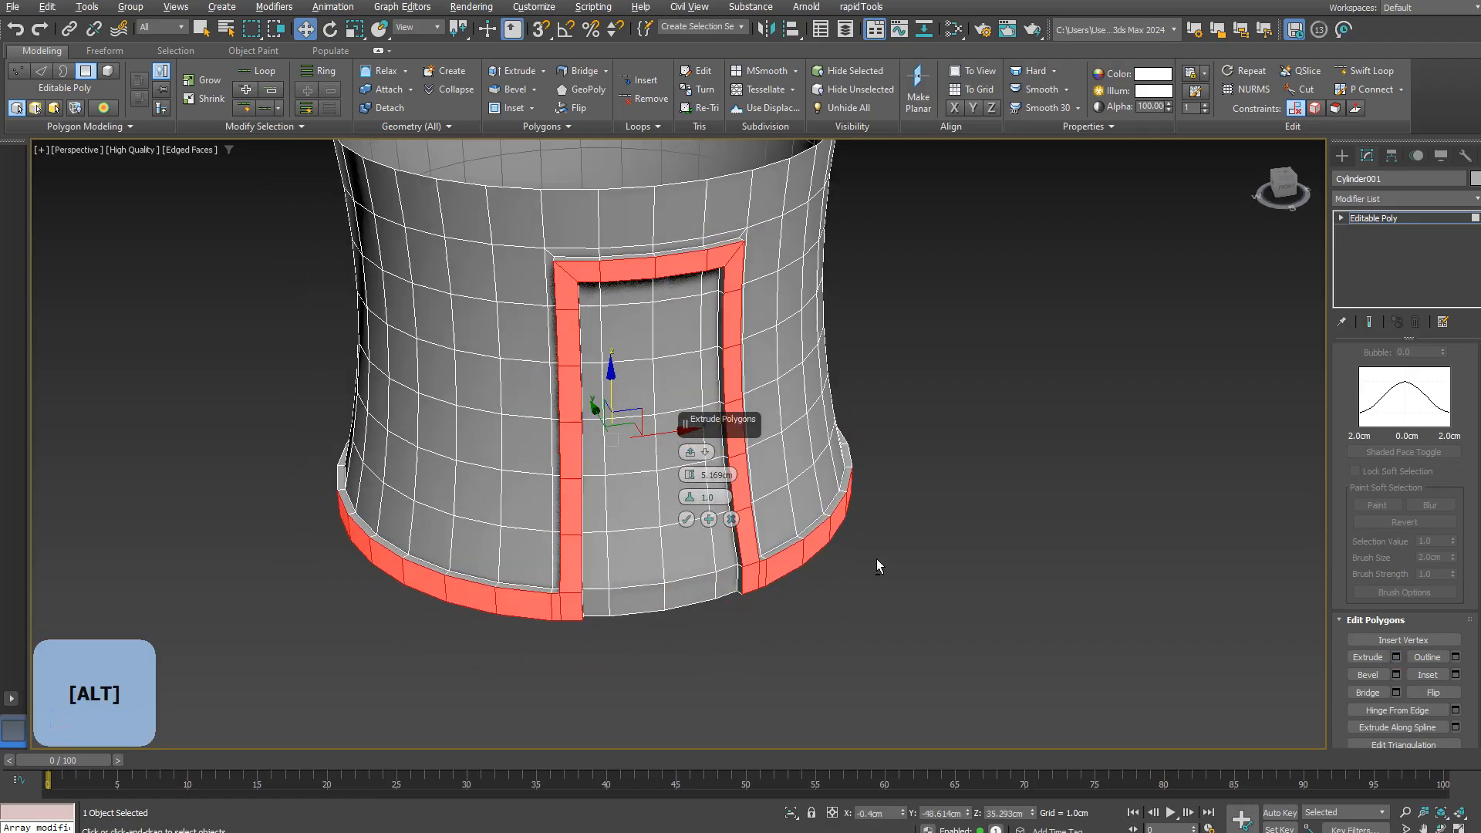
# Step: Extrude the selected door-frame and base-trim polygons by 5.169 cm
pyautogui.scroll(5, 542, 612)
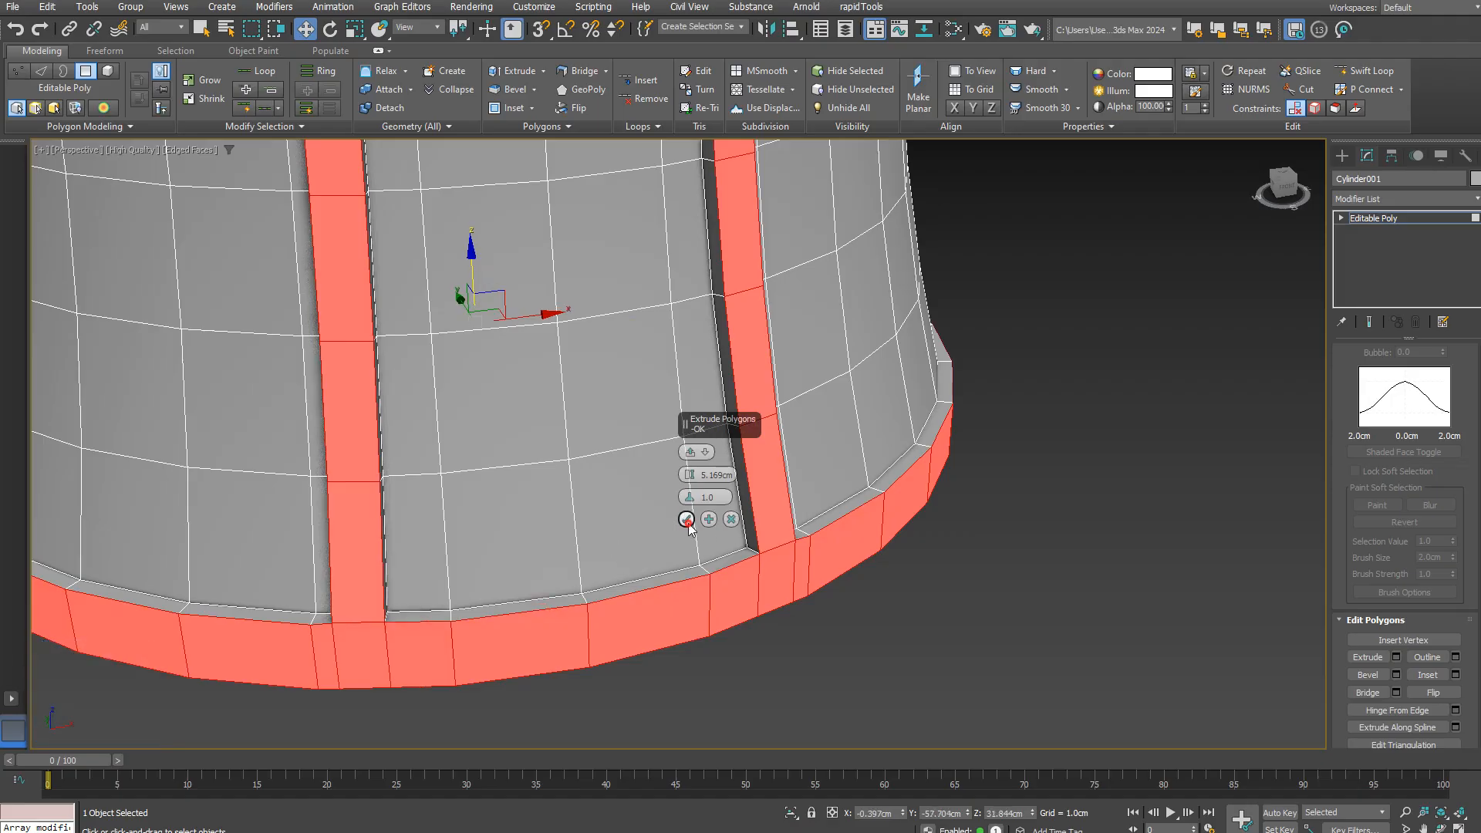
pyautogui.scroll(-5, 694, 528)
pyautogui.keyDown('alt'); pyautogui.moveTo(693, 528); pyautogui.dragTo(626, 332, button='middle'); pyautogui.keyUp('alt')
# Step: Remove the surplus edges at the foot of the doorway and delete the polygon on the sill's ledge
pyautogui.press('3')
pyautogui.press('2')
pyautogui.press('BackSpace')
pyautogui.scroll(5, 633, 617)
pyautogui.press('4')
pyautogui.click(568, 554)
pyautogui.press('Delete')
# Step: Select the open border at the door sill and convert the selection to the sill's top polygons
pyautogui.press('3')
pyautogui.click(524, 570)
pyautogui.scroll(-3, 1369, 710)
pyautogui.scroll(-3, 1369, 711)
pyautogui.keyDown('alt'); pyautogui.moveTo(772, 540); pyautogui.dragTo(695, 463, button='middle'); pyautogui.keyUp('alt')
pyautogui.press('r')
pyautogui.hotkey('ctrl', '4')
pyautogui.press('w')
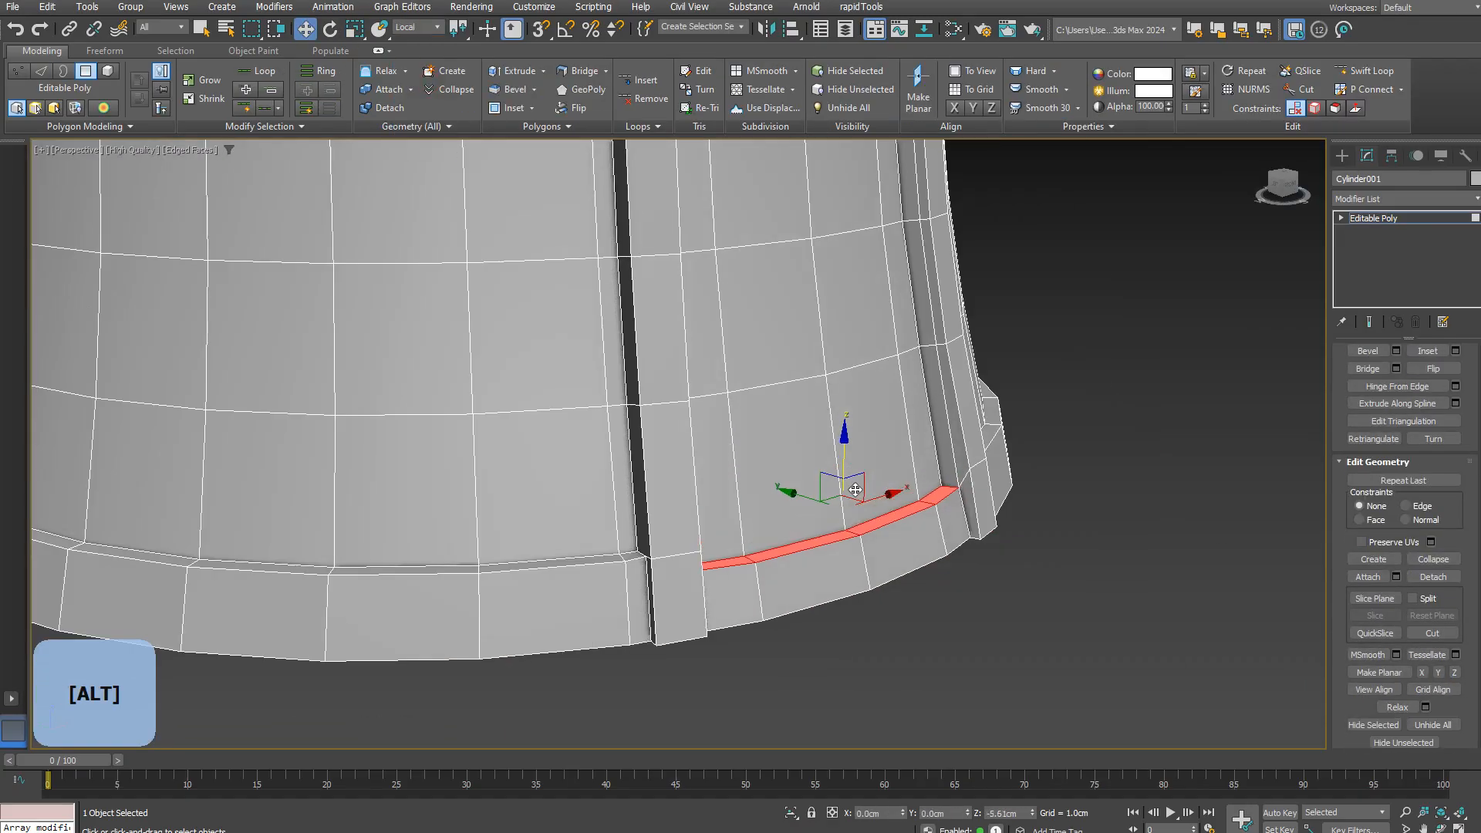
# Step: Delete the polygons that fill the doorway between the frame legs
pyautogui.press('2')
pyautogui.keyDown('alt'); pyautogui.moveTo(854, 489); pyautogui.dragTo(586, 532, button='middle'); pyautogui.keyUp('alt')
pyautogui.scroll(-5, 585, 533)
pyautogui.press('4')
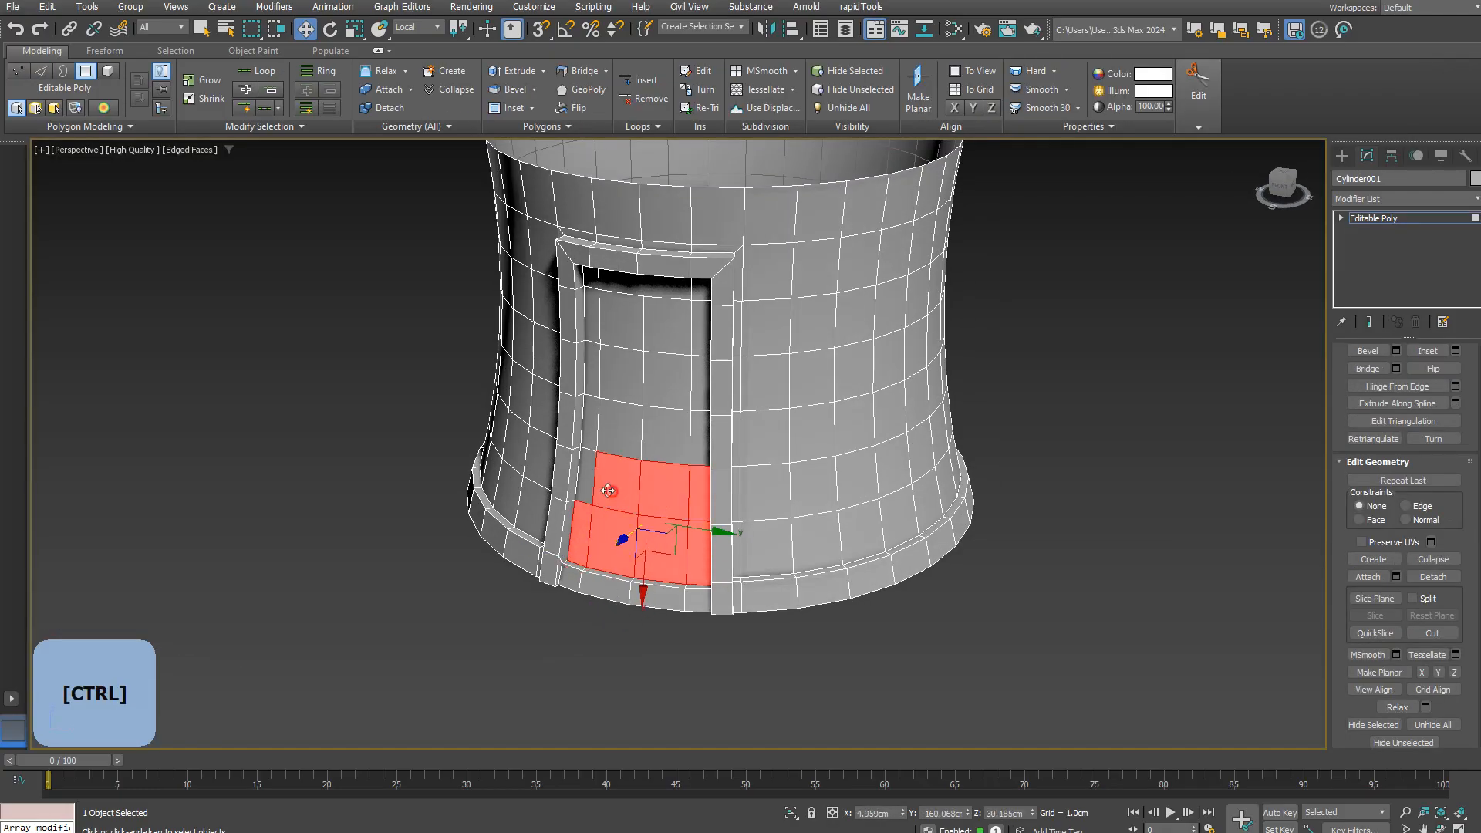
pyautogui.press('Delete')
# Step: Select the short cross edges along the top of the door sill
pyautogui.scroll(3, 602, 348)
pyautogui.press('2')
pyautogui.moveTo(602, 385); pyautogui.dragTo(604, 462, button='middle')
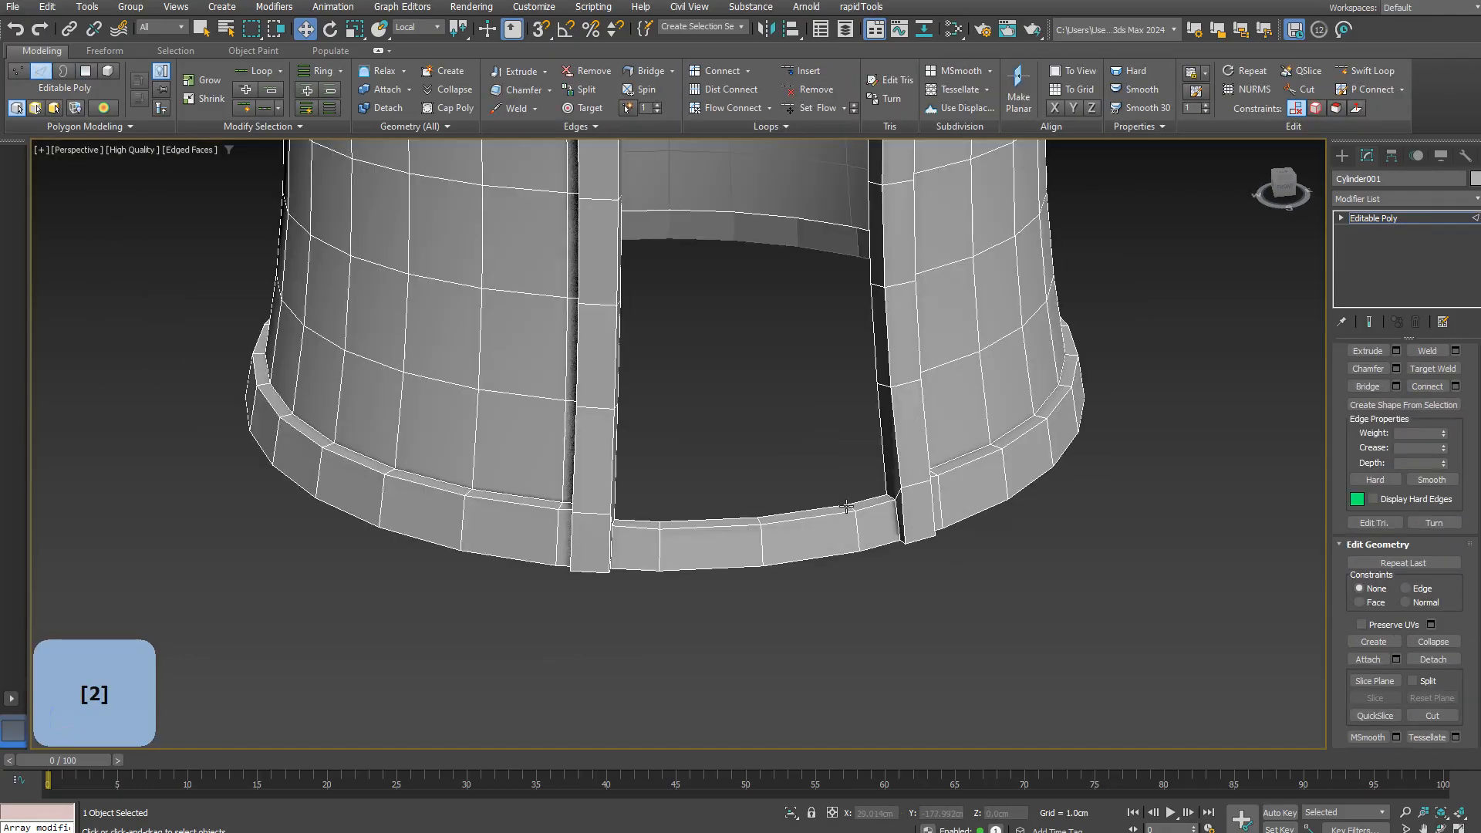
pyautogui.scroll(5, 604, 502)
pyautogui.keyDown('alt'); pyautogui.moveTo(1229, 598); pyautogui.dragTo(386, 110, button='middle'); pyautogui.keyUp('alt')
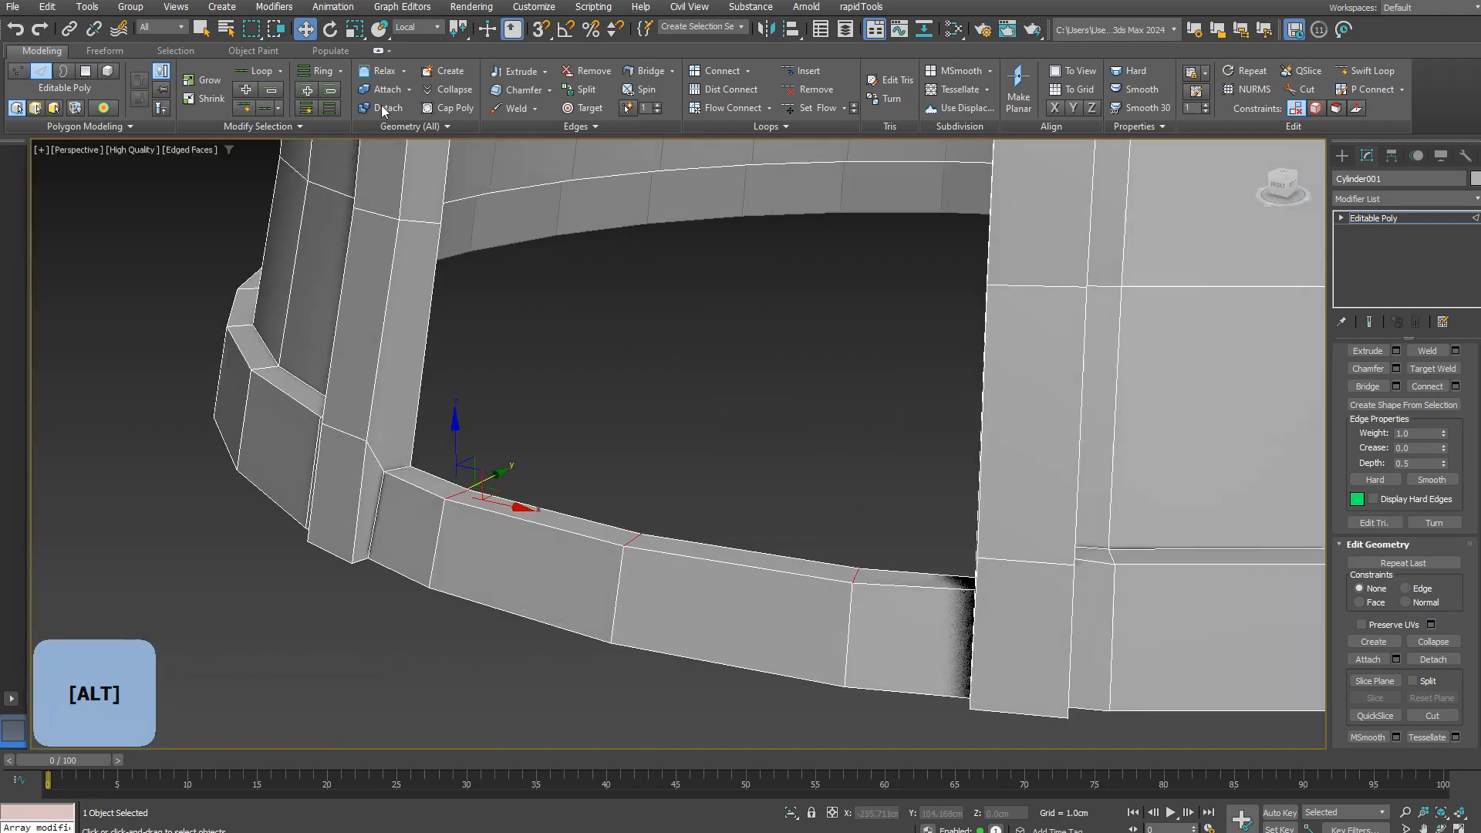
# Step: Chamfer the diagonal edges at the two upper corners of the door frame
pyautogui.scroll(-6, 602, 371)
pyautogui.keyDown('alt'); pyautogui.moveTo(540, 386); pyautogui.dragTo(648, 386, button='middle'); pyautogui.keyUp('alt')
pyautogui.scroll(4, 574, 339)
pyautogui.doubleClick(589, 404)
pyautogui.keyDown('alt'); pyautogui.moveTo(559, 376); pyautogui.dragTo(690, 476, button='middle'); pyautogui.keyUp('alt')
pyautogui.scroll(2, 689, 476)
pyautogui.hotkey('ctrl', 'shift', 'c')
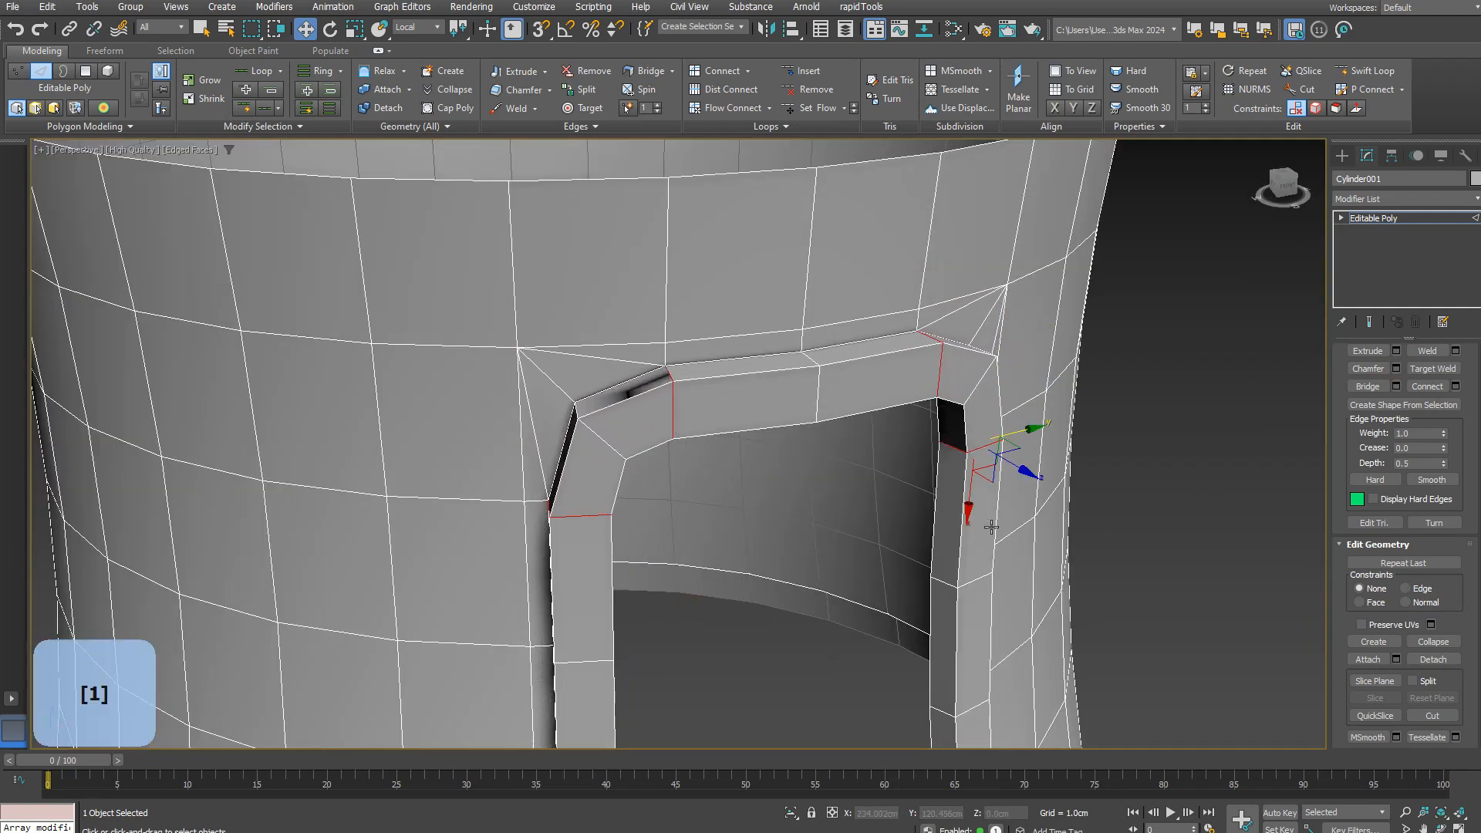
# Step: Select all vertices of the cylinder and weld the coincident ones
pyautogui.press('1')
pyautogui.hotkey('ctrl', 'a')
pyautogui.click(1455, 426)
pyautogui.click(687, 506)
# Step: Remove the surplus edges on the wall beside the door frame's upper corner
pyautogui.press('2')
pyautogui.keyDown('ctrl'); pyautogui.click(424, 378); pyautogui.keyUp('ctrl')
pyautogui.press('BackSpace')
# Step: Examine the open border of the doorway and the shaded surface around it for gaps
pyautogui.scroll(-6, 835, 502)
pyautogui.keyDown('alt'); pyautogui.moveTo(834, 561); pyautogui.dragTo(873, 390, button='middle'); pyautogui.keyUp('alt')
pyautogui.press('3')
pyautogui.click(754, 513)
pyautogui.scroll(-5, 817, 478)
pyautogui.press('F4')
pyautogui.scroll(5, 642, 385)
pyautogui.press('F4')
# Step: Select the polygon loops of the door frame and base trim and auto smooth them with a threshold of 55
pyautogui.press('4')
pyautogui.click(656, 399)
pyautogui.keyDown('shift'); pyautogui.click(637, 422); pyautogui.keyUp('shift')
pyautogui.keyDown('alt'); pyautogui.moveTo(656, 463); pyautogui.dragTo(810, 557, button='middle'); pyautogui.keyUp('alt')
pyautogui.keyDown('ctrl'); pyautogui.click(924, 544); pyautogui.keyUp('ctrl')
pyautogui.keyDown('alt'); pyautogui.moveTo(916, 624); pyautogui.dragTo(1026, 610, button='middle'); pyautogui.keyUp('alt')
pyautogui.keyDown('ctrl'); pyautogui.click(646, 663); pyautogui.keyUp('ctrl')
pyautogui.scroll(-5, 1385, 668)
pyautogui.click(776, 430)
pyautogui.press('F4')
pyautogui.keyDown('alt'); pyautogui.moveTo(776, 430); pyautogui.dragTo(690, 497, button='middle'); pyautogui.keyUp('alt')
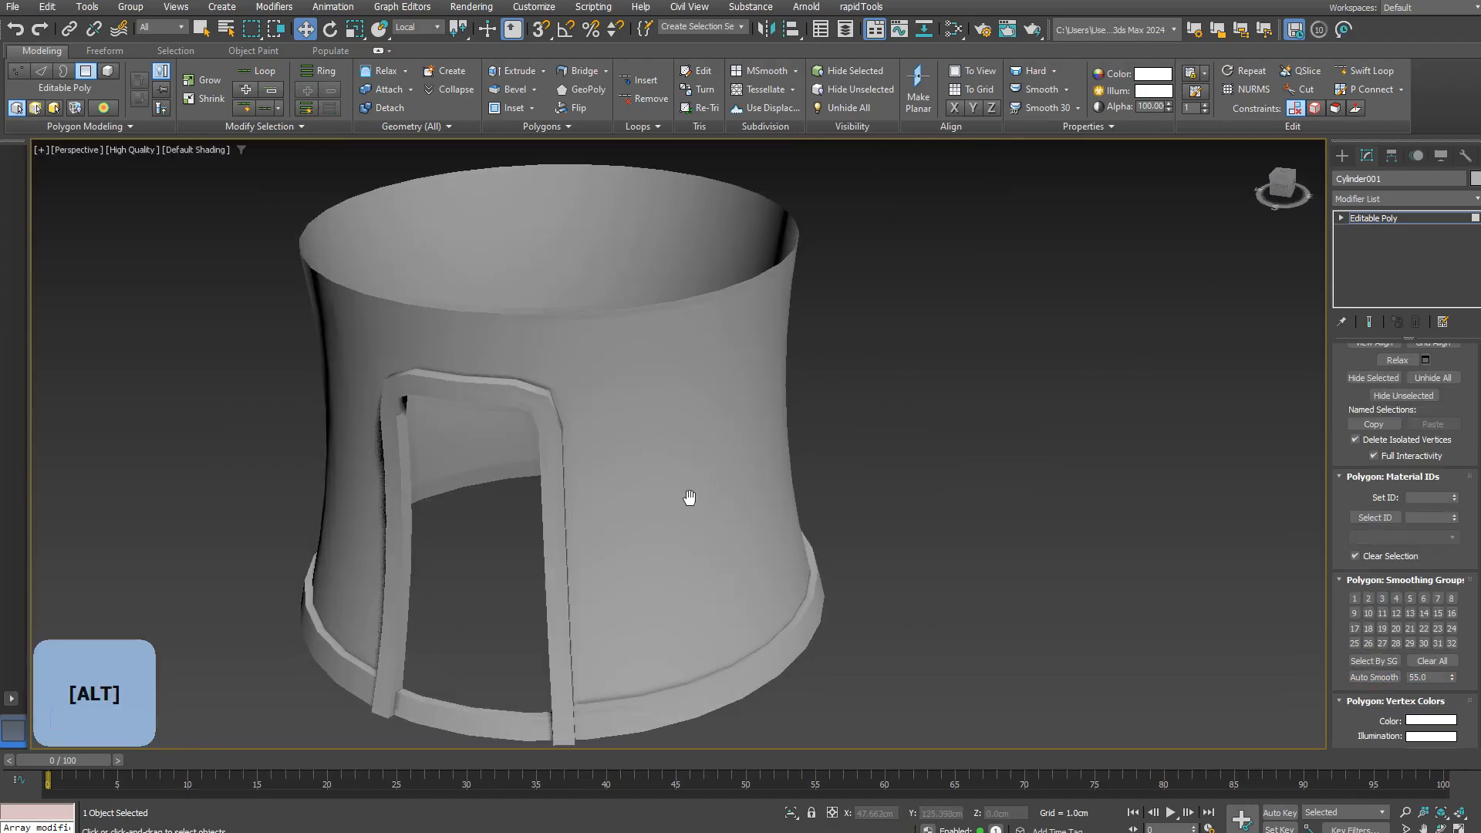
# Step: Examine the shading of the cylinder around the door frame and base trim from several sides
pyautogui.scroll(5, 690, 498)
pyautogui.keyDown('ctrl'); pyautogui.click(810, 529); pyautogui.keyUp('ctrl')
pyautogui.keyDown('alt'); pyautogui.moveTo(810, 529); pyautogui.dragTo(771, 463, button='middle'); pyautogui.keyUp('alt')
pyautogui.scroll(-5, 772, 463)
pyautogui.scroll(5, 887, 401)
pyautogui.scroll(-5, 886, 400)
pyautogui.keyDown('alt'); pyautogui.moveTo(886, 400); pyautogui.dragTo(971, 436, button='middle'); pyautogui.keyUp('alt')
pyautogui.scroll(5, 714, 537)
pyautogui.scroll(-5, 714, 537)
pyautogui.press('F4')
# Step: Chamfer the upper outer edge loop of the base trim by 3.319 cm
pyautogui.press('2')
pyautogui.keyDown('alt'); pyautogui.moveTo(714, 537); pyautogui.dragTo(578, 580, button='middle'); pyautogui.keyUp('alt')
pyautogui.scroll(5, 578, 580)
pyautogui.click(1396, 460)
pyautogui.moveTo(689, 474); pyautogui.dragTo(981, 553)
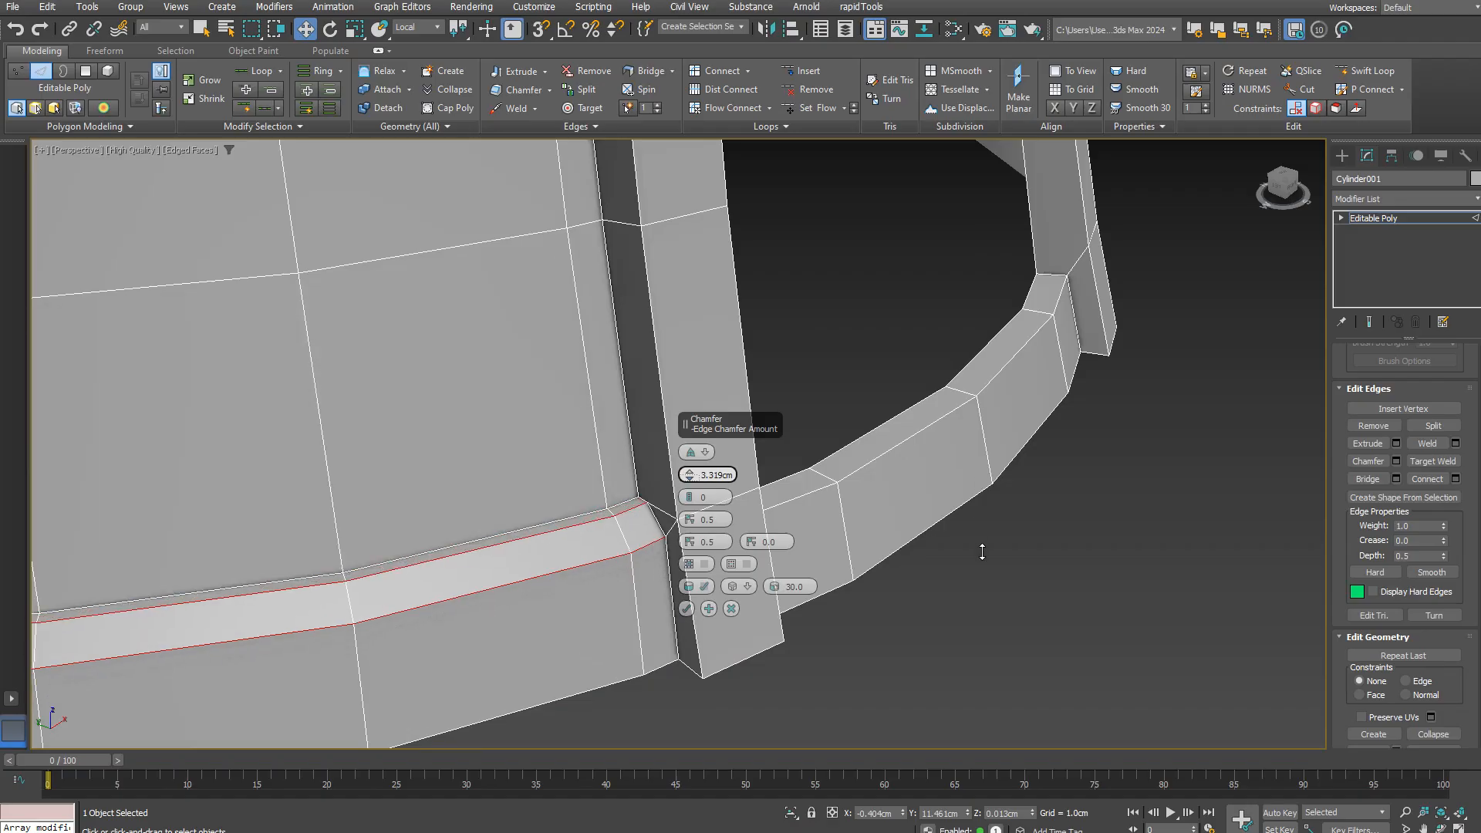
pyautogui.click(685, 608)
# Step: Chamfer the sill's upper outer edge between the two frame legs
pyautogui.scroll(-5, 756, 515)
pyautogui.press('1')
pyautogui.press('2')
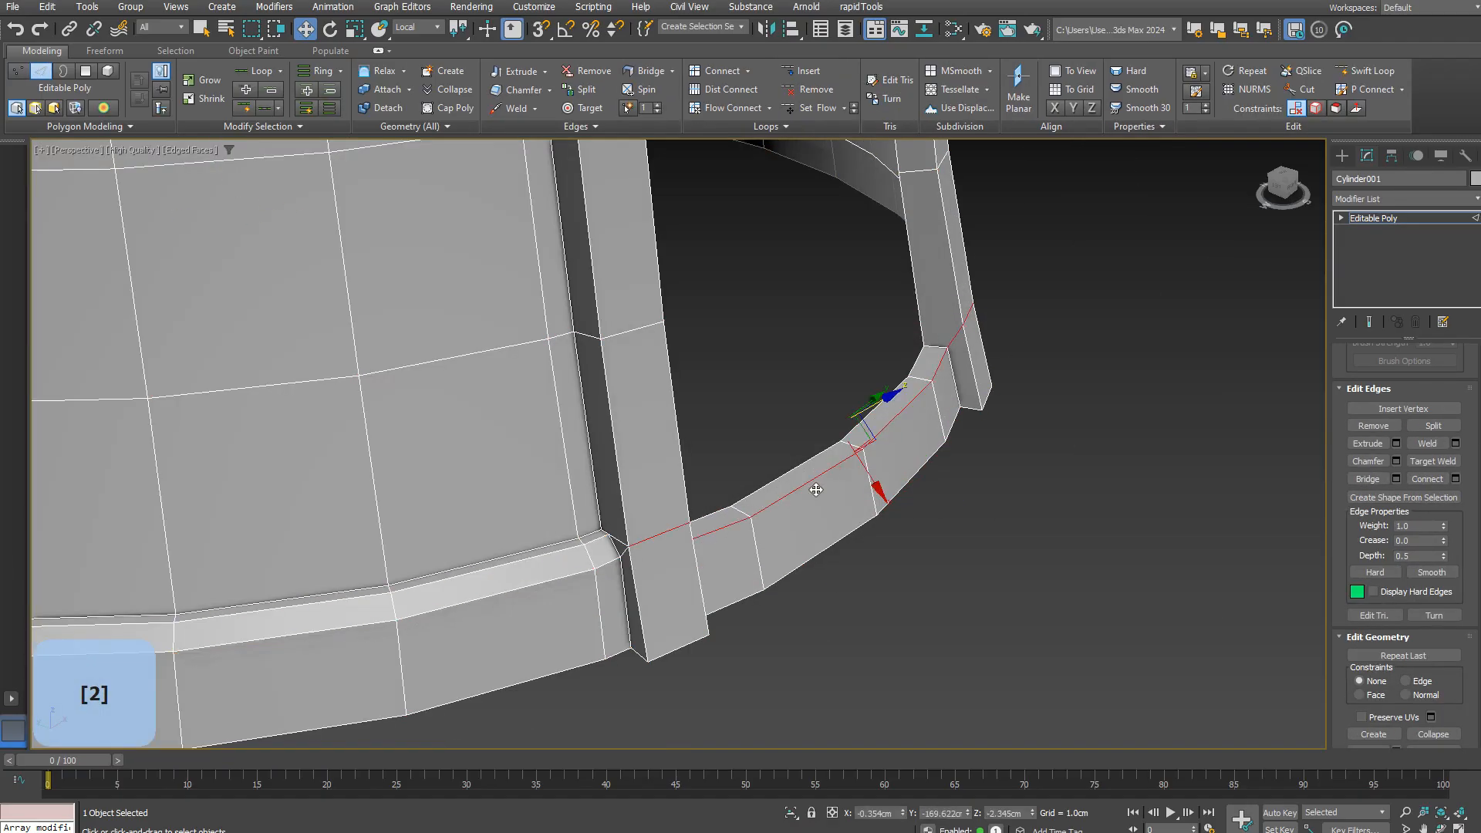
pyautogui.keyDown('alt'); pyautogui.moveTo(756, 516); pyautogui.dragTo(849, 463, button='middle'); pyautogui.keyUp('alt')
pyautogui.scroll(5, 849, 463)
# Step: Target-weld the doubled chamfer vertices where the base trim meets the first frame leg
pyautogui.press('1')
pyautogui.scroll(-5, 1289, 512)
pyautogui.click(1432, 444)
pyautogui.scroll(8, 677, 512)
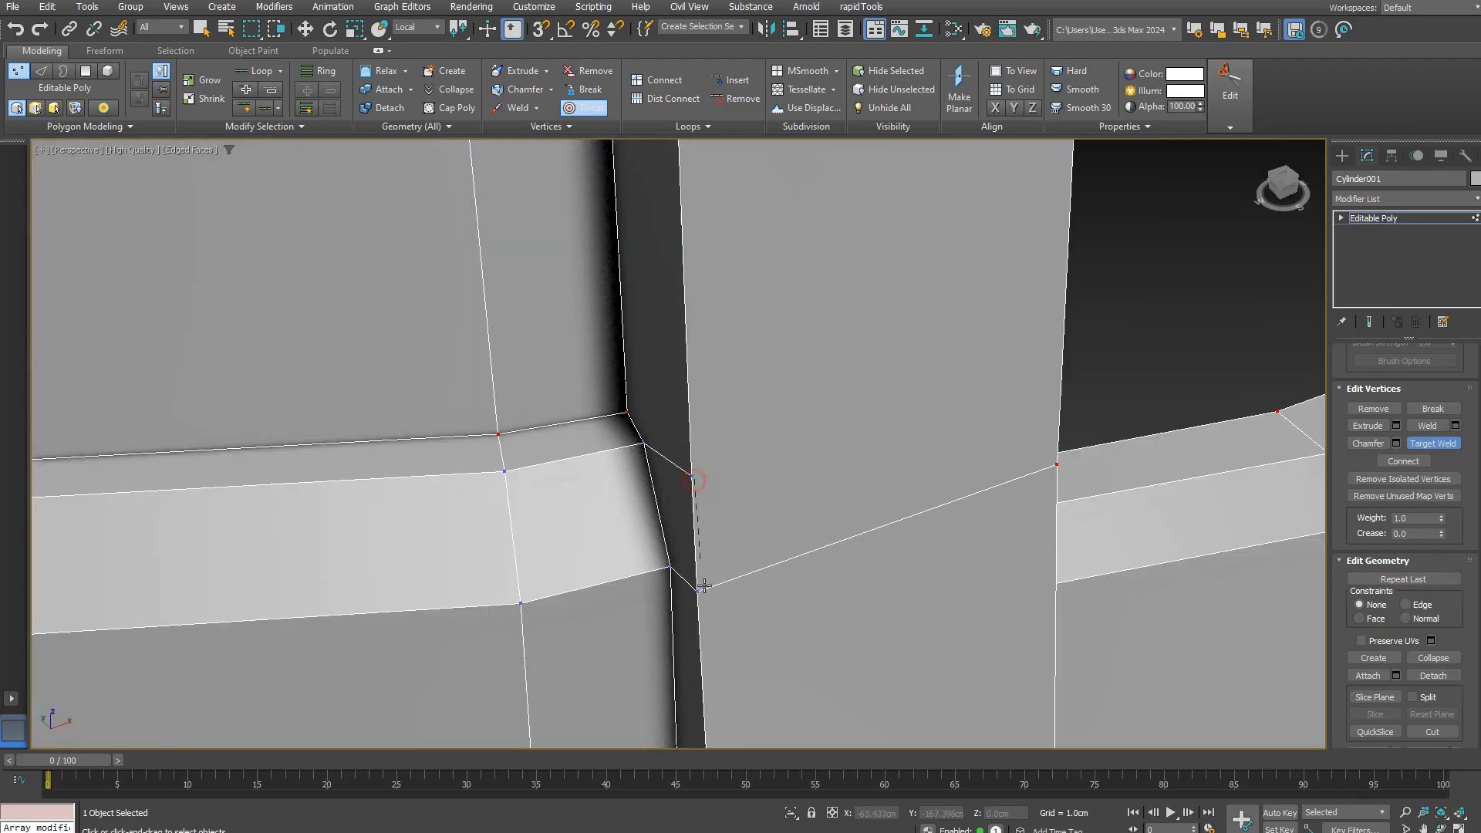
pyautogui.keyDown('alt'); pyautogui.moveTo(715, 562); pyautogui.dragTo(758, 582, button='middle'); pyautogui.keyUp('alt')
pyautogui.scroll(-5, 877, 644)
# Step: Target-weld the doubled chamfer vertices at the other frame leg and remove the leftover edge
pyautogui.keyDown('alt'); pyautogui.moveTo(877, 644); pyautogui.dragTo(556, 542, button='middle'); pyautogui.keyUp('alt')
pyautogui.press('1')
pyautogui.scroll(5, 846, 159)
pyautogui.click(1432, 443)
pyautogui.scroll(5, 879, 473)
pyautogui.keyDown('alt'); pyautogui.moveTo(880, 472); pyautogui.dragTo(1368, 512, button='middle'); pyautogui.keyUp('alt')
pyautogui.scroll(-5, 800, 568)
pyautogui.press('BackSpace')
# Step: Chamfer the outer edge loops of the door frame by 1.5 cm
pyautogui.press('1')
pyautogui.press('2')
pyautogui.scroll(5, 836, 505)
pyautogui.press('1')
pyautogui.press('2')
pyautogui.scroll(4, 823, 509)
pyautogui.keyDown('ctrl'); pyautogui.doubleClick(823, 491); pyautogui.keyUp('ctrl')
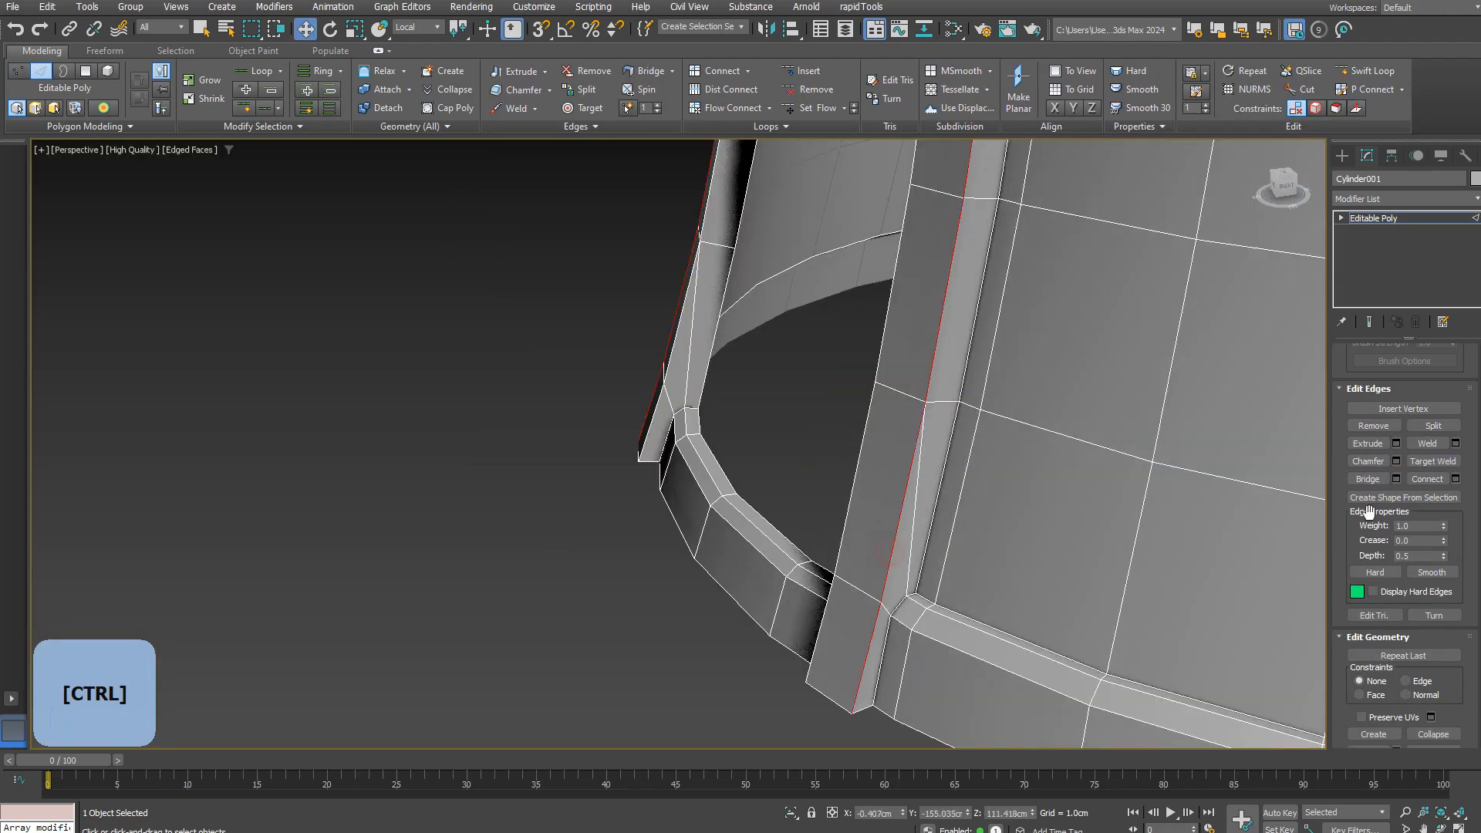
pyautogui.scroll(-4, 975, 511)
pyautogui.keyDown('alt'); pyautogui.moveTo(975, 510); pyautogui.dragTo(892, 386, button='middle'); pyautogui.keyUp('alt')
pyautogui.doubleClick(711, 475)
pyautogui.write('1.5')
pyautogui.click(687, 609)
# Step: Chamfer the inner edge loop of the door frame as well
pyautogui.keyDown('alt'); pyautogui.moveTo(687, 540); pyautogui.dragTo(886, 479, button='middle'); pyautogui.keyUp('alt')
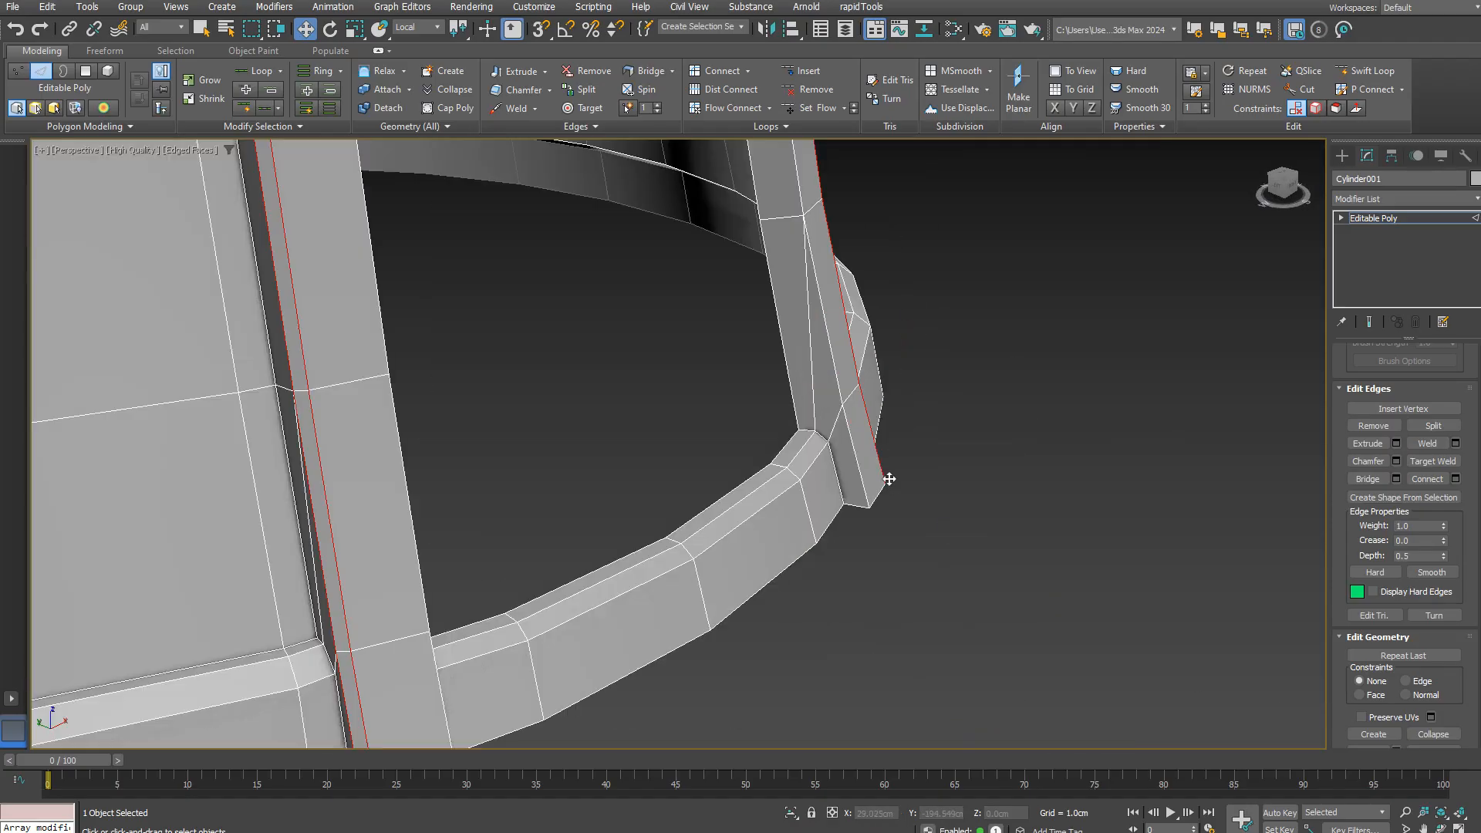
pyautogui.click(886, 479)
pyautogui.scroll(-6, 846, 442)
pyautogui.scroll(8, 846, 441)
pyautogui.click(684, 609)
# Step: Cap the open border of the doorway inside the frame
pyautogui.scroll(-8, 846, 463)
pyautogui.press('F4')
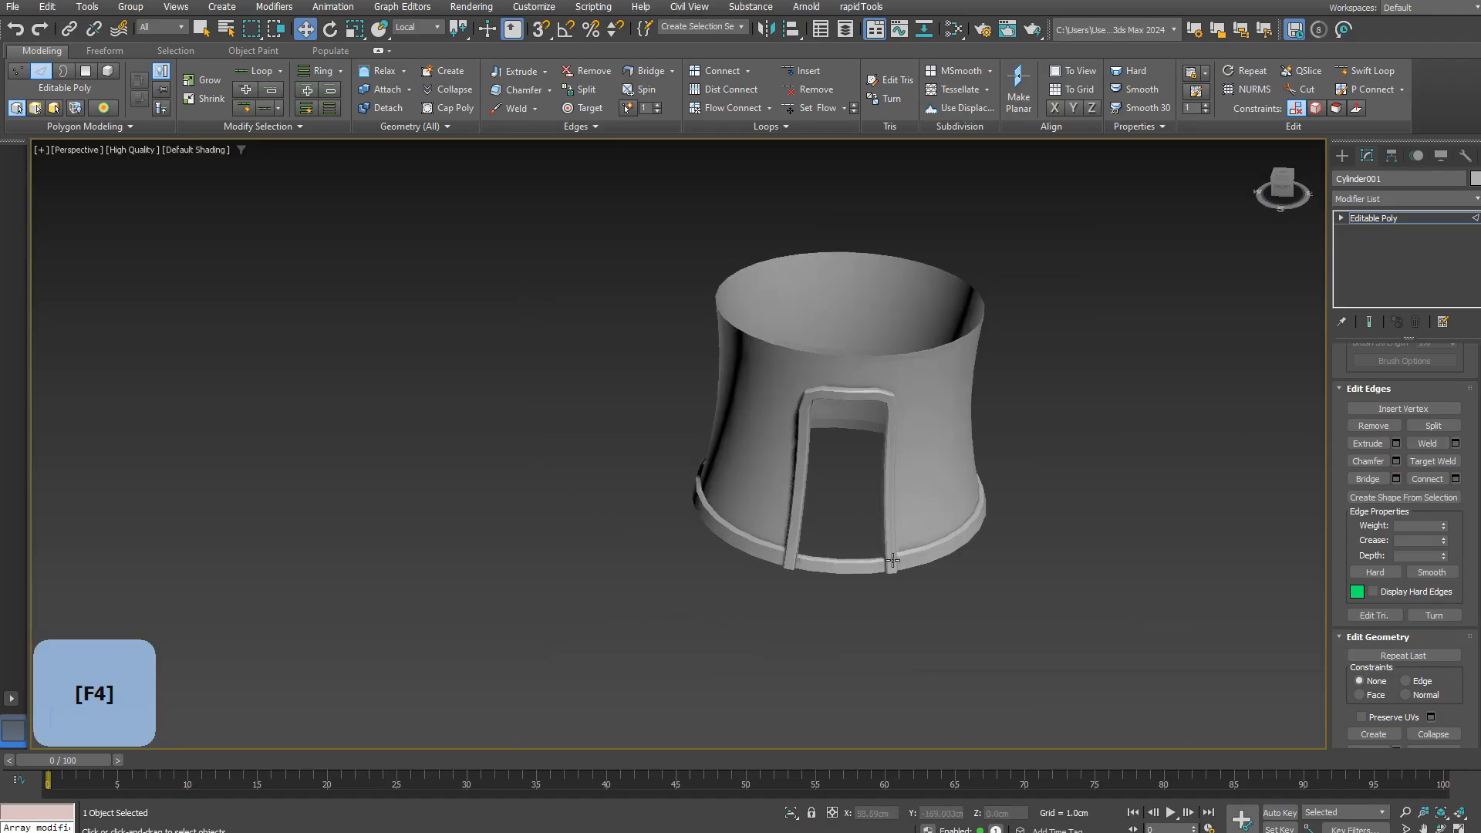
pyautogui.press('F4')
pyautogui.scroll(5, 910, 463)
pyautogui.press('3')
pyautogui.click(975, 448)
pyautogui.click(1432, 426)
# Step: Select the new door polygon and examine how it sits inside the frame
pyautogui.press('4')
pyautogui.click(969, 467)
pyautogui.keyDown('alt'); pyautogui.moveTo(969, 467); pyautogui.dragTo(955, 363, button='middle'); pyautogui.keyUp('alt')
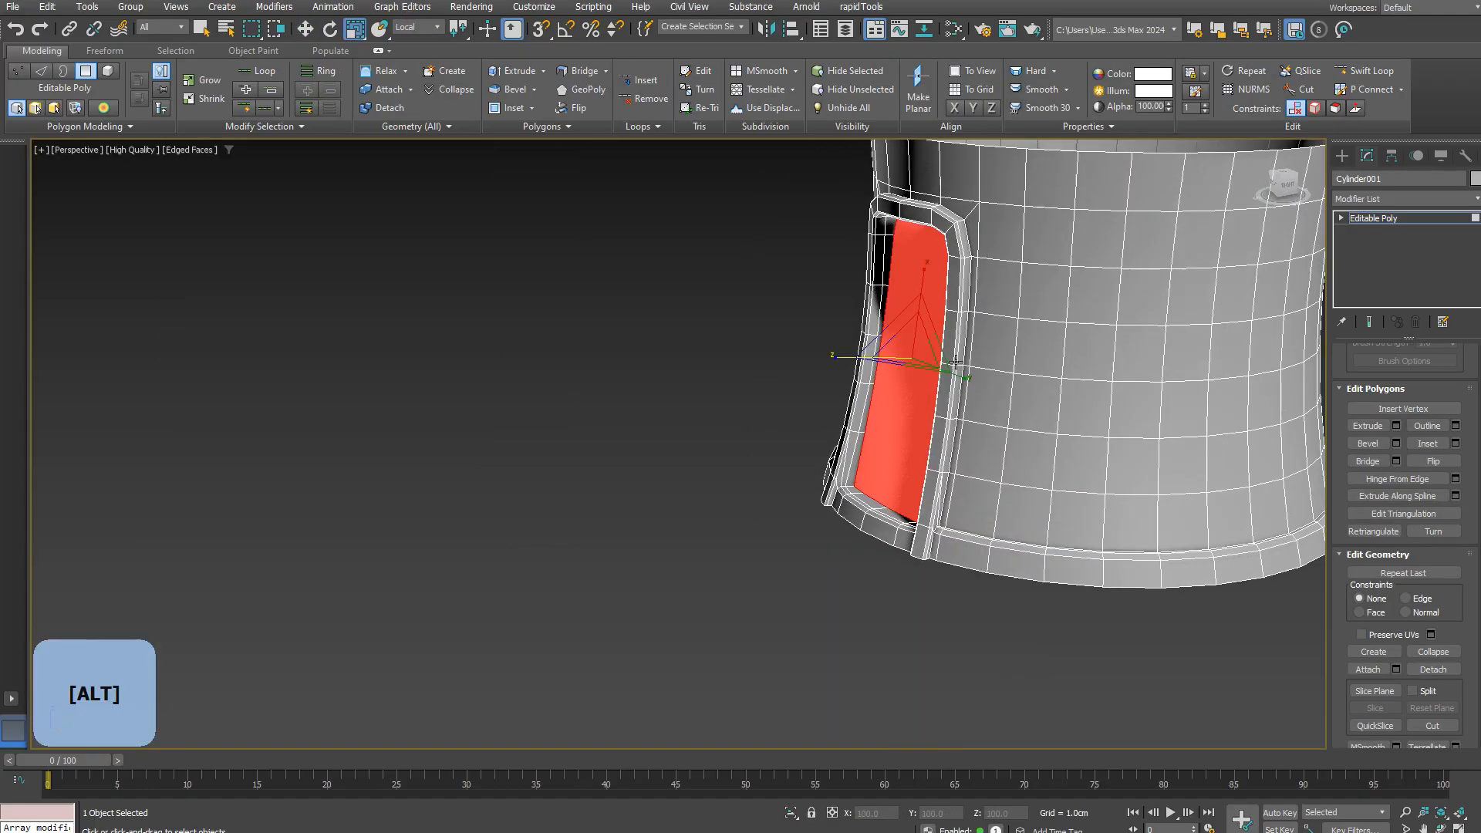
pyautogui.keyDown('alt'); pyautogui.moveTo(881, 302); pyautogui.dragTo(995, 479, button='middle'); pyautogui.keyUp('alt')
pyautogui.press('2')
pyautogui.press('4')
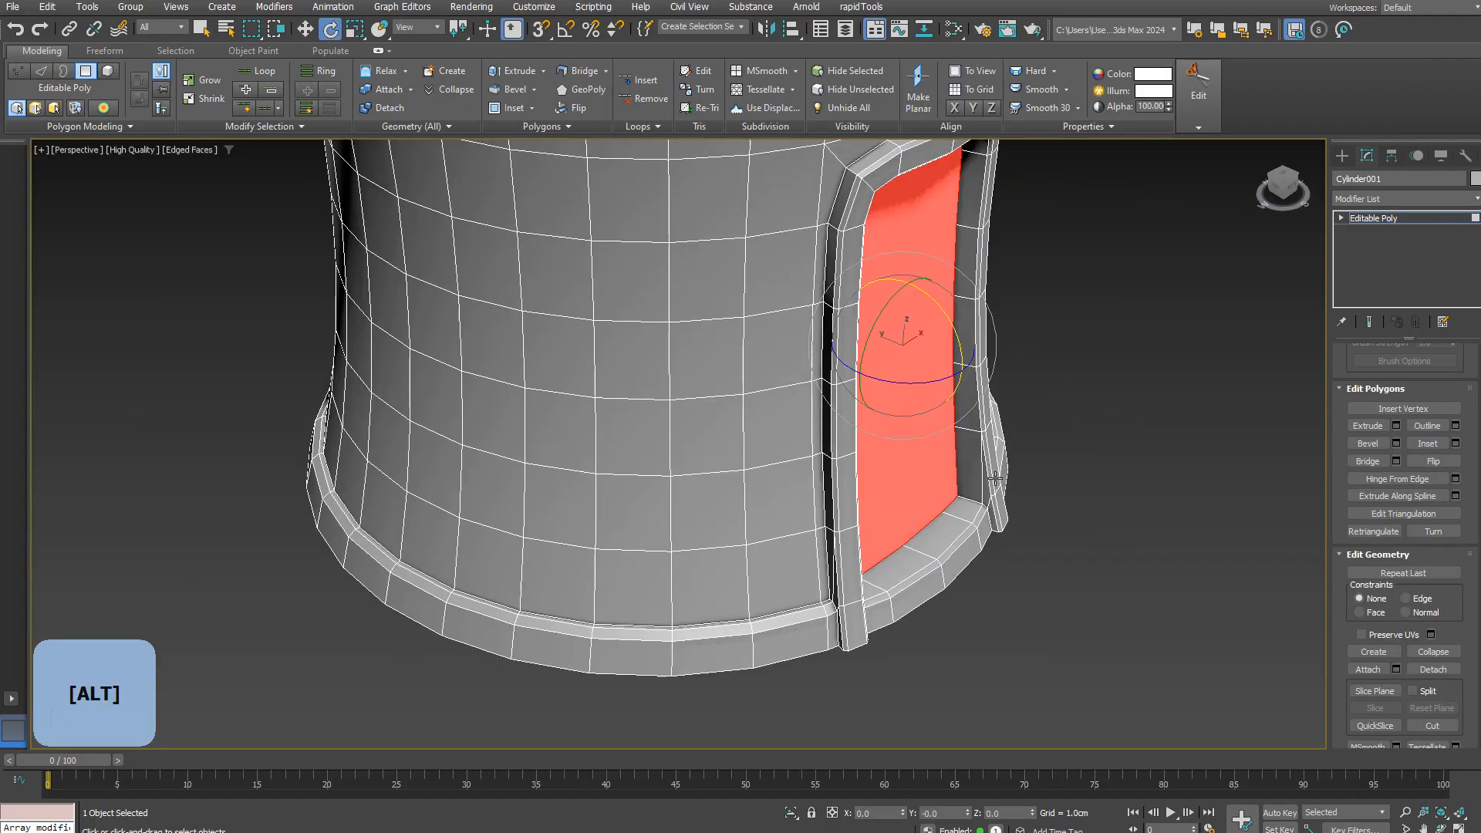
pyautogui.keyDown('alt'); pyautogui.moveTo(953, 365); pyautogui.dragTo(779, 363, button='middle'); pyautogui.keyUp('alt')
# Step: Connect opposite frame vertices across the door polygon row by row to divide it with horizontal edges
pyautogui.press('1')
pyautogui.click(919, 456)
pyautogui.keyDown('ctrl'); pyautogui.click(650, 432); pyautogui.keyUp('ctrl')
pyautogui.hotkey('ctrl', 'shift', 'e')
pyautogui.keyDown('ctrl'); pyautogui.click(904, 401); pyautogui.keyUp('ctrl')
pyautogui.hotkey('ctrl', 'shift', 'e')
pyautogui.keyDown('ctrl'); pyautogui.click(909, 413); pyautogui.keyUp('ctrl')
pyautogui.click(1408, 465)
pyautogui.keyDown('ctrl'); pyautogui.click(879, 386); pyautogui.keyUp('ctrl')
pyautogui.click(1404, 461)
pyautogui.click(665, 300)
pyautogui.keyDown('ctrl'); pyautogui.click(887, 312); pyautogui.keyUp('ctrl')
pyautogui.click(1404, 462)
# Step: Connect the door panel's horizontal edges with three vertical segments, pinched outward
pyautogui.scroll(-3, 736, 212)
pyautogui.keyDown('alt'); pyautogui.moveTo(735, 212); pyautogui.dragTo(738, 309, button='middle'); pyautogui.keyUp('alt')
pyautogui.press('2')
pyautogui.click(739, 443)
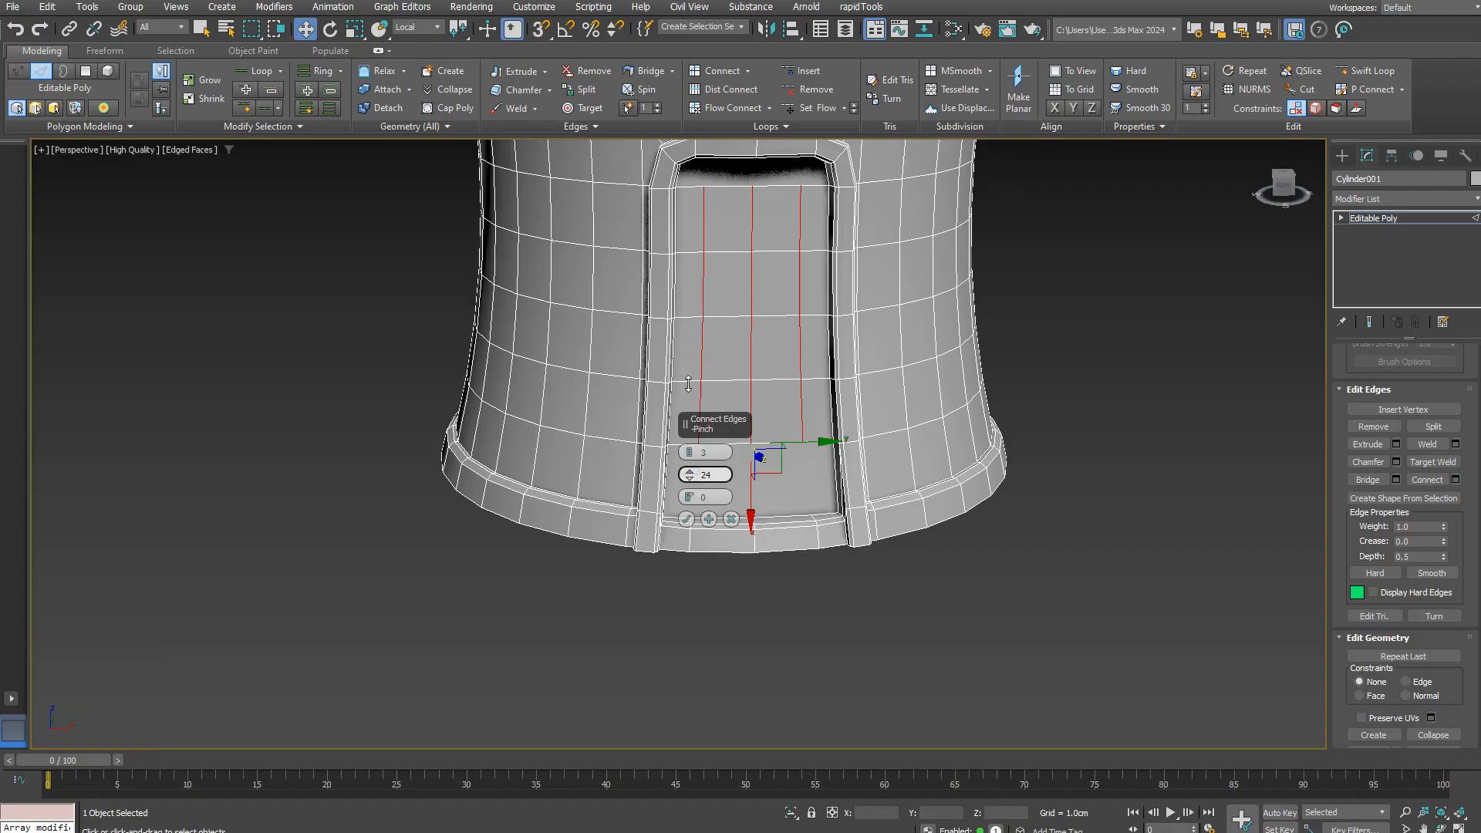
pyautogui.moveTo(689, 432); pyautogui.dragTo(698, 482)
# Step: Connect the door panel's top-row vertices to the frame's upper inside edge and turn on the Edge constraint
pyautogui.press('1')
pyautogui.keyDown('alt'); pyautogui.moveTo(810, 502); pyautogui.dragTo(615, 408, button='middle'); pyautogui.keyUp('alt')
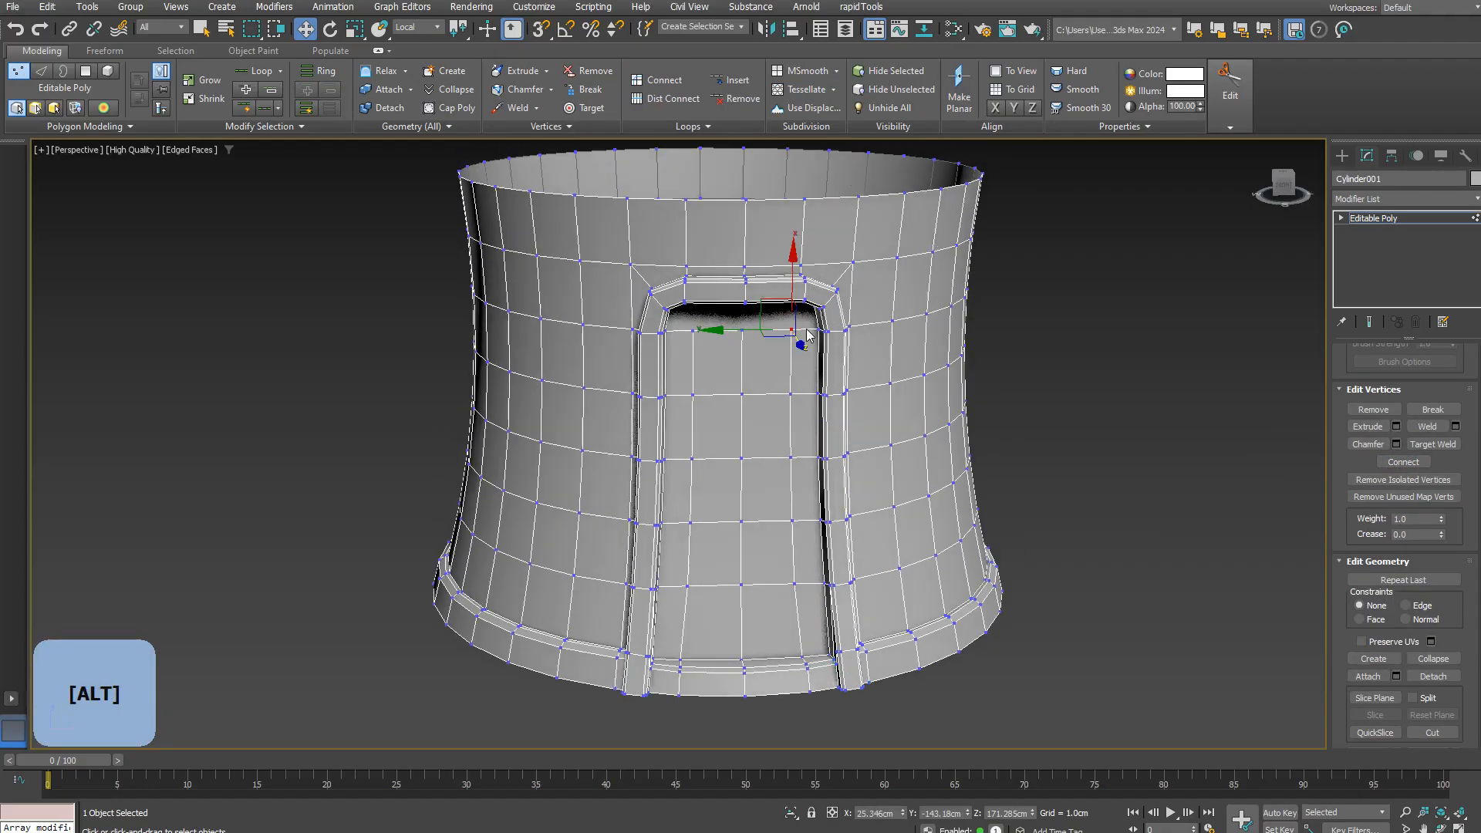
pyautogui.scroll(5, 615, 408)
pyautogui.click(1402, 462)
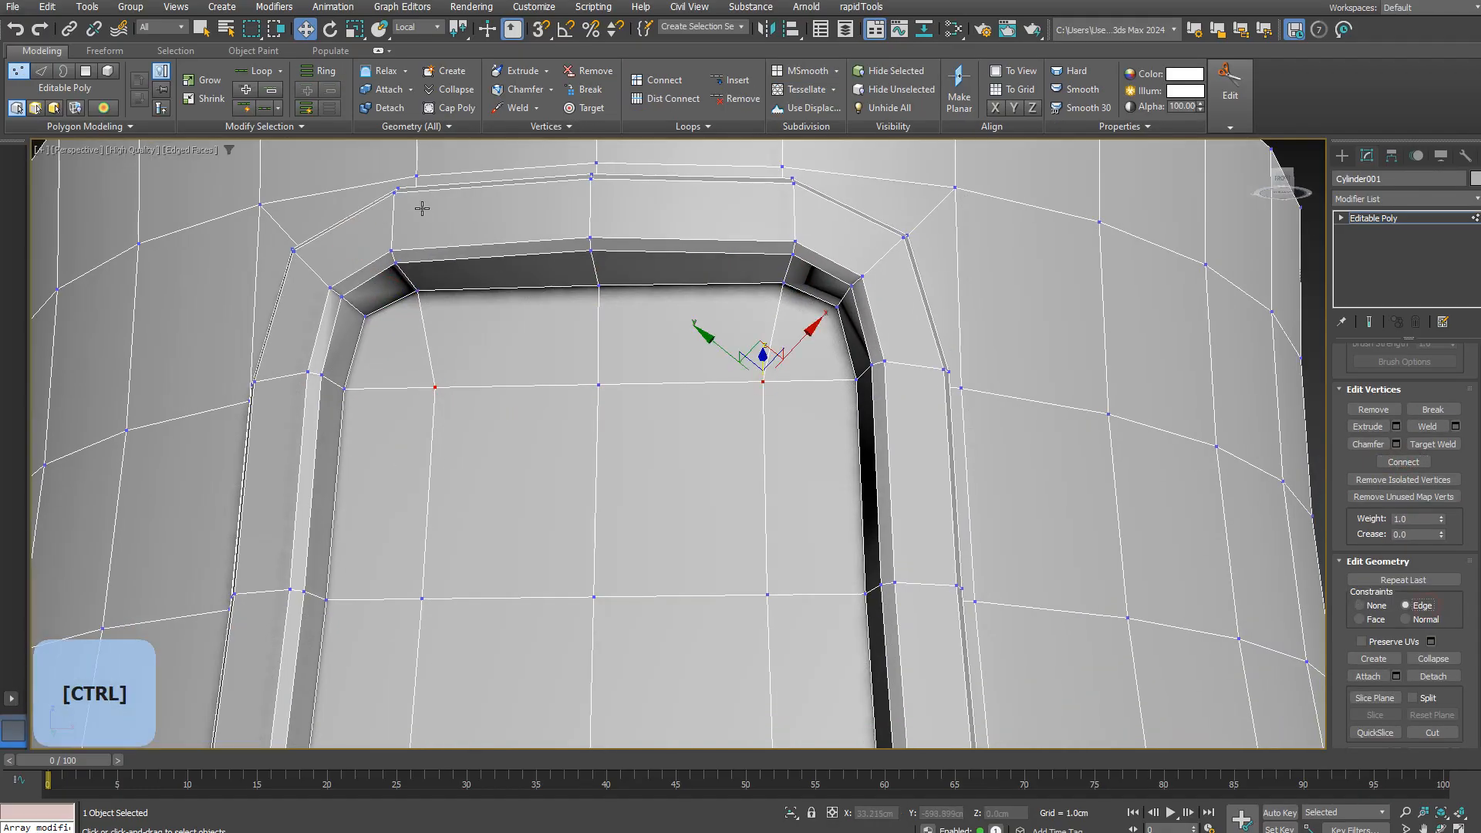
pyautogui.keyDown('alt'); pyautogui.moveTo(684, 384); pyautogui.dragTo(765, 387, button='middle'); pyautogui.keyUp('alt')
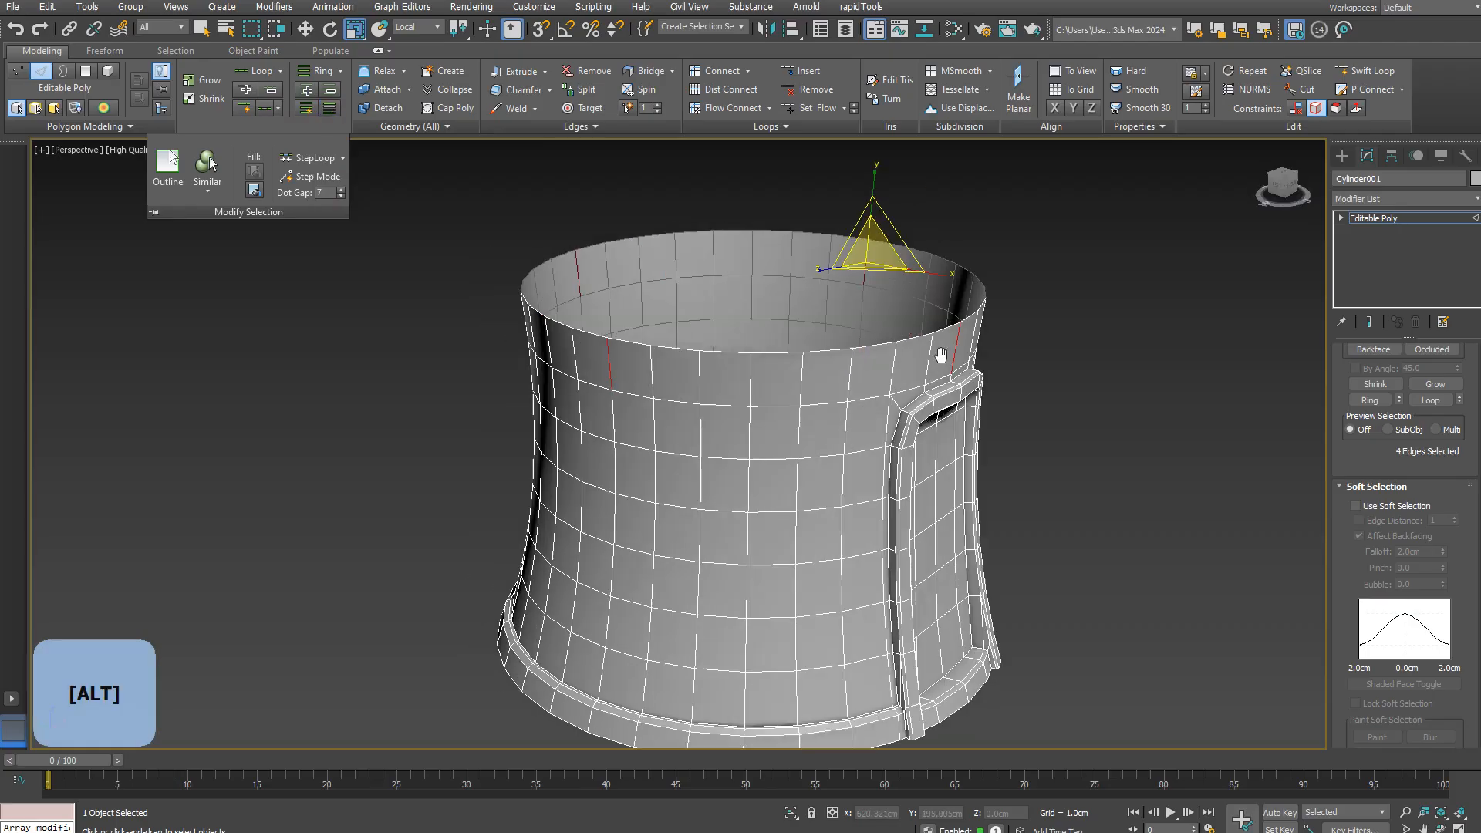
# Step: Select a block of polygons four wide and three high on the wall below the marker edge
pyautogui.moveTo(633, 455)
pyautogui.keyDown('alt'); pyautogui.mouseDown(button='middle')
pyautogui.moveTo(694, 455)
pyautogui.moveTo(641, 455)
pyautogui.moveTo(659, 455)
pyautogui.mouseUp(button='middle'); pyautogui.keyUp('alt')
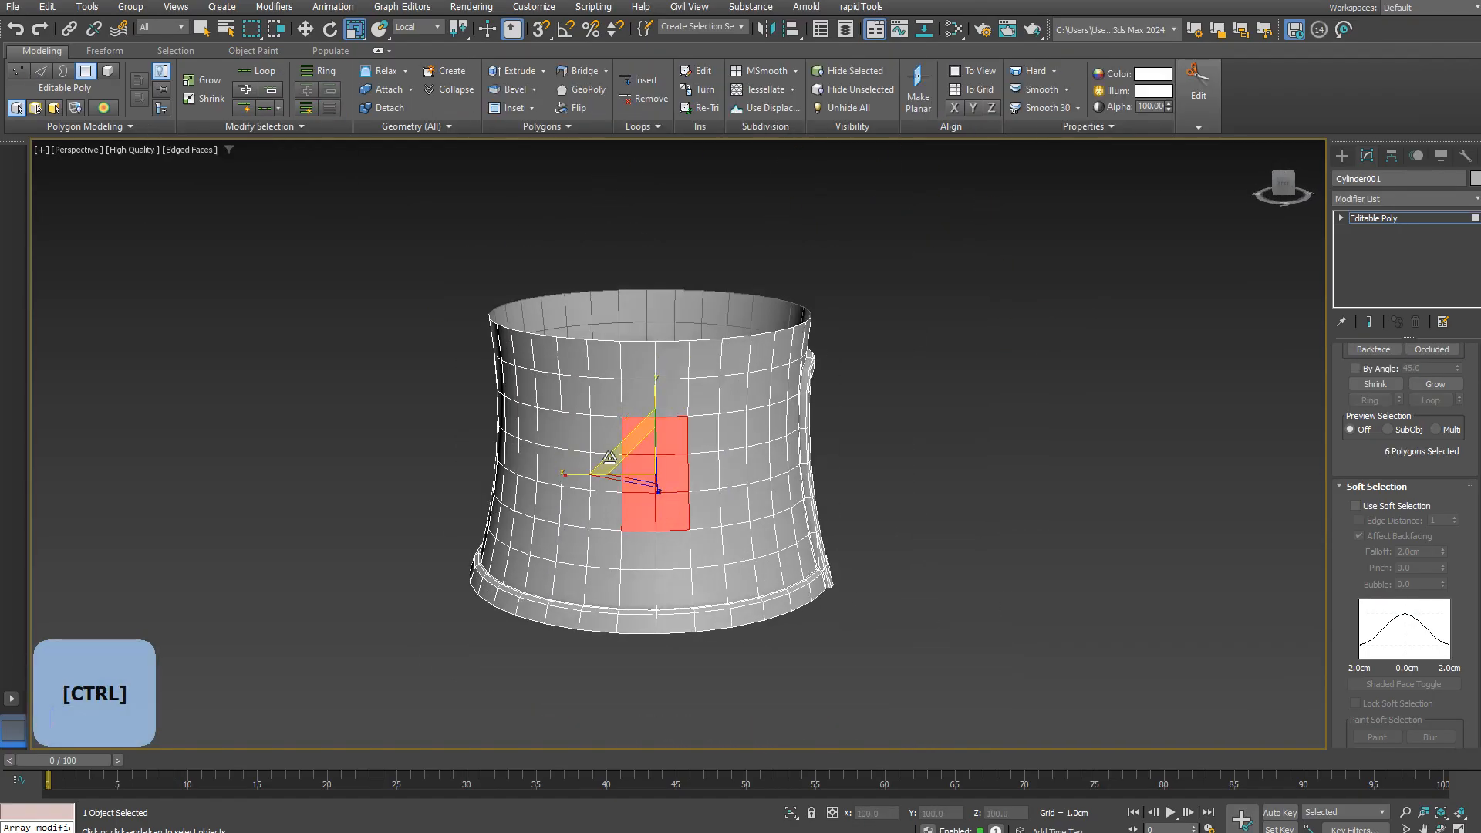
pyautogui.keyDown('ctrl'); pyautogui.click(607, 550); pyautogui.keyUp('ctrl')
pyautogui.moveTo(606, 549)
pyautogui.keyDown('alt'); pyautogui.mouseDown(button='middle')
pyautogui.moveTo(571, 532)
pyautogui.moveTo(629, 553)
pyautogui.mouseUp(button='middle'); pyautogui.keyUp('alt')
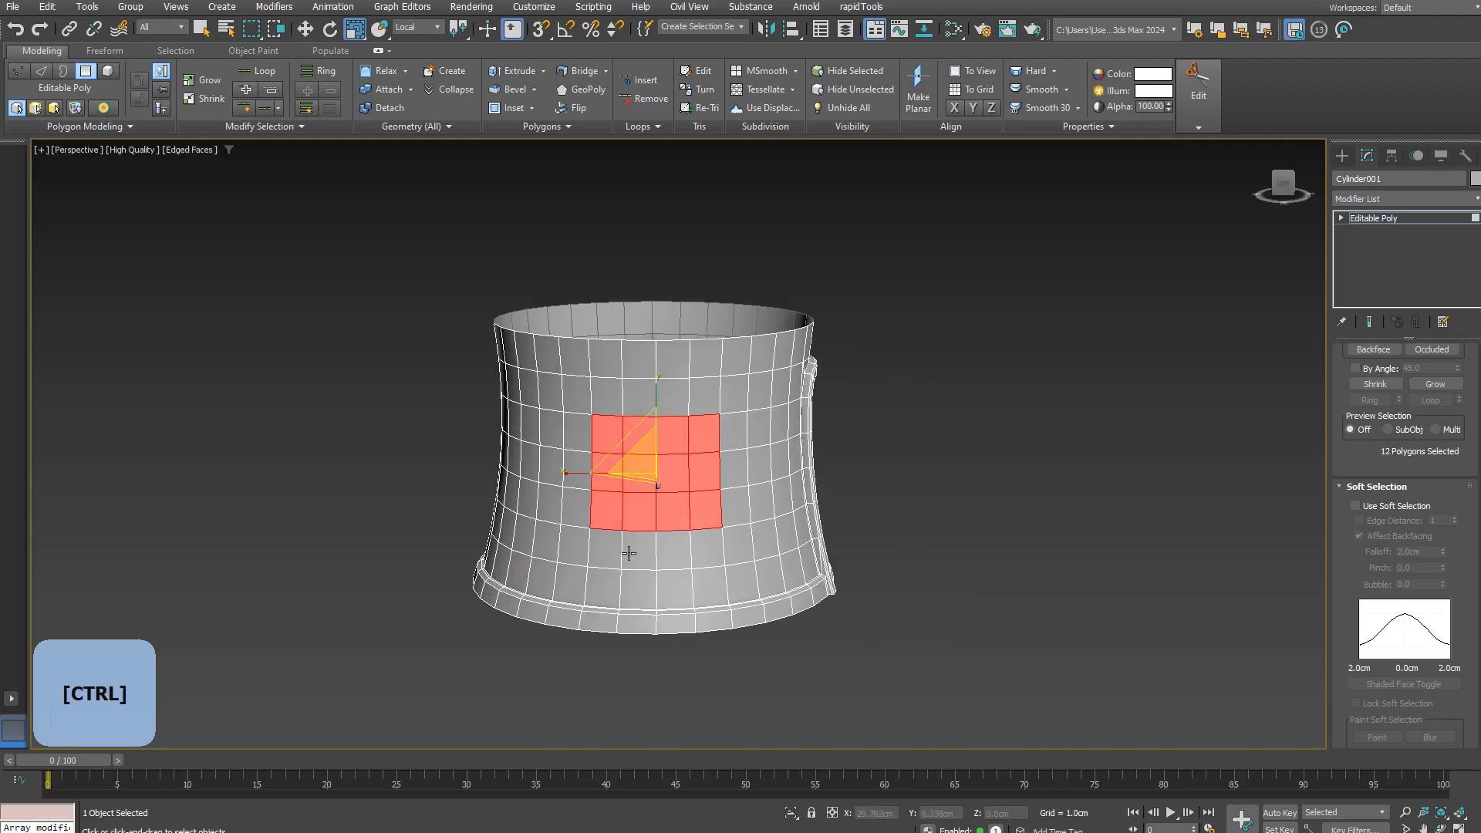
pyautogui.scroll(5, 547, 462)
# Step: Select matching blocks of polygons, four wide and five high, on the three walls without the door
pyautogui.press('2')
pyautogui.moveTo(543, 454); pyautogui.dragTo(674, 374, button='middle')
pyautogui.press('4')
pyautogui.keyDown('ctrl'); pyautogui.click(603, 338); pyautogui.keyUp('ctrl')
pyautogui.keyDown('ctrl'); pyautogui.click(631, 343); pyautogui.keyUp('ctrl')
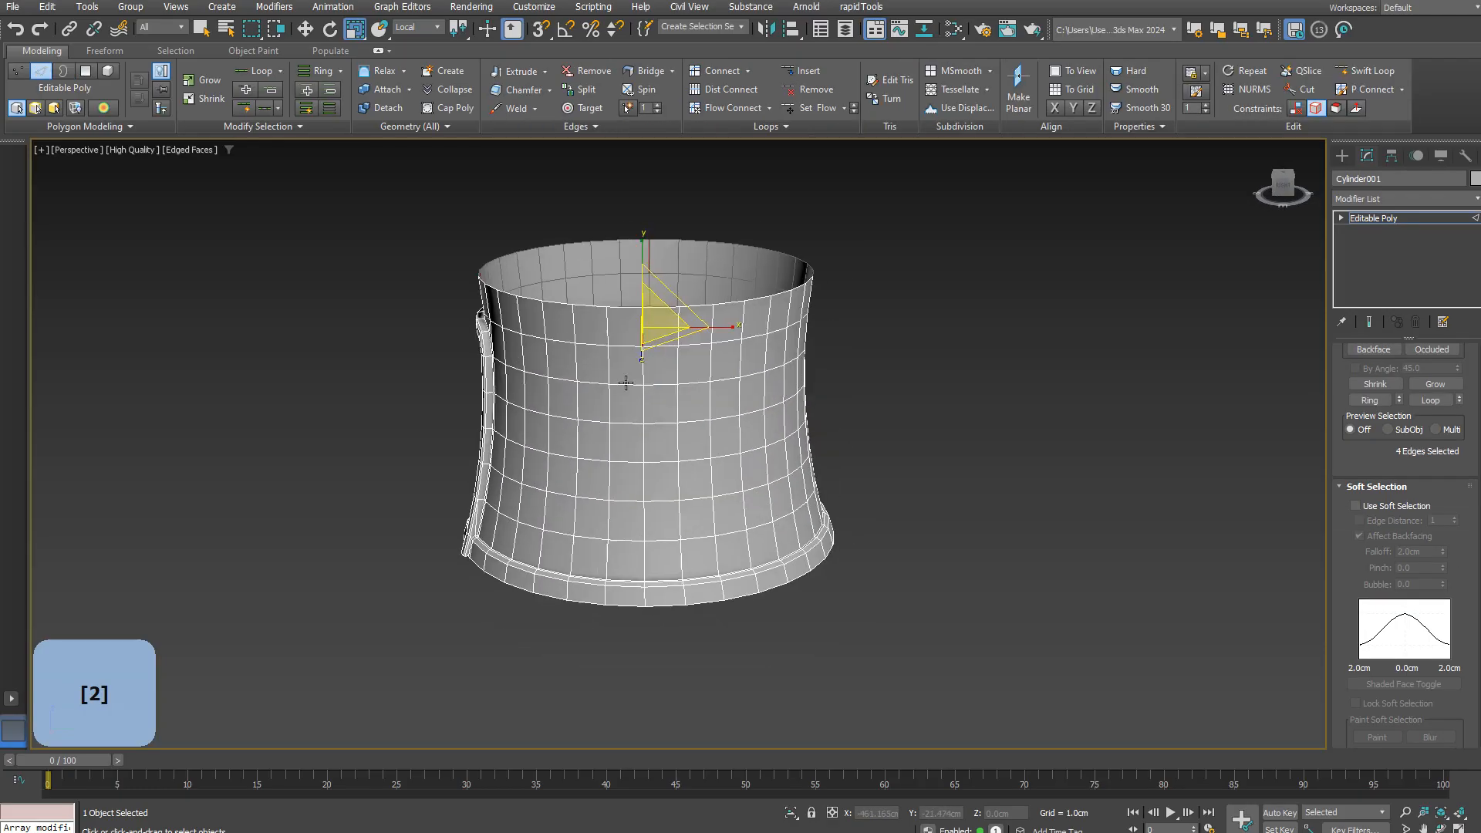
pyautogui.press('4')
pyautogui.keyDown('ctrl'); pyautogui.click(596, 401); pyautogui.keyUp('ctrl')
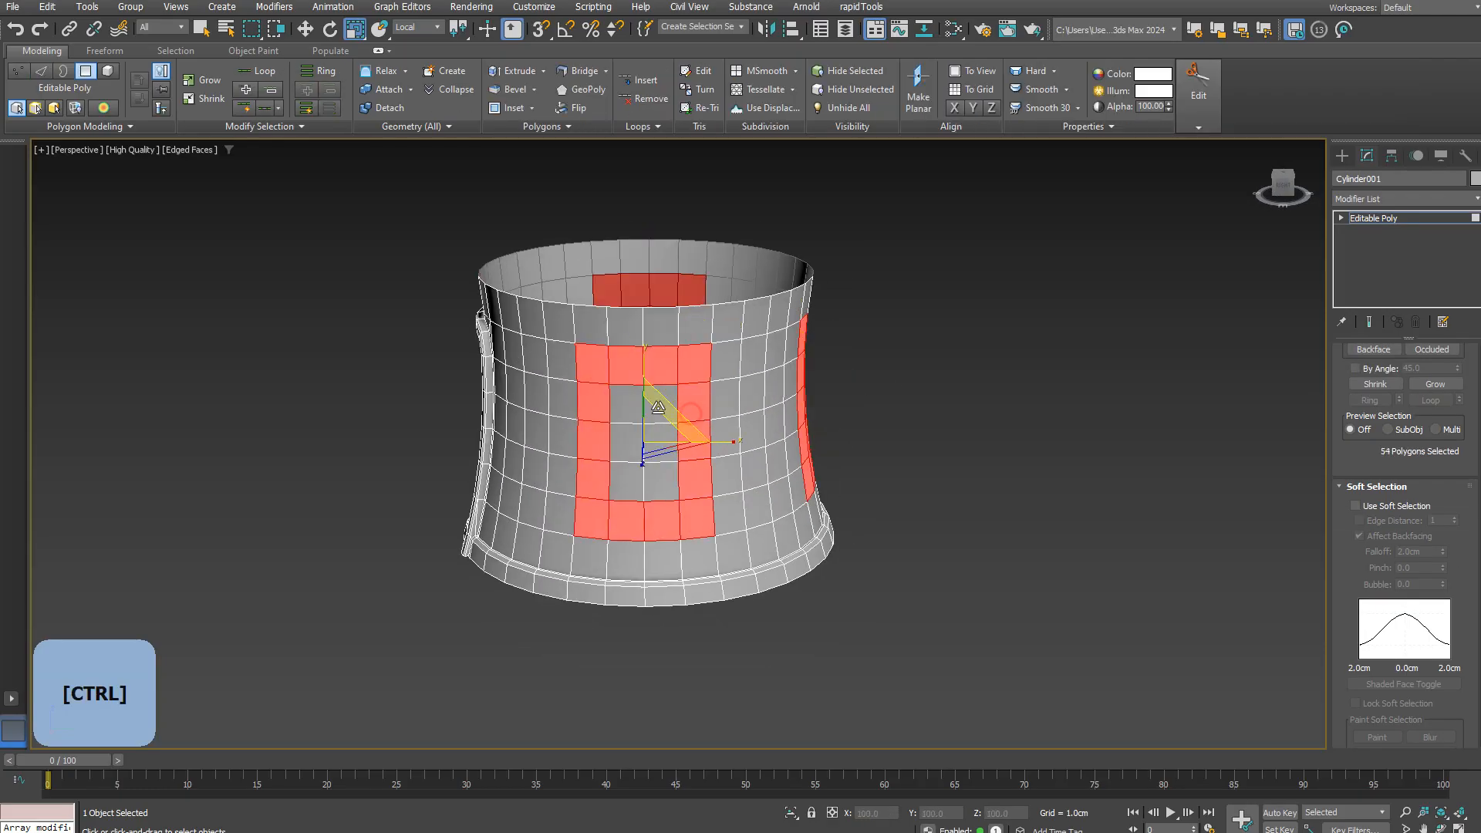
# Step: Inset the selected wall blocks by 12.548 cm and delete the inner polygons to open the windows
pyautogui.keyDown('alt'); pyautogui.moveTo(381, 435); pyautogui.dragTo(602, 456, button='middle'); pyautogui.keyUp('alt')
pyautogui.scroll(3, 609, 455)
pyautogui.click(709, 497)
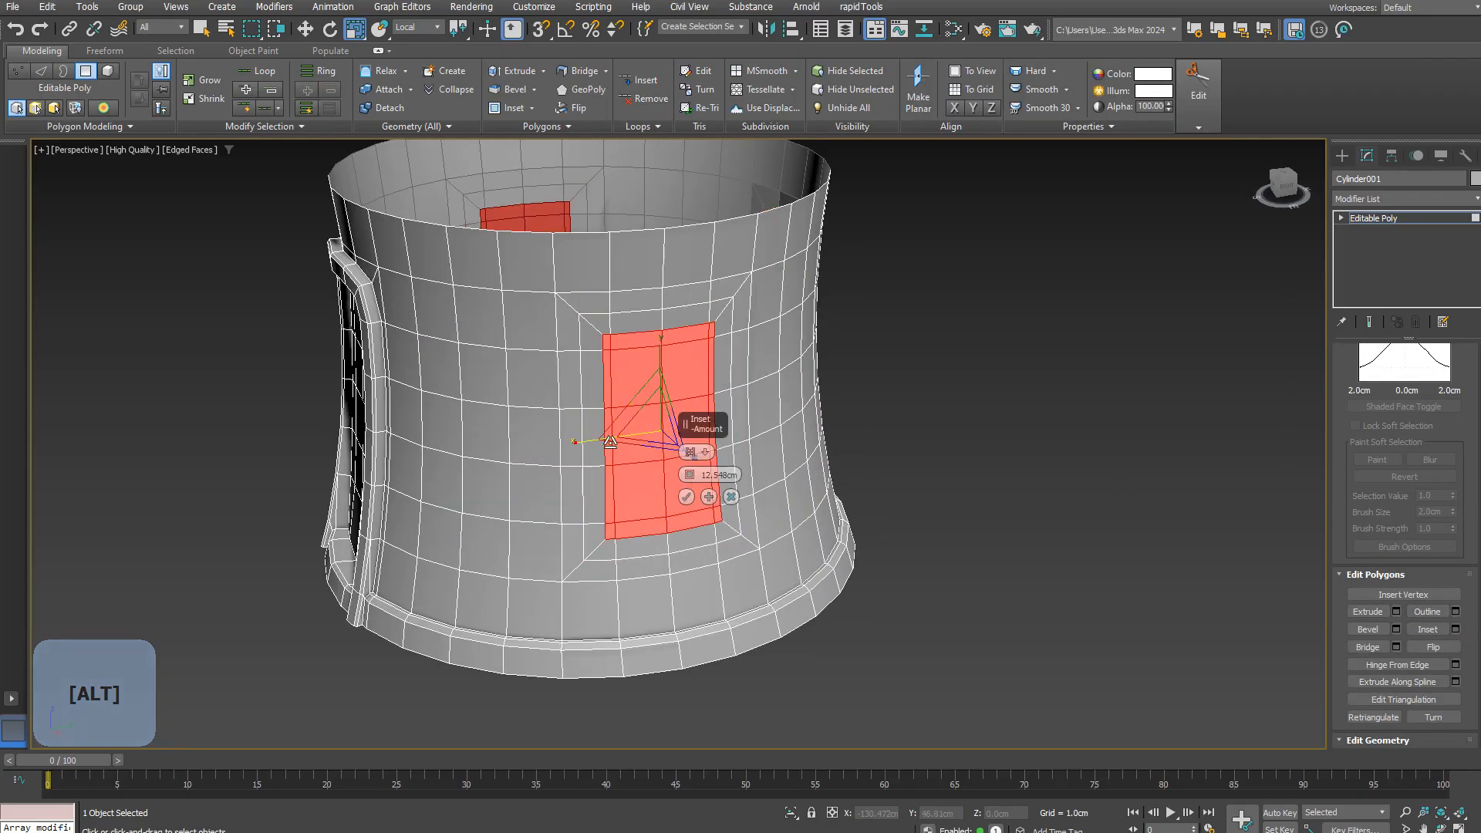
pyautogui.click(686, 497)
pyautogui.press('Delete')
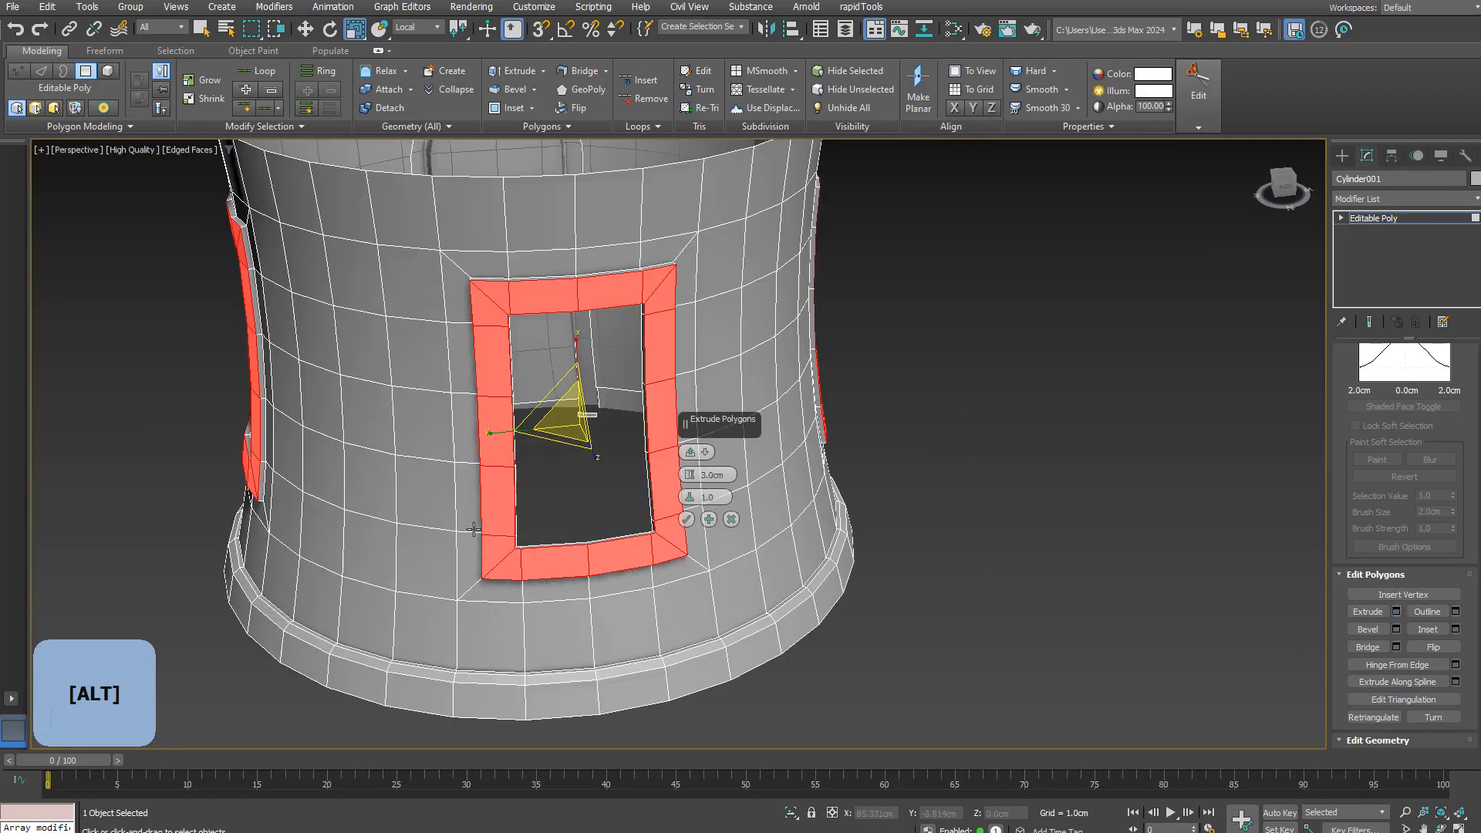
# Step: Extrude the polygon rings around the window openings outward by 8 cm to form raised frames
pyautogui.scroll(4, 685, 195)
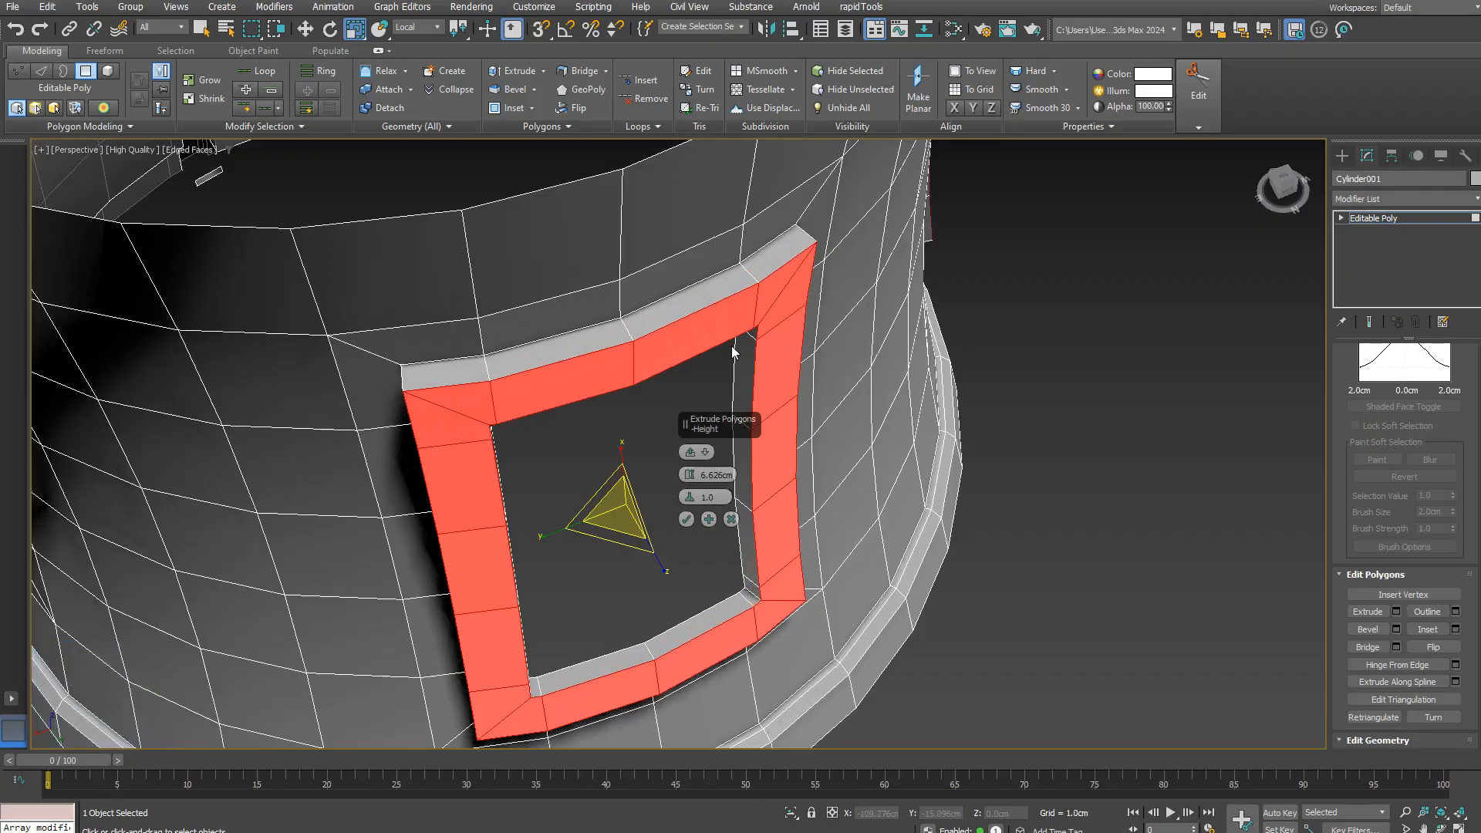
pyautogui.write('8')
pyautogui.click(687, 519)
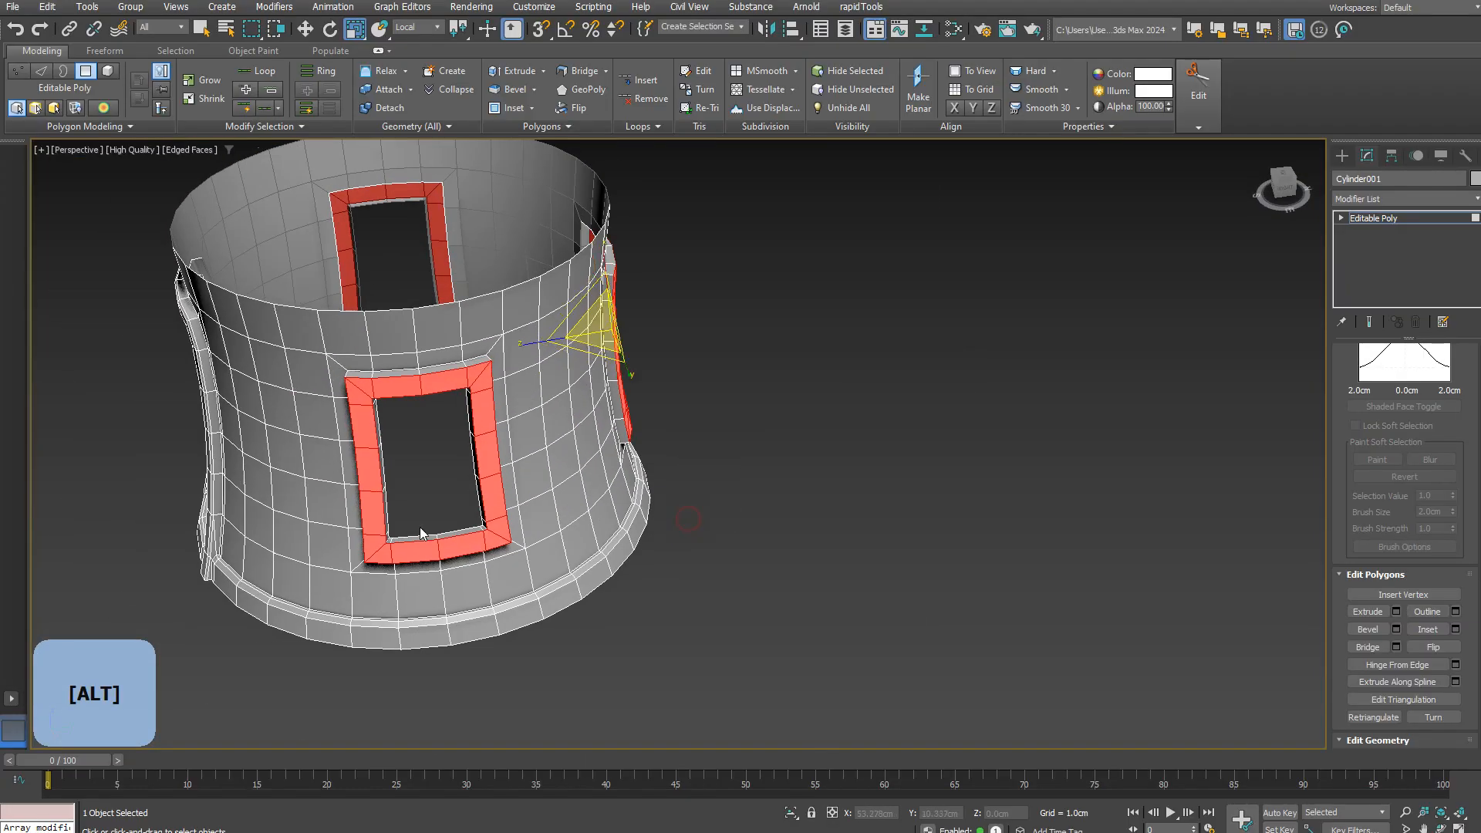
# Step: Examine the window frame's corner edges and vertices up close from several angles
pyautogui.scroll(2, 420, 529)
pyautogui.keyDown('alt'); pyautogui.moveTo(419, 529); pyautogui.dragTo(648, 453, button='middle'); pyautogui.keyUp('alt')
pyautogui.scroll(4, 681, 483)
pyautogui.press('2')
pyautogui.click(677, 455)
pyautogui.scroll(-5, 686, 445)
pyautogui.scroll(5, 687, 455)
pyautogui.press('1')
pyautogui.moveTo(343, 463)
pyautogui.mouseDown(button='middle')
pyautogui.moveTo(526, 502)
pyautogui.moveTo(506, 347)
pyautogui.moveTo(538, 204)
pyautogui.mouseUp(button='middle')
pyautogui.scroll(-5, 529, 512)
pyautogui.scroll(5, 503, 341)
pyautogui.click(542, 196)
pyautogui.click(533, 196)
pyautogui.keyDown('alt'); pyautogui.moveTo(771, 232); pyautogui.dragTo(686, 455, button='middle'); pyautogui.keyUp('alt')
pyautogui.scroll(-5, 678, 304)
# Step: Remove the diagonal edges running across the window frame's corners
pyautogui.press('2')
pyautogui.click(679, 352)
pyautogui.moveTo(799, 406); pyautogui.dragTo(624, 259, button='middle')
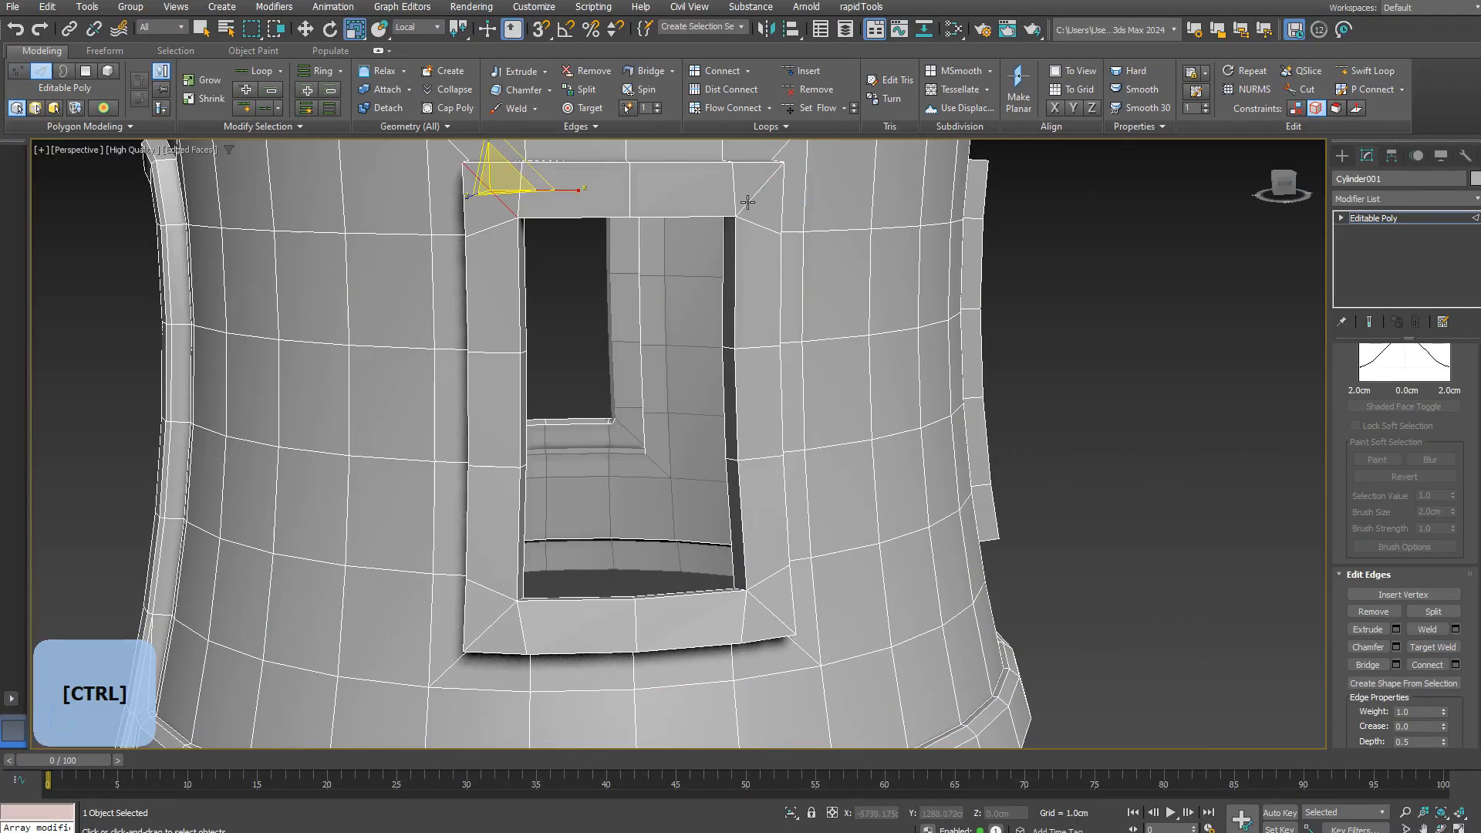
pyautogui.keyDown('ctrl'); pyautogui.click(491, 630); pyautogui.keyUp('ctrl')
pyautogui.hotkey('ctrl', 'BackSpace')
# Step: Chamfer the outer corner edges of the window frame by 30.181 cm to bevel its corners
pyautogui.scroll(-5, 493, 626)
pyautogui.scroll(5, 685, 463)
pyautogui.keyDown('alt'); pyautogui.moveTo(710, 386); pyautogui.dragTo(1448, 628, button='middle'); pyautogui.keyUp('alt')
pyautogui.keyDown('ctrl'); pyautogui.click(725, 437); pyautogui.keyUp('ctrl')
pyautogui.keyDown('ctrl'); pyautogui.click(805, 309); pyautogui.keyUp('ctrl')
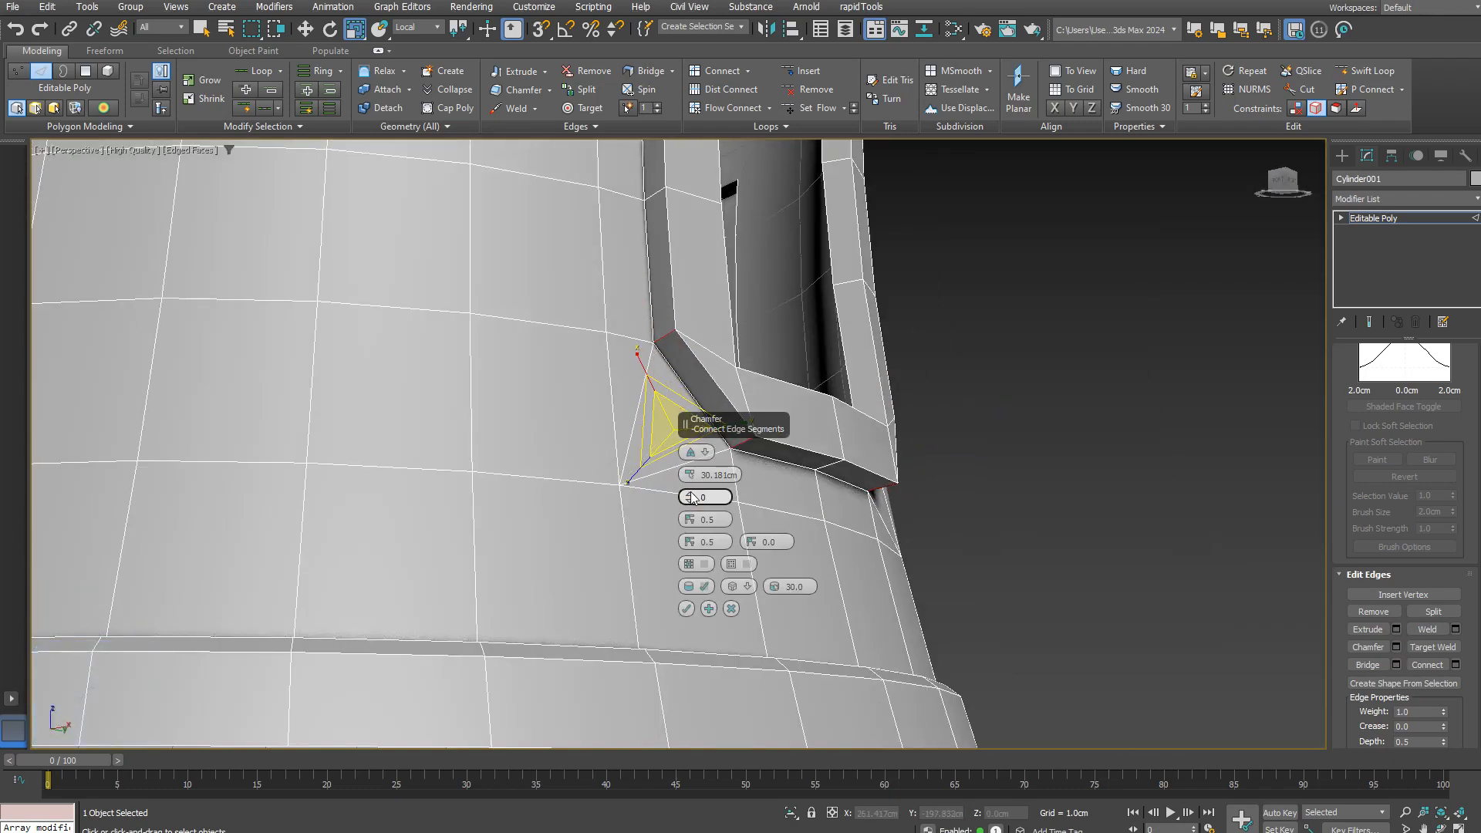
pyautogui.scroll(-5, 689, 498)
pyautogui.keyDown('alt'); pyautogui.moveTo(689, 497); pyautogui.dragTo(684, 606, button='middle'); pyautogui.keyUp('alt')
pyautogui.click(686, 609)
# Step: Select all vertices of the tower and weld the overlapping ones
pyautogui.press('2')
pyautogui.press('2')
pyautogui.click(463, 493)
pyautogui.keyDown('alt'); pyautogui.moveTo(462, 493); pyautogui.dragTo(761, 423, button='middle'); pyautogui.keyUp('alt')
pyautogui.keyDown('ctrl'); pyautogui.click(748, 298); pyautogui.keyUp('ctrl')
pyautogui.keyDown('ctrl'); pyautogui.click(409, 342); pyautogui.keyUp('ctrl')
pyautogui.press('1')
pyautogui.scroll(-4, 1057, 532)
pyautogui.moveTo(1057, 532); pyautogui.dragTo(1006, 390, button='middle')
pyautogui.press('2')
pyautogui.press('1')
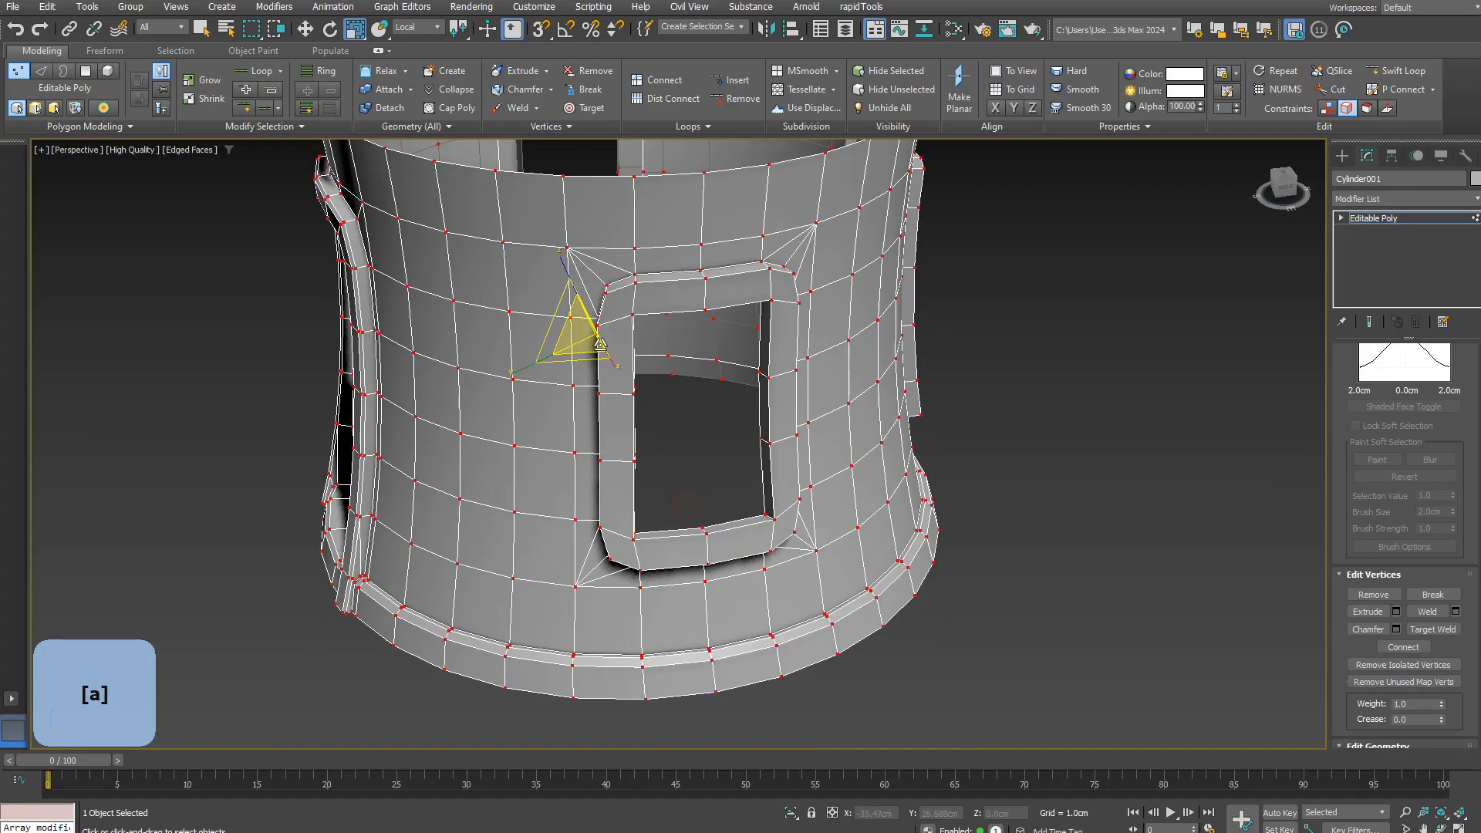
pyautogui.click(686, 507)
# Step: Select the window frame's outer front edges all the way around and chamfer them by 1.944 cm with 0 segments
pyautogui.press('2')
pyautogui.keyDown('alt'); pyautogui.moveTo(609, 353); pyautogui.dragTo(635, 370, button='middle'); pyautogui.keyUp('alt')
pyautogui.press('2')
pyautogui.press('2')
pyautogui.doubleClick(635, 516)
pyautogui.press('w')
pyautogui.keyDown('alt'); pyautogui.moveTo(555, 258); pyautogui.dragTo(529, 287, button='middle'); pyautogui.keyUp('alt')
pyautogui.keyDown('ctrl'); pyautogui.doubleClick(532, 351); pyautogui.keyUp('ctrl')
pyautogui.keyDown('ctrl'); pyautogui.doubleClick(600, 314); pyautogui.keyUp('ctrl')
pyautogui.scroll(4, 710, 347)
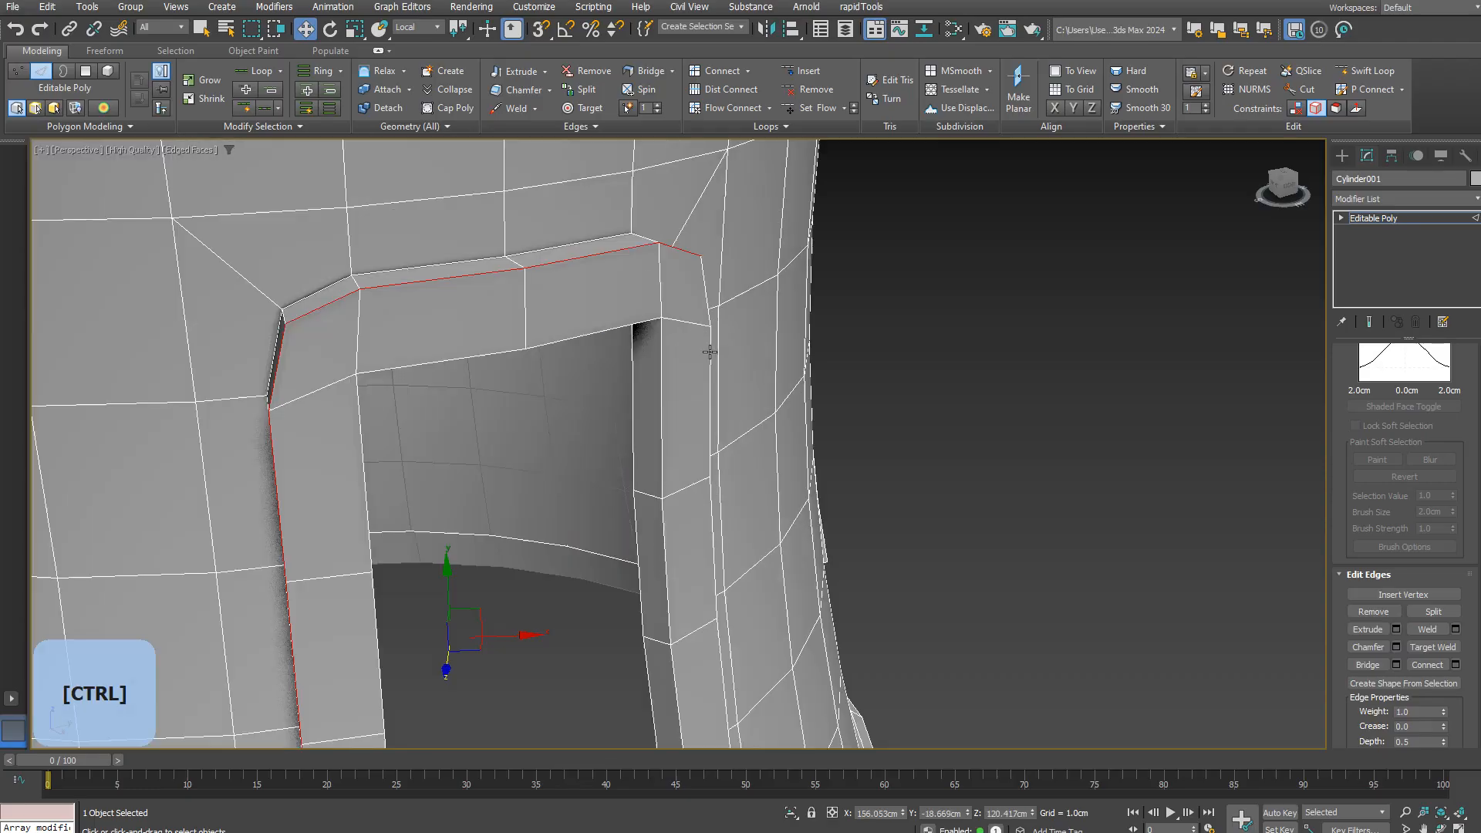
pyautogui.keyDown('ctrl'); pyautogui.doubleClick(711, 350); pyautogui.keyUp('ctrl')
pyautogui.keyDown('alt'); pyautogui.moveTo(710, 350); pyautogui.dragTo(571, 401, button='middle'); pyautogui.keyUp('alt')
pyautogui.scroll(-6, 823, 423)
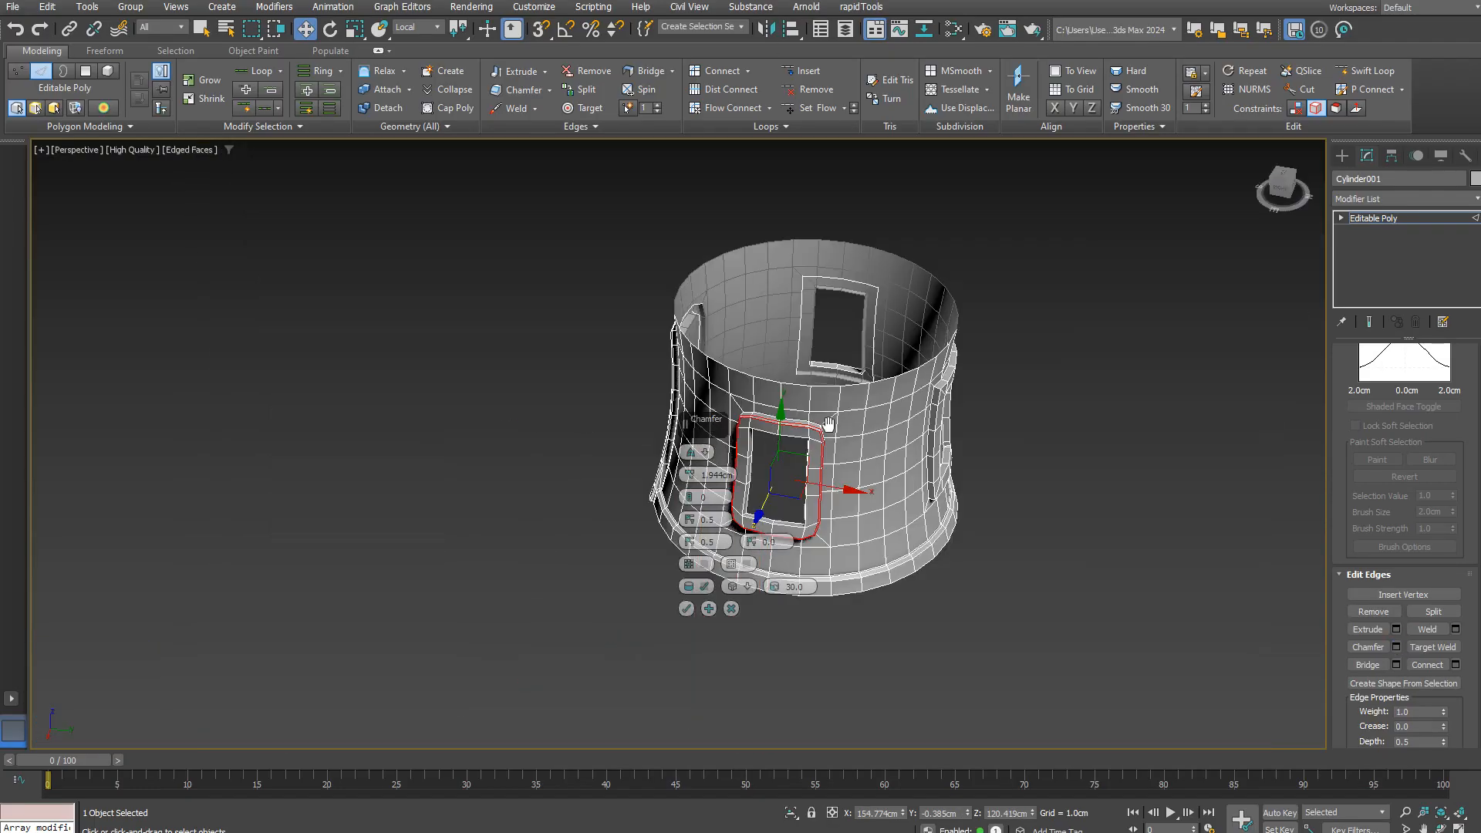
pyautogui.click(687, 608)
# Step: Chamfer the inner corner edges of the window opening by 8.85 cm with 1 segment
pyautogui.keyDown('alt'); pyautogui.moveTo(772, 463); pyautogui.dragTo(717, 417, button='middle'); pyautogui.keyUp('alt')
pyautogui.scroll(6, 718, 417)
pyautogui.scroll(-6, 661, 463)
pyautogui.click(661, 462)
pyautogui.scroll(6, 661, 462)
pyautogui.keyDown('alt'); pyautogui.moveTo(661, 463); pyautogui.dragTo(732, 298, button='middle'); pyautogui.keyUp('alt')
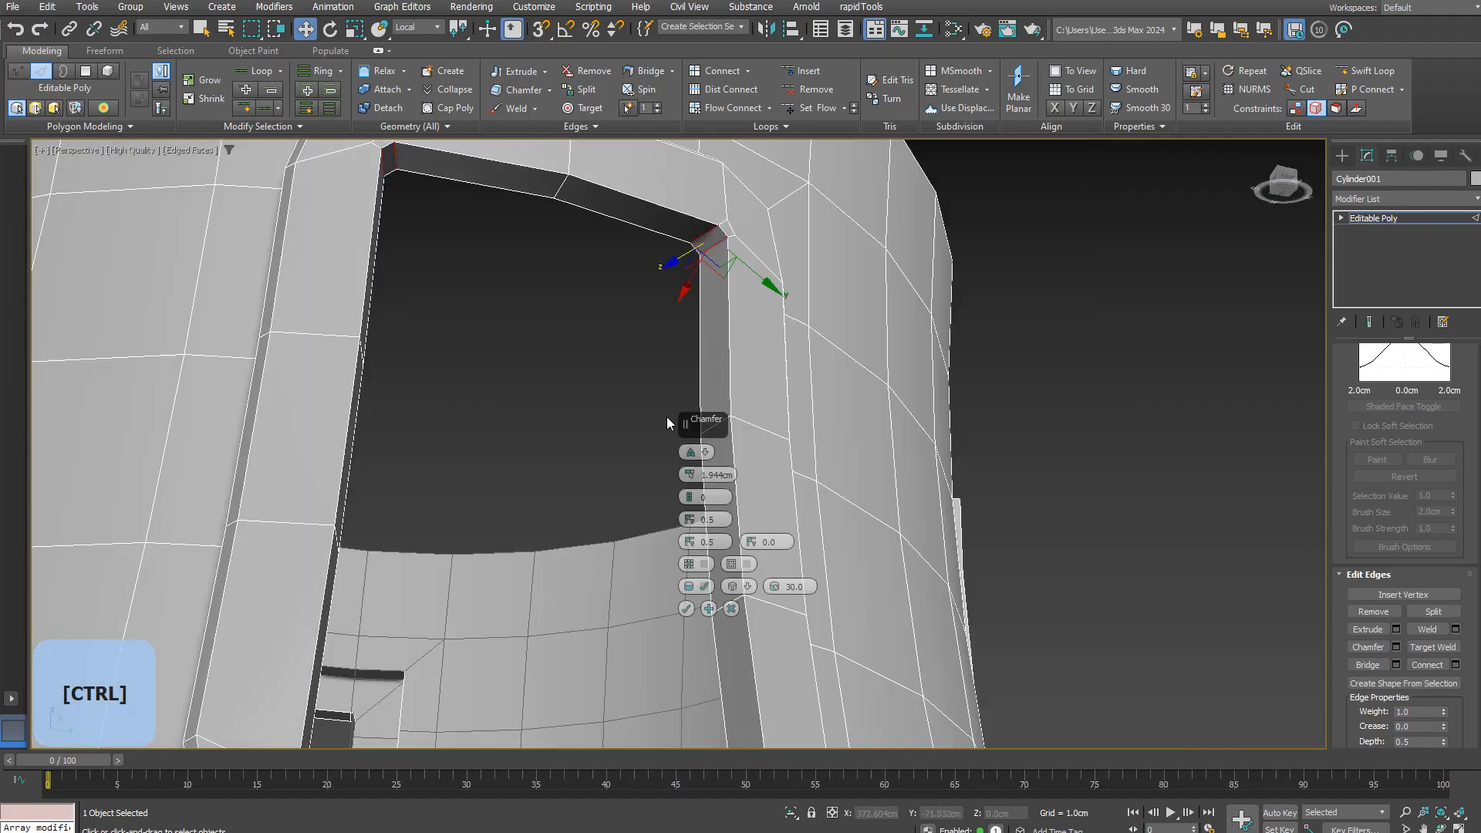
pyautogui.moveTo(690, 475); pyautogui.dragTo(698, 469)
pyautogui.scroll(-5, 602, 417)
pyautogui.scroll(4, 602, 308)
pyautogui.keyDown('alt'); pyautogui.moveTo(601, 308); pyautogui.dragTo(529, 458, button='middle'); pyautogui.keyUp('alt')
pyautogui.scroll(-5, 579, 370)
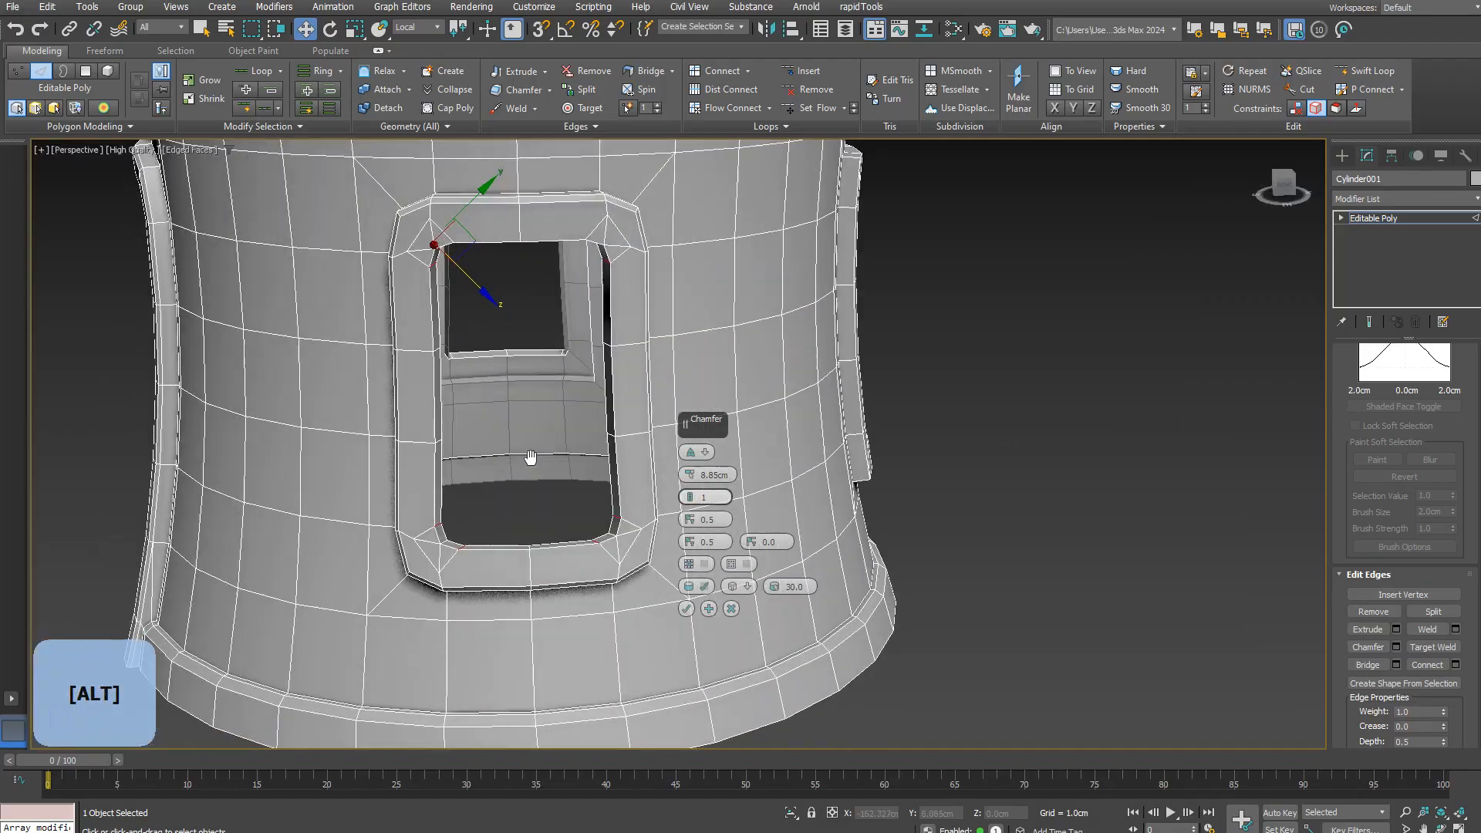
pyautogui.scroll(4, 529, 494)
pyautogui.moveTo(690, 498); pyautogui.dragTo(699, 483)
pyautogui.click(687, 608)
# Step: Select the surplus diagonal edges at the window frame's corners and remove them
pyautogui.press('1')
pyautogui.moveTo(663, 540); pyautogui.dragTo(778, 234, button='middle')
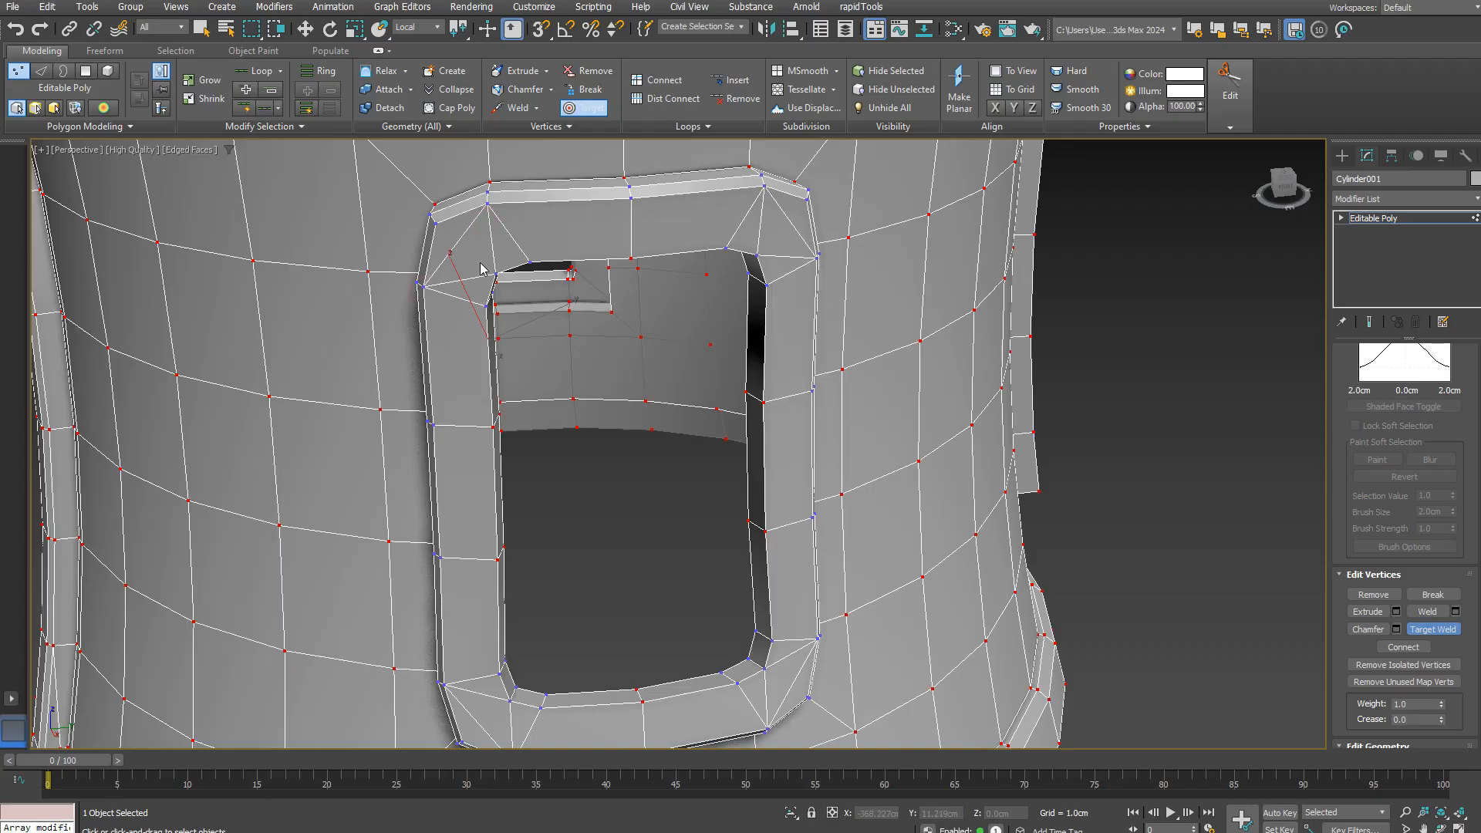
pyautogui.press('2')
pyautogui.keyDown('ctrl'); pyautogui.click(457, 240); pyautogui.keyUp('ctrl')
pyautogui.moveTo(779, 663); pyautogui.dragTo(784, 426, button='middle')
pyautogui.keyDown('ctrl'); pyautogui.click(769, 463); pyautogui.keyUp('ctrl')
pyautogui.keyDown('ctrl'); pyautogui.click(796, 449); pyautogui.keyUp('ctrl')
pyautogui.keyDown('ctrl'); pyautogui.click(794, 400); pyautogui.keyUp('ctrl')
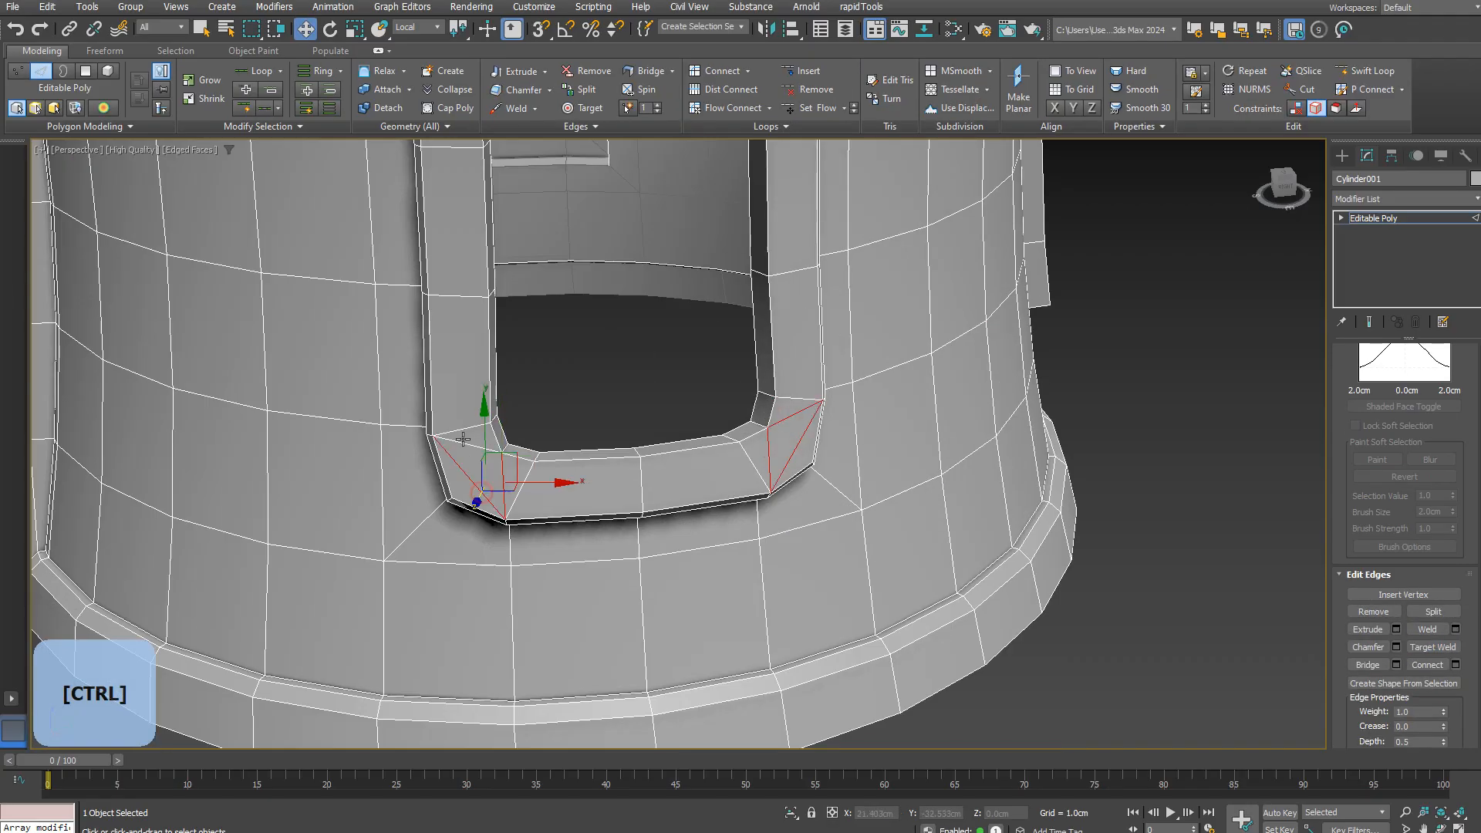
# Step: Connect the outer and inner vertices at each window frame corner with a single edge
pyautogui.press('1')
pyautogui.moveTo(713, 309); pyautogui.dragTo(575, 503, button='middle')
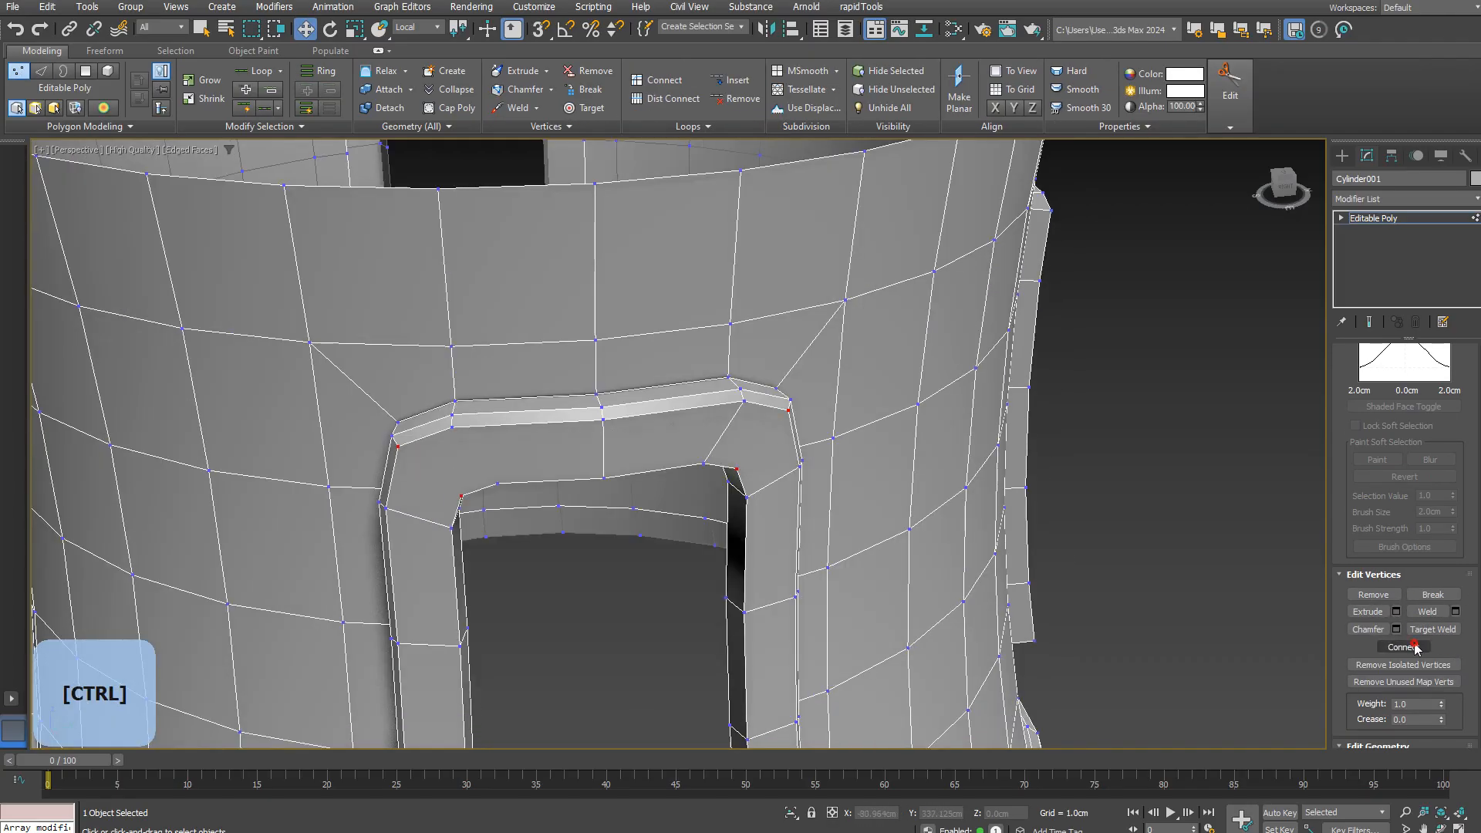
pyautogui.keyDown('alt'); pyautogui.moveTo(694, 633); pyautogui.dragTo(689, 475, button='middle'); pyautogui.keyUp('alt')
# Step: Chamfer the front edge loop around the window opening by 4.971 cm with 1 segment
pyautogui.press('2')
pyautogui.doubleClick(761, 398)
pyautogui.click(1396, 647)
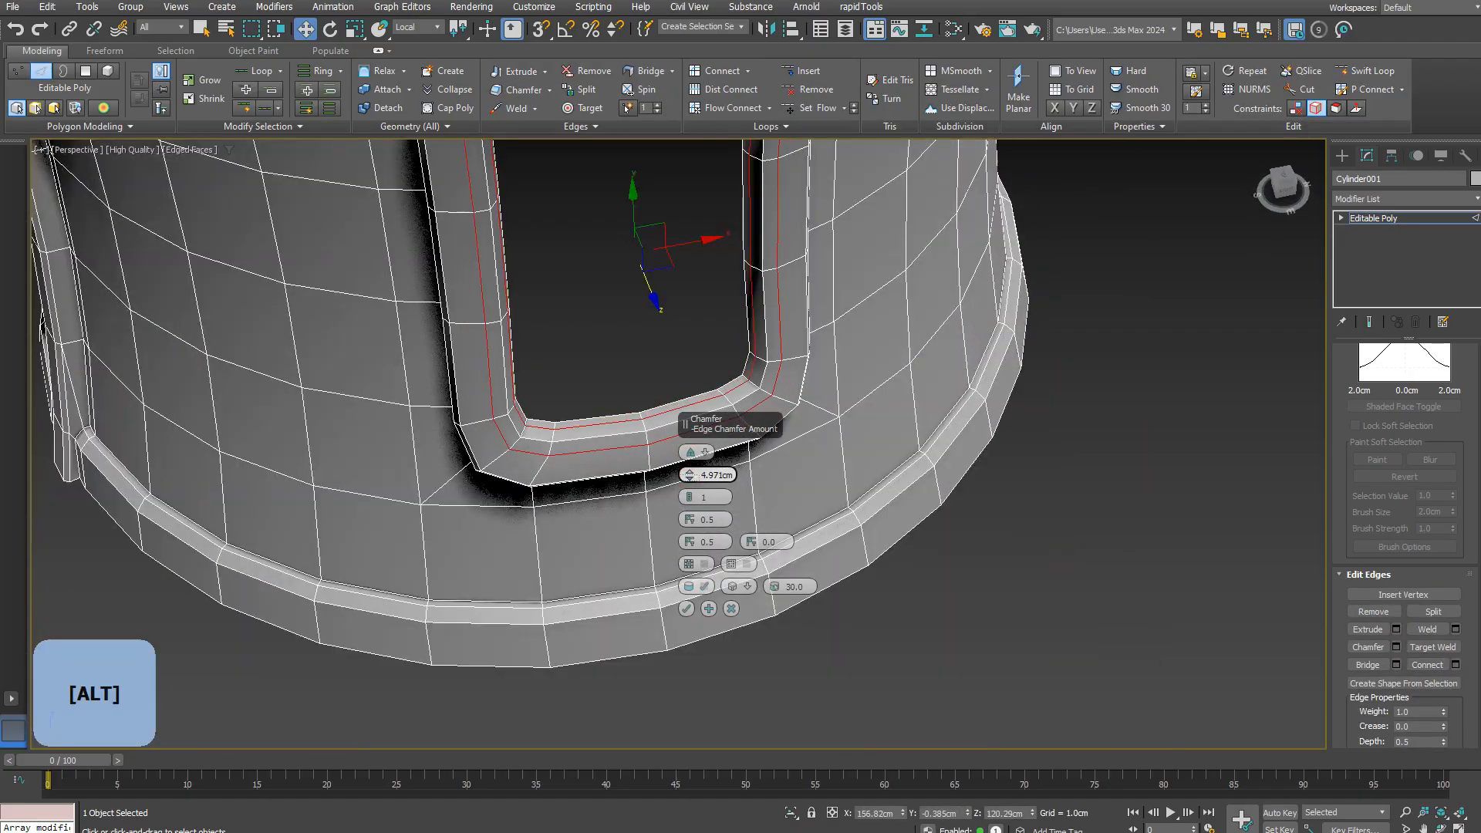
pyautogui.click(686, 609)
pyautogui.scroll(-8, 681, 555)
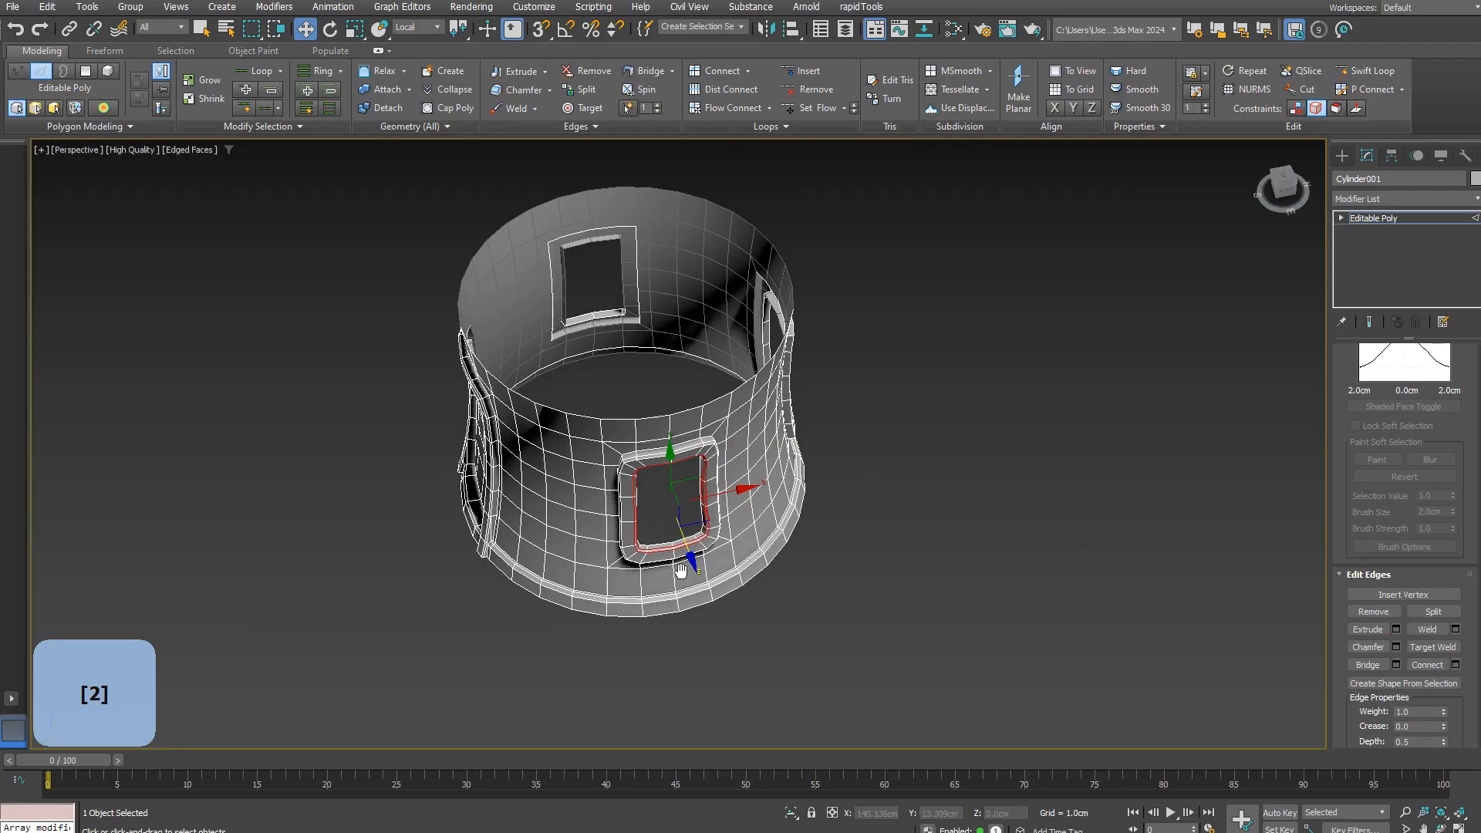
# Step: Cap the window opening's inner border with a polygon and undo the scaling tried on it
pyautogui.scroll(6, 681, 540)
pyautogui.press('3')
pyautogui.click(701, 547)
pyautogui.hotkey('alt', 'p')
pyautogui.press('4')
pyautogui.click(714, 478)
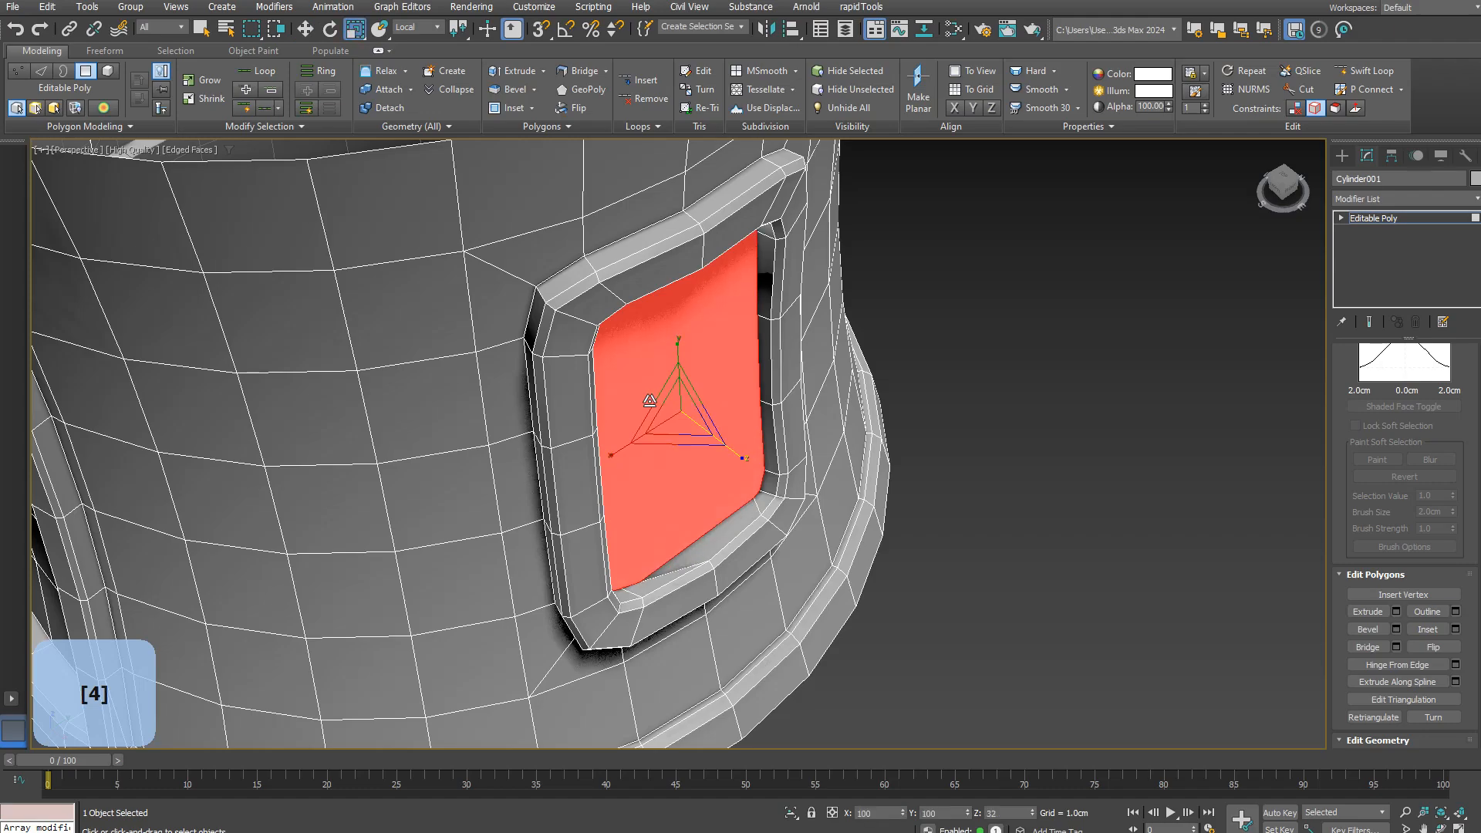
pyautogui.hotkey('ctrl', 'z')
# Step: Connect the middle top and bottom vertices of the window panel with a vertical edge
pyautogui.keyDown('alt'); pyautogui.moveTo(617, 377); pyautogui.dragTo(578, 401, button='middle'); pyautogui.keyUp('alt')
pyautogui.press('1')
pyautogui.click(684, 585)
pyautogui.keyDown('ctrl'); pyautogui.click(651, 238); pyautogui.keyUp('ctrl')
pyautogui.click(1404, 462)
# Step: Insert horizontal edge loops with Swift Loop across the wall and frame on both sides of the window
pyautogui.keyDown('alt'); pyautogui.moveTo(684, 540); pyautogui.dragTo(768, 416, button='middle'); pyautogui.keyUp('alt')
pyautogui.scroll(3, 675, 453)
pyautogui.scroll(-5, 568, 404)
pyautogui.click(568, 403)
pyautogui.scroll(4, 568, 403)
pyautogui.click(790, 321)
pyautogui.keyDown('alt'); pyautogui.moveTo(790, 320); pyautogui.dragTo(742, 356, button='middle'); pyautogui.keyUp('alt')
pyautogui.click(1396, 71)
pyautogui.click(594, 395)
pyautogui.keyDown('alt'); pyautogui.moveTo(760, 432); pyautogui.dragTo(641, 440, button='middle'); pyautogui.keyUp('alt')
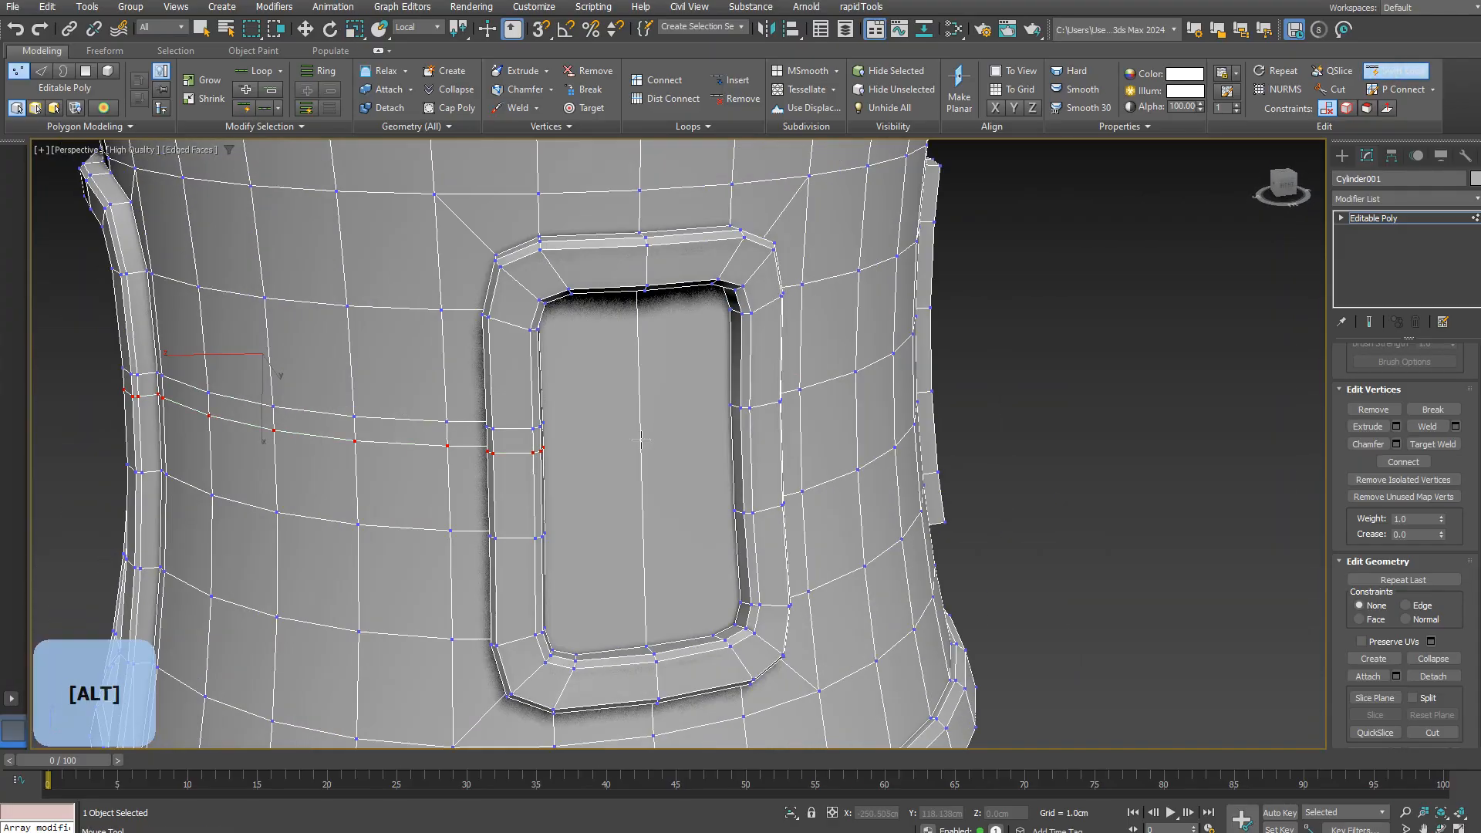
pyautogui.click(747, 455)
# Step: Chamfer the window panel's central vertical edge into two parallel edges
pyautogui.scroll(-5, 747, 455)
pyautogui.keyDown('alt'); pyautogui.moveTo(747, 455); pyautogui.dragTo(725, 501, button='middle'); pyautogui.keyUp('alt')
pyautogui.press('2')
pyautogui.doubleClick(608, 493)
pyautogui.scroll(3, 608, 493)
pyautogui.keyDown('alt'); pyautogui.moveTo(632, 377); pyautogui.dragTo(661, 519, button='middle'); pyautogui.keyUp('alt')
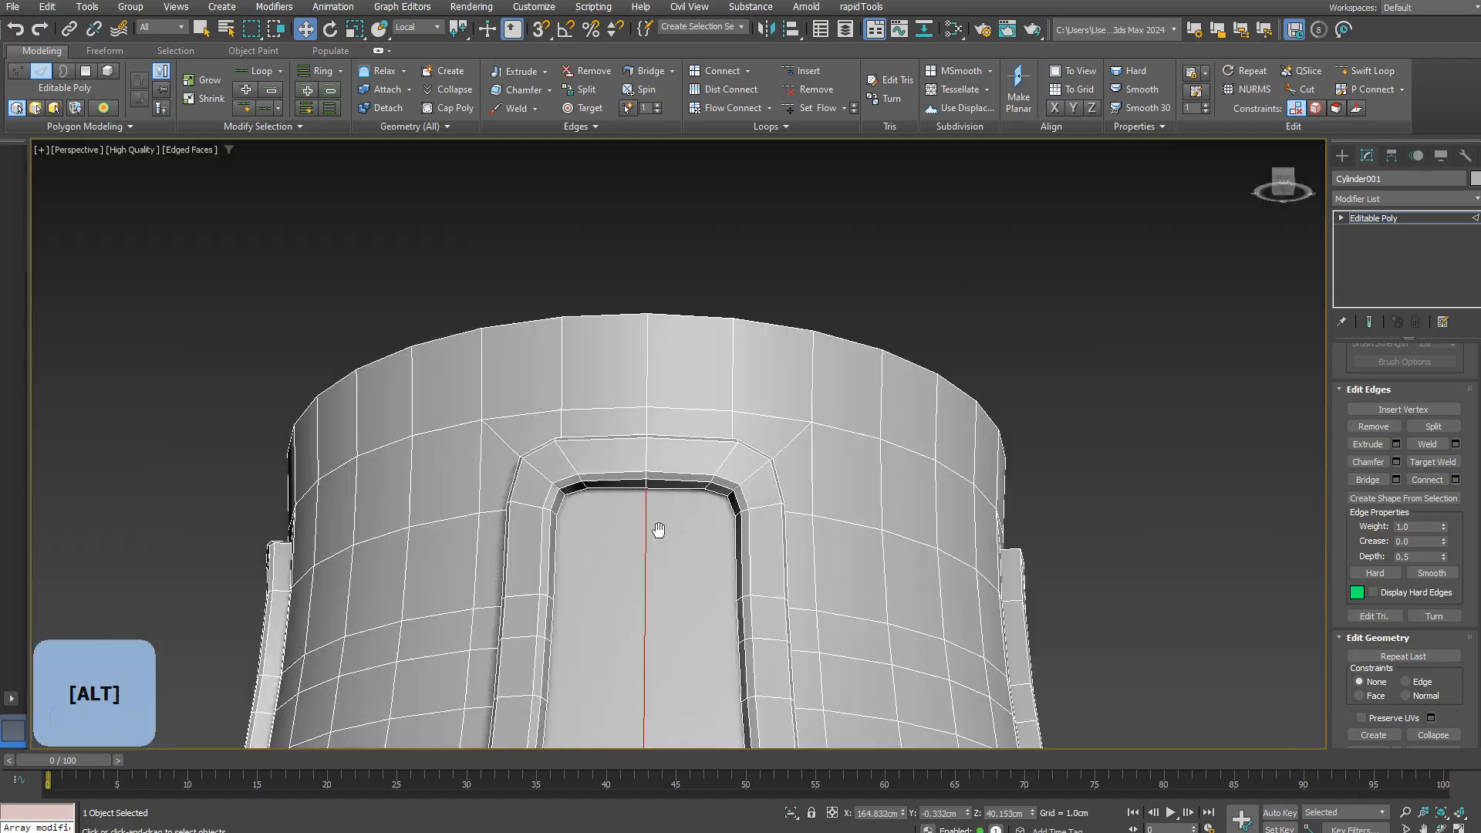
pyautogui.scroll(5, 661, 520)
pyautogui.moveTo(694, 330); pyautogui.dragTo(694, 327)
pyautogui.click(687, 608)
pyautogui.scroll(-5, 684, 532)
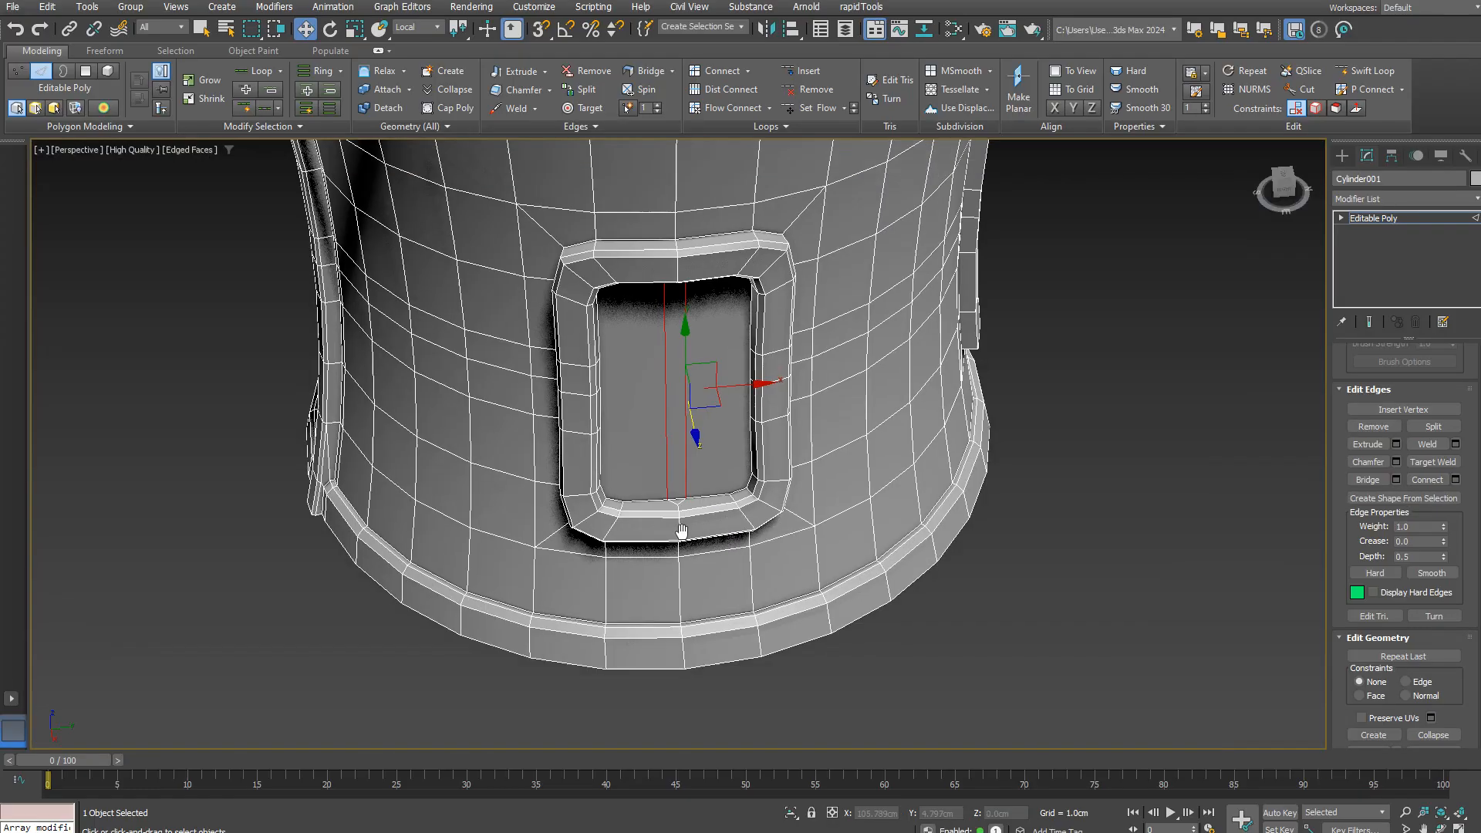
# Step: Move the opposite vertices of the window frame's new loops upward along their edges with the Edge constraint
pyautogui.keyDown('alt'); pyautogui.moveTo(685, 532); pyautogui.dragTo(753, 420, button='middle'); pyautogui.keyUp('alt')
pyautogui.scroll(4, 754, 420)
pyautogui.click(551, 394)
pyautogui.keyDown('alt'); pyautogui.moveTo(551, 393); pyautogui.dragTo(904, 406, button='middle'); pyautogui.keyUp('alt')
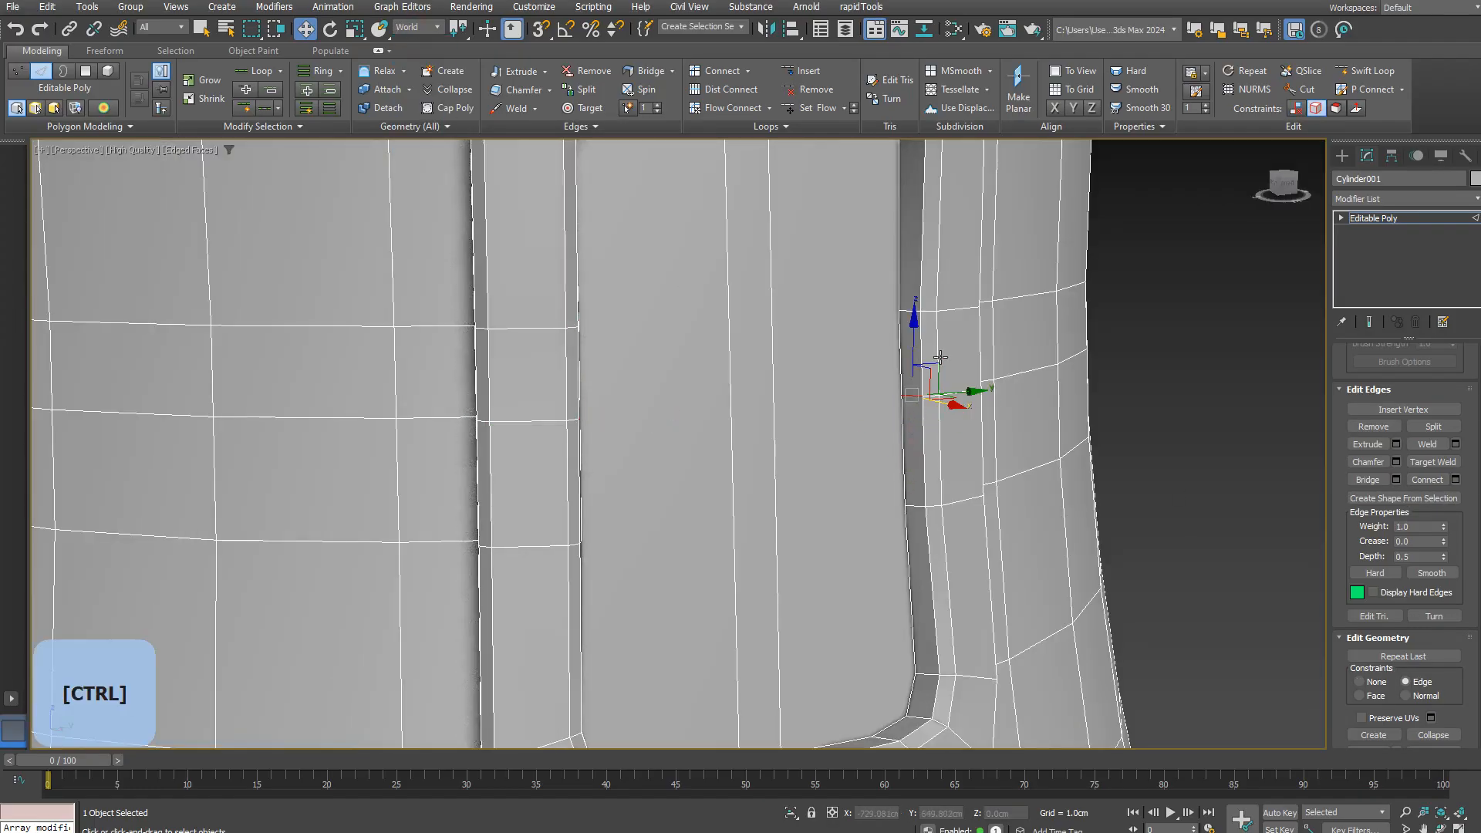
pyautogui.press('1')
pyautogui.click(939, 395)
pyautogui.keyDown('ctrl'); pyautogui.click(567, 421); pyautogui.keyUp('ctrl')
pyautogui.moveTo(768, 370); pyautogui.dragTo(767, 335)
pyautogui.keyDown('alt'); pyautogui.moveTo(694, 385); pyautogui.dragTo(872, 404, button='middle'); pyautogui.keyUp('alt')
# Step: Divide the window panel with two horizontal edges crossing the pair of vertical edges
pyautogui.moveTo(1230, 96)
pyautogui.click(1137, 164)
pyautogui.rightClick(762, 374)
pyautogui.keyDown('alt'); pyautogui.moveTo(762, 374); pyautogui.dragTo(878, 411, button='middle'); pyautogui.keyUp('alt')
pyautogui.scroll(-5, 878, 410)
pyautogui.press('2')
pyautogui.press('1')
pyautogui.scroll(5, 776, 316)
# Step: Target-weld the lower loop's outer vertices on both sides of the window frame to the vertices directly above them
pyautogui.click(584, 108)
pyautogui.click(652, 423)
pyautogui.click(649, 341)
pyautogui.keyDown('alt'); pyautogui.moveTo(664, 371); pyautogui.dragTo(567, 385, button='middle'); pyautogui.keyUp('alt')
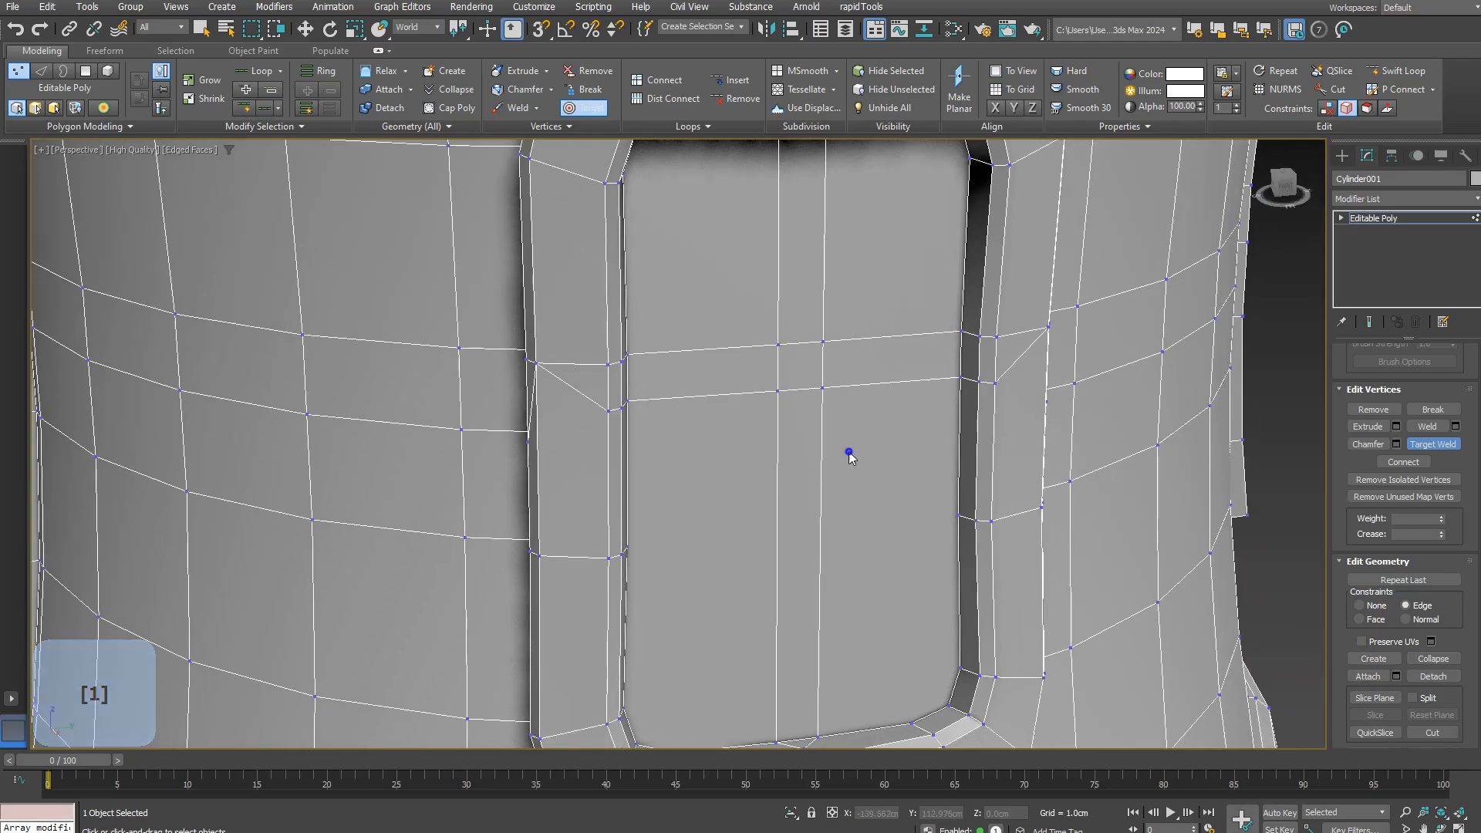
# Step: Remove the leftover horizontal edge loop running across the tower wall beside the window frame
pyautogui.press('2')
pyautogui.doubleClick(498, 429)
pyautogui.hotkey('ctrl', 'BackSpace')
pyautogui.click(734, 332)
# Step: Cut a second pair of horizontal edges across the lower part of the window panel
pyautogui.keyDown('alt'); pyautogui.moveTo(734, 331); pyautogui.dragTo(715, 436, button='middle'); pyautogui.keyUp('alt')
pyautogui.scroll(4, 715, 436)
pyautogui.press('1')
pyautogui.moveTo(1229, 97)
pyautogui.click(1147, 160)
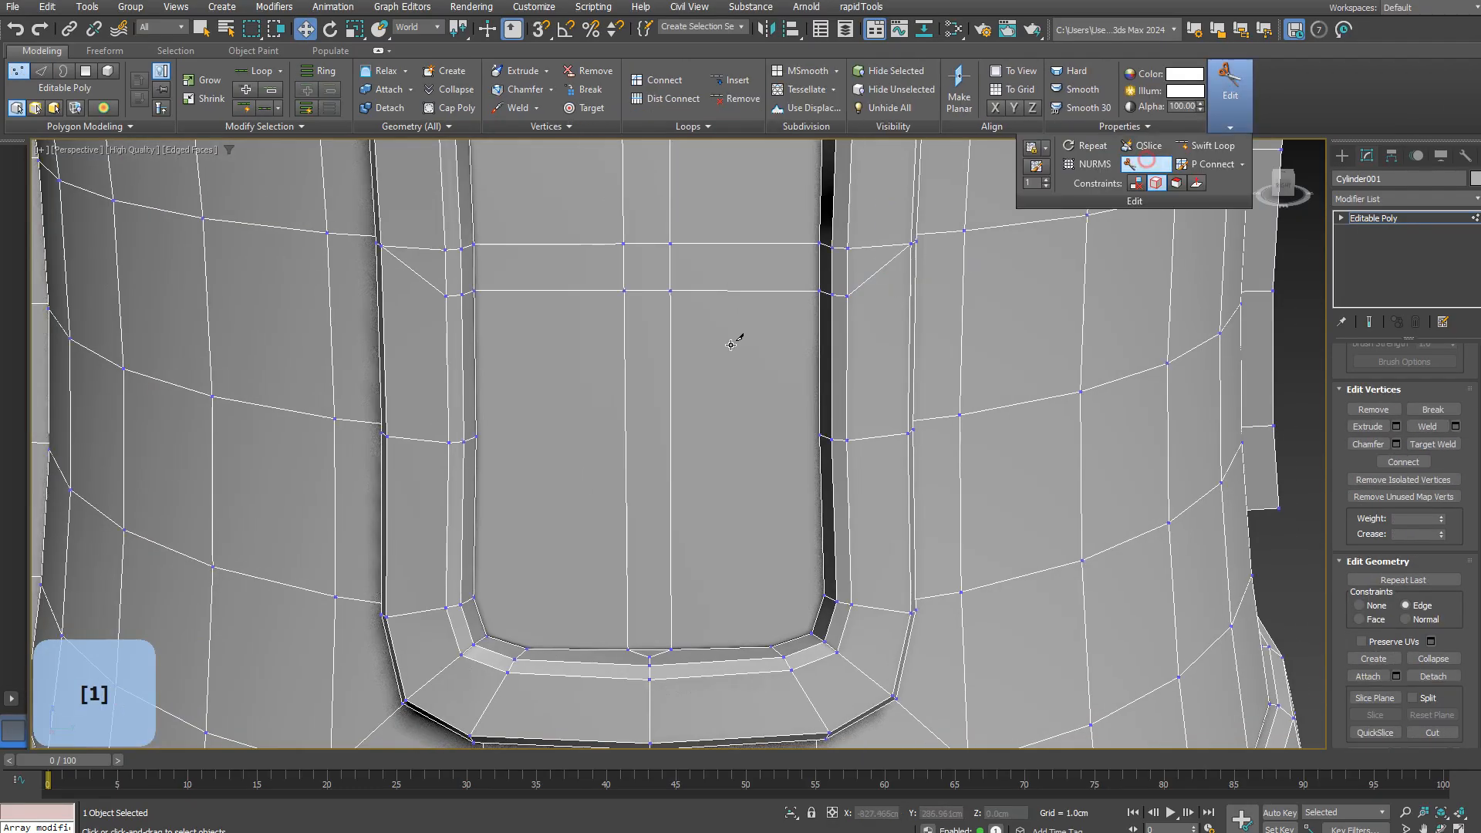
pyautogui.click(819, 487)
pyautogui.scroll(4, 819, 487)
pyautogui.click(836, 378)
pyautogui.rightClick(836, 378)
pyautogui.scroll(-4, 836, 378)
pyautogui.moveTo(836, 378); pyautogui.dragTo(894, 481, button='middle')
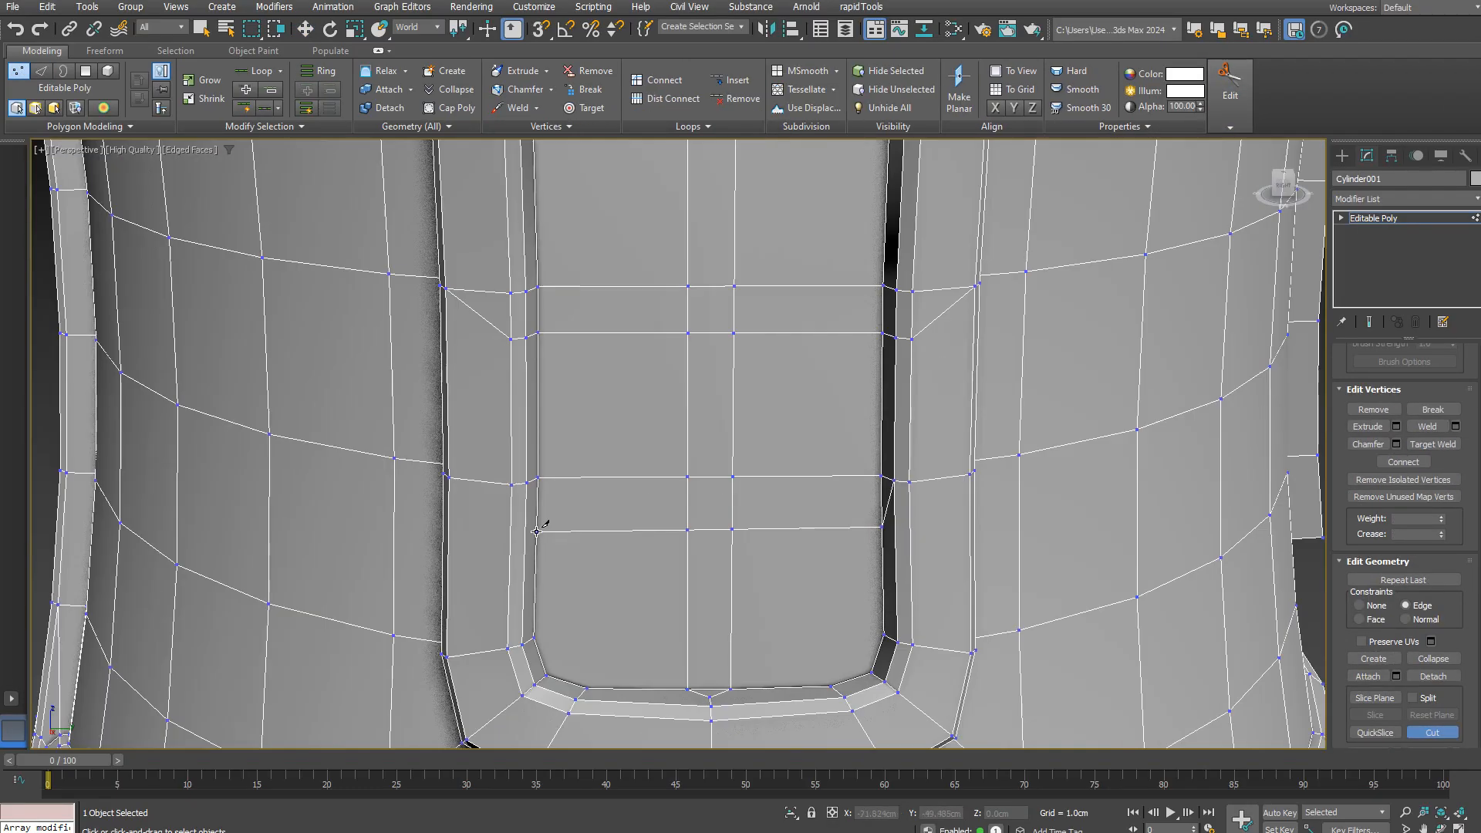
pyautogui.keyDown('alt'); pyautogui.moveTo(513, 290); pyautogui.dragTo(597, 297, button='middle'); pyautogui.keyUp('alt')
pyautogui.press('w')
pyautogui.press('2')
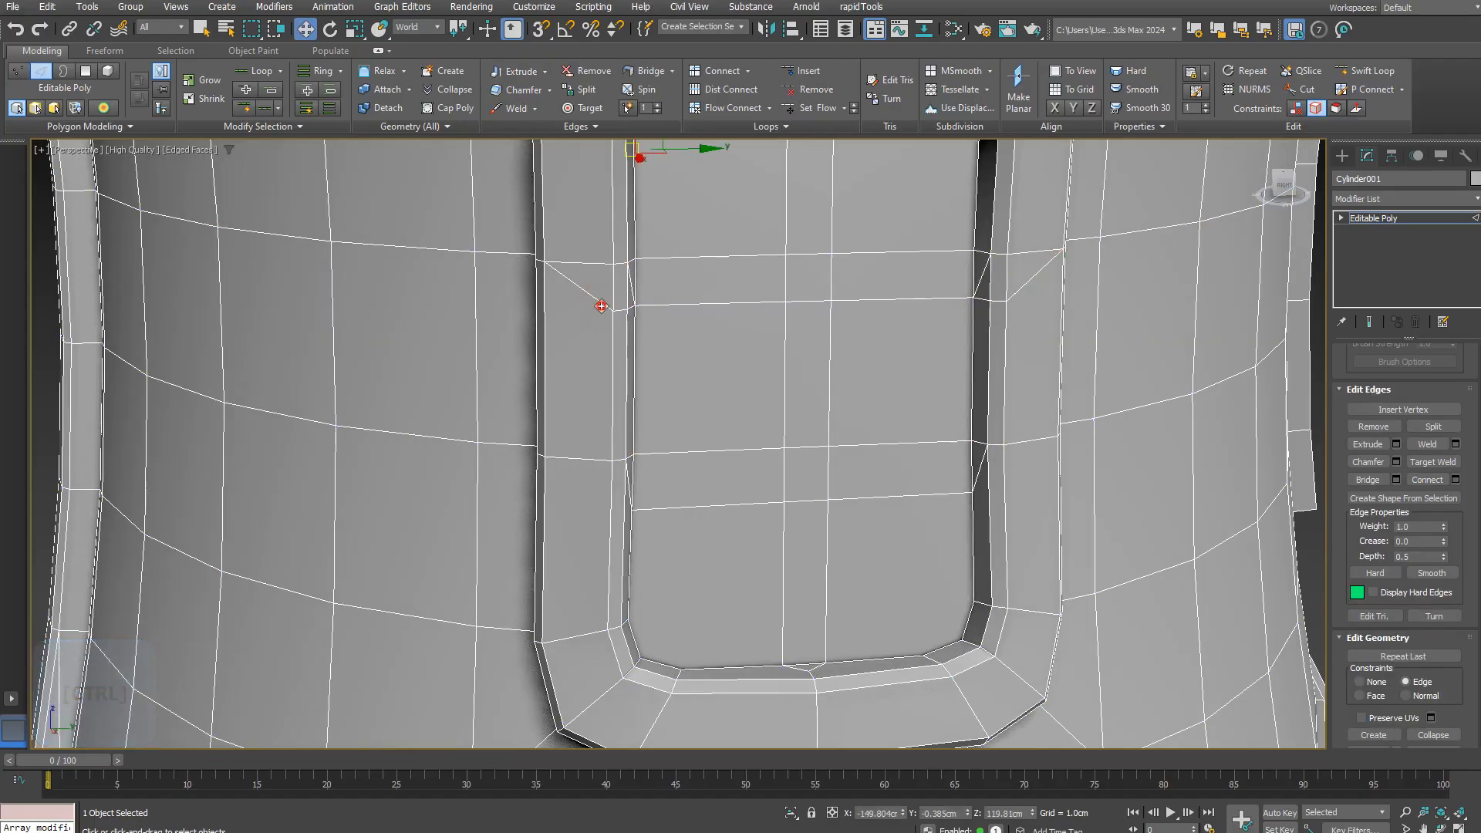
# Step: Select the window pane polygons without the crossing bars and extrude them inward using the Local coordinate system
pyautogui.press('4')
pyautogui.click(574, 578)
pyautogui.click(639, 464)
pyautogui.keyDown('ctrl'); pyautogui.click(646, 268); pyautogui.keyUp('ctrl')
pyautogui.scroll(-5, 684, 340)
pyautogui.keyDown('alt'); pyautogui.moveTo(684, 340); pyautogui.dragTo(802, 374, button='middle'); pyautogui.keyUp('alt')
pyautogui.scroll(4, 695, 347)
pyautogui.click(207, 81)
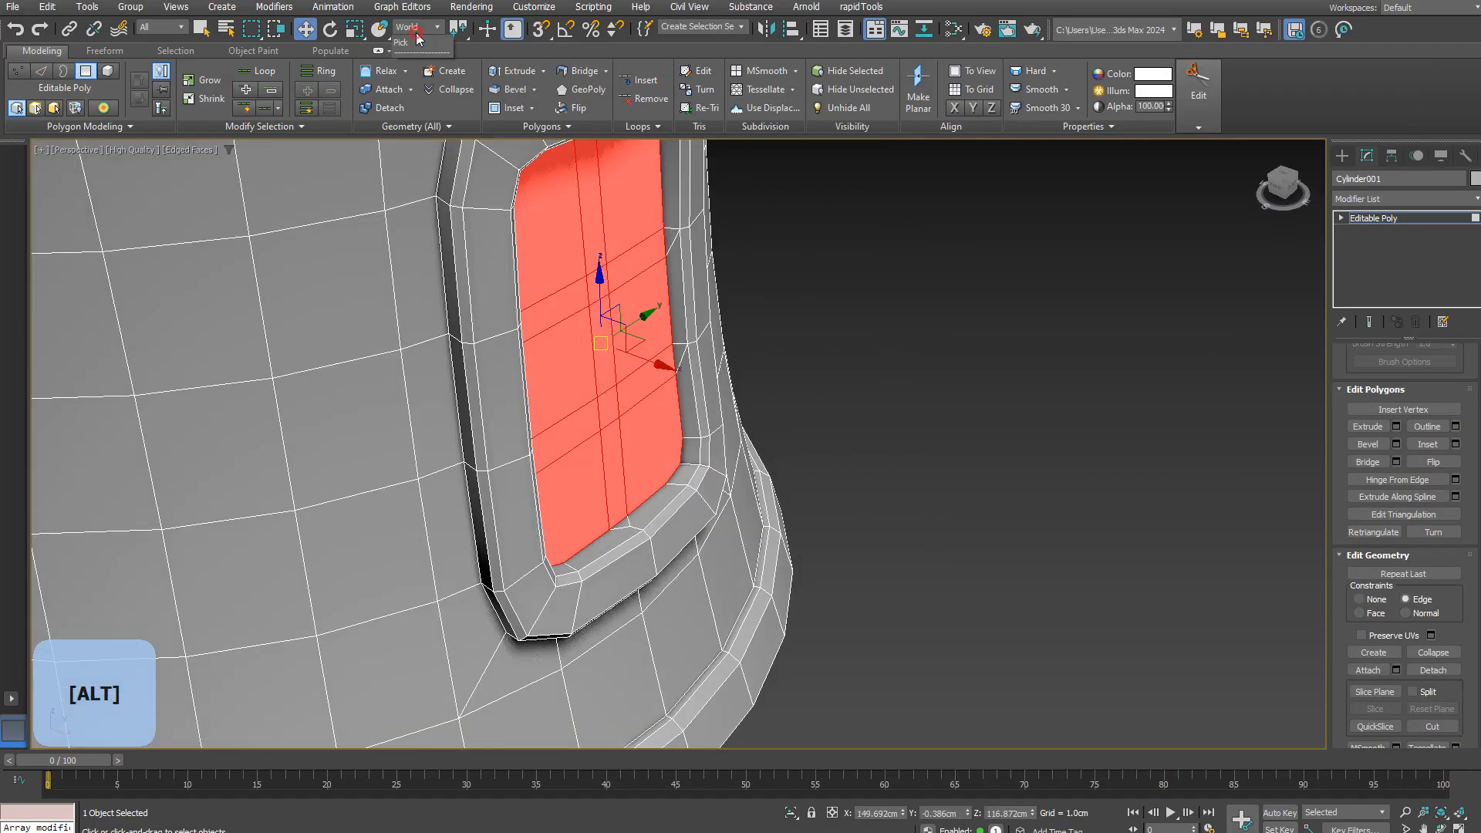
pyautogui.keyDown('alt'); pyautogui.moveTo(637, 356); pyautogui.dragTo(559, 462, button='middle'); pyautogui.keyUp('alt')
pyautogui.click(559, 462)
pyautogui.keyDown('ctrl'); pyautogui.click(679, 224); pyautogui.keyUp('ctrl')
pyautogui.keyDown('shift'); pyautogui.moveTo(693, 232); pyautogui.dragTo(687, 202); pyautogui.keyUp('shift')
pyautogui.keyDown('alt'); pyautogui.moveTo(694, 308); pyautogui.dragTo(749, 285, button='middle'); pyautogui.keyUp('alt')
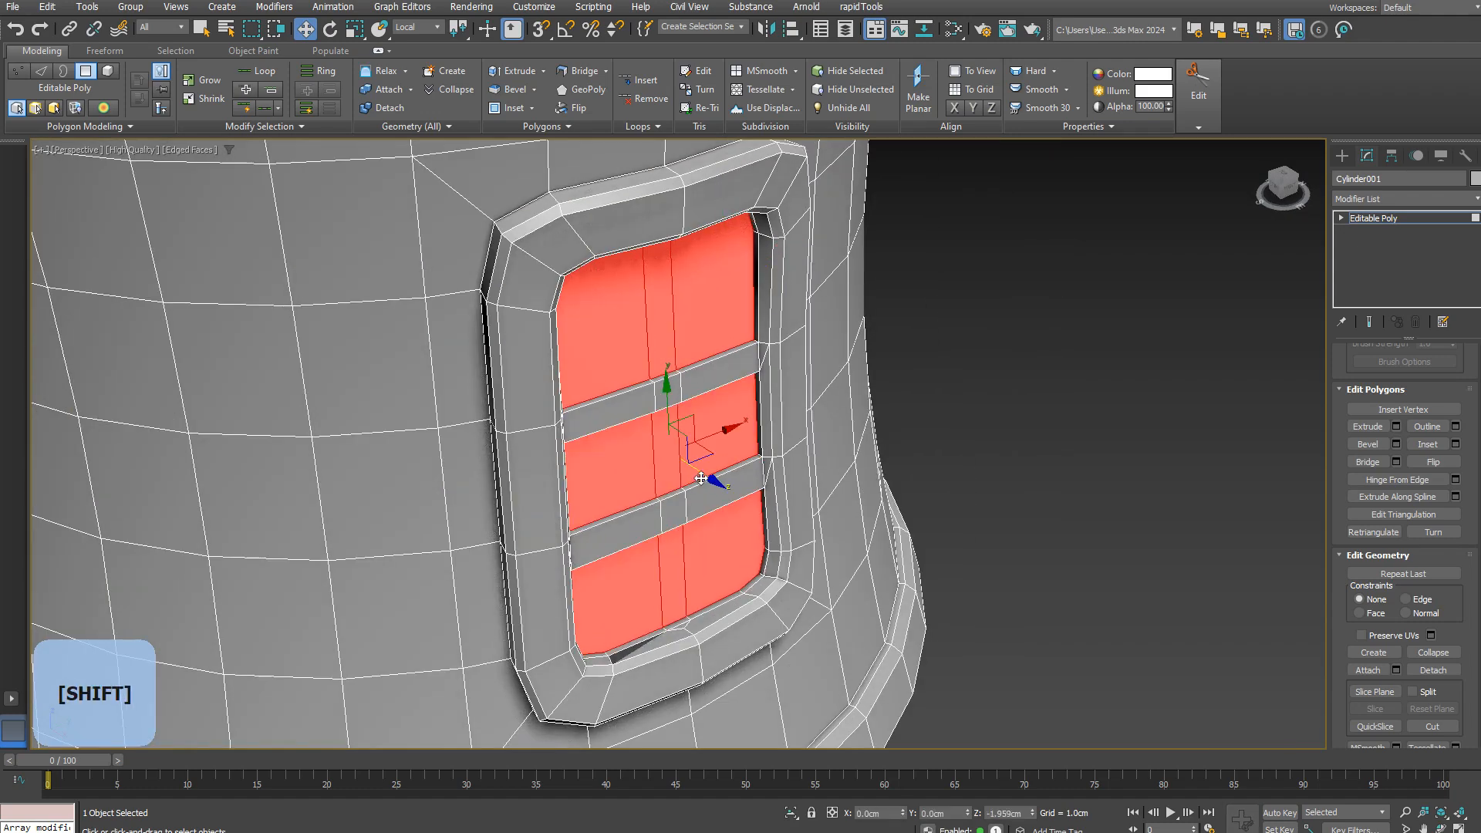
# Step: Target-weld the loose vertices at the foot of the vertical window bar to the frame's lower inner edge
pyautogui.press('1')
pyautogui.scroll(6, 772, 478)
pyautogui.hotkey('ctrl', 'shift', 'w')
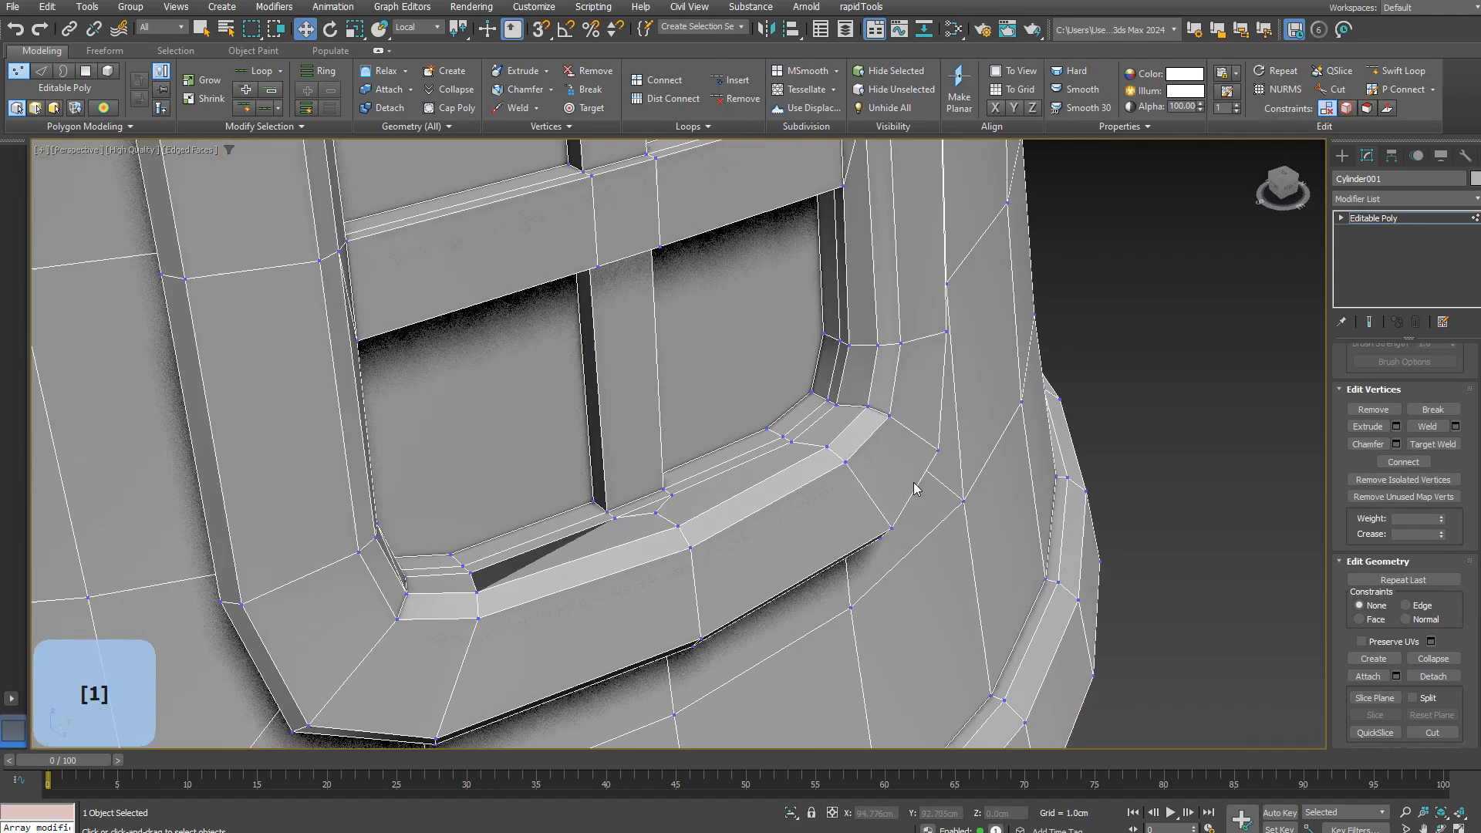
pyautogui.click(1444, 449)
pyautogui.scroll(-5, 661, 539)
pyautogui.scroll(5, 552, 555)
pyautogui.keyDown('alt'); pyautogui.moveTo(661, 539); pyautogui.dragTo(606, 505, button='middle'); pyautogui.keyUp('alt')
pyautogui.scroll(2, 540, 537)
pyautogui.click(611, 502)
pyautogui.scroll(6, 617, 505)
pyautogui.click(598, 499)
pyautogui.click(556, 408)
pyautogui.scroll(-6, 563, 428)
pyautogui.keyDown('alt'); pyautogui.moveTo(768, 409); pyautogui.dragTo(774, 429, button='middle'); pyautogui.keyUp('alt')
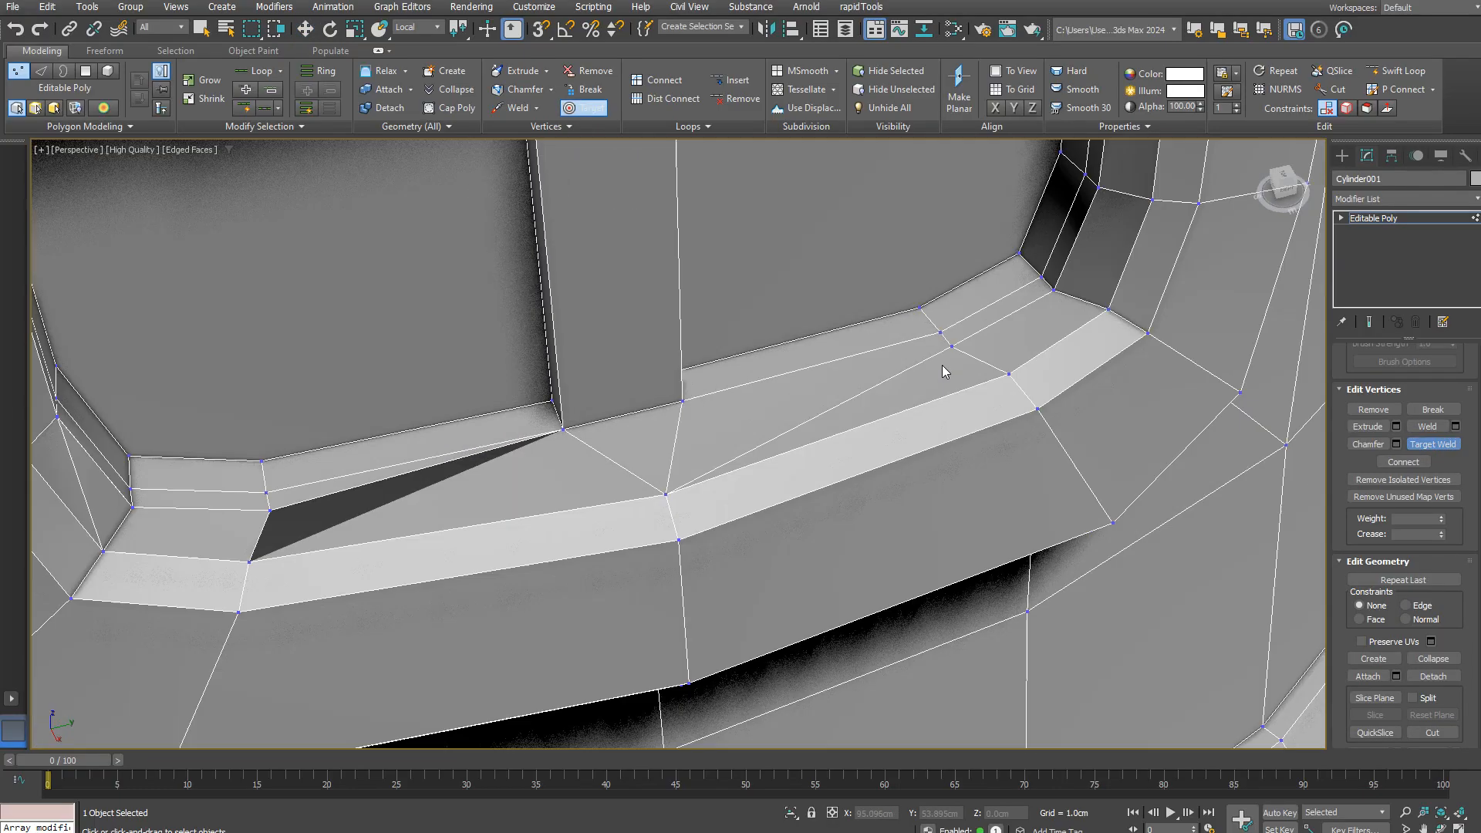
# Step: Target-weld the duplicate vertices around the window frame's lower inner corners
pyautogui.click(270, 509)
pyautogui.click(249, 561)
pyautogui.scroll(-6, 385, 533)
pyautogui.keyDown('alt'); pyautogui.moveTo(385, 524); pyautogui.dragTo(678, 480, button='middle'); pyautogui.keyUp('alt')
pyautogui.scroll(6, 432, 540)
pyautogui.click(493, 515)
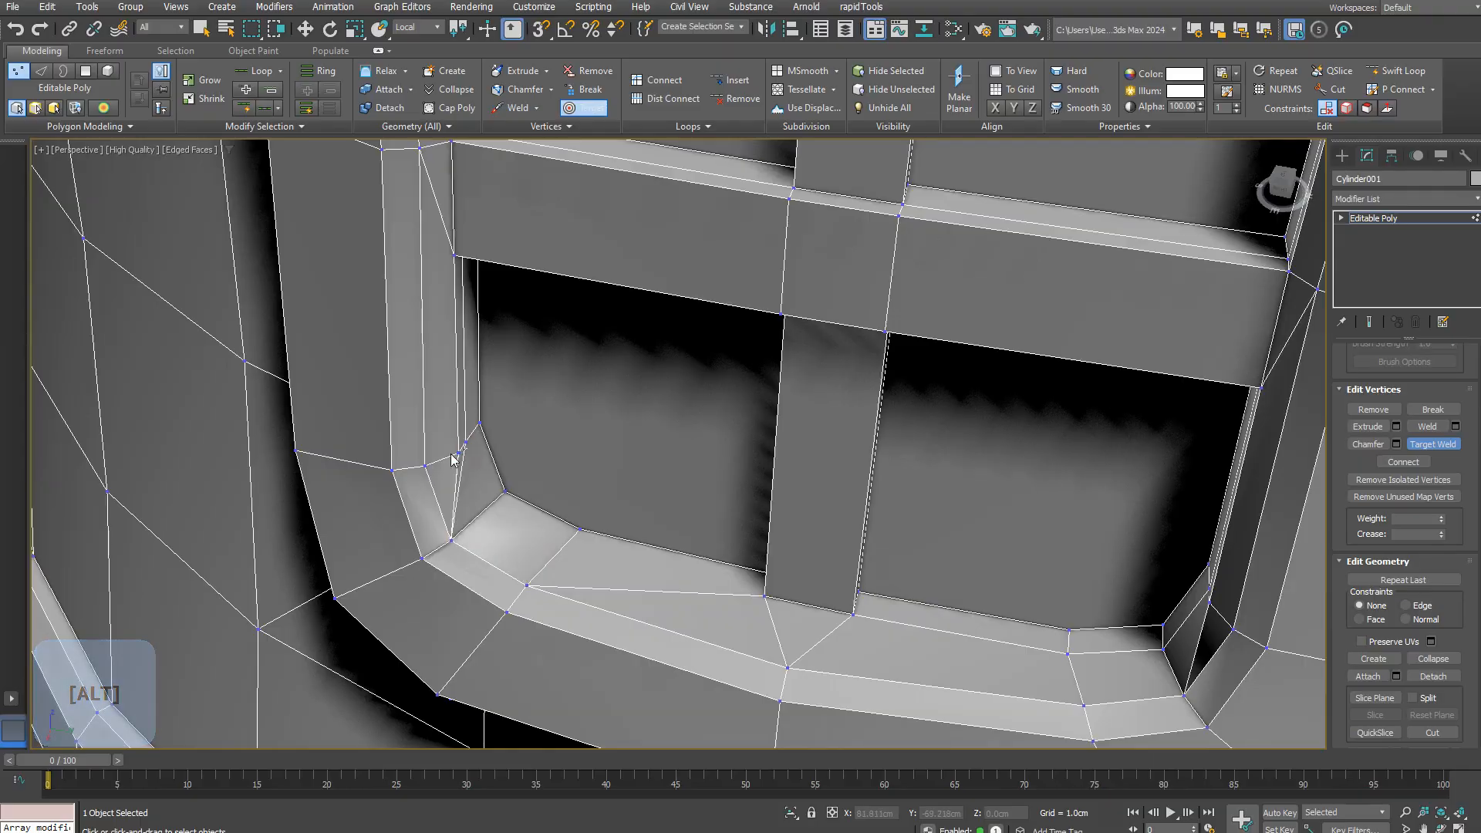
pyautogui.scroll(8, 471, 434)
pyautogui.click(744, 429)
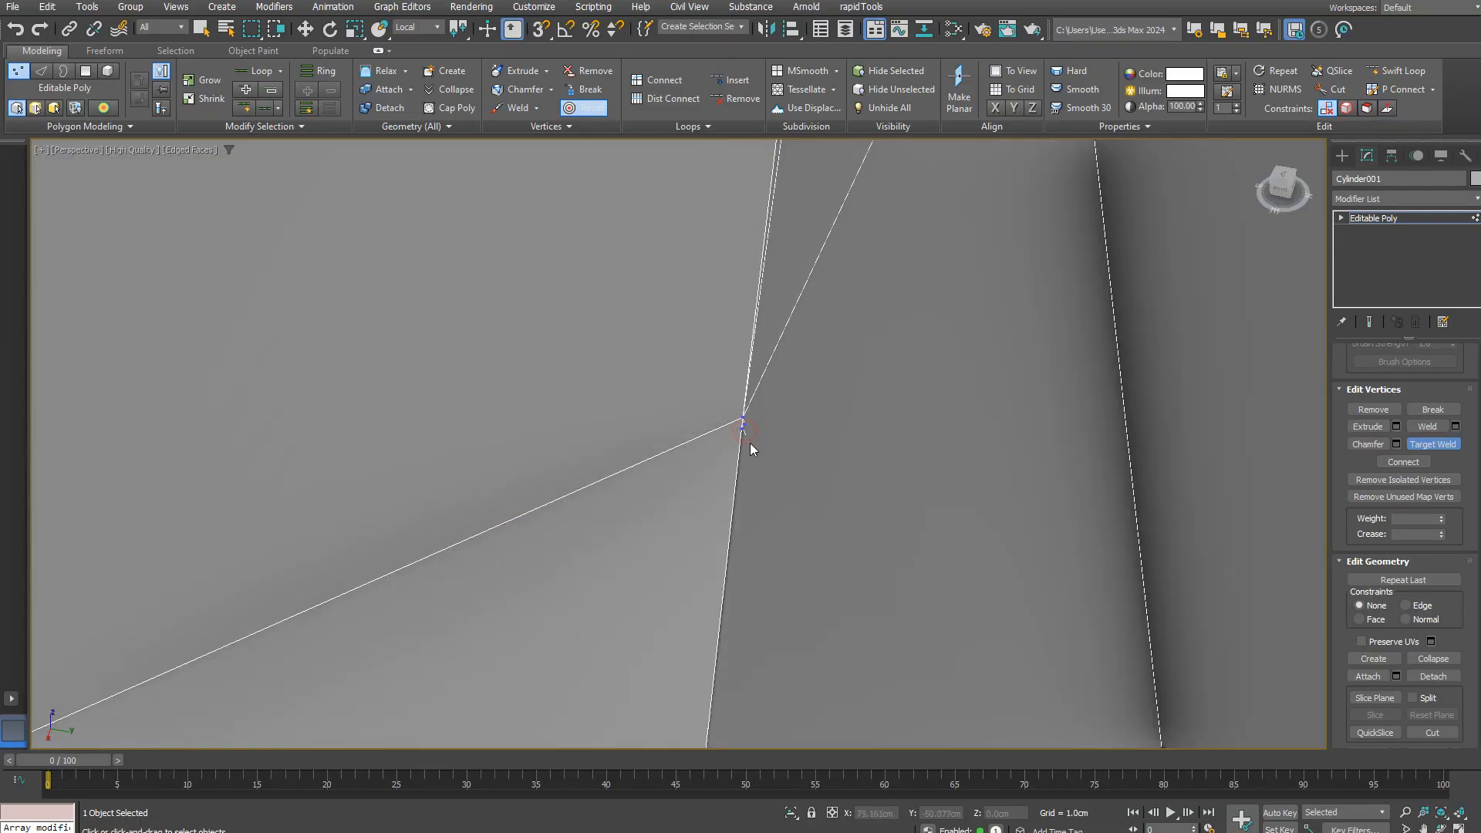
pyautogui.scroll(-8, 745, 432)
pyautogui.keyDown('alt'); pyautogui.moveTo(744, 432); pyautogui.dragTo(655, 377, button='middle'); pyautogui.keyUp('alt')
pyautogui.scroll(5, 628, 441)
# Step: Clean up the stray vertex beside the frame's lower inner corner with Target Weld and deletion
pyautogui.rightClick(628, 441)
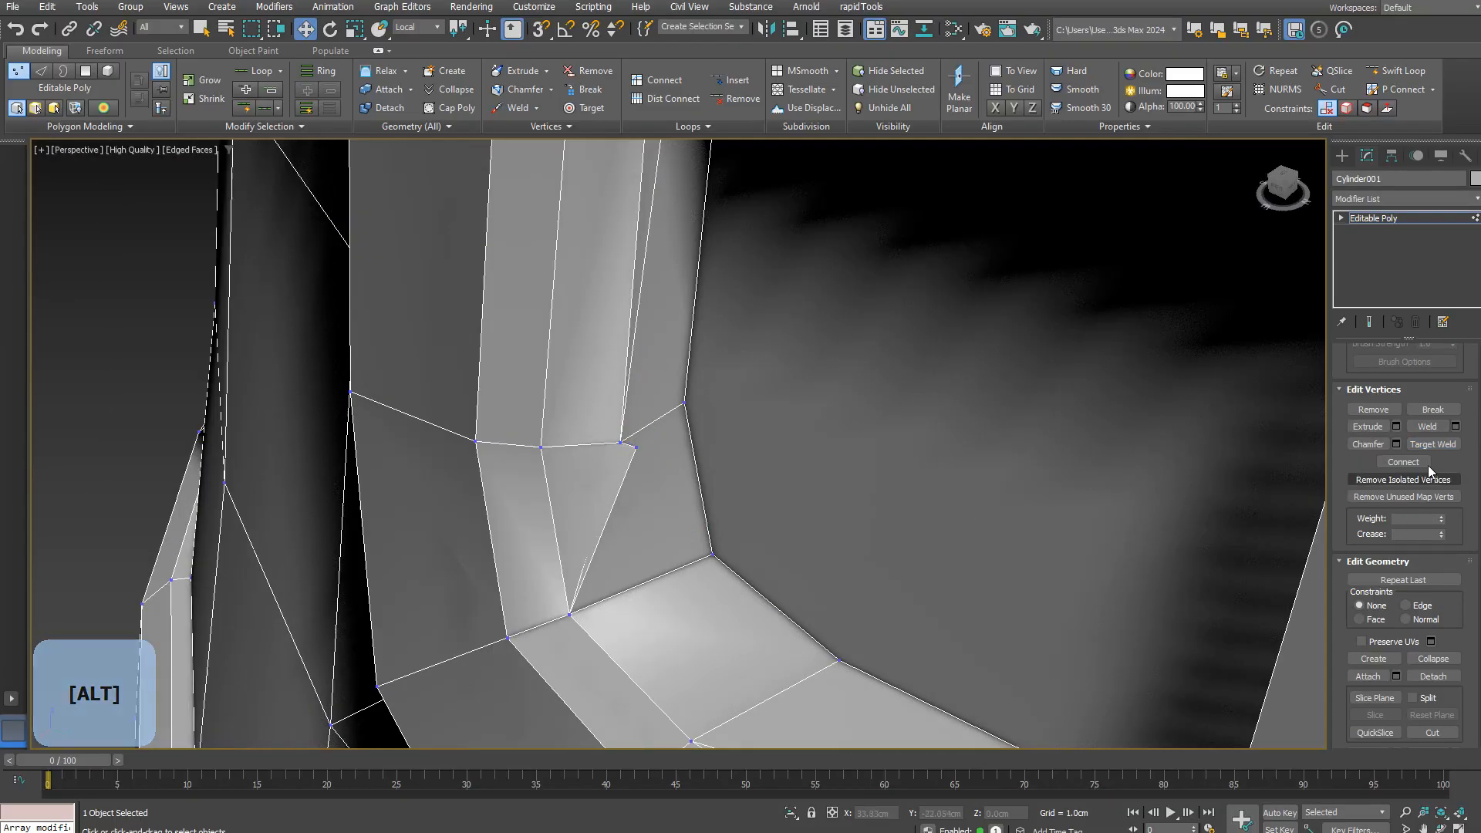
pyautogui.click(1432, 445)
pyautogui.scroll(5, 617, 442)
pyautogui.rightClick(651, 472)
pyautogui.click(666, 471)
pyautogui.press('Delete')
pyautogui.scroll(-4, 679, 463)
pyautogui.click(1432, 445)
# Step: Inspect the window frame's inner corners and bar ends from several angles for loose vertices
pyautogui.scroll(-6, 633, 470)
pyautogui.keyDown('alt'); pyautogui.moveTo(648, 471); pyautogui.dragTo(771, 566, button='middle'); pyautogui.keyUp('alt')
pyautogui.scroll(-5, 711, 360)
pyautogui.scroll(6, 779, 401)
pyautogui.keyDown('alt'); pyautogui.moveTo(780, 400); pyautogui.dragTo(705, 374, button='middle'); pyautogui.keyUp('alt')
pyautogui.scroll(-4, 704, 373)
pyautogui.keyDown('alt'); pyautogui.moveTo(709, 486); pyautogui.dragTo(764, 340, button='middle'); pyautogui.keyUp('alt')
pyautogui.scroll(-6, 711, 621)
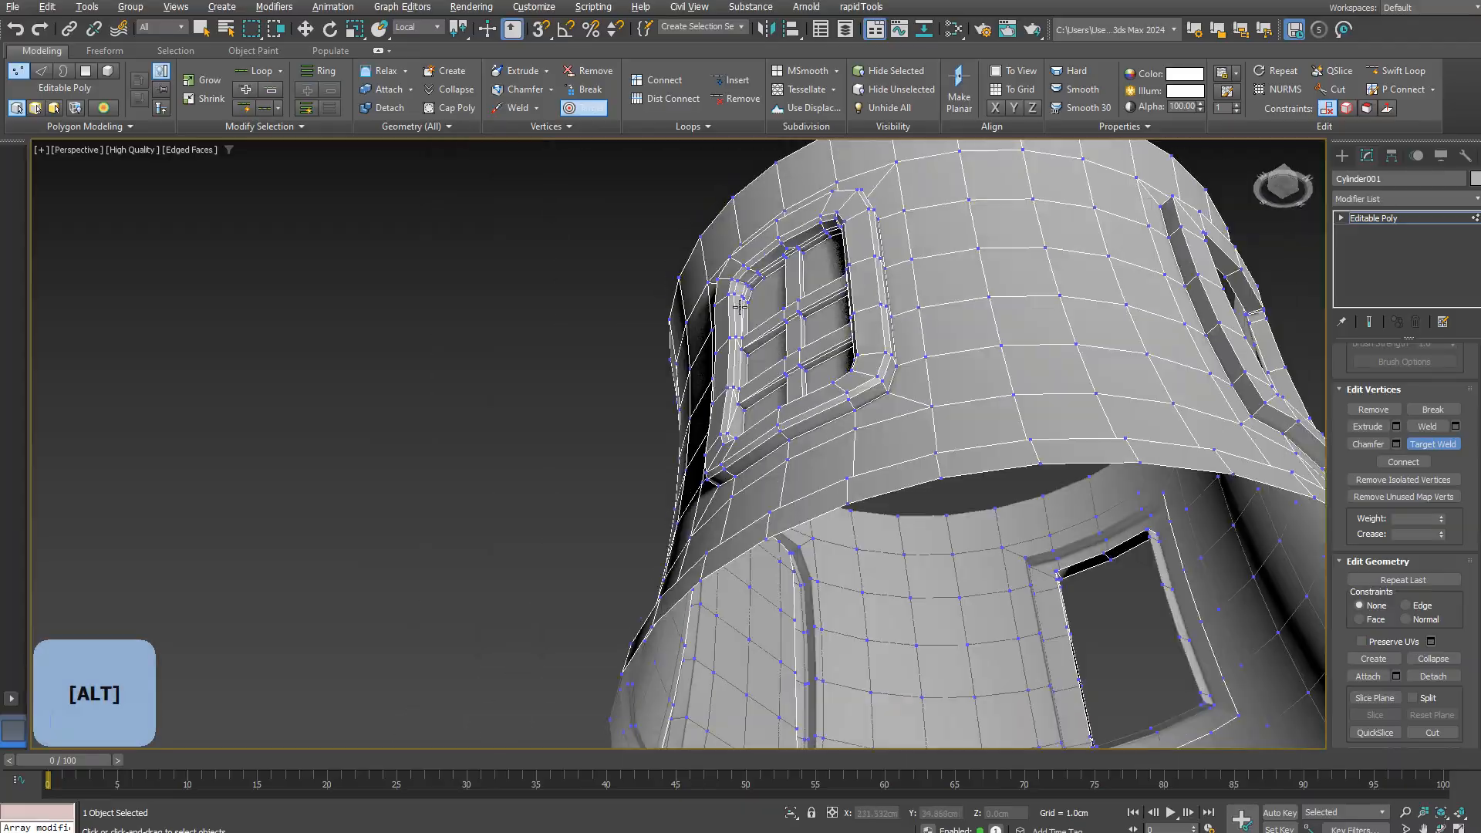
pyautogui.scroll(7, 781, 328)
pyautogui.scroll(-2, 780, 347)
pyautogui.keyDown('alt'); pyautogui.moveTo(771, 406); pyautogui.dragTo(806, 273, button='middle'); pyautogui.keyUp('alt')
pyautogui.keyDown('alt'); pyautogui.moveTo(896, 305); pyautogui.dragTo(929, 438, button='middle'); pyautogui.keyUp('alt')
pyautogui.scroll(-4, 1025, 460)
pyautogui.scroll(6, 1025, 463)
pyautogui.scroll(-5, 1018, 467)
pyautogui.scroll(6, 928, 556)
pyautogui.scroll(-6, 814, 492)
pyautogui.keyDown('alt'); pyautogui.moveTo(814, 493); pyautogui.dragTo(806, 509, button='middle'); pyautogui.keyUp('alt')
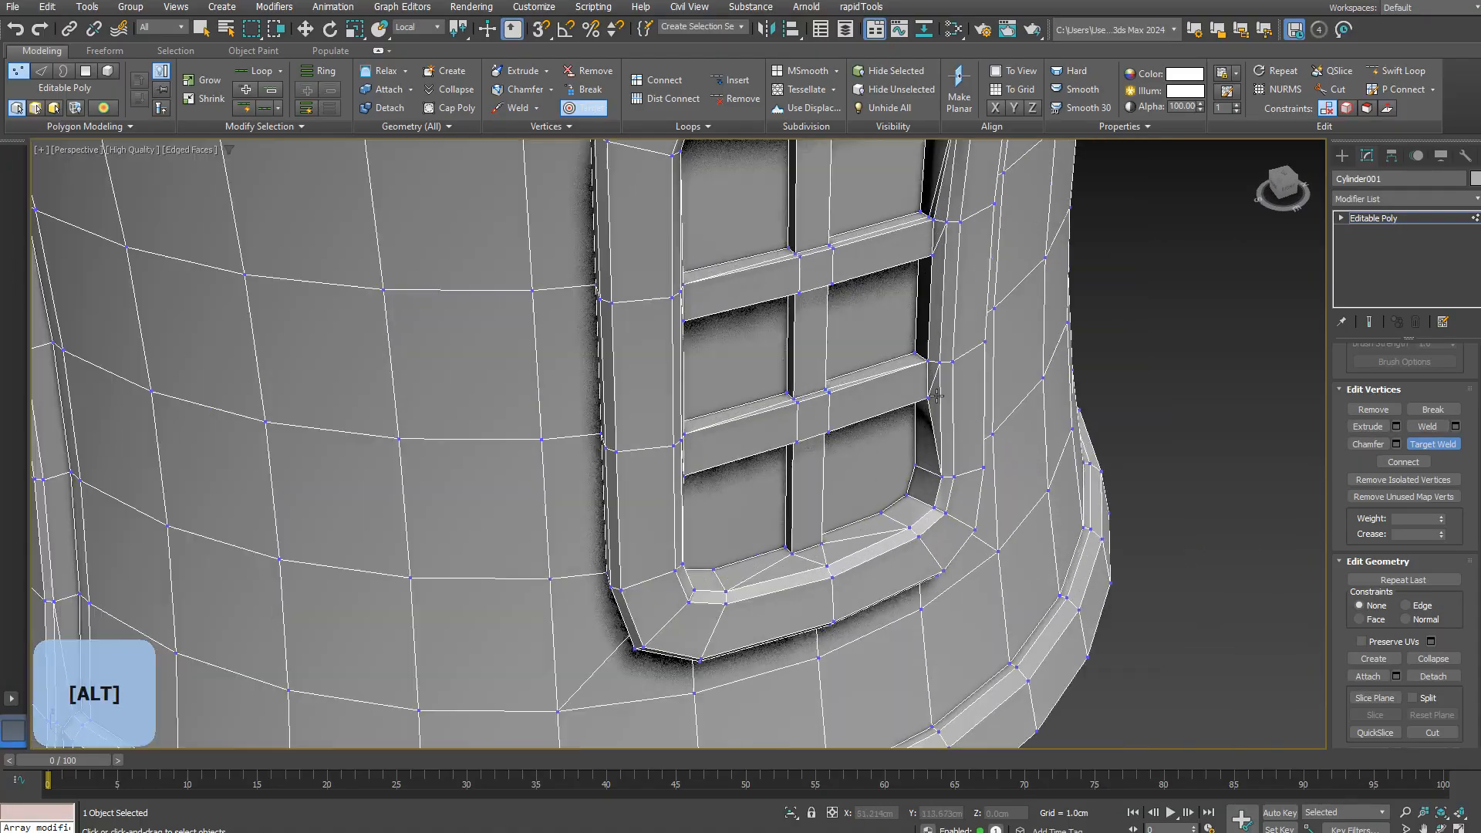
# Step: Remove the stray diagonal edges from the frame's inner side face between the horizontal bars
pyautogui.scroll(7, 806, 513)
pyautogui.keyDown('alt'); pyautogui.moveTo(460, 638); pyautogui.dragTo(564, 411, button='middle'); pyautogui.keyUp('alt')
pyautogui.hotkey('ctrl', 'shift', 'c')
pyautogui.moveTo(690, 475); pyautogui.dragTo(693, 548)
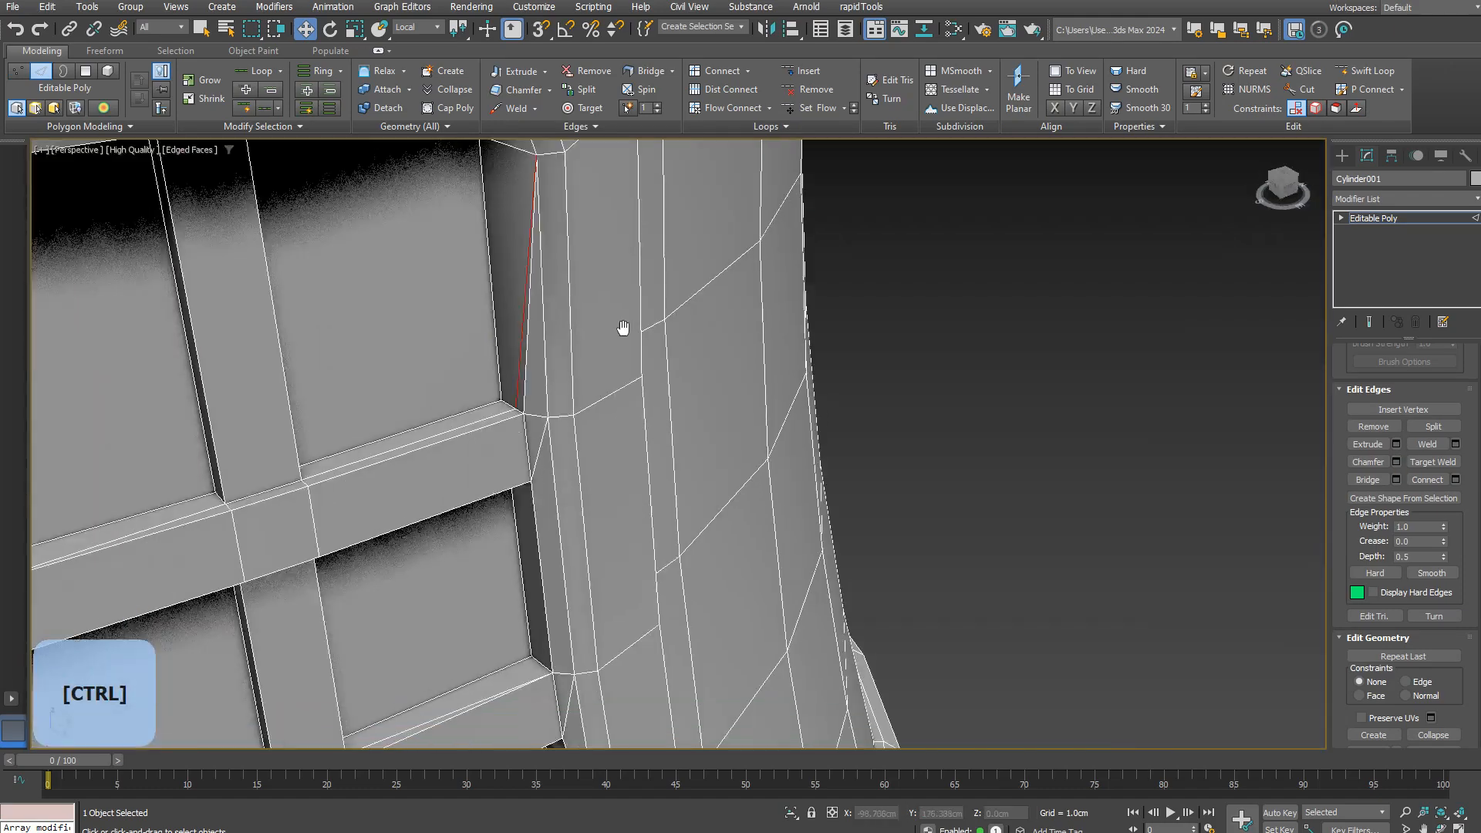
pyautogui.press('1')
pyautogui.press('2')
pyautogui.scroll(-3, 576, 295)
pyautogui.keyDown('alt'); pyautogui.moveTo(577, 296); pyautogui.dragTo(489, 448, button='middle'); pyautogui.keyUp('alt')
pyautogui.scroll(5, 458, 359)
pyautogui.press('BackSpace')
pyautogui.click(533, 419)
pyautogui.hotkey('ctrl', 'BackSpace')
# Step: Chamfer the long front edges of the window's horizontal and vertical bars
pyautogui.hotkey('ctrl', 'shift', 'c')
pyautogui.keyDown('alt'); pyautogui.moveTo(891, 512); pyautogui.dragTo(663, 532, button='middle'); pyautogui.keyUp('alt')
pyautogui.click(687, 608)
pyautogui.doubleClick(600, 556)
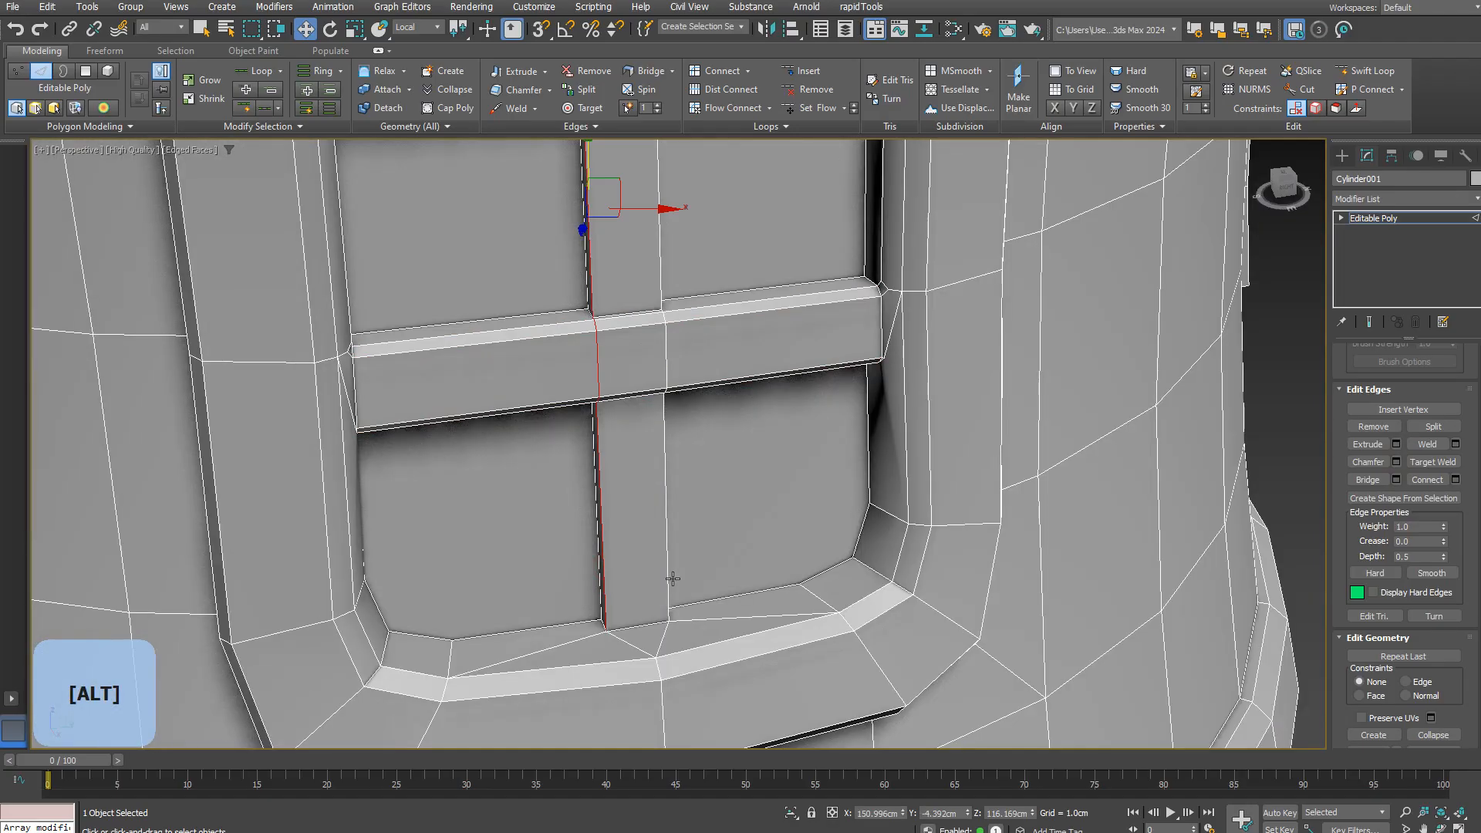
pyautogui.keyDown('ctrl'); pyautogui.doubleClick(671, 579); pyautogui.keyUp('ctrl')
pyautogui.scroll(5, 663, 386)
pyautogui.keyDown('alt'); pyautogui.moveTo(556, 334); pyautogui.dragTo(763, 393); pyautogui.keyUp('alt')
pyautogui.keyDown('alt'); pyautogui.moveTo(802, 405); pyautogui.dragTo(707, 334, button='middle'); pyautogui.keyUp('alt')
pyautogui.scroll(-5, 966, 367)
pyautogui.scroll(6, 661, 413)
pyautogui.keyDown('alt'); pyautogui.moveTo(707, 399); pyautogui.dragTo(793, 478); pyautogui.keyUp('alt')
pyautogui.scroll(2, 1018, 463)
pyautogui.scroll(-7, 1018, 463)
# Step: Connect the lower panes' outer corner vertices diagonally to the vertices where the vertical bar meets the lower horizontal bar
pyautogui.keyDown('alt'); pyautogui.moveTo(1018, 463); pyautogui.dragTo(745, 509, button='middle'); pyautogui.keyUp('alt')
pyautogui.press('1')
pyautogui.scroll(5, 925, 424)
pyautogui.keyDown('alt'); pyautogui.moveTo(925, 423); pyautogui.dragTo(1173, 569, button='middle'); pyautogui.keyUp('alt')
pyautogui.scroll(-2, 942, 445)
pyautogui.keyDown('alt'); pyautogui.moveTo(943, 445); pyautogui.dragTo(810, 612, button='middle'); pyautogui.keyUp('alt')
pyautogui.scroll(4, 1061, 472)
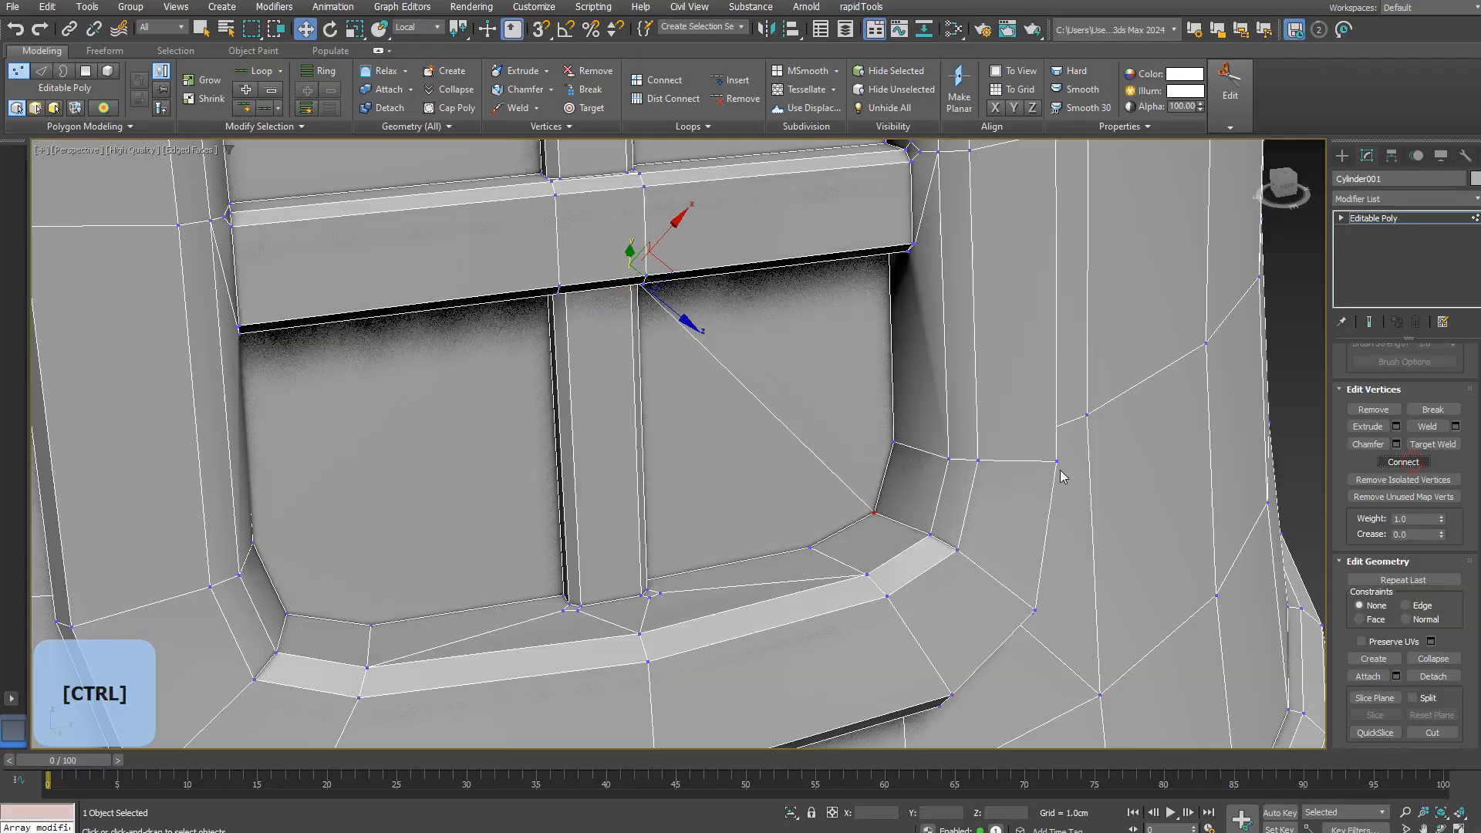
pyautogui.keyDown('alt'); pyautogui.moveTo(1061, 472); pyautogui.dragTo(925, 463, button='middle'); pyautogui.keyUp('alt')
pyautogui.scroll(3, 894, 463)
pyautogui.scroll(4, 807, 492)
# Step: Target-weld the loose chamfer vertices at the lower end of the vertical bar
pyautogui.hotkey('ctrl', 'w')
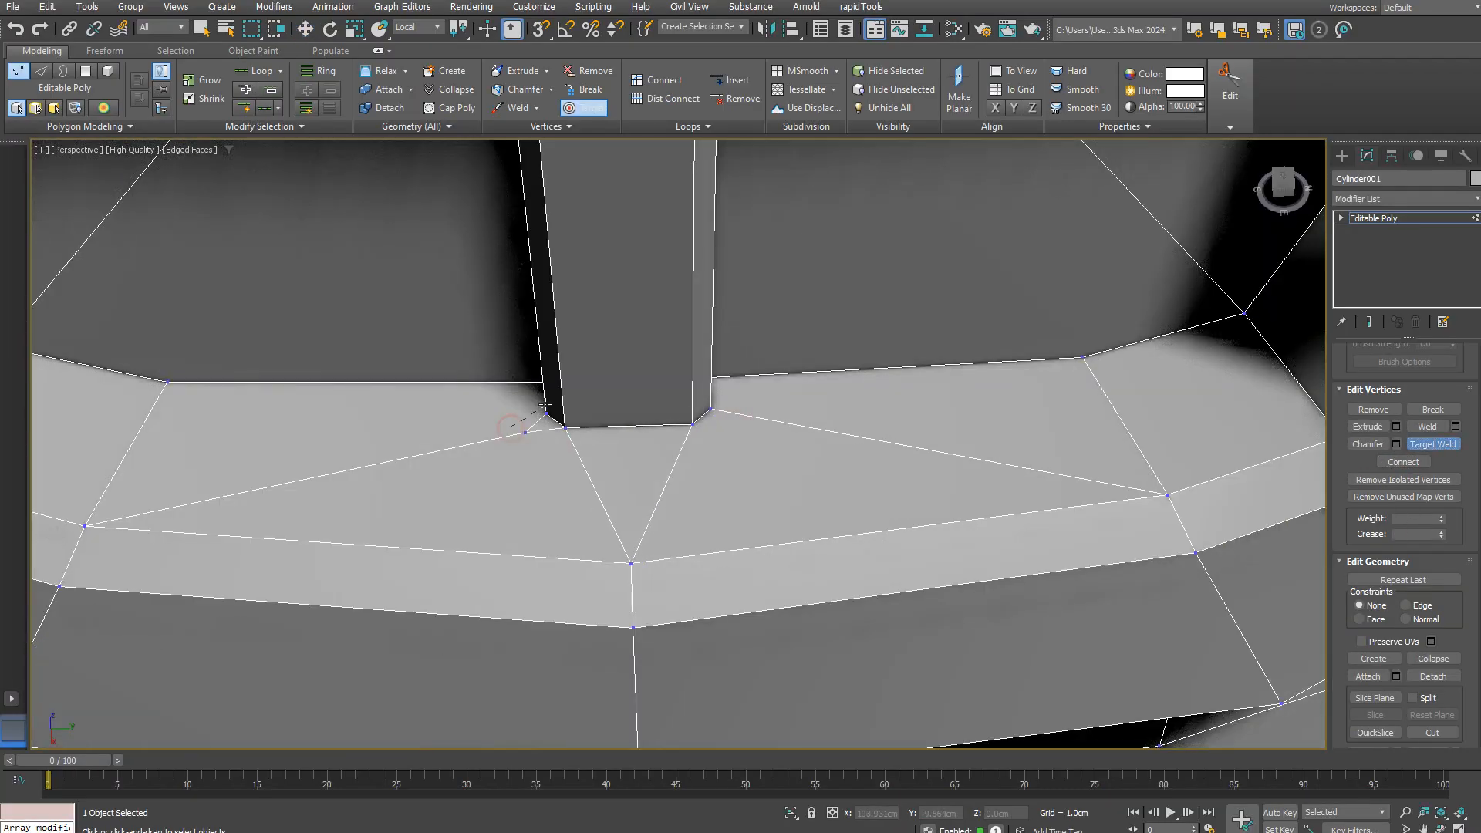
pyautogui.click(546, 411)
pyautogui.scroll(-4, 545, 411)
pyautogui.press('w')
pyautogui.scroll(5, 332, 610)
pyautogui.press('w')
pyautogui.scroll(-4, 366, 397)
# Step: Target-weld the loose chamfer vertices where the horizontal bars meet the frame's side, and select the side vertices there
pyautogui.keyDown('alt'); pyautogui.moveTo(366, 397); pyautogui.dragTo(480, 638, button='middle'); pyautogui.keyUp('alt')
pyautogui.scroll(4, 486, 362)
pyautogui.keyDown('alt'); pyautogui.moveTo(486, 362); pyautogui.dragTo(894, 522, button='middle'); pyautogui.keyUp('alt')
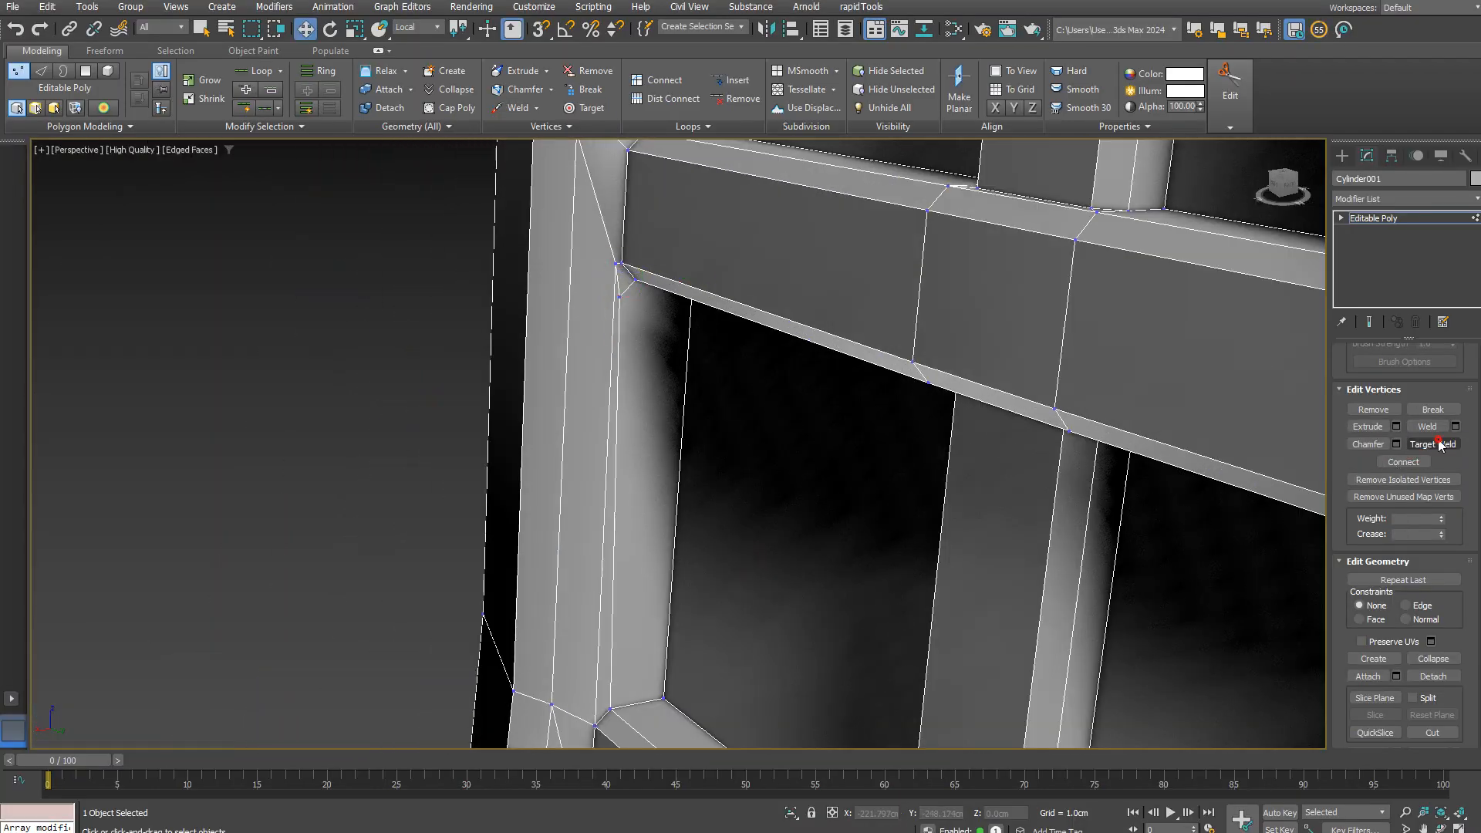
pyautogui.click(1439, 444)
pyautogui.scroll(-4, 612, 453)
pyautogui.scroll(2, 608, 382)
pyautogui.press('w')
pyautogui.click(615, 403)
pyautogui.keyDown('ctrl'); pyautogui.click(640, 327); pyautogui.keyUp('ctrl')
# Step: Target-weld the loose chamfer vertices where the vertical bar's upper end meets the frame
pyautogui.keyDown('alt'); pyautogui.moveTo(661, 401); pyautogui.dragTo(1082, 475, button='middle'); pyautogui.keyUp('alt')
pyautogui.scroll(-3, 668, 472)
pyautogui.scroll(5, 1081, 475)
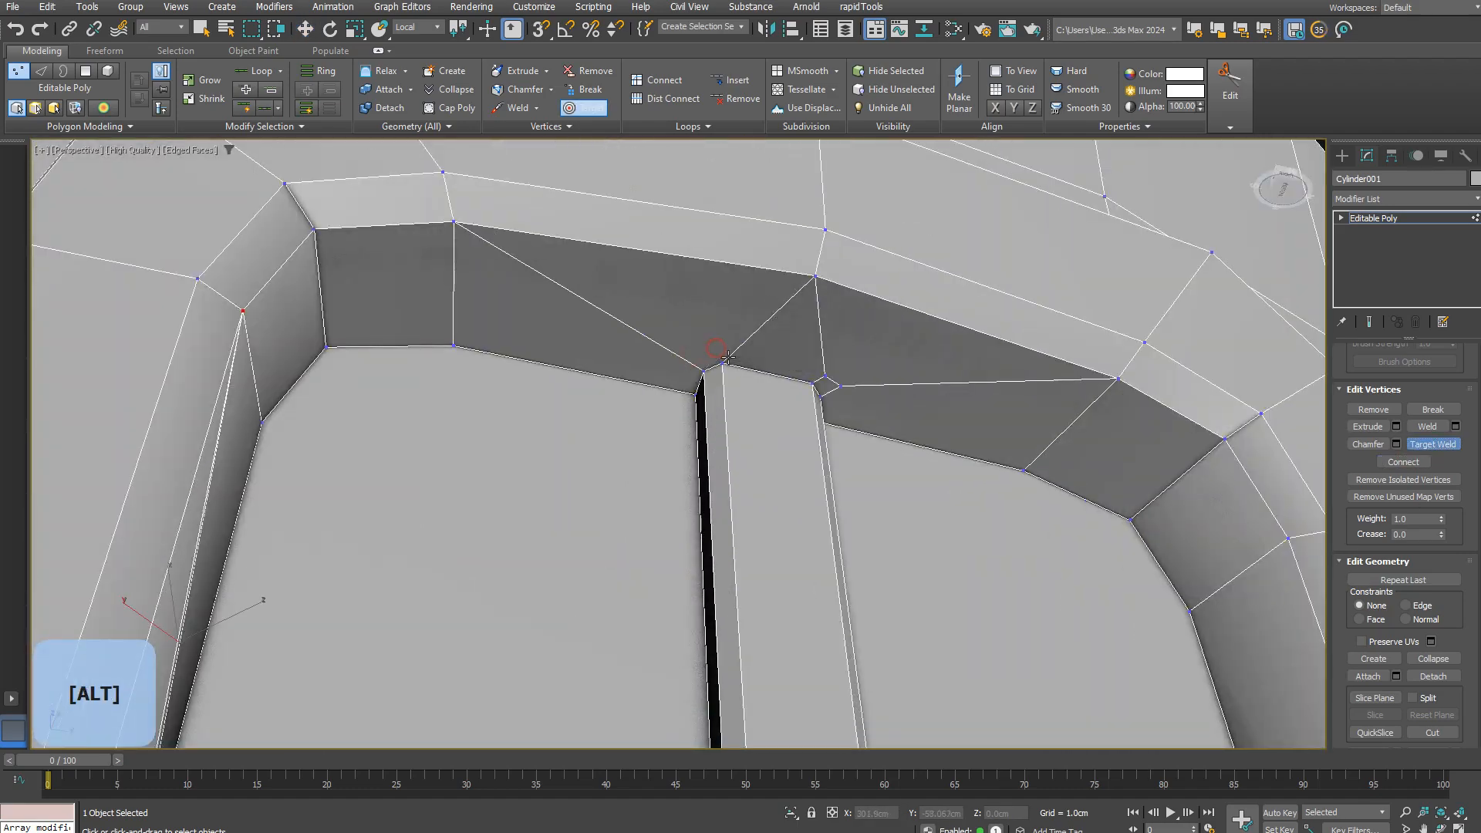
pyautogui.press('w')
# Step: Connect the upper panes' outer corners diagonally to the vertices where the vertical bar meets the upper horizontal bar
pyautogui.scroll(-5, 742, 408)
pyautogui.keyDown('alt'); pyautogui.moveTo(743, 407); pyautogui.dragTo(655, 432, button='middle'); pyautogui.keyUp('alt')
pyautogui.scroll(5, 516, 484)
pyautogui.scroll(-4, 516, 484)
pyautogui.keyDown('alt'); pyautogui.moveTo(599, 383); pyautogui.dragTo(671, 363, button='middle'); pyautogui.keyUp('alt')
pyautogui.scroll(5, 671, 363)
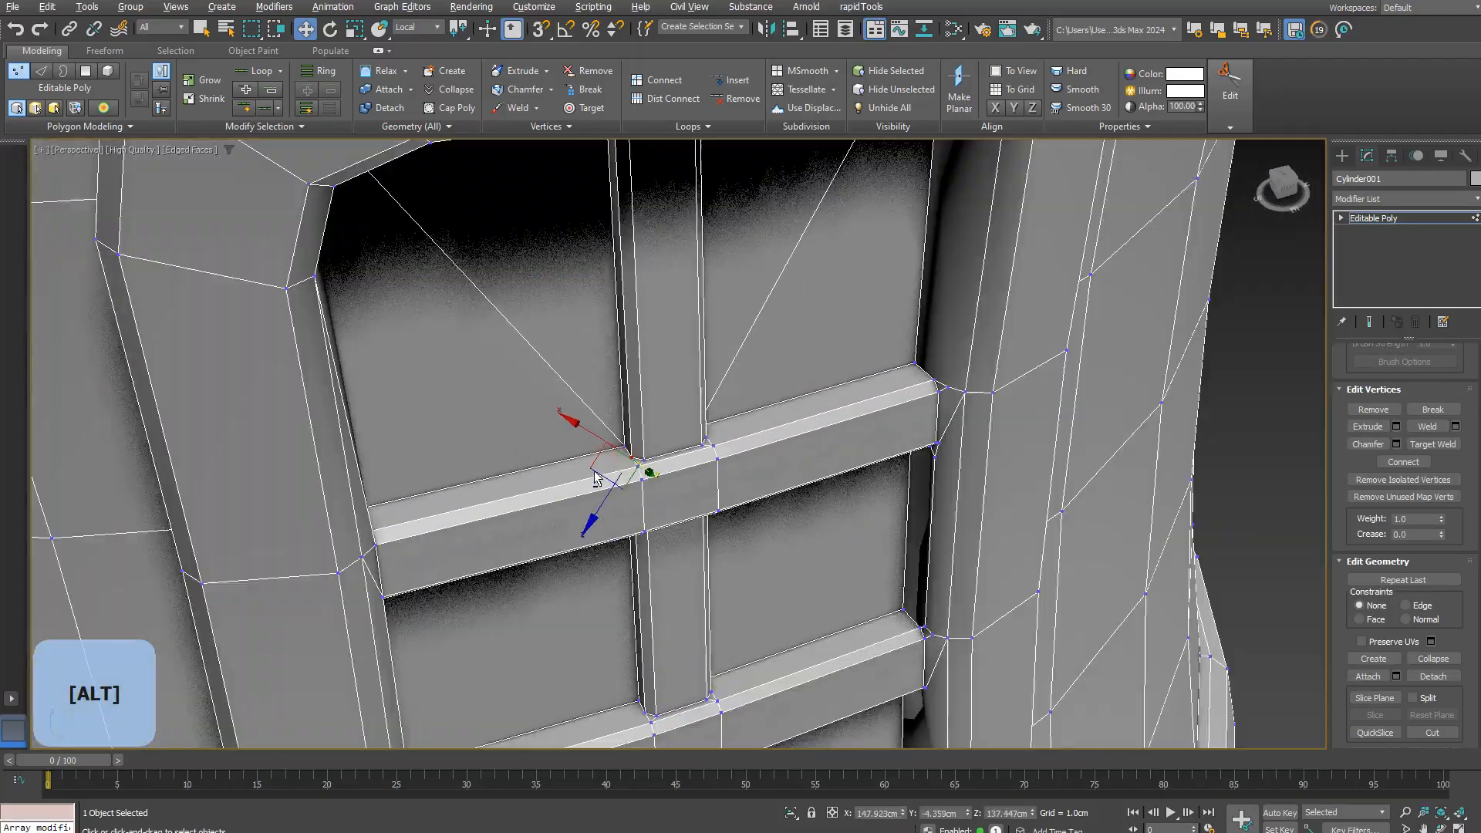
# Step: Target-weld the remaining loose vertices where the vertical bar meets the horizontal bars
pyautogui.scroll(-4, 895, 391)
pyautogui.scroll(5, 826, 373)
pyautogui.hotkey('ctrl', 'w')
pyautogui.scroll(-4, 847, 582)
pyautogui.scroll(5, 776, 456)
pyautogui.scroll(-4, 781, 337)
pyautogui.hotkey('ctrl', 'w')
pyautogui.scroll(4, 864, 469)
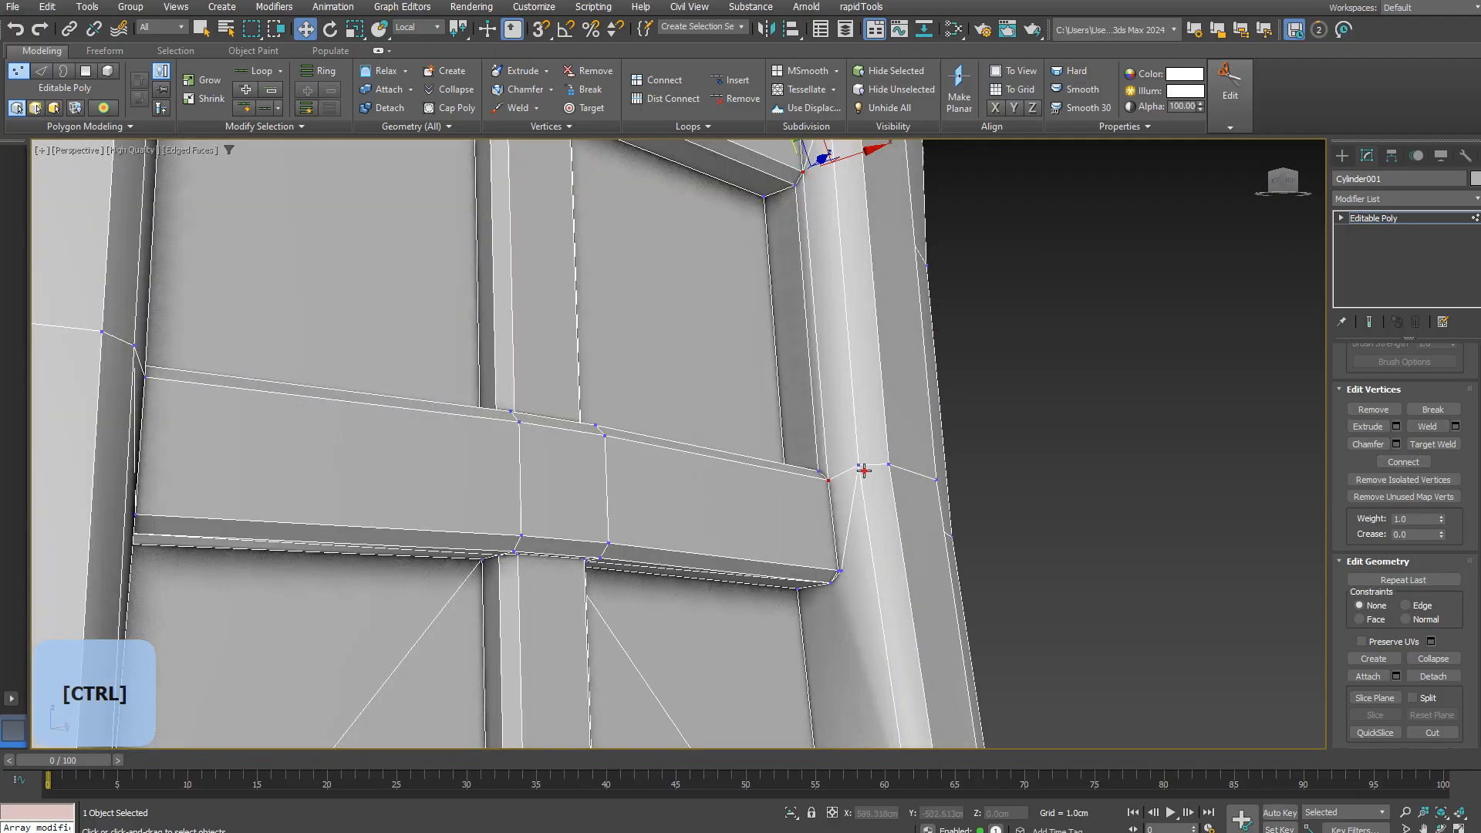
# Step: Slide the frame's side vertices near the horizontal bar ends vertically, using world axes and the Edge constraint
pyautogui.click(433, 61)
pyautogui.scroll(-4, 822, 297)
pyautogui.scroll(4, 822, 297)
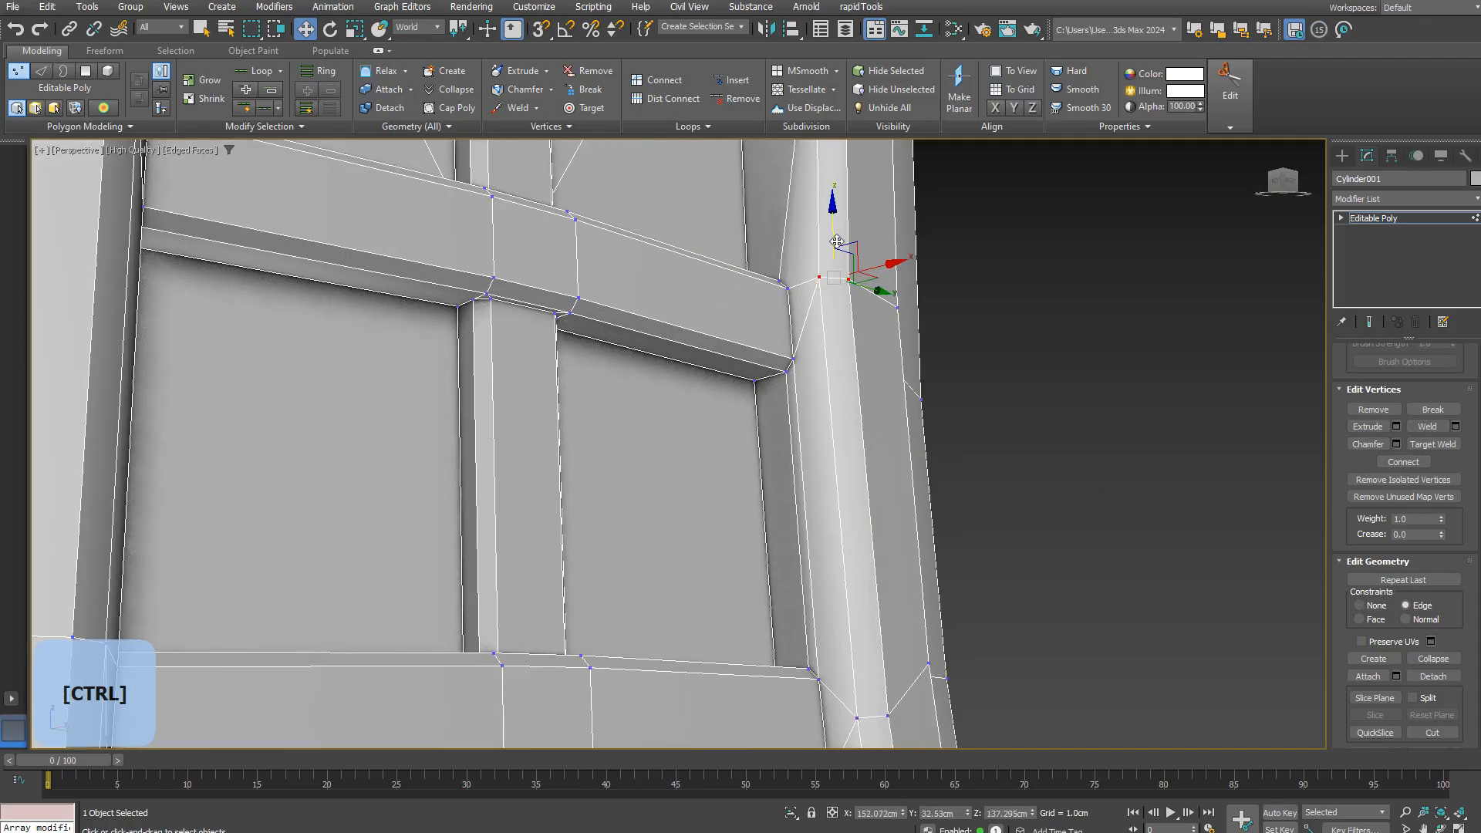
pyautogui.keyDown('alt'); pyautogui.moveTo(834, 261); pyautogui.dragTo(591, 265, button='middle'); pyautogui.keyUp('alt')
pyautogui.keyDown('ctrl'); pyautogui.click(584, 279); pyautogui.keyUp('ctrl')
pyautogui.scroll(4, 591, 443)
pyautogui.keyDown('ctrl'); pyautogui.click(605, 443); pyautogui.keyUp('ctrl')
pyautogui.keyDown('alt'); pyautogui.moveTo(594, 432); pyautogui.dragTo(605, 496, button='middle'); pyautogui.keyUp('alt')
# Step: Flatten the inner faces along one side of the window opening by scaling them on their local Z axis, without a constraint
pyautogui.press('4')
pyautogui.click(605, 586)
pyautogui.keyDown('ctrl'); pyautogui.click(605, 501); pyautogui.keyUp('ctrl')
pyautogui.keyDown('ctrl'); pyautogui.click(597, 430); pyautogui.keyUp('ctrl')
pyautogui.keyDown('ctrl'); pyautogui.click(602, 340); pyautogui.keyUp('ctrl')
pyautogui.scroll(-3, 605, 324)
pyautogui.scroll(3, 606, 340)
pyautogui.keyDown('ctrl'); pyautogui.click(601, 447); pyautogui.keyUp('ctrl')
pyautogui.keyDown('ctrl'); pyautogui.click(605, 362); pyautogui.keyUp('ctrl')
pyautogui.scroll(-5, 638, 361)
pyautogui.keyDown('alt'); pyautogui.moveTo(638, 361); pyautogui.dragTo(718, 347, button='middle'); pyautogui.keyUp('alt')
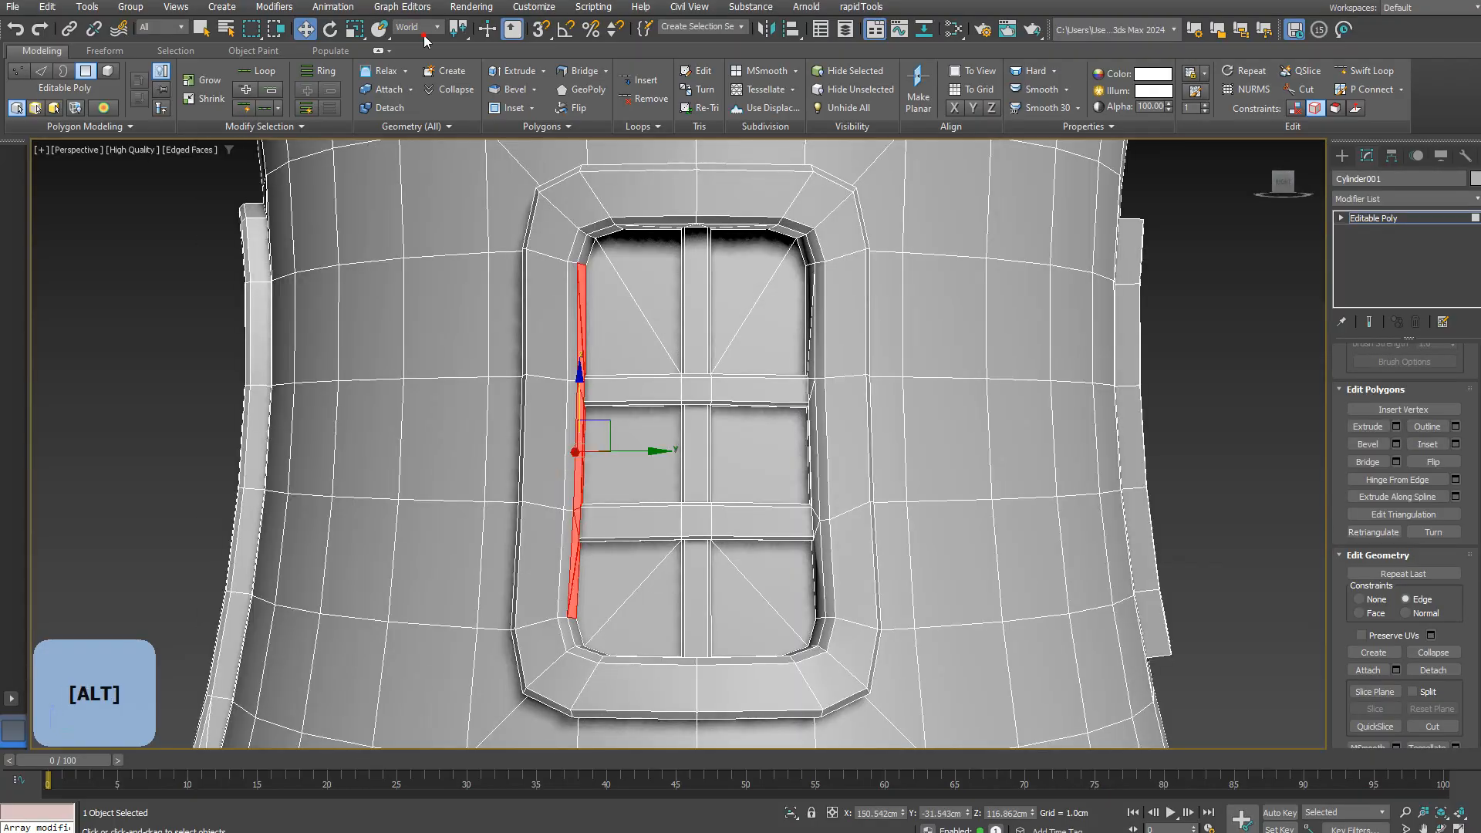
pyautogui.press('r')
pyautogui.keyDown('alt'); pyautogui.moveTo(493, 451); pyautogui.dragTo(542, 453, button='middle'); pyautogui.keyUp('alt')
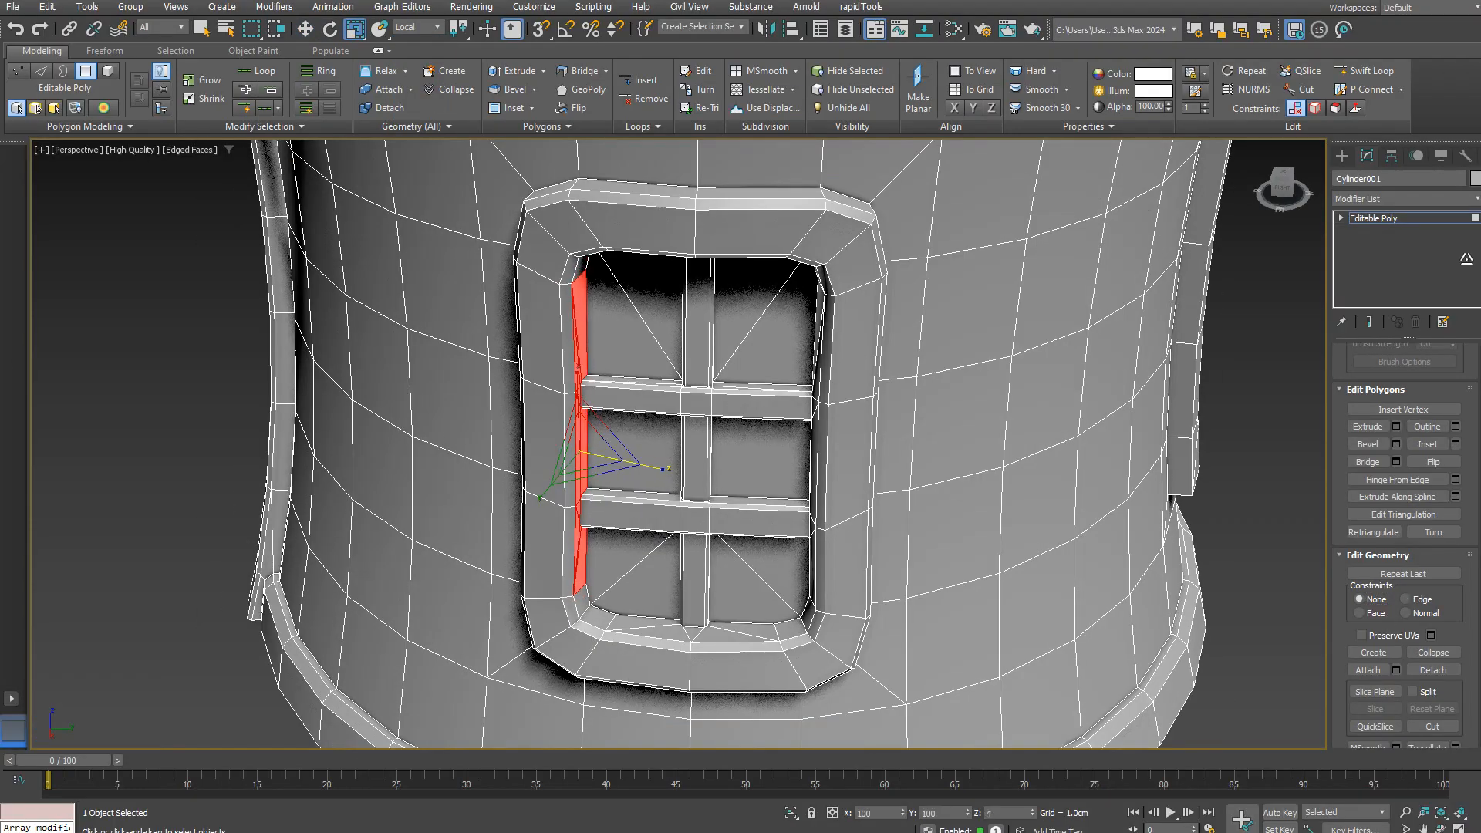
pyautogui.scroll(3, 650, 423)
pyautogui.press('w')
# Step: Flatten the inner faces on the opposite side of the window opening by scaling them on the local axis
pyautogui.scroll(-4, 646, 420)
pyautogui.keyDown('alt'); pyautogui.moveTo(645, 420); pyautogui.dragTo(740, 401, button='middle'); pyautogui.keyUp('alt')
pyautogui.click(771, 324)
pyautogui.scroll(4, 766, 386)
pyautogui.keyDown('ctrl'); pyautogui.click(770, 471); pyautogui.keyUp('ctrl')
pyautogui.keyDown('alt'); pyautogui.moveTo(779, 524); pyautogui.dragTo(760, 512, button='middle'); pyautogui.keyUp('alt')
pyautogui.scroll(-4, 761, 512)
pyautogui.press('r')
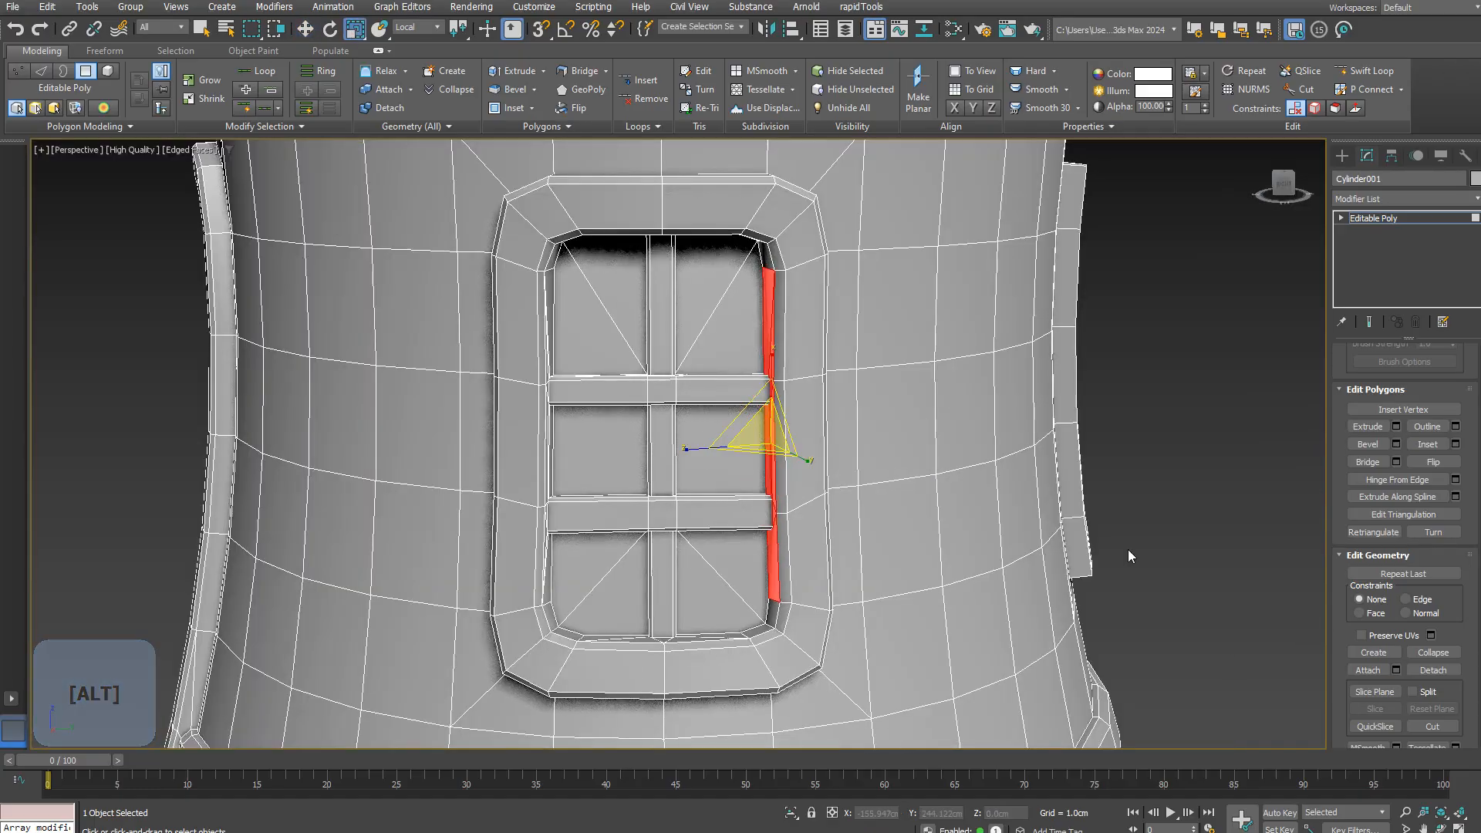
pyautogui.scroll(3, 954, 493)
pyautogui.press('w')
# Step: Connect the lower horizontal bar's end vertex to the frame's corner vertex below it
pyautogui.scroll(4, 655, 513)
pyautogui.press('1')
pyautogui.keyDown('alt'); pyautogui.moveTo(644, 462); pyautogui.dragTo(666, 442, button='middle'); pyautogui.keyUp('alt')
pyautogui.hotkey('alt', 'w')
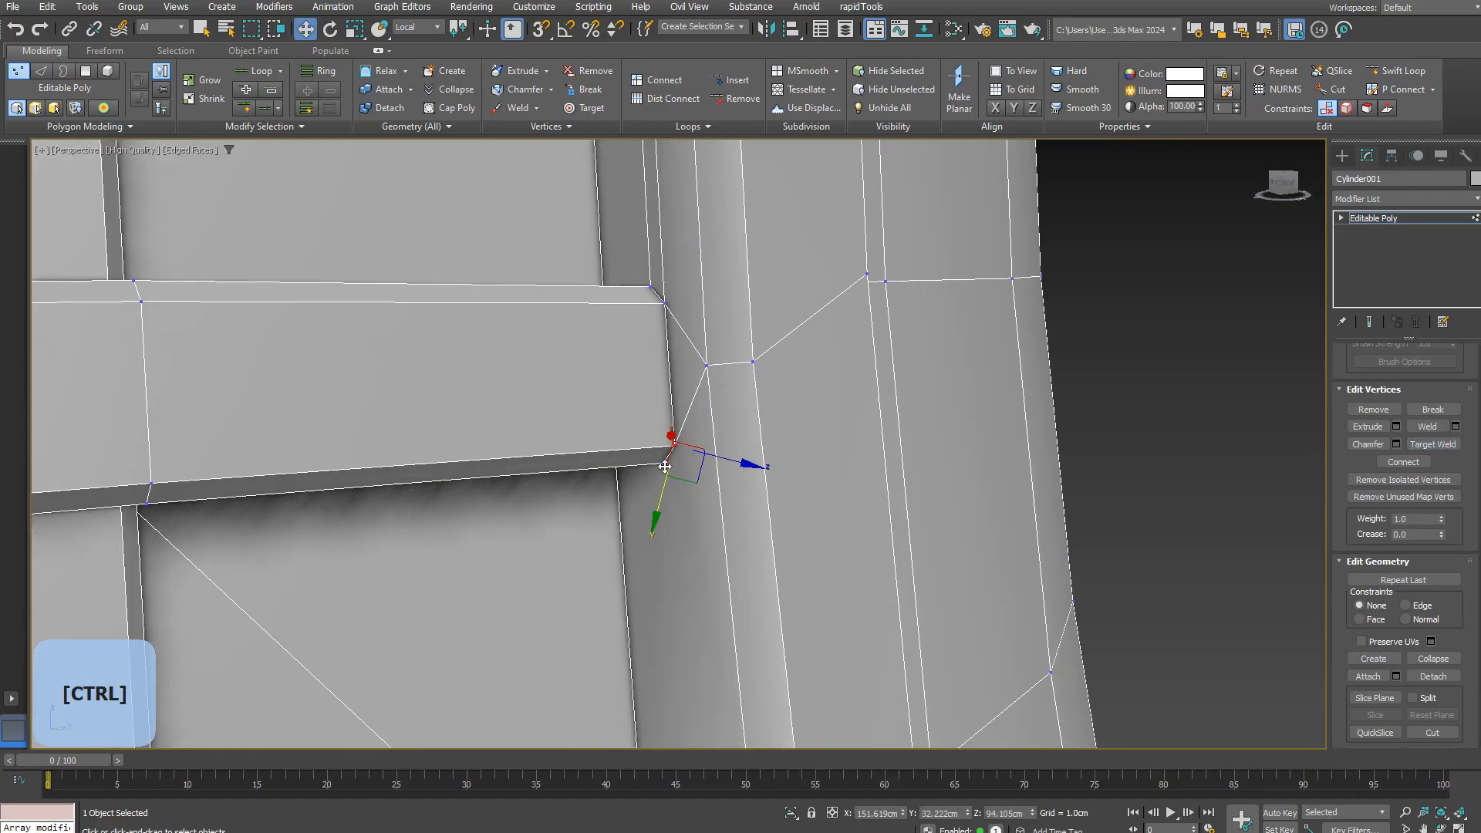
pyautogui.scroll(-4, 664, 466)
pyautogui.keyDown('ctrl'); pyautogui.click(684, 568); pyautogui.keyUp('ctrl')
pyautogui.click(1422, 466)
pyautogui.keyDown('alt'); pyautogui.moveTo(925, 432); pyautogui.dragTo(892, 463, button='middle'); pyautogui.keyUp('alt')
pyautogui.press('F4')
pyautogui.press('F4')
# Step: Connect the vertices along the lower horizontal bar's upper edge, from one frame side to the other
pyautogui.click(761, 598)
pyautogui.keyDown('alt'); pyautogui.moveTo(760, 599); pyautogui.dragTo(833, 380, button='middle'); pyautogui.keyUp('alt')
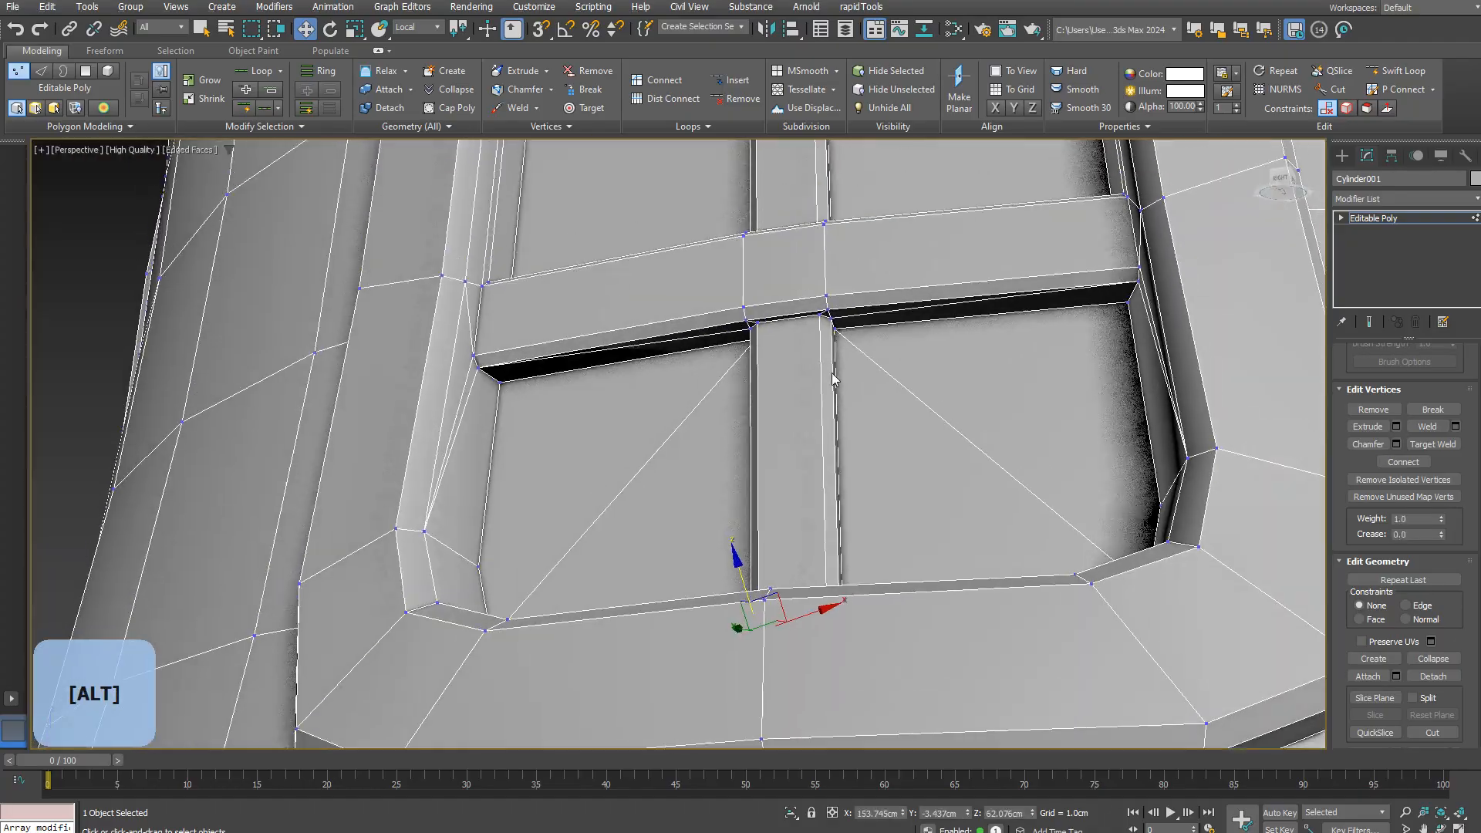
pyautogui.scroll(4, 833, 379)
pyautogui.press('2')
pyautogui.keyDown('alt'); pyautogui.moveTo(634, 393); pyautogui.dragTo(631, 227, button='middle'); pyautogui.keyUp('alt')
pyautogui.scroll(-4, 660, 420)
pyautogui.press('1')
pyautogui.click(257, 345)
pyautogui.keyDown('ctrl'); pyautogui.click(588, 316); pyautogui.keyUp('ctrl')
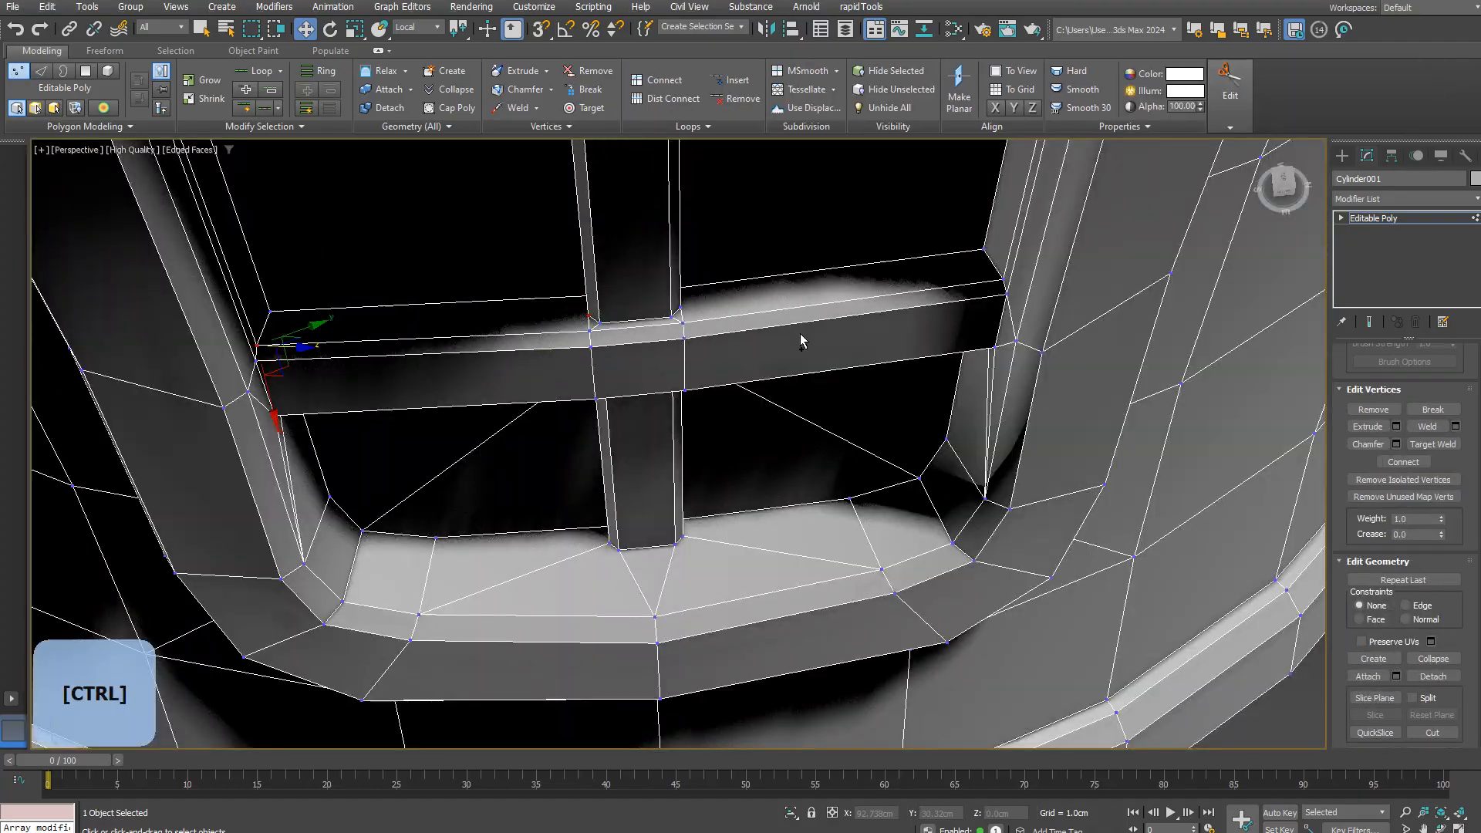
pyautogui.keyDown('ctrl'); pyautogui.click(680, 308); pyautogui.keyUp('ctrl')
pyautogui.keyDown('ctrl'); pyautogui.click(1003, 280); pyautogui.keyUp('ctrl')
# Step: Connect the vertices along the upper horizontal bar's underside and remove the short edges where the vertical bar meets it
pyautogui.keyDown('alt'); pyautogui.moveTo(770, 413); pyautogui.dragTo(605, 297, button='middle'); pyautogui.keyUp('alt')
pyautogui.scroll(4, 664, 304)
pyautogui.click(106, 312)
pyautogui.keyDown('ctrl'); pyautogui.click(1209, 311); pyautogui.keyUp('ctrl')
pyautogui.press('2')
pyautogui.click(584, 297)
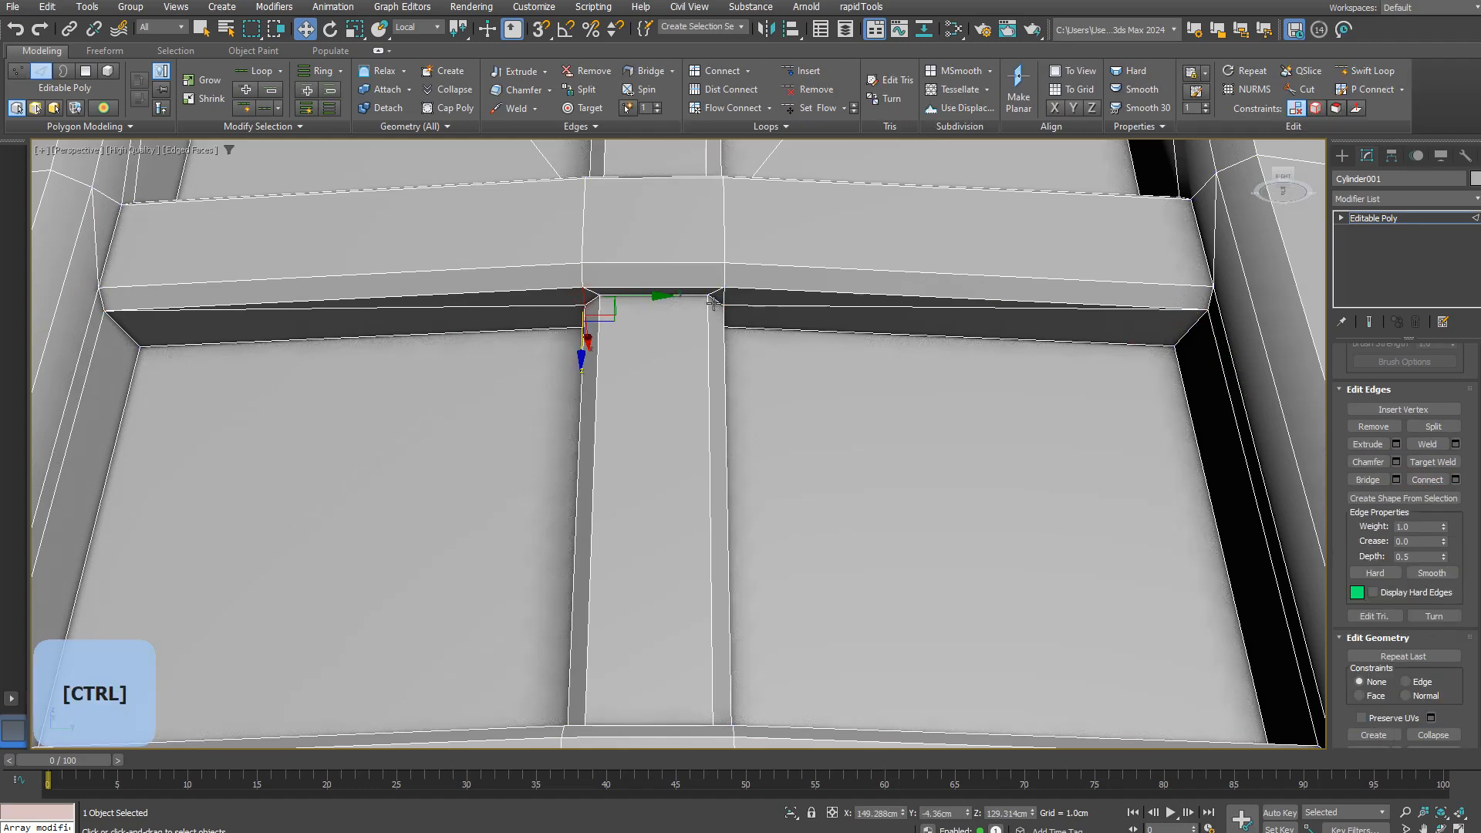
pyautogui.keyDown('ctrl'); pyautogui.click(722, 315); pyautogui.keyUp('ctrl')
pyautogui.press('BackSpace')
# Step: Remove the next pair of leftover edges where the window bars meet
pyautogui.scroll(-5, 722, 314)
pyautogui.keyDown('alt'); pyautogui.moveTo(725, 370); pyautogui.dragTo(737, 478, button='middle'); pyautogui.keyUp('alt')
pyautogui.click(685, 354)
pyautogui.click(694, 287)
pyautogui.keyDown('ctrl'); pyautogui.click(945, 281); pyautogui.keyUp('ctrl')
pyautogui.press('BackSpace')
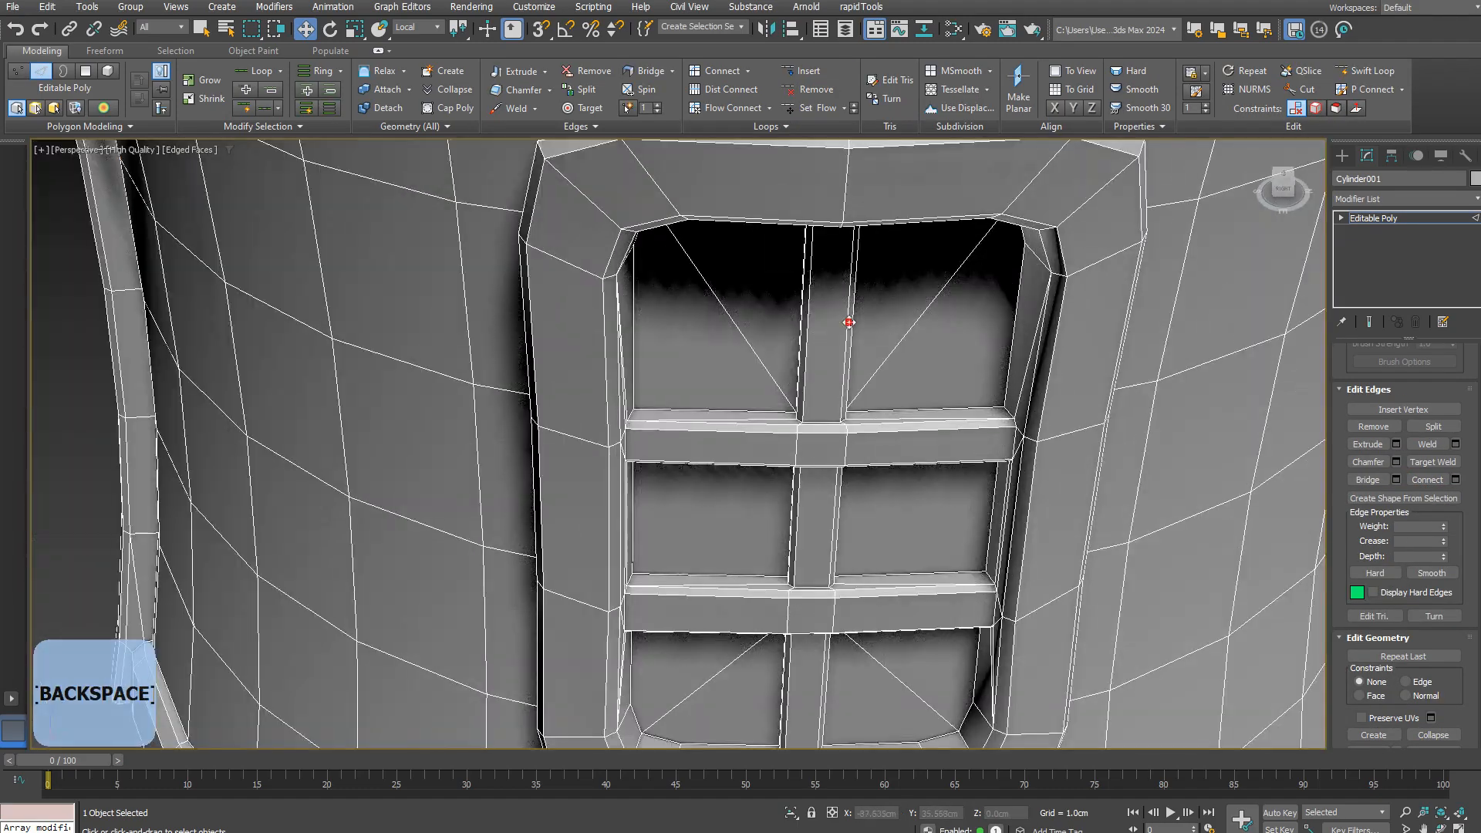
# Step: Reposition the vertices where the vertical bar crosses the upper horizontal bar, using world axes
pyautogui.keyDown('alt'); pyautogui.moveTo(849, 322); pyautogui.dragTo(854, 331, button='middle'); pyautogui.keyUp('alt')
pyautogui.scroll(-5, 887, 402)
pyautogui.scroll(6, 766, 479)
pyautogui.press('1')
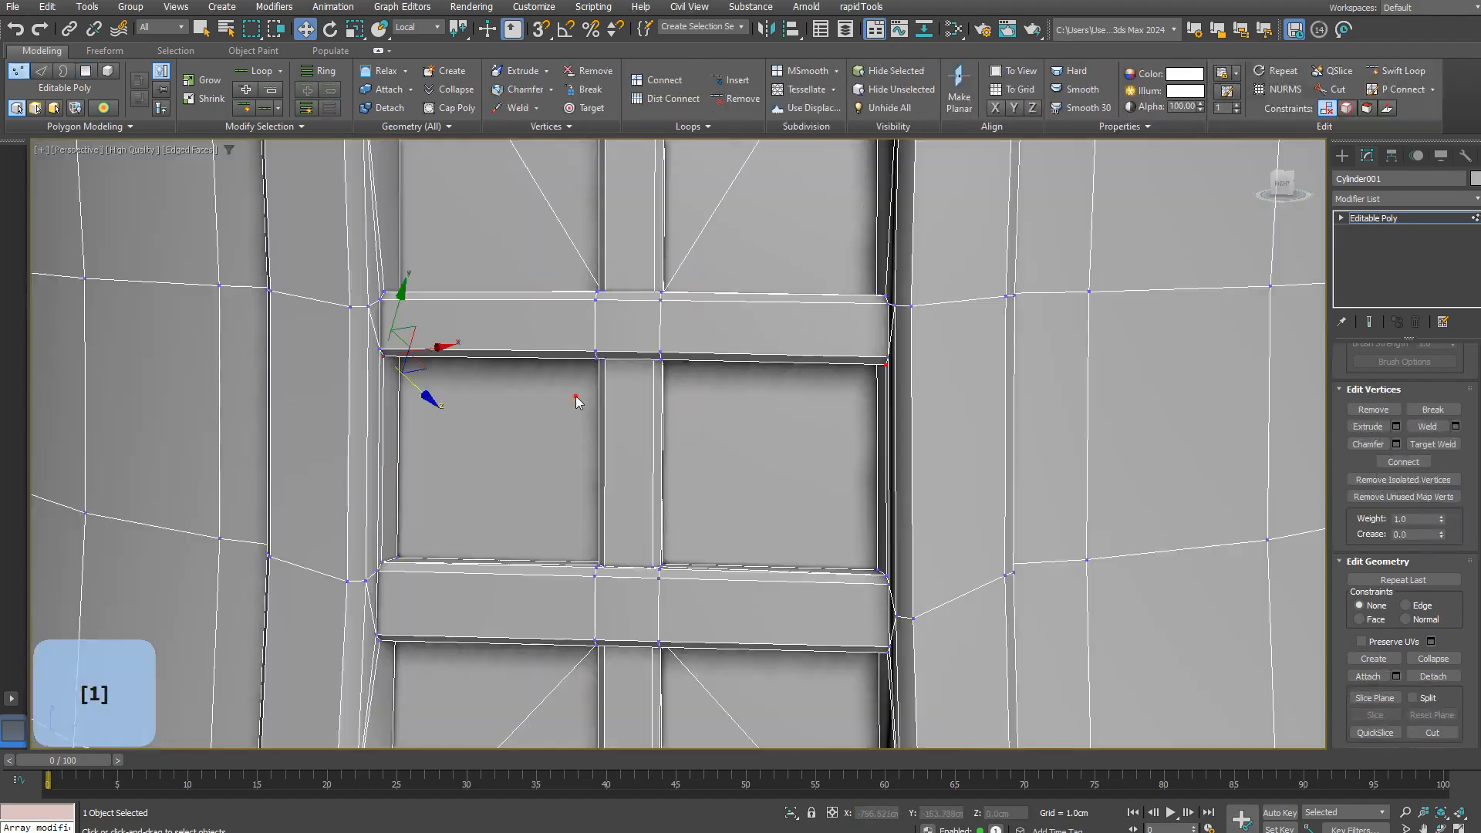
pyautogui.scroll(-8, 577, 401)
pyautogui.keyDown('alt'); pyautogui.moveTo(694, 347); pyautogui.dragTo(893, 304, button='middle'); pyautogui.keyUp('alt')
pyautogui.scroll(5, 617, 432)
pyautogui.moveTo(494, 382); pyautogui.dragTo(582, 441)
pyautogui.click(417, 28)
pyautogui.click(411, 61)
pyautogui.keyDown('alt'); pyautogui.moveTo(540, 370); pyautogui.dragTo(493, 417, button='middle'); pyautogui.keyUp('alt')
pyautogui.scroll(-4, 508, 454)
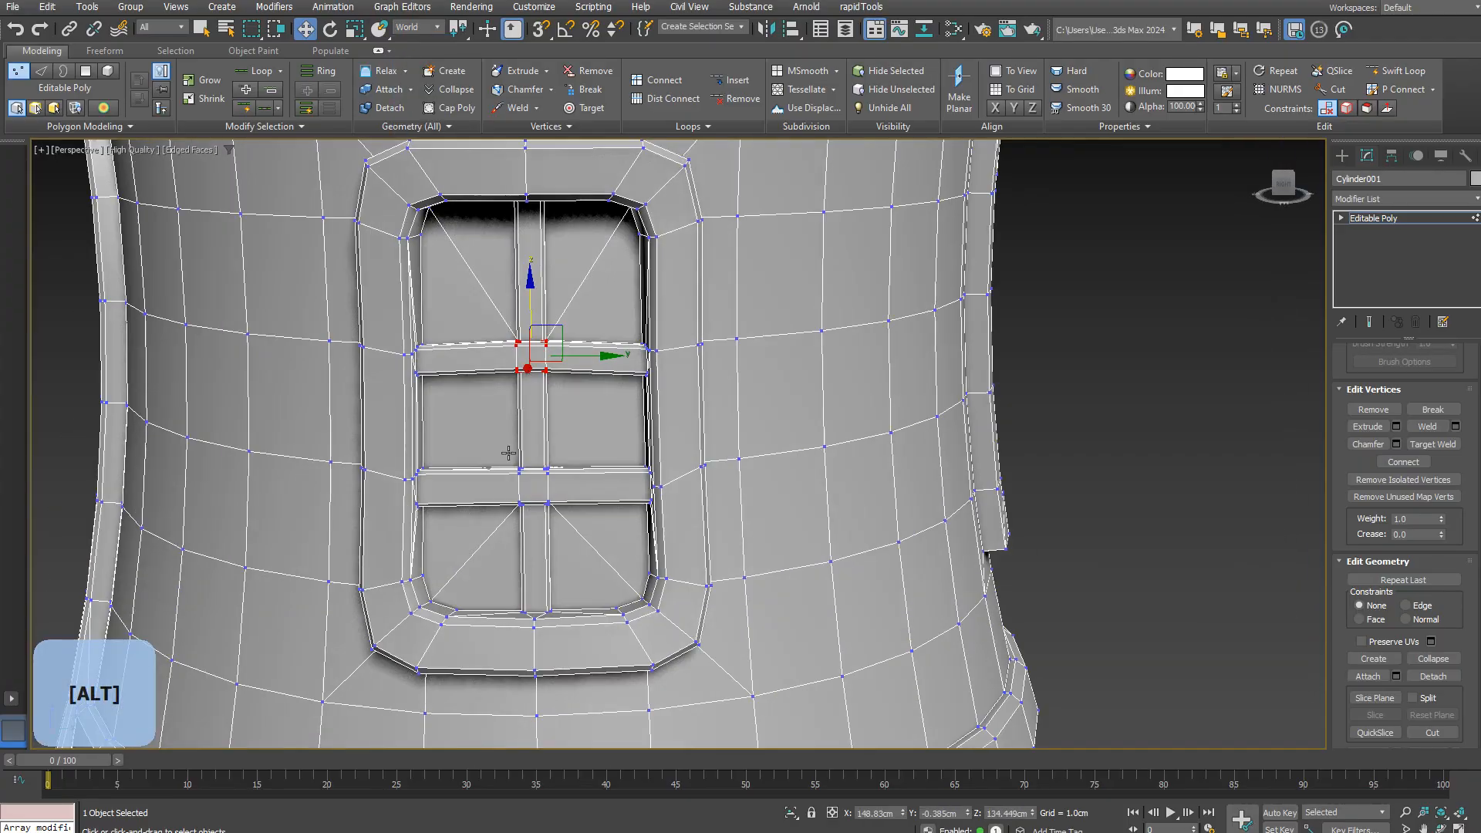
# Step: Reposition the vertices where the vertical bar crosses the lower horizontal bar, and leave sub-object editing
pyautogui.moveTo(509, 454); pyautogui.dragTo(569, 522)
pyautogui.scroll(-5, 617, 462)
pyautogui.keyDown('alt'); pyautogui.moveTo(618, 432); pyautogui.dragTo(648, 532, button='middle'); pyautogui.keyUp('alt')
pyautogui.scroll(5, 679, 525)
pyautogui.keyDown('alt'); pyautogui.moveTo(679, 586); pyautogui.dragTo(679, 494, button='middle'); pyautogui.keyUp('alt')
pyautogui.scroll(-7, 679, 494)
pyautogui.click(1142, 347)
pyautogui.press('F4')
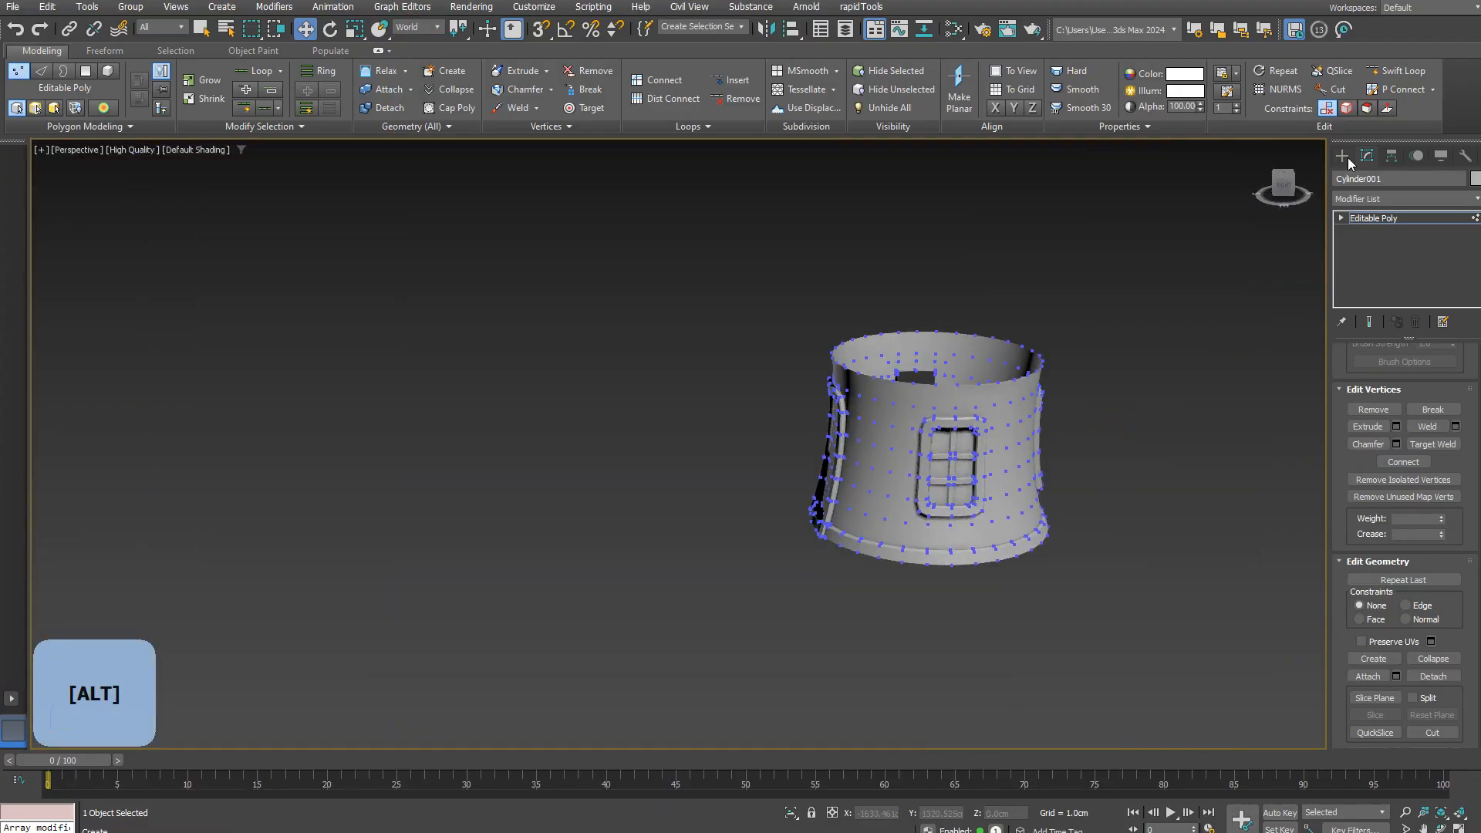
pyautogui.click(1342, 156)
# Step: Detach the wall section containing the finished window as a separate object
pyautogui.press('F4')
pyautogui.scroll(4, 936, 452)
pyautogui.keyDown('alt'); pyautogui.moveTo(936, 453); pyautogui.dragTo(817, 533, button='middle'); pyautogui.keyUp('alt')
pyautogui.press('4')
pyautogui.moveTo(688, 419); pyautogui.dragTo(818, 652)
pyautogui.scroll(4, 697, 516)
pyautogui.keyDown('alt'); pyautogui.moveTo(697, 516); pyautogui.dragTo(717, 432, button='middle'); pyautogui.keyUp('alt')
pyautogui.click(1433, 670)
pyautogui.click(760, 454)
# Step: Delete the tower wall sections around the other, unfinished window openings
pyautogui.keyDown('alt'); pyautogui.moveTo(833, 494); pyautogui.dragTo(733, 559, button='middle'); pyautogui.keyUp('alt')
pyautogui.moveTo(827, 532); pyautogui.dragTo(731, 661)
pyautogui.keyDown('alt'); pyautogui.moveTo(730, 661); pyautogui.dragTo(637, 588, button='middle'); pyautogui.keyUp('alt')
pyautogui.scroll(4, 637, 588)
pyautogui.moveTo(564, 393); pyautogui.dragTo(762, 688)
pyautogui.keyDown('ctrl'); pyautogui.moveTo(698, 615); pyautogui.dragTo(713, 656); pyautogui.keyUp('ctrl')
pyautogui.keyDown('alt'); pyautogui.moveTo(502, 432); pyautogui.dragTo(526, 631); pyautogui.keyUp('alt')
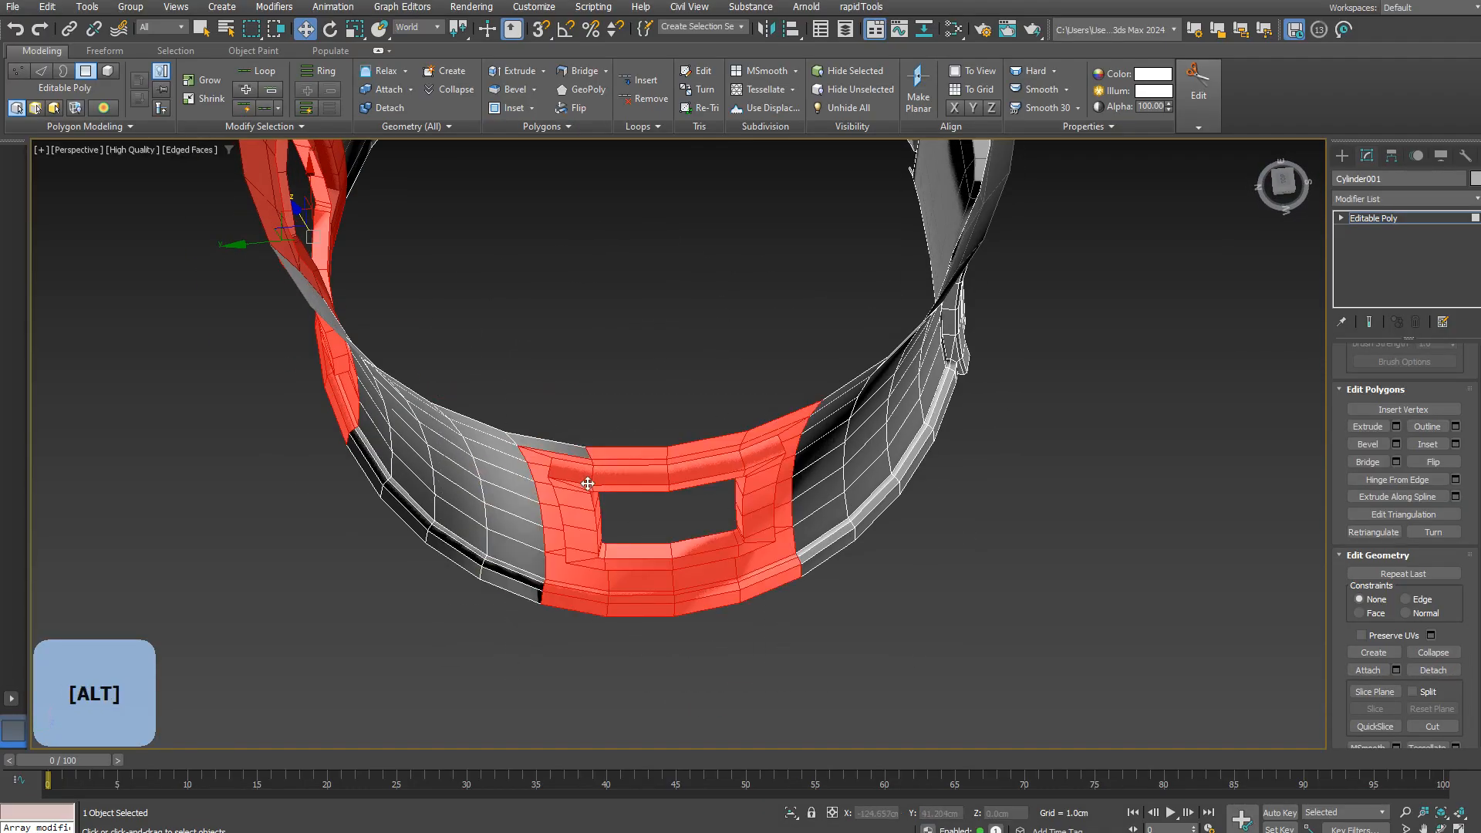
pyautogui.scroll(-8, 525, 632)
pyautogui.keyDown('alt'); pyautogui.moveTo(540, 617); pyautogui.dragTo(780, 439, button='middle'); pyautogui.keyUp('alt')
pyautogui.press('Delete')
pyautogui.click(1342, 156)
# Step: Fill the removed wall sections with copies of the detached window section, rotated 90 degrees about the Z axis
pyautogui.click(485, 505)
pyautogui.press('e')
pyautogui.keyDown('shift'); pyautogui.moveTo(552, 550); pyautogui.dragTo(686, 532); pyautogui.keyUp('shift')
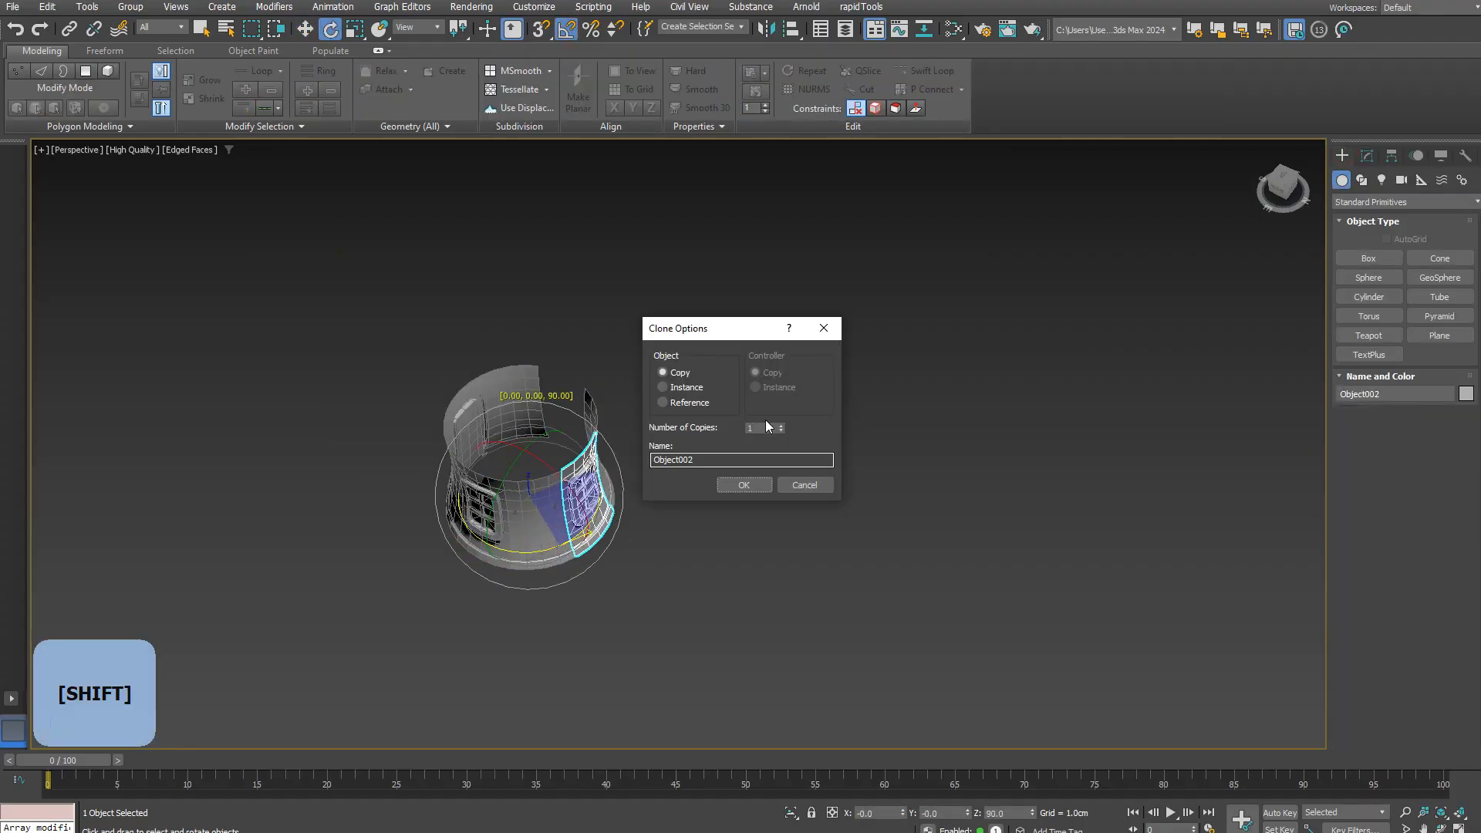
pyautogui.click(743, 486)
# Step: Attach a window section to the main tower mesh
pyautogui.click(540, 528)
pyautogui.keyDown('alt'); pyautogui.moveTo(655, 524); pyautogui.dragTo(797, 516, button='middle'); pyautogui.keyUp('alt')
pyautogui.click(1366, 156)
pyautogui.click(1368, 503)
pyautogui.click(545, 497)
# Step: Weld all vertices of the tower mesh to close the seams between the attached sections
pyautogui.press('1')
pyautogui.hotkey('ctrl', 'a')
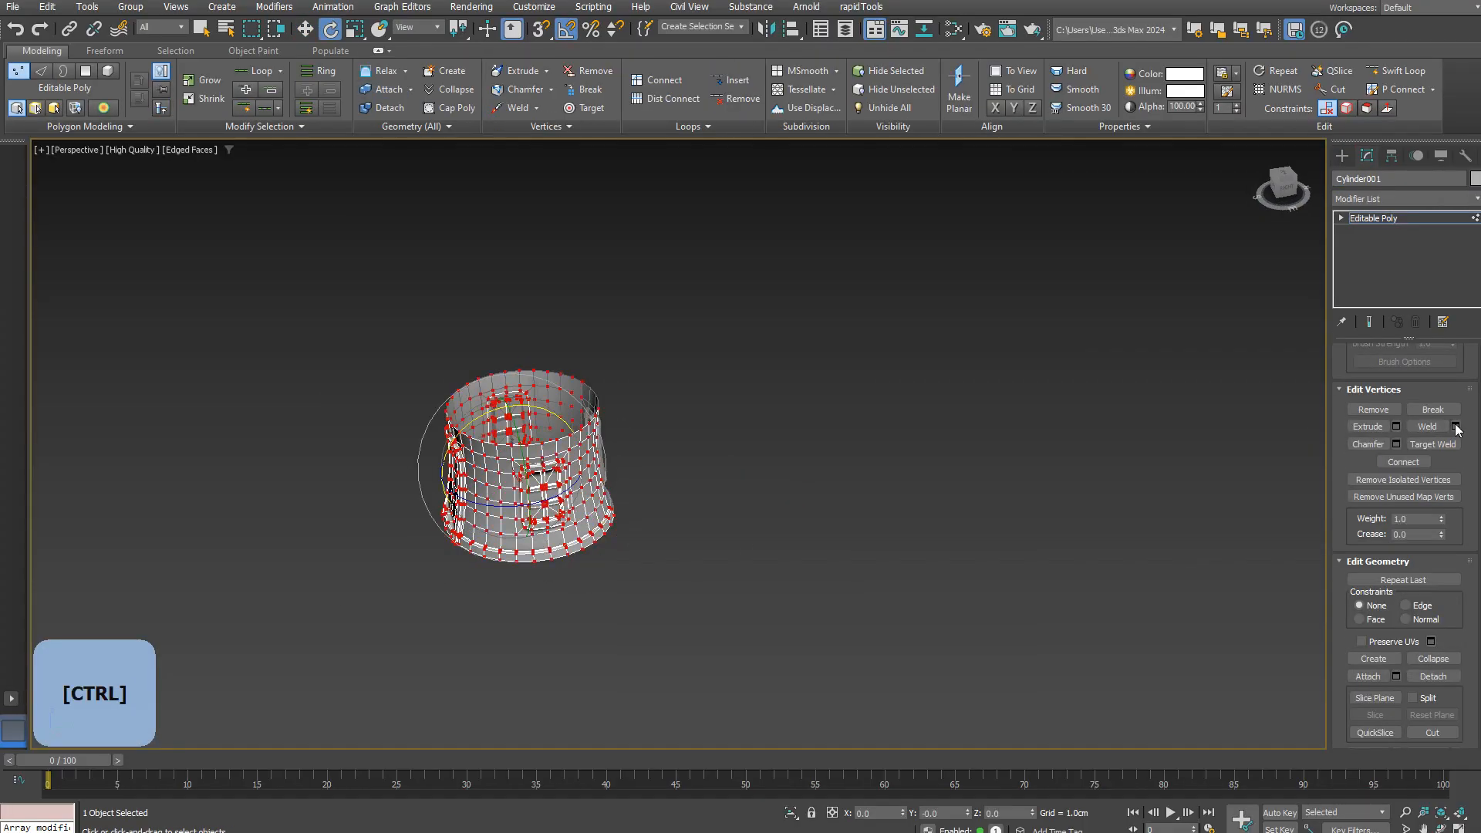
pyautogui.click(685, 509)
# Step: Check the tower mesh for polygons with more than 4 sides using numeric selection
pyautogui.scroll(6, 686, 463)
pyautogui.press('F4')
pyautogui.press('4')
pyautogui.click(176, 51)
pyautogui.hotkey('ctrl', 'a')
pyautogui.click(42, 51)
pyautogui.click(176, 51)
pyautogui.click(962, 83)
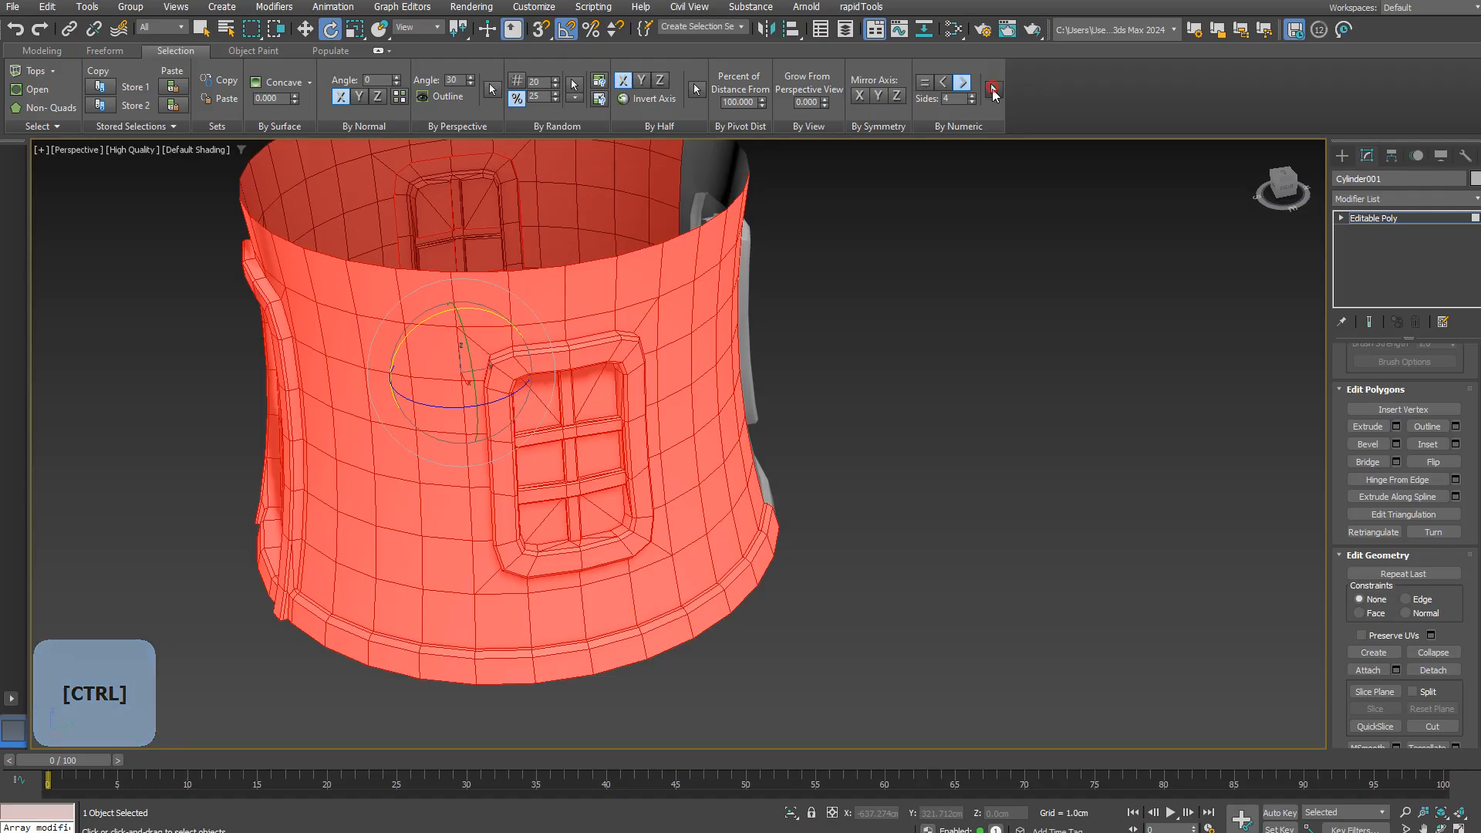
pyautogui.click(993, 89)
pyautogui.press('4')
pyautogui.press('F4')
# Step: Attach the remaining separate window section to the tower and weld all vertices again
pyautogui.keyDown('alt'); pyautogui.moveTo(763, 432); pyautogui.dragTo(720, 463, button='middle'); pyautogui.keyUp('alt')
pyautogui.scroll(6, 720, 463)
pyautogui.click(1367, 670)
pyautogui.click(780, 423)
pyautogui.press('1')
pyautogui.hotkey('ctrl', 'a')
pyautogui.click(1456, 427)
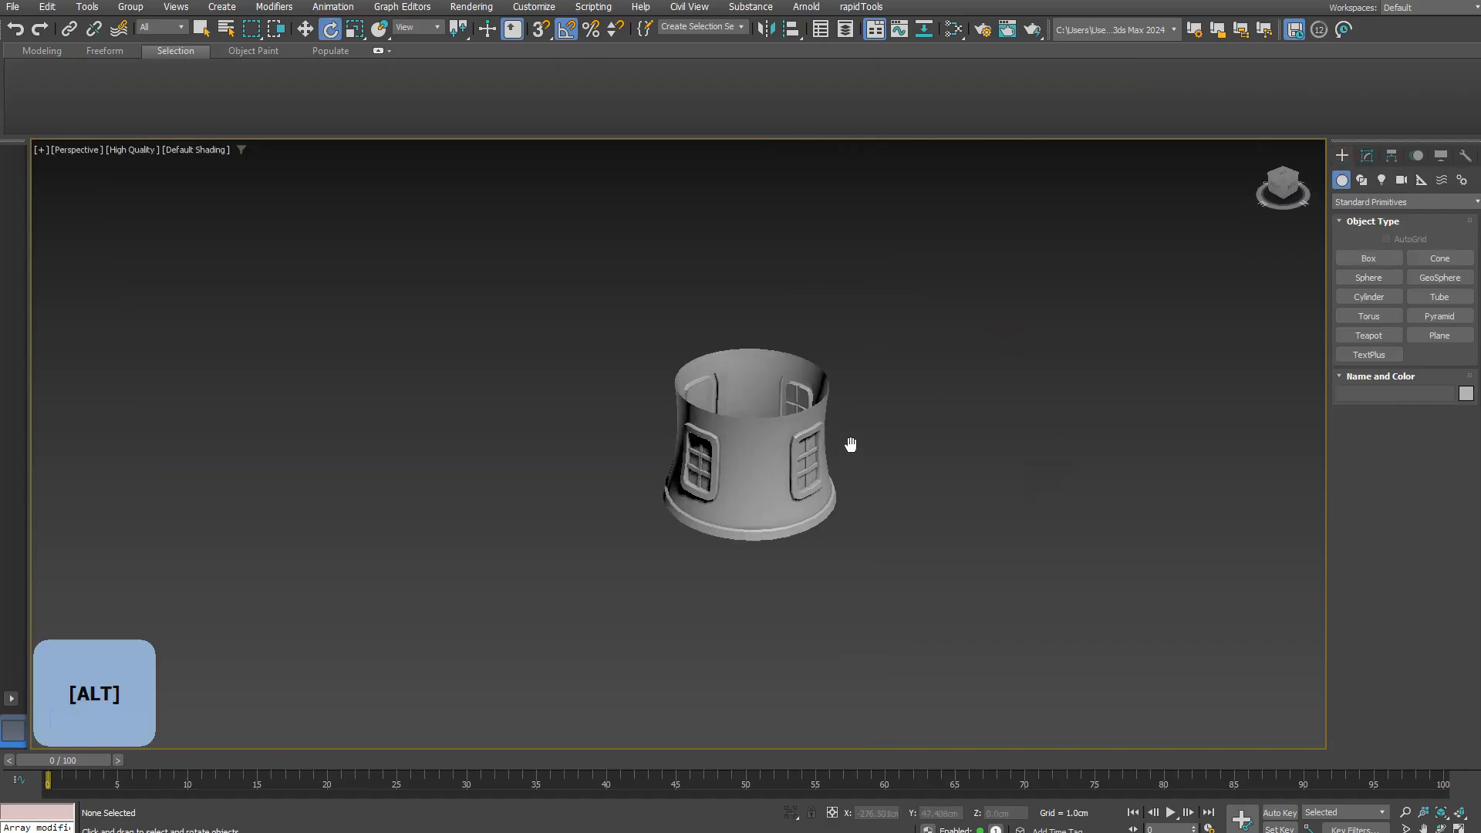
# Step: Collapse the split vertices at the open seam on the base trim's lower edge
pyautogui.keyDown('alt'); pyautogui.moveTo(853, 439); pyautogui.dragTo(802, 463, button='middle'); pyautogui.keyUp('alt')
pyautogui.scroll(3, 916, 486)
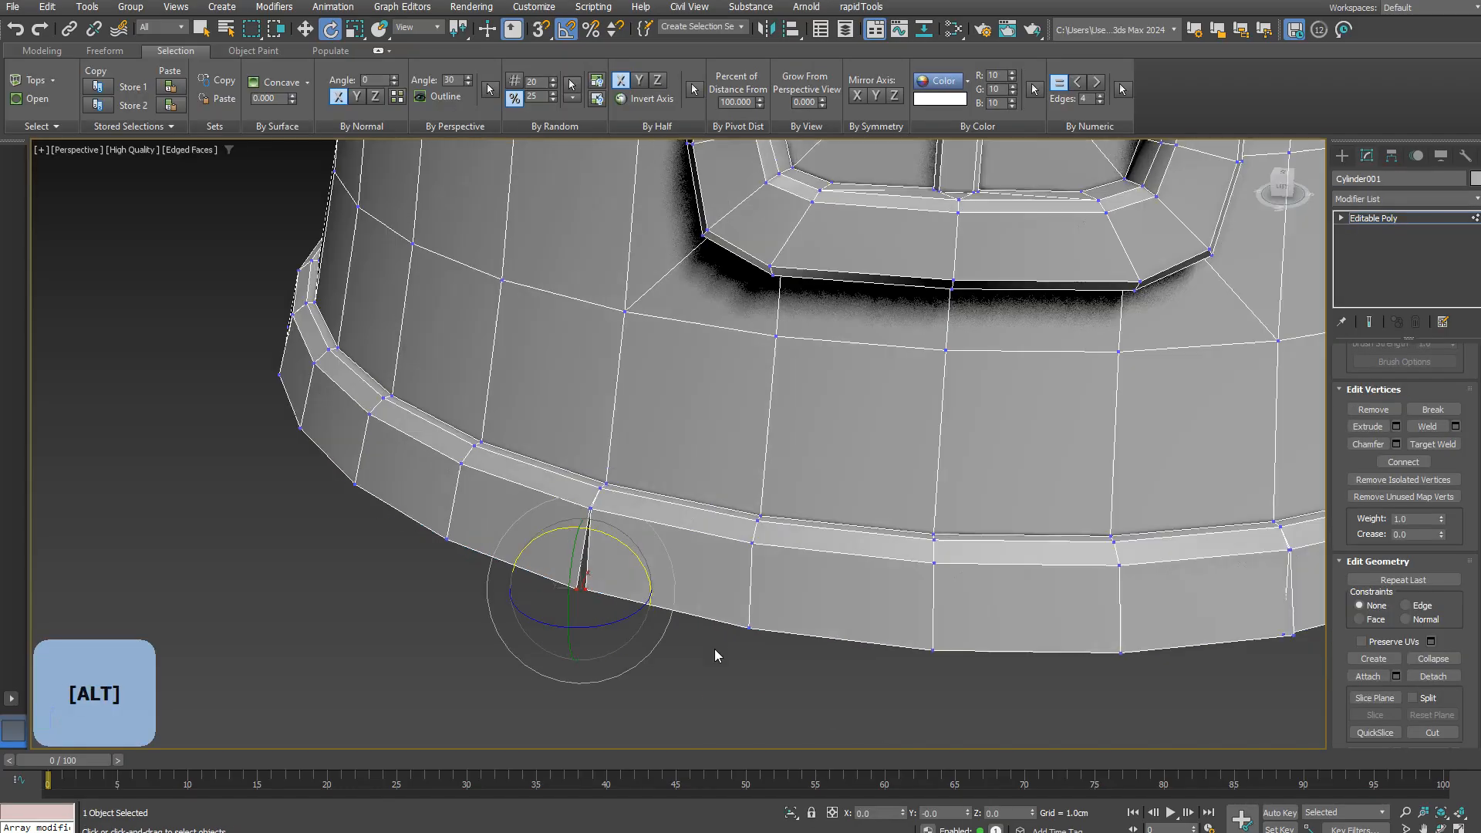
pyautogui.scroll(2, 904, 531)
pyautogui.click(1429, 657)
pyautogui.keyDown('alt'); pyautogui.moveTo(771, 463); pyautogui.dragTo(523, 470, button='middle'); pyautogui.keyUp('alt')
# Step: Check the tower mesh for remaining open borders and view it without edges
pyautogui.press('3')
pyautogui.click(952, 483)
pyautogui.scroll(-3, 1342, 540)
pyautogui.click(1454, 609)
pyautogui.scroll(-5, 522, 470)
pyautogui.press('F4')
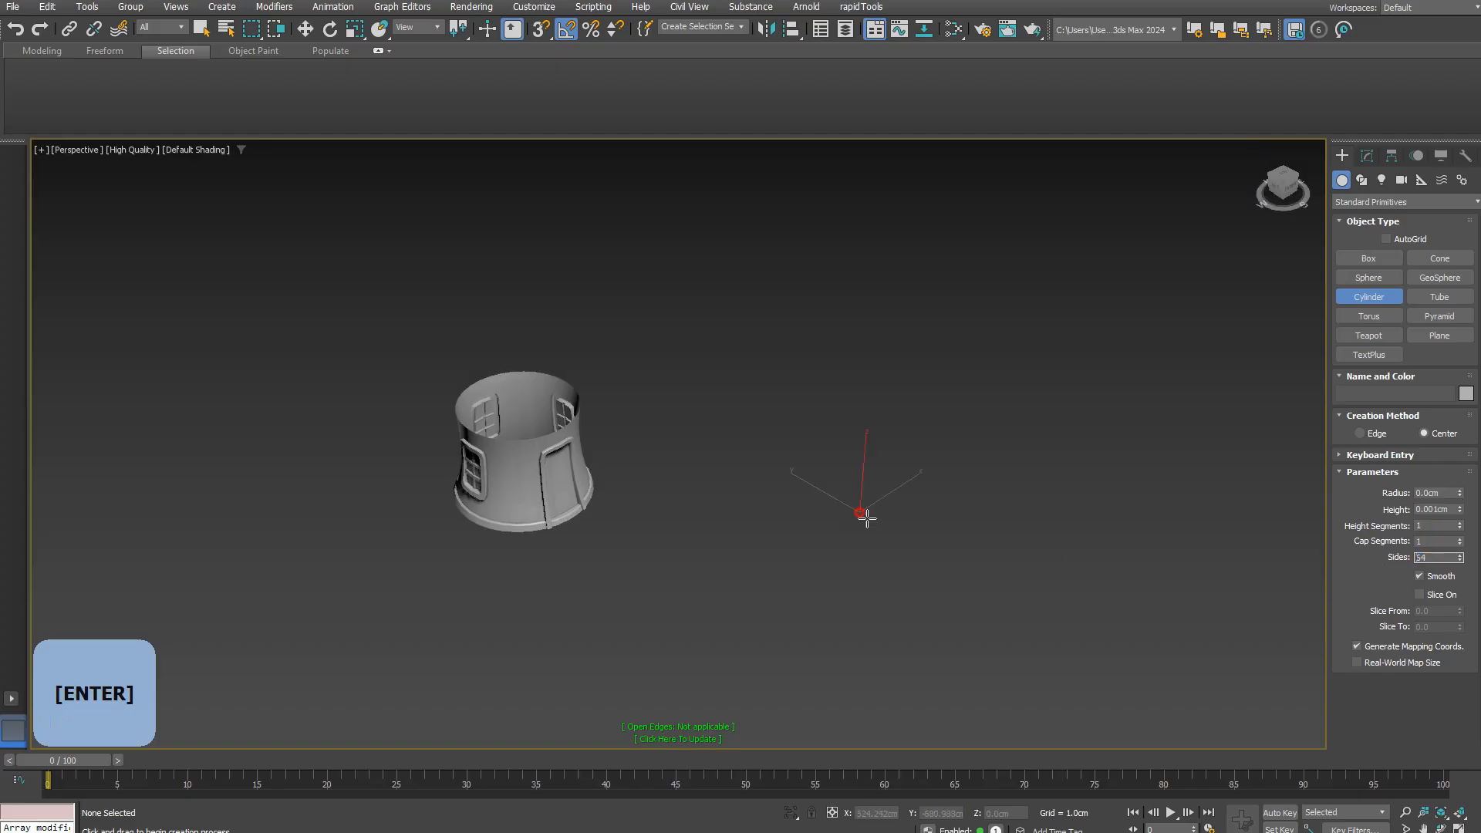
# Step: Draw a cylinder beside the tower, extract its bottom edge loop as a shape and delete the cylinder
pyautogui.moveTo(866, 518); pyautogui.dragTo(942, 562)
pyautogui.click(42, 51)
pyautogui.click(86, 72)
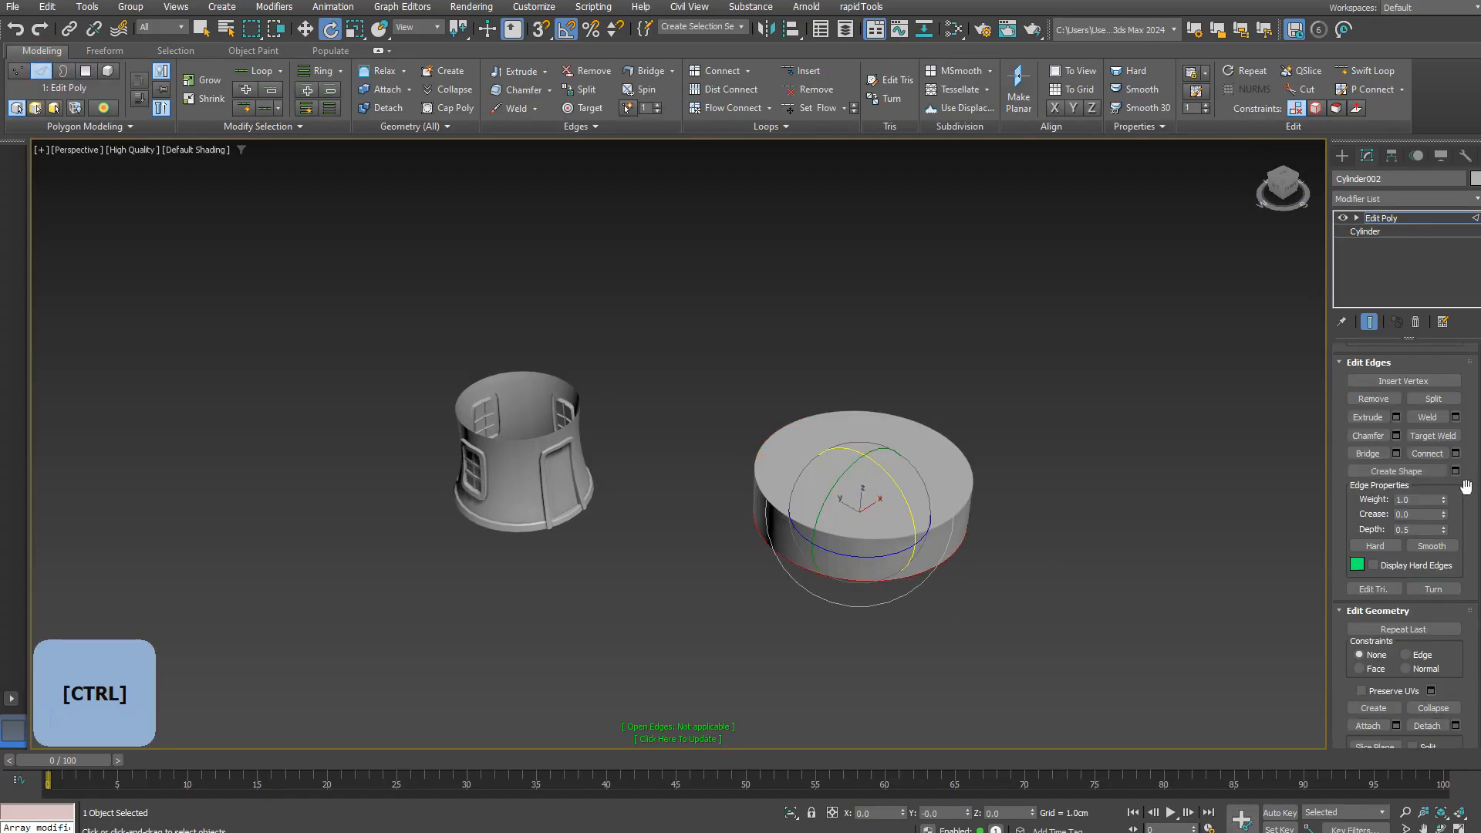
pyautogui.click(1409, 470)
pyautogui.press('Delete')
# Step: Copy the circular shape to a spot beside the original
pyautogui.moveTo(941, 586); pyautogui.dragTo(768, 552, button='middle')
pyautogui.click(756, 532)
pyautogui.press('w')
pyautogui.keyDown('shift'); pyautogui.moveTo(736, 451); pyautogui.dragTo(888, 363); pyautogui.keyUp('shift')
pyautogui.click(764, 475)
# Step: Draw a straight vertical line in the Right view and place it above the tower's centre as a loft path
pyautogui.click(1288, 187)
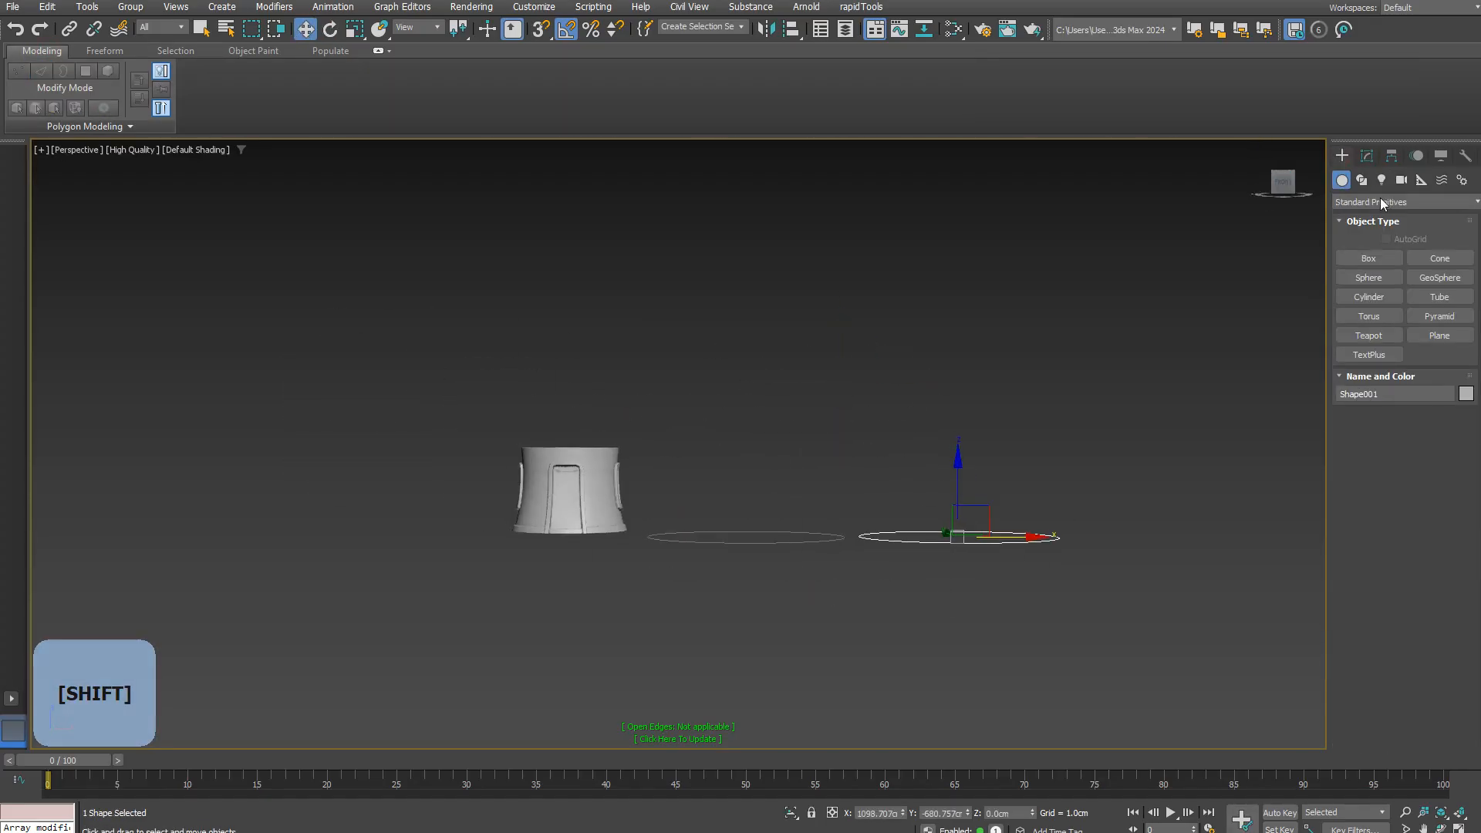
pyautogui.click(1382, 203)
pyautogui.click(1361, 181)
pyautogui.click(74, 150)
pyautogui.click(172, 325)
pyautogui.scroll(-15, 577, 408)
pyautogui.moveTo(577, 407); pyautogui.dragTo(580, 461, button='middle')
pyautogui.click(1369, 278)
pyautogui.click(731, 477)
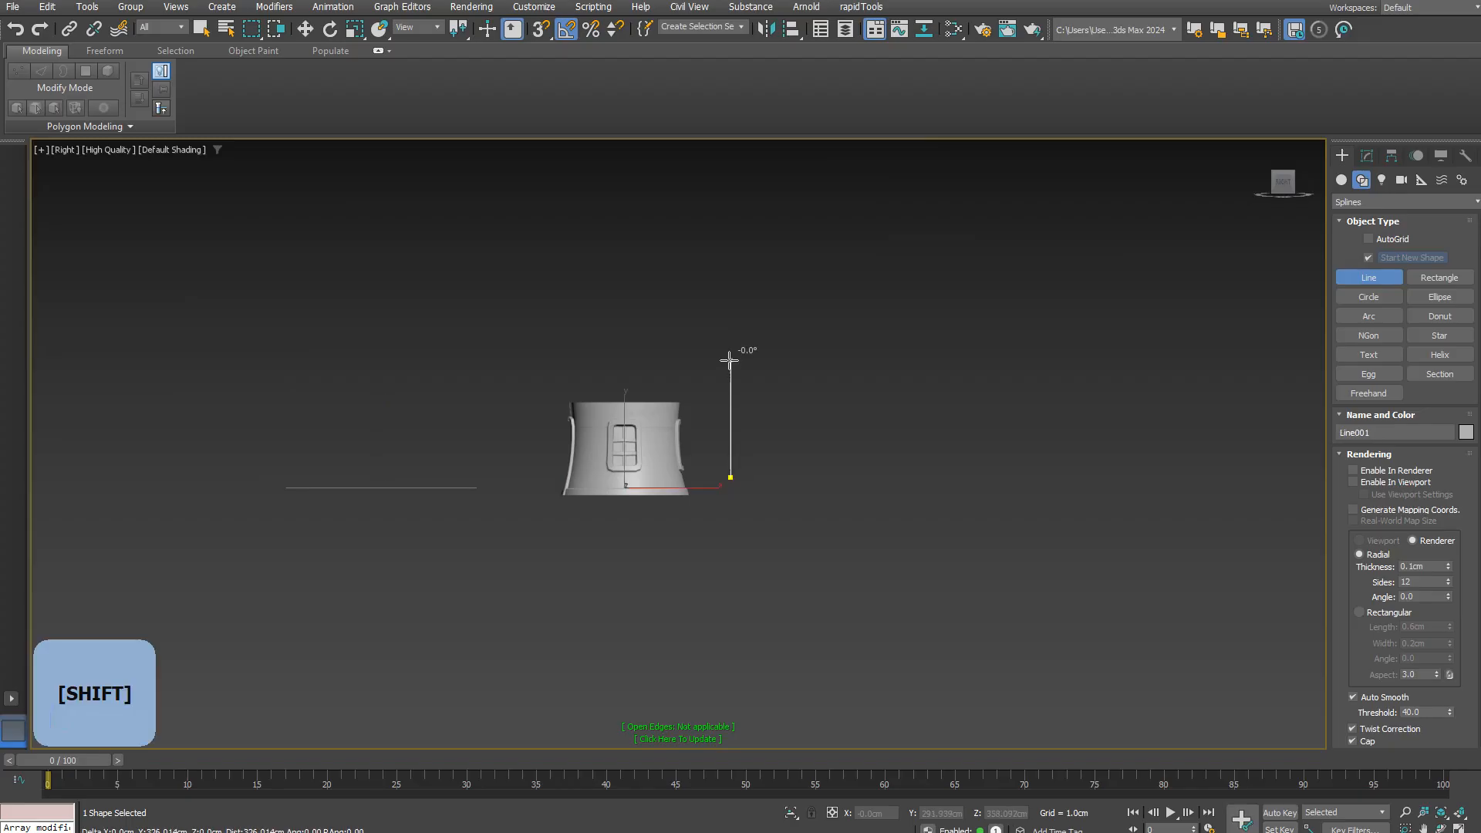
pyautogui.click(731, 363)
pyautogui.rightClick(1049, 308)
pyautogui.keyDown('alt'); pyautogui.moveTo(641, 316); pyautogui.dragTo(652, 327, button='middle'); pyautogui.keyUp('alt')
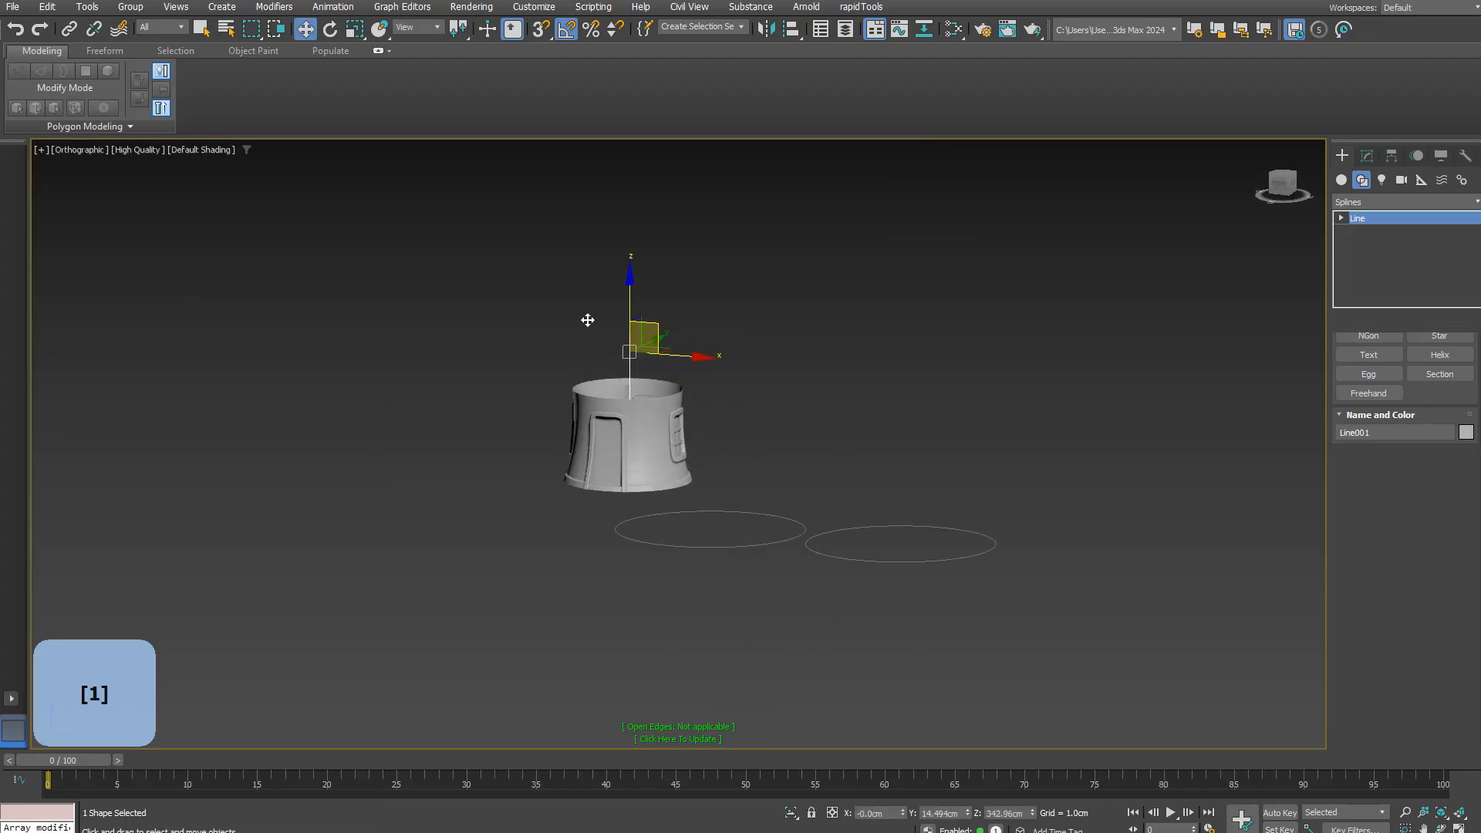
# Step: Create a Loft compound object from the vertical line, using the first circle as its shape
pyautogui.click(1404, 202)
pyautogui.click(1385, 242)
pyautogui.click(1436, 316)
pyautogui.click(1434, 430)
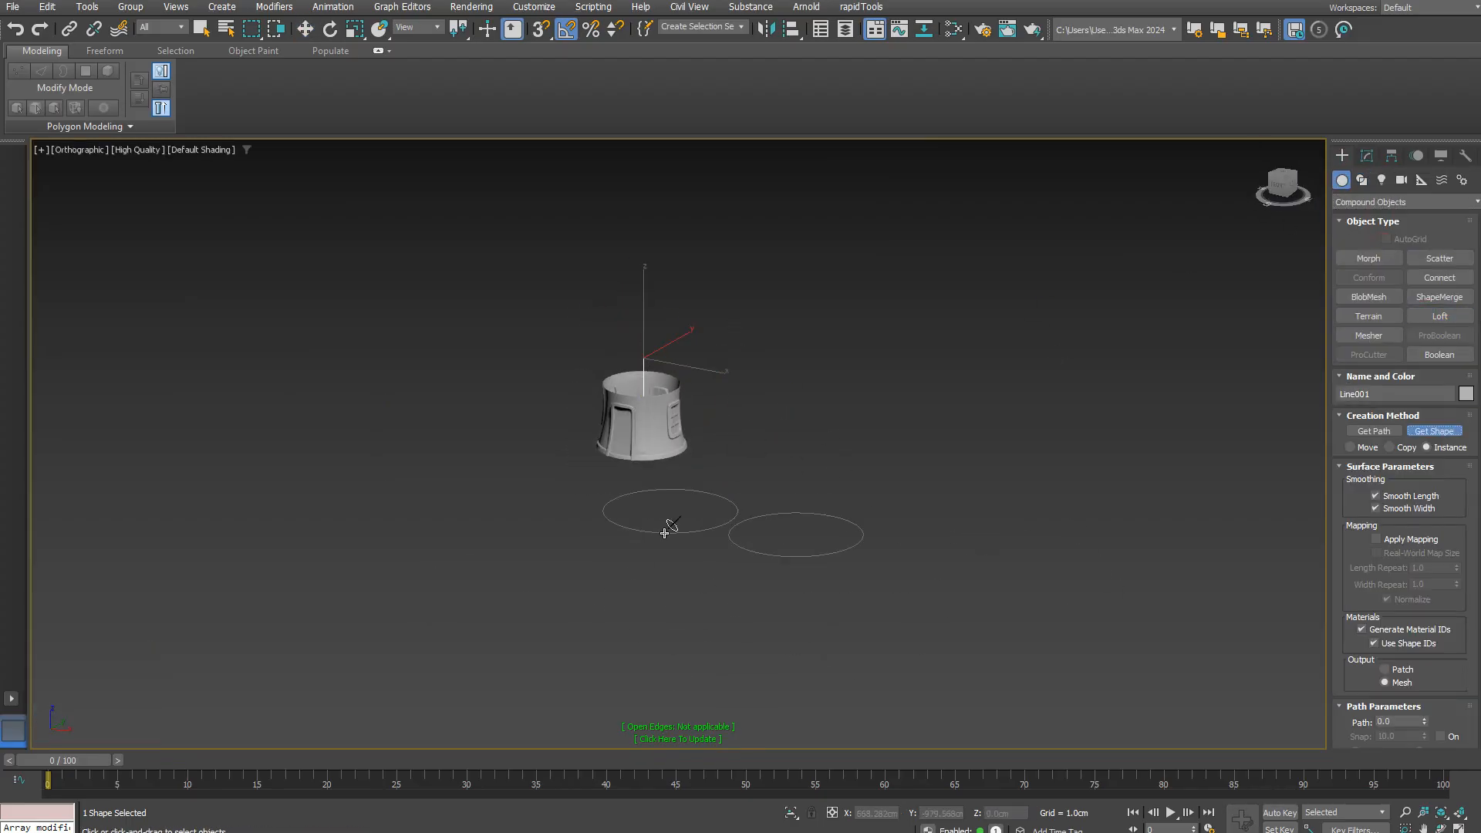
pyautogui.click(667, 533)
# Step: Set the loft's path position to 45 and assign the second circle as the shape there
pyautogui.moveTo(1394, 712); pyautogui.dragTo(1394, 573)
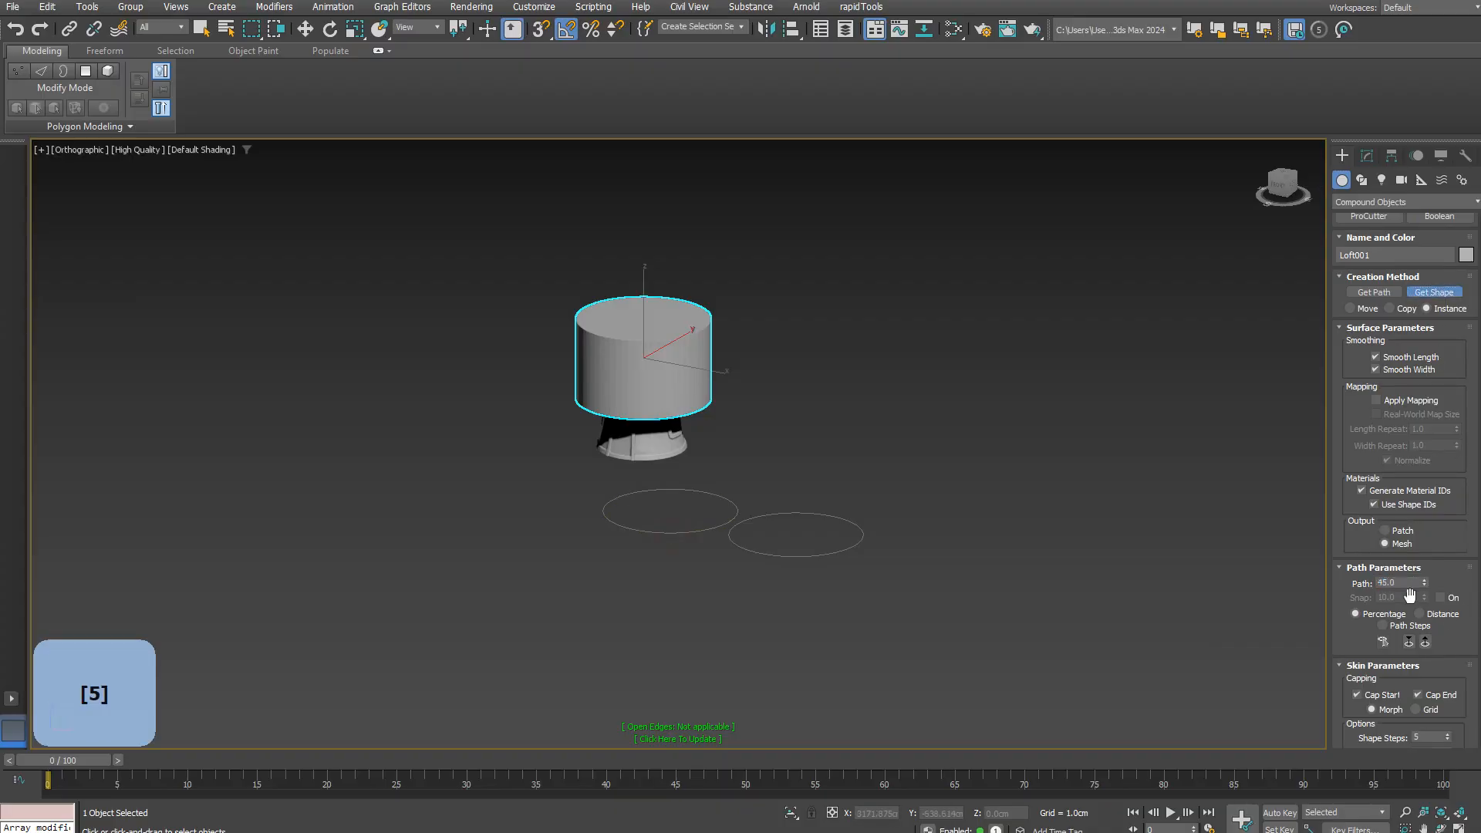
pyautogui.click(1418, 296)
pyautogui.click(796, 555)
pyautogui.rightClick(771, 552)
pyautogui.scroll(5, 630, 534)
pyautogui.moveTo(629, 535); pyautogui.dragTo(654, 599, button='middle')
# Step: Apply a Scale deformation to the loft with a curve that narrows the roof concavely towards its top
pyautogui.click(1366, 156)
pyautogui.moveTo(1400, 547); pyautogui.dragTo(1400, 310)
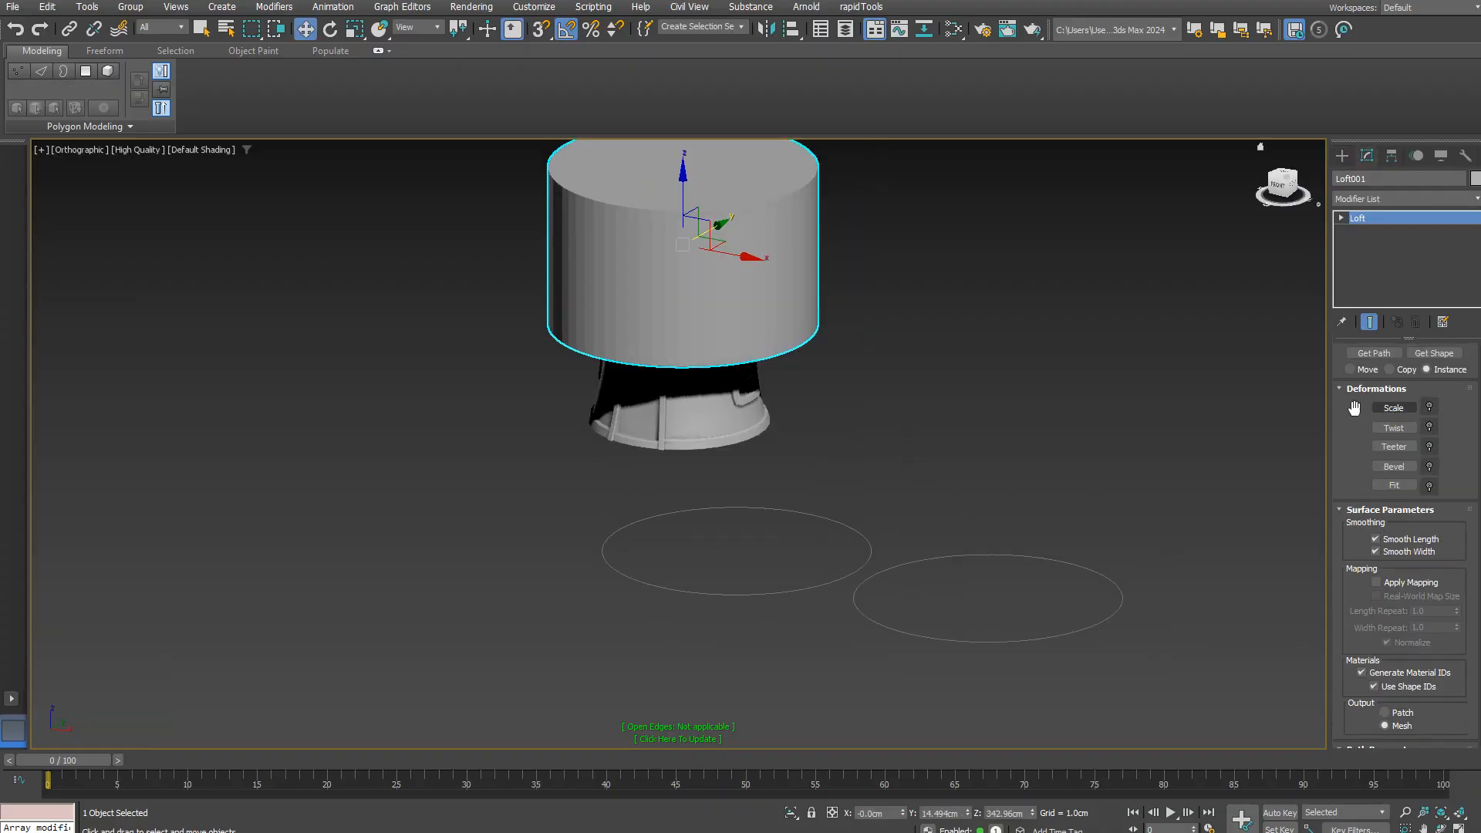
pyautogui.click(1389, 409)
pyautogui.moveTo(452, 216); pyautogui.dragTo(451, 245)
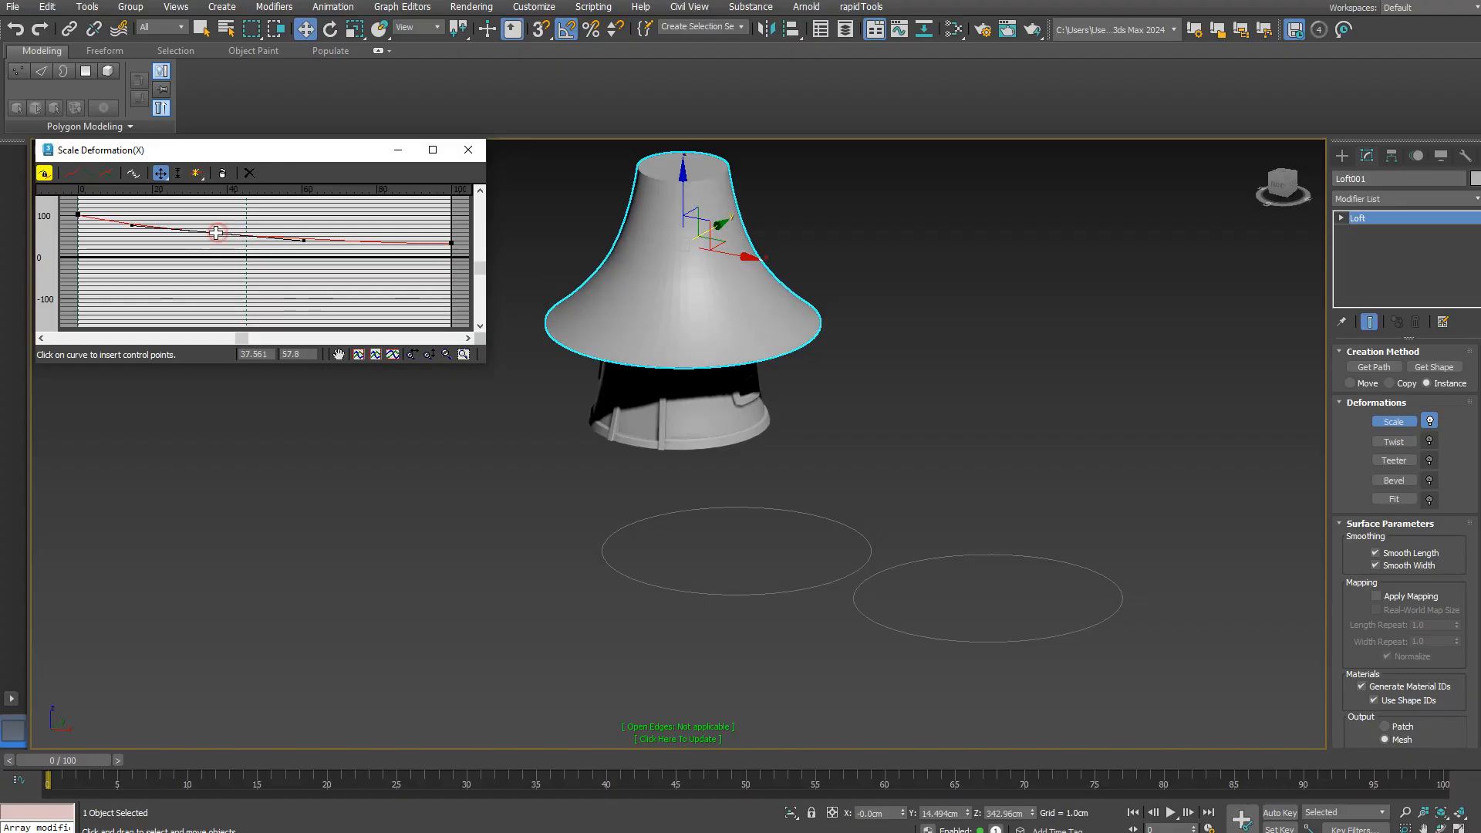
# Step: Open the first circle's vertices for editing in the Top view with Soft Selection enabled
pyautogui.click(743, 594)
pyautogui.press('1')
pyautogui.moveTo(743, 592)
pyautogui.mouseDown(button='middle')
pyautogui.moveTo(743, 563)
pyautogui.moveTo(740, 609)
pyautogui.mouseUp(button='middle')
pyautogui.click(746, 565)
pyautogui.scroll(3, 733, 569)
pyautogui.moveTo(1379, 665); pyautogui.dragTo(1377, 461)
pyautogui.click(1377, 461)
pyautogui.press('t')
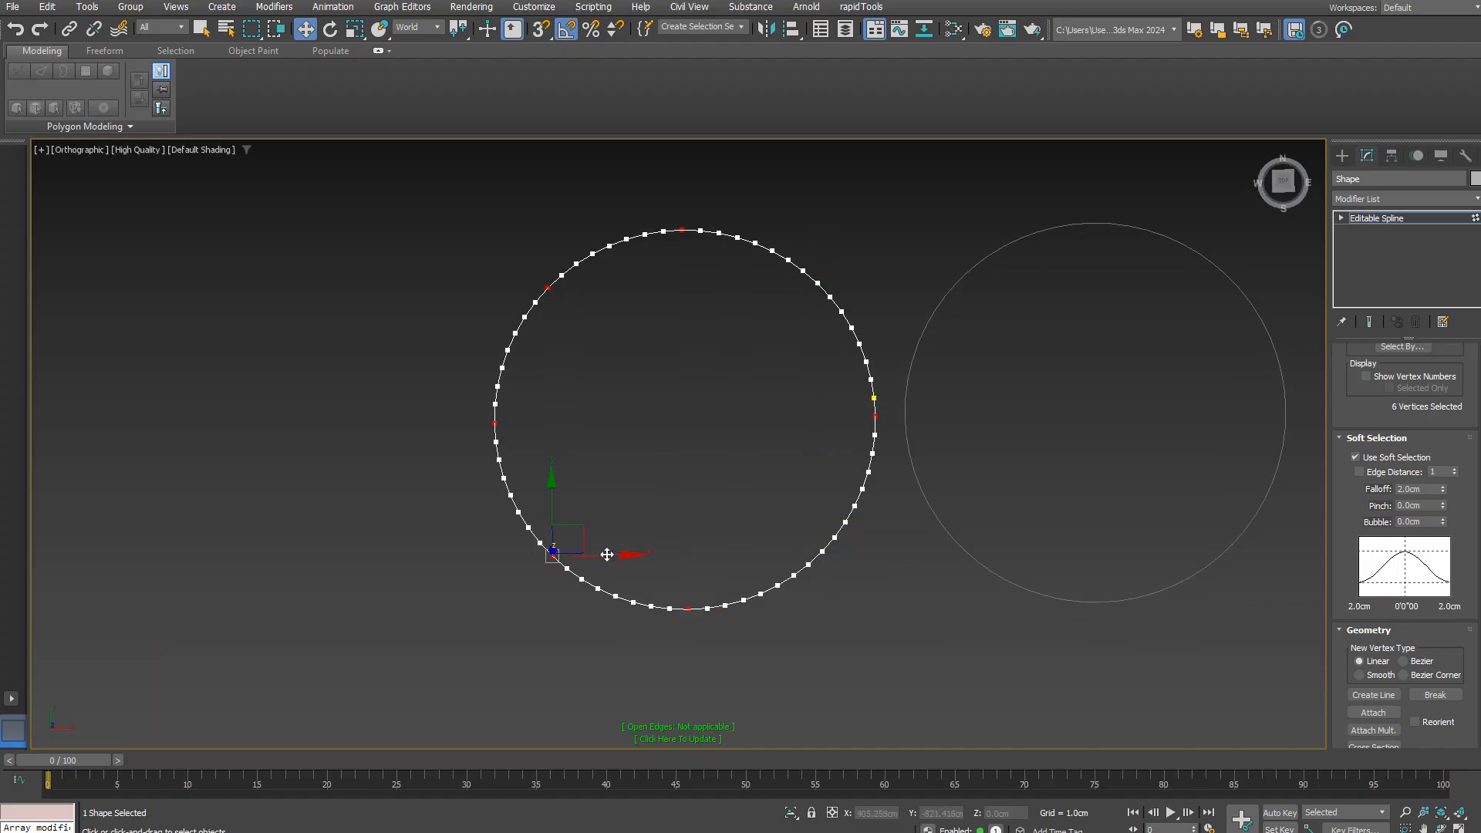
# Step: Select eight evenly spaced vertices, set falloff 119.99 cm, pinch 0.01 cm and bubble 0.1 cm, and lower them to scallop the roof
pyautogui.keyDown('ctrl'); pyautogui.moveTo(819, 270); pyautogui.dragTo(814, 268); pyautogui.keyUp('ctrl')
pyautogui.moveTo(819, 270); pyautogui.dragTo(792, 362, button='middle')
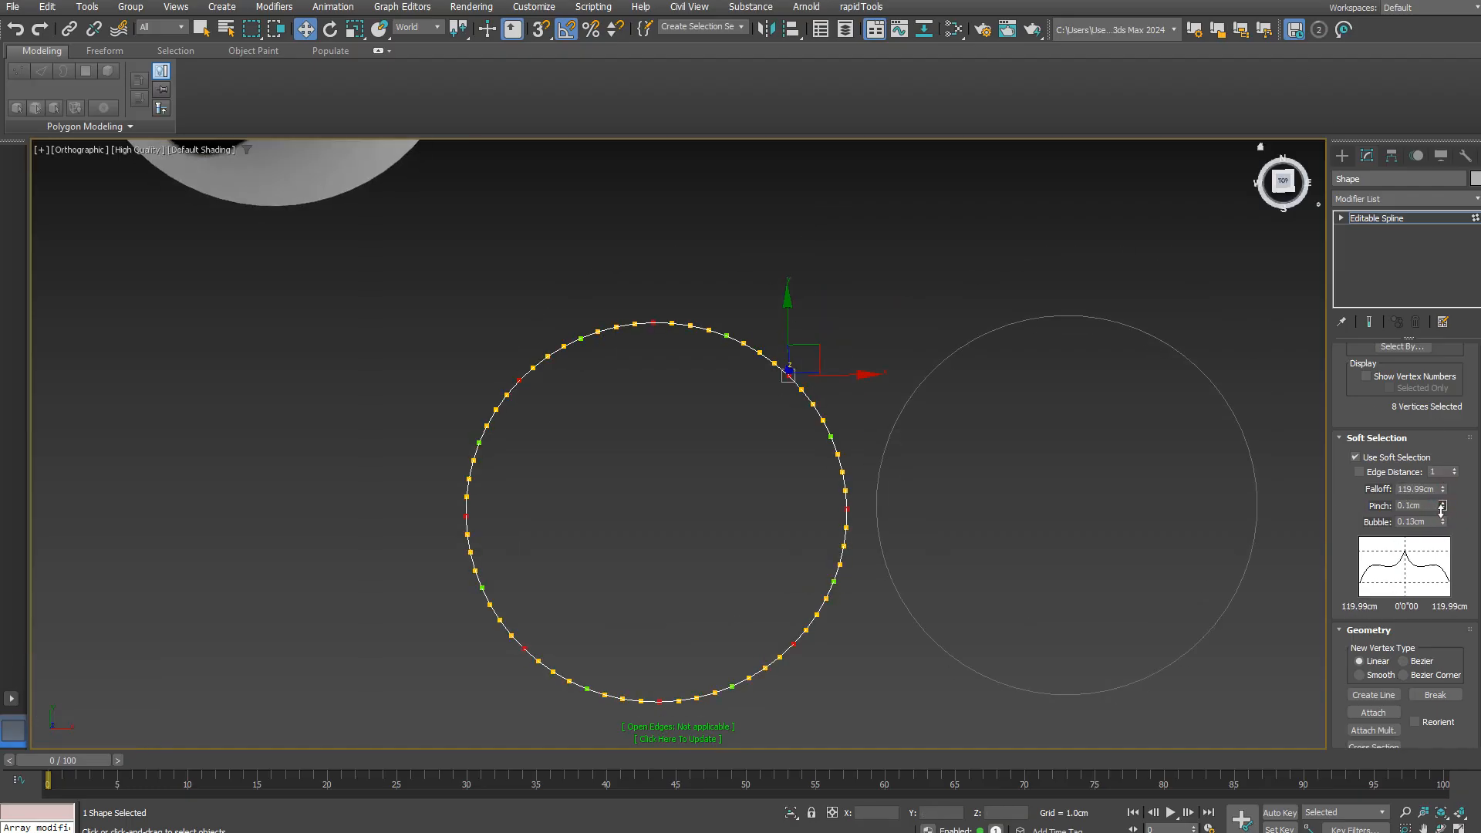
pyautogui.moveTo(809, 347)
pyautogui.keyDown('alt'); pyautogui.mouseDown(button='middle')
pyautogui.moveTo(787, 413)
pyautogui.moveTo(710, 473)
pyautogui.moveTo(793, 517)
pyautogui.mouseUp(button='middle'); pyautogui.keyUp('alt')
pyautogui.scroll(-3, 793, 516)
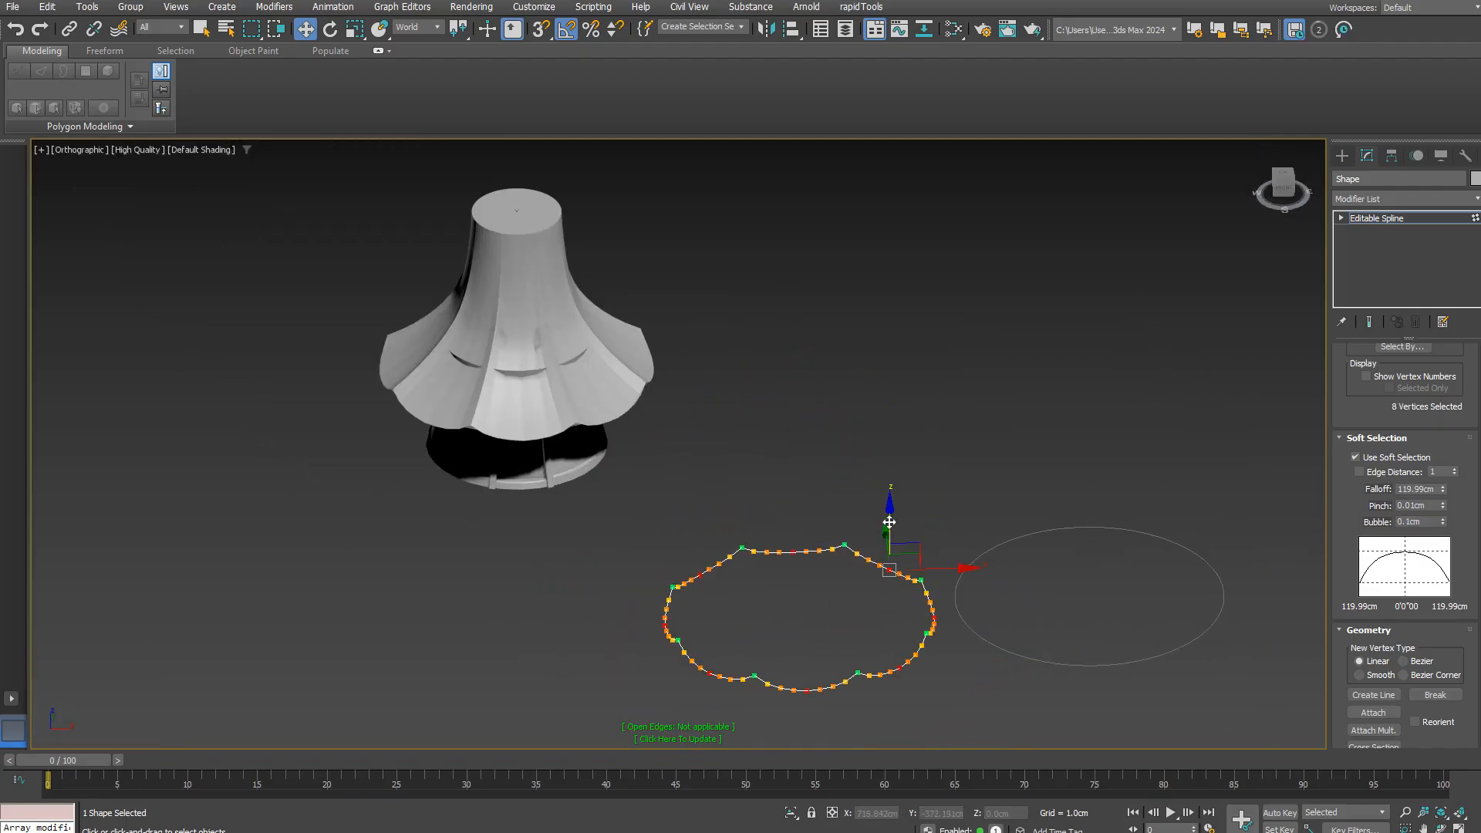
pyautogui.moveTo(835, 380)
pyautogui.mouseDown(button='middle')
pyautogui.moveTo(820, 440)
pyautogui.moveTo(822, 374)
pyautogui.mouseUp(button='middle')
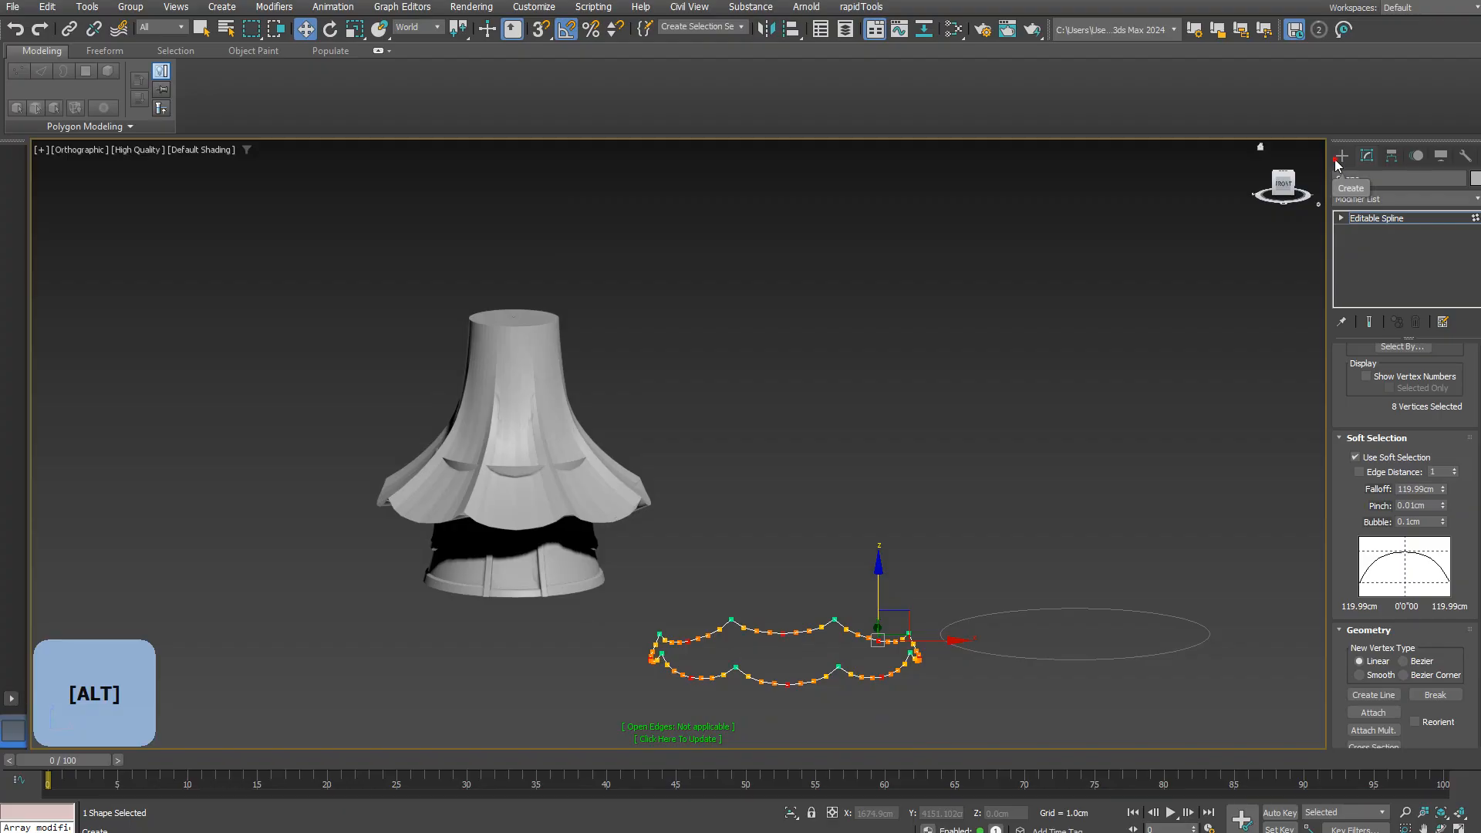
# Step: Remove the end caps from the lofted roof and check its mesh with edged faces
pyautogui.click(1342, 157)
pyautogui.click(515, 324)
pyautogui.moveTo(665, 400); pyautogui.dragTo(673, 308, button='middle')
pyautogui.keyDown('alt'); pyautogui.moveTo(673, 308); pyautogui.dragTo(711, 311, button='middle'); pyautogui.keyUp('alt')
pyautogui.click(1367, 156)
pyautogui.scroll(4, 1392, 638)
pyautogui.press('F4')
pyautogui.moveTo(833, 370); pyautogui.dragTo(874, 434, button='middle')
pyautogui.keyDown('alt'); pyautogui.moveTo(874, 433); pyautogui.dragTo(899, 410, button='middle'); pyautogui.keyUp('alt')
pyautogui.click(1387, 571)
pyautogui.click(900, 411)
pyautogui.press('F4')
pyautogui.scroll(5, 676, 414)
pyautogui.scroll(-10, 741, 409)
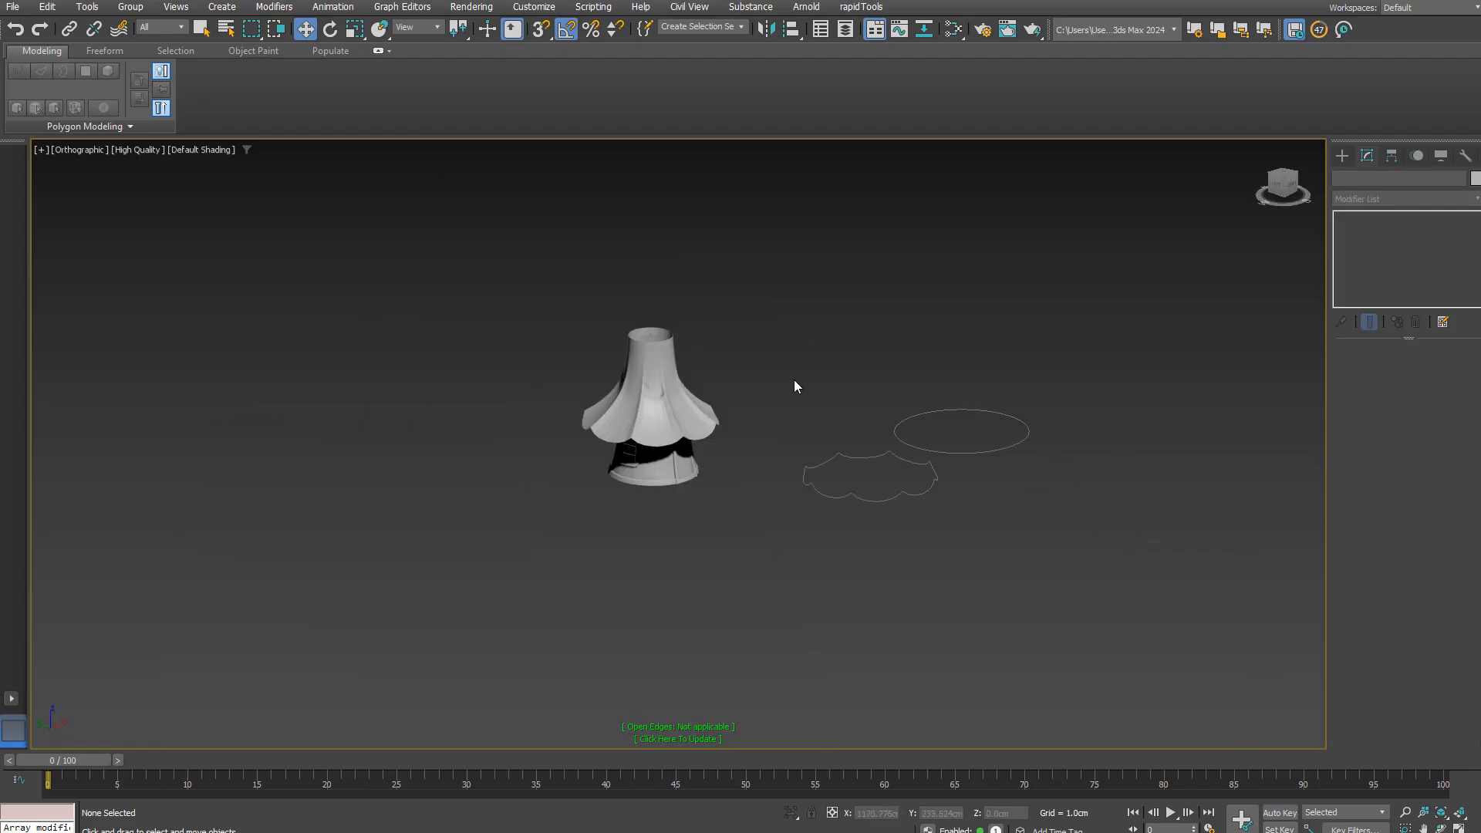
# Step: Select several vertices on the scalloped shape and raise them with soft selection to make the roof's hem irregular
pyautogui.scroll(3, 762, 451)
pyautogui.click(678, 432)
pyautogui.keyDown('alt'); pyautogui.moveTo(678, 432); pyautogui.dragTo(789, 506, button='middle'); pyautogui.keyUp('alt')
pyautogui.click(982, 540)
pyautogui.press('1')
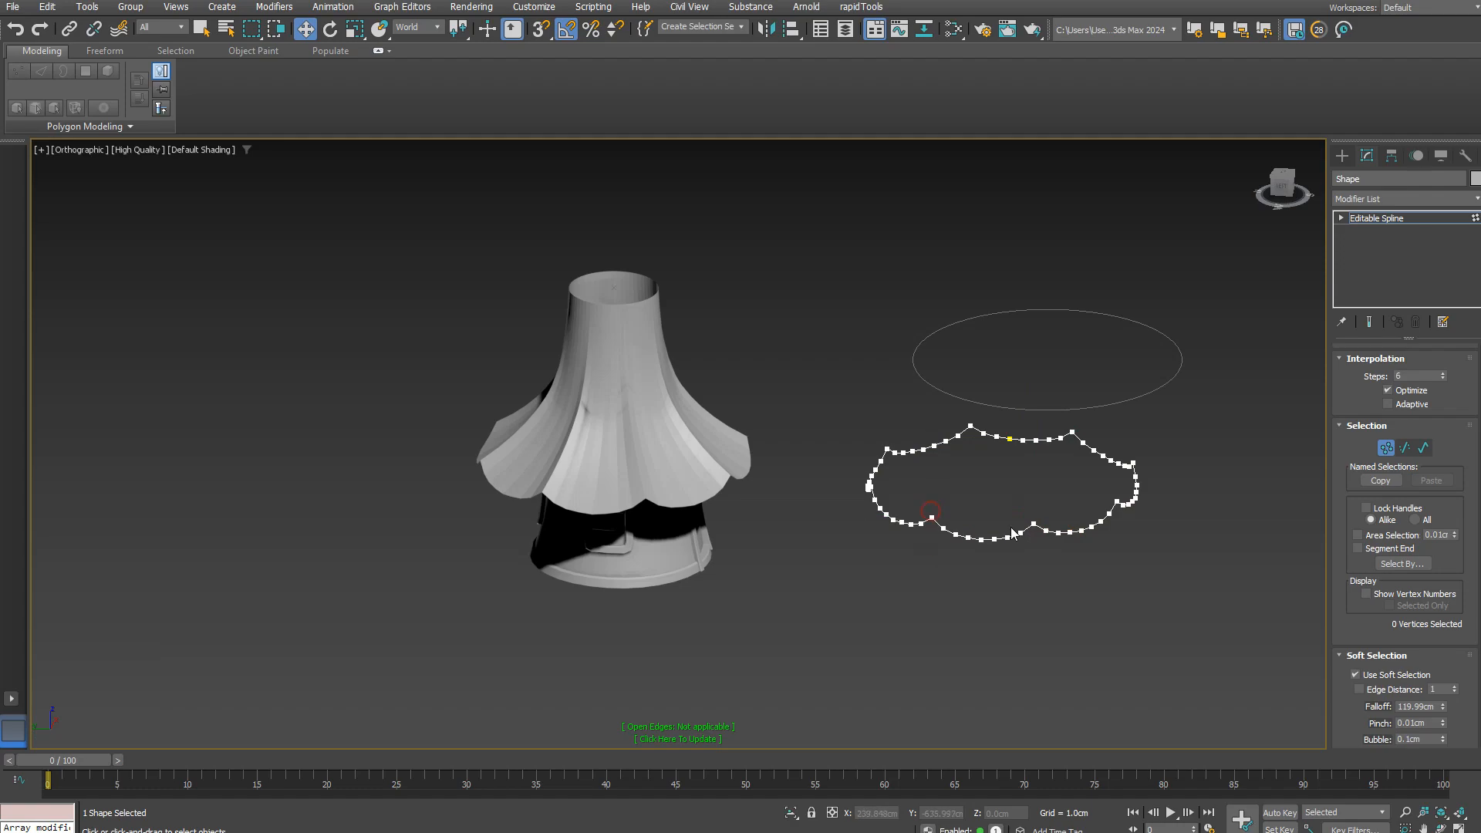
pyautogui.keyDown('alt'); pyautogui.moveTo(1016, 518); pyautogui.dragTo(1056, 486, button='middle'); pyautogui.keyUp('alt')
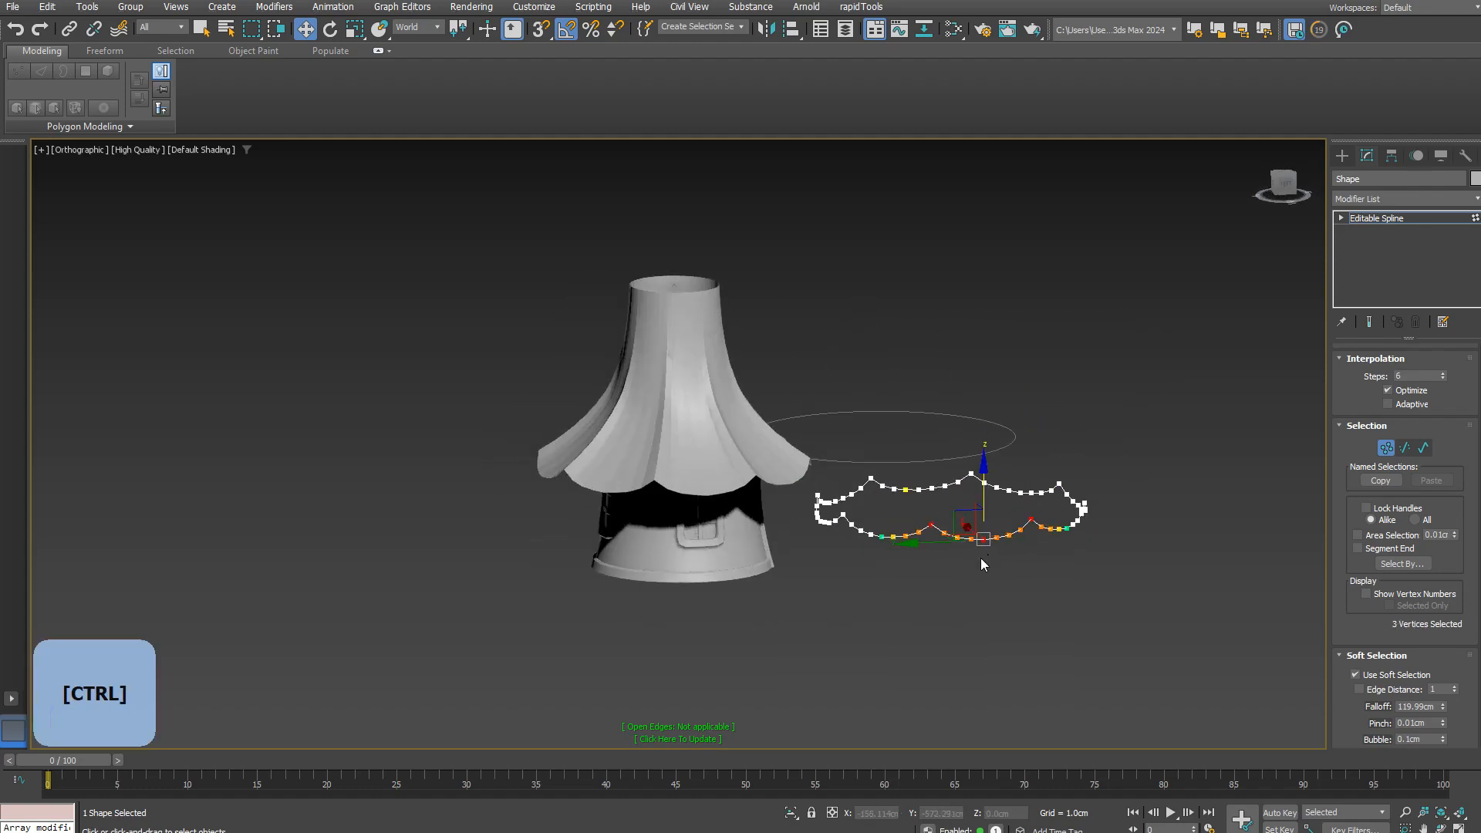
pyautogui.keyDown('alt'); pyautogui.moveTo(980, 558); pyautogui.dragTo(922, 593, button='middle'); pyautogui.keyUp('alt')
pyautogui.click(1124, 512)
pyautogui.keyDown('alt'); pyautogui.moveTo(1124, 515); pyautogui.dragTo(1069, 519, button='middle'); pyautogui.keyUp('alt')
pyautogui.moveTo(1124, 512); pyautogui.dragTo(982, 538, button='middle')
pyautogui.scroll(3, 1042, 524)
pyautogui.keyDown('ctrl'); pyautogui.click(1091, 519); pyautogui.keyUp('ctrl')
pyautogui.scroll(-3, 827, 510)
pyautogui.keyDown('alt'); pyautogui.moveTo(829, 515); pyautogui.dragTo(1099, 634, button='middle'); pyautogui.keyUp('alt')
pyautogui.keyDown('alt'); pyautogui.moveTo(1025, 566); pyautogui.dragTo(1073, 505, button='middle'); pyautogui.keyUp('alt')
pyautogui.keyDown('ctrl'); pyautogui.click(1055, 589); pyautogui.keyUp('ctrl')
pyautogui.scroll(3, 1054, 589)
pyautogui.click(969, 536)
pyautogui.moveTo(968, 500); pyautogui.dragTo(969, 486)
pyautogui.keyDown('alt'); pyautogui.moveTo(968, 487); pyautogui.dragTo(945, 501, button='middle'); pyautogui.keyUp('alt')
pyautogui.scroll(2, 1018, 523)
# Step: Apply an FFD 4x4x4 modifier to the scalloped shape and activate its control points
pyautogui.click(1022, 514)
pyautogui.scroll(-3, 1022, 474)
pyautogui.press('1')
pyautogui.click(1403, 198)
pyautogui.press('f')
pyautogui.click(1390, 253)
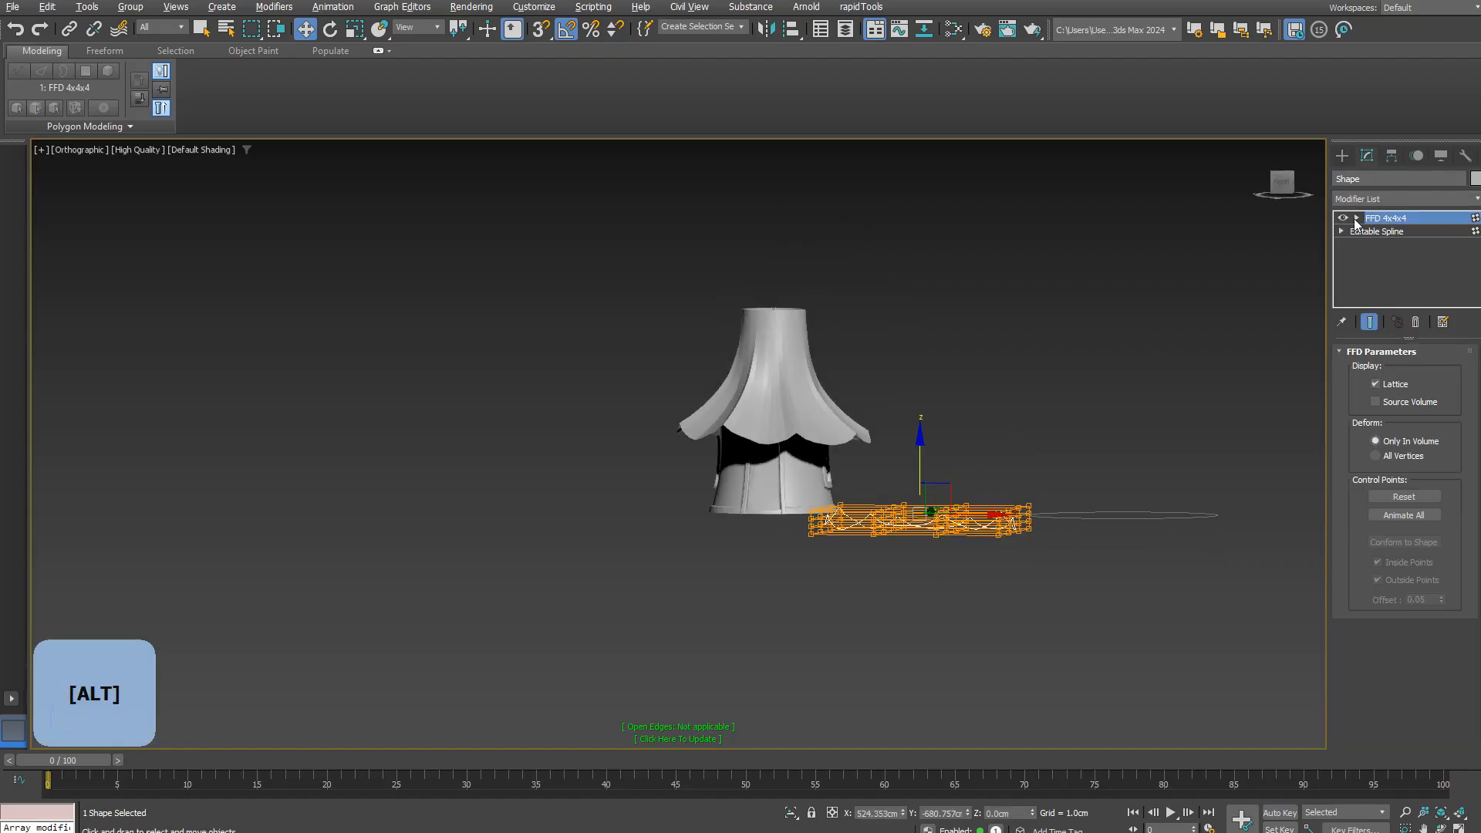
pyautogui.click(1356, 219)
pyautogui.click(1397, 232)
# Step: Raise two groups of lattice control points to bend the scalloped shape and the roof's lower edge
pyautogui.keyDown('alt'); pyautogui.moveTo(995, 470); pyautogui.dragTo(926, 536, button='middle'); pyautogui.keyUp('alt')
pyautogui.moveTo(867, 463); pyautogui.dragTo(972, 575)
pyautogui.moveTo(917, 468); pyautogui.dragTo(916, 453)
pyautogui.keyDown('alt'); pyautogui.moveTo(916, 462); pyautogui.dragTo(817, 455, button='middle'); pyautogui.keyUp('alt')
pyautogui.moveTo(866, 440); pyautogui.dragTo(955, 620)
pyautogui.moveTo(916, 482); pyautogui.dragTo(915, 471)
pyautogui.moveTo(916, 470)
pyautogui.keyDown('alt'); pyautogui.mouseDown(button='middle')
pyautogui.moveTo(899, 487)
pyautogui.moveTo(995, 450)
pyautogui.moveTo(941, 486)
pyautogui.mouseUp(button='middle'); pyautogui.keyUp('alt')
pyautogui.scroll(3, 775, 500)
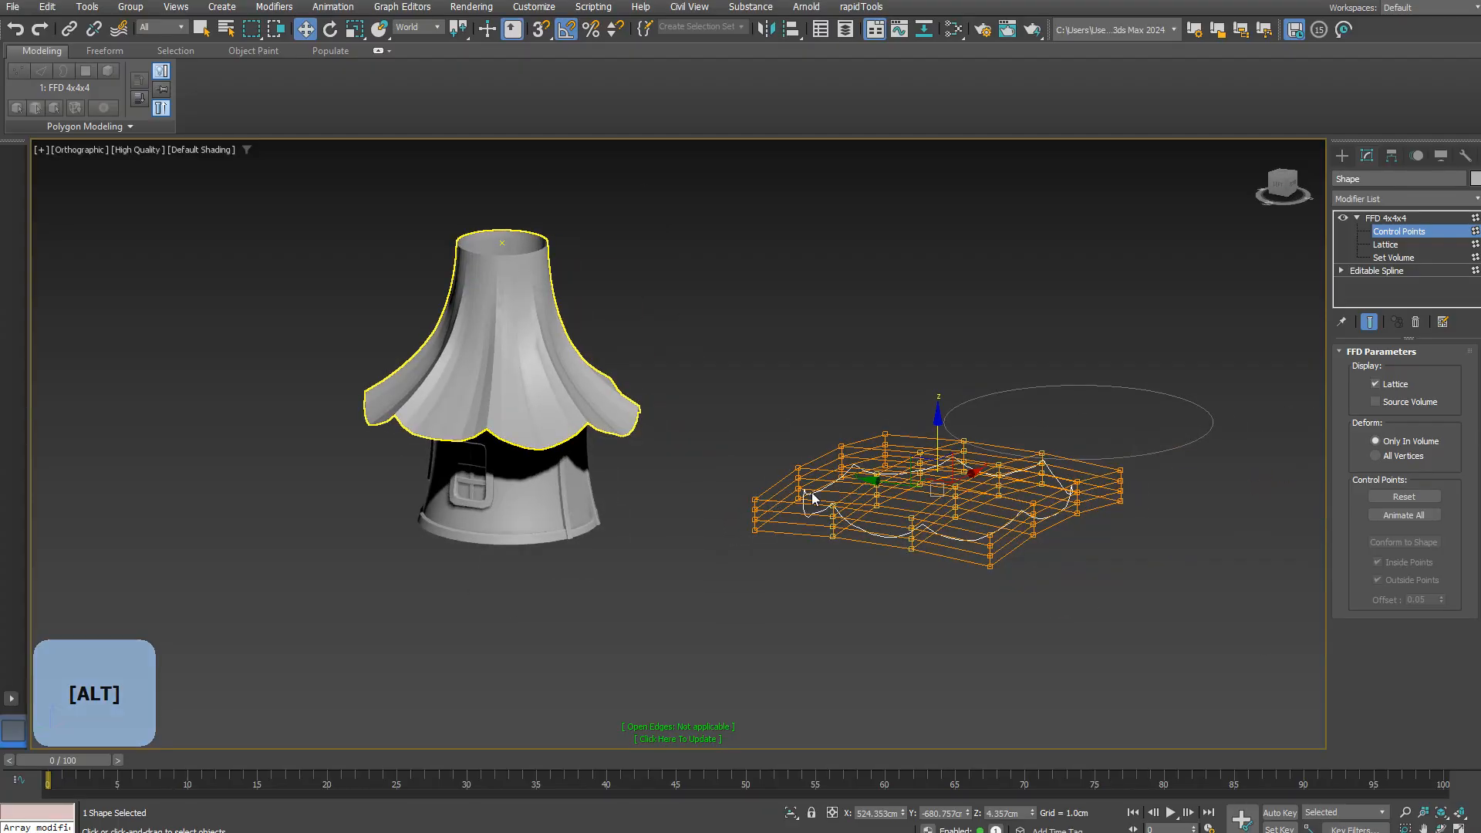
pyautogui.rightClick(496, 388)
pyautogui.moveTo(531, 582)
pyautogui.click(655, 605)
pyautogui.scroll(3, 510, 374)
pyautogui.hotkey('ctrl', 'z')
# Step: Convert the lofted roof to an Editable Poly and remove the crowded edge loops around its middle
pyautogui.click(515, 424)
pyautogui.rightClick(514, 426)
pyautogui.click(674, 643)
pyautogui.press('F4')
pyautogui.scroll(5, 532, 319)
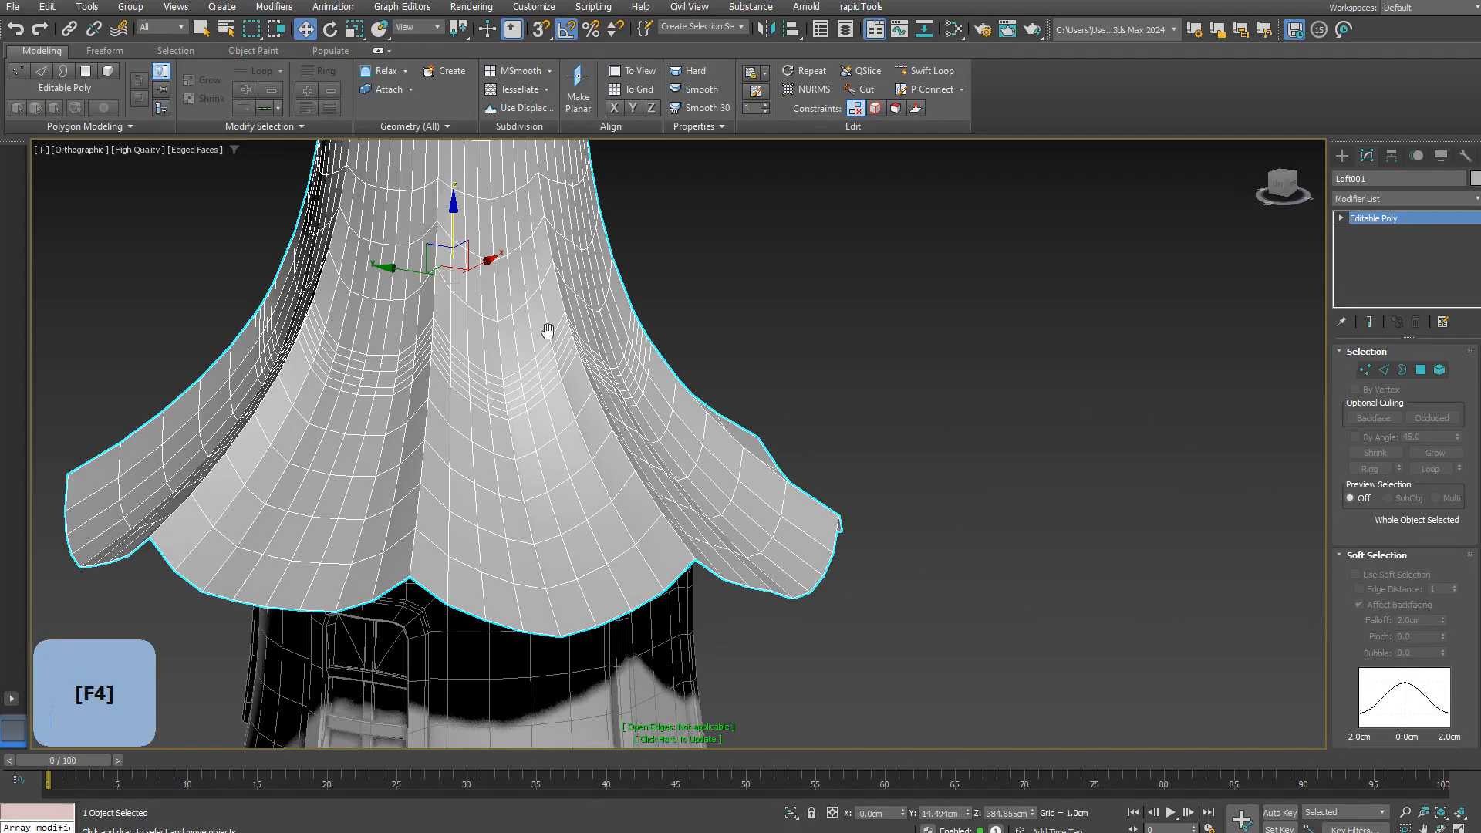
pyautogui.press('2')
pyautogui.doubleClick(562, 461)
pyautogui.scroll(-5, 558, 409)
pyautogui.press('F4')
# Step: Select all of the roof's polygons and auto smooth them at 45 degrees
pyautogui.hotkey('ctrl', 'a')
pyautogui.scroll(-10, 1410, 651)
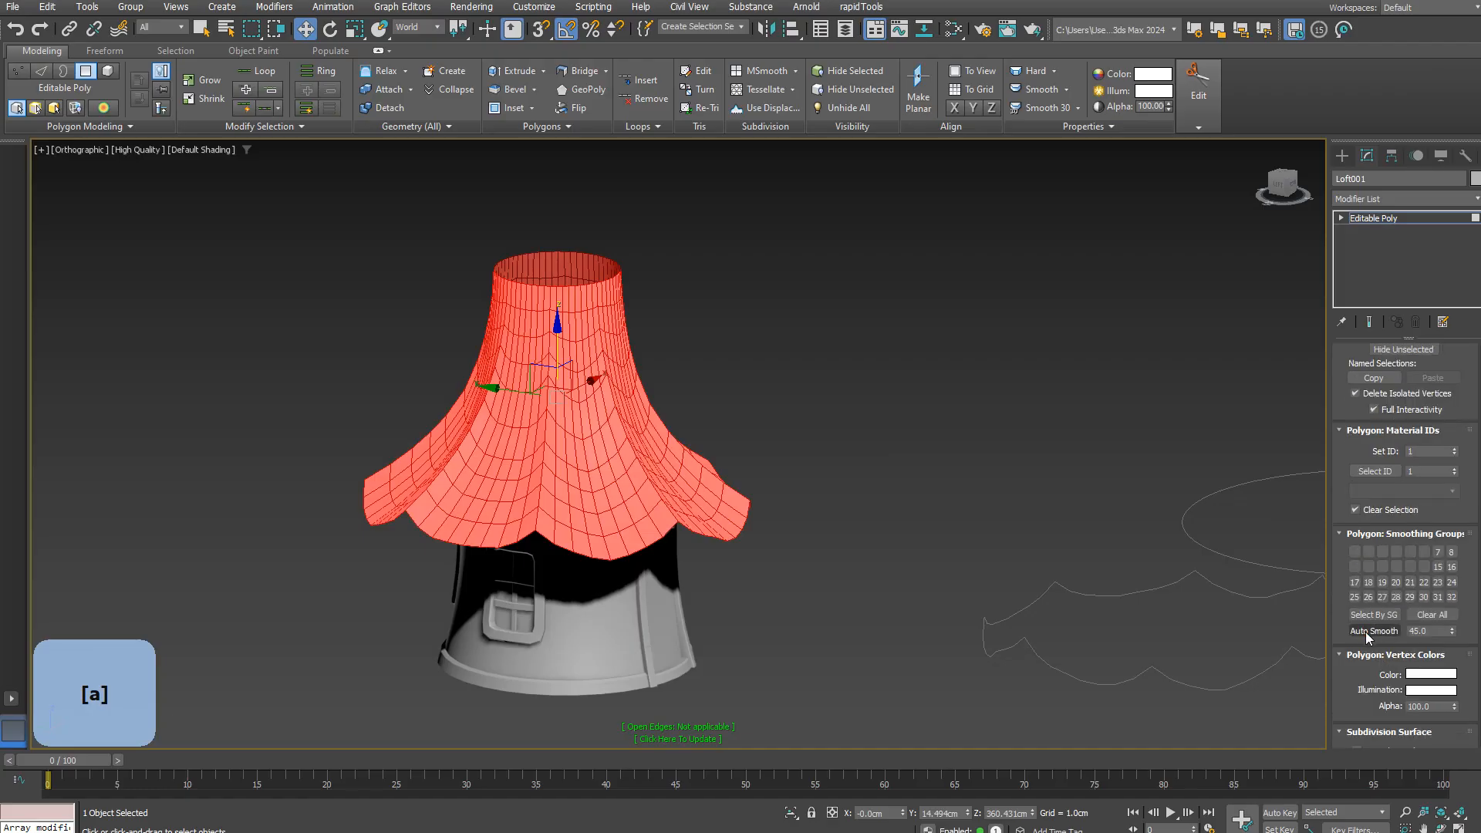
pyautogui.click(1366, 632)
pyautogui.click(920, 425)
# Step: Adjust the roof's horizontal placement so it sits centred over the tower
pyautogui.scroll(-5, 920, 426)
pyautogui.keyDown('alt'); pyautogui.moveTo(920, 426); pyautogui.dragTo(1012, 432, button='middle'); pyautogui.keyUp('alt')
pyautogui.click(1342, 156)
pyautogui.scroll(4, 844, 455)
pyautogui.press('r')
pyautogui.click(738, 554)
pyautogui.click(300, 548)
pyautogui.keyDown('alt'); pyautogui.moveTo(569, 549); pyautogui.dragTo(640, 386, button='middle'); pyautogui.keyUp('alt')
pyautogui.scroll(4, 771, 366)
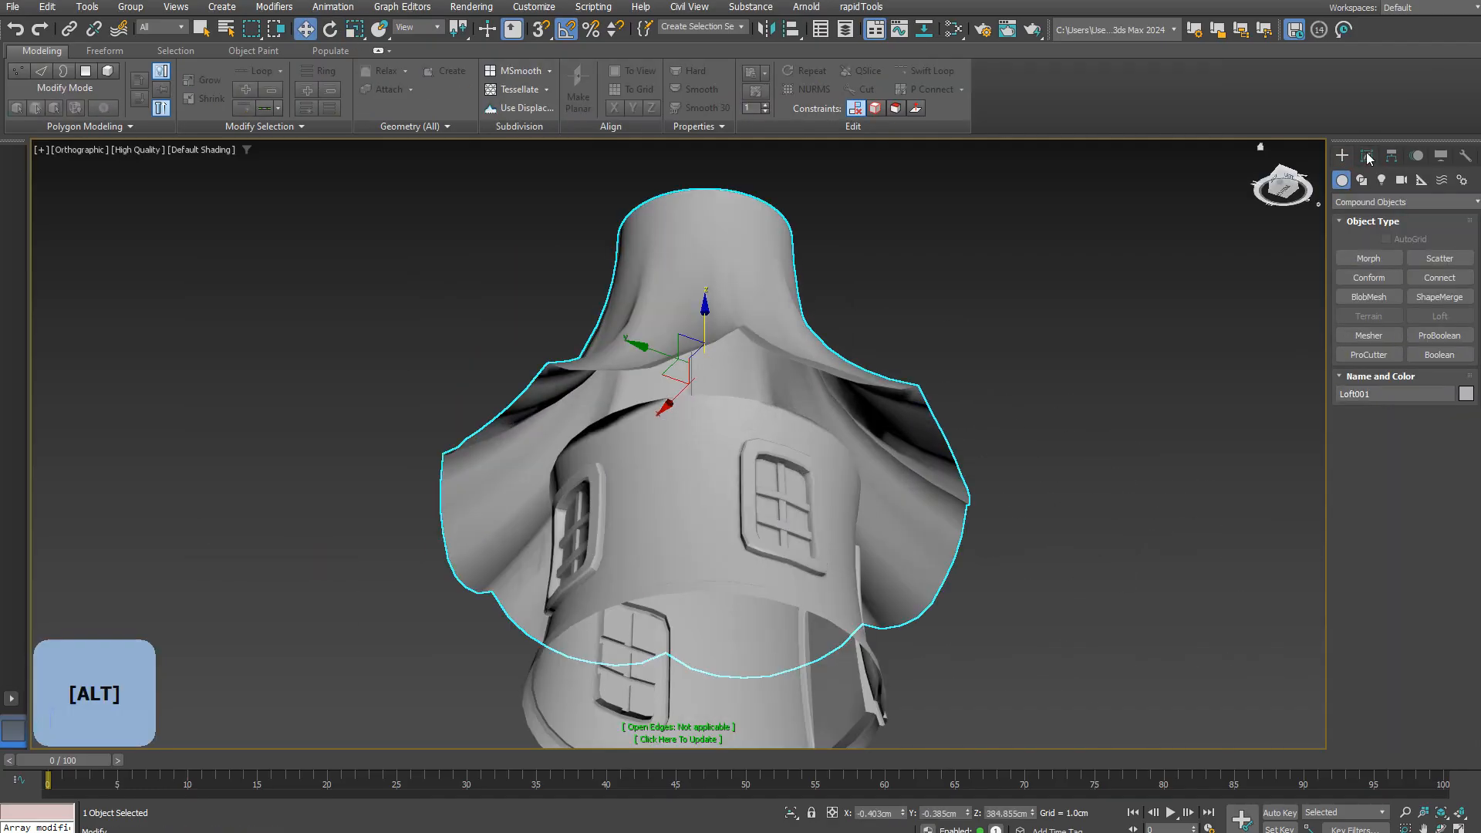
# Step: Add a Shell modifier to the roof with inner and outer amounts of 6 cm
pyautogui.click(1366, 157)
pyautogui.click(1378, 199)
pyautogui.write('sh')
pyautogui.click(1381, 230)
pyautogui.doubleClick(1414, 392)
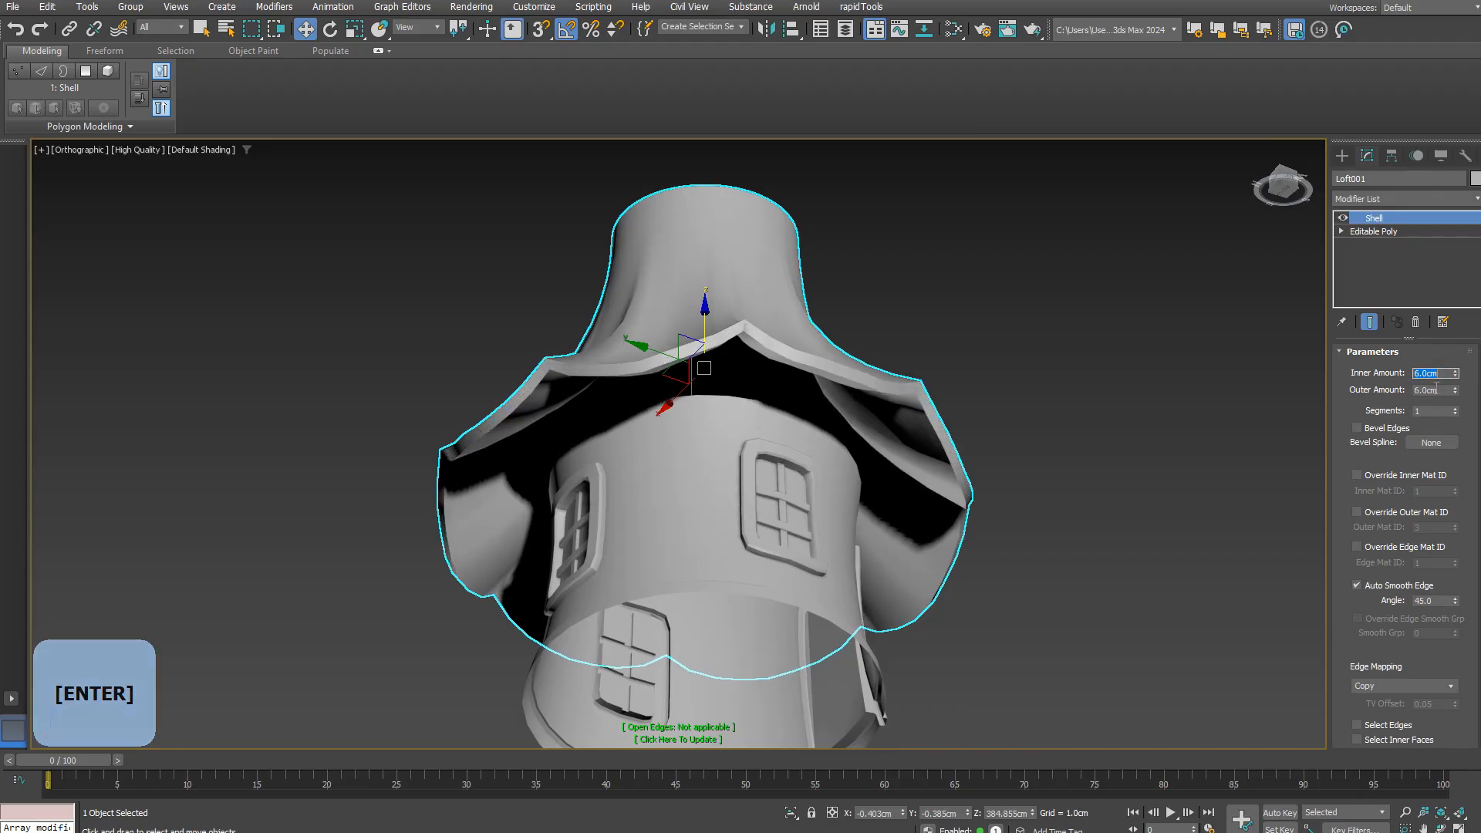
pyautogui.press('F4')
# Step: Add an Edit Poly modifier, split the shell's inner surface along an edge loop and select the hidden upper element for removal
pyautogui.scroll(4, 886, 496)
pyautogui.scroll(-2, 863, 466)
pyautogui.press('2')
pyautogui.keyDown('alt'); pyautogui.moveTo(886, 496); pyautogui.dragTo(848, 401, button='middle'); pyautogui.keyUp('alt')
pyautogui.click(883, 487)
pyautogui.scroll(-4, 848, 401)
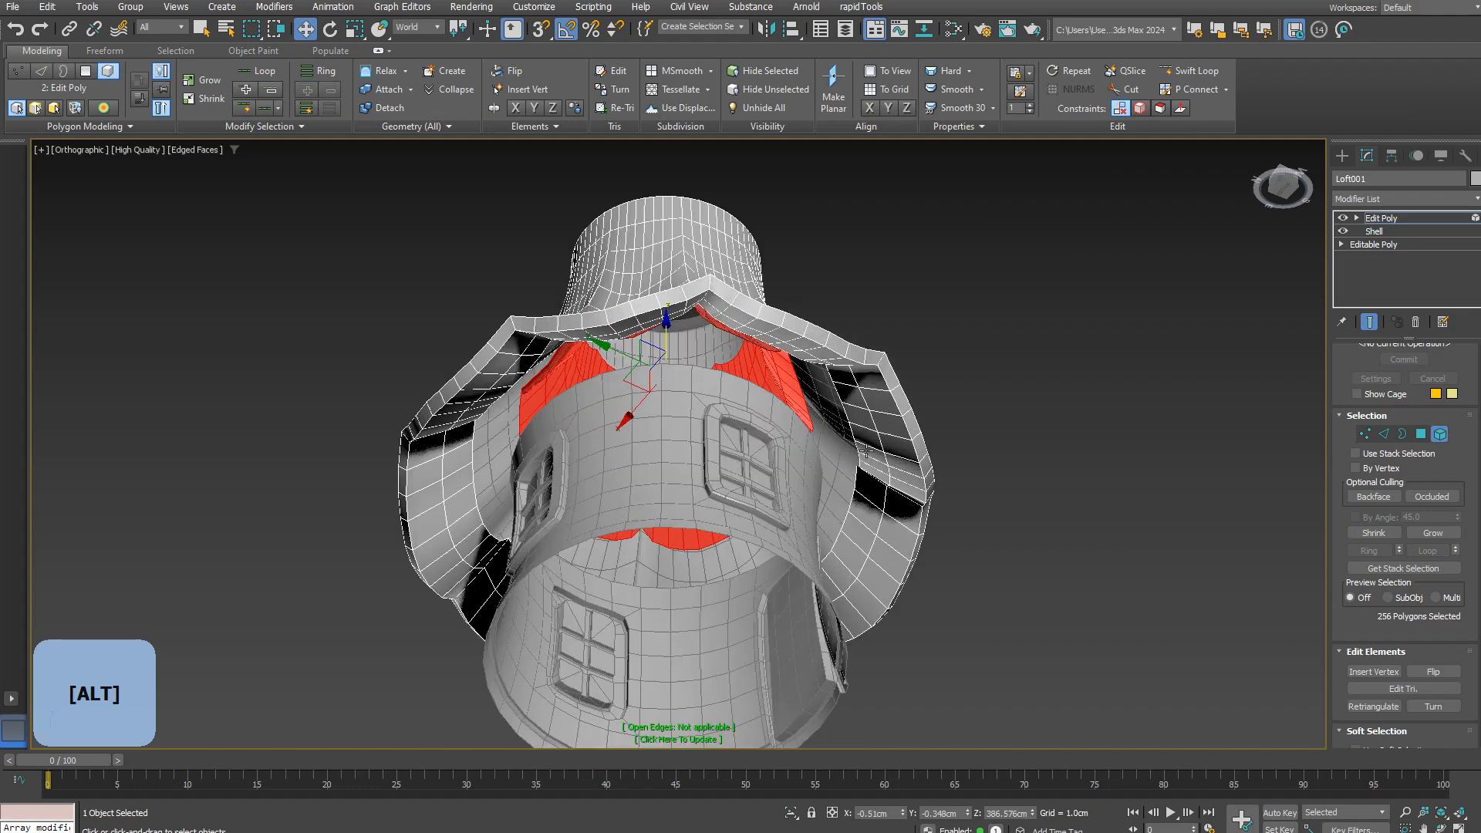
# Step: Lower the roof about 10.7 cm onto the tower and scale the open border on its underside towards the wall
pyautogui.press('w')
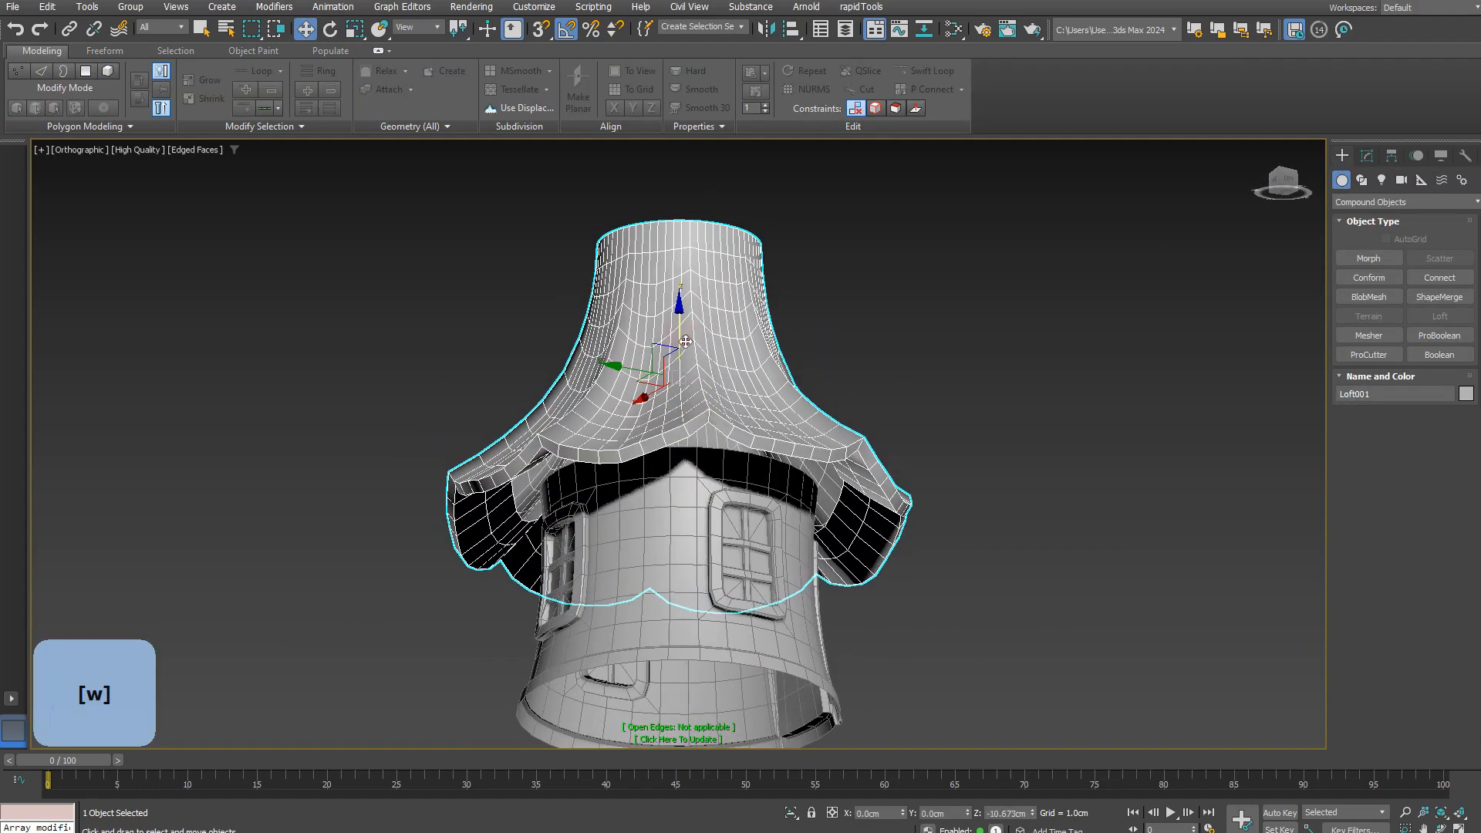
pyautogui.press('3')
pyautogui.hotkey('ctrl', 'z')
pyautogui.moveTo(926, 472)
pyautogui.keyDown('alt'); pyautogui.mouseDown(button='middle')
pyautogui.moveTo(915, 506)
pyautogui.moveTo(904, 477)
pyautogui.mouseUp(button='middle'); pyautogui.keyUp('alt')
pyautogui.press('r')
pyautogui.moveTo(683, 484); pyautogui.dragTo(689, 502)
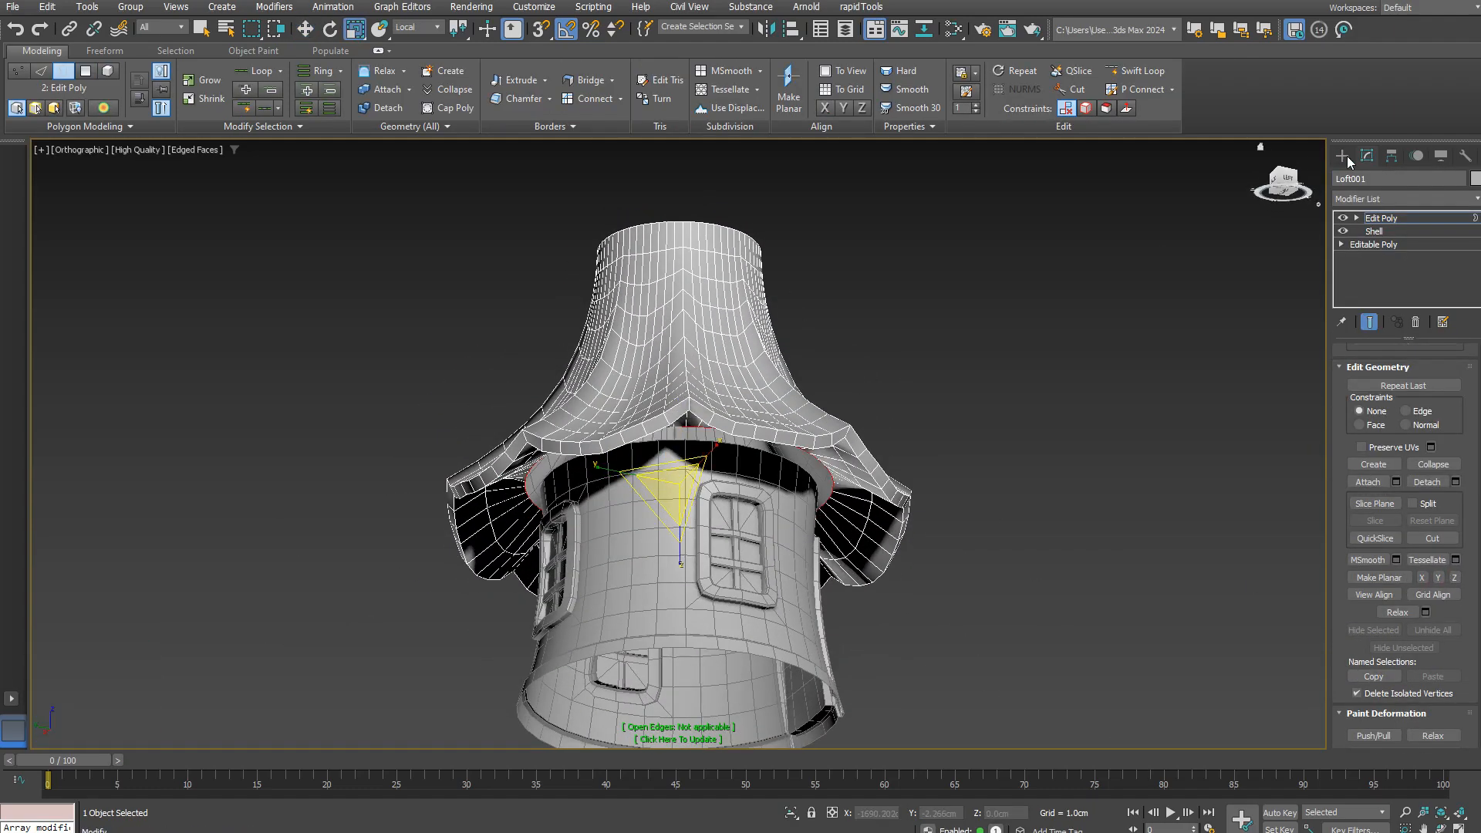
# Step: Remove an edge loop from the roof's underside and raise the remaining loop about 14 cm
pyautogui.press('2')
pyautogui.press('BackSpace')
pyautogui.keyDown('alt'); pyautogui.moveTo(599, 519); pyautogui.dragTo(723, 519, button='middle'); pyautogui.keyUp('alt')
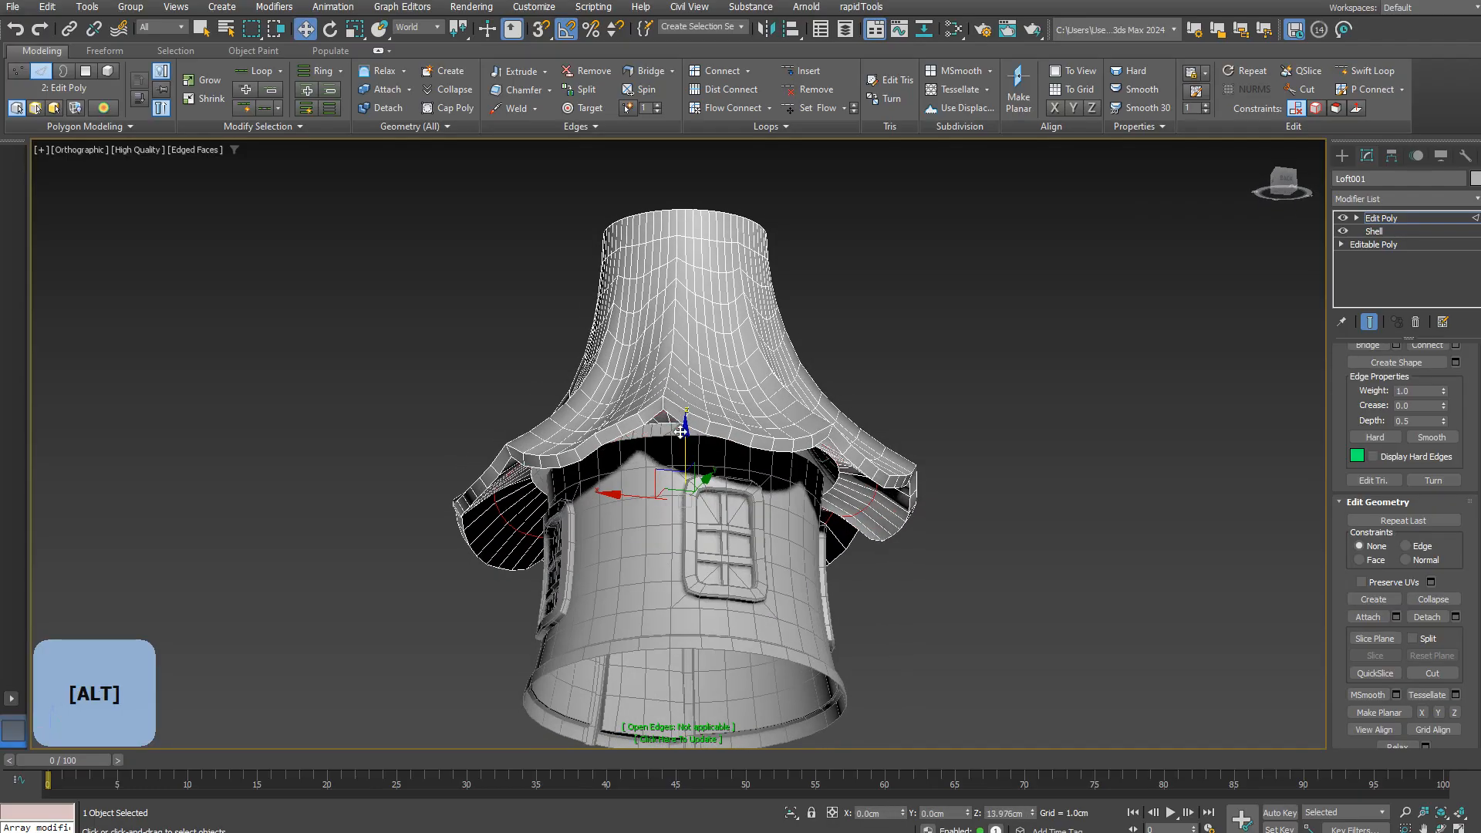
pyautogui.keyDown('alt'); pyautogui.moveTo(575, 494); pyautogui.dragTo(590, 420, button='middle'); pyautogui.keyUp('alt')
# Step: Scale and rotate the open border and its neighbouring edge loop on the roof's underside to fit around the tower wall
pyautogui.scroll(5, 578, 409)
pyautogui.press('3')
pyautogui.press('2')
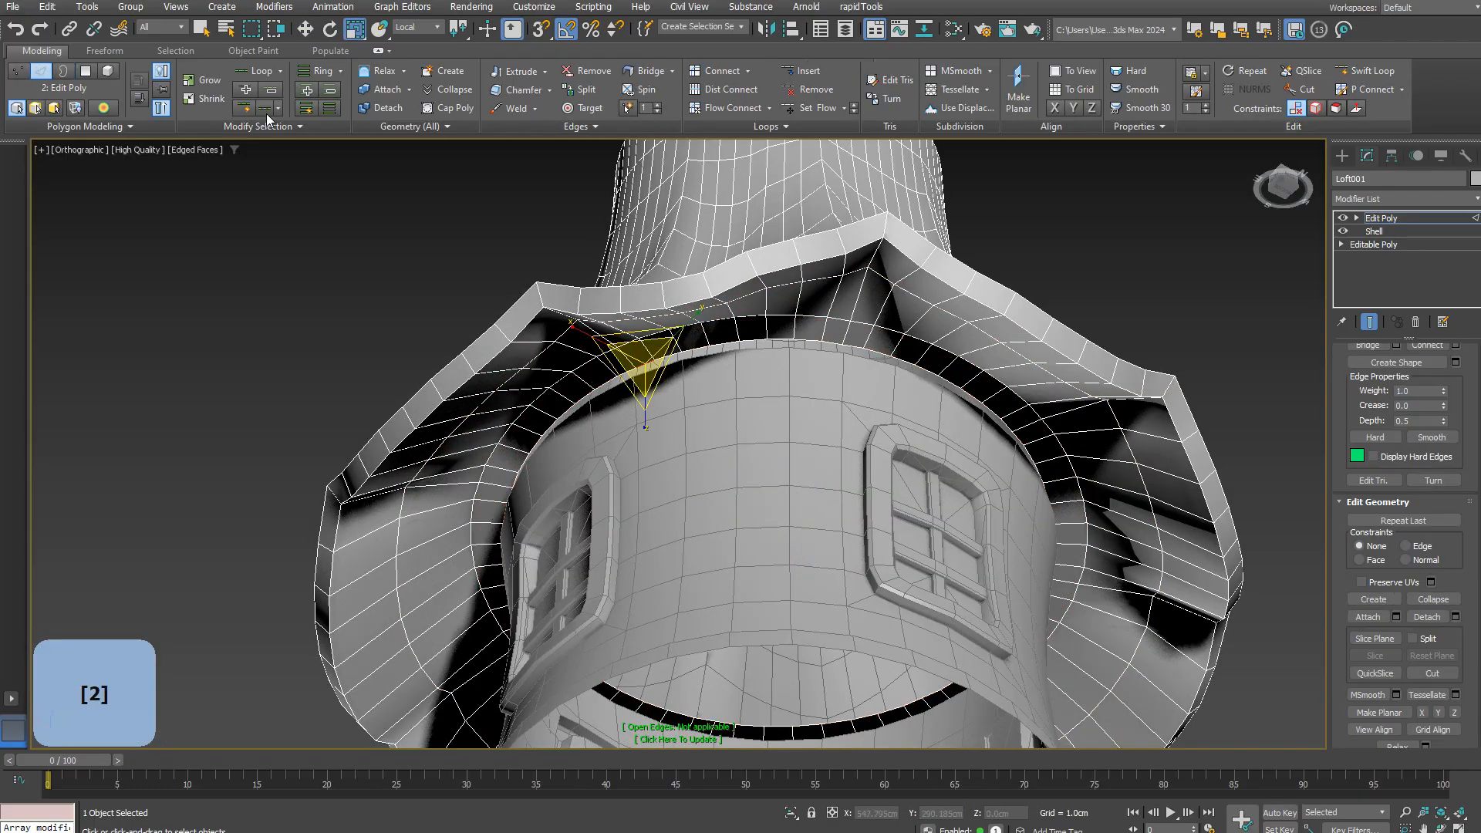
pyautogui.keyDown('alt'); pyautogui.moveTo(641, 381); pyautogui.dragTo(761, 542, button='middle'); pyautogui.keyUp('alt')
pyautogui.press('3')
pyautogui.press('e')
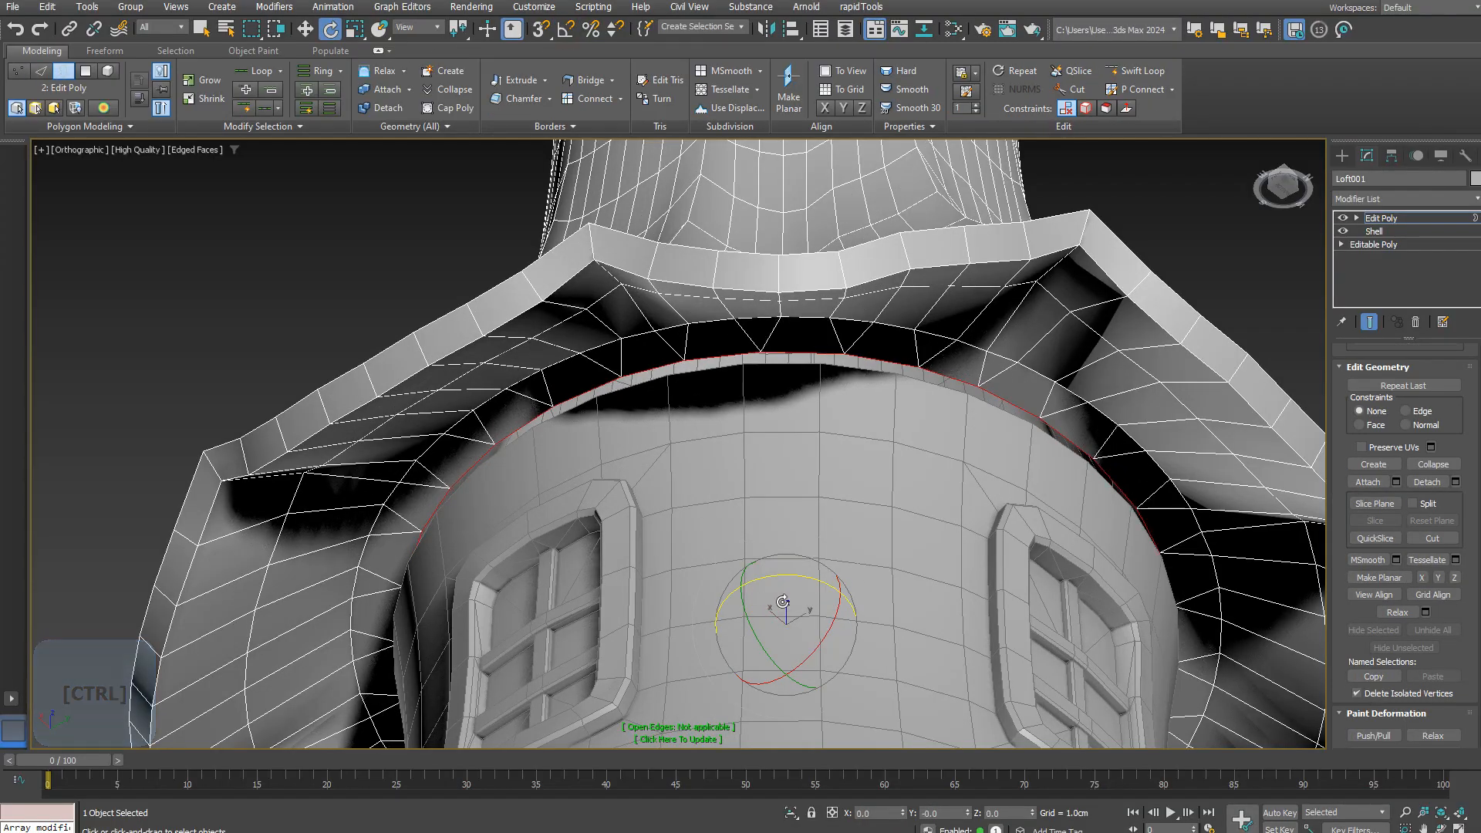
pyautogui.keyDown('alt'); pyautogui.moveTo(785, 575); pyautogui.dragTo(752, 610, button='middle'); pyautogui.keyUp('alt')
pyautogui.press('r')
pyautogui.press('2')
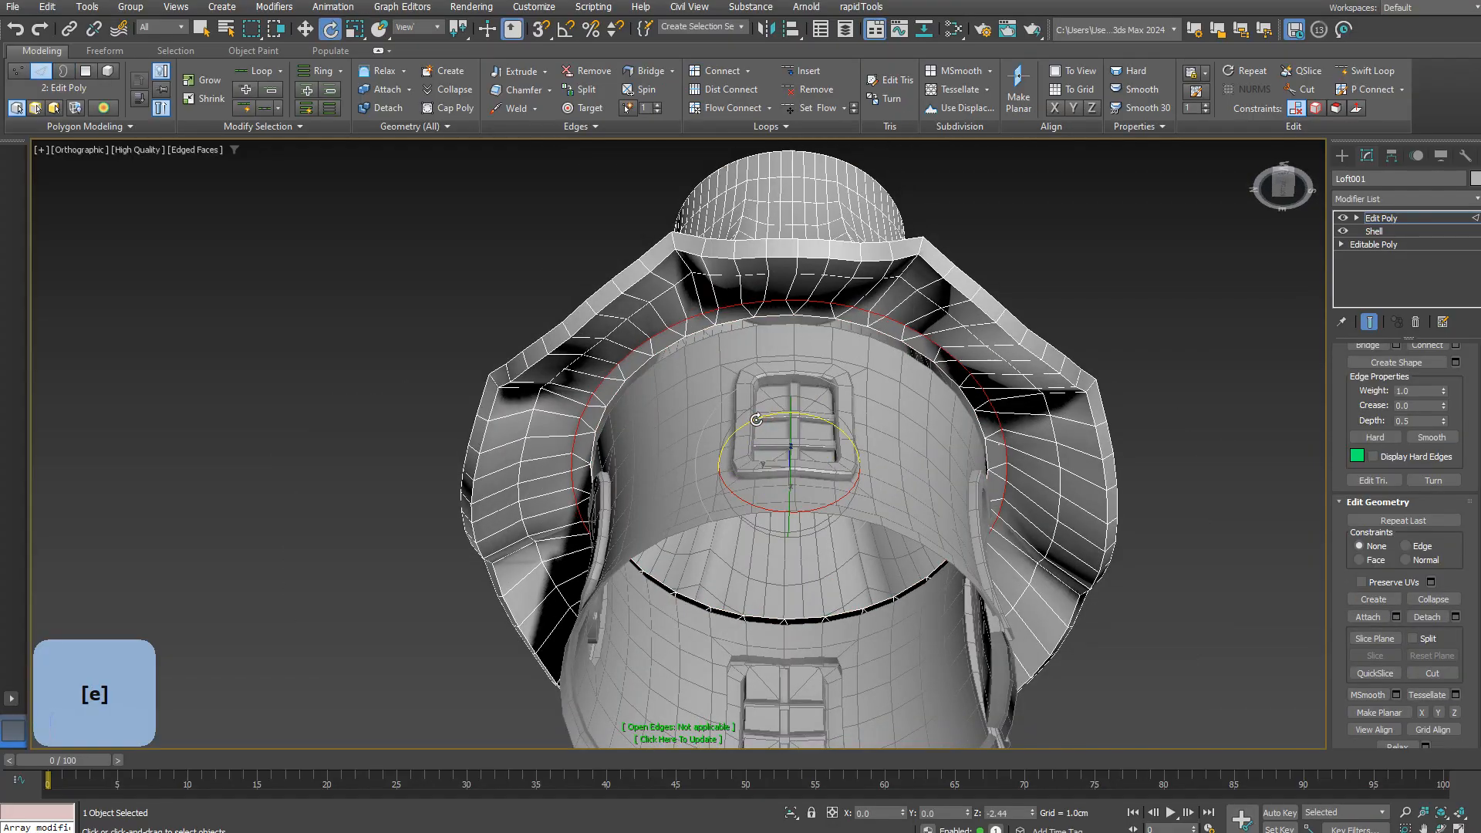
pyautogui.keyDown('alt'); pyautogui.moveTo(755, 419); pyautogui.dragTo(759, 378, button='middle'); pyautogui.keyUp('alt')
# Step: Attach the roof to the tower so both belong to one editable poly mesh
pyautogui.press('F4')
pyautogui.click(1342, 156)
pyautogui.click(864, 478)
pyautogui.click(1367, 156)
pyautogui.scroll(5, 819, 323)
pyautogui.press('3')
pyautogui.click(817, 324)
pyautogui.scroll(-4, 822, 310)
pyautogui.press('F4')
pyautogui.keyDown('alt'); pyautogui.moveTo(687, 312); pyautogui.dragTo(687, 362, button='middle'); pyautogui.keyUp('alt')
pyautogui.press('2')
pyautogui.press('BackSpace')
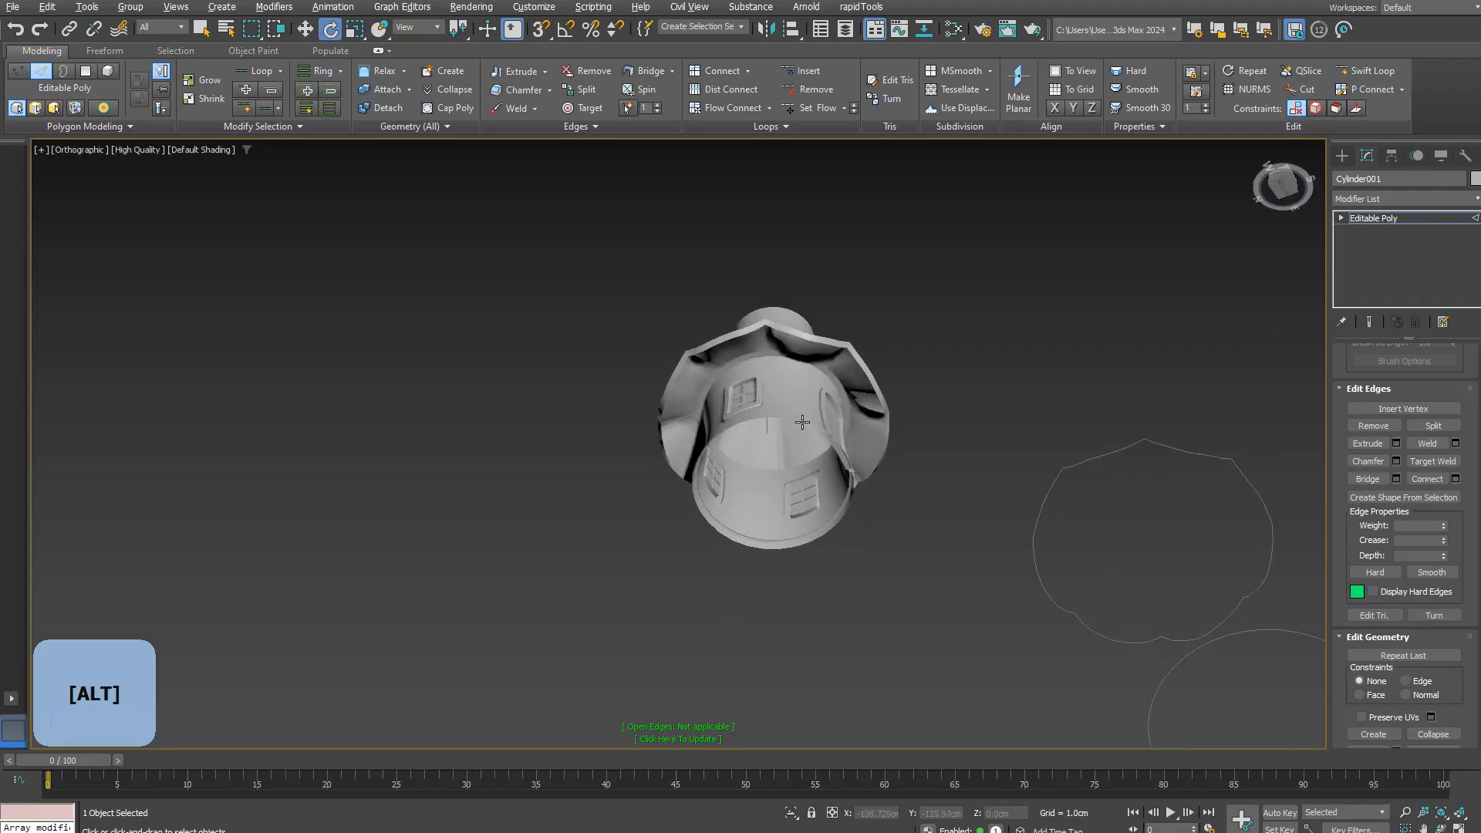
# Step: Examine the roof's vertical edge loops and the combined roof and tower mesh from several sides
pyautogui.scroll(6, 803, 473)
pyautogui.press('F4')
pyautogui.press('2')
pyautogui.press('w')
pyautogui.keyDown('shift'); pyautogui.click(728, 465); pyautogui.keyUp('shift')
pyautogui.press('F4')
pyautogui.scroll(-8, 727, 465)
pyautogui.keyDown('alt'); pyautogui.moveTo(727, 465); pyautogui.dragTo(691, 396, button='middle'); pyautogui.keyUp('alt')
pyautogui.press('F4')
pyautogui.scroll(6, 719, 455)
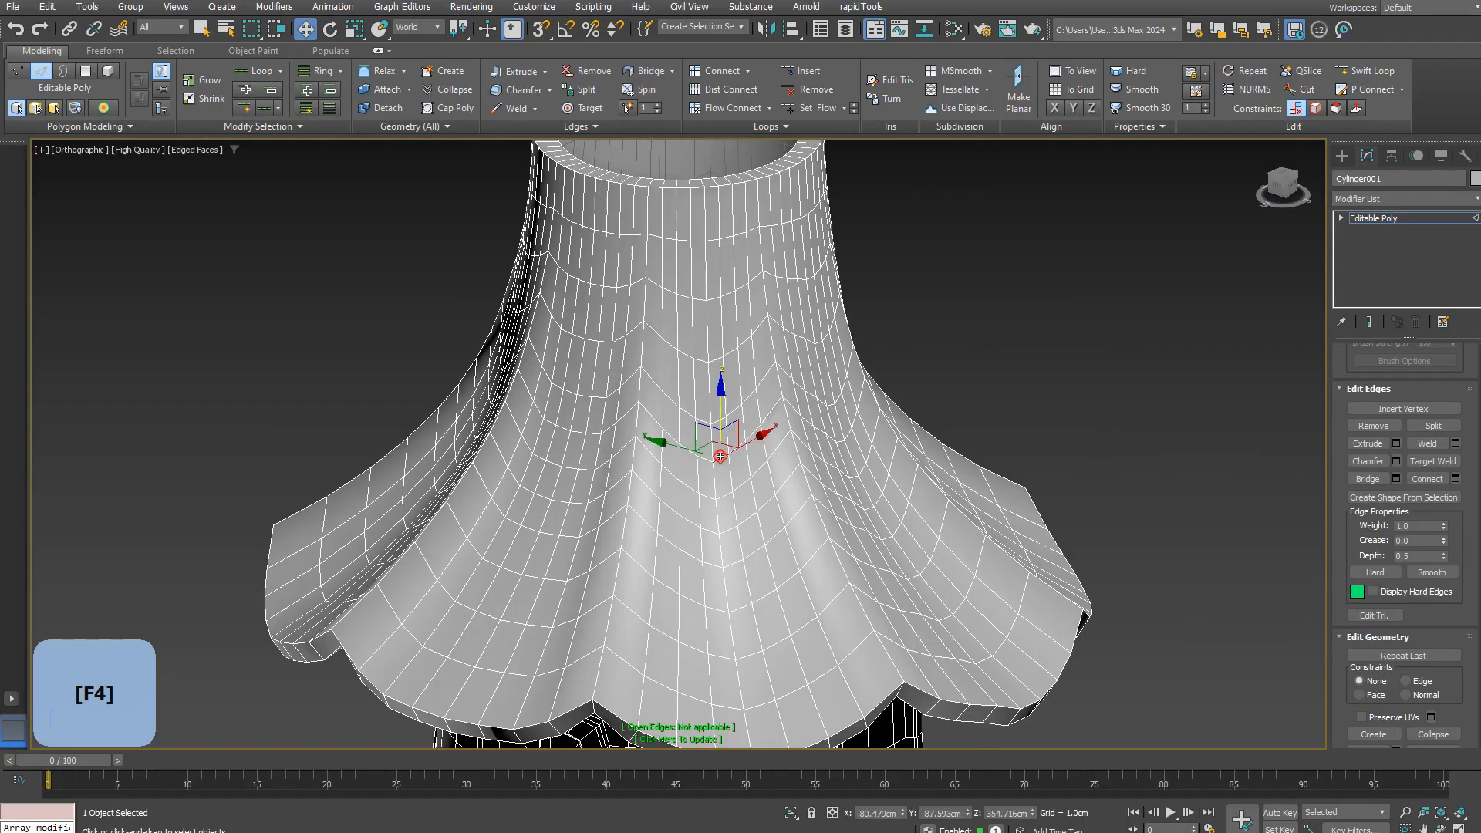
pyautogui.click(754, 435)
pyautogui.keyDown('shift'); pyautogui.click(753, 435); pyautogui.keyUp('shift')
pyautogui.scroll(-6, 846, 370)
pyautogui.click(844, 366)
pyautogui.press('F4')
pyautogui.scroll(-5, 840, 366)
pyautogui.keyDown('alt'); pyautogui.moveTo(841, 366); pyautogui.dragTo(858, 340, button='middle'); pyautogui.keyUp('alt')
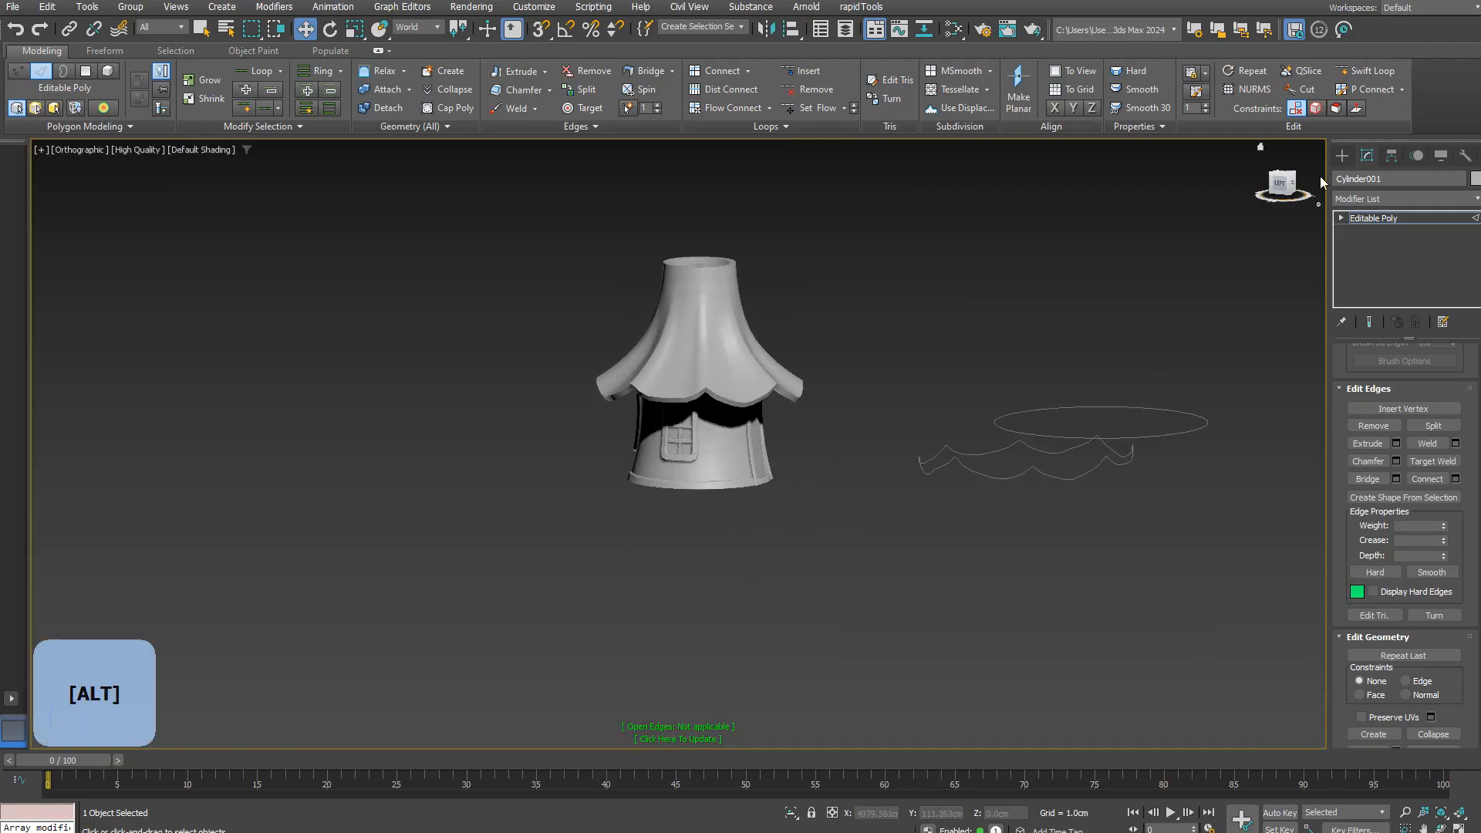
# Step: Delete the leftover loft section shapes beside the house and frame the house mesh
pyautogui.click(1343, 156)
pyautogui.moveTo(1064, 339); pyautogui.dragTo(1211, 612)
pyautogui.click(563, 432)
pyautogui.press('z')
# Step: Create a spline shape from the edge loop along the roof's scalloped lower rim
pyautogui.press('F4')
pyautogui.press('2')
pyautogui.keyDown('shift'); pyautogui.click(643, 491); pyautogui.keyUp('shift')
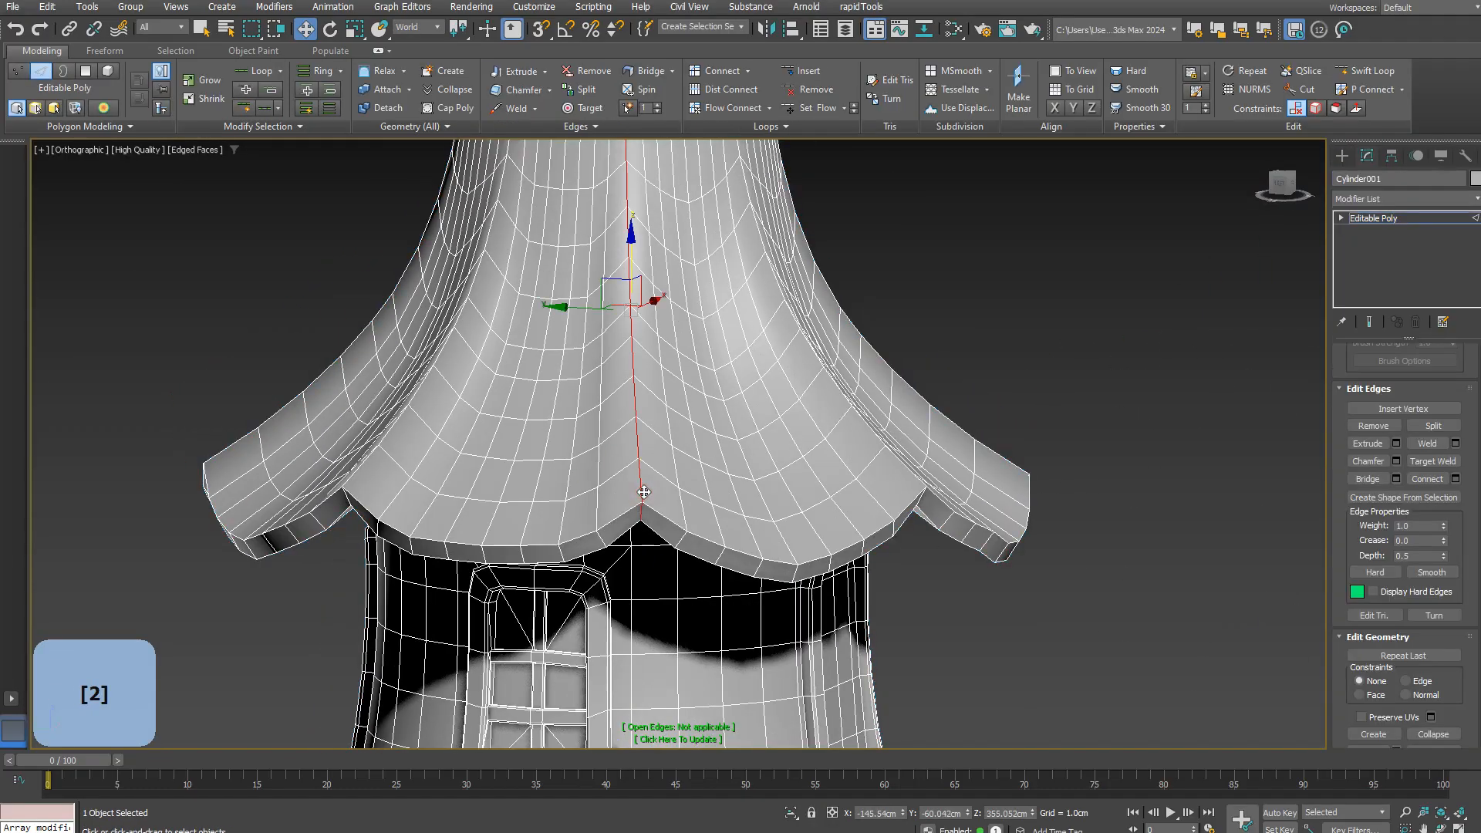
pyautogui.click(1342, 156)
pyautogui.click(949, 525)
pyautogui.click(1367, 156)
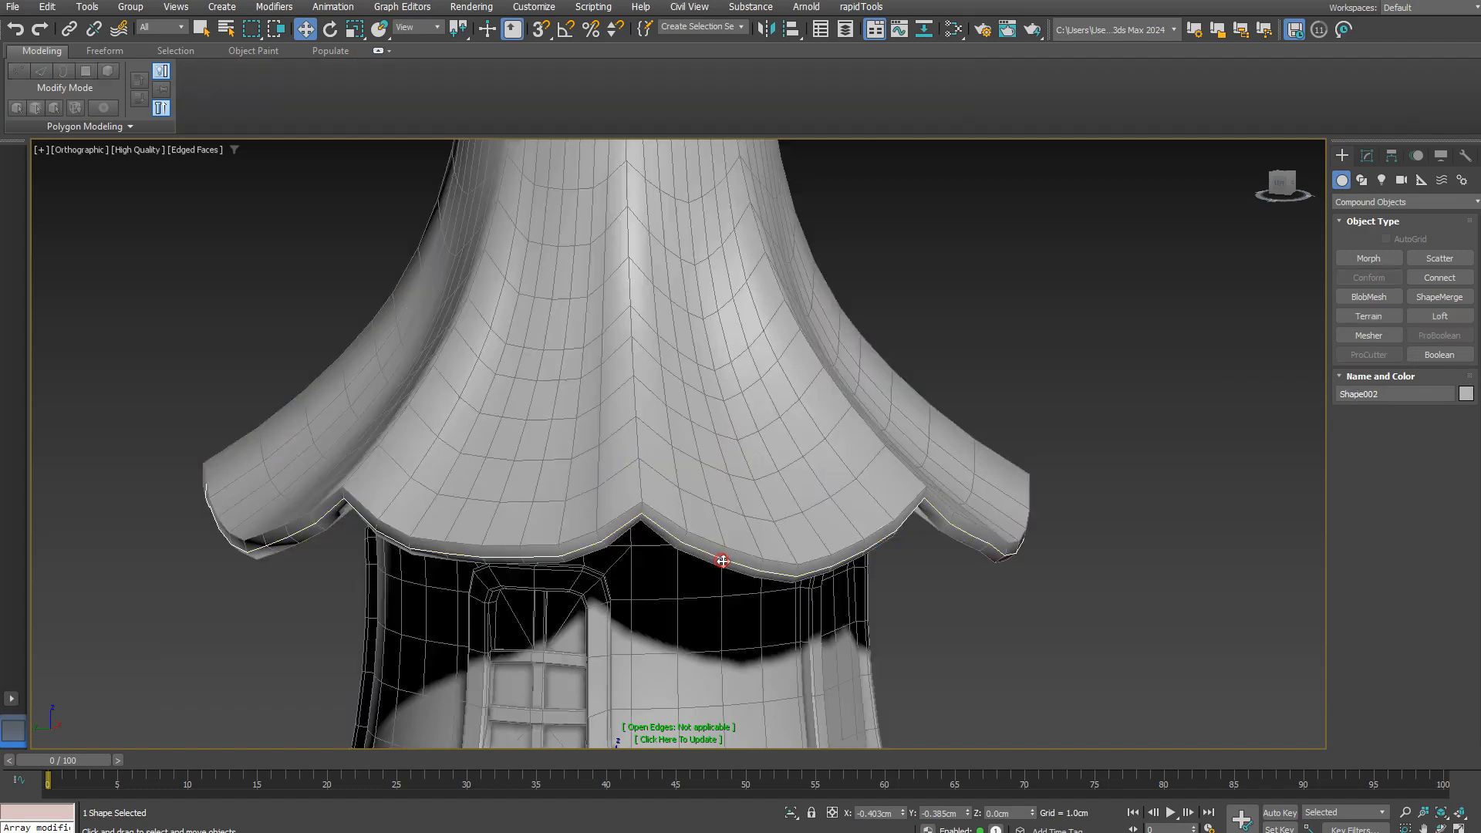
# Step: Make the rim spline visible in the renderer and viewport as a radial tube about 17.9 cm thick
pyautogui.click(1353, 379)
pyautogui.click(1352, 368)
pyautogui.scroll(7, 982, 545)
pyautogui.moveTo(1448, 464); pyautogui.dragTo(1448, 316)
pyautogui.scroll(-4, 831, 614)
pyautogui.click(831, 614)
pyautogui.press('F4')
pyautogui.scroll(-5, 741, 524)
pyautogui.click(741, 524)
pyautogui.keyDown('alt'); pyautogui.moveTo(843, 632); pyautogui.dragTo(949, 617, button='middle'); pyautogui.keyUp('alt')
pyautogui.click(796, 535)
pyautogui.scroll(5, 796, 535)
pyautogui.moveTo(1447, 466); pyautogui.dragTo(1445, 452)
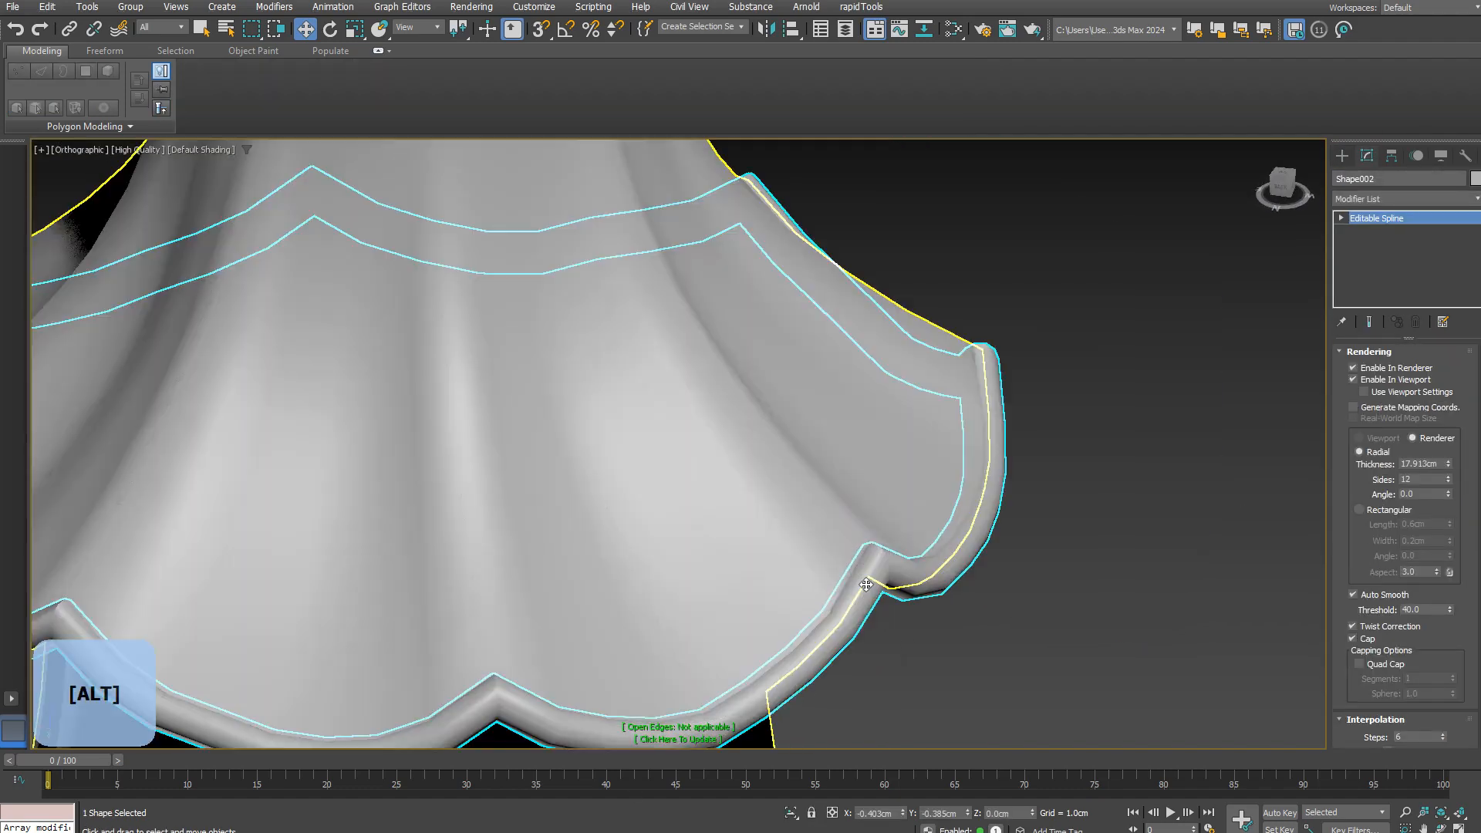
# Step: Set the rim tube's thickness to 20.6 cm, check it around the roof and delete the tube
pyautogui.scroll(-7, 1041, 525)
pyautogui.click(1042, 525)
pyautogui.keyDown('alt'); pyautogui.moveTo(1042, 526); pyautogui.dragTo(958, 536, button='middle'); pyautogui.keyUp('alt')
pyautogui.scroll(7, 800, 519)
pyautogui.click(800, 519)
pyautogui.scroll(-7, 800, 519)
pyautogui.keyDown('alt'); pyautogui.moveTo(784, 482); pyautogui.dragTo(684, 595, button='middle'); pyautogui.keyUp('alt')
pyautogui.scroll(5, 663, 501)
pyautogui.press('F4')
pyautogui.press('2')
pyautogui.click(646, 457)
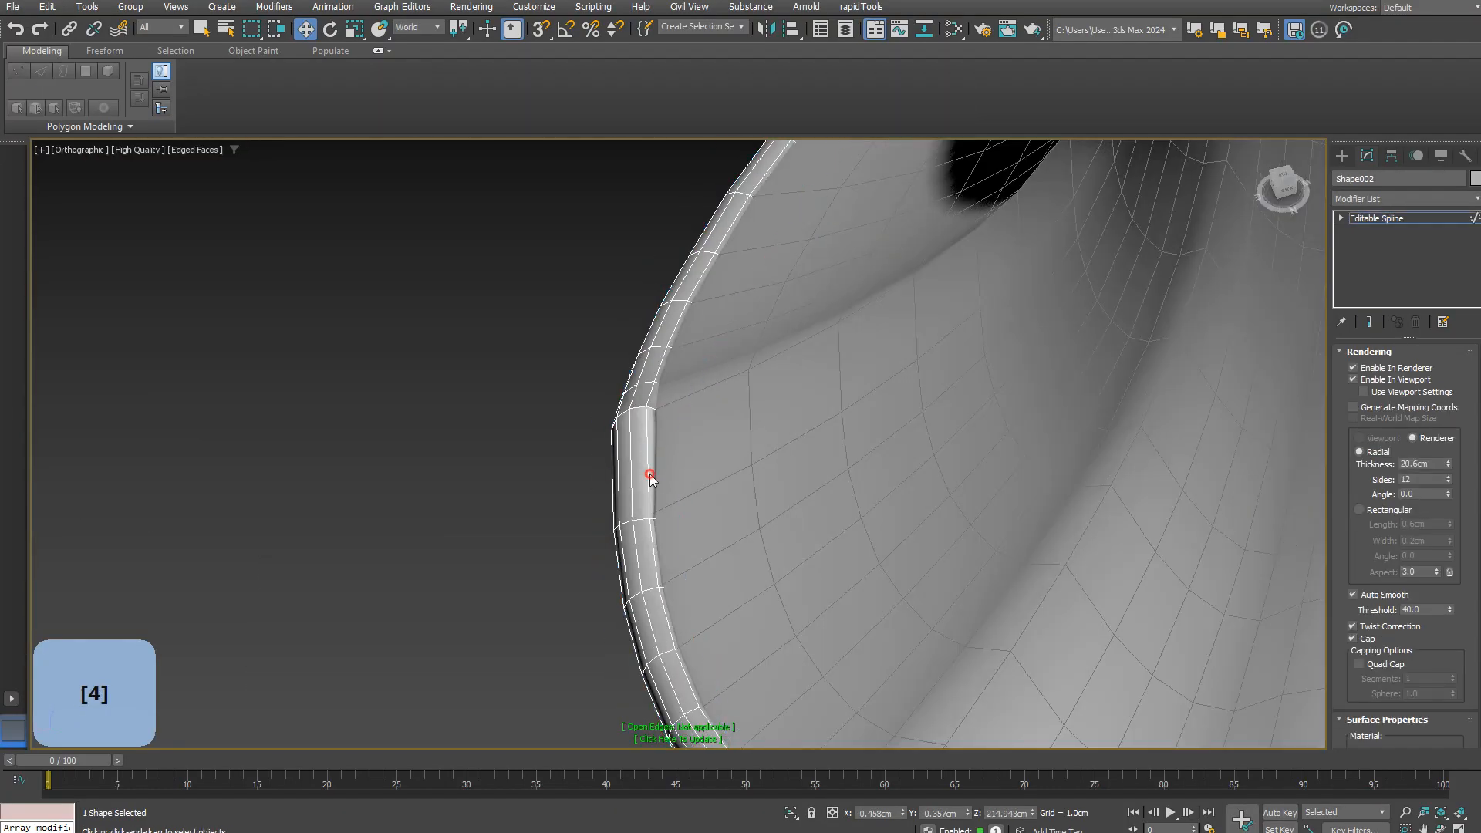
pyautogui.scroll(-6, 612, 430)
pyautogui.keyDown('alt'); pyautogui.moveTo(612, 430); pyautogui.dragTo(664, 455, button='middle'); pyautogui.keyUp('alt')
pyautogui.press('F4')
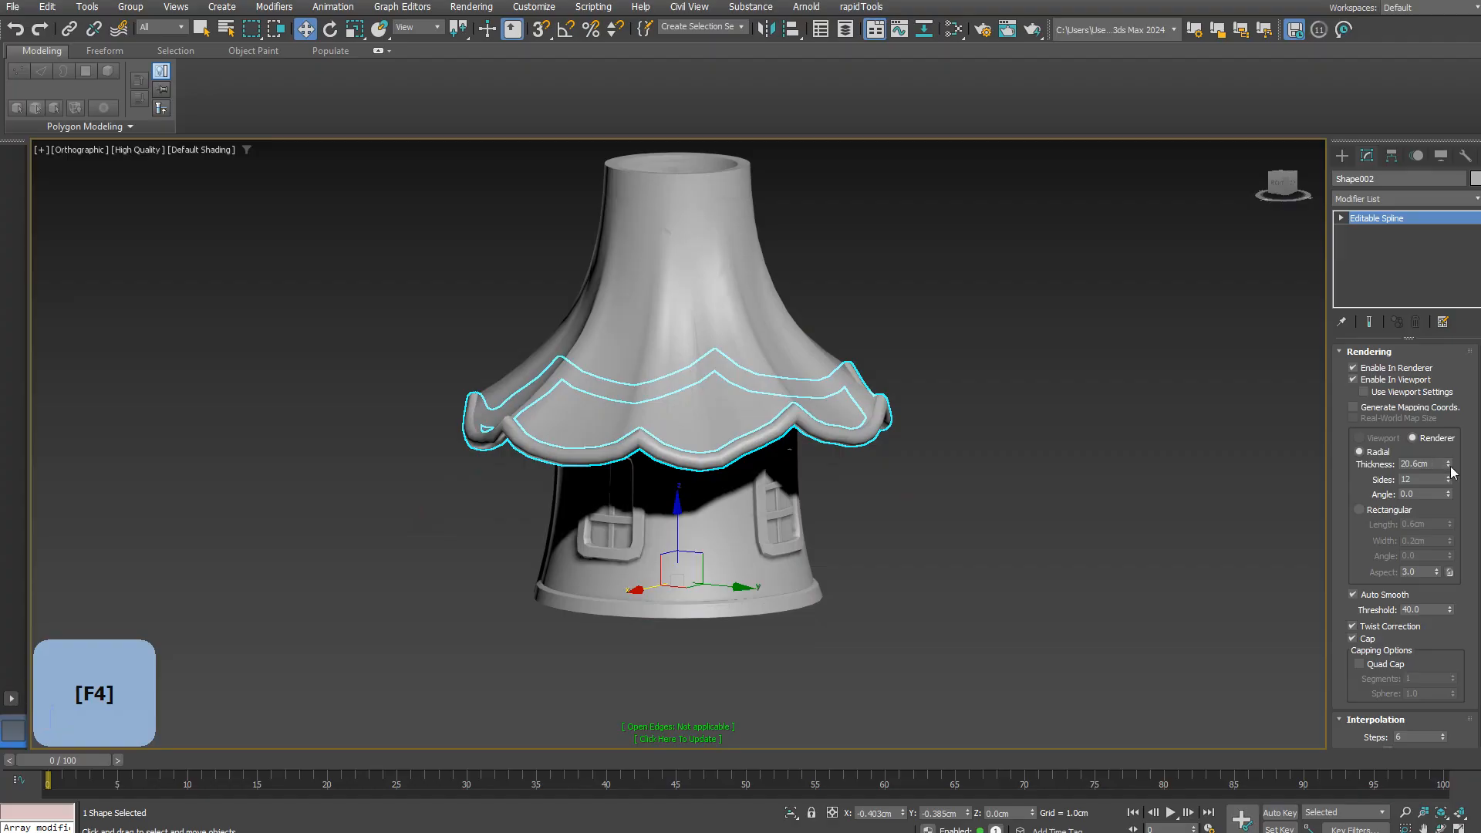
pyautogui.press('Delete')
# Step: Create a renderable spline trim from a reselected edge loop along the roof's scalloped rim
pyautogui.click(674, 419)
pyautogui.press('F4')
pyautogui.keyDown('alt'); pyautogui.moveTo(674, 419); pyautogui.dragTo(666, 379, button='middle'); pyautogui.keyUp('alt')
pyautogui.scroll(5, 681, 450)
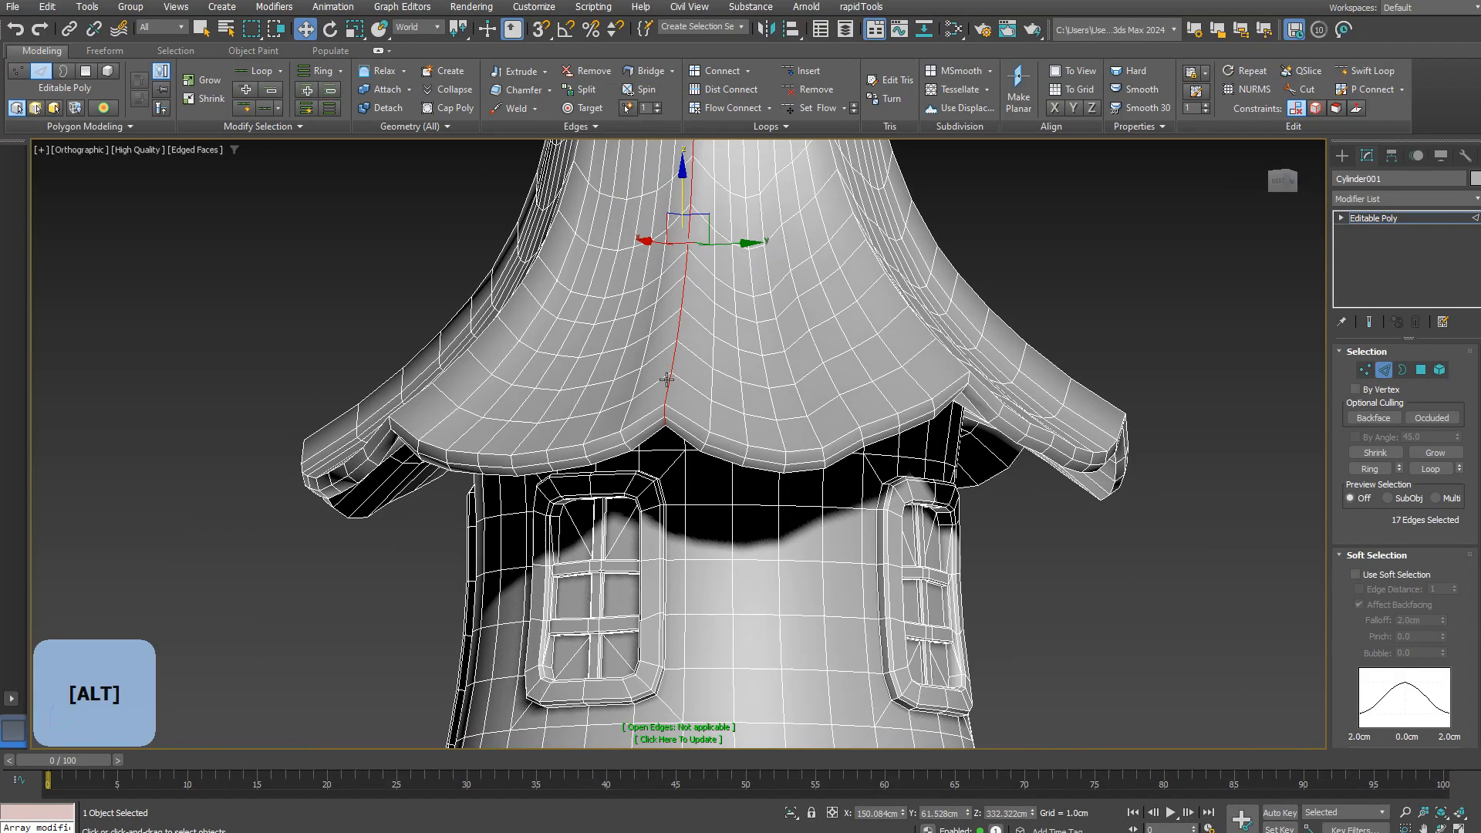
pyautogui.doubleClick(687, 432)
pyautogui.click(709, 441)
pyautogui.keyDown('alt'); pyautogui.moveTo(1118, 575); pyautogui.dragTo(1123, 619, button='middle'); pyautogui.keyUp('alt')
pyautogui.press('2')
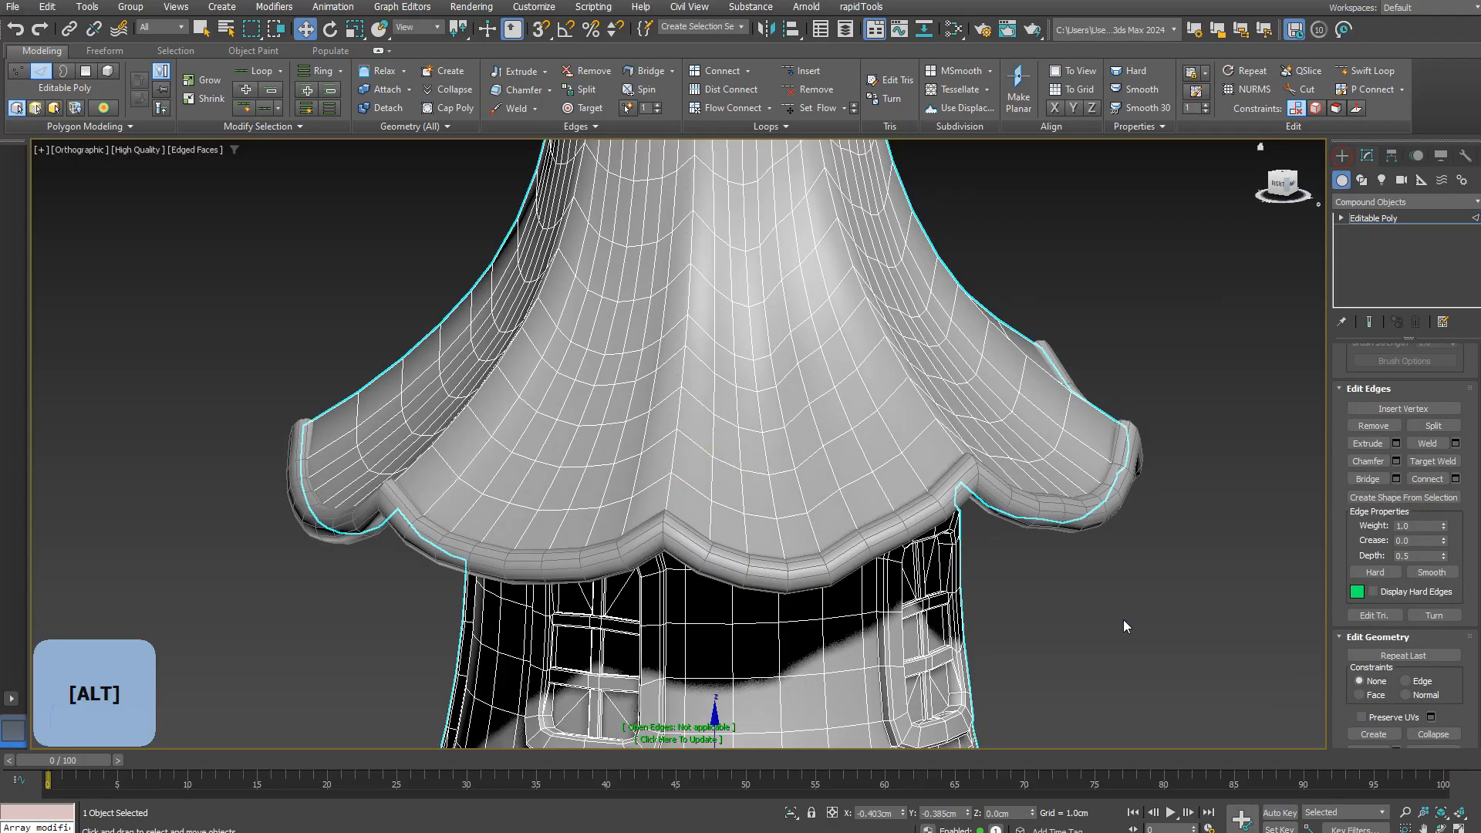
# Step: Adjust the thickness of the new rim trim and select the house mesh
pyautogui.click(1123, 618)
pyautogui.press('F4')
pyautogui.click(1104, 513)
pyautogui.click(1367, 156)
pyautogui.doubleClick(1440, 465)
pyautogui.click(763, 434)
pyautogui.scroll(-5, 771, 445)
pyautogui.keyDown('alt'); pyautogui.moveTo(773, 447); pyautogui.dragTo(828, 525, button='middle'); pyautogui.keyUp('alt')
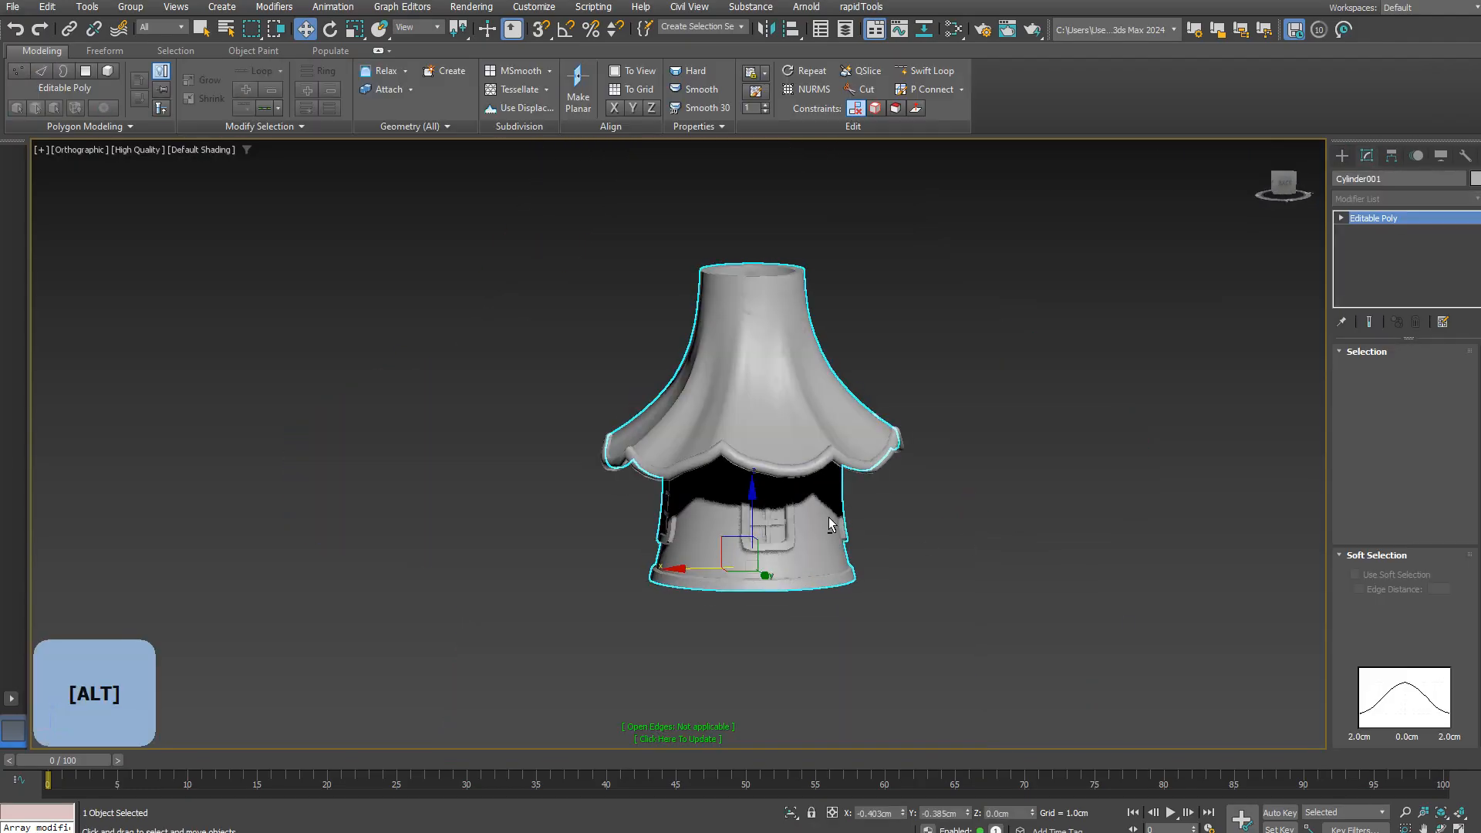
# Step: Convert the rim trim to an editable poly and delete its polygon loops hidden against the roof edge
pyautogui.scroll(5, 730, 544)
pyautogui.press('4')
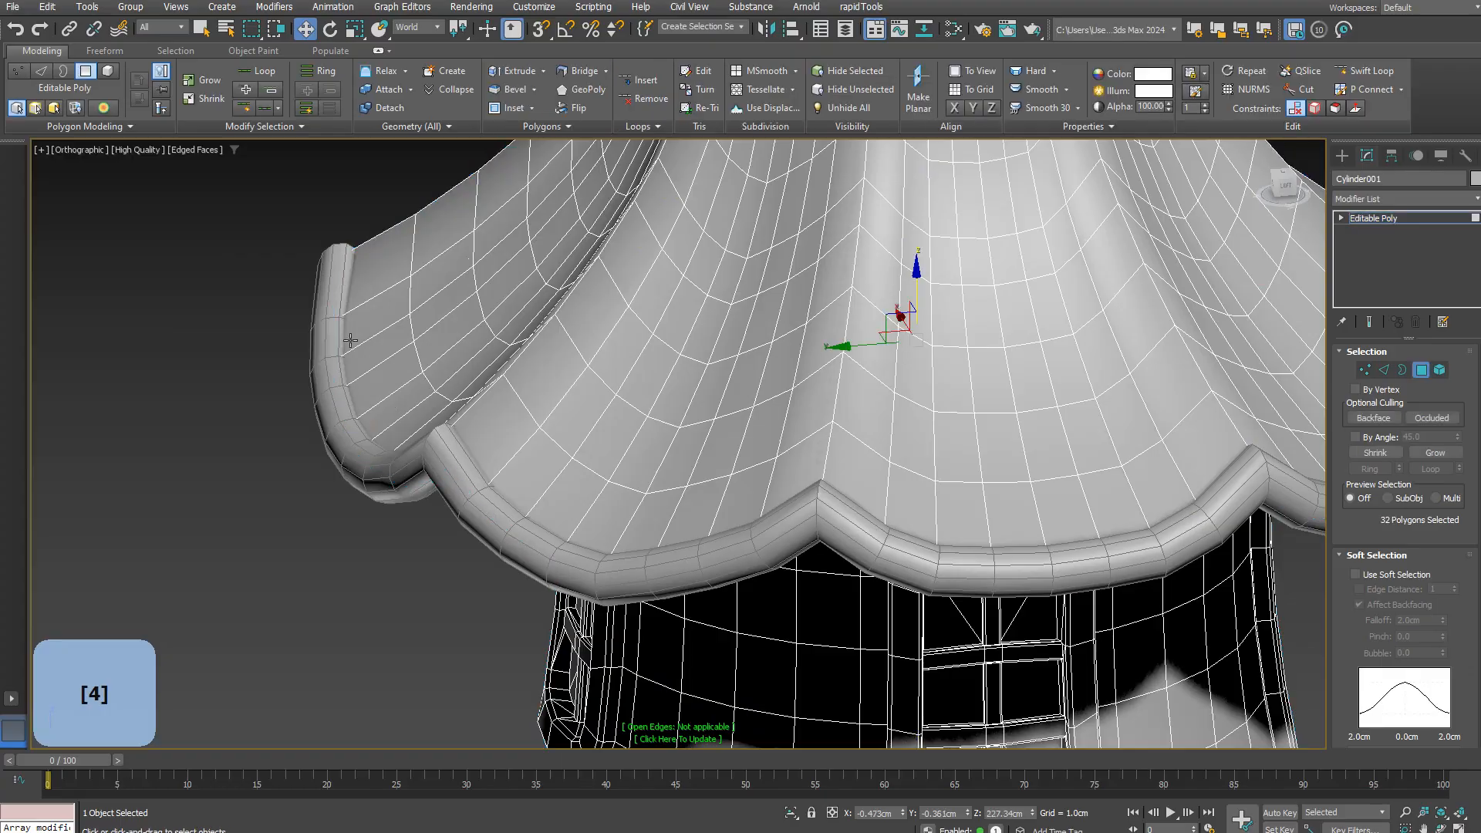
pyautogui.rightClick(331, 321)
pyautogui.press('2')
pyautogui.press('Delete')
pyautogui.scroll(-5, 421, 470)
pyautogui.click(329, 398)
pyautogui.keyDown('alt'); pyautogui.moveTo(329, 398); pyautogui.dragTo(463, 463, button='middle'); pyautogui.keyUp('alt')
pyautogui.scroll(8, 481, 618)
pyautogui.press('4')
pyautogui.keyDown('ctrl'); pyautogui.click(481, 618); pyautogui.keyUp('ctrl')
pyautogui.scroll(-5, 482, 618)
pyautogui.keyDown('alt'); pyautogui.moveTo(481, 618); pyautogui.dragTo(575, 542, button='middle'); pyautogui.keyUp('alt')
pyautogui.press('Delete')
pyautogui.click(612, 542)
# Step: Attach the rim trim to the house mesh and delete the roof's lowest polygon ring beside it
pyautogui.click(385, 88)
pyautogui.click(804, 657)
pyautogui.press('4')
pyautogui.press('Delete')
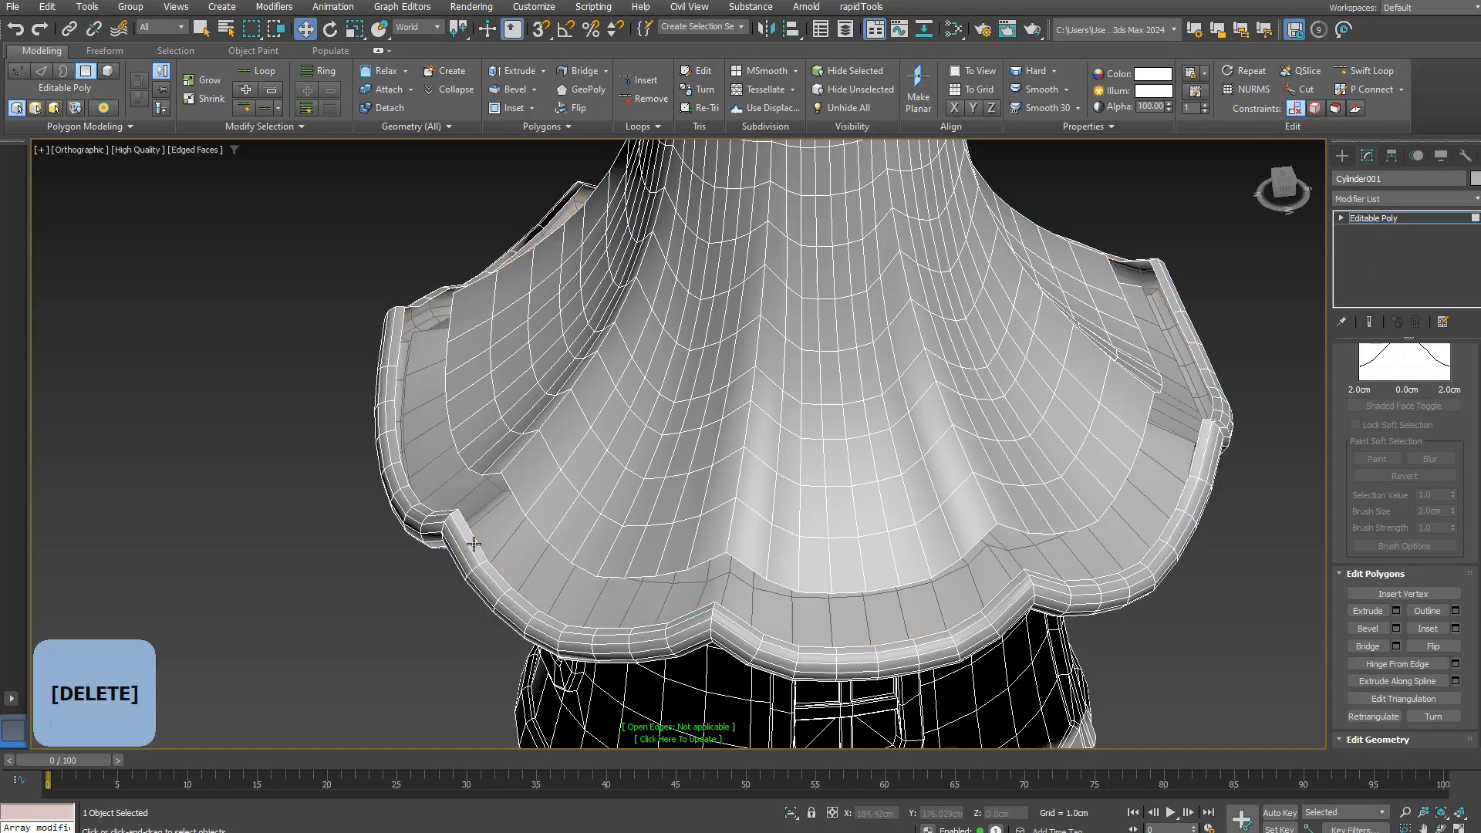
# Step: Clear the remaining unneeded polygons and edges along the rim and join the roof surface to the trim
pyautogui.press('4')
pyautogui.press('Delete')
pyautogui.keyDown('ctrl'); pyautogui.click(585, 453); pyautogui.keyUp('ctrl')
pyautogui.press('BackSpace')
pyautogui.scroll(-5, 981, 180)
pyautogui.keyDown('alt'); pyautogui.moveTo(981, 180); pyautogui.dragTo(818, 447, button='middle'); pyautogui.keyUp('alt')
pyautogui.scroll(3, 887, 463)
pyautogui.scroll(-4, 884, 489)
# Step: Display the mesh statistics and examine the shading where the roof meets its rim trim
pyautogui.press('7')
pyautogui.press('F4')
pyautogui.scroll(5, 605, 460)
pyautogui.press('4')
pyautogui.click(694, 363)
pyautogui.scroll(2, 821, 494)
pyautogui.scroll(-2, 1396, 737)
pyautogui.scroll(-5, 929, 522)
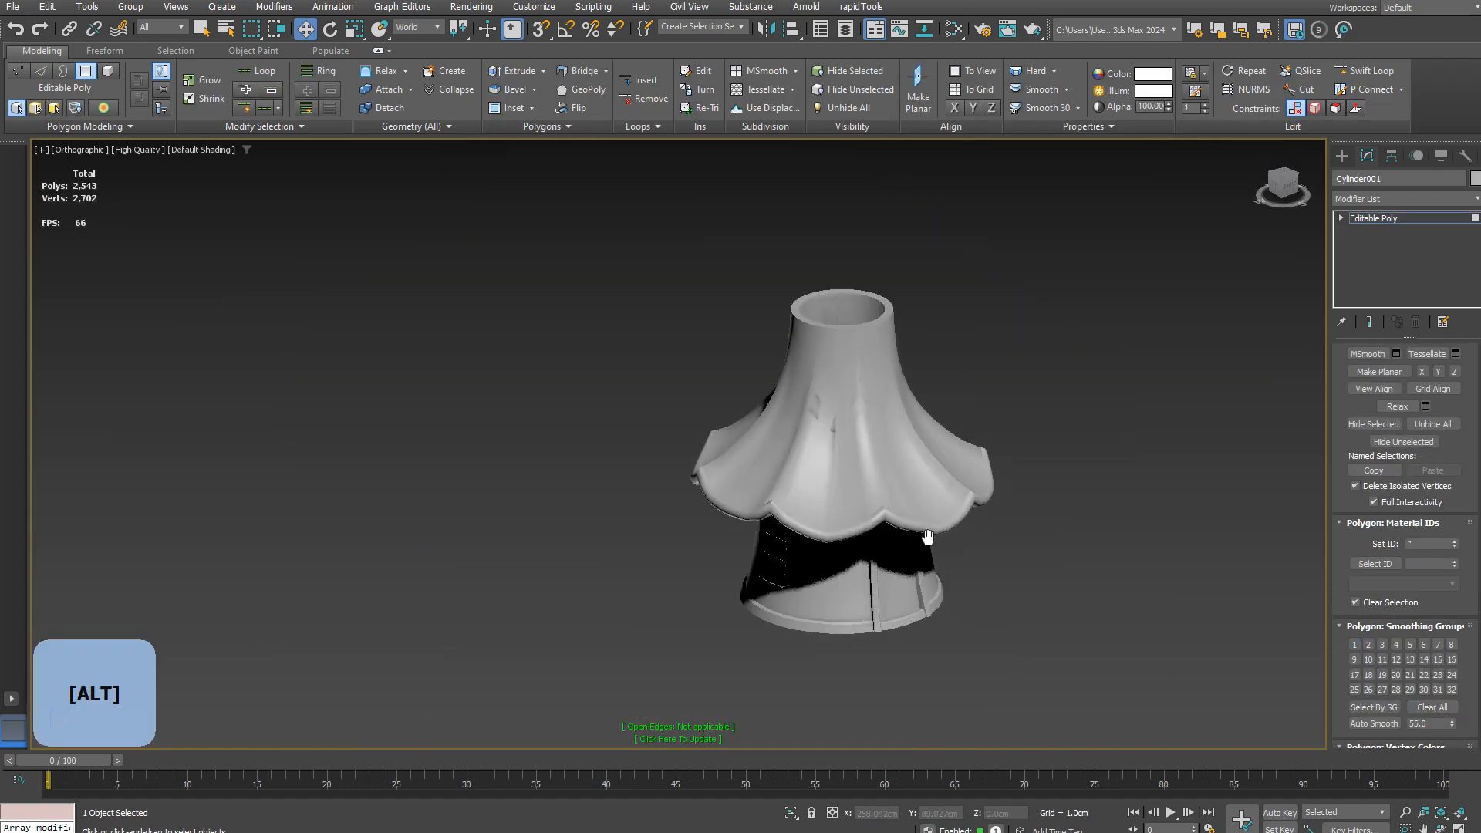
# Step: Select a loop of roof polygons, grow the selection and auto-smooth it with a threshold of 55
pyautogui.keyDown('alt'); pyautogui.moveTo(930, 522); pyautogui.dragTo(613, 519, button='middle'); pyautogui.keyUp('alt')
pyautogui.scroll(3, 711, 513)
pyautogui.click(711, 513)
pyautogui.press('F4')
pyautogui.keyDown('alt'); pyautogui.moveTo(711, 513); pyautogui.dragTo(623, 320, button='middle'); pyautogui.keyUp('alt')
pyautogui.keyDown('shift'); pyautogui.click(877, 537); pyautogui.keyUp('shift')
pyautogui.hotkey('ctrl', 'pageup')
pyautogui.hotkey('ctrl', 'pageup')
pyautogui.keyDown('ctrl'); pyautogui.click(627, 314); pyautogui.keyUp('ctrl')
pyautogui.keyDown('shift'); pyautogui.click(620, 329); pyautogui.keyUp('shift')
pyautogui.click(1373, 724)
pyautogui.keyDown('alt'); pyautogui.moveTo(926, 493); pyautogui.dragTo(779, 494, button='middle'); pyautogui.keyUp('alt')
pyautogui.scroll(-5, 779, 494)
pyautogui.click(617, 516)
pyautogui.press('F4')
pyautogui.keyDown('alt'); pyautogui.moveTo(632, 516); pyautogui.dragTo(1012, 464, button='middle'); pyautogui.keyUp('alt')
pyautogui.keyDown('alt'); pyautogui.moveTo(1261, 448); pyautogui.dragTo(1085, 448, button='middle'); pyautogui.keyUp('alt')
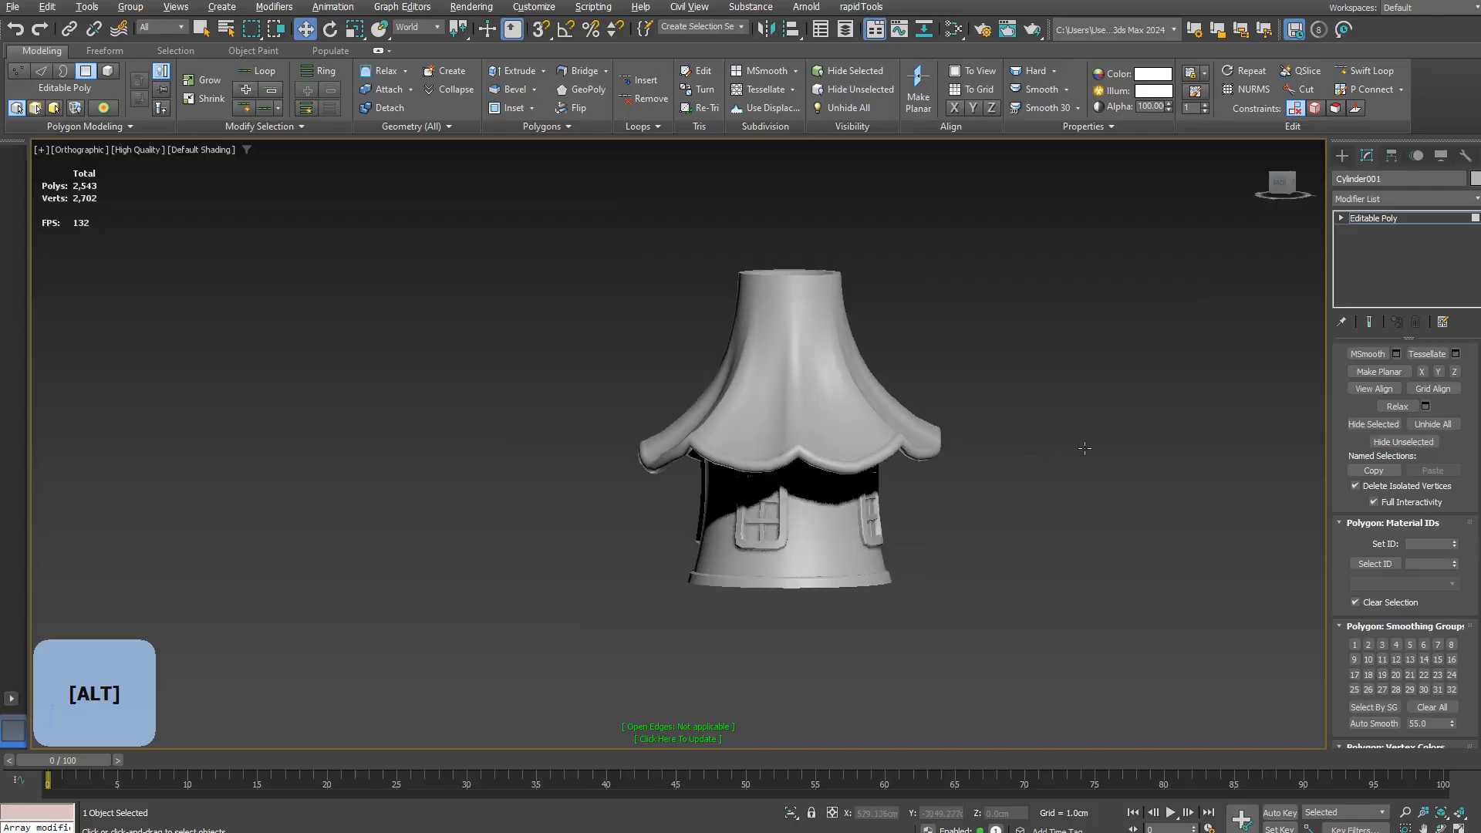
# Step: Try to collapse every second edge of the inner border at the roof's top opening
pyautogui.press('3')
pyautogui.press('F4')
pyautogui.scroll(5, 789, 340)
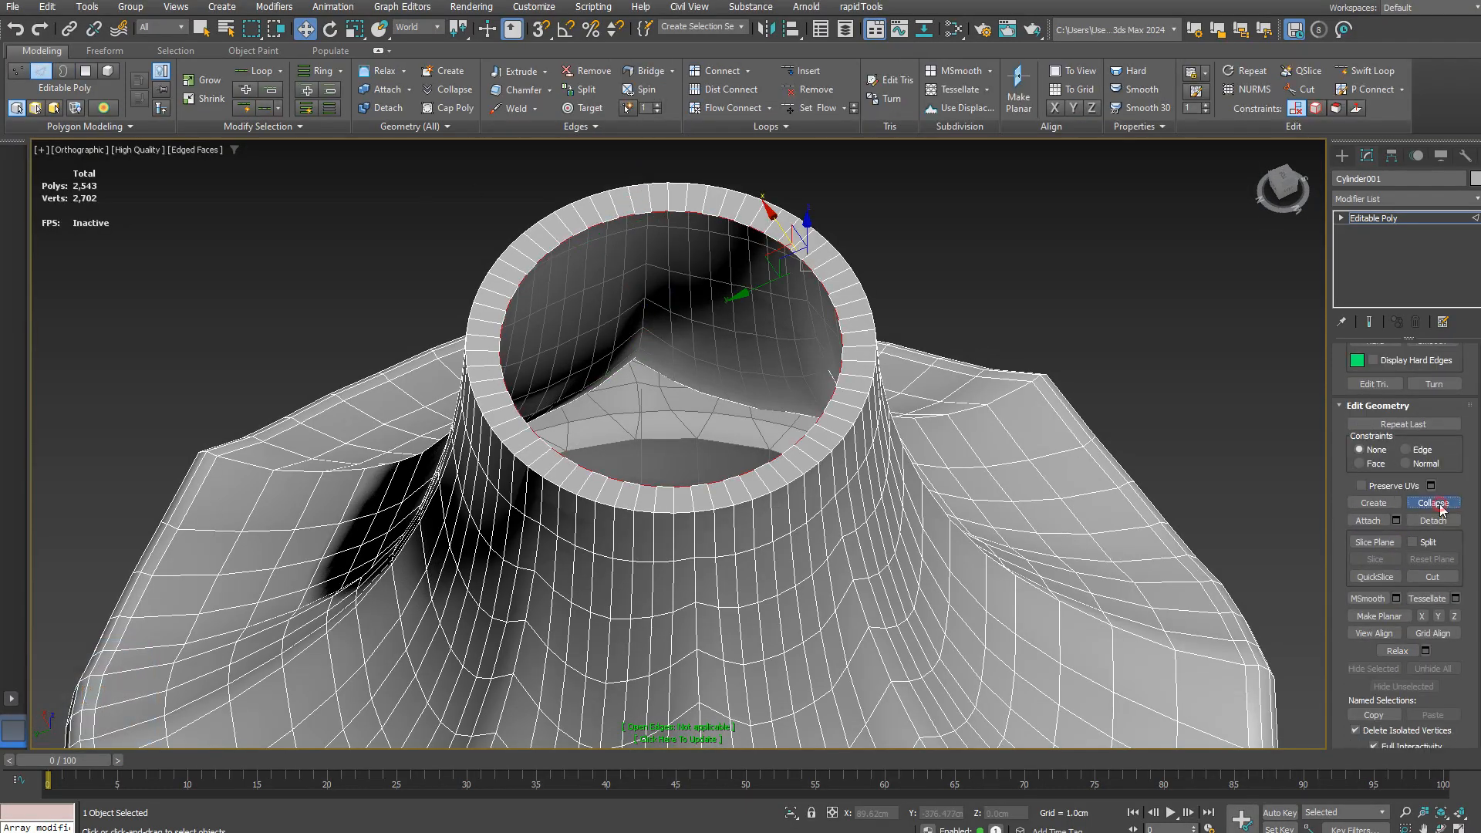
pyautogui.scroll(-5, 717, 351)
pyautogui.scroll(5, 717, 352)
pyautogui.press('3')
pyautogui.click(727, 359)
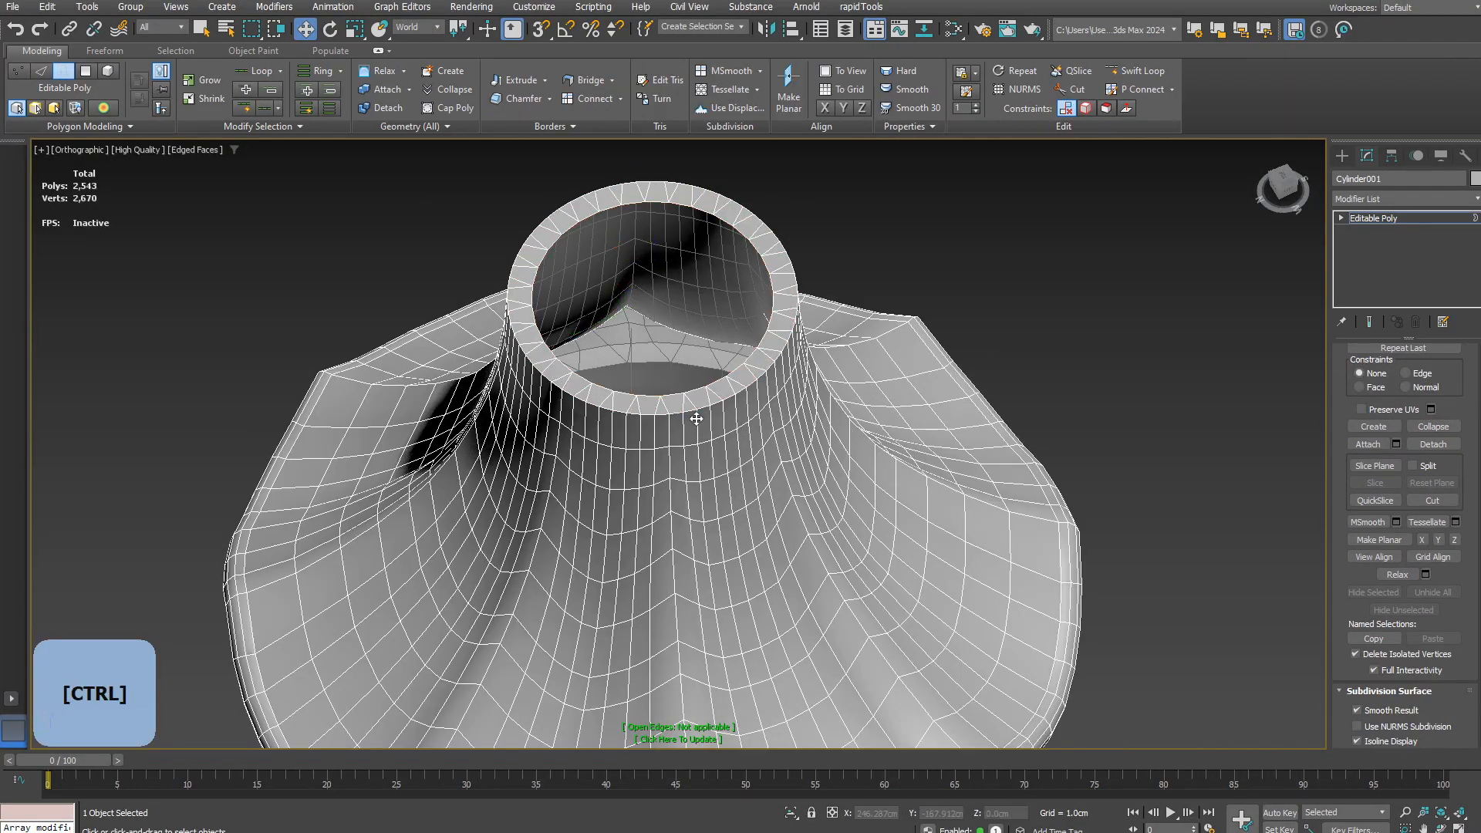
pyautogui.hotkey('ctrl', '4')
pyautogui.press('Delete')
# Step: Extend the open border at the roof's top by scaling and moving copies of it to form a flat raised collar
pyautogui.keyDown('alt'); pyautogui.moveTo(696, 419); pyautogui.dragTo(460, 268, button='middle'); pyautogui.keyUp('alt')
pyautogui.press('r')
pyautogui.press('2')
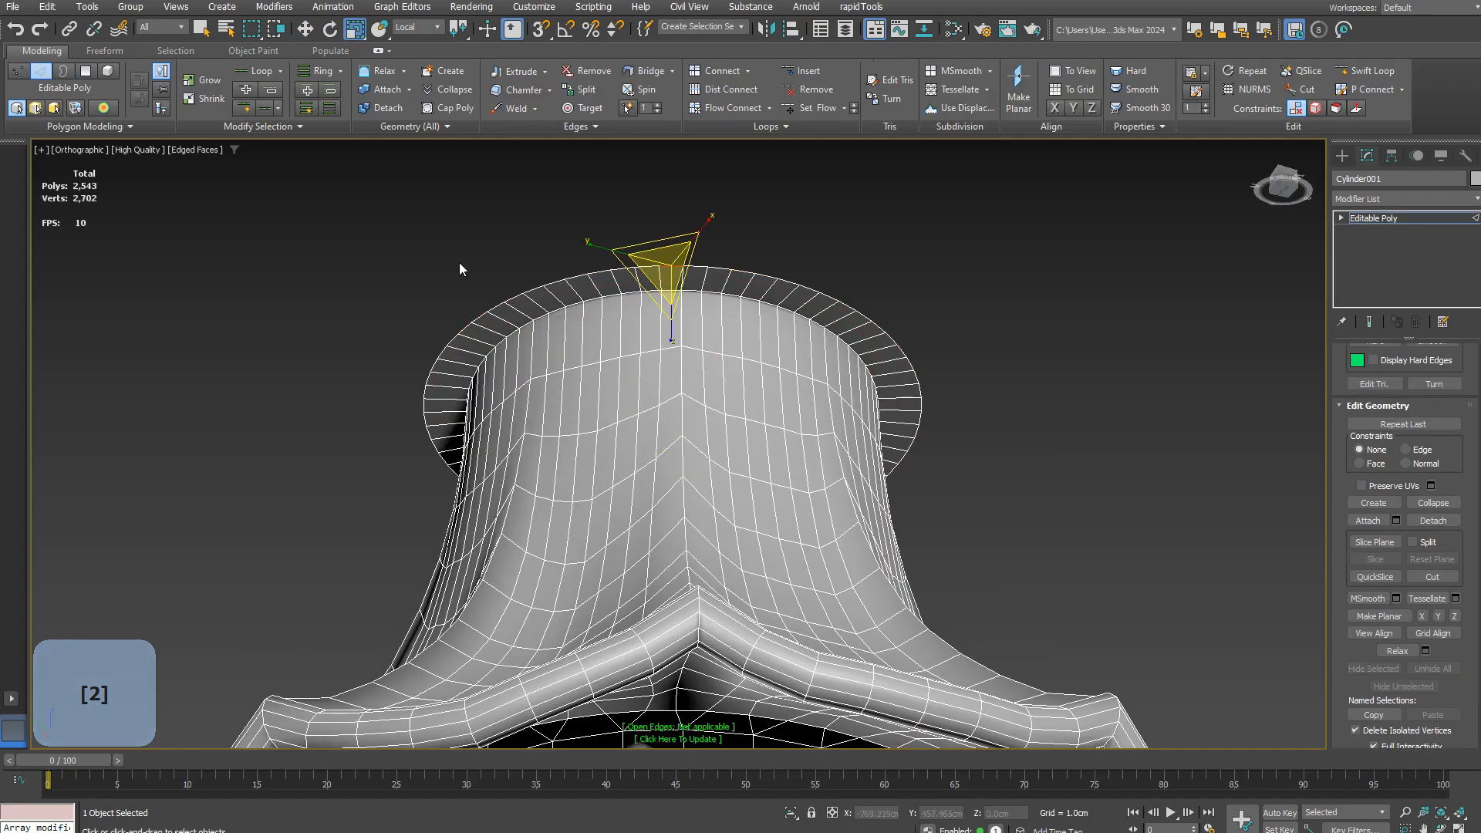
pyautogui.press('3')
pyautogui.click(715, 302)
pyautogui.keyDown('alt'); pyautogui.moveTo(715, 302); pyautogui.dragTo(665, 396, button='middle'); pyautogui.keyUp('alt')
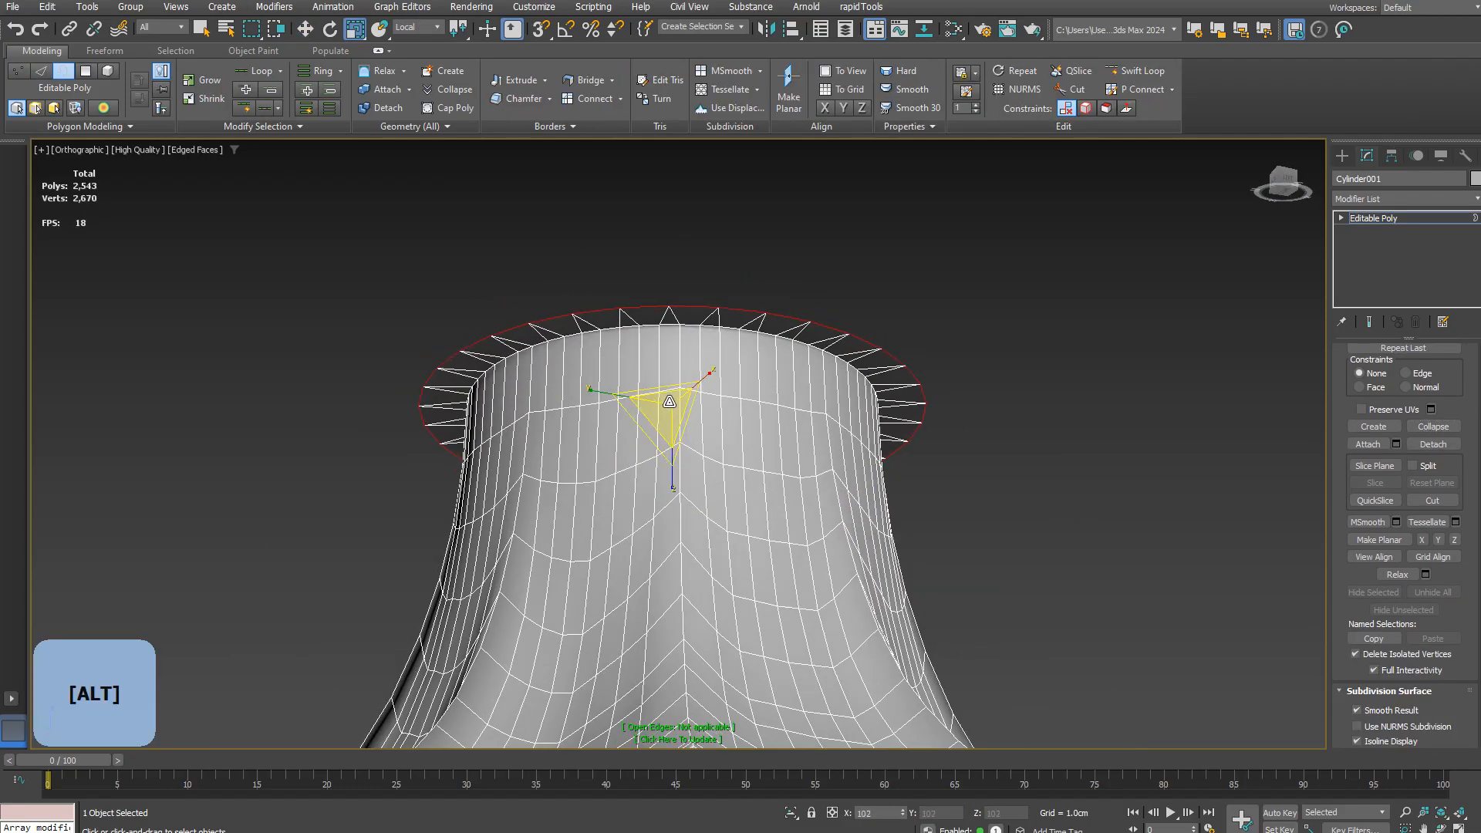
pyautogui.keyDown('alt'); pyautogui.moveTo(670, 314); pyautogui.dragTo(642, 243, button='middle'); pyautogui.keyUp('alt')
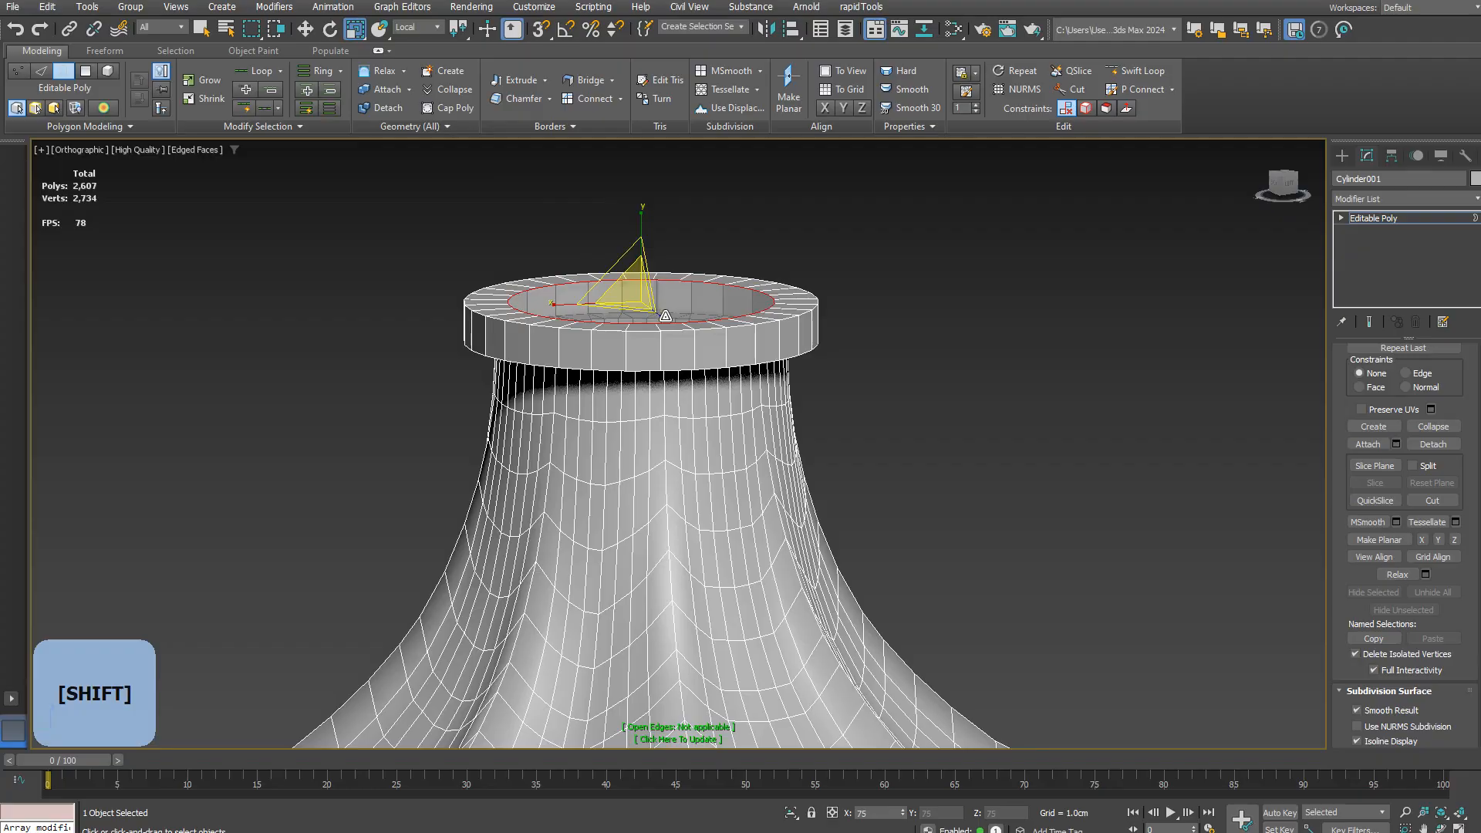
# Step: Select a ring of polygons around the new collar at the roof's top
pyautogui.scroll(6, 664, 315)
pyautogui.press('2')
pyautogui.scroll(-8, 523, 502)
pyautogui.press('4')
pyautogui.click(354, 327)
pyautogui.keyDown('shift'); pyautogui.click(373, 329); pyautogui.keyUp('shift')
pyautogui.keyDown('alt'); pyautogui.moveTo(374, 370); pyautogui.dragTo(422, 309, button='middle'); pyautogui.keyUp('alt')
# Step: Chamfer the lower outer edge loop of the roof's top collar and check the shaded model
pyautogui.press('2')
pyautogui.doubleClick(424, 368)
pyautogui.scroll(-10, 848, 486)
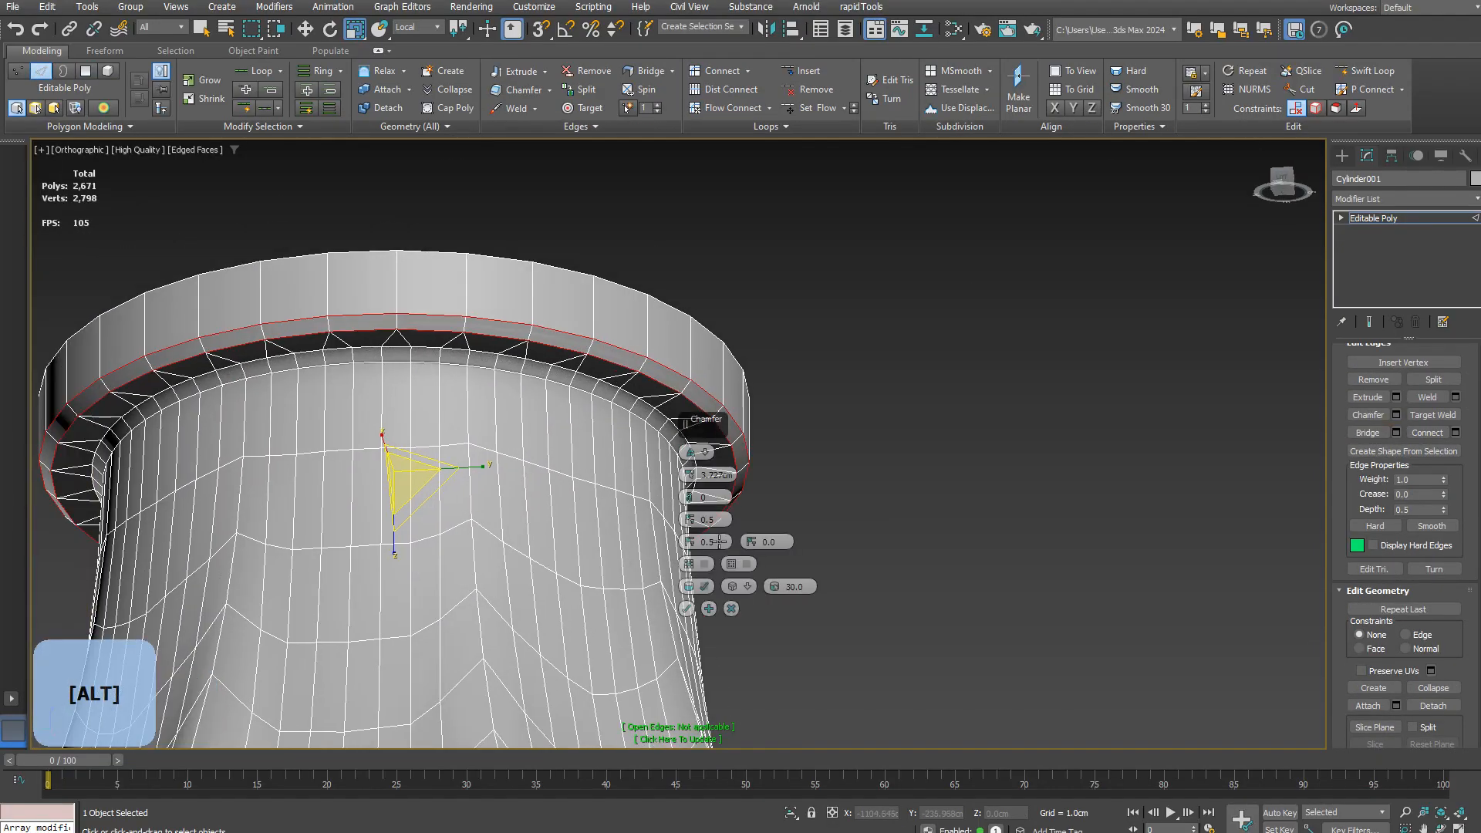
pyautogui.press('F4')
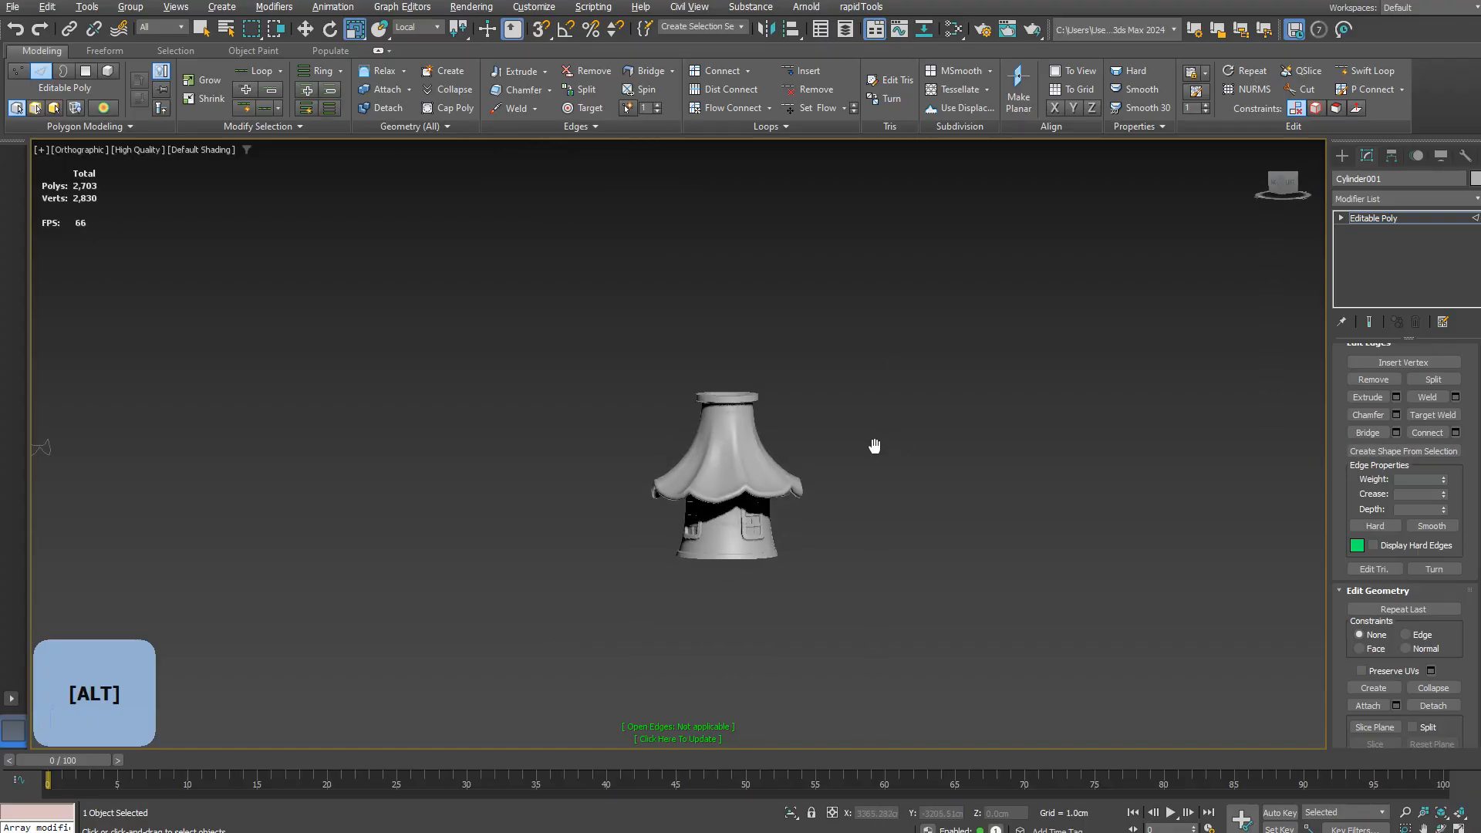
pyautogui.keyDown('alt'); pyautogui.moveTo(819, 370); pyautogui.dragTo(810, 478, button='middle'); pyautogui.keyUp('alt')
# Step: Select the wall polygons of the tower body underneath the roof
pyautogui.press('4')
pyautogui.moveTo(540, 642); pyautogui.dragTo(766, 553)
pyautogui.scroll(5, 766, 540)
pyautogui.click(628, 574)
pyautogui.keyDown('shift'); pyautogui.click(656, 575); pyautogui.keyUp('shift')
pyautogui.hotkey('ctrl', 'z')
pyautogui.keyDown('alt'); pyautogui.moveTo(741, 478); pyautogui.dragTo(822, 366, button='middle'); pyautogui.keyUp('alt')
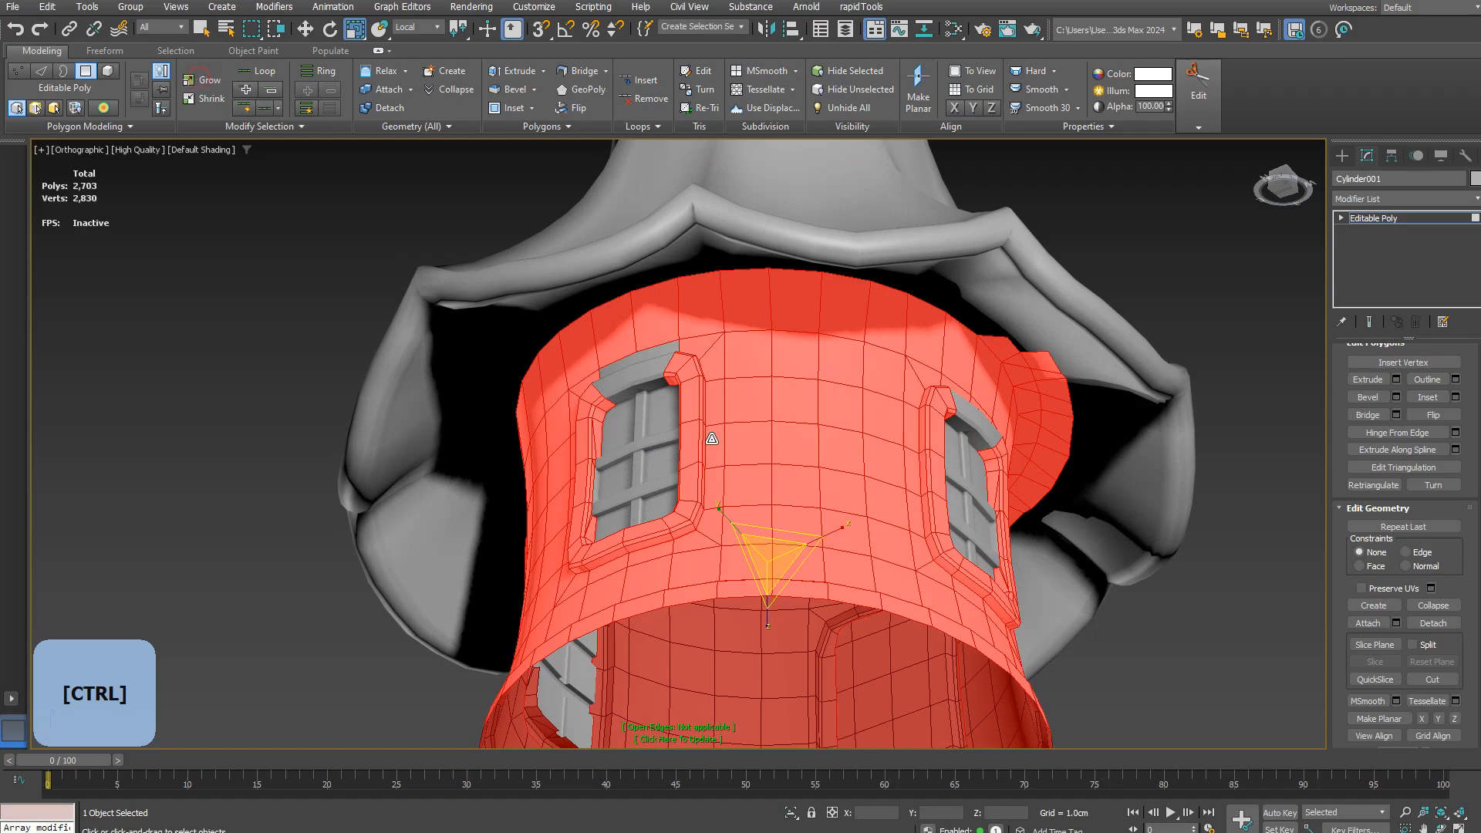
# Step: Grow and adjust the wall selection so that it covers the whole tower body, including the windows
pyautogui.keyDown('ctrl'); pyautogui.click(201, 83); pyautogui.keyUp('ctrl')
pyautogui.keyDown('alt'); pyautogui.moveTo(409, 663); pyautogui.dragTo(406, 601, button='middle'); pyautogui.keyUp('alt')
pyautogui.click(207, 100)
pyautogui.keyDown('alt'); pyautogui.moveTo(494, 362); pyautogui.dragTo(574, 324, button='middle'); pyautogui.keyUp('alt')
pyautogui.click(207, 100)
pyautogui.scroll(-5, 663, 370)
pyautogui.moveTo(663, 370)
pyautogui.keyDown('alt'); pyautogui.mouseDown(button='middle')
pyautogui.moveTo(679, 472)
pyautogui.moveTo(654, 448)
pyautogui.moveTo(677, 420)
pyautogui.moveTo(665, 477)
pyautogui.mouseUp(button='middle'); pyautogui.keyUp('alt')
pyautogui.press('F4')
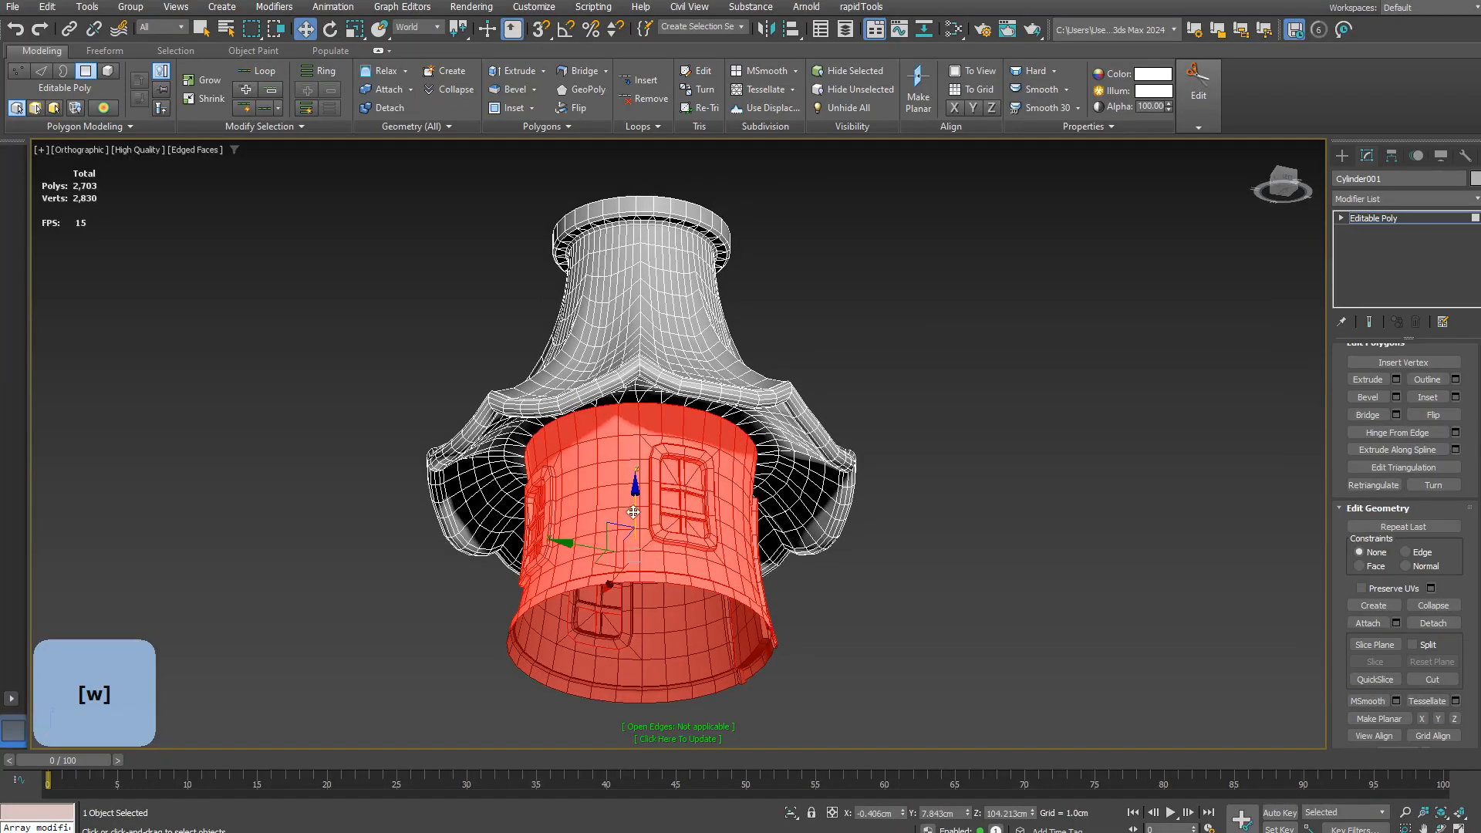
pyautogui.press('F4')
pyautogui.keyDown('alt'); pyautogui.moveTo(853, 507); pyautogui.dragTo(782, 595, button='middle'); pyautogui.keyUp('alt')
pyautogui.scroll(-5, 782, 595)
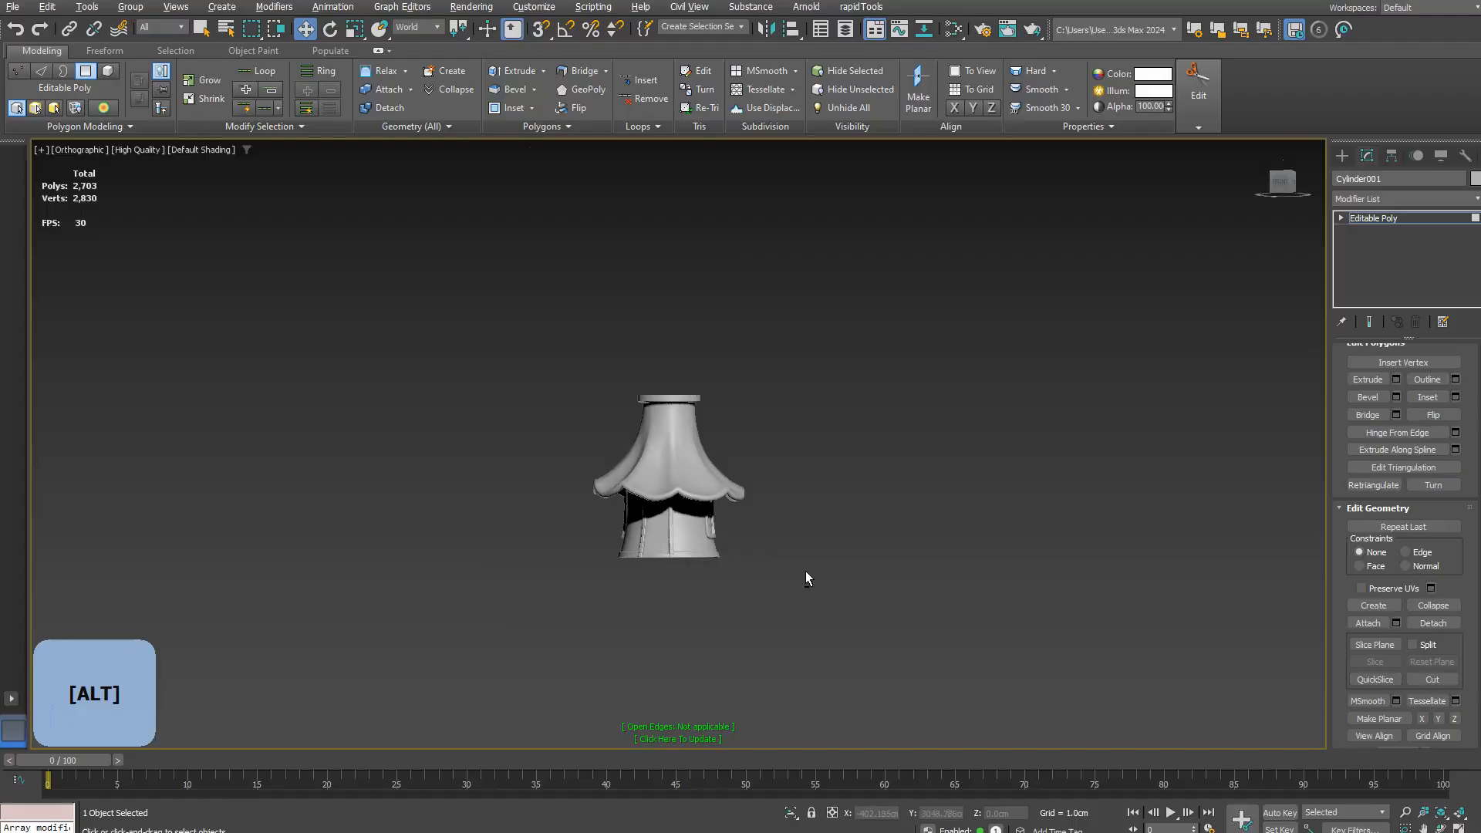
# Step: Select horizontal edge loops around the roof and scale them with the Edge constraint to adjust their spacing
pyautogui.press('2')
pyautogui.press('F4')
pyautogui.press('z')
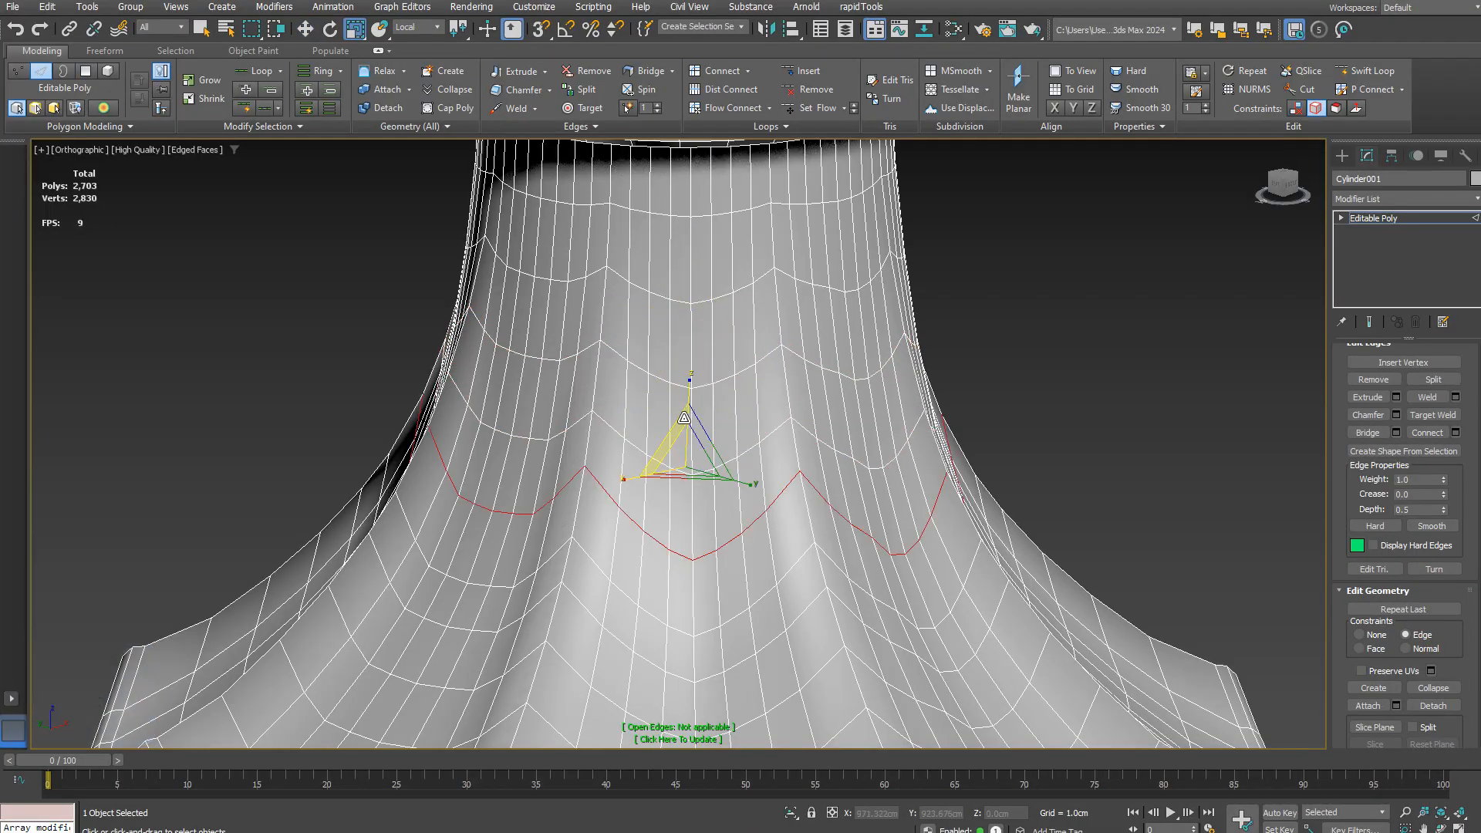
pyautogui.scroll(-3, 673, 428)
pyautogui.click(982, 307)
pyautogui.scroll(3, 771, 293)
pyautogui.doubleClick(766, 293)
pyautogui.press('F4')
pyautogui.scroll(-5, 882, 304)
pyautogui.press('F4')
pyautogui.scroll(4, 818, 422)
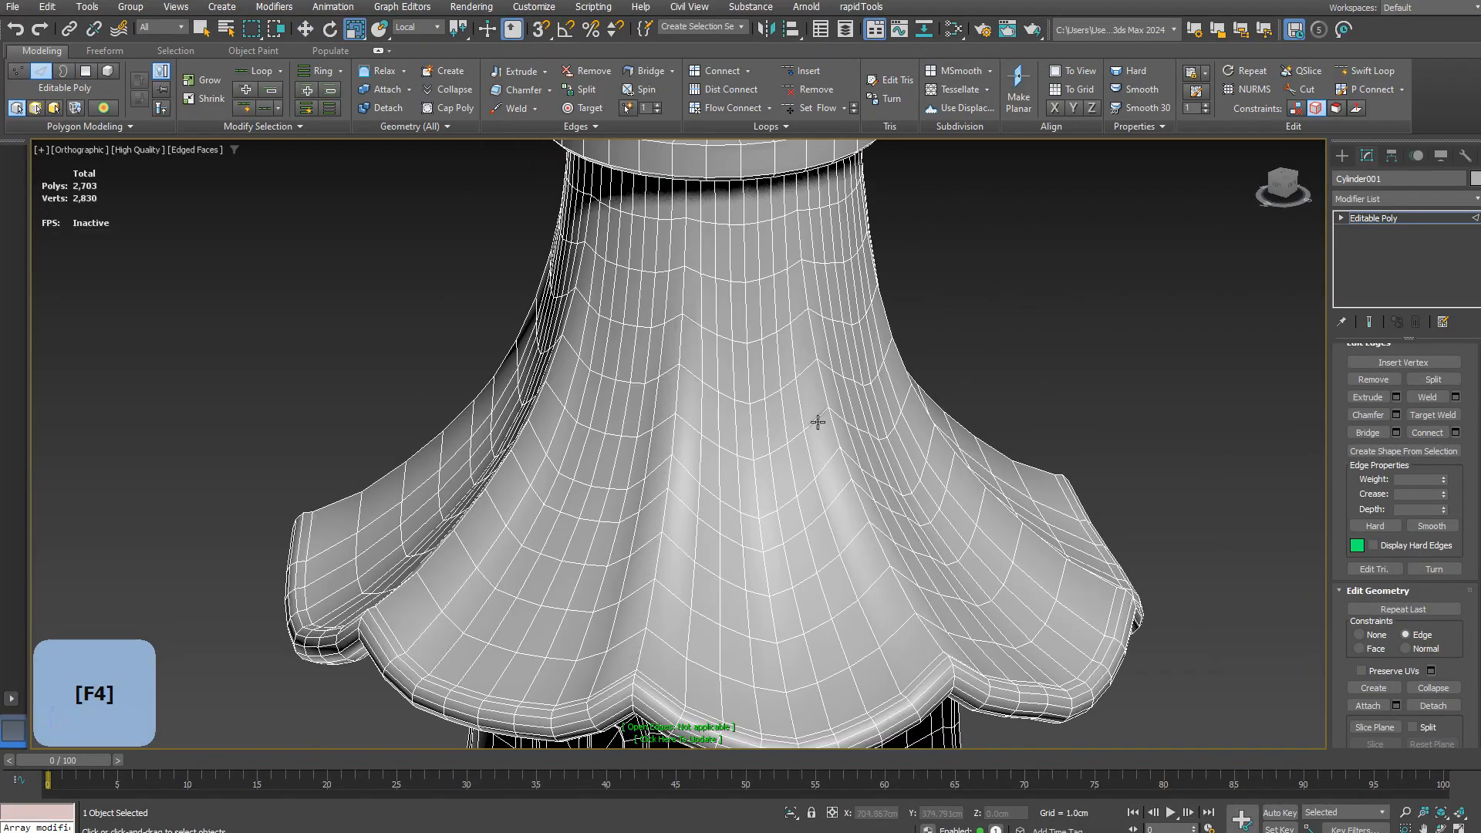
pyautogui.scroll(3, 817, 422)
pyautogui.click(1366, 71)
pyautogui.rightClick(970, 270)
pyautogui.scroll(-5, 970, 270)
pyautogui.press('F4')
pyautogui.scroll(3, 661, 522)
pyautogui.keyDown('alt'); pyautogui.moveTo(661, 523); pyautogui.dragTo(740, 494, button='middle'); pyautogui.keyUp('alt')
pyautogui.scroll(-8, 740, 494)
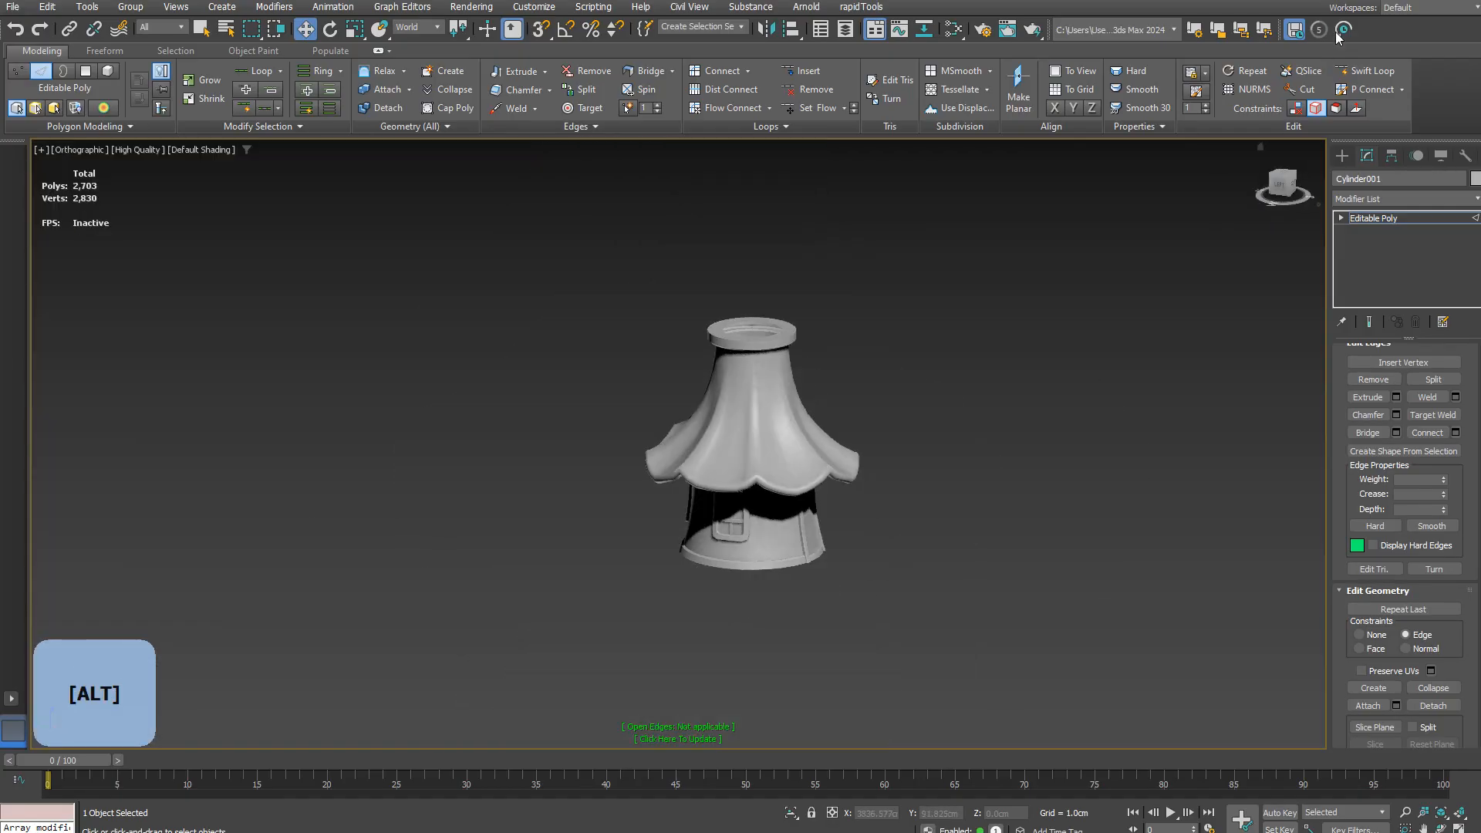
# Step: Select the first vertical edge loops that run down the roof to the corners between the scallops
pyautogui.keyDown('ctrl'); pyautogui.doubleClick(710, 482); pyautogui.keyUp('ctrl')
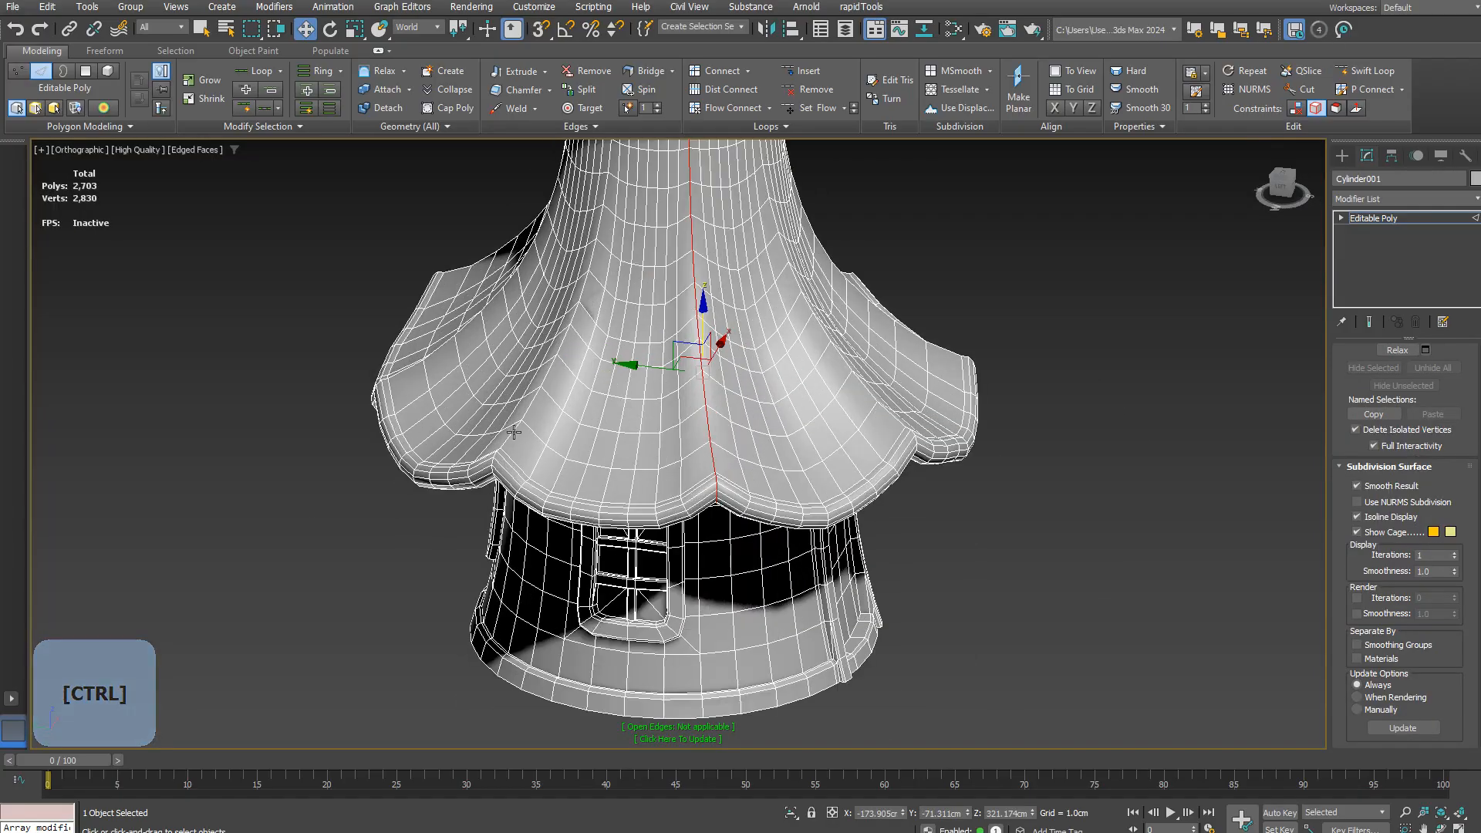
pyautogui.keyDown('ctrl'); pyautogui.doubleClick(608, 434); pyautogui.keyUp('ctrl')
pyautogui.keyDown('alt'); pyautogui.moveTo(513, 429); pyautogui.dragTo(695, 470, button='middle'); pyautogui.keyUp('alt')
pyautogui.scroll(-1, 470, 463)
pyautogui.keyDown('ctrl'); pyautogui.doubleClick(465, 462); pyautogui.keyUp('ctrl')
pyautogui.keyDown('ctrl'); pyautogui.click(546, 457); pyautogui.keyUp('ctrl')
pyautogui.keyDown('alt'); pyautogui.moveTo(470, 461); pyautogui.dragTo(895, 350, button='middle'); pyautogui.keyUp('alt')
pyautogui.keyDown('ctrl'); pyautogui.doubleClick(546, 458); pyautogui.keyUp('ctrl')
# Step: Add the remaining vertical edge loops at the scallop corners all around the roof to the selection
pyautogui.scroll(-2, 700, 473)
pyautogui.scroll(5, 714, 492)
pyautogui.scroll(-3, 702, 432)
pyautogui.scroll(5, 697, 461)
pyautogui.scroll(-6, 794, 522)
pyautogui.scroll(2, 808, 524)
pyautogui.scroll(-6, 856, 401)
pyautogui.scroll(4, 892, 433)
pyautogui.keyDown('ctrl'); pyautogui.doubleClick(892, 432); pyautogui.keyUp('ctrl')
pyautogui.scroll(-3, 893, 433)
pyautogui.scroll(5, 898, 425)
pyautogui.scroll(3, 859, 462)
pyautogui.keyDown('ctrl'); pyautogui.doubleClick(859, 476); pyautogui.keyUp('ctrl')
pyautogui.scroll(-3, 860, 476)
pyautogui.scroll(-6, 898, 463)
pyautogui.scroll(6, 908, 468)
pyautogui.scroll(-6, 908, 467)
pyautogui.scroll(5, 908, 467)
pyautogui.keyDown('alt'); pyautogui.moveTo(929, 550); pyautogui.dragTo(789, 276, button='middle'); pyautogui.keyUp('alt')
pyautogui.keyDown('ctrl'); pyautogui.doubleClick(891, 497); pyautogui.keyUp('ctrl')
pyautogui.keyDown('ctrl'); pyautogui.doubleClick(877, 424); pyautogui.keyUp('ctrl')
pyautogui.keyDown('ctrl'); pyautogui.doubleClick(784, 430); pyautogui.keyUp('ctrl')
# Step: Deselect the edges of these loops that continue onto the underside of the roof's top collar
pyautogui.scroll(5, 867, 440)
pyautogui.keyDown('alt'); pyautogui.moveTo(789, 276); pyautogui.dragTo(821, 316); pyautogui.keyUp('alt')
pyautogui.keyDown('alt'); pyautogui.moveTo(821, 317); pyautogui.dragTo(793, 324, button='middle'); pyautogui.keyUp('alt')
pyautogui.keyDown('alt'); pyautogui.moveTo(793, 324); pyautogui.dragTo(828, 355); pyautogui.keyUp('alt')
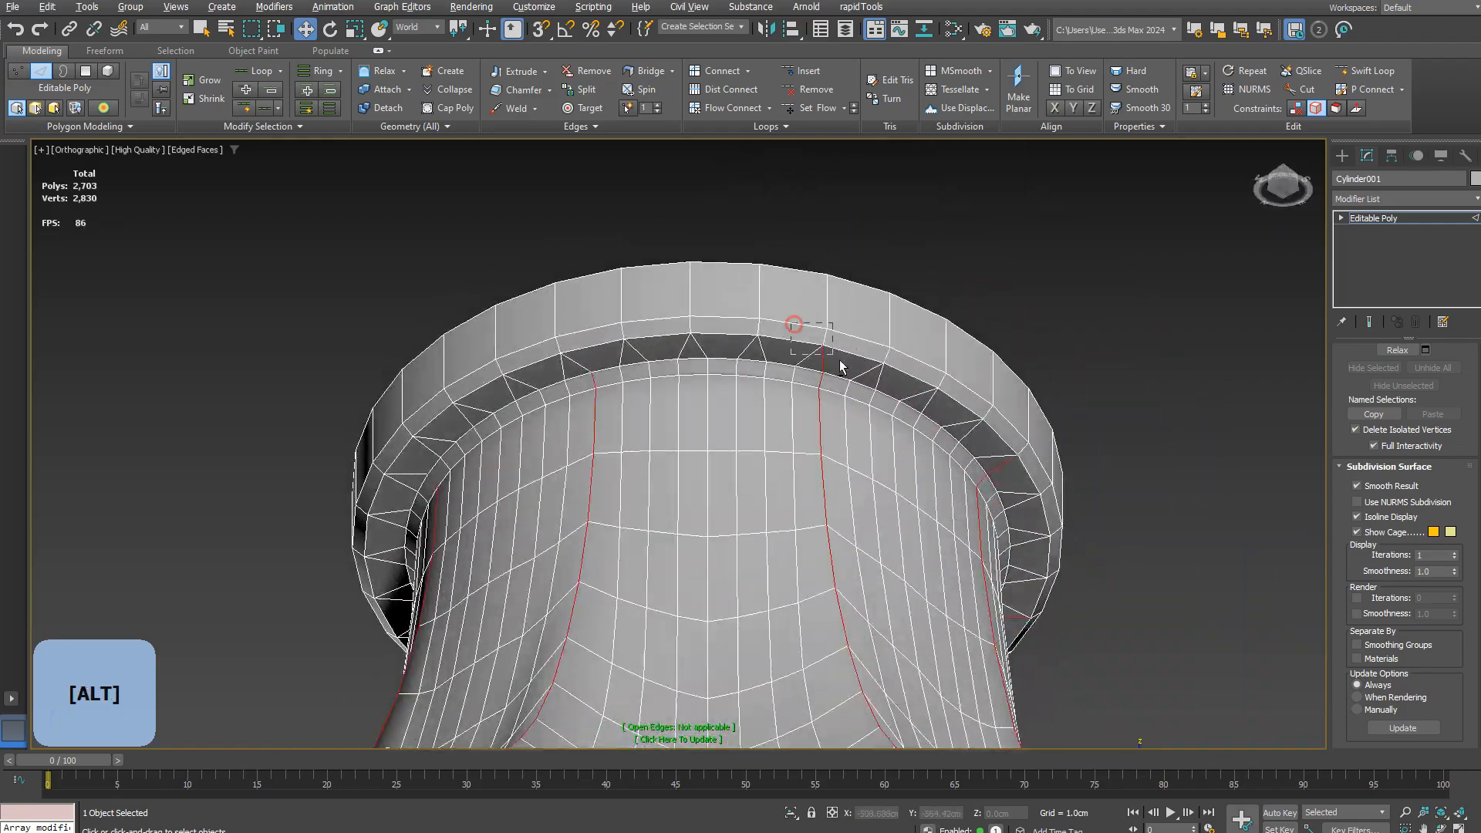
pyautogui.keyDown('alt'); pyautogui.moveTo(829, 355); pyautogui.dragTo(902, 386, button='middle'); pyautogui.keyUp('alt')
pyautogui.keyDown('alt'); pyautogui.moveTo(903, 386); pyautogui.dragTo(929, 412); pyautogui.keyUp('alt')
# Step: Create a spline shape from the selected roof edges, rendered as radial tubes 23 cm thick, and lower it slightly
pyautogui.scroll(-5, 928, 412)
pyautogui.keyDown('alt'); pyautogui.moveTo(929, 411); pyautogui.dragTo(1337, 605, button='middle'); pyautogui.keyUp('alt')
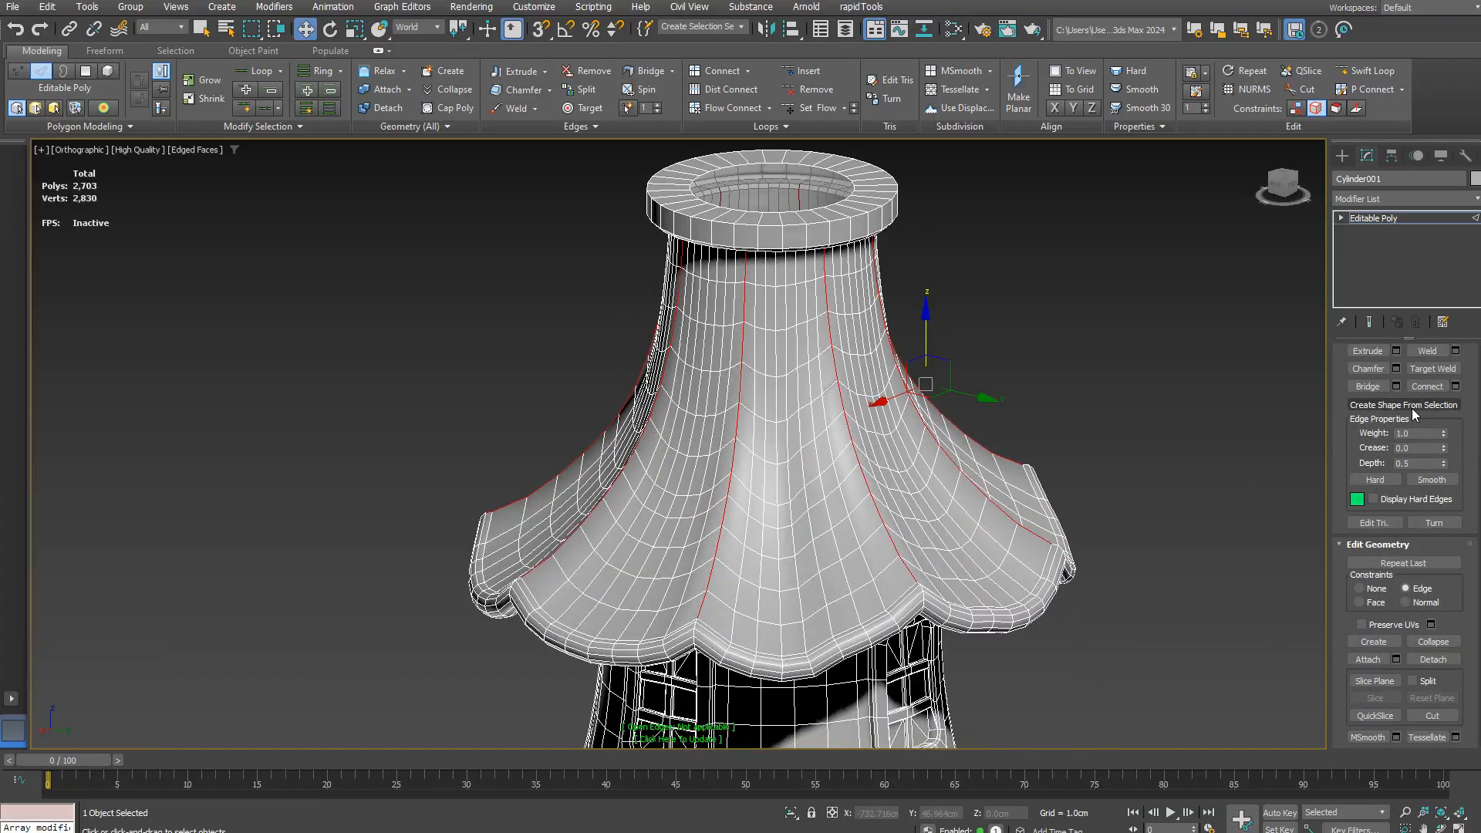
pyautogui.press('F4')
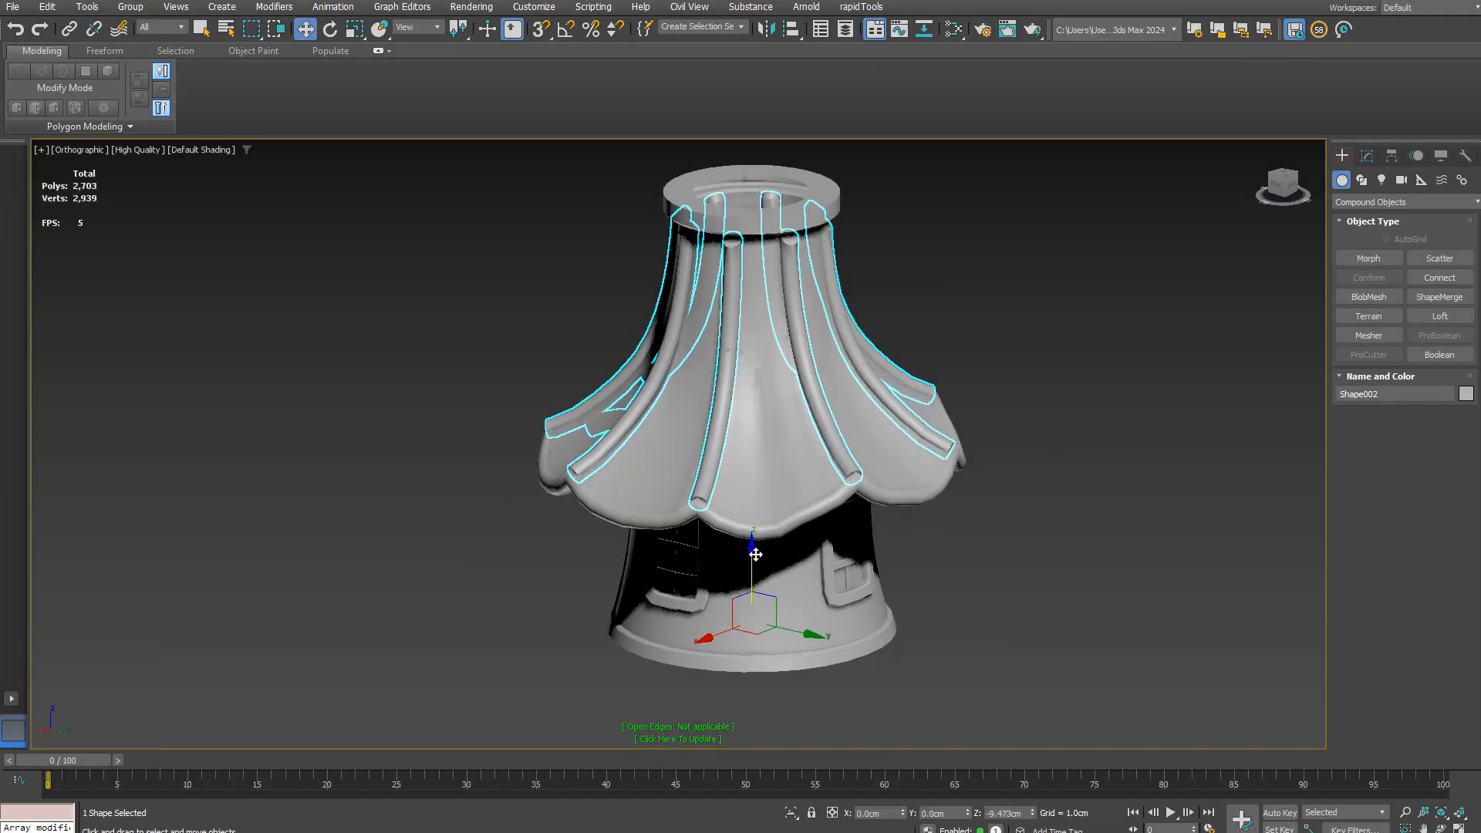
pyautogui.press('F4')
# Step: Select the top end vertices of the roof ribs, raise them to the collar's underside and scale them slightly
pyautogui.click(730, 279)
pyautogui.scroll(6, 709, 290)
pyautogui.click(1366, 156)
pyautogui.click(1370, 231)
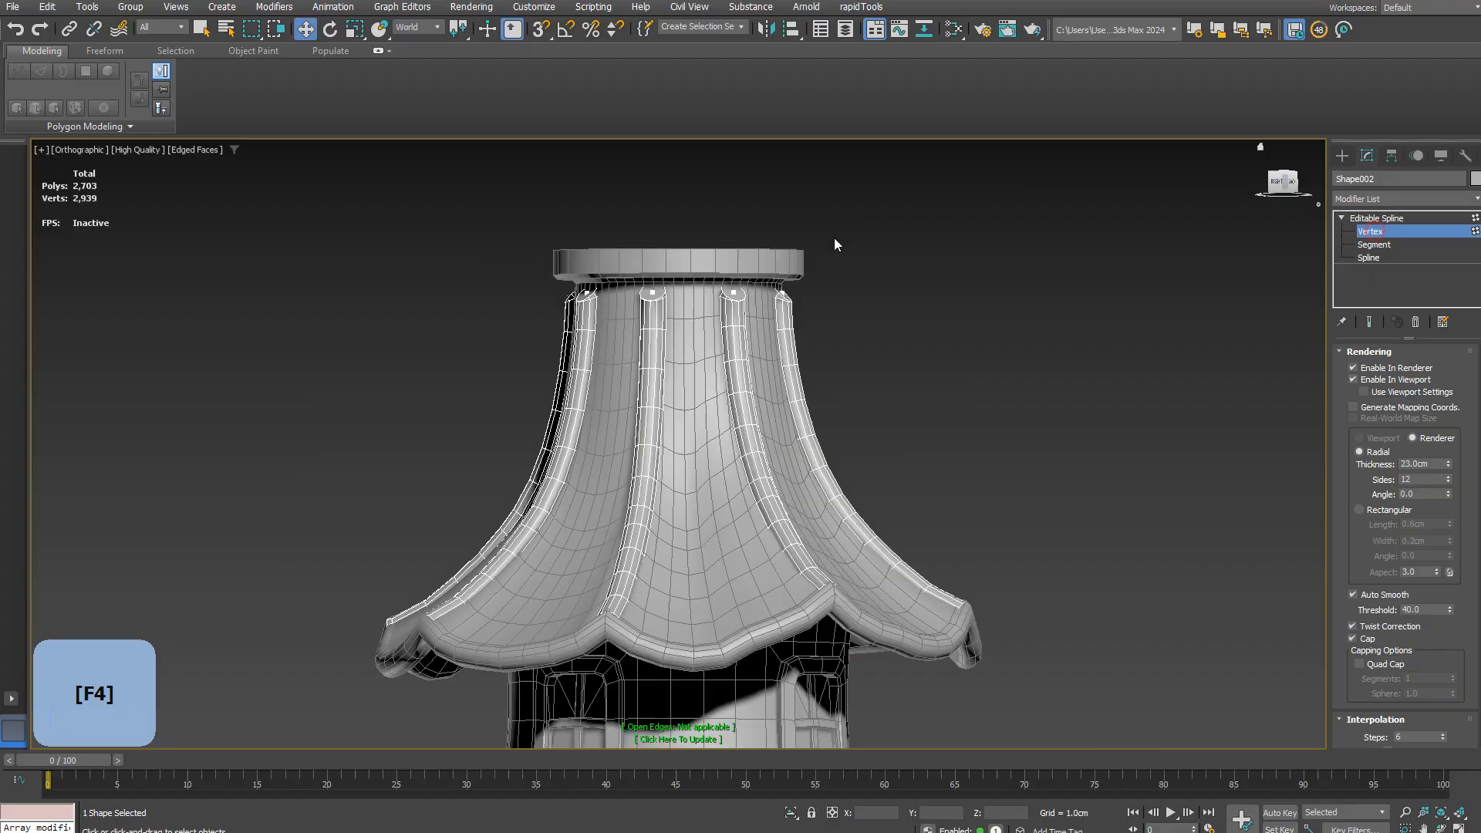
pyautogui.click(525, 306)
pyautogui.keyDown('ctrl'); pyautogui.click(730, 306); pyautogui.keyUp('ctrl')
pyautogui.keyDown('alt'); pyautogui.moveTo(733, 320); pyautogui.dragTo(859, 321, button='middle'); pyautogui.keyUp('alt')
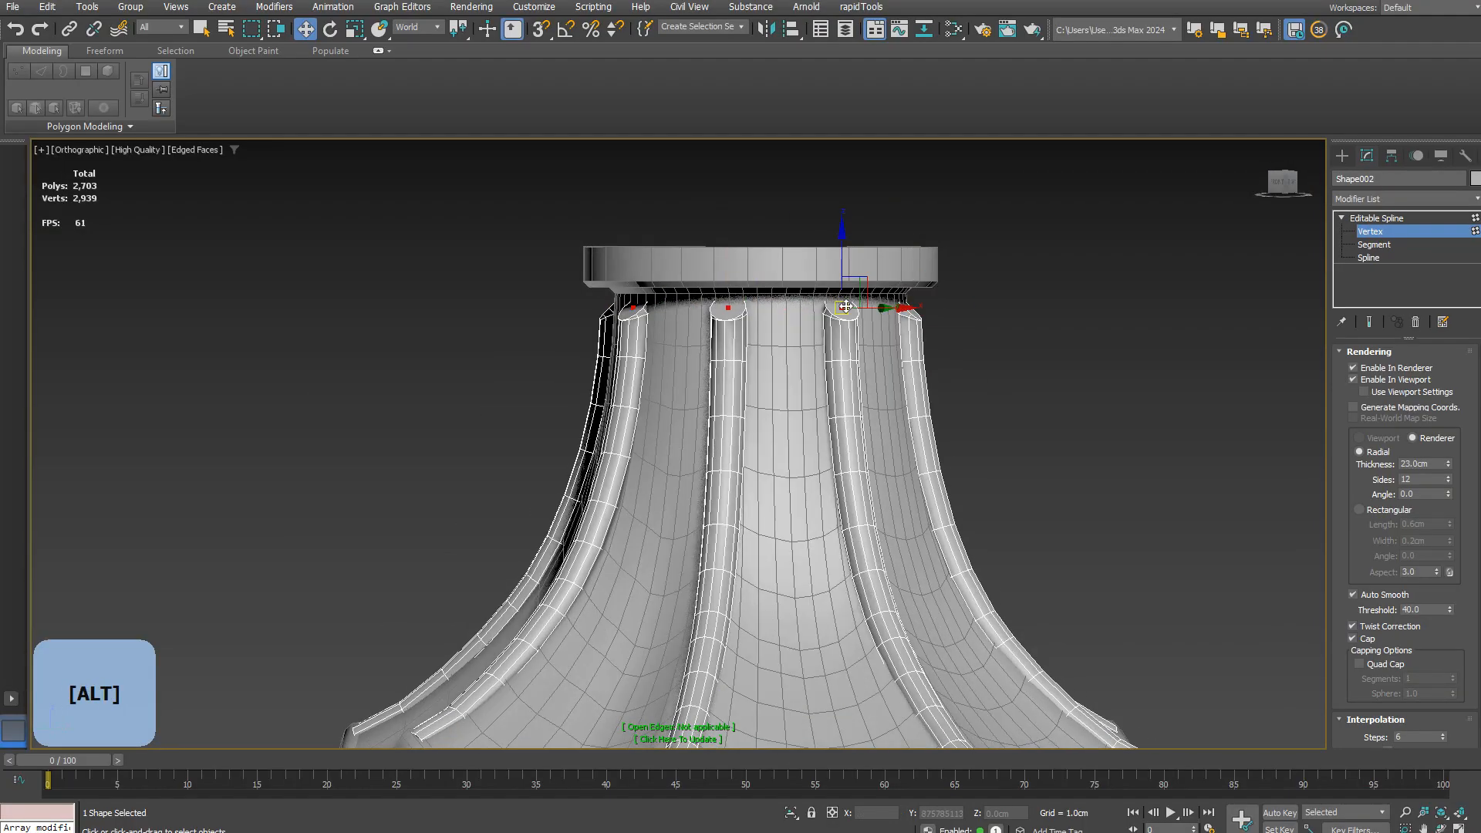
pyautogui.scroll(4, 605, 201)
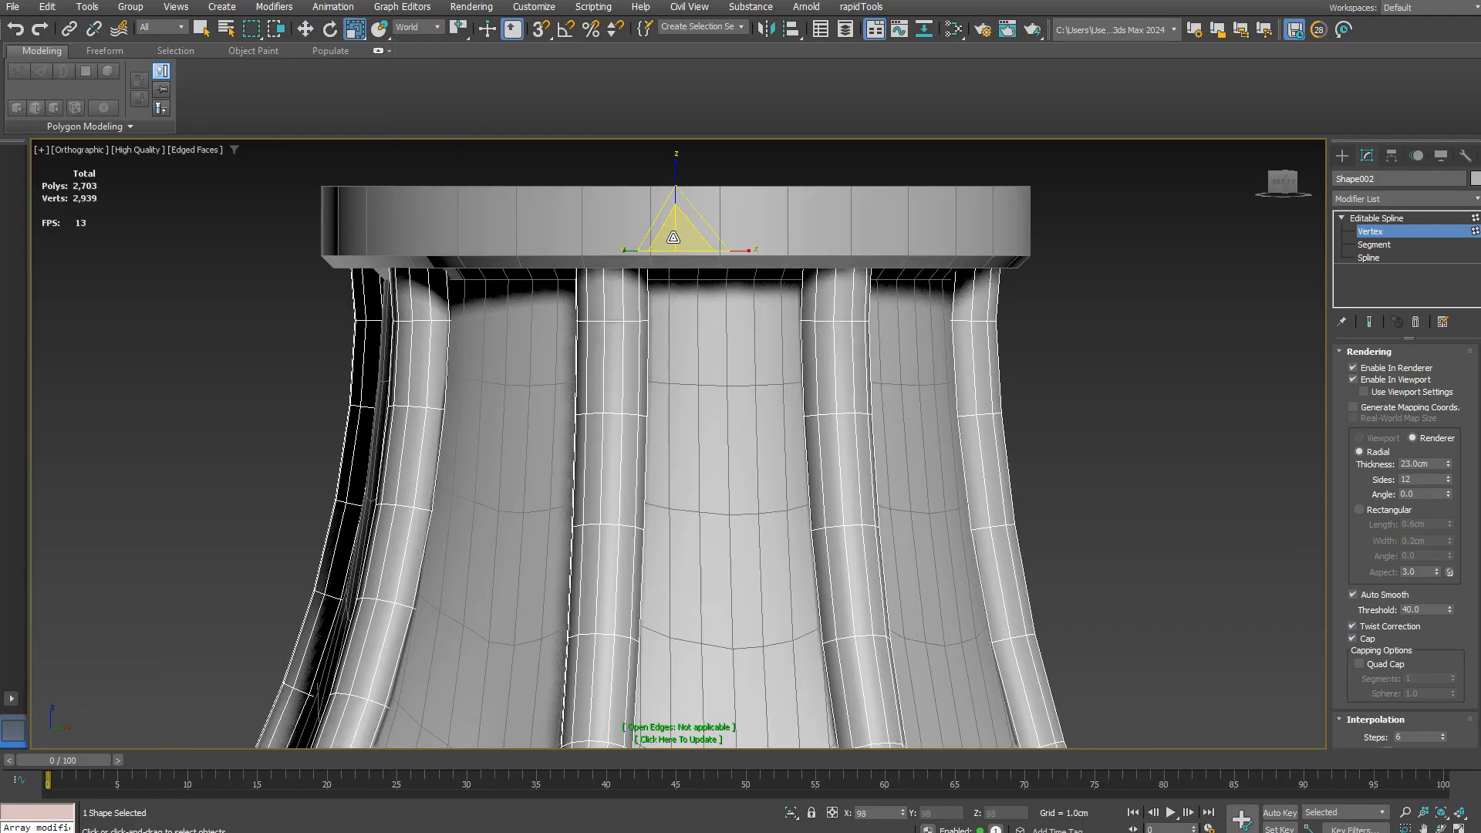
# Step: Isolate the ribs as an editable poly and delete the stray short tube among them
pyautogui.press('5')
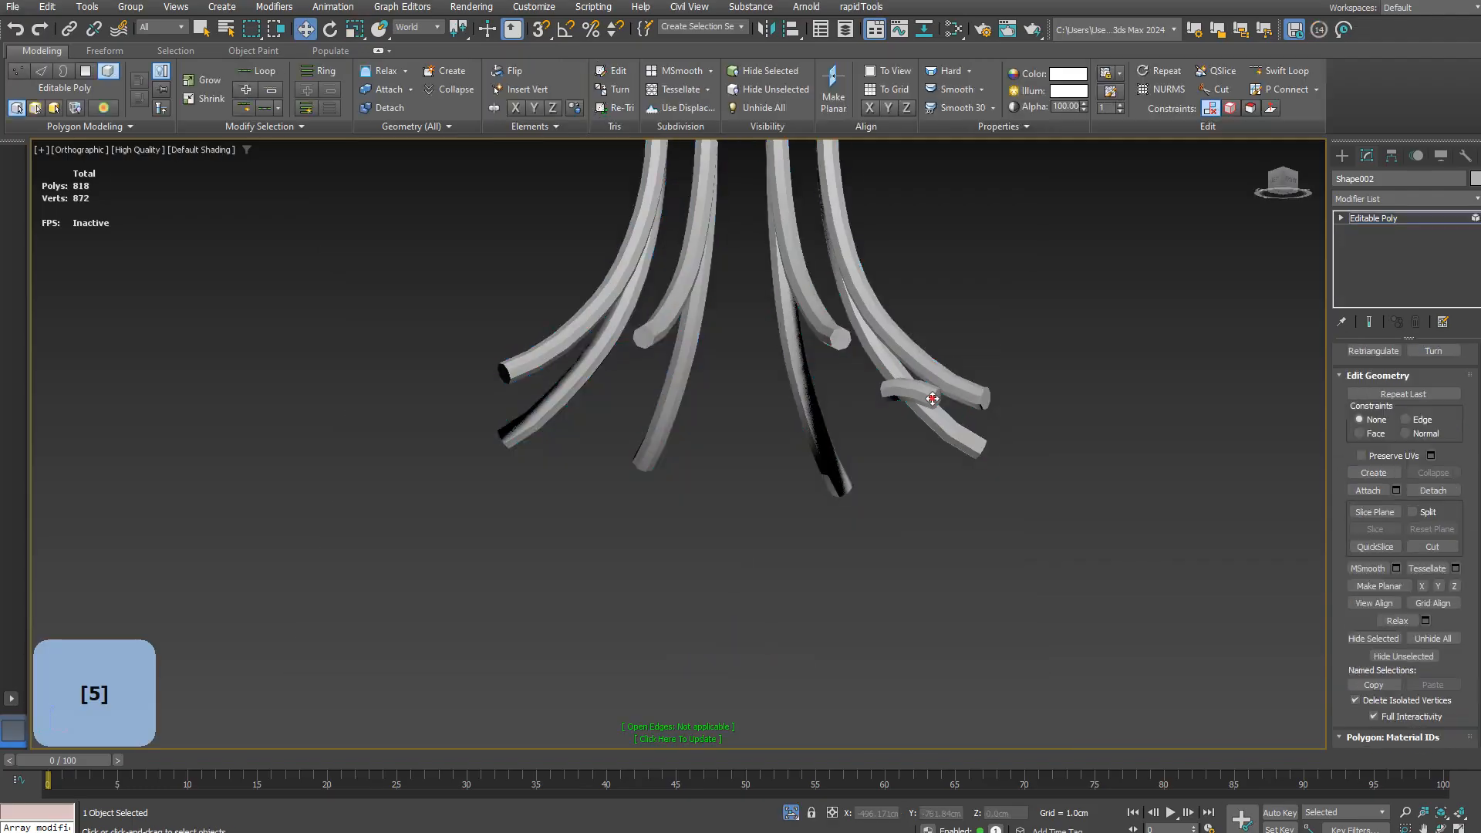
pyautogui.keyDown('alt'); pyautogui.moveTo(771, 463); pyautogui.dragTo(842, 466, button='middle'); pyautogui.keyUp('alt')
# Step: Inset the lower end caps of all the ribs and collapse each inset face to a point
pyautogui.click(530, 496)
pyautogui.keyDown('ctrl'); pyautogui.click(671, 456); pyautogui.keyUp('ctrl')
pyautogui.keyDown('ctrl'); pyautogui.click(853, 455); pyautogui.keyUp('ctrl')
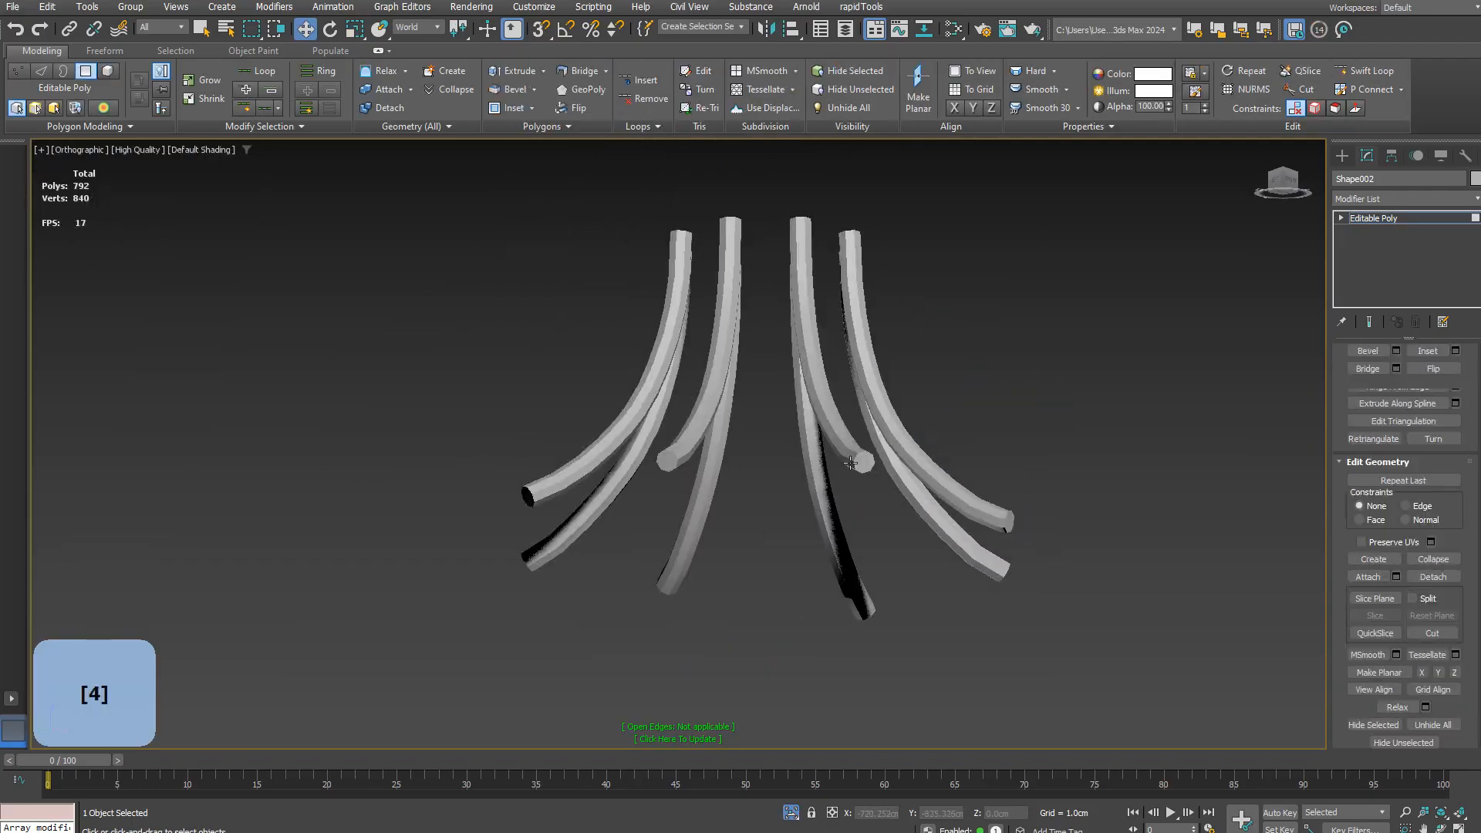
pyautogui.moveTo(1052, 563); pyautogui.dragTo(1072, 362, button='middle')
pyautogui.keyDown('ctrl'); pyautogui.click(1064, 321); pyautogui.keyUp('ctrl')
pyautogui.keyDown('ctrl'); pyautogui.click(1183, 409); pyautogui.keyUp('ctrl')
pyautogui.keyDown('alt'); pyautogui.moveTo(1197, 471); pyautogui.dragTo(1026, 470, button='middle'); pyautogui.keyUp('alt')
pyautogui.click(1456, 374)
pyautogui.scroll(4, 933, 423)
pyautogui.click(684, 496)
pyautogui.click(1433, 582)
# Step: Select only the top end caps of all the ribs
pyautogui.moveTo(632, 297); pyautogui.dragTo(825, 340)
pyautogui.scroll(4, 787, 336)
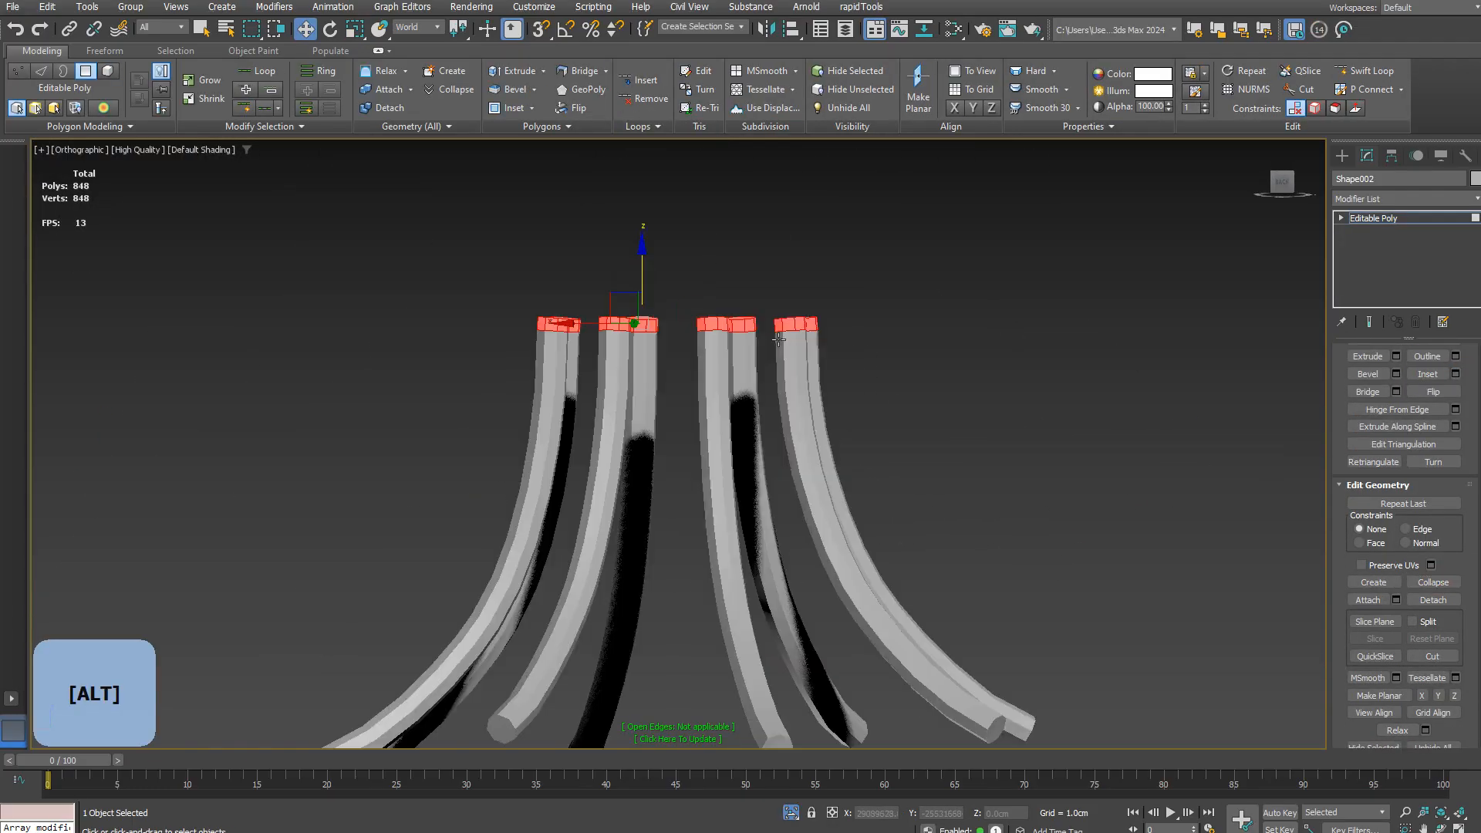
pyautogui.keyDown('alt'); pyautogui.moveTo(794, 340); pyautogui.dragTo(841, 401, button='middle'); pyautogui.keyUp('alt')
pyautogui.scroll(1, 1362, 578)
# Step: Try to inset the ribs' top end caps and collapse them to centre points
pyautogui.click(1455, 420)
pyautogui.click(685, 497)
pyautogui.click(1433, 628)
pyautogui.scroll(-5, 783, 262)
pyautogui.scroll(5, 782, 298)
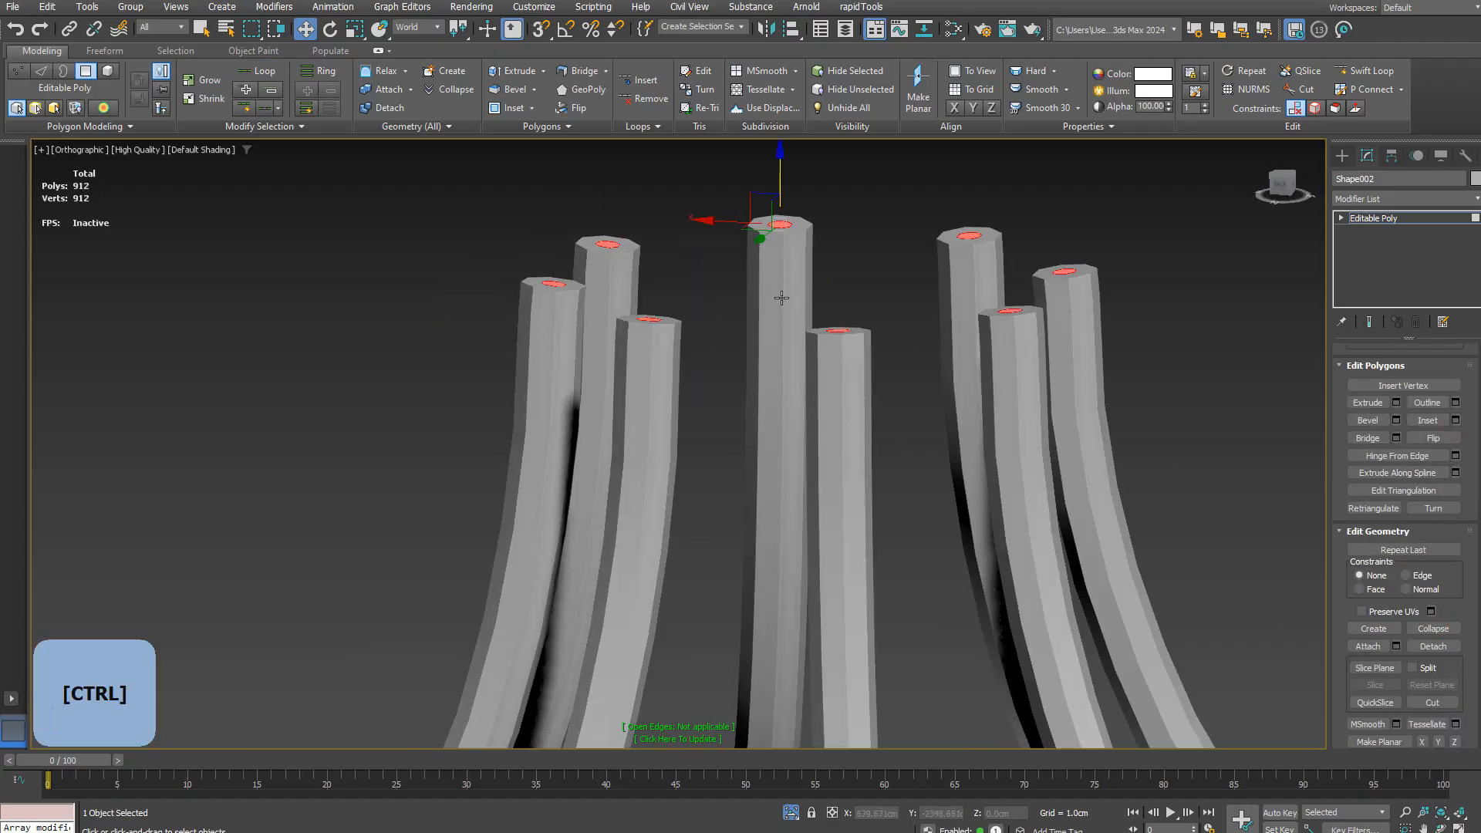
# Step: Delete the top end caps of the ribs
pyautogui.press('Delete')
pyautogui.scroll(-5, 617, 306)
# Step: Create a cylinder beside the ribs, about 53.5 cm in radius and 159.8 cm high, with 5 height segments and 8 sides
pyautogui.click(1343, 155)
pyautogui.click(1371, 300)
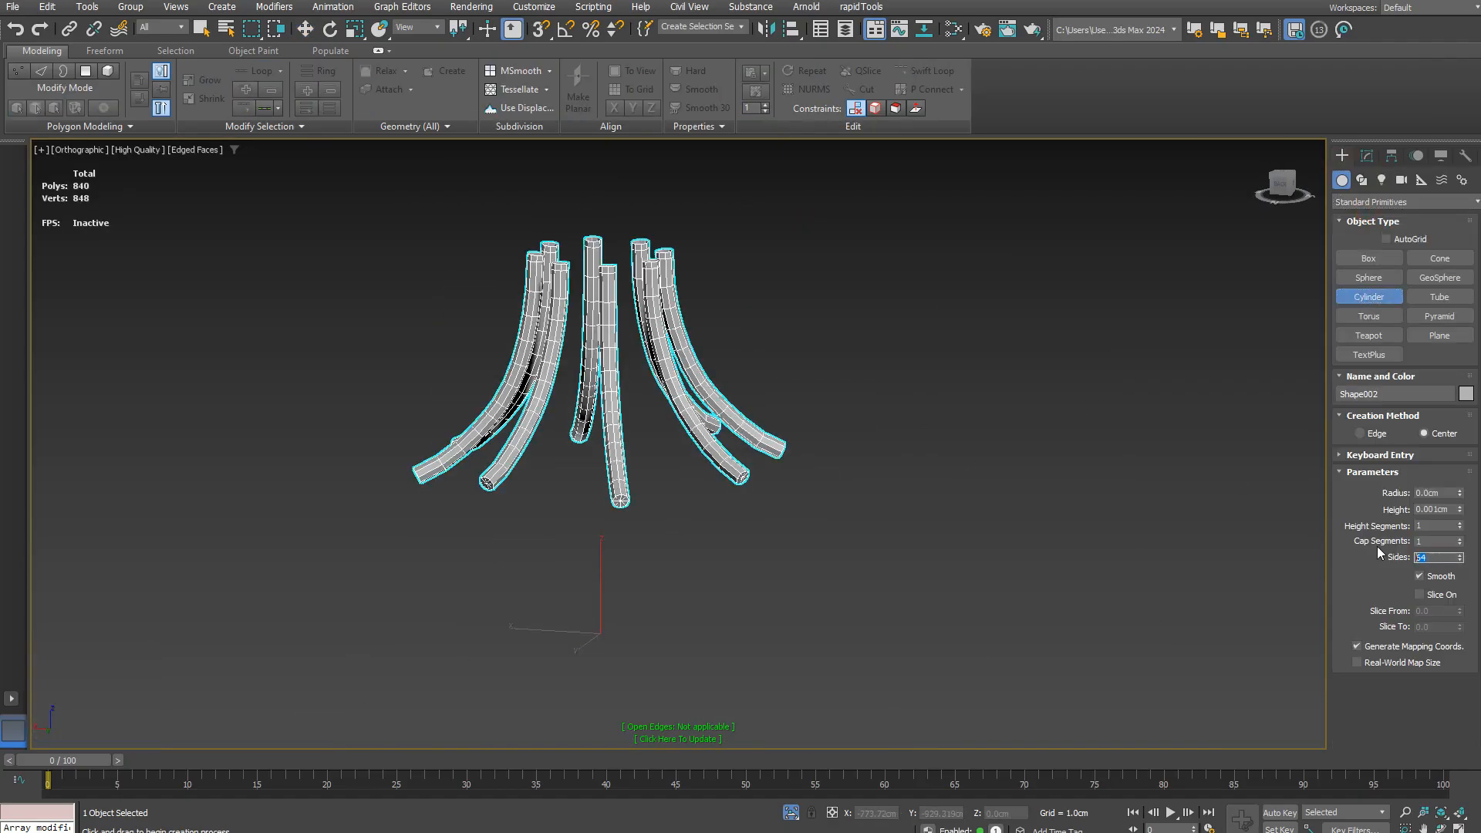
pyautogui.write('5')
pyautogui.press('Return')
pyautogui.moveTo(904, 619); pyautogui.dragTo(936, 628)
pyautogui.click(933, 505)
pyautogui.rightClick(921, 556)
pyautogui.scroll(2, 906, 641)
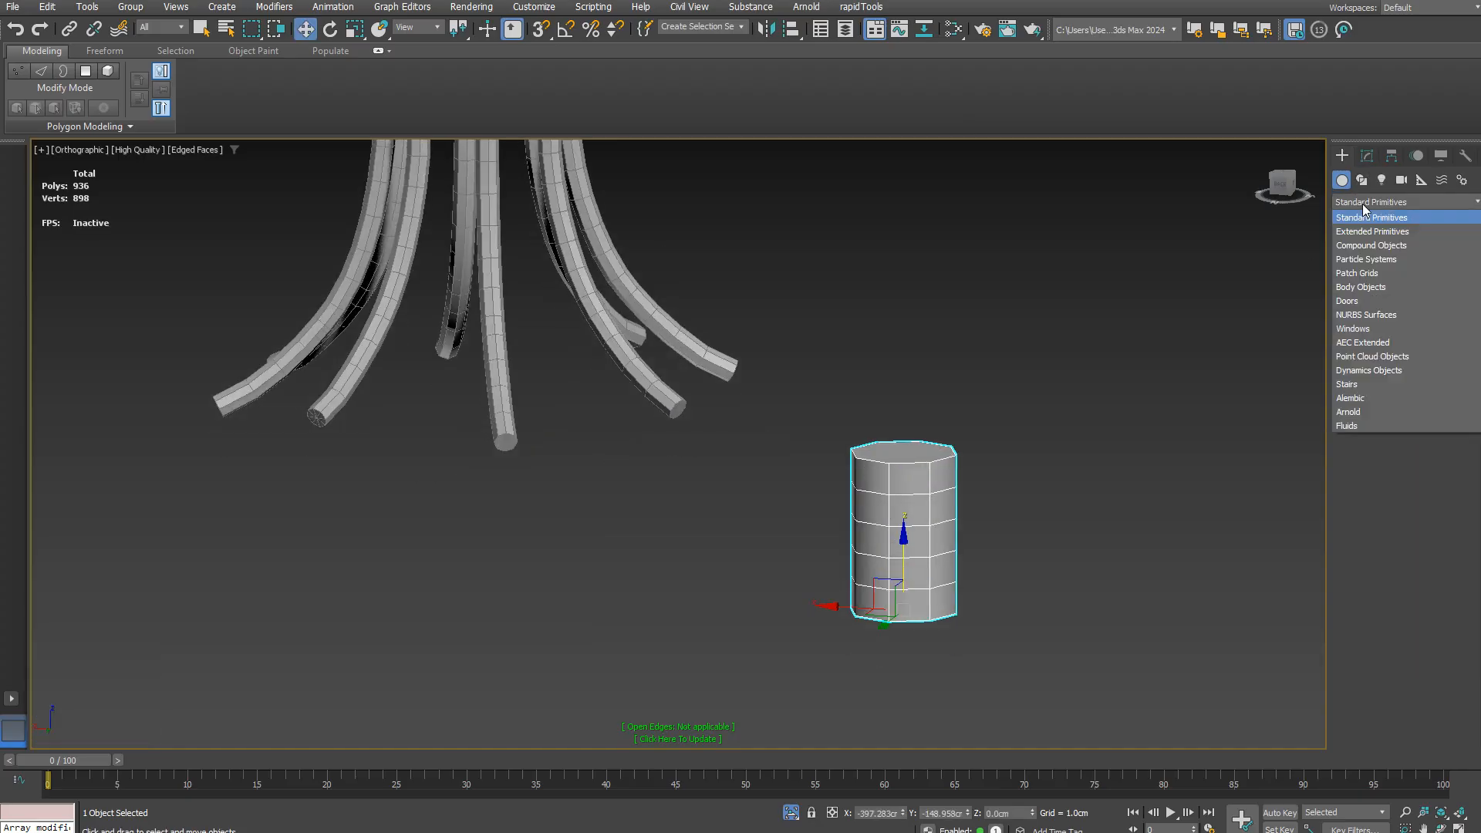
# Step: Apply Taper and Bend modifiers to the cylinder, narrowing its upper end and bending it by 112 degrees
pyautogui.click(1368, 156)
pyautogui.moveTo(1449, 520); pyautogui.dragTo(1445, 489)
pyautogui.click(1380, 200)
pyautogui.write('be')
pyautogui.click(1378, 204)
pyautogui.moveTo(1445, 382); pyautogui.dragTo(1393, 204)
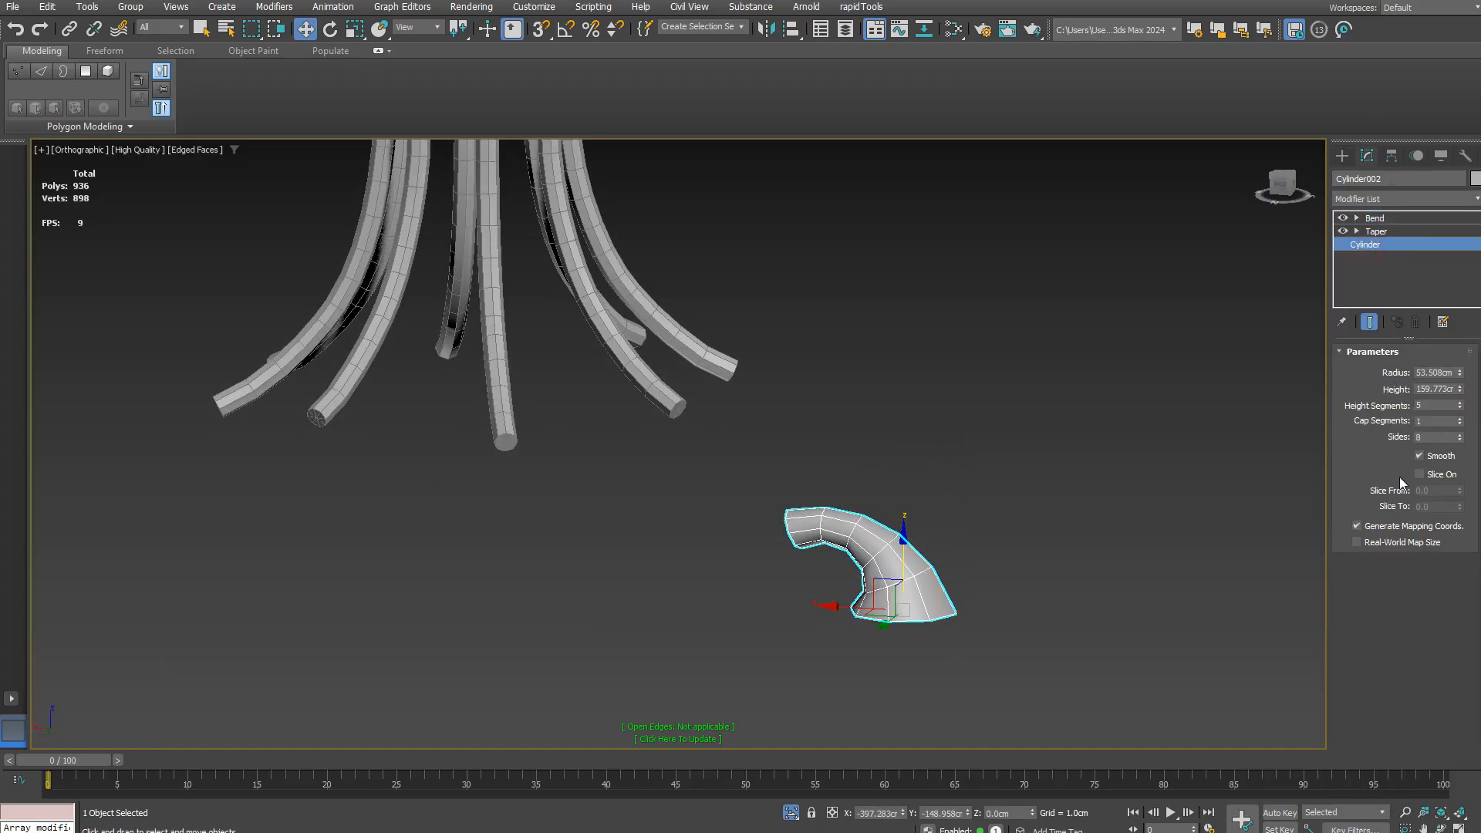
# Step: Give the bent cylinder 7 height segments and align it to a rib's lower end, rotated to curl upwards
pyautogui.moveTo(502, 446)
pyautogui.keyDown('alt'); pyautogui.mouseDown(button='middle')
pyautogui.moveTo(601, 463)
pyautogui.moveTo(510, 432)
pyautogui.mouseUp(button='middle'); pyautogui.keyUp('alt')
pyautogui.press('e')
pyautogui.press('a')
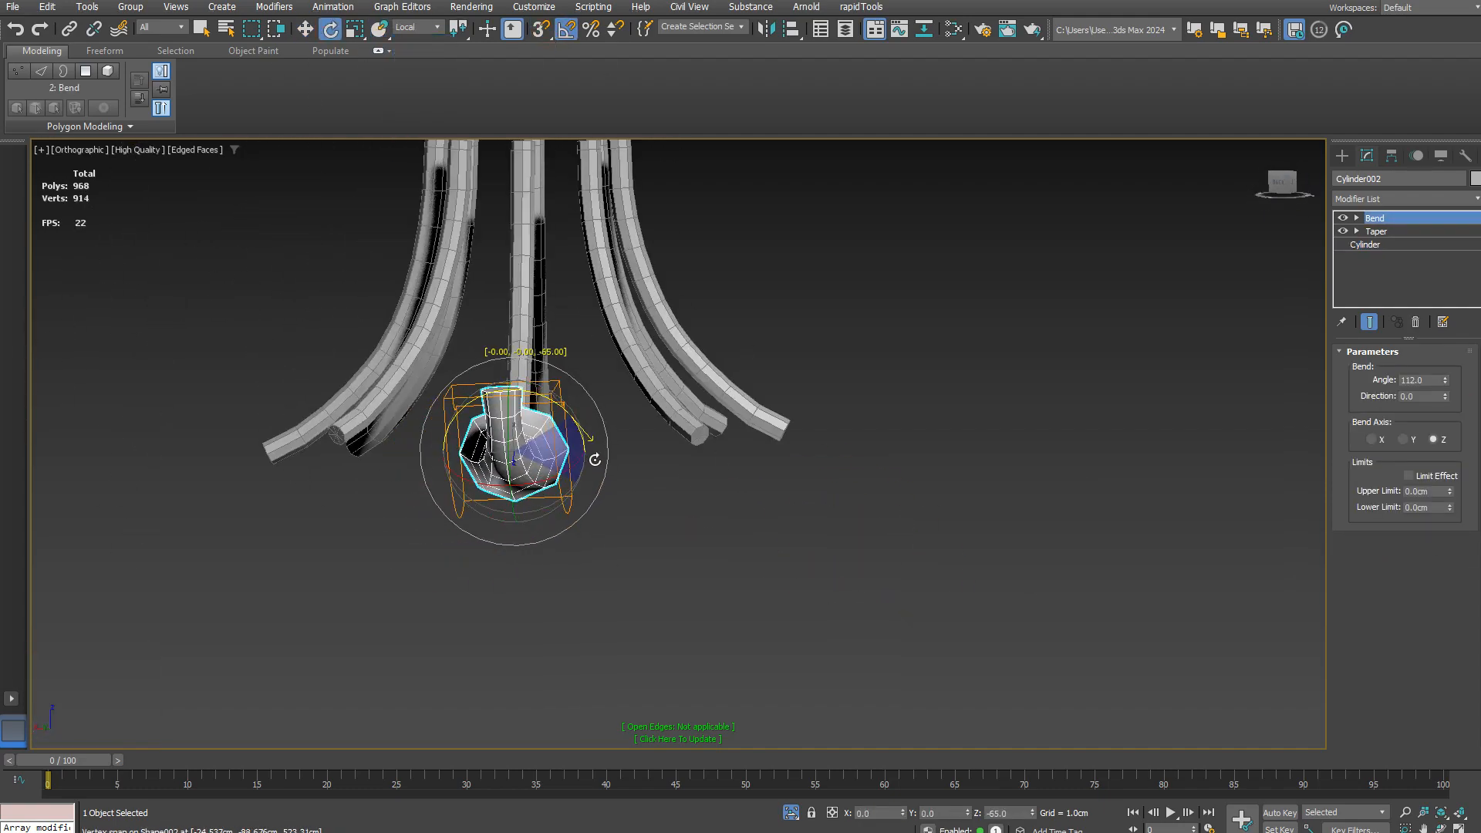
pyautogui.moveTo(594, 457); pyautogui.dragTo(600, 486)
pyautogui.keyDown('alt'); pyautogui.moveTo(600, 485); pyautogui.dragTo(641, 592, button='middle'); pyautogui.keyUp('alt')
pyautogui.scroll(4, 532, 462)
pyautogui.keyDown('alt'); pyautogui.moveTo(501, 405); pyautogui.dragTo(640, 354, button='middle'); pyautogui.keyUp('alt')
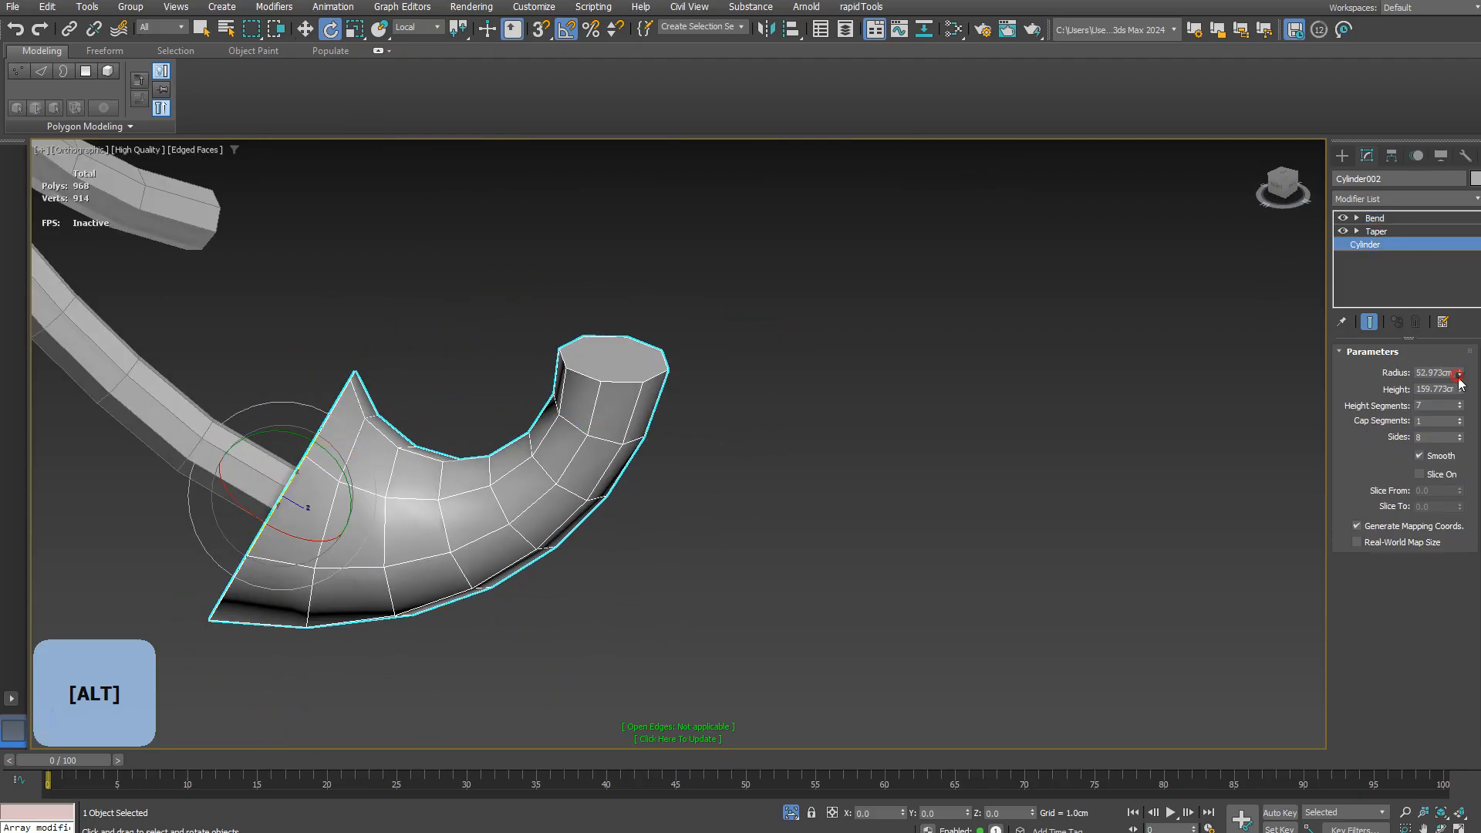
# Step: Reduce the bent cylinder's radius to about 11.4 cm to match the thickness of the rib
pyautogui.moveTo(1458, 376); pyautogui.dragTo(1465, 441)
pyautogui.scroll(5, 186, 506)
pyautogui.moveTo(1458, 374); pyautogui.dragTo(1459, 358)
pyautogui.scroll(-5, 568, 476)
pyautogui.keyDown('alt'); pyautogui.moveTo(1251, 398); pyautogui.dragTo(1413, 336, button='middle'); pyautogui.keyUp('alt')
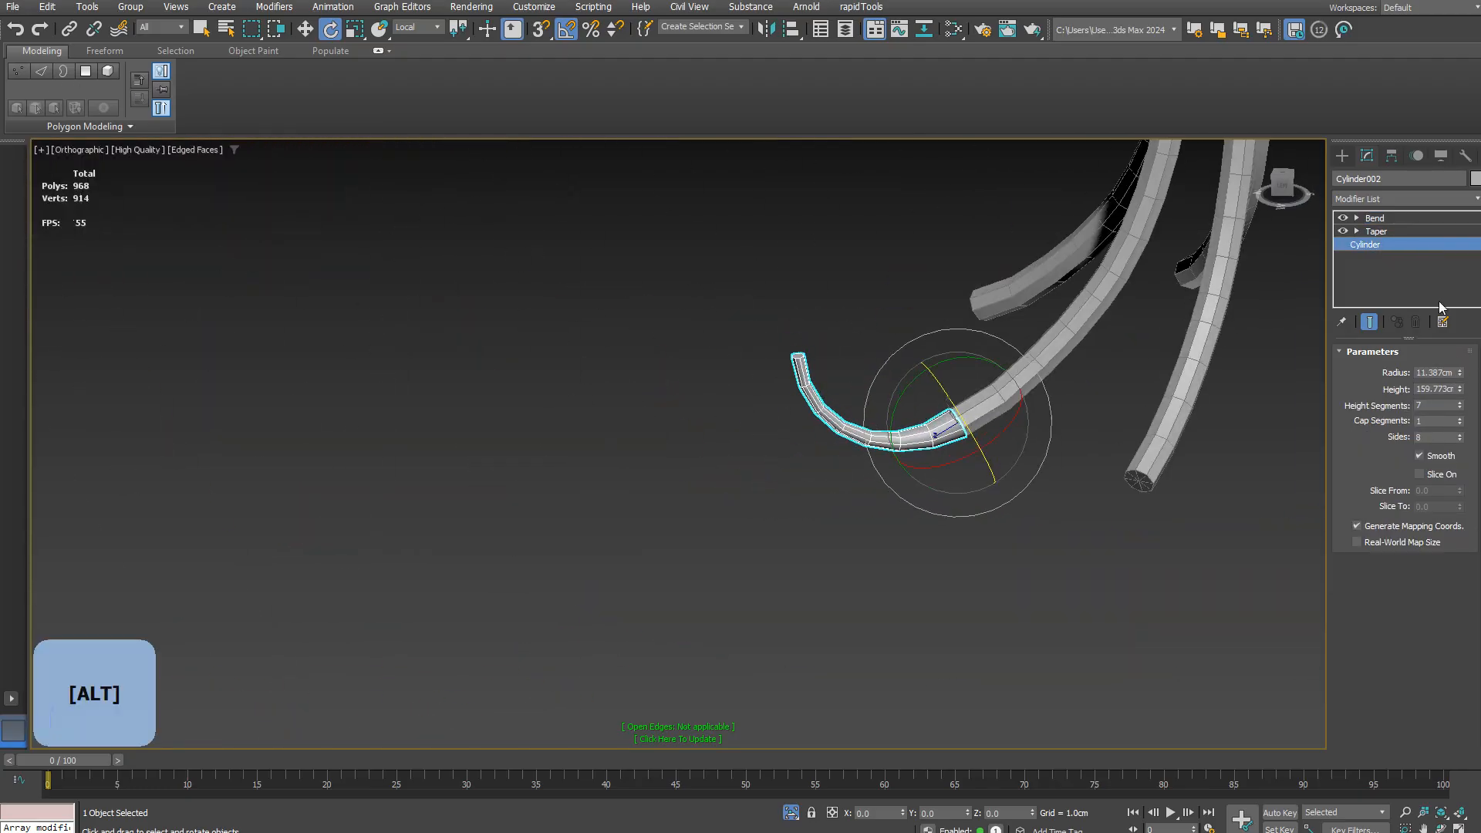
# Step: Hide the edged faces and end the isolation so the whole tower is shown
pyautogui.click(1018, 568)
pyautogui.scroll(-5, 841, 463)
pyautogui.press('F4')
pyautogui.rightClick(902, 552)
pyautogui.click(1010, 432)
pyautogui.keyDown('alt'); pyautogui.moveTo(1010, 432); pyautogui.dragTo(1009, 433, button='middle'); pyautogui.keyUp('alt')
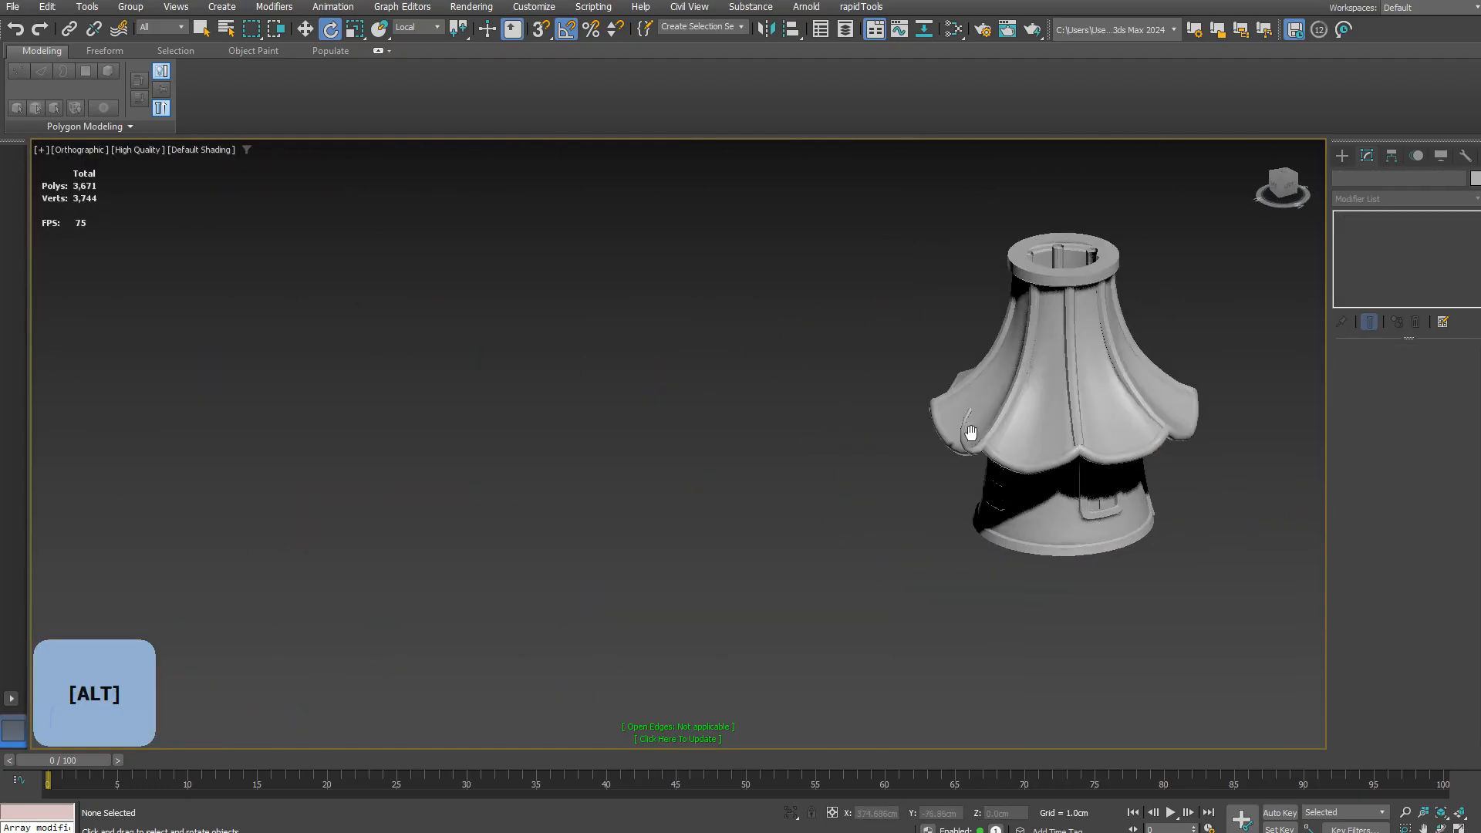
# Step: Fit the curl to its rib end with a 239.5 degree bend and copy it to the other rib ends around the roof
pyautogui.click(771, 444)
pyautogui.moveTo(789, 417); pyautogui.dragTo(829, 480)
pyautogui.scroll(2, 853, 539)
pyautogui.keyDown('alt'); pyautogui.moveTo(853, 539); pyautogui.dragTo(793, 440, button='middle'); pyautogui.keyUp('alt')
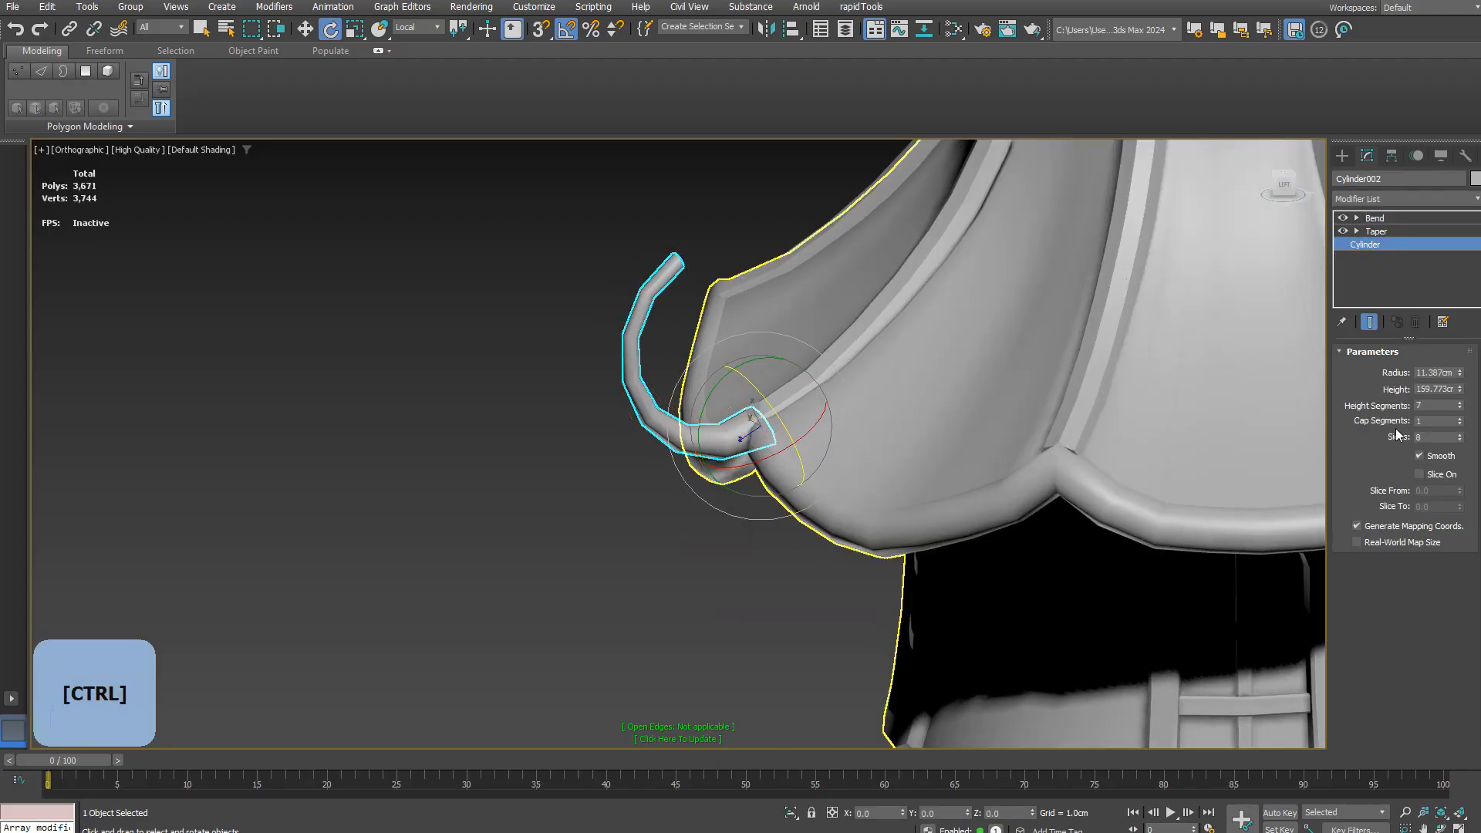
pyautogui.keyDown('alt'); pyautogui.moveTo(1227, 465); pyautogui.dragTo(479, 494, button='middle'); pyautogui.keyUp('alt')
pyautogui.press('w')
pyautogui.moveTo(440, 494); pyautogui.dragTo(456, 515)
pyautogui.keyDown('alt'); pyautogui.moveTo(456, 515); pyautogui.dragTo(432, 493, button='middle'); pyautogui.keyUp('alt')
pyautogui.press('e')
pyautogui.moveTo(445, 445); pyautogui.dragTo(503, 475)
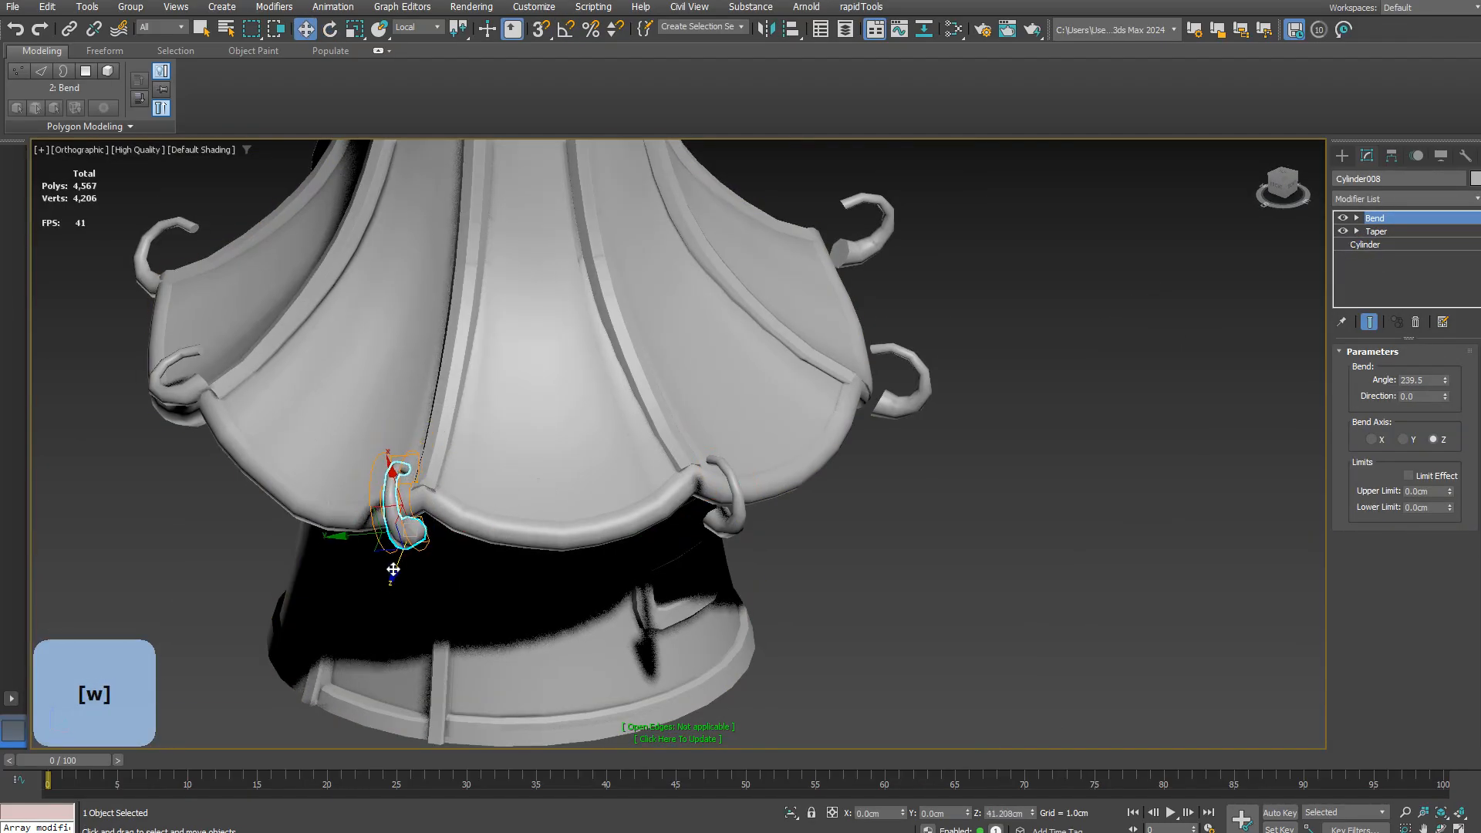
# Step: Move individual curl copies closer to the lower ends of their ribs
pyautogui.keyDown('alt'); pyautogui.moveTo(393, 575); pyautogui.dragTo(386, 447, button='middle'); pyautogui.keyUp('alt')
pyautogui.press('e')
pyautogui.press('w')
pyautogui.scroll(3, 385, 436)
pyautogui.moveTo(351, 486); pyautogui.dragTo(347, 505)
pyautogui.keyDown('alt'); pyautogui.moveTo(347, 505); pyautogui.dragTo(362, 432, button='middle'); pyautogui.keyUp('alt')
pyautogui.click(324, 493)
pyautogui.moveTo(360, 534); pyautogui.dragTo(293, 558)
pyautogui.keyDown('alt'); pyautogui.moveTo(293, 557); pyautogui.dragTo(467, 414, button='middle'); pyautogui.keyUp('alt')
# Step: Rotate the misaligned curl so that it follows the direction of its rib
pyautogui.click(471, 482)
pyautogui.press('e')
pyautogui.press('w')
pyautogui.press('e')
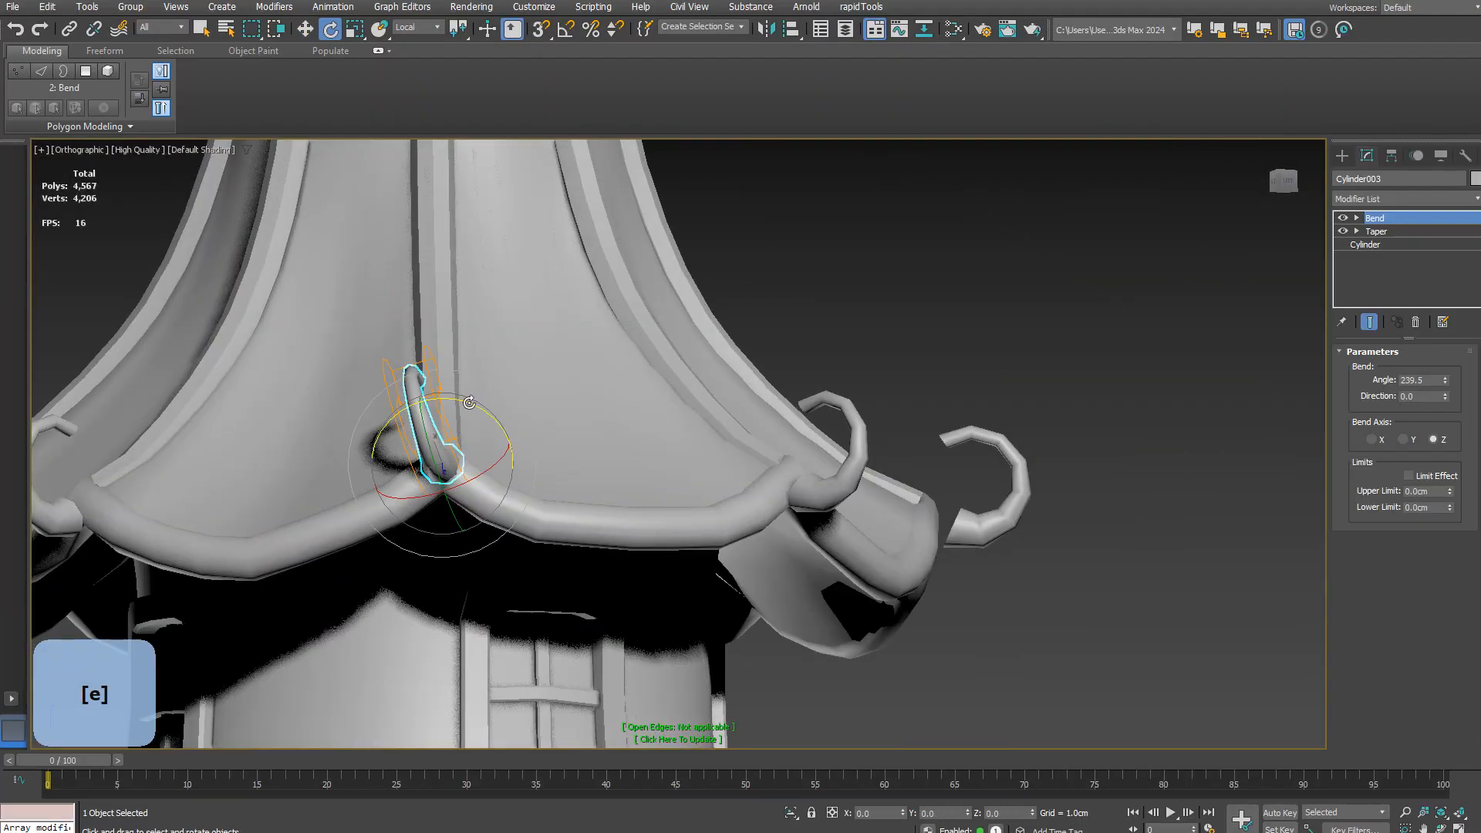
pyautogui.moveTo(467, 414); pyautogui.dragTo(440, 406)
pyautogui.scroll(-5, 462, 432)
# Step: Scale three curls up slightly, one of them to about 108 percent, to fit the thickness of their ribs
pyautogui.click(632, 480)
pyautogui.press('w')
pyautogui.keyDown('alt'); pyautogui.moveTo(633, 480); pyautogui.dragTo(715, 608, button='middle'); pyautogui.keyUp('alt')
pyautogui.scroll(4, 461, 537)
pyautogui.press('r')
pyautogui.moveTo(597, 480); pyautogui.dragTo(598, 474)
pyautogui.moveTo(594, 472); pyautogui.dragTo(906, 359, button='middle')
pyautogui.click(569, 567)
pyautogui.moveTo(550, 580); pyautogui.dragTo(550, 569)
pyautogui.scroll(-5, 552, 571)
pyautogui.moveTo(552, 570); pyautogui.dragTo(876, 550, button='middle')
pyautogui.click(558, 567)
pyautogui.moveTo(572, 587); pyautogui.dragTo(571, 579)
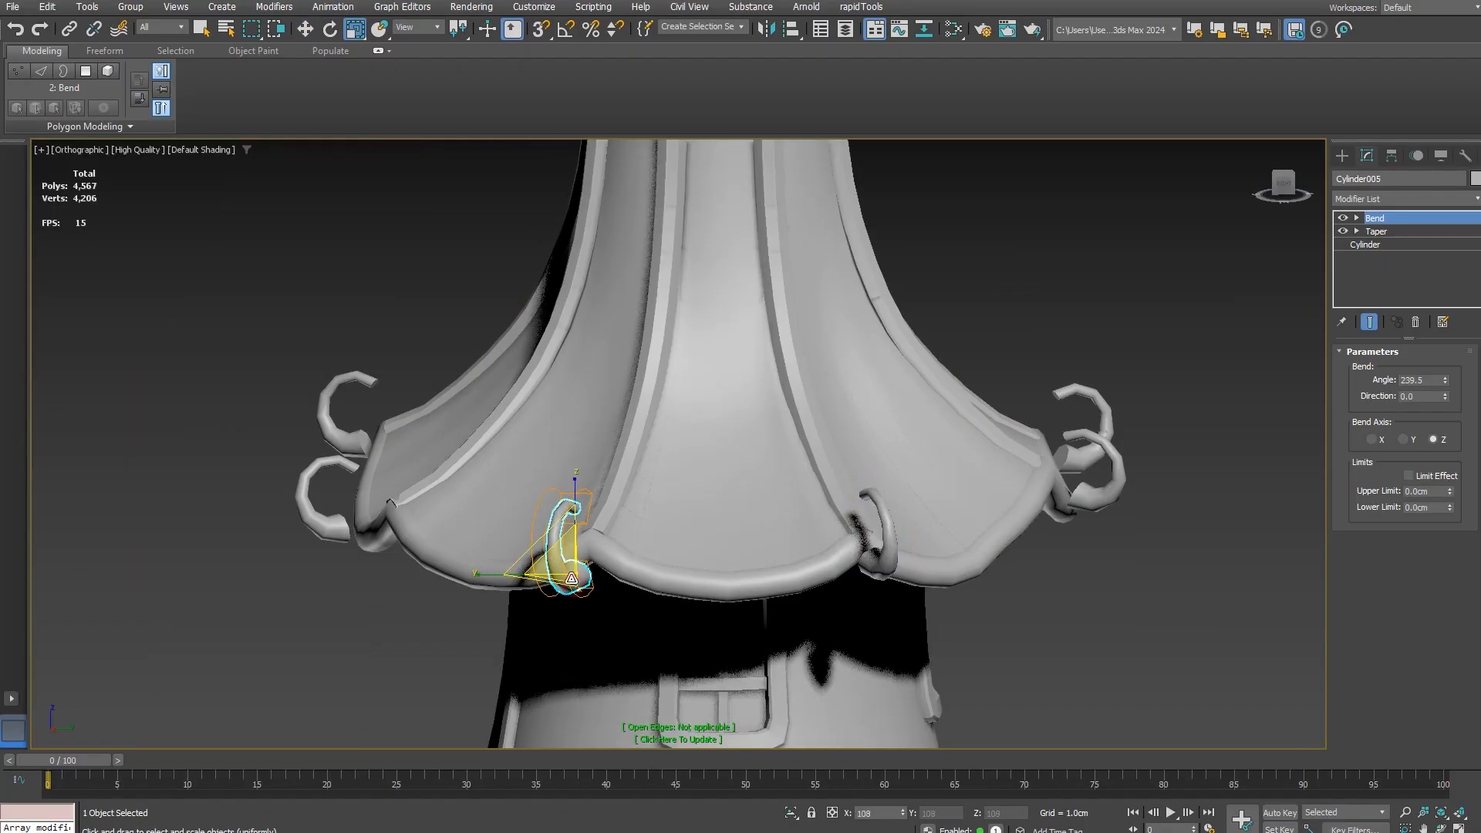
# Step: Adjust the base cylinder radius of two curls to match the rib thickness
pyautogui.keyDown('alt'); pyautogui.moveTo(337, 429); pyautogui.dragTo(432, 456, button='middle'); pyautogui.keyUp('alt')
pyautogui.scroll(3, 363, 455)
pyautogui.scroll(-8, 531, 526)
pyautogui.click(532, 526)
pyautogui.keyDown('alt'); pyautogui.moveTo(532, 526); pyautogui.dragTo(784, 522, button='middle'); pyautogui.keyUp('alt')
pyautogui.click(854, 384)
pyautogui.scroll(4, 855, 385)
pyautogui.moveTo(1003, 347); pyautogui.dragTo(995, 463, button='middle')
pyautogui.click(941, 456)
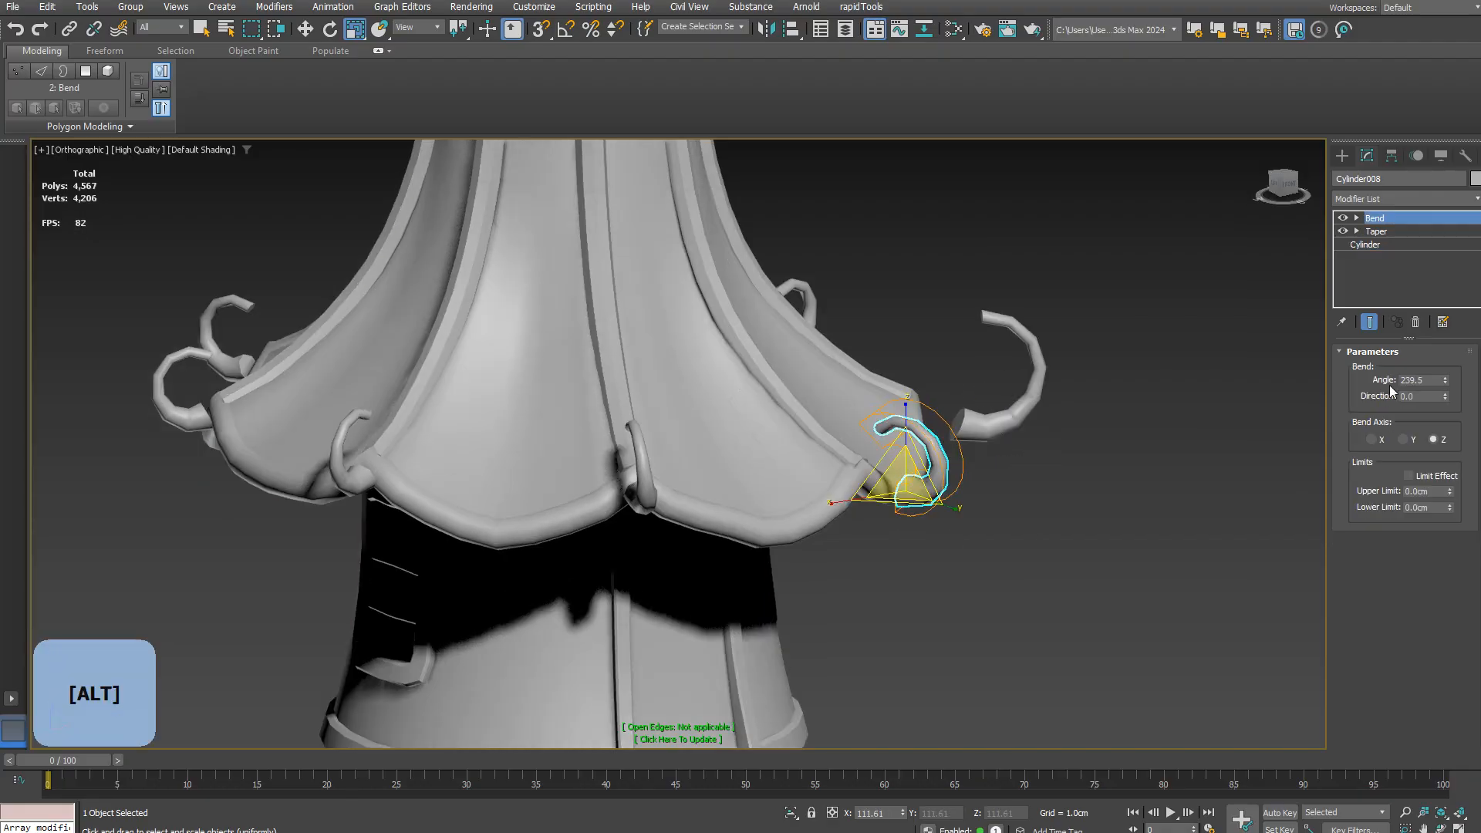
pyautogui.moveTo(1459, 388); pyautogui.dragTo(1459, 369)
pyautogui.click(526, 463)
pyautogui.moveTo(771, 463); pyautogui.dragTo(833, 439, button='middle')
pyautogui.click(419, 340)
pyautogui.click(1365, 244)
pyautogui.moveTo(1458, 388); pyautogui.dragTo(1456, 365)
pyautogui.scroll(-2, 848, 386)
pyautogui.click(659, 342)
pyautogui.keyDown('alt'); pyautogui.moveTo(733, 455); pyautogui.dragTo(1099, 472, button='middle'); pyautogui.keyUp('alt')
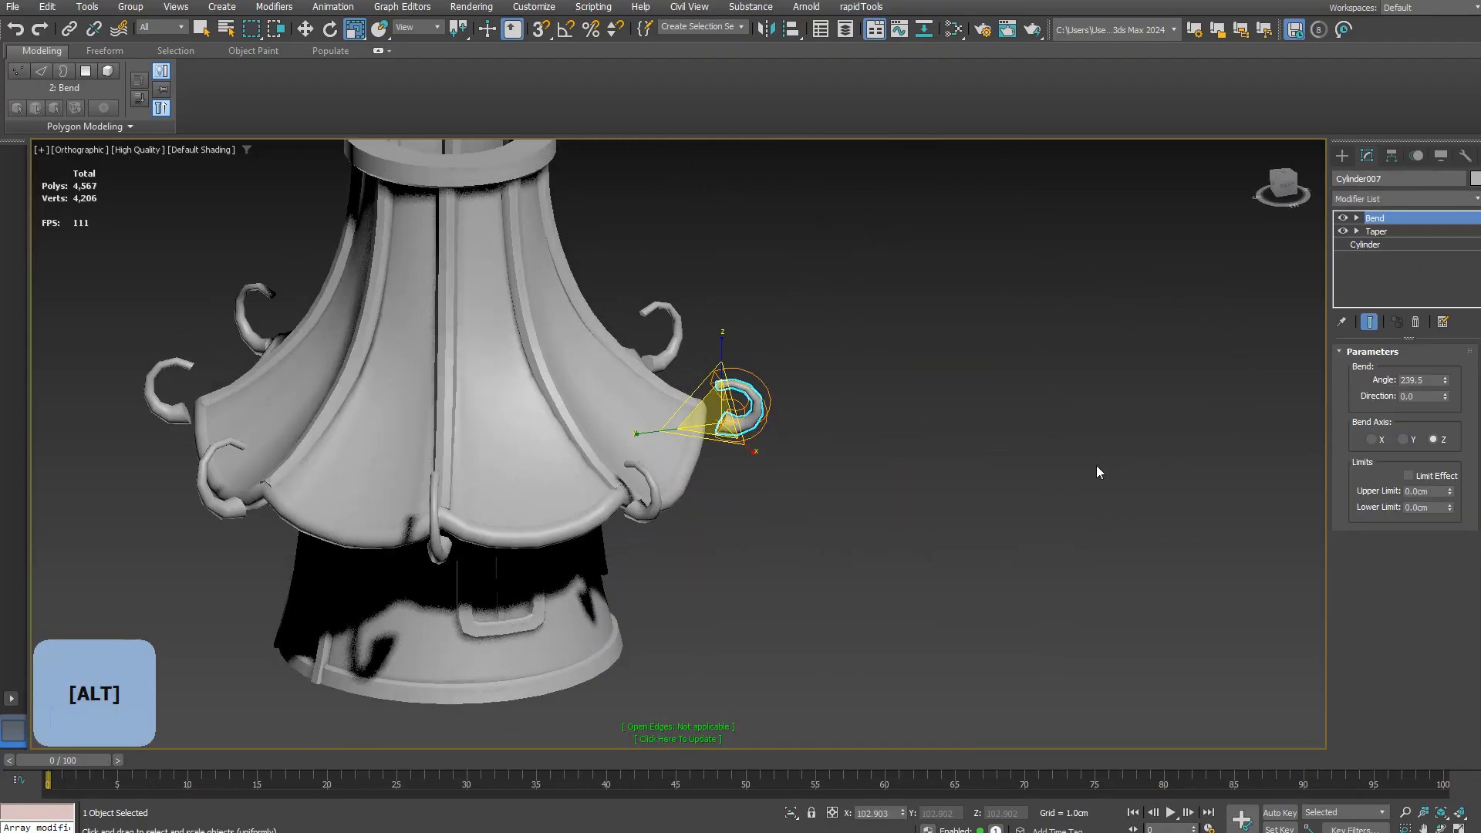
# Step: Attach all the curls to the editable poly object containing the roof ribs
pyautogui.moveTo(845, 488); pyautogui.dragTo(1181, 465, button='middle')
pyautogui.scroll(6, 598, 461)
pyautogui.click(601, 462)
pyautogui.scroll(-6, 598, 461)
pyautogui.scroll(-5, 1378, 617)
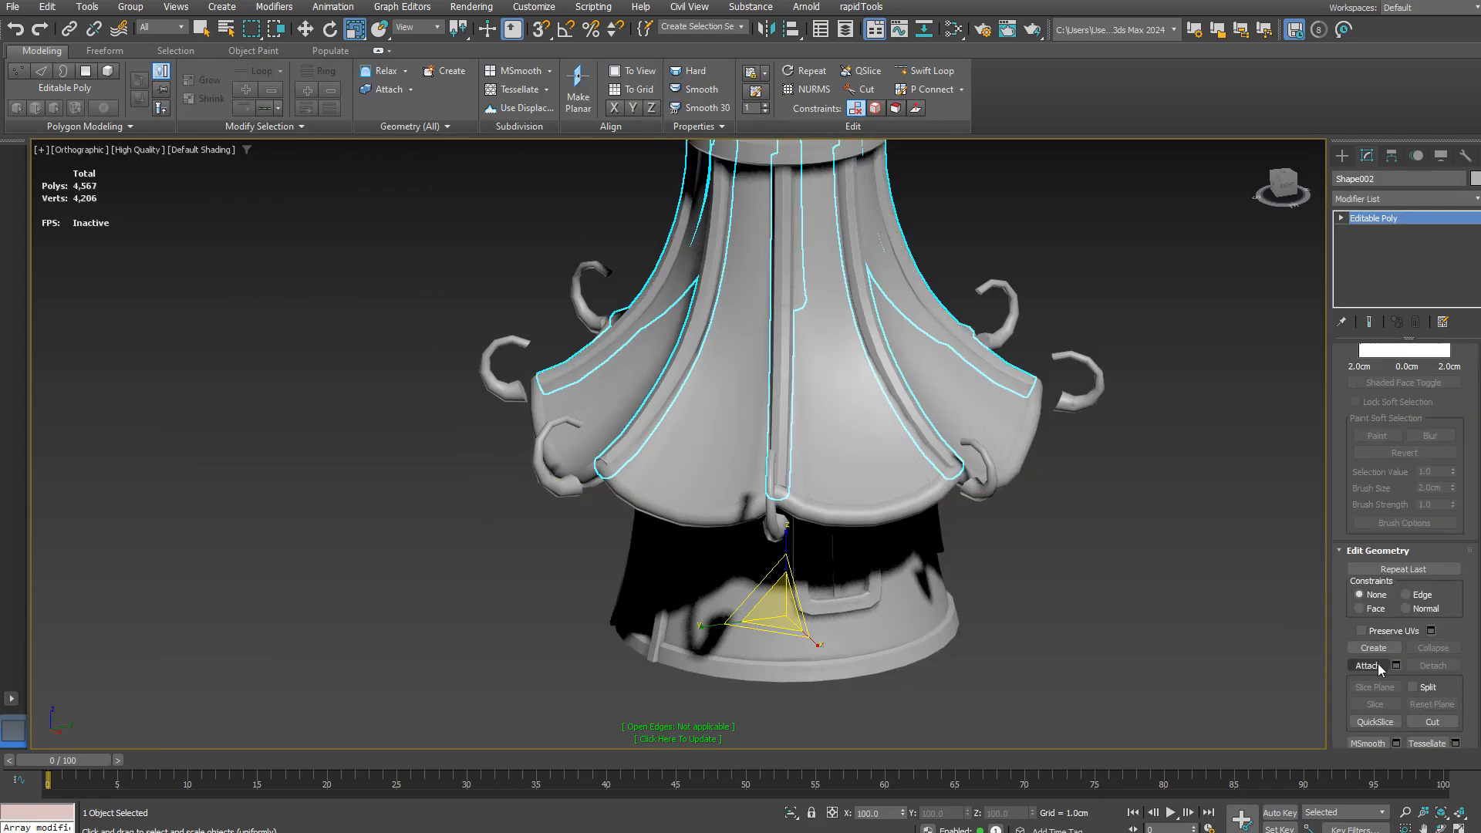
pyautogui.click(587, 317)
pyautogui.click(505, 368)
pyautogui.keyDown('alt'); pyautogui.moveTo(771, 386); pyautogui.dragTo(1025, 319, button='middle'); pyautogui.keyUp('alt')
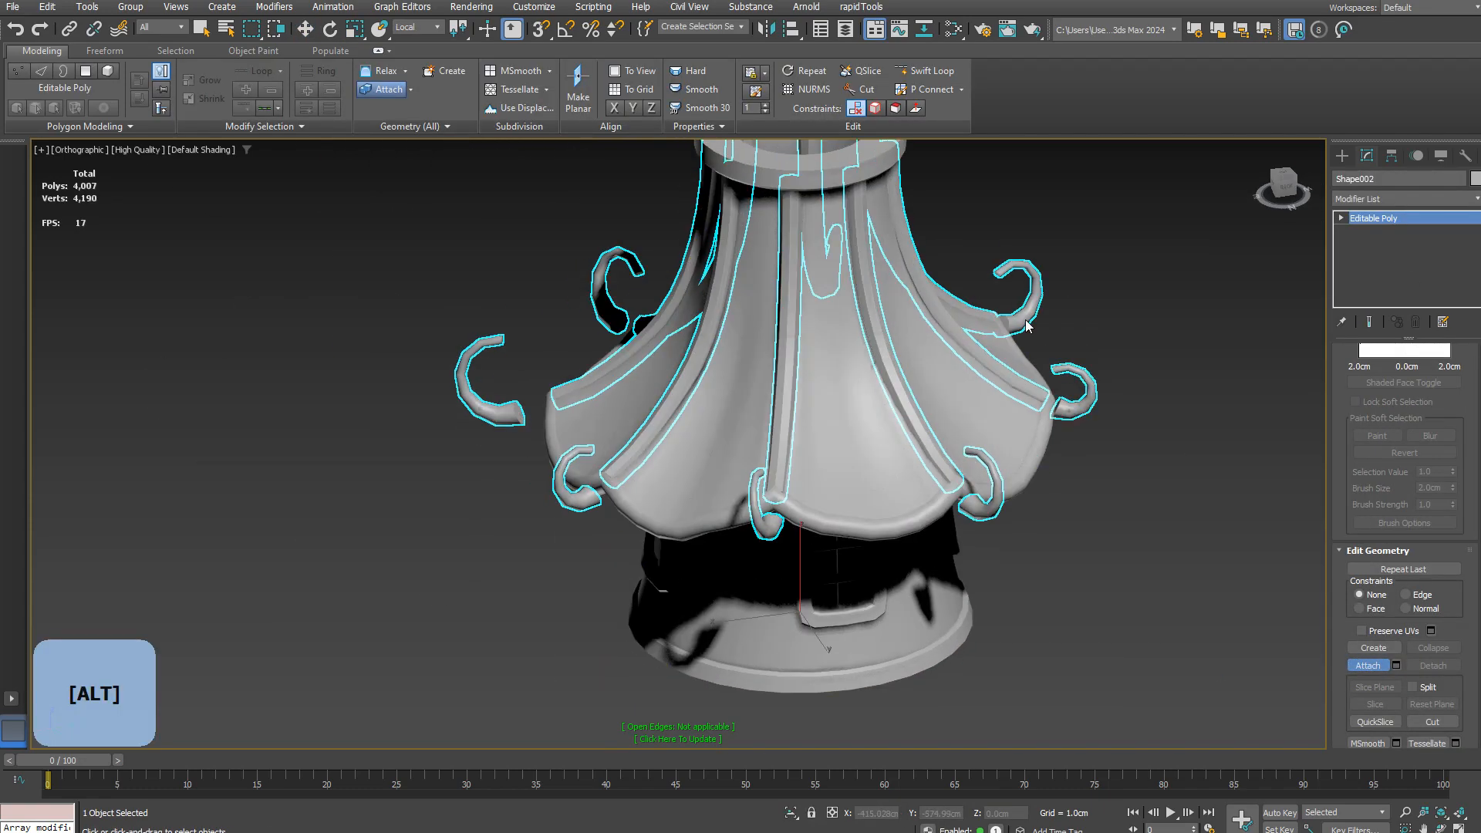
# Step: Isolate the combined ribs and curls, show edged faces, and start editing their vertices
pyautogui.hotkey('alt', 'q')
pyautogui.scroll(5, 606, 459)
pyautogui.press('F4')
pyautogui.press('4')
pyautogui.press('1')
pyautogui.keyDown('alt'); pyautogui.moveTo(793, 515); pyautogui.dragTo(910, 509, button='middle'); pyautogui.keyUp('alt')
pyautogui.scroll(3, 694, 478)
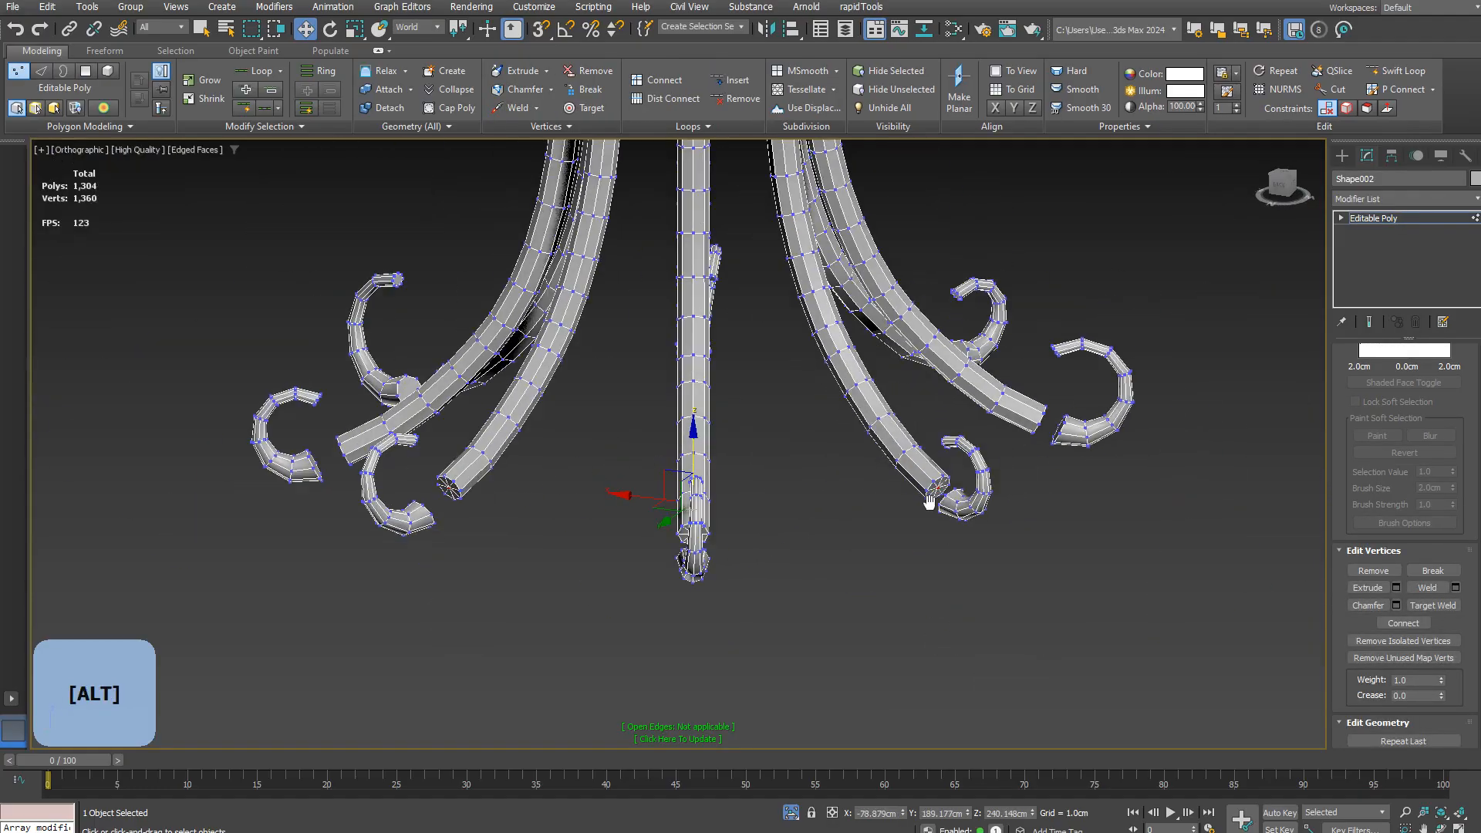
# Step: Delete the end cap polygons where the ribs and curls face each other
pyautogui.keyDown('alt'); pyautogui.moveTo(694, 478); pyautogui.dragTo(934, 577, button='middle'); pyautogui.keyUp('alt')
pyautogui.scroll(3, 771, 494)
pyautogui.scroll(-6, 848, 525)
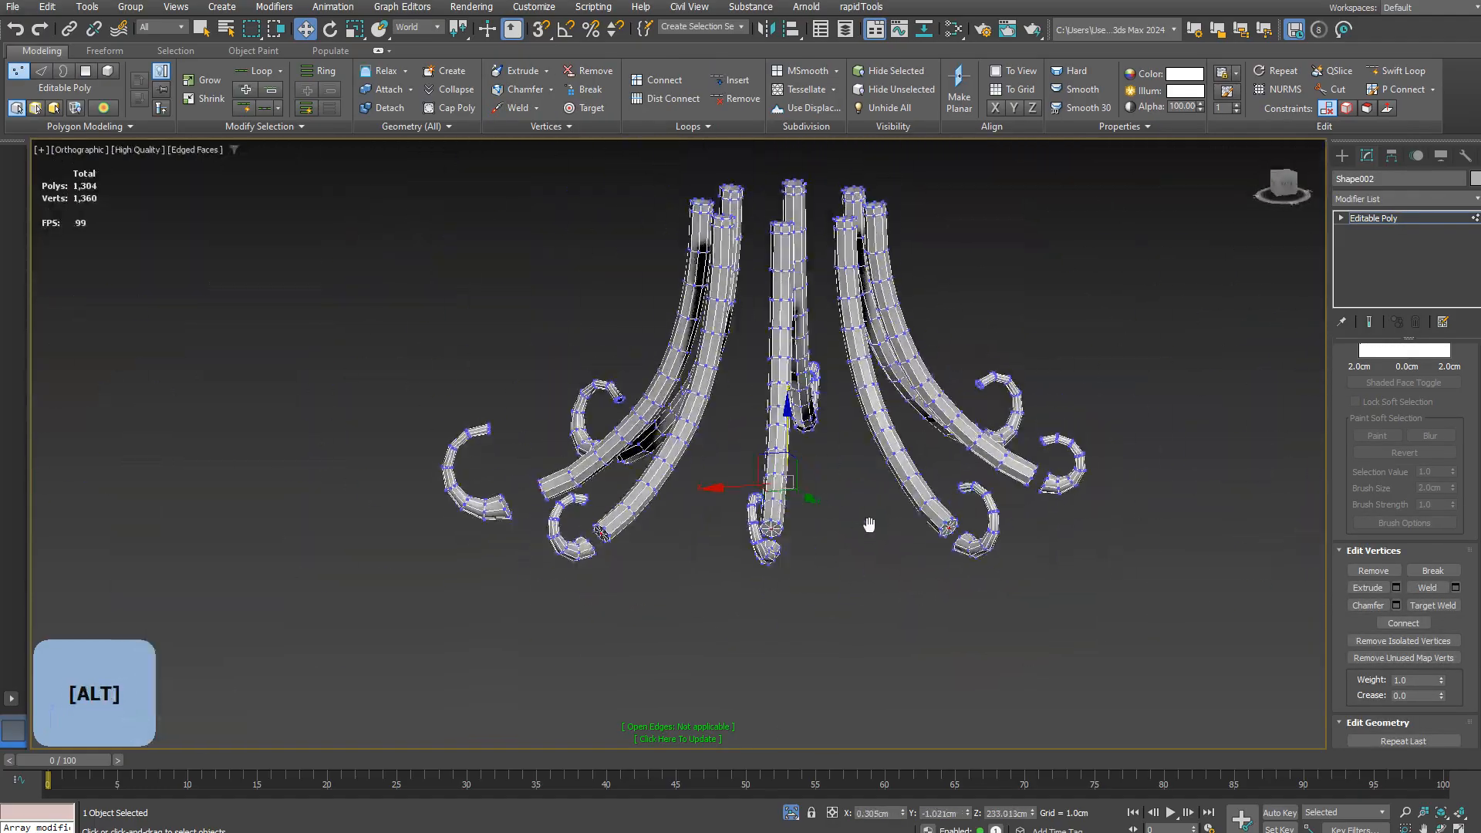
pyautogui.press('Delete')
pyautogui.scroll(2, 991, 419)
pyautogui.click(192, 53)
pyautogui.click(973, 90)
pyautogui.scroll(-4, 849, 483)
pyautogui.press('Delete')
# Step: Bridge the open borders between the first rib ends and their neighbouring curls
pyautogui.press('3')
pyautogui.keyDown('ctrl'); pyautogui.click(533, 470); pyautogui.keyUp('ctrl')
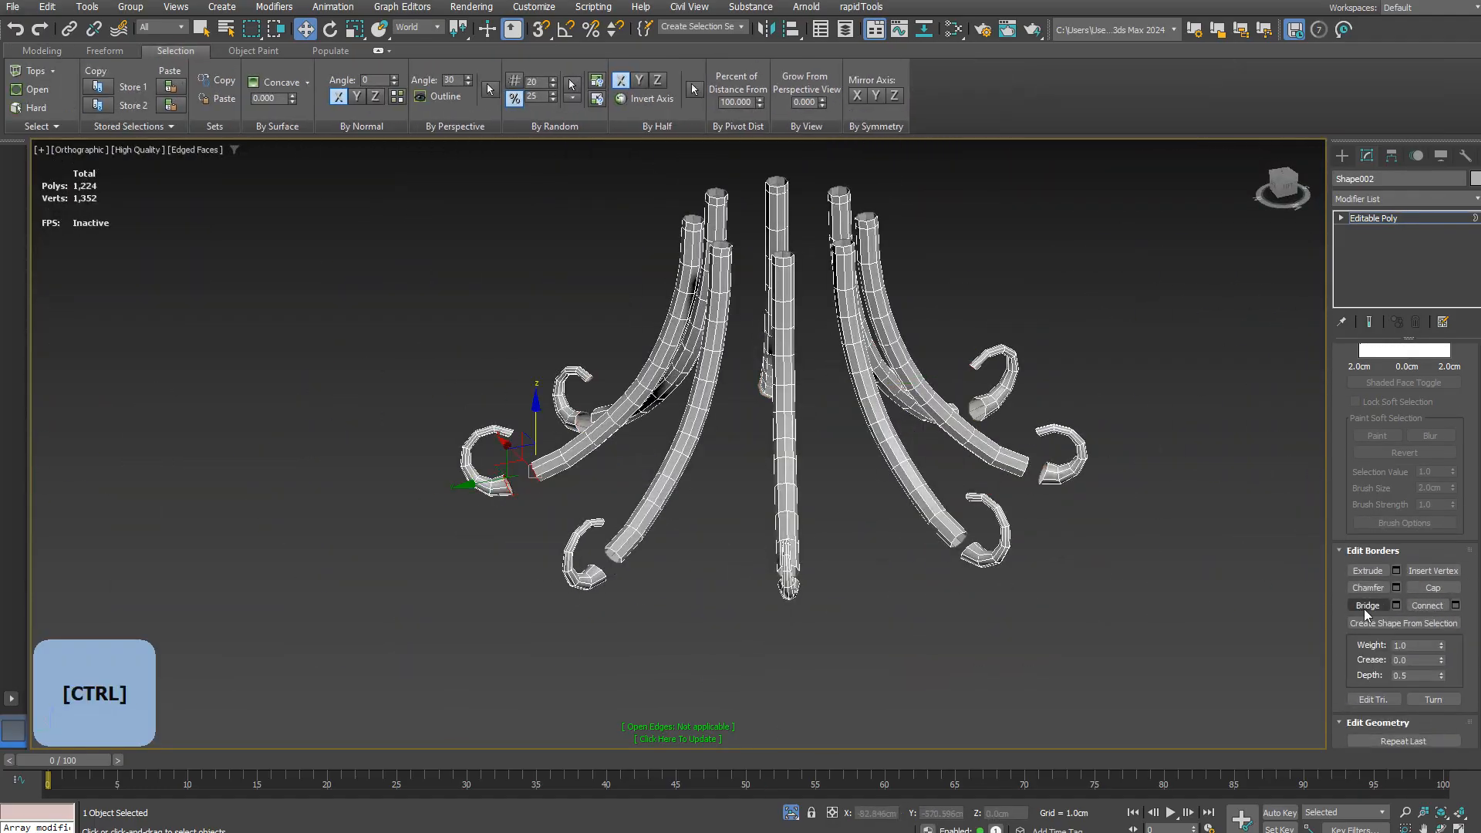
pyautogui.click(1360, 606)
pyautogui.keyDown('alt'); pyautogui.moveTo(601, 501); pyautogui.dragTo(725, 505, button='middle'); pyautogui.keyUp('alt')
pyautogui.keyDown('ctrl'); pyautogui.click(871, 419); pyautogui.keyUp('ctrl')
pyautogui.click(1368, 605)
pyautogui.keyDown('alt'); pyautogui.moveTo(1002, 463); pyautogui.dragTo(1147, 445, button='middle'); pyautogui.keyUp('alt')
pyautogui.click(1367, 606)
pyautogui.click(1367, 605)
pyautogui.click(1367, 605)
# Step: Connect the remaining open rib ends to their curls with Bridge
pyautogui.press('2')
pyautogui.press('3')
pyautogui.keyDown('alt'); pyautogui.moveTo(534, 378); pyautogui.dragTo(663, 376, button='middle'); pyautogui.keyUp('alt')
pyautogui.click(779, 302)
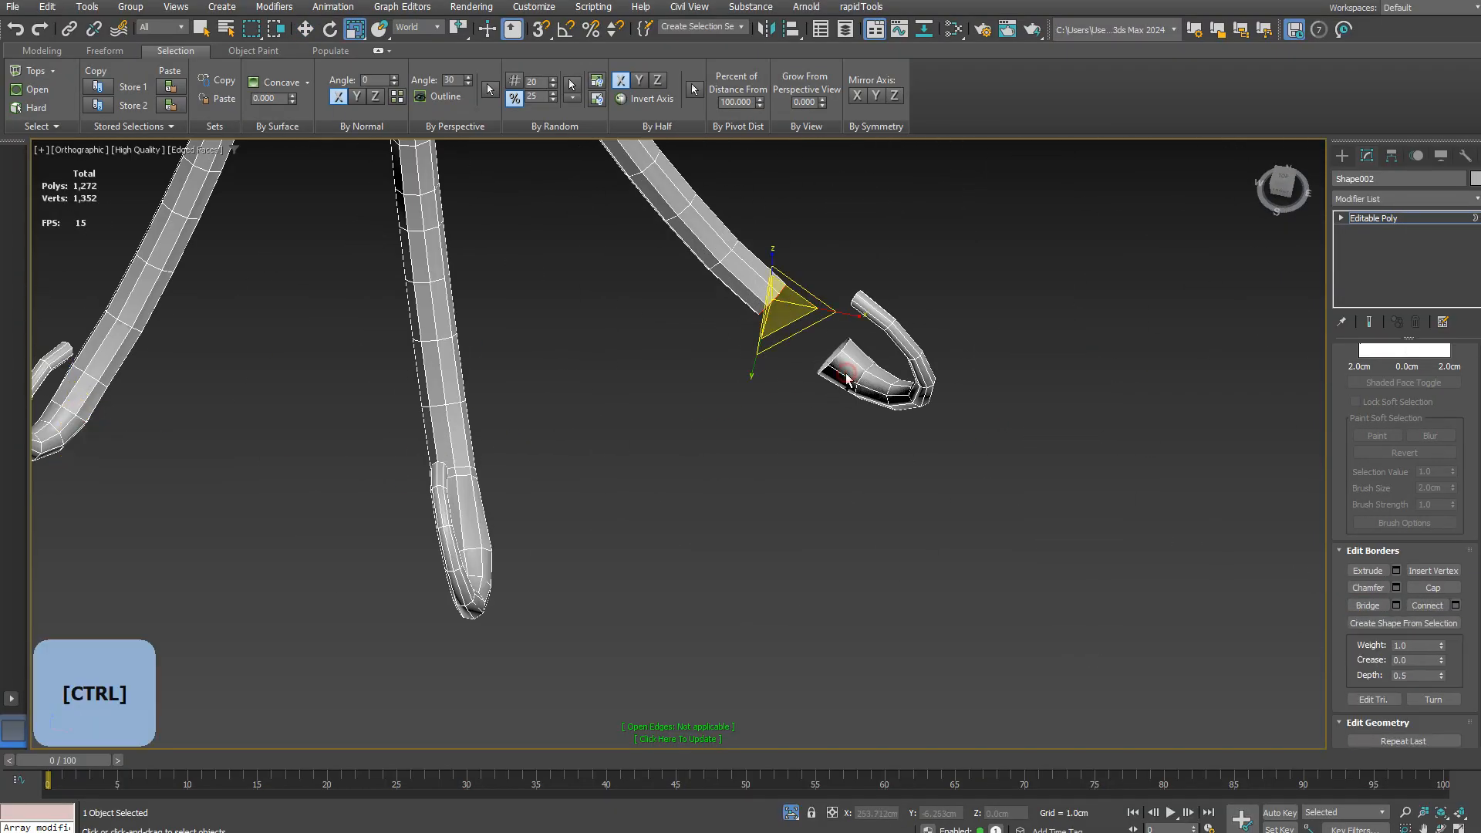
pyautogui.keyDown('ctrl'); pyautogui.click(849, 378); pyautogui.keyUp('ctrl')
pyautogui.click(1368, 605)
pyautogui.keyDown('alt'); pyautogui.moveTo(841, 464); pyautogui.dragTo(955, 466, button='middle'); pyautogui.keyUp('alt')
pyautogui.press('3')
pyautogui.scroll(-3, 966, 486)
pyautogui.click(892, 426)
pyautogui.keyDown('ctrl'); pyautogui.click(908, 465); pyautogui.keyUp('ctrl')
pyautogui.click(1368, 605)
# Step: Auto-smooth all polygons of the joined ribs and curls and bring back the rest of the tower
pyautogui.press('2')
pyautogui.keyDown('alt'); pyautogui.moveTo(802, 456); pyautogui.dragTo(833, 417, button='middle'); pyautogui.keyUp('alt')
pyautogui.scroll(-5, 864, 405)
pyautogui.scroll(5, 863, 405)
pyautogui.scroll(-2, 783, 551)
pyautogui.moveTo(782, 552); pyautogui.dragTo(712, 533, button='middle')
pyautogui.press('4')
pyautogui.hotkey('ctrl', 'a')
pyautogui.scroll(-10, 1364, 621)
pyautogui.click(1374, 631)
pyautogui.press('F4')
pyautogui.hotkey('alt', 'q')
# Step: Show edged faces and select an edge loop and a region of polygons where the ribs meet the curls
pyautogui.scroll(10, 886, 436)
pyautogui.press('F4')
pyautogui.press('2')
pyautogui.doubleClick(889, 435)
pyautogui.keyDown('alt'); pyautogui.moveTo(886, 436); pyautogui.dragTo(916, 428, button='middle'); pyautogui.keyUp('alt')
pyautogui.press('w')
pyautogui.keyDown('alt'); pyautogui.moveTo(863, 503); pyautogui.dragTo(882, 370, button='middle'); pyautogui.keyUp('alt')
pyautogui.scroll(-4, 888, 487)
pyautogui.press('4')
pyautogui.moveTo(1026, 270); pyautogui.dragTo(864, 486)
pyautogui.keyDown('alt'); pyautogui.moveTo(910, 479); pyautogui.dragTo(835, 487, button='middle'); pyautogui.keyUp('alt')
pyautogui.scroll(-5, 924, 358)
pyautogui.keyDown('alt'); pyautogui.moveTo(924, 357); pyautogui.dragTo(695, 455, button='middle'); pyautogui.keyUp('alt')
pyautogui.scroll(6, 785, 370)
# Step: Remove the surplus edge loop where the first rib joins its curl
pyautogui.press('2')
pyautogui.doubleClick(780, 351)
pyautogui.scroll(-5, 551, 410)
pyautogui.scroll(5, 594, 443)
pyautogui.scroll(-5, 595, 443)
pyautogui.keyDown('alt'); pyautogui.moveTo(594, 443); pyautogui.dragTo(923, 486, button='middle'); pyautogui.keyUp('alt')
pyautogui.scroll(6, 678, 486)
pyautogui.doubleClick(766, 480)
pyautogui.hotkey('ctrl', 'BackSpace')
# Step: Select the edge loop at the next rib's curl joint and shift it slightly to even out the spacing
pyautogui.scroll(-5, 766, 480)
pyautogui.scroll(6, 923, 486)
pyautogui.scroll(-5, 820, 409)
pyautogui.keyDown('alt'); pyautogui.moveTo(820, 410); pyautogui.dragTo(779, 420, button='middle'); pyautogui.keyUp('alt')
pyautogui.scroll(6, 905, 439)
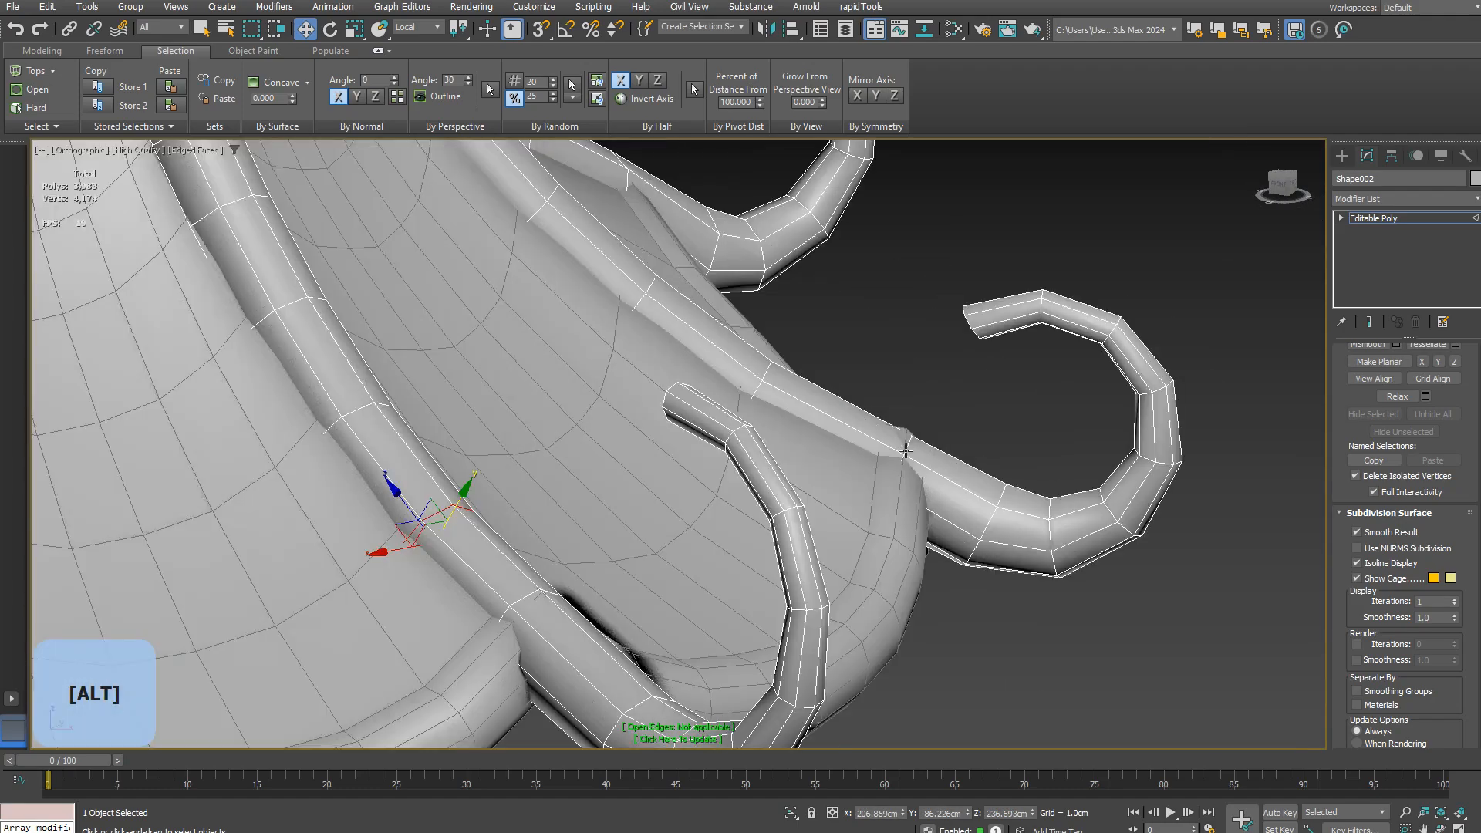
pyautogui.doubleClick(927, 441)
pyautogui.keyDown('alt'); pyautogui.moveTo(938, 506); pyautogui.dragTo(1018, 478, button='middle'); pyautogui.keyUp('alt')
pyautogui.click(419, 28)
pyautogui.moveTo(1077, 512); pyautogui.dragTo(1078, 500)
# Step: Remove the surplus edge loop at another rib's curl joint and select the neighbouring loops for moving
pyautogui.scroll(-5, 1072, 505)
pyautogui.keyDown('alt'); pyautogui.moveTo(1072, 506); pyautogui.dragTo(810, 532, button='middle'); pyautogui.keyUp('alt')
pyautogui.scroll(6, 863, 494)
pyautogui.doubleClick(933, 494)
pyautogui.hotkey('ctrl', 'BackSpace')
pyautogui.keyDown('shift'); pyautogui.click(944, 532); pyautogui.keyUp('shift')
pyautogui.press('w')
pyautogui.scroll(-4, 944, 532)
pyautogui.keyDown('alt'); pyautogui.moveTo(944, 532); pyautogui.dragTo(918, 509, button='middle'); pyautogui.keyUp('alt')
pyautogui.doubleClick(887, 540)
pyautogui.scroll(-5, 886, 539)
pyautogui.scroll(6, 918, 509)
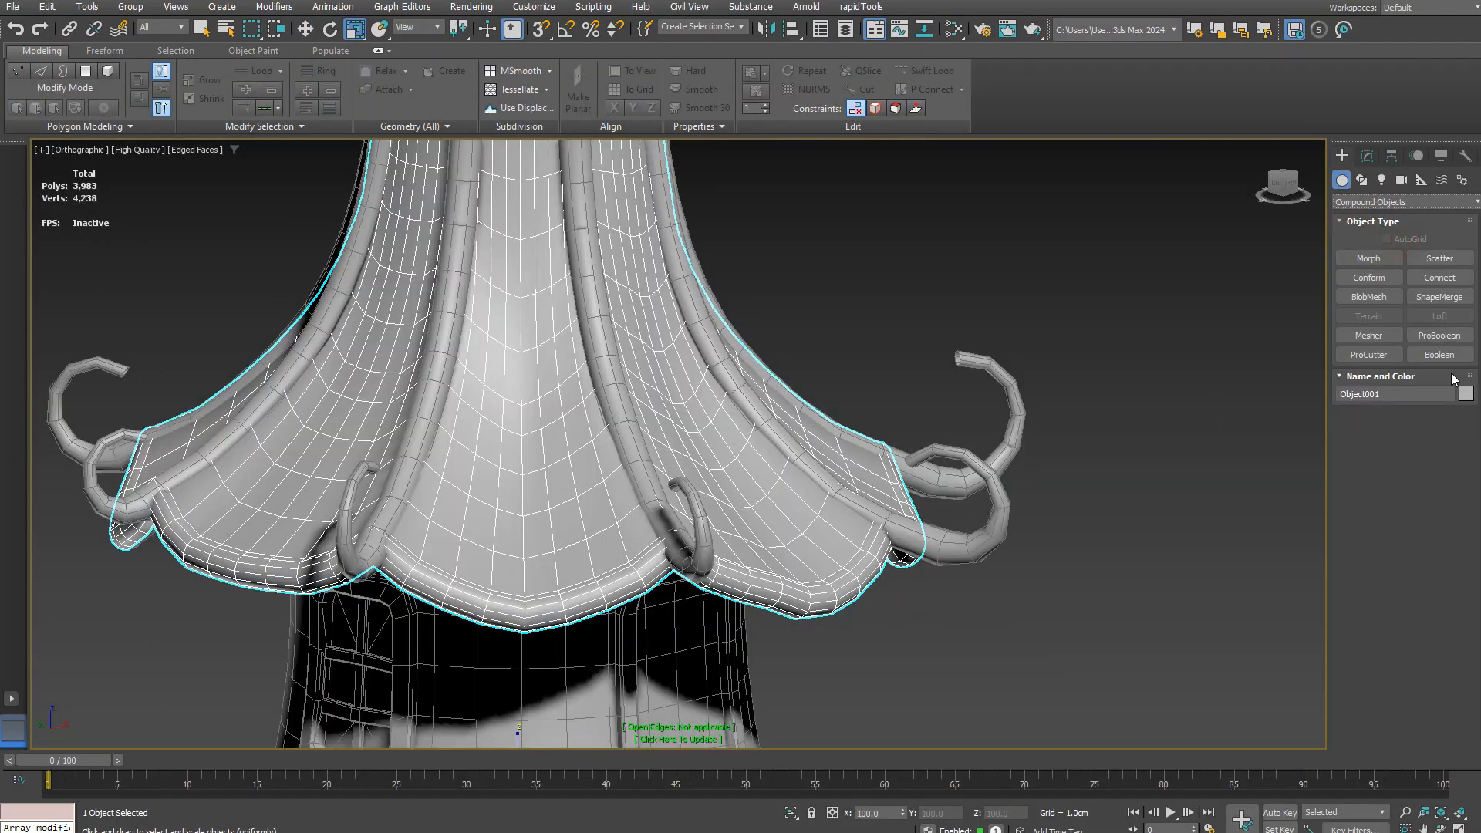
# Step: Combine the scalloped roof with the tubular ribs and curls using ProBoolean
pyautogui.click(1439, 335)
pyautogui.click(1403, 433)
pyautogui.click(694, 509)
pyautogui.scroll(5, 663, 509)
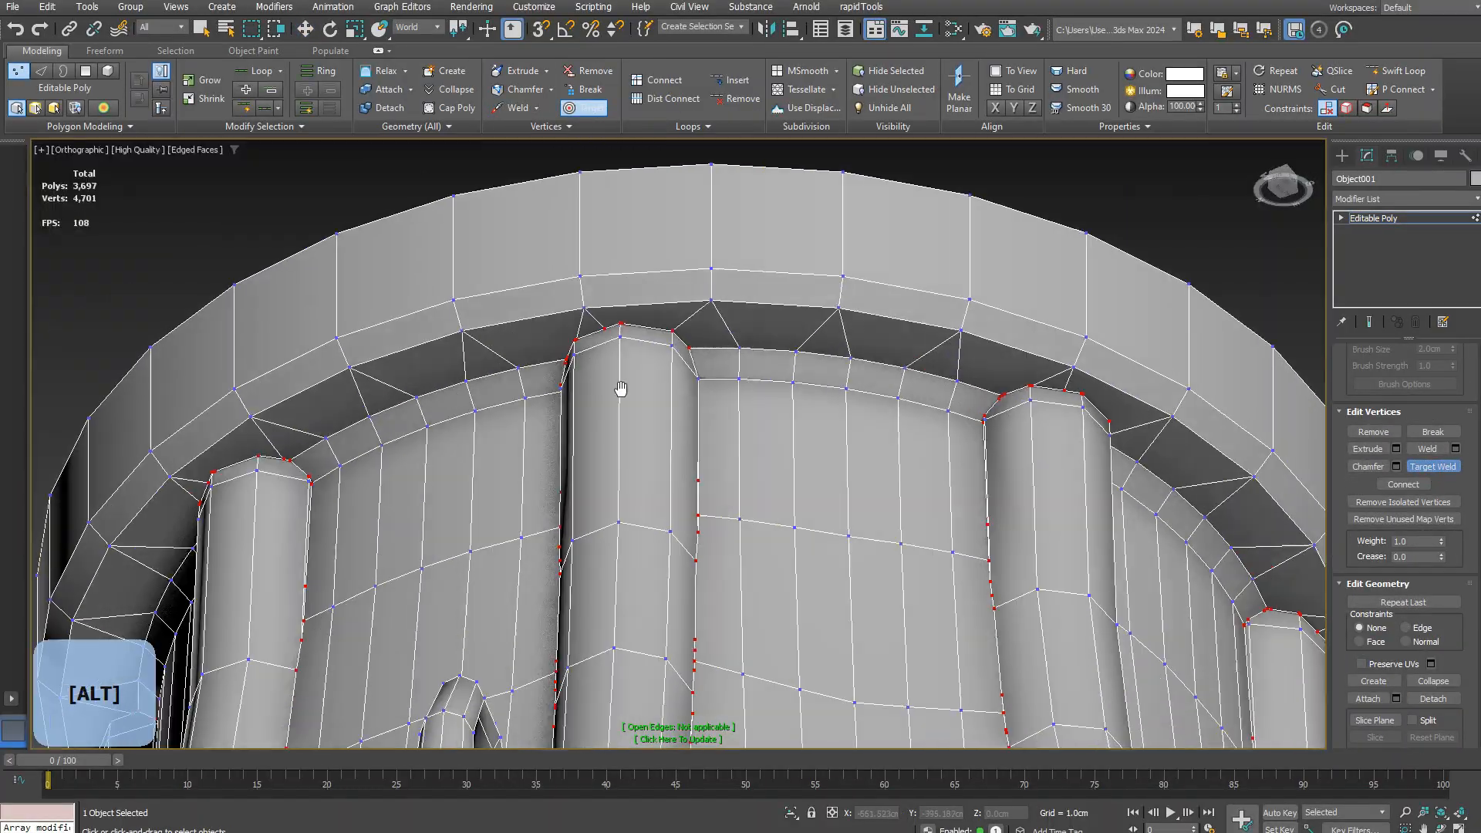
# Step: Target-weld the stray vertices where the top of a rib meets the roof beneath the ring
pyautogui.scroll(-5, 673, 376)
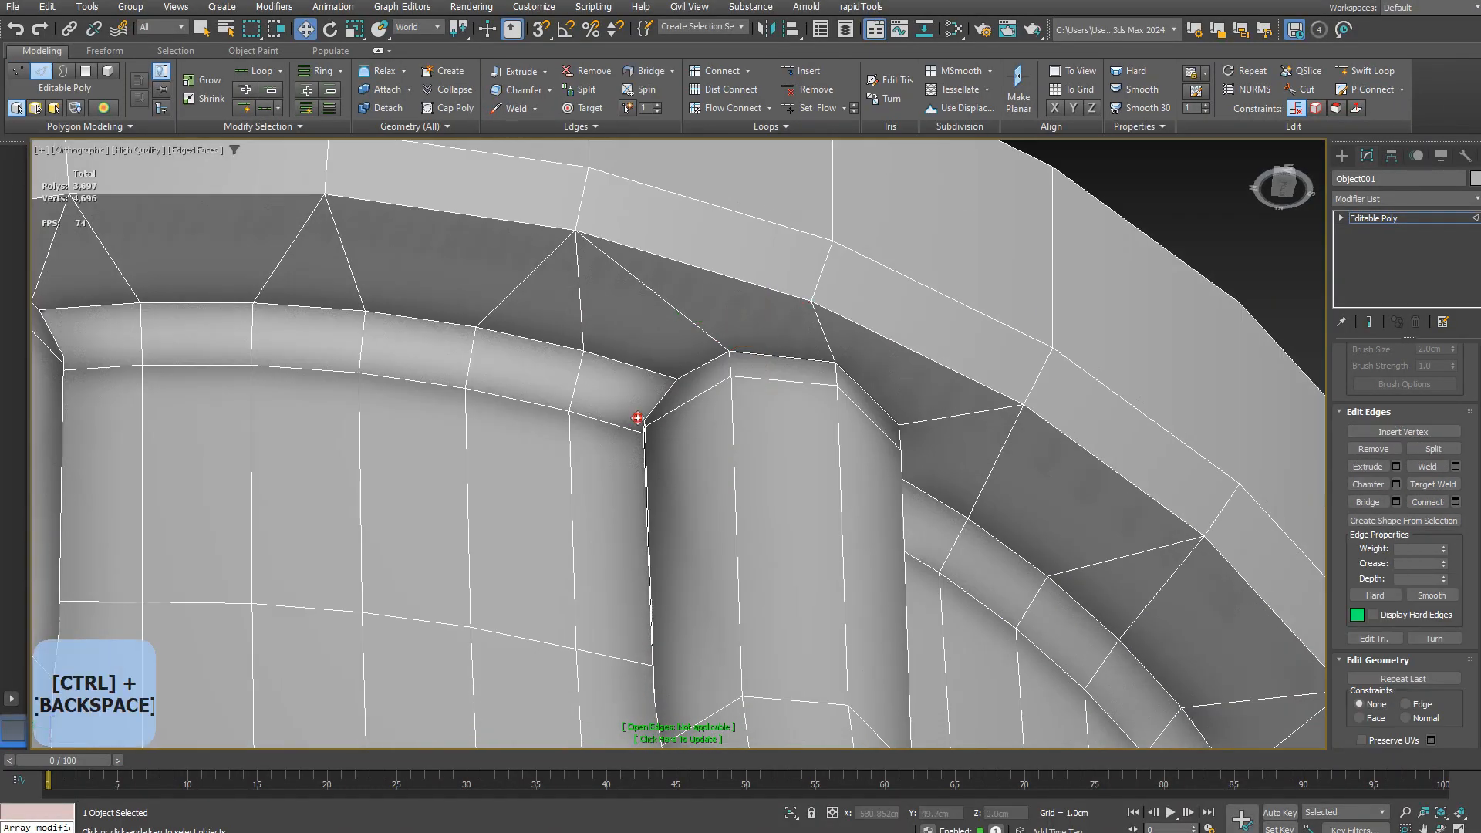
pyautogui.scroll(3, 637, 418)
pyautogui.press('1')
pyautogui.click(1433, 467)
pyautogui.click(628, 395)
pyautogui.click(612, 420)
pyautogui.keyDown('alt'); pyautogui.moveTo(611, 419); pyautogui.dragTo(645, 258, button='middle'); pyautogui.keyUp('alt')
pyautogui.scroll(6, 523, 394)
pyautogui.click(532, 569)
pyautogui.click(521, 421)
# Step: Target-weld the closely spaced duplicate vertices along the seam between the rib and the roof panel
pyautogui.scroll(-10, 520, 422)
pyautogui.scroll(7, 506, 430)
pyautogui.scroll(3, 694, 355)
pyautogui.click(716, 501)
pyautogui.click(712, 437)
pyautogui.scroll(-6, 711, 436)
pyautogui.scroll(5, 687, 398)
pyautogui.scroll(-5, 685, 400)
pyautogui.scroll(5, 645, 257)
pyautogui.scroll(2, 668, 382)
pyautogui.scroll(4, 656, 374)
pyautogui.click(669, 166)
pyautogui.click(700, 369)
# Step: Continue target-welding the remaining stray vertices farther down the rib's seam onto the neighbouring roof vertices
pyautogui.scroll(-7, 700, 381)
pyautogui.scroll(5, 736, 447)
pyautogui.click(703, 493)
pyautogui.click(721, 608)
pyautogui.scroll(-5, 658, 588)
pyautogui.scroll(-5, 672, 343)
pyautogui.click(718, 396)
pyautogui.click(720, 440)
pyautogui.scroll(5, 694, 424)
pyautogui.click(704, 375)
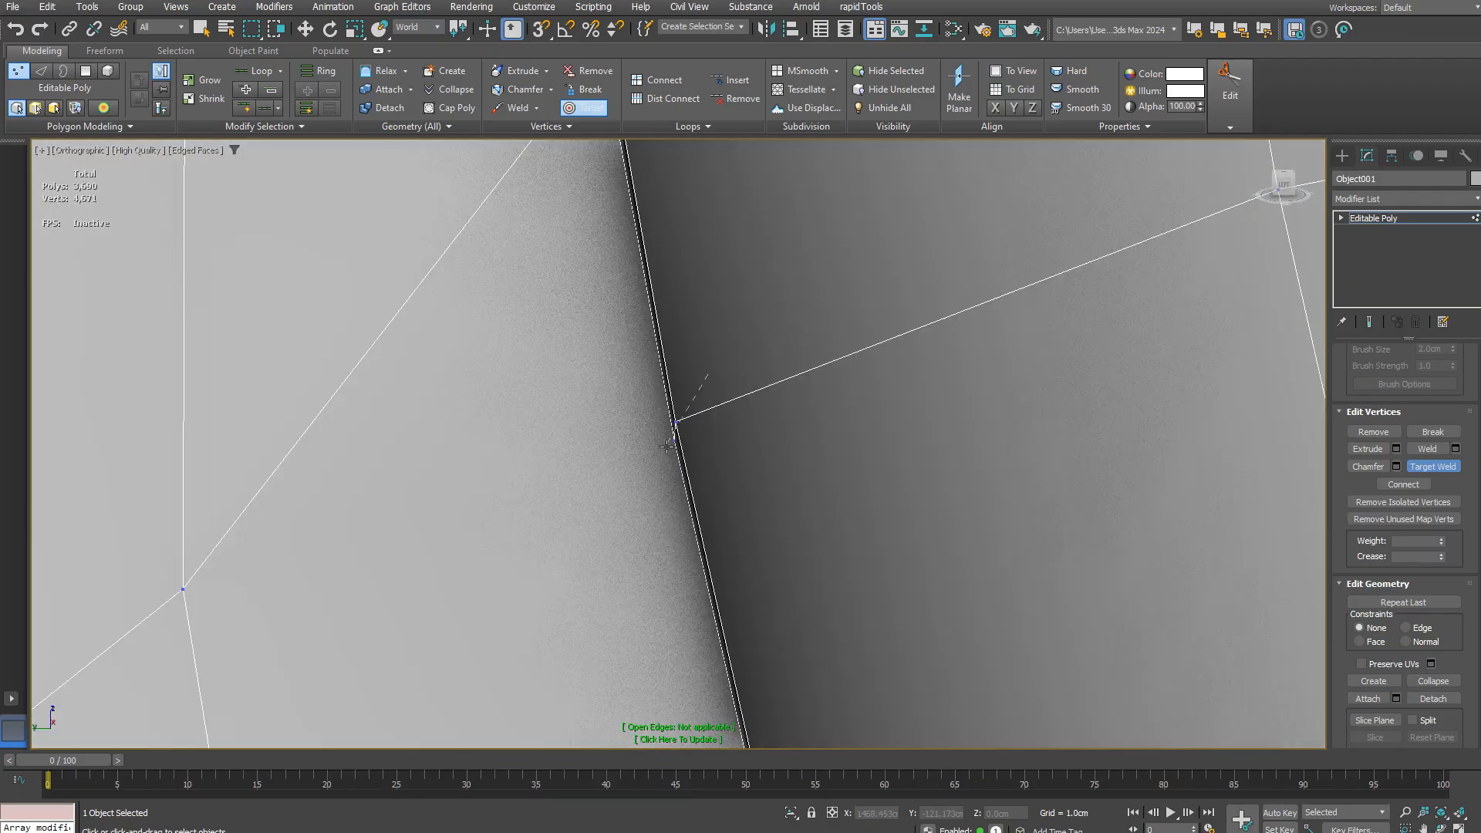
pyautogui.click(671, 426)
pyautogui.scroll(-6, 694, 451)
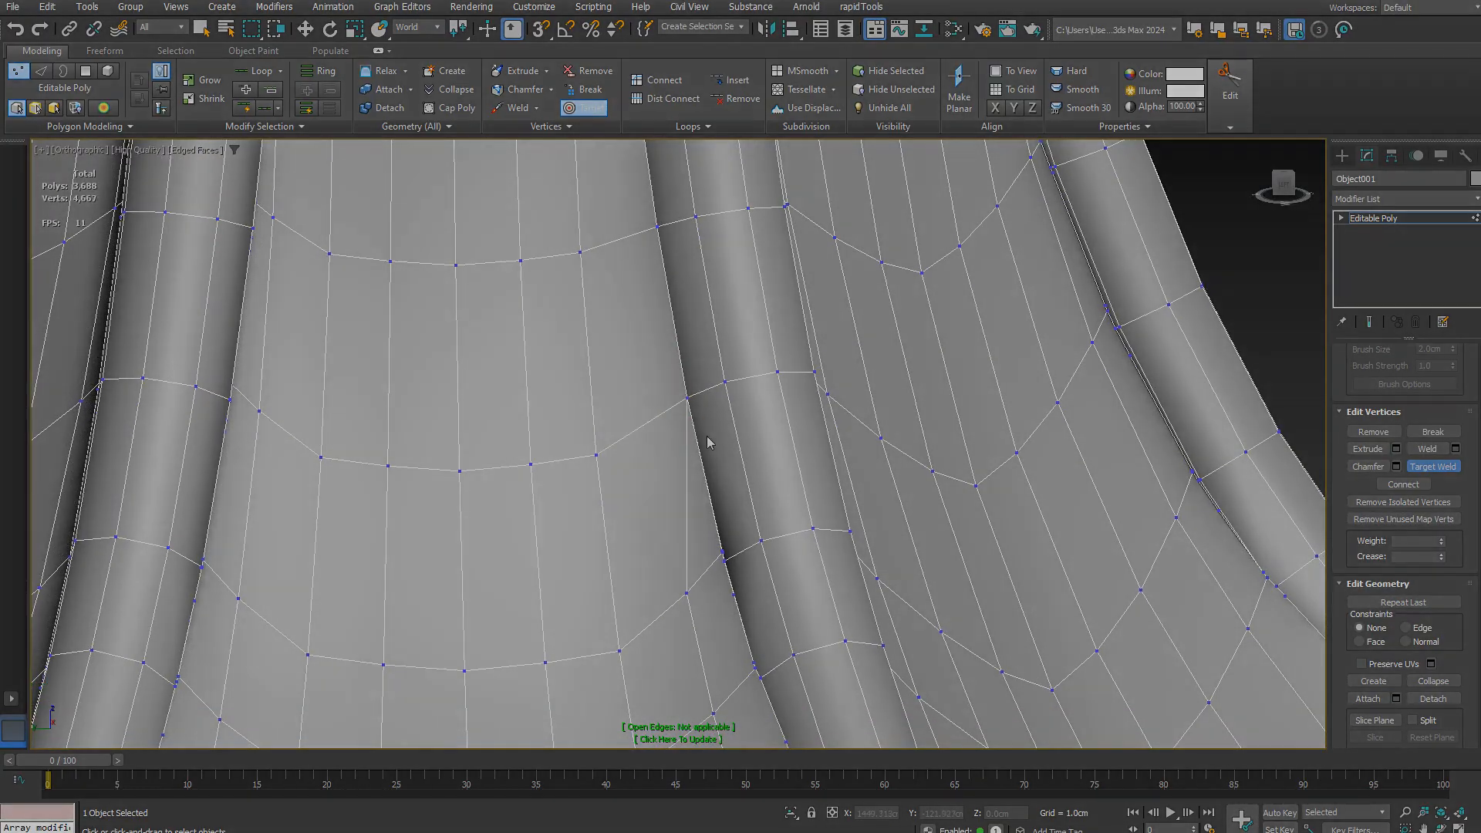
pyautogui.scroll(5, 709, 442)
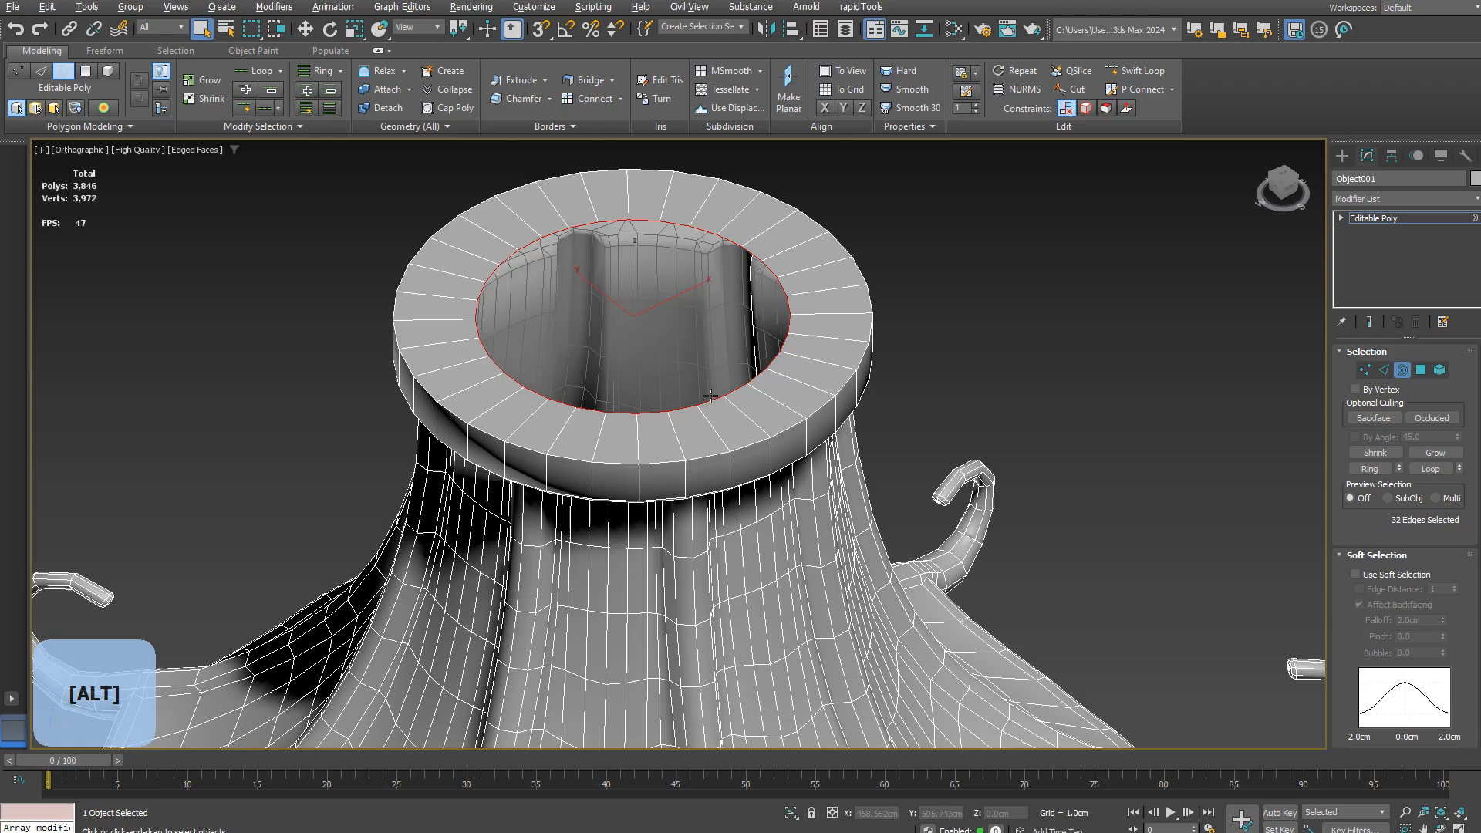
# Step: Chamfer the outer edge loop on the top face of the roof's ring
pyautogui.press('2')
pyautogui.scroll(5, 722, 321)
pyautogui.scroll(-5, 742, 408)
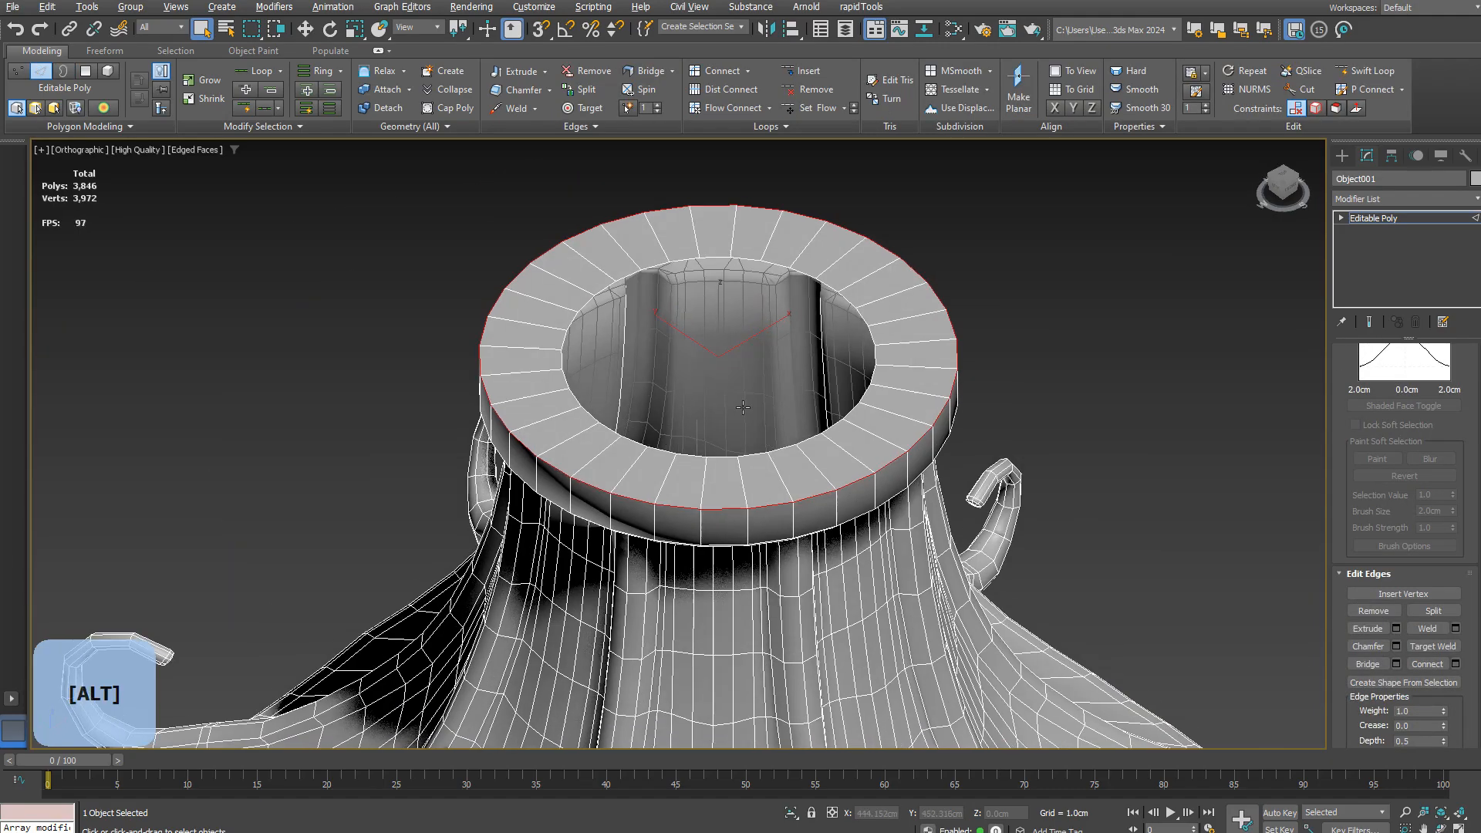
pyautogui.keyDown('alt'); pyautogui.moveTo(743, 407); pyautogui.dragTo(742, 411, button='middle'); pyautogui.keyUp('alt')
pyautogui.rightClick(742, 412)
pyautogui.click(679, 487)
pyautogui.scroll(3, 679, 486)
# Step: Scale the border of the ring's opening to 125 percent and collapse the selected ring edges
pyautogui.press('3')
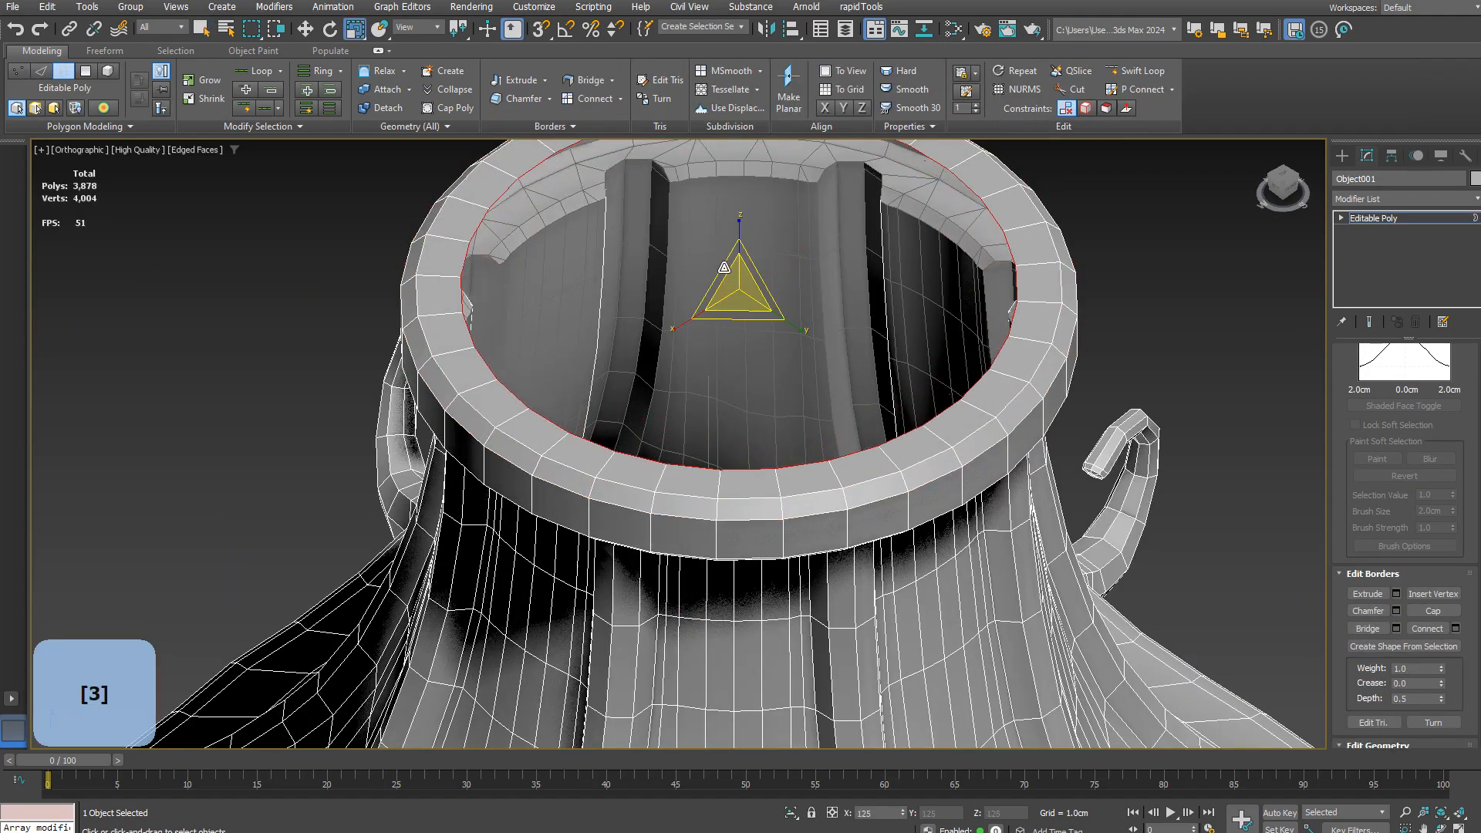
pyautogui.press('2')
pyautogui.click(1432, 687)
pyautogui.keyDown('alt'); pyautogui.moveTo(1003, 401); pyautogui.dragTo(1121, 350, button='middle'); pyautogui.keyUp('alt')
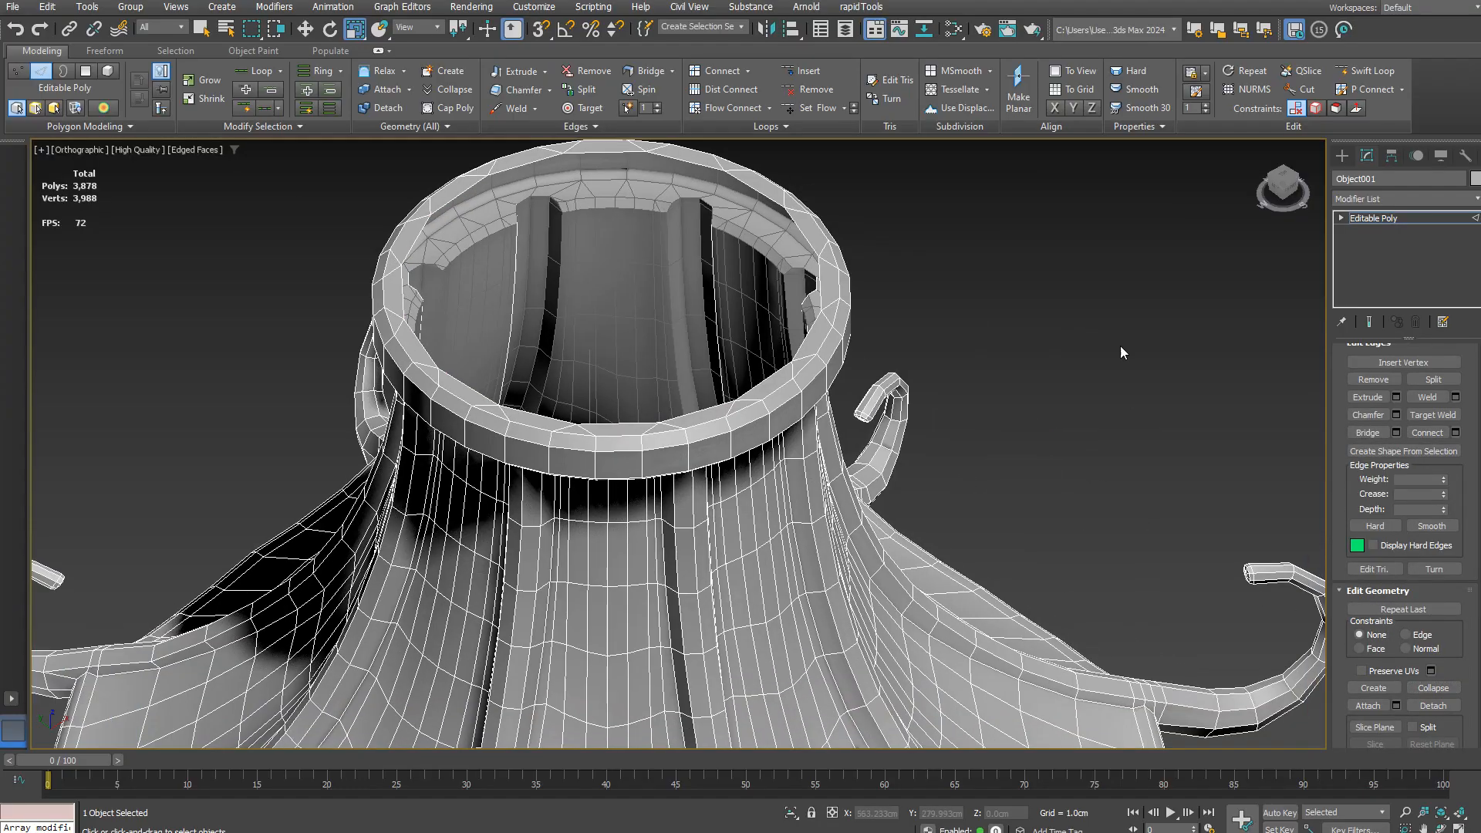
# Step: Create a slim upright cylinder beside the ring, about 5.9 cm in radius and 67.6 cm high, with 6 sides
pyautogui.click(1093, 317)
pyautogui.click(1370, 298)
pyautogui.moveTo(965, 363); pyautogui.dragTo(970, 369)
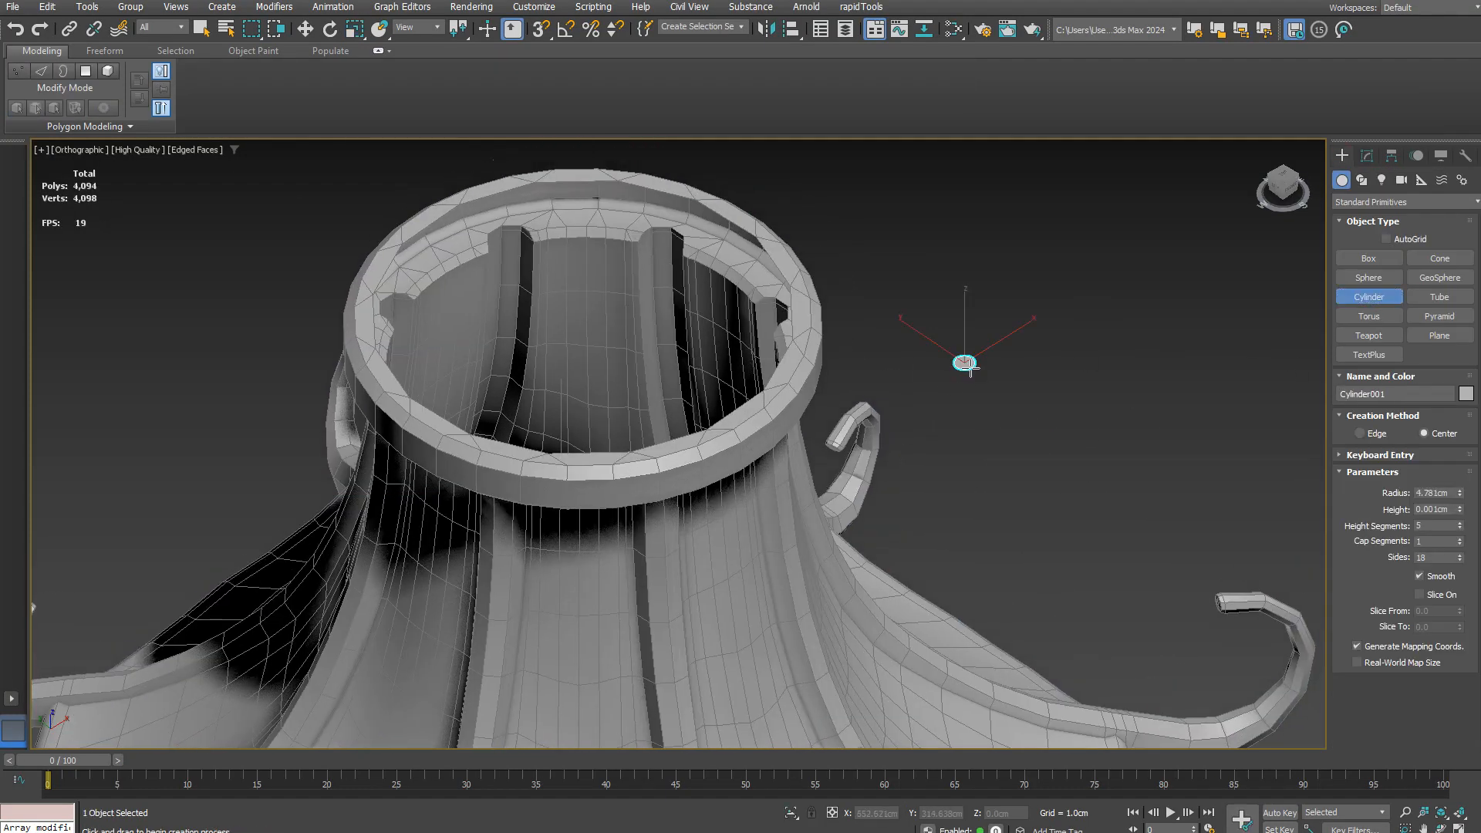
pyautogui.press('r')
pyautogui.click(1366, 155)
pyautogui.write('6')
pyautogui.press('Return')
pyautogui.scroll(3, 965, 347)
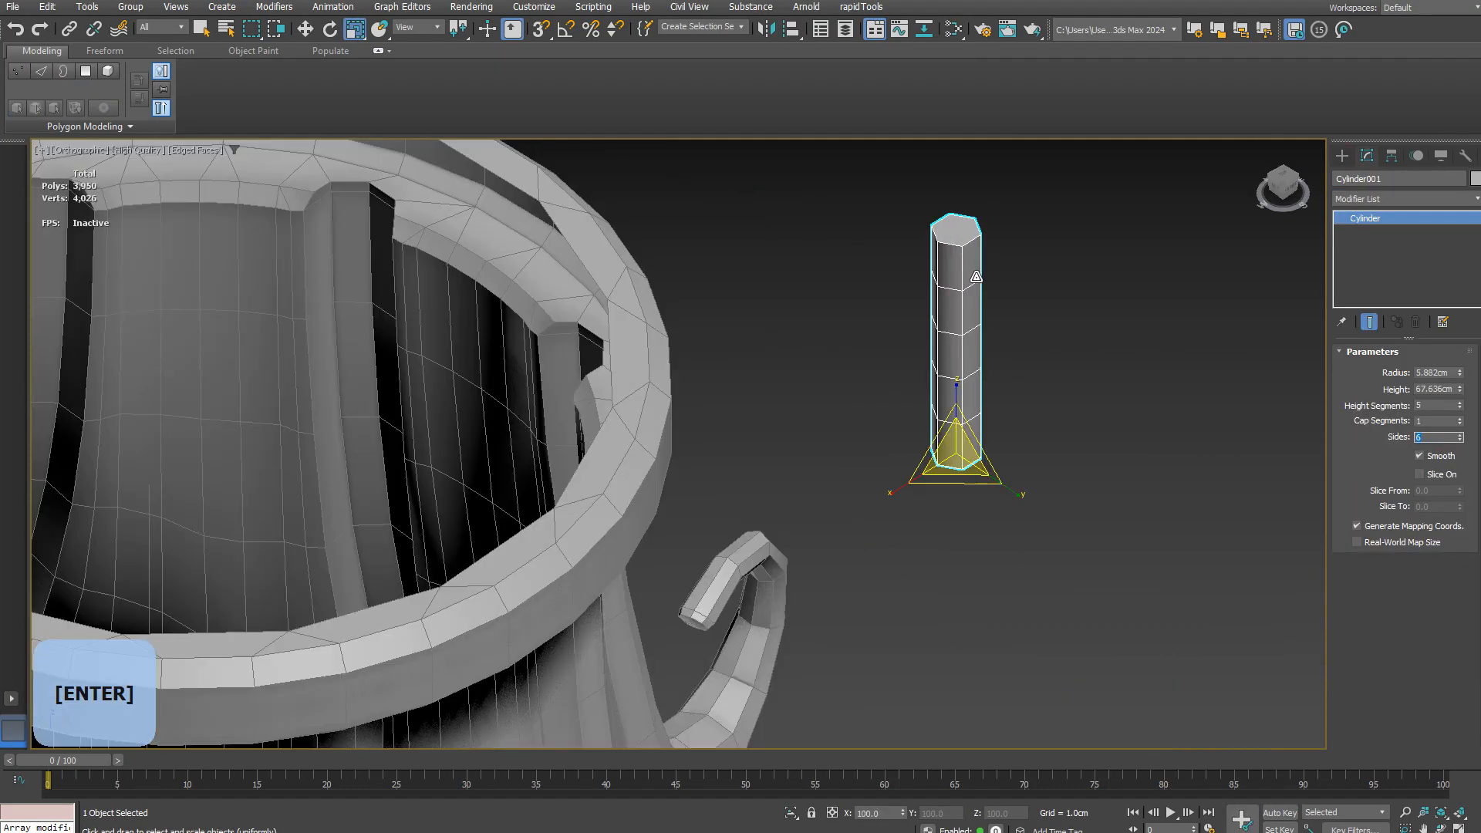
# Step: Convert the cylinder to an editable poly and align it to the top of the roof at the ring
pyautogui.rightClick(964, 347)
pyautogui.click(1018, 533)
pyautogui.press('w')
pyautogui.moveTo(964, 363); pyautogui.dragTo(827, 363)
pyautogui.hotkey('alt', 'a')
pyautogui.scroll(-5, 685, 417)
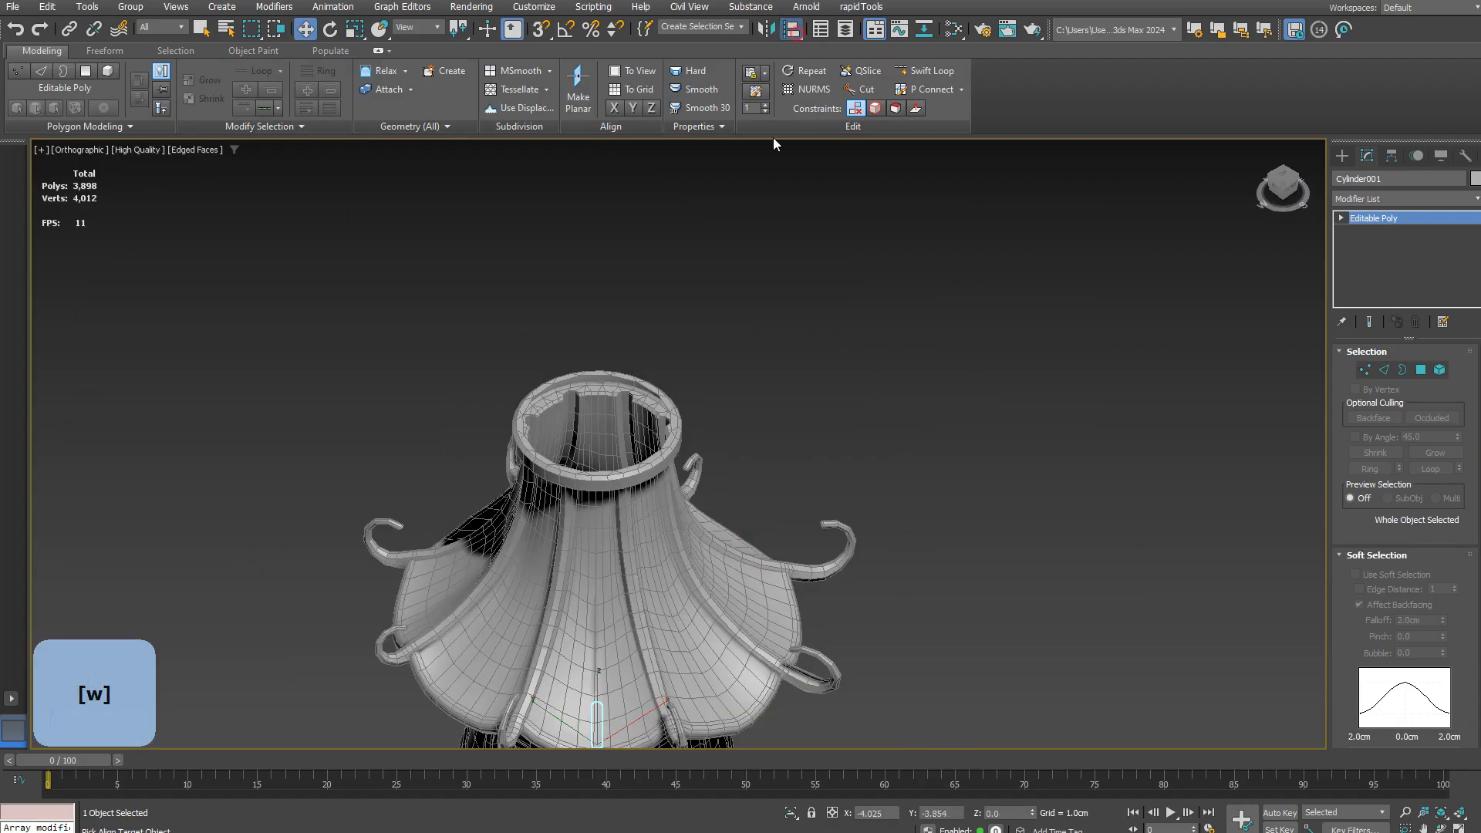
pyautogui.click(685, 417)
pyautogui.click(744, 539)
pyautogui.keyDown('alt'); pyautogui.moveTo(743, 539); pyautogui.dragTo(645, 479, button='middle'); pyautogui.keyUp('alt')
pyautogui.scroll(3, 645, 434)
pyautogui.scroll(-5, 645, 479)
# Step: Align only the cylinder's pivot to the roof object so it can rotate around the tower's axis
pyautogui.click(1391, 155)
pyautogui.click(1404, 262)
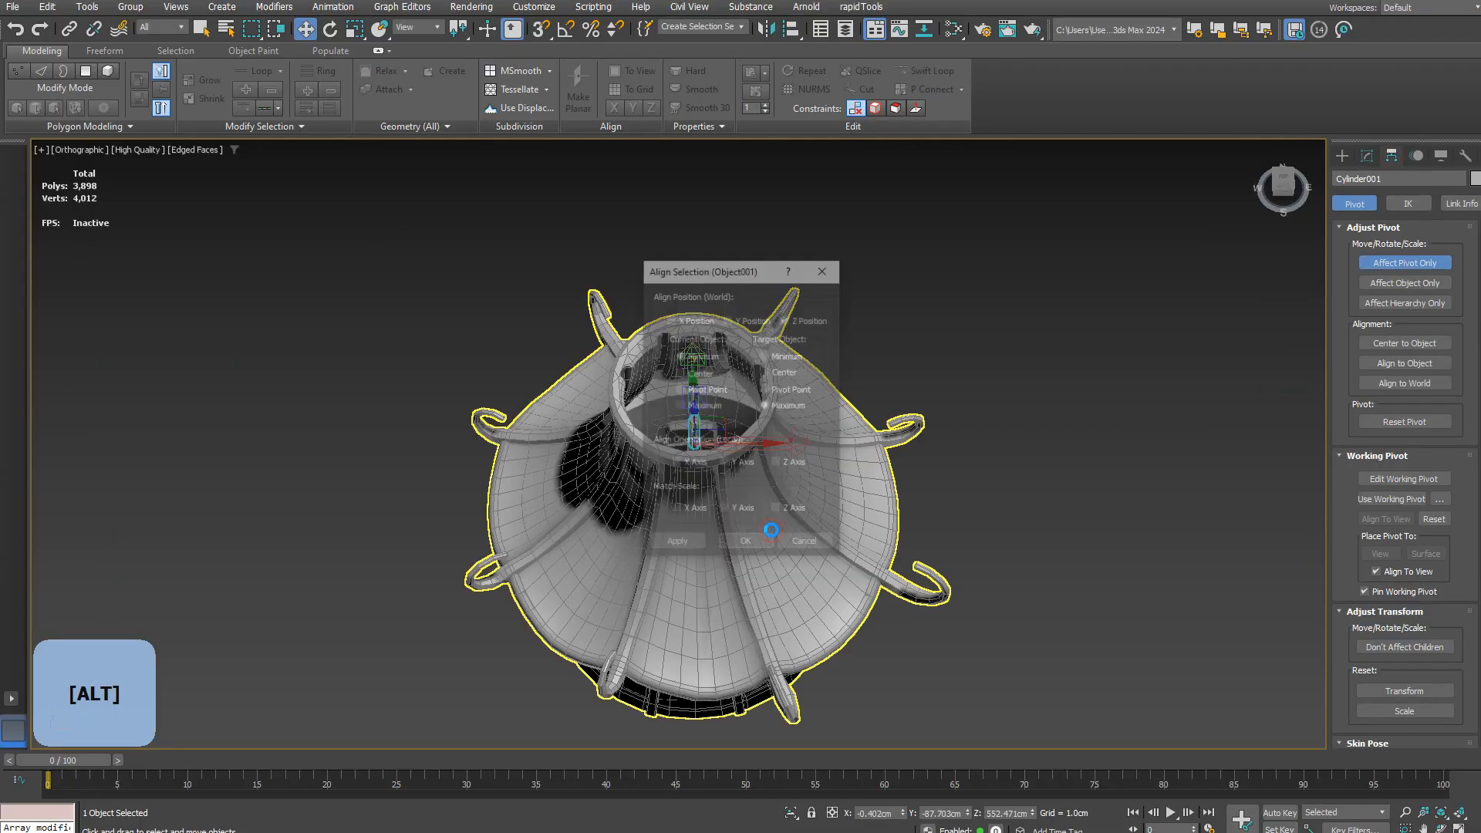
pyautogui.hotkey('alt', 'a')
pyautogui.click(678, 517)
pyautogui.press('Return')
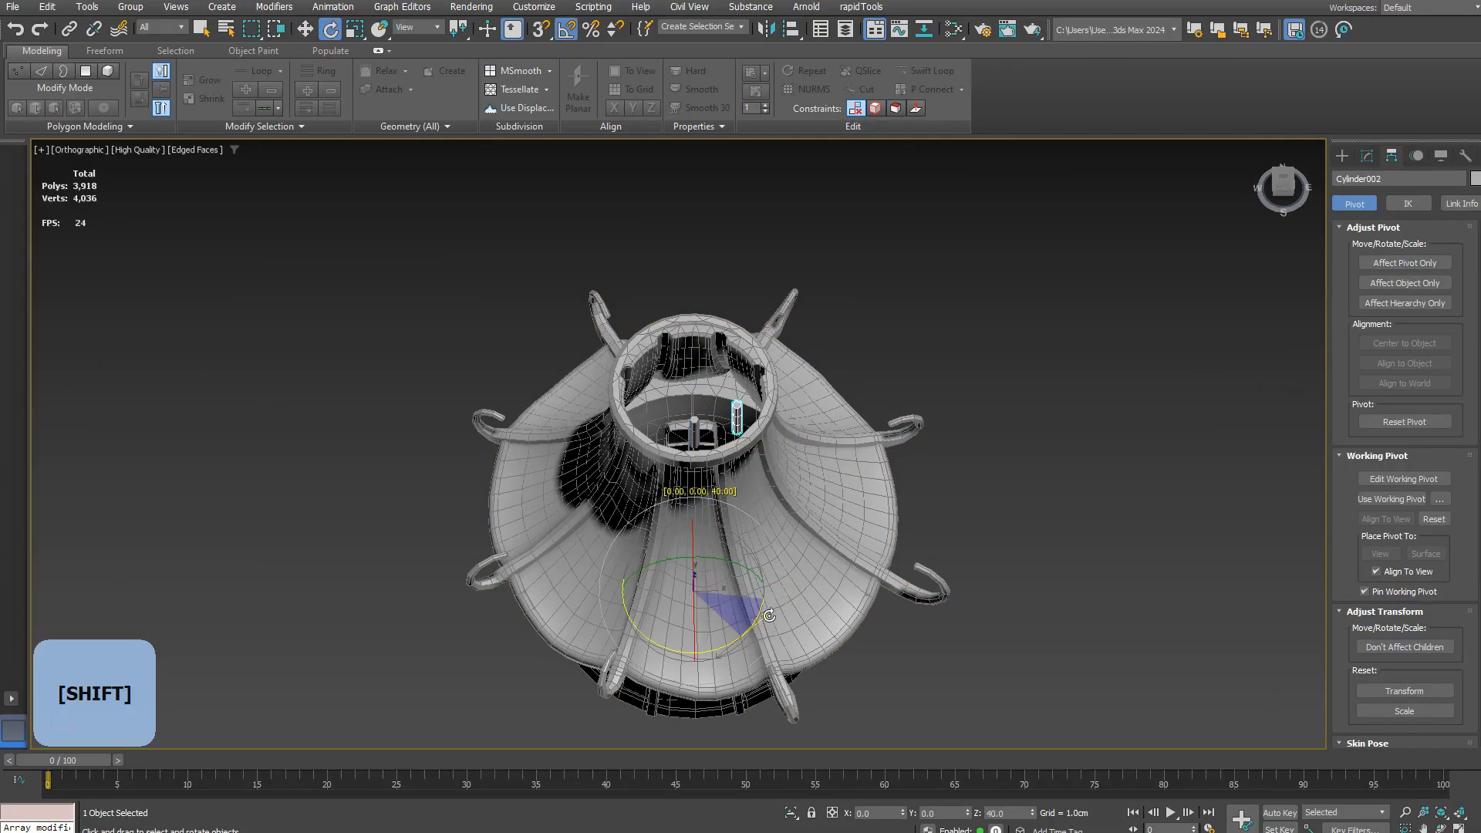
# Step: Create 9 rotated copies of the cylinder around the ring
pyautogui.write('9')
pyautogui.click(744, 485)
# Step: Examine the arrangement of the cylinders around the ring with edged faces hidden, and show the edges again
pyautogui.keyDown('alt'); pyautogui.moveTo(744, 485); pyautogui.dragTo(766, 351, button='middle'); pyautogui.keyUp('alt')
pyautogui.click(848, 328)
pyautogui.press('F4')
pyautogui.scroll(5, 863, 318)
pyautogui.moveTo(560, 339); pyautogui.dragTo(813, 429)
pyautogui.keyDown('alt'); pyautogui.moveTo(813, 430); pyautogui.dragTo(744, 396, button='middle'); pyautogui.keyUp('alt')
pyautogui.scroll(3, 741, 397)
pyautogui.click(887, 331)
pyautogui.press('F4')
# Step: Select all ten cylinders standing on the ring
pyautogui.click(586, 370)
pyautogui.keyDown('alt'); pyautogui.moveTo(586, 371); pyautogui.dragTo(571, 297, button='middle'); pyautogui.keyUp('alt')
pyautogui.moveTo(367, 287); pyautogui.dragTo(941, 422)
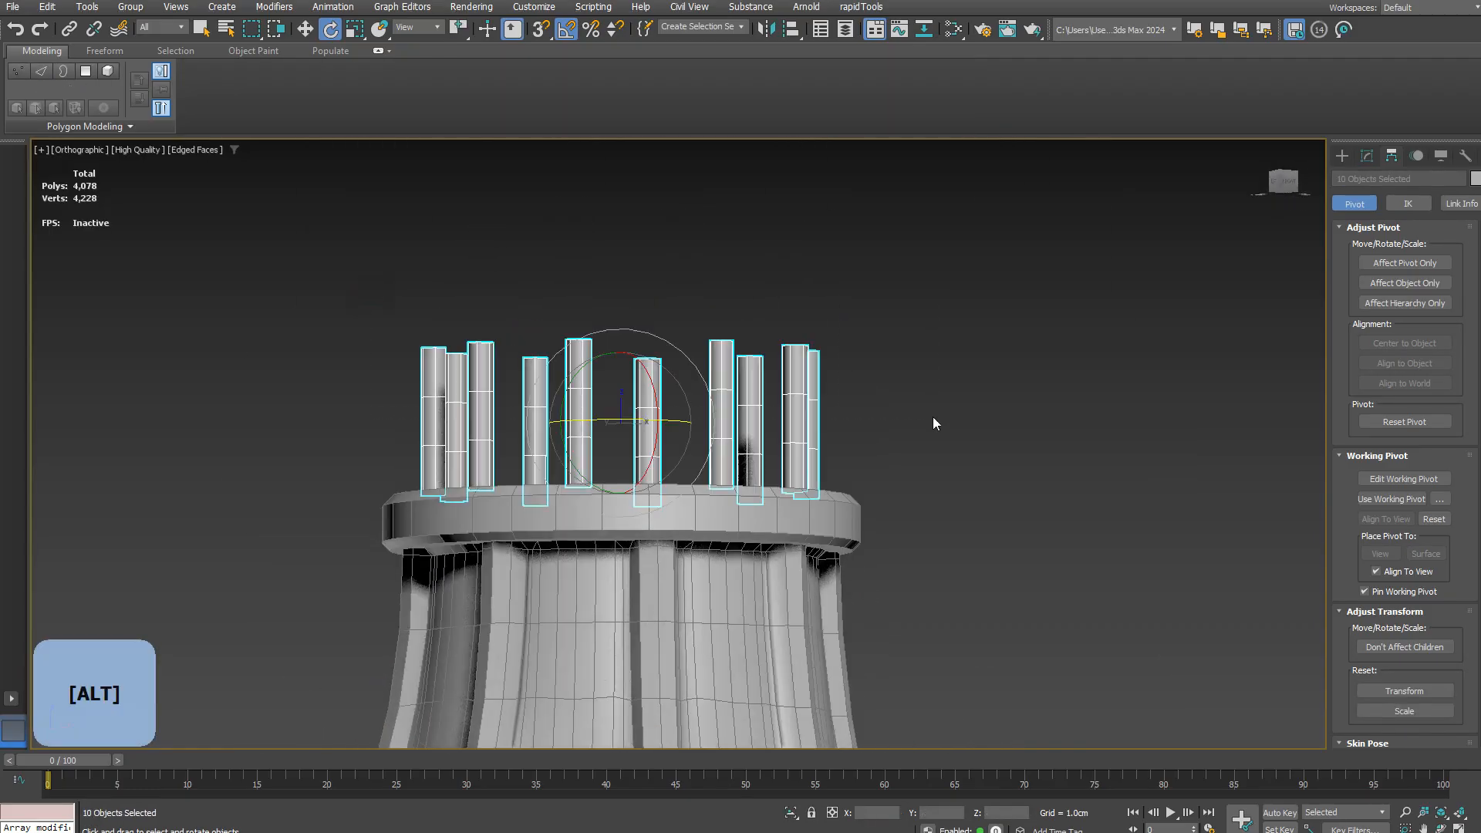
# Step: Undo the rotated copies of the cylinder around the ring so only the original post remains
pyautogui.hotkey('ctrl', 'z')
pyautogui.hotkey('ctrl', 'z')
pyautogui.hotkey('ctrl', 'z')
pyautogui.hotkey('ctrl', 'z')
pyautogui.hotkey('ctrl', 'z')
# Step: Shorten the remaining cylinder on the ring by lowering the vertices of its upper part
pyautogui.click(1367, 155)
pyautogui.click(1365, 369)
pyautogui.press('w')
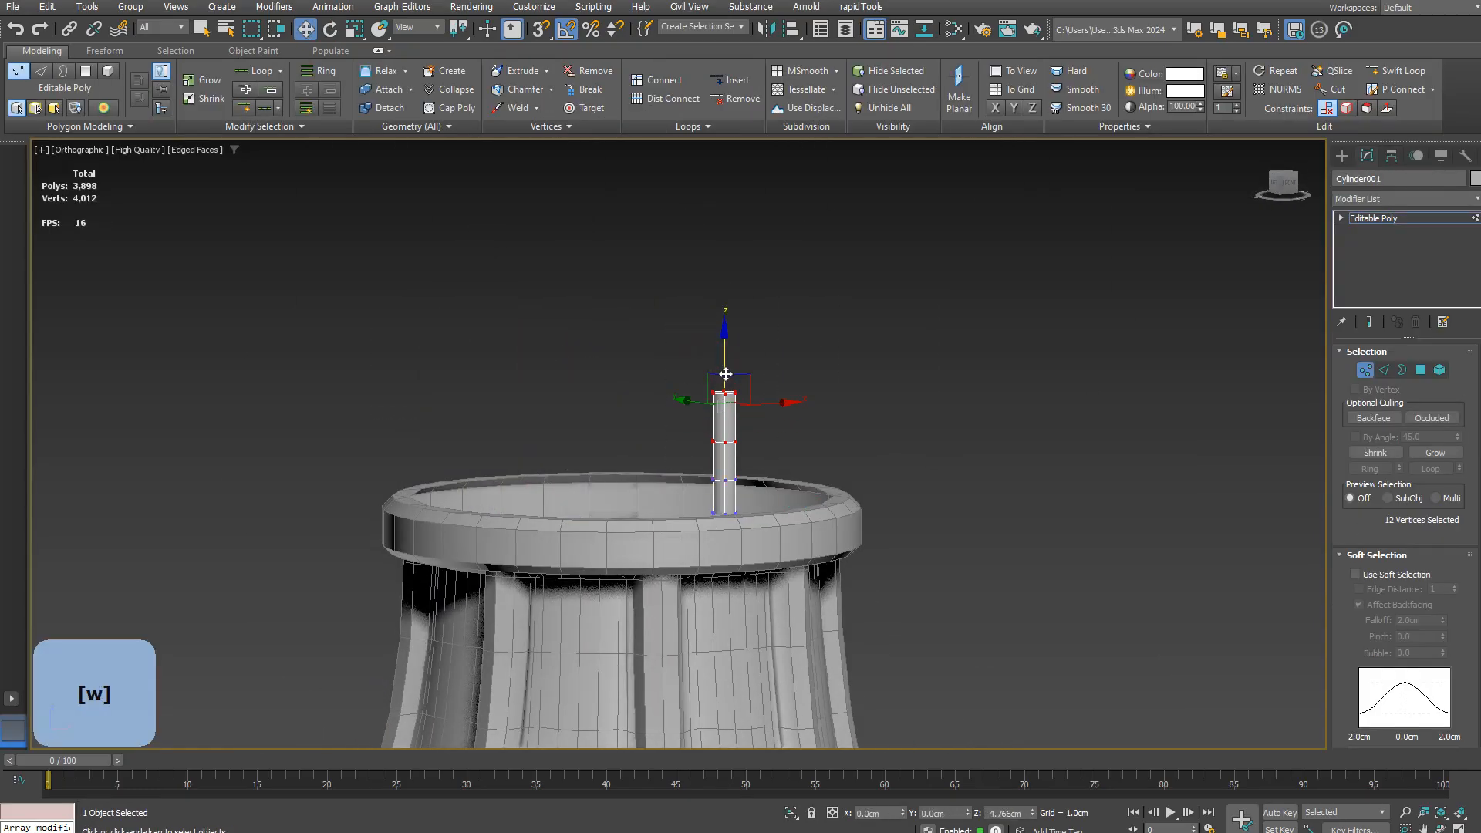
pyautogui.moveTo(726, 373); pyautogui.dragTo(726, 376)
pyautogui.scroll(3, 726, 376)
pyautogui.keyDown('alt'); pyautogui.moveTo(725, 376); pyautogui.dragTo(694, 416, button='middle'); pyautogui.keyUp('alt')
pyautogui.keyDown('alt'); pyautogui.moveTo(681, 271); pyautogui.dragTo(694, 309, button='middle'); pyautogui.keyUp('alt')
# Step: Create 9 rotated copies of the shortened cylinder around the ring
pyautogui.click(1342, 156)
pyautogui.scroll(-6, 920, 295)
pyautogui.press('e')
pyautogui.keyDown('shift'); pyautogui.moveTo(748, 620); pyautogui.dragTo(770, 610); pyautogui.keyUp('shift')
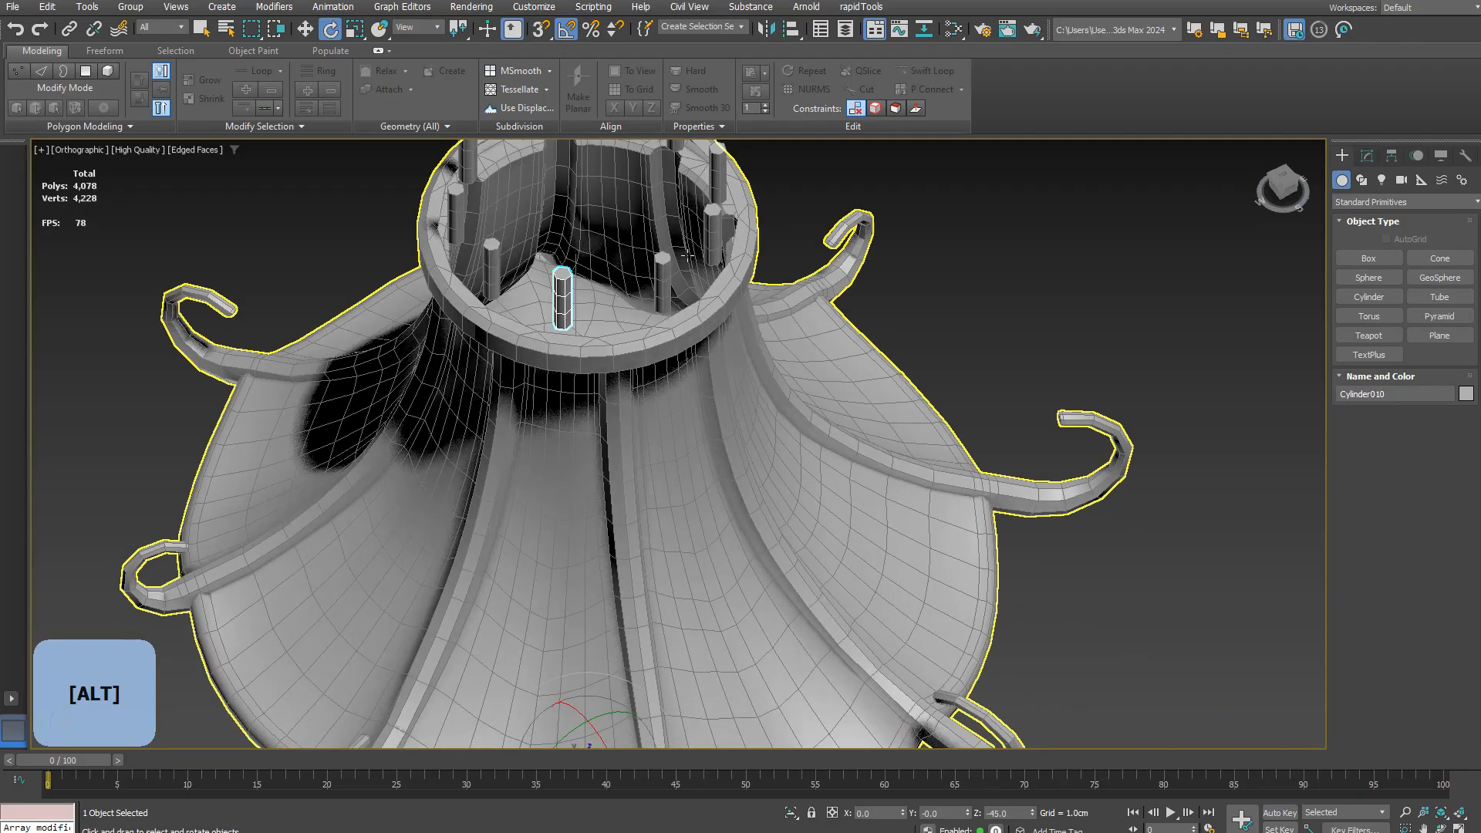
# Step: Draw a new, larger cylinder beside the tower with 5 height segments and 8 sides
pyautogui.keyDown('alt'); pyautogui.moveTo(694, 385); pyautogui.dragTo(687, 428, button='middle'); pyautogui.keyUp('alt')
pyautogui.click(1369, 296)
pyautogui.moveTo(942, 442); pyautogui.dragTo(971, 458)
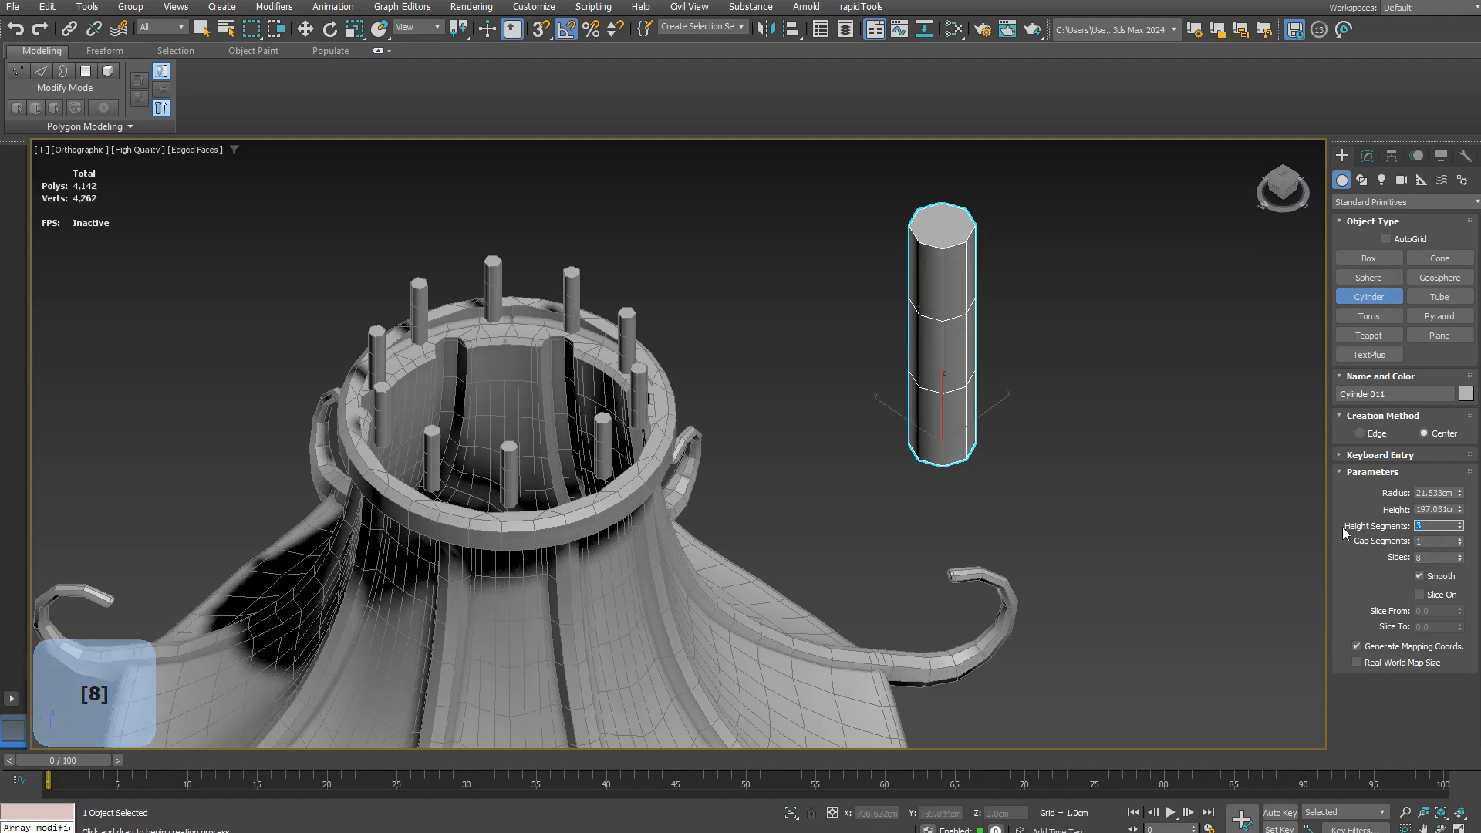
pyautogui.keyDown('alt'); pyautogui.moveTo(1183, 487); pyautogui.dragTo(1002, 463, button='middle'); pyautogui.keyUp('alt')
# Step: Align the new cylinder to the roof object, raised into the ring's opening, and set its radius to about 8.6 cm
pyautogui.hotkey('alt', 'a')
pyautogui.click(463, 540)
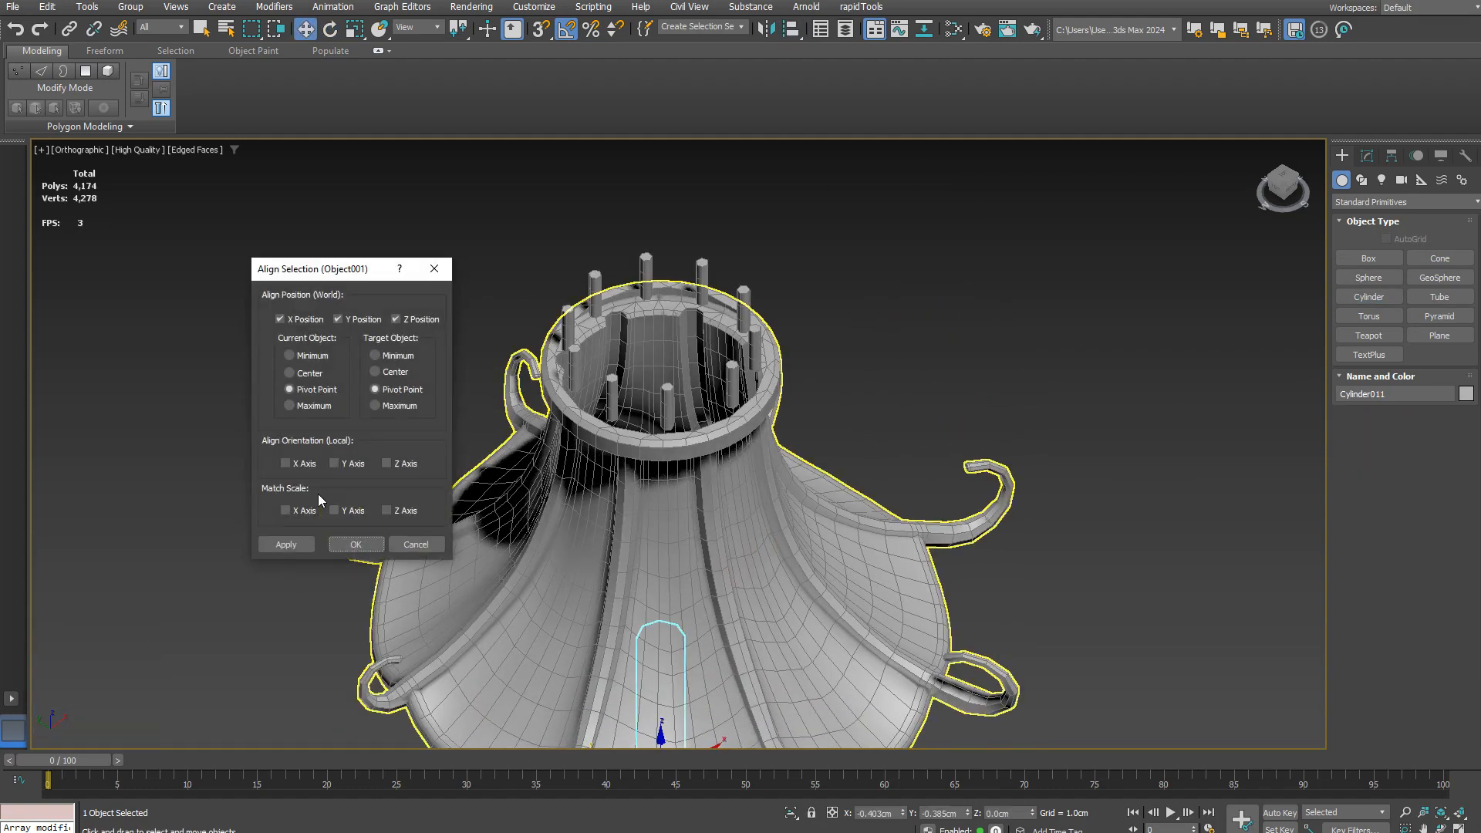
pyautogui.click(355, 544)
pyautogui.click(1367, 155)
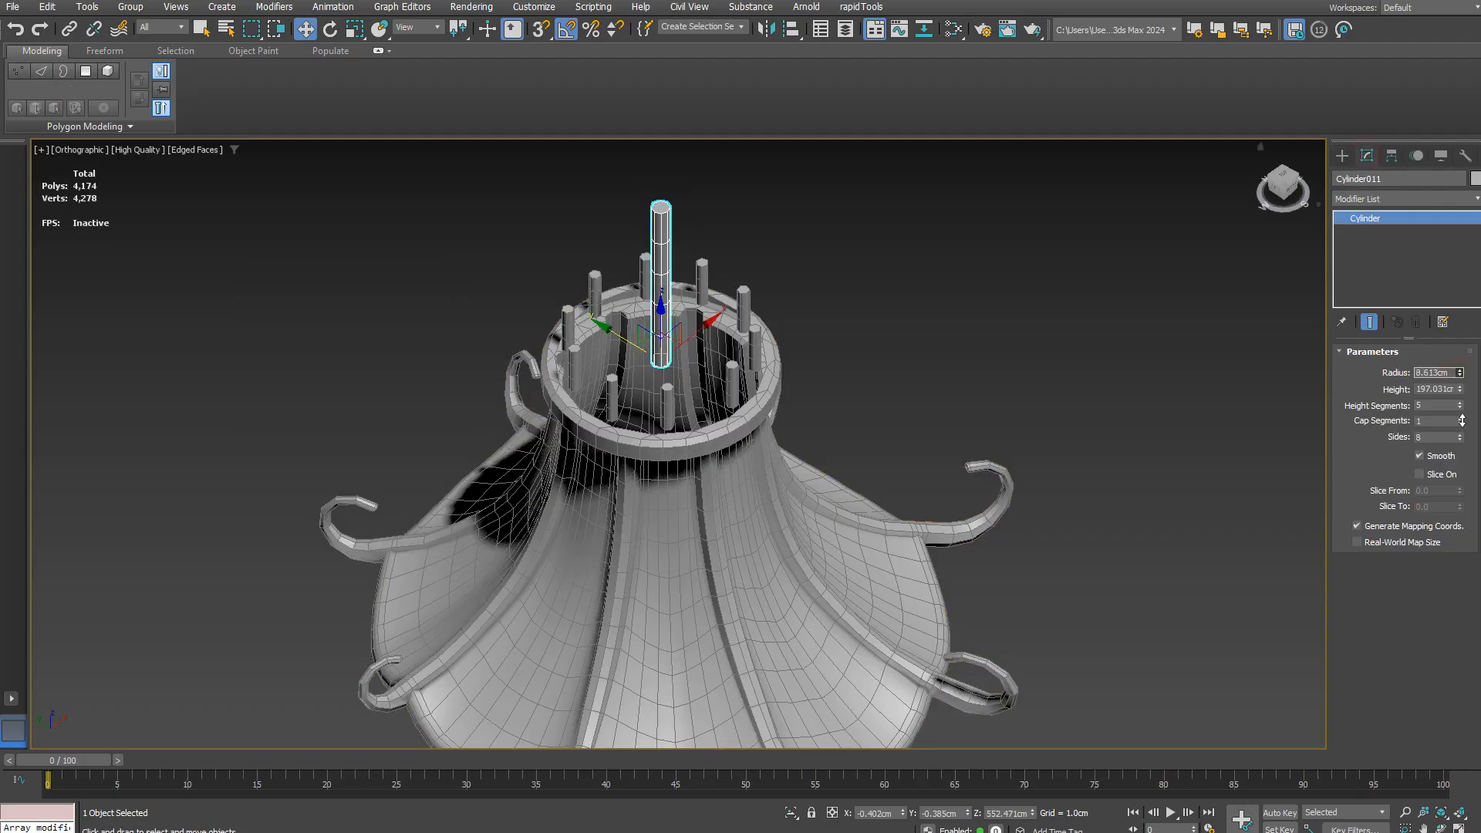
# Step: Shift the tall cylinder toward the ring's edge and align only its pivot to the roof object
pyautogui.keyDown('alt'); pyautogui.moveTo(711, 247); pyautogui.dragTo(658, 388, button='middle'); pyautogui.keyUp('alt')
pyautogui.scroll(-4, 663, 359)
pyautogui.click(1392, 155)
pyautogui.click(1404, 263)
pyautogui.click(791, 29)
pyautogui.click(725, 494)
pyautogui.click(287, 320)
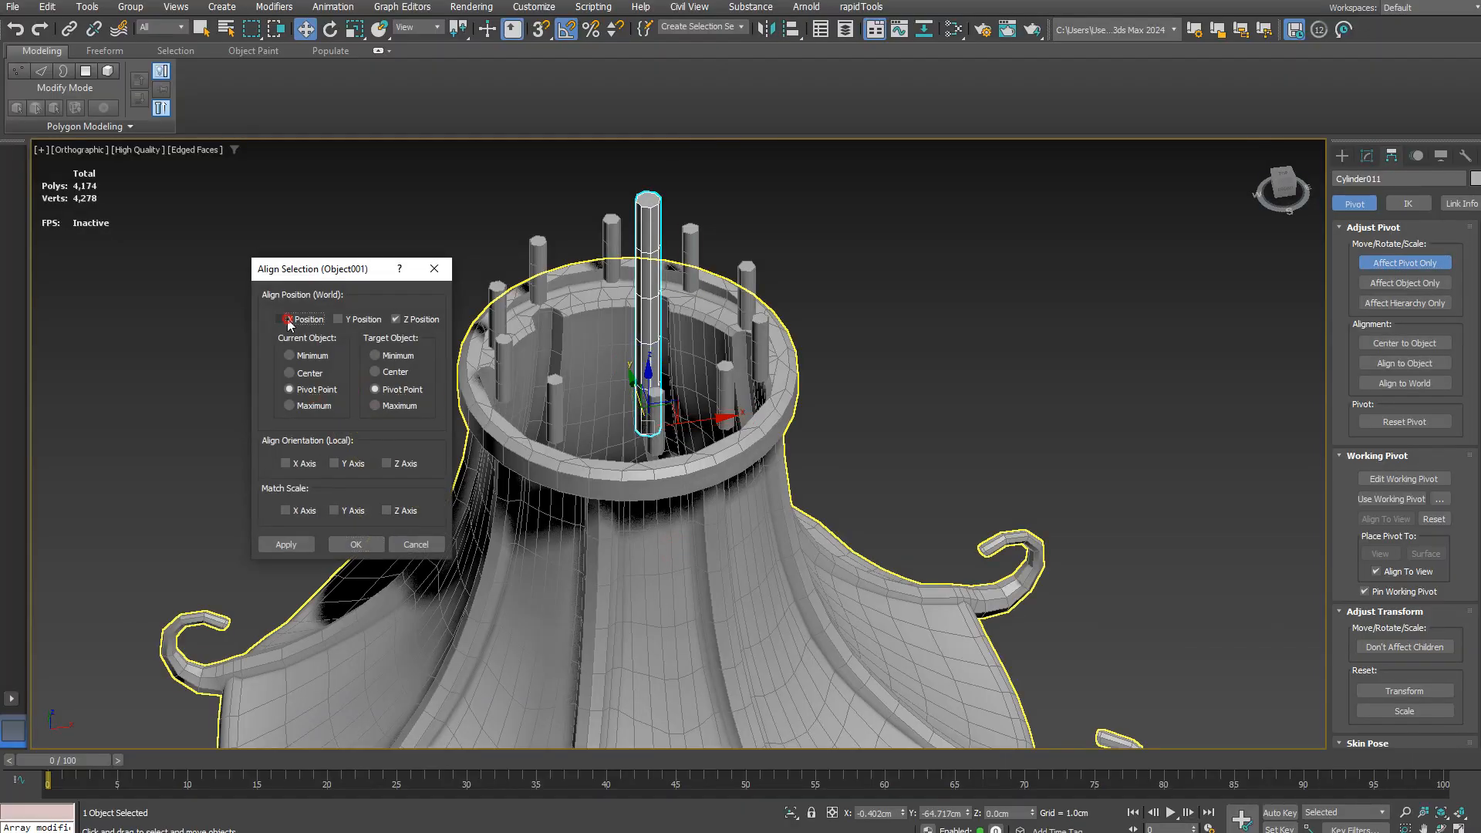
pyautogui.click(357, 544)
# Step: Make a copy of the tall cylinder rotated by -17.5 degrees around the tower's axis and delete the original
pyautogui.scroll(-4, 650, 360)
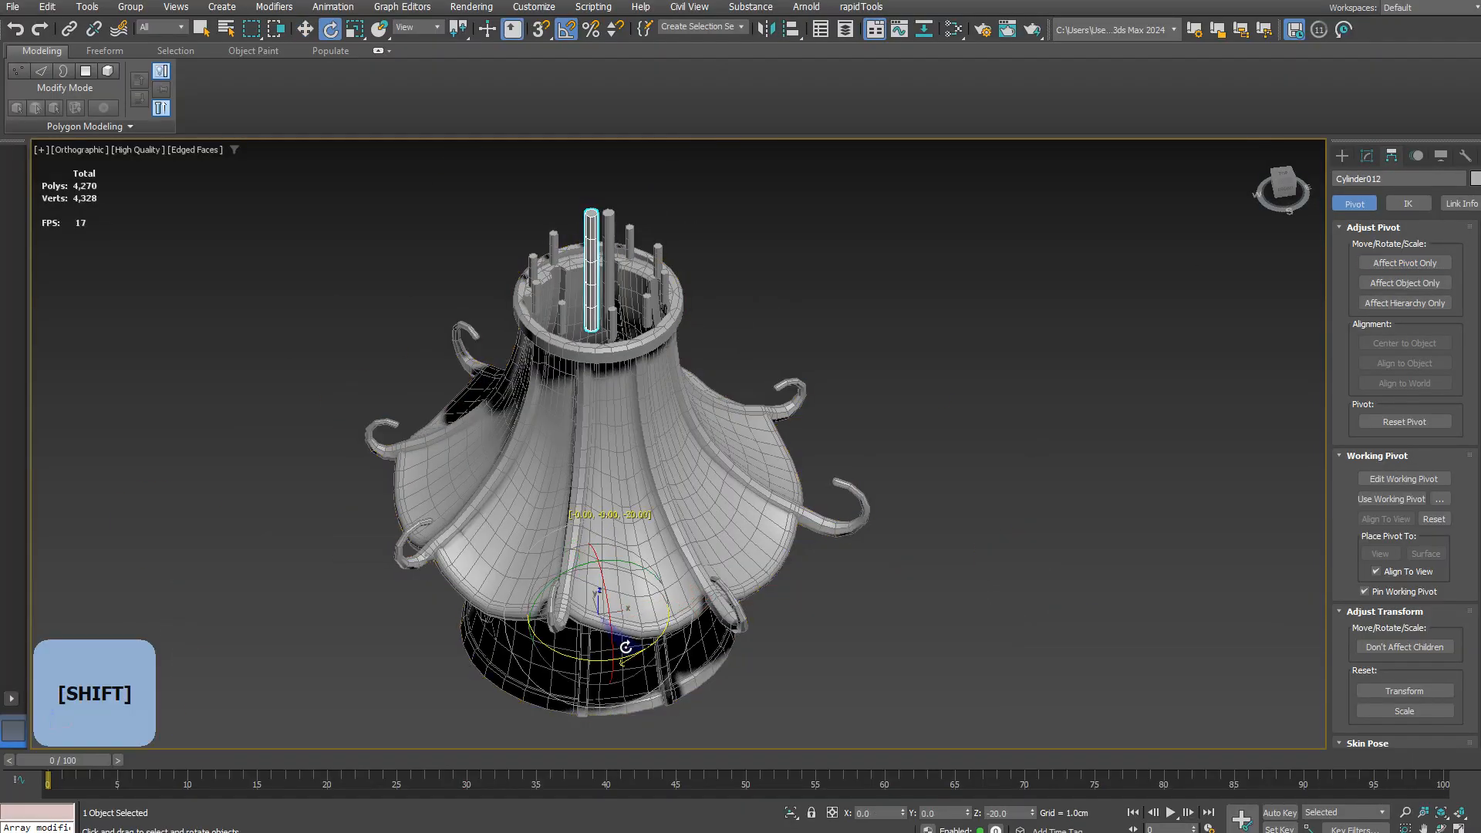
pyautogui.press('Return')
pyautogui.write('-17.5')
pyautogui.press('Return')
pyautogui.click(609, 266)
pyautogui.press('Delete')
# Step: Create 5 rotated copies of the remaining tall cylinder around the tower's axis
pyautogui.moveTo(607, 270); pyautogui.dragTo(598, 222, button='middle')
pyautogui.click(587, 362)
pyautogui.write('5')
pyautogui.press('Return')
pyautogui.moveTo(655, 456); pyautogui.dragTo(668, 574, button='middle')
pyautogui.moveTo(668, 574)
pyautogui.keyDown('alt'); pyautogui.mouseDown(button='middle')
pyautogui.moveTo(737, 423)
pyautogui.moveTo(797, 437)
pyautogui.moveTo(779, 463)
pyautogui.mouseUp(button='middle'); pyautogui.keyUp('alt')
# Step: Apply an FFD 3x3x3 modifier to all vertices of the six tall cylinders
pyautogui.scroll(2, 679, 309)
pyautogui.moveTo(648, 276)
pyautogui.mouseDown(button='middle')
pyautogui.moveTo(692, 380)
pyautogui.moveTo(647, 363)
pyautogui.mouseUp(button='middle')
pyautogui.moveTo(519, 238); pyautogui.dragTo(737, 332)
pyautogui.press('1')
pyautogui.hotkey('ctrl', 'a')
pyautogui.click(1395, 199)
pyautogui.write('ff')
pyautogui.click(1354, 235)
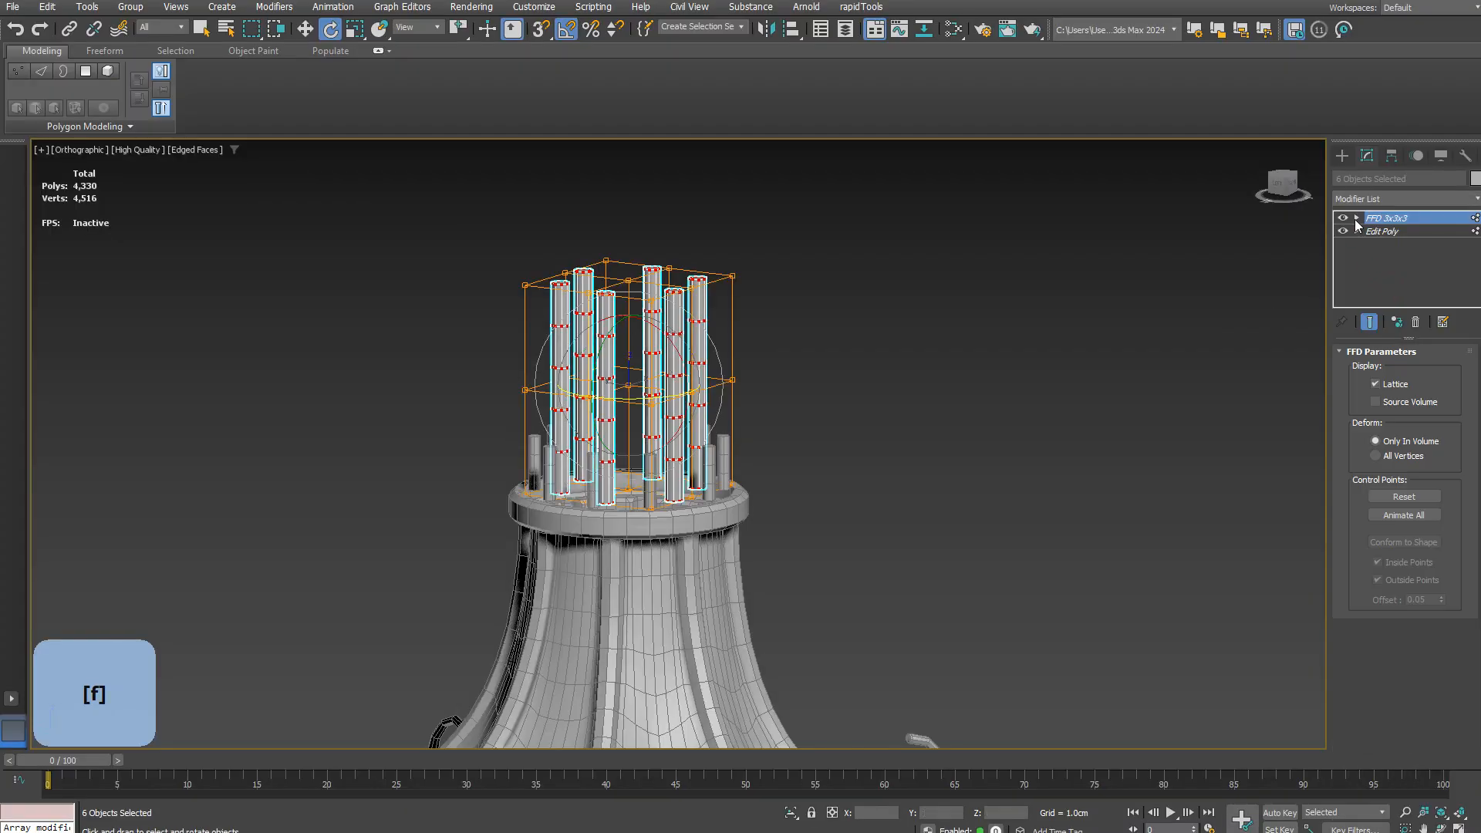
pyautogui.click(352, 32)
# Step: Convert the six tall cylinders to editable polys and attach them into one object
pyautogui.keyDown('alt'); pyautogui.moveTo(648, 223); pyautogui.dragTo(684, 270, button='middle'); pyautogui.keyUp('alt')
pyautogui.rightClick(684, 270)
pyautogui.moveTo(728, 464)
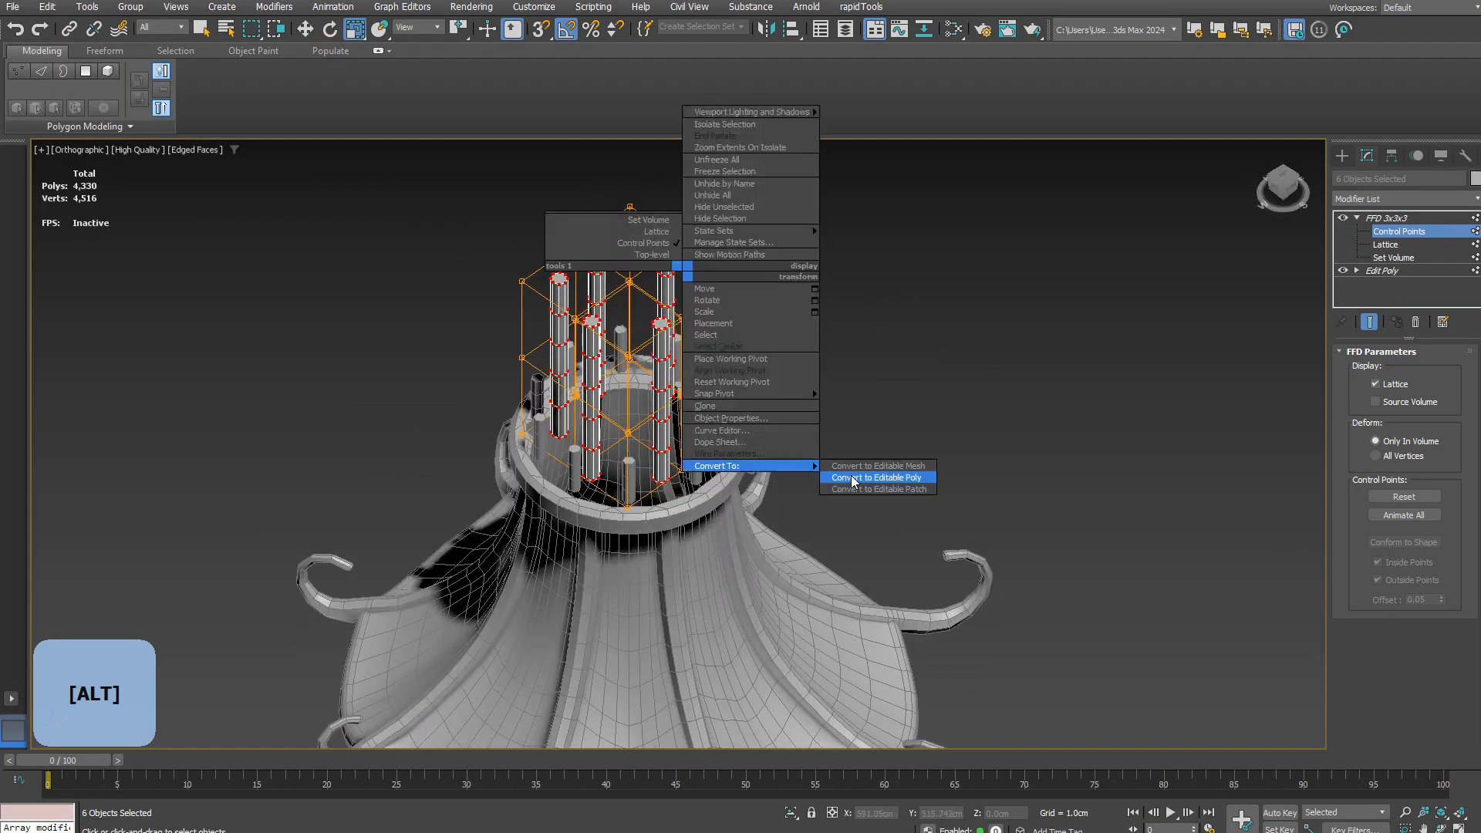
pyautogui.click(854, 482)
pyautogui.click(699, 302)
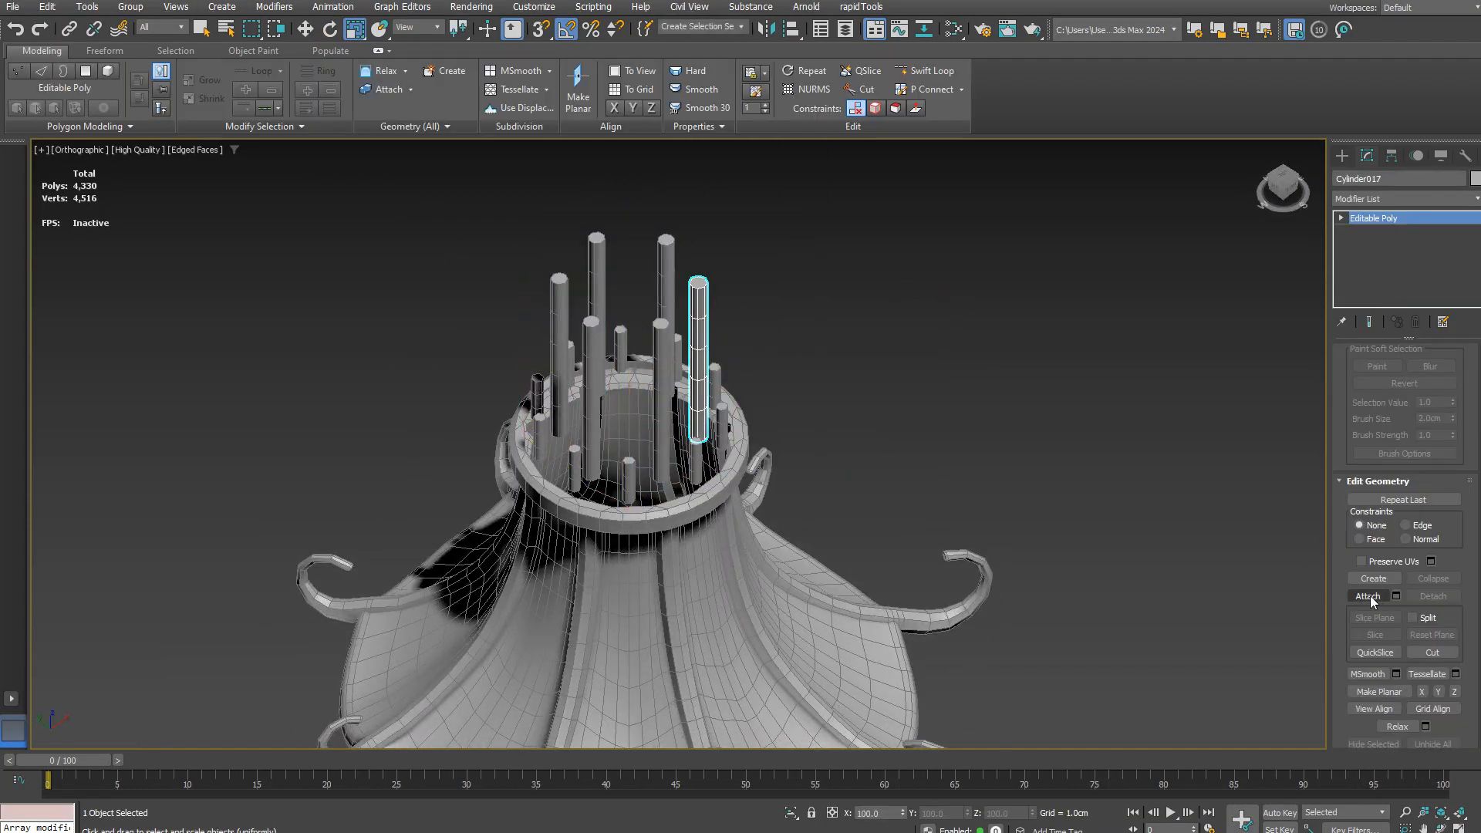
pyautogui.click(598, 254)
pyautogui.click(560, 308)
pyautogui.click(591, 355)
# Step: Add an FFD 3x3x3 modifier to the attached tall cylinders and scale its middle control points inward
pyautogui.keyDown('alt'); pyautogui.moveTo(609, 354); pyautogui.dragTo(675, 423, button='middle'); pyautogui.keyUp('alt')
pyautogui.press('1')
pyautogui.click(1384, 200)
pyautogui.write('ff')
pyautogui.click(1356, 218)
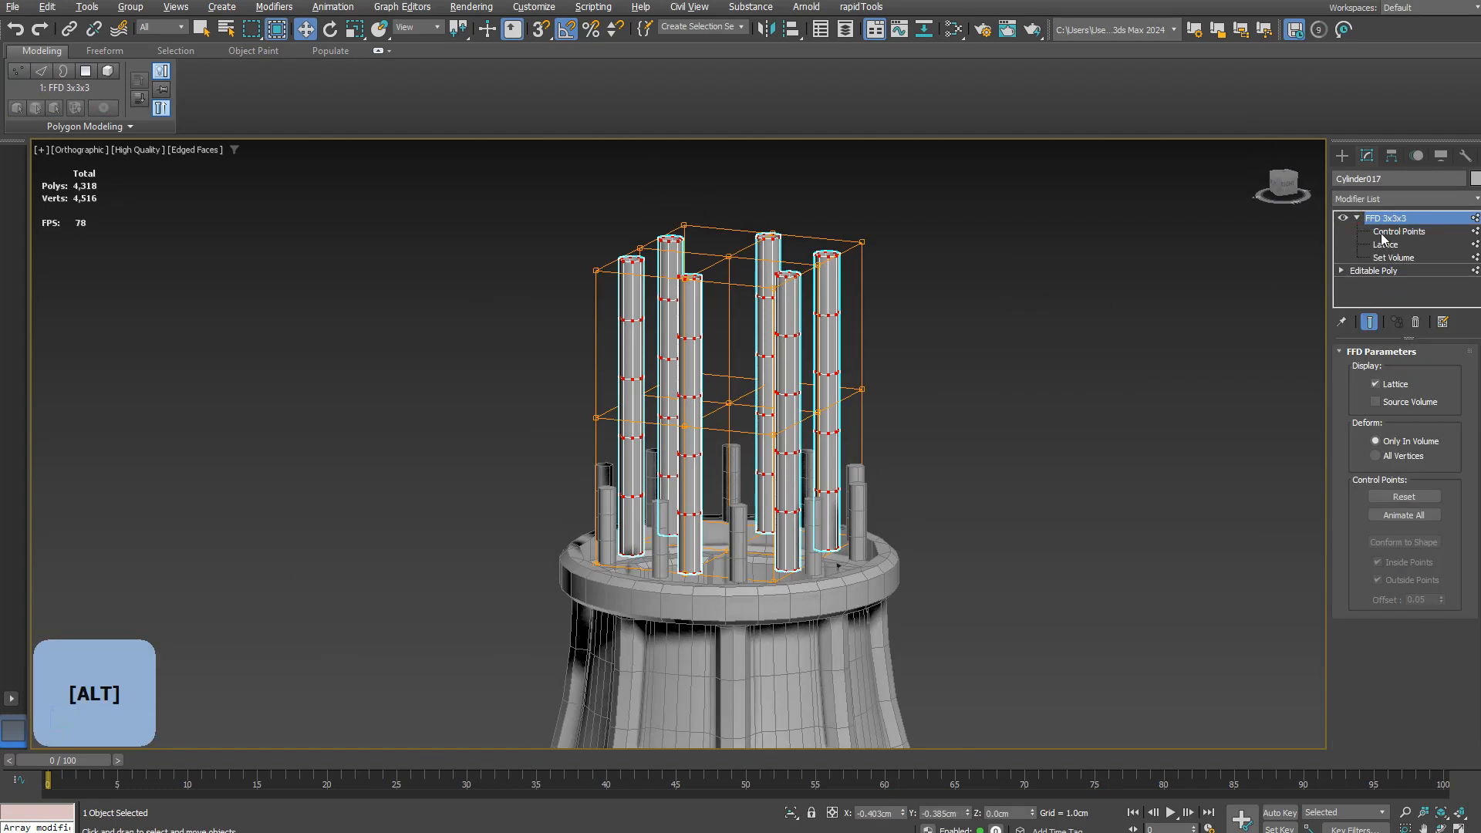
pyautogui.moveTo(725, 399); pyautogui.dragTo(743, 438)
pyautogui.keyDown('alt'); pyautogui.moveTo(764, 455); pyautogui.dragTo(763, 420, button='middle'); pyautogui.keyUp('alt')
# Step: Scale the top row of FFD control points so the tall cylinders flare at their upper ends
pyautogui.moveTo(541, 202); pyautogui.dragTo(902, 301)
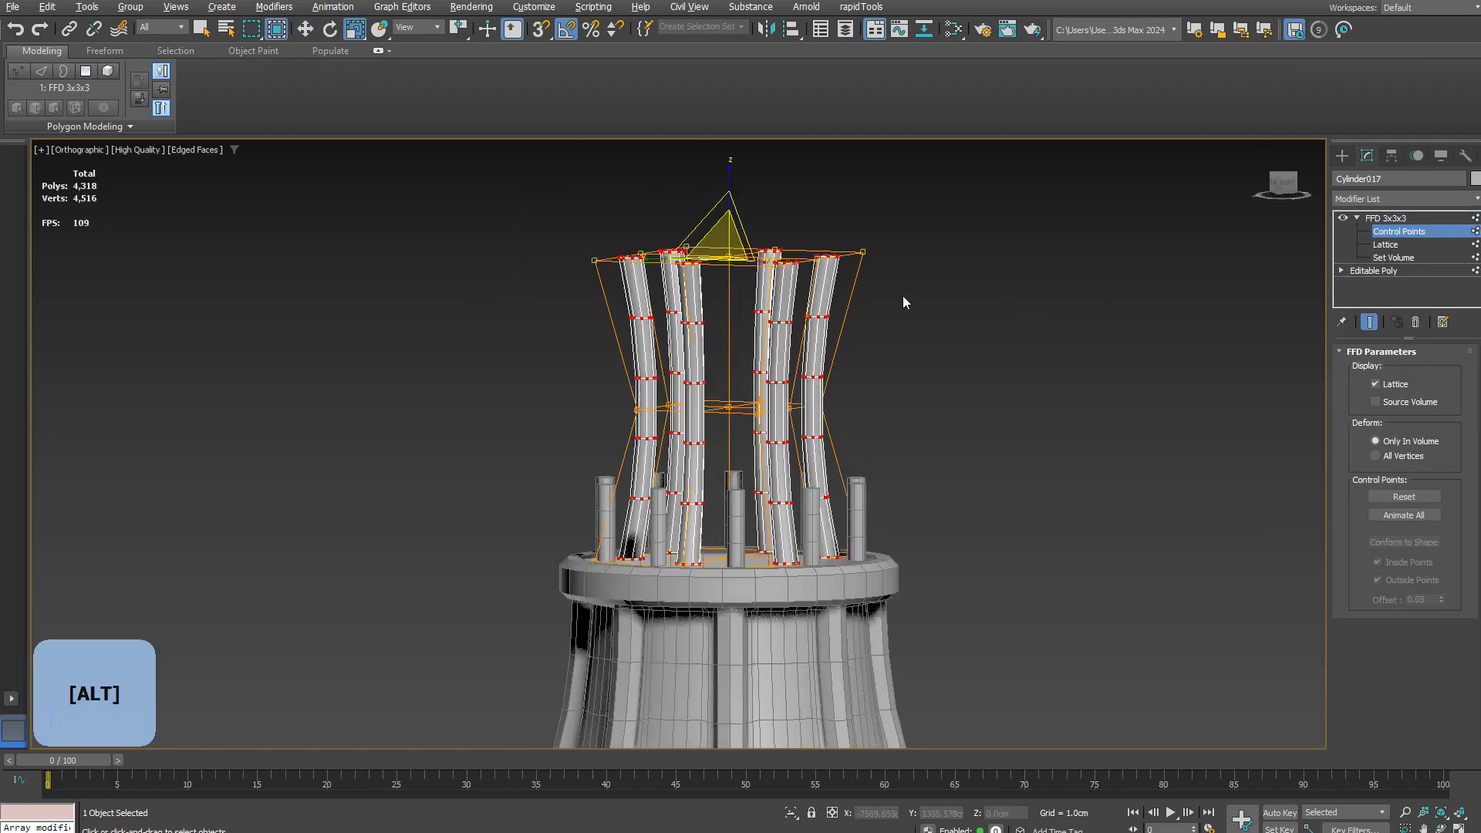
pyautogui.keyDown('alt'); pyautogui.moveTo(901, 302); pyautogui.dragTo(895, 324, button='middle'); pyautogui.keyUp('alt')
pyautogui.moveTo(721, 249); pyautogui.dragTo(705, 218)
pyautogui.keyDown('alt'); pyautogui.moveTo(764, 385); pyautogui.dragTo(957, 395, button='middle'); pyautogui.keyUp('alt')
# Step: Examine the flared tall cylinders on the tower from several angles with edged faces hidden
pyautogui.scroll(-3, 668, 302)
pyautogui.keyDown('alt'); pyautogui.moveTo(668, 302); pyautogui.dragTo(659, 279, button='middle'); pyautogui.keyUp('alt')
pyautogui.keyDown('alt'); pyautogui.moveTo(698, 195); pyautogui.dragTo(849, 209, button='middle'); pyautogui.keyUp('alt')
pyautogui.click(1342, 156)
pyautogui.click(926, 301)
pyautogui.press('F4')
pyautogui.click(700, 309)
pyautogui.scroll(-5, 864, 293)
pyautogui.keyDown('alt'); pyautogui.moveTo(899, 301); pyautogui.dragTo(910, 309, button='middle'); pyautogui.keyUp('alt')
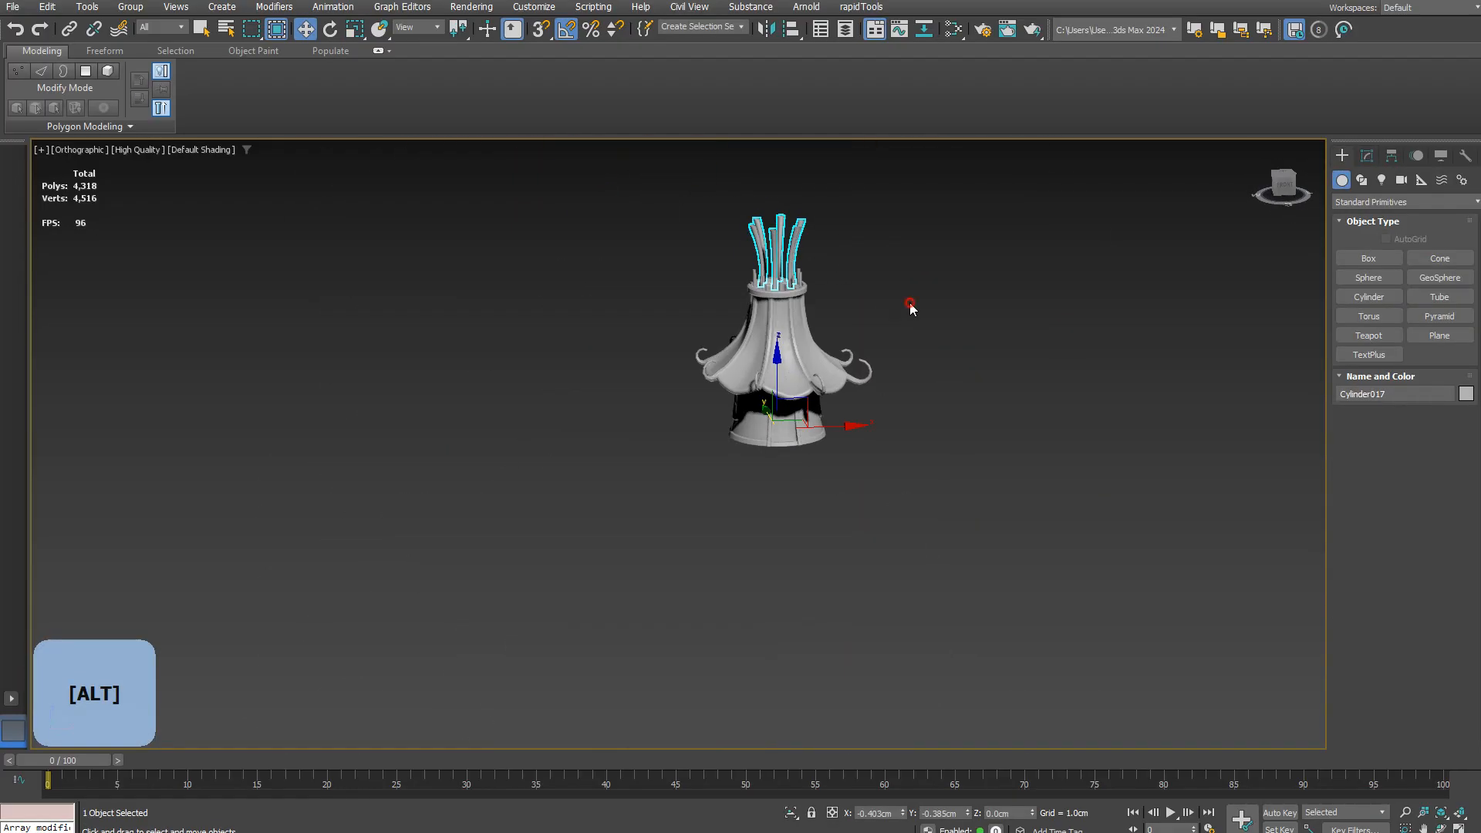
pyautogui.scroll(5, 910, 309)
pyautogui.scroll(-5, 910, 345)
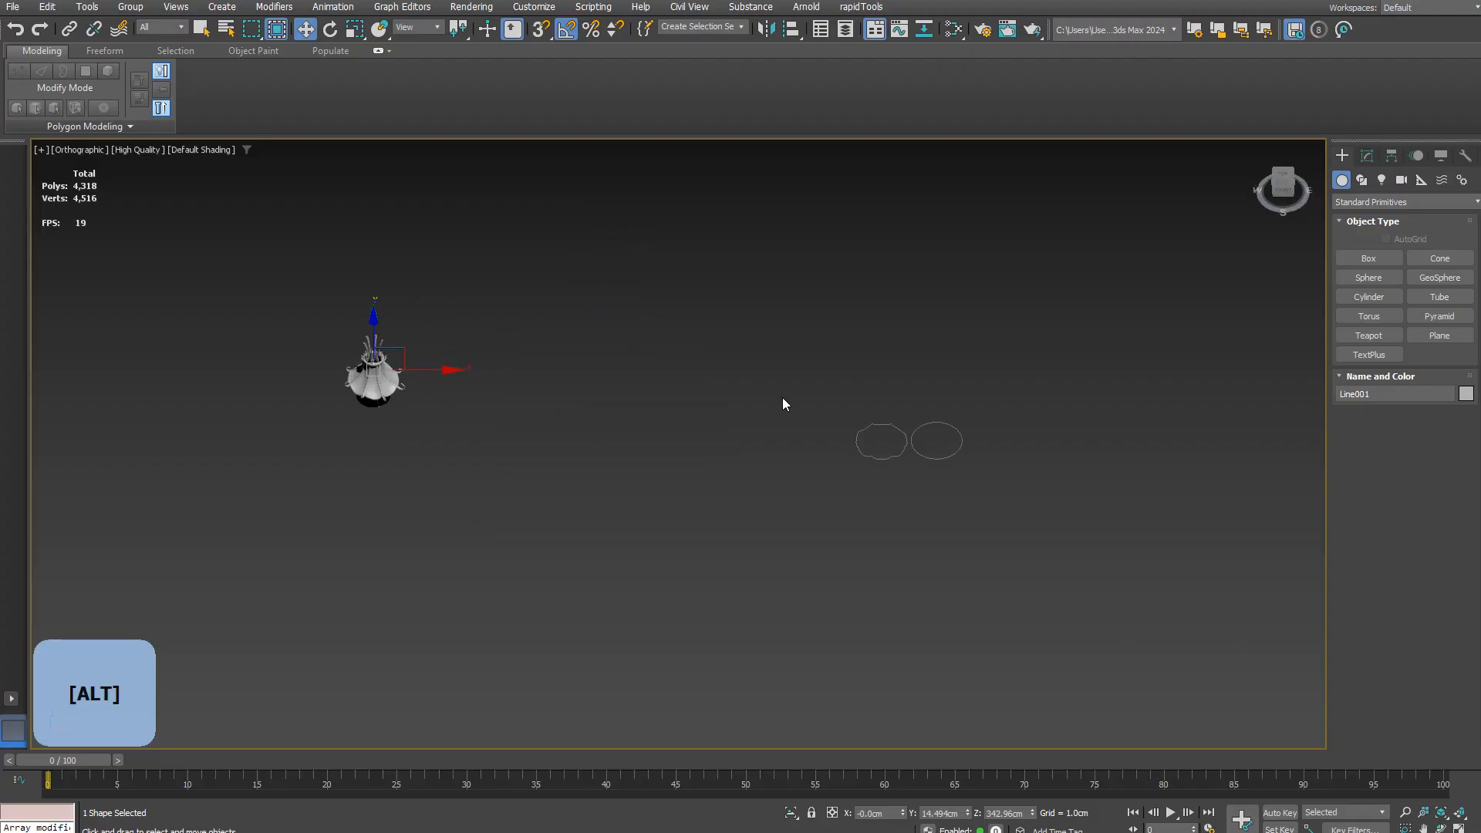
# Step: Loft the scalloped outline along the vertical line and add the circle shape at path position 50
pyautogui.click(1373, 202)
pyautogui.click(1372, 241)
pyautogui.click(1439, 317)
pyautogui.scroll(-1, 1394, 681)
pyautogui.doubleClick(1390, 676)
pyautogui.write('50')
pyautogui.click(1433, 384)
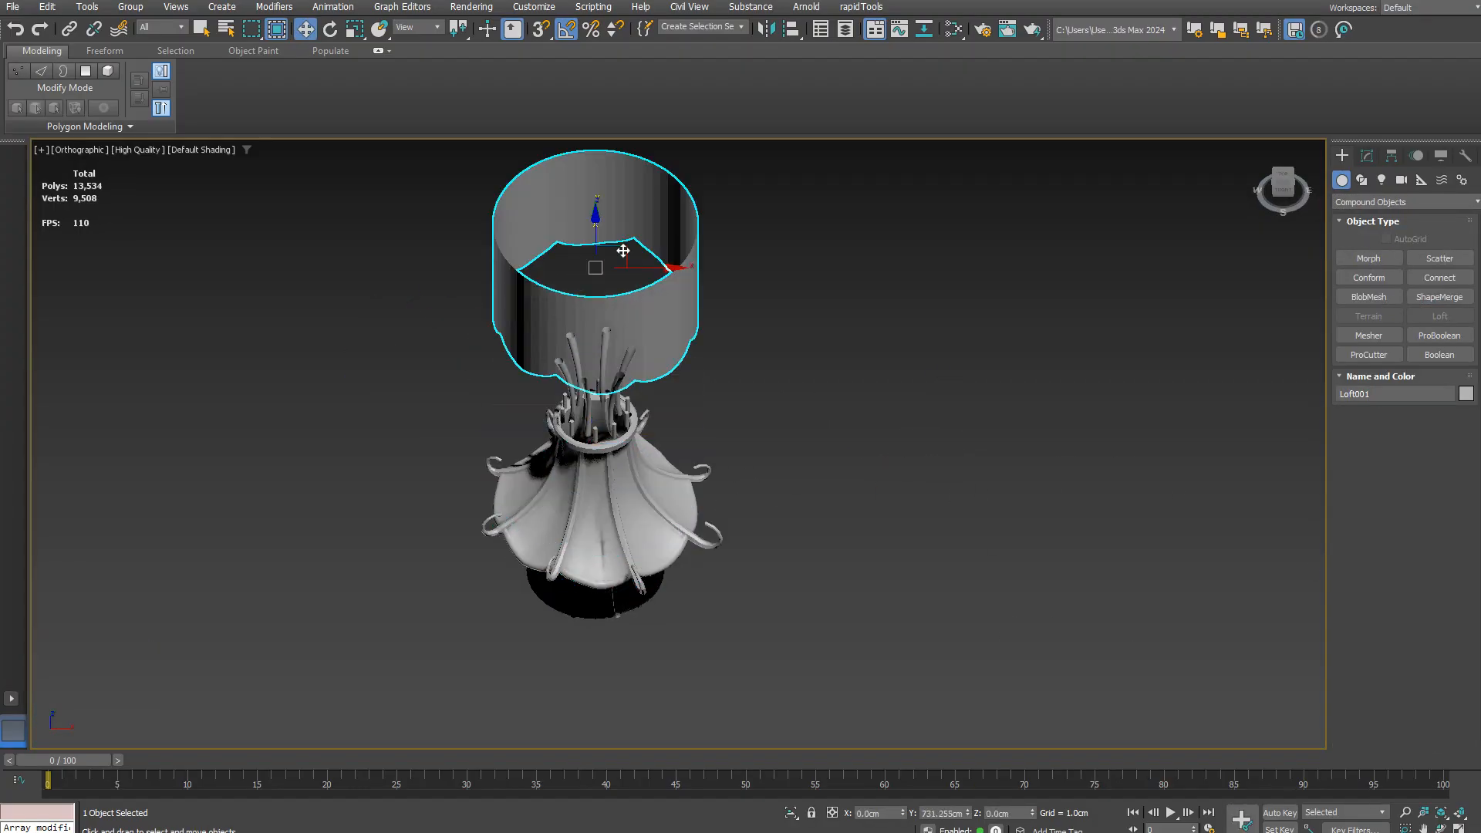
# Step: Taper the loft toward its top with a Scale deformation and shorten its path line by lowering the upper vertex
pyautogui.keyDown('alt'); pyautogui.moveTo(694, 386); pyautogui.dragTo(740, 401, button='middle'); pyautogui.keyUp('alt')
pyautogui.click(1367, 155)
pyautogui.click(1393, 421)
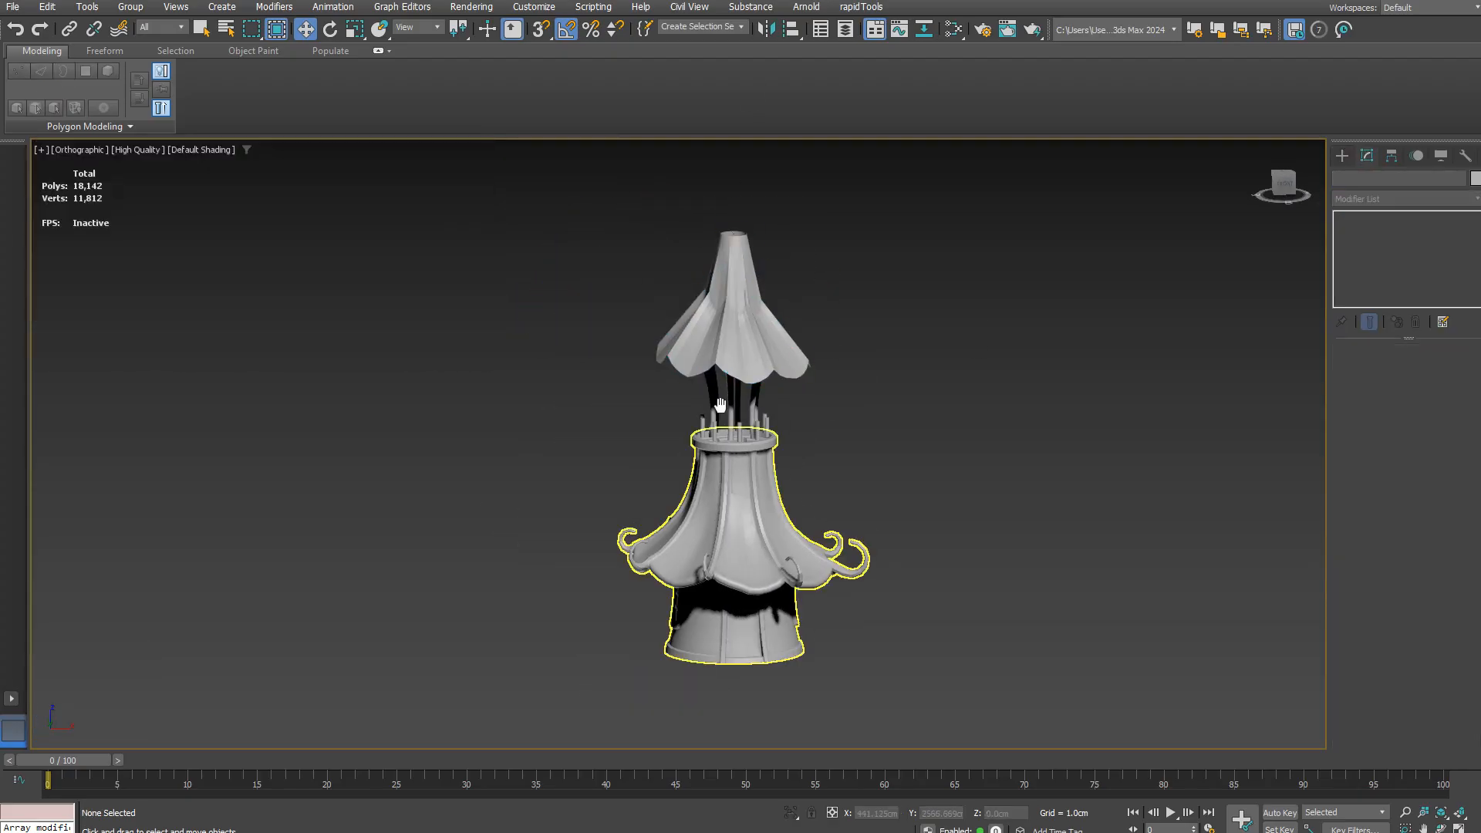
pyautogui.keyDown('alt'); pyautogui.moveTo(679, 416); pyautogui.dragTo(712, 429, button='middle'); pyautogui.keyUp('alt')
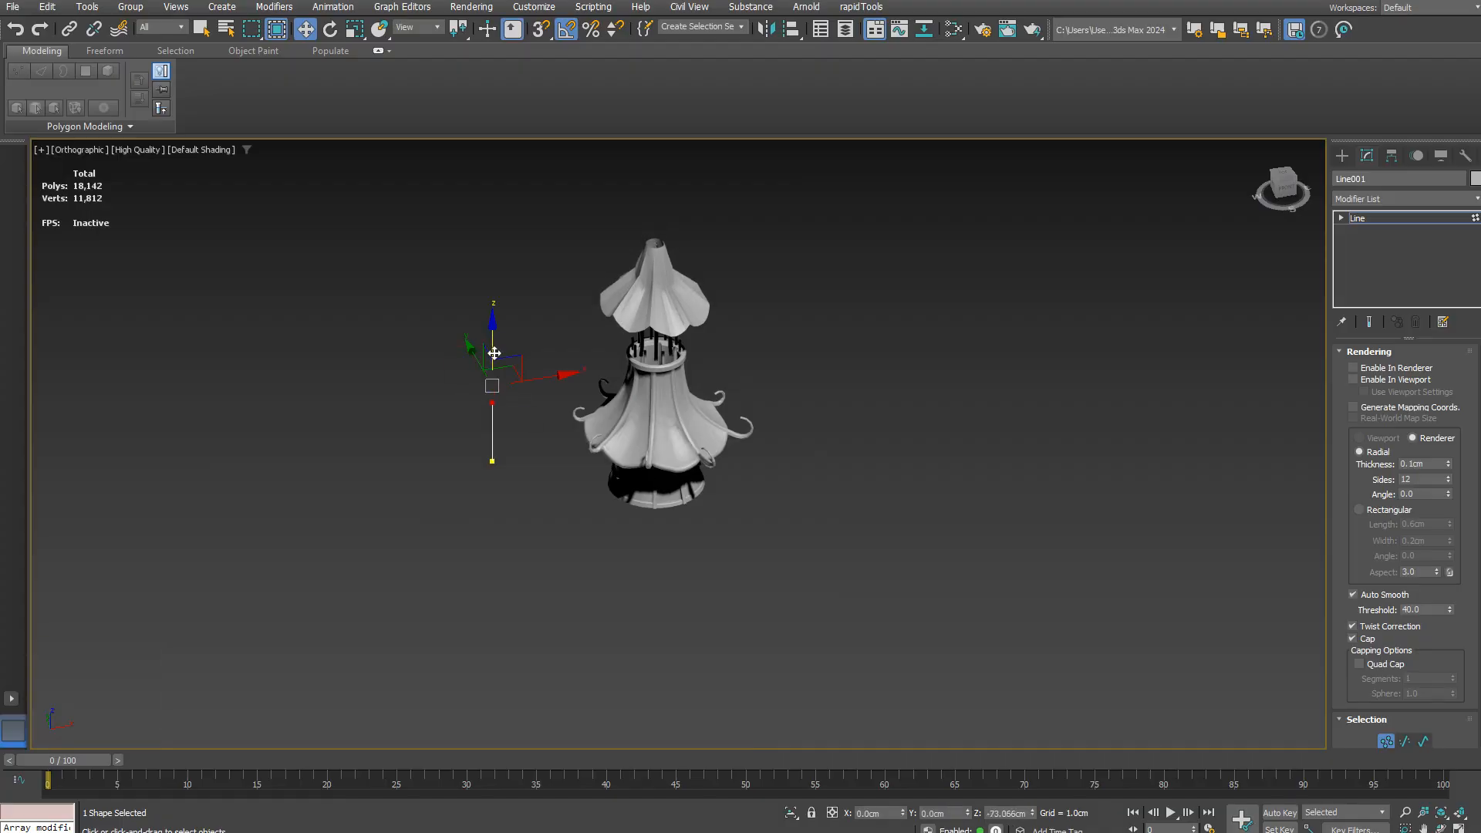
pyautogui.keyDown('alt'); pyautogui.moveTo(494, 352); pyautogui.dragTo(586, 308, button='middle'); pyautogui.keyUp('alt')
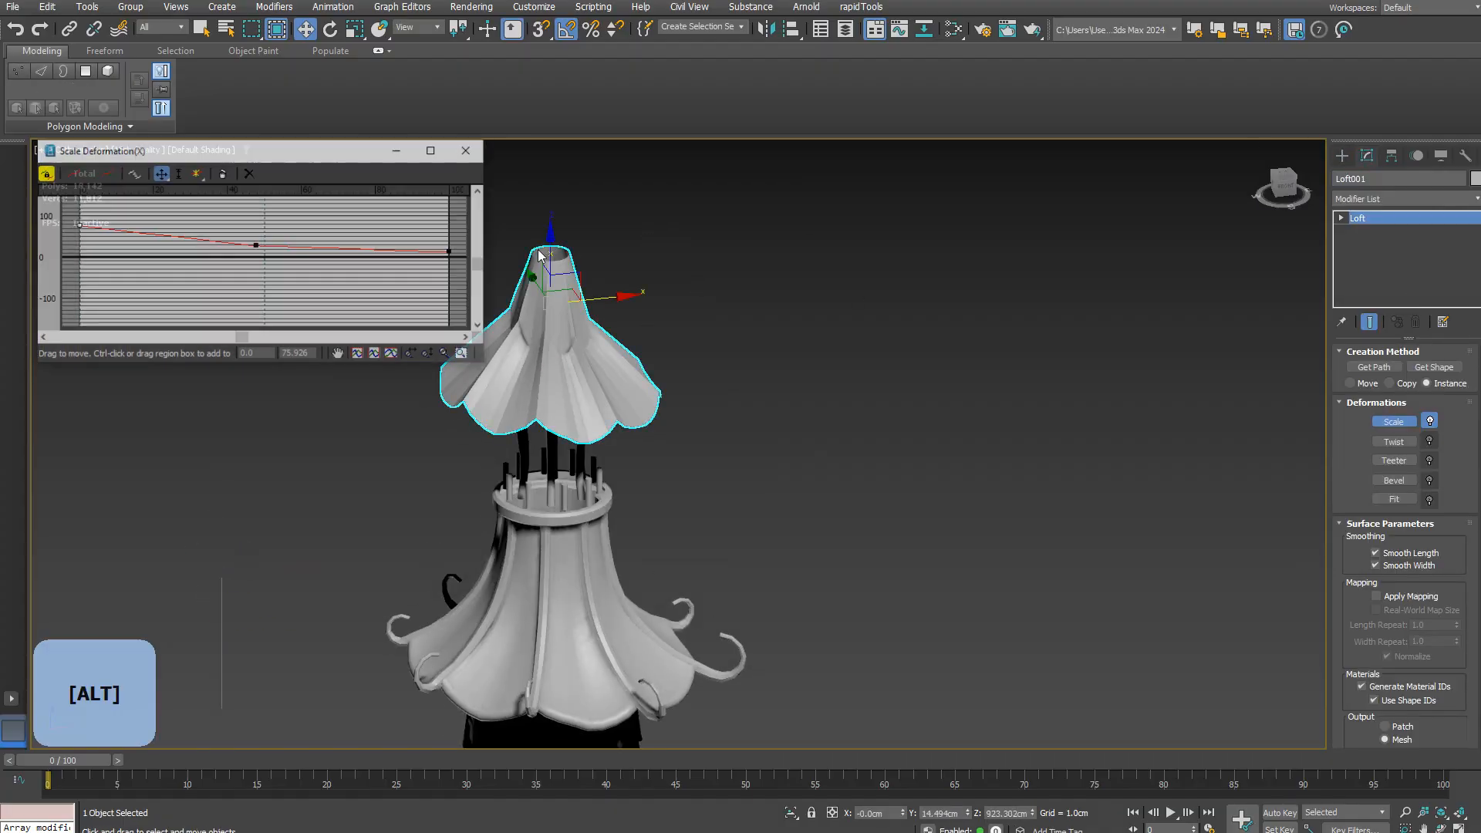
# Step: Add and smooth control points on the loft's Scale deformation curve to shape a bell-like upper roof
pyautogui.moveTo(364, 249); pyautogui.dragTo(366, 239)
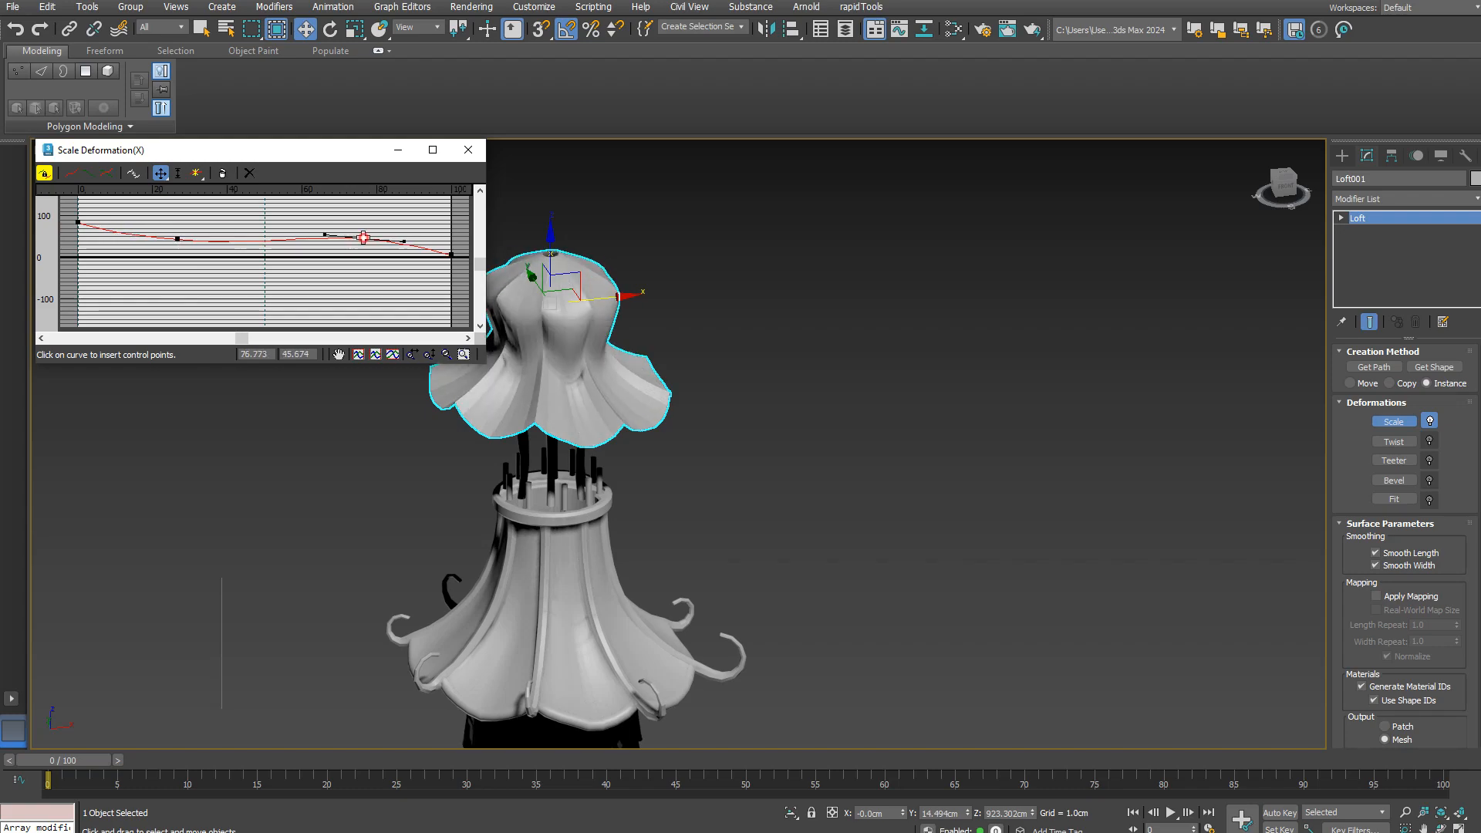
pyautogui.moveTo(347, 393); pyautogui.dragTo(347, 352)
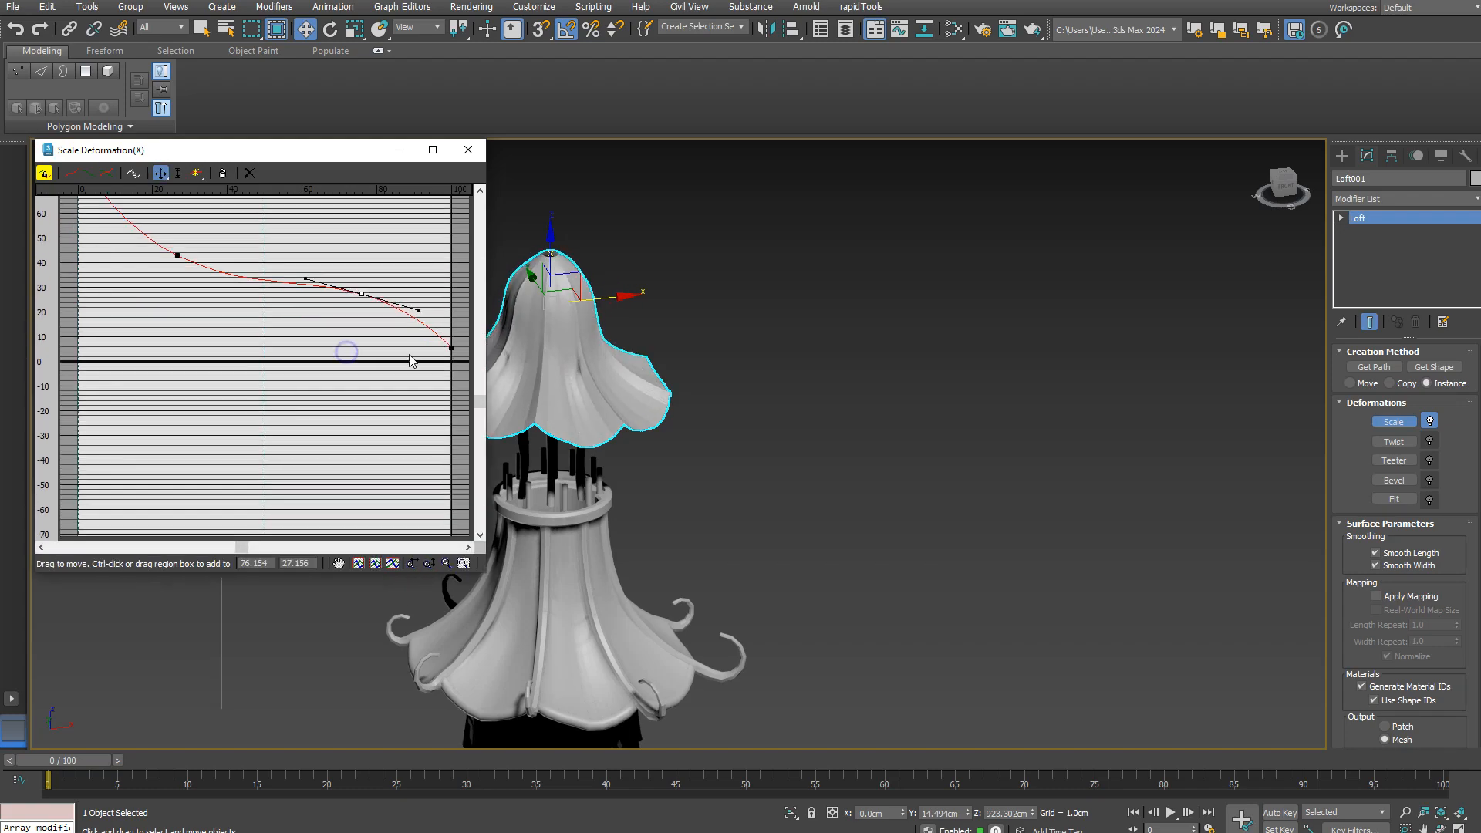
pyautogui.moveTo(291, 154); pyautogui.dragTo(221, 275)
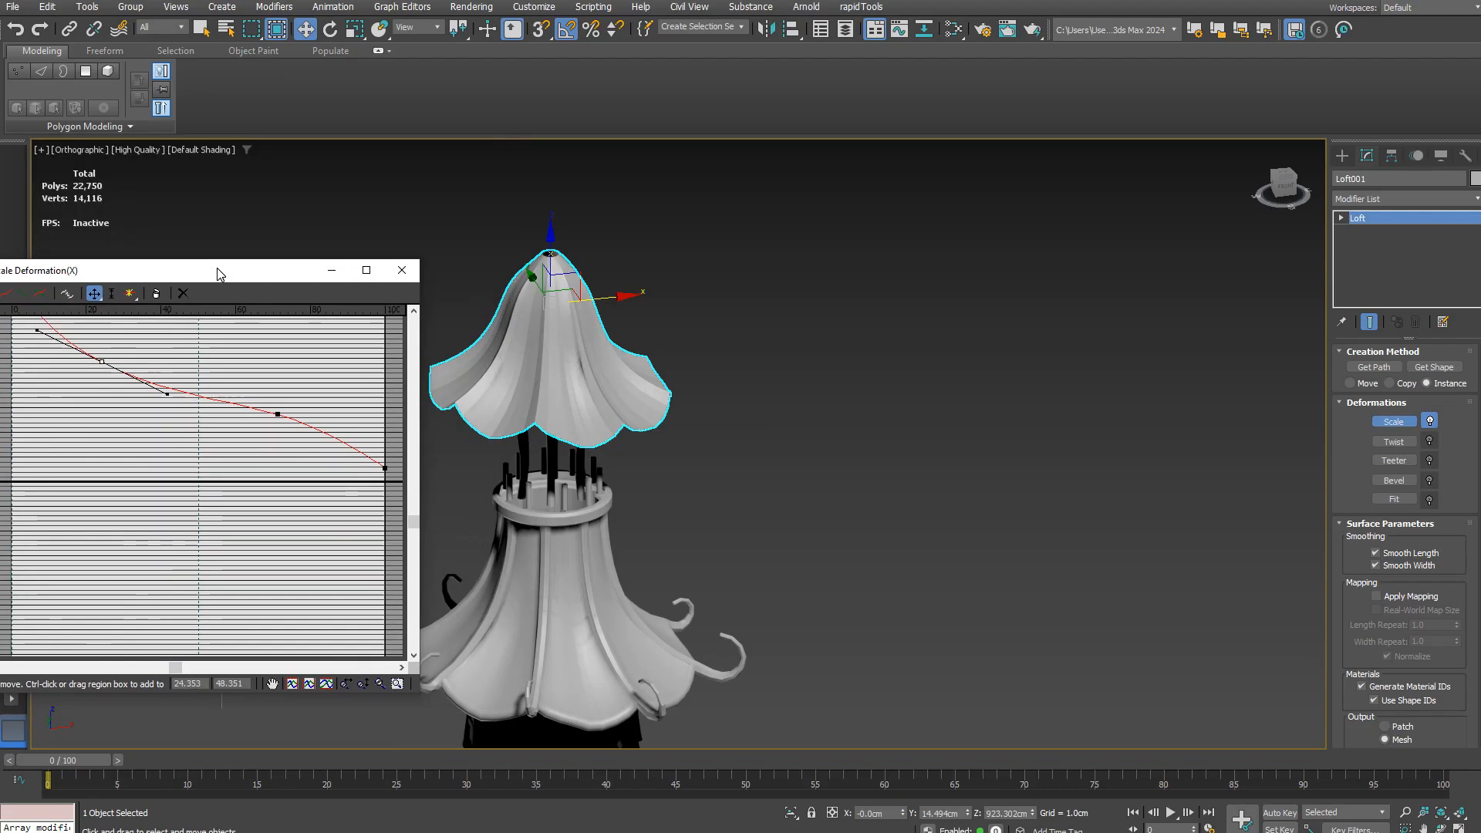
pyautogui.click(401, 270)
# Step: Scale the upper roof down uniformly to about 89% and position it over the tall cylinders
pyautogui.keyDown('alt'); pyautogui.moveTo(779, 417); pyautogui.dragTo(790, 308, button='middle'); pyautogui.keyUp('alt')
pyautogui.press('r')
pyautogui.moveTo(702, 266); pyautogui.dragTo(702, 289)
pyautogui.scroll(-5, 892, 410)
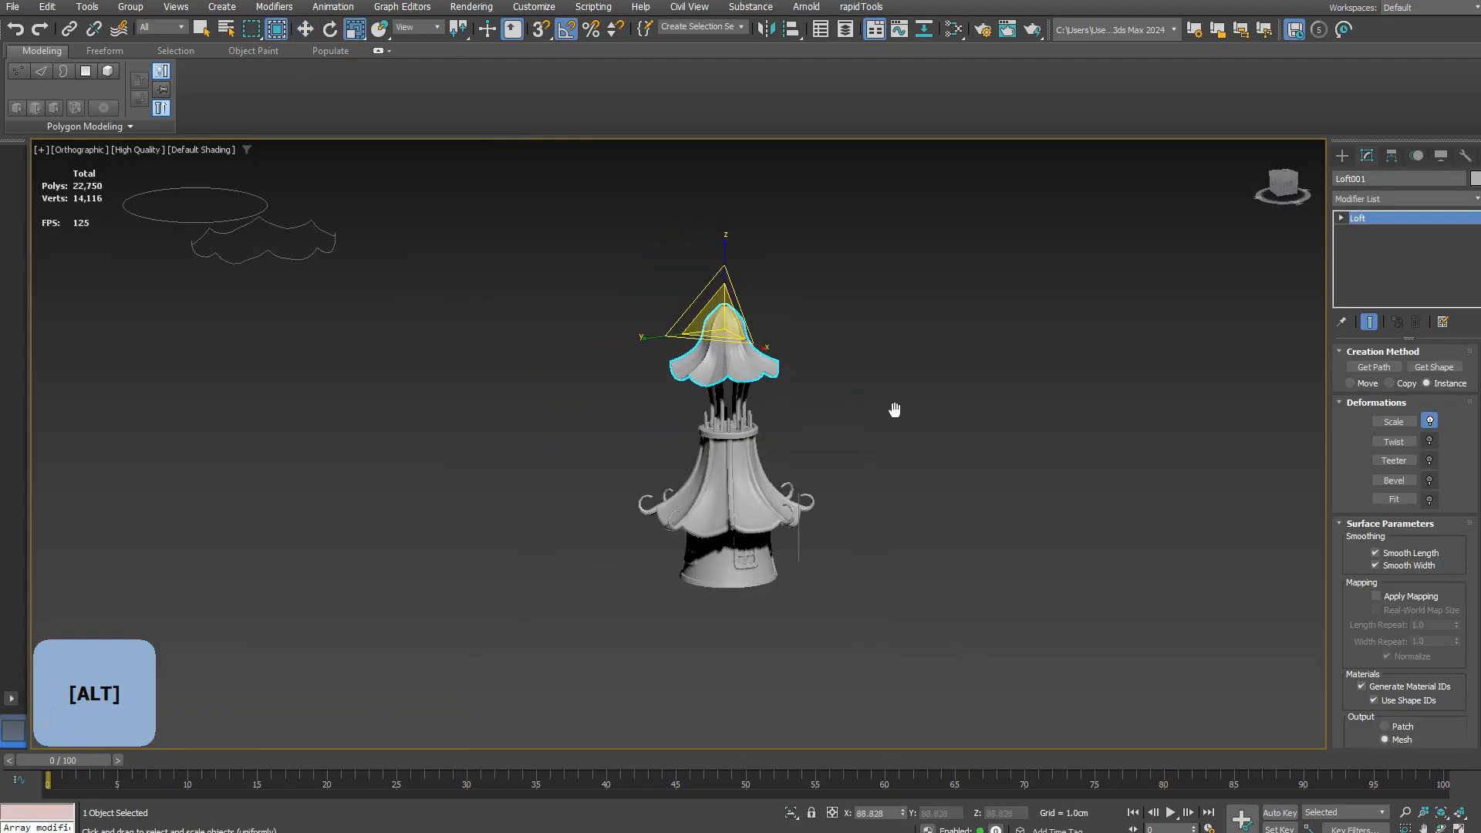
pyautogui.keyDown('alt'); pyautogui.moveTo(893, 410); pyautogui.dragTo(740, 370, button='middle'); pyautogui.keyUp('alt')
pyautogui.scroll(3, 718, 323)
pyautogui.press('w')
pyautogui.keyDown('alt'); pyautogui.moveTo(741, 266); pyautogui.dragTo(803, 293, button='middle'); pyautogui.keyUp('alt')
# Step: Apply a Bend modifier to the upper roof and tilt it slightly with angle snapping turned off
pyautogui.click(817, 301)
pyautogui.click(679, 301)
pyautogui.click(1404, 199)
pyautogui.write('be')
pyautogui.click(1375, 236)
pyautogui.scroll(3, 679, 339)
pyautogui.keyDown('alt'); pyautogui.moveTo(694, 354); pyautogui.dragTo(633, 305, button='middle'); pyautogui.keyUp('alt')
pyautogui.press('e')
pyautogui.click(565, 29)
pyautogui.moveTo(680, 335); pyautogui.dragTo(679, 326)
pyautogui.moveTo(678, 340)
pyautogui.keyDown('alt'); pyautogui.mouseDown(button='middle')
pyautogui.moveTo(691, 293)
pyautogui.moveTo(694, 362)
pyautogui.mouseUp(button='middle'); pyautogui.keyUp('alt')
pyautogui.scroll(-5, 694, 363)
# Step: Create a shape from the inner border of the ring on the lower roof object
pyautogui.click(841, 370)
pyautogui.click(656, 493)
pyautogui.scroll(6, 656, 494)
pyautogui.press('F4')
pyautogui.press('3')
pyautogui.click(760, 408)
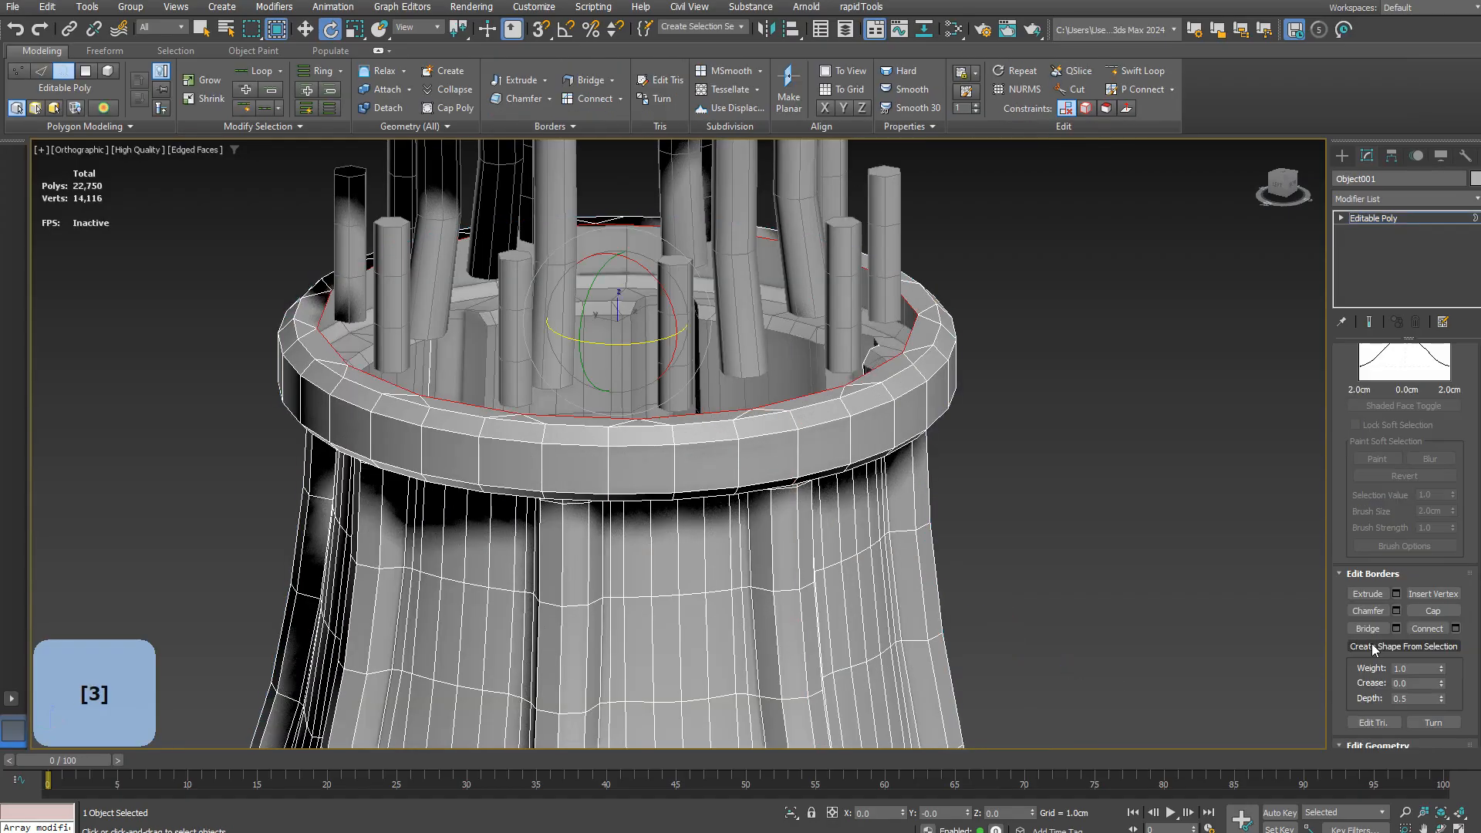
pyautogui.click(1404, 646)
# Step: Raise the extracted ring shape to the tops of the short posts and center its pivot on it
pyautogui.click(1342, 156)
pyautogui.scroll(-3, 753, 549)
pyautogui.press('w')
pyautogui.click(1392, 156)
pyautogui.click(1405, 263)
pyautogui.click(1404, 343)
pyautogui.click(1404, 263)
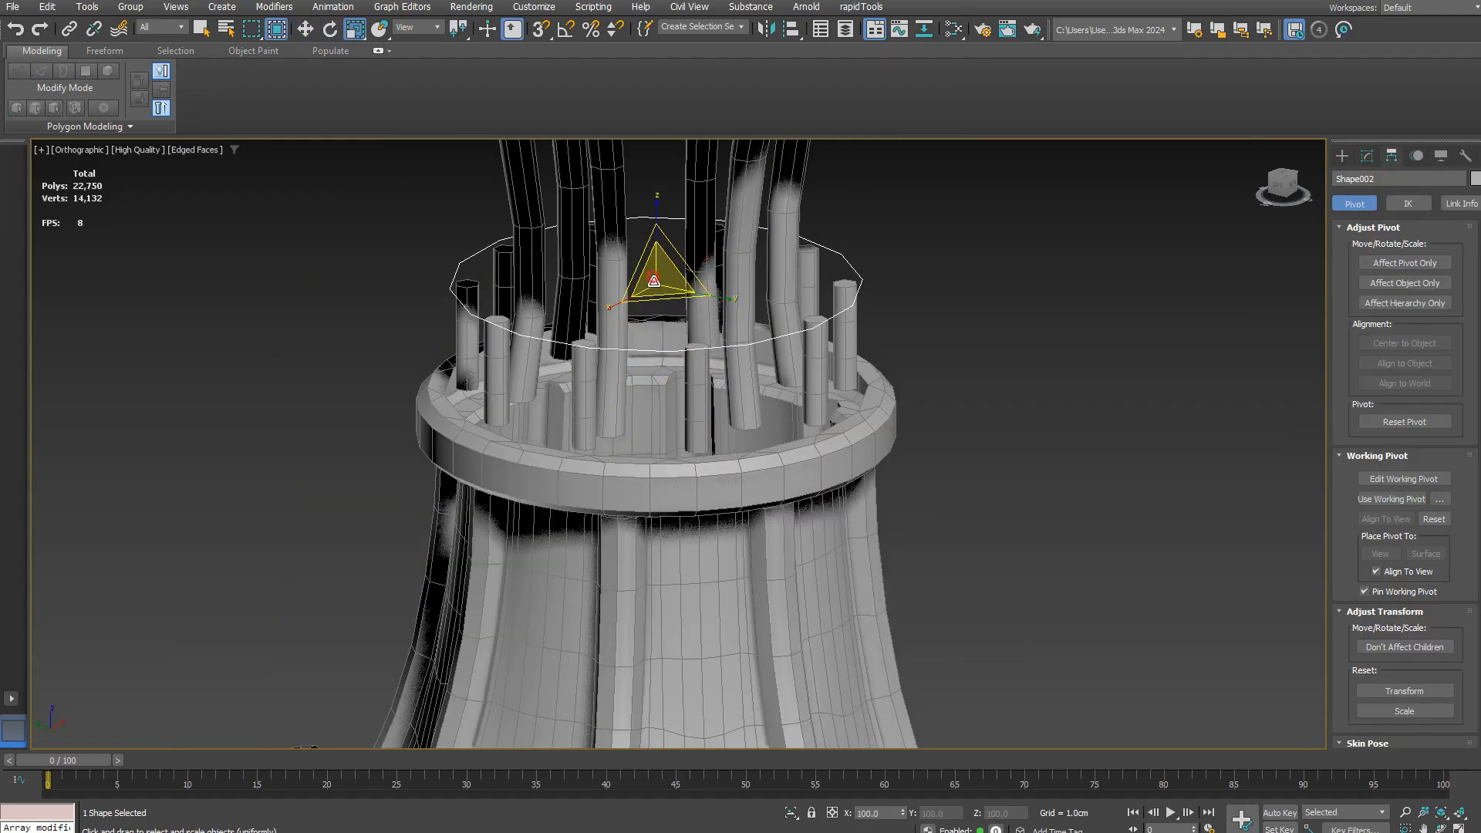
# Step: Scale the shape to about 90% and make it a renderable, viewport-visible radial rail about 12 cm thick
pyautogui.moveTo(653, 281); pyautogui.dragTo(654, 295)
pyautogui.click(1342, 156)
pyautogui.click(1367, 156)
pyautogui.click(1393, 368)
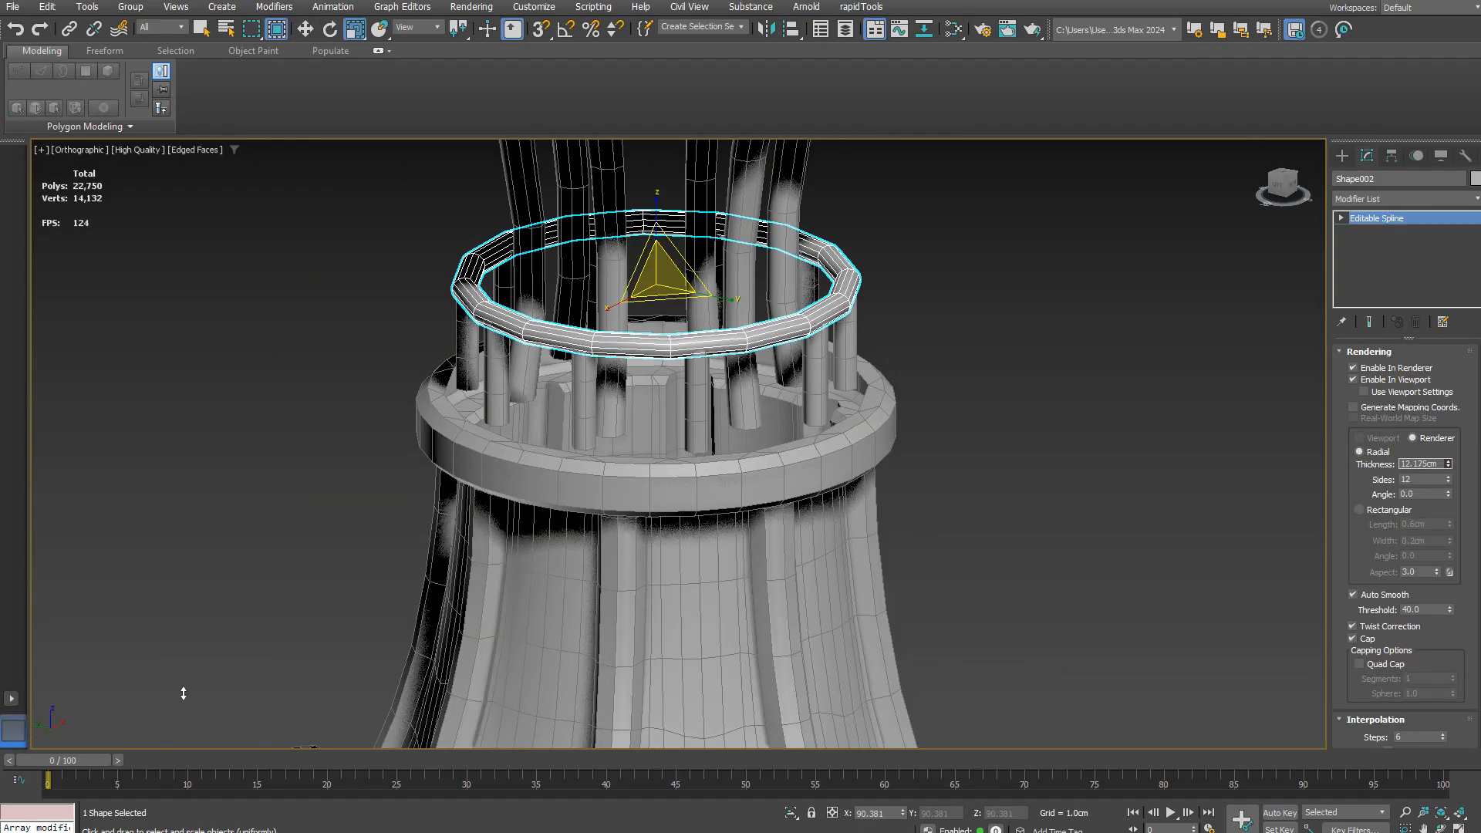
pyautogui.moveTo(657, 267); pyautogui.dragTo(657, 271)
pyautogui.click(955, 346)
pyautogui.scroll(-5, 955, 345)
pyautogui.press('F4')
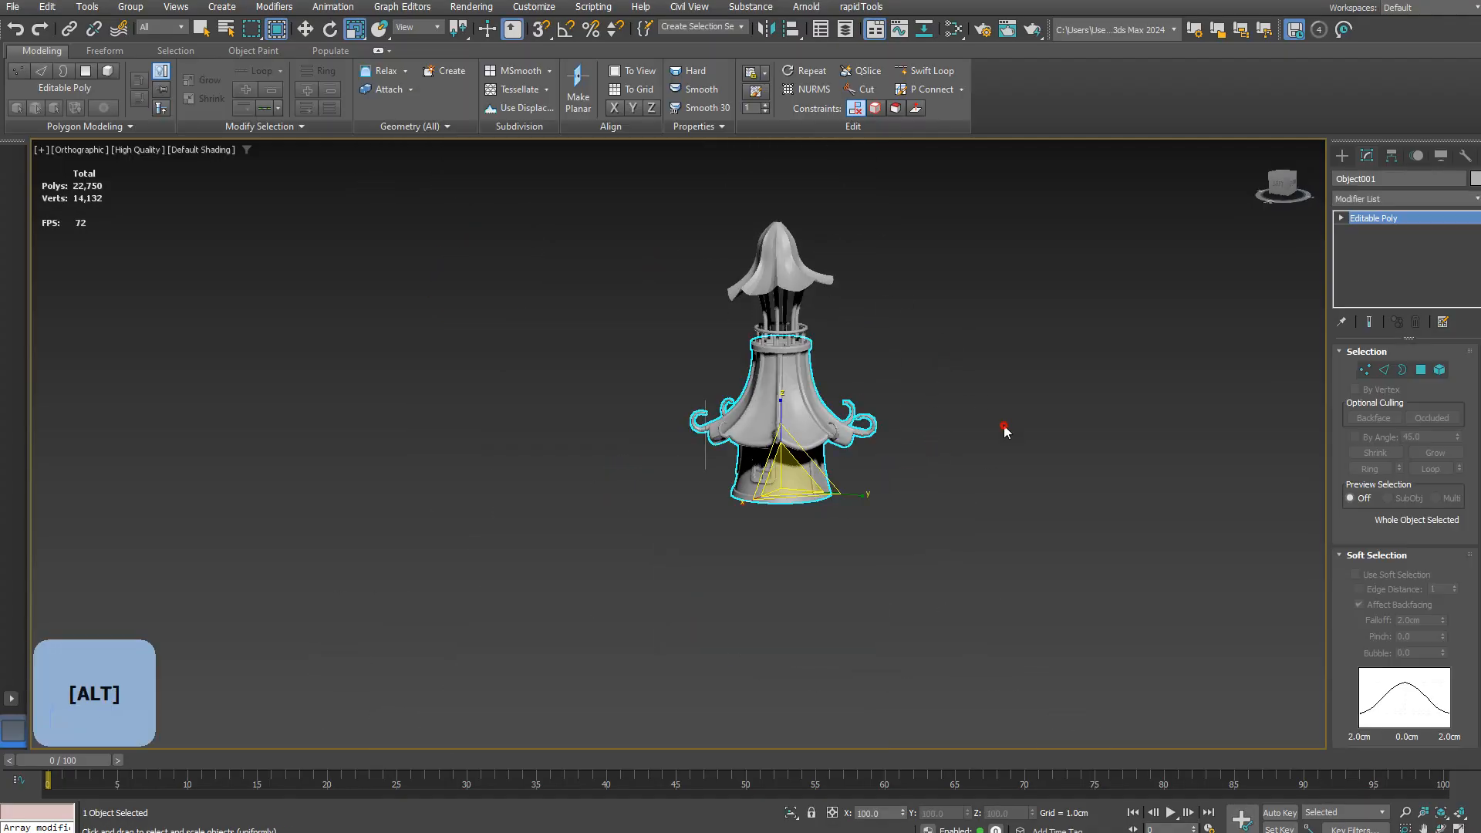
# Step: Attach the ten short posts under the rail into one object
pyautogui.scroll(8, 656, 370)
pyautogui.click(566, 393)
pyautogui.click(1369, 689)
pyautogui.click(472, 382)
pyautogui.click(677, 293)
pyautogui.click(790, 378)
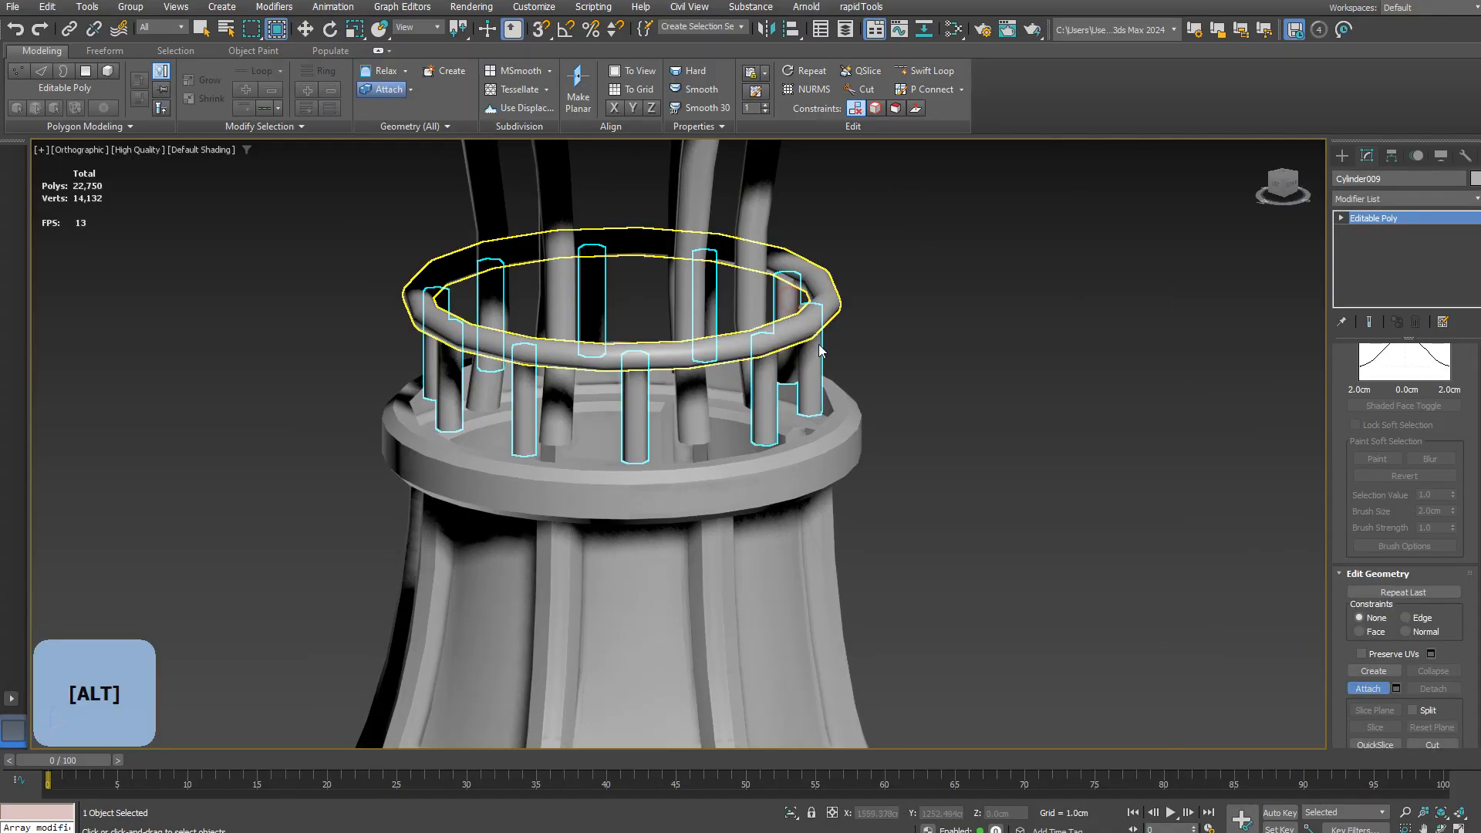
# Step: Isolate the attached short posts, delete their end cap polygons and leave isolation
pyautogui.hotkey('alt', 'q')
pyautogui.press('4')
pyautogui.moveTo(394, 270); pyautogui.dragTo(856, 324)
pyautogui.press('Delete')
pyautogui.hotkey('alt', 'q')
# Step: Apply an FFD 3x3x3 modifier to the short posts and scale its control points so the posts pinch mid-height and flare at the top
pyautogui.scroll(-4, 911, 423)
pyautogui.scroll(3, 911, 417)
pyautogui.click(1373, 218)
pyautogui.click(1397, 199)
pyautogui.press('f')
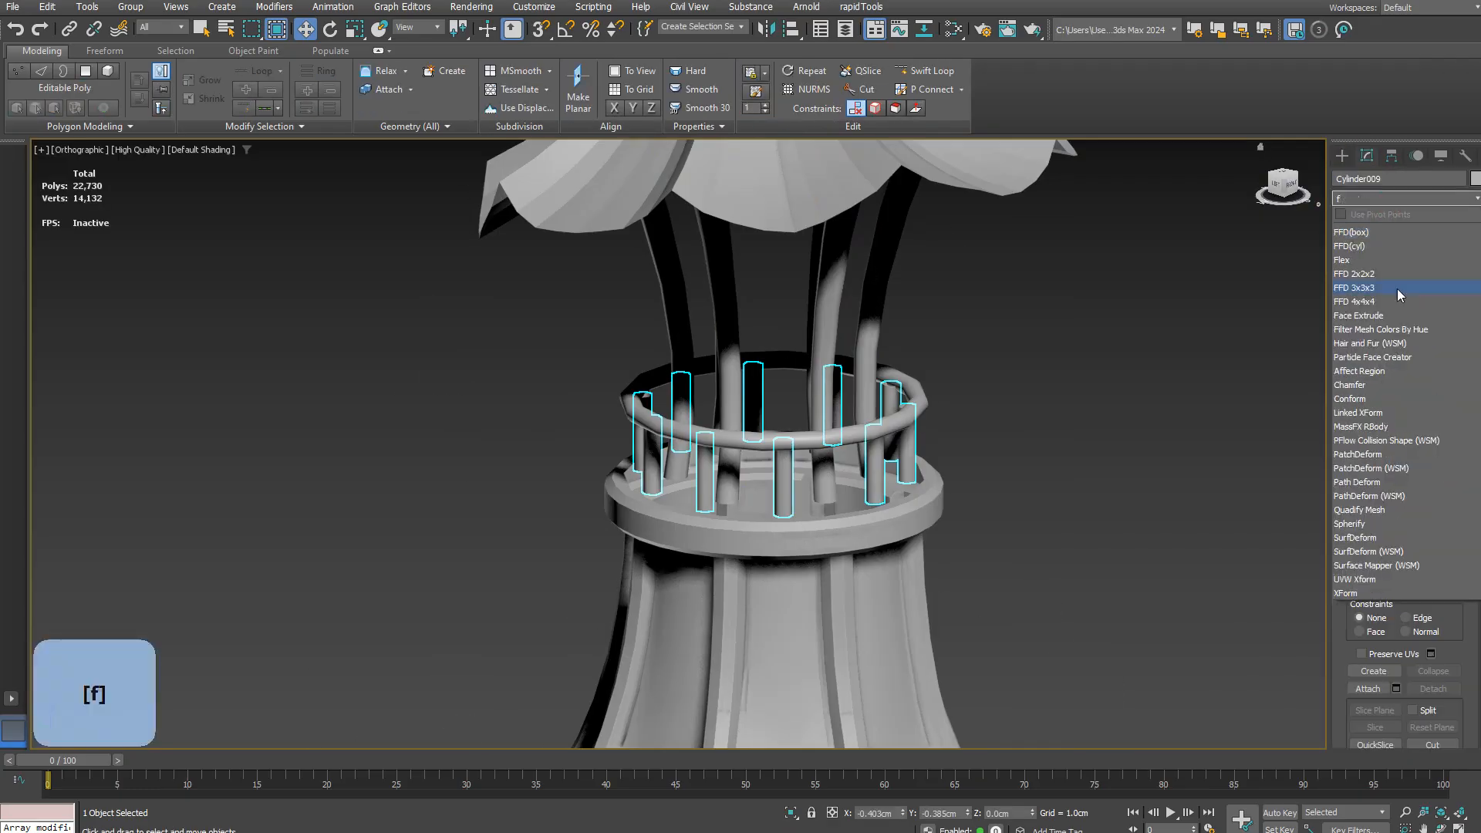
pyautogui.click(1387, 270)
pyautogui.keyDown('alt'); pyautogui.moveTo(957, 455); pyautogui.dragTo(956, 411, button='middle'); pyautogui.keyUp('alt')
pyautogui.click(1356, 218)
pyautogui.click(1397, 231)
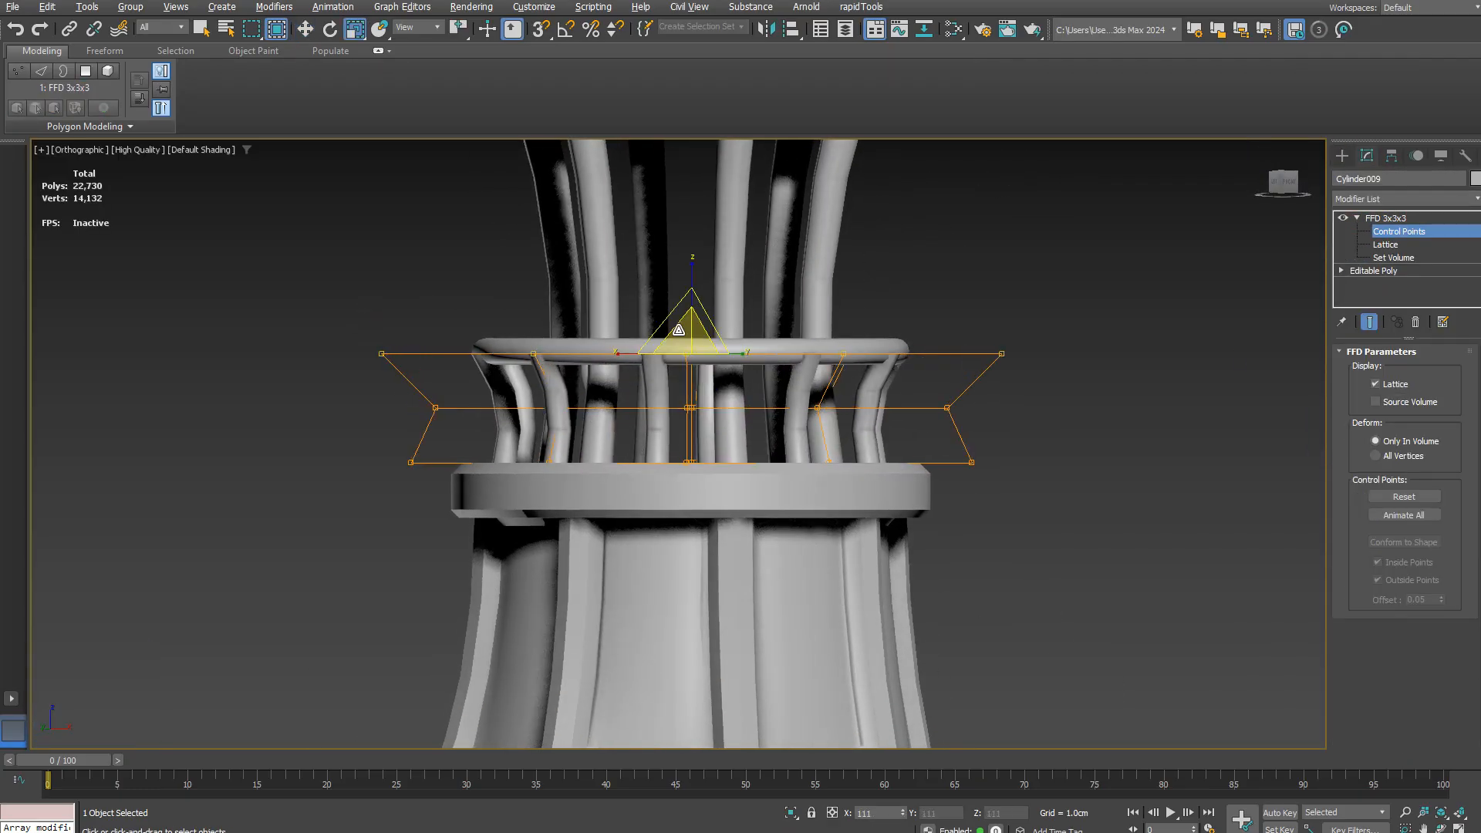
pyautogui.keyDown('alt'); pyautogui.moveTo(678, 330); pyautogui.dragTo(674, 331, button='middle'); pyautogui.keyUp('alt')
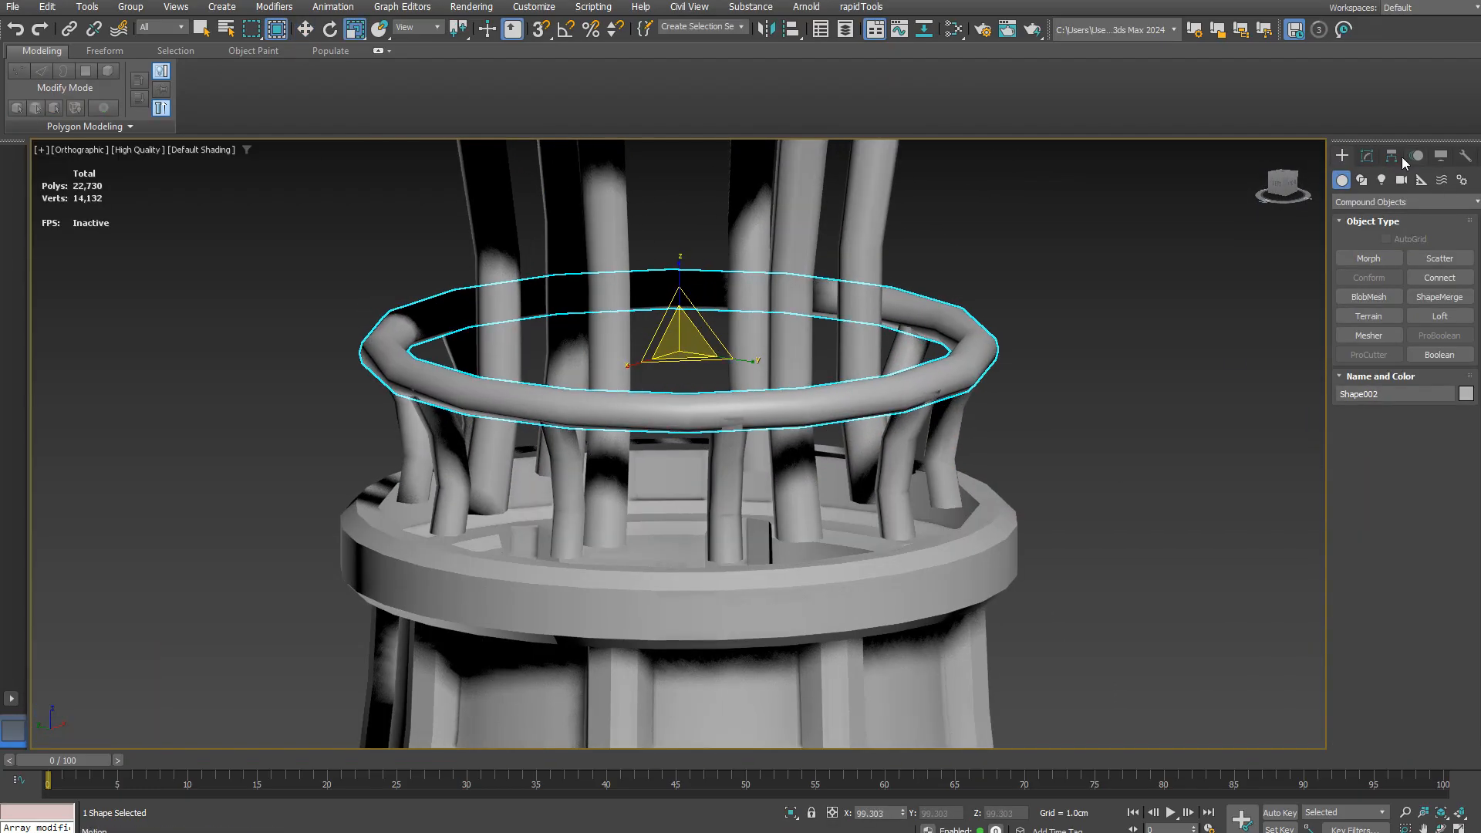
# Step: Increase the ring rail's radial thickness to about 13.6 cm
pyautogui.click(1367, 156)
pyautogui.moveTo(1446, 465); pyautogui.dragTo(1446, 458)
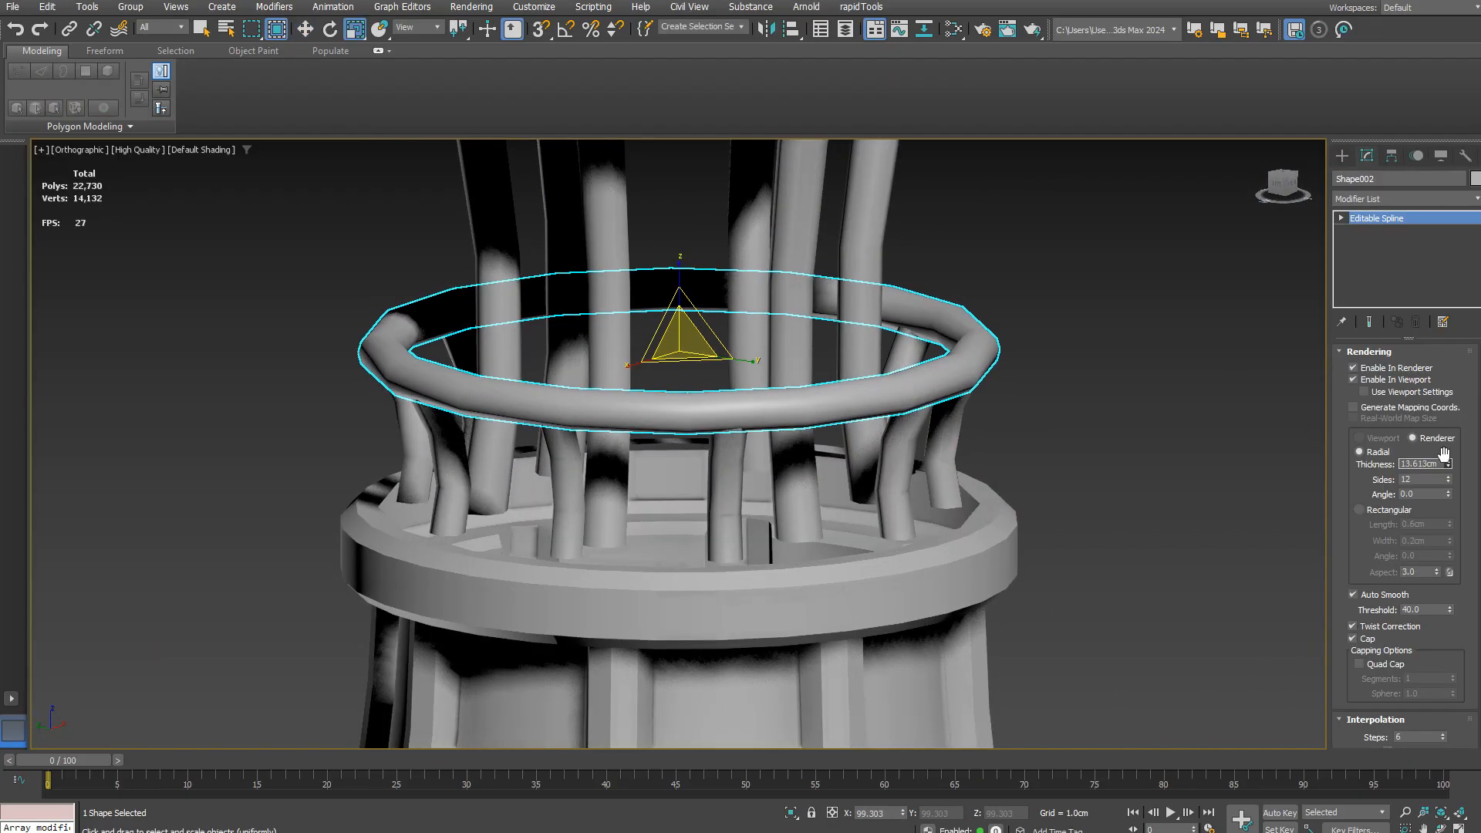
pyautogui.click(1079, 455)
# Step: Select the bent loft of the upper roof and convert it to an editable poly
pyautogui.scroll(-8, 825, 385)
pyautogui.keyDown('alt'); pyautogui.moveTo(664, 548); pyautogui.dragTo(608, 506, button='middle'); pyautogui.keyUp('alt')
pyautogui.scroll(6, 584, 266)
pyautogui.click(571, 363)
pyautogui.keyDown('alt'); pyautogui.moveTo(574, 363); pyautogui.dragTo(566, 380, button='middle'); pyautogui.keyUp('alt')
pyautogui.scroll(-4, 565, 380)
pyautogui.press('F4')
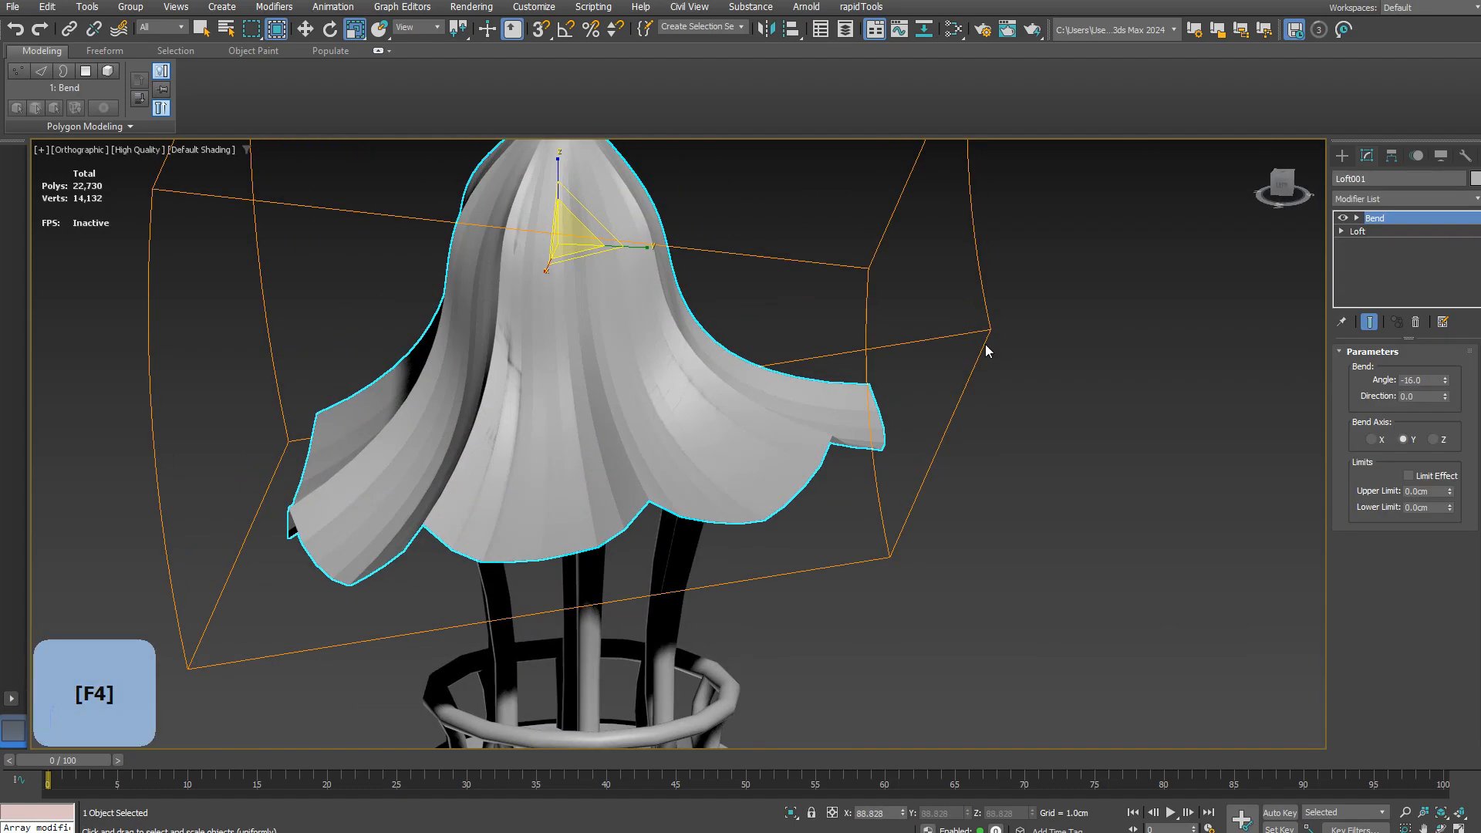
pyautogui.click(1358, 232)
pyautogui.press('F4')
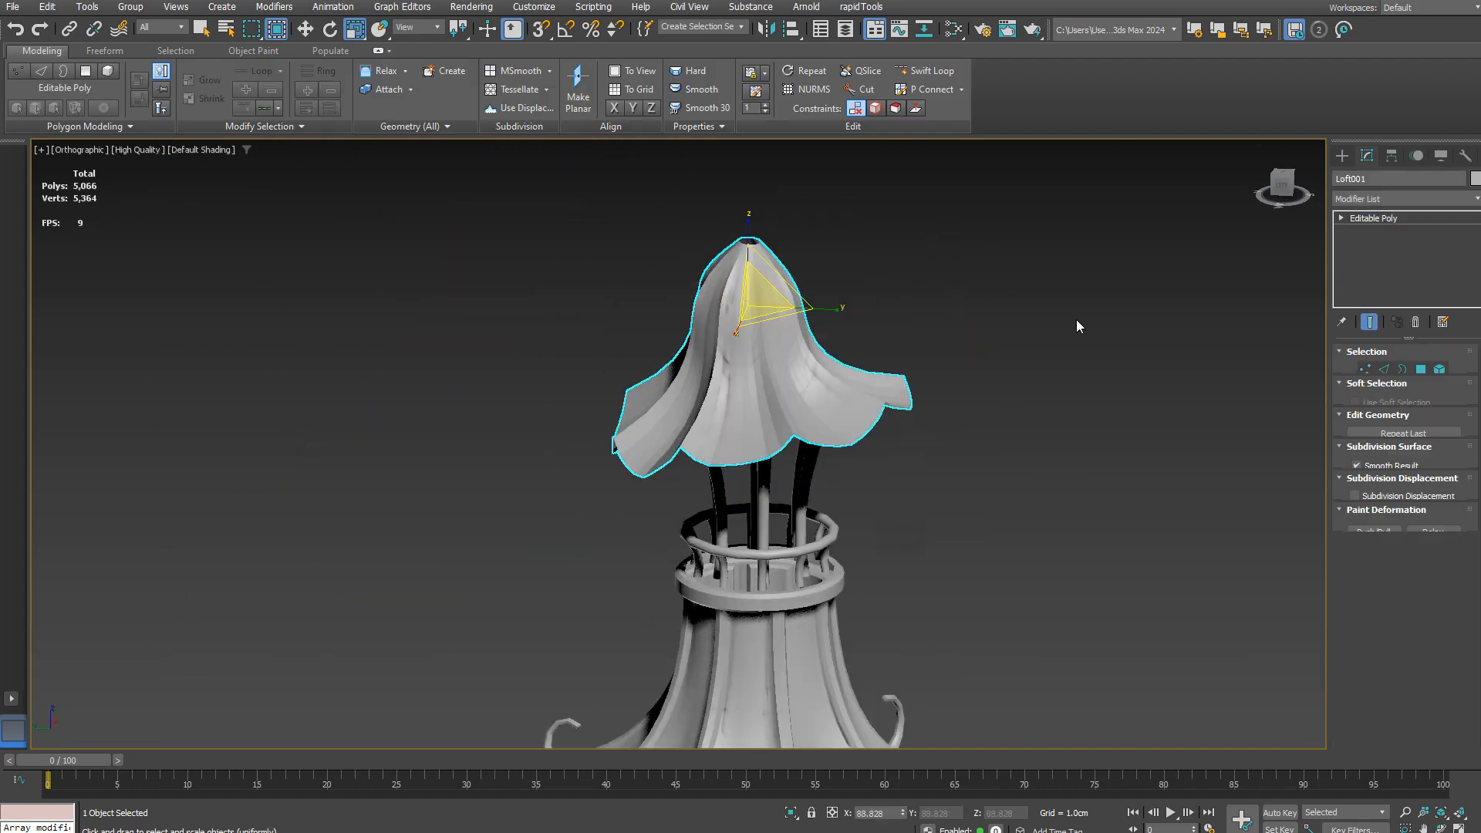
# Step: Thicken the upper roof with a Shell modifier, giving it an inner amount of 14 cm
pyautogui.press('a')
pyautogui.keyDown('alt'); pyautogui.moveTo(1268, 354); pyautogui.dragTo(1085, 410, button='middle'); pyautogui.keyUp('alt')
pyautogui.doubleClick(1427, 373)
pyautogui.write('14')
pyautogui.press('Return')
pyautogui.click(1064, 302)
# Step: Set the Shell's inner amount to 8 cm
pyautogui.click(751, 259)
pyautogui.scroll(-5, 707, 354)
pyautogui.keyDown('alt'); pyautogui.moveTo(707, 354); pyautogui.dragTo(657, 291, button='middle'); pyautogui.keyUp('alt')
pyautogui.scroll(-3, 669, 286)
pyautogui.scroll(3, 658, 291)
pyautogui.moveTo(1444, 374); pyautogui.dragTo(1348, 367)
pyautogui.write('8')
pyautogui.press('Return')
pyautogui.click(876, 336)
# Step: Add Edit Poly over the Shell and delete the inner-side polygons hidden deep inside the upper roof
pyautogui.scroll(-4, 876, 336)
pyautogui.click(740, 308)
pyautogui.keyDown('alt'); pyautogui.moveTo(756, 308); pyautogui.dragTo(833, 262, button='middle'); pyautogui.keyUp('alt')
pyautogui.press('F4')
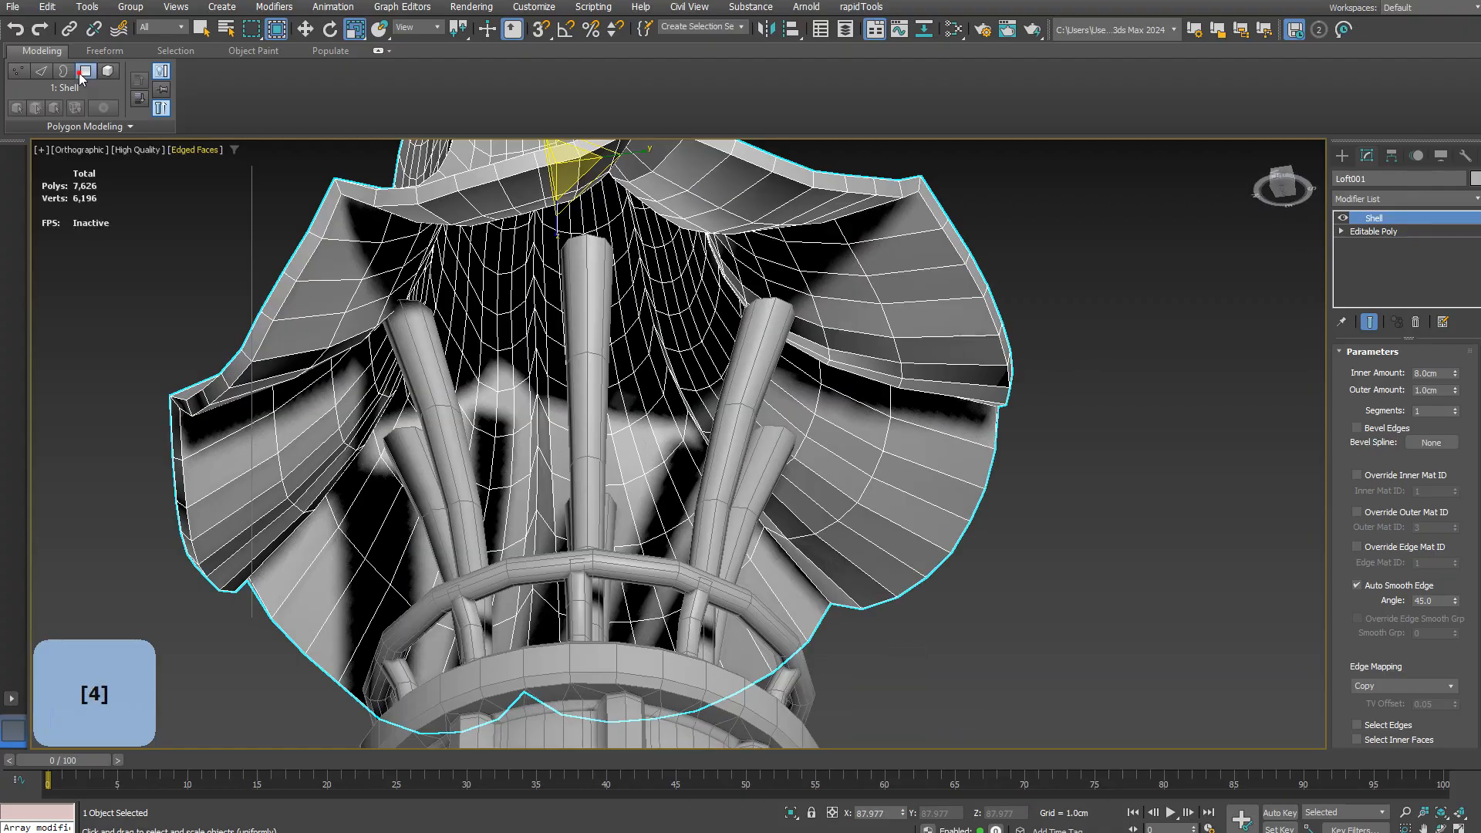
pyautogui.click(86, 71)
pyautogui.scroll(-5, 787, 347)
pyautogui.scroll(8, 825, 309)
pyautogui.click(828, 318)
pyautogui.press('Delete')
# Step: Select the open border inside the upper roof and collapse the roof's modifiers to an editable poly
pyautogui.keyDown('alt'); pyautogui.moveTo(828, 318); pyautogui.dragTo(910, 309, button='middle'); pyautogui.keyUp('alt')
pyautogui.press('2')
pyautogui.scroll(-3, 892, 390)
pyautogui.press('3')
pyautogui.click(896, 378)
pyautogui.scroll(-3, 1390, 693)
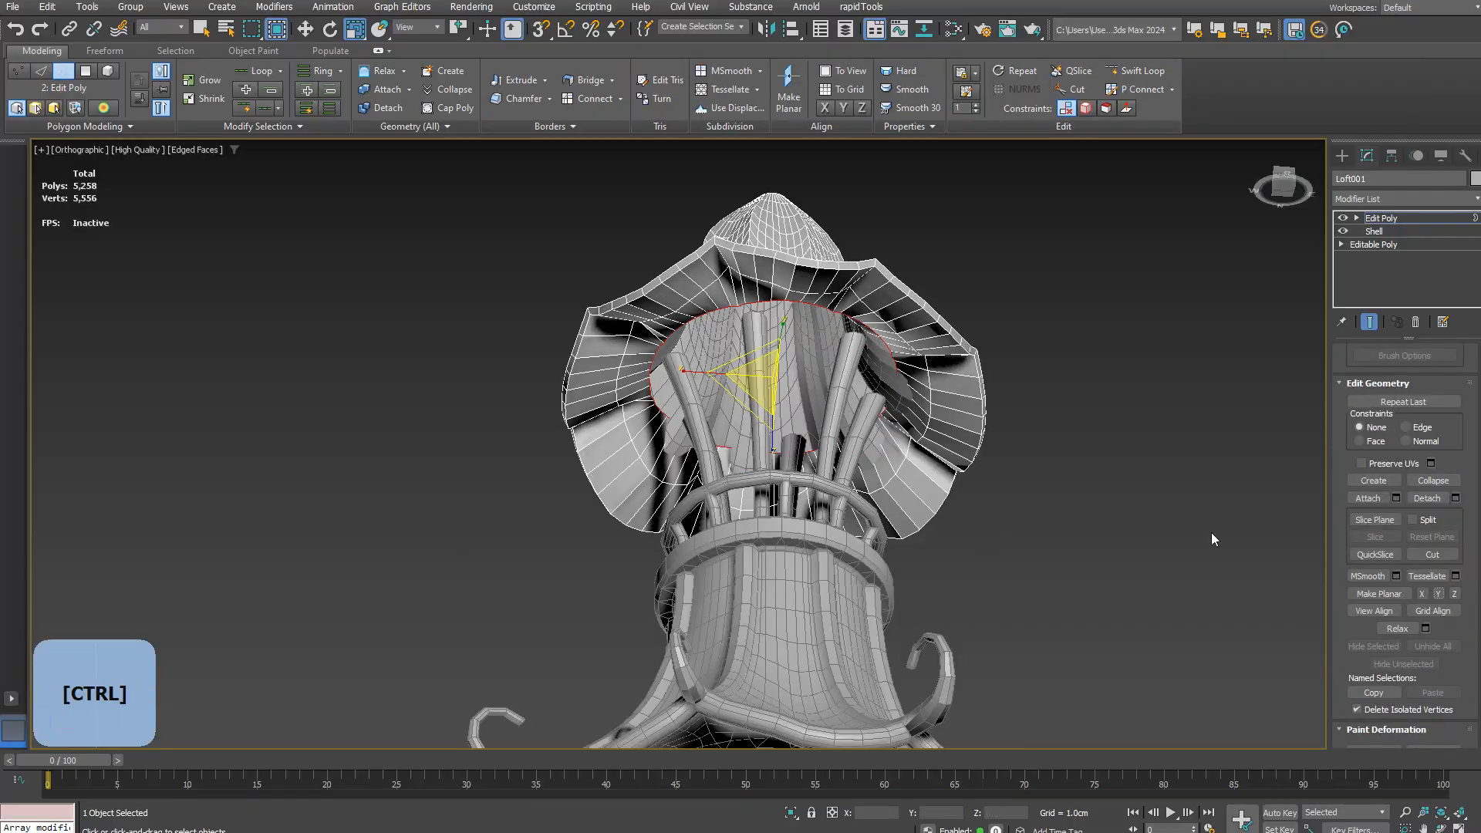
pyautogui.keyDown('alt'); pyautogui.moveTo(786, 231); pyautogui.dragTo(764, 334, button='middle'); pyautogui.keyUp('alt')
pyautogui.scroll(3, 764, 334)
pyautogui.rightClick(764, 334)
pyautogui.click(959, 539)
# Step: Remove an edge loop from the underside of the upper roof
pyautogui.keyDown('alt'); pyautogui.moveTo(925, 493); pyautogui.dragTo(898, 370, button='middle'); pyautogui.keyUp('alt')
pyautogui.press('2')
pyautogui.doubleClick(540, 455)
pyautogui.hotkey('ctrl', 'BackSpace')
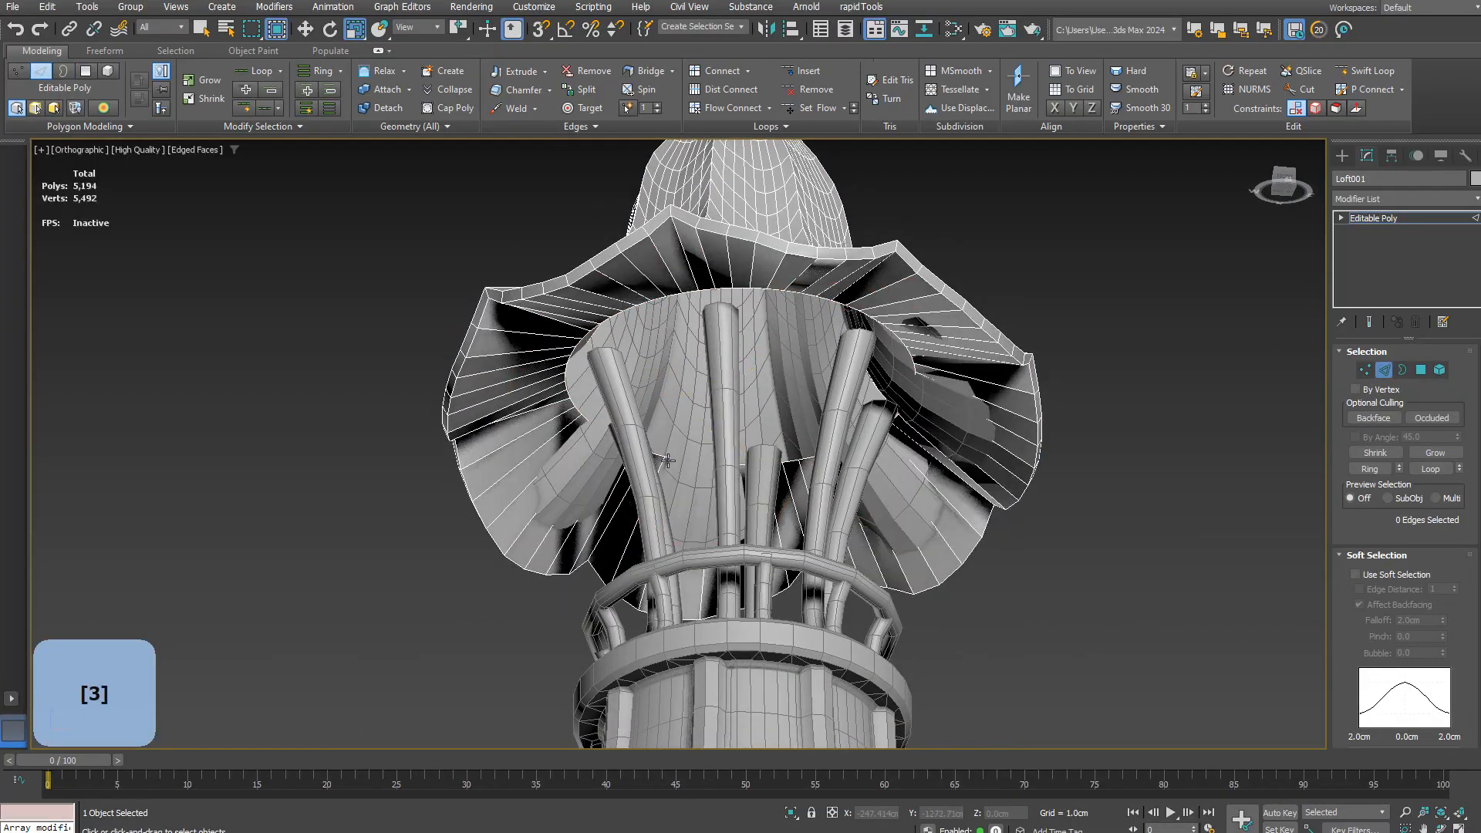
# Step: Select the inner border under the upper roof and adjust its scale
pyautogui.press('3')
pyautogui.click(668, 461)
pyautogui.keyDown('alt'); pyautogui.moveTo(668, 460); pyautogui.dragTo(721, 498, button='middle'); pyautogui.keyUp('alt')
pyautogui.press('w')
pyautogui.press('r')
pyautogui.moveTo(730, 370); pyautogui.dragTo(730, 372)
pyautogui.keyDown('alt'); pyautogui.moveTo(730, 372); pyautogui.dragTo(833, 324, button='middle'); pyautogui.keyUp('alt')
pyautogui.press('w')
# Step: Add an edge loop around the roof's underside with Swift Loop and delete the surplus inner part
pyautogui.click(1138, 72)
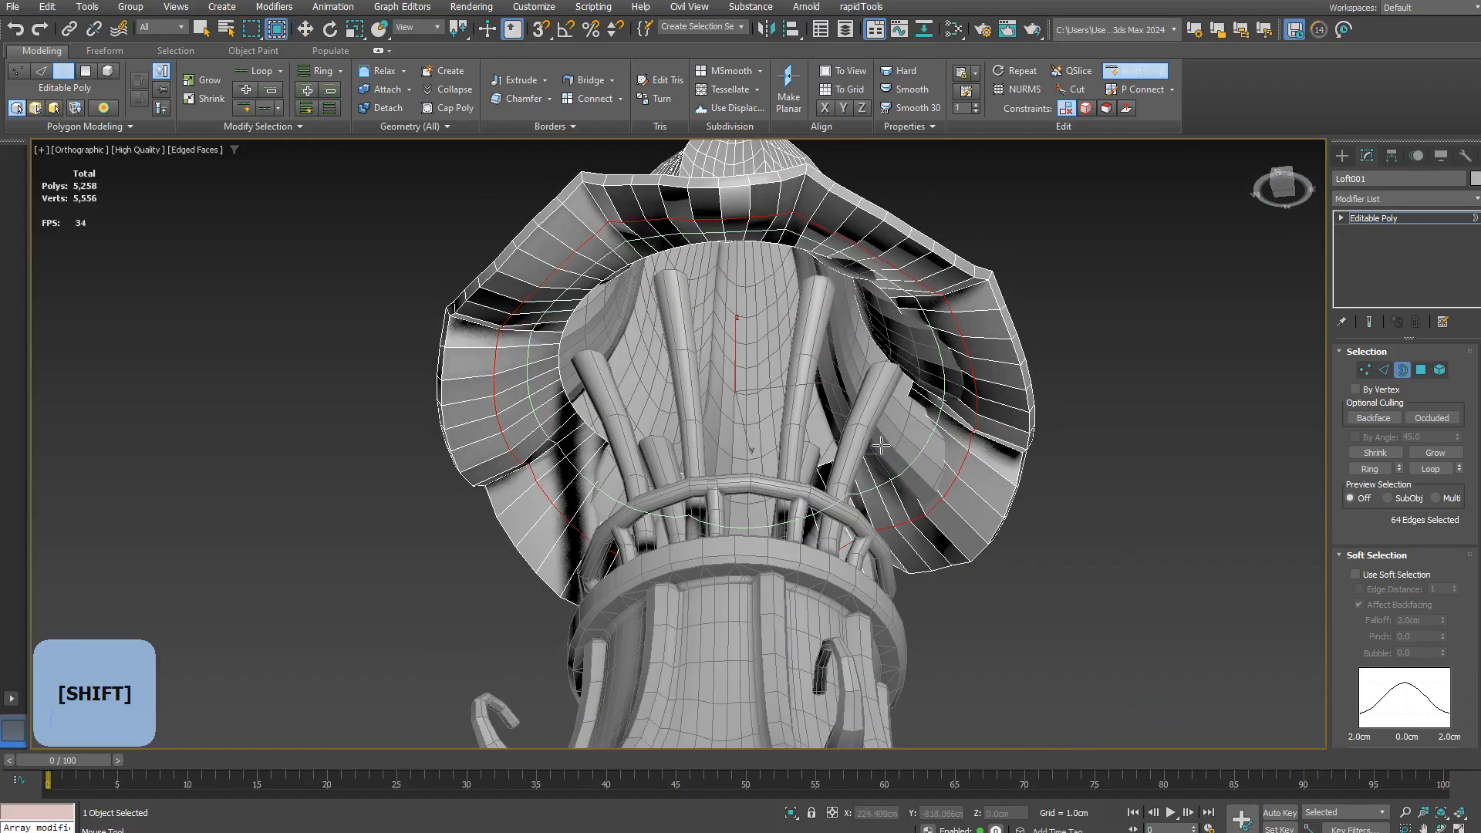
pyautogui.keyDown('alt'); pyautogui.moveTo(833, 478); pyautogui.dragTo(854, 435, button='middle'); pyautogui.keyUp('alt')
pyautogui.press('Delete')
pyautogui.click(1143, 72)
pyautogui.click(968, 355)
# Step: Try to regularize the underside border of the upper roof into a circle and scale it
pyautogui.keyDown('alt'); pyautogui.moveTo(756, 254); pyautogui.dragTo(694, 270, button='middle'); pyautogui.keyUp('alt')
pyautogui.rightClick(582, 447)
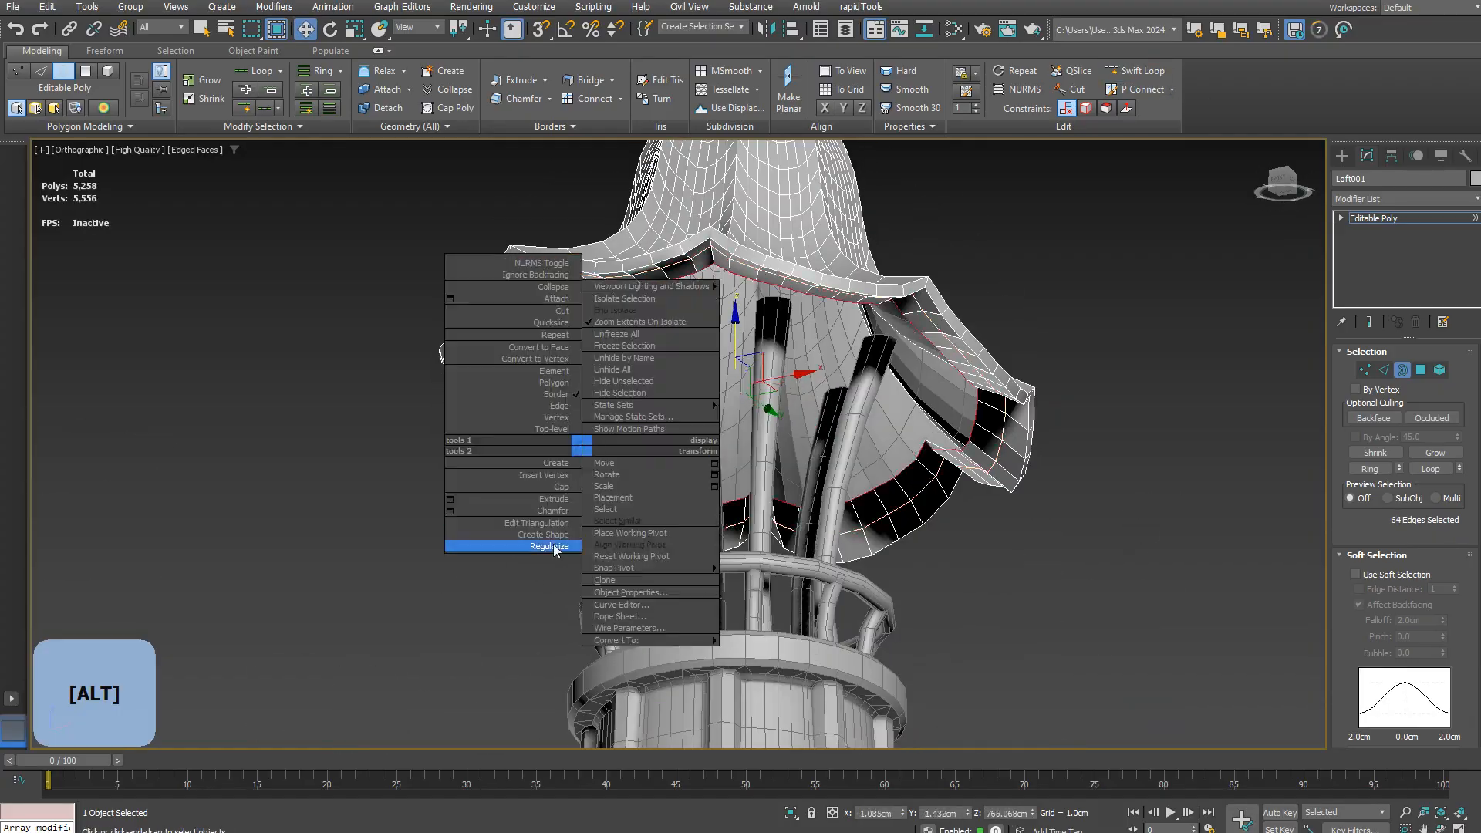
pyautogui.click(553, 547)
pyautogui.press('r')
pyautogui.moveTo(745, 421); pyautogui.dragTo(747, 400)
pyautogui.keyDown('alt'); pyautogui.moveTo(747, 400); pyautogui.dragTo(737, 347, button='middle'); pyautogui.keyUp('alt')
# Step: Try raising the circular underside border slightly and extruding it by scaling
pyautogui.press('w')
pyautogui.moveTo(735, 324); pyautogui.dragTo(734, 321)
pyautogui.keyDown('alt'); pyautogui.moveTo(734, 322); pyautogui.dragTo(853, 307, button='middle'); pyautogui.keyUp('alt')
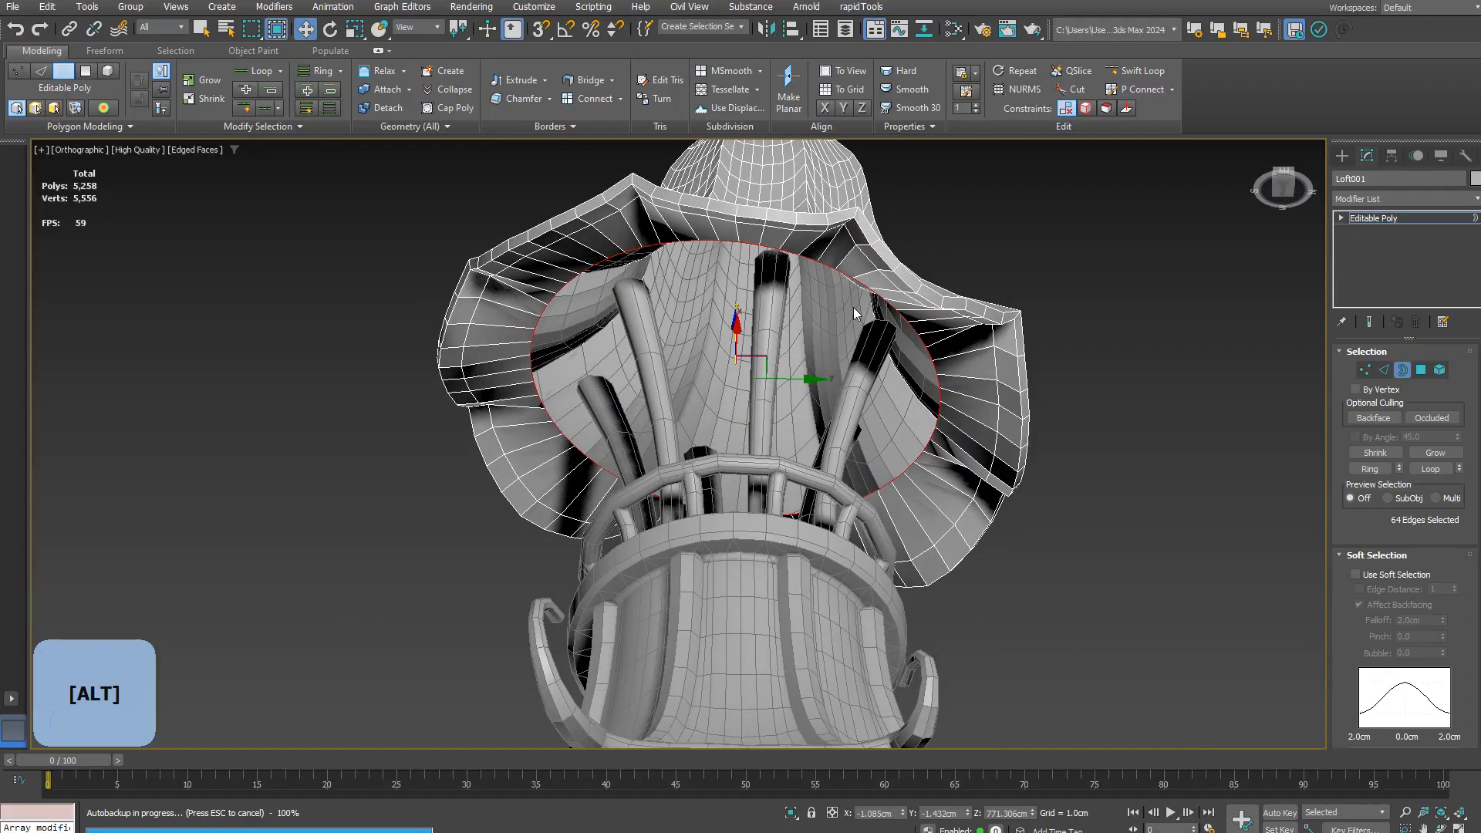
pyautogui.click(355, 29)
pyautogui.keyDown('shift'); pyautogui.moveTo(739, 386); pyautogui.dragTo(741, 416); pyautogui.keyUp('shift')
pyautogui.scroll(-3, 761, 376)
pyautogui.keyDown('alt'); pyautogui.moveTo(761, 375); pyautogui.dragTo(781, 361, button='middle'); pyautogui.keyUp('alt')
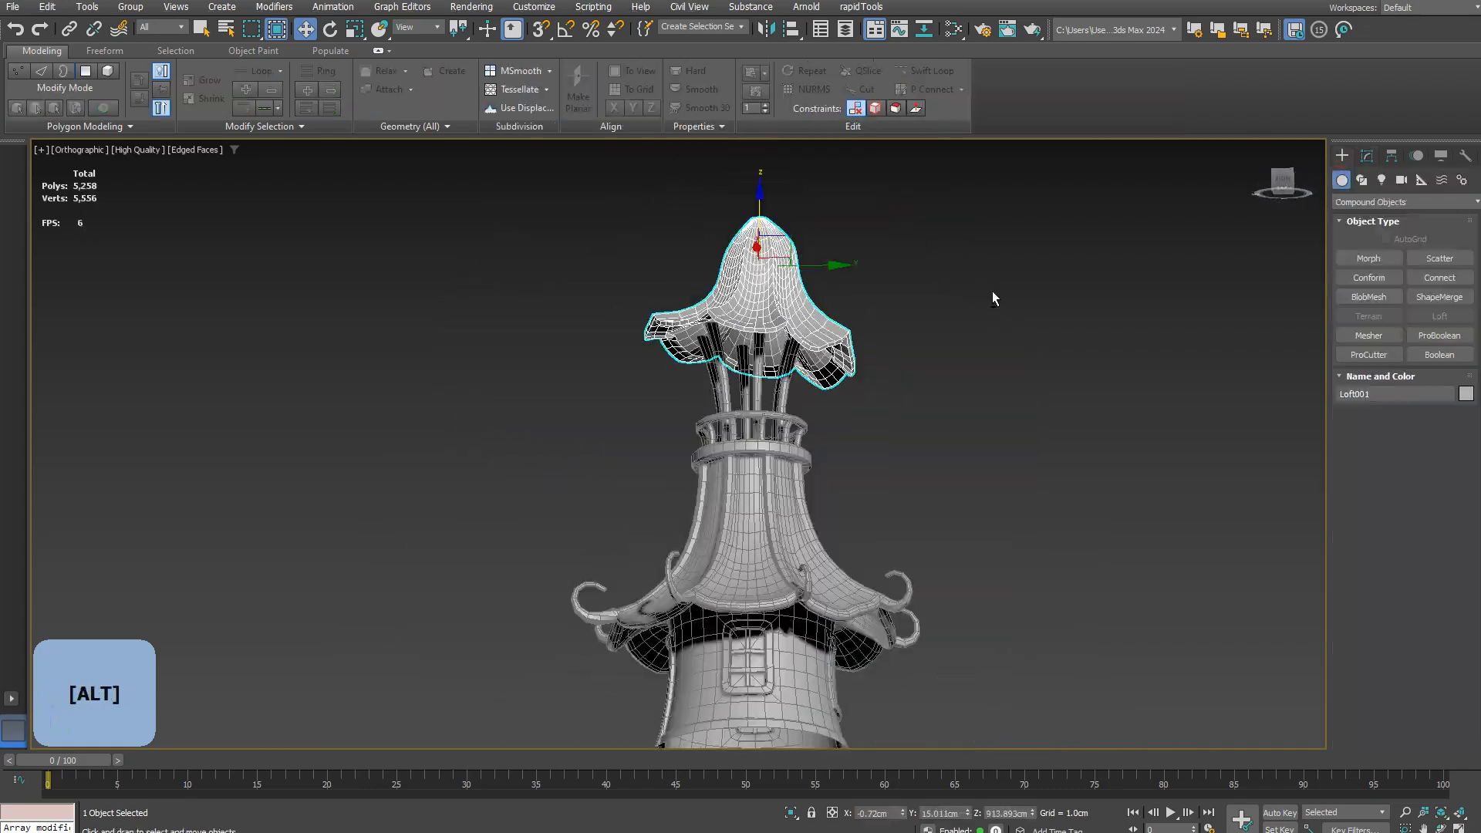
# Step: Select the underside border of the upper roof again and flatten it with Make Planar
pyautogui.press('3')
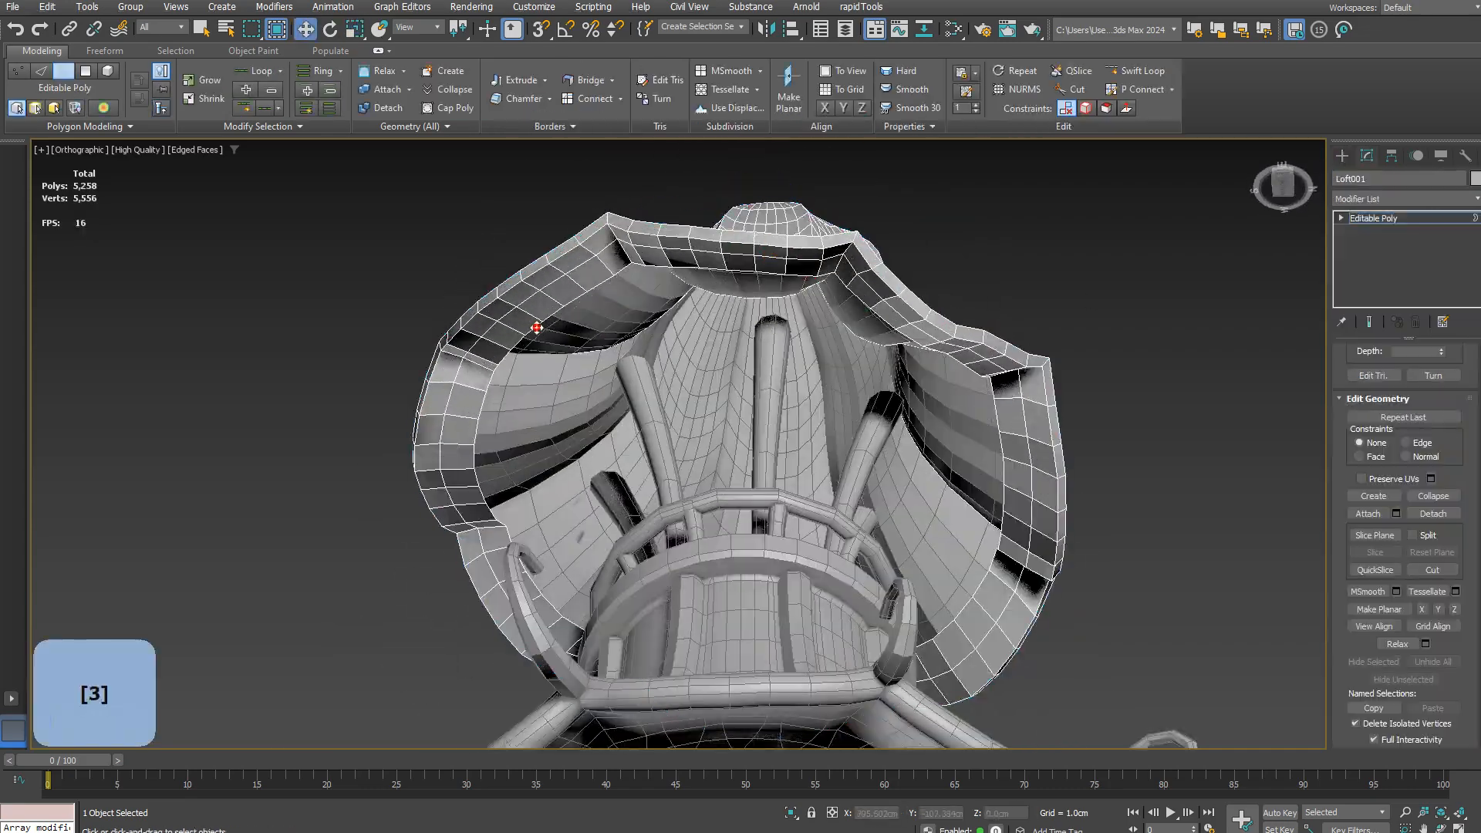
pyautogui.click(1379, 612)
pyautogui.press('w')
pyautogui.keyDown('alt'); pyautogui.moveTo(779, 347); pyautogui.dragTo(747, 421, button='middle'); pyautogui.keyUp('alt')
pyautogui.scroll(-3, 760, 421)
pyautogui.press('F4')
pyautogui.scroll(3, 746, 421)
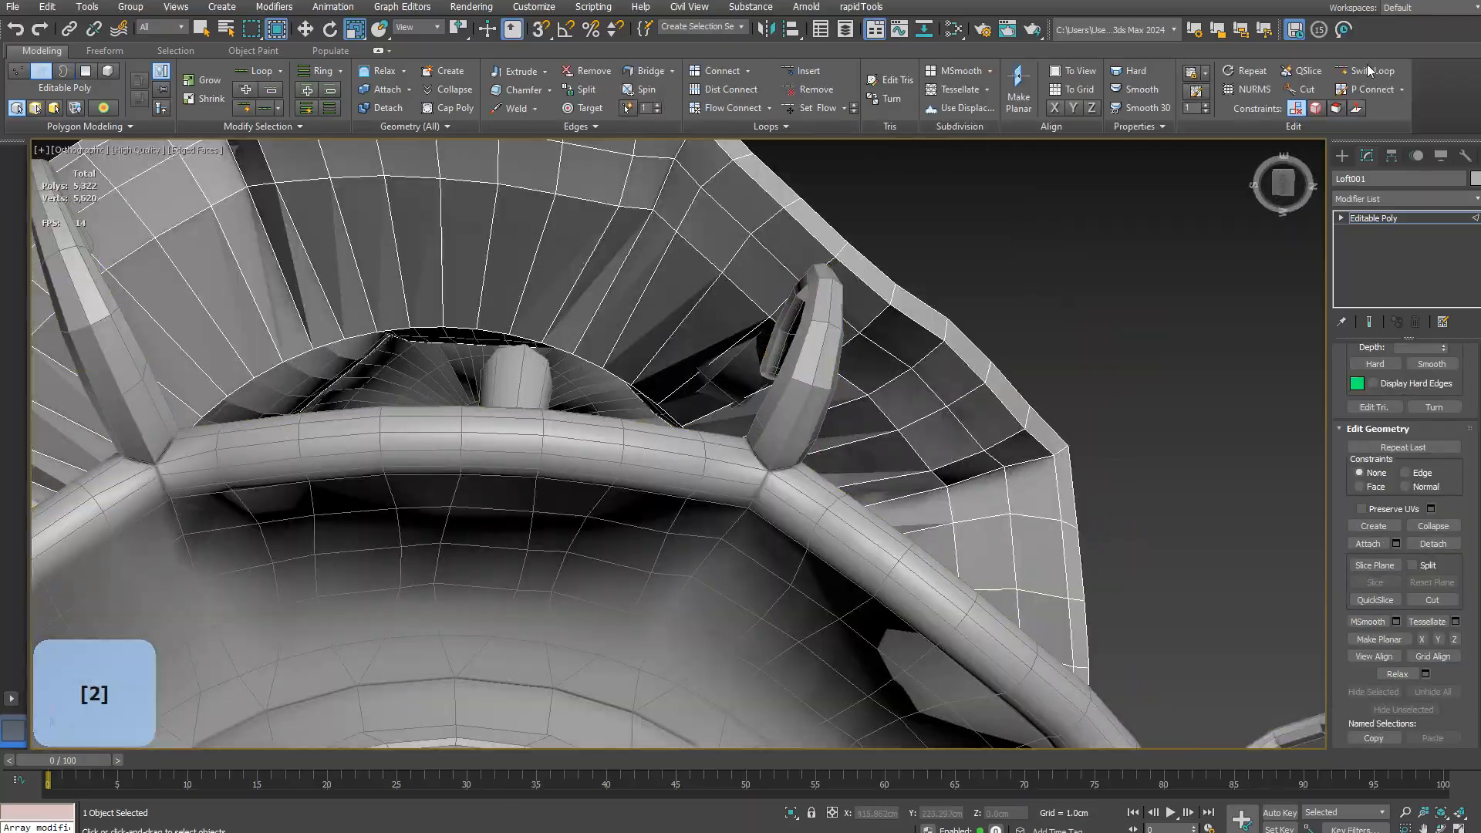
# Step: Insert a supporting edge loop around the upper roof's lip with Swift Loop
pyautogui.keyDown('alt'); pyautogui.moveTo(717, 386); pyautogui.dragTo(779, 347, button='middle'); pyautogui.keyUp('alt')
pyautogui.press('2')
pyautogui.scroll(-7, 779, 347)
pyautogui.click(844, 372)
pyautogui.press('F4')
pyautogui.moveTo(843, 371); pyautogui.dragTo(849, 382, button='middle')
pyautogui.scroll(5, 761, 356)
pyautogui.keyDown('alt'); pyautogui.moveTo(761, 356); pyautogui.dragTo(752, 327, button='middle'); pyautogui.keyUp('alt')
pyautogui.press('F4')
# Step: Create a shape from the upper roof's scalloped edge loop and use it as a renderable round trim
pyautogui.click(589, 357)
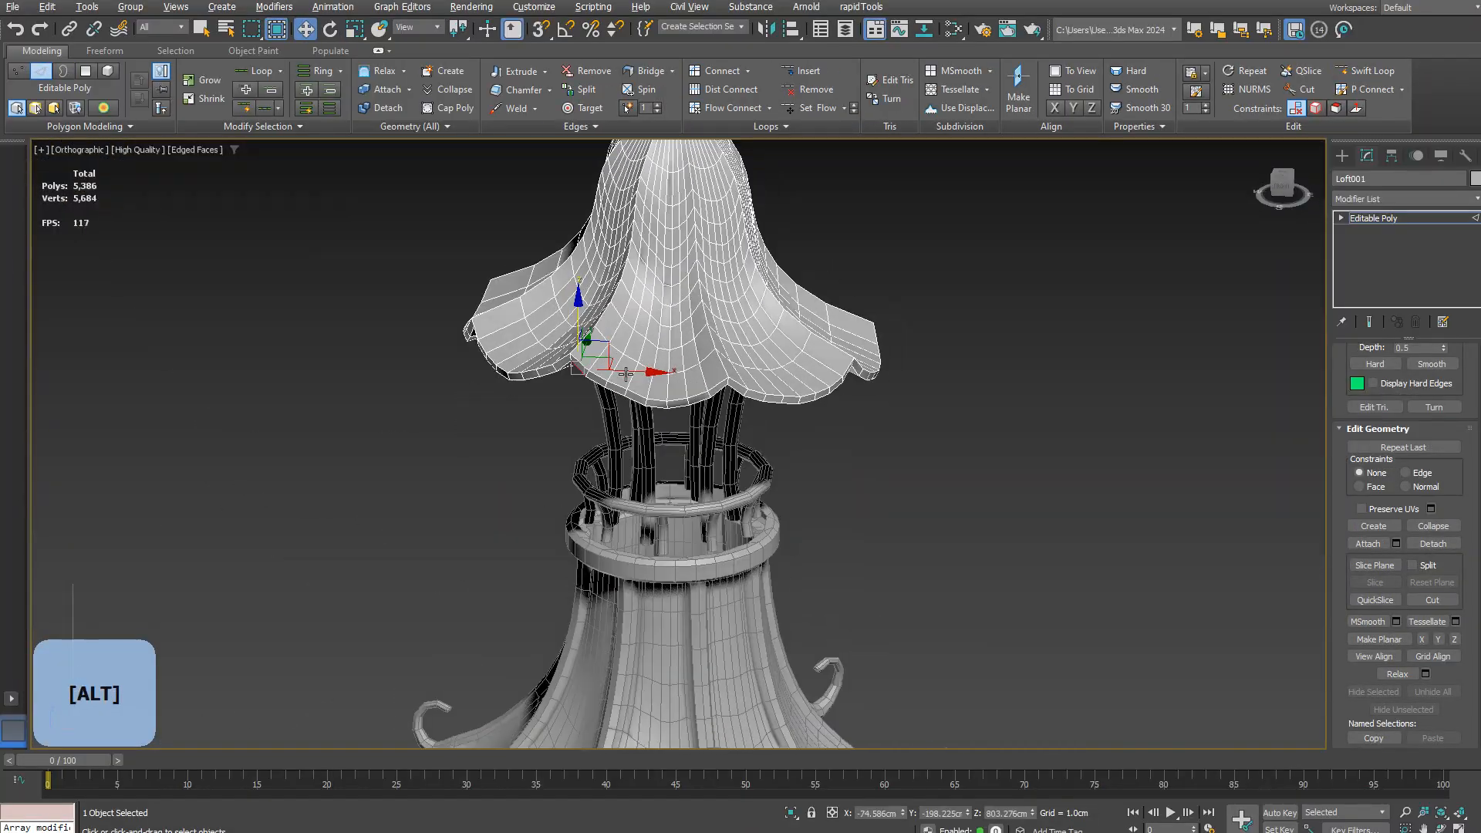
pyautogui.scroll(5, 588, 371)
pyautogui.hotkey('shift', 's')
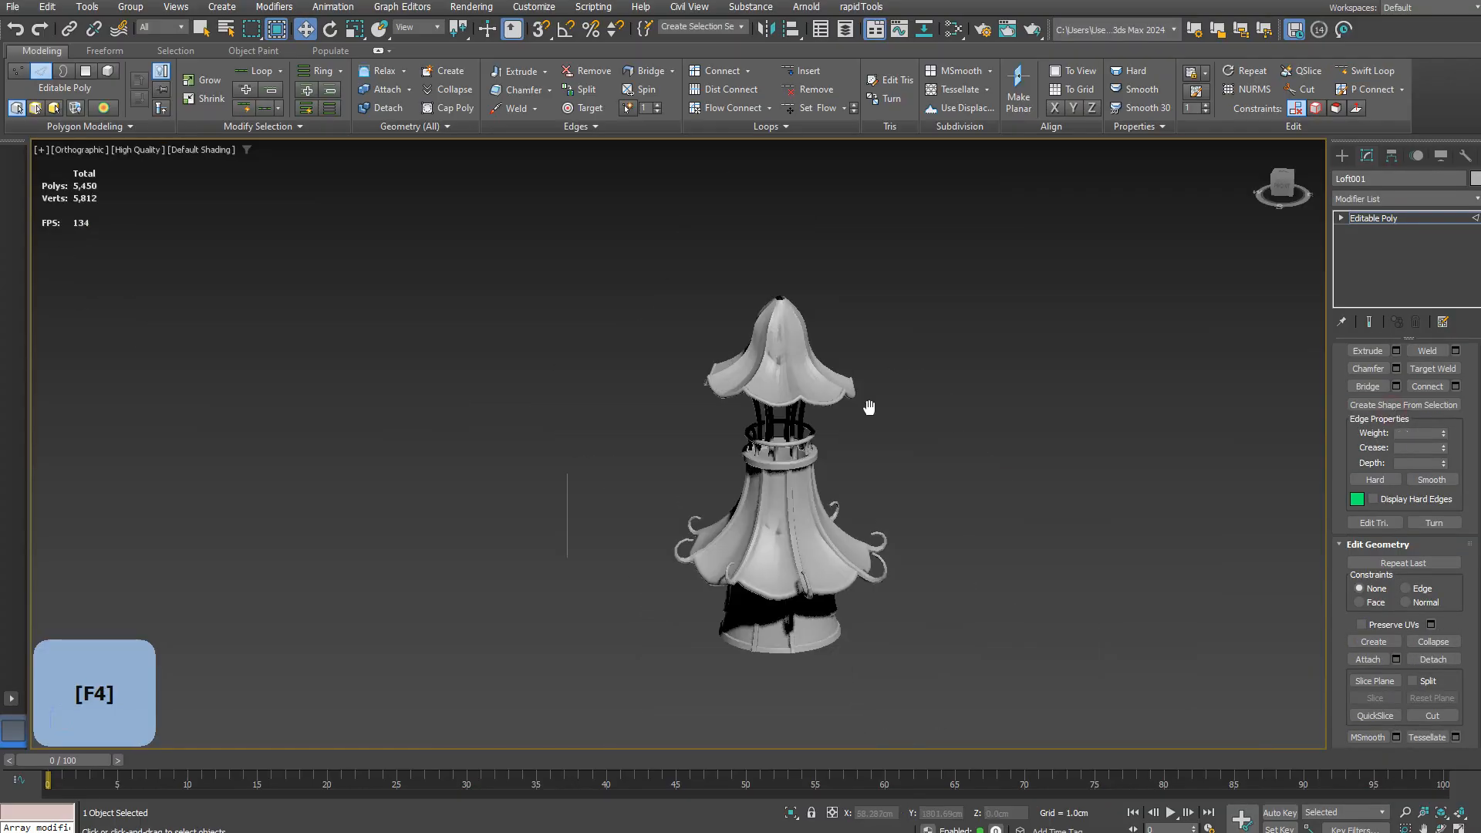
pyautogui.scroll(5, 714, 386)
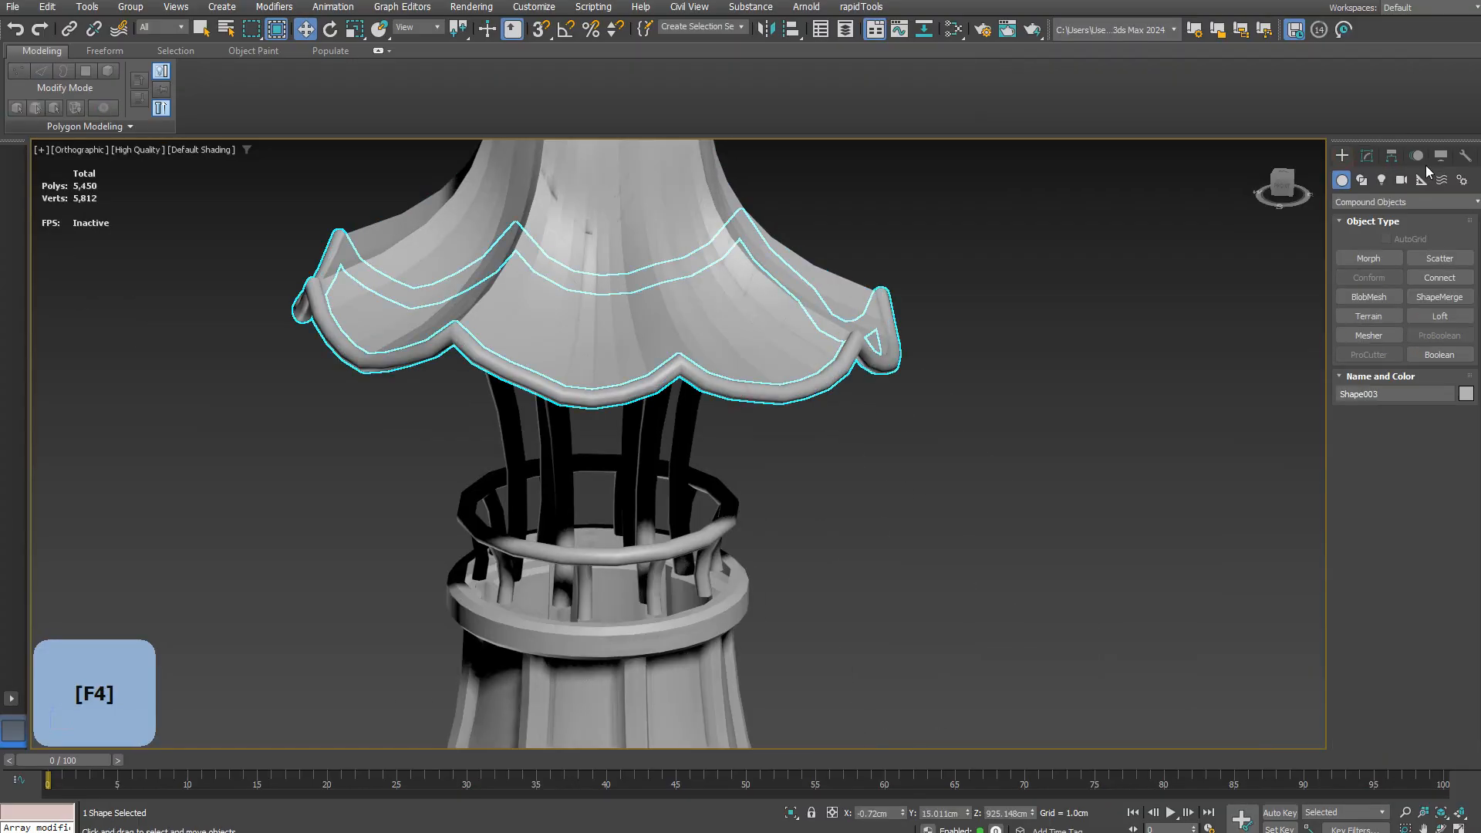
pyautogui.scroll(-5, 750, 242)
pyautogui.press('Return')
# Step: Delete the leftover vertical line standing beside the tower
pyautogui.scroll(-5, 855, 405)
pyautogui.click(648, 398)
pyautogui.press('Delete')
pyautogui.scroll(2, 838, 290)
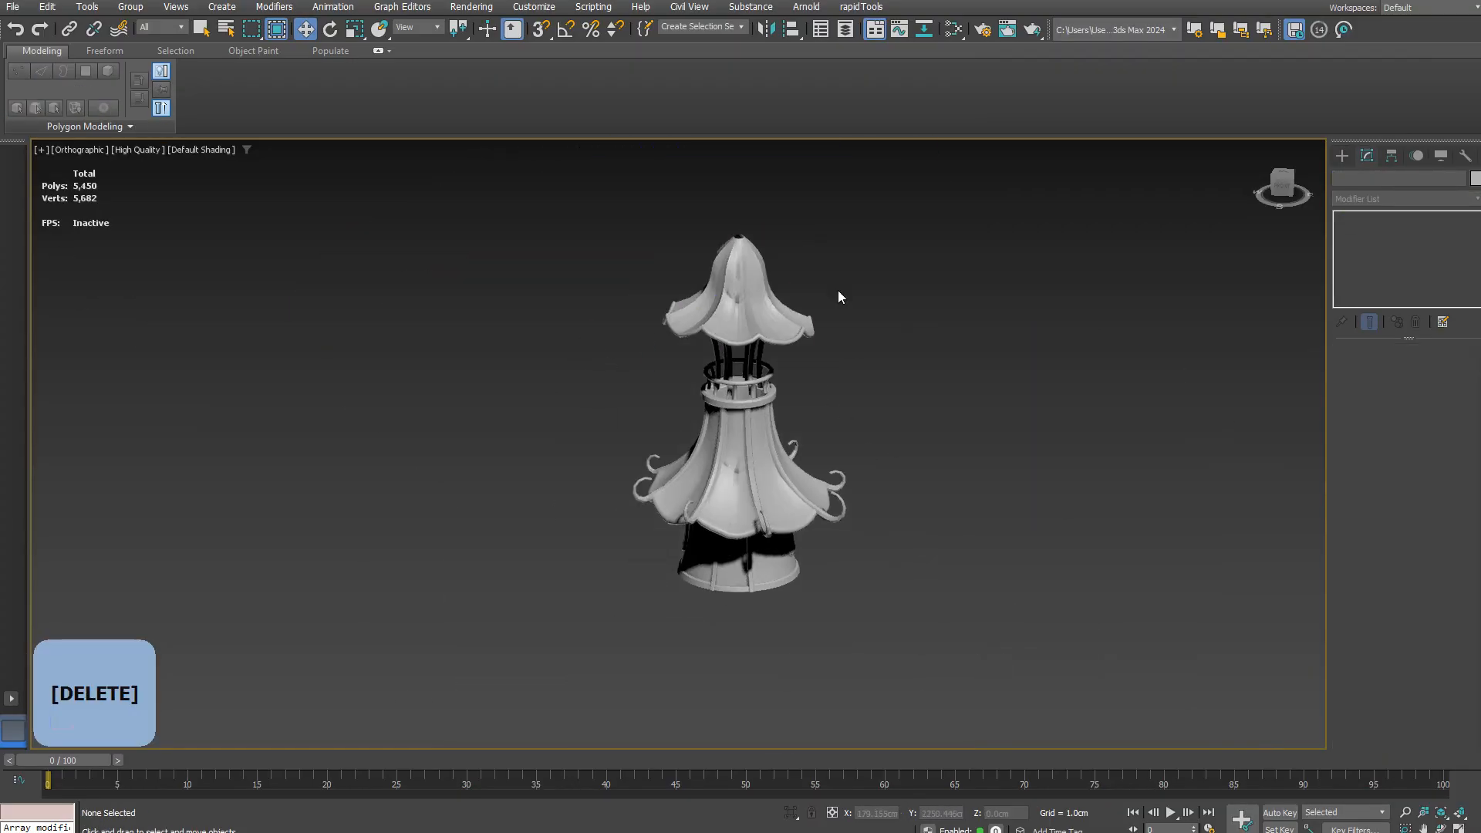
# Step: Examine the upper roof's trimmed edge and peak, both up close and within the whole tower
pyautogui.click(783, 302)
pyautogui.scroll(10, 738, 391)
pyautogui.keyDown('alt'); pyautogui.moveTo(733, 386); pyautogui.dragTo(725, 401, button='middle'); pyautogui.keyUp('alt')
pyautogui.press('F4')
pyautogui.click(1134, 371)
pyautogui.press('F4')
pyautogui.scroll(-6, 813, 401)
pyautogui.keyDown('alt'); pyautogui.moveTo(814, 404); pyautogui.dragTo(887, 436, button='middle'); pyautogui.keyUp('alt')
pyautogui.press('z')
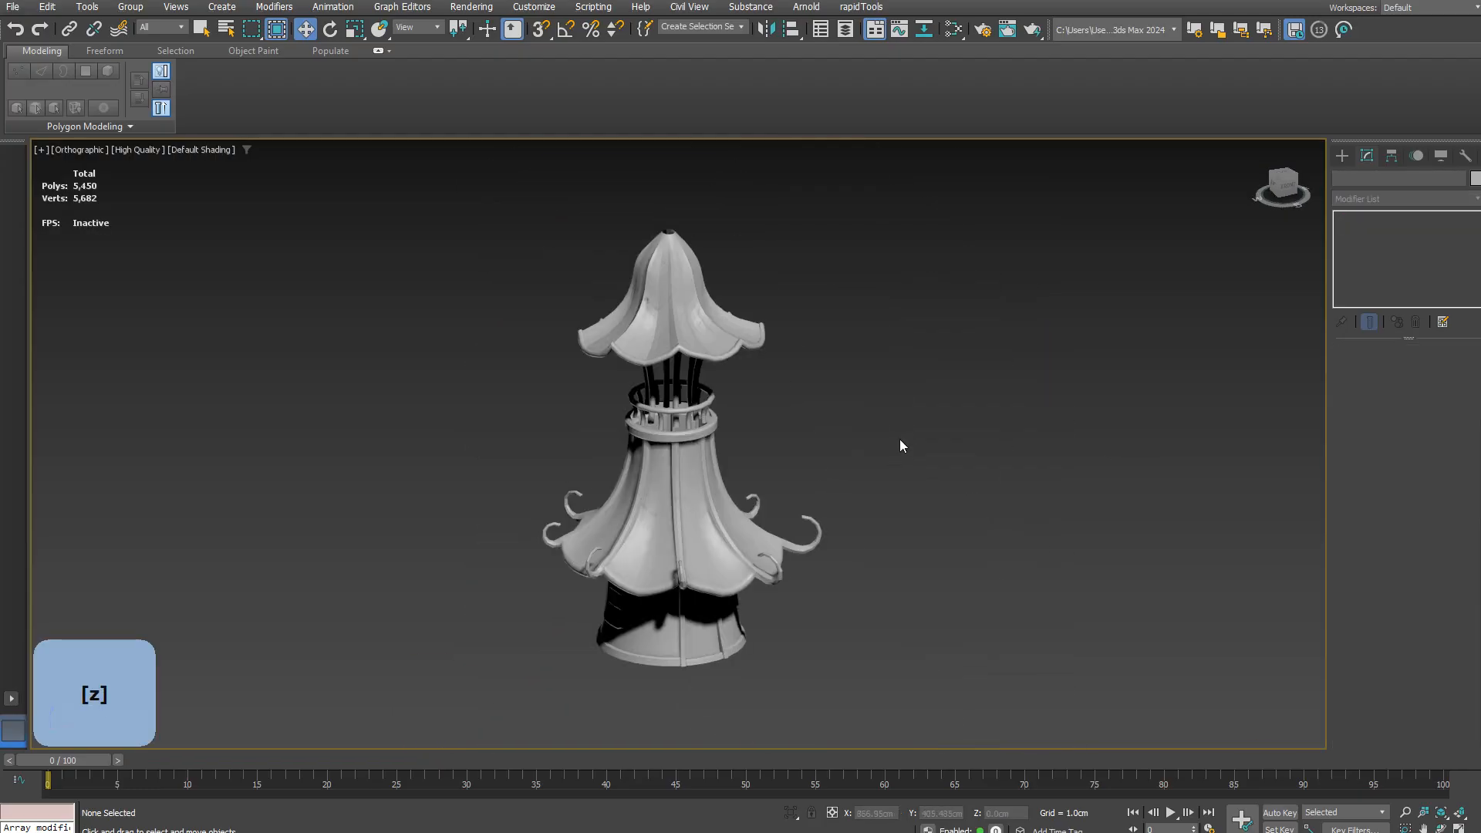
# Step: Extrude the border of the upper roof's top opening inward as a narrow ring
pyautogui.click(694, 344)
pyautogui.press('F4')
pyautogui.scroll(8, 679, 255)
pyautogui.press('3')
pyautogui.keyDown('alt'); pyautogui.moveTo(746, 335); pyautogui.dragTo(740, 386, button='middle'); pyautogui.keyUp('alt')
pyautogui.keyDown('shift'); pyautogui.moveTo(698, 304); pyautogui.dragTo(701, 332); pyautogui.keyUp('shift')
pyautogui.press('2')
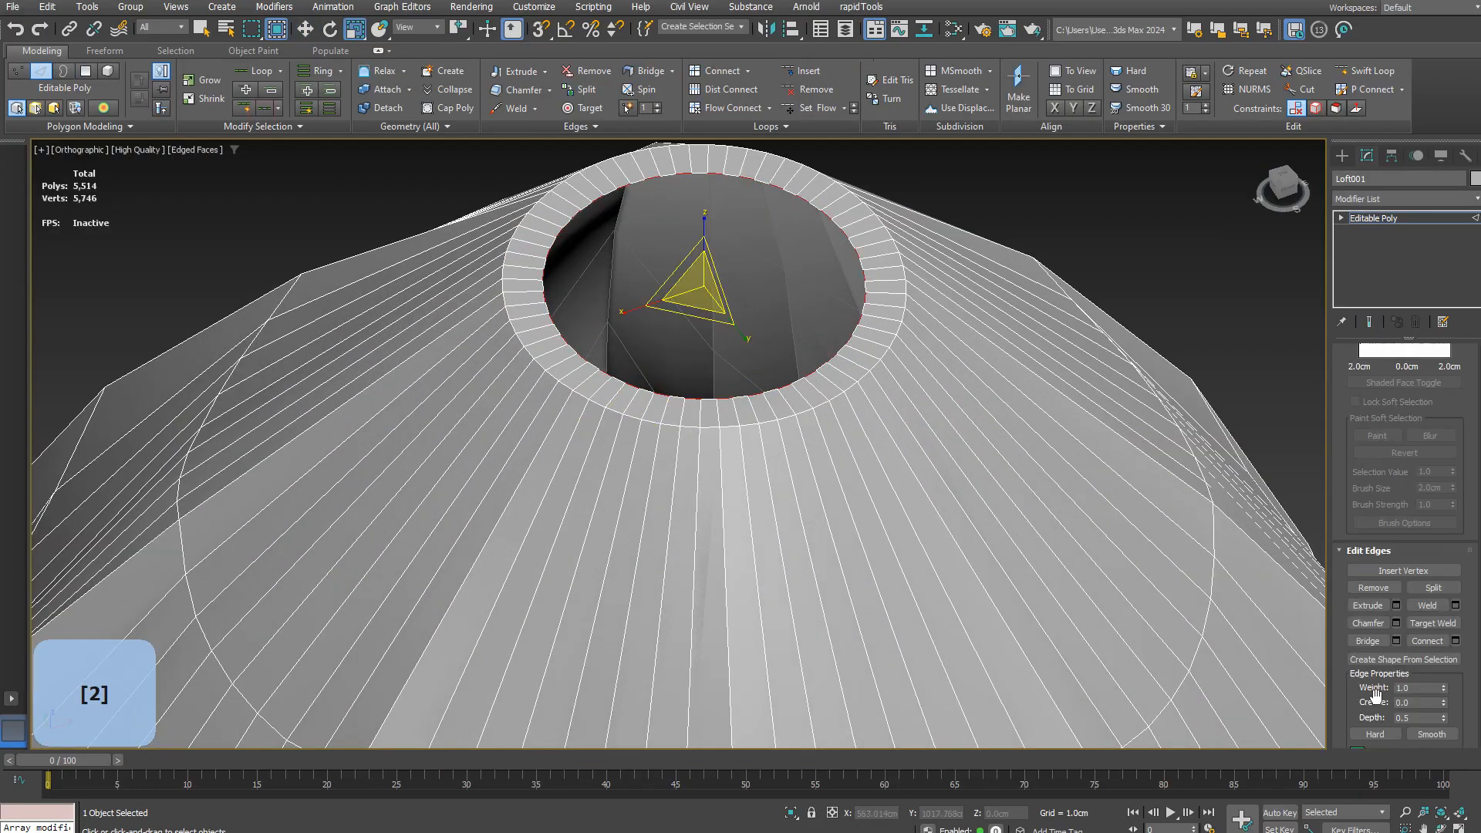
# Step: Raise the inner border of the top opening and close the upper roof's peak
pyautogui.press('3')
pyautogui.keyDown('alt'); pyautogui.moveTo(679, 231); pyautogui.dragTo(684, 287, button='middle'); pyautogui.keyUp('alt')
pyautogui.press('w')
pyautogui.press('2')
pyautogui.press('3')
pyautogui.moveTo(686, 416)
pyautogui.keyDown('alt'); pyautogui.mouseDown(button='middle')
pyautogui.moveTo(719, 502)
pyautogui.moveTo(711, 432)
pyautogui.mouseUp(button='middle'); pyautogui.keyUp('alt')
pyautogui.click(719, 502)
pyautogui.press('w')
pyautogui.moveTo(705, 398); pyautogui.dragTo(705, 354)
pyautogui.press('r')
pyautogui.press('2')
pyautogui.scroll(-6, 1395, 661)
pyautogui.click(1431, 595)
pyautogui.scroll(-10, 703, 303)
# Step: Create a small sphere with 8 segments near the upper roof's peak
pyautogui.click(1342, 156)
pyautogui.click(1368, 202)
pyautogui.click(1371, 215)
pyautogui.click(1369, 277)
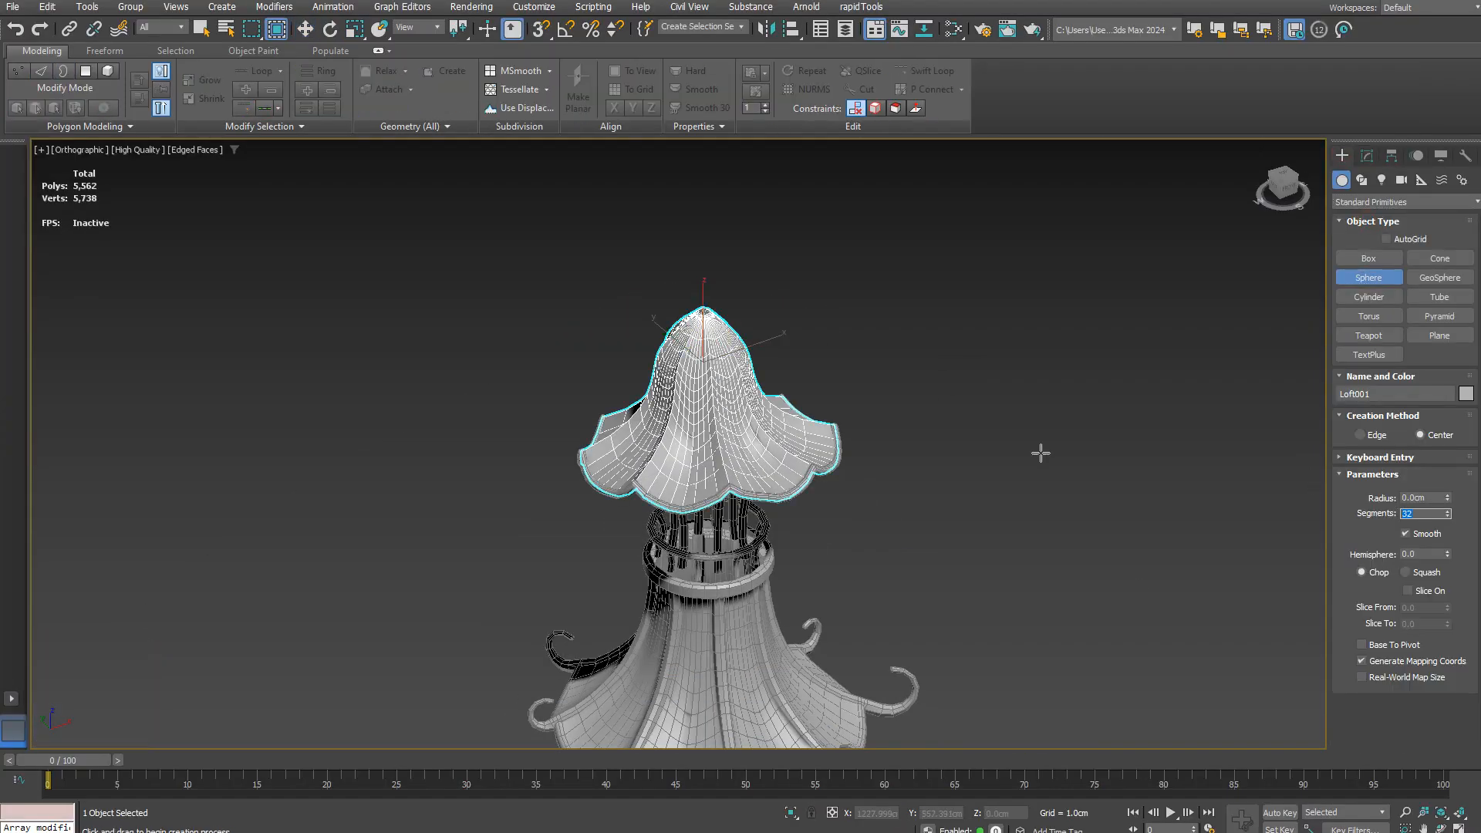
pyautogui.moveTo(778, 296); pyautogui.dragTo(791, 301)
pyautogui.scroll(6, 779, 296)
pyautogui.write('8')
pyautogui.press('Return')
# Step: Pull the small sphere's top faces up into a long tapered spike and add an edge loop at the spike's base
pyautogui.press('w')
pyautogui.press('1')
pyautogui.press('4')
pyautogui.keyDown('shift'); pyautogui.click(815, 616); pyautogui.keyUp('shift')
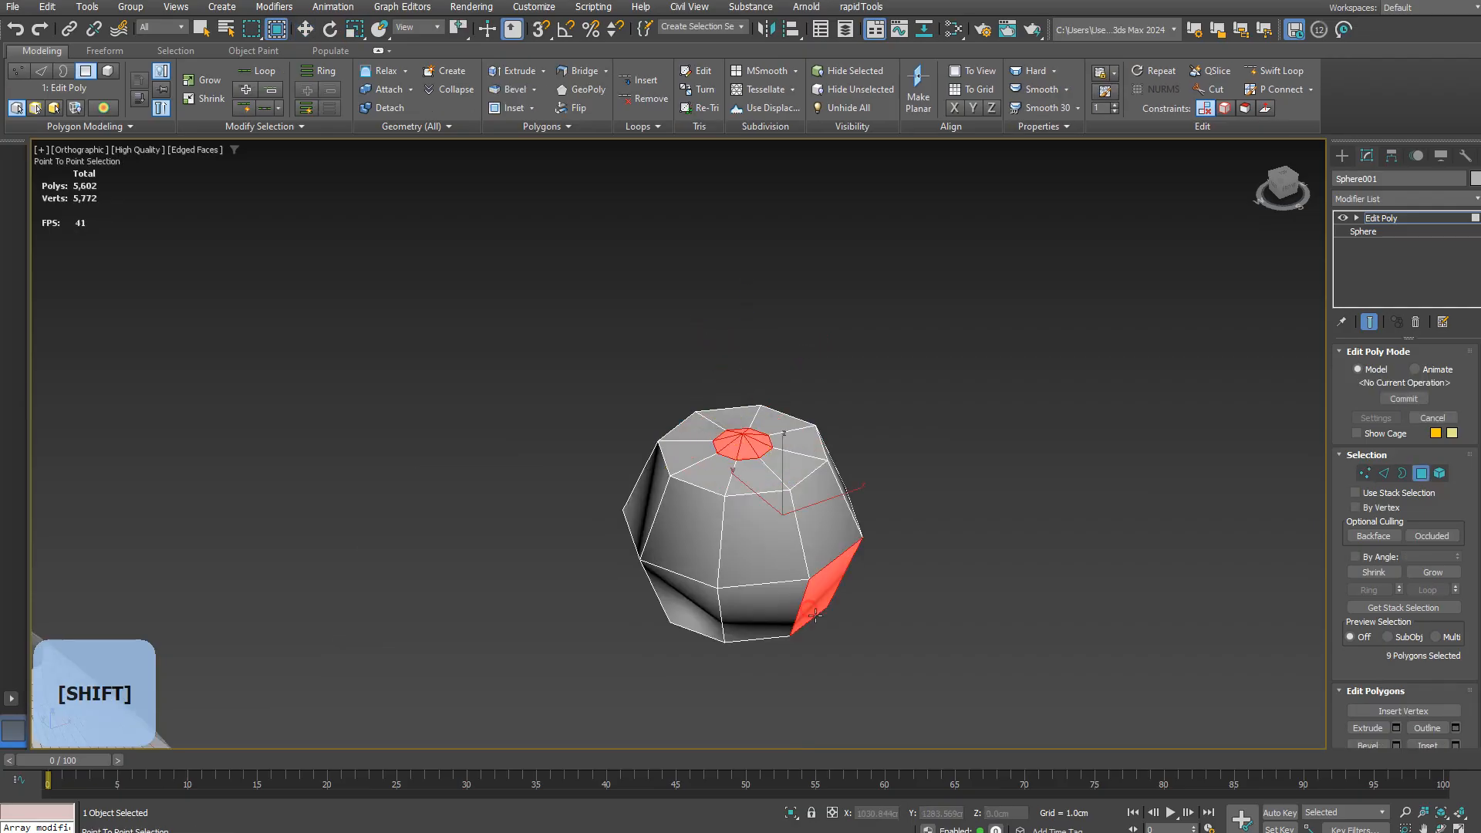
pyautogui.scroll(-5, 772, 453)
pyautogui.moveTo(762, 401); pyautogui.dragTo(774, 237)
pyautogui.click(1282, 71)
pyautogui.click(761, 434)
pyautogui.press('w')
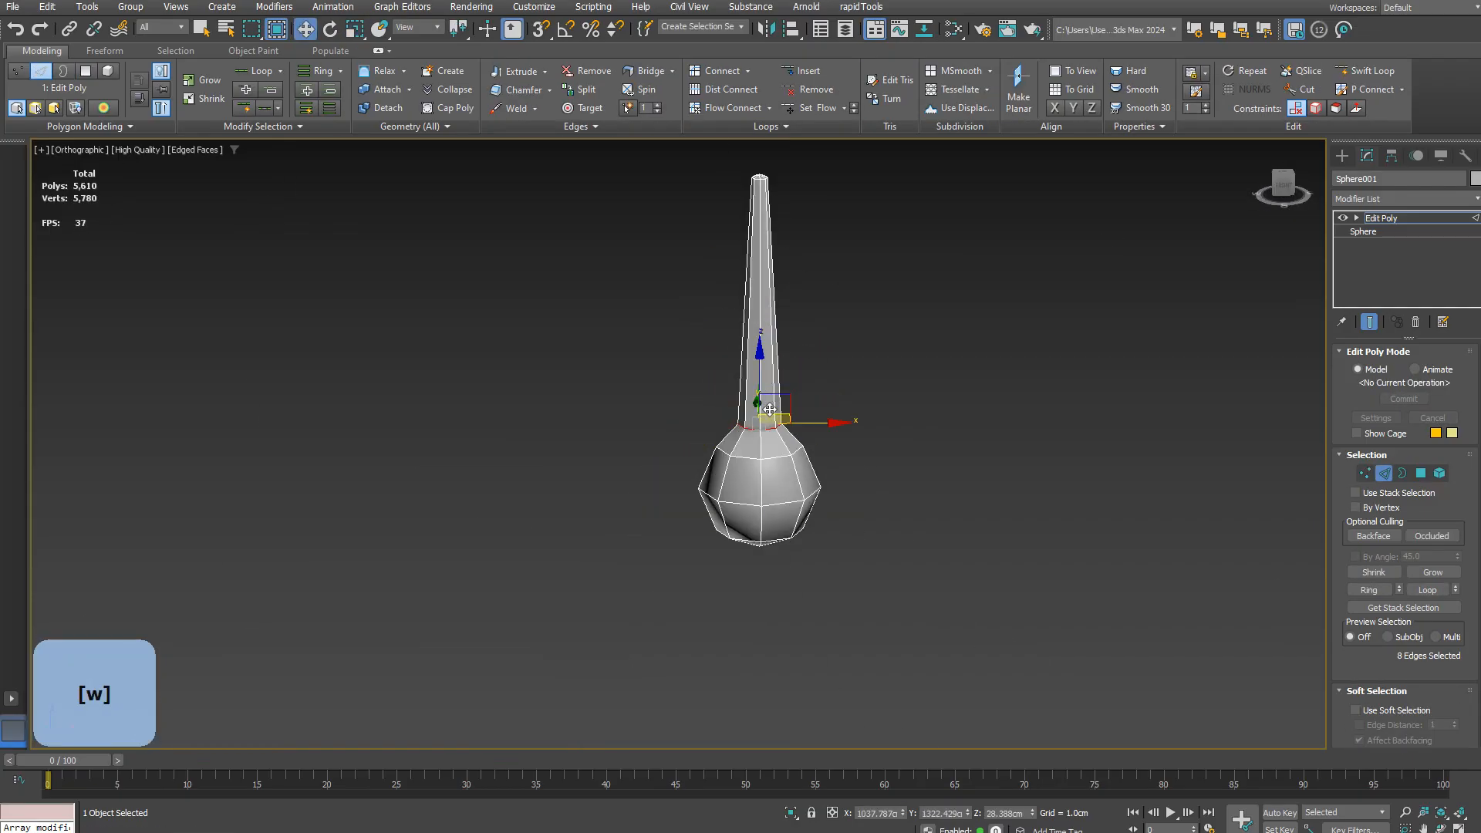
# Step: Delete the vertex at the bottom of the sphere and select the border of the resulting opening
pyautogui.press('1')
pyautogui.click(761, 519)
pyautogui.press('Delete')
pyautogui.press('3')
pyautogui.click(760, 527)
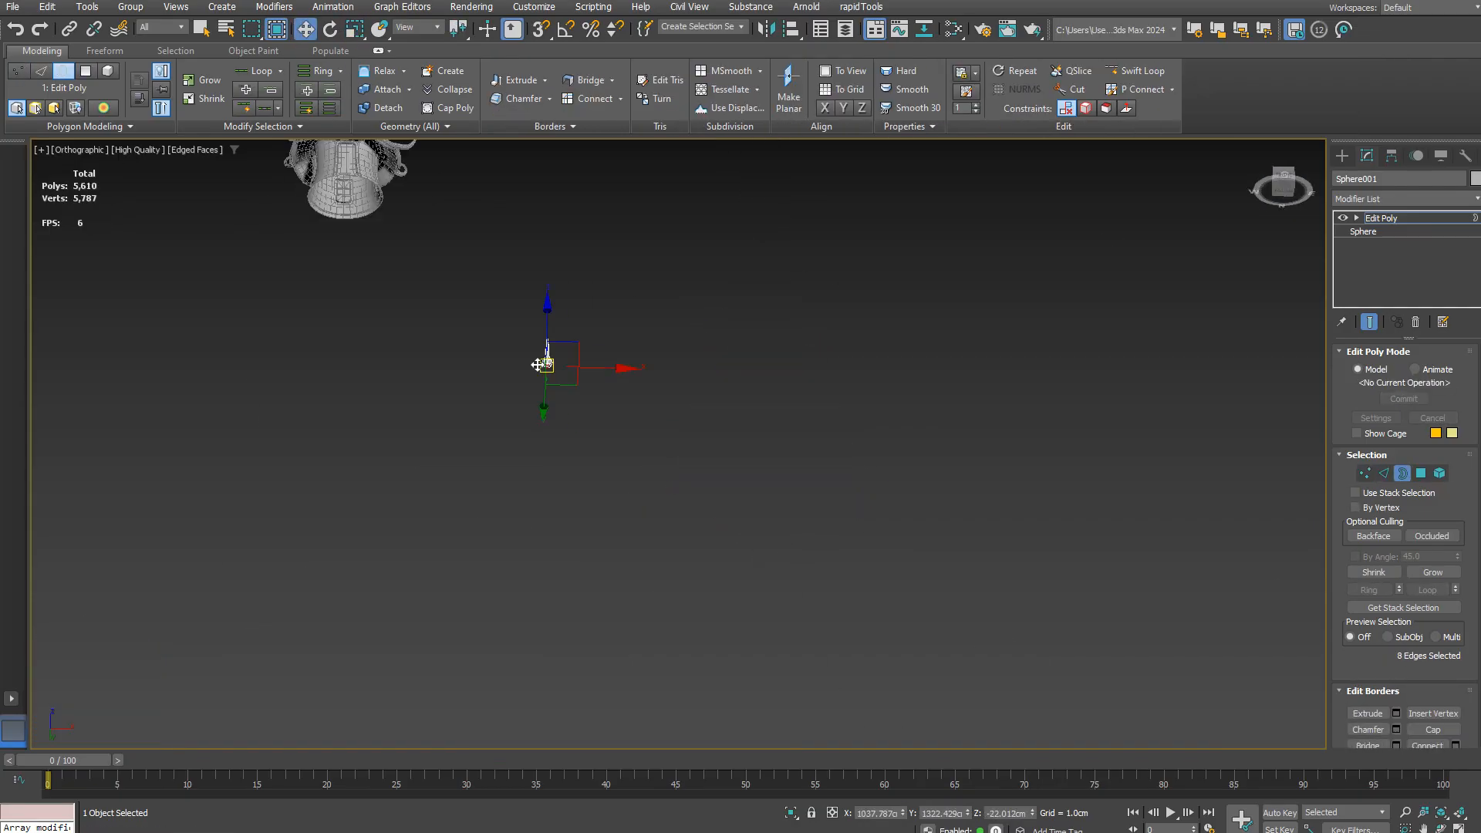
# Step: Position the spiked finial directly above the opening at the upper roof's peak
pyautogui.keyDown('alt'); pyautogui.moveTo(538, 365); pyautogui.dragTo(550, 432, button='middle'); pyautogui.keyUp('alt')
pyautogui.click(1342, 156)
pyautogui.moveTo(893, 270); pyautogui.dragTo(794, 324)
pyautogui.scroll(5, 711, 354)
pyautogui.keyDown('alt'); pyautogui.moveTo(710, 354); pyautogui.dragTo(539, 321, button='middle'); pyautogui.keyUp('alt')
pyautogui.scroll(8, 512, 321)
pyautogui.moveTo(548, 308); pyautogui.dragTo(549, 271)
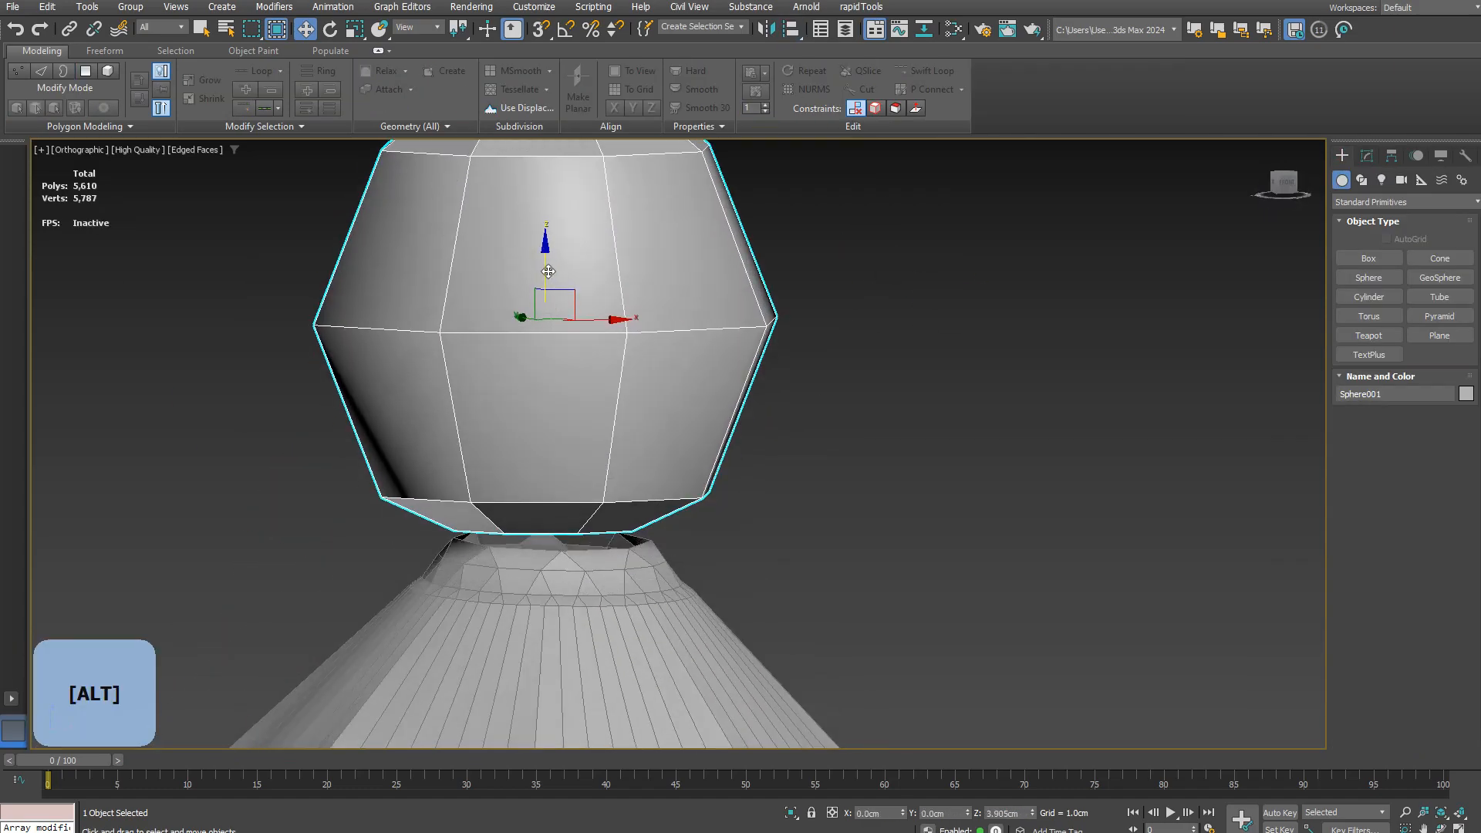
# Step: Attach the finial to the upper roof and rotate its element to line up with the peak's opening
pyautogui.press('e')
pyautogui.click(610, 571)
pyautogui.click(1367, 155)
pyautogui.click(1368, 401)
pyautogui.click(602, 344)
pyautogui.press('5')
pyautogui.click(601, 344)
pyautogui.press('e')
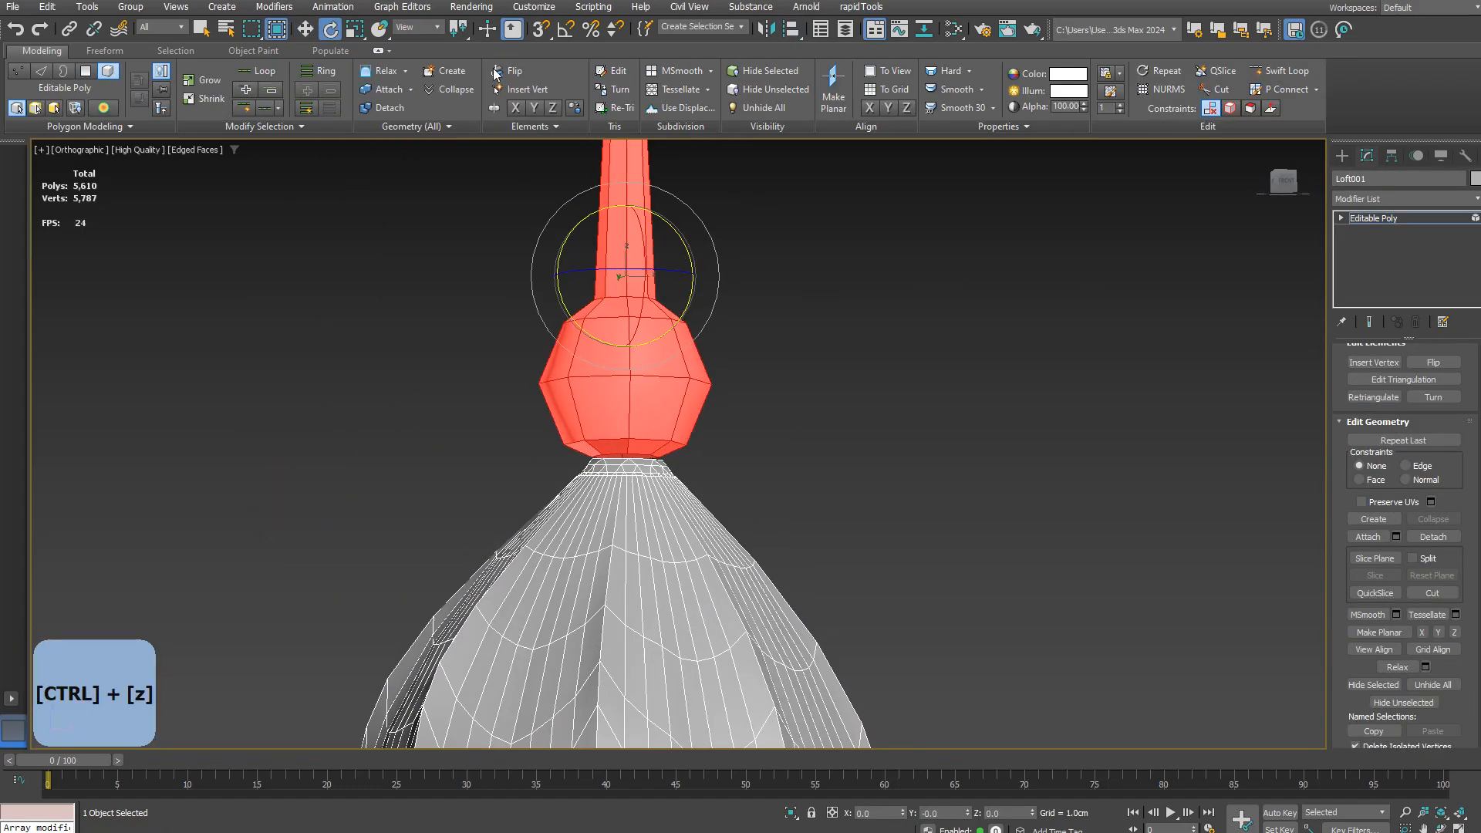
# Step: Bridge the border at the bottom of the finial with the border at the roof's peak
pyautogui.press('3')
pyautogui.moveTo(494, 644); pyautogui.dragTo(733, 683)
pyautogui.keyDown('alt'); pyautogui.moveTo(679, 432); pyautogui.dragTo(710, 400, button='middle'); pyautogui.keyUp('alt')
pyautogui.click(1368, 397)
pyautogui.scroll(5, 678, 401)
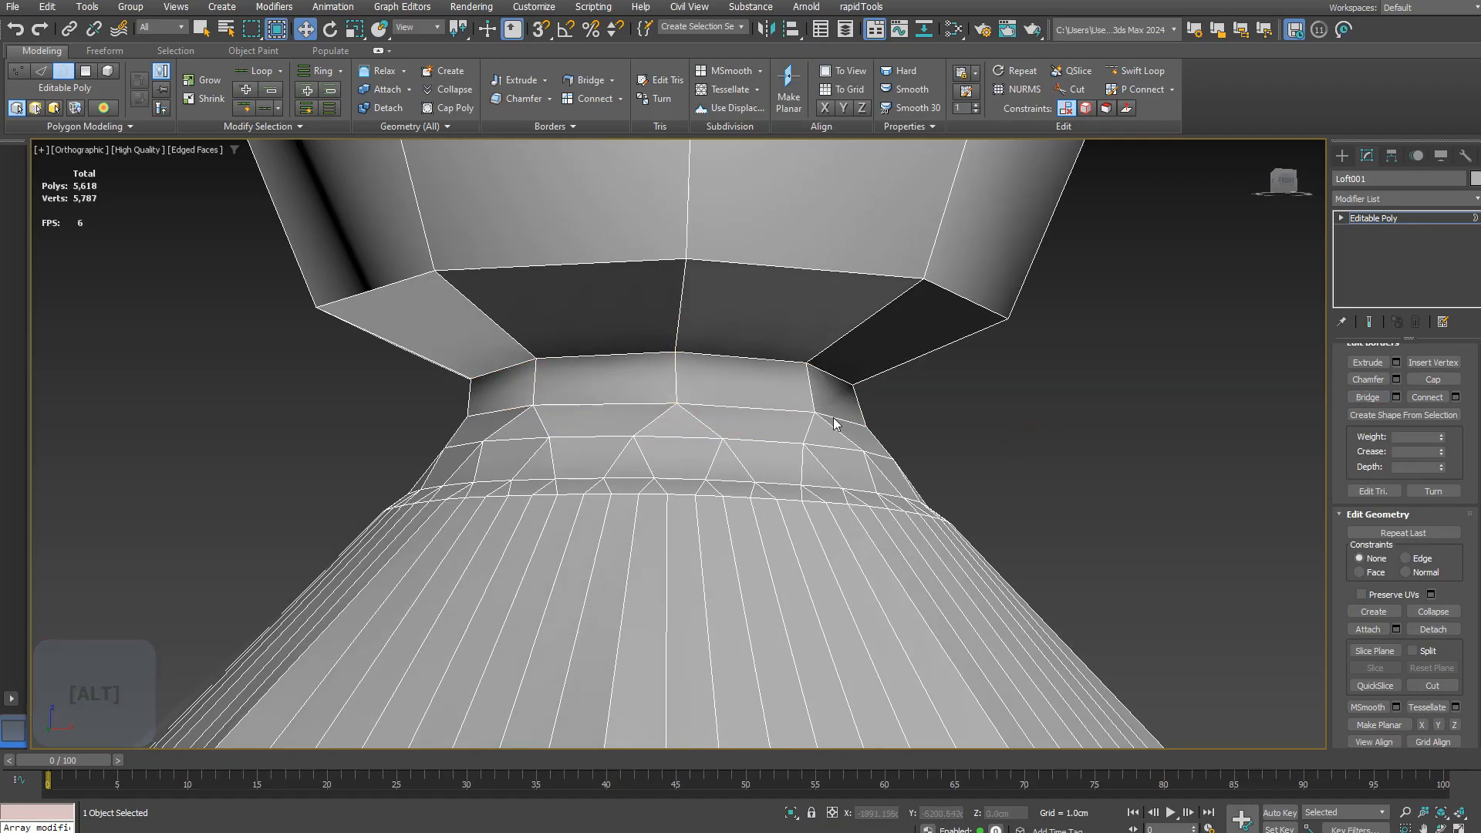
# Step: Adjust the finial's upper vertices and edges to refine the spike and the ball beneath it
pyautogui.press('F4')
pyautogui.scroll(-10, 836, 420)
pyautogui.keyDown('alt'); pyautogui.moveTo(836, 420); pyautogui.dragTo(776, 424, button='middle'); pyautogui.keyUp('alt')
pyautogui.scroll(5, 726, 279)
pyautogui.scroll(-2, 614, 235)
pyautogui.moveTo(614, 236); pyautogui.dragTo(840, 518)
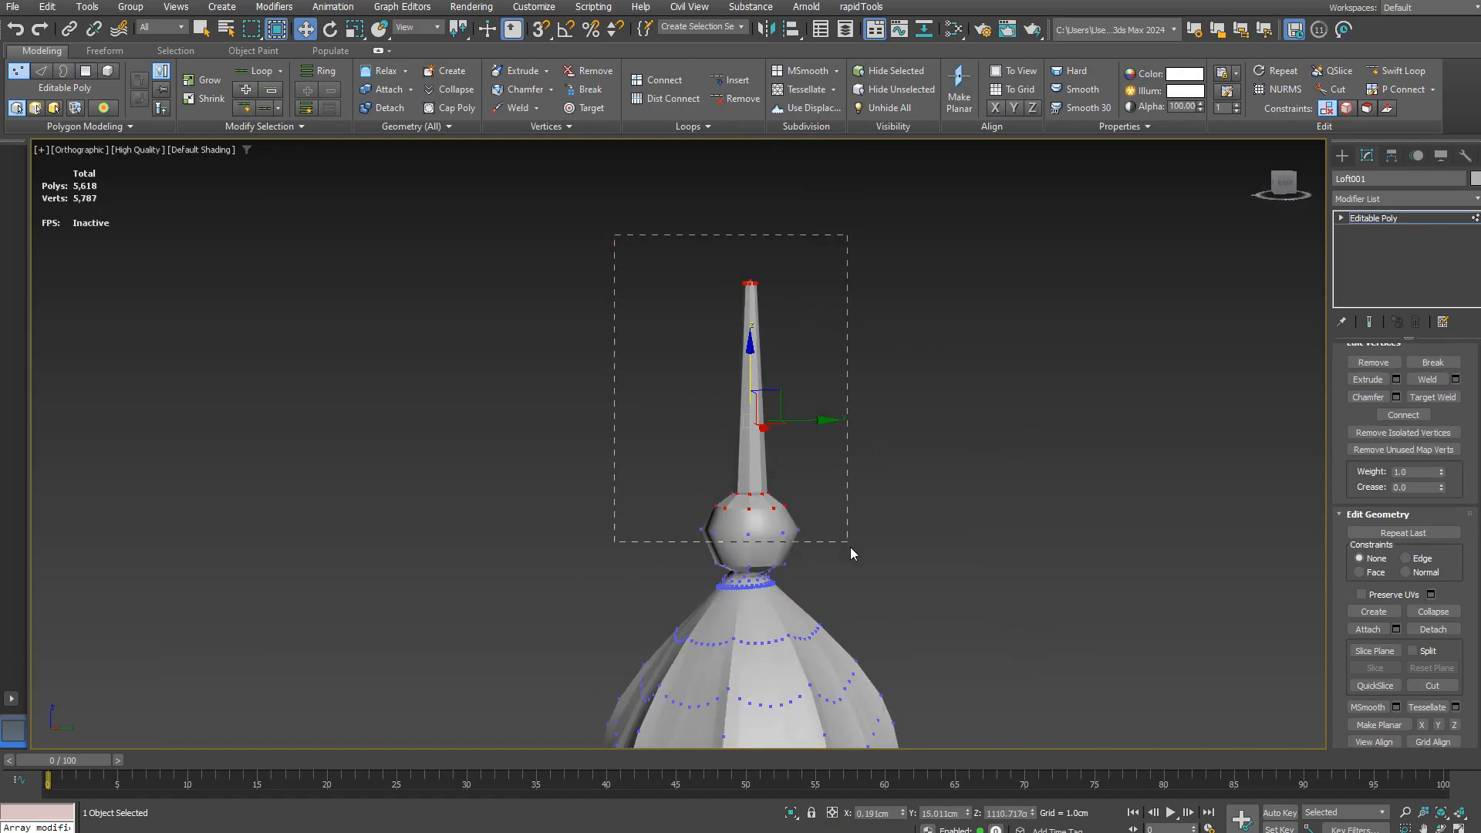
pyautogui.press('2')
pyautogui.press('F4')
pyautogui.scroll(5, 750, 323)
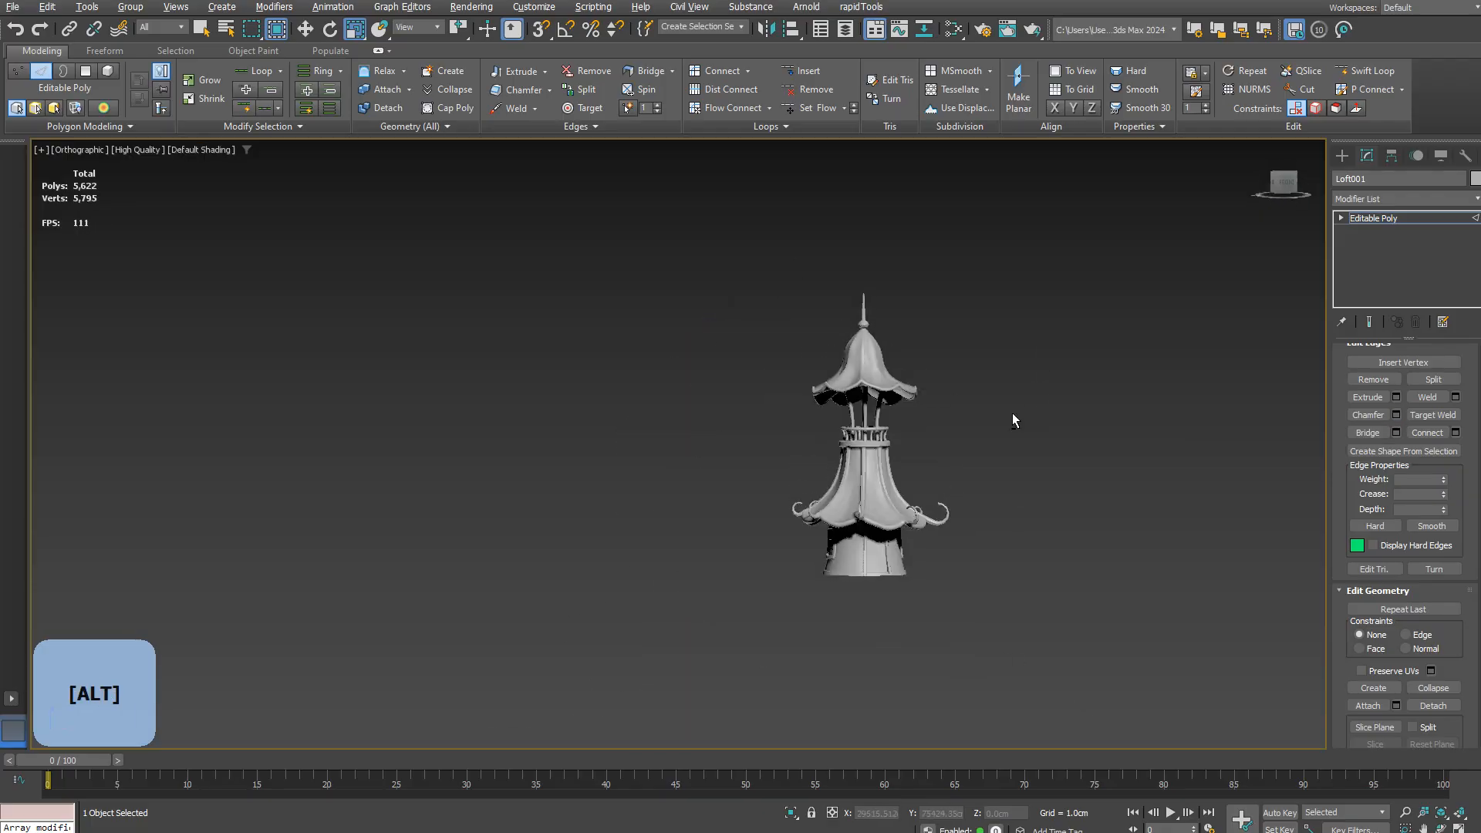
# Step: Combine the railing ring with its posts using ProBoolean
pyautogui.click(1019, 604)
pyautogui.click(1405, 202)
pyautogui.click(1381, 246)
pyautogui.click(1440, 336)
pyautogui.click(1405, 430)
pyautogui.click(775, 447)
# Step: Isolate the railing and examine how its curved posts meet the ring
pyautogui.keyDown('alt'); pyautogui.moveTo(694, 440); pyautogui.dragTo(687, 323, button='middle'); pyautogui.keyUp('alt')
pyautogui.press('2')
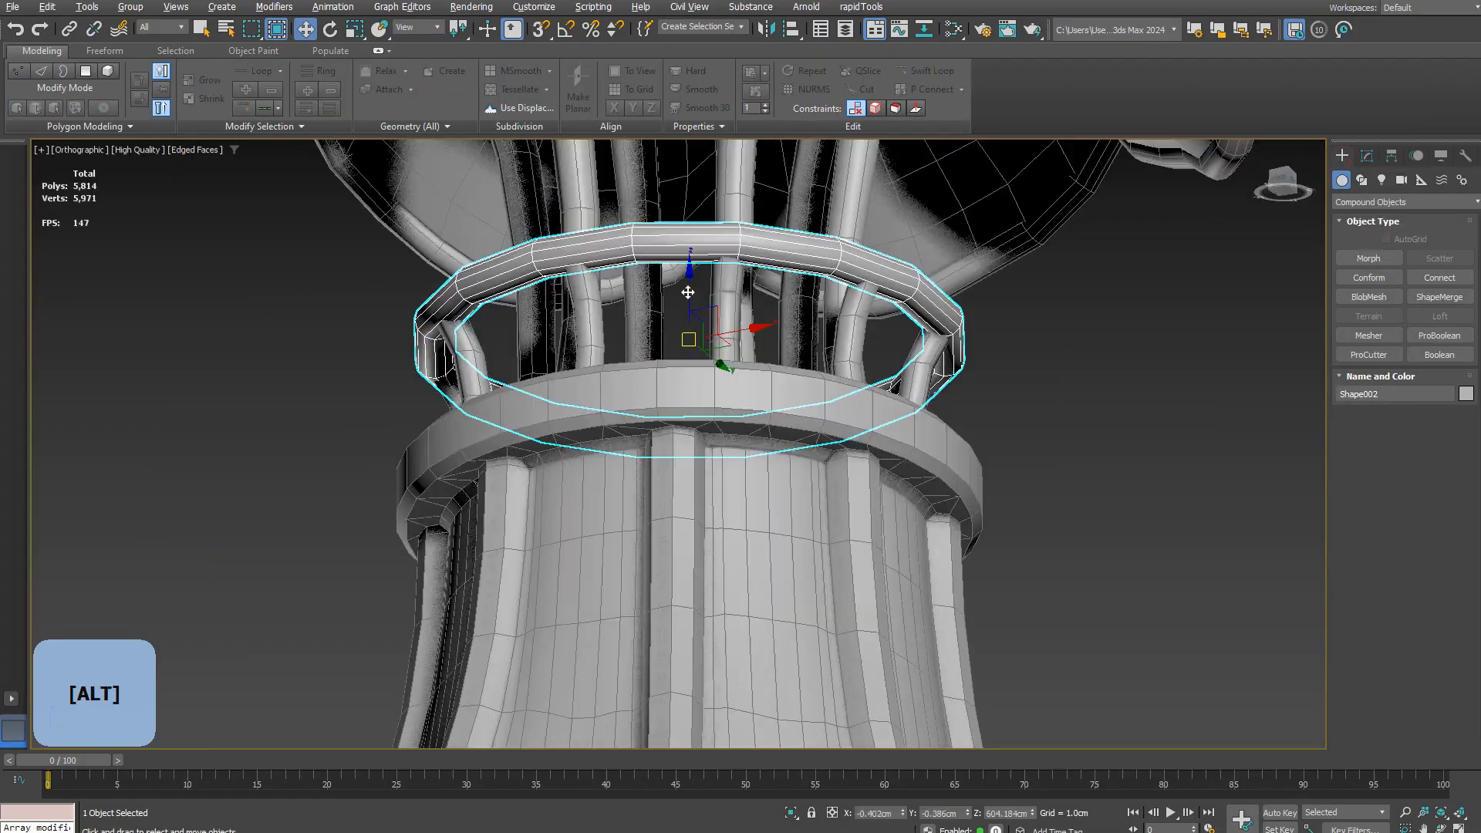
pyautogui.rightClick(597, 208)
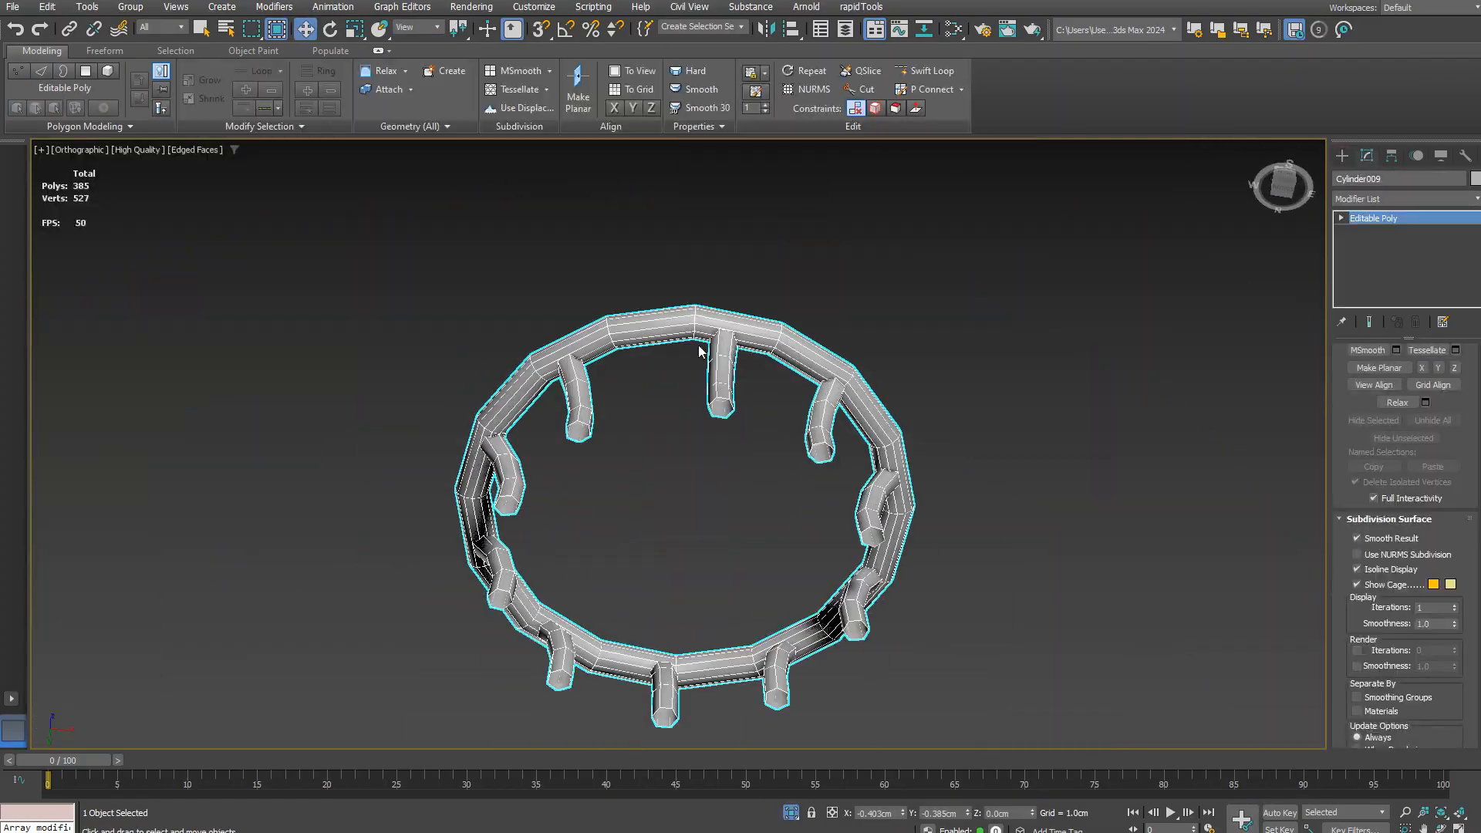
pyautogui.keyDown('alt'); pyautogui.moveTo(688, 254); pyautogui.dragTo(688, 289, button='middle'); pyautogui.keyUp('alt')
pyautogui.keyDown('alt'); pyautogui.moveTo(687, 480); pyautogui.dragTo(687, 525, button='middle'); pyautogui.keyUp('alt')
pyautogui.scroll(3, 675, 567)
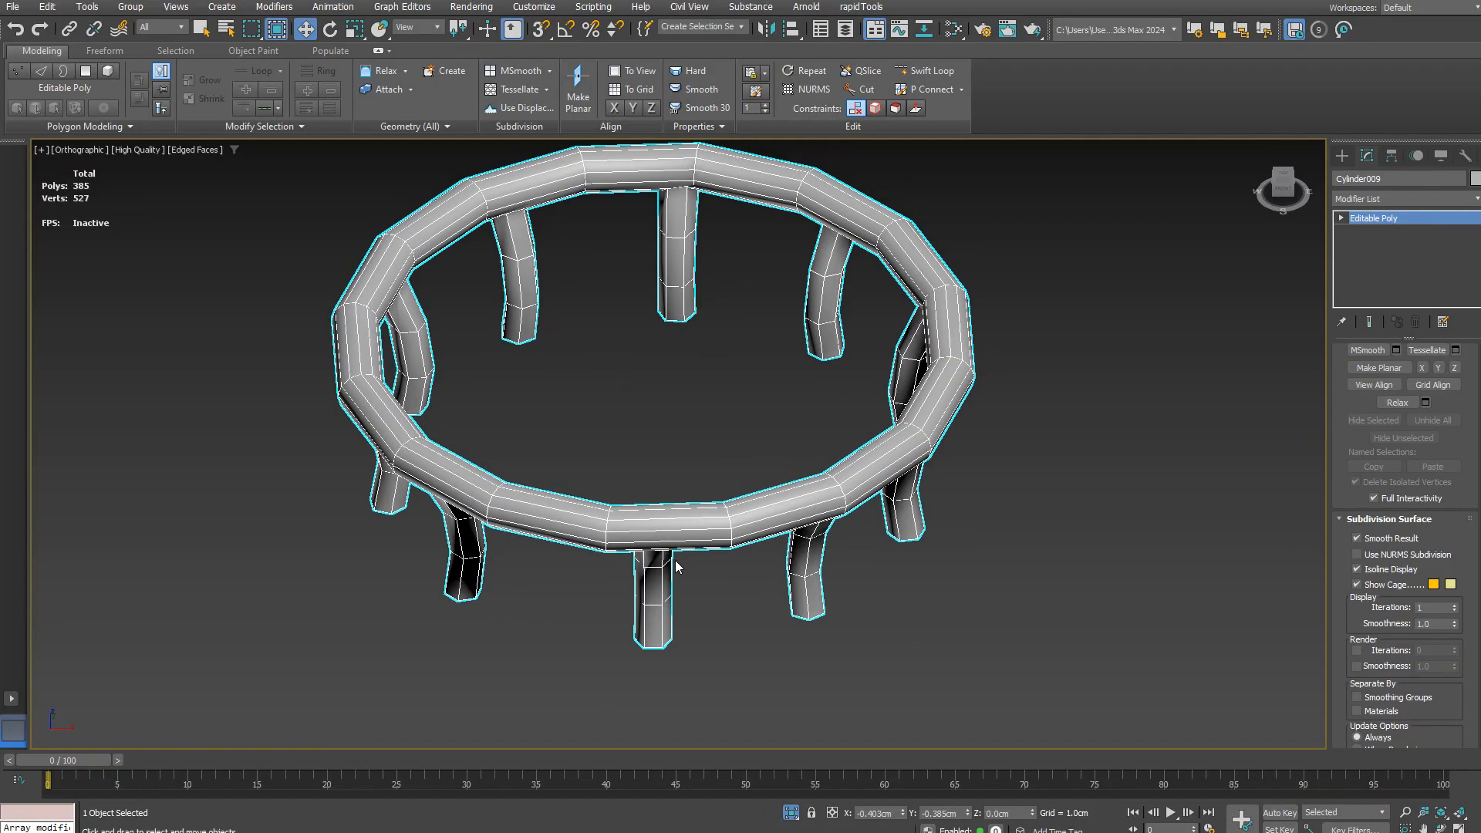
# Step: Create a cylinder for a new railing post and align its pivot with the upper ring's pivot in X, Y and Z
pyautogui.press('2')
pyautogui.keyDown('alt'); pyautogui.moveTo(695, 542); pyautogui.dragTo(1038, 451, button='middle'); pyautogui.keyUp('alt')
pyautogui.click(1038, 451)
pyautogui.click(1369, 297)
pyautogui.moveTo(647, 540); pyautogui.dragTo(650, 548)
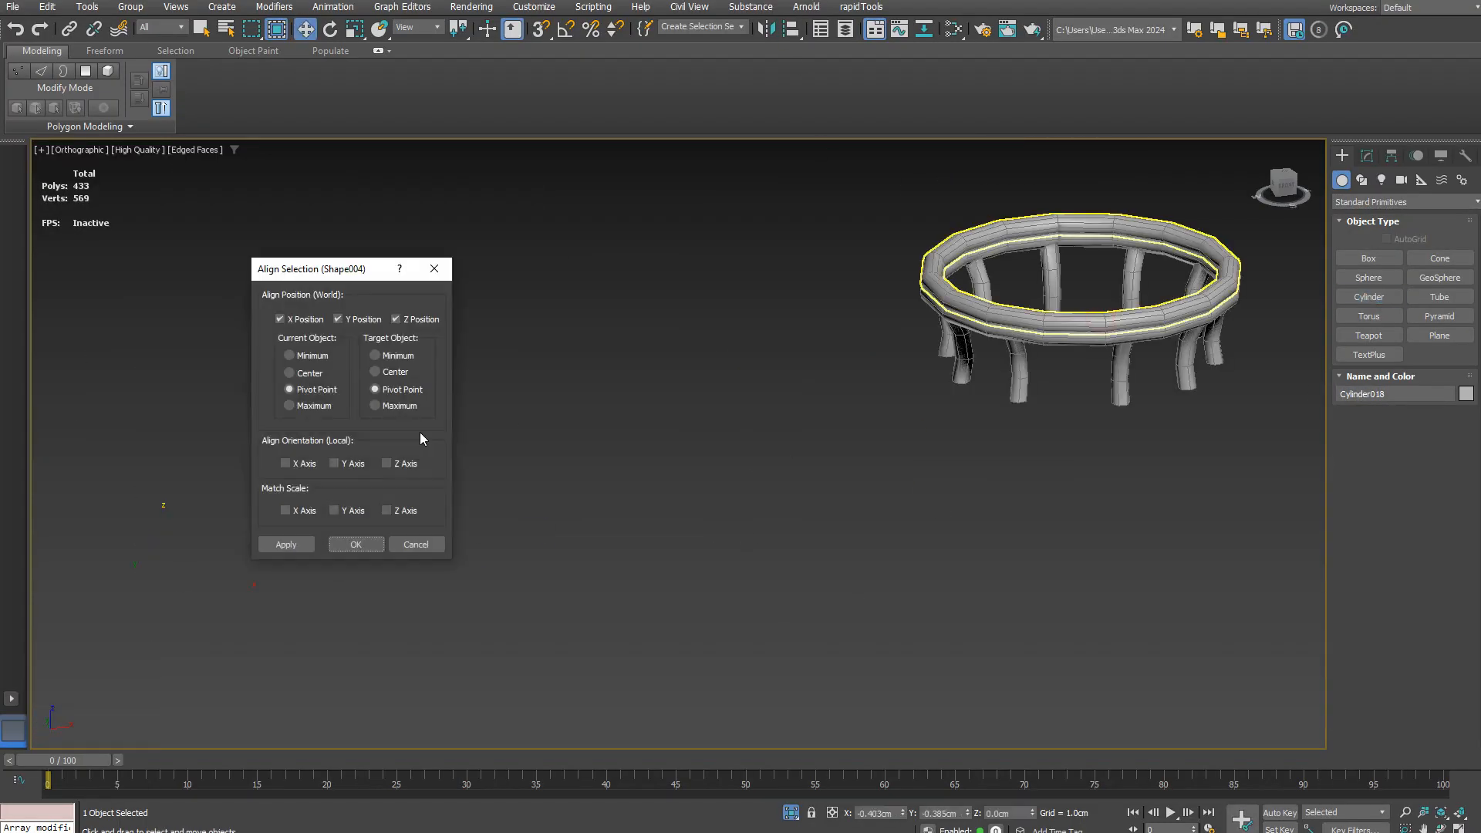
pyautogui.click(356, 544)
# Step: Move the new post outward to sit beneath the front edge of the railing ring
pyautogui.moveTo(1074, 306); pyautogui.dragTo(710, 363, button='middle')
pyautogui.moveTo(703, 363); pyautogui.dragTo(749, 412)
pyautogui.scroll(5, 732, 409)
pyautogui.keyDown('alt'); pyautogui.moveTo(733, 463); pyautogui.dragTo(872, 494, button='middle'); pyautogui.keyUp('alt')
# Step: Bend the new post along its Z axis with an angle of 36 and a direction of 90
pyautogui.click(1366, 155)
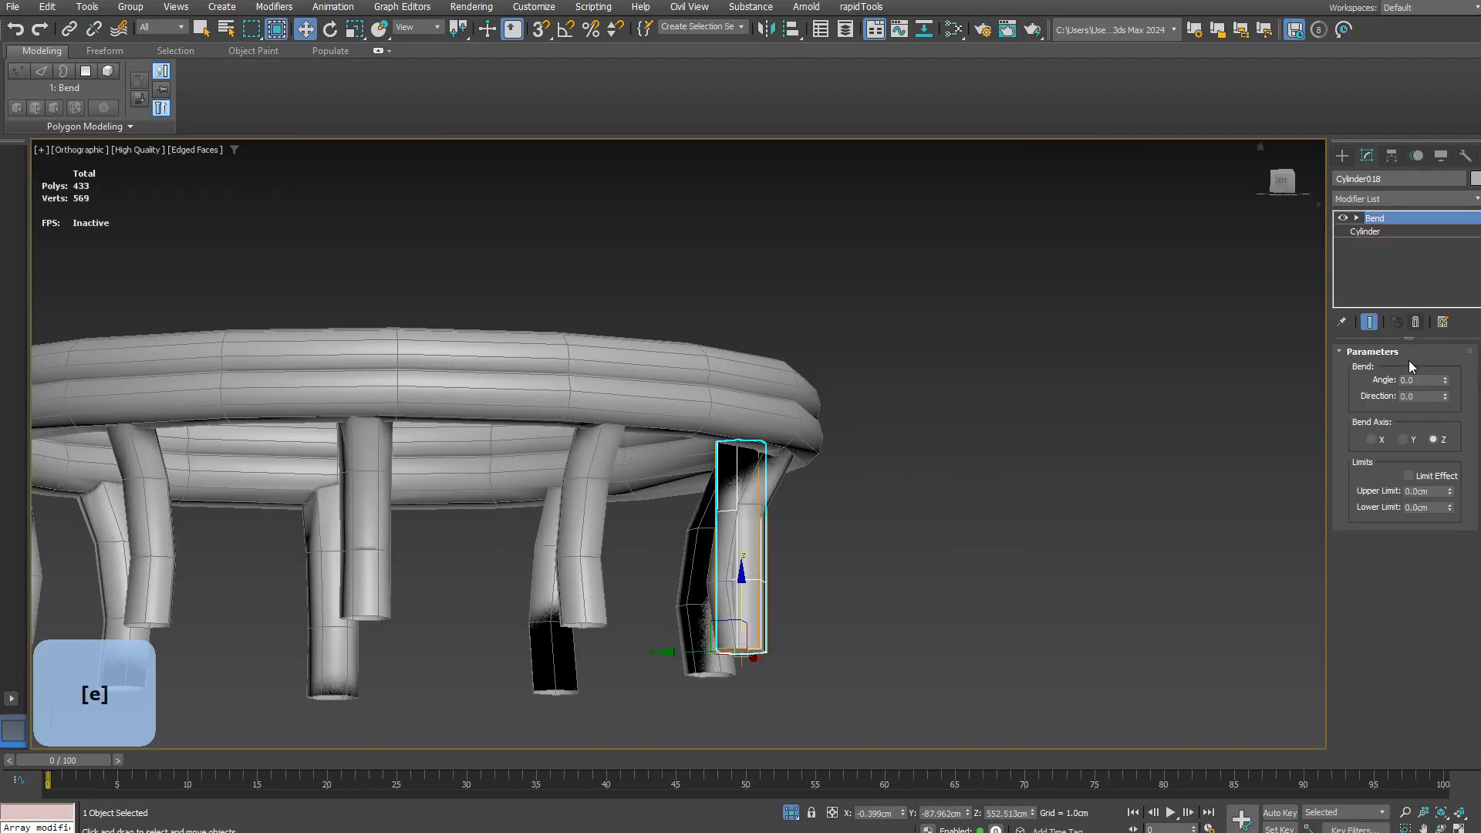
pyautogui.doubleClick(1419, 396)
pyautogui.write('55')
pyautogui.press('Return')
pyautogui.keyDown('alt'); pyautogui.moveTo(1234, 432); pyautogui.dragTo(1187, 382, button='middle'); pyautogui.keyUp('alt')
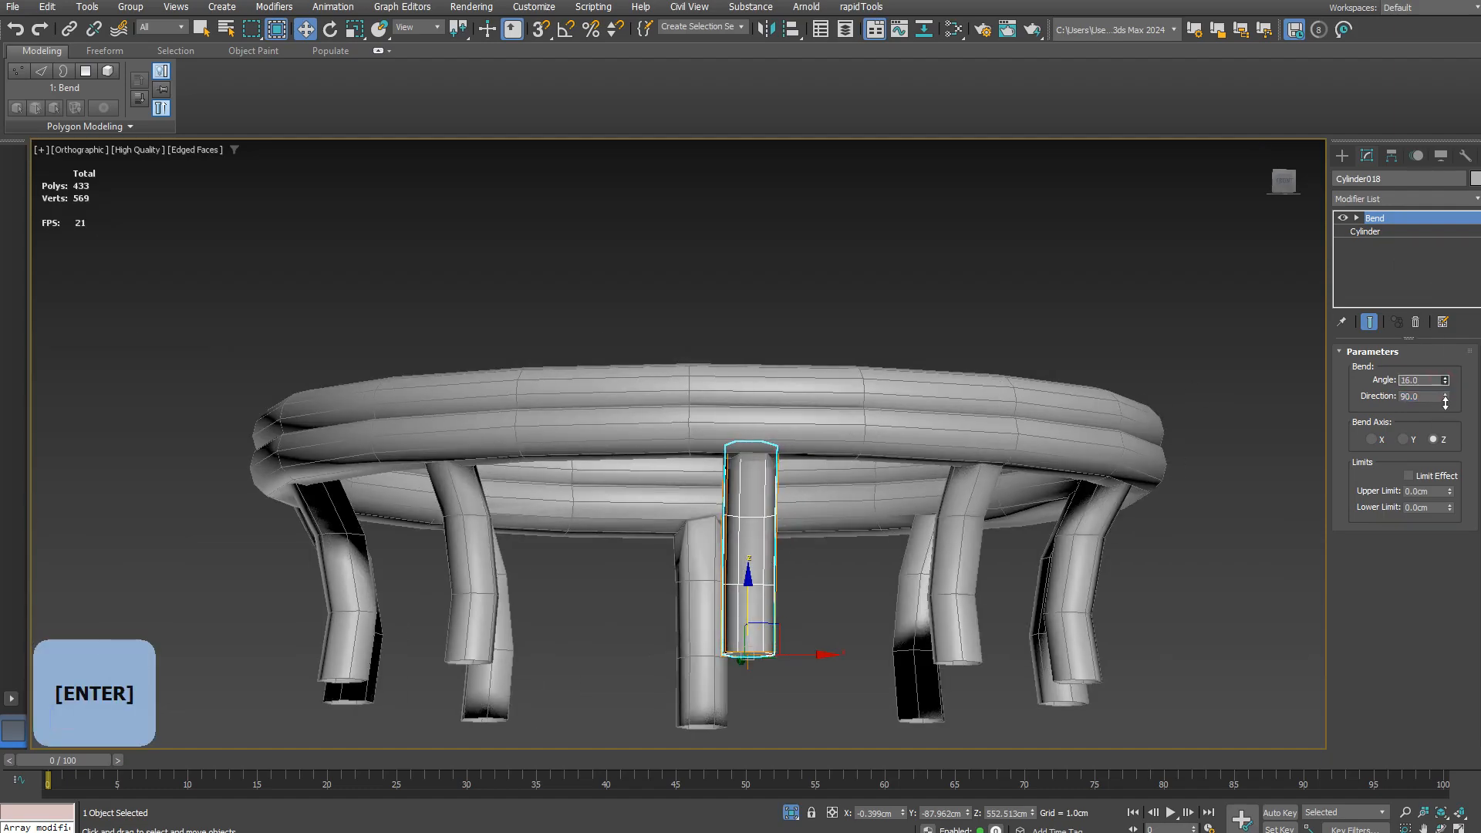
# Step: Rotate the upper railing ring about its vertical axis to line up one of its segments with the new post
pyautogui.scroll(3, 772, 463)
pyautogui.moveTo(740, 463)
pyautogui.keyDown('alt'); pyautogui.mouseDown(button='middle')
pyautogui.moveTo(849, 473)
pyautogui.moveTo(733, 509)
pyautogui.moveTo(740, 370)
pyautogui.moveTo(766, 408)
pyautogui.moveTo(759, 482)
pyautogui.mouseUp(button='middle'); pyautogui.keyUp('alt')
pyautogui.scroll(-5, 733, 509)
pyautogui.scroll(4, 733, 494)
pyautogui.click(767, 387)
pyautogui.press('e')
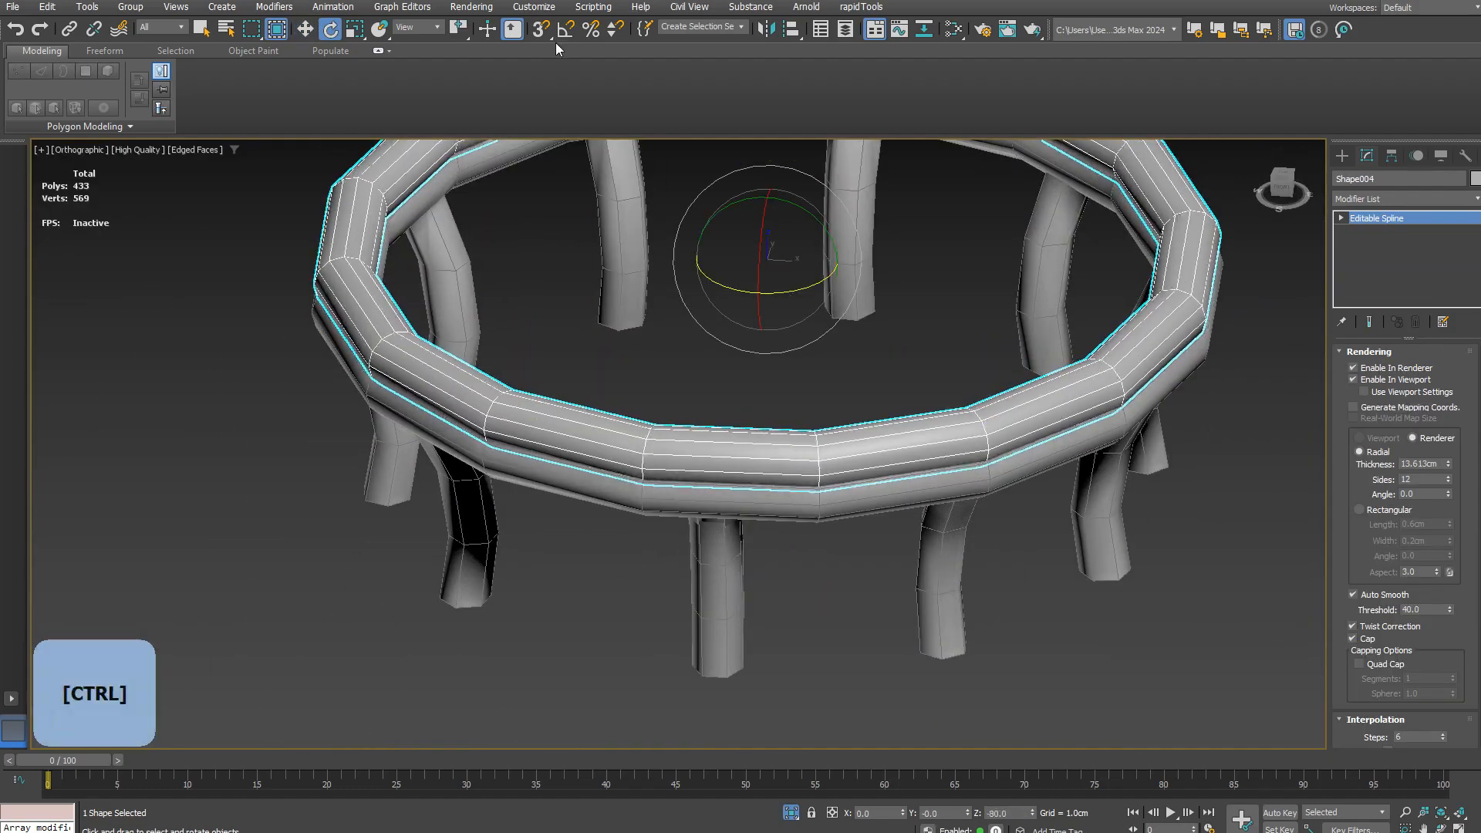
pyautogui.keyDown('alt'); pyautogui.moveTo(790, 288); pyautogui.dragTo(694, 324, button='middle'); pyautogui.keyUp('alt')
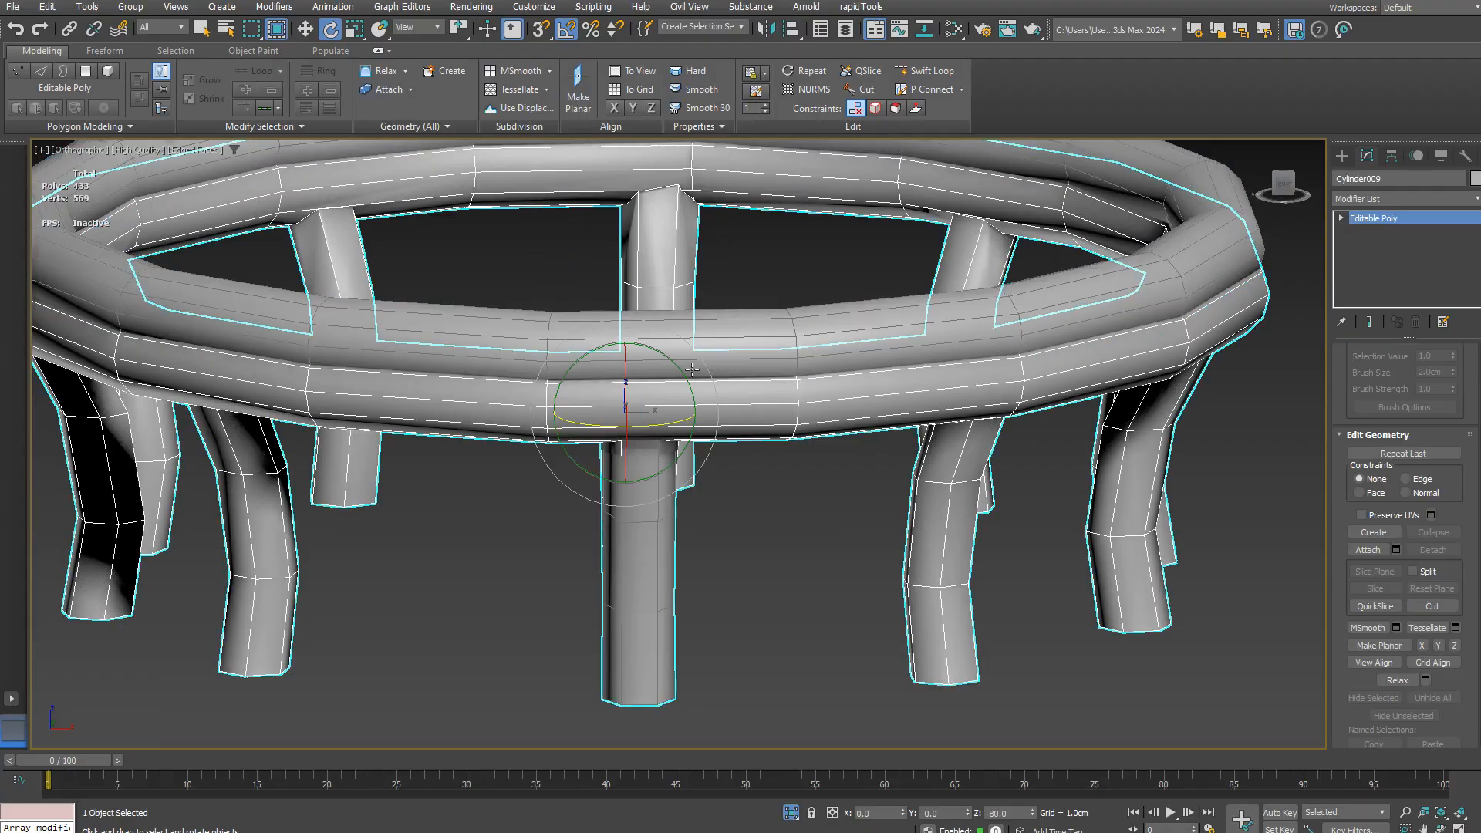
# Step: Show the whole tower again, remove the old railing and lower the remaining ring onto the new post
pyautogui.hotkey('alt', 'q')
pyautogui.press('w')
pyautogui.click(1391, 156)
pyautogui.scroll(5, 672, 308)
pyautogui.moveTo(671, 302); pyautogui.dragTo(671, 327)
# Step: Scale the railing ring uniformly to about 99 percent to fit above the platform's rim
pyautogui.click(969, 380)
pyautogui.press('F4')
pyautogui.click(962, 494)
pyautogui.press('F4')
pyautogui.keyDown('alt'); pyautogui.moveTo(730, 340); pyautogui.dragTo(399, 314, button='middle'); pyautogui.keyUp('alt')
pyautogui.click(400, 314)
pyautogui.press('r')
pyautogui.press('F4')
pyautogui.scroll(-5, 591, 406)
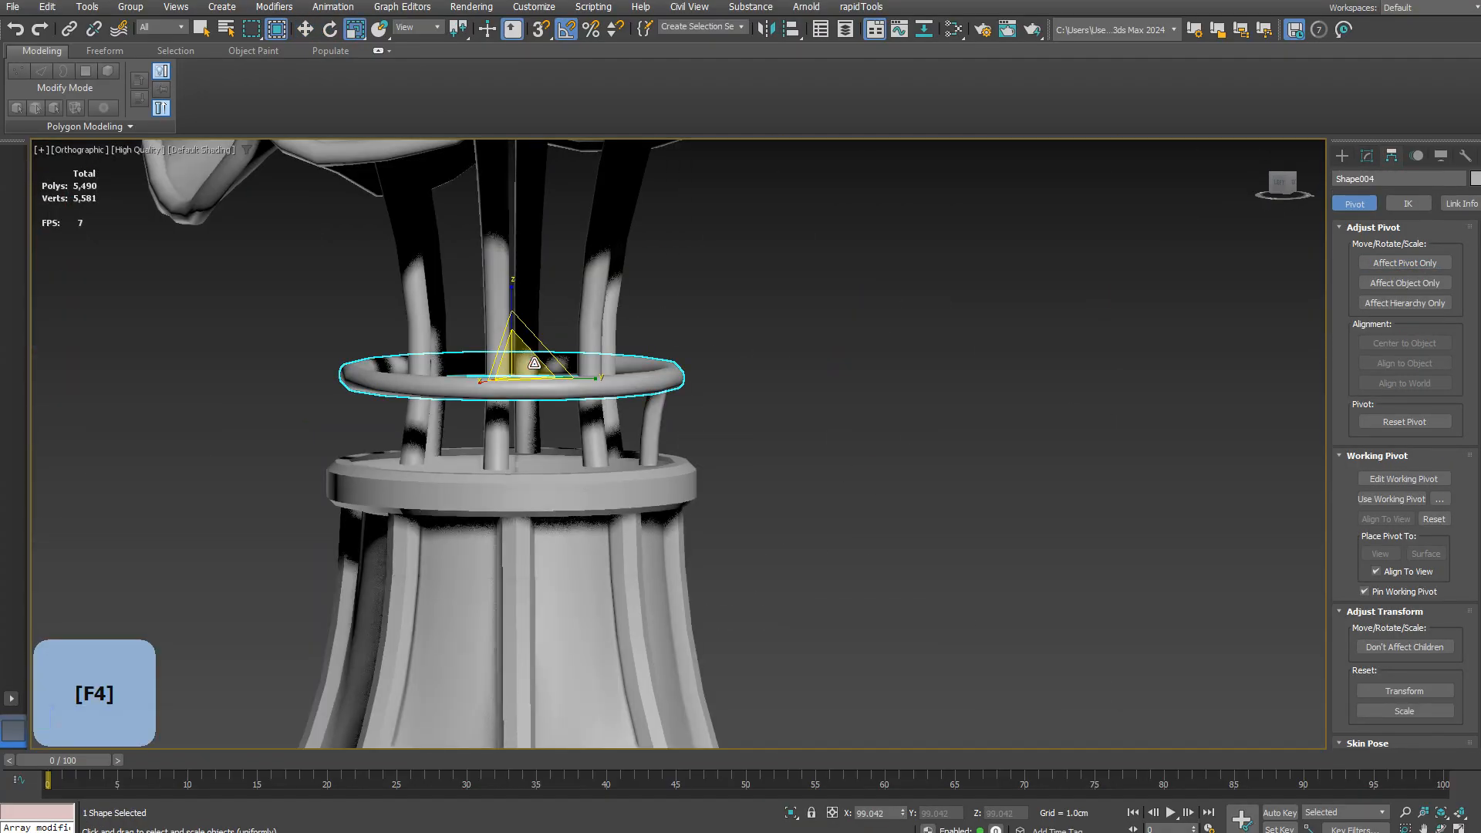
# Step: Set the new post's bend angle to 24.5 so its upper end meets the railing ring
pyautogui.keyDown('alt'); pyautogui.moveTo(591, 406); pyautogui.dragTo(678, 447, button='middle'); pyautogui.keyUp('alt')
pyautogui.click(678, 446)
pyautogui.click(1366, 156)
pyautogui.scroll(6, 695, 463)
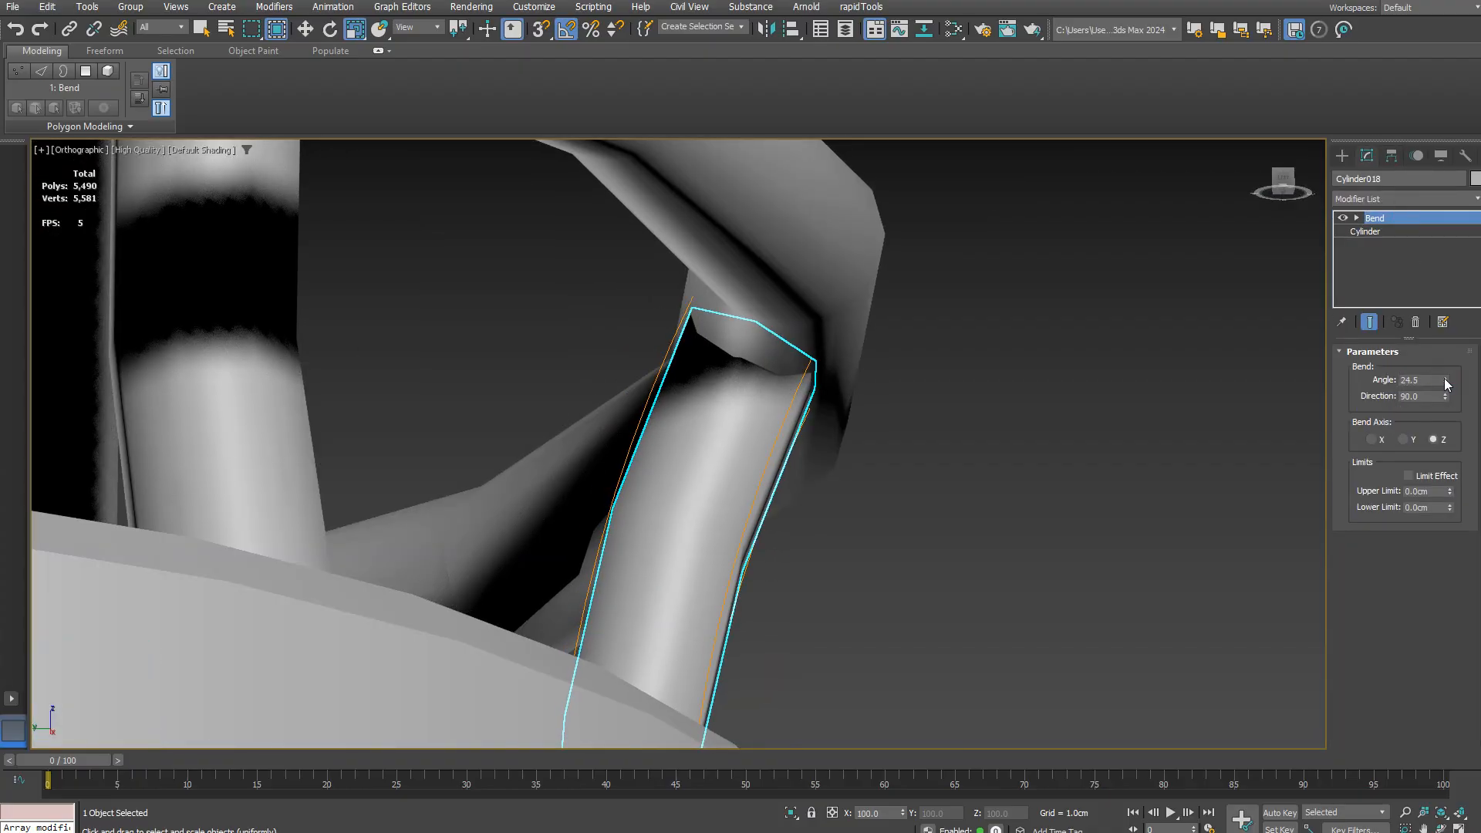
pyautogui.scroll(-5, 679, 443)
# Step: Convert the post to an editable poly and scale its middle faces across the post to about 74 percent
pyautogui.press('4')
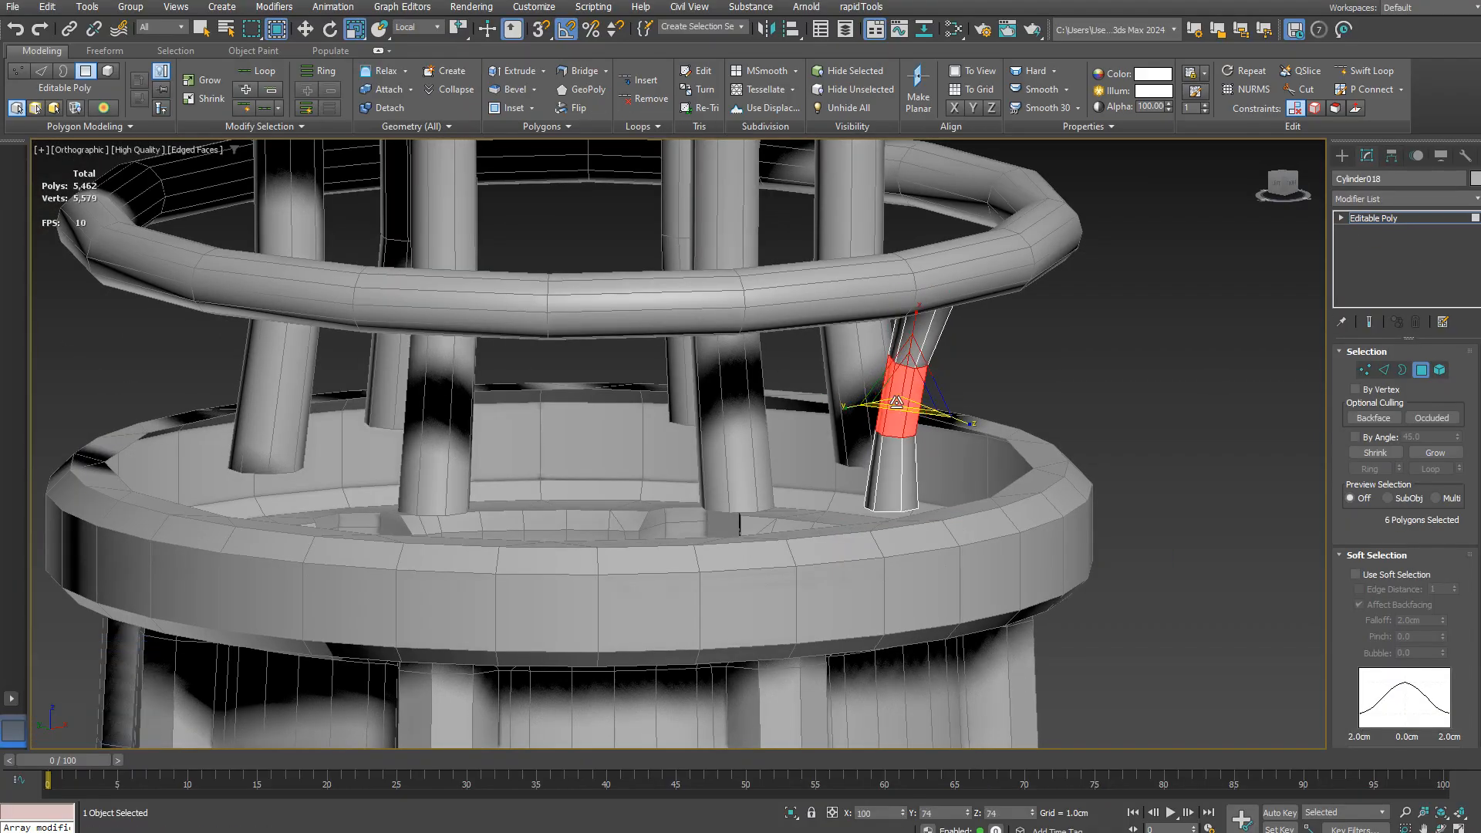
pyautogui.press('F4')
pyautogui.scroll(-5, 933, 377)
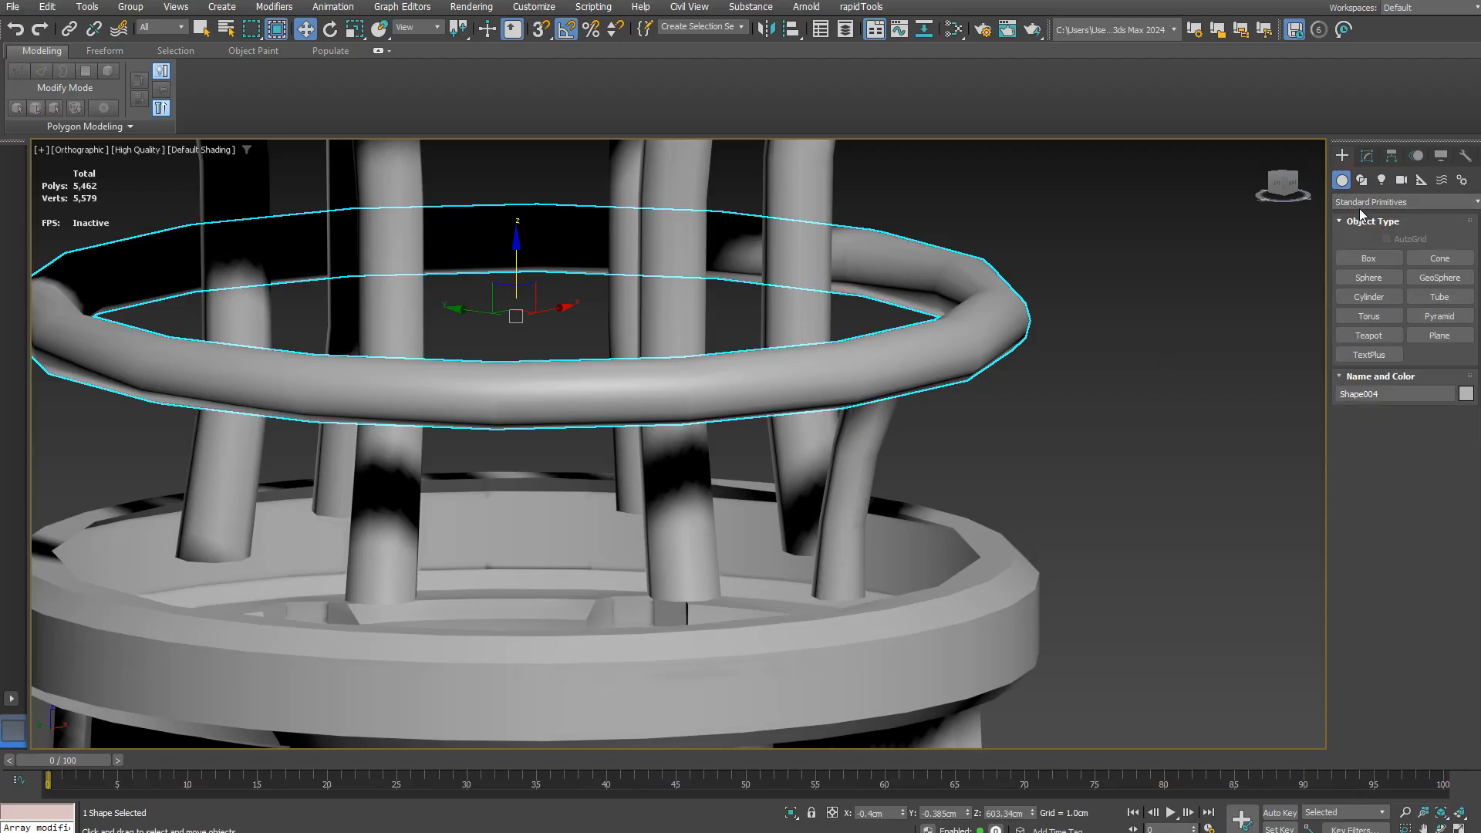
# Step: Merge the bent post with the railing ring using ProBoolean and isolate the combined object
pyautogui.click(1439, 335)
pyautogui.click(893, 364)
pyautogui.press('F4')
pyautogui.keyDown('alt'); pyautogui.moveTo(893, 364); pyautogui.dragTo(655, 362, button='middle'); pyautogui.keyUp('alt')
pyautogui.scroll(5, 728, 429)
# Step: Tidy the vertices where the post meets the railing ring, constraining their movement to edges
pyautogui.press('1')
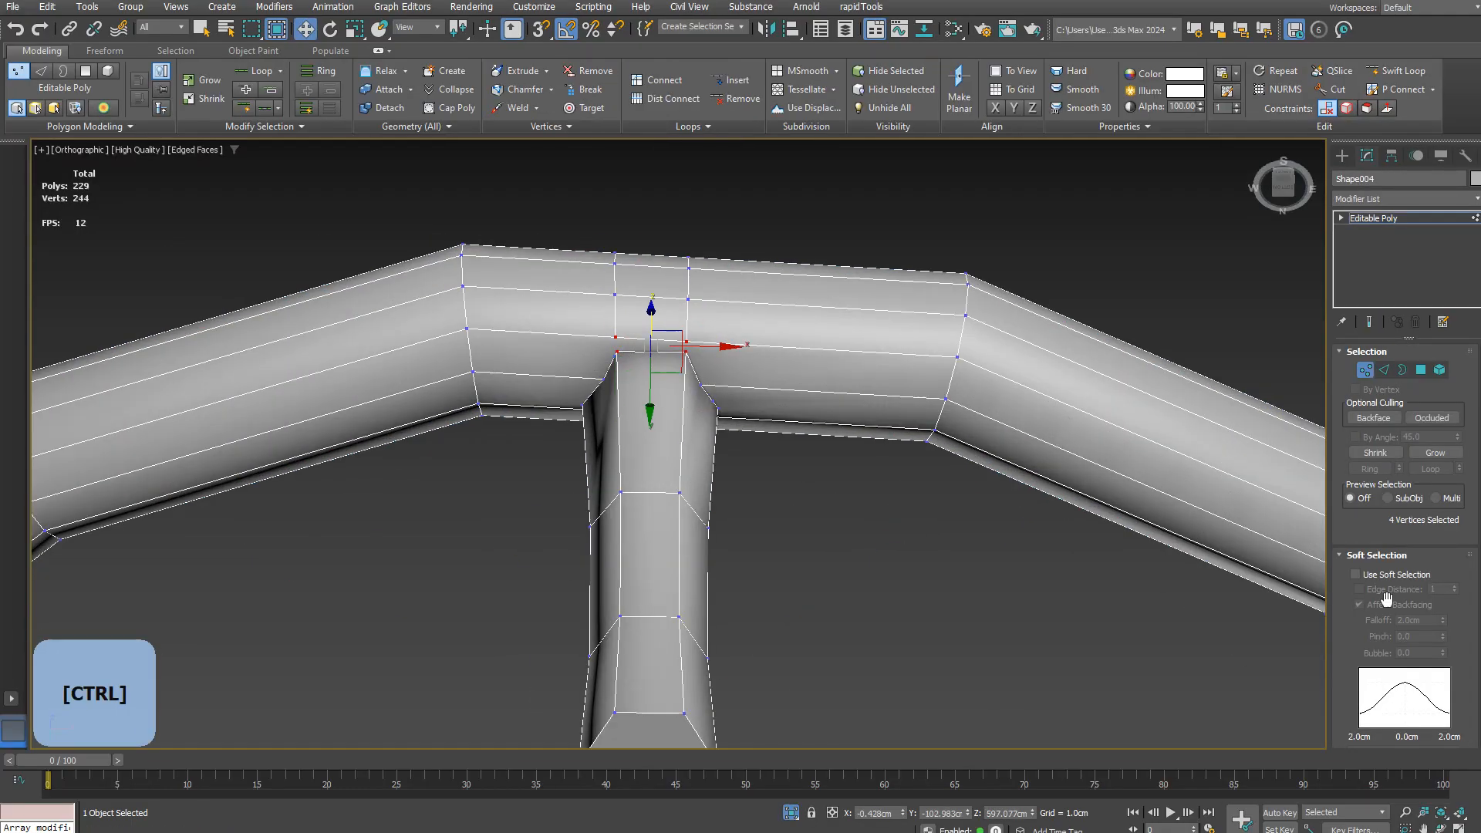
pyautogui.scroll(5, 656, 362)
pyautogui.press('1')
pyautogui.scroll(3, 567, 382)
pyautogui.keyDown('alt'); pyautogui.moveTo(567, 382); pyautogui.dragTo(614, 348, button='middle'); pyautogui.keyUp('alt')
pyautogui.scroll(3, 617, 370)
pyautogui.scroll(-5, 679, 344)
pyautogui.scroll(5, 679, 344)
pyautogui.press('w')
pyautogui.hotkey('shift', 'x')
pyautogui.keyDown('alt'); pyautogui.moveTo(937, 442); pyautogui.dragTo(565, 433, button='middle'); pyautogui.keyUp('alt')
pyautogui.scroll(-5, 486, 419)
pyautogui.scroll(5, 486, 419)
pyautogui.scroll(3, 463, 362)
# Step: Clean up the edges around the post-to-ring joint and slide its corner vertices along the ring's edges
pyautogui.press('2')
pyautogui.click(664, 436)
pyautogui.keyDown('alt'); pyautogui.moveTo(664, 437); pyautogui.dragTo(505, 494, button='middle'); pyautogui.keyUp('alt')
pyautogui.click(1427, 618)
pyautogui.keyDown('alt'); pyautogui.moveTo(297, 404); pyautogui.dragTo(789, 468, button='middle'); pyautogui.keyUp('alt')
pyautogui.keyDown('ctrl'); pyautogui.click(685, 245); pyautogui.keyUp('ctrl')
pyautogui.keyDown('ctrl'); pyautogui.click(471, 375); pyautogui.keyUp('ctrl')
pyautogui.keyDown('ctrl'); pyautogui.click(660, 399); pyautogui.keyUp('ctrl')
pyautogui.scroll(-3, 1426, 723)
pyautogui.keyDown('alt'); pyautogui.moveTo(684, 245); pyautogui.dragTo(359, 362, button='middle'); pyautogui.keyUp('alt')
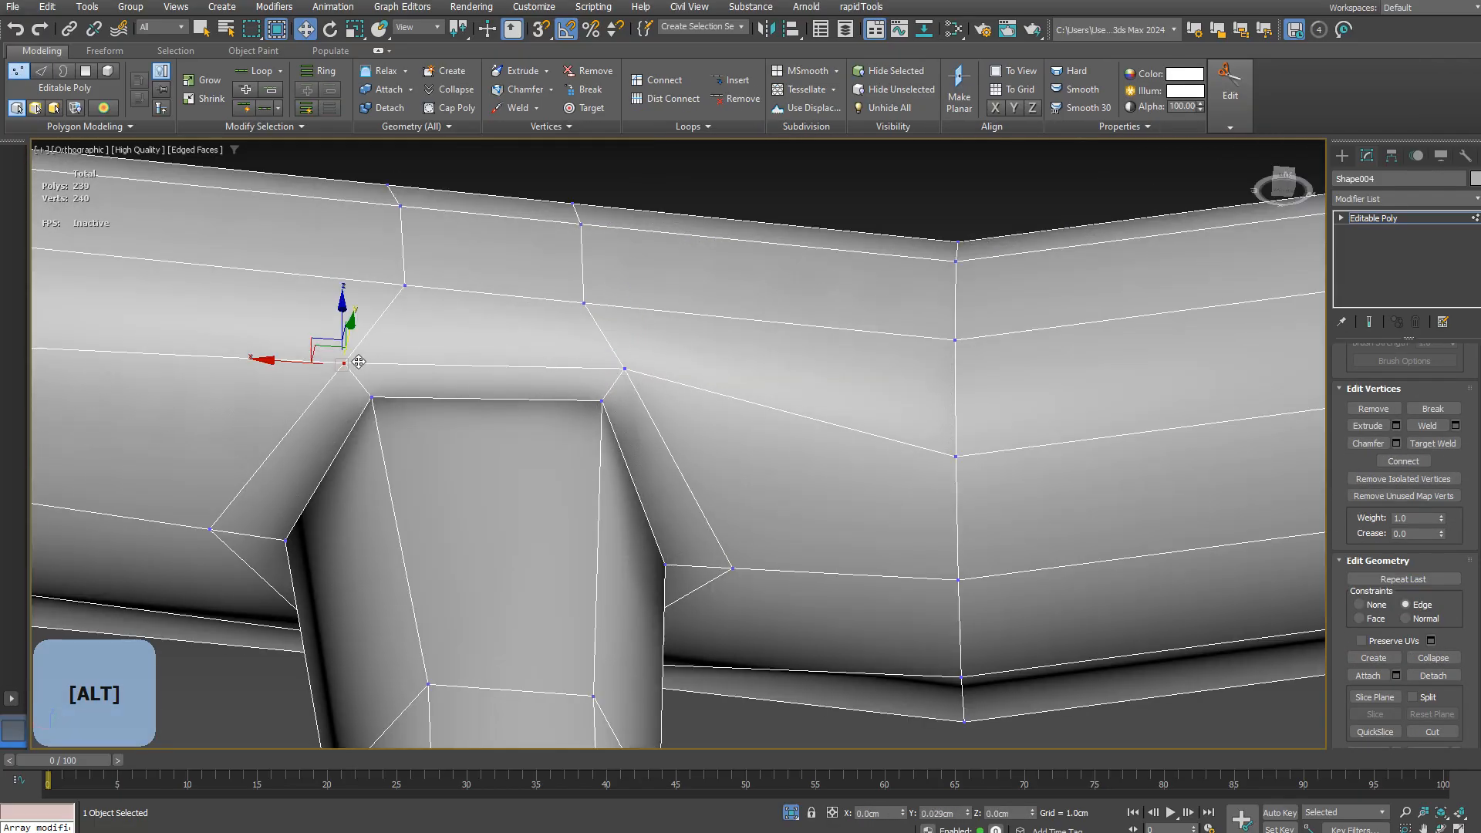
# Step: Delete the ring's remaining polygons, keeping only the short section joined to the post
pyautogui.keyDown('alt'); pyautogui.moveTo(401, 208); pyautogui.dragTo(494, 139, button='middle'); pyautogui.keyUp('alt')
pyautogui.press('F4')
pyautogui.scroll(-6, 741, 401)
pyautogui.keyDown('alt'); pyautogui.moveTo(741, 401); pyautogui.dragTo(807, 422, button='middle'); pyautogui.keyUp('alt')
pyautogui.scroll(4, 716, 371)
pyautogui.press('4')
pyautogui.press('F4')
pyautogui.click(794, 430)
pyautogui.press('Delete')
# Step: Copy the railing section around the tower's center in 45-degree rotations to build the complete railing with eight posts
pyautogui.press('e')
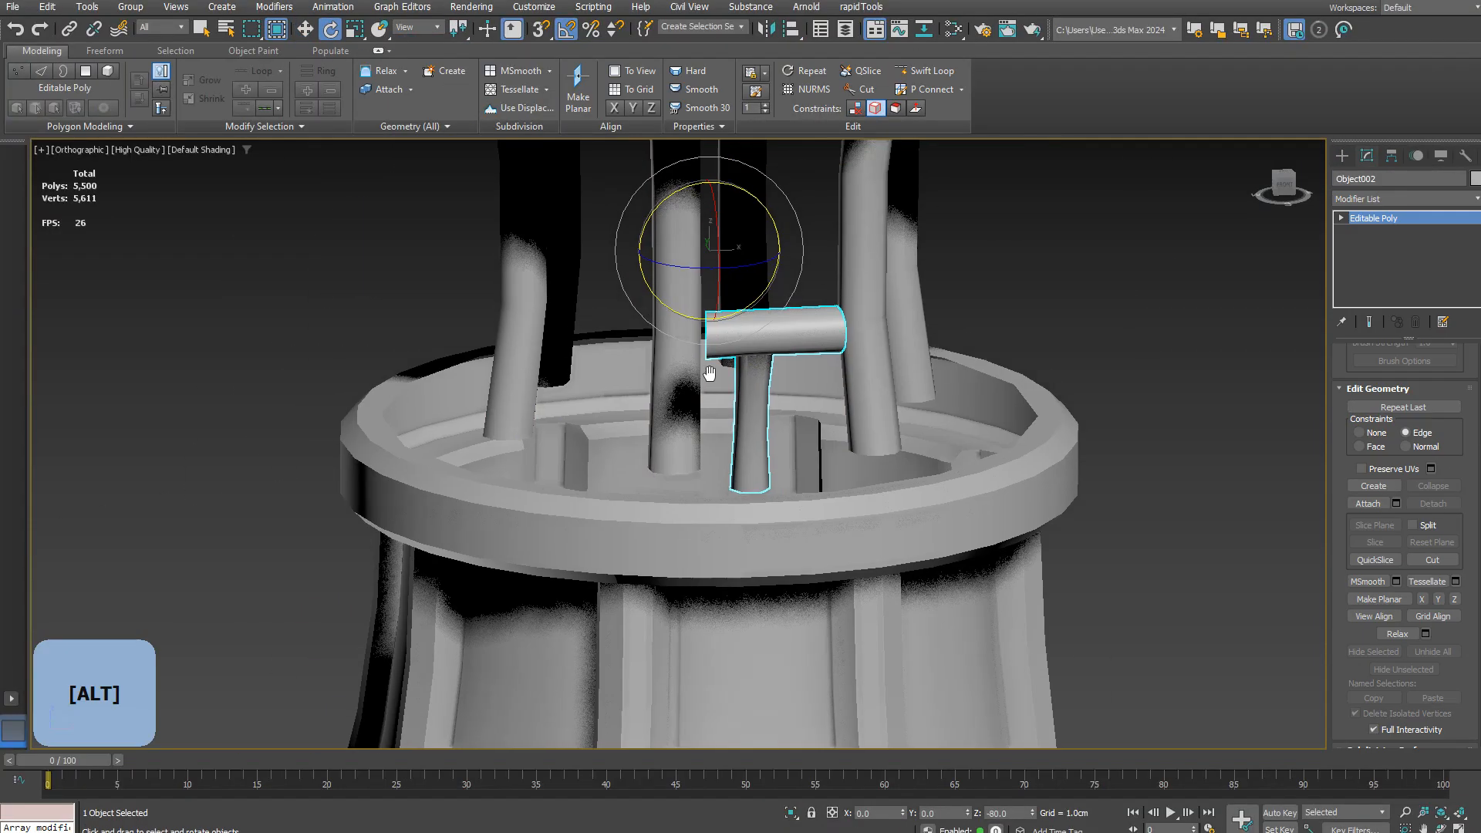
pyautogui.keyDown('shift'); pyautogui.moveTo(712, 374); pyautogui.dragTo(684, 376); pyautogui.keyUp('shift')
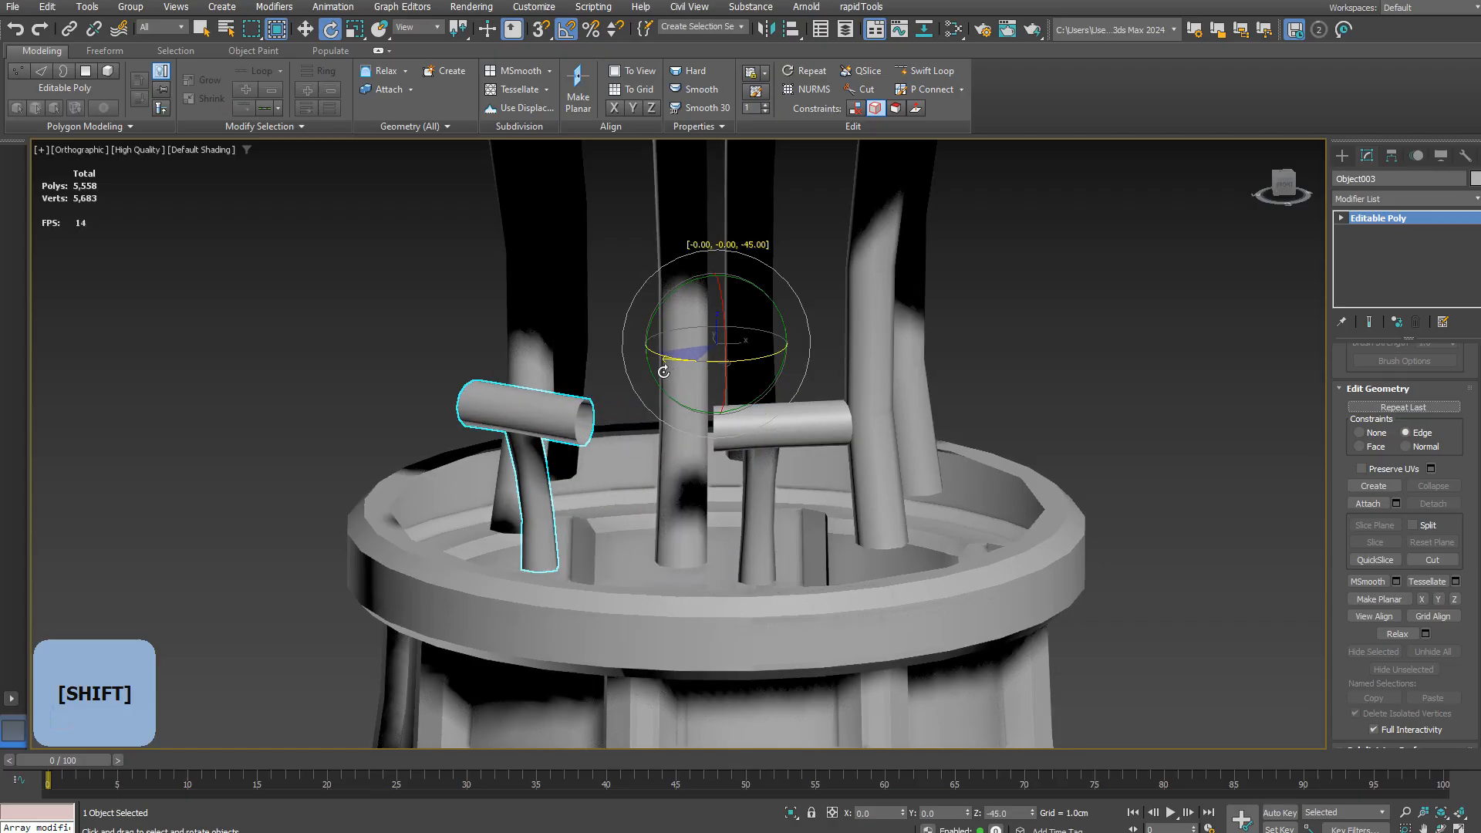
pyautogui.click(744, 484)
pyautogui.press('Delete')
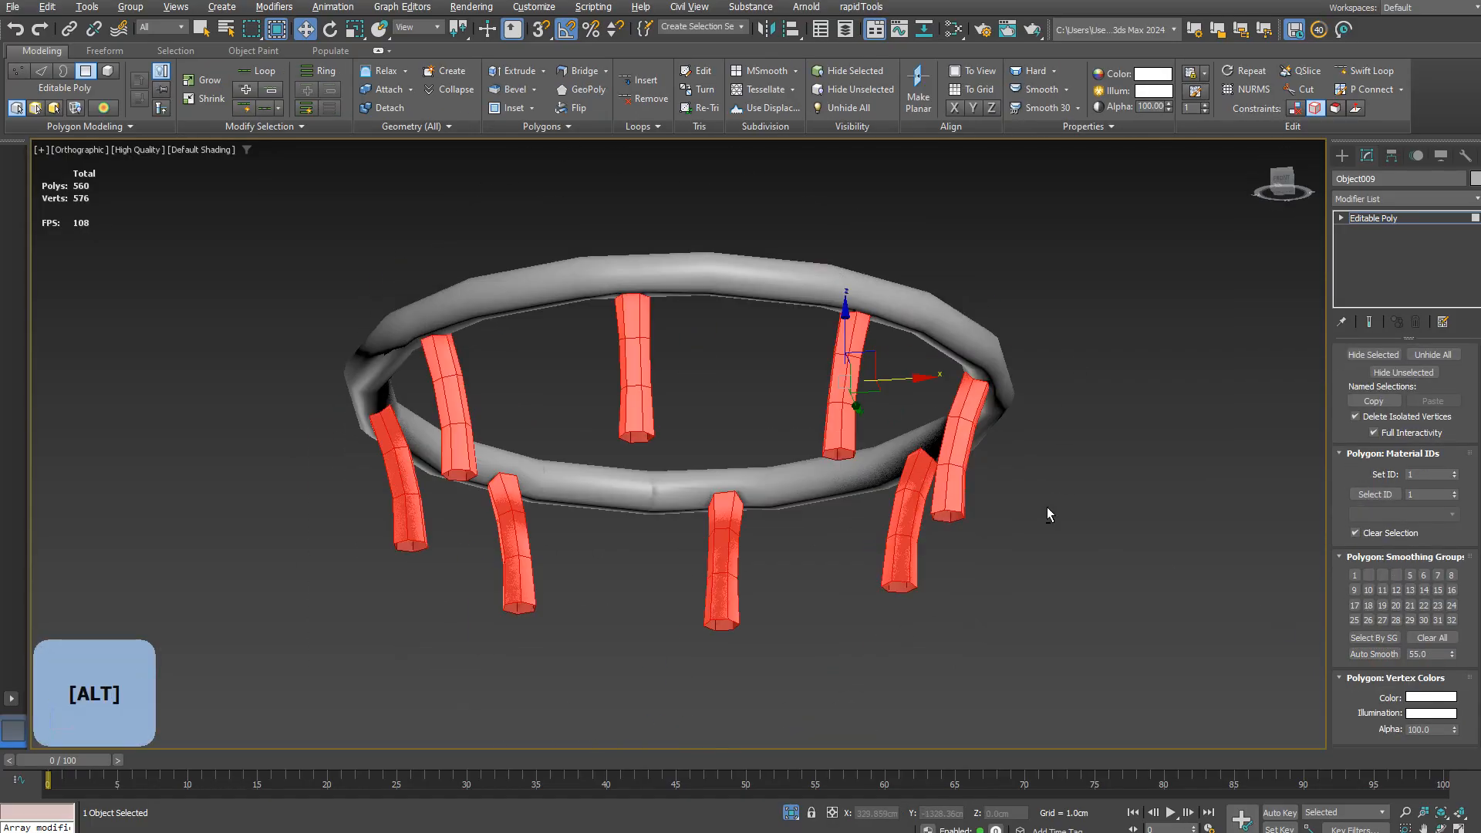
pyautogui.click(1049, 503)
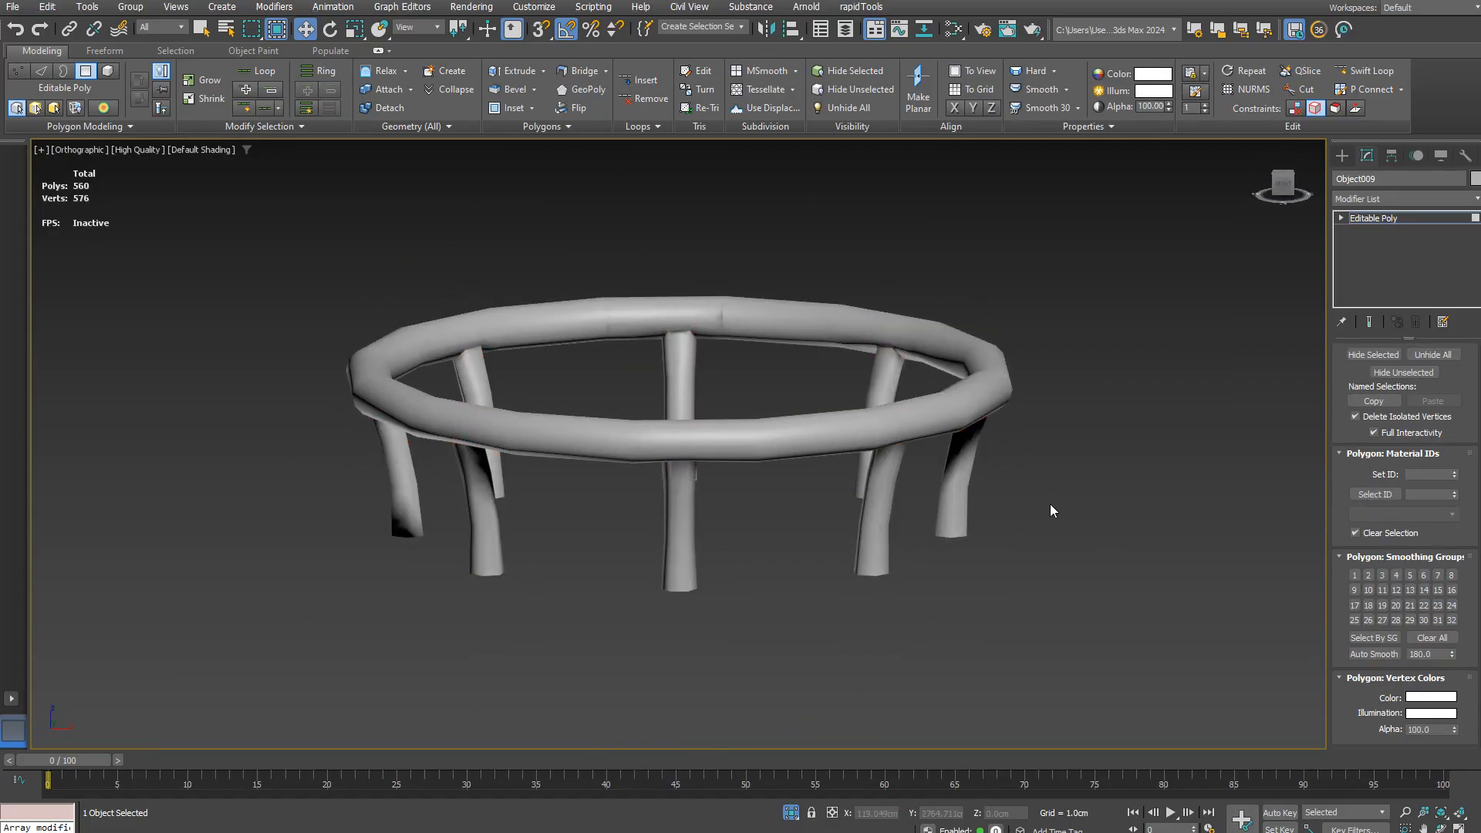
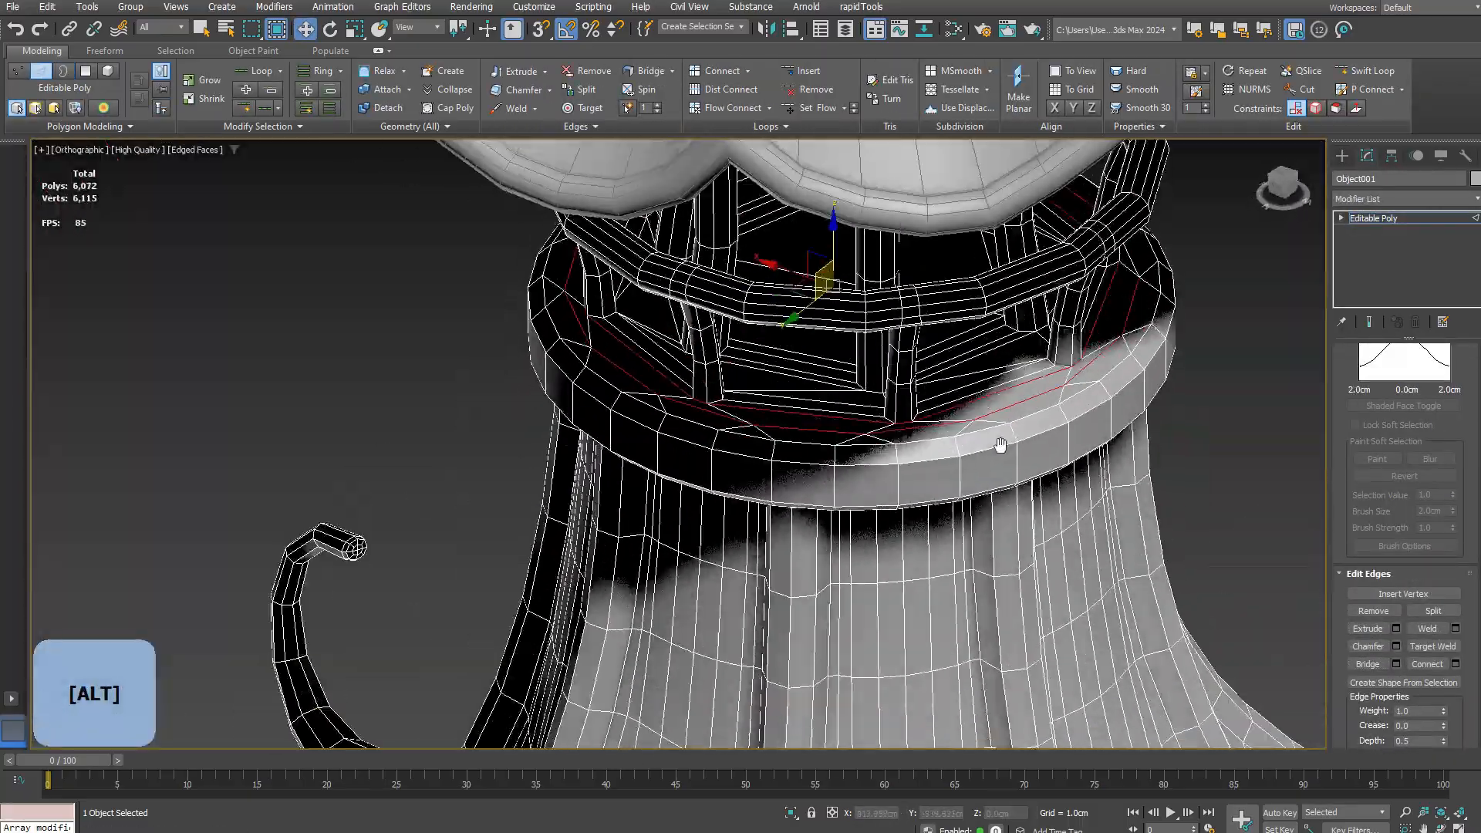
# Step: Select the floor polygons inside the platform's rim beneath the railing and adjust their smoothing
pyautogui.keyDown('alt'); pyautogui.moveTo(998, 440); pyautogui.dragTo(1237, 443, button='middle'); pyautogui.keyUp('alt')
pyautogui.press('F4')
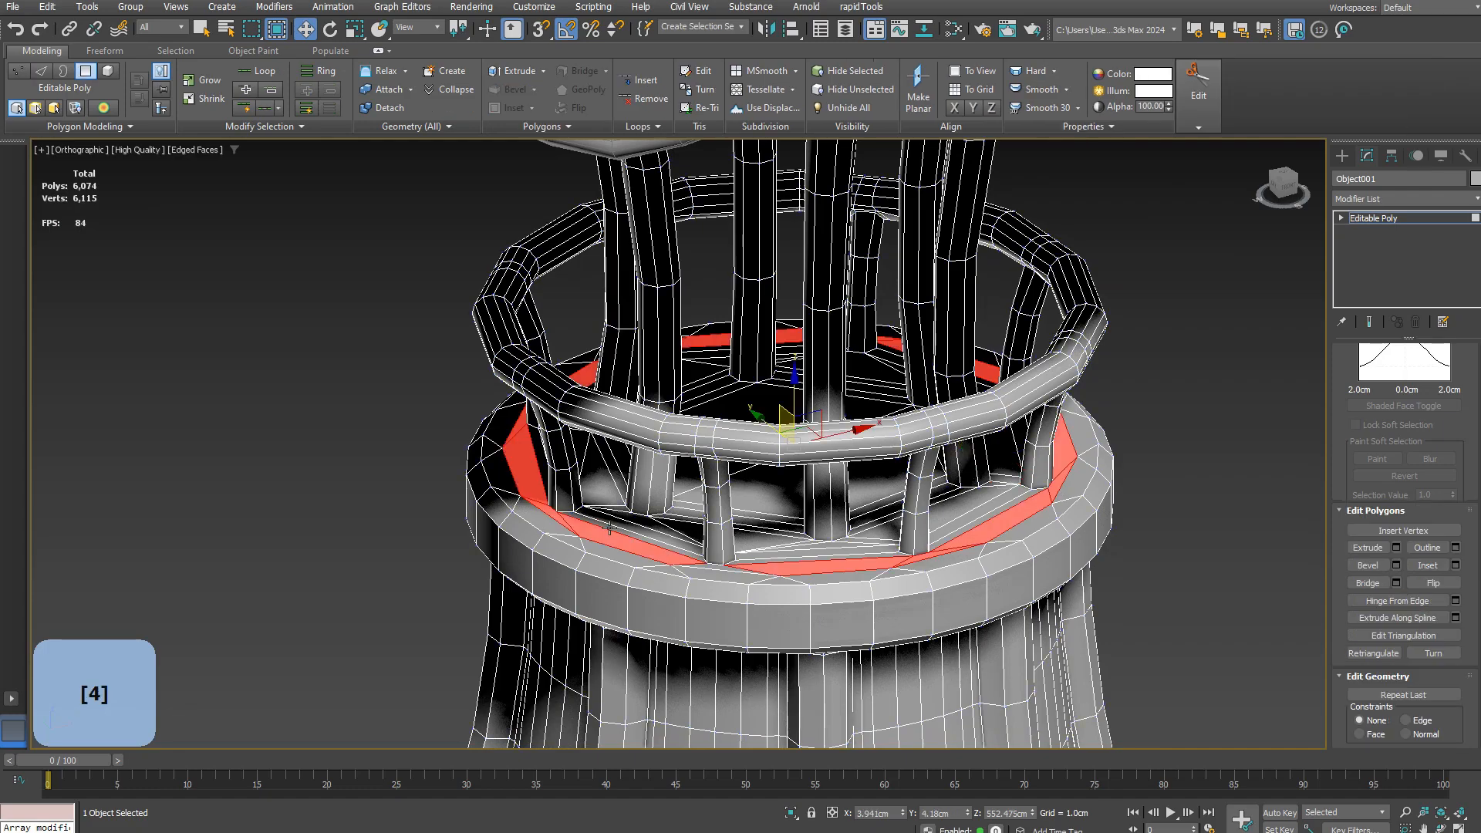
pyautogui.keyDown('alt'); pyautogui.moveTo(1003, 331); pyautogui.dragTo(1157, 332, button='middle'); pyautogui.keyUp('alt')
pyautogui.scroll(-5, 1404, 664)
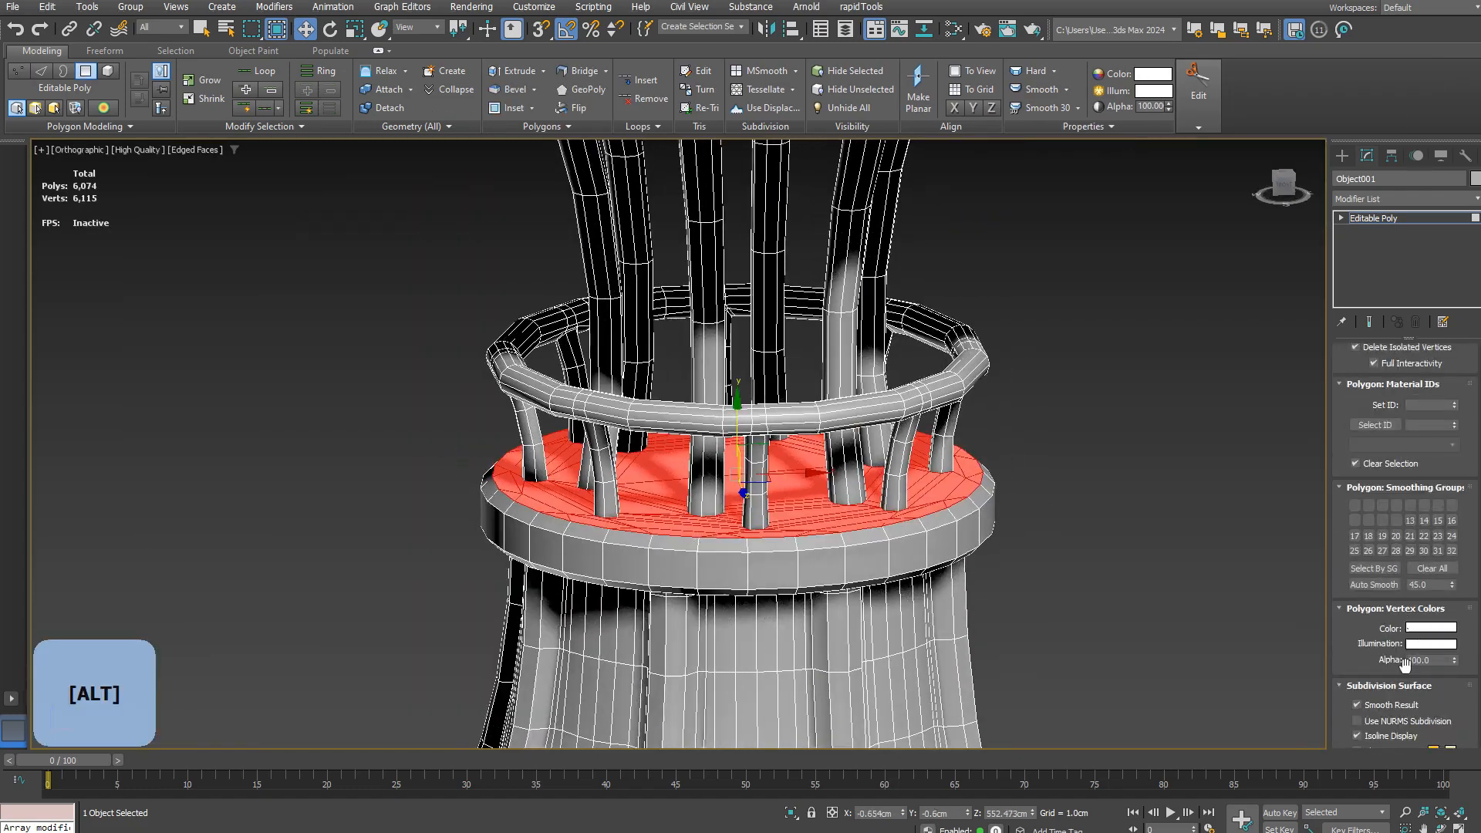
pyautogui.scroll(4, 1403, 664)
pyautogui.click(1439, 442)
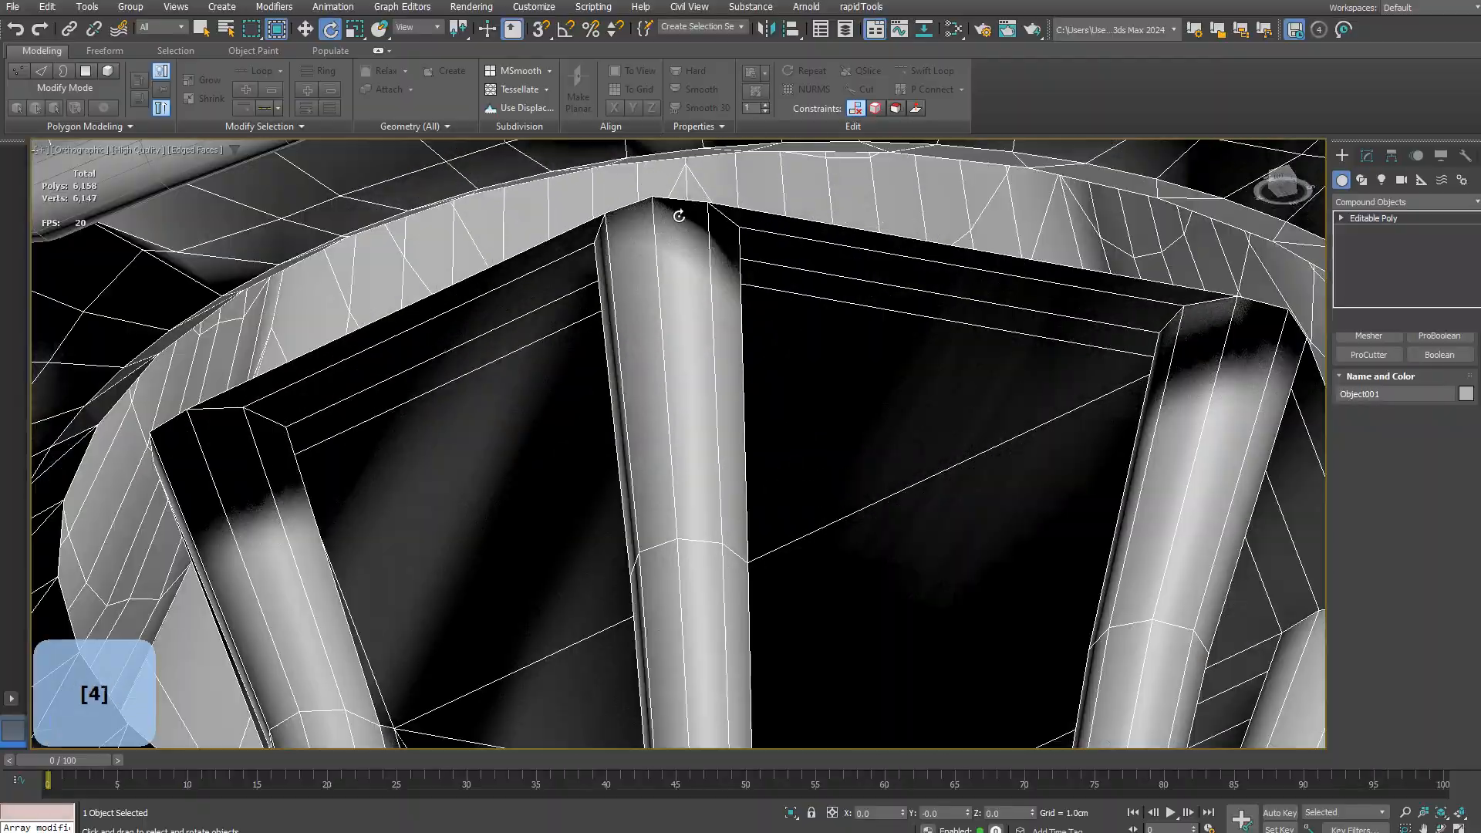
# Step: Bridge edges between the ribbed body and the circular rim around it, and cap the triangular openings beside the first ribs
pyautogui.press('2')
pyautogui.press('3')
pyautogui.click(1432, 473)
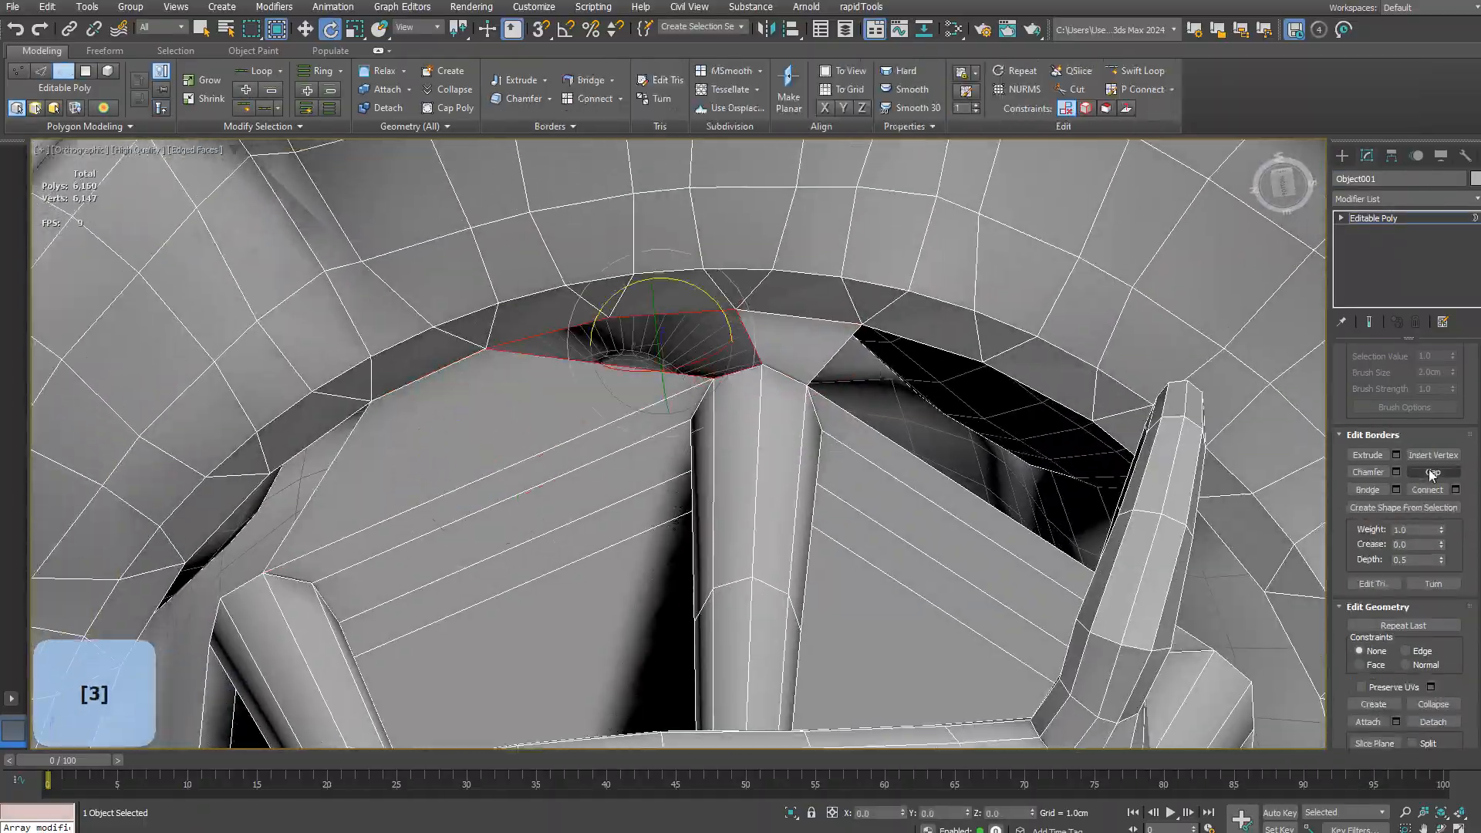
pyautogui.press('2')
pyautogui.press('2')
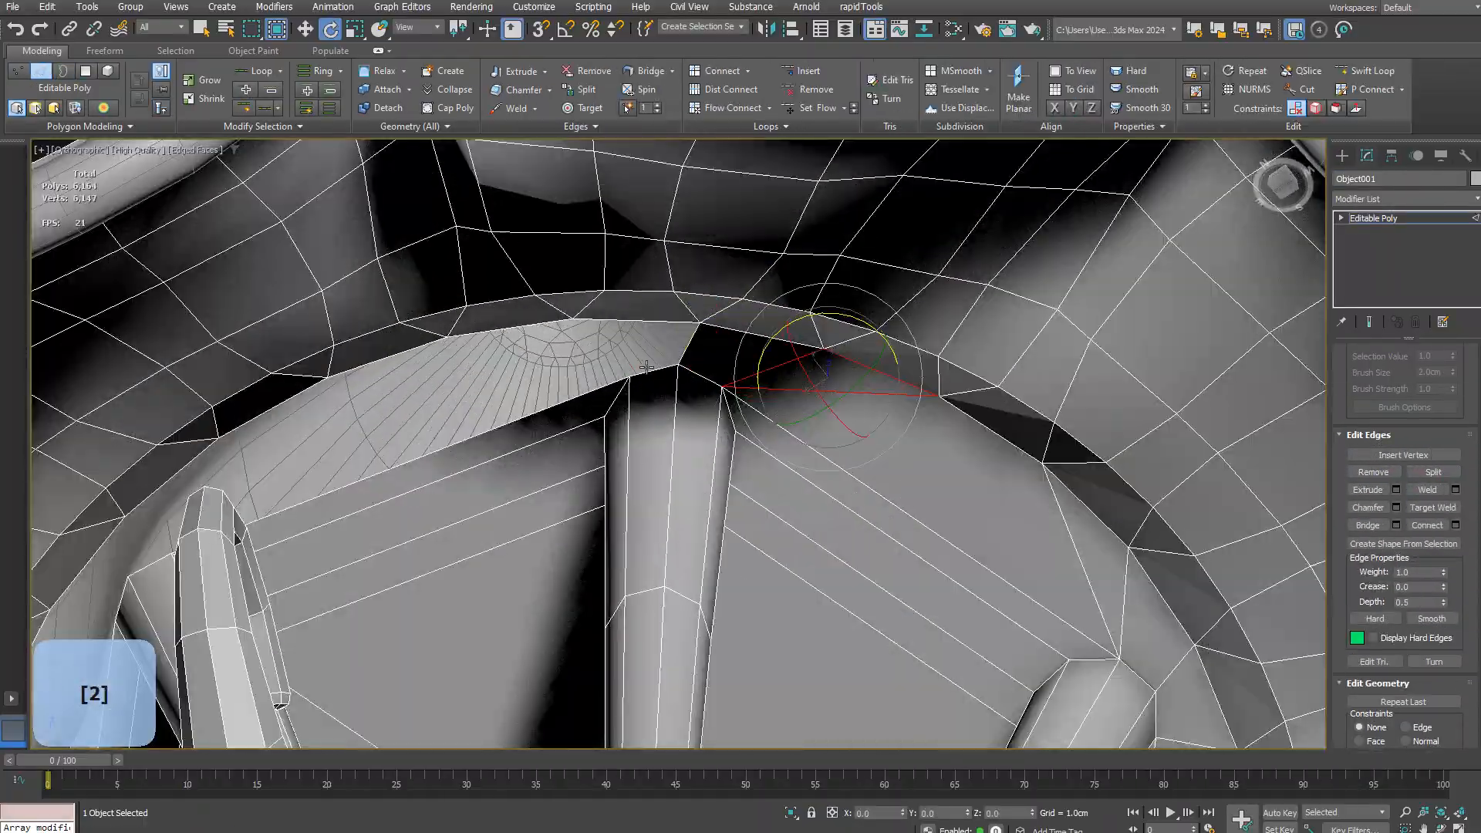
pyautogui.press('3')
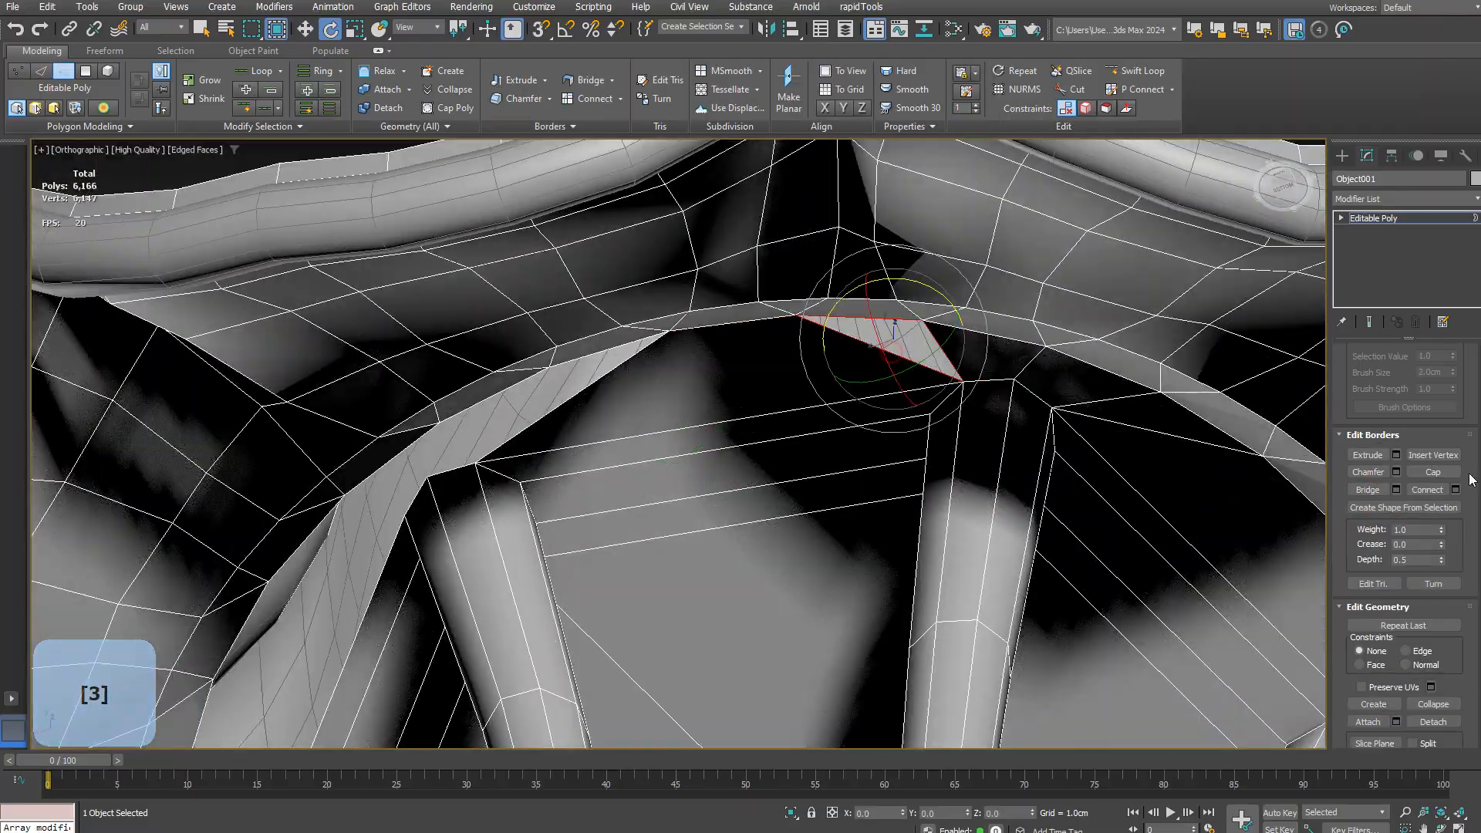
# Step: Bridge the next rib's end edges to the facing rim edges and cap the openings left beside that rib
pyautogui.press('2')
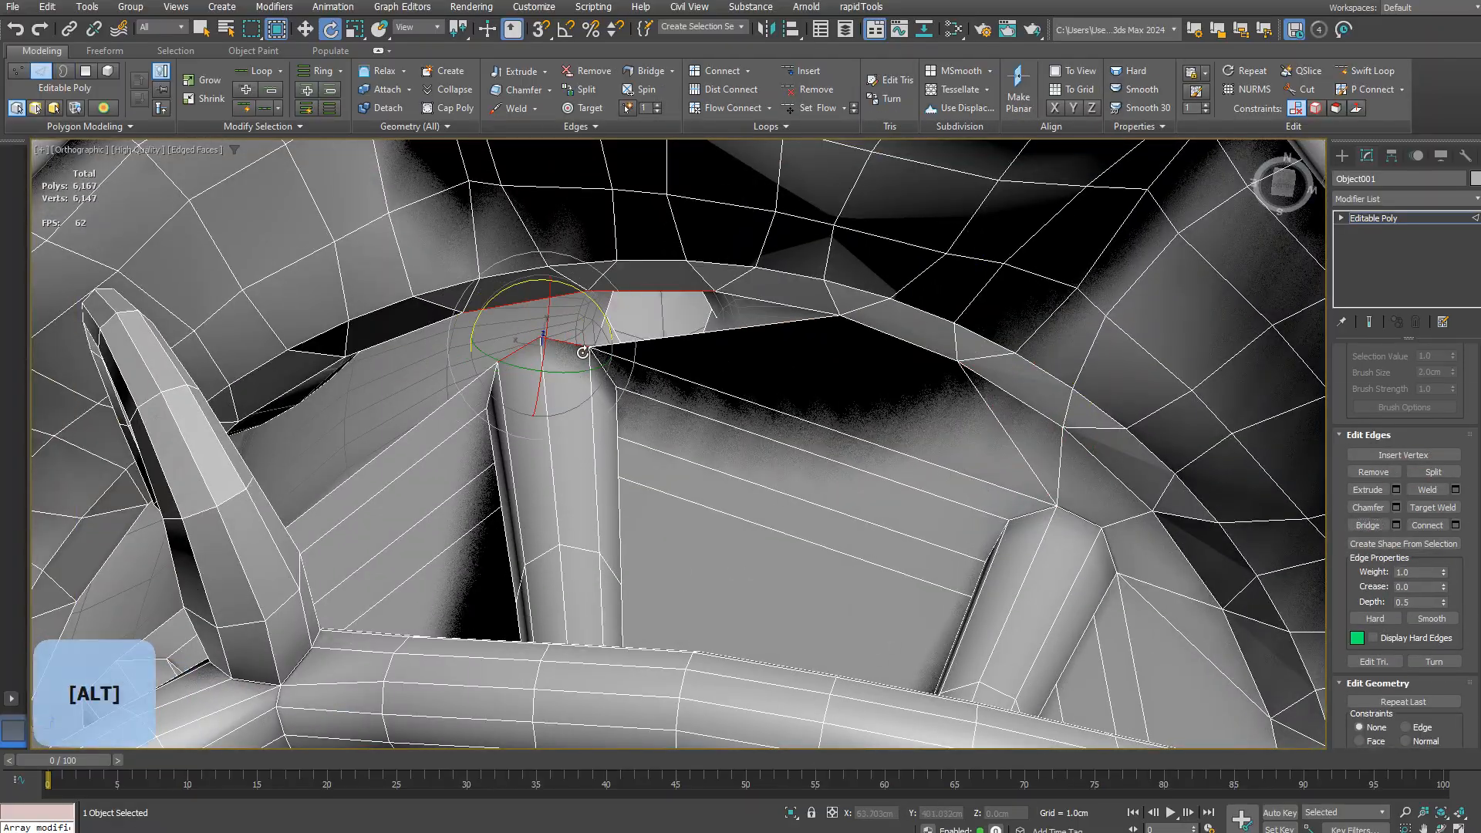
pyautogui.scroll(5, 527, 302)
pyautogui.click(540, 298)
pyautogui.keyDown('ctrl'); pyautogui.click(833, 270); pyautogui.keyUp('ctrl')
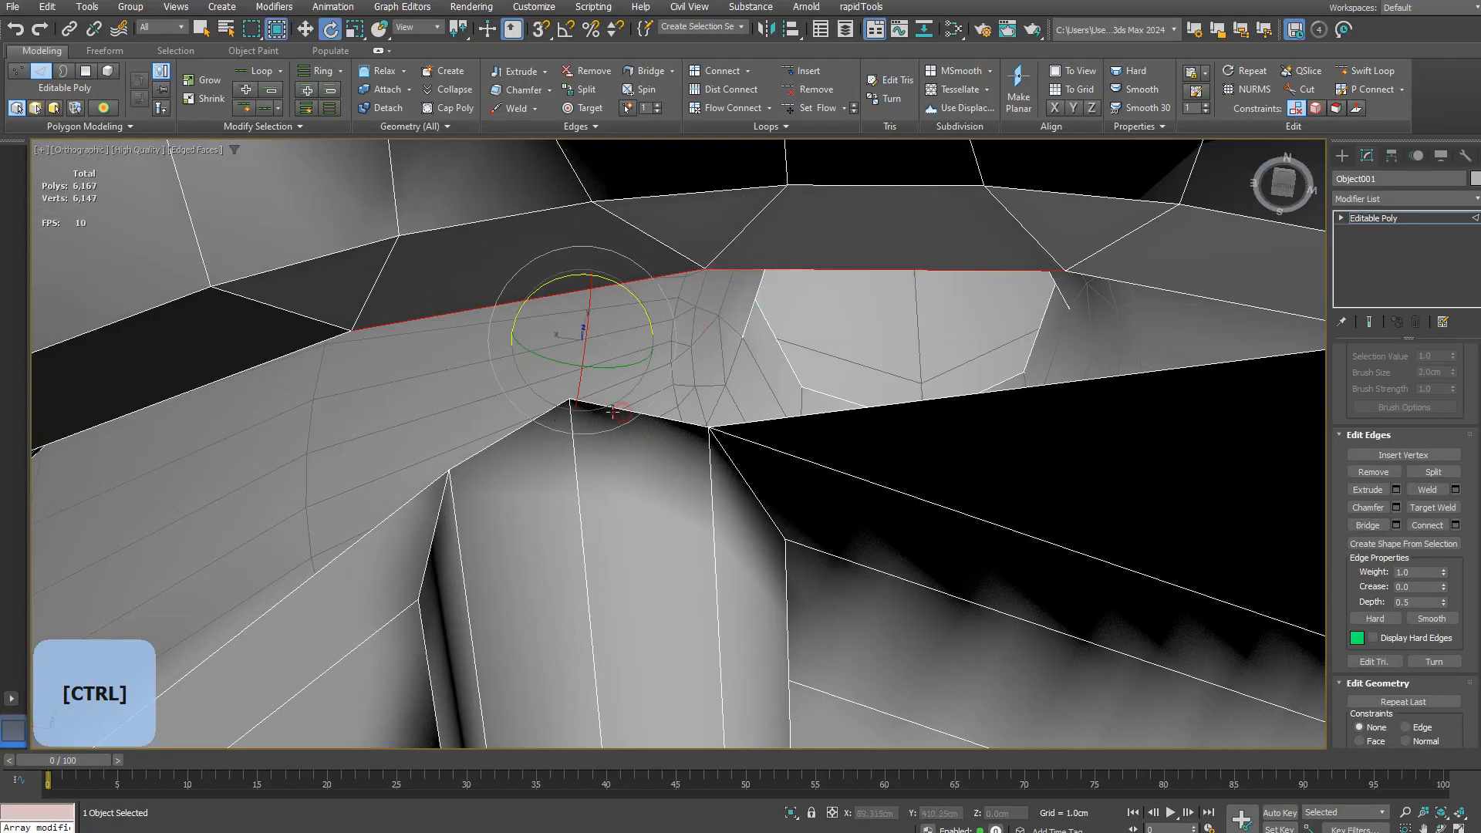
pyautogui.press('3')
# Step: Continue closing the gap along the rim with bridges and caps, connecting the rib-corner vertex to the rim vertex across the filled face
pyautogui.press('2')
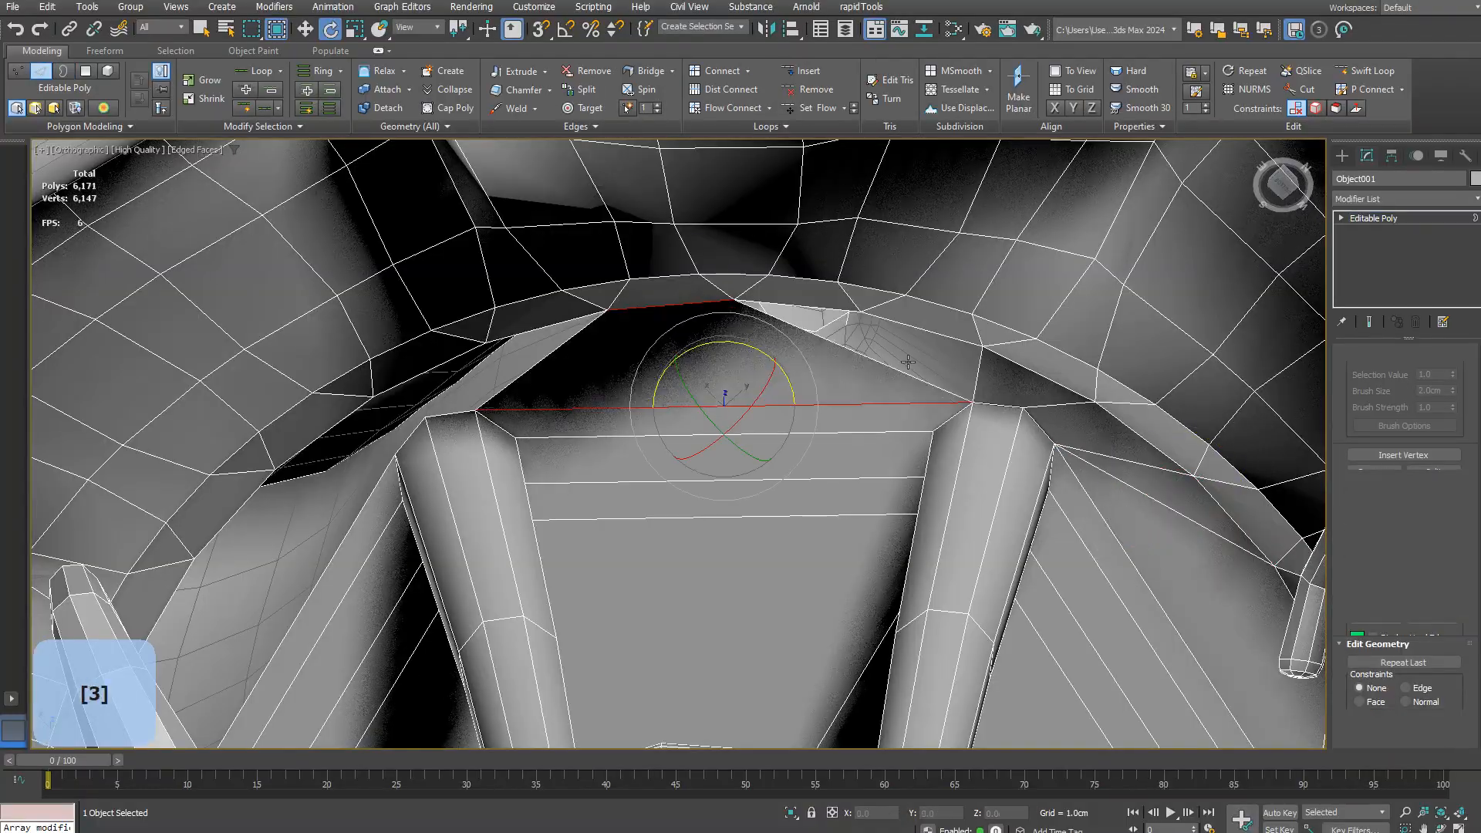
pyautogui.press('3')
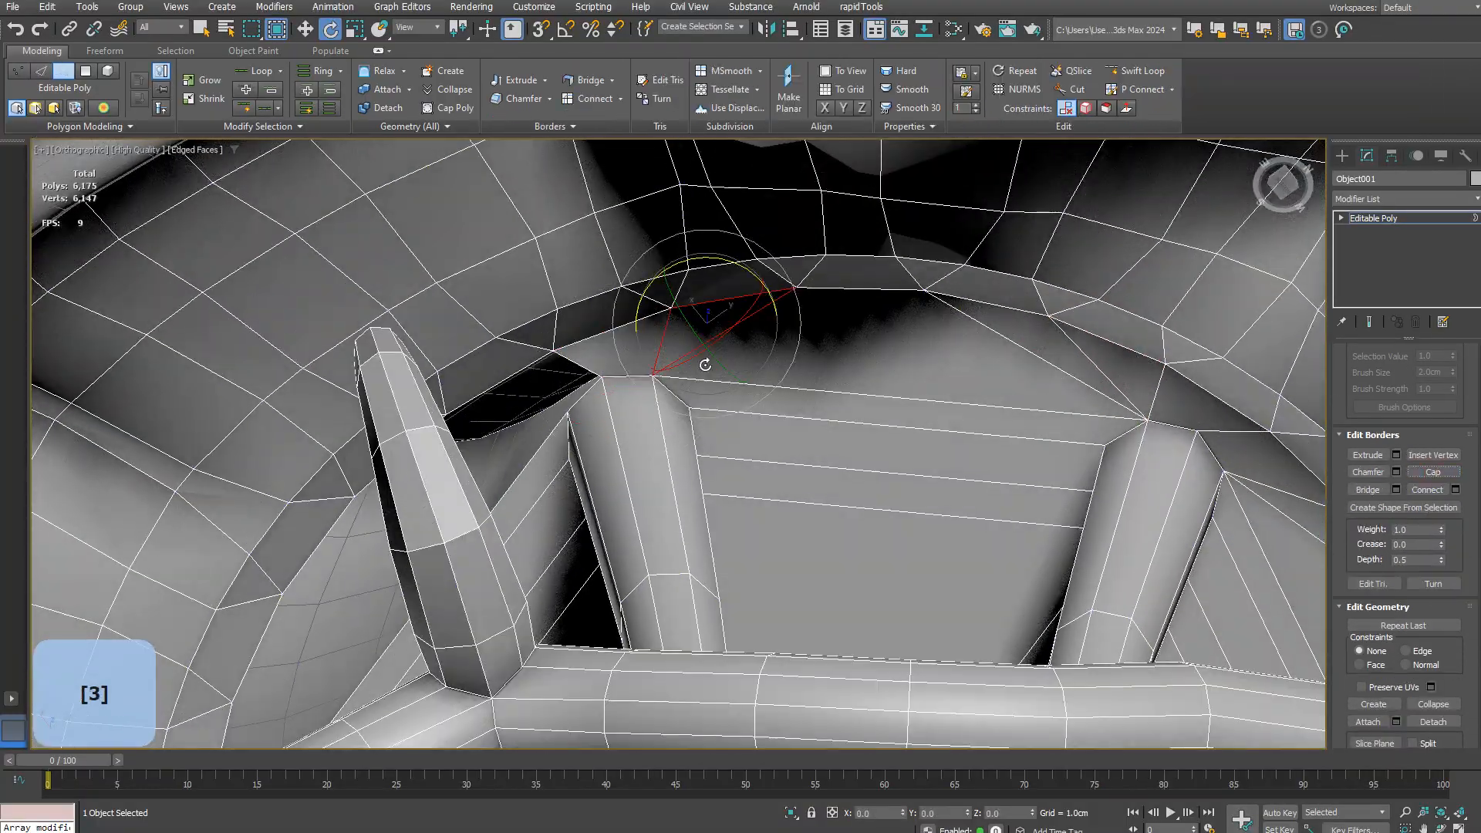
pyautogui.press('2')
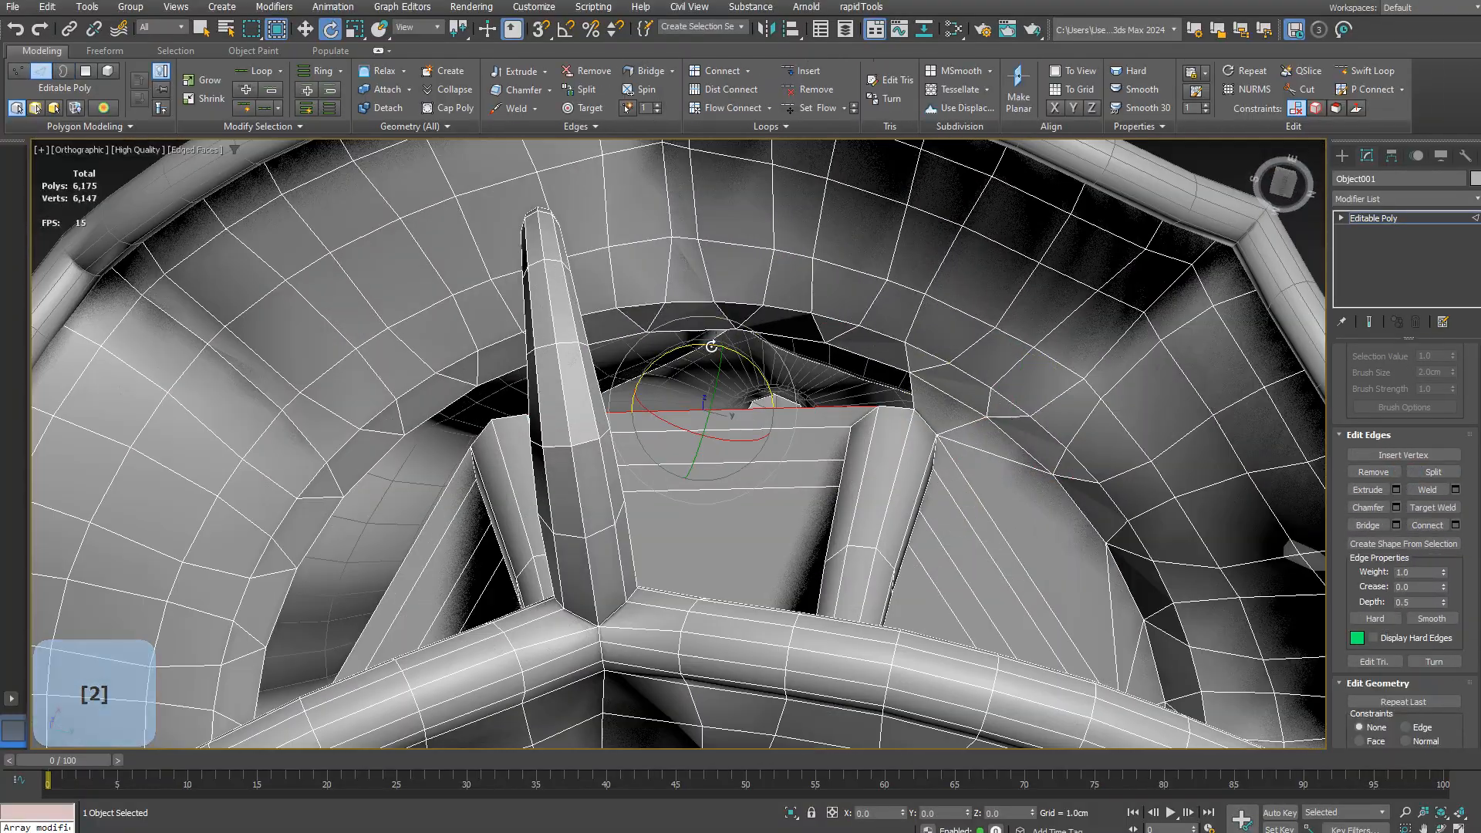
pyautogui.keyDown('ctrl'); pyautogui.scroll(3, 706, 370); pyautogui.keyUp('ctrl')
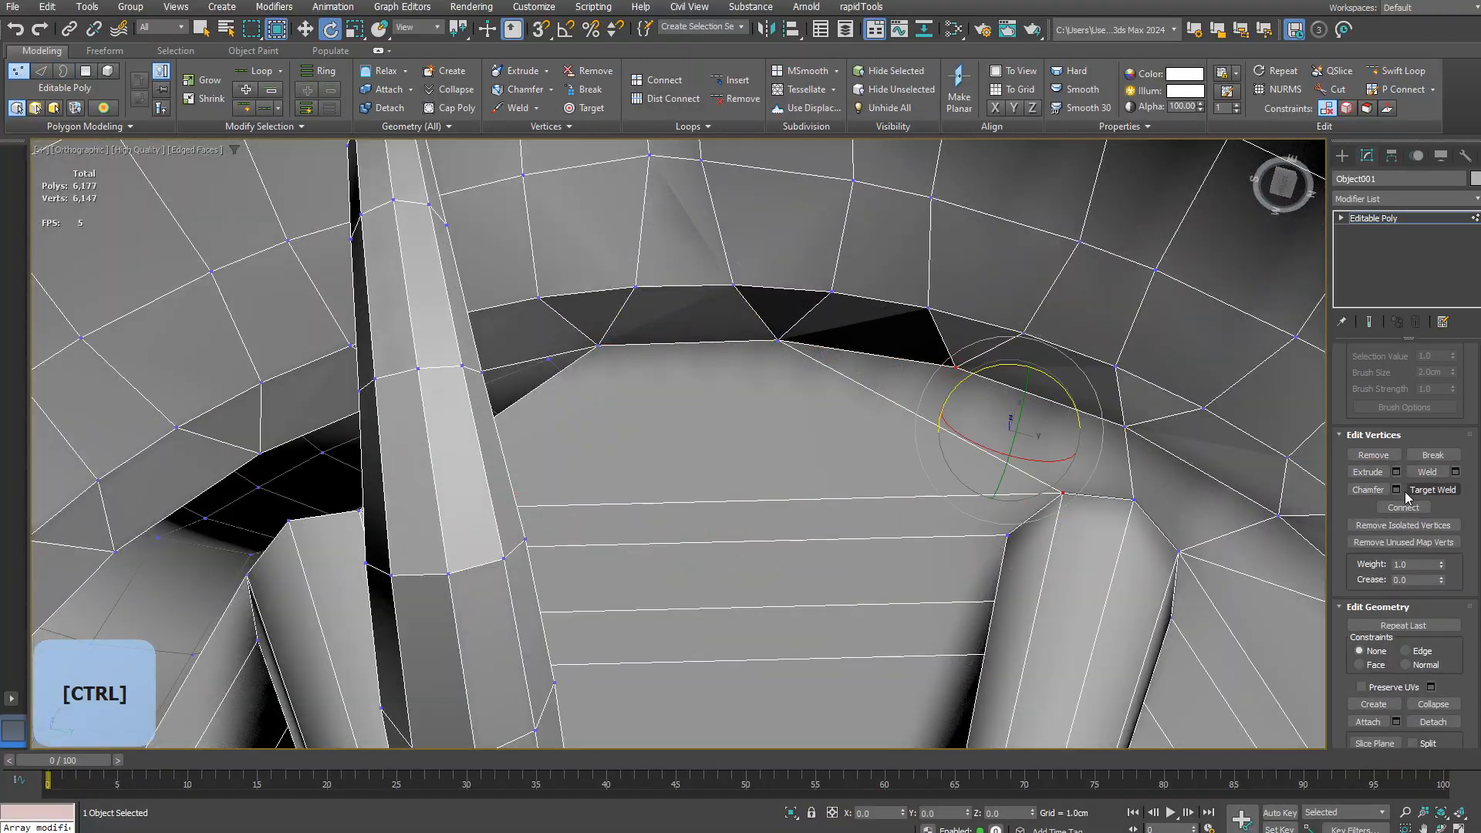
pyautogui.press('2')
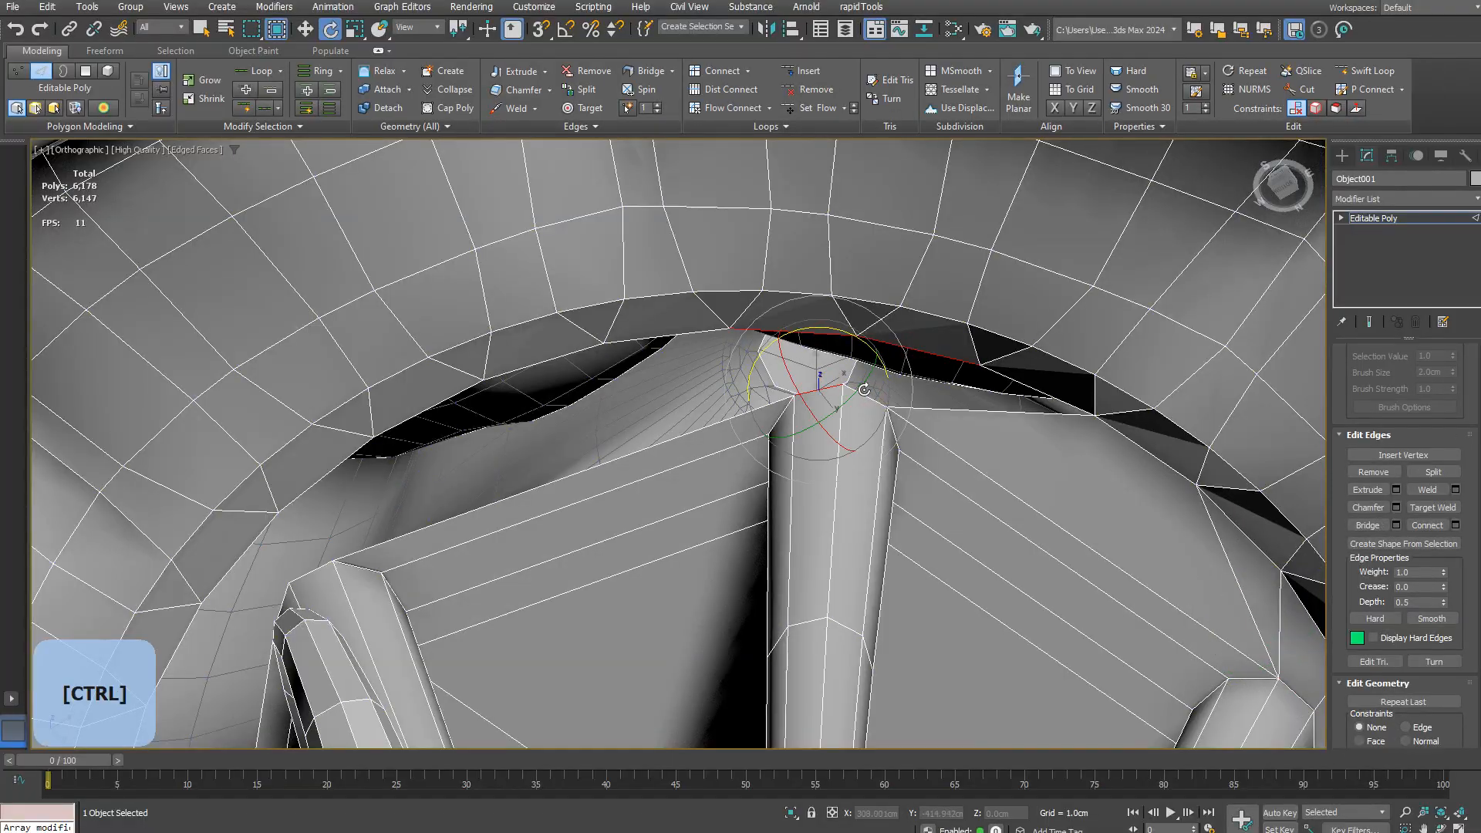
# Step: Bridge the gaps between the upper roof's inner rim and the lantern ceiling, and connect the vertices across the filled area
pyautogui.press('3')
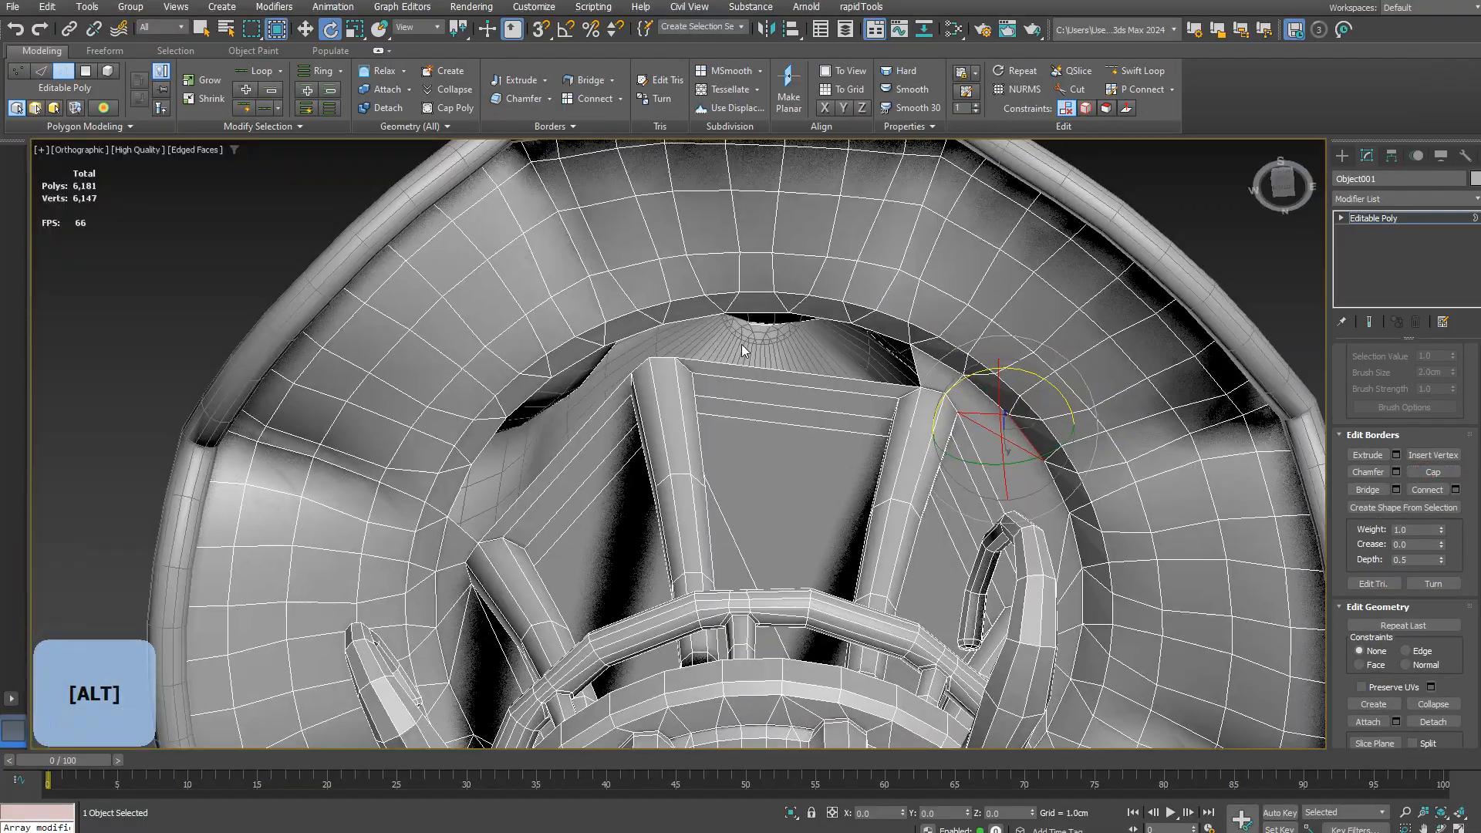
pyautogui.press('2')
pyautogui.click(1369, 524)
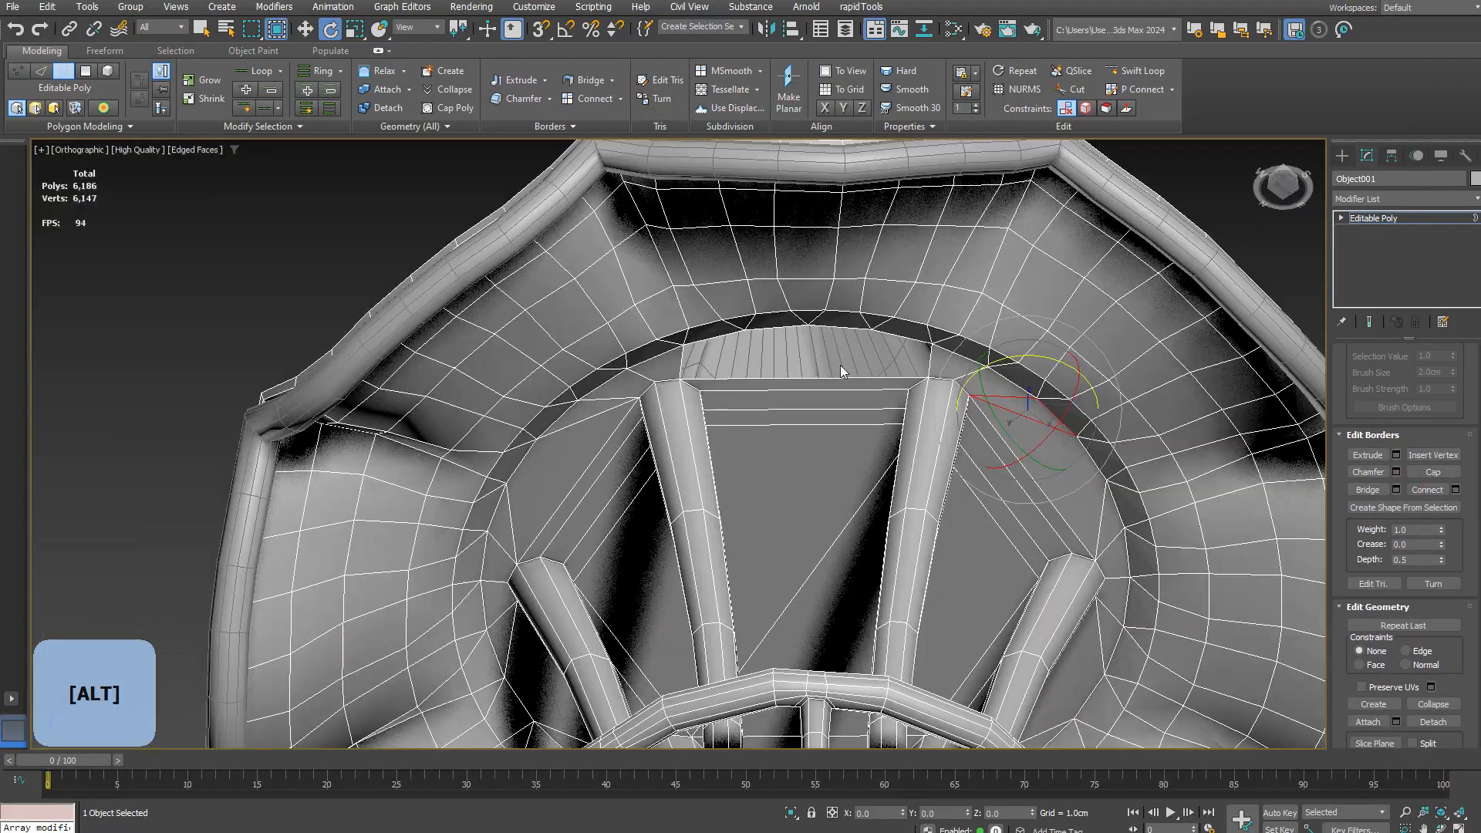
pyautogui.click(1402, 508)
# Step: Remove an edge loop from the upper roof's underside and insert a replacement loop with Swift Loop
pyautogui.press('2')
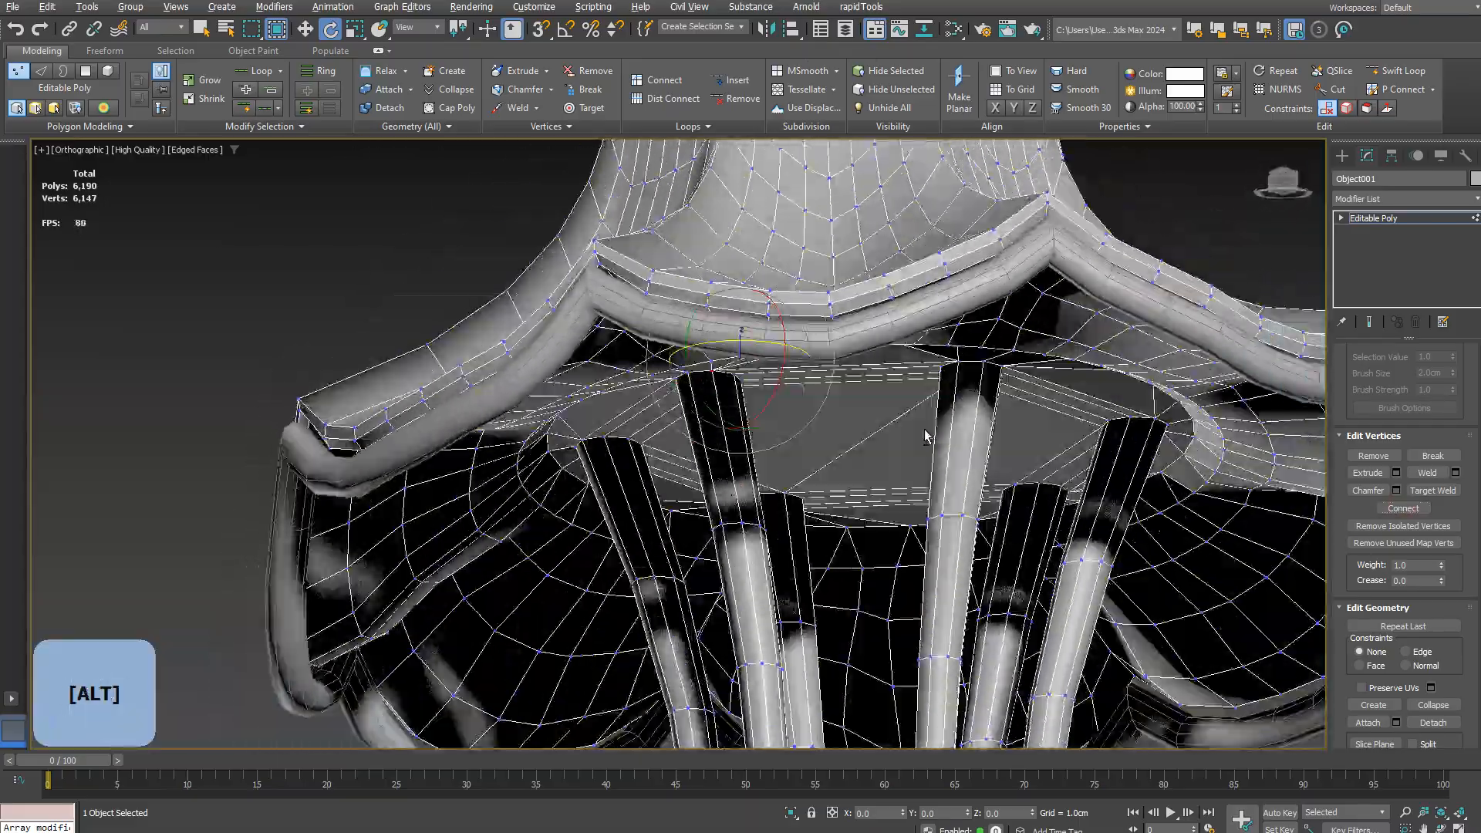
pyautogui.moveTo(929, 432)
pyautogui.keyDown('alt'); pyautogui.mouseDown(button='middle')
pyautogui.moveTo(949, 397)
pyautogui.moveTo(917, 407)
pyautogui.mouseUp(button='middle'); pyautogui.keyUp('alt')
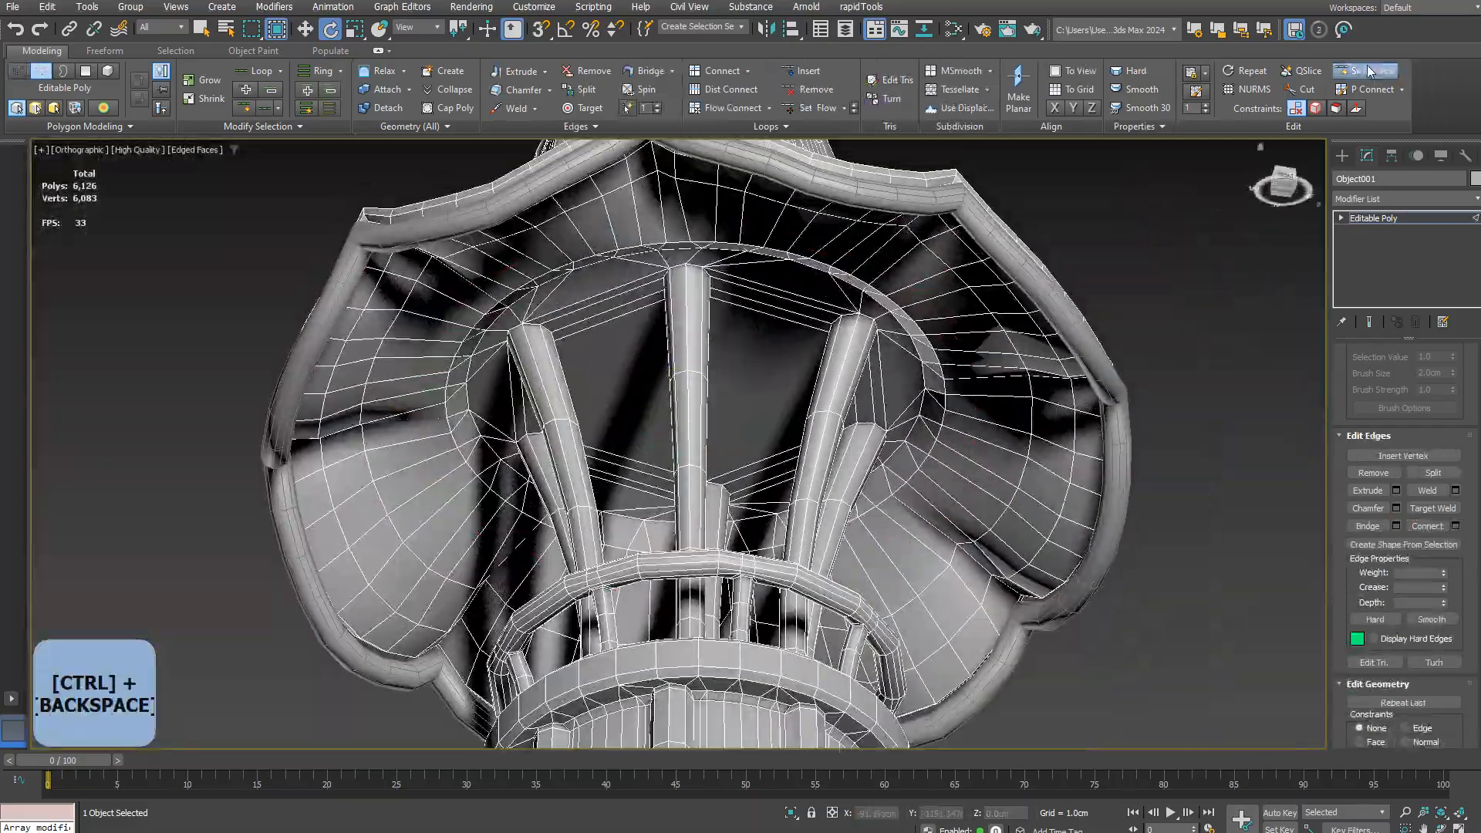
pyautogui.keyDown('alt'); pyautogui.moveTo(771, 432); pyautogui.dragTo(823, 466, button='middle'); pyautogui.keyUp('alt')
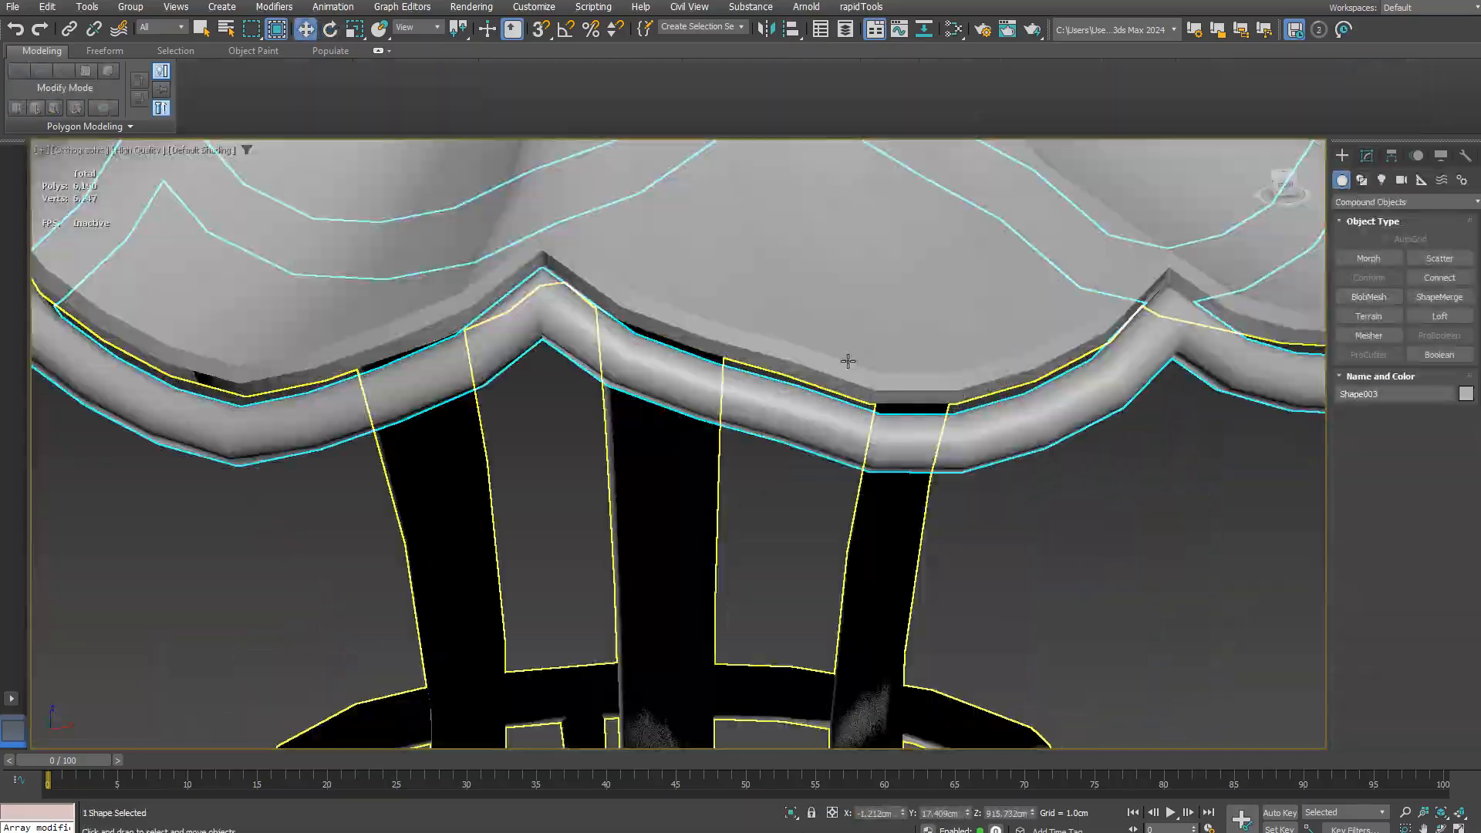
# Step: Convert the rim tube along the upper roof's edge to an editable poly and delete its polygons facing the roof
pyautogui.press('F4')
pyautogui.press('w')
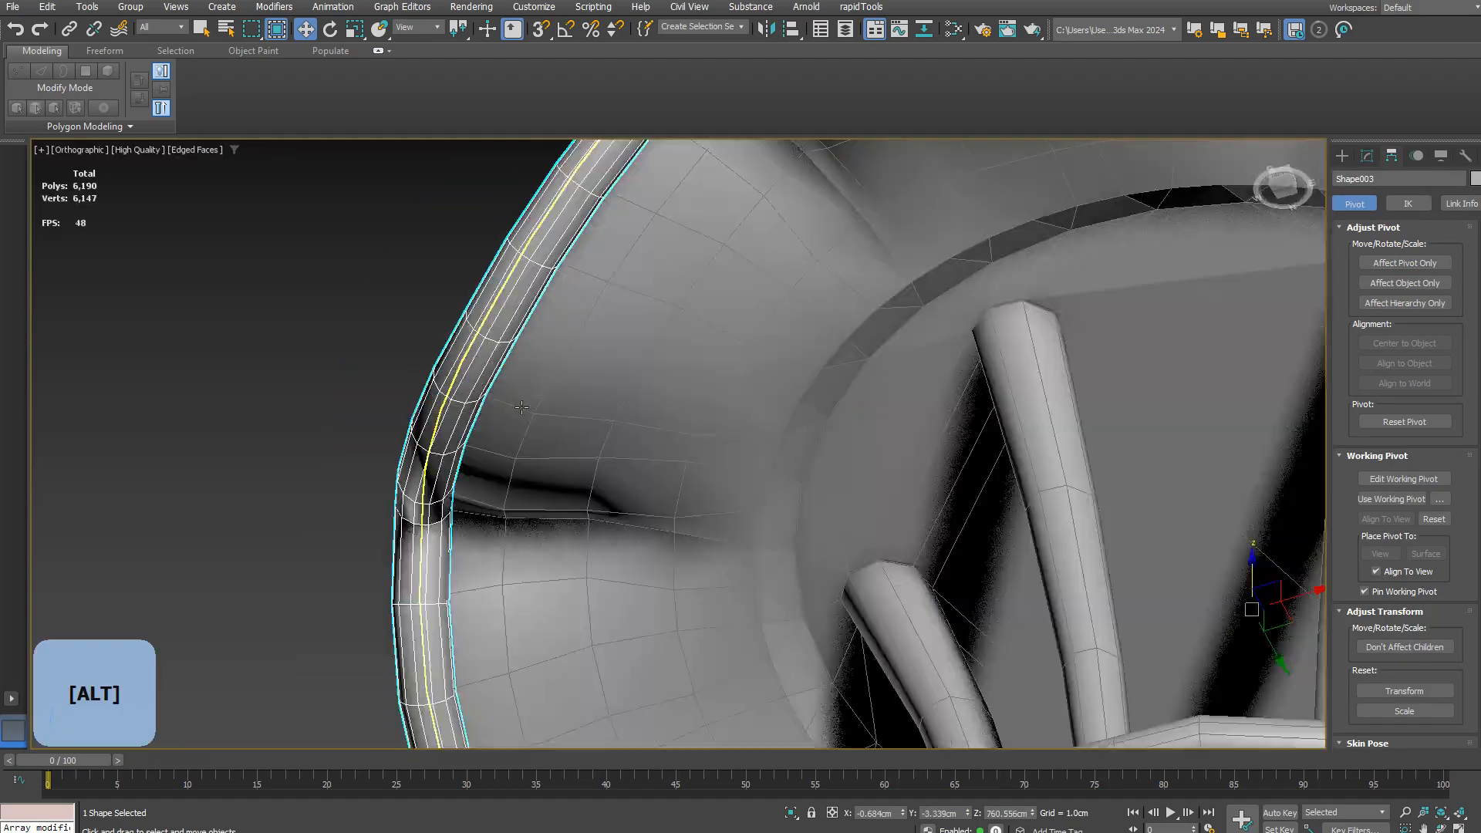
pyautogui.keyDown('alt'); pyautogui.moveTo(695, 493); pyautogui.dragTo(729, 518, button='middle'); pyautogui.keyUp('alt')
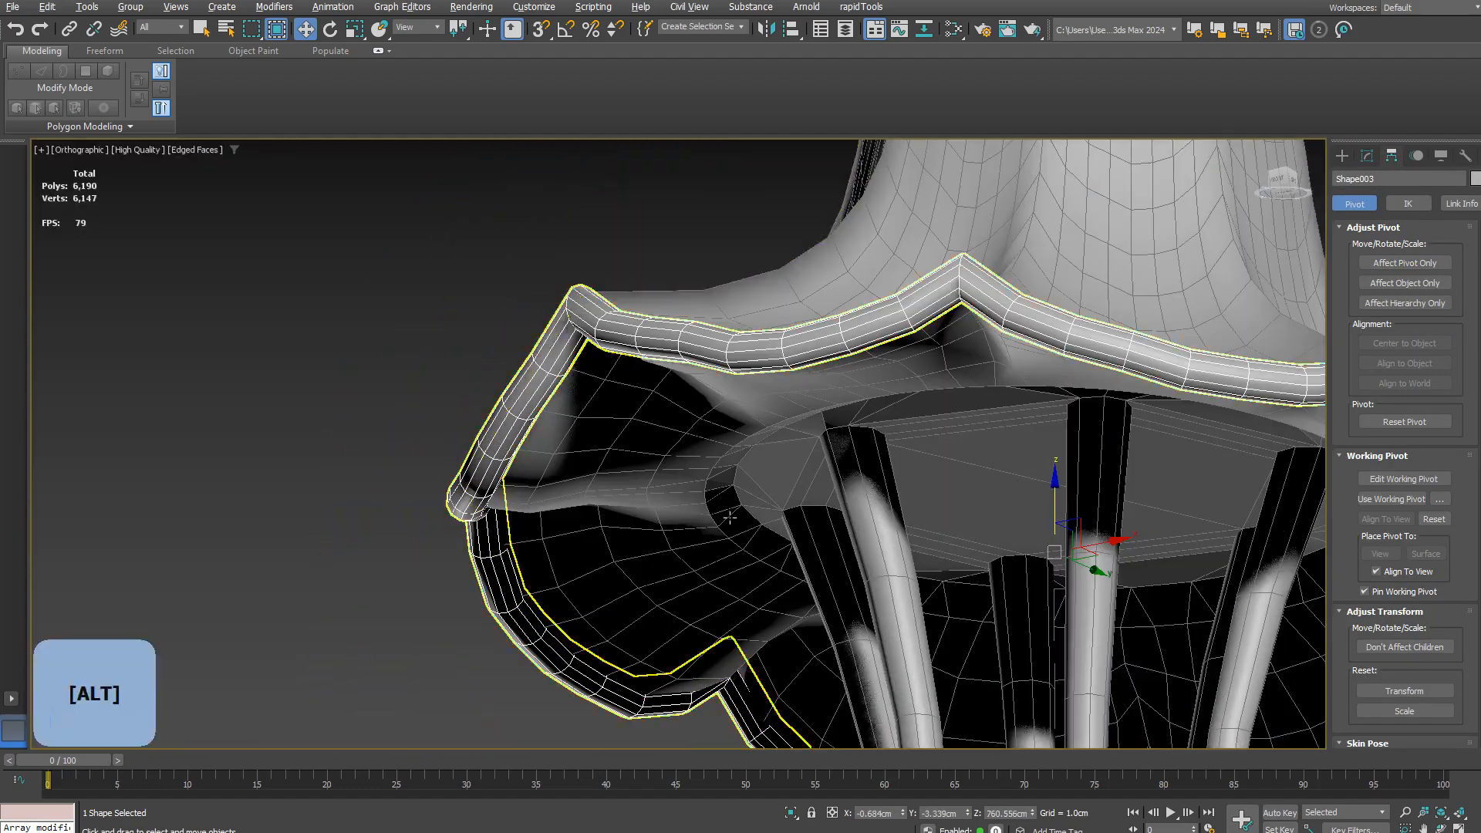
pyautogui.rightClick(787, 599)
pyautogui.press('4')
pyautogui.press('Delete')
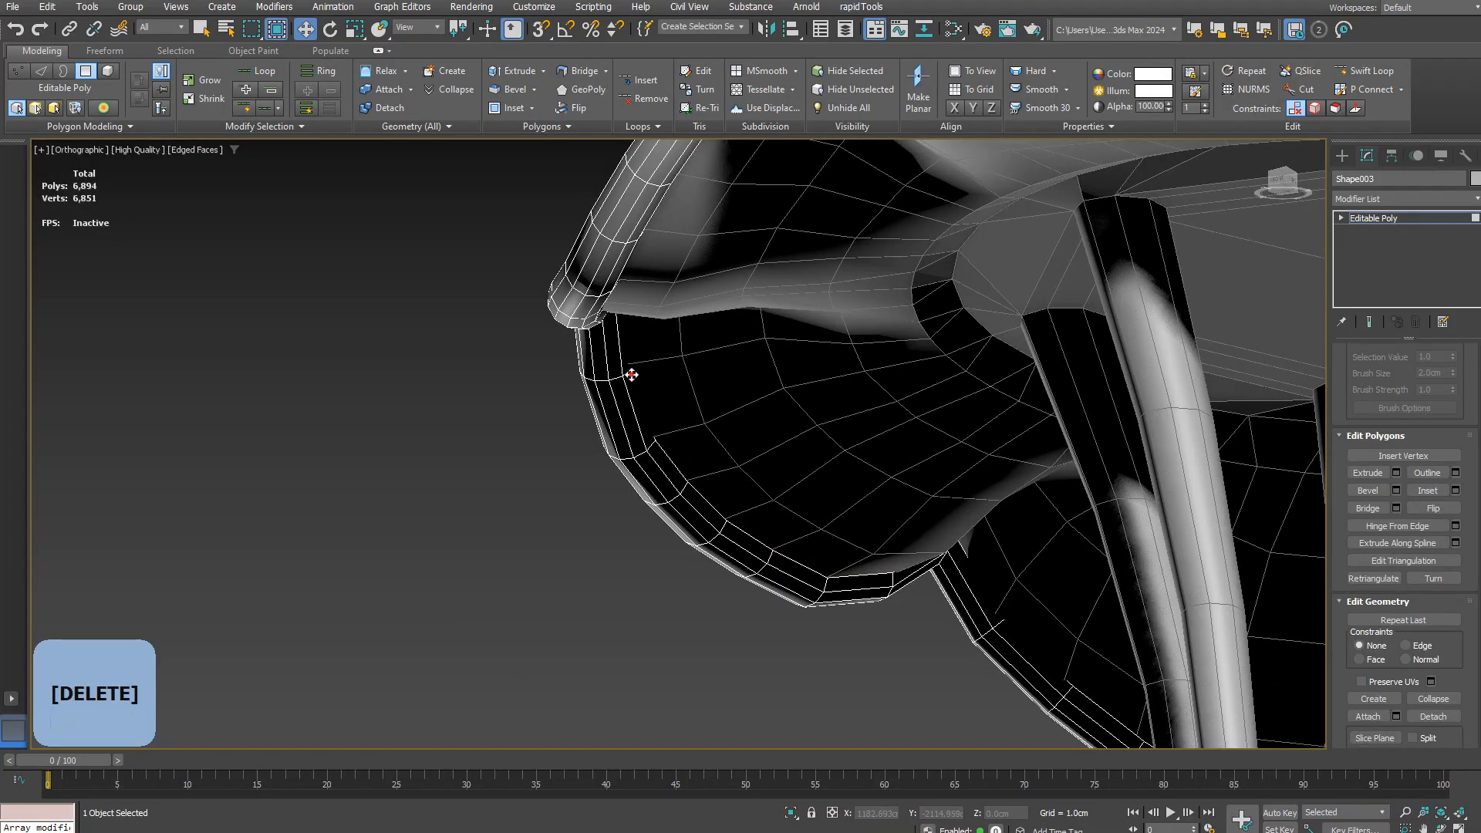
pyautogui.keyDown('ctrl'); pyautogui.click(491, 512); pyautogui.keyUp('ctrl')
pyautogui.press('Delete')
# Step: Delete the outer polygon band of the upper roof and bridge the open roof borders to the rim tube
pyautogui.press('2')
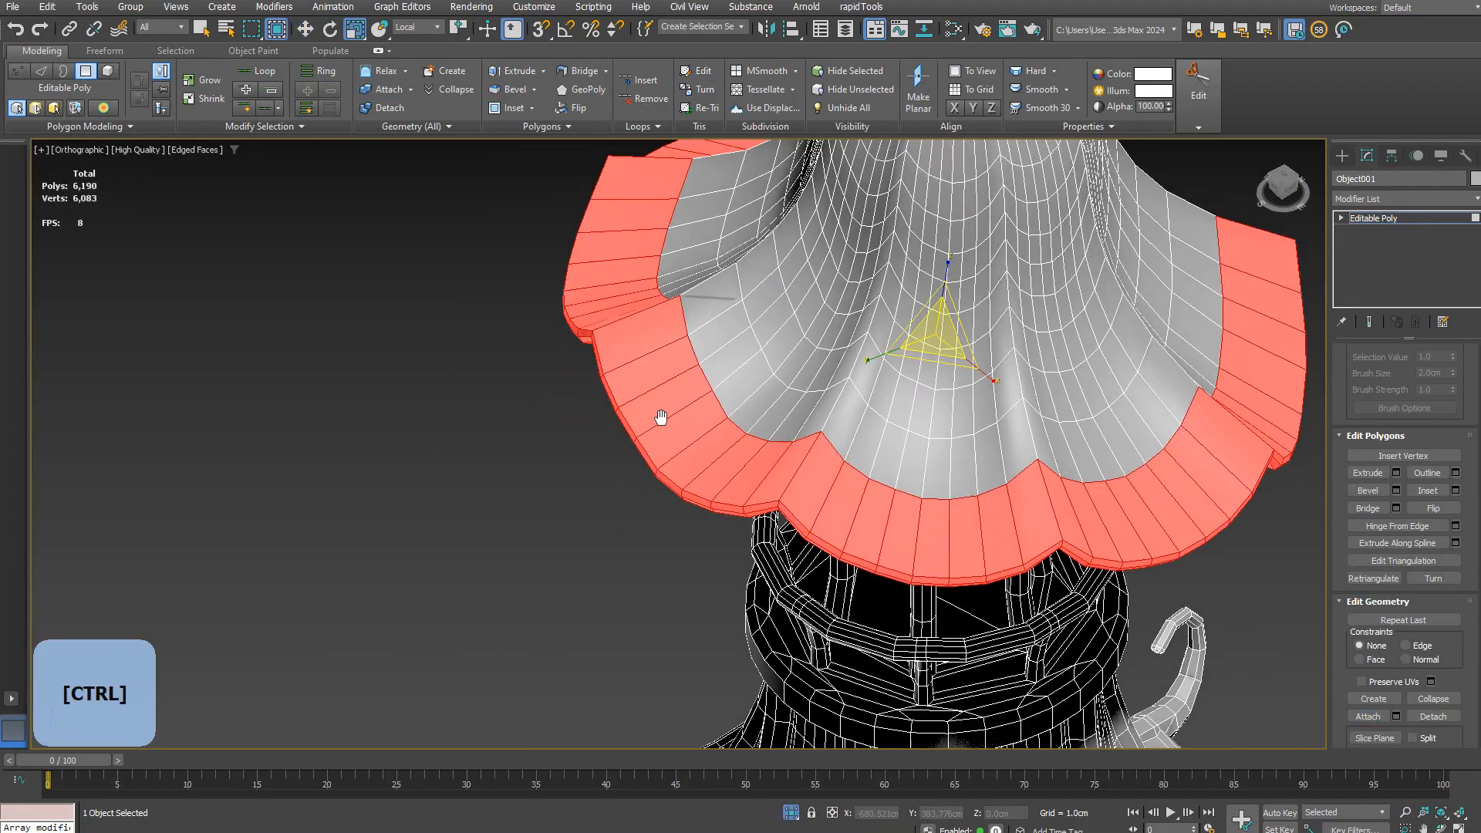
pyautogui.press('2')
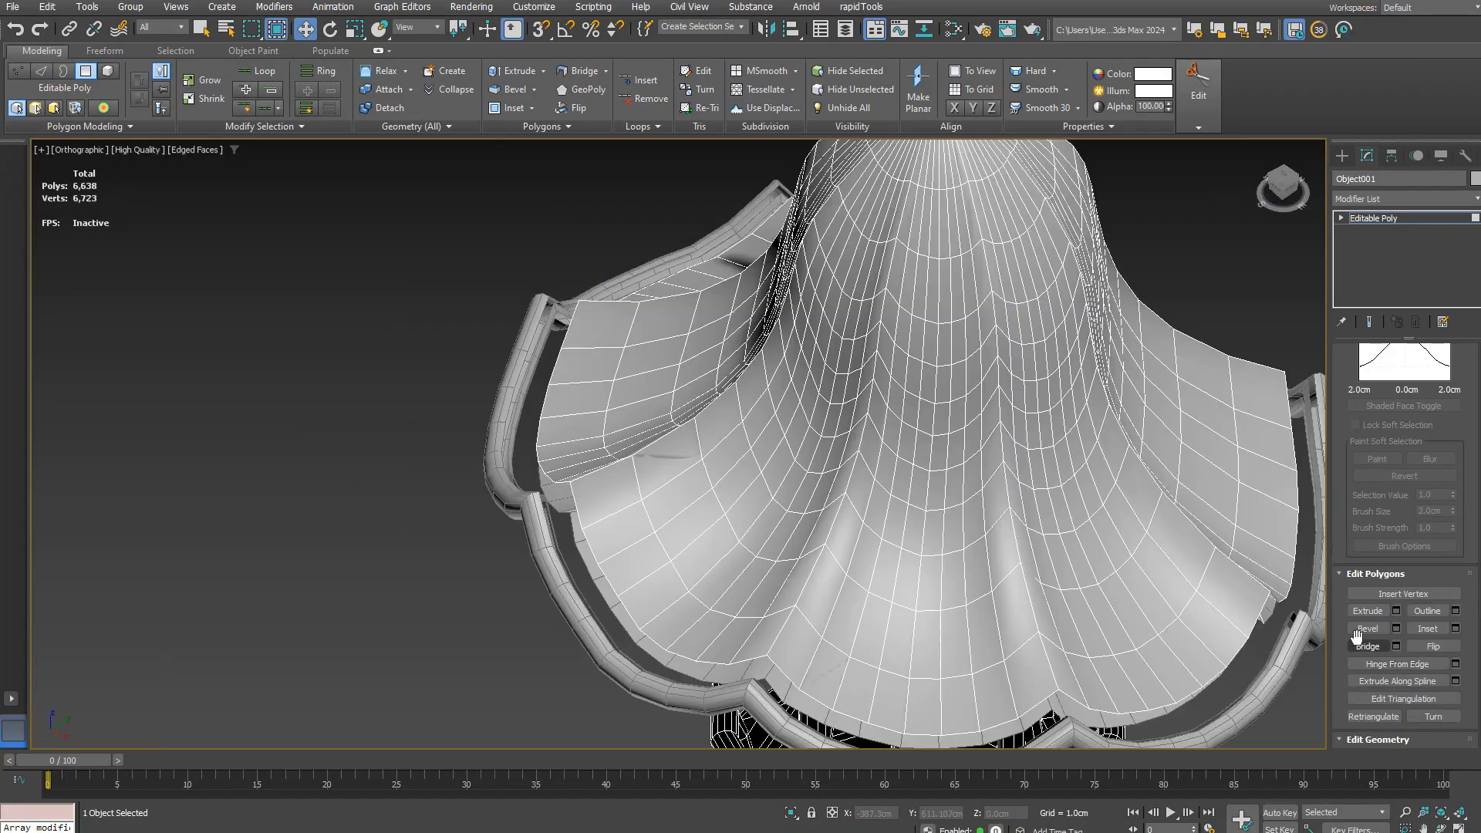
pyautogui.press('2')
pyautogui.hotkey('ctrl', 'z')
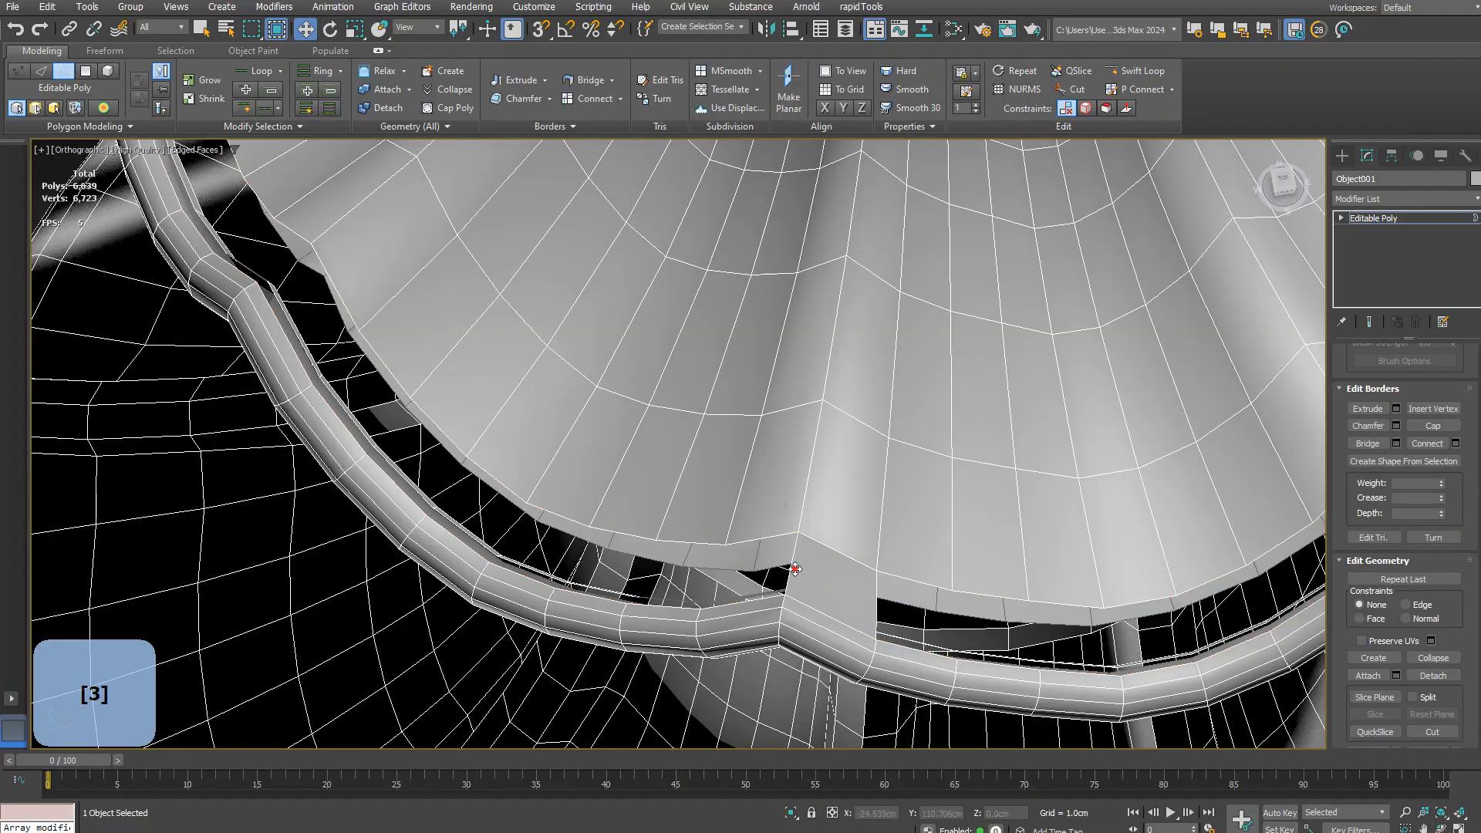
pyautogui.keyDown('alt'); pyautogui.moveTo(1301, 551); pyautogui.dragTo(796, 409, button='middle'); pyautogui.keyUp('alt')
pyautogui.press('2')
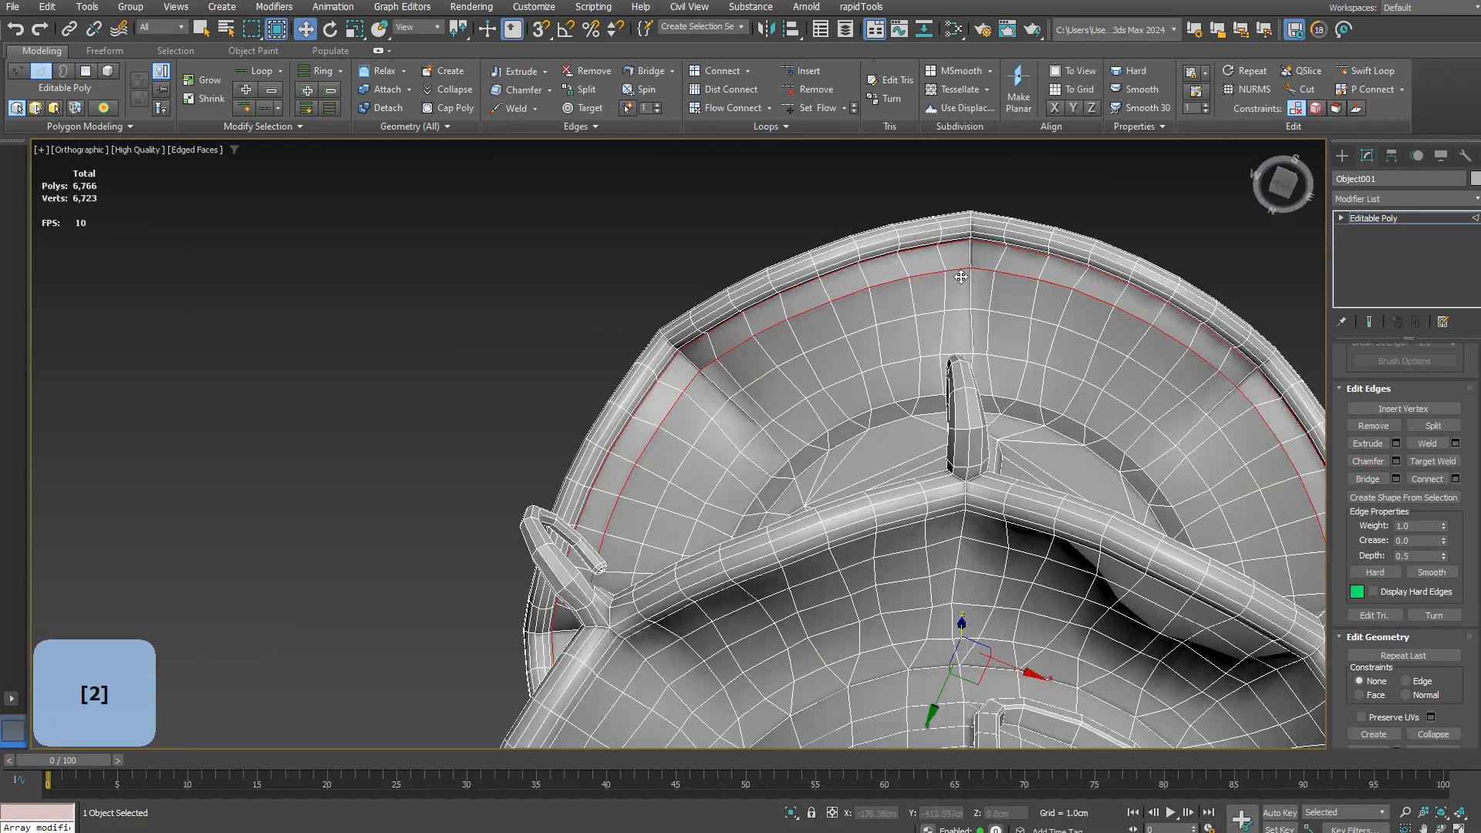
pyautogui.press('BackSpace')
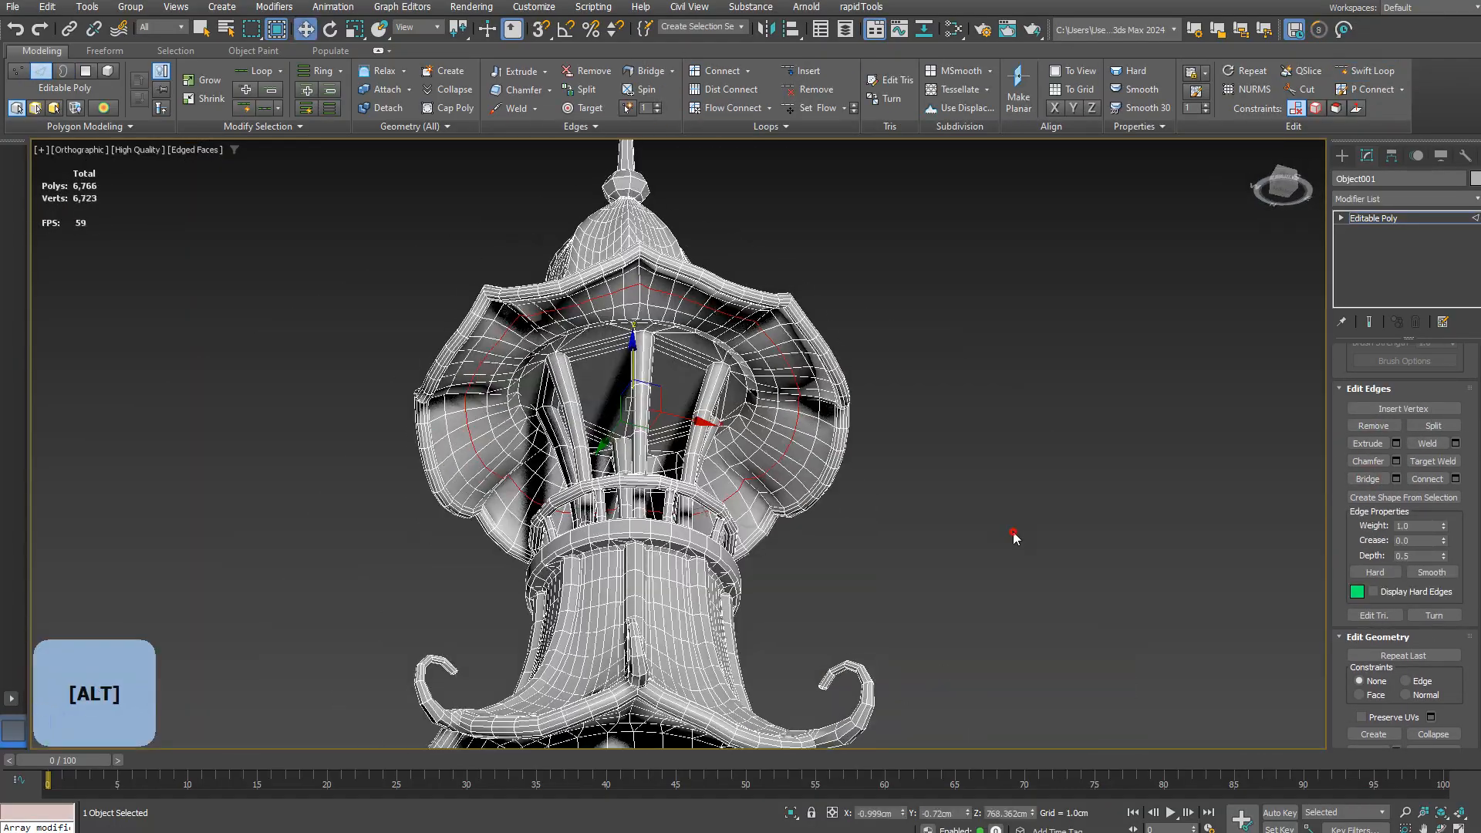
# Step: Scale the edge loop around the lantern ceiling and flatten it with Make Planar along Z
pyautogui.keyDown('alt'); pyautogui.moveTo(1015, 539); pyautogui.dragTo(742, 456, button='middle'); pyautogui.keyUp('alt')
pyautogui.press('F4')
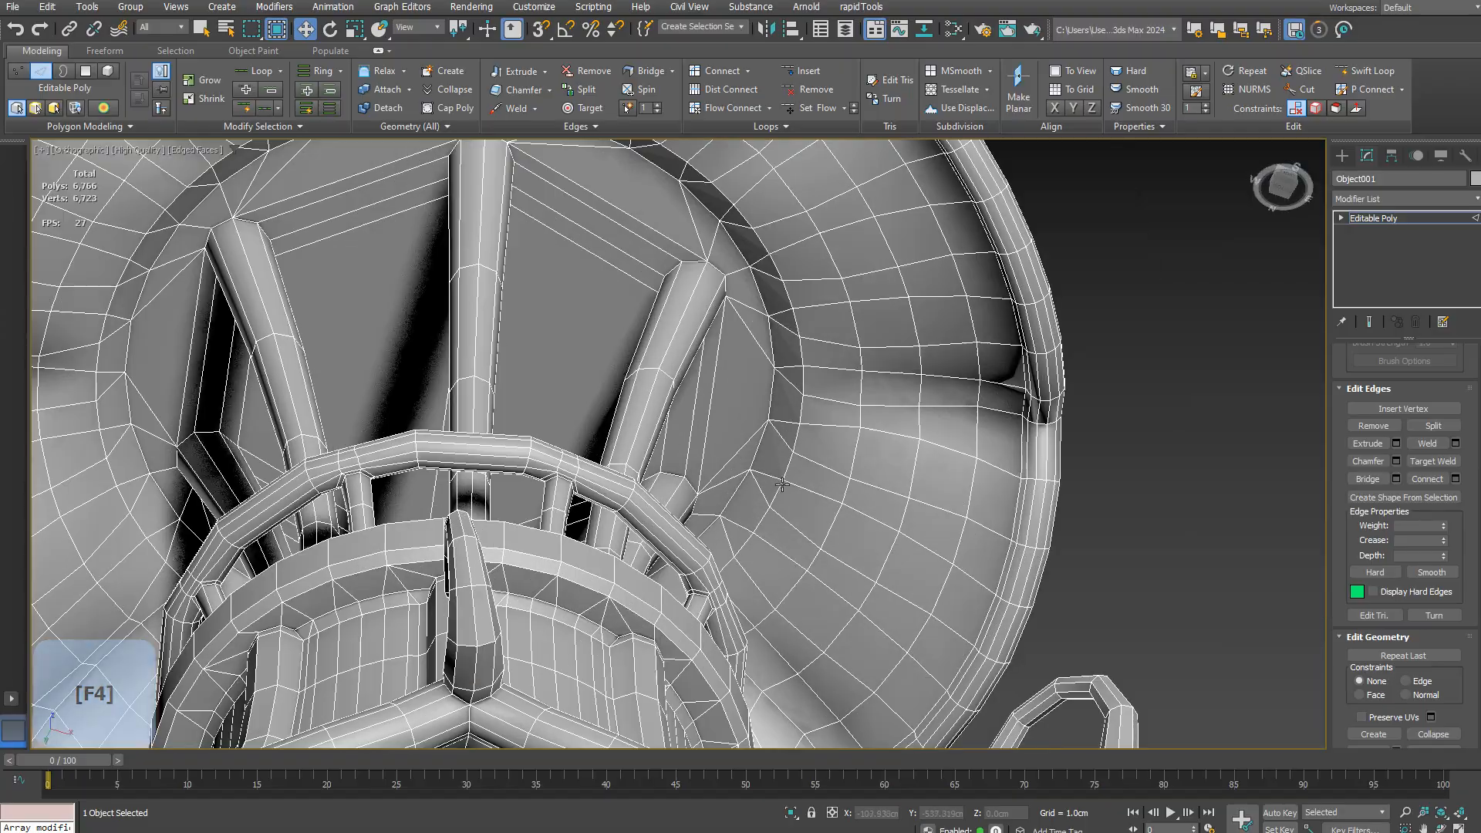
pyautogui.keyDown('alt'); pyautogui.moveTo(463, 200); pyautogui.dragTo(428, 176, button='middle'); pyautogui.keyUp('alt')
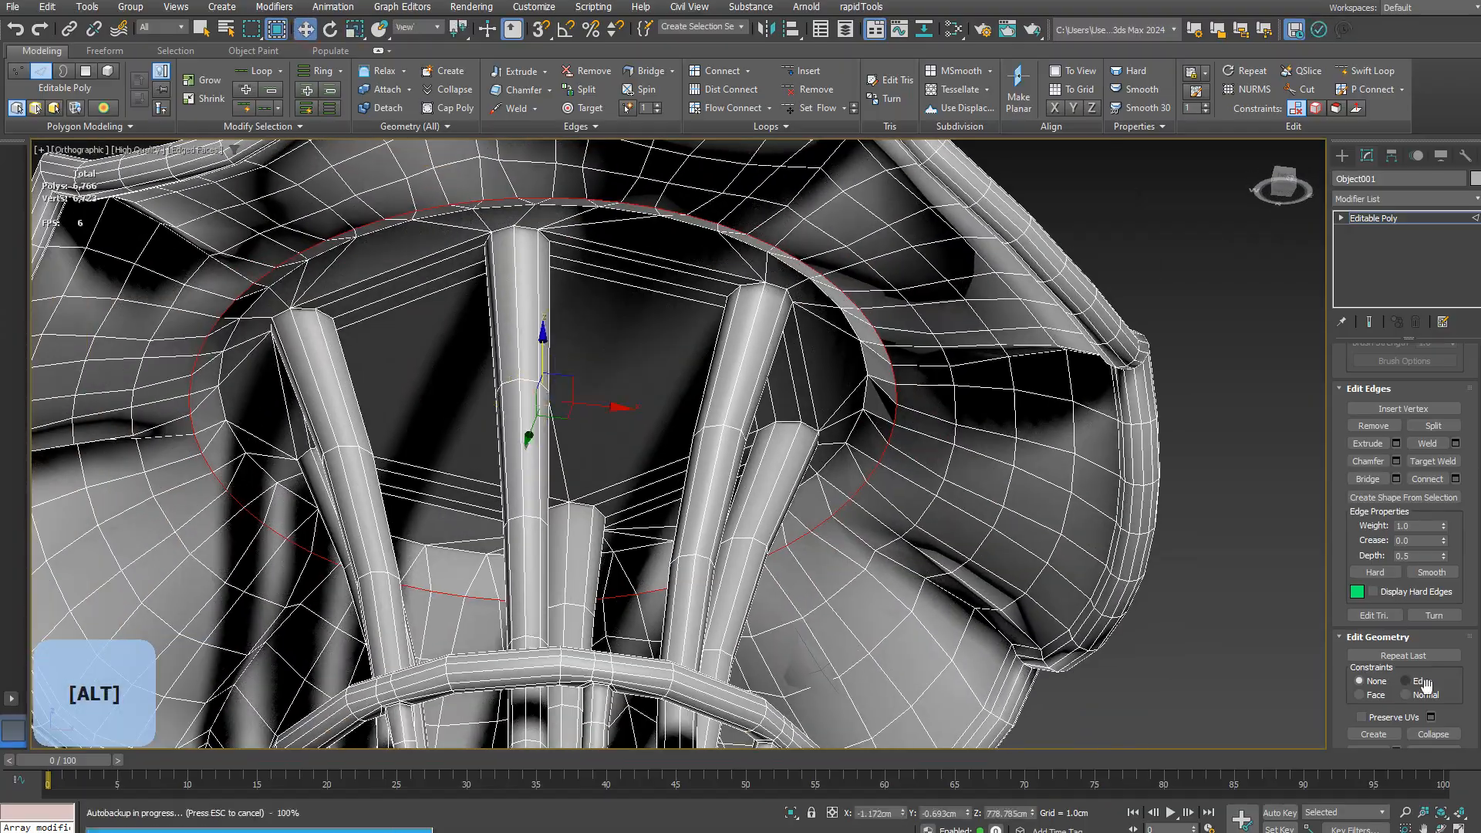
pyautogui.scroll(-5, 1393, 646)
pyautogui.moveTo(539, 373); pyautogui.dragTo(225, 380)
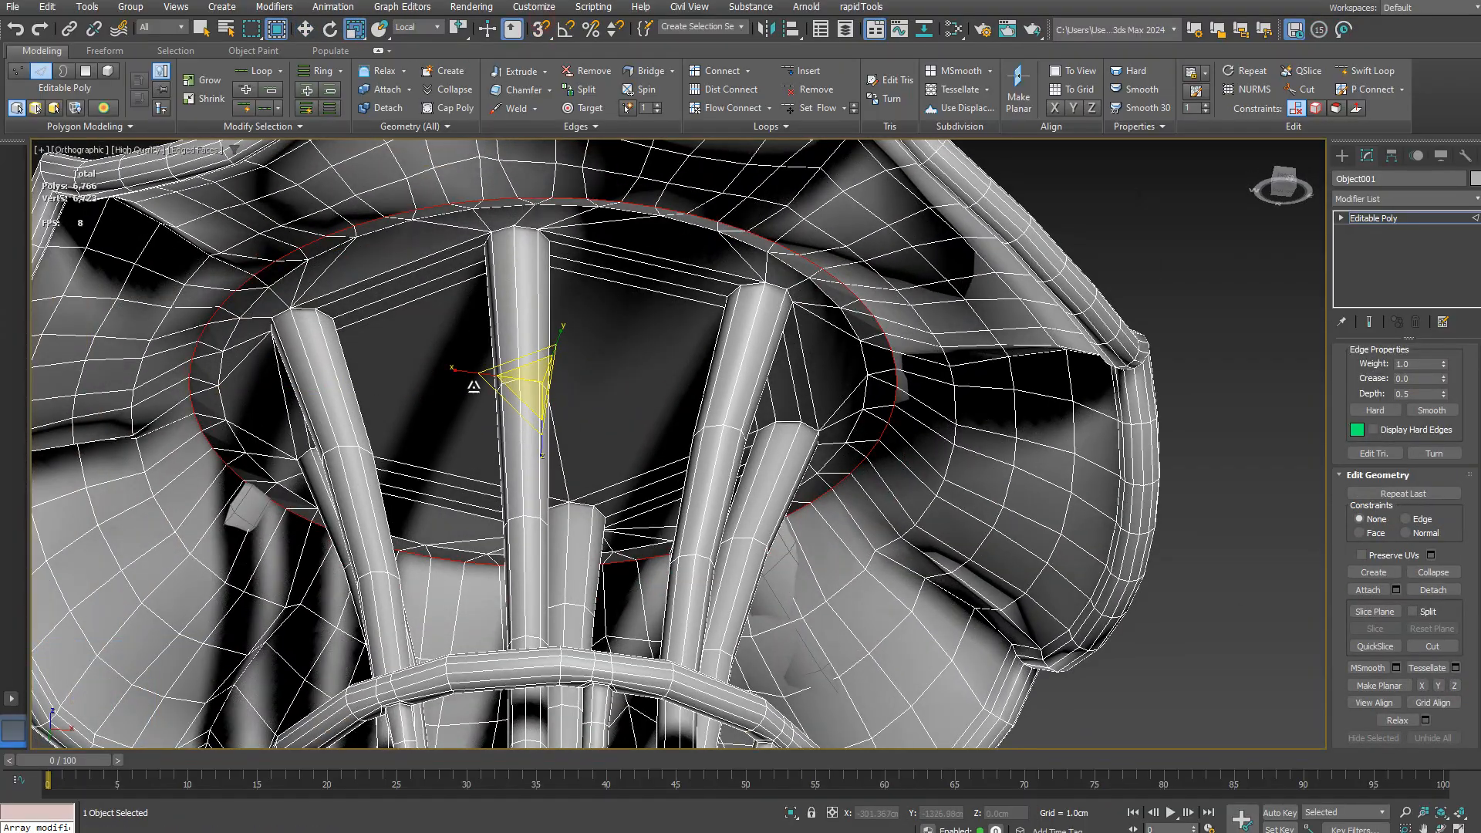
pyautogui.keyDown('alt'); pyautogui.moveTo(522, 381); pyautogui.dragTo(617, 370, button='middle'); pyautogui.keyUp('alt')
pyautogui.click(1422, 686)
pyautogui.hotkey('ctrl', 'z')
pyautogui.click(1455, 685)
# Step: Select all polygons of the lantern ceiling, including the outer ring and the strips between the posts
pyautogui.keyDown('ctrl'); pyautogui.click(85, 70); pyautogui.keyUp('ctrl')
pyautogui.keyDown('alt'); pyautogui.moveTo(347, 363); pyautogui.dragTo(540, 432, button='middle'); pyautogui.keyUp('alt')
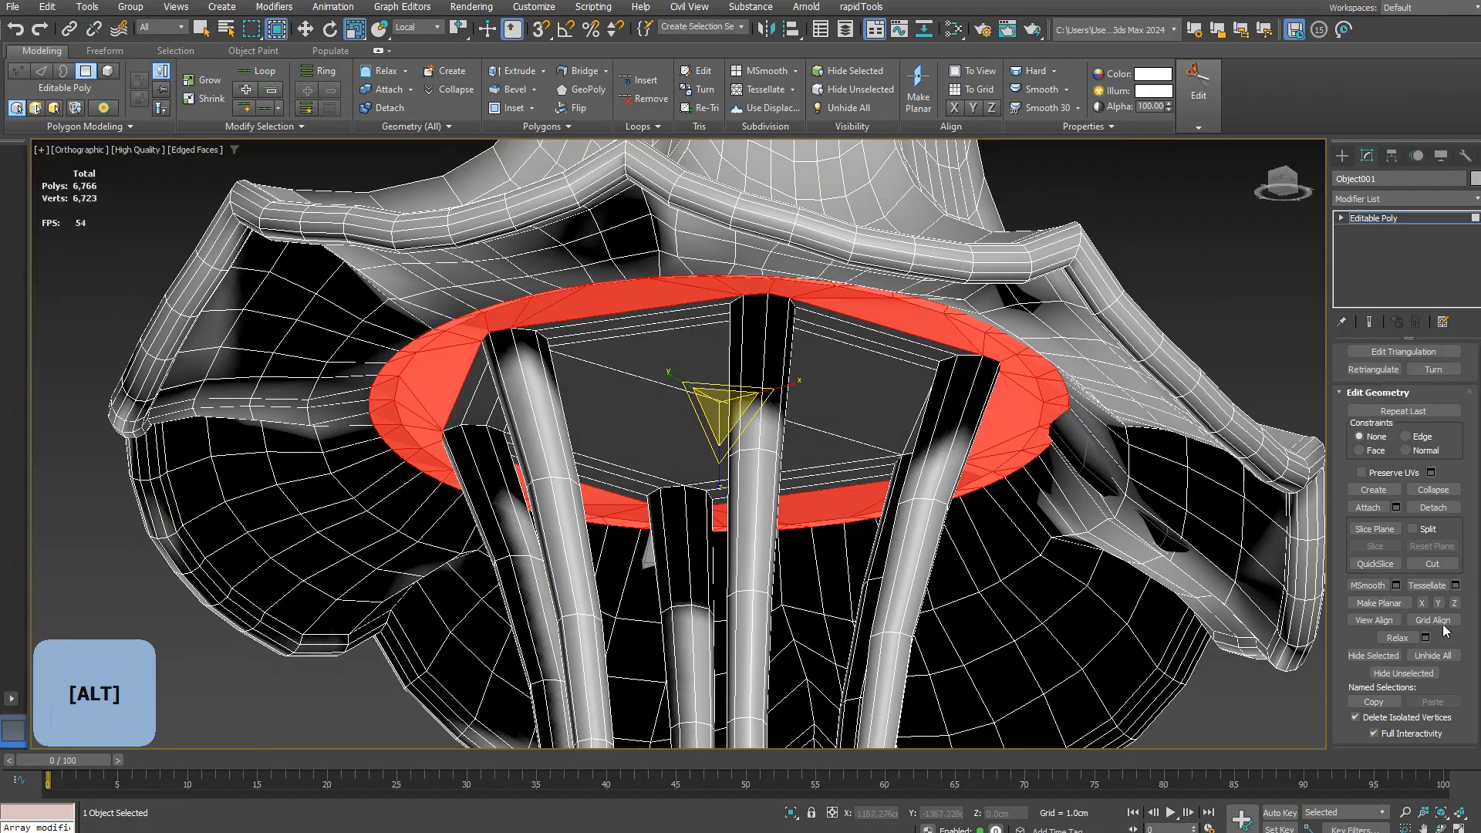
pyautogui.scroll(3, 565, 328)
pyautogui.keyDown('ctrl'); pyautogui.click(573, 322); pyautogui.keyUp('ctrl')
pyautogui.keyDown('ctrl'); pyautogui.click(579, 333); pyautogui.keyUp('ctrl')
pyautogui.moveTo(880, 547); pyautogui.dragTo(833, 475, button='middle')
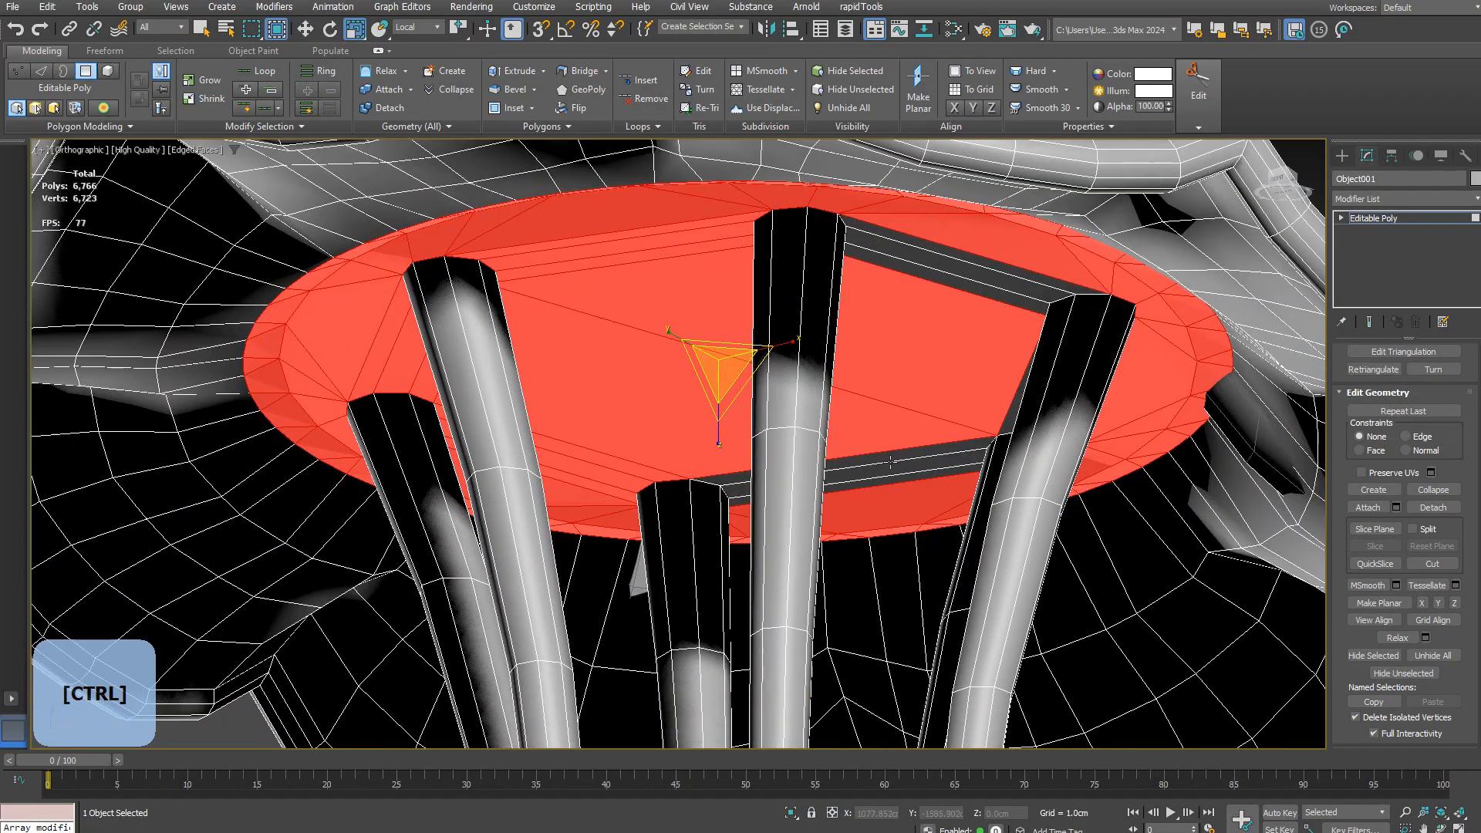
pyautogui.keyDown('ctrl'); pyautogui.click(981, 260); pyautogui.keyUp('ctrl')
pyautogui.keyDown('ctrl'); pyautogui.click(1009, 419); pyautogui.keyUp('ctrl')
pyautogui.keyDown('alt'); pyautogui.moveTo(1009, 540); pyautogui.dragTo(1003, 478, button='middle'); pyautogui.keyUp('alt')
pyautogui.scroll(-4, 1018, 478)
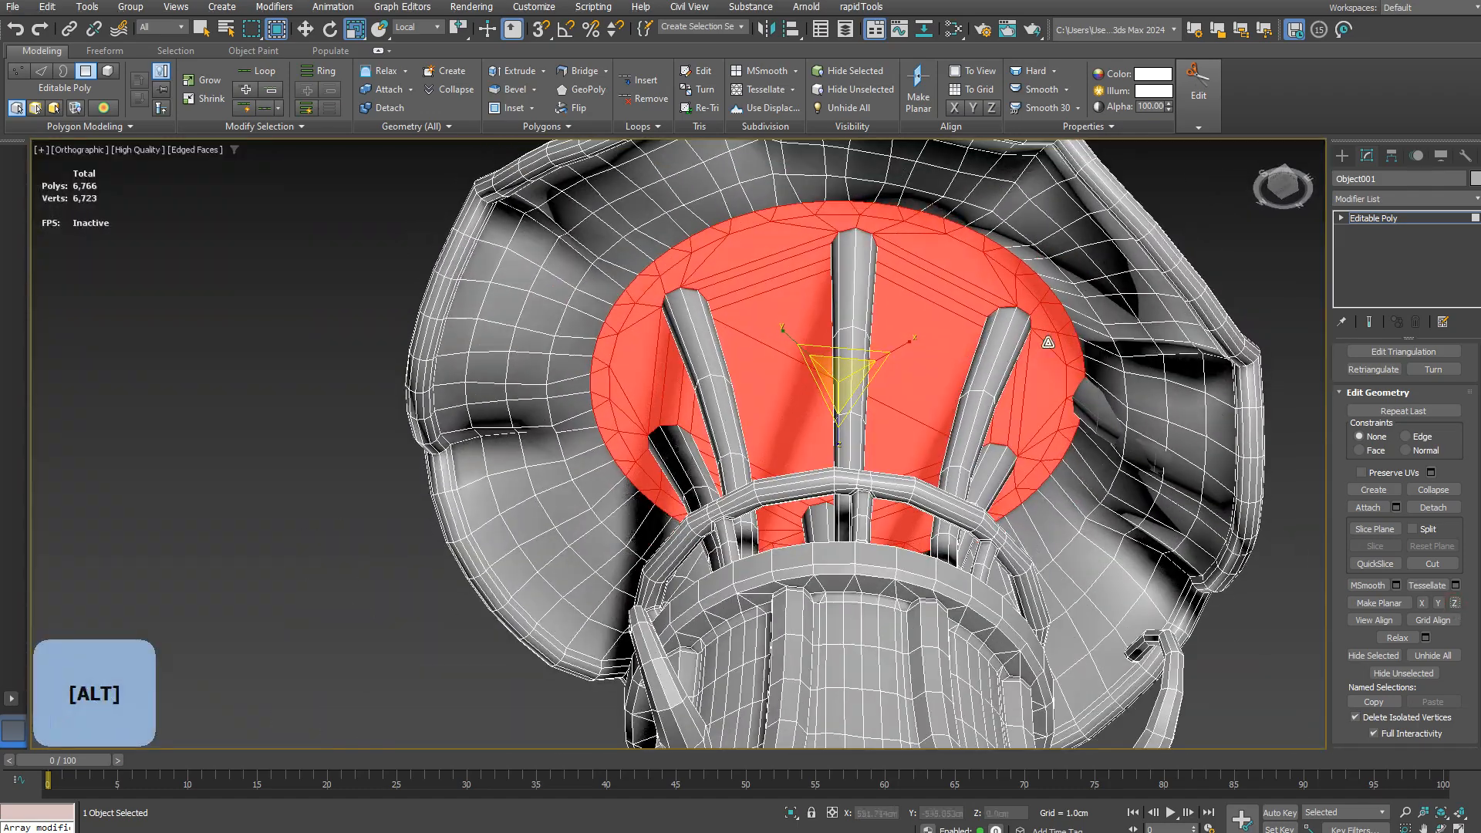
# Step: Select the polygon ring around the lantern ceiling and scale it to 94% in X and Y
pyautogui.scroll(2, 957, 223)
pyautogui.press('2')
pyautogui.doubleClick(502, 292)
pyautogui.hotkey('ctrl', '4')
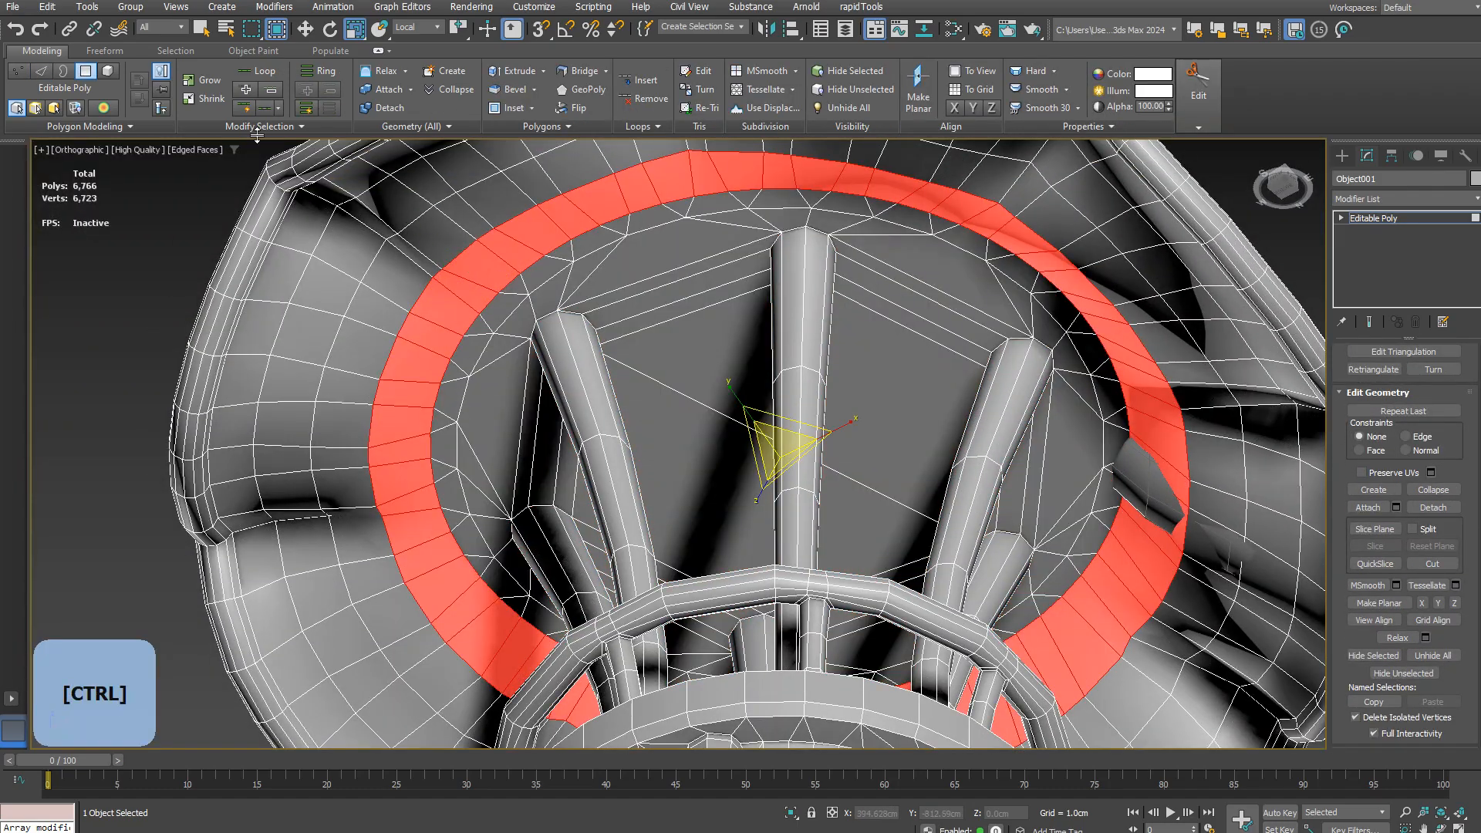
pyautogui.keyDown('ctrl'); pyautogui.click(424, 345); pyautogui.keyUp('ctrl')
pyautogui.keyDown('alt'); pyautogui.moveTo(424, 345); pyautogui.dragTo(421, 383, button='middle'); pyautogui.keyUp('alt')
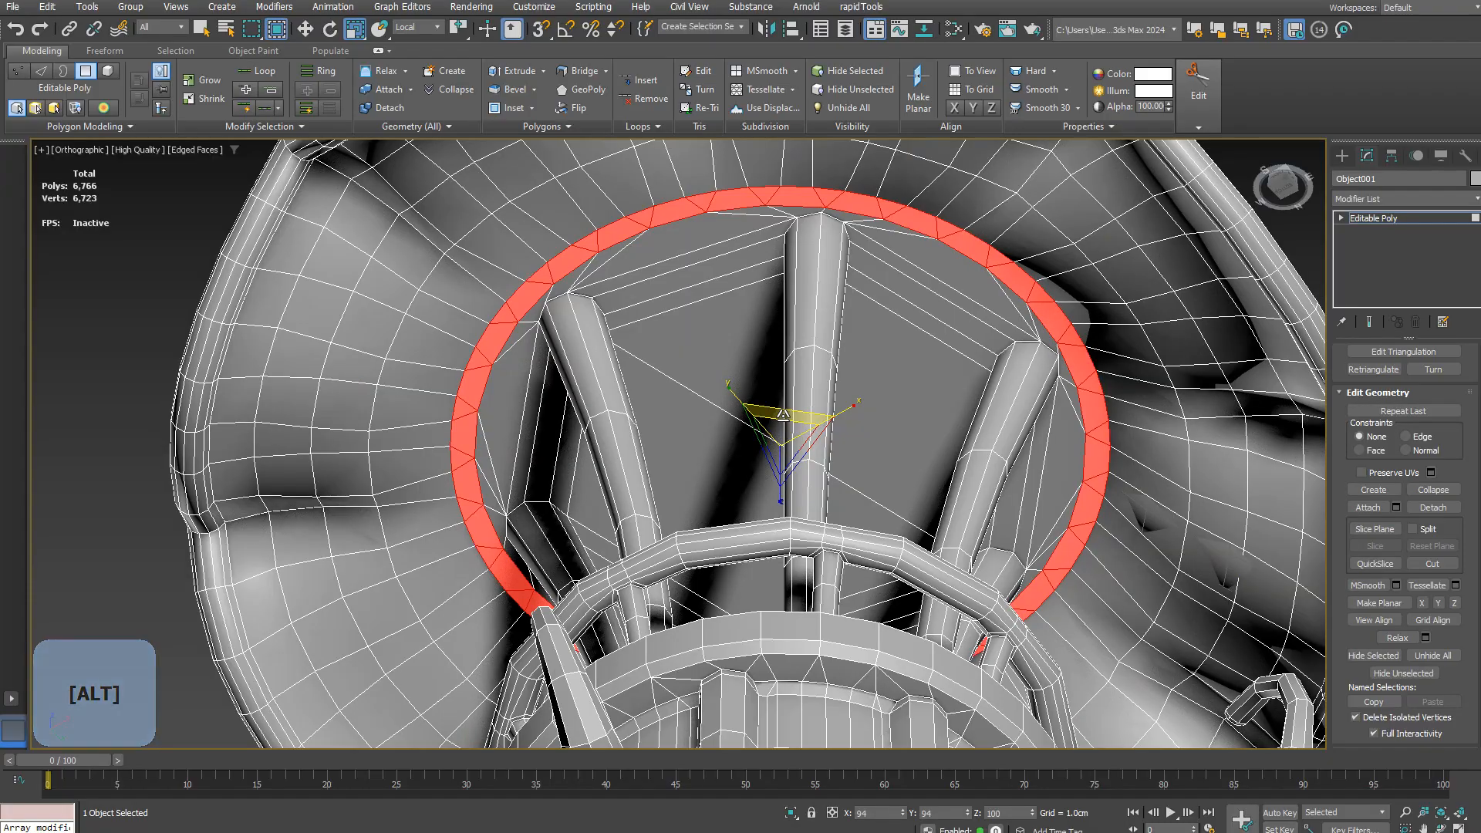
pyautogui.keyDown('alt'); pyautogui.moveTo(784, 415); pyautogui.dragTo(853, 456, button='middle'); pyautogui.keyUp('alt')
# Step: Select the edge loop on the roof's underside just outside the ceiling ring and adjust its height and scale
pyautogui.scroll(-3, 853, 456)
pyautogui.press('2')
pyautogui.doubleClick(1062, 458)
pyautogui.moveTo(778, 374); pyautogui.dragTo(779, 381)
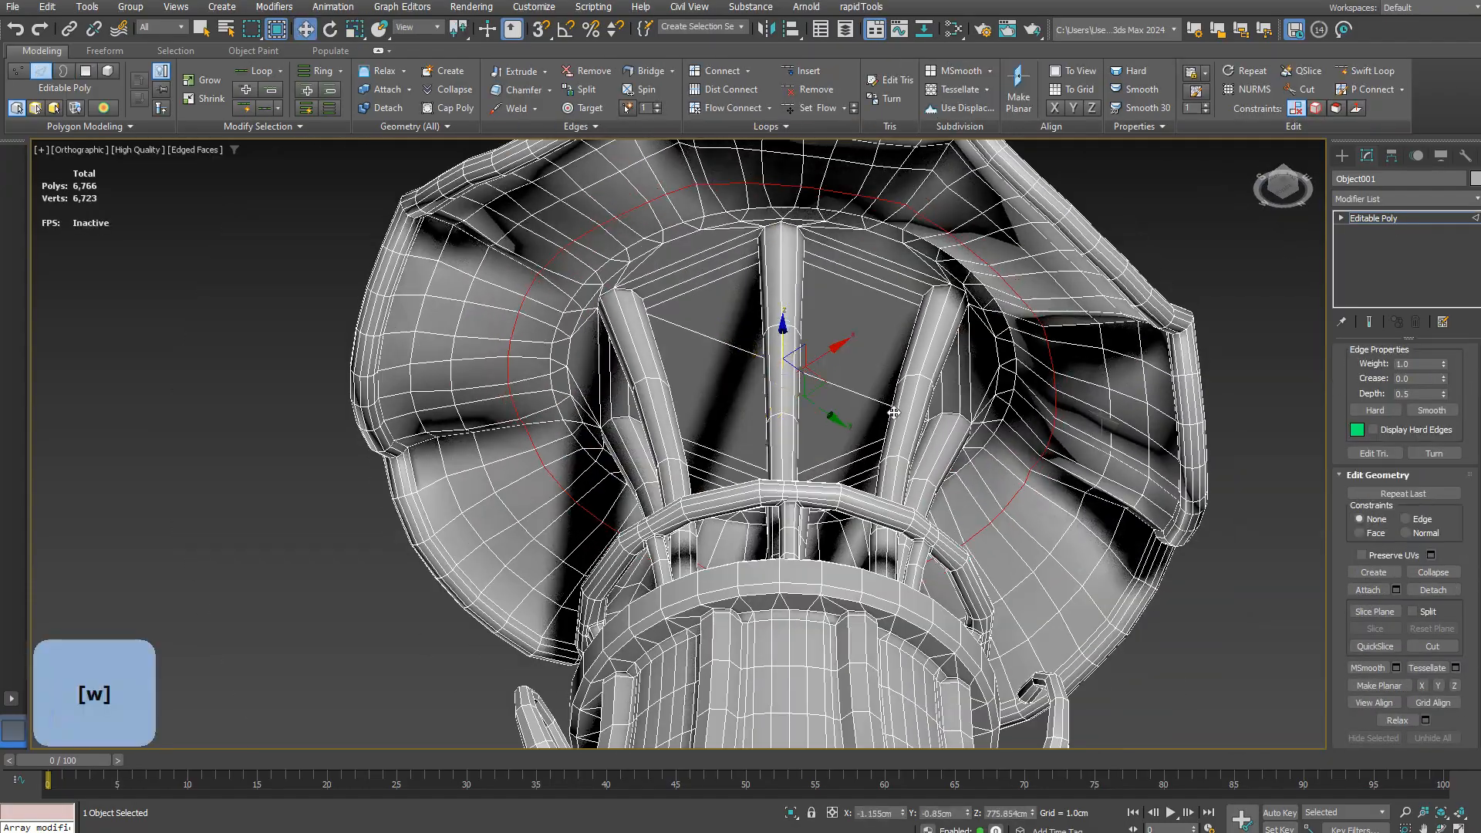
pyautogui.press('r')
pyautogui.keyDown('alt'); pyautogui.moveTo(893, 413); pyautogui.dragTo(650, 201, button='middle'); pyautogui.keyUp('alt')
pyautogui.keyDown('alt'); pyautogui.moveTo(781, 390); pyautogui.dragTo(794, 361, button='middle'); pyautogui.keyUp('alt')
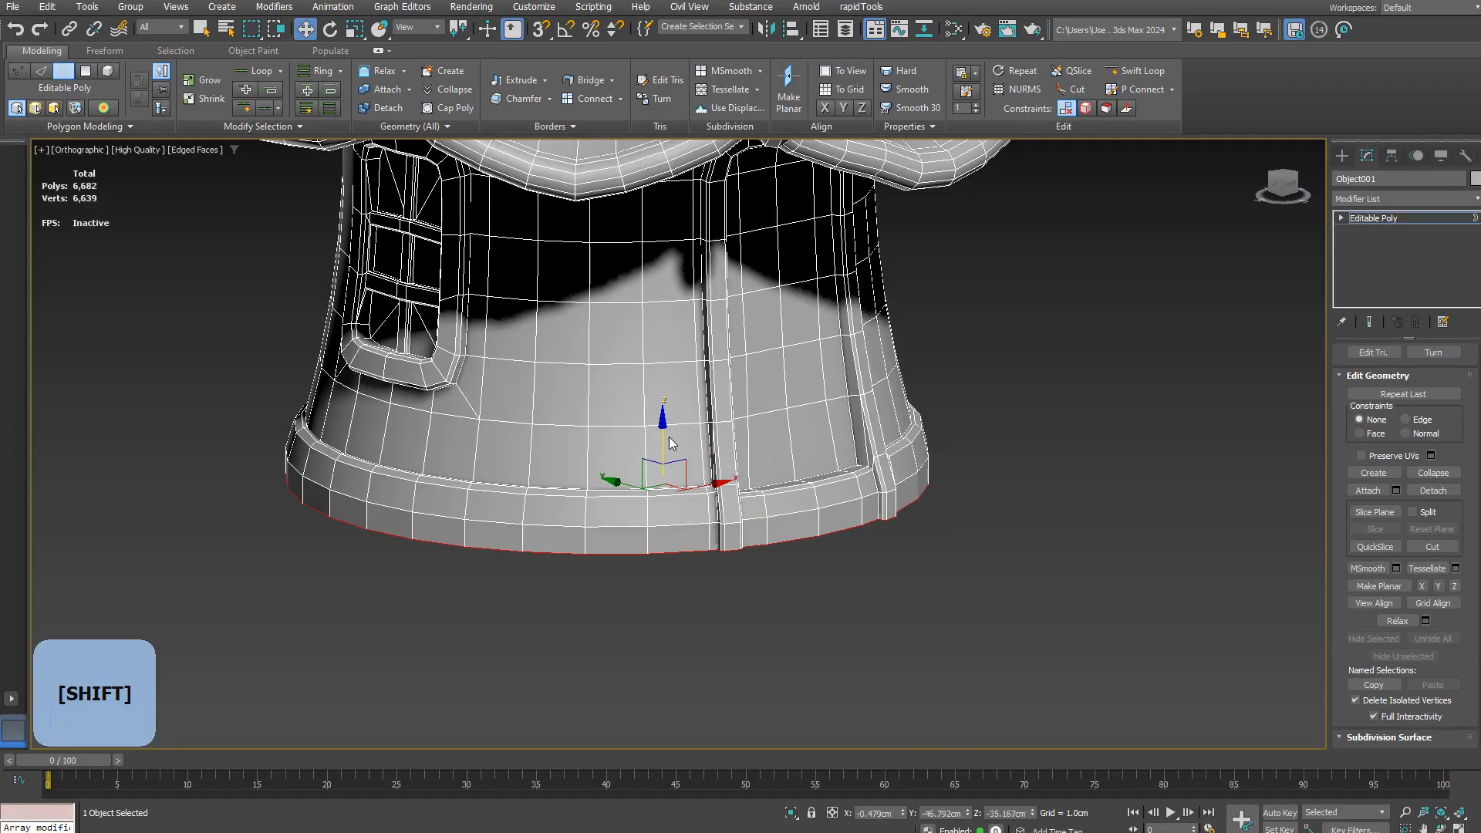
# Step: Adjust the bottom edge of the vertical trim strip where it meets the ring at the tower base
pyautogui.scroll(5, 895, 511)
pyautogui.keyDown('alt'); pyautogui.moveTo(849, 512); pyautogui.dragTo(658, 536, button='middle'); pyautogui.keyUp('alt')
pyautogui.press('4')
pyautogui.click(588, 537)
pyautogui.press('2')
pyautogui.click(584, 557)
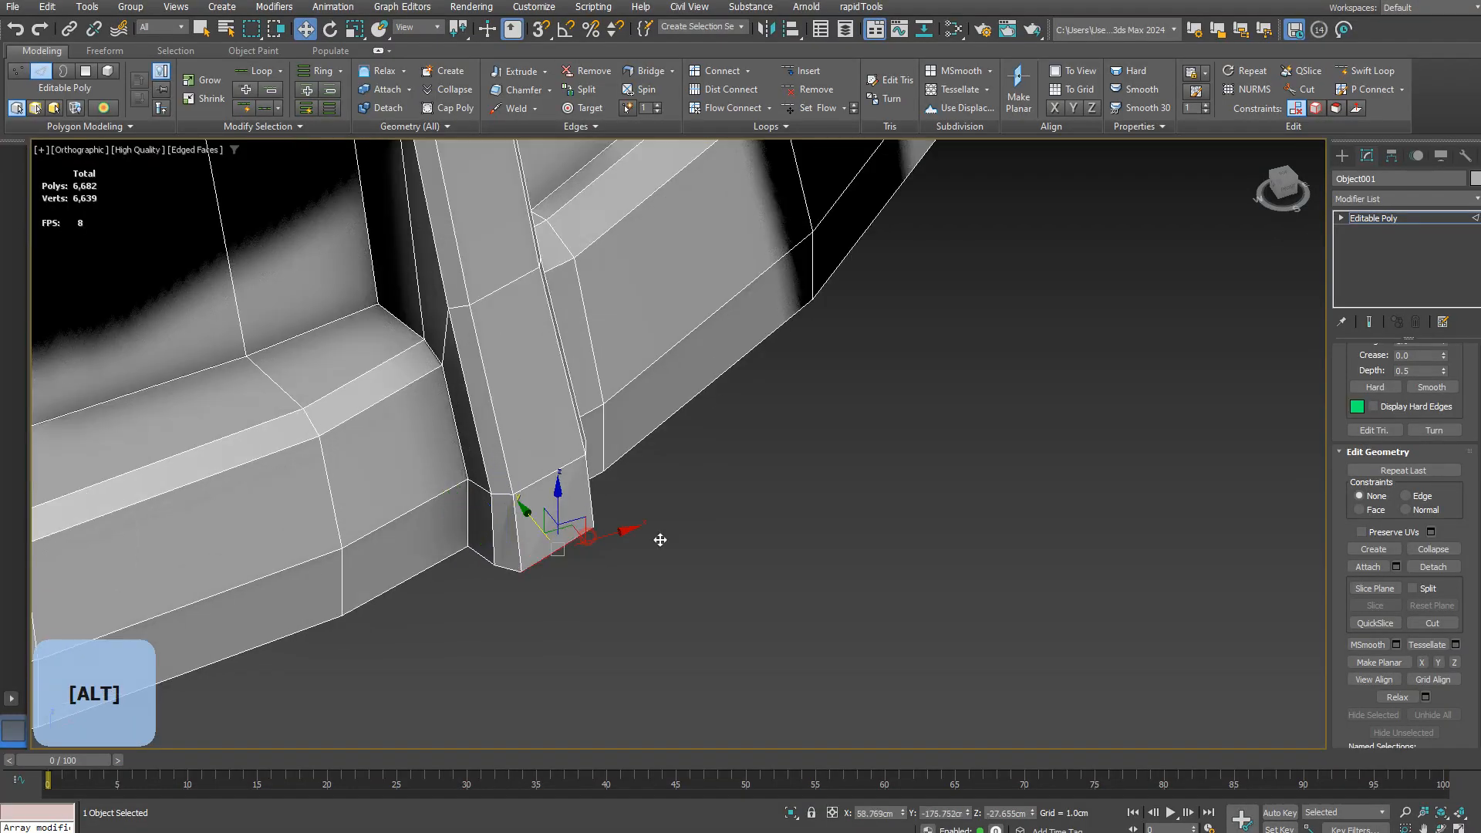
# Step: Refine the lower corners and edges of the trim strips around the tower base
pyautogui.scroll(4, 640, 535)
pyautogui.press('1')
pyautogui.scroll(-5, 631, 534)
pyautogui.moveTo(255, 540); pyautogui.dragTo(440, 549, button='middle')
pyautogui.scroll(5, 817, 559)
pyautogui.press('2')
pyautogui.keyDown('ctrl'); pyautogui.click(841, 580); pyautogui.keyUp('ctrl')
pyautogui.keyDown('alt'); pyautogui.moveTo(841, 571); pyautogui.dragTo(767, 547, button='middle'); pyautogui.keyUp('alt')
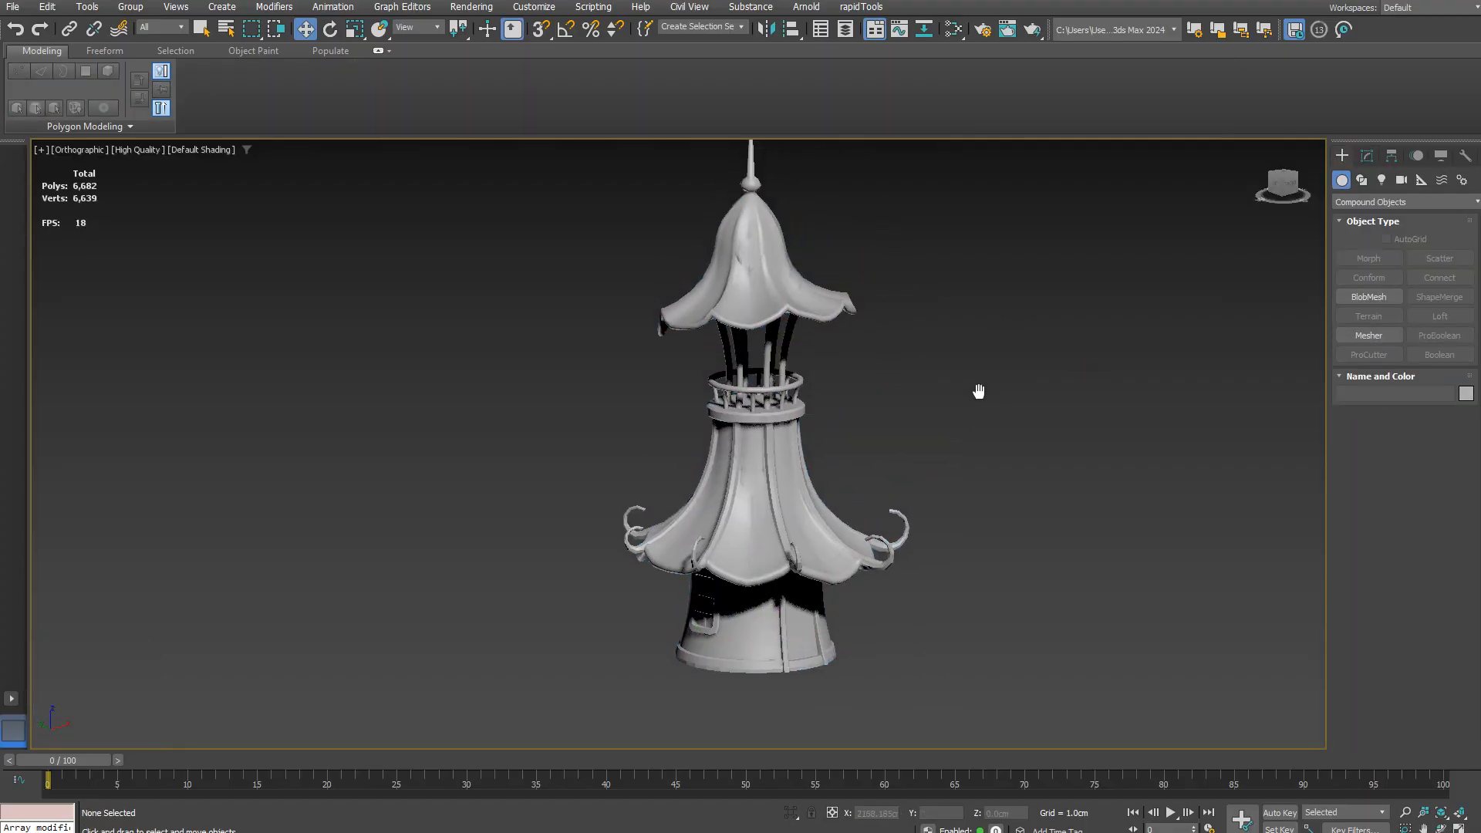
pyautogui.moveTo(978, 391); pyautogui.dragTo(877, 419, button='middle')
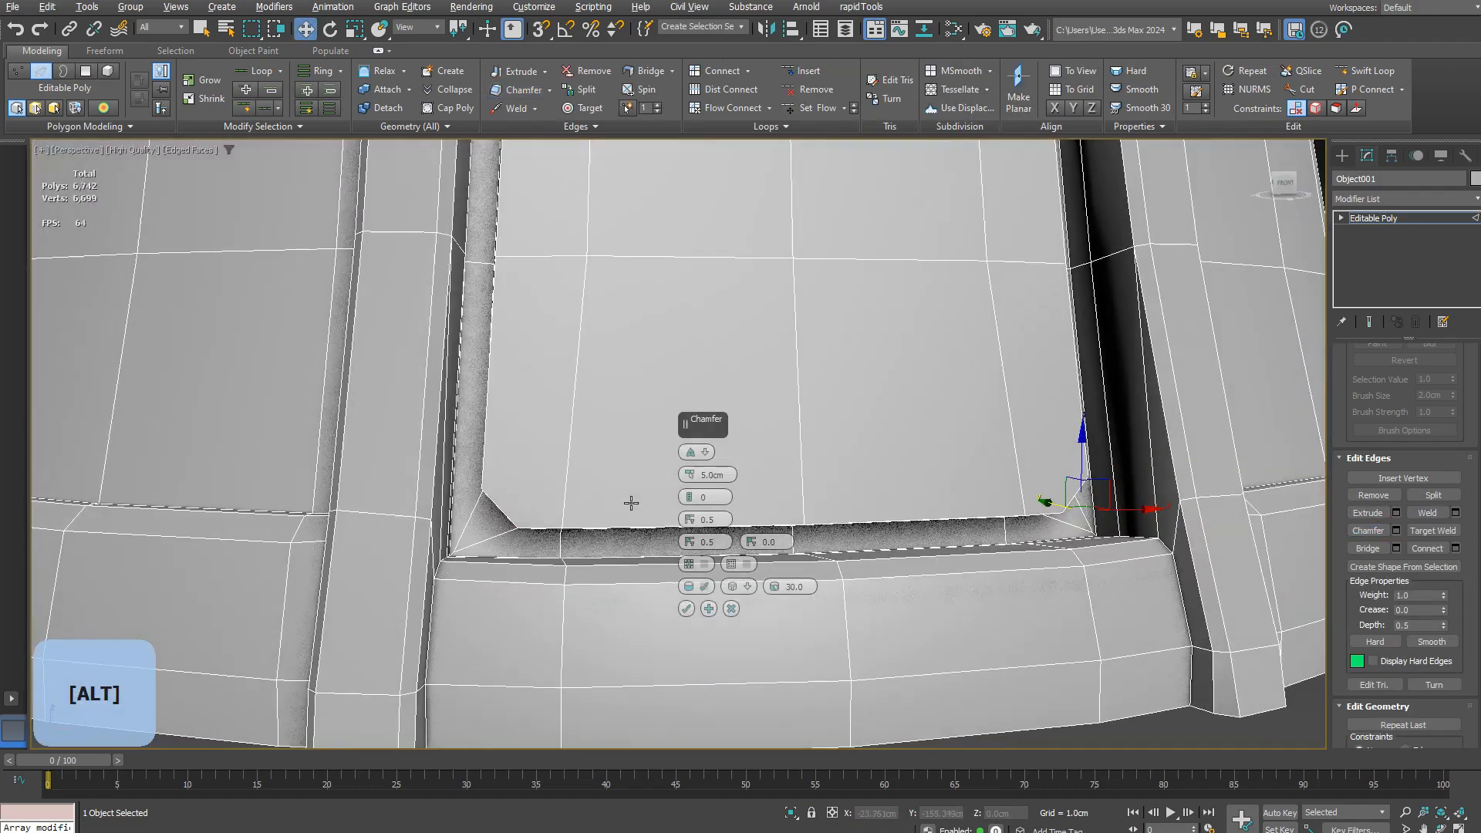
# Step: Chamfer the lower corner edges of the recessed door panel by about 11 cm and weld all vertices with a 0.01 cm threshold
pyautogui.keyDown('alt'); pyautogui.moveTo(629, 503); pyautogui.dragTo(693, 594, button='middle'); pyautogui.keyUp('alt')
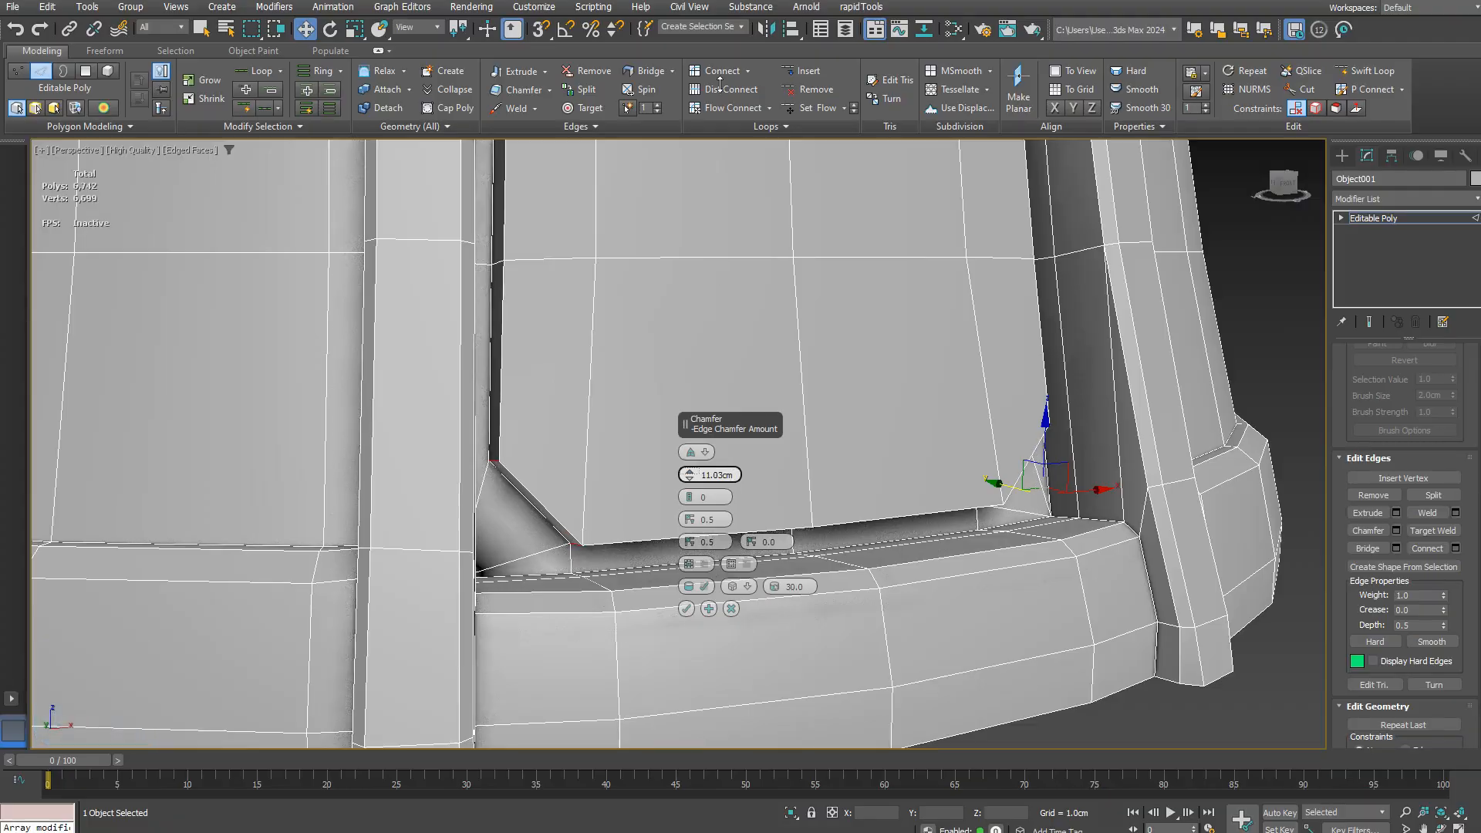
pyautogui.press('1')
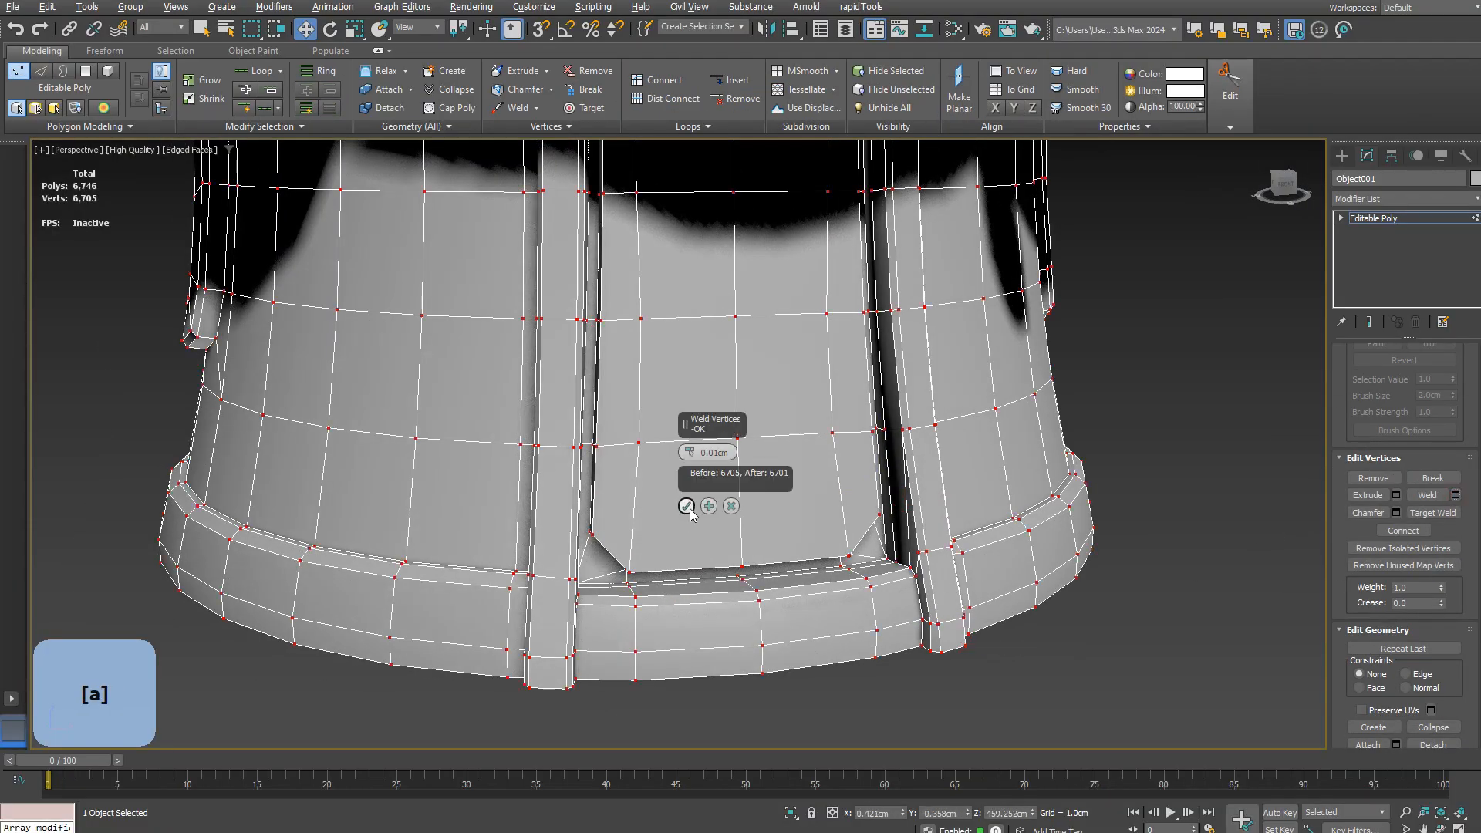
pyautogui.click(685, 506)
# Step: Select the edge outline of the recessed door panel and chamfer it by 2.5 cm
pyautogui.press('2')
pyautogui.keyDown('alt'); pyautogui.moveTo(688, 510); pyautogui.dragTo(661, 587, button='middle'); pyautogui.keyUp('alt')
pyautogui.keyDown('ctrl'); pyautogui.doubleClick(891, 549); pyautogui.keyUp('ctrl')
pyautogui.scroll(-6, 578, 506)
pyautogui.keyDown('alt'); pyautogui.moveTo(578, 506); pyautogui.dragTo(606, 455, button='middle'); pyautogui.keyUp('alt')
pyautogui.scroll(7, 605, 386)
pyautogui.click(1395, 531)
pyautogui.moveTo(691, 477); pyautogui.dragTo(691, 516)
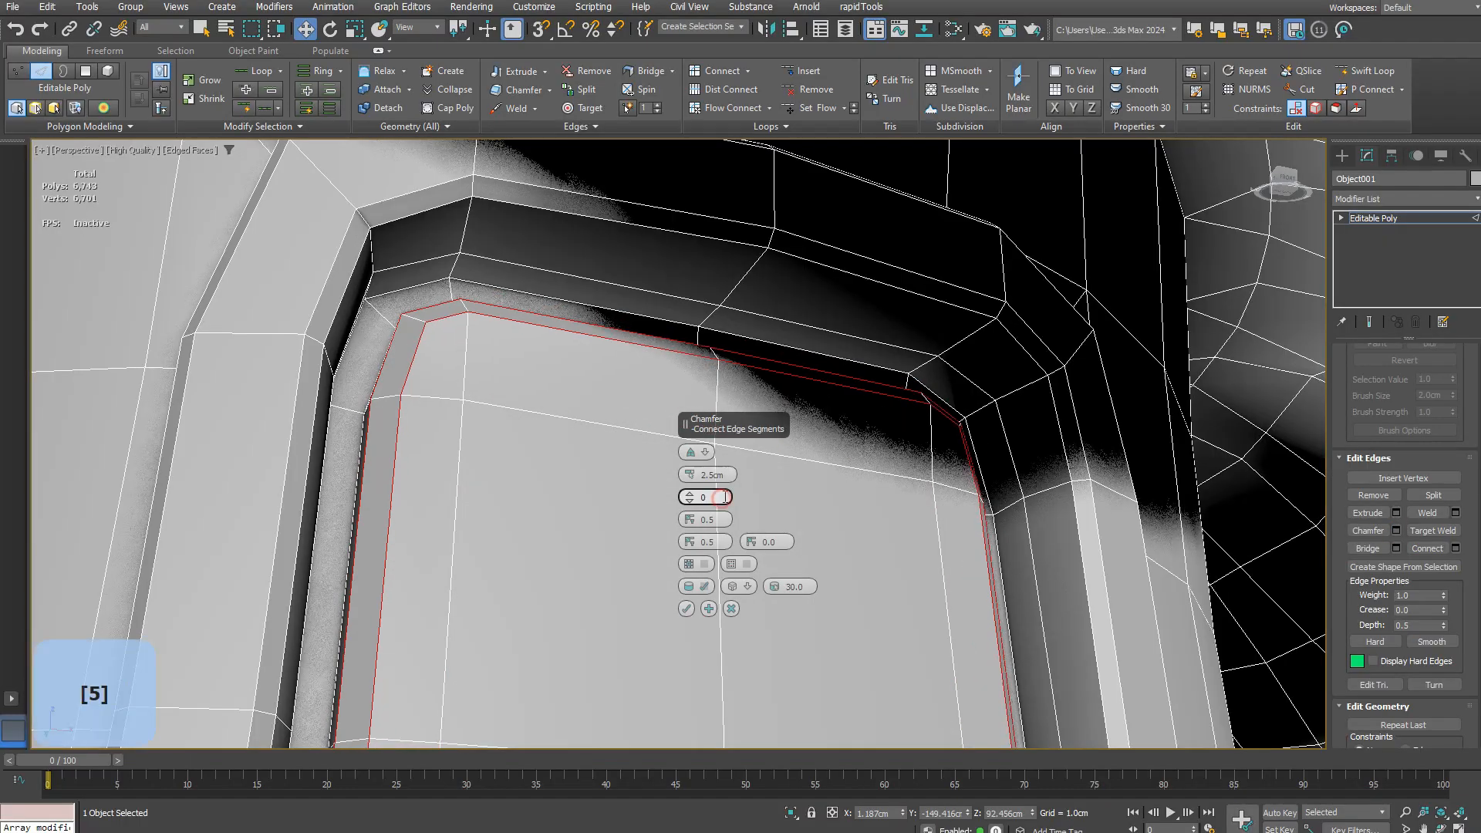
pyautogui.press('Return')
pyautogui.scroll(-8, 760, 586)
pyautogui.press('F4')
pyautogui.scroll(-3, 741, 488)
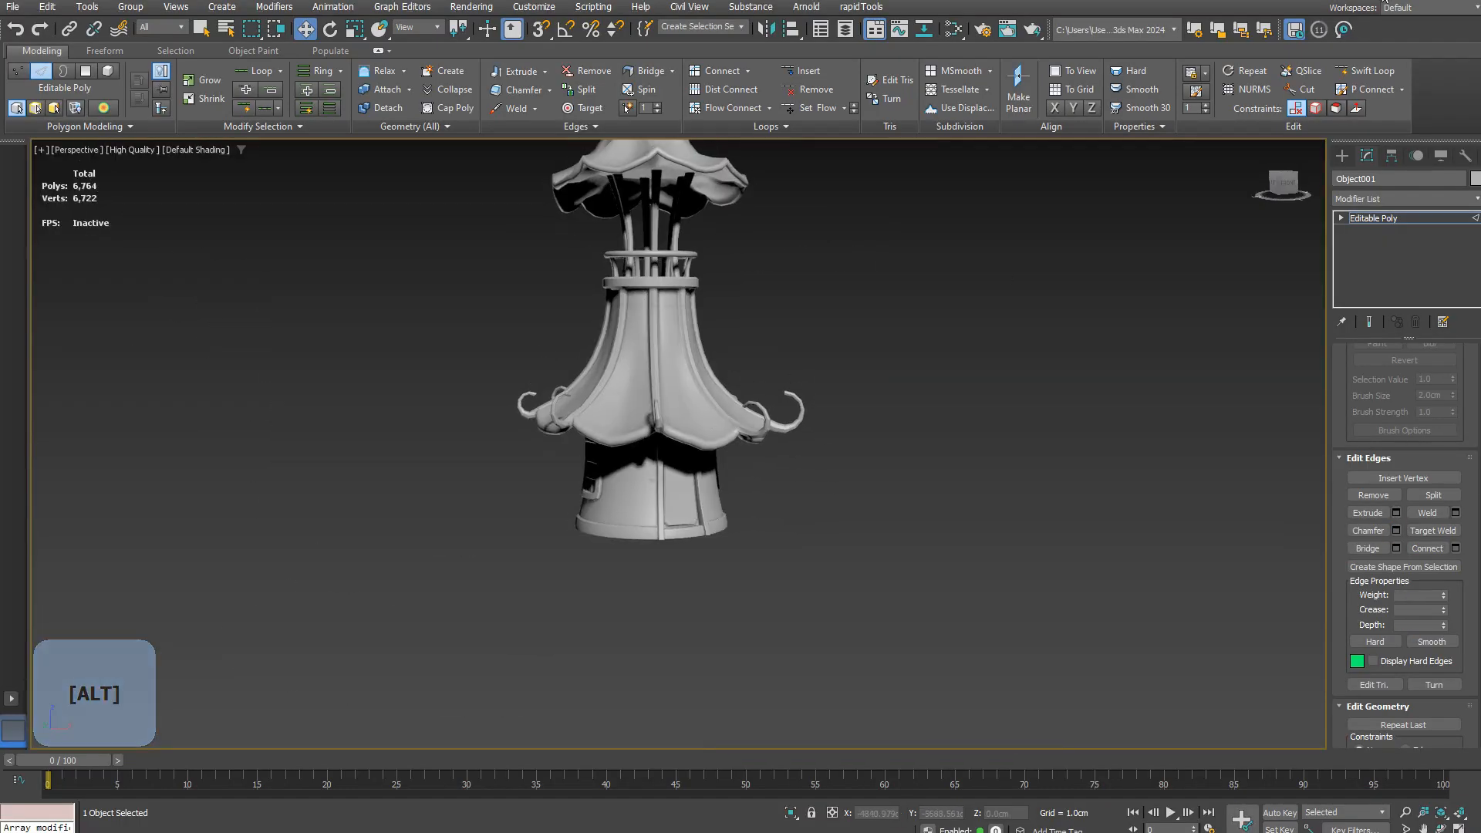
# Step: Set the Edge constraint and slide a vertex beside the lower roof's rib along its edge
pyautogui.press('1')
pyautogui.click(538, 501)
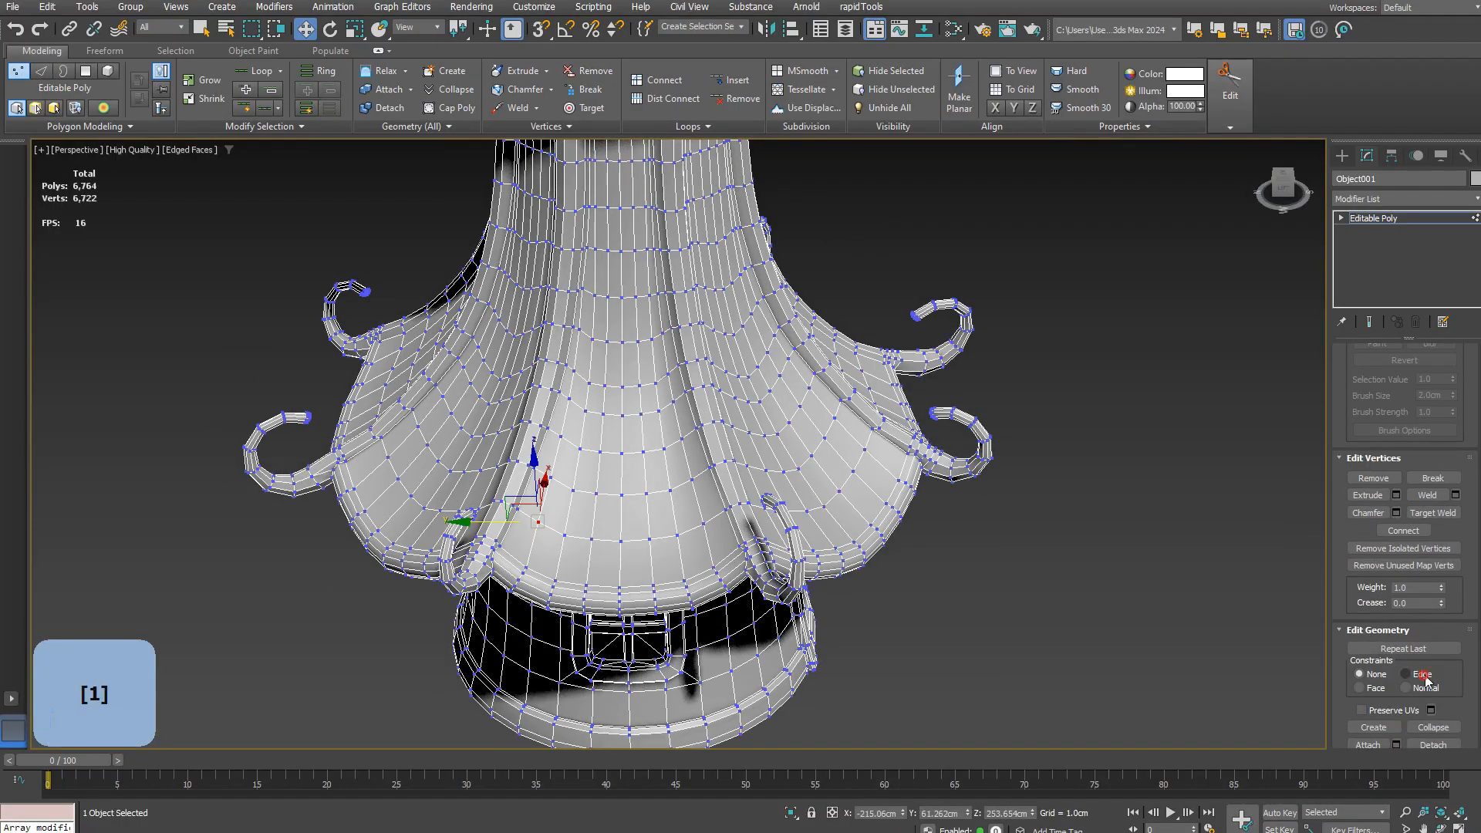
pyautogui.click(1423, 677)
pyautogui.scroll(4, 538, 494)
pyautogui.click(533, 461)
pyautogui.moveTo(557, 383); pyautogui.dragTo(556, 391)
pyautogui.scroll(3, 557, 390)
pyautogui.moveTo(559, 390); pyautogui.dragTo(564, 447, button='middle')
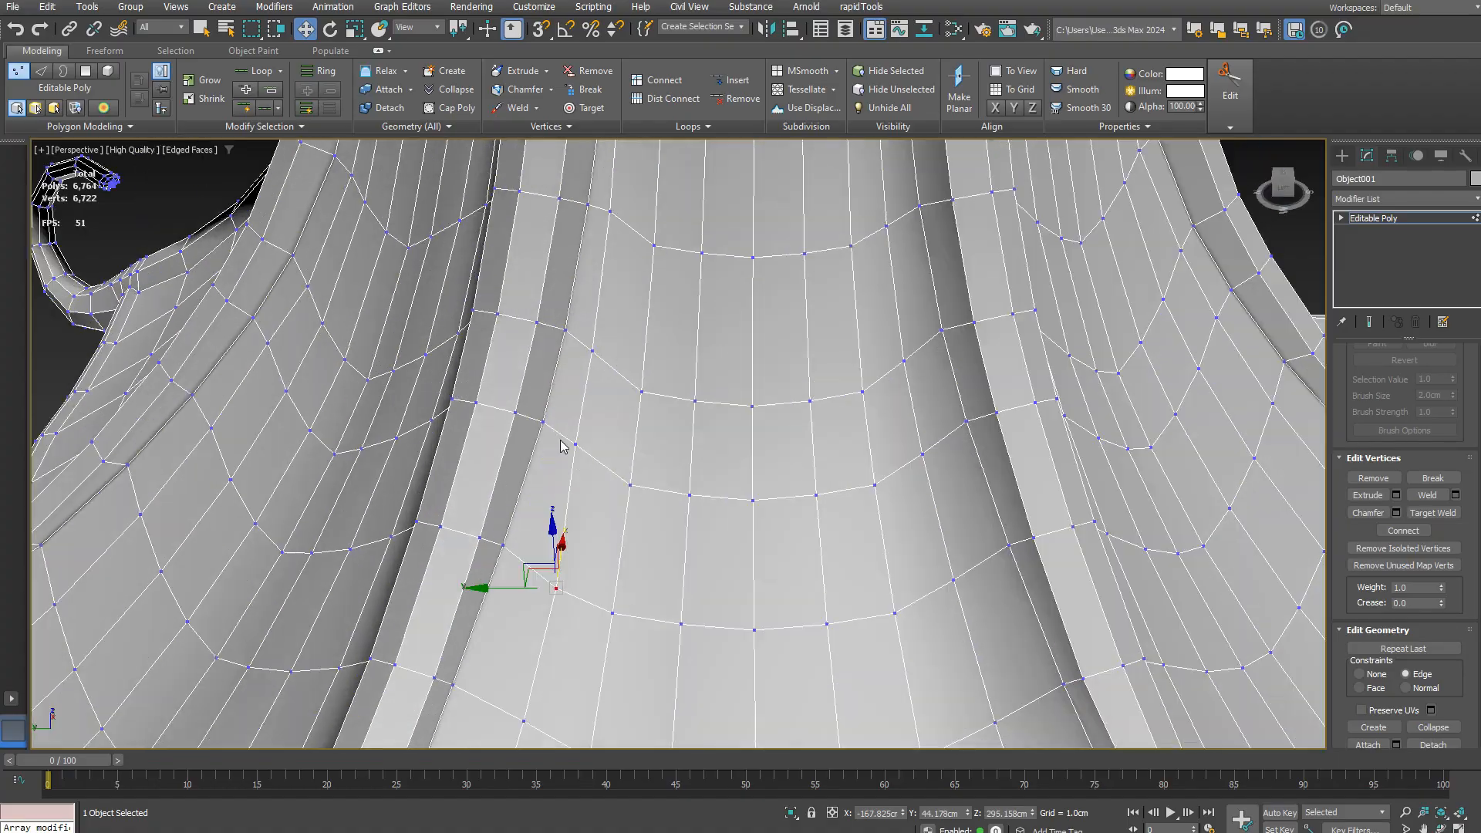
# Step: Slide the vertices beside the lower roof's rib along their edges to even out the edge flow next to the rib
pyautogui.moveTo(597, 395); pyautogui.dragTo(560, 507, button='middle')
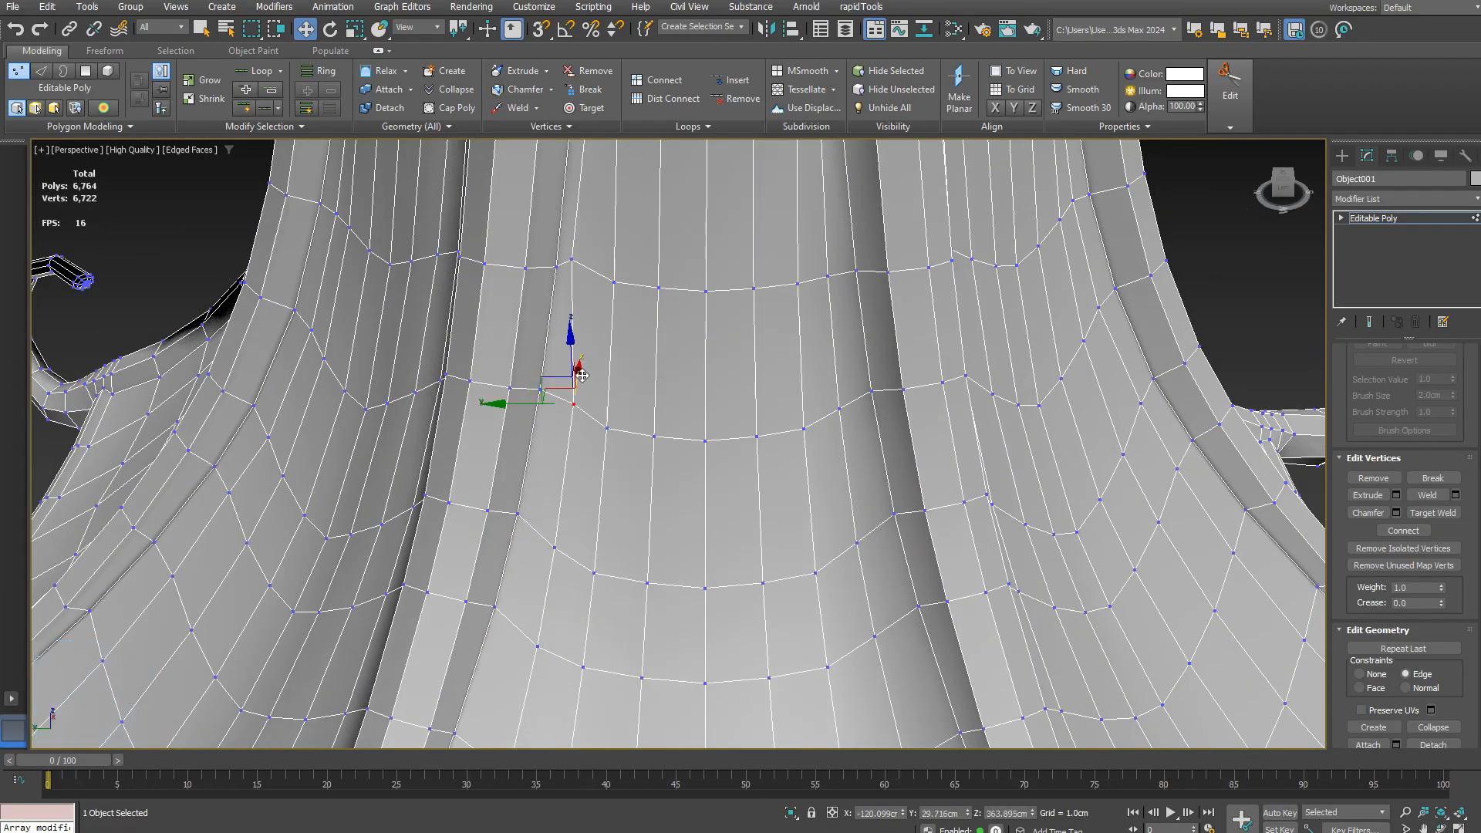
pyautogui.moveTo(581, 376); pyautogui.dragTo(571, 370)
pyautogui.scroll(2, 533, 378)
pyautogui.moveTo(581, 366); pyautogui.dragTo(583, 391, button='middle')
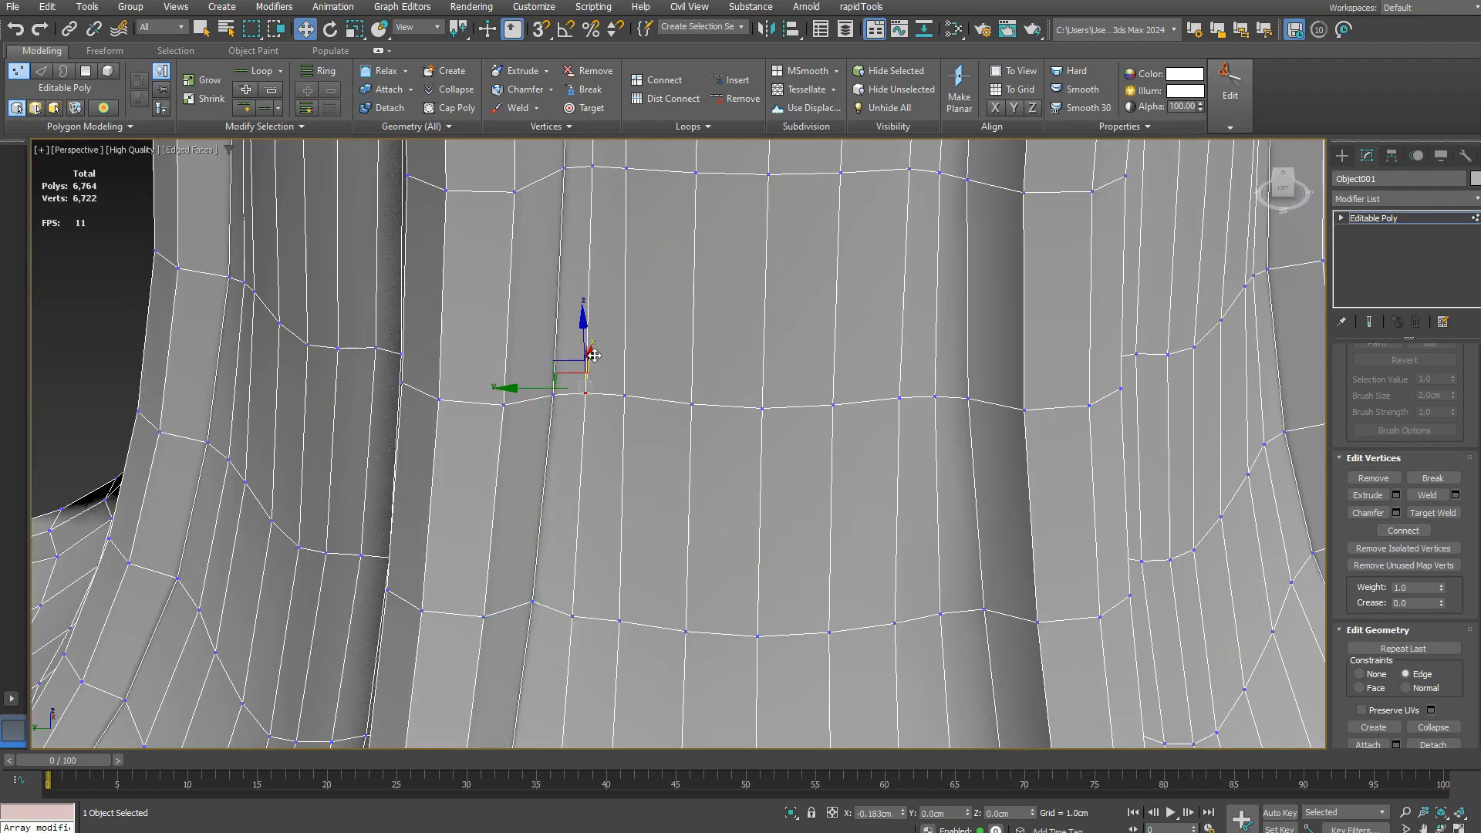
pyautogui.scroll(2, 593, 356)
pyautogui.scroll(-3, 909, 452)
pyautogui.keyDown('alt'); pyautogui.moveTo(910, 453); pyautogui.dragTo(591, 376, button='middle'); pyautogui.keyUp('alt')
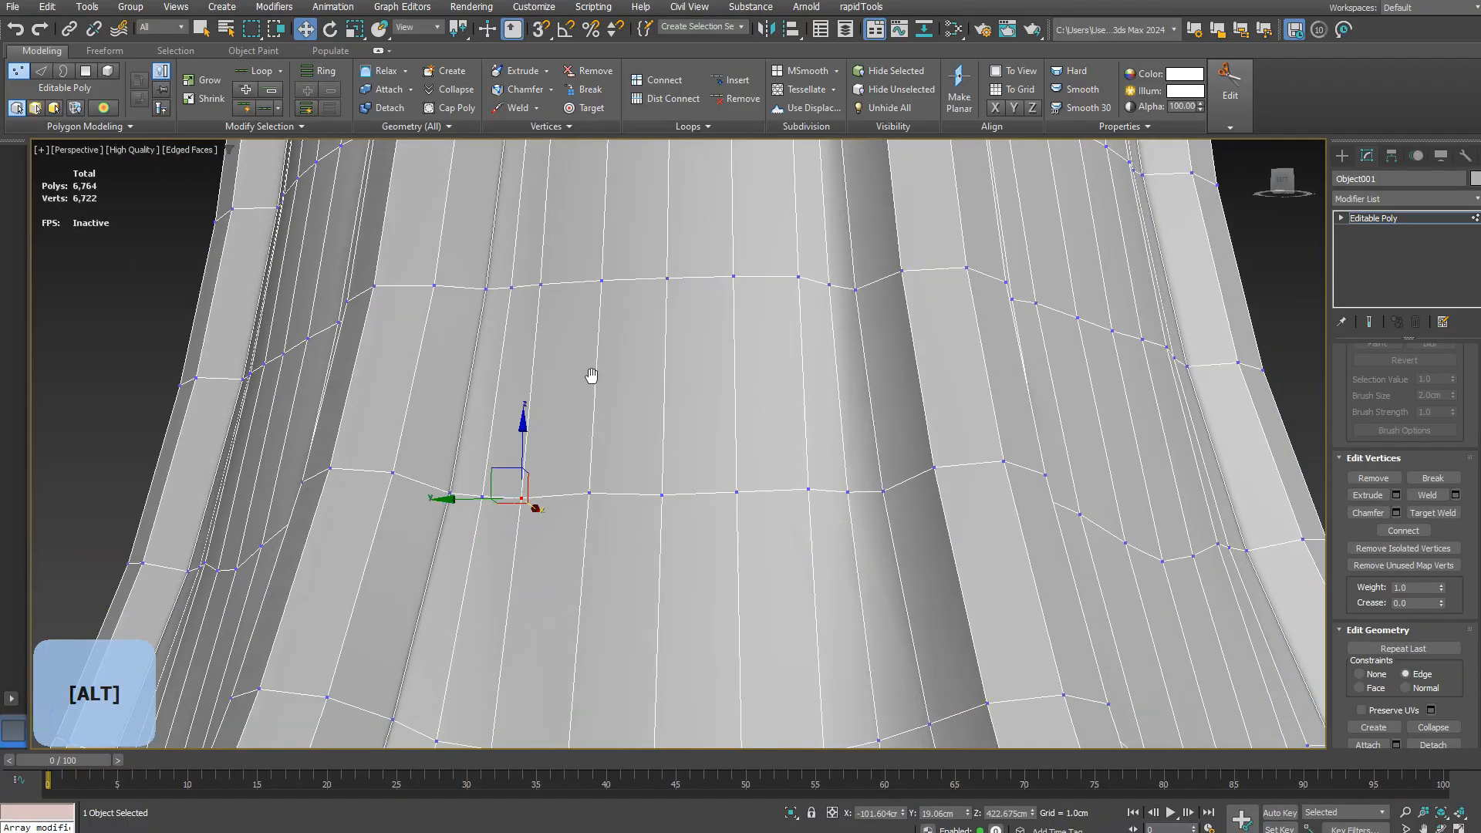
pyautogui.scroll(-4, 591, 376)
pyautogui.scroll(4, 596, 327)
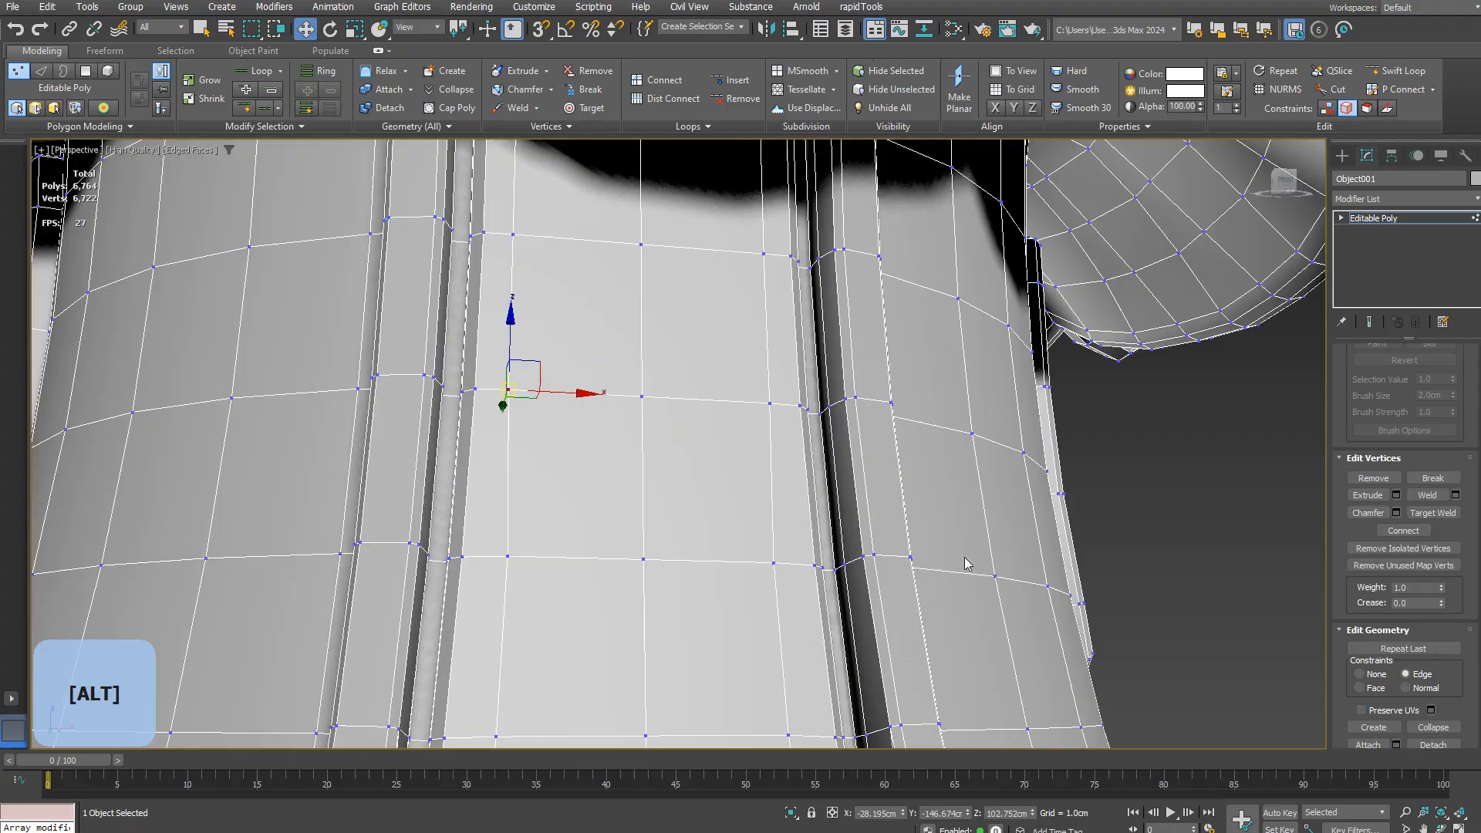
# Step: Slide the side vertices of the recessed door panel along their edges to even out the panel's vertical edge lines
pyautogui.scroll(-4, 543, 239)
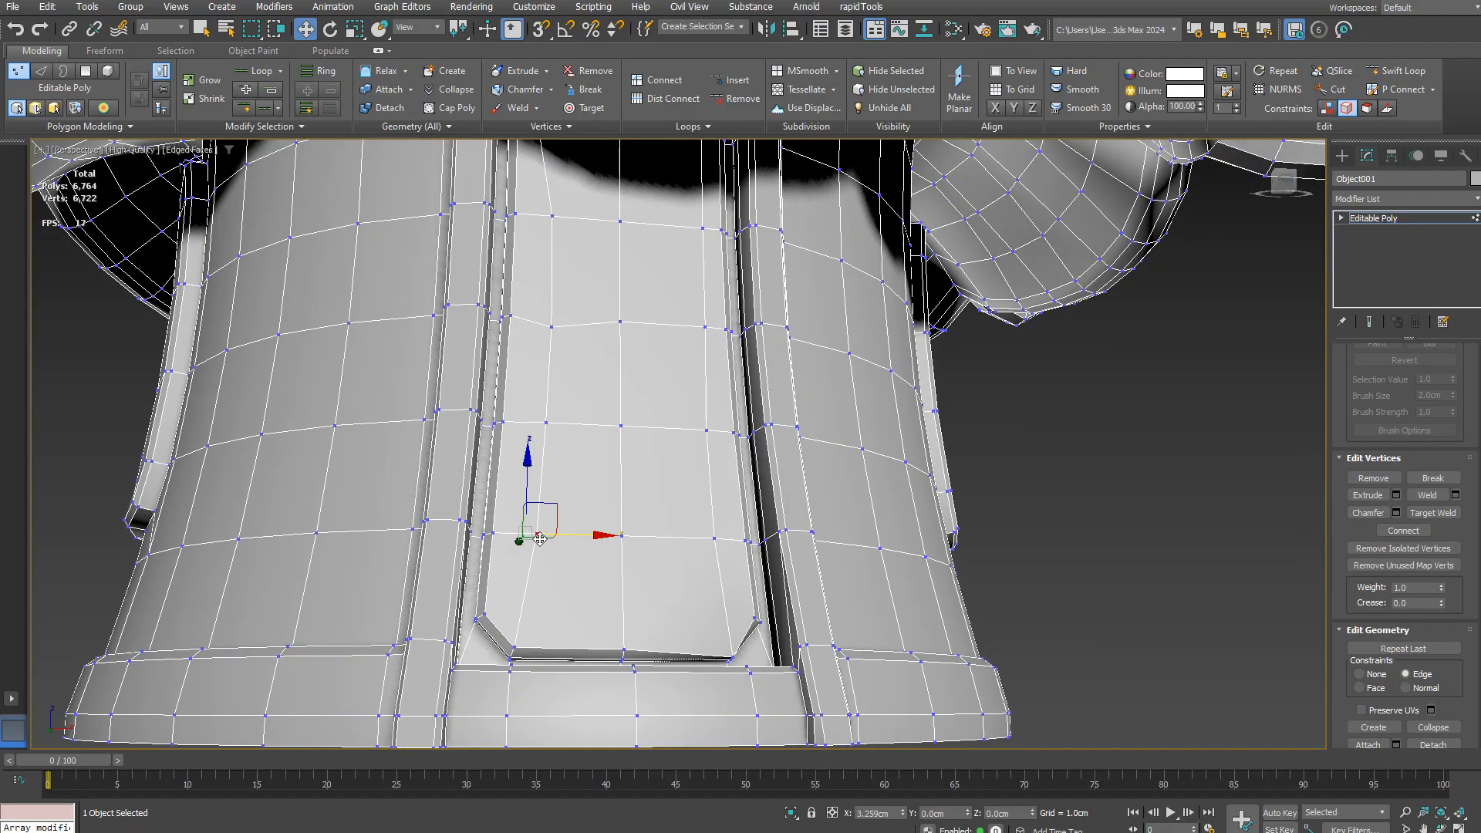
pyautogui.keyDown('alt'); pyautogui.moveTo(543, 239); pyautogui.dragTo(656, 370, button='middle'); pyautogui.keyUp('alt')
pyautogui.scroll(4, 695, 406)
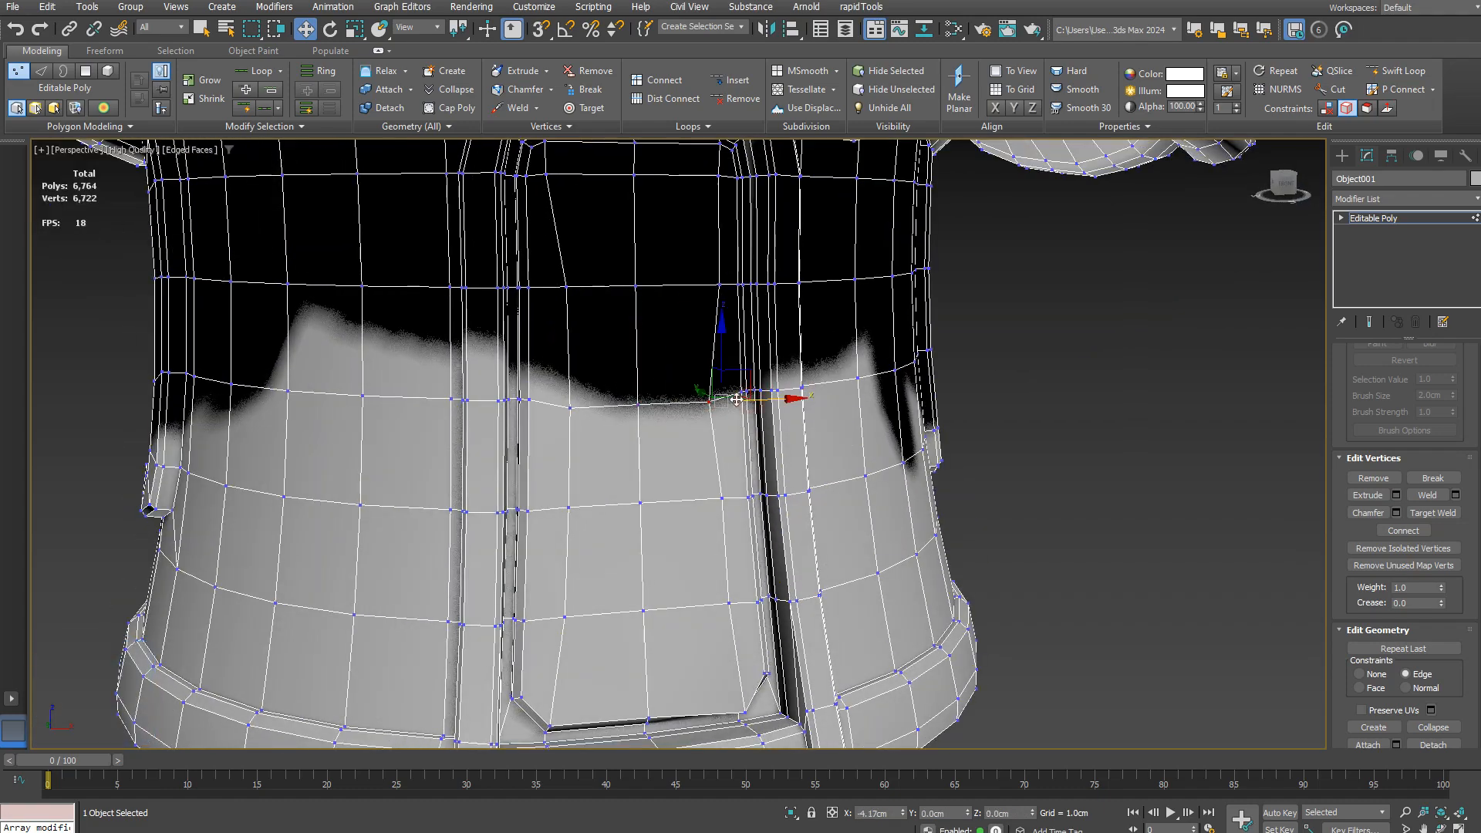
pyautogui.keyDown('alt'); pyautogui.moveTo(714, 499); pyautogui.dragTo(610, 413, button='middle'); pyautogui.keyUp('alt')
pyautogui.scroll(3, 515, 404)
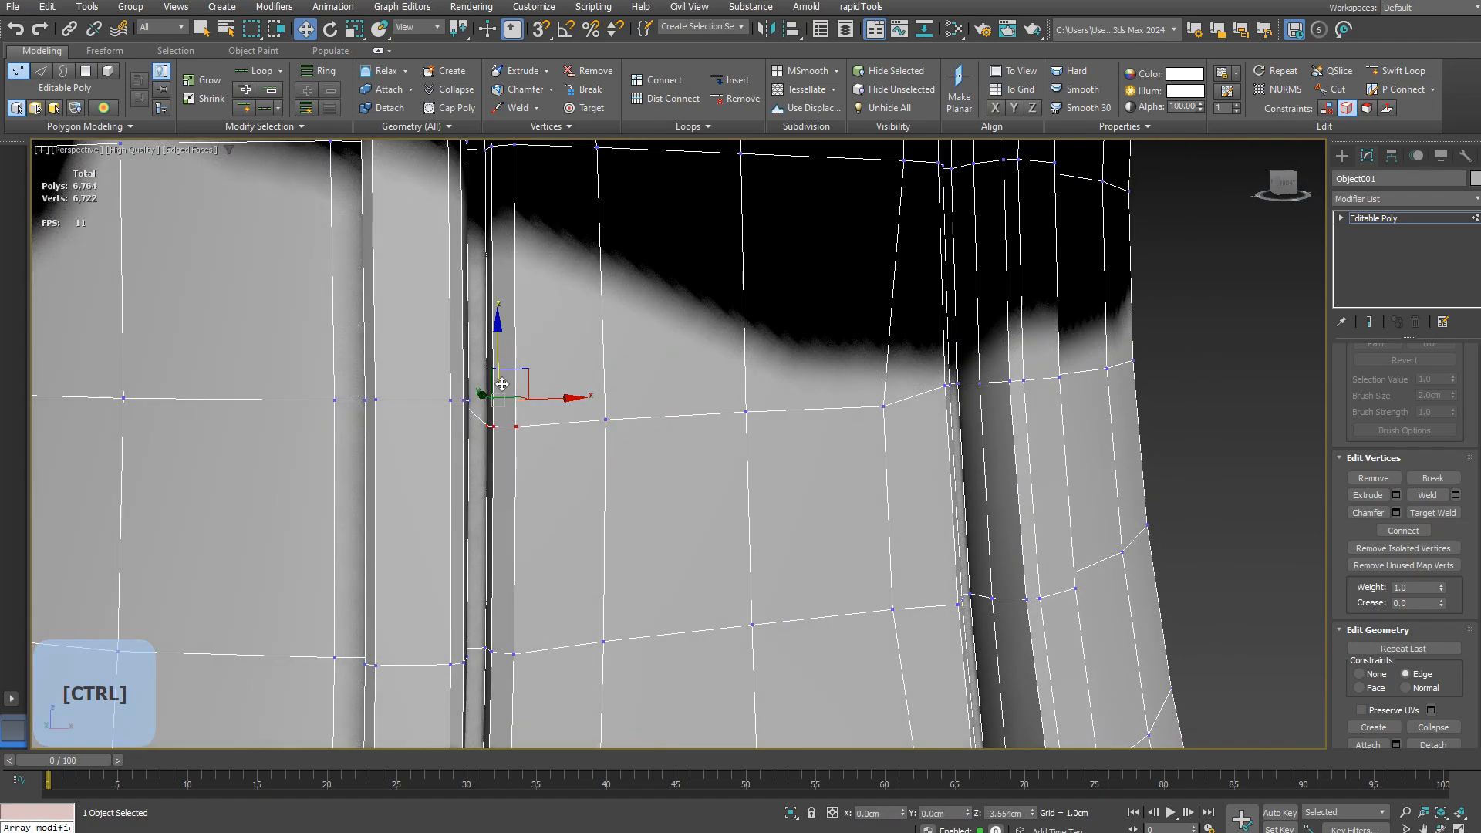
pyautogui.scroll(-4, 502, 383)
pyautogui.keyDown('alt'); pyautogui.moveTo(502, 383); pyautogui.dragTo(615, 394, button='middle'); pyautogui.keyUp('alt')
pyautogui.scroll(4, 615, 395)
pyautogui.scroll(-4, 634, 484)
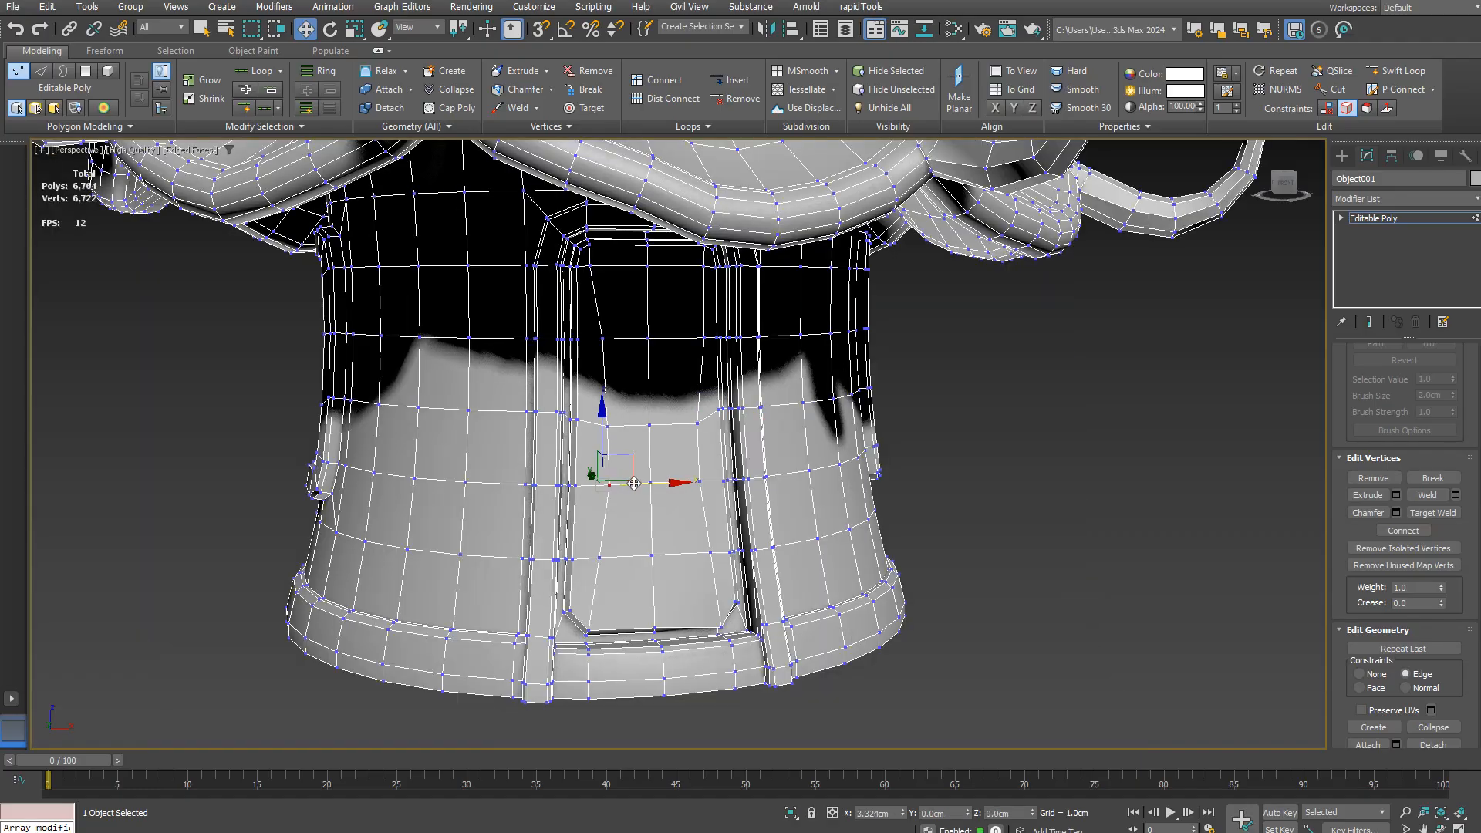
# Step: Reposition the inner vertices in the upper rows of the recessed door panel to redistribute its grid
pyautogui.scroll(2, 734, 551)
pyautogui.keyDown('alt'); pyautogui.moveTo(735, 550); pyautogui.dragTo(655, 470, button='middle'); pyautogui.keyUp('alt')
pyautogui.scroll(3, 699, 433)
pyautogui.moveTo(646, 300); pyautogui.dragTo(652, 299)
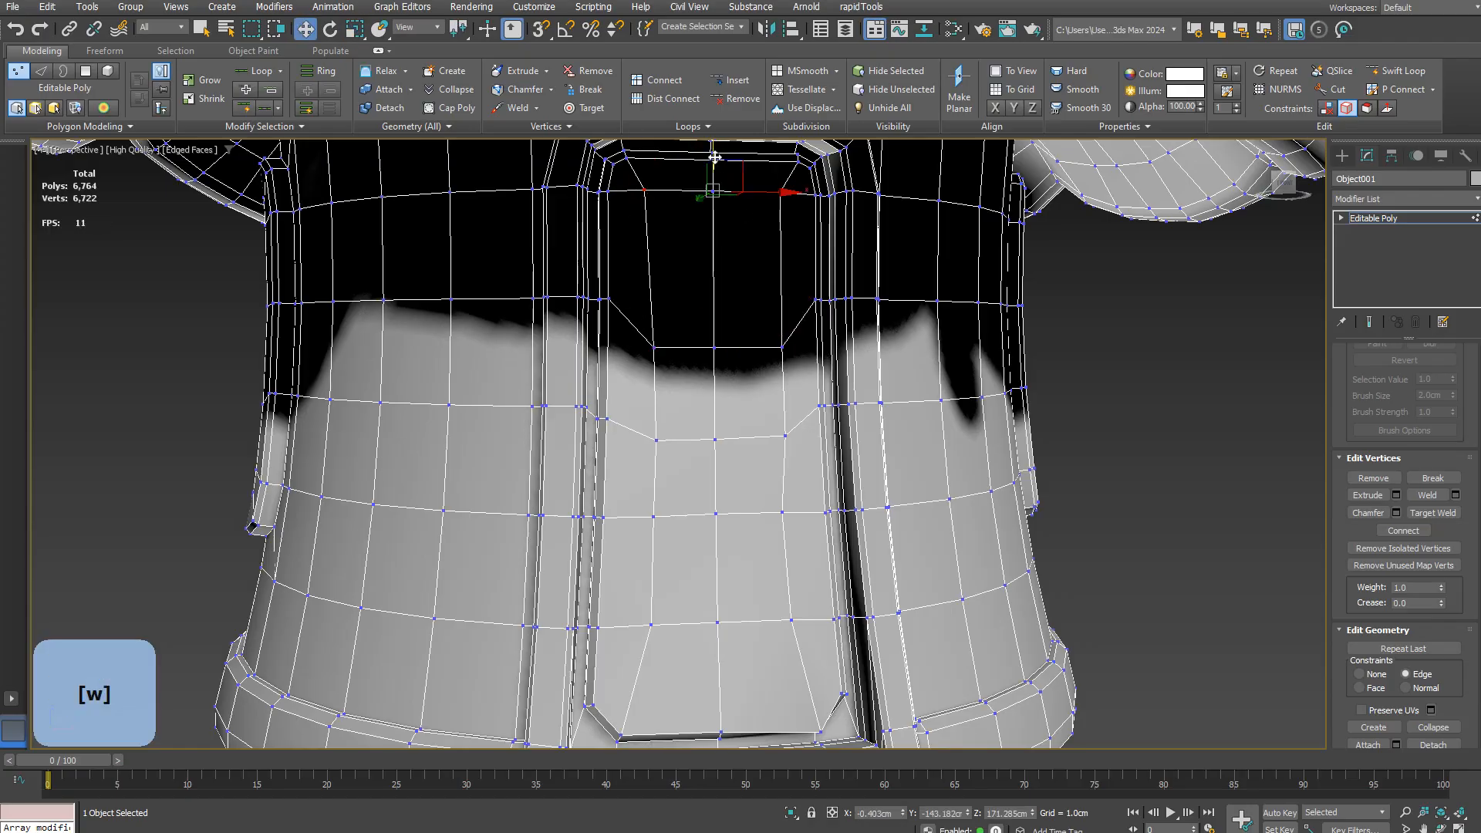
pyautogui.moveTo(722, 201); pyautogui.dragTo(722, 210)
pyautogui.scroll(-3, 694, 324)
# Step: Chamfer the door panel vertex at the handle position and shape it into an open octagonal hole
pyautogui.click(664, 421)
pyautogui.keyDown('alt'); pyautogui.moveTo(664, 422); pyautogui.dragTo(686, 421, button='middle'); pyautogui.keyUp('alt')
pyautogui.scroll(4, 671, 463)
pyautogui.hotkey('ctrl', 'shift', 'c')
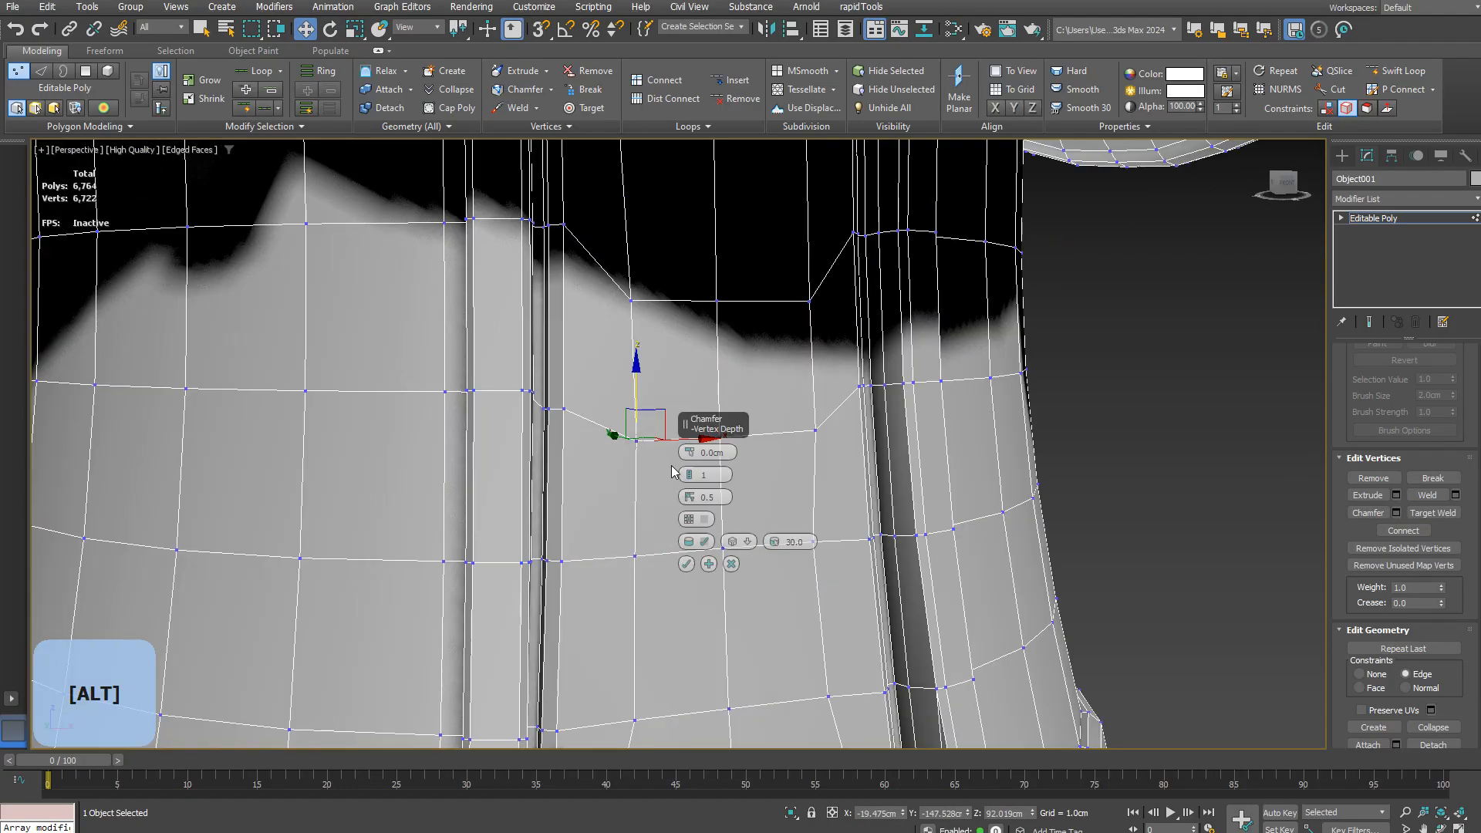
pyautogui.press('4')
pyautogui.press('3')
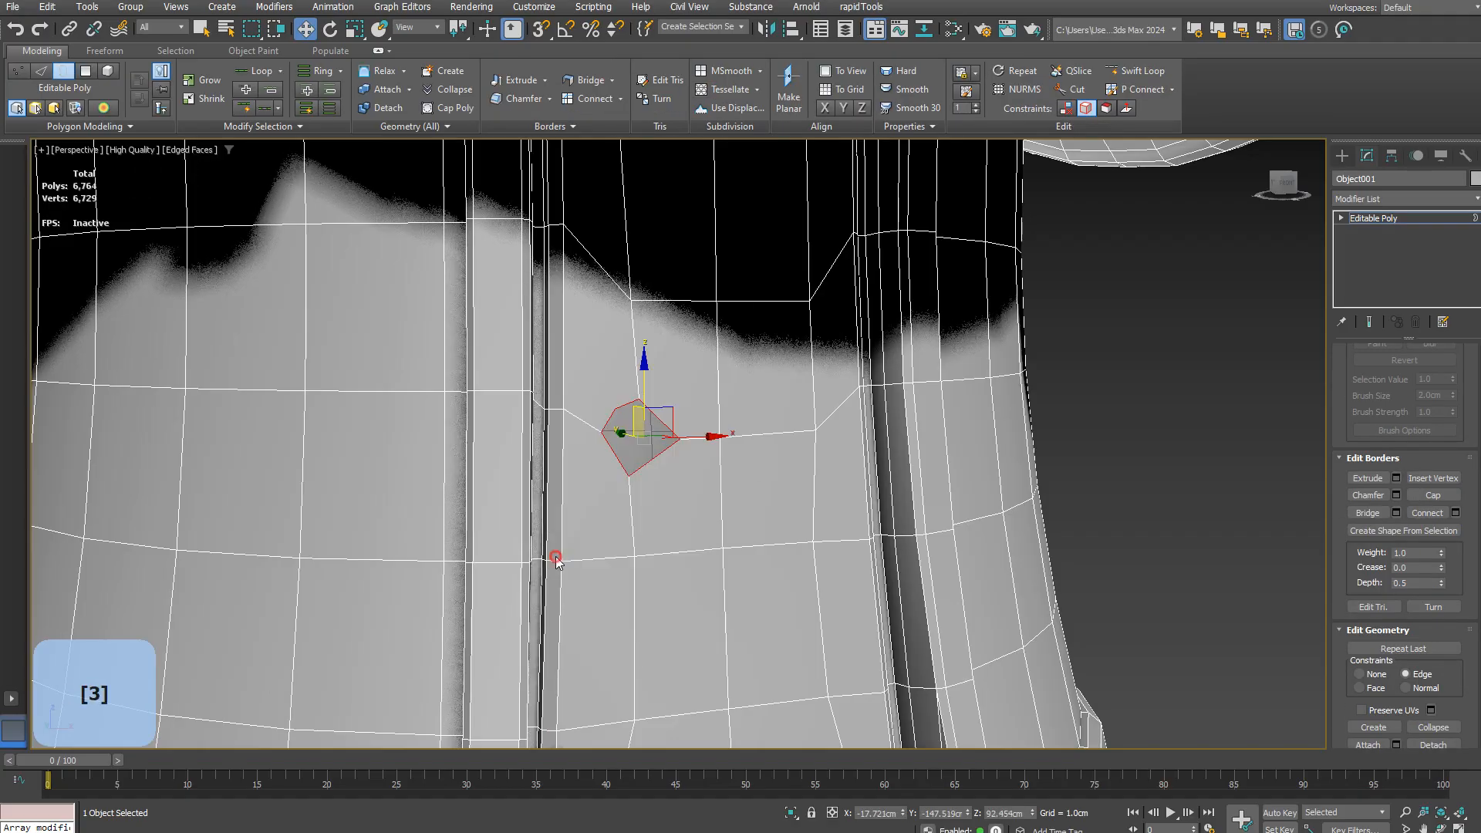
pyautogui.press('1')
pyautogui.keyDown('alt'); pyautogui.moveTo(652, 310); pyautogui.dragTo(771, 347, button='middle'); pyautogui.keyUp('alt')
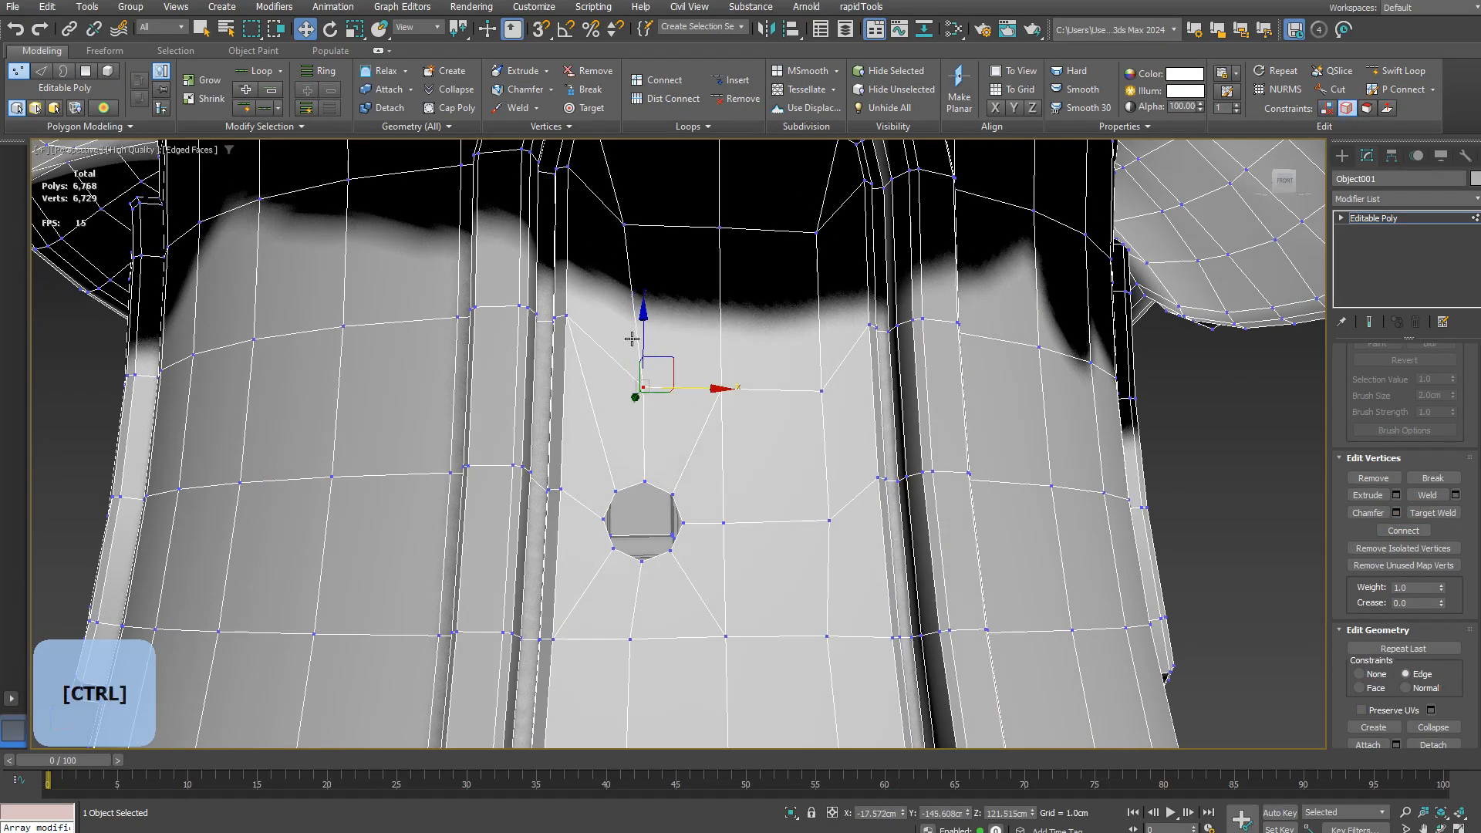
# Step: Adjust the vertices above the octagonal hole in the door panel and fill the hole with faces converging at its centre
pyautogui.scroll(-3, 647, 309)
pyautogui.click(631, 251)
pyautogui.scroll(-5, 698, 385)
pyautogui.keyDown('alt'); pyautogui.moveTo(698, 446); pyautogui.dragTo(751, 453, button='middle'); pyautogui.keyUp('alt')
pyautogui.scroll(6, 745, 449)
pyautogui.press('3')
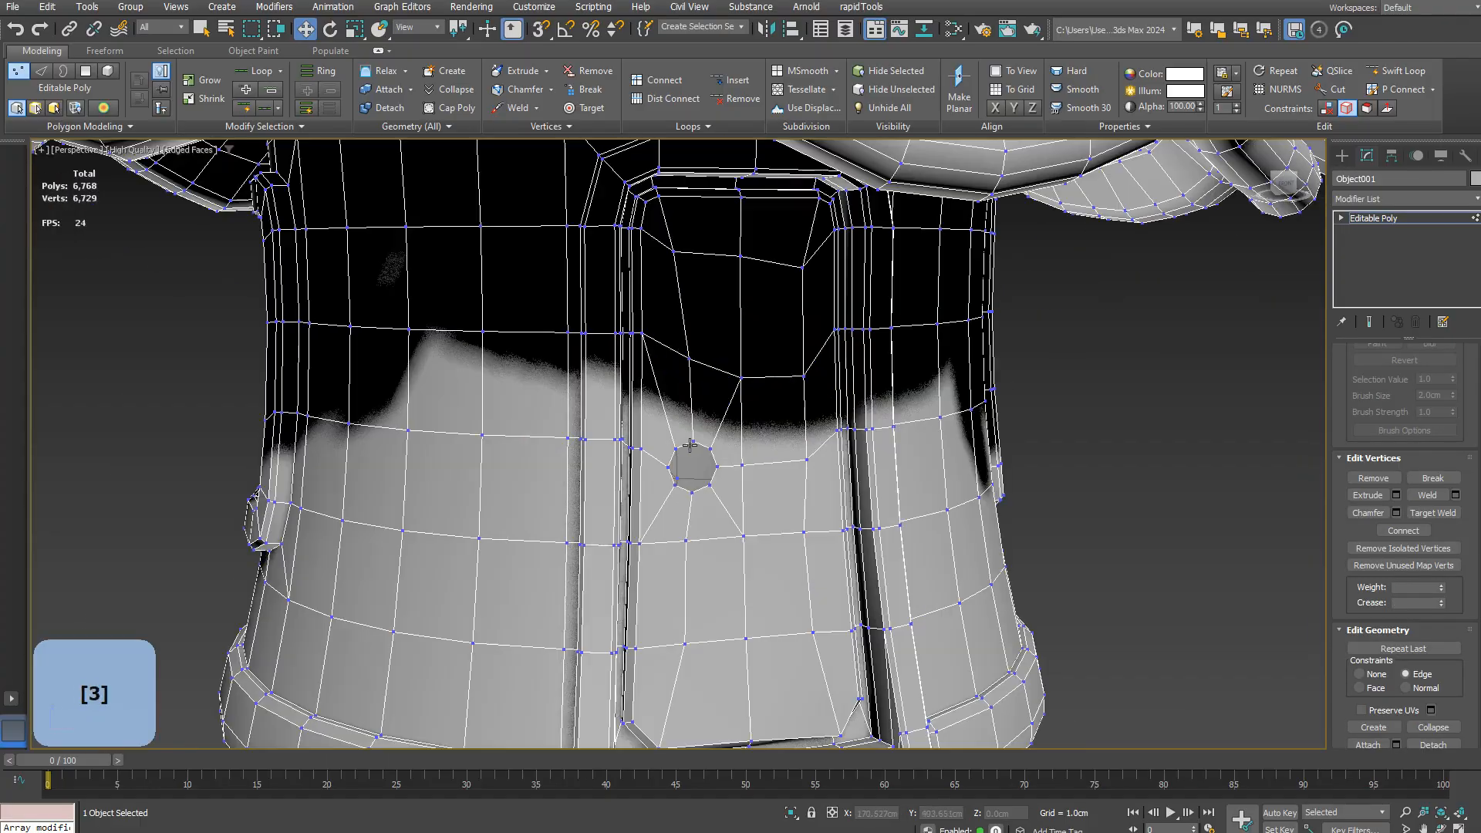
pyautogui.press('r')
pyautogui.keyDown('shift'); pyautogui.moveTo(674, 455); pyautogui.dragTo(674, 502); pyautogui.keyUp('shift')
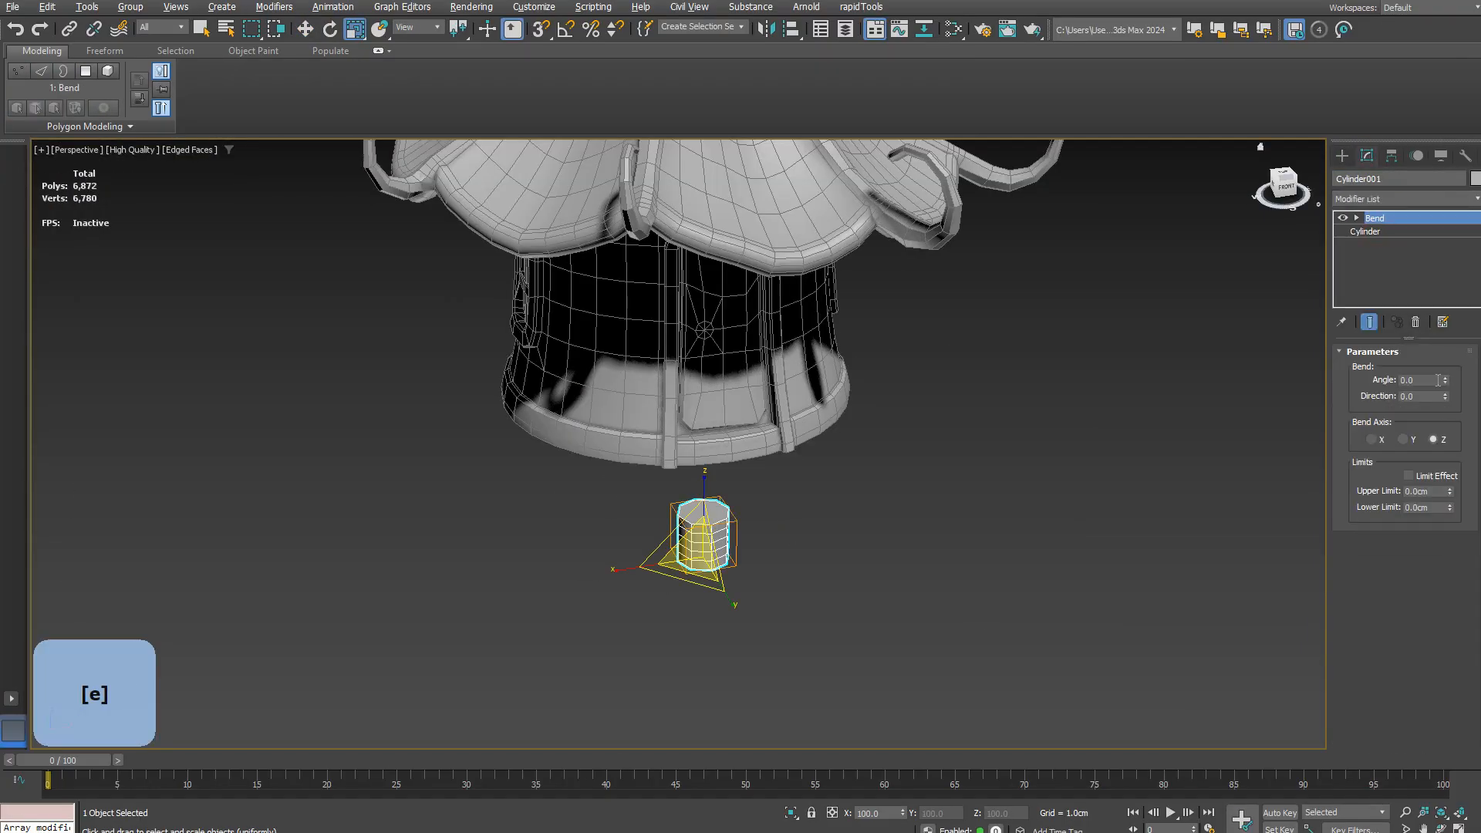
# Step: Bend the handle cylinder by 90° and set its radius to 7.15 cm and height to 39.271 cm
pyautogui.press('Return')
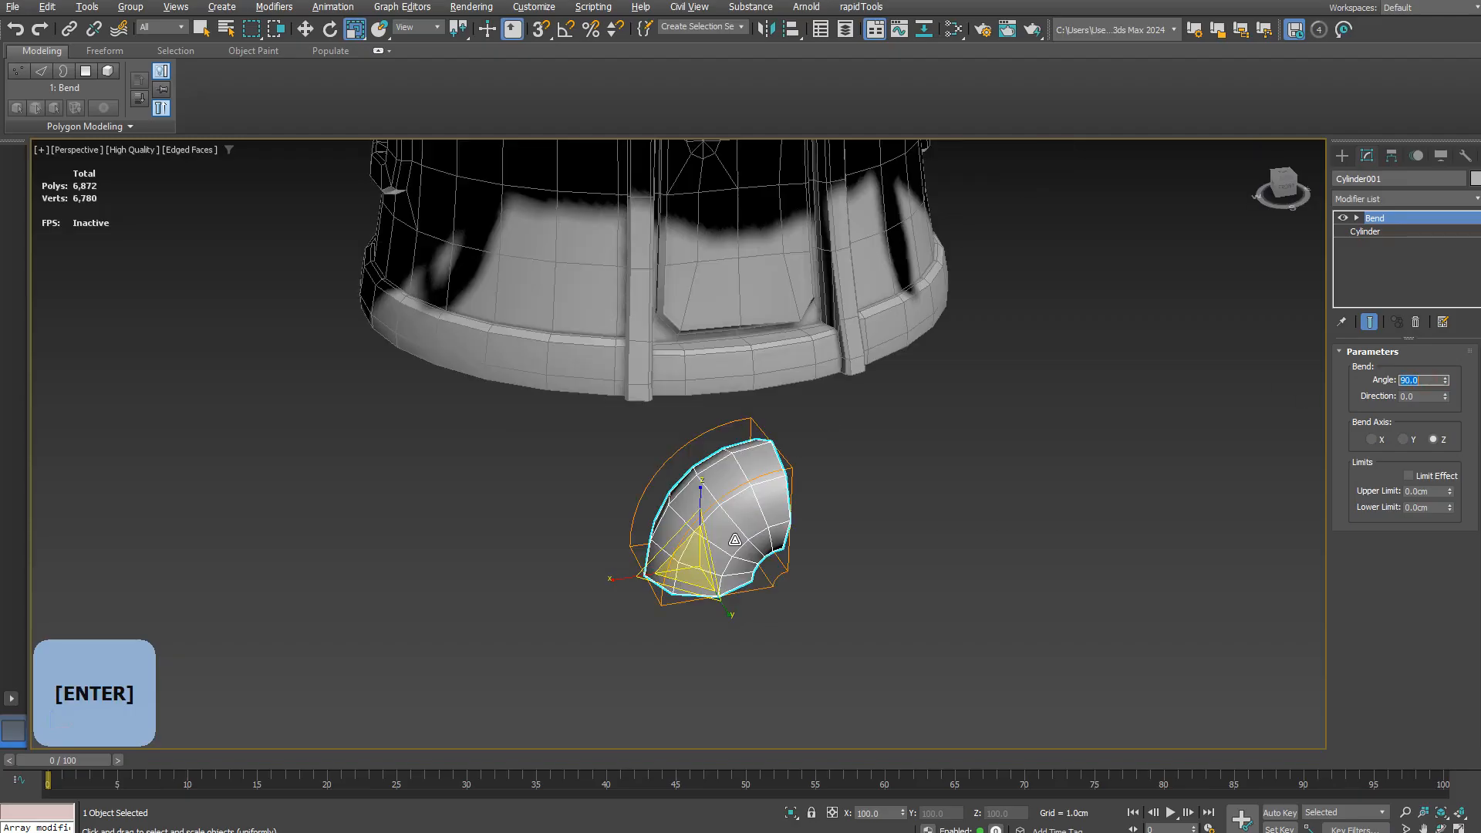
pyautogui.moveTo(1463, 430); pyautogui.dragTo(1462, 417)
pyautogui.keyDown('alt'); pyautogui.moveTo(694, 463); pyautogui.dragTo(686, 409, button='middle'); pyautogui.keyUp('alt')
# Step: Place the bent cylinder on the octagon of the door panel with Select and Place
pyautogui.click(379, 29)
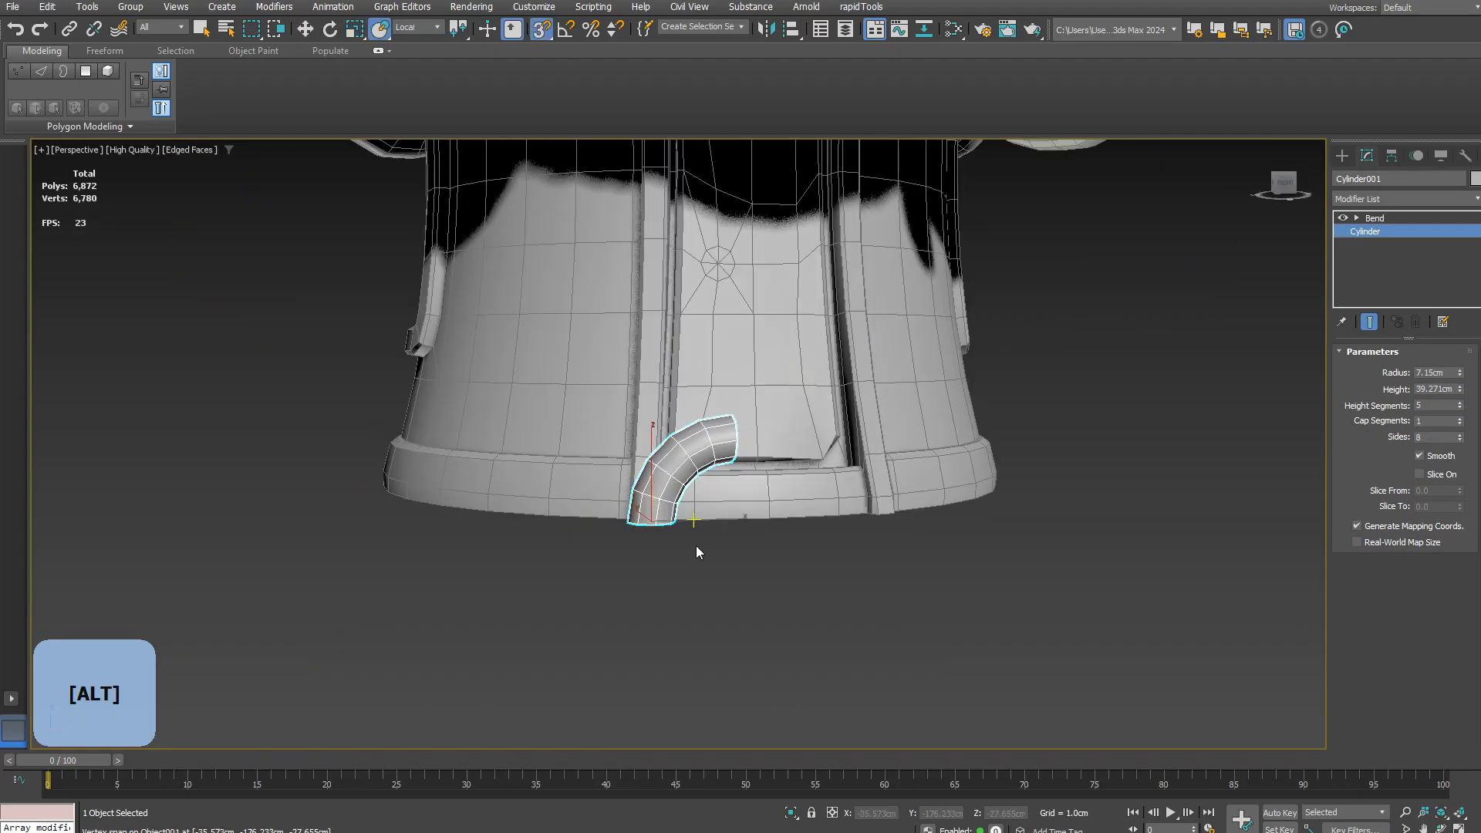
pyautogui.moveTo(671, 478); pyautogui.dragTo(737, 316)
pyautogui.click(1374, 219)
pyautogui.keyDown('alt'); pyautogui.moveTo(717, 343); pyautogui.dragTo(725, 380, button='middle'); pyautogui.keyUp('alt')
pyautogui.scroll(8, 724, 370)
pyautogui.keyDown('alt'); pyautogui.moveTo(710, 432); pyautogui.dragTo(717, 463, button='middle'); pyautogui.keyUp('alt')
# Step: Set the handle cylinder's radius to 4.576 cm and height to 16.101 cm, and convert it to an Editable Poly
pyautogui.moveTo(1460, 373); pyautogui.dragTo(1460, 395)
pyautogui.moveTo(1460, 389); pyautogui.dragTo(1460, 438)
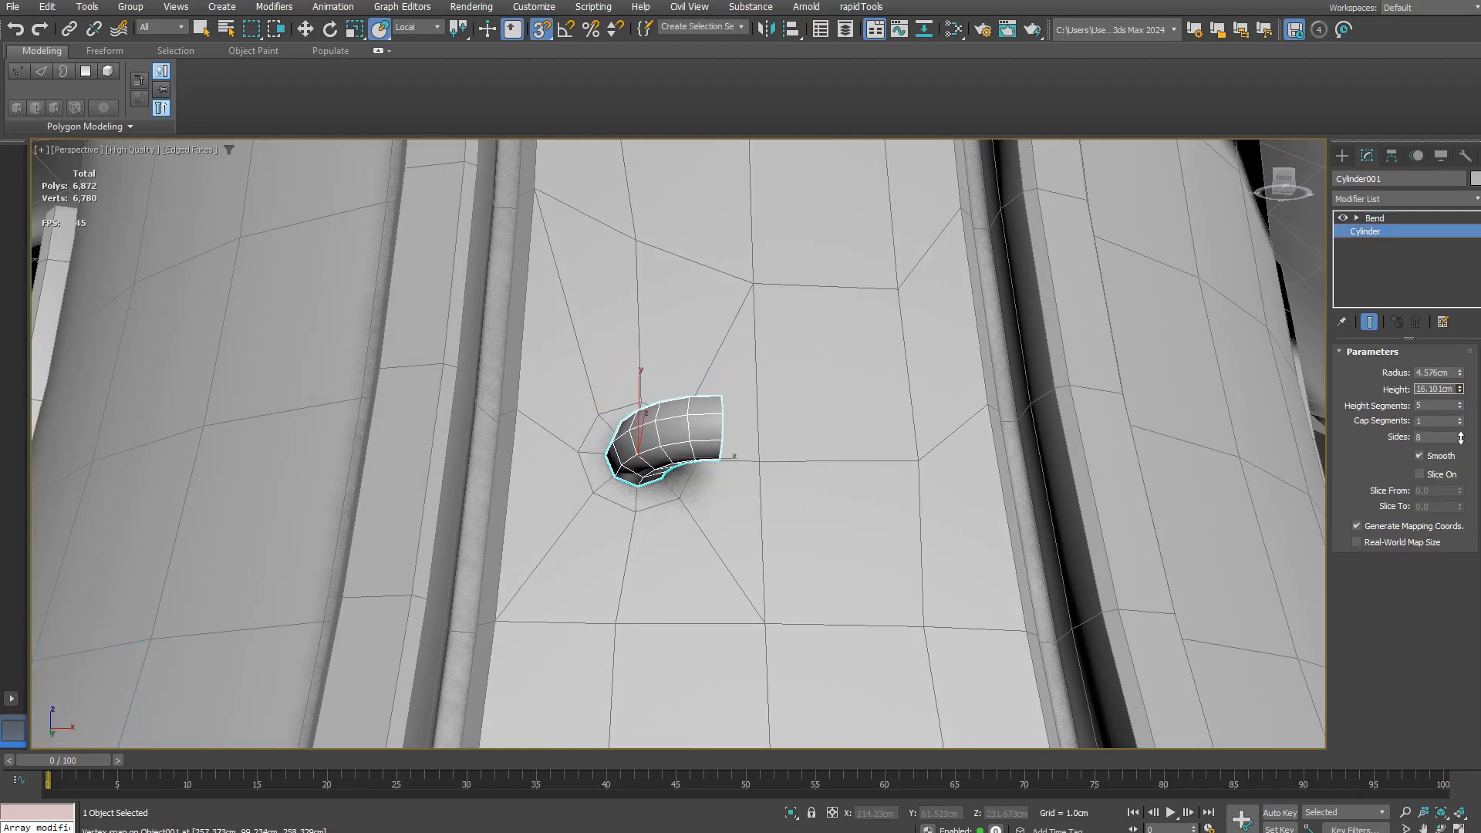
pyautogui.scroll(-6, 679, 455)
pyautogui.keyDown('alt'); pyautogui.moveTo(679, 455); pyautogui.dragTo(771, 402, button='middle'); pyautogui.keyUp('alt')
pyautogui.scroll(5, 679, 370)
pyautogui.keyDown('alt'); pyautogui.moveTo(678, 386); pyautogui.dragTo(648, 386, button='middle'); pyautogui.keyUp('alt')
pyautogui.hotkey('ctrl', 'z')
pyautogui.rightClick(640, 412)
pyautogui.click(669, 509)
pyautogui.keyDown('alt'); pyautogui.moveTo(668, 509); pyautogui.dragTo(571, 493, button='middle'); pyautogui.keyUp('alt')
# Step: Extrude the handle's end polygon sideways across the door panel to lengthen the grip, and scale the end face
pyautogui.press('4')
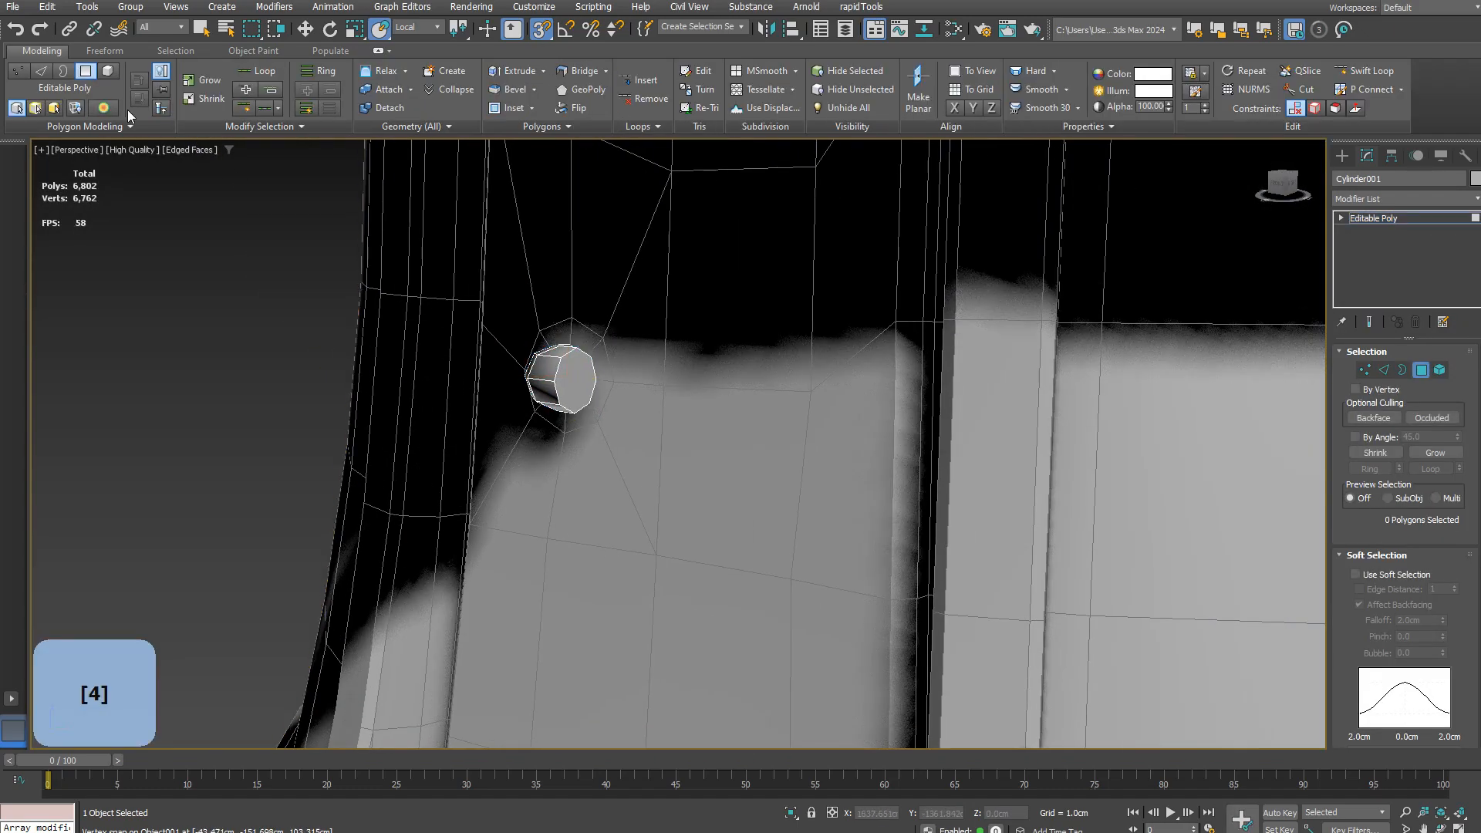
pyautogui.click(577, 385)
pyautogui.press('w')
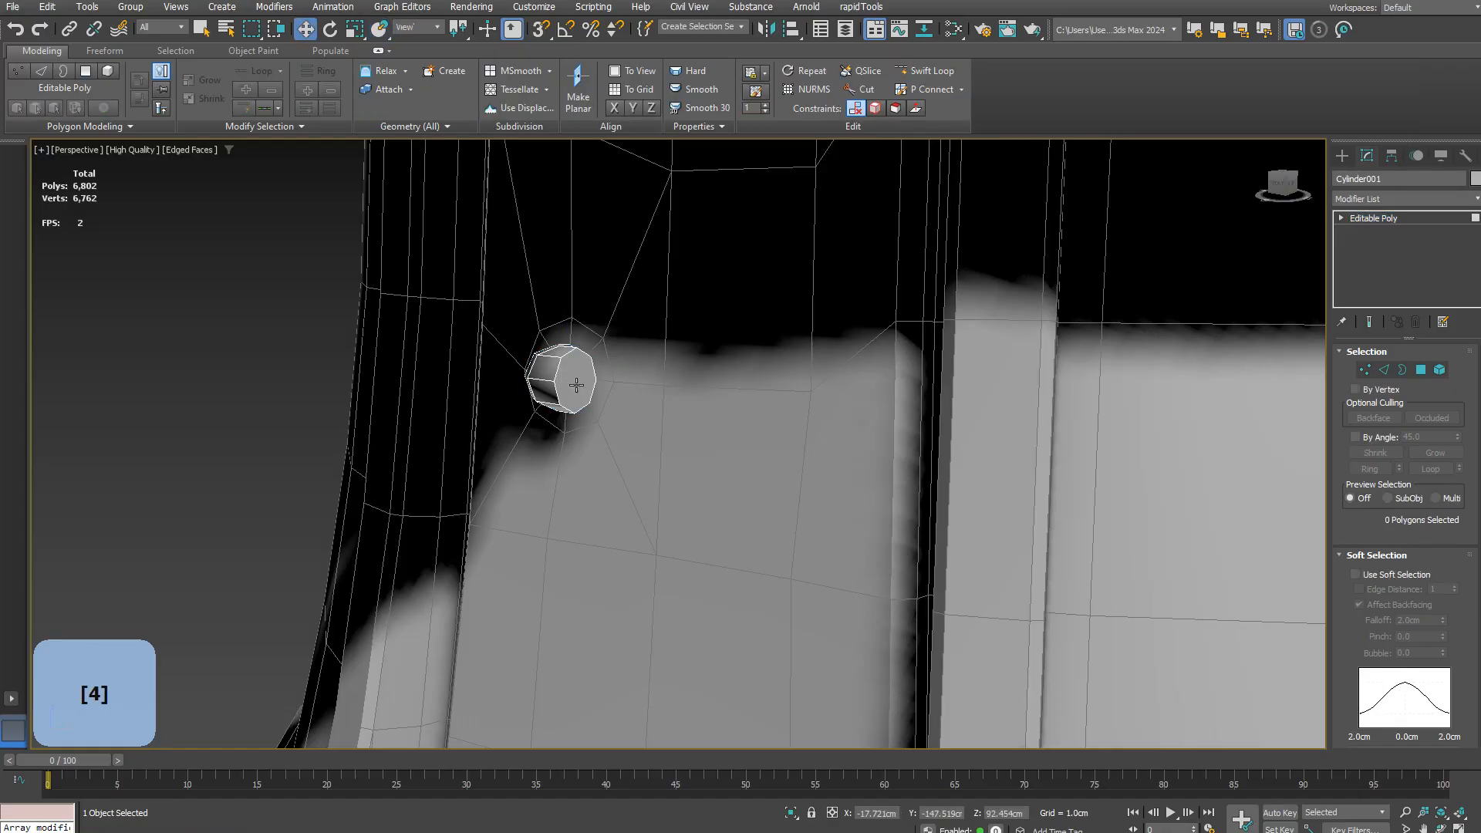
pyautogui.keyDown('shift'); pyautogui.moveTo(568, 375); pyautogui.dragTo(729, 384); pyautogui.keyUp('shift')
pyautogui.keyDown('alt'); pyautogui.moveTo(729, 384); pyautogui.dragTo(655, 325, button='middle'); pyautogui.keyUp('alt')
pyautogui.scroll(5, 655, 326)
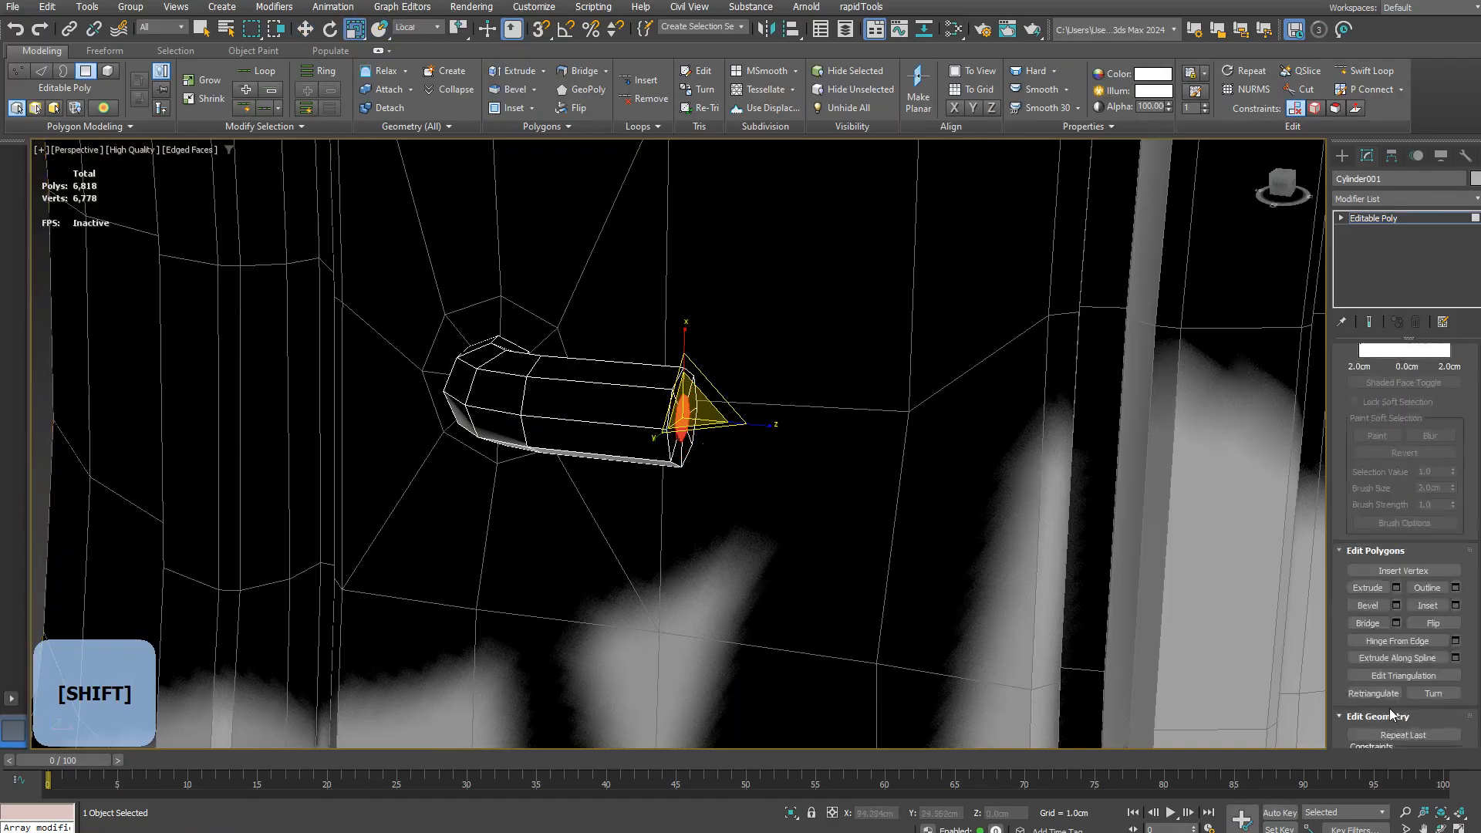
pyautogui.press('r')
pyautogui.press('2')
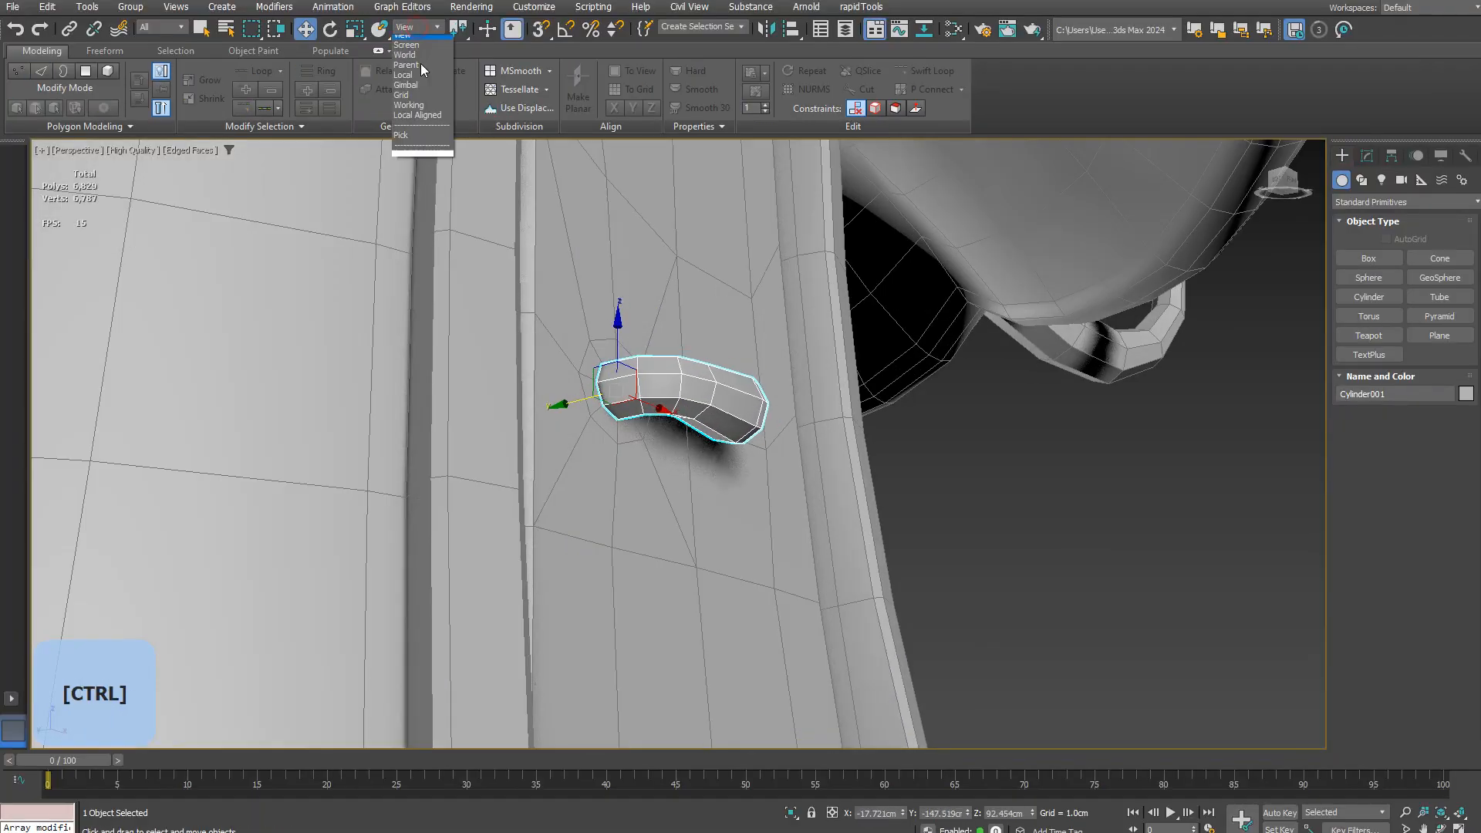
# Step: Extrude the open border at the handle's base outward into a wider flange facing the door panel
pyautogui.keyDown('alt'); pyautogui.moveTo(679, 364); pyautogui.dragTo(694, 385, button='middle'); pyautogui.keyUp('alt')
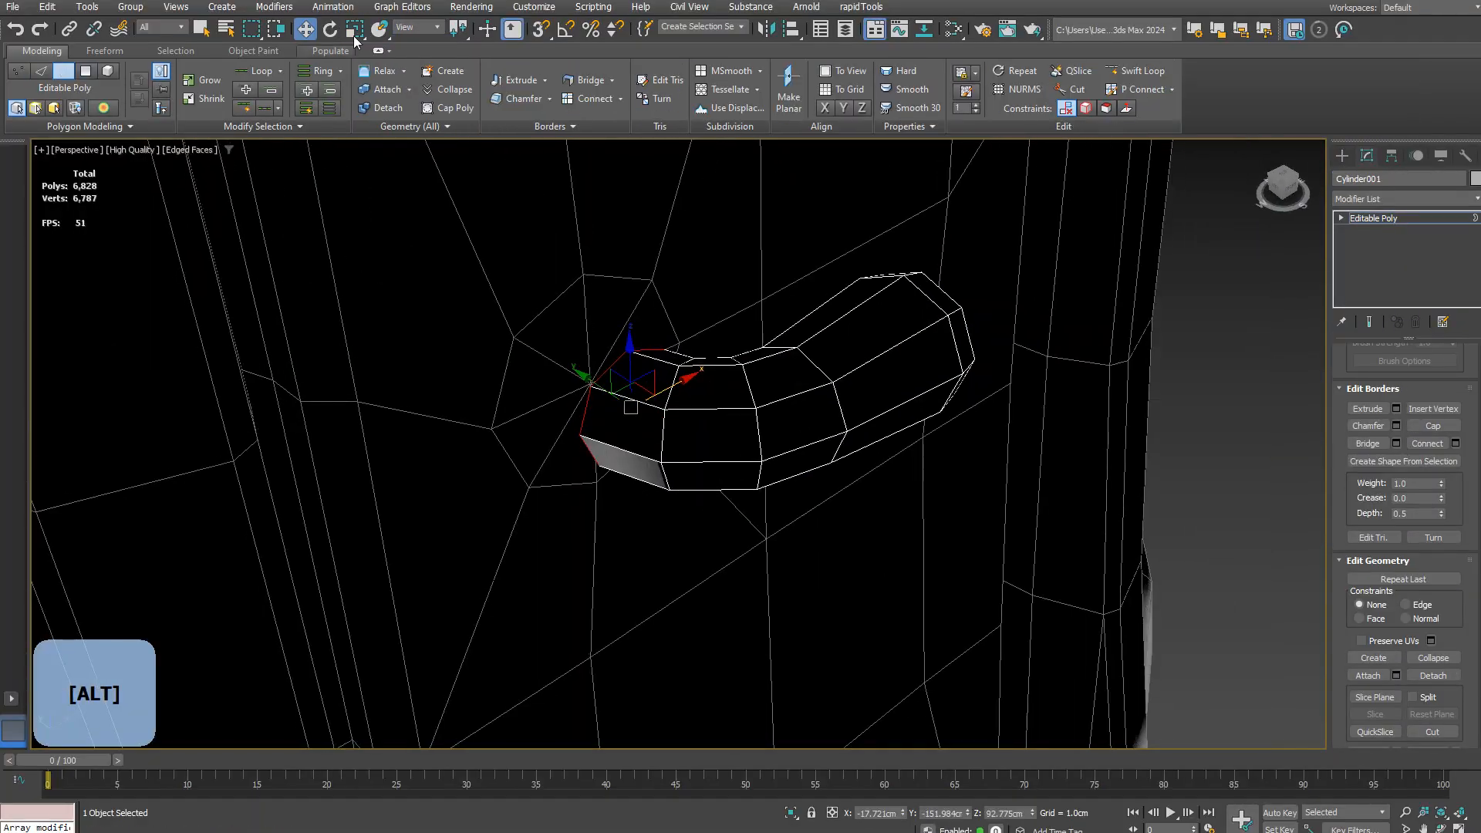
pyautogui.keyDown('alt'); pyautogui.moveTo(602, 362); pyautogui.dragTo(632, 386, button='middle'); pyautogui.keyUp('alt')
pyautogui.press('w')
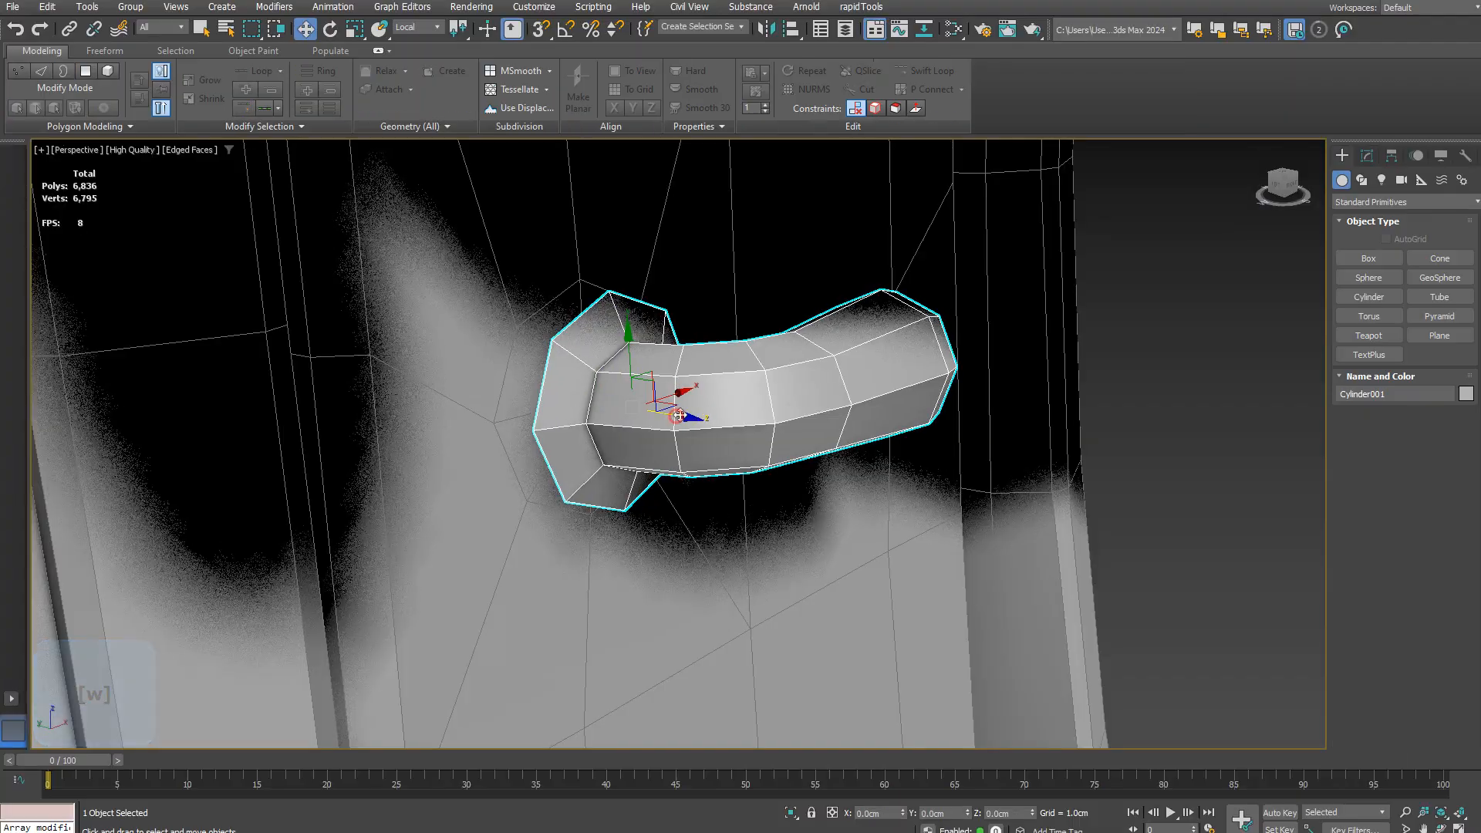
pyautogui.keyDown('alt'); pyautogui.moveTo(677, 397); pyautogui.dragTo(658, 419, button='middle'); pyautogui.keyUp('alt')
# Step: Delete the centre vertex of the door panel's octagon and bridge the opening to the handle's flange
pyautogui.press('1')
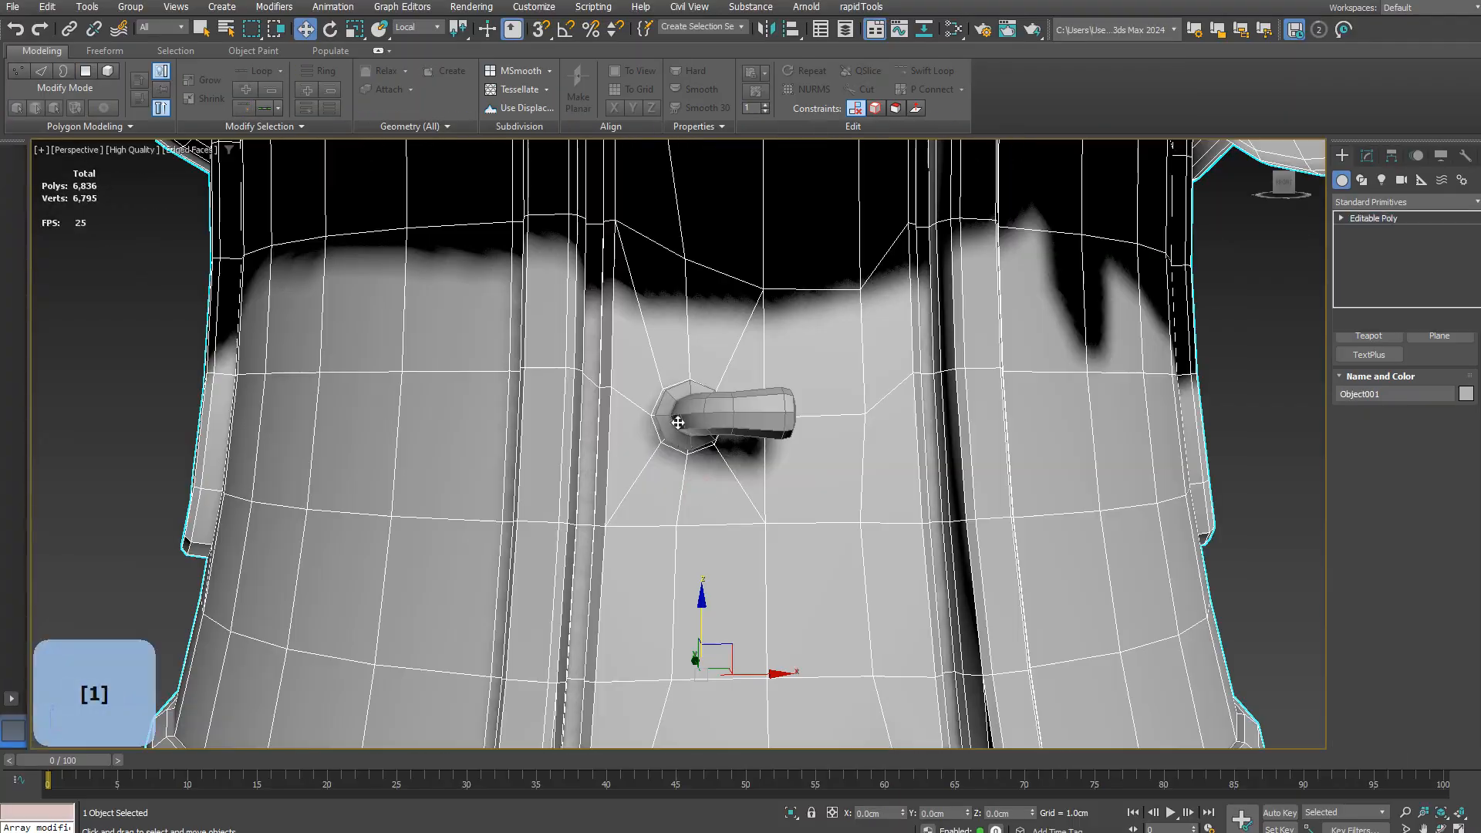
pyautogui.press('Delete')
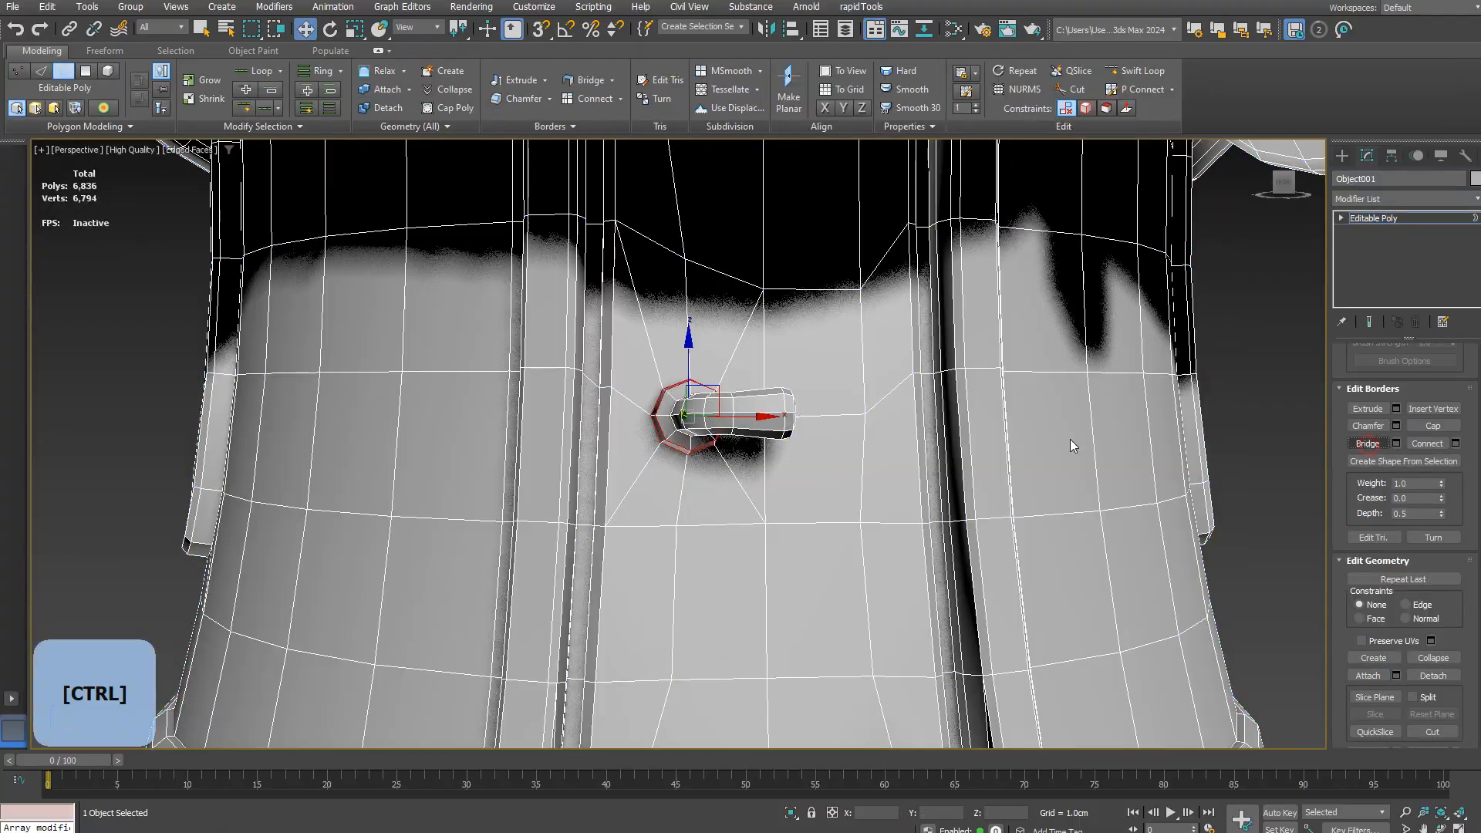
pyautogui.press('F4')
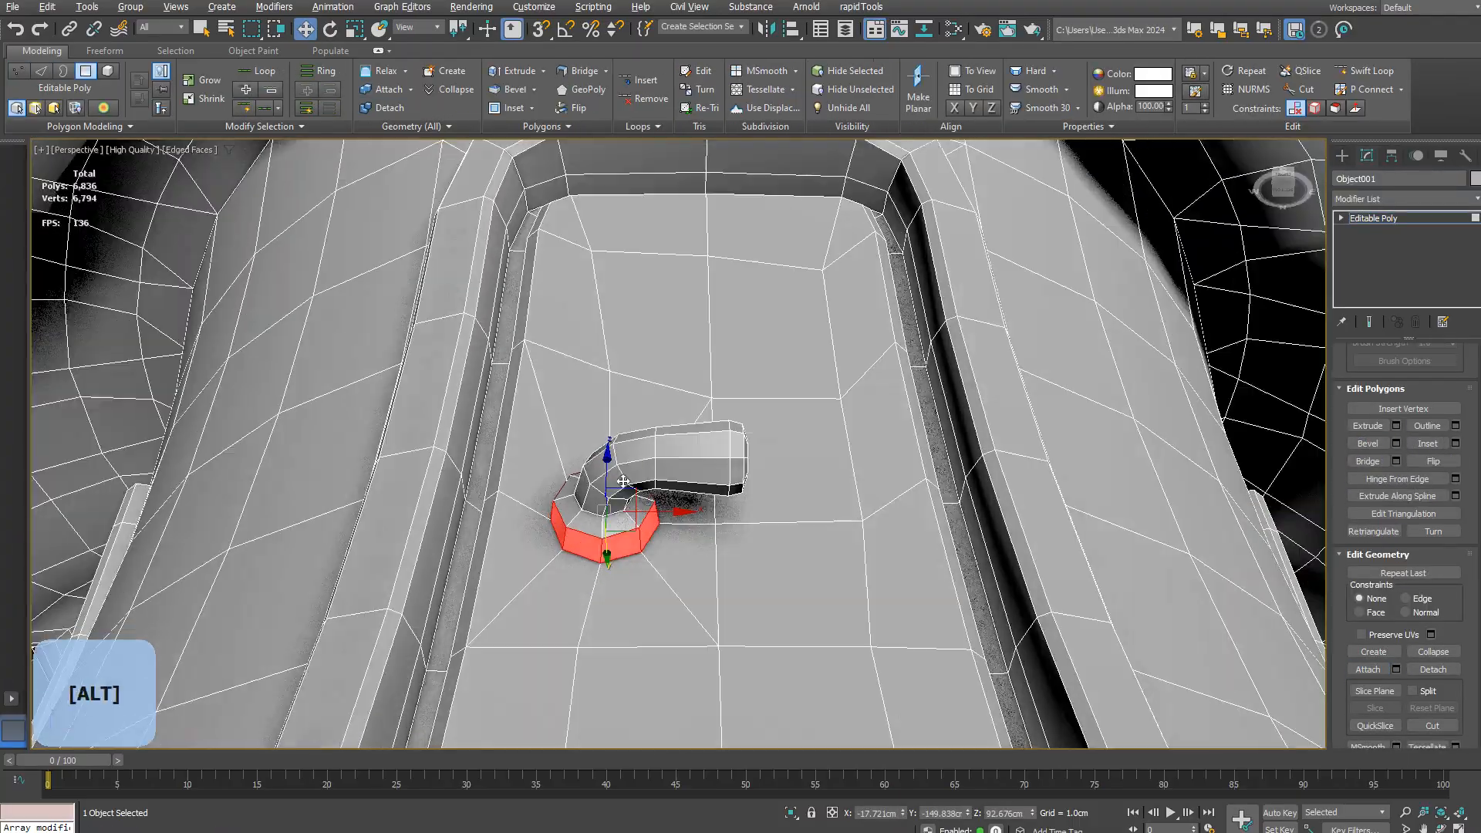
pyautogui.keyDown('alt'); pyautogui.moveTo(619, 473); pyautogui.dragTo(603, 460, button='middle'); pyautogui.keyUp('alt')
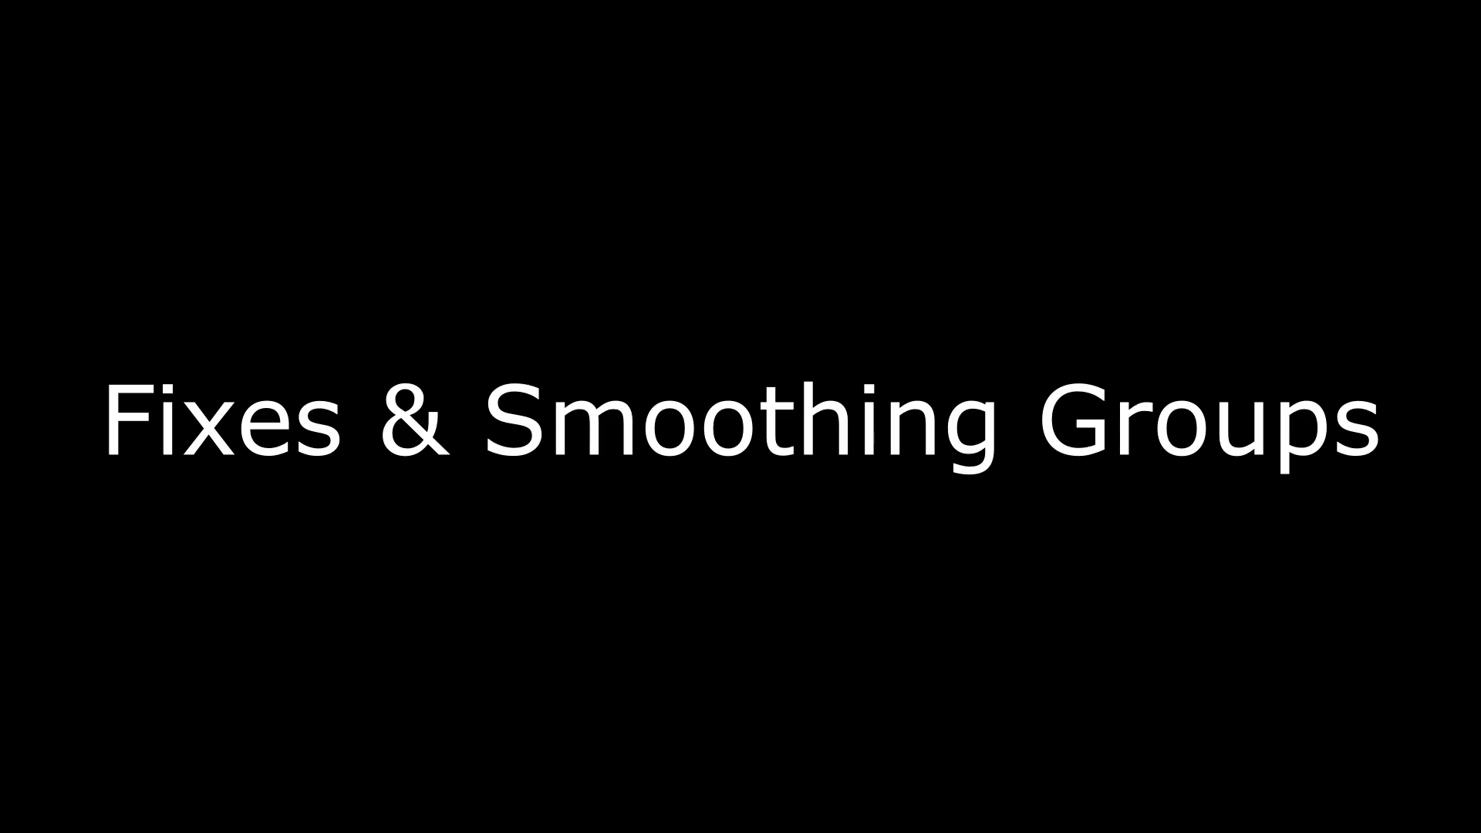
# Step: Check the tower mesh for polygons with more or fewer than four sides using selection by number of sides
pyautogui.press('4')
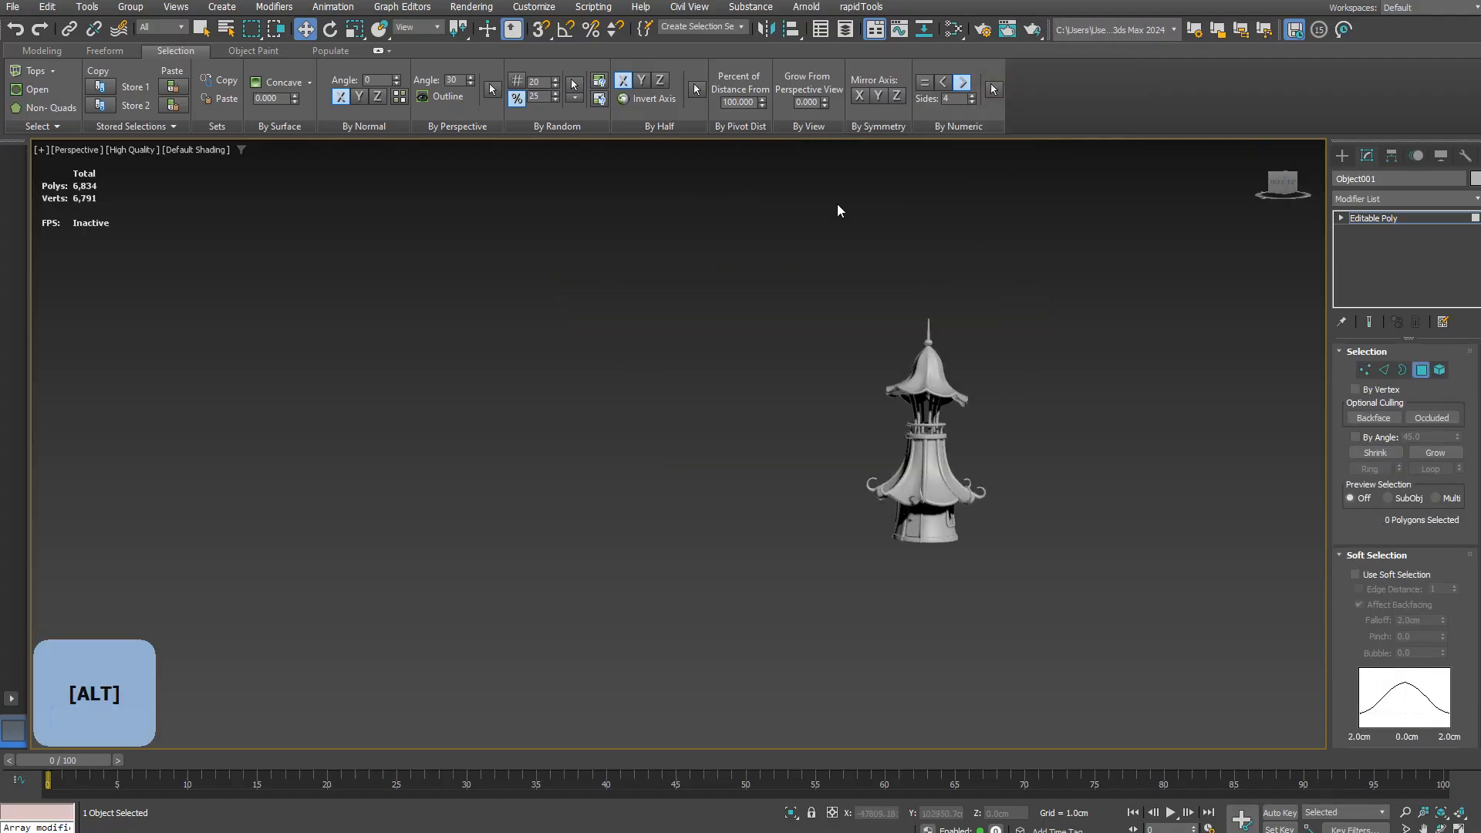
pyautogui.scroll(10, 837, 208)
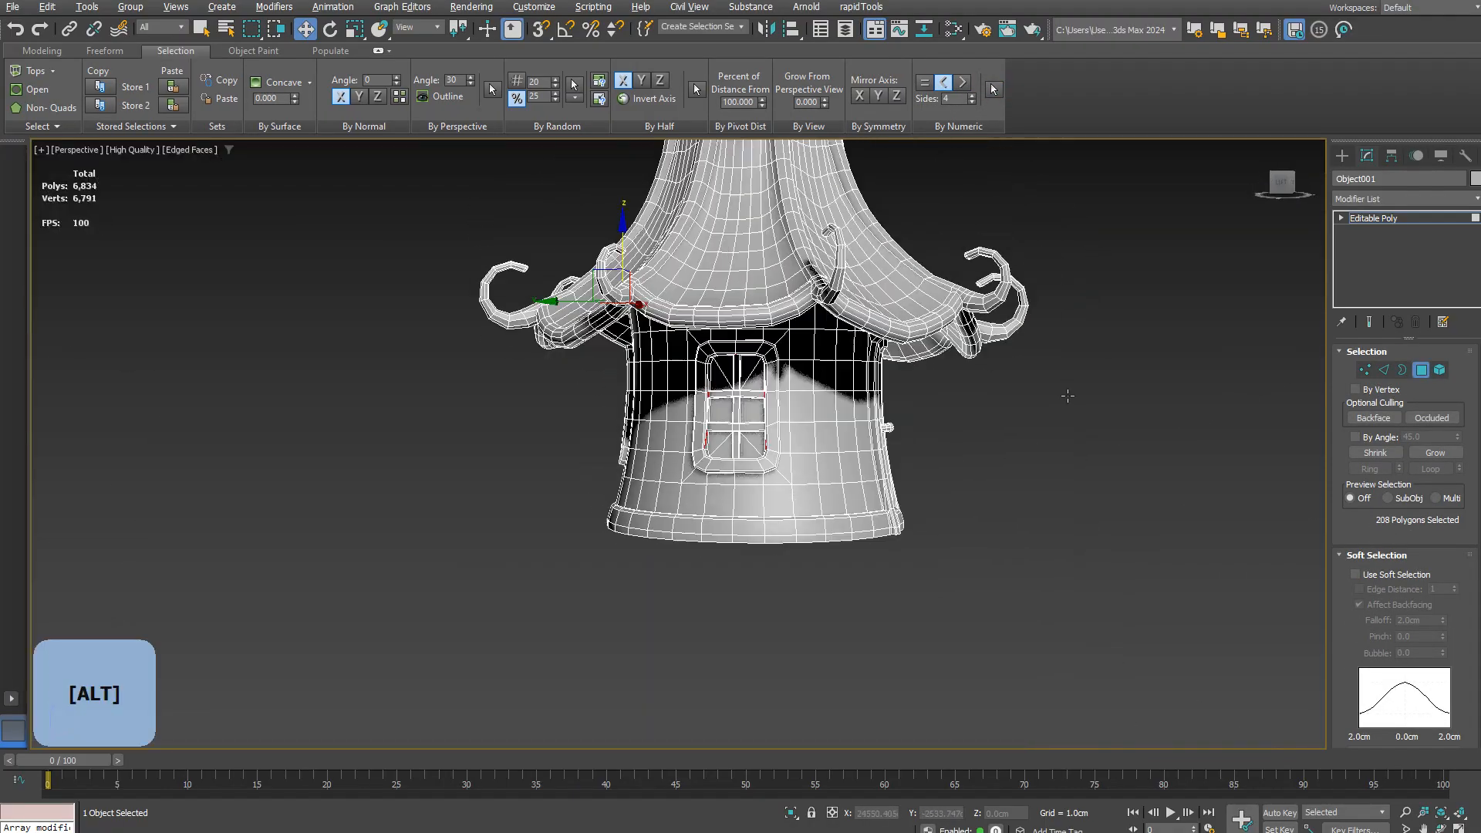
pyautogui.press('F4')
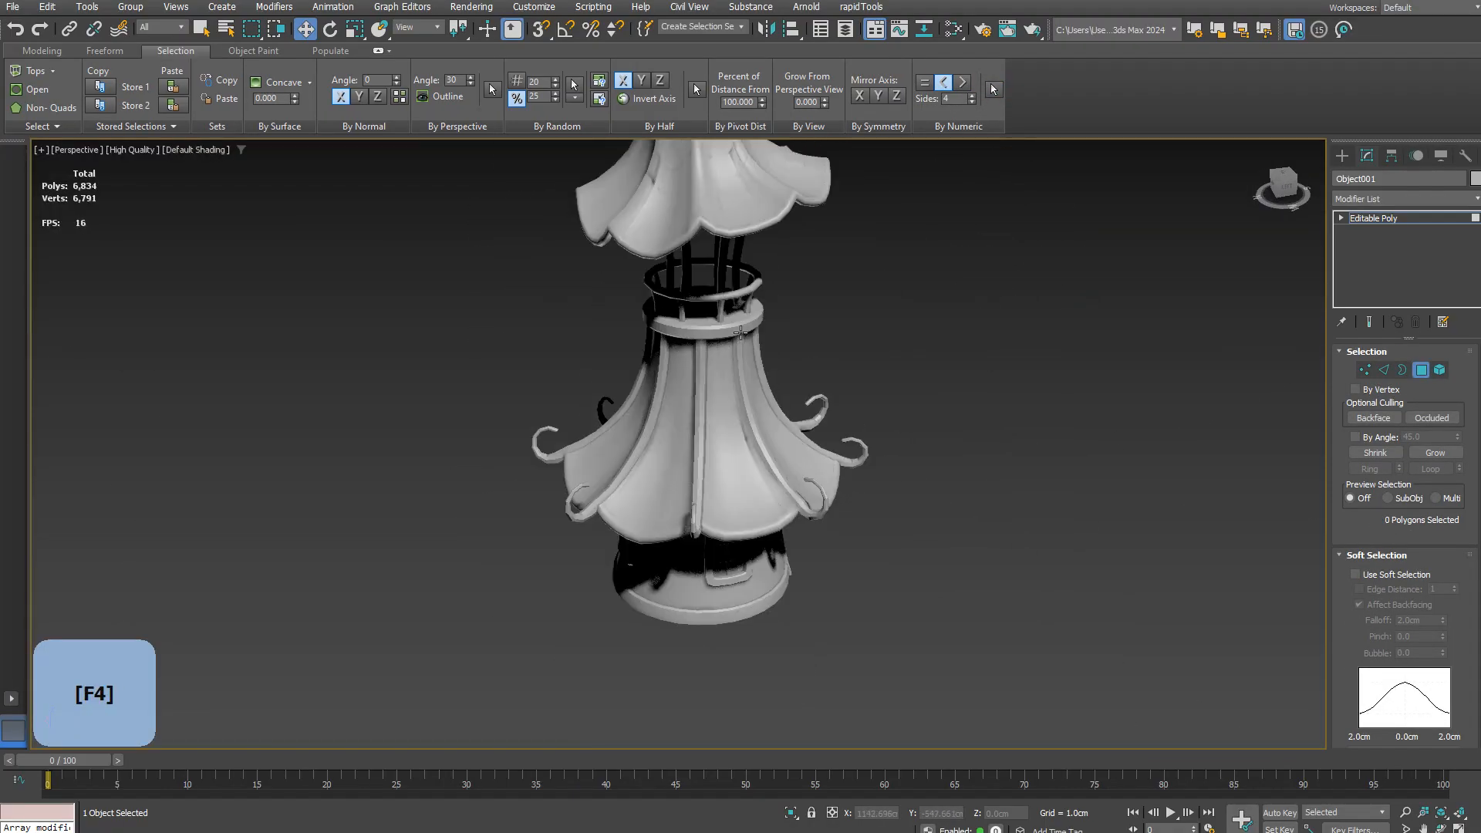
# Step: Highlight the mesh's open edges with xView and delete the stray open strip along the upper roof's rim
pyautogui.keyDown('alt'); pyautogui.moveTo(663, 462); pyautogui.dragTo(678, 462, button='middle'); pyautogui.keyUp('alt')
pyautogui.click(40, 150)
pyautogui.moveTo(77, 301)
pyautogui.click(308, 354)
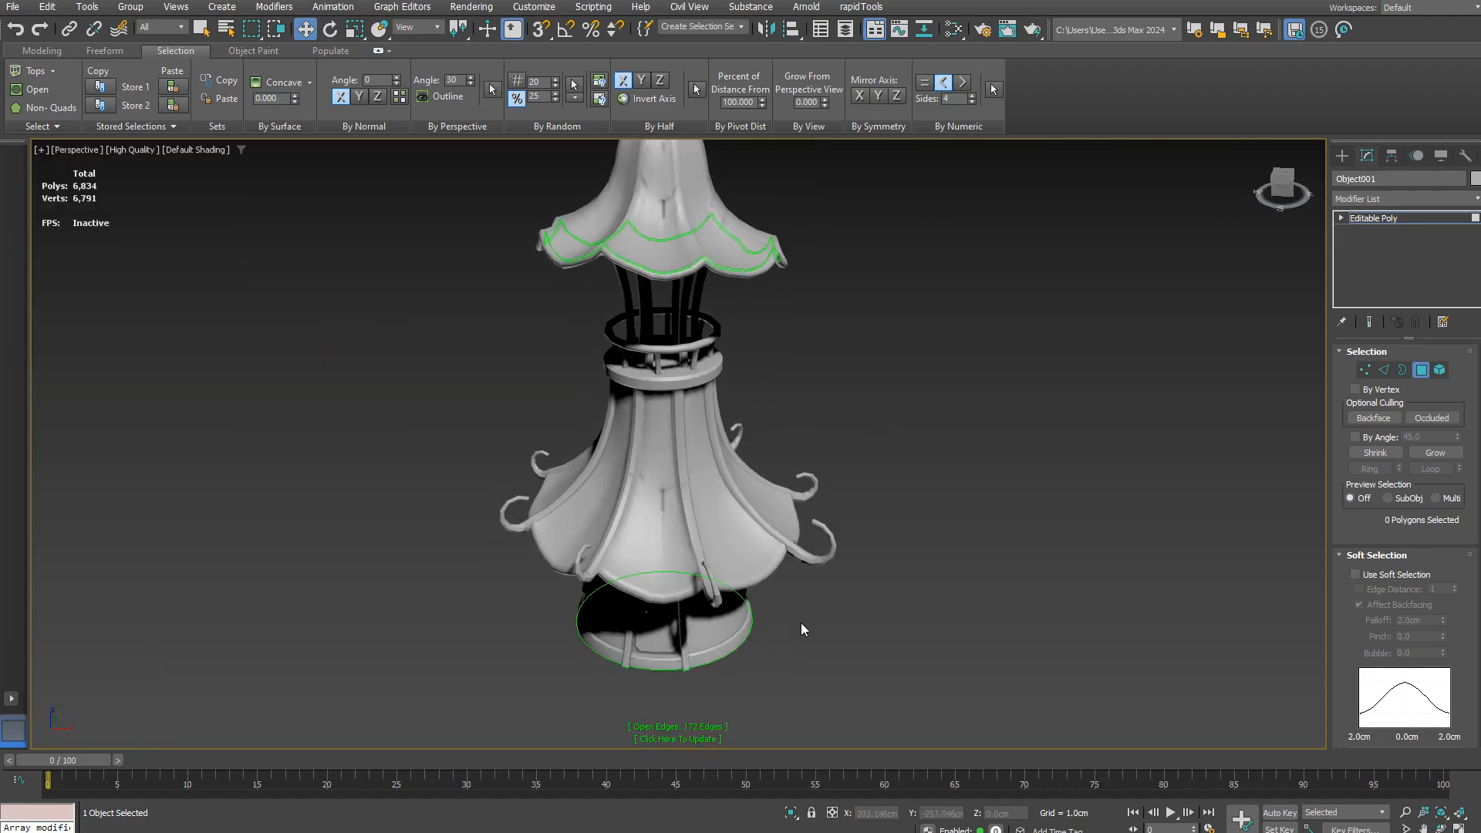
pyautogui.keyDown('alt'); pyautogui.moveTo(702, 744); pyautogui.dragTo(679, 695, button='middle'); pyautogui.keyUp('alt')
pyautogui.press('F4')
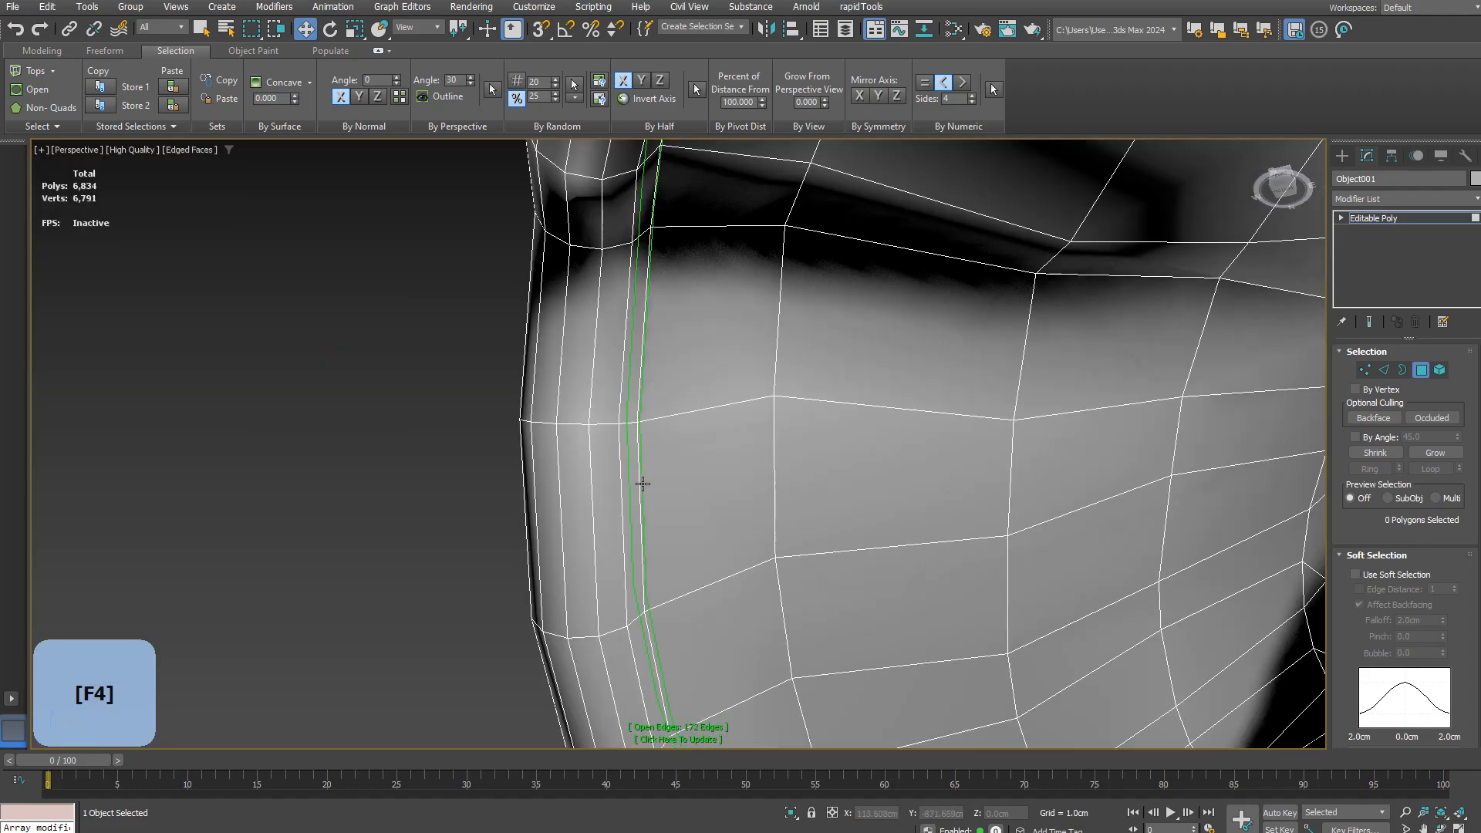
pyautogui.press('3')
pyautogui.press('Delete')
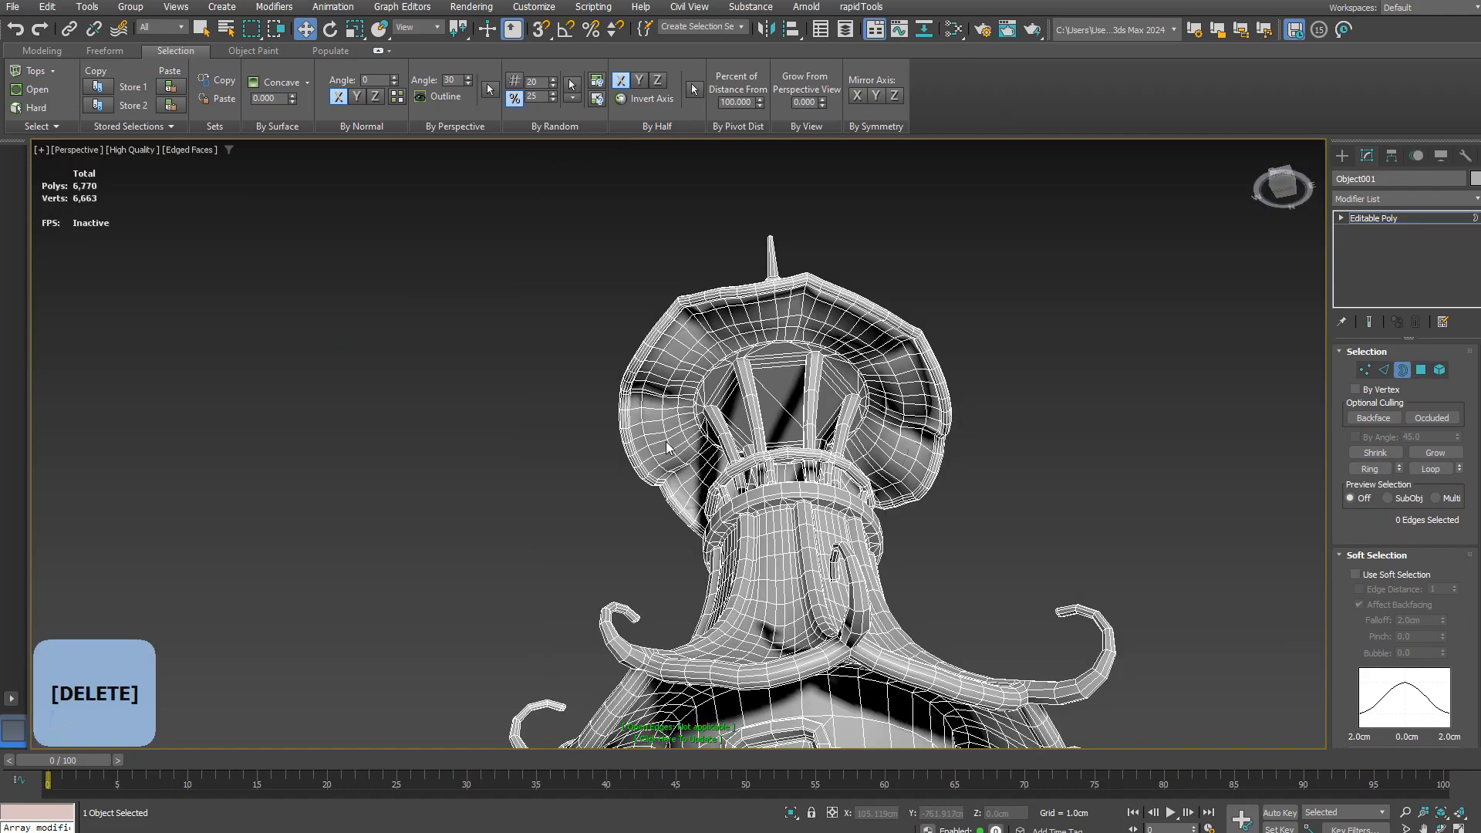
# Step: Run further xView checks on the tower mesh, including T-Vertices
pyautogui.keyDown('alt'); pyautogui.moveTo(665, 442); pyautogui.dragTo(663, 725, button='middle'); pyautogui.keyUp('alt')
pyautogui.click(665, 727)
pyautogui.click(747, 665)
pyautogui.click(701, 734)
pyautogui.click(749, 698)
pyautogui.press('F4')
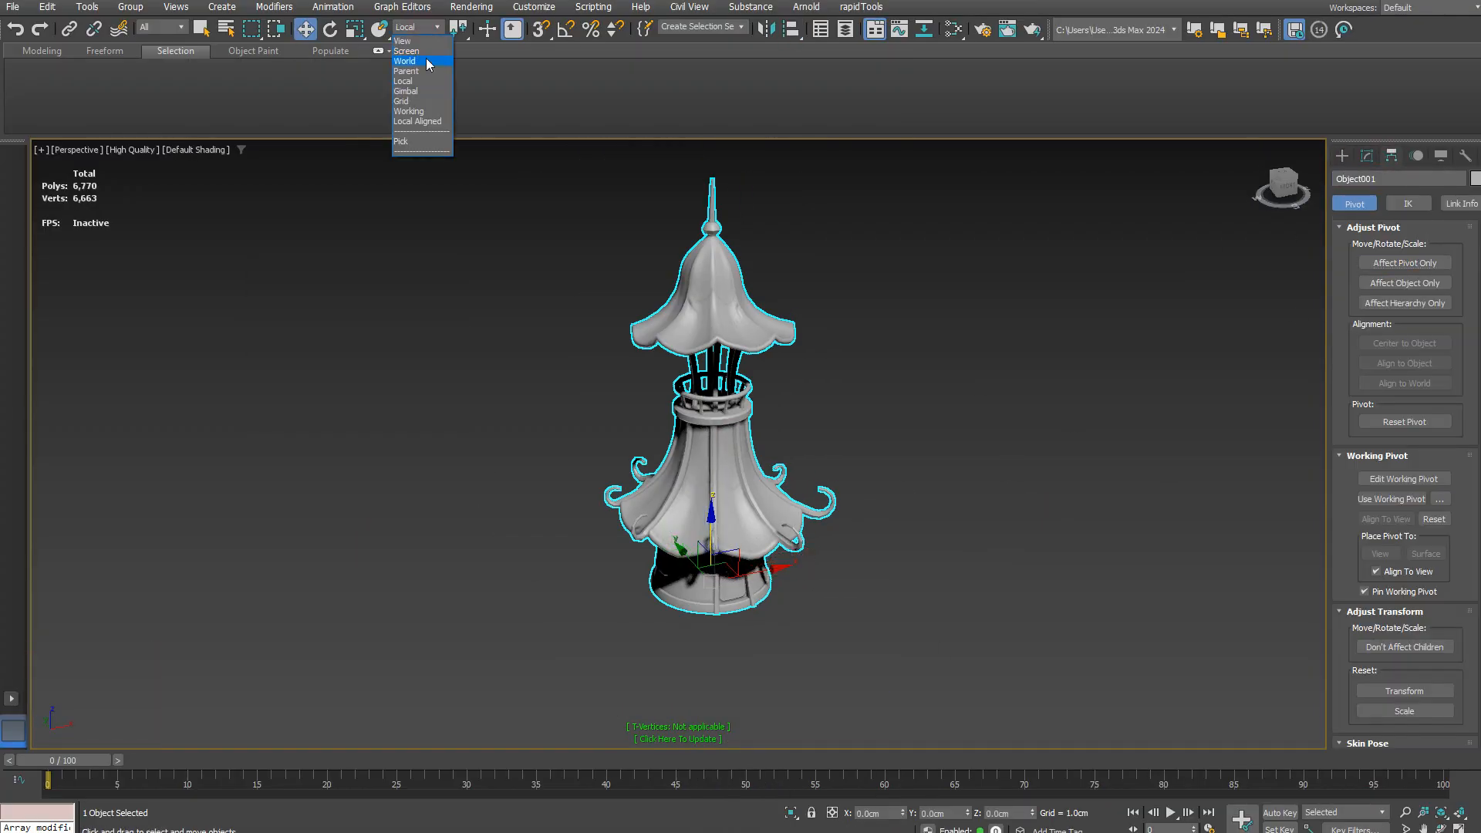
# Step: Set the reference coordinate system to World and apply Reset XForm to the tower
pyautogui.click(1466, 155)
pyautogui.click(1404, 343)
pyautogui.click(1406, 435)
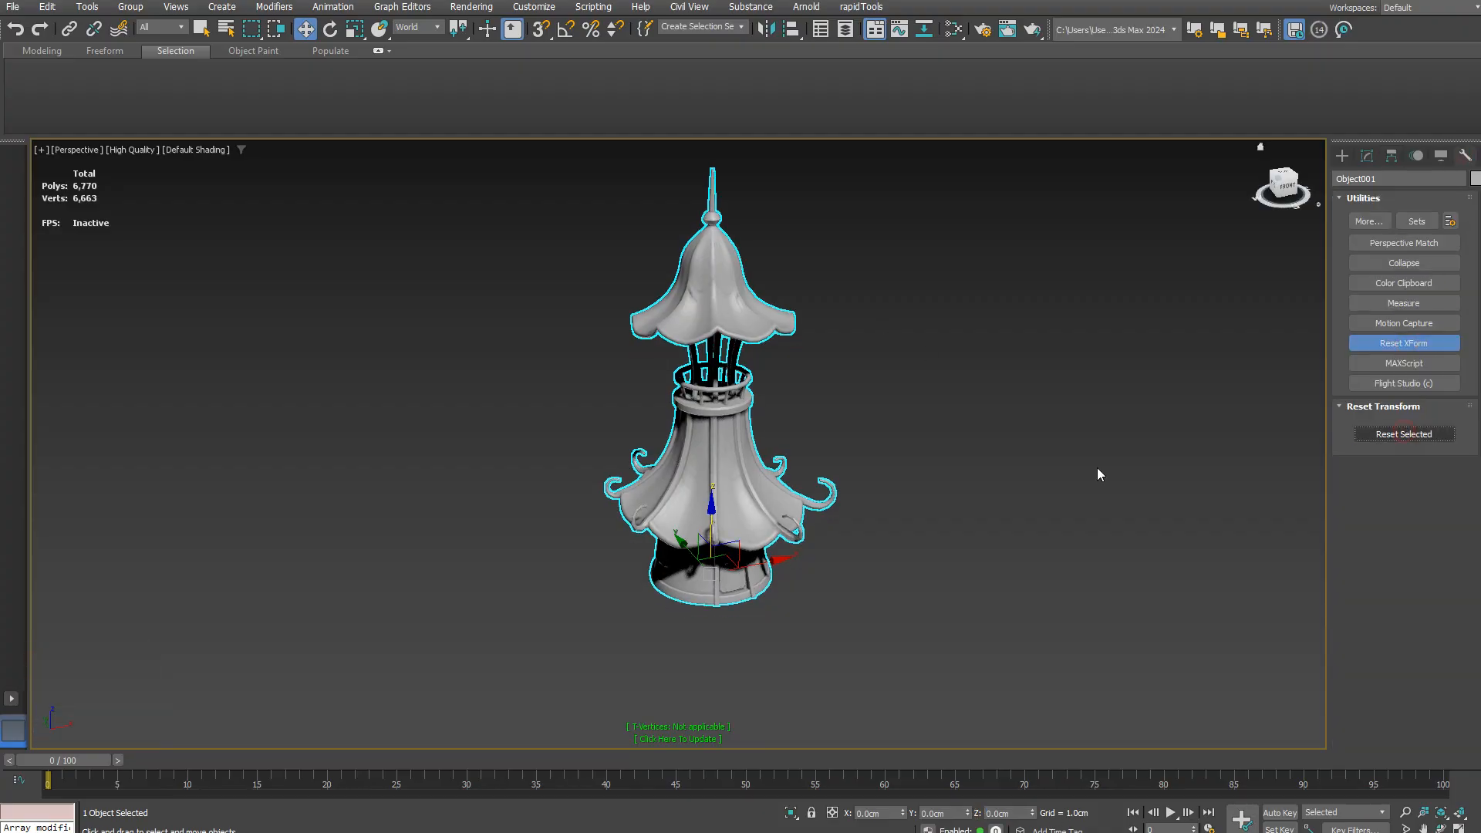
# Step: Convert the tower back to an Editable Poly, show its edges, and auto smooth all polygons at 180
pyautogui.rightClick(730, 466)
pyautogui.scroll(10, 717, 590)
pyautogui.scroll(-5, 679, 605)
pyautogui.press('F4')
pyautogui.press('4')
pyautogui.hotkey('ctrl', 'a')
pyautogui.scroll(-5, 1372, 674)
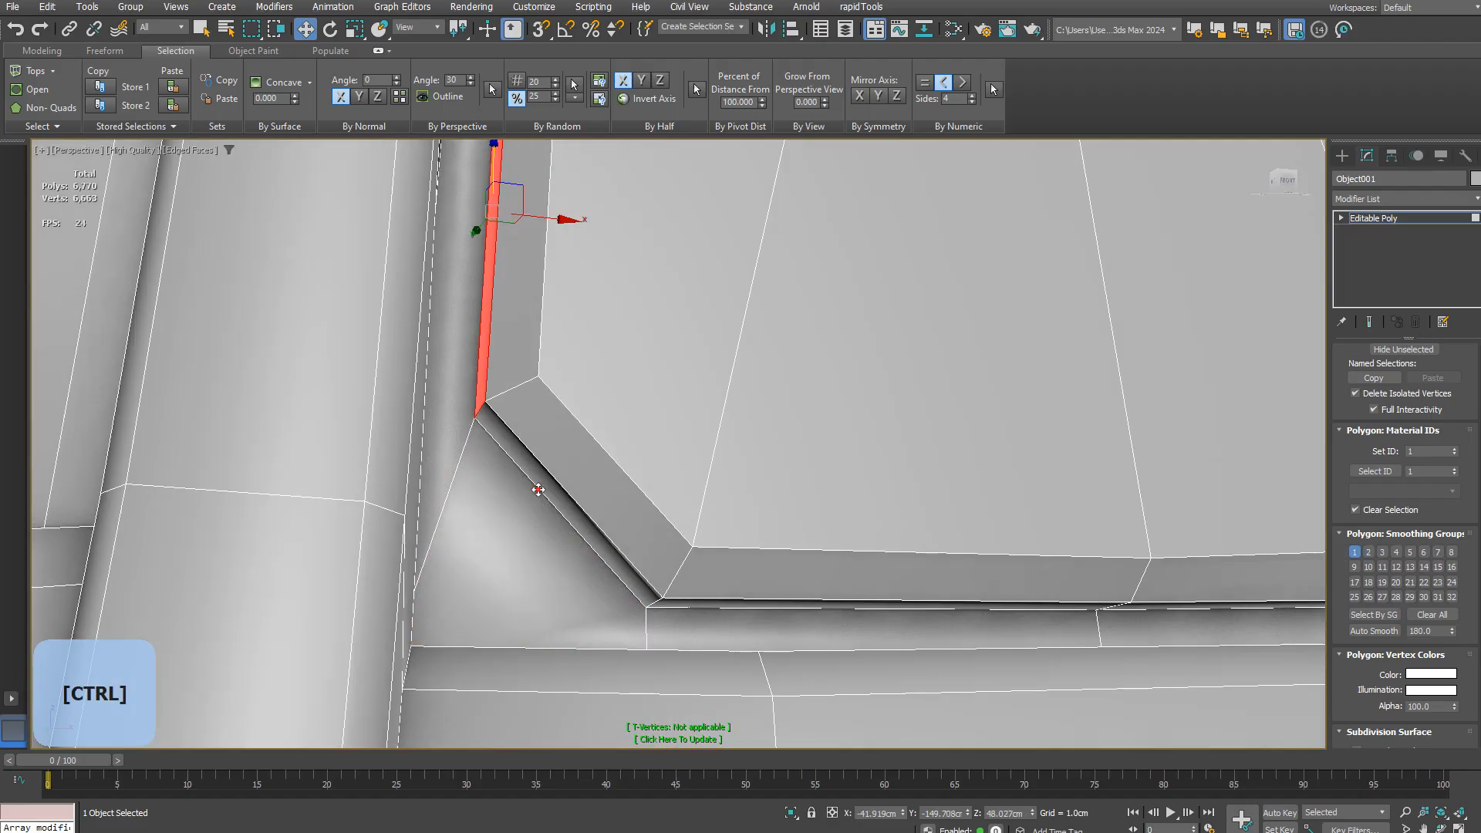
# Step: Select the polygons of the door handle's bent grip and auto smooth them separately from the rest of the door
pyautogui.keyDown('alt'); pyautogui.moveTo(673, 601); pyautogui.dragTo(757, 452, button='middle'); pyautogui.keyUp('alt')
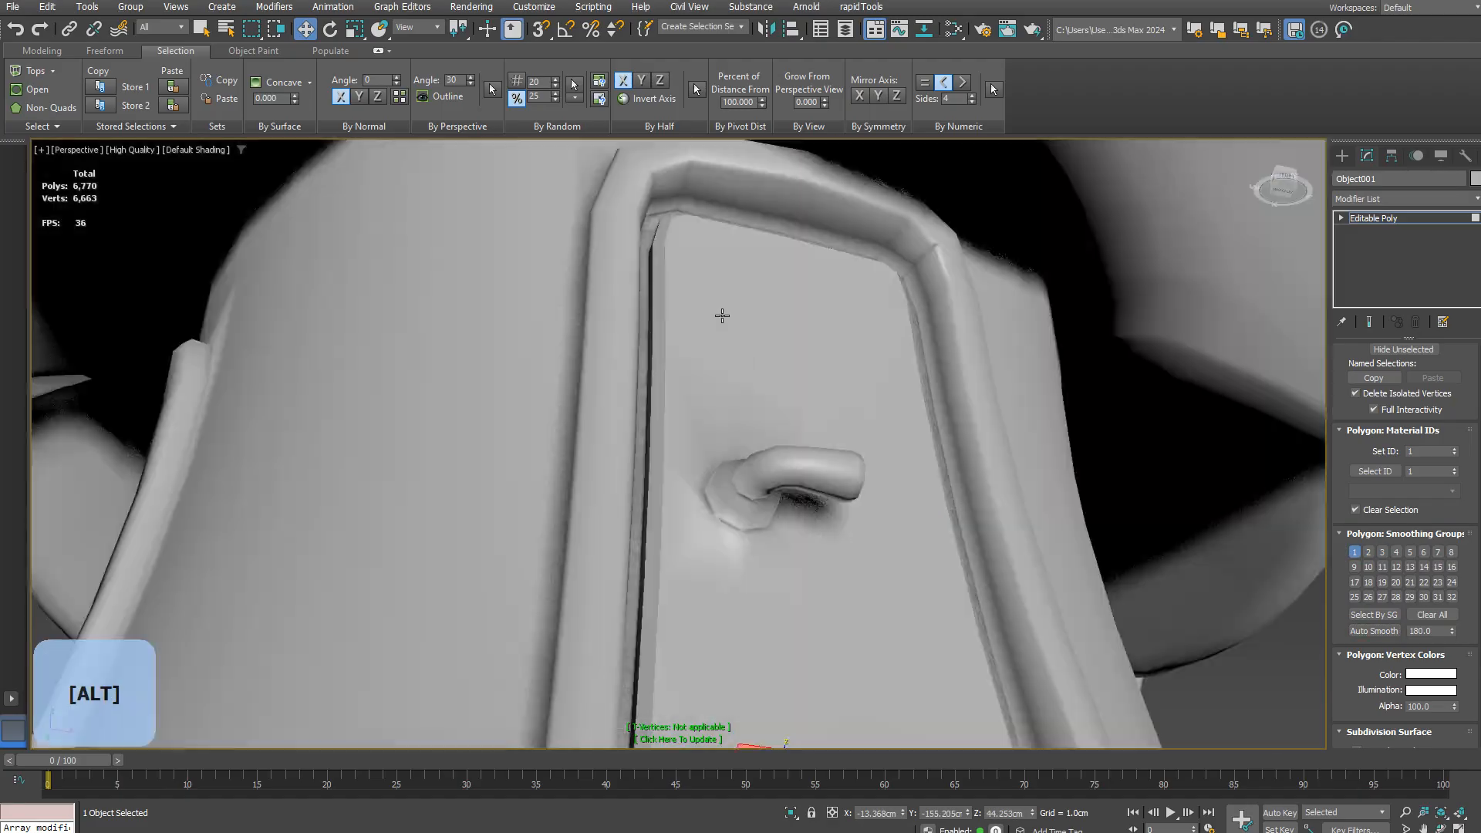
pyautogui.press('F4')
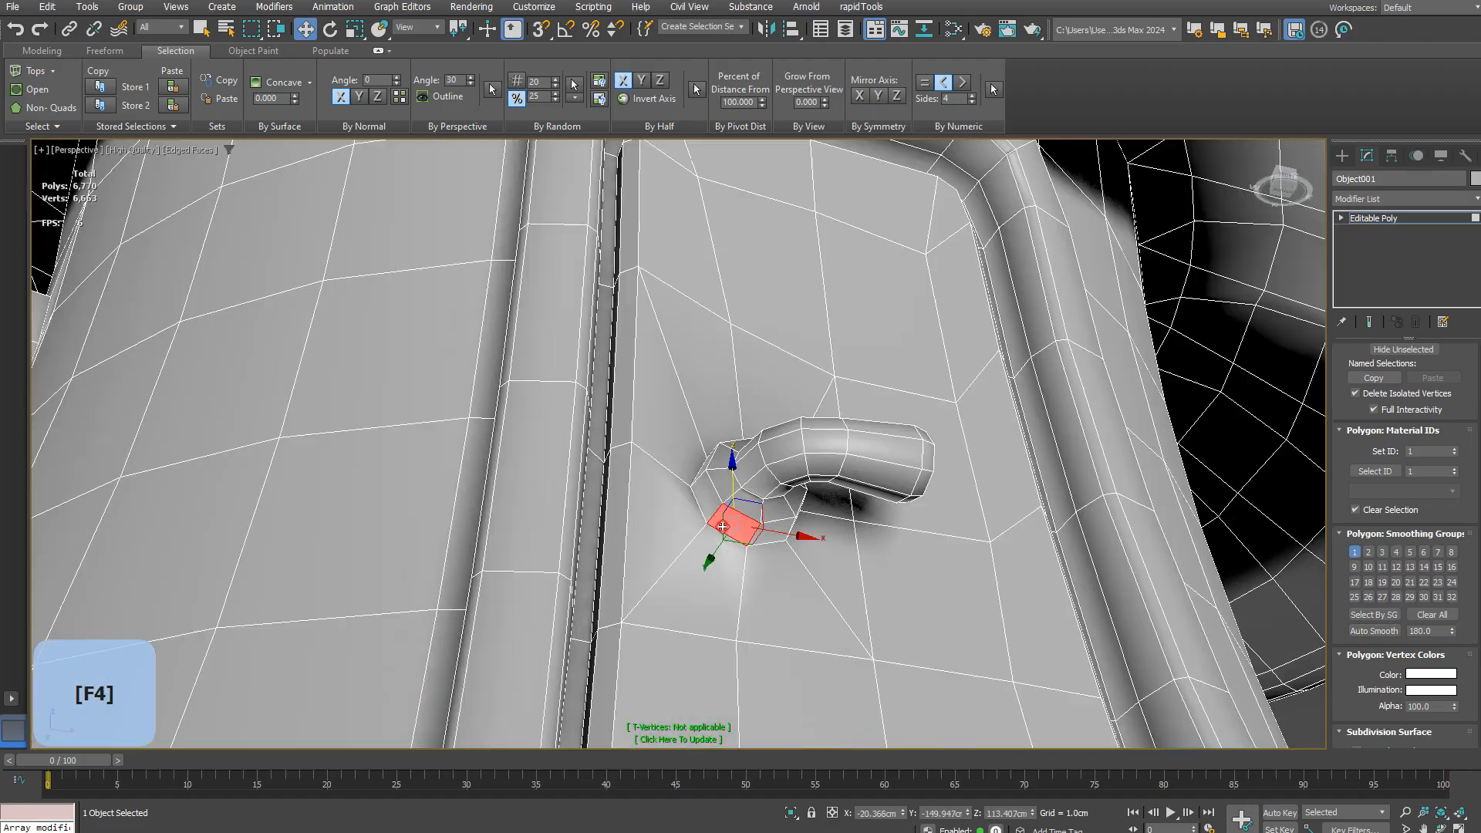
pyautogui.keyDown('alt'); pyautogui.moveTo(818, 494); pyautogui.dragTo(837, 475, button='middle'); pyautogui.keyUp('alt')
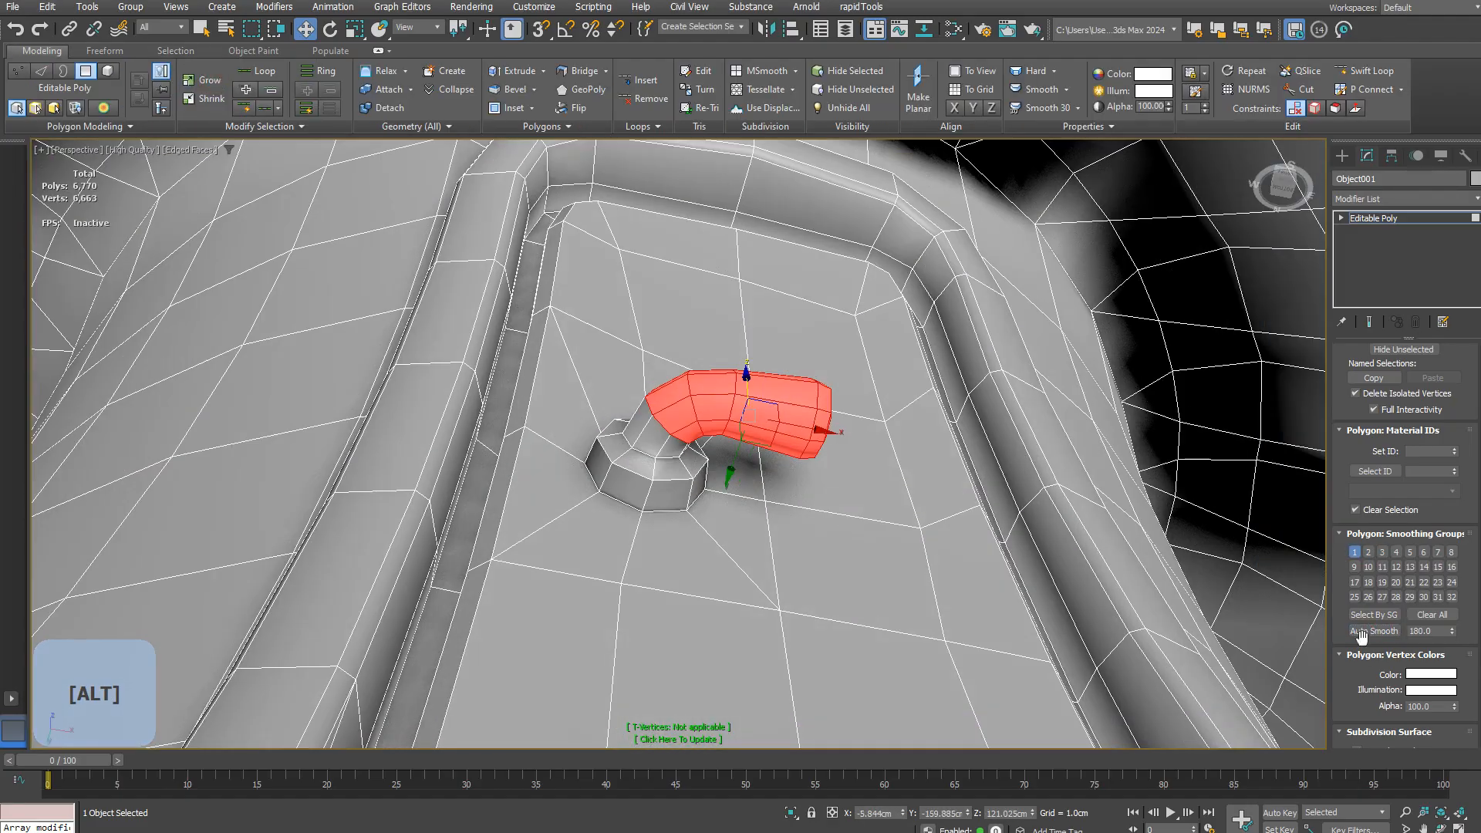
pyautogui.press('F4')
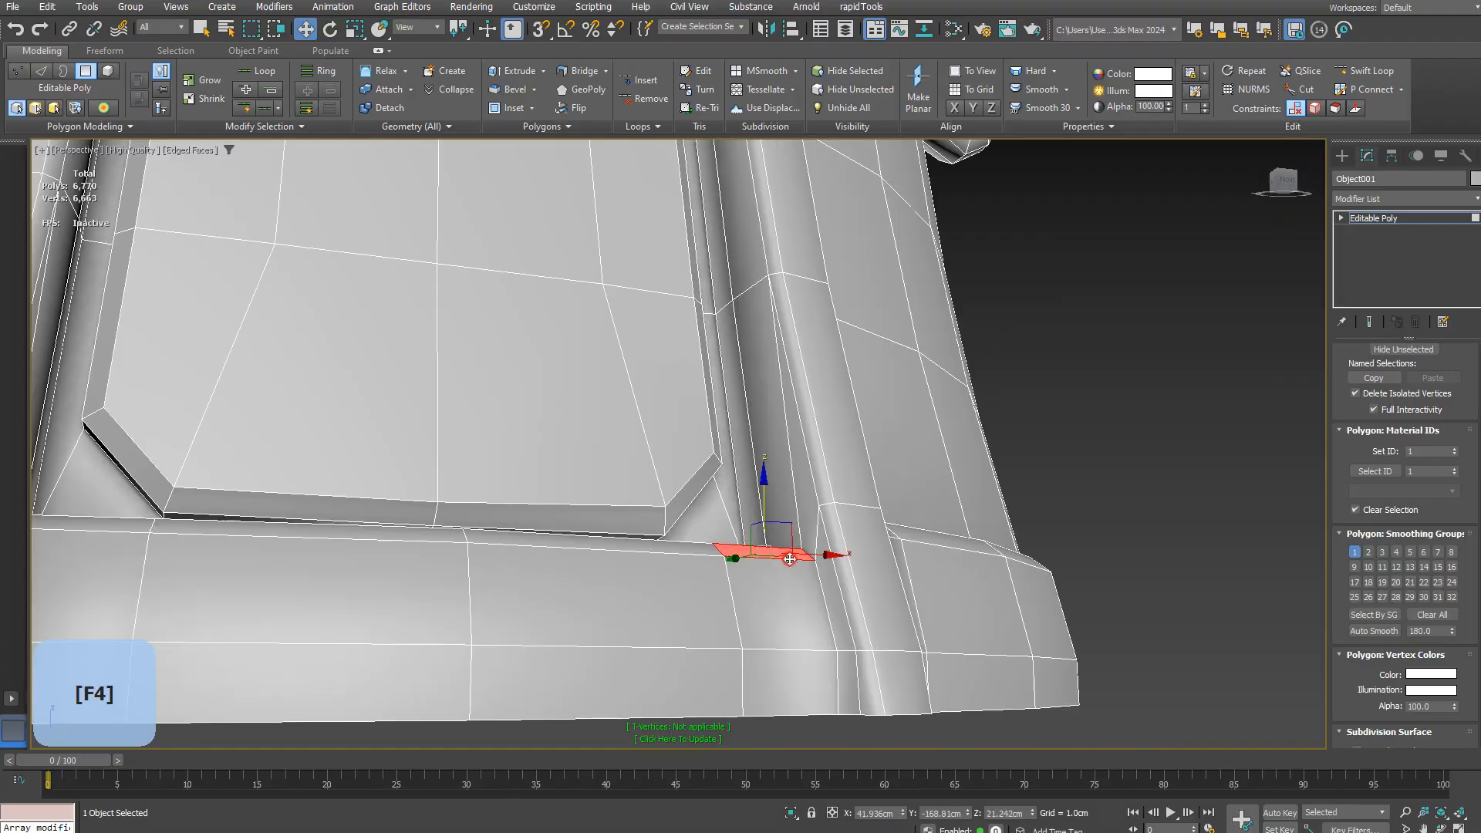
# Step: Select the inner side faces of the door frame and the recess around the door to separate their smoothing
pyautogui.keyDown('ctrl'); pyautogui.click(550, 571); pyautogui.keyUp('ctrl')
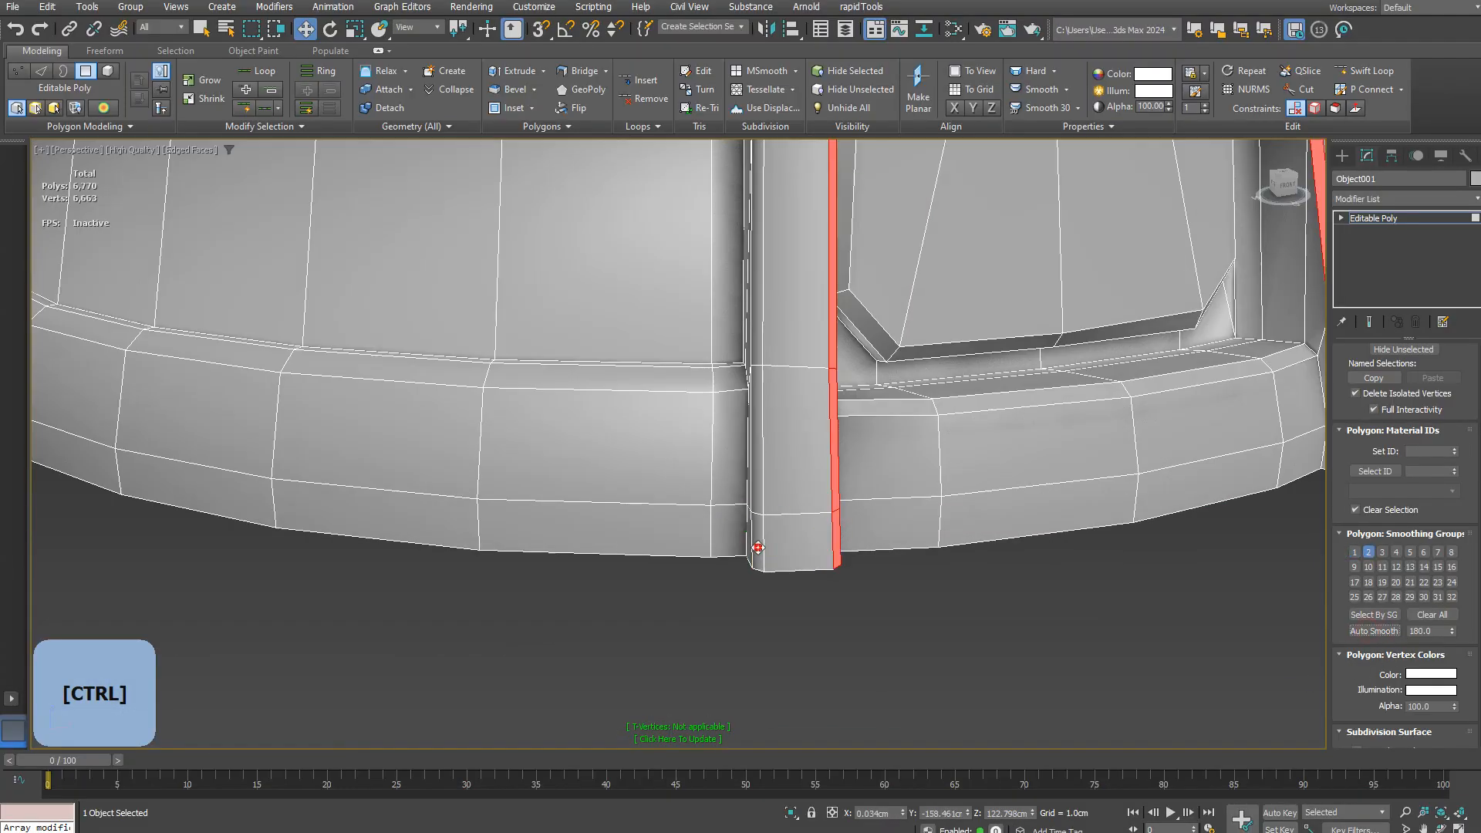
pyautogui.keyDown('alt'); pyautogui.moveTo(1002, 462); pyautogui.dragTo(1140, 475, button='middle'); pyautogui.keyUp('alt')
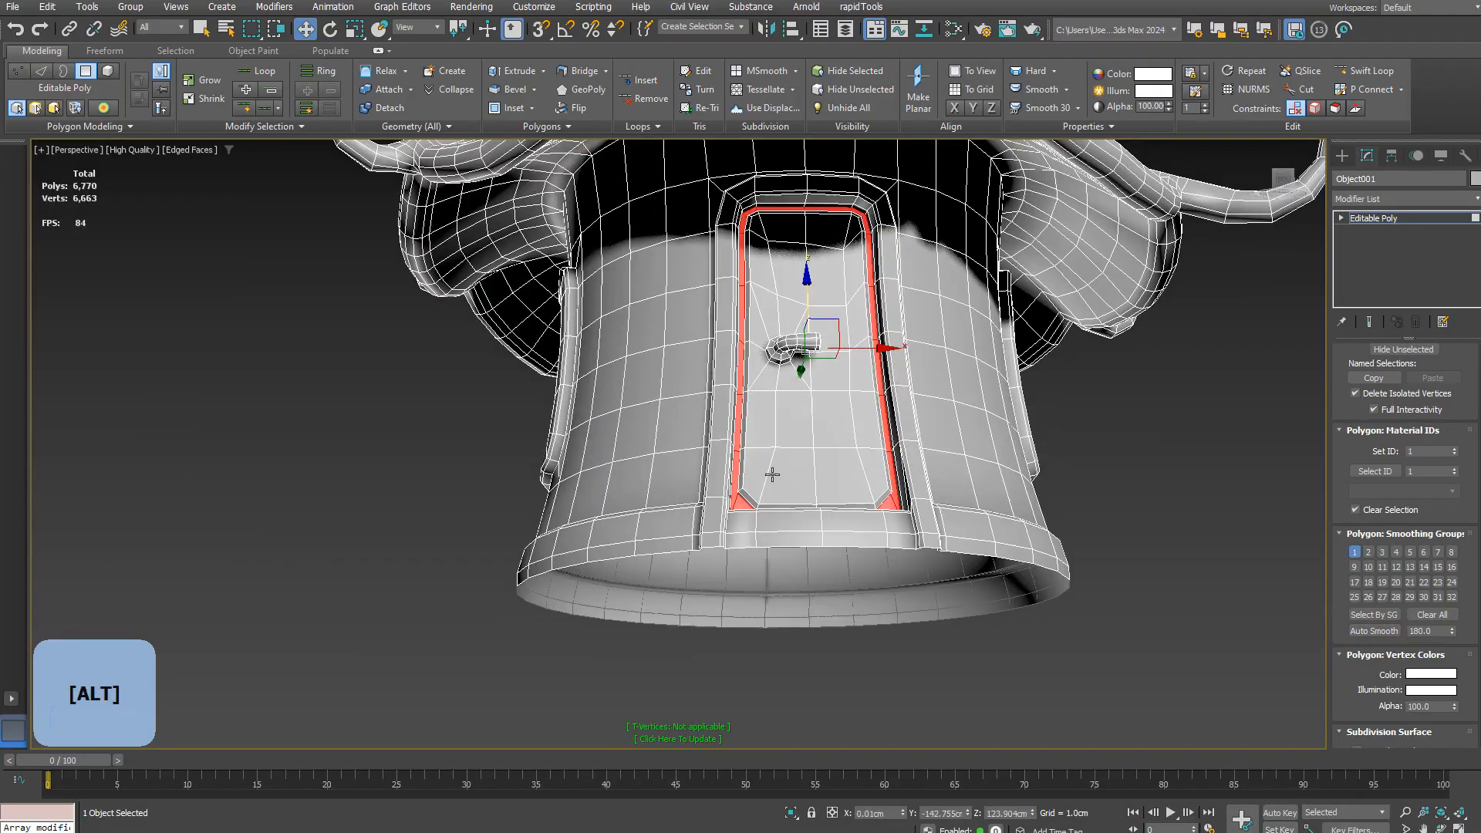
pyautogui.scroll(5, 700, 573)
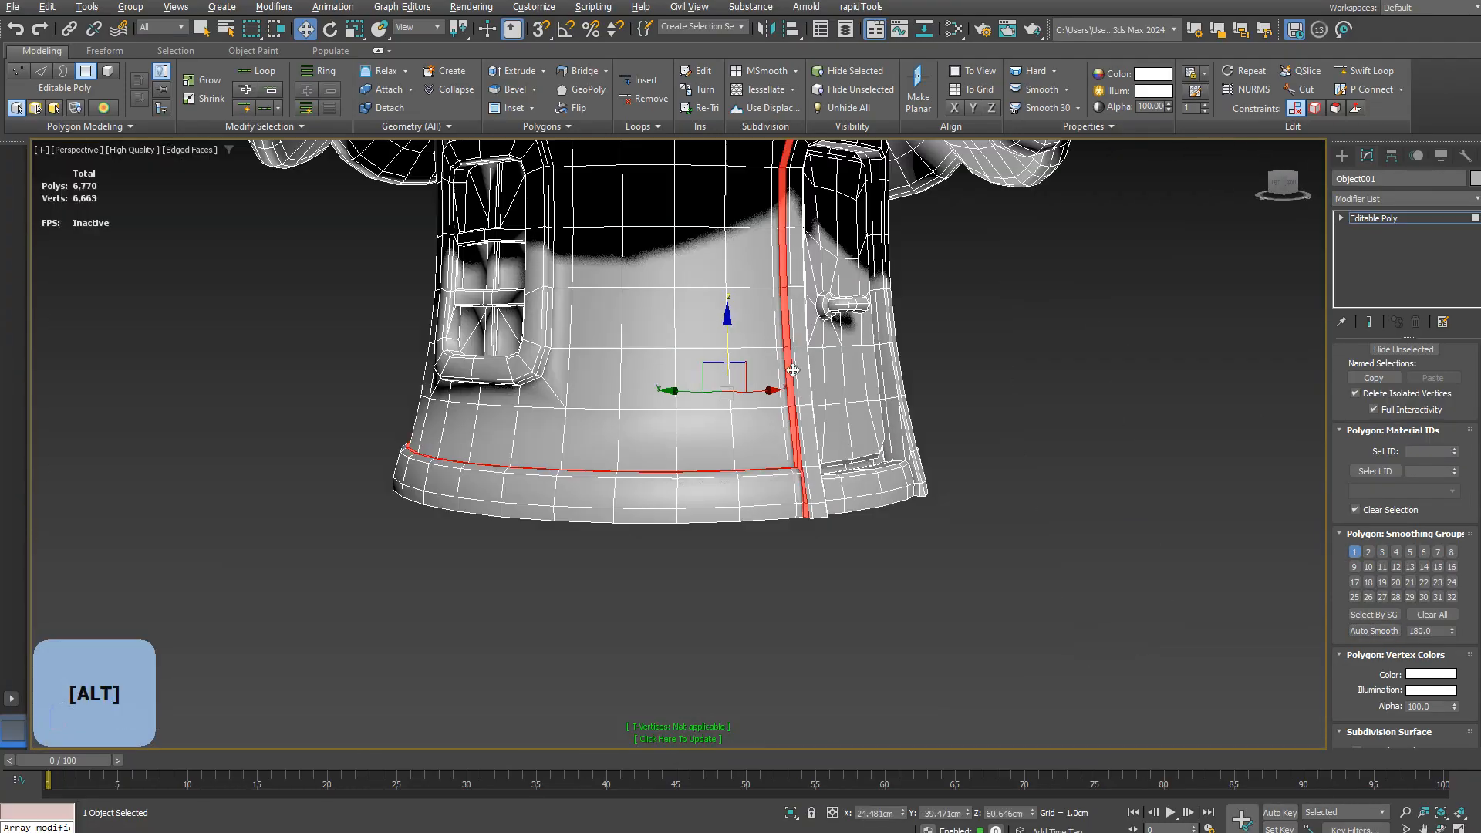
# Step: Select the narrow ledge strip running around the top of the tower's base band and put it in smoothing group 2
pyautogui.keyDown('alt'); pyautogui.moveTo(673, 595); pyautogui.dragTo(714, 547); pyautogui.keyUp('alt')
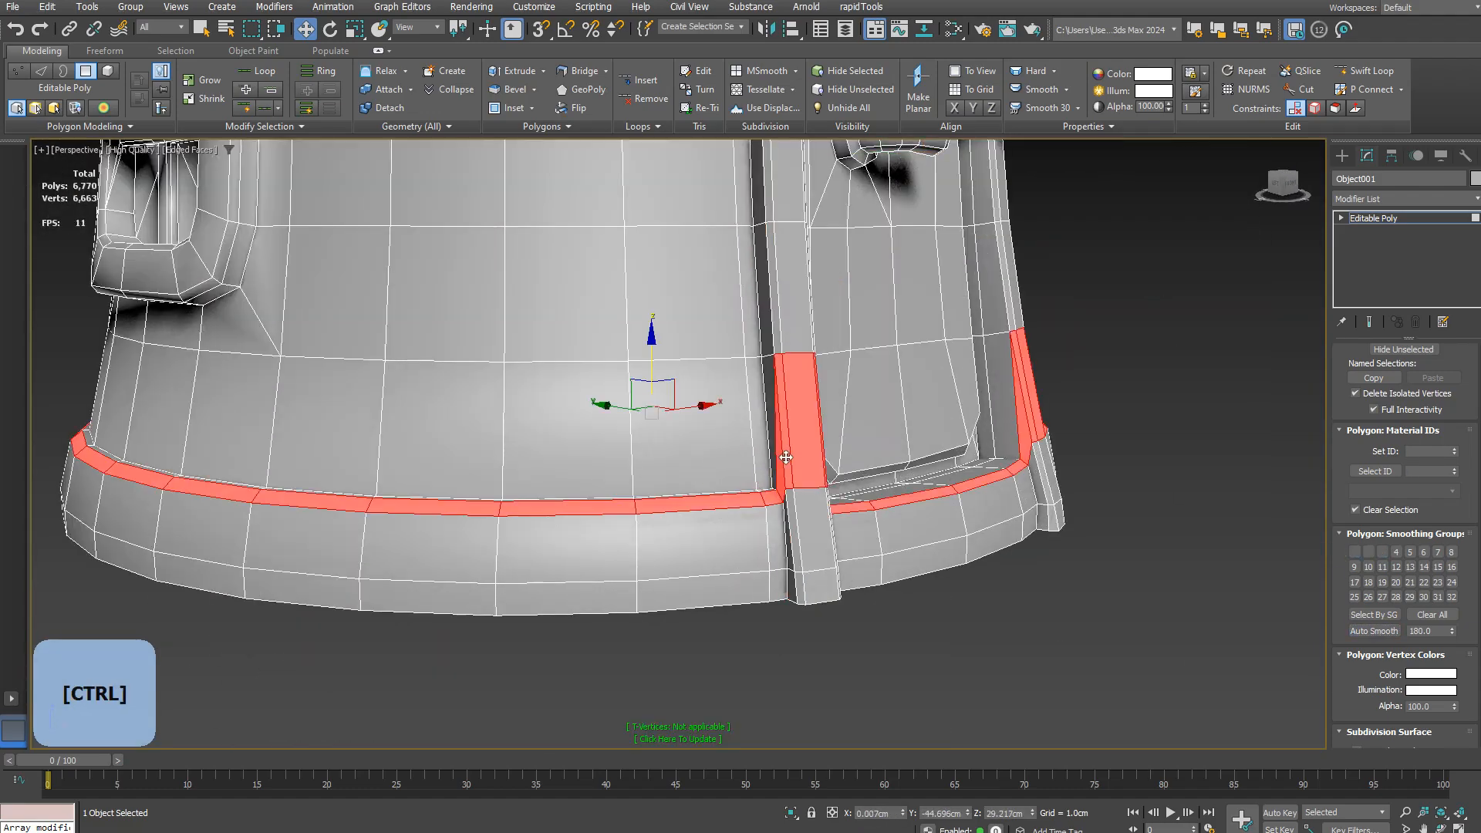
pyautogui.keyDown('alt'); pyautogui.moveTo(785, 458); pyautogui.dragTo(889, 521, button='middle'); pyautogui.keyUp('alt')
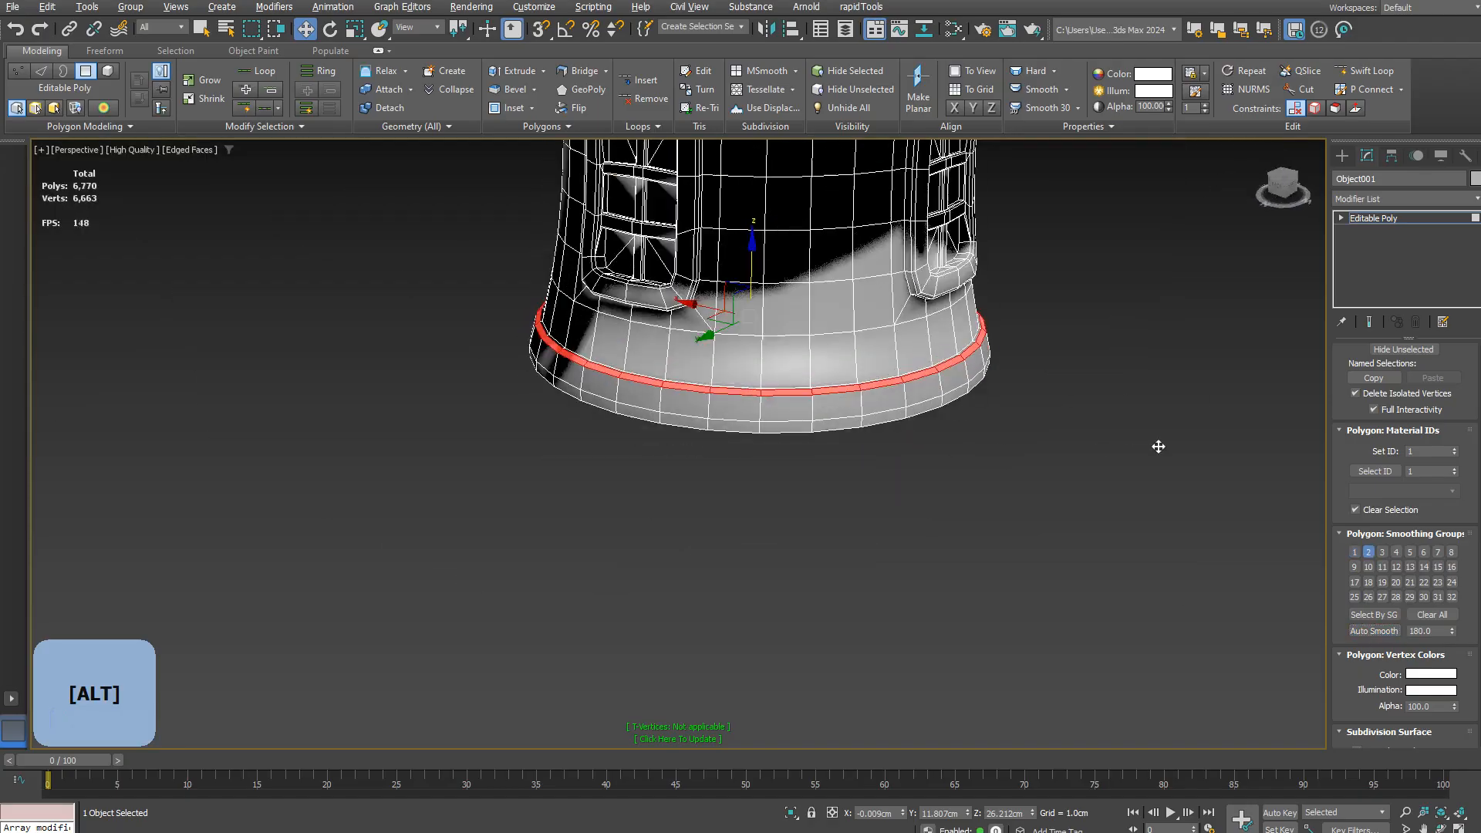
pyautogui.keyDown('alt'); pyautogui.moveTo(1157, 446); pyautogui.dragTo(779, 569, button='middle'); pyautogui.keyUp('alt')
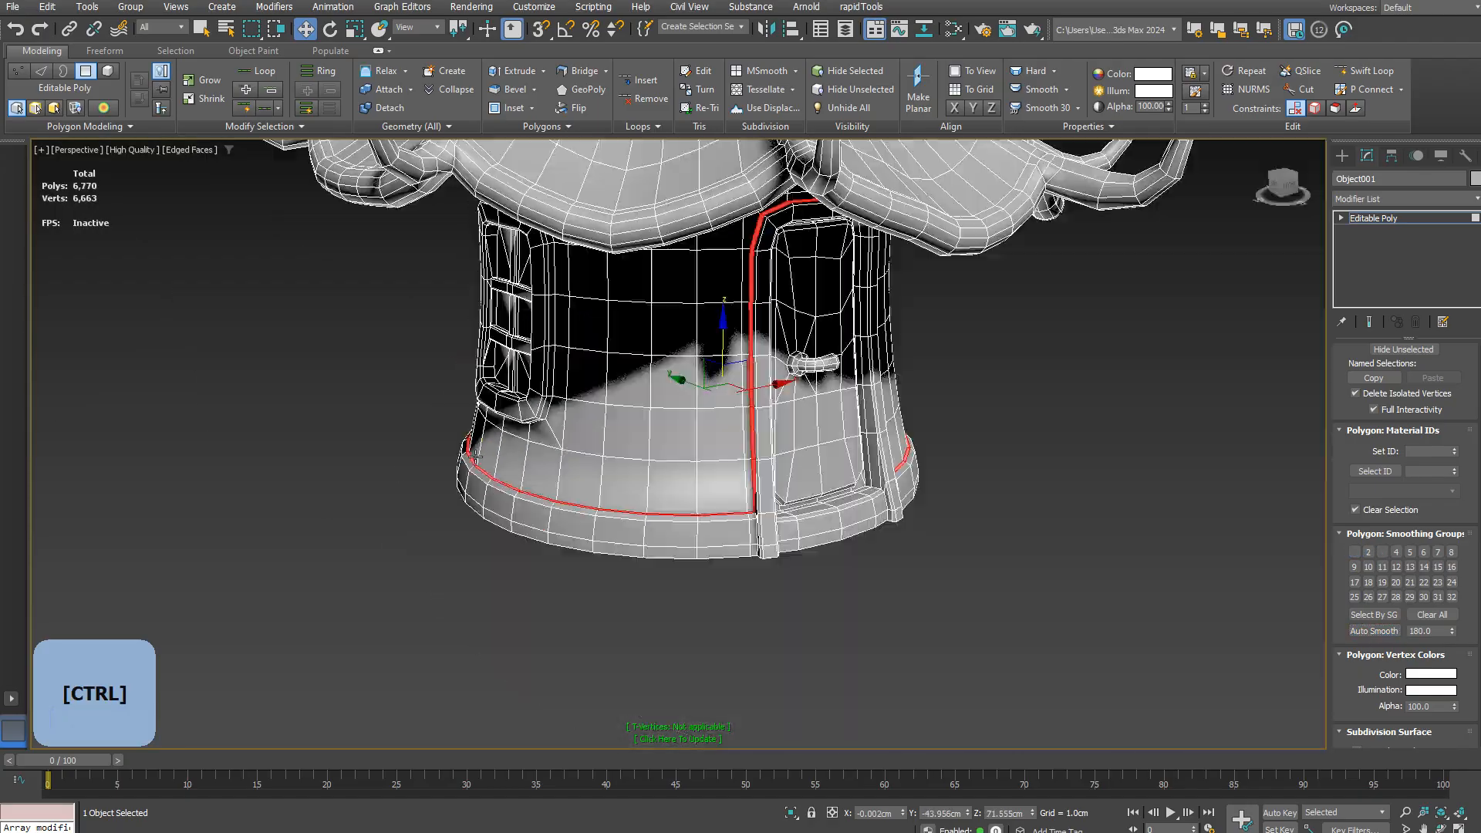
pyautogui.scroll(-3, 774, 544)
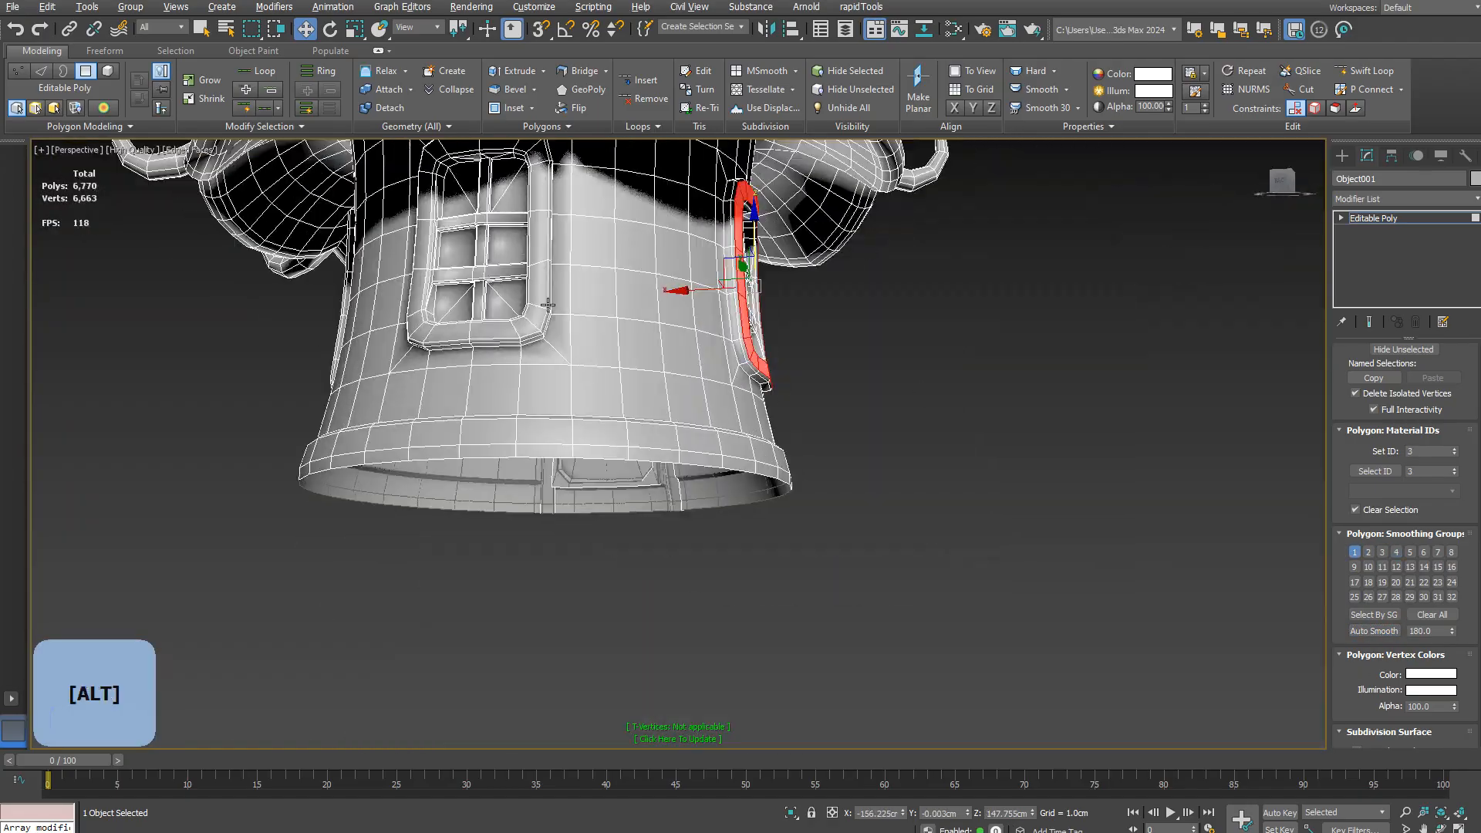
# Step: Grow the selection from the window panes to the whole inside of each window frame and auto smooth it
pyautogui.keyDown('alt'); pyautogui.moveTo(547, 305); pyautogui.dragTo(597, 501, button='middle'); pyautogui.keyUp('alt')
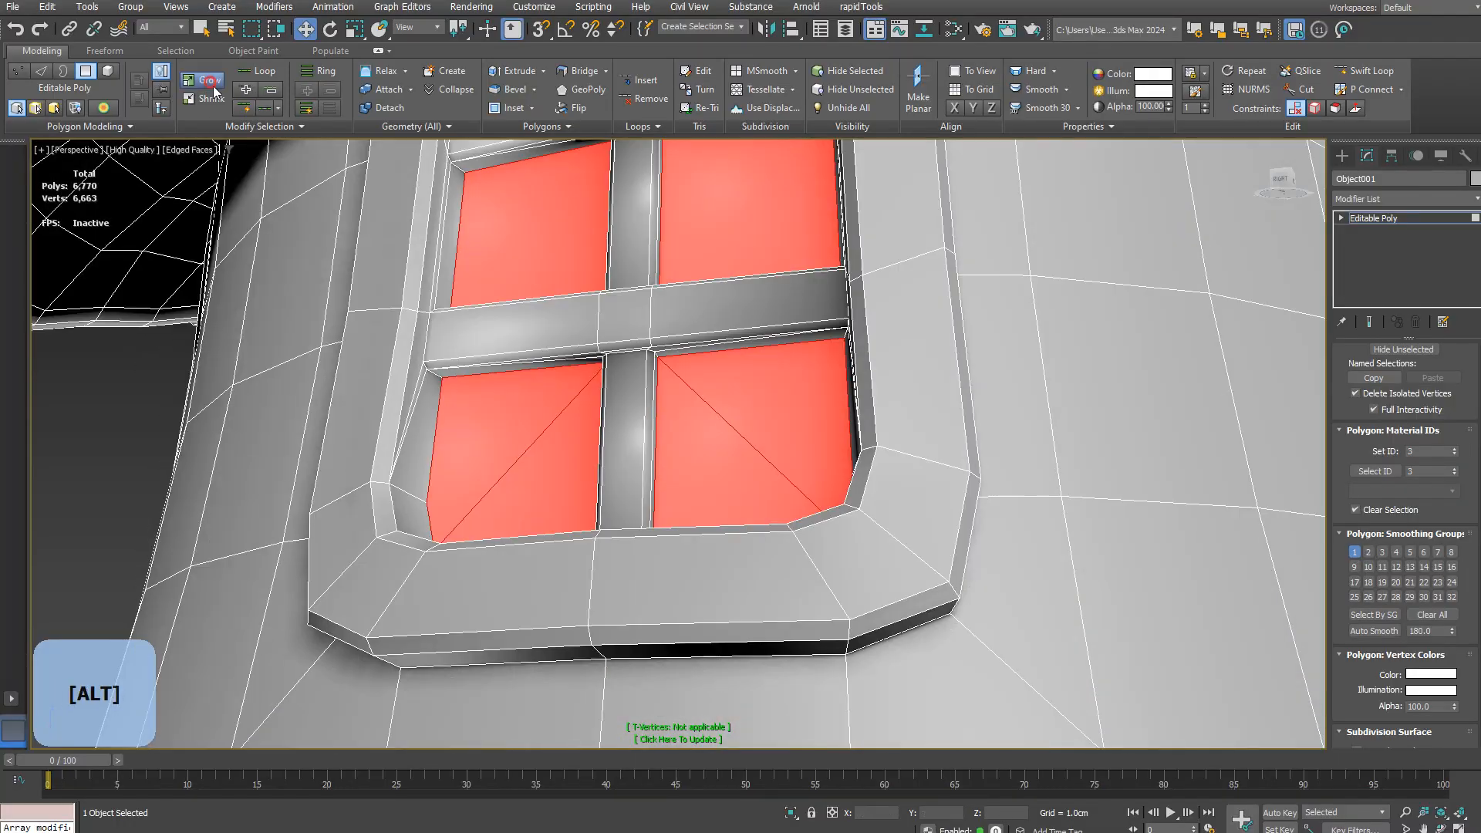
pyautogui.click(213, 83)
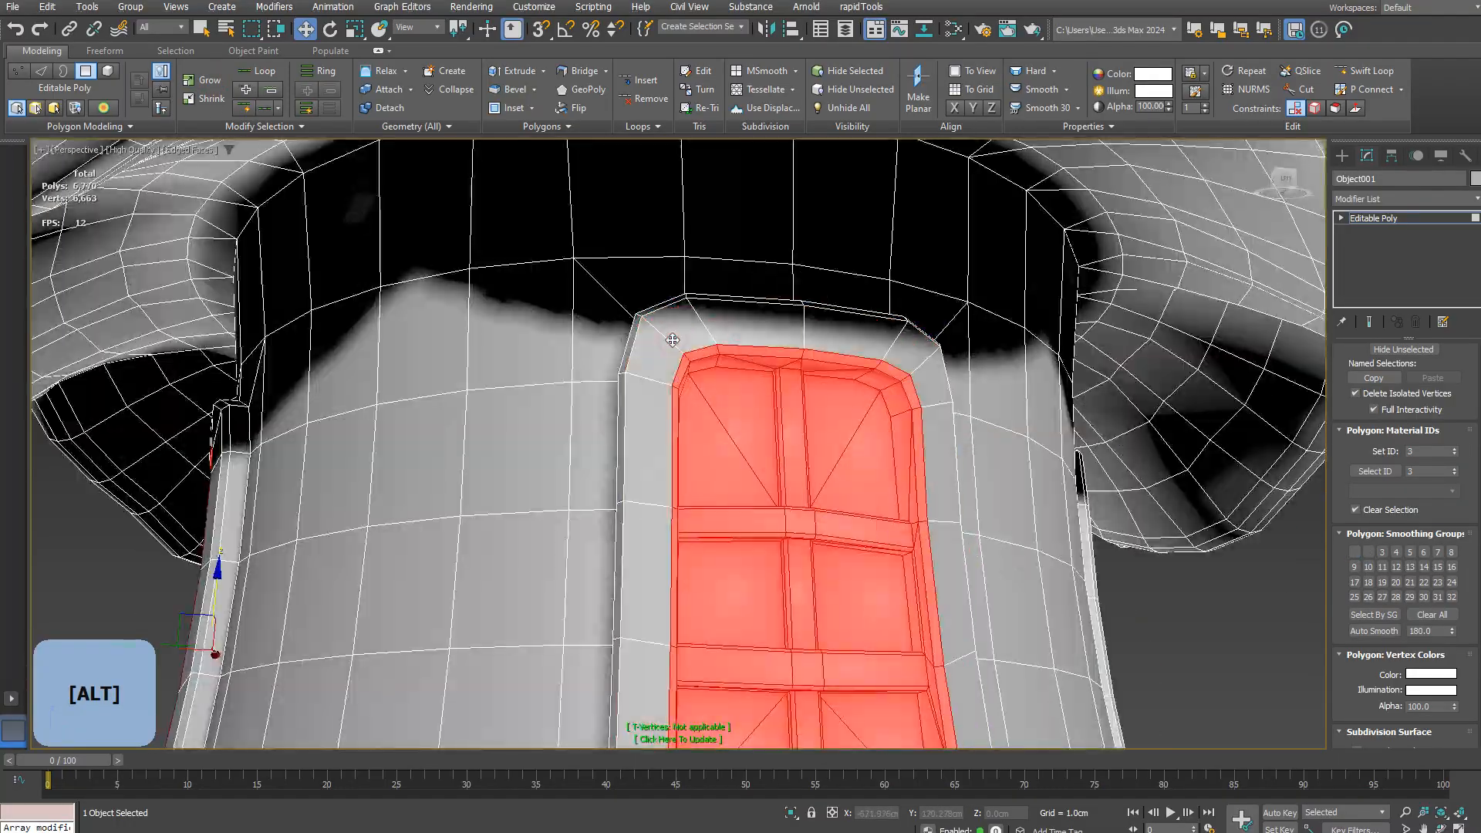
pyautogui.keyDown('alt'); pyautogui.moveTo(673, 341); pyautogui.dragTo(876, 605, button='middle'); pyautogui.keyUp('alt')
pyautogui.scroll(-4, 876, 605)
pyautogui.scroll(3, 877, 605)
pyautogui.click(1374, 631)
# Step: Shrink the window selection and auto smooth the remaining polygons
pyautogui.keyDown('alt'); pyautogui.moveTo(1002, 502); pyautogui.dragTo(833, 463, button='middle'); pyautogui.keyUp('alt')
pyautogui.click(212, 106)
pyautogui.scroll(4, 601, 409)
pyautogui.keyDown('alt'); pyautogui.moveTo(601, 409); pyautogui.dragTo(740, 378, button='middle'); pyautogui.keyUp('alt')
pyautogui.scroll(-5, 875, 357)
pyautogui.scroll(5, 706, 469)
pyautogui.scroll(-5, 816, 334)
pyautogui.scroll(5, 741, 378)
pyautogui.click(1374, 634)
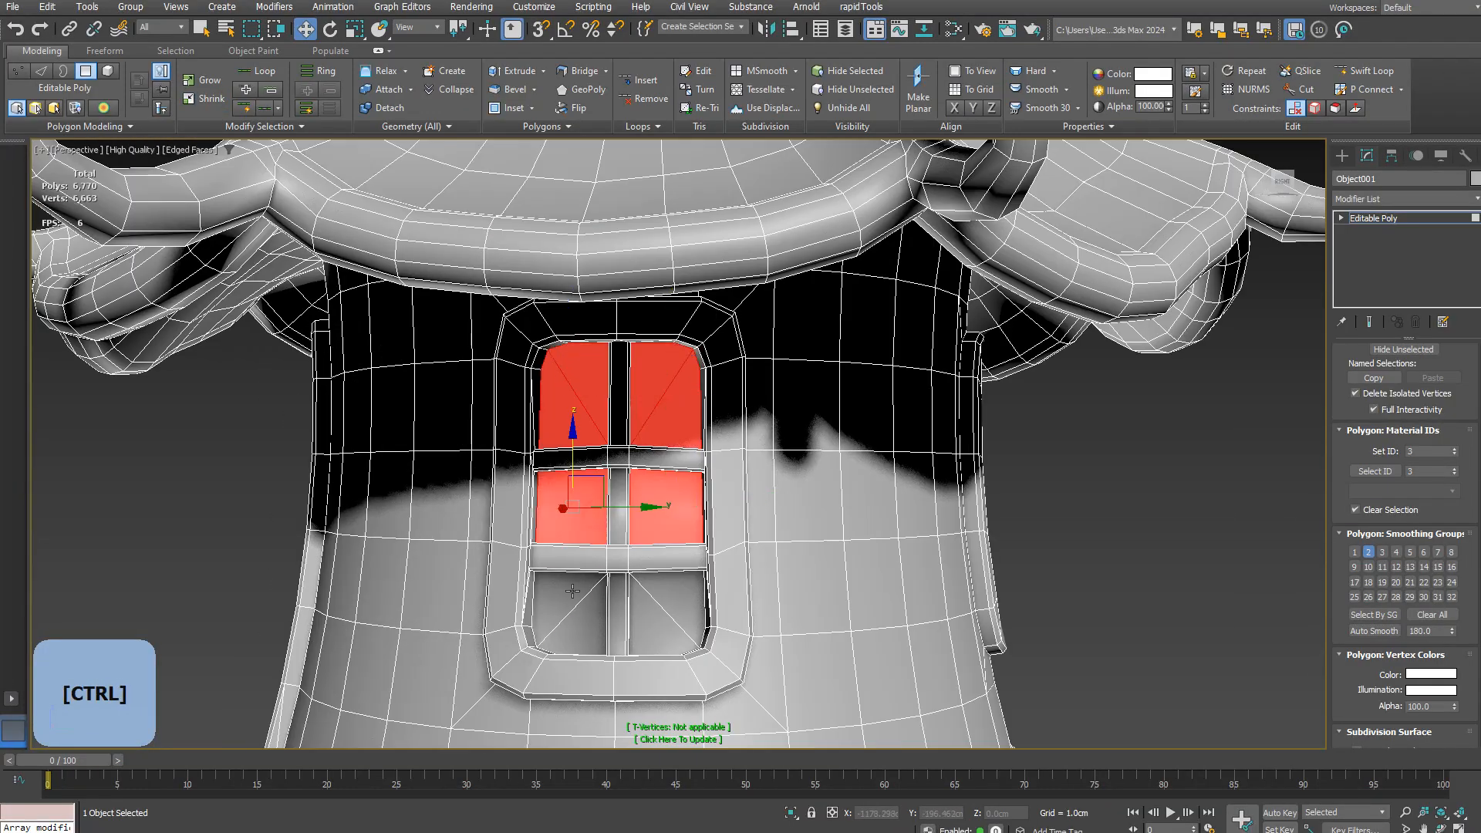
# Step: Select the small polygons where the vertical and horizontal bars cross on the windows
pyautogui.keyDown('alt'); pyautogui.moveTo(523, 512); pyautogui.dragTo(635, 505, button='middle'); pyautogui.keyUp('alt')
pyautogui.click(635, 509)
pyautogui.keyDown('ctrl'); pyautogui.click(638, 350); pyautogui.keyUp('ctrl')
pyautogui.keyDown('alt'); pyautogui.moveTo(638, 350); pyautogui.dragTo(822, 371, button='middle'); pyautogui.keyUp('alt')
pyautogui.keyDown('ctrl'); pyautogui.click(822, 379); pyautogui.keyUp('ctrl')
pyautogui.keyDown('ctrl'); pyautogui.click(820, 285); pyautogui.keyUp('ctrl')
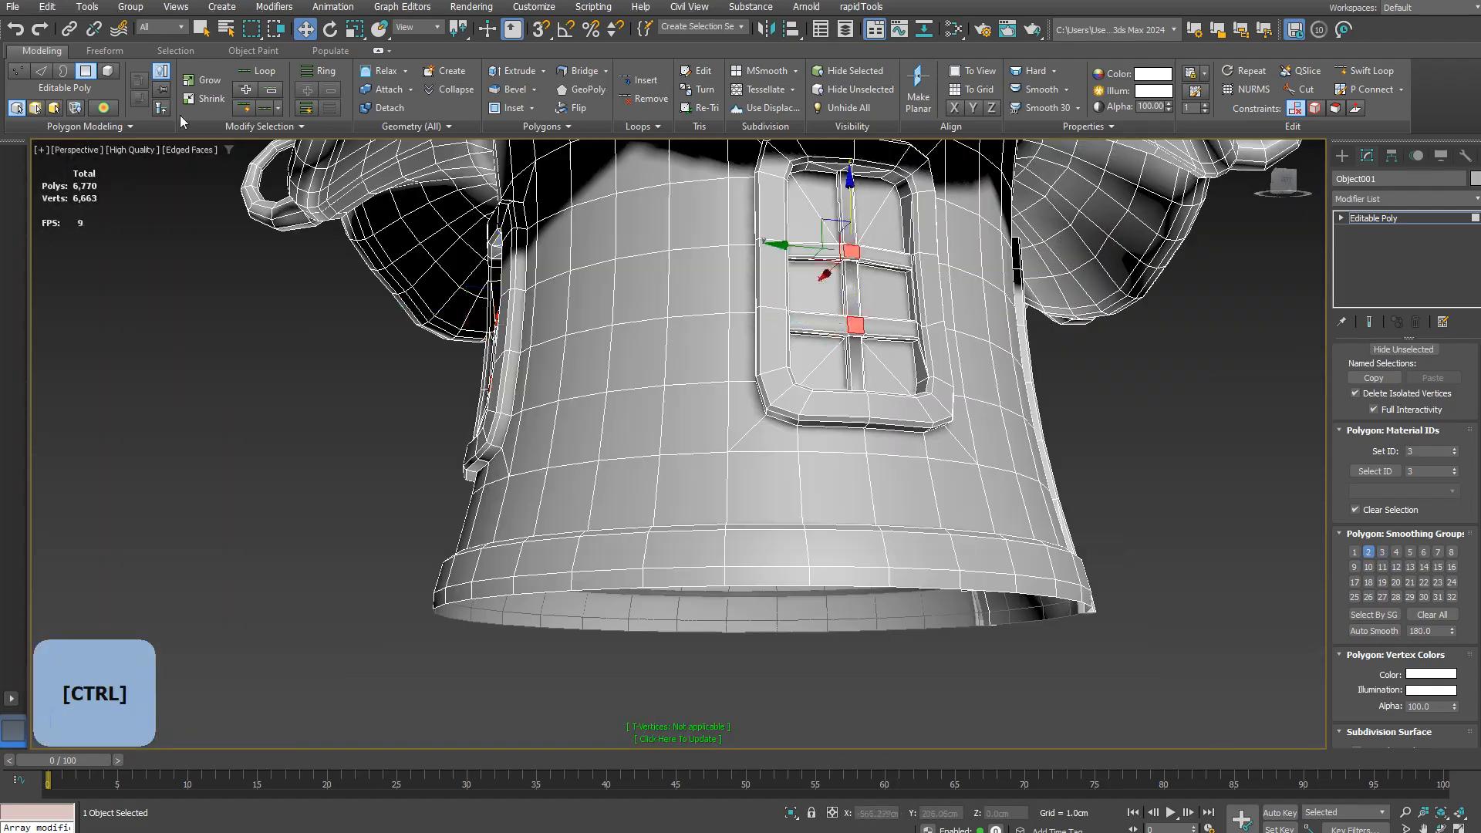
# Step: Extend the selection along the front faces of the windows' horizontal crossbars
pyautogui.press('z')
pyautogui.scroll(-5, 756, 489)
pyautogui.keyDown('ctrl'); pyautogui.click(799, 522); pyautogui.keyUp('ctrl')
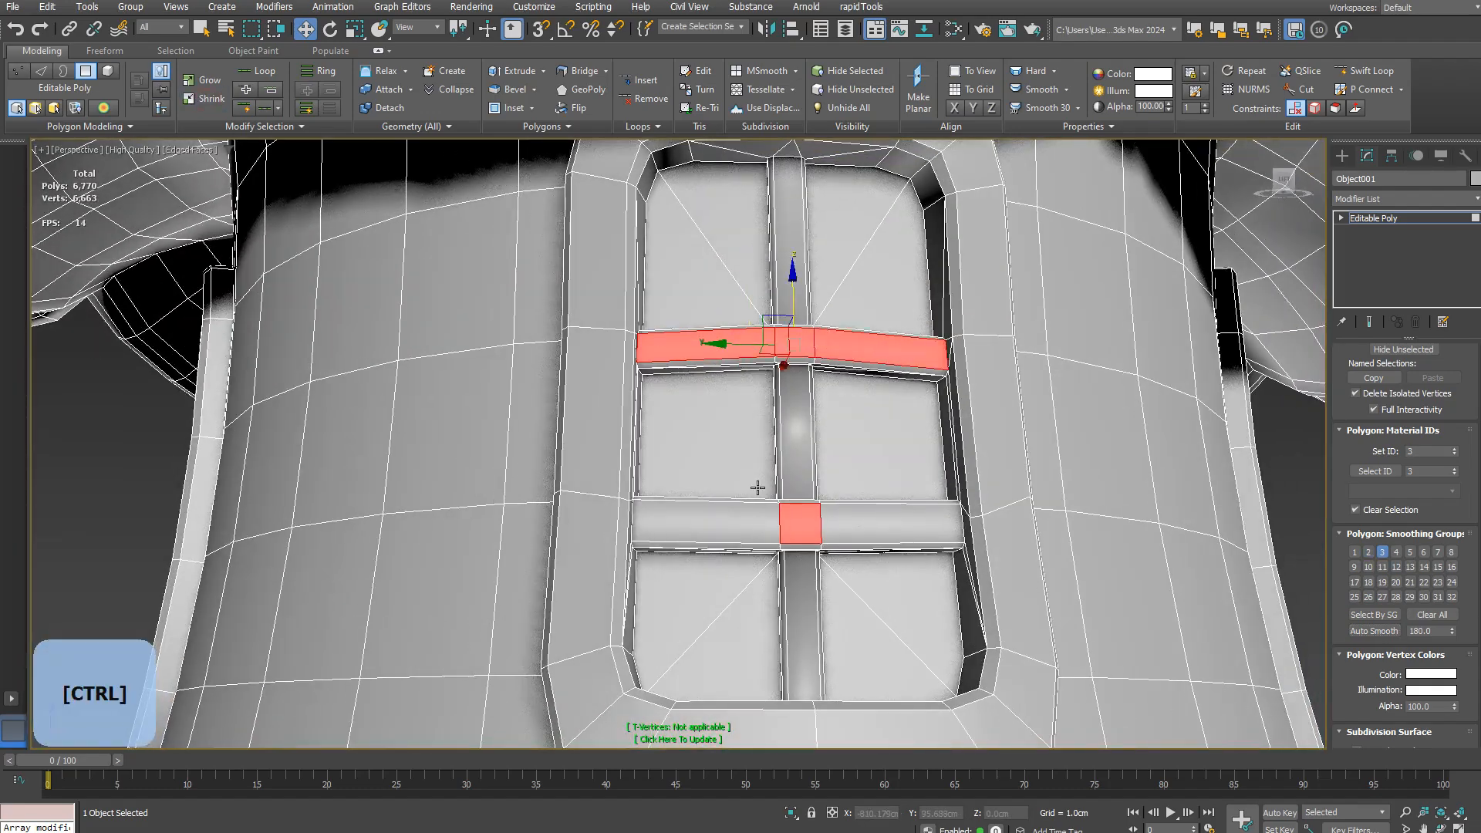
pyautogui.keyDown('alt'); pyautogui.moveTo(756, 489); pyautogui.dragTo(941, 494, button='middle'); pyautogui.keyUp('alt')
pyautogui.keyDown('ctrl'); pyautogui.click(621, 519); pyautogui.keyUp('ctrl')
pyautogui.keyDown('ctrl'); pyautogui.click(626, 401); pyautogui.keyUp('ctrl')
pyautogui.keyDown('alt'); pyautogui.moveTo(651, 403); pyautogui.dragTo(837, 413, button='middle'); pyautogui.keyUp('alt')
pyautogui.keyDown('ctrl'); pyautogui.click(587, 388); pyautogui.keyUp('ctrl')
pyautogui.keyDown('ctrl'); pyautogui.click(585, 519); pyautogui.keyUp('ctrl')
# Step: Select the front faces of the vertical bar segments on the tower's windows
pyautogui.click(632, 569)
pyautogui.keyDown('ctrl'); pyautogui.click(632, 442); pyautogui.keyUp('ctrl')
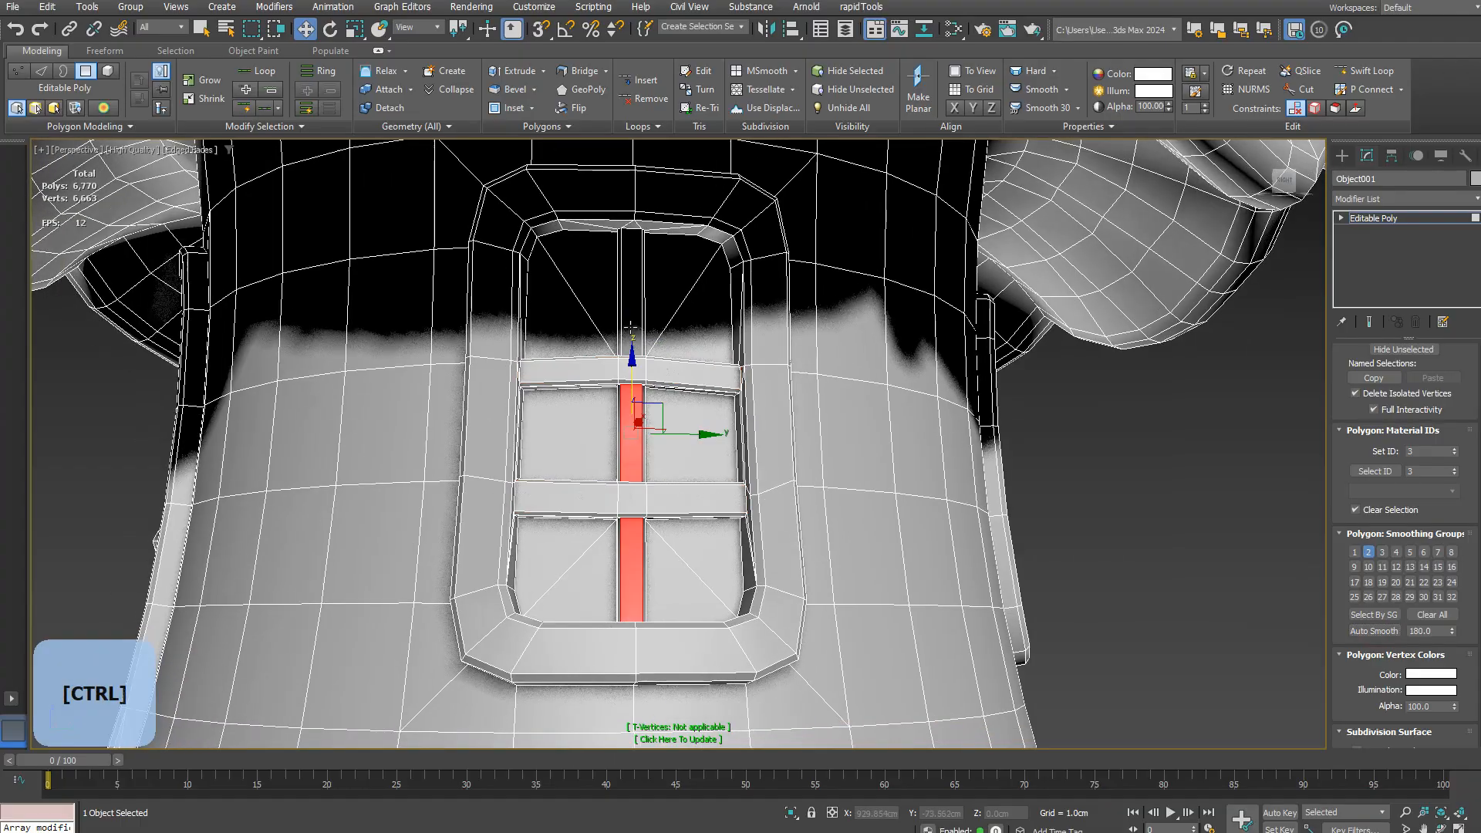
pyautogui.keyDown('alt'); pyautogui.moveTo(631, 347); pyautogui.dragTo(540, 339, button='middle'); pyautogui.keyUp('alt')
pyautogui.keyDown('ctrl'); pyautogui.click(794, 351); pyautogui.keyUp('ctrl')
pyautogui.keyDown('alt'); pyautogui.moveTo(817, 363); pyautogui.dragTo(759, 416, button='middle'); pyautogui.keyUp('alt')
pyautogui.keyDown('ctrl'); pyautogui.click(875, 446); pyautogui.keyUp('ctrl')
pyautogui.keyDown('ctrl'); pyautogui.click(871, 366); pyautogui.keyUp('ctrl')
pyautogui.keyDown('ctrl'); pyautogui.click(869, 278); pyautogui.keyUp('ctrl')
# Step: Start a new selection with the thin side faces of one window's vertical bar segments
pyautogui.keyDown('alt'); pyautogui.moveTo(868, 309); pyautogui.dragTo(684, 403, button='middle'); pyautogui.keyUp('alt')
pyautogui.scroll(3, 737, 523)
pyautogui.click(740, 509)
pyautogui.scroll(4, 740, 431)
pyautogui.keyDown('ctrl'); pyautogui.click(807, 421); pyautogui.keyUp('ctrl')
pyautogui.hotkey('ctrl', 'z')
pyautogui.keyDown('ctrl'); pyautogui.click(795, 421); pyautogui.keyUp('ctrl')
# Step: Add the thin side faces of the next window's vertical bar segments to the selection
pyautogui.keyDown('alt'); pyautogui.moveTo(795, 421); pyautogui.dragTo(707, 327, button='middle'); pyautogui.keyUp('alt')
pyautogui.keyDown('ctrl'); pyautogui.click(777, 471); pyautogui.keyUp('ctrl')
pyautogui.keyDown('ctrl'); pyautogui.click(829, 409); pyautogui.keyUp('ctrl')
pyautogui.scroll(-5, 829, 409)
pyautogui.scroll(5, 706, 326)
pyautogui.keyDown('ctrl'); pyautogui.click(833, 297); pyautogui.keyUp('ctrl')
pyautogui.keyDown('ctrl'); pyautogui.click(839, 417); pyautogui.keyUp('ctrl')
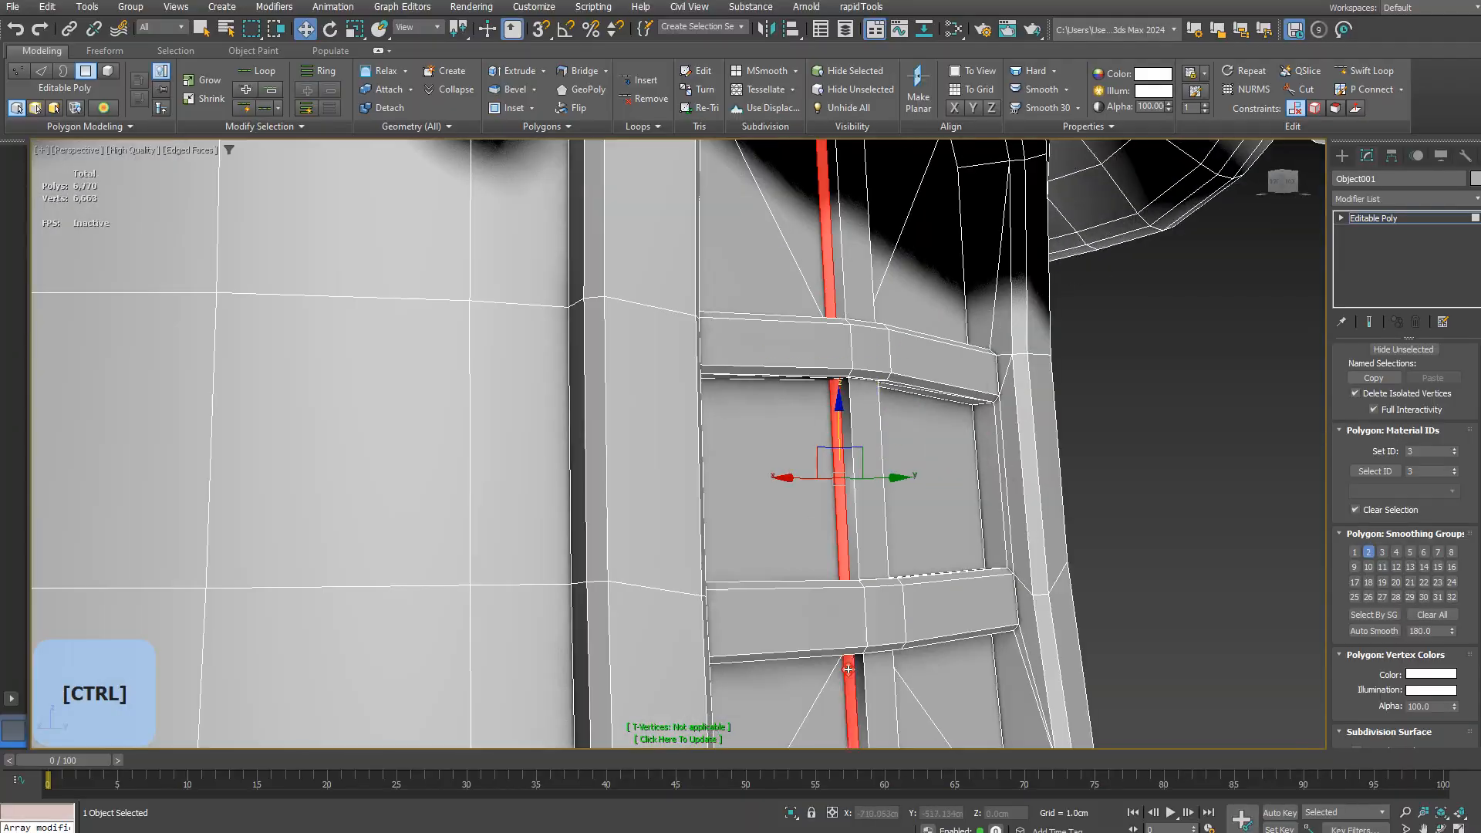
# Step: Add the remaining side faces of the windows' vertical bars to the selection
pyautogui.keyDown('alt'); pyautogui.moveTo(838, 432); pyautogui.dragTo(664, 431, button='middle'); pyautogui.keyUp('alt')
pyautogui.keyDown('ctrl'); pyautogui.click(626, 270); pyautogui.keyUp('ctrl')
pyautogui.keyDown('ctrl'); pyautogui.click(607, 532); pyautogui.keyUp('ctrl')
pyautogui.keyDown('alt'); pyautogui.moveTo(607, 532); pyautogui.dragTo(634, 371, button='middle'); pyautogui.keyUp('alt')
pyautogui.keyDown('ctrl'); pyautogui.click(635, 308); pyautogui.keyUp('ctrl')
pyautogui.keyDown('ctrl'); pyautogui.click(643, 419); pyautogui.keyUp('ctrl')
pyautogui.scroll(-6, 642, 419)
pyautogui.keyDown('alt'); pyautogui.moveTo(664, 420); pyautogui.dragTo(493, 419, button='middle'); pyautogui.keyUp('alt')
# Step: Select the entire underside of the lower roof and put it in smoothing group 2
pyautogui.scroll(5, 771, 416)
pyautogui.press('F4')
pyautogui.press('F4')
pyautogui.click(679, 239)
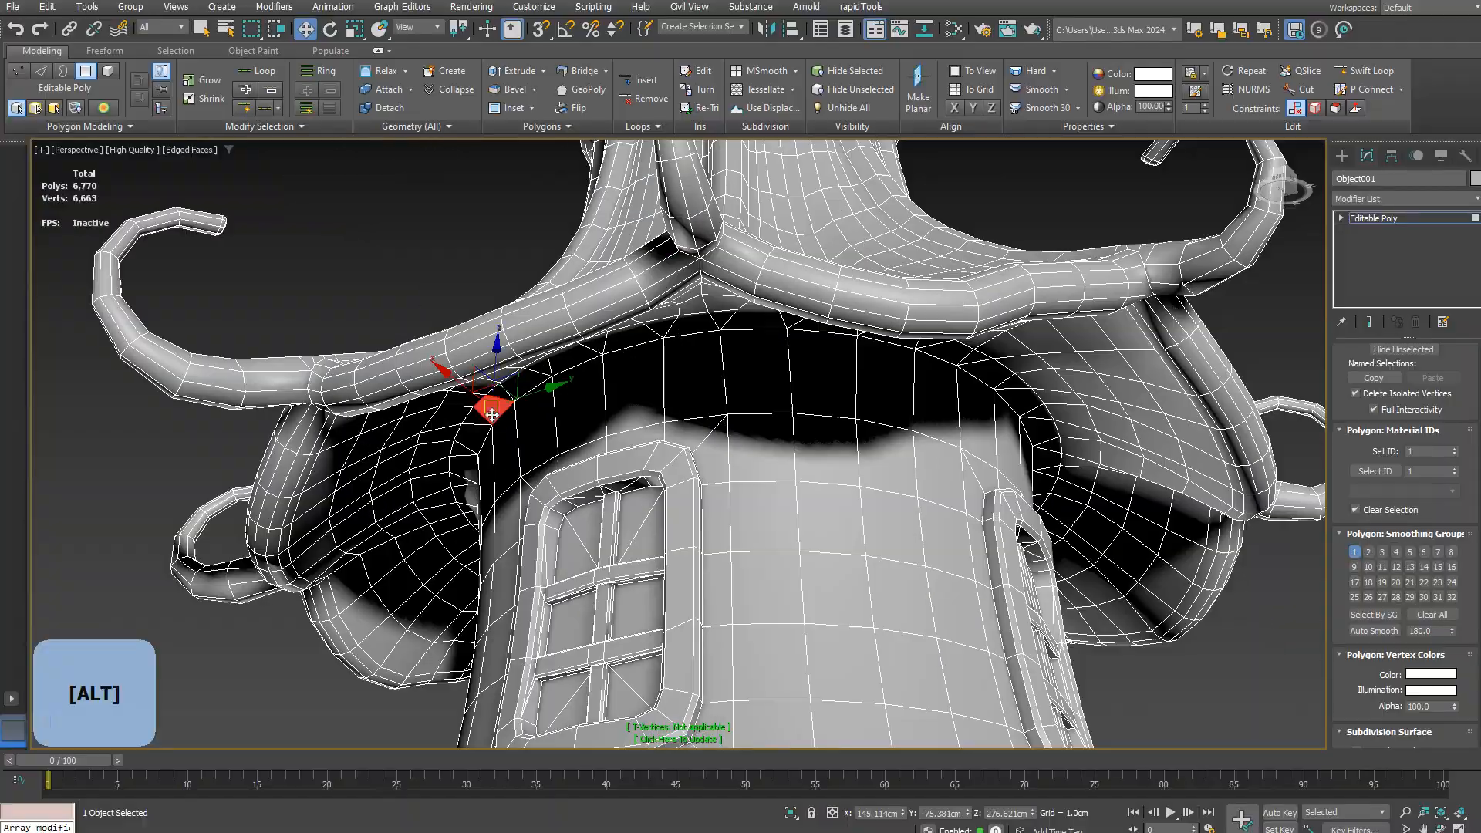
pyautogui.keyDown('ctrl'); pyautogui.doubleClick(393, 452); pyautogui.keyUp('ctrl')
pyautogui.keyDown('alt'); pyautogui.moveTo(394, 451); pyautogui.dragTo(580, 386, button='middle'); pyautogui.keyUp('alt')
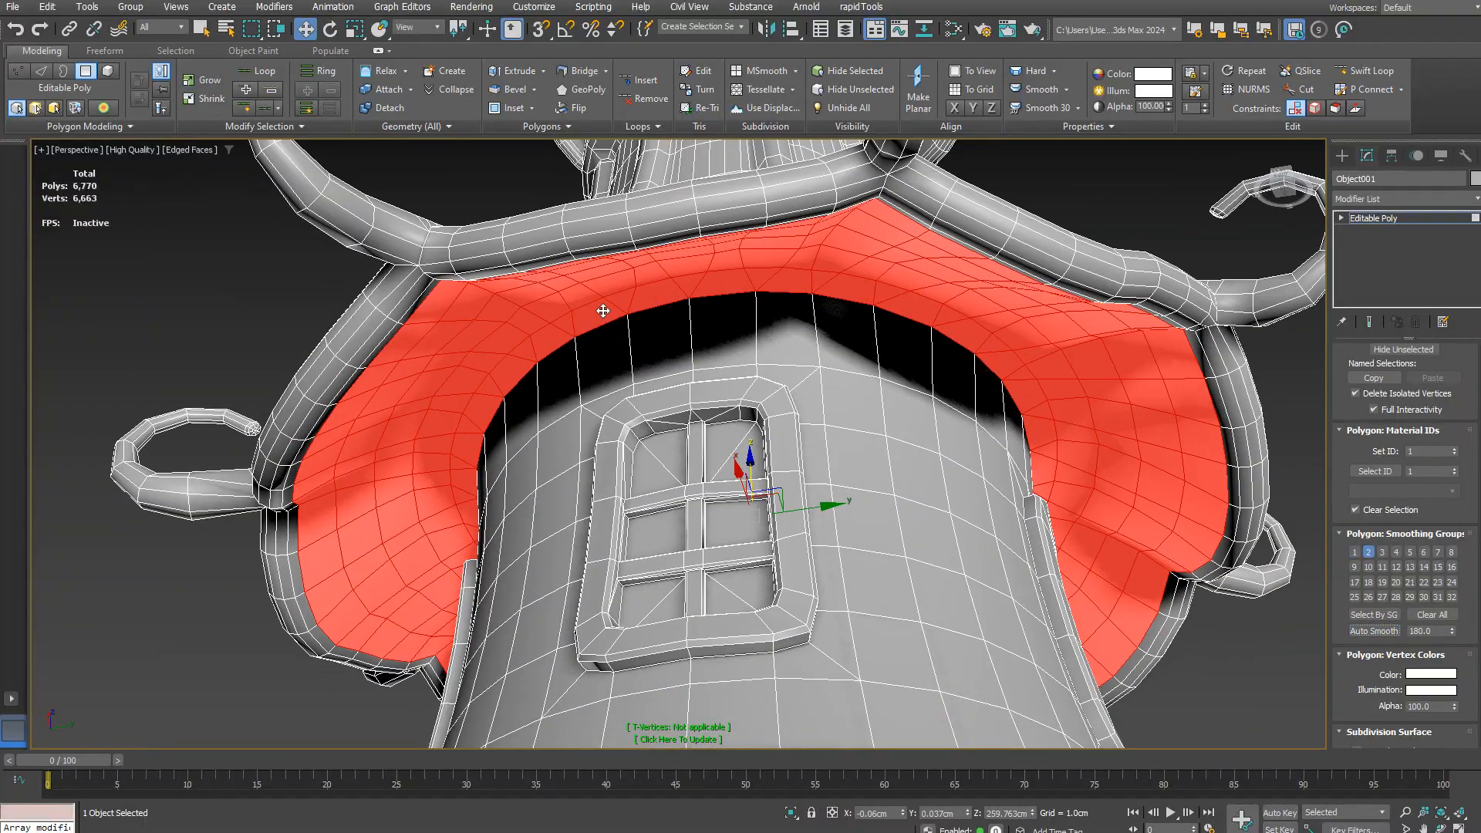
# Step: Start a new polygon selection on the lower roof's corner ridges
pyautogui.scroll(-6, 826, 426)
pyautogui.keyDown('alt'); pyautogui.moveTo(826, 426); pyautogui.dragTo(568, 466, button='middle'); pyautogui.keyUp('alt')
pyautogui.scroll(6, 501, 443)
pyautogui.click(498, 443)
pyautogui.scroll(5, 494, 401)
pyautogui.keyDown('ctrl'); pyautogui.click(492, 392); pyautogui.keyUp('ctrl')
pyautogui.scroll(-7, 494, 392)
pyautogui.keyDown('alt'); pyautogui.moveTo(494, 392); pyautogui.dragTo(373, 433, button='middle'); pyautogui.keyUp('alt')
pyautogui.scroll(-7, 372, 433)
# Step: Add the other corner ridges of the lower roof to the selection and grow it twice
pyautogui.scroll(7, 378, 433)
pyautogui.keyDown('ctrl'); pyautogui.click(727, 429); pyautogui.keyUp('ctrl')
pyautogui.keyDown('ctrl'); pyautogui.click(893, 289); pyautogui.keyUp('ctrl')
pyautogui.keyDown('alt'); pyautogui.moveTo(937, 313); pyautogui.dragTo(942, 420, button='middle'); pyautogui.keyUp('alt')
pyautogui.keyDown('ctrl'); pyautogui.click(953, 407); pyautogui.keyUp('ctrl')
pyautogui.scroll(-7, 806, 350)
pyautogui.keyDown('alt'); pyautogui.moveTo(806, 349); pyautogui.dragTo(771, 339, button='middle'); pyautogui.keyUp('alt')
pyautogui.scroll(7, 772, 324)
pyautogui.keyDown('ctrl'); pyautogui.click(775, 262); pyautogui.keyUp('ctrl')
pyautogui.scroll(-7, 772, 309)
pyautogui.click(206, 82)
pyautogui.click(205, 82)
# Step: Extend the selection over the lower roof's ridges, curled tips and rim
pyautogui.scroll(6, 663, 370)
pyautogui.keyDown('alt'); pyautogui.moveTo(671, 386); pyautogui.dragTo(784, 426, button='middle'); pyautogui.keyUp('alt')
pyautogui.scroll(3, 1433, 387)
pyautogui.scroll(6, 577, 466)
pyautogui.keyDown('ctrl'); pyautogui.click(658, 426); pyautogui.keyUp('ctrl')
pyautogui.scroll(-8, 657, 426)
pyautogui.scroll(5, 1034, 571)
pyautogui.keyDown('ctrl'); pyautogui.click(1043, 577); pyautogui.keyUp('ctrl')
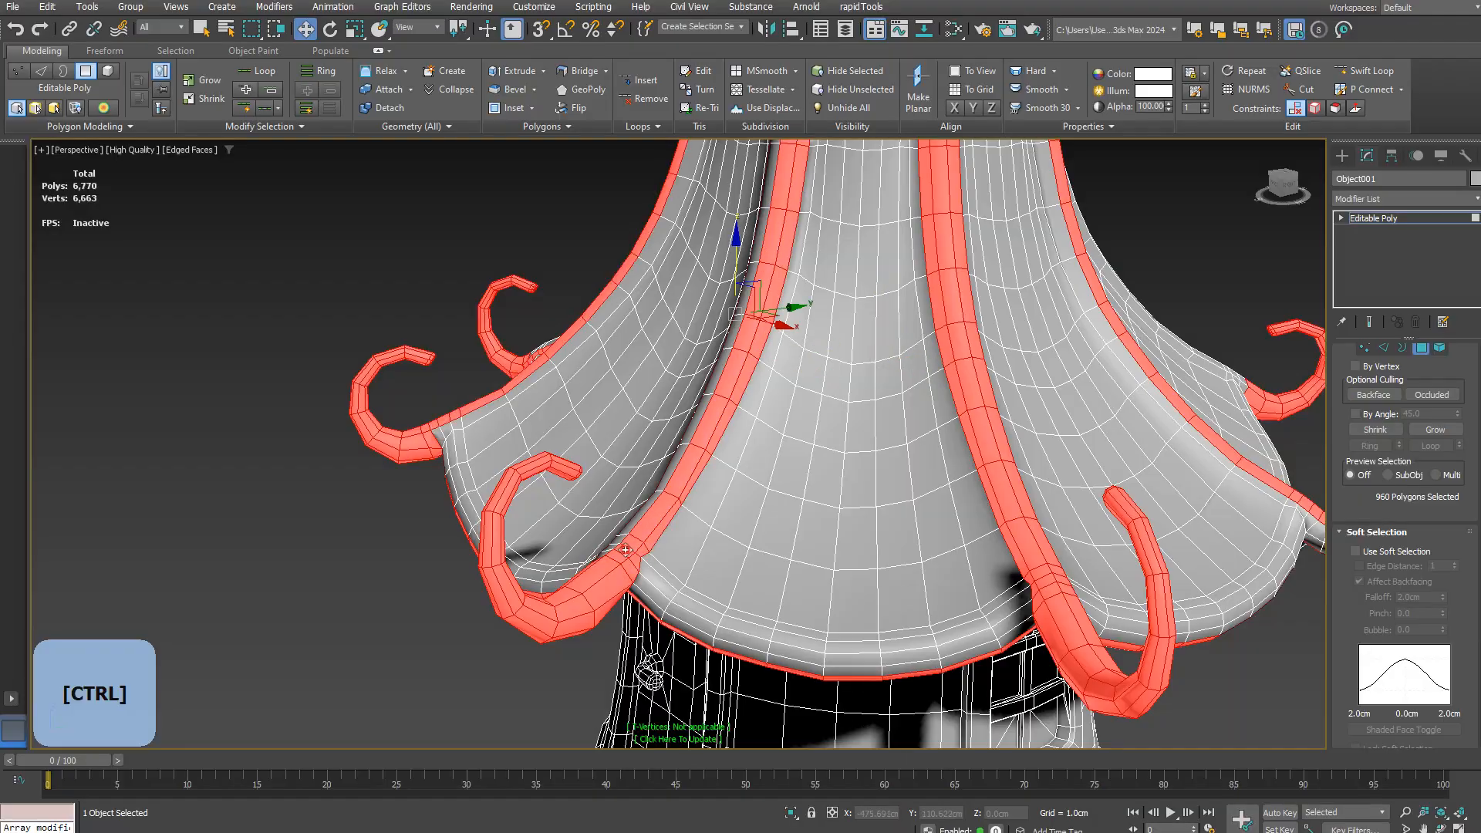
# Step: Add the missing ridge and rim polygons around the other sides of the lower roof to the selection
pyautogui.scroll(-7, 619, 541)
pyautogui.keyDown('alt'); pyautogui.moveTo(619, 541); pyautogui.dragTo(871, 549, button='middle'); pyautogui.keyUp('alt')
pyautogui.scroll(8, 1002, 602)
pyautogui.keyDown('ctrl'); pyautogui.click(1002, 602); pyautogui.keyUp('ctrl')
pyautogui.scroll(-7, 1002, 602)
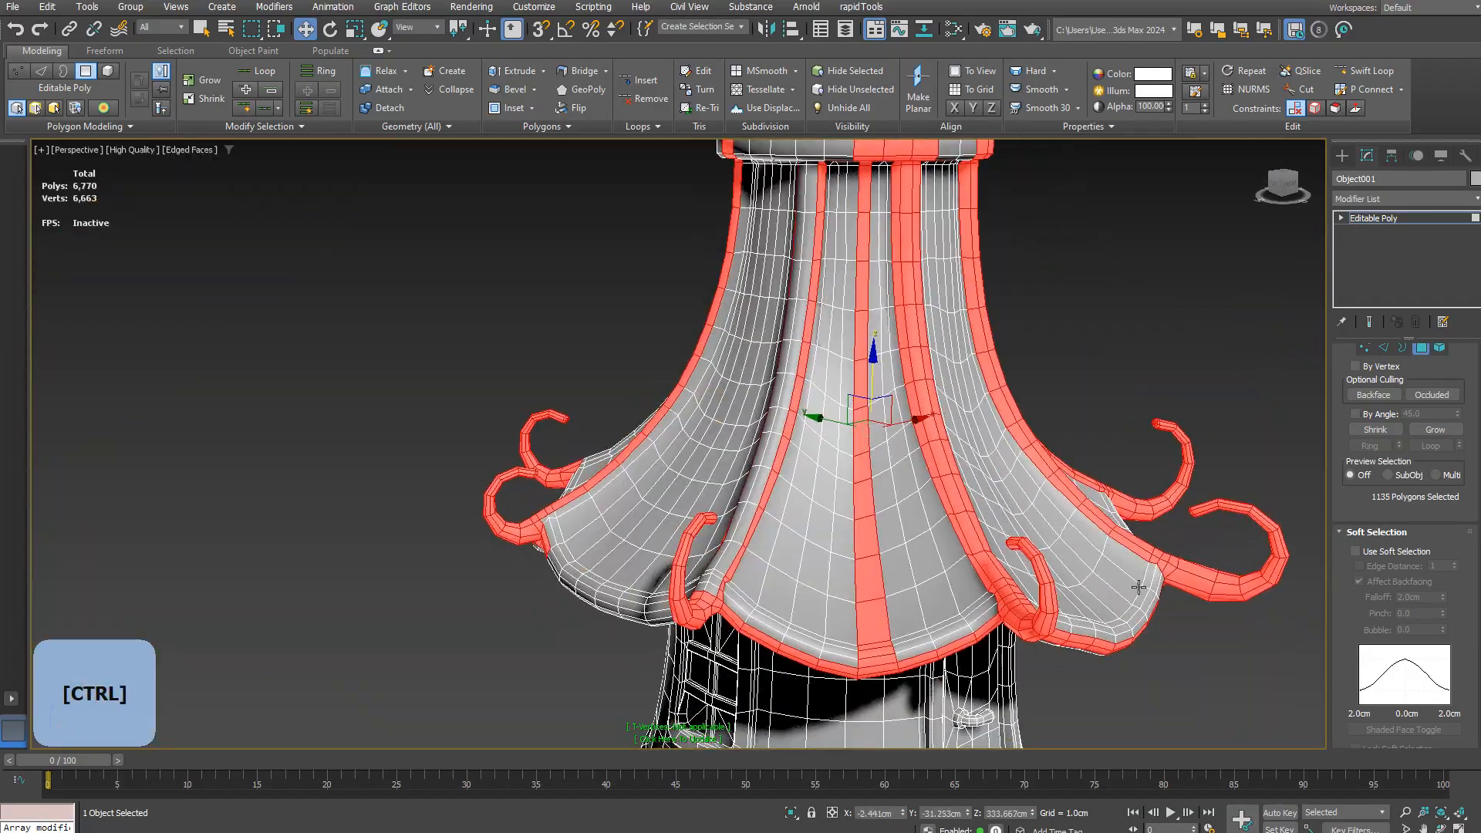
pyautogui.scroll(4, 671, 570)
pyautogui.keyDown('ctrl'); pyautogui.click(671, 570); pyautogui.keyUp('ctrl')
pyautogui.scroll(-4, 671, 570)
pyautogui.scroll(5, 760, 540)
pyautogui.keyDown('alt'); pyautogui.moveTo(671, 570); pyautogui.dragTo(848, 544, button='middle'); pyautogui.keyUp('alt')
pyautogui.keyDown('ctrl'); pyautogui.click(760, 540); pyautogui.keyUp('ctrl')
# Step: Complete the ridge selection on the next side of the lower roof and deselect stray polygon strips in its panels
pyautogui.scroll(-6, 760, 540)
pyautogui.scroll(7, 525, 551)
pyautogui.keyDown('alt'); pyautogui.moveTo(525, 552); pyautogui.dragTo(671, 551, button='middle'); pyautogui.keyUp('alt')
pyautogui.scroll(-5, 529, 542)
pyautogui.scroll(5, 689, 585)
pyautogui.keyDown('alt'); pyautogui.click(694, 604); pyautogui.keyUp('alt')
pyautogui.keyDown('alt'); pyautogui.click(689, 584); pyautogui.keyUp('alt')
pyautogui.keyDown('ctrl'); pyautogui.click(252, 476); pyautogui.keyUp('ctrl')
pyautogui.scroll(-6, 401, 617)
pyautogui.keyDown('alt'); pyautogui.click(441, 567); pyautogui.keyUp('alt')
pyautogui.keyDown('alt'); pyautogui.click(432, 525); pyautogui.keyUp('alt')
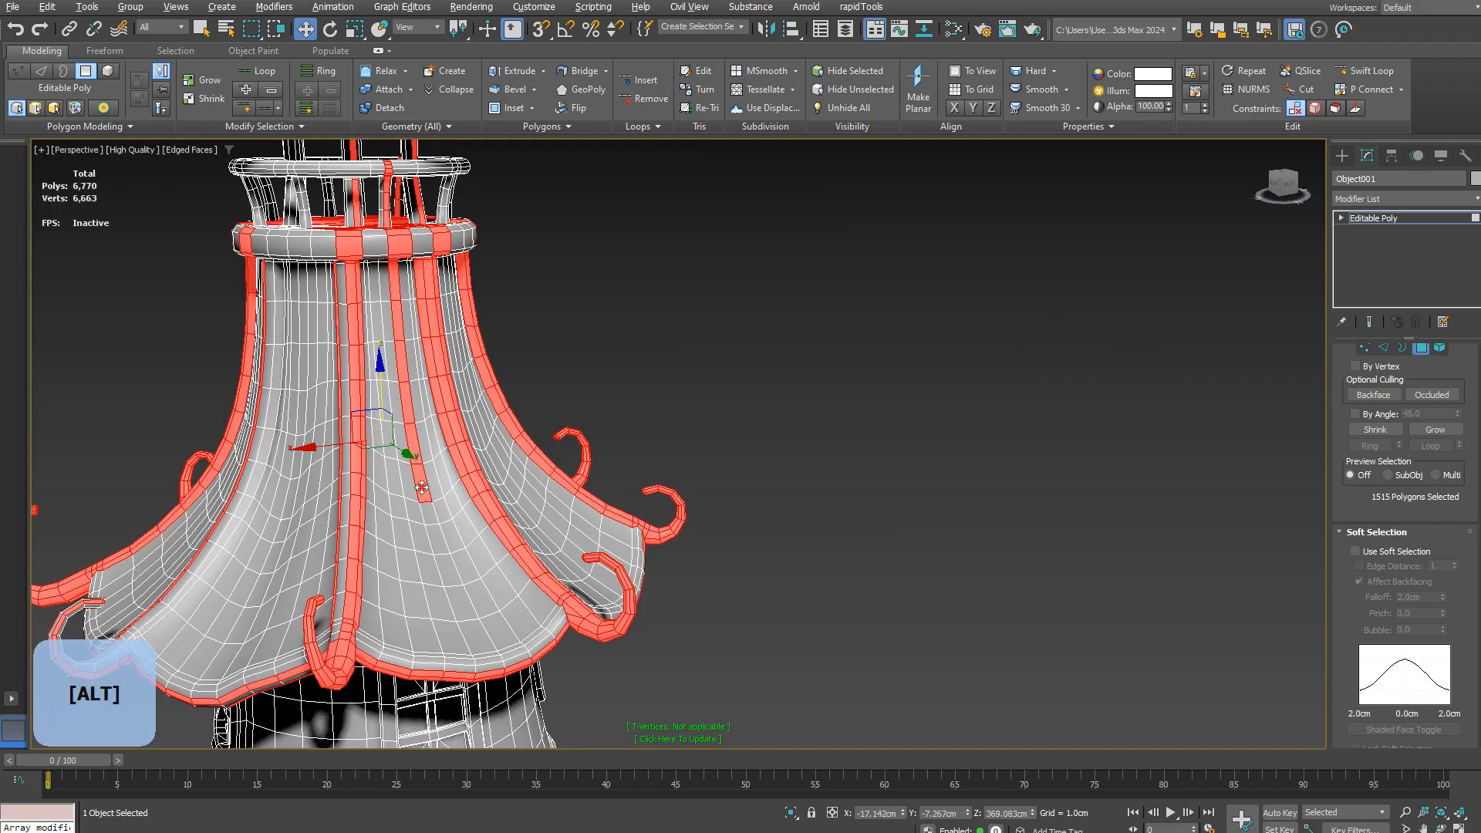
# Step: Add a missing lower-roof ridge polygon and box-deselect the balcony parts above the lower roof
pyautogui.keyDown('alt'); pyautogui.moveTo(425, 367); pyautogui.dragTo(539, 462, button='middle'); pyautogui.keyUp('alt')
pyautogui.scroll(5, 601, 586)
pyautogui.keyDown('ctrl'); pyautogui.click(602, 586); pyautogui.keyUp('ctrl')
pyautogui.scroll(-3, 601, 587)
pyautogui.keyDown('alt'); pyautogui.moveTo(601, 586); pyautogui.dragTo(694, 594, button='middle'); pyautogui.keyUp('alt')
pyautogui.scroll(-6, 695, 617)
pyautogui.keyDown('alt'); pyautogui.moveTo(622, 473); pyautogui.dragTo(616, 534, button='middle'); pyautogui.keyUp('alt')
pyautogui.scroll(8, 615, 534)
pyautogui.scroll(-8, 615, 533)
pyautogui.keyDown('alt'); pyautogui.moveTo(552, 463); pyautogui.dragTo(842, 538); pyautogui.keyUp('alt')
pyautogui.scroll(5, 818, 563)
# Step: Add another ridge polygon and deselect the stray strips on the remaining lower roof panels
pyautogui.keyDown('alt'); pyautogui.moveTo(818, 617); pyautogui.dragTo(793, 562, button='middle'); pyautogui.keyUp('alt')
pyautogui.scroll(2, 875, 565)
pyautogui.keyDown('ctrl'); pyautogui.click(856, 526); pyautogui.keyUp('ctrl')
pyautogui.keyDown('alt'); pyautogui.click(769, 532); pyautogui.keyUp('alt')
pyautogui.keyDown('alt'); pyautogui.click(769, 610); pyautogui.keyUp('alt')
pyautogui.scroll(-6, 768, 586)
pyautogui.keyDown('alt'); pyautogui.moveTo(756, 324); pyautogui.dragTo(737, 376, button='middle'); pyautogui.keyUp('alt')
pyautogui.keyDown('alt'); pyautogui.click(739, 465); pyautogui.keyUp('alt')
pyautogui.scroll(5, 738, 532)
pyautogui.keyDown('alt'); pyautogui.click(742, 532); pyautogui.keyUp('alt')
pyautogui.scroll(-5, 742, 532)
# Step: Add the uppermost ridge polygons directly beneath the balcony collar back to the selection all around the tower
pyautogui.keyDown('alt'); pyautogui.moveTo(694, 332); pyautogui.dragTo(763, 281, button='middle'); pyautogui.keyUp('alt')
pyautogui.keyDown('ctrl'); pyautogui.click(775, 270); pyautogui.keyUp('ctrl')
pyautogui.keyDown('ctrl'); pyautogui.click(805, 257); pyautogui.keyUp('ctrl')
pyautogui.keyDown('ctrl'); pyautogui.click(621, 315); pyautogui.keyUp('ctrl')
pyautogui.keyDown('alt'); pyautogui.moveTo(609, 309); pyautogui.dragTo(679, 324, button='middle'); pyautogui.keyUp('alt')
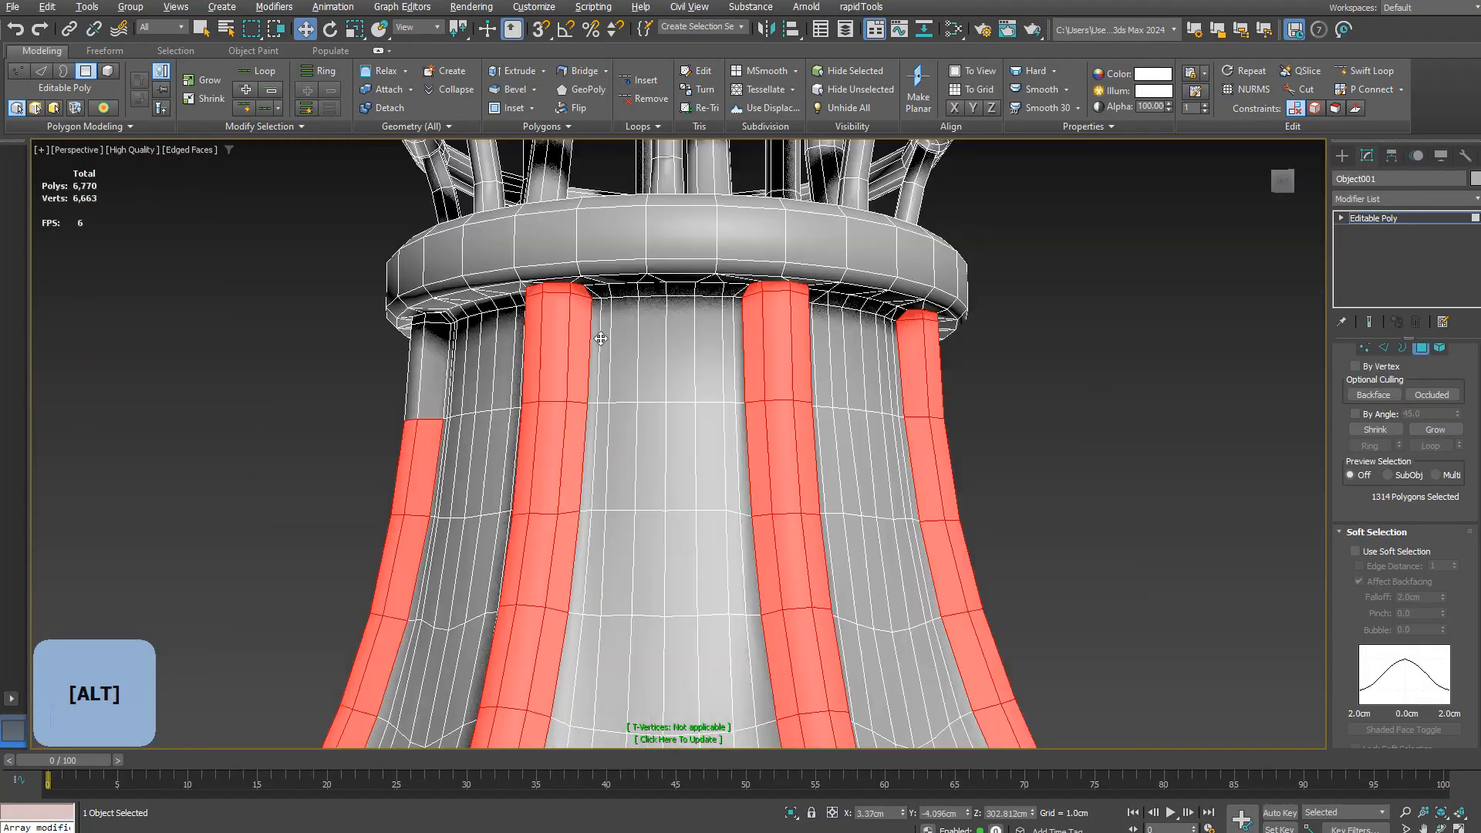
pyautogui.scroll(3, 423, 324)
pyautogui.keyDown('ctrl'); pyautogui.click(423, 324); pyautogui.keyUp('ctrl')
pyautogui.scroll(-3, 540, 347)
pyautogui.keyDown('ctrl'); pyautogui.click(589, 360); pyautogui.keyUp('ctrl')
pyautogui.keyDown('alt'); pyautogui.moveTo(588, 360); pyautogui.dragTo(648, 370, button='middle'); pyautogui.keyUp('alt')
pyautogui.keyDown('ctrl'); pyautogui.click(521, 370); pyautogui.keyUp('ctrl')
pyautogui.keyDown('ctrl'); pyautogui.click(477, 341); pyautogui.keyUp('ctrl')
# Step: Deselect the lower roof's rim polygons between the corner ridges on several sides
pyautogui.keyDown('alt'); pyautogui.moveTo(494, 343); pyautogui.dragTo(694, 351, button='middle'); pyautogui.keyUp('alt')
pyautogui.scroll(-4, 628, 363)
pyautogui.scroll(5, 517, 340)
pyautogui.scroll(-6, 508, 419)
pyautogui.keyDown('alt'); pyautogui.moveTo(508, 419); pyautogui.dragTo(567, 432, button='middle'); pyautogui.keyUp('alt')
pyautogui.scroll(6, 567, 463)
pyautogui.keyDown('alt'); pyautogui.click(666, 466); pyautogui.keyUp('alt')
pyautogui.scroll(-4, 666, 466)
pyautogui.keyDown('alt'); pyautogui.moveTo(602, 478); pyautogui.dragTo(764, 440, button='middle'); pyautogui.keyUp('alt')
pyautogui.scroll(6, 666, 466)
pyautogui.scroll(3, 862, 425)
pyautogui.keyDown('alt'); pyautogui.click(861, 425); pyautogui.keyUp('alt')
pyautogui.scroll(-2, 861, 425)
pyautogui.keyDown('alt'); pyautogui.moveTo(862, 425); pyautogui.dragTo(942, 458, button='middle'); pyautogui.keyUp('alt')
pyautogui.keyDown('alt'); pyautogui.click(942, 458); pyautogui.keyUp('alt')
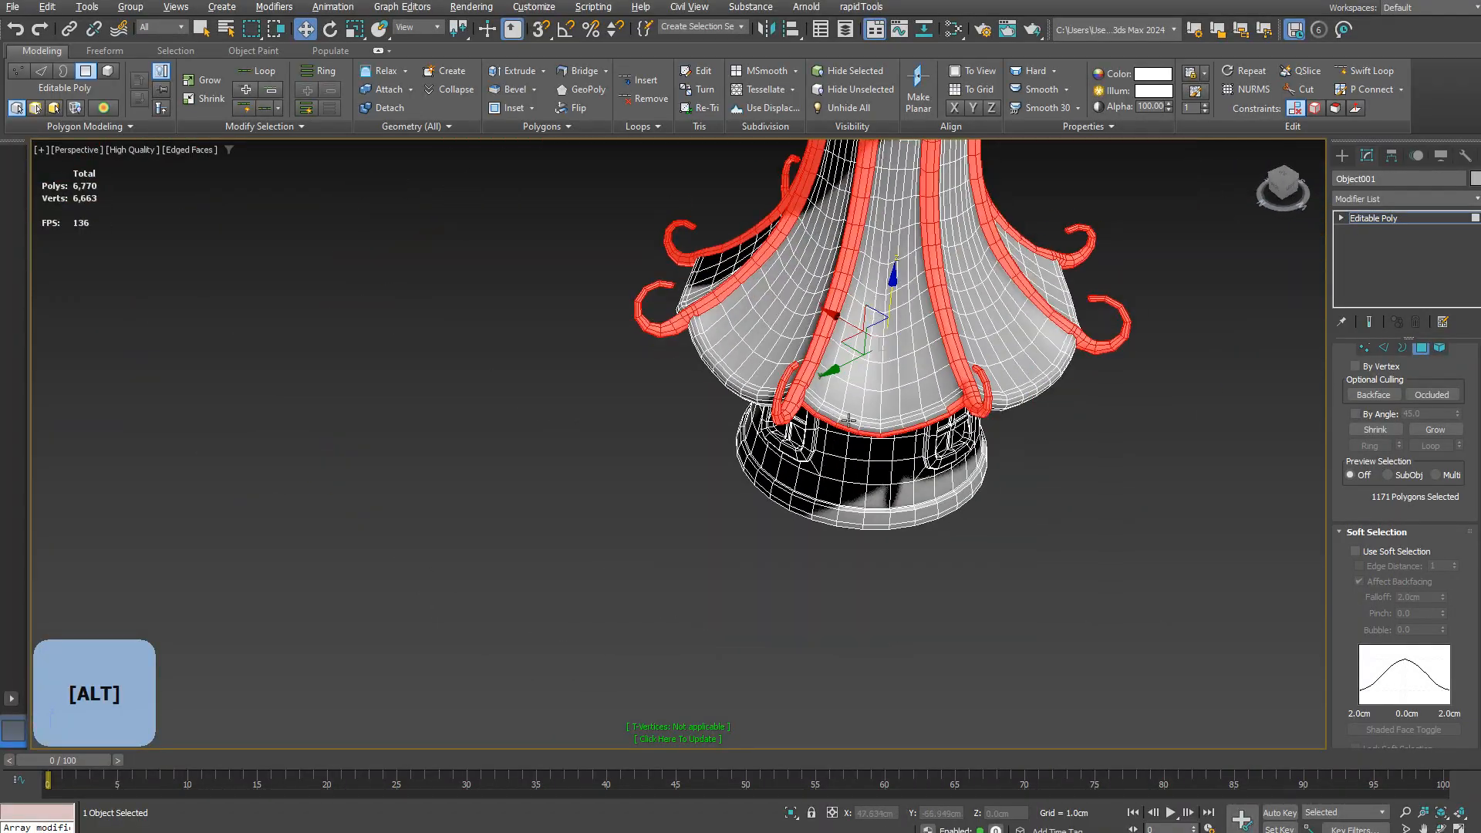
# Step: Deselect the last rim polygons and assign smoothing group 2 to the lower roof's corner ridges and curled tips
pyautogui.keyDown('alt'); pyautogui.moveTo(1152, 351); pyautogui.dragTo(1005, 302, button='middle'); pyautogui.keyUp('alt')
pyautogui.keyDown('alt'); pyautogui.click(1006, 301); pyautogui.keyUp('alt')
pyautogui.scroll(-6, 1006, 302)
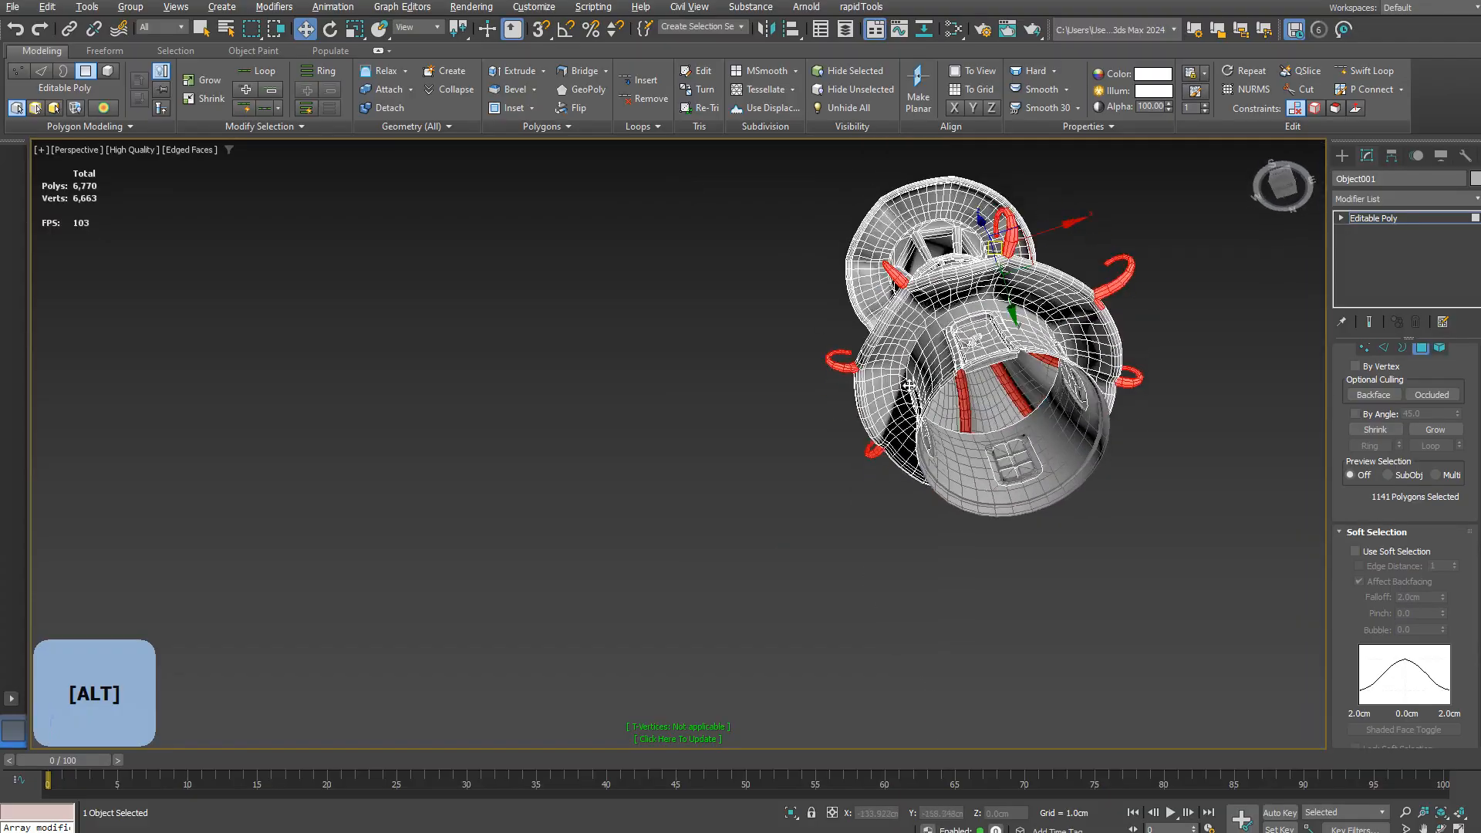
pyautogui.scroll(6, 971, 379)
pyautogui.keyDown('alt'); pyautogui.click(940, 236); pyautogui.keyUp('alt')
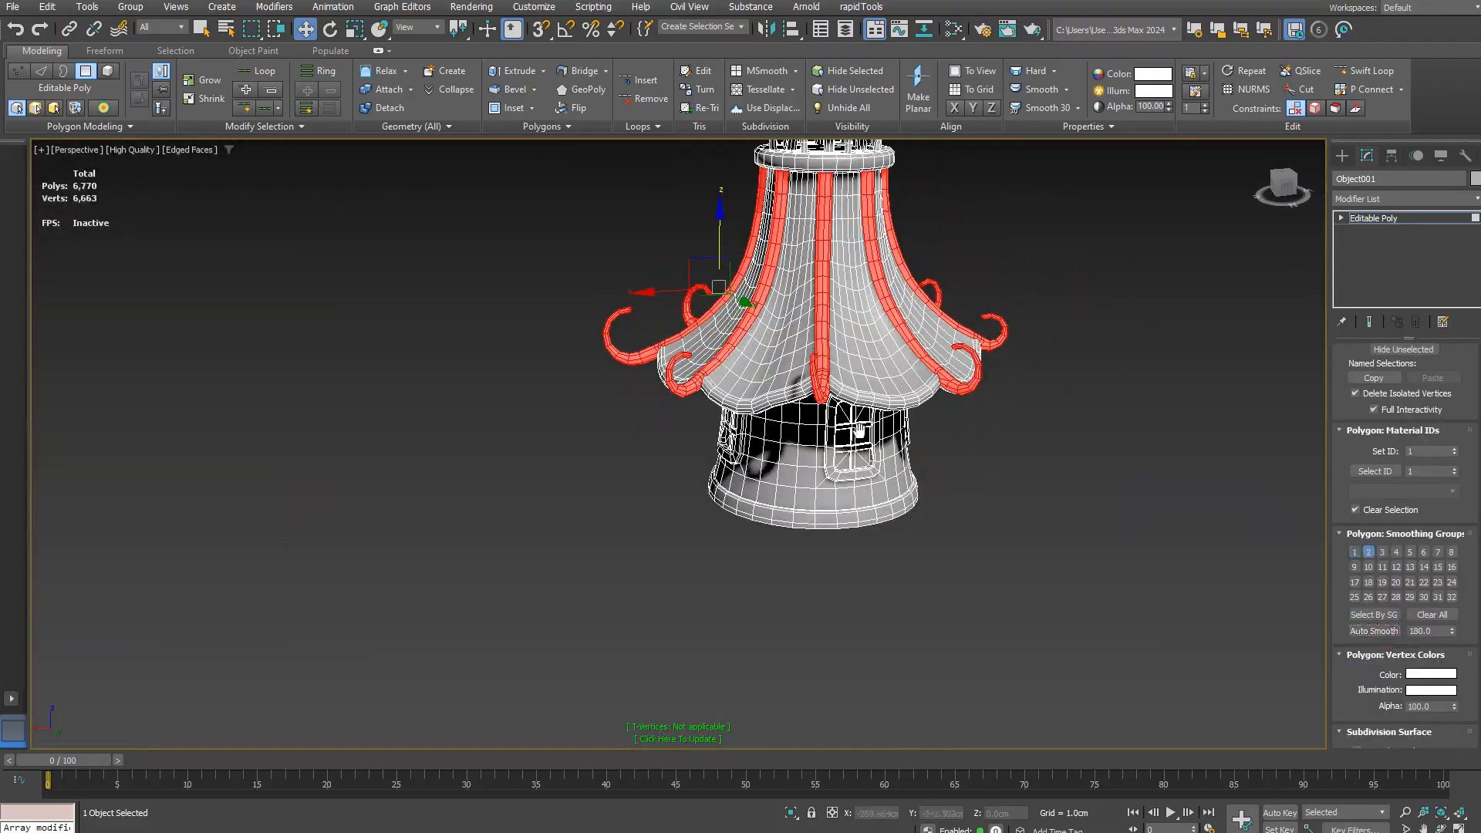
# Step: Start a new polygon selection with rim polygons on several sides of the lower roof
pyautogui.scroll(5, 819, 370)
pyautogui.click(665, 417)
pyautogui.keyDown('alt'); pyautogui.moveTo(665, 418); pyautogui.dragTo(770, 450, button='middle'); pyautogui.keyUp('alt')
pyautogui.scroll(4, 694, 405)
pyautogui.keyDown('ctrl'); pyautogui.click(1080, 455); pyautogui.keyUp('ctrl')
pyautogui.keyDown('ctrl'); pyautogui.click(481, 425); pyautogui.keyUp('ctrl')
pyautogui.scroll(-2, 493, 424)
pyautogui.keyDown('alt'); pyautogui.moveTo(494, 424); pyautogui.dragTo(708, 494, button='middle'); pyautogui.keyUp('alt')
pyautogui.scroll(-3, 574, 432)
pyautogui.scroll(2, 708, 494)
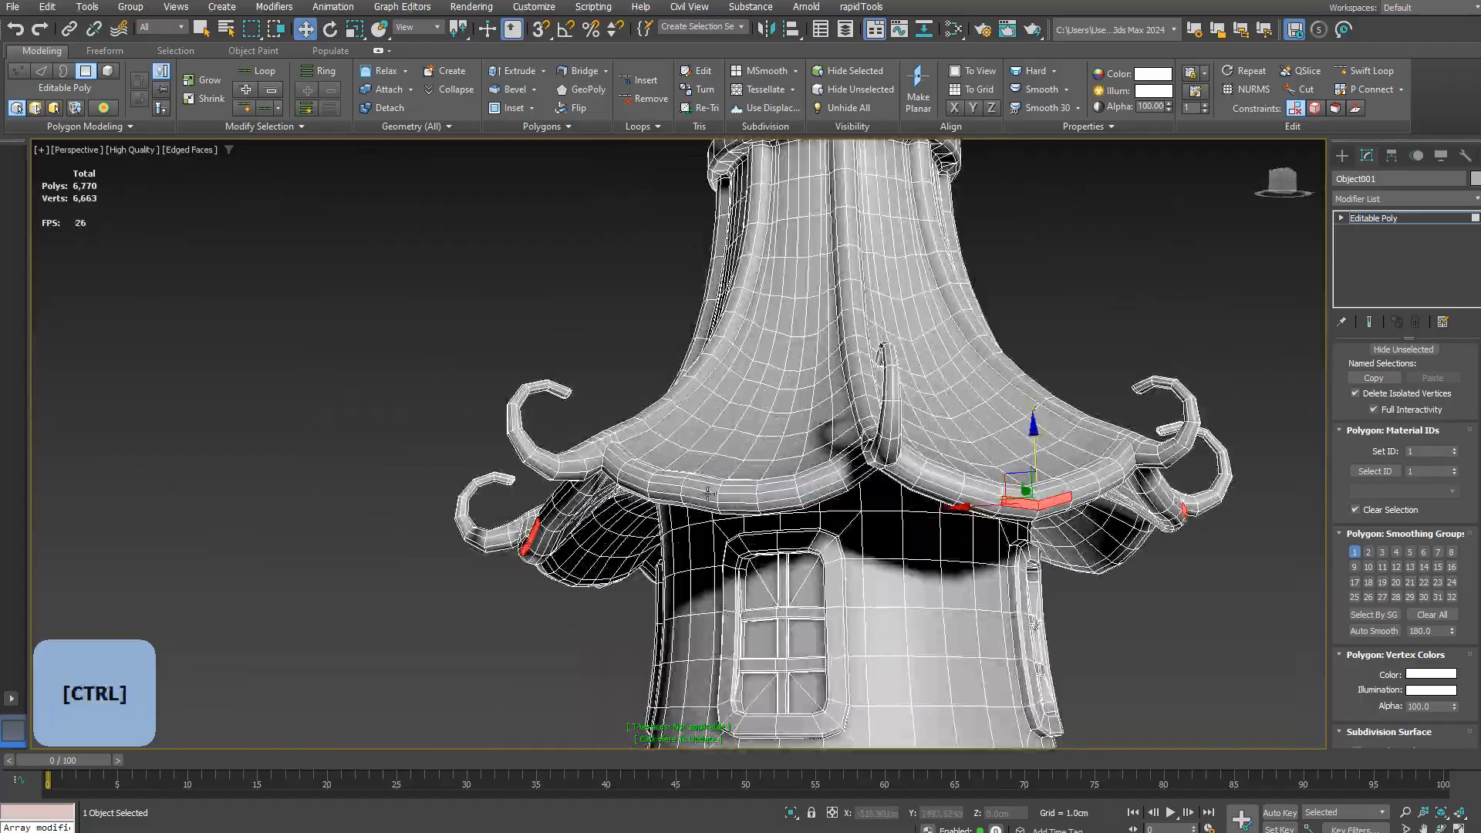
# Step: Grow the selection to cover the lower roof's entire rim, assign smoothing group 3 and check the shading without edges
pyautogui.click(208, 80)
pyautogui.keyDown('alt'); pyautogui.moveTo(870, 483); pyautogui.dragTo(1120, 395, button='middle'); pyautogui.keyUp('alt')
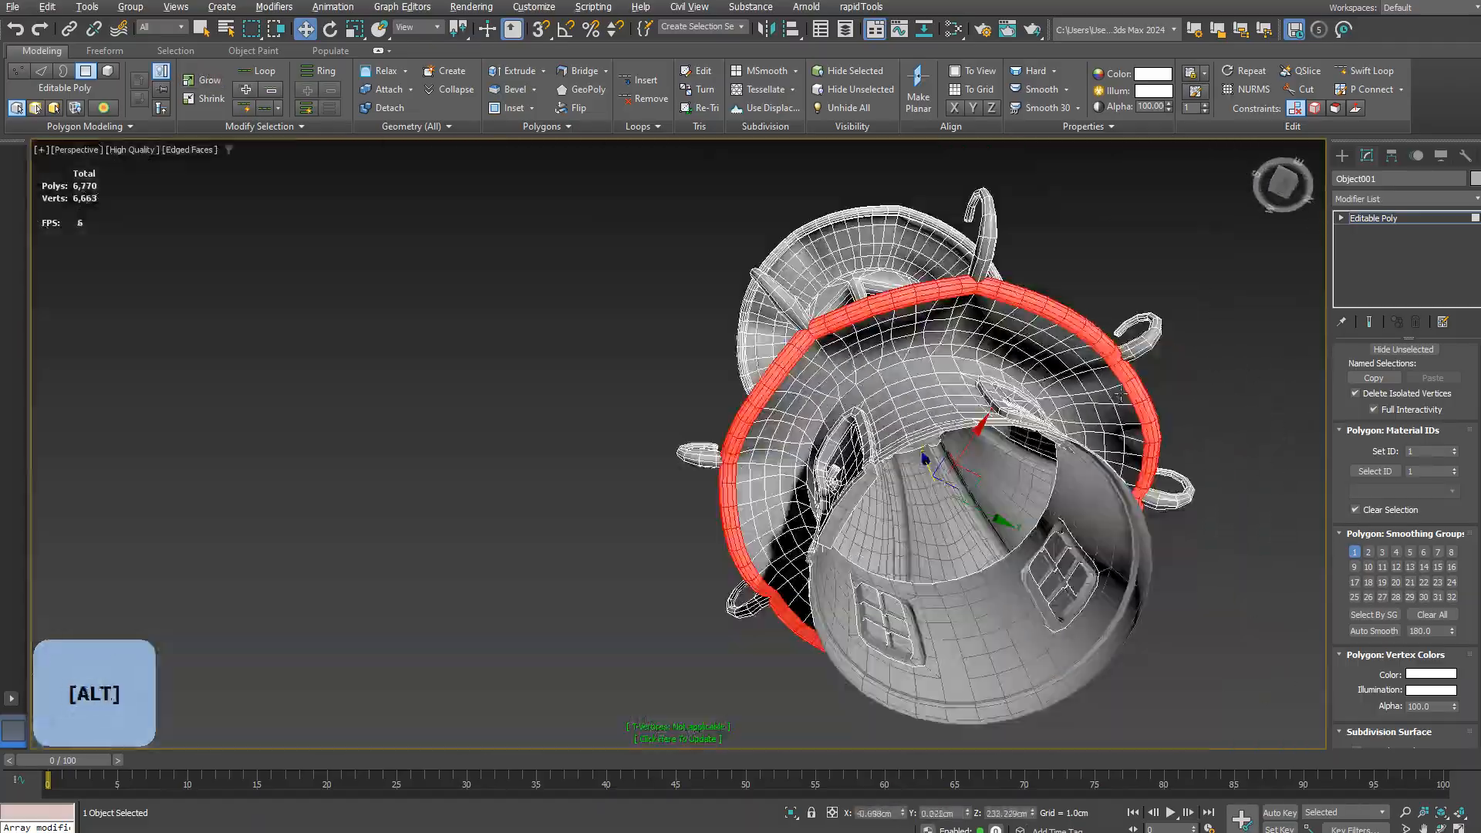
pyautogui.moveTo(1097, 519)
pyautogui.keyDown('alt'); pyautogui.mouseDown(button='middle')
pyautogui.moveTo(1021, 542)
pyautogui.moveTo(1119, 509)
pyautogui.mouseUp(button='middle'); pyautogui.keyUp('alt')
pyautogui.click(1382, 552)
pyautogui.press('F4')
pyautogui.scroll(-5, 674, 404)
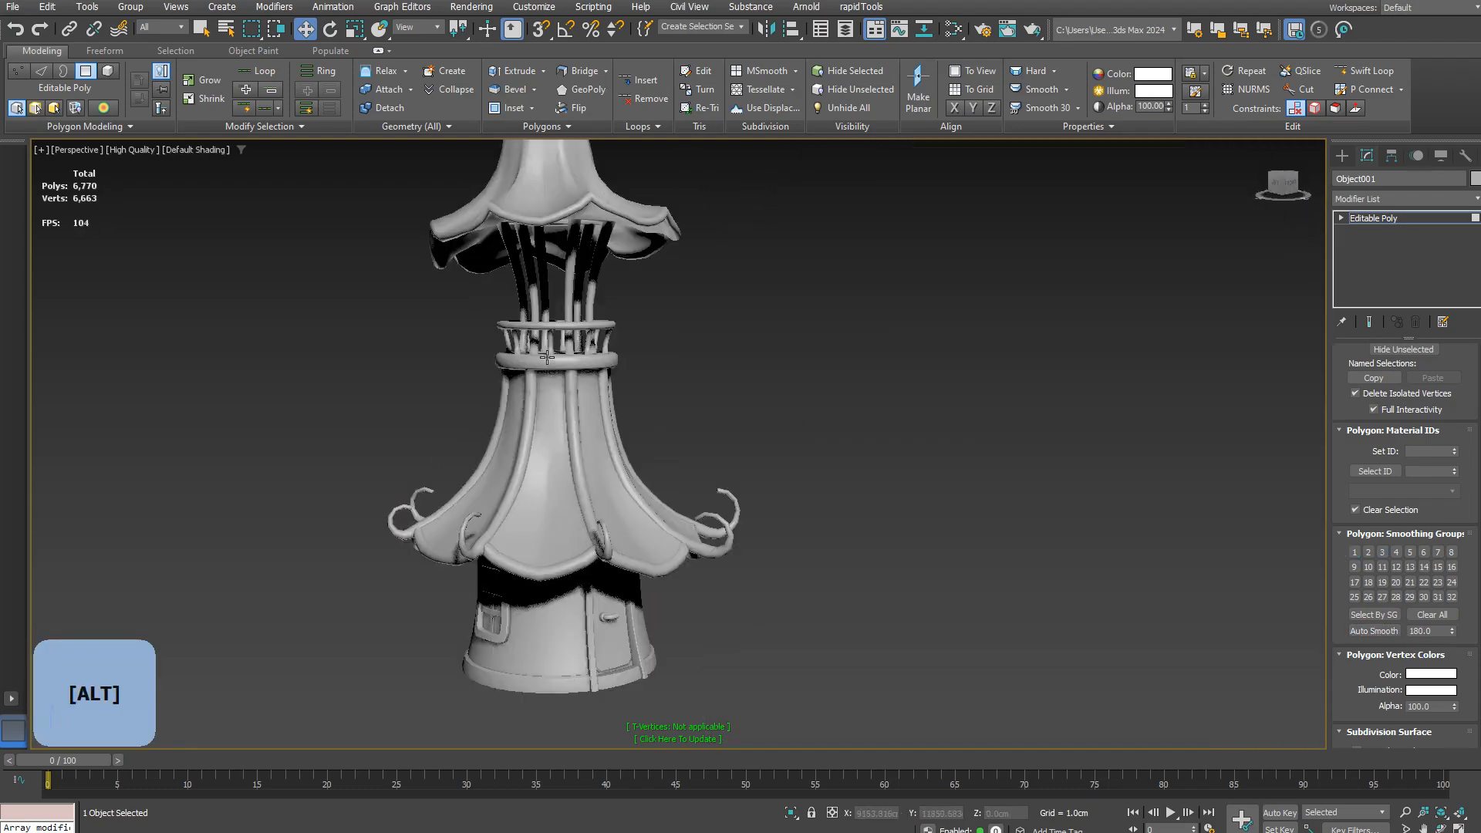
# Step: Show the edges again and select the polygons around the balcony's collar below the railing
pyautogui.scroll(8, 571, 385)
pyautogui.press('F4')
pyautogui.click(491, 439)
pyautogui.keyDown('ctrl'); pyautogui.click(453, 420); pyautogui.keyUp('ctrl')
pyautogui.keyDown('alt'); pyautogui.moveTo(514, 439); pyautogui.dragTo(771, 463, button='middle'); pyautogui.keyUp('alt')
pyautogui.keyDown('ctrl'); pyautogui.click(497, 420); pyautogui.keyUp('ctrl')
pyautogui.keyDown('ctrl'); pyautogui.click(625, 490); pyautogui.keyUp('ctrl')
pyautogui.keyDown('ctrl'); pyautogui.click(579, 505); pyautogui.keyUp('ctrl')
pyautogui.keyDown('alt'); pyautogui.moveTo(528, 506); pyautogui.dragTo(705, 506, button='middle'); pyautogui.keyUp('alt')
pyautogui.keyDown('alt'); pyautogui.moveTo(433, 495); pyautogui.dragTo(1006, 460, button='middle'); pyautogui.keyUp('alt')
pyautogui.keyDown('alt'); pyautogui.click(1005, 460); pyautogui.keyUp('alt')
# Step: Select the flat floor polygons of the balcony inside the railing
pyautogui.keyDown('alt'); pyautogui.moveTo(752, 446); pyautogui.dragTo(963, 401, button='middle'); pyautogui.keyUp('alt')
pyautogui.scroll(-3, 686, 446)
pyautogui.keyDown('alt'); pyautogui.moveTo(685, 446); pyautogui.dragTo(925, 471, button='middle'); pyautogui.keyUp('alt')
pyautogui.scroll(-3, 762, 411)
pyautogui.click(926, 470)
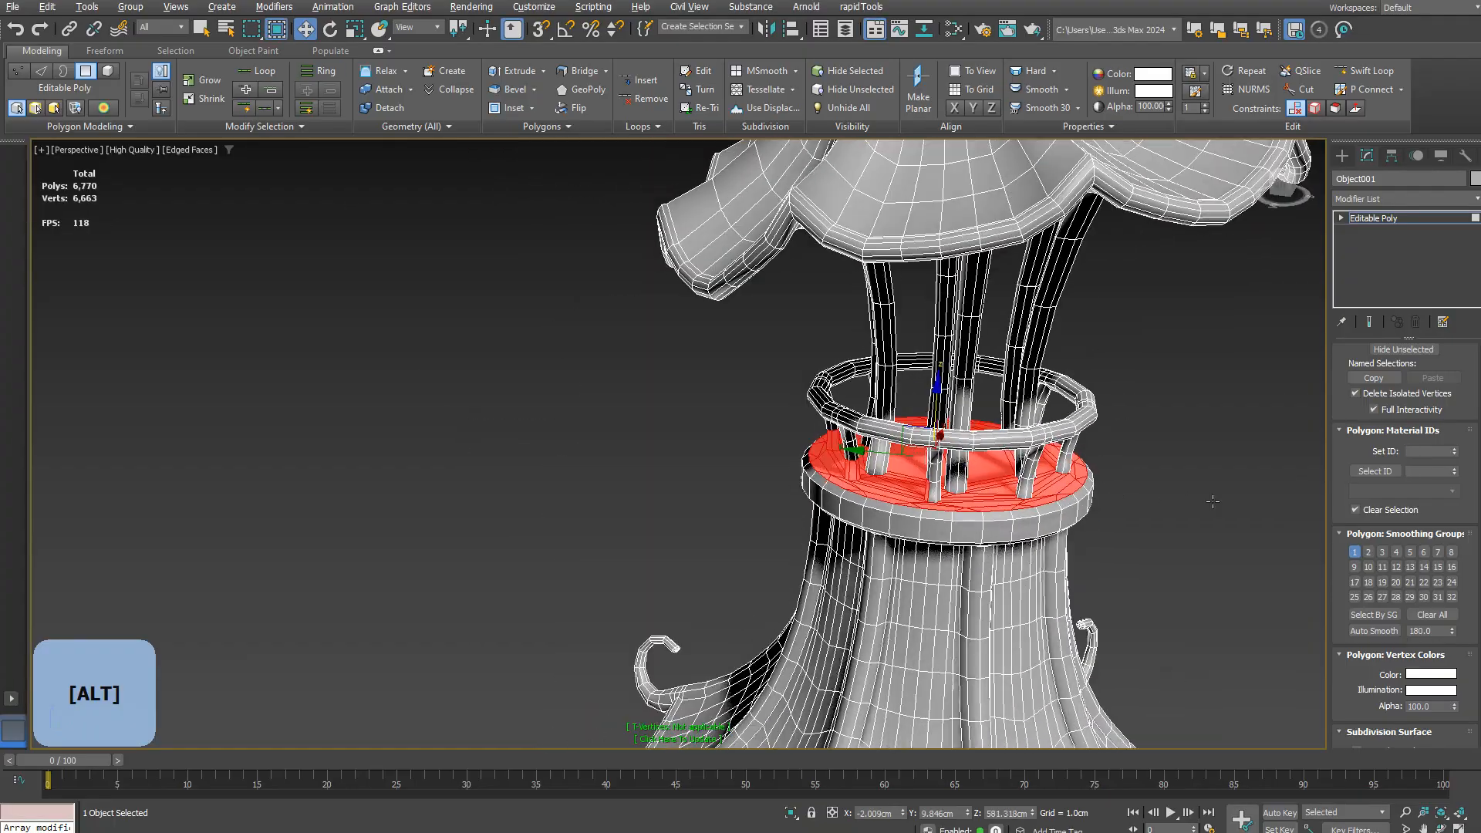
pyautogui.scroll(3, 1213, 501)
pyautogui.keyDown('alt'); pyautogui.moveTo(1213, 502); pyautogui.dragTo(1201, 449, button='middle'); pyautogui.keyUp('alt')
# Step: Select the middle segments of the small balcony railing posts around the tower
pyautogui.keyDown('alt'); pyautogui.moveTo(779, 438); pyautogui.dragTo(548, 372, button='middle'); pyautogui.keyUp('alt')
pyautogui.click(547, 373)
pyautogui.keyDown('alt'); pyautogui.moveTo(836, 385); pyautogui.dragTo(887, 386, button='middle'); pyautogui.keyUp('alt')
pyautogui.keyDown('ctrl'); pyautogui.click(988, 380); pyautogui.keyUp('ctrl')
pyautogui.keyDown('ctrl'); pyautogui.click(1144, 374); pyautogui.keyUp('ctrl')
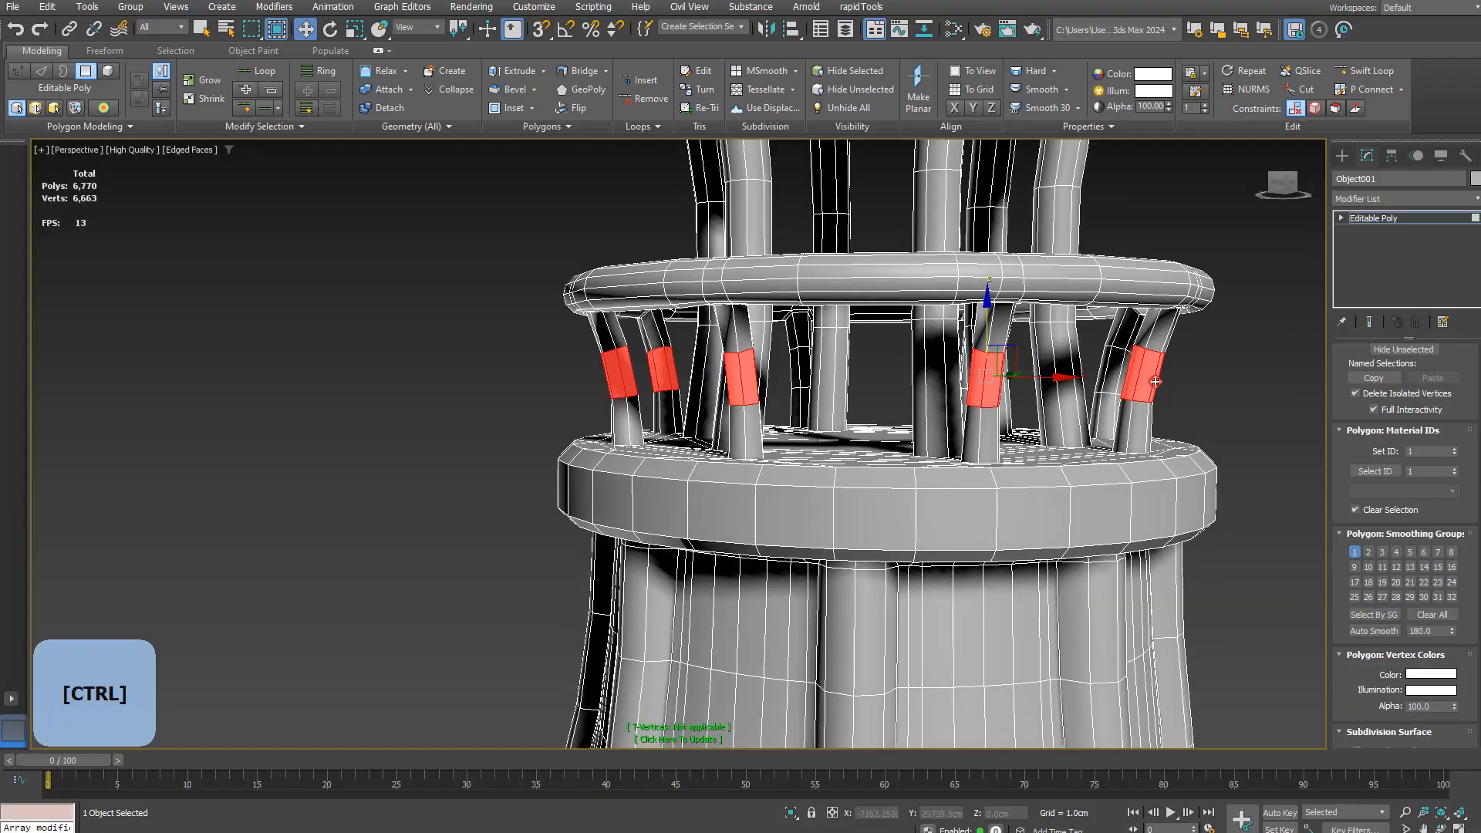
pyautogui.scroll(-3, 1003, 386)
pyautogui.scroll(3, 1087, 390)
# Step: Select the tall curved columns between the balcony and the upper roof, undoing an accidental selection change
pyautogui.scroll(3, 1087, 390)
pyautogui.scroll(-4, 942, 380)
pyautogui.keyDown('alt'); pyautogui.moveTo(849, 385); pyautogui.dragTo(848, 524, button='middle'); pyautogui.keyUp('alt')
pyautogui.click(432, 463)
pyautogui.hotkey('ctrl', 'z')
pyautogui.scroll(-3, 771, 386)
pyautogui.keyDown('alt'); pyautogui.moveTo(771, 386); pyautogui.dragTo(771, 432, button='middle'); pyautogui.keyUp('alt')
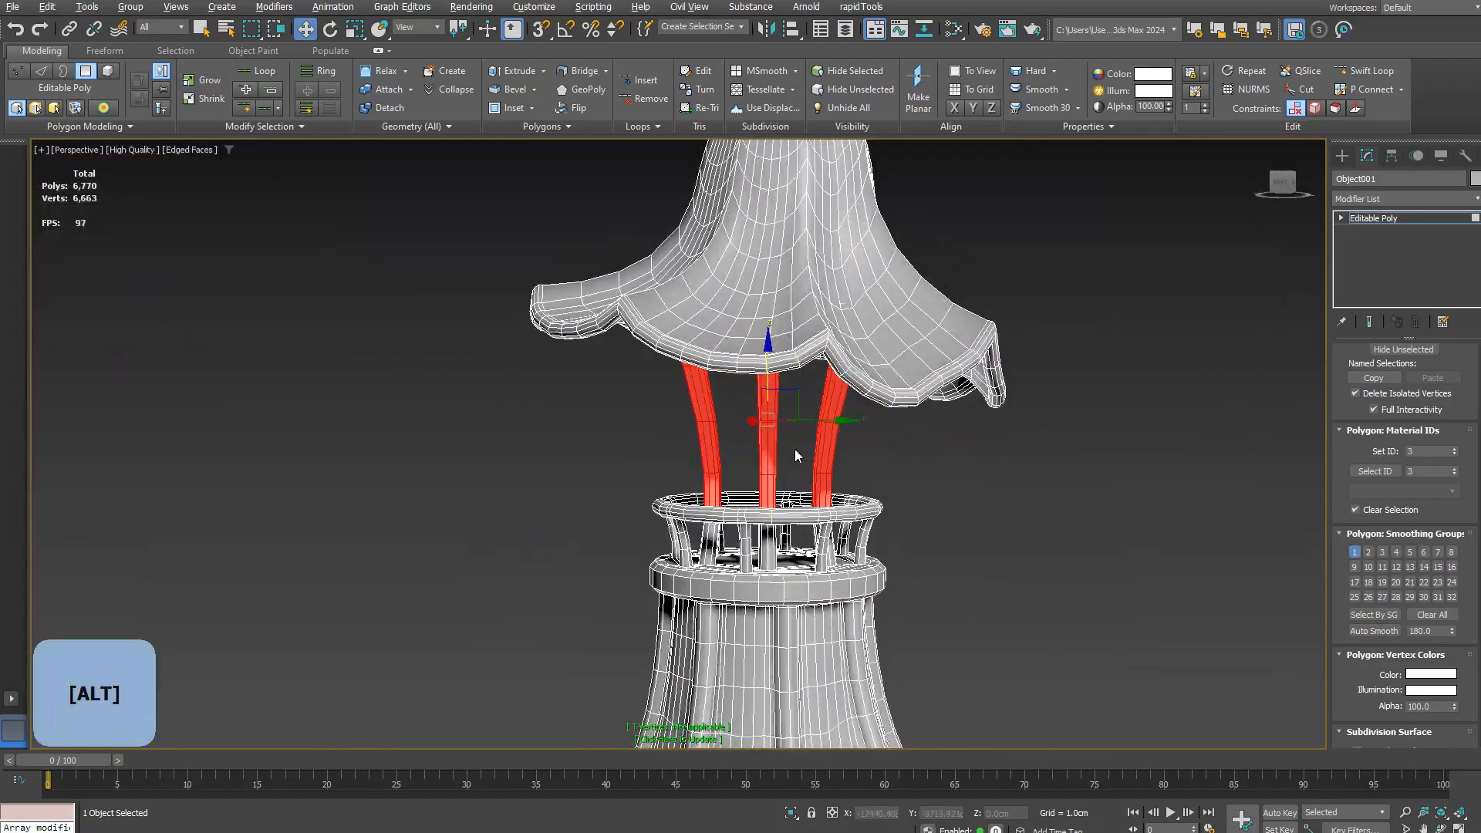
pyautogui.scroll(4, 772, 432)
pyautogui.scroll(-3, 694, 308)
# Step: Select the flat circular ceiling beneath the upper roof and assign it smoothing group 3
pyautogui.keyDown('alt'); pyautogui.moveTo(694, 308); pyautogui.dragTo(876, 157, button='middle'); pyautogui.keyUp('alt')
pyautogui.keyDown('ctrl'); pyautogui.keyDown('alt'); pyautogui.moveTo(688, 406); pyautogui.dragTo(995, 324, button='middle'); pyautogui.keyUp('alt'); pyautogui.keyUp('ctrl')
pyautogui.scroll(-4, 901, 411)
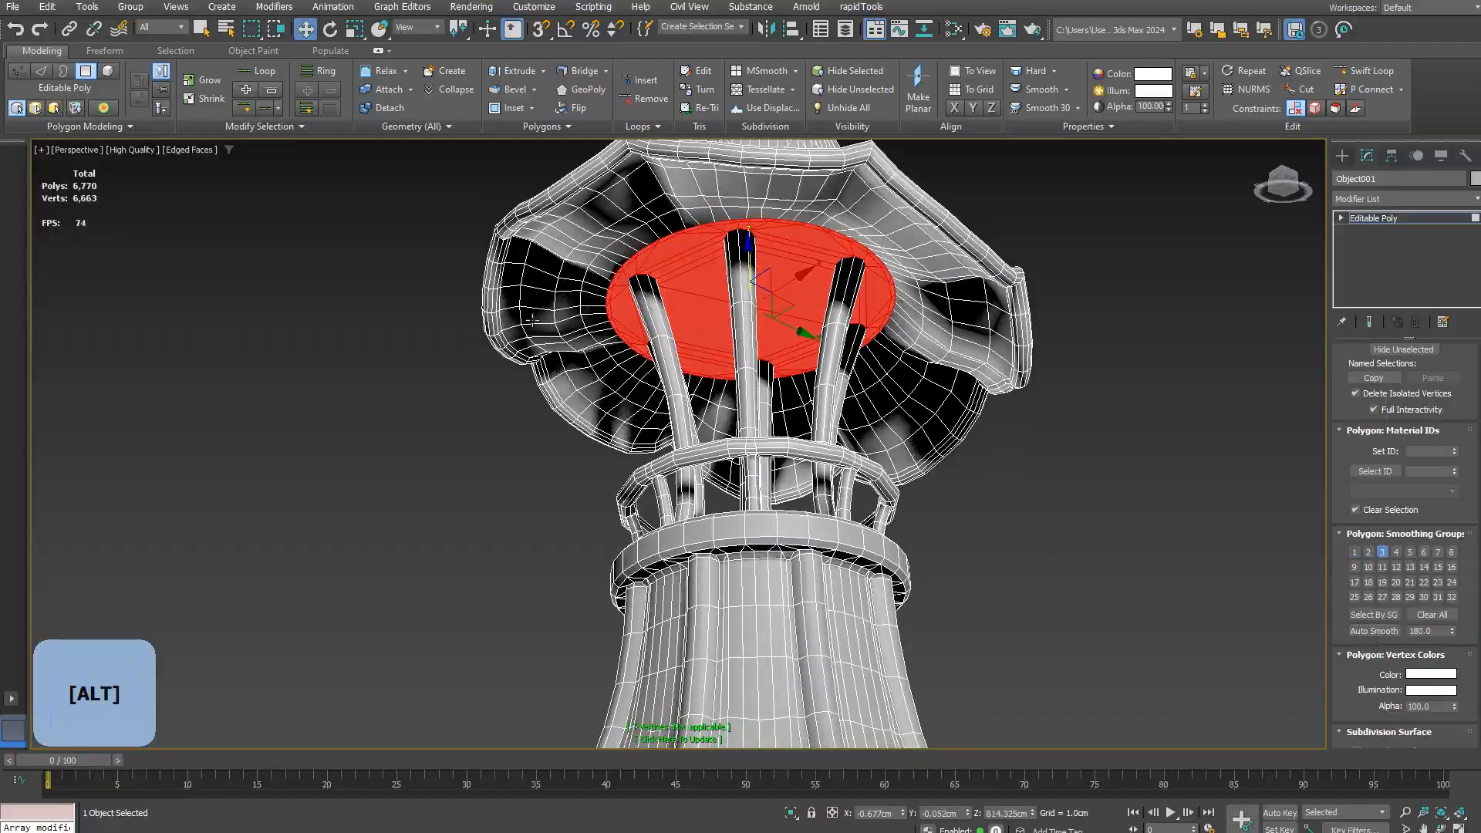
# Step: Select the upper roof's underside around the ceiling, exclude unwanted polygons, and switch its smoothing group from 1 to 2
pyautogui.scroll(3, 664, 251)
pyautogui.click(664, 252)
pyautogui.keyDown('shift'); pyautogui.click(694, 232); pyautogui.keyUp('shift')
pyautogui.click(202, 80)
pyautogui.keyDown('alt'); pyautogui.moveTo(462, 324); pyautogui.dragTo(522, 403, button='middle'); pyautogui.keyUp('alt')
pyautogui.keyDown('alt'); pyautogui.click(522, 404); pyautogui.keyUp('alt')
pyautogui.keyDown('alt'); pyautogui.keyDown('shift'); pyautogui.click(605, 472); pyautogui.keyUp('shift'); pyautogui.keyUp('alt')
pyautogui.click(1355, 552)
pyautogui.click(1368, 552)
# Step: Examine the shading of the whole tower from several angles with the edges hidden
pyautogui.scroll(-4, 741, 512)
pyautogui.press('F4')
pyautogui.scroll(2, 741, 463)
pyautogui.keyDown('alt'); pyautogui.moveTo(740, 463); pyautogui.dragTo(732, 339, button='middle'); pyautogui.keyUp('alt')
pyautogui.moveTo(733, 340); pyautogui.dragTo(739, 421, button='middle')
pyautogui.moveTo(742, 616); pyautogui.dragTo(727, 264, button='middle')
pyautogui.press('1')
pyautogui.moveTo(728, 265); pyautogui.dragTo(827, 324)
pyautogui.keyDown('alt'); pyautogui.moveTo(827, 324); pyautogui.dragTo(786, 333, button='middle'); pyautogui.keyUp('alt')
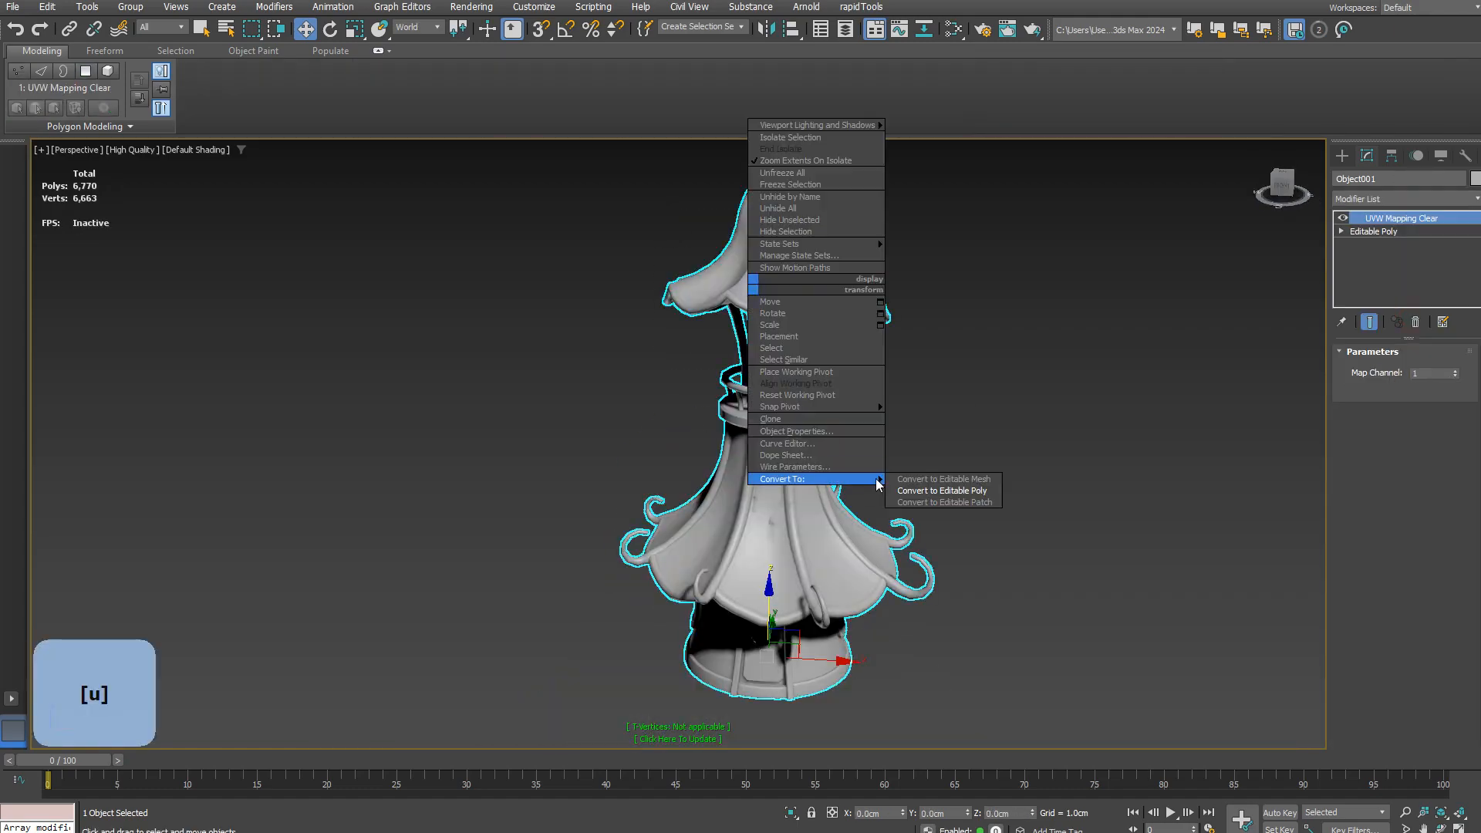
# Step: Apply an Unwrap UVW modifier to the editable poly tower and open the UV editor
pyautogui.click(1380, 487)
pyautogui.click(1404, 674)
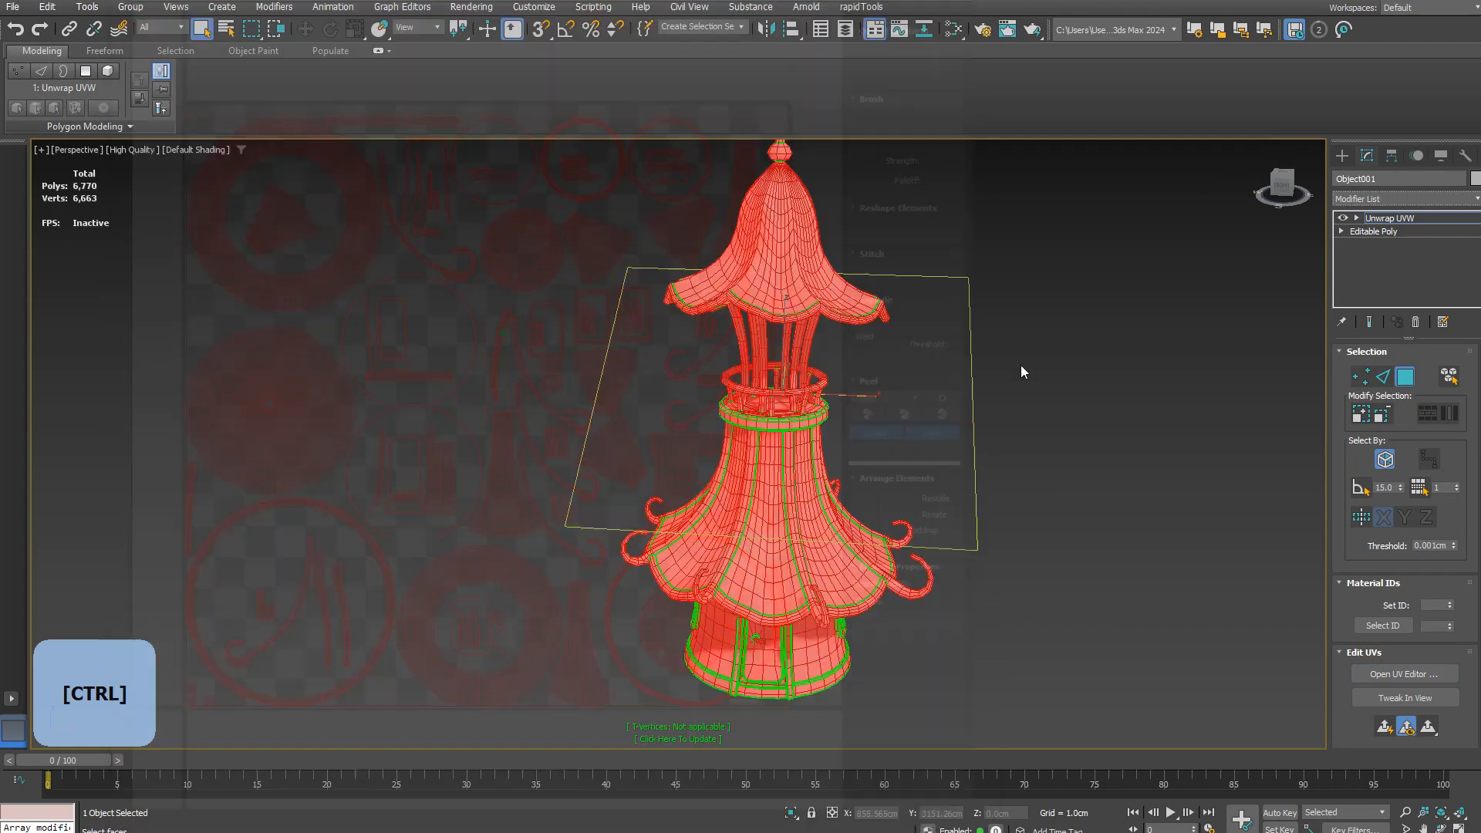
pyautogui.scroll(-3, 915, 504)
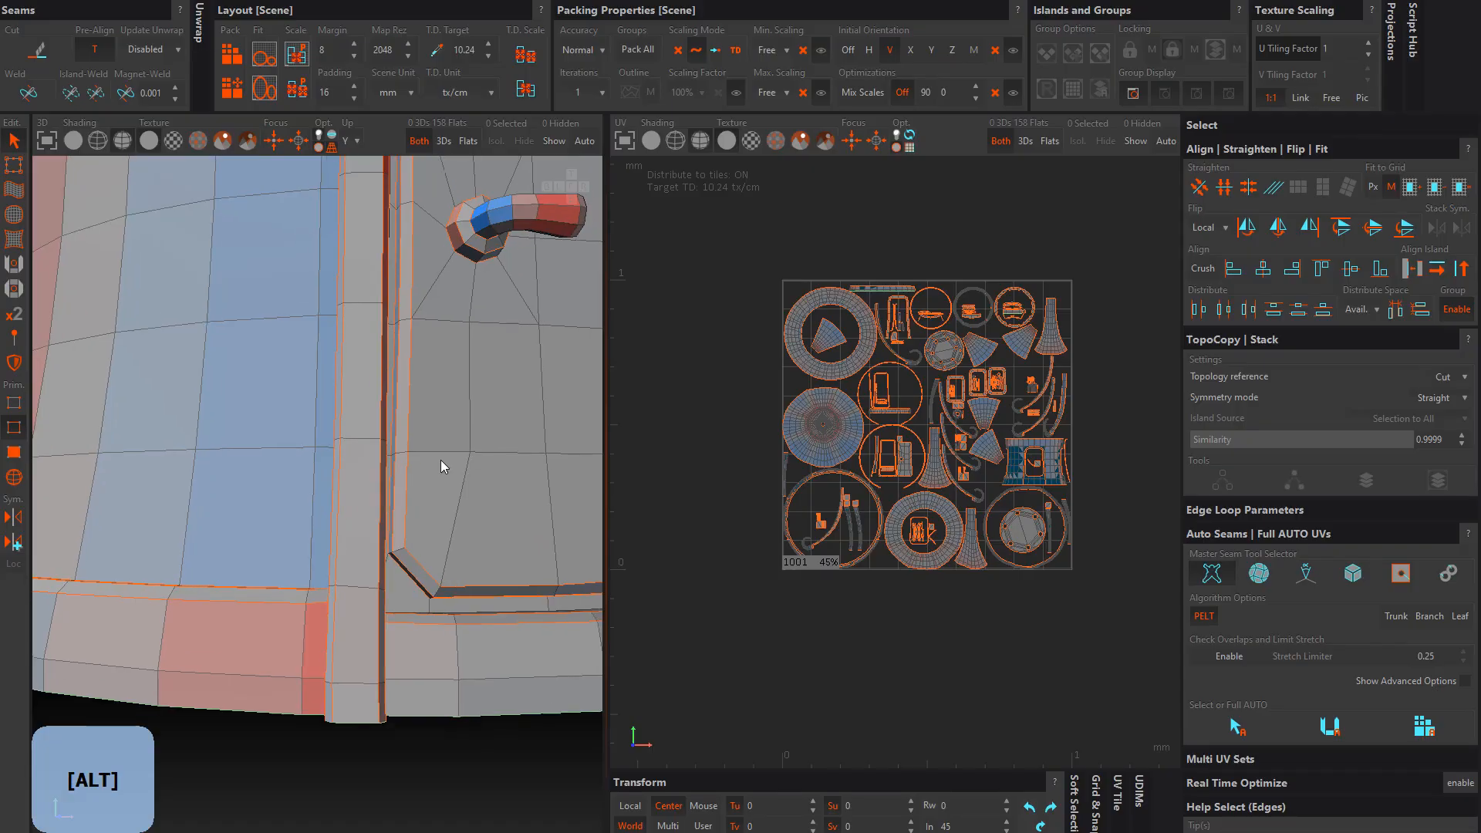
# Step: Select edge paths around the door frame and wall base and cut them as seams
pyautogui.keyDown('alt'); pyautogui.moveTo(441, 460); pyautogui.dragTo(183, 450); pyautogui.keyUp('alt')
pyautogui.keyDown('ctrl'); pyautogui.click(465, 456); pyautogui.keyUp('ctrl')
pyautogui.keyDown('ctrl'); pyautogui.click(365, 492); pyautogui.keyUp('ctrl')
pyautogui.keyDown('ctrl'); pyautogui.click(423, 531); pyautogui.keyUp('ctrl')
pyautogui.keyDown('ctrl'); pyautogui.click(388, 418); pyautogui.keyUp('ctrl')
pyautogui.keyDown('ctrl'); pyautogui.click(364, 466); pyautogui.keyUp('ctrl')
pyautogui.press('c')
pyautogui.keyDown('ctrl'); pyautogui.click(309, 437); pyautogui.keyUp('ctrl')
pyautogui.press('c')
pyautogui.keyDown('ctrl'); pyautogui.click(340, 361); pyautogui.keyUp('ctrl')
pyautogui.press('c')
# Step: Cut further seams along the remaining trim edges beside the door
pyautogui.scroll(-8, 229, 285)
pyautogui.scroll(6, 397, 426)
pyautogui.keyDown('ctrl'); pyautogui.click(388, 410); pyautogui.keyUp('ctrl')
pyautogui.press('c')
pyautogui.keyDown('ctrl'); pyautogui.click(291, 246); pyautogui.keyUp('ctrl')
pyautogui.scroll(-6, 291, 245)
pyautogui.scroll(4, 184, 450)
pyautogui.keyDown('ctrl'); pyautogui.click(184, 450); pyautogui.keyUp('ctrl')
# Step: Add the remaining edge paths on the lower part of the tower to the seams
pyautogui.keyDown('alt'); pyautogui.moveTo(148, 570); pyautogui.dragTo(282, 597); pyautogui.keyUp('alt')
pyautogui.keyDown('ctrl'); pyautogui.click(268, 661); pyautogui.keyUp('ctrl')
pyautogui.scroll(-3, 268, 661)
pyautogui.keyDown('ctrl'); pyautogui.click(282, 598); pyautogui.keyUp('ctrl')
pyautogui.keyDown('alt'); pyautogui.moveTo(370, 648); pyautogui.dragTo(366, 283); pyautogui.keyUp('alt')
pyautogui.keyDown('ctrl'); pyautogui.click(284, 624); pyautogui.keyUp('ctrl')
pyautogui.scroll(-5, 331, 670)
pyautogui.keyDown('ctrl'); pyautogui.click(419, 466); pyautogui.keyUp('ctrl')
pyautogui.keyDown('ctrl'); pyautogui.click(390, 471); pyautogui.keyUp('ctrl')
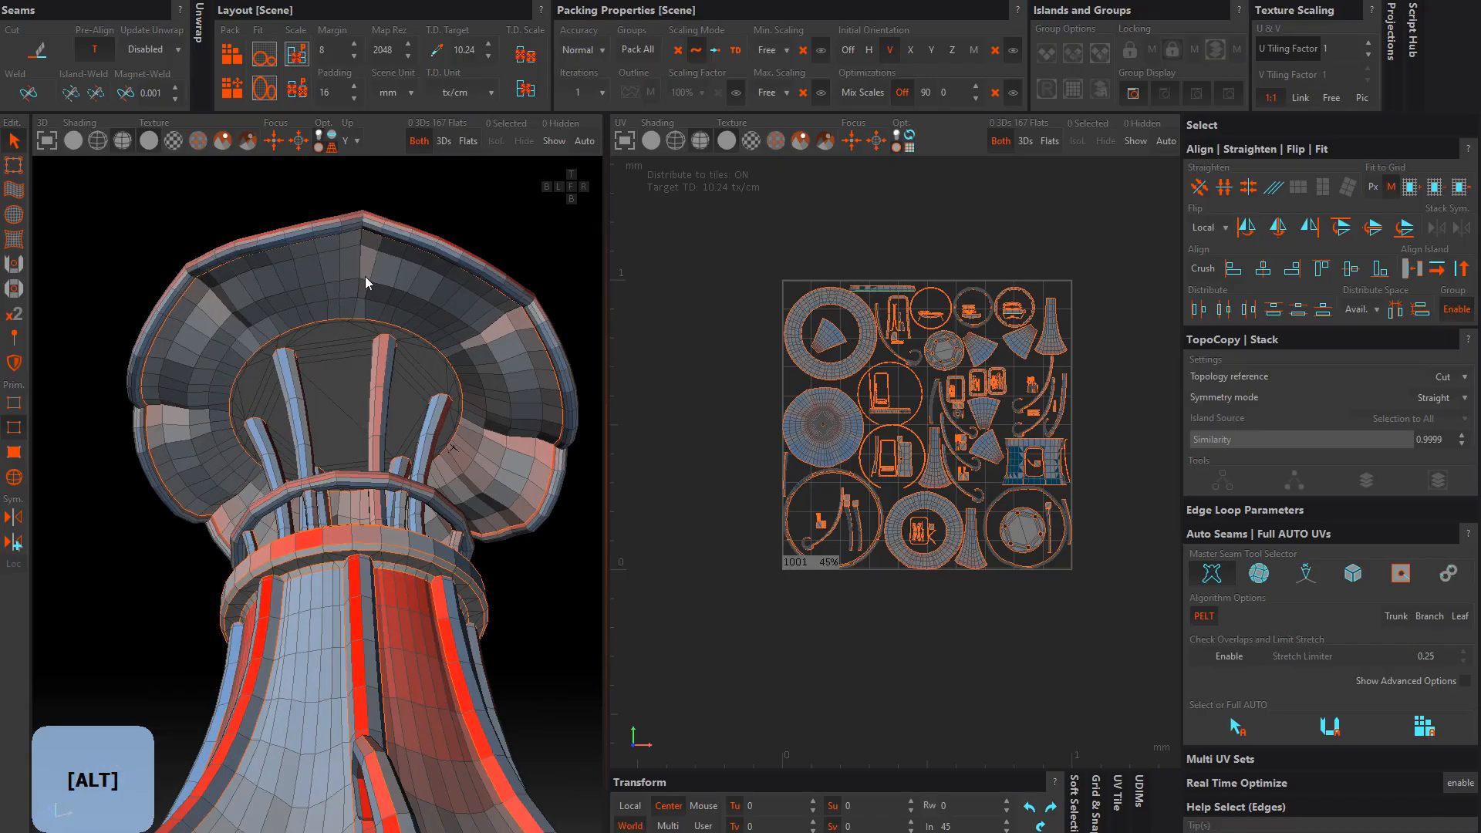
# Step: Cut an edge loop on the underside of the upper roof as a seam
pyautogui.keyDown('alt'); pyautogui.moveTo(363, 218); pyautogui.dragTo(436, 277); pyautogui.keyUp('alt')
pyautogui.scroll(5, 433, 273)
pyautogui.doubleClick(447, 302)
pyautogui.press('c')
pyautogui.keyDown('ctrl'); pyautogui.click(437, 276); pyautogui.keyUp('ctrl')
pyautogui.scroll(-5, 460, 309)
pyautogui.keyDown('alt'); pyautogui.moveTo(461, 308); pyautogui.dragTo(386, 428, button='middle'); pyautogui.keyUp('alt')
pyautogui.scroll(3, 390, 173)
pyautogui.keyDown('alt'); pyautogui.moveTo(391, 173); pyautogui.dragTo(393, 416, button='middle'); pyautogui.keyUp('alt')
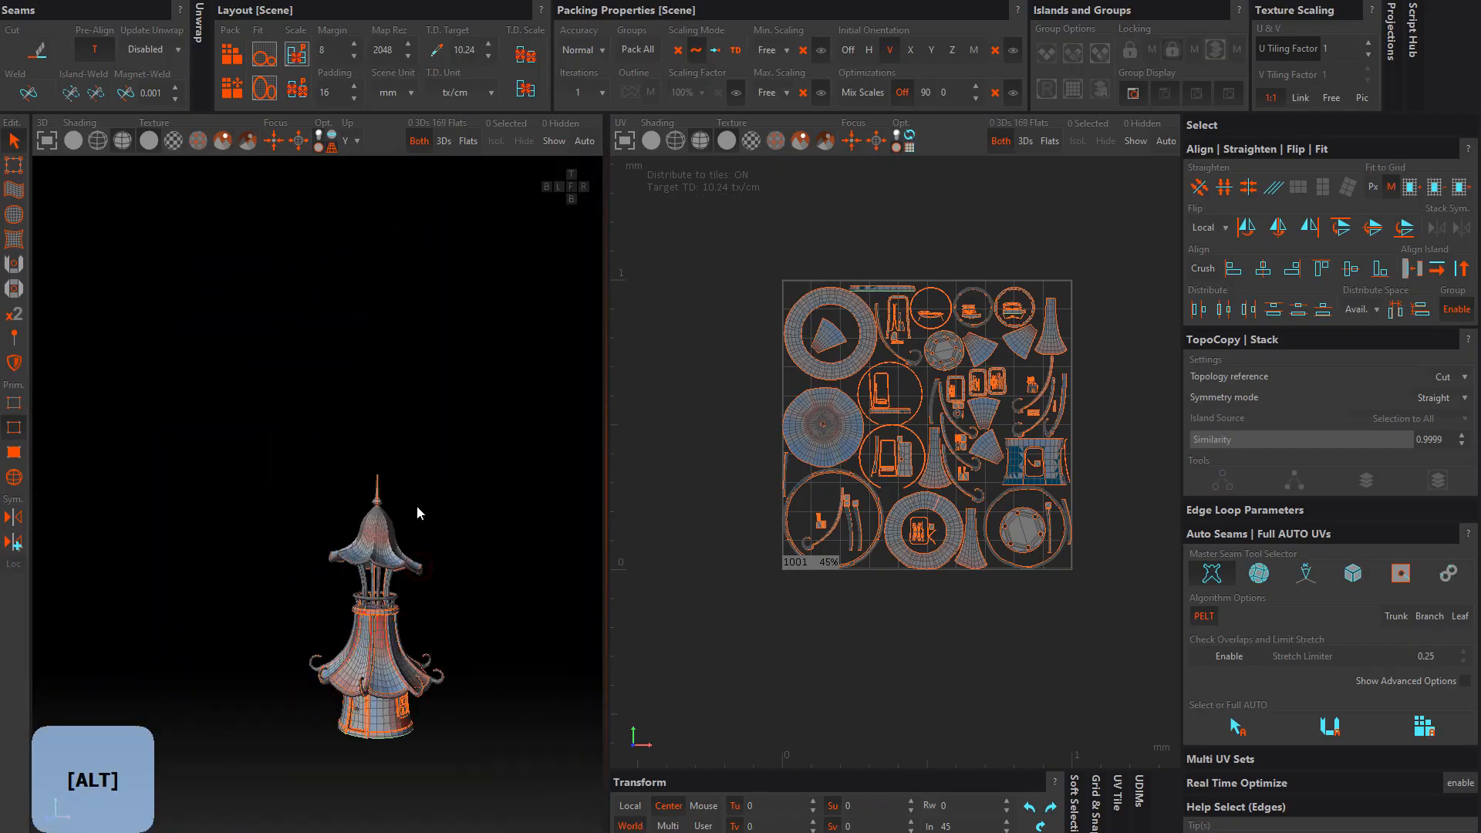
# Step: Cut the ring-shaped island of the lower roof's underside open along one edge line and unfold it
pyautogui.click(14, 478)
pyautogui.press('u')
pyautogui.scroll(5, 344, 509)
pyautogui.scroll(5, 692, 279)
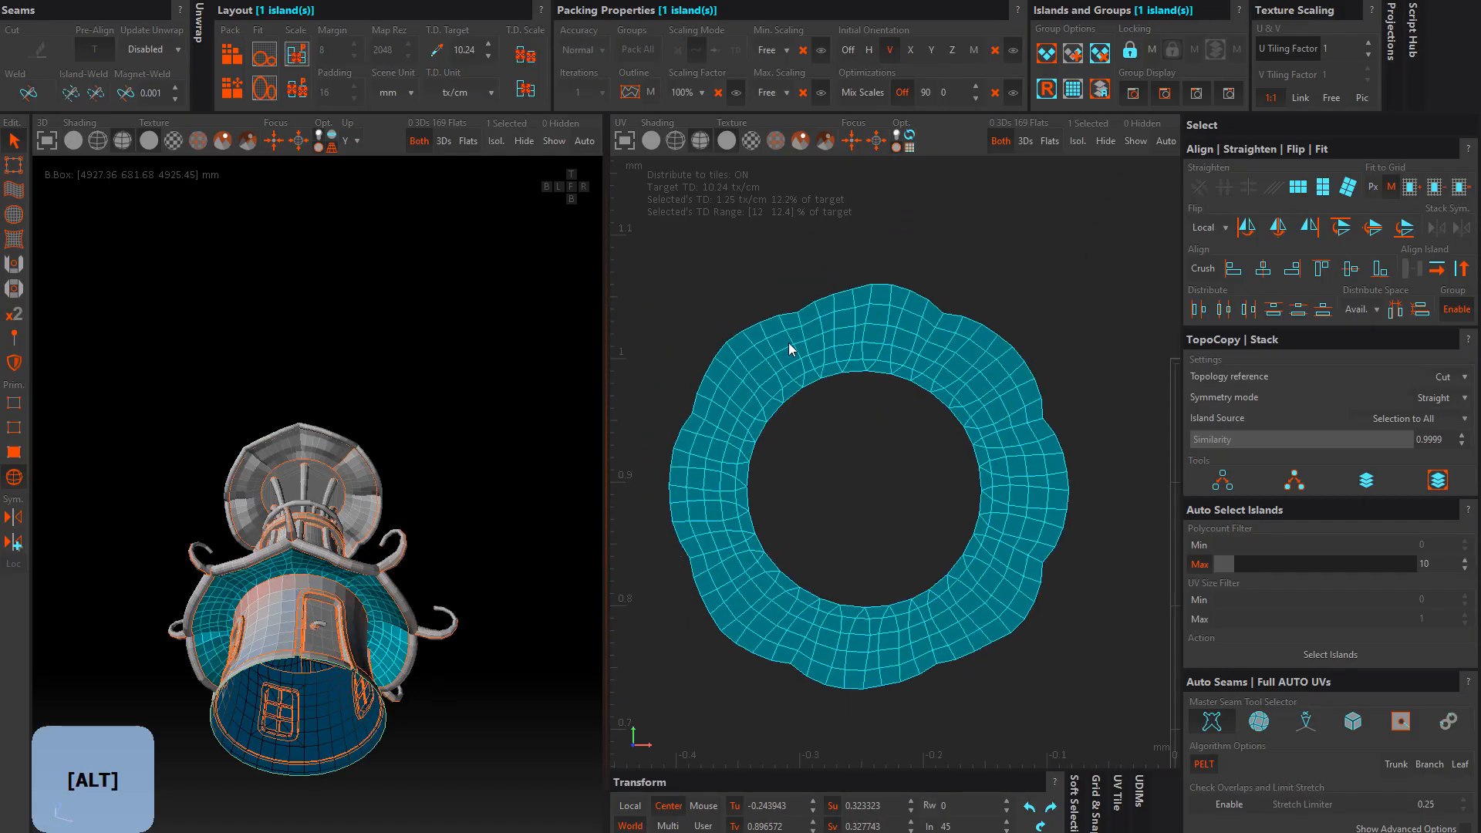
pyautogui.moveTo(606, 476); pyautogui.dragTo(473, 463)
pyautogui.click(14, 427)
pyautogui.doubleClick(816, 328)
pyautogui.press('c')
pyautogui.click(15, 477)
pyautogui.press('u')
# Step: Straighten the lower roof underside into a long strip, optimize it, and align it by a selected edge
pyautogui.click(1302, 193)
pyautogui.scroll(5, 866, 487)
pyautogui.press('o')
pyautogui.scroll(-3, 833, 493)
pyautogui.click(841, 551)
pyautogui.click(14, 427)
pyautogui.scroll(3, 725, 472)
pyautogui.click(729, 471)
pyautogui.click(1462, 268)
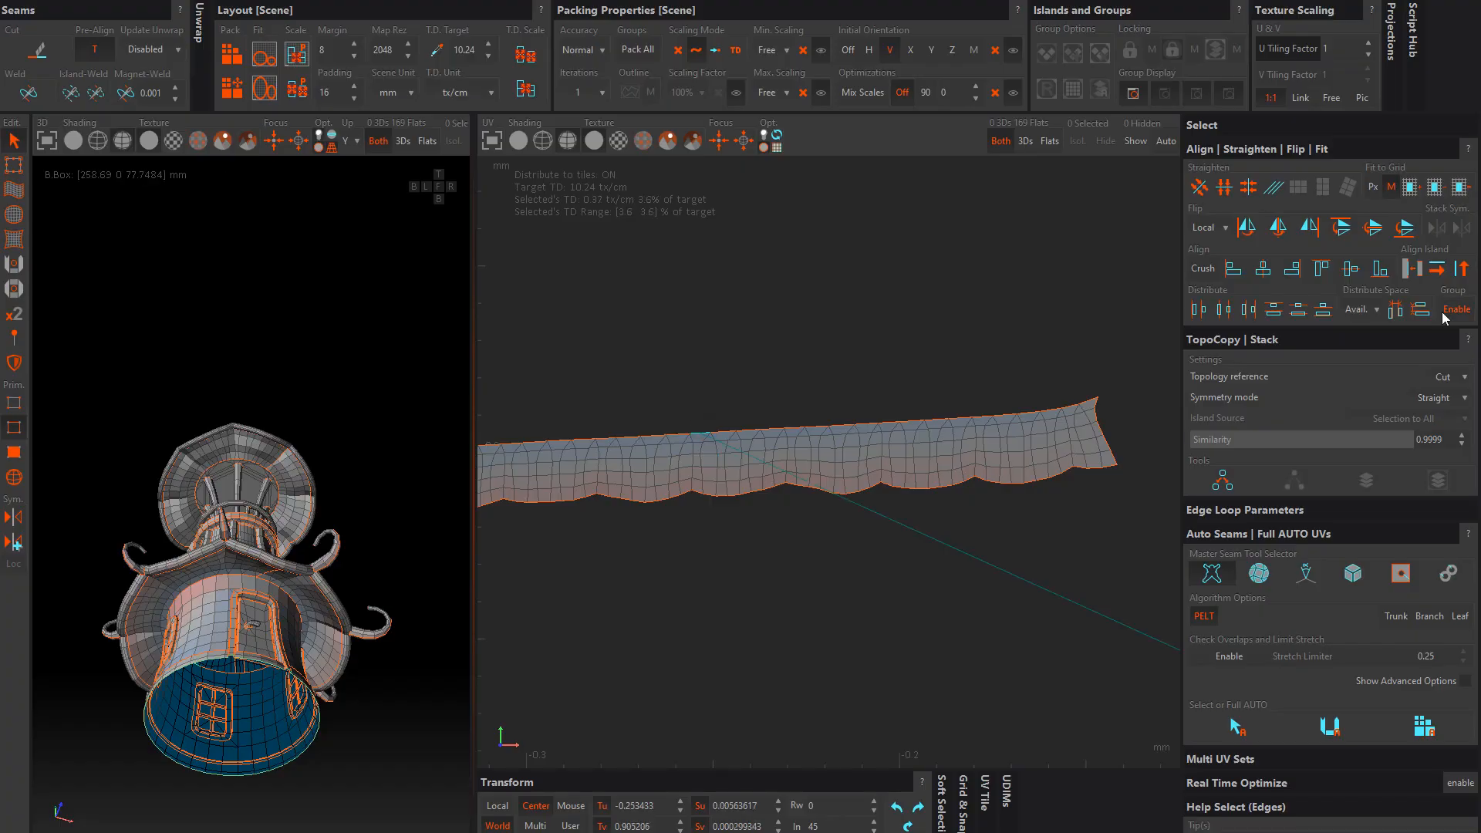
pyautogui.scroll(-6, 720, 401)
# Step: Move the flared roof panel island out of the UV tile, straighten it, and orient it vertically by a middle edge
pyautogui.click(15, 477)
pyautogui.click(916, 448)
pyautogui.keyDown('alt'); pyautogui.moveTo(309, 462); pyautogui.dragTo(332, 571); pyautogui.keyUp('alt')
pyautogui.moveTo(918, 444); pyautogui.dragTo(732, 457)
pyautogui.scroll(3, 738, 455)
pyautogui.click(1325, 192)
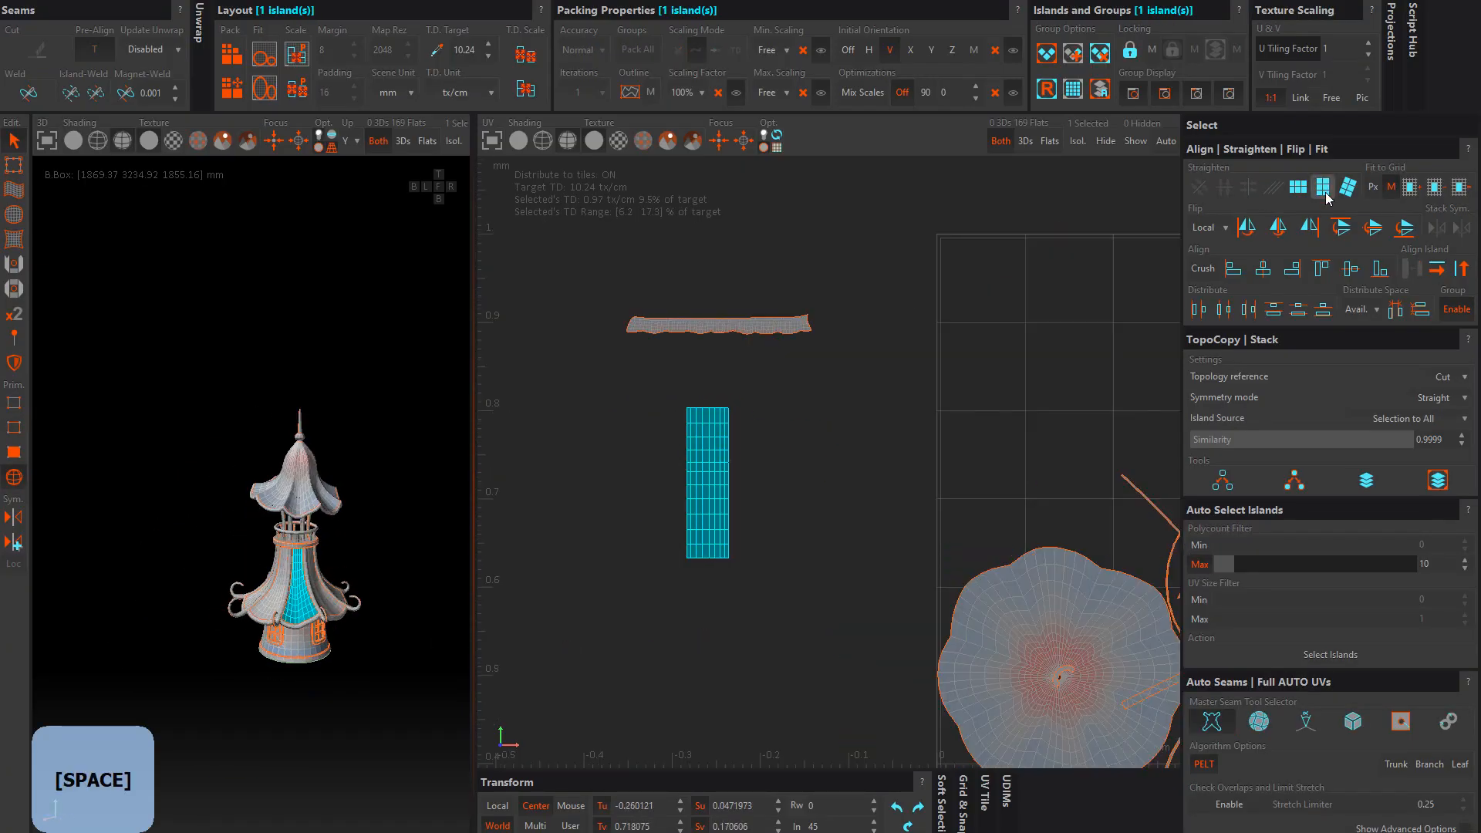
pyautogui.click(14, 427)
pyautogui.scroll(6, 710, 540)
pyautogui.click(708, 533)
pyautogui.click(1462, 269)
pyautogui.click(14, 477)
pyautogui.click(722, 413)
# Step: Move the upper roof island out of the tile, cut it from rim to tip, unfold it, and orient it vertically
pyautogui.scroll(-7, 822, 401)
pyautogui.click(1069, 532)
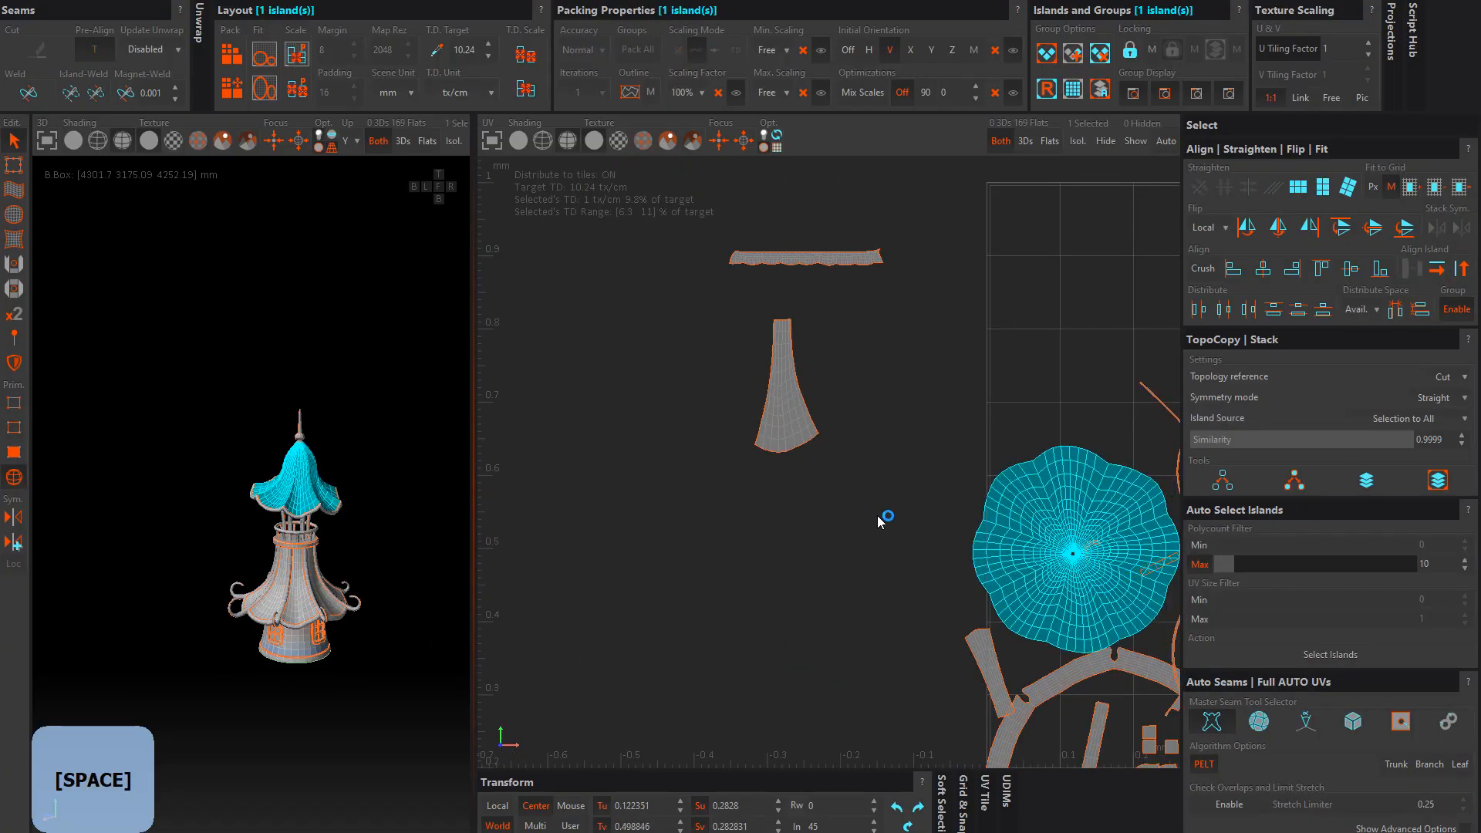
pyautogui.moveTo(1117, 510); pyautogui.dragTo(877, 515, button='middle')
pyautogui.scroll(5, 293, 463)
pyautogui.click(13, 428)
pyautogui.doubleClick(303, 486)
pyautogui.press('c')
pyautogui.press('u')
pyautogui.click(853, 552)
pyautogui.click(1462, 268)
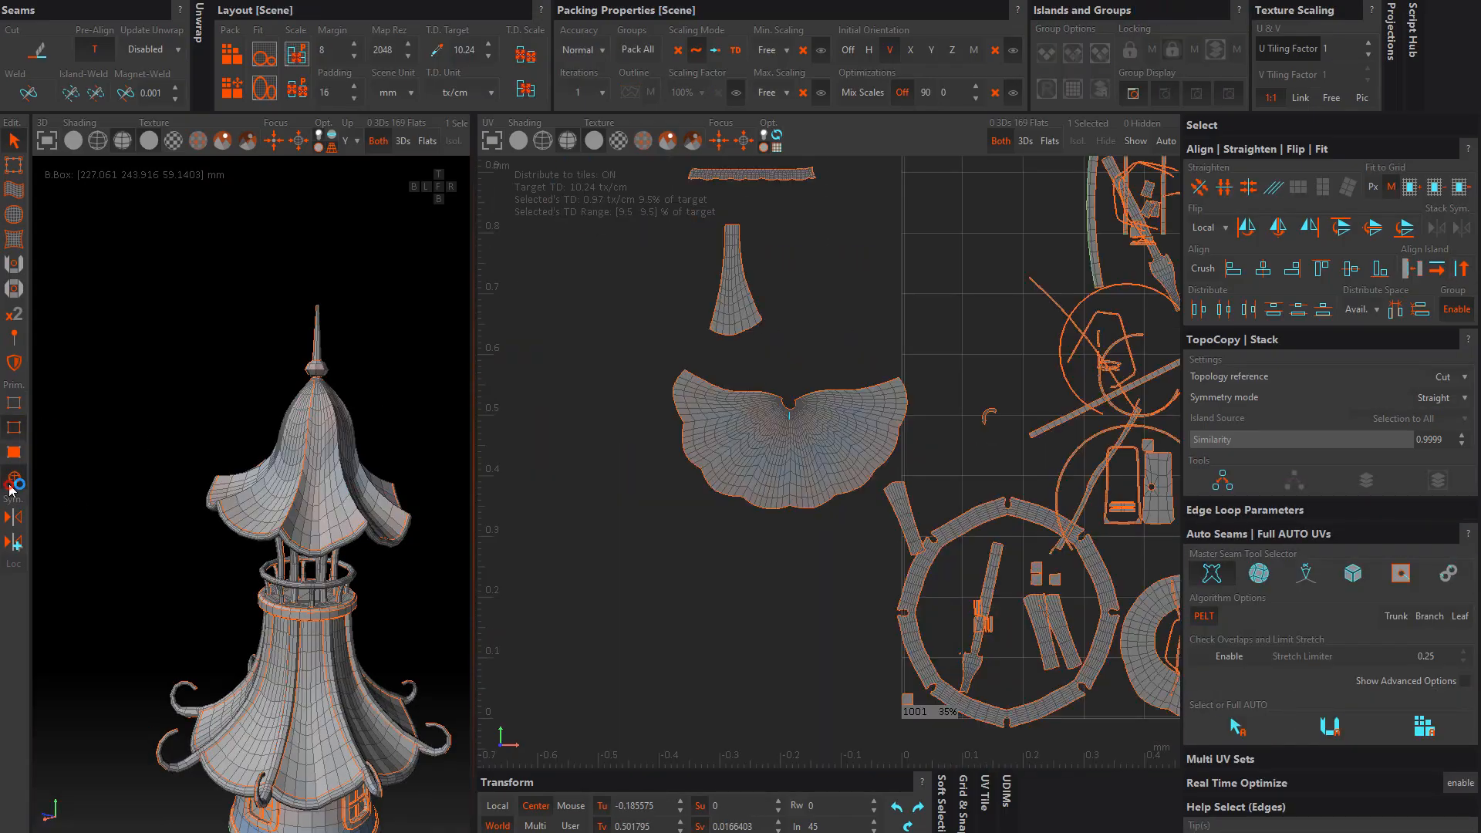
# Step: Move a thin ring island out of the tile, cut it open, and unfold and straighten it into a horizontal strip
pyautogui.click(14, 478)
pyautogui.moveTo(784, 409); pyautogui.dragTo(725, 415, button='middle')
pyautogui.moveTo(887, 443); pyautogui.dragTo(717, 451, button='middle')
pyautogui.click(14, 427)
pyautogui.click(746, 476)
pyautogui.press('c')
pyautogui.click(14, 477)
pyautogui.press('u')
pyautogui.scroll(6, 806, 392)
pyautogui.press('o')
pyautogui.click(1323, 186)
pyautogui.scroll(-7, 816, 401)
pyautogui.scroll(8, 272, 791)
pyautogui.click(1436, 269)
# Step: Optimize the straightened strip and inspect the area around its holes up close
pyautogui.click(1003, 355)
pyautogui.scroll(12, 860, 433)
pyautogui.click(854, 408)
pyautogui.press('o')
pyautogui.keyDown('ctrl'); pyautogui.click(854, 408); pyautogui.keyUp('ctrl')
pyautogui.scroll(-6, 892, 392)
pyautogui.keyDown('alt'); pyautogui.moveTo(892, 392); pyautogui.dragTo(925, 428, button='middle'); pyautogui.keyUp('alt')
pyautogui.scroll(8, 1038, 391)
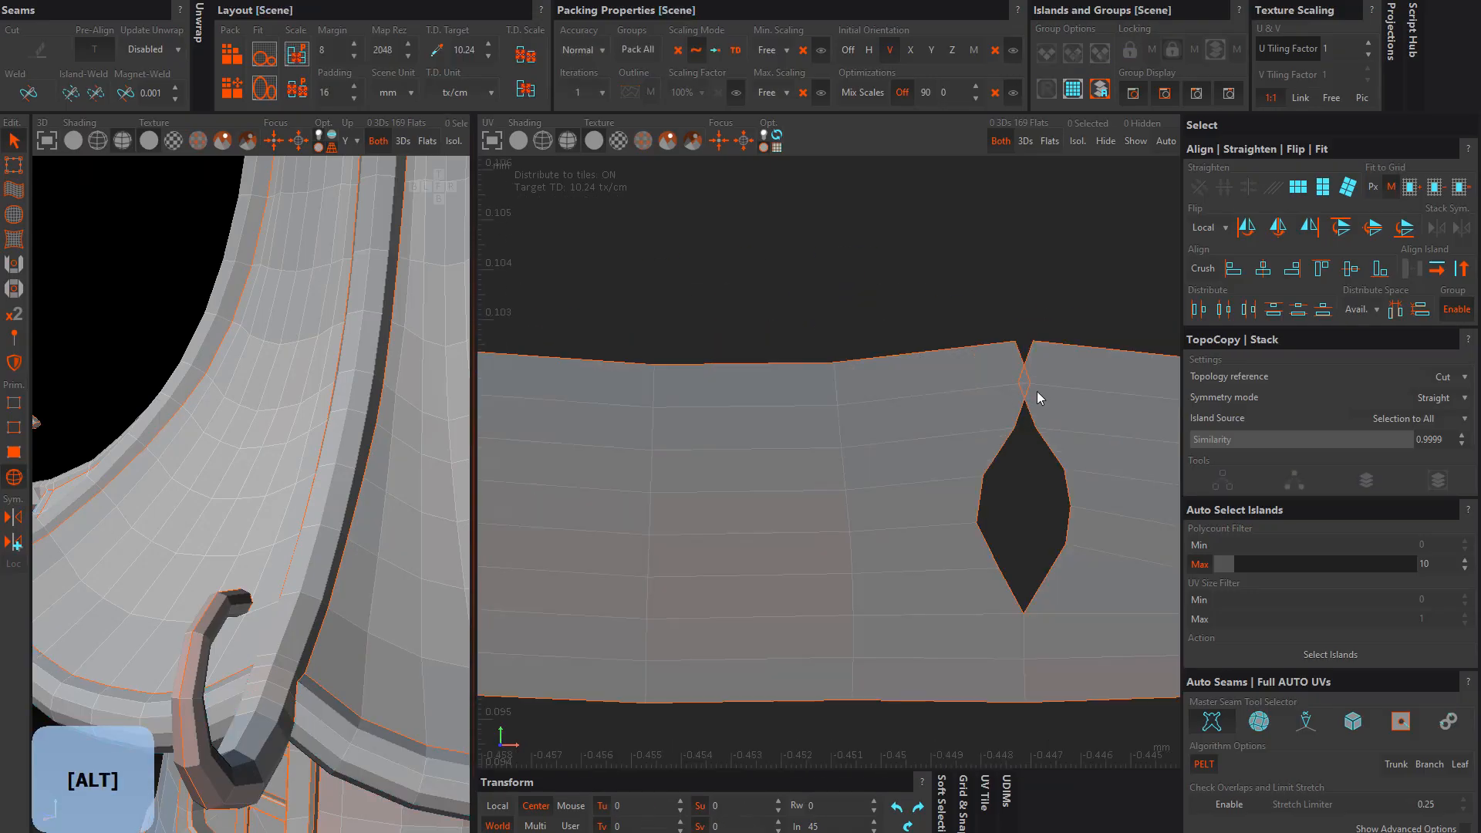
# Step: Cut seams across the thin strip at its holes, one edge line after another
pyautogui.scroll(-4, 1038, 390)
pyautogui.click(14, 428)
pyautogui.doubleClick(890, 463)
pyautogui.press('c')
pyautogui.doubleClick(977, 505)
pyautogui.press('c')
pyautogui.doubleClick(804, 486)
pyautogui.press('c')
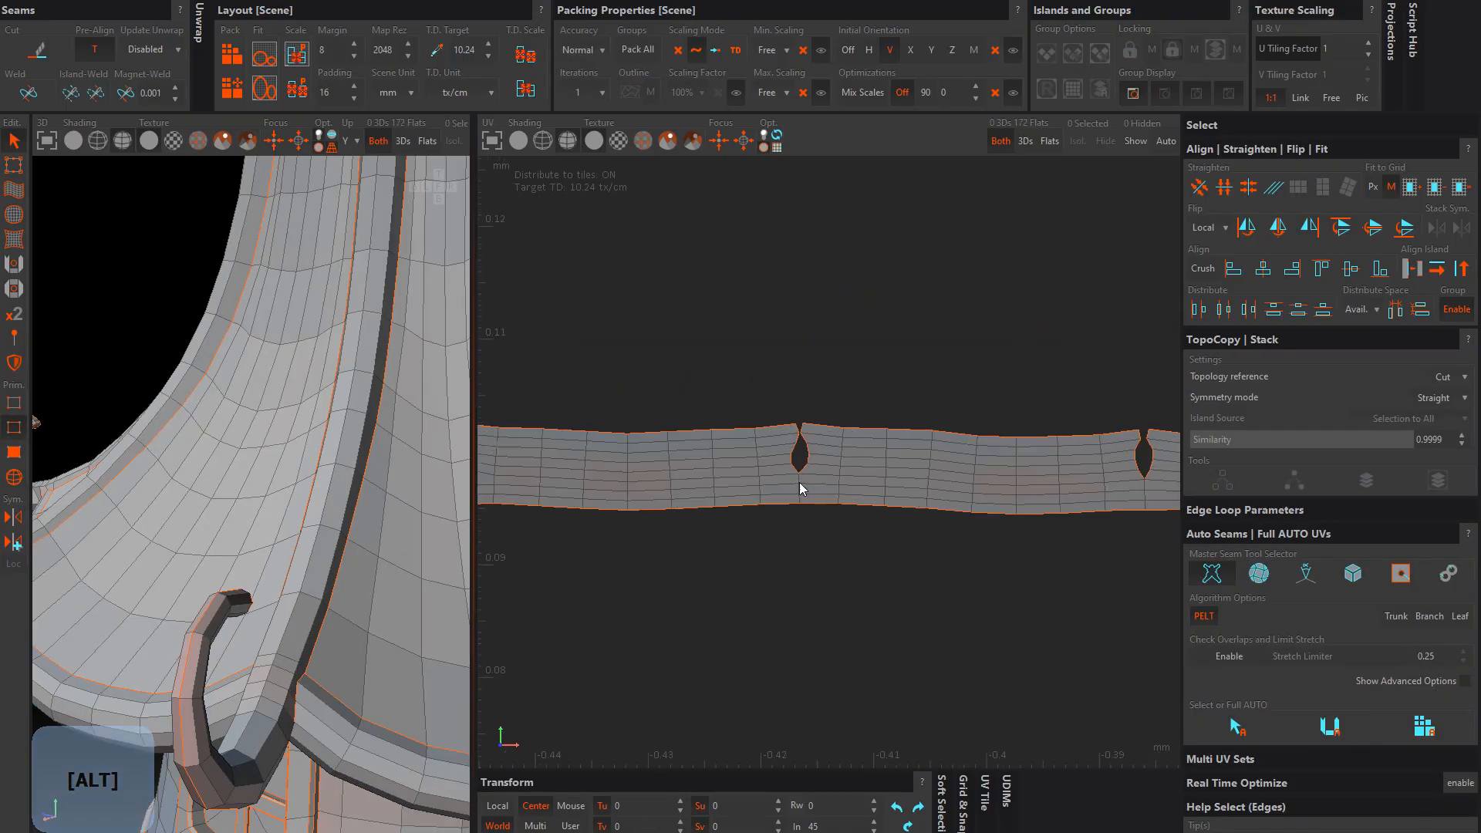
pyautogui.keyDown('alt'); pyautogui.moveTo(1112, 485); pyautogui.dragTo(808, 442, button='middle'); pyautogui.keyUp('alt')
pyautogui.scroll(5, 919, 455)
pyautogui.doubleClick(918, 462)
pyautogui.press('c')
# Step: Move the remaining flared roof panel islands out of the UV tile, beside the first panels
pyautogui.scroll(-15, 918, 461)
pyautogui.click(14, 476)
pyautogui.scroll(-8, 235, 475)
pyautogui.click(233, 464)
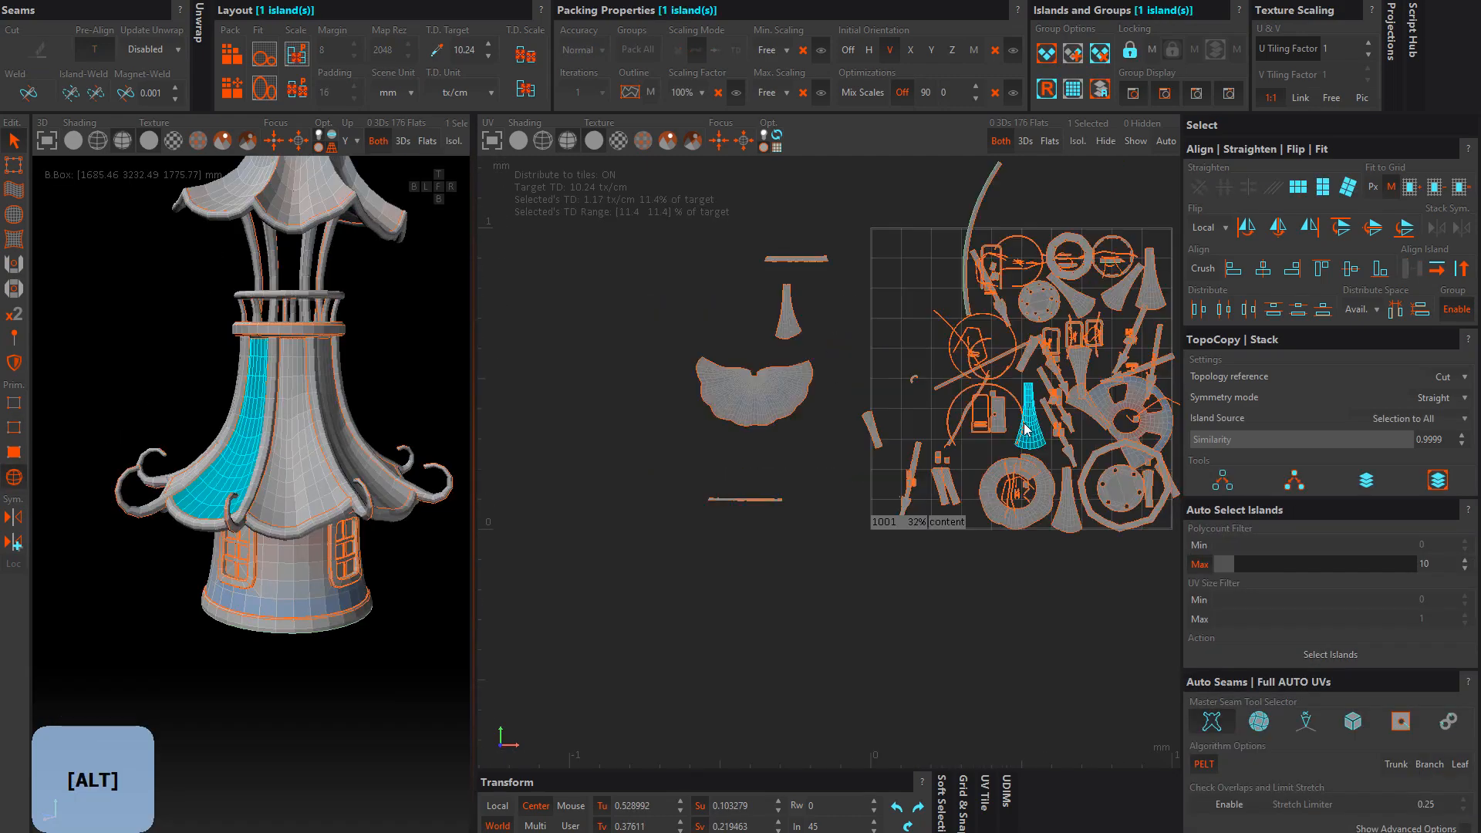
pyautogui.moveTo(611, 307); pyautogui.dragTo(583, 308)
pyautogui.moveTo(1149, 254); pyautogui.dragTo(613, 300)
pyautogui.scroll(6, 614, 299)
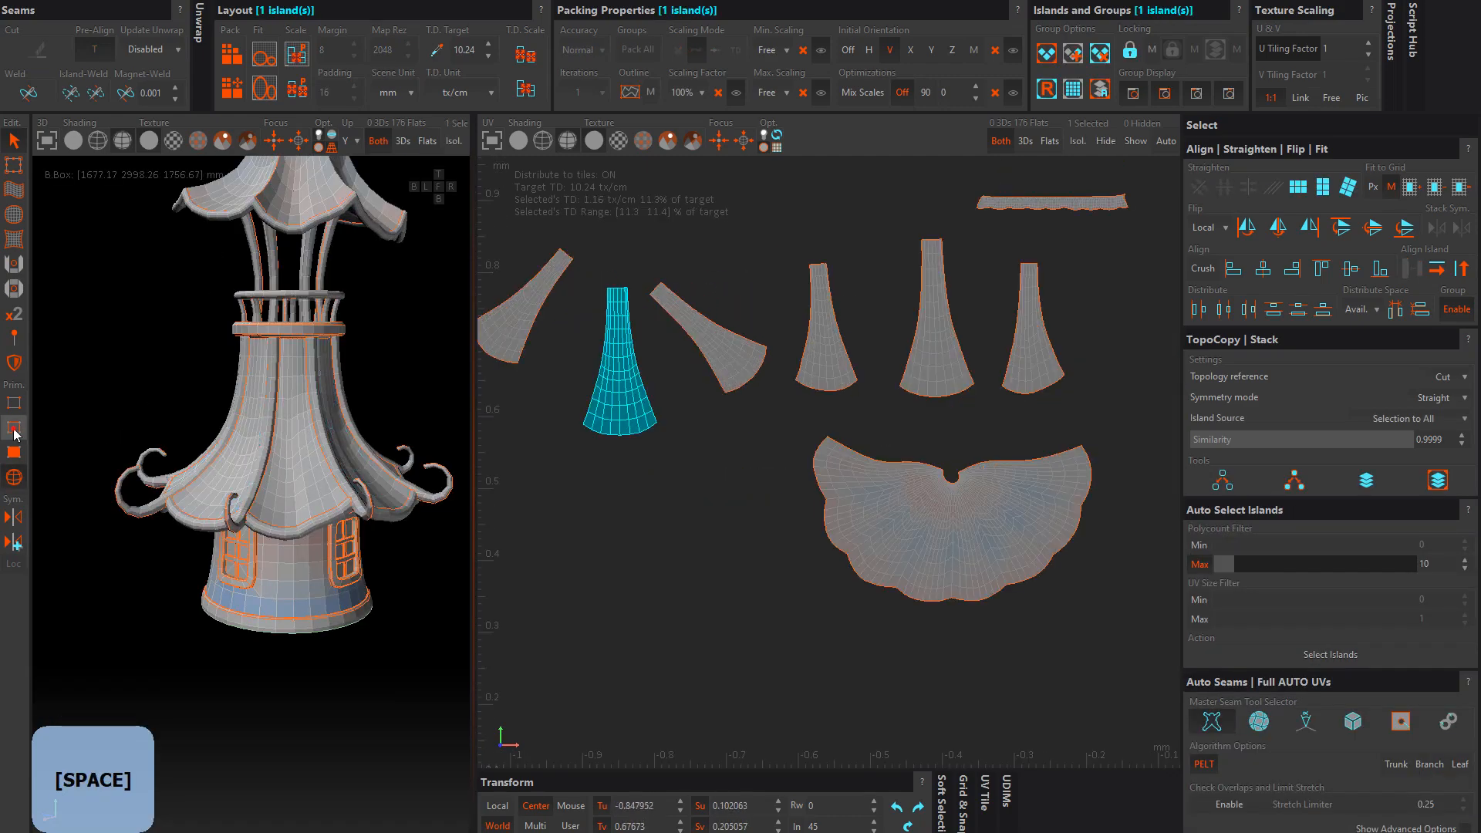
# Step: Orient the tilted flared roof panels vertically by their middle edges
pyautogui.click(15, 429)
pyautogui.click(617, 351)
pyautogui.scroll(-7, 890, 293)
pyautogui.keyDown('alt'); pyautogui.moveTo(890, 294); pyautogui.dragTo(663, 342, button='middle'); pyautogui.keyUp('alt')
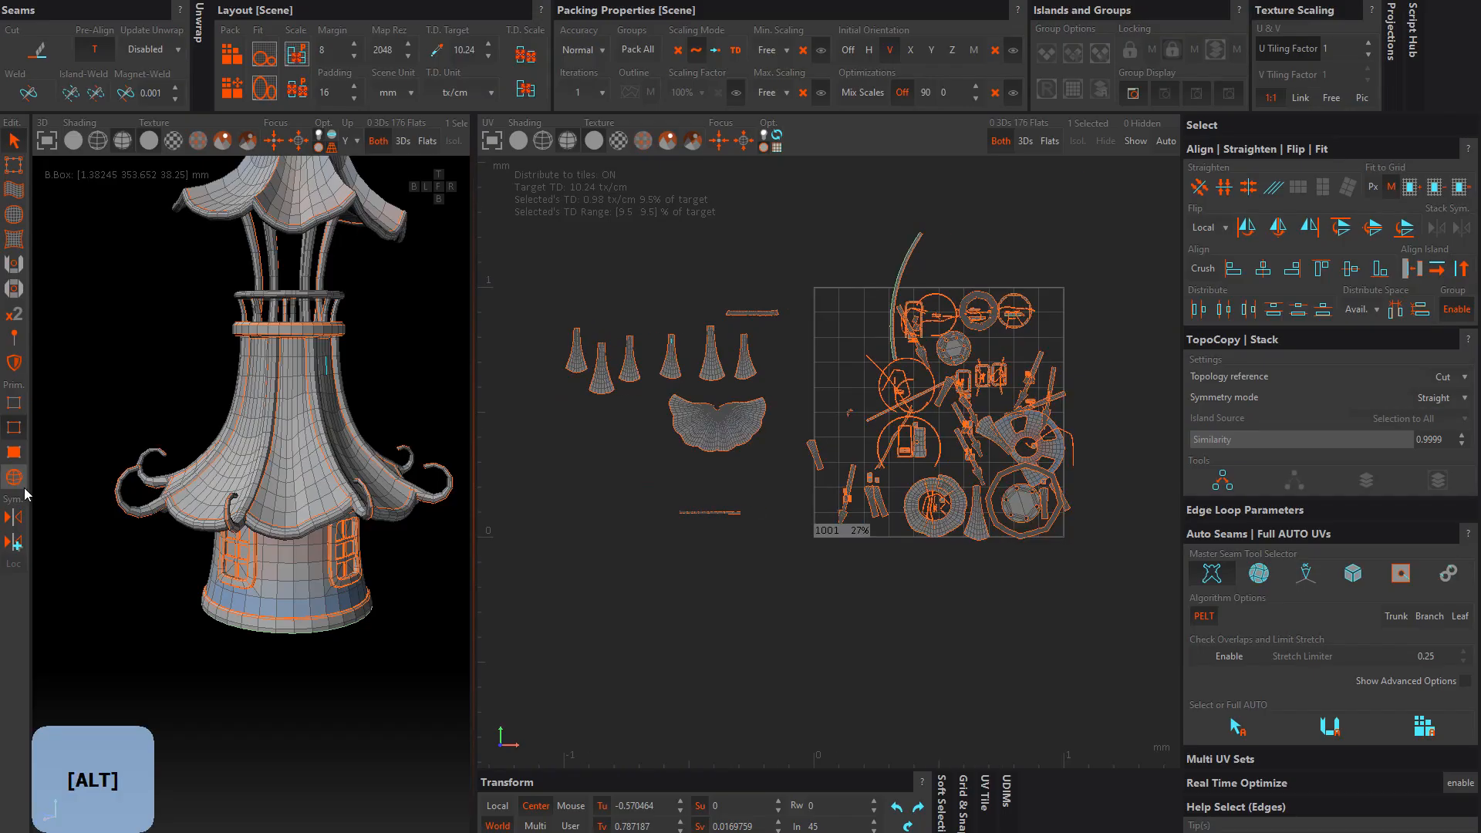
# Step: Move the long curved island and the ring with post holes out of the tile, and cut the ring open across its width
pyautogui.click(14, 477)
pyautogui.moveTo(914, 239); pyautogui.dragTo(829, 189)
pyautogui.moveTo(1003, 355); pyautogui.dragTo(971, 250)
pyautogui.scroll(7, 957, 262)
pyautogui.click(938, 304)
pyautogui.scroll(8, 913, 315)
pyautogui.click(14, 427)
pyautogui.doubleClick(808, 331)
pyautogui.press('c')
pyautogui.scroll(-4, 771, 366)
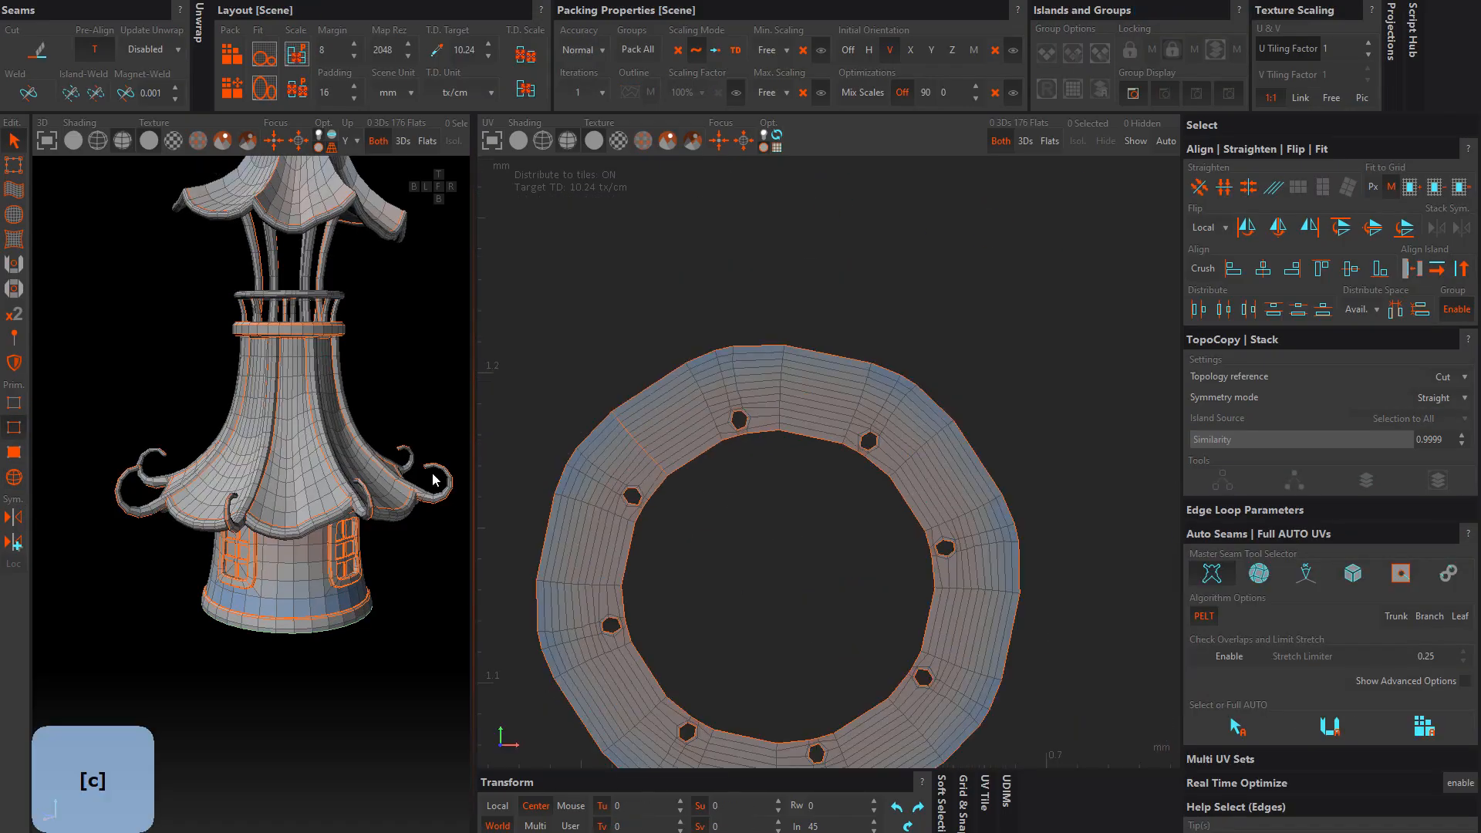
# Step: Unfold the ring with post holes into a strip and align it by a selected edge
pyautogui.click(14, 477)
pyautogui.press('u')
pyautogui.click(14, 428)
pyautogui.click(1462, 269)
pyautogui.click(14, 477)
pyautogui.moveTo(840, 623); pyautogui.dragTo(840, 519, button='middle')
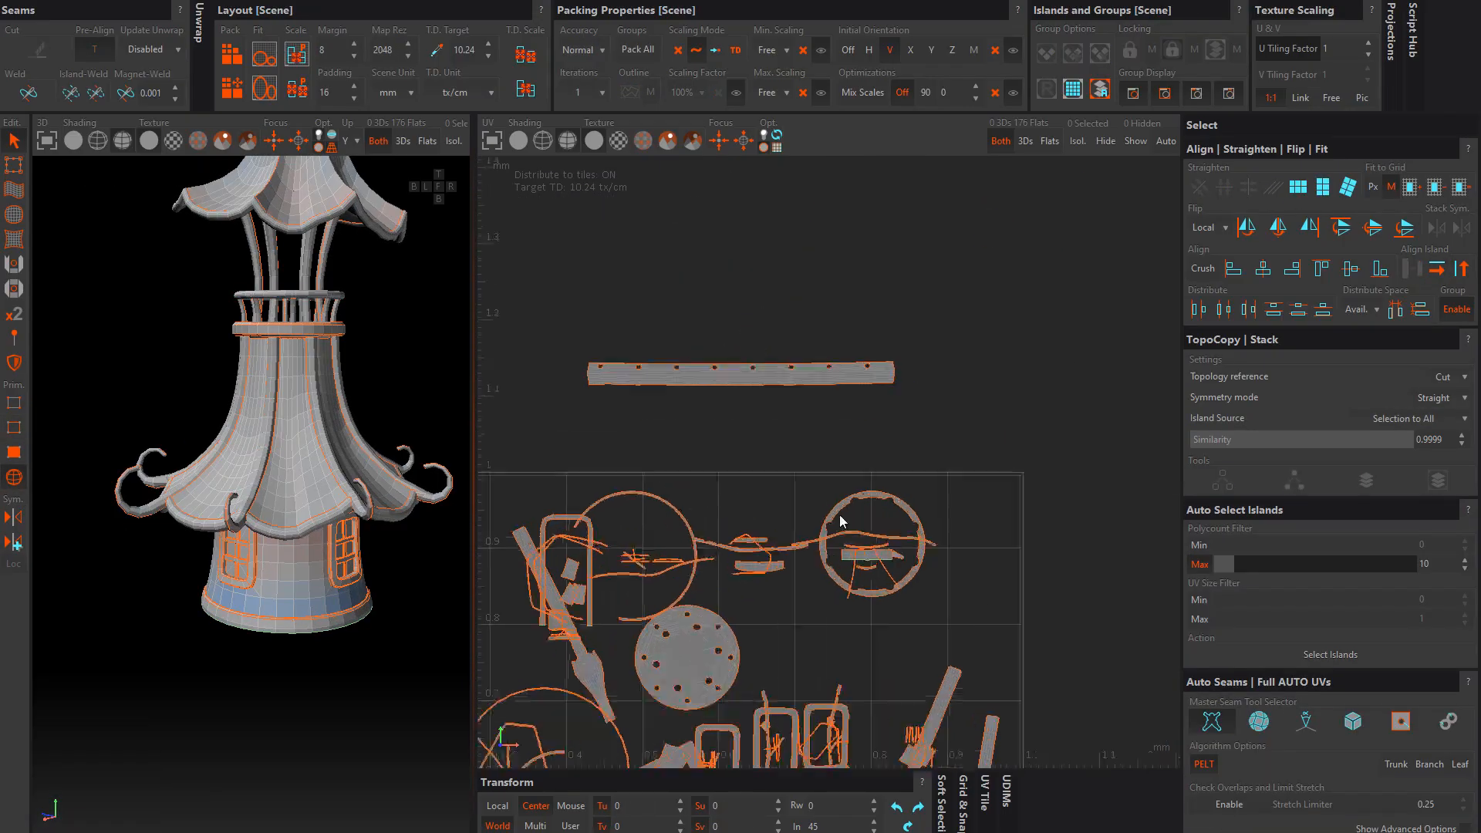
# Step: Move the notched ring island above the UV tile, next to the strip with post holes
pyautogui.moveTo(839, 518); pyautogui.dragTo(818, 295)
pyautogui.scroll(8, 840, 289)
pyautogui.moveTo(707, 244); pyautogui.dragTo(624, 197)
pyautogui.scroll(-7, 785, 426)
# Step: Move the thin curved trim island above the UV tile and straighten it into a horizontal strip
pyautogui.moveTo(833, 664); pyautogui.dragTo(868, 539)
pyautogui.keyDown('alt'); pyautogui.moveTo(254, 555); pyautogui.dragTo(177, 567); pyautogui.keyUp('alt')
pyautogui.scroll(7, 866, 534)
pyautogui.click(1298, 187)
pyautogui.scroll(-8, 856, 532)
pyautogui.keyDown('alt'); pyautogui.moveTo(629, 620); pyautogui.dragTo(738, 522, button='middle'); pyautogui.keyUp('alt')
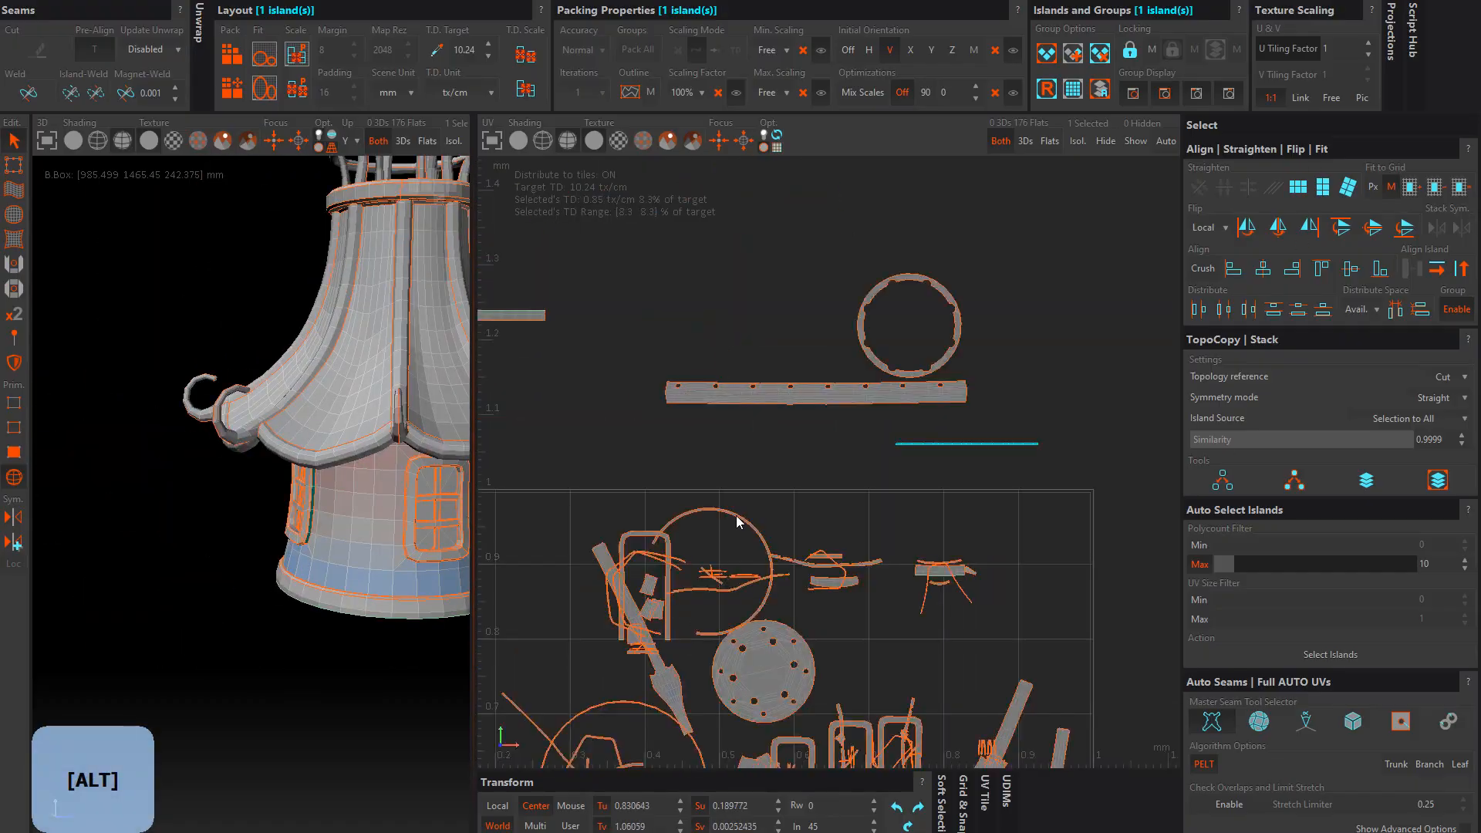
# Step: Move the long spear-shaped trim island above the UV tile and align it vertically
pyautogui.click(608, 567)
pyautogui.moveTo(668, 655); pyautogui.dragTo(734, 340)
pyautogui.moveTo(733, 340); pyautogui.dragTo(763, 537, button='middle')
pyautogui.click(1323, 186)
pyautogui.hotkey('ctrl', 'z')
pyautogui.click(1462, 268)
# Step: Move the thin curved strip islands above the UV tile and straighten them
pyautogui.scroll(-8, 884, 430)
pyautogui.moveTo(810, 509); pyautogui.dragTo(727, 430)
pyautogui.click(1323, 187)
pyautogui.scroll(8, 857, 514)
pyautogui.moveTo(1072, 432)
pyautogui.mouseDown()
pyautogui.moveTo(732, 602)
pyautogui.moveTo(632, 362)
pyautogui.moveTo(752, 260)
pyautogui.mouseUp()
# Step: Straighten the next thin strip and separate the small window-frame islands above the tile
pyautogui.scroll(-8, 733, 602)
pyautogui.scroll(4, 633, 363)
pyautogui.click(1323, 187)
pyautogui.scroll(6, 617, 370)
pyautogui.moveTo(655, 322); pyautogui.dragTo(795, 290)
pyautogui.moveTo(634, 353); pyautogui.dragTo(629, 357)
# Step: Select the end edges of the window bar on the model and cut its crossing frame strips apart
pyautogui.scroll(8, 605, 351)
pyautogui.press('F2')
pyautogui.keyDown('alt'); pyautogui.moveTo(347, 401); pyautogui.dragTo(174, 471); pyautogui.keyUp('alt')
pyautogui.scroll(-4, 324, 432)
pyautogui.press('F4')
pyautogui.scroll(8, 285, 403)
pyautogui.scroll(8, 174, 471)
pyautogui.press('F2')
pyautogui.click(293, 376)
pyautogui.keyDown('alt'); pyautogui.moveTo(220, 424); pyautogui.dragTo(308, 408); pyautogui.keyUp('alt')
pyautogui.click(149, 344)
pyautogui.press('c')
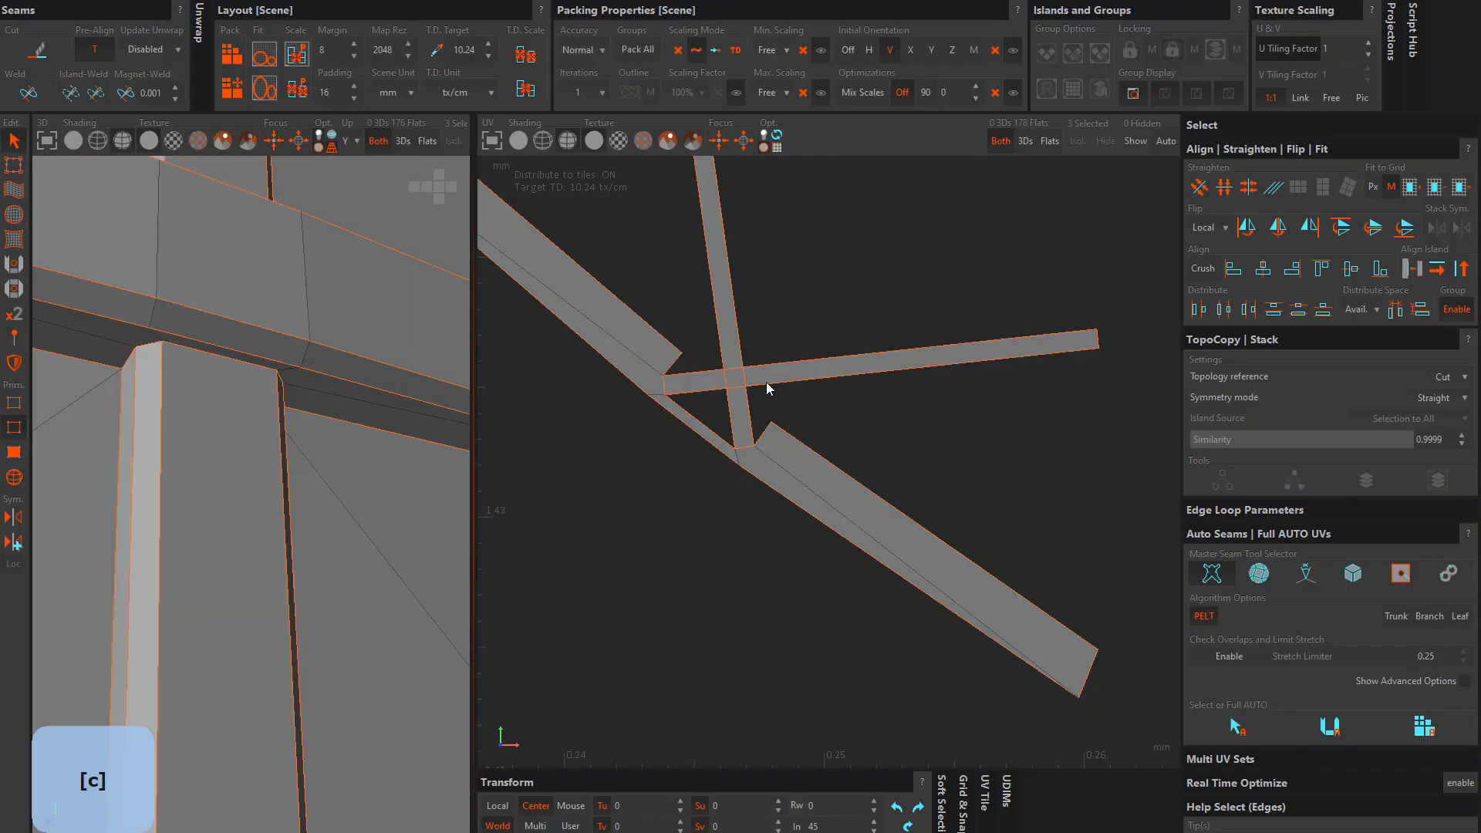
# Step: Move the separated window-bar strips apart above the tile and straighten them
pyautogui.press('F4')
pyautogui.scroll(-10, 764, 456)
pyautogui.moveTo(763, 455); pyautogui.dragTo(718, 328)
pyautogui.click(1323, 187)
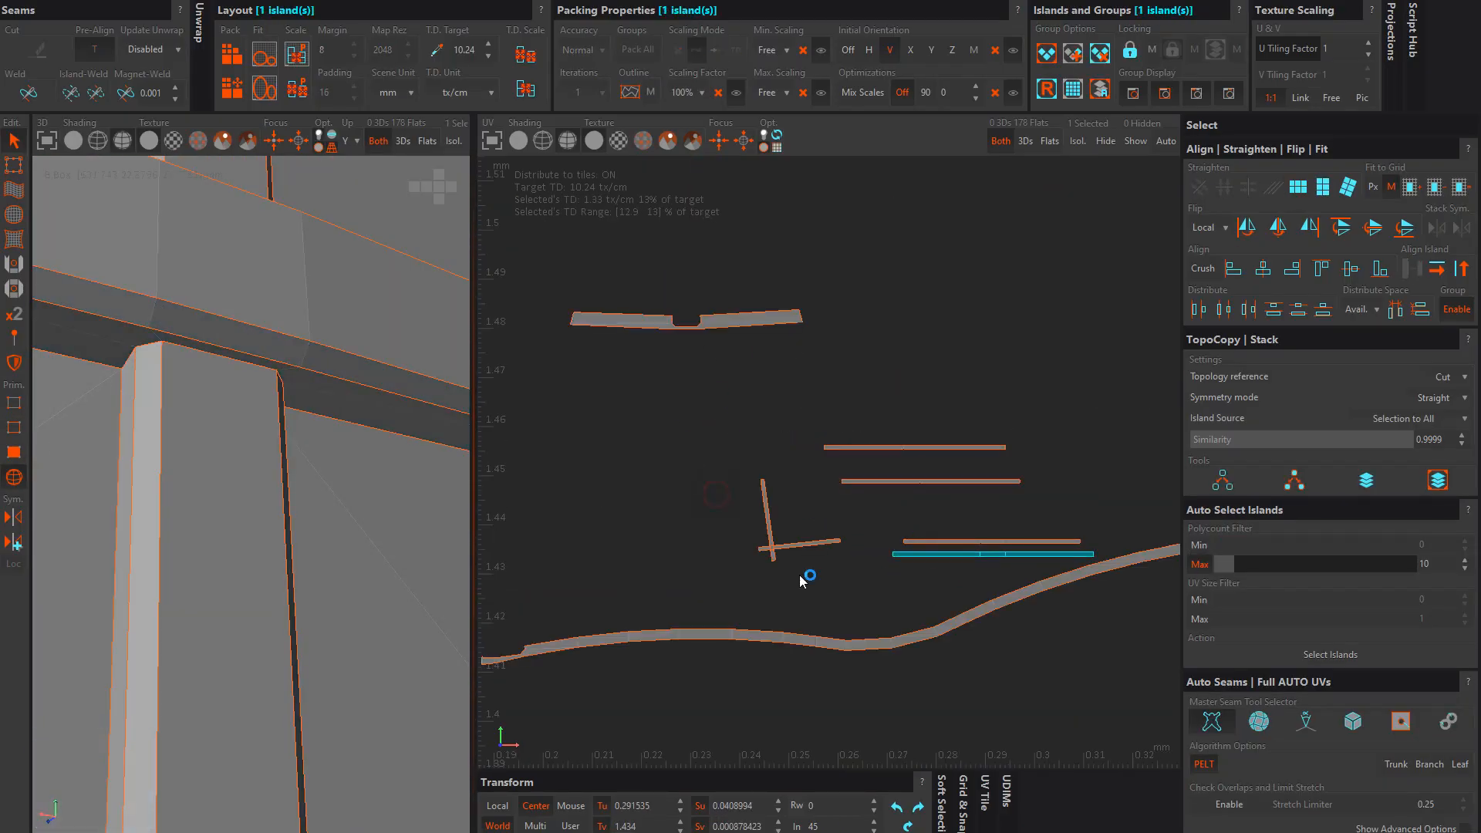
pyautogui.scroll(8, 920, 629)
pyautogui.moveTo(842, 342); pyautogui.dragTo(833, 166)
pyautogui.scroll(2, 849, 358)
pyautogui.keyDown('alt'); pyautogui.moveTo(849, 357); pyautogui.dragTo(828, 449, button='middle'); pyautogui.keyUp('alt')
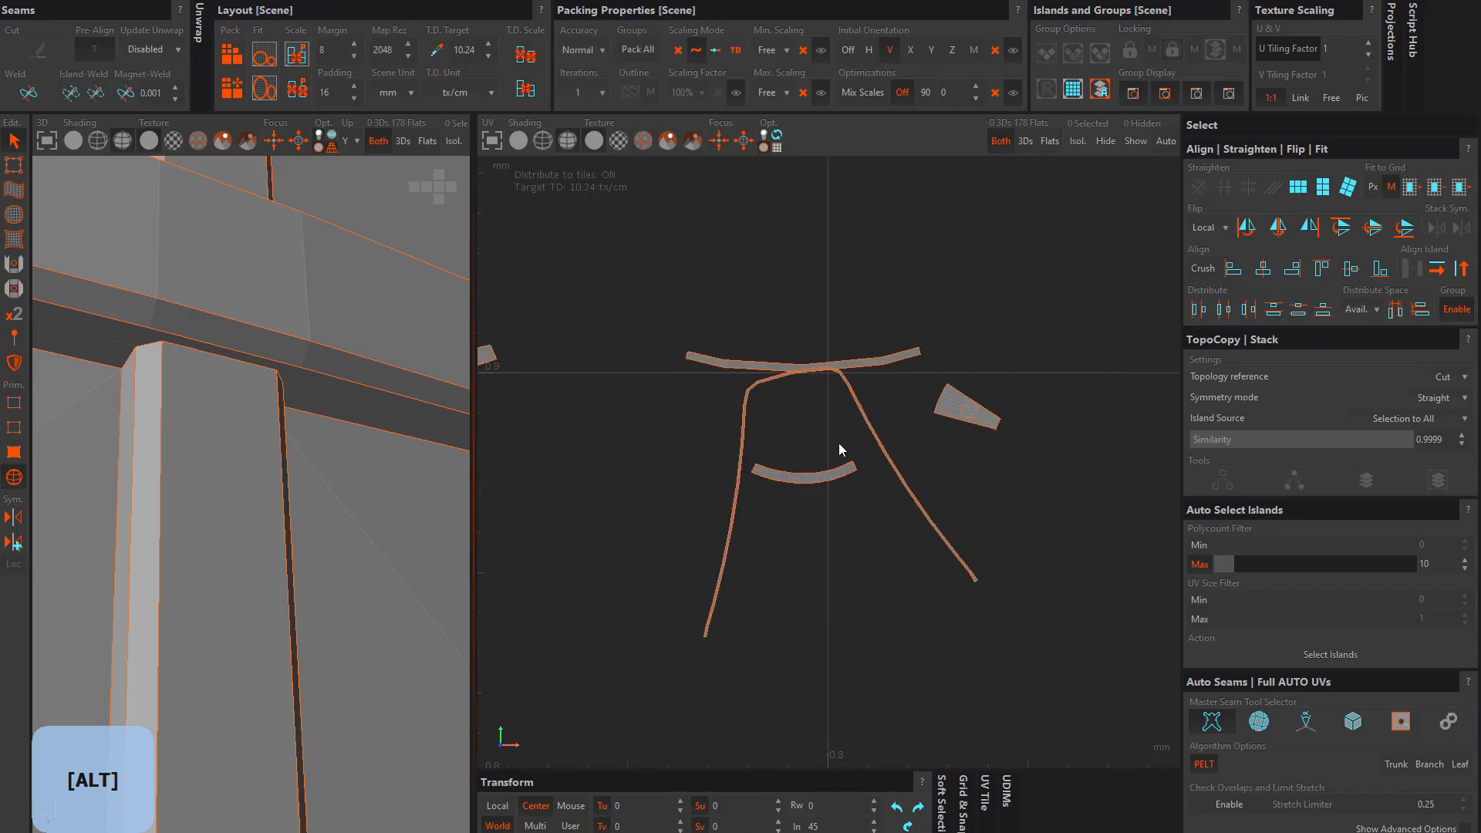
# Step: Unfold the curved frame islands inside the tile's upper edge and straighten the group of short curved strips
pyautogui.press('u')
pyautogui.scroll(1, 784, 358)
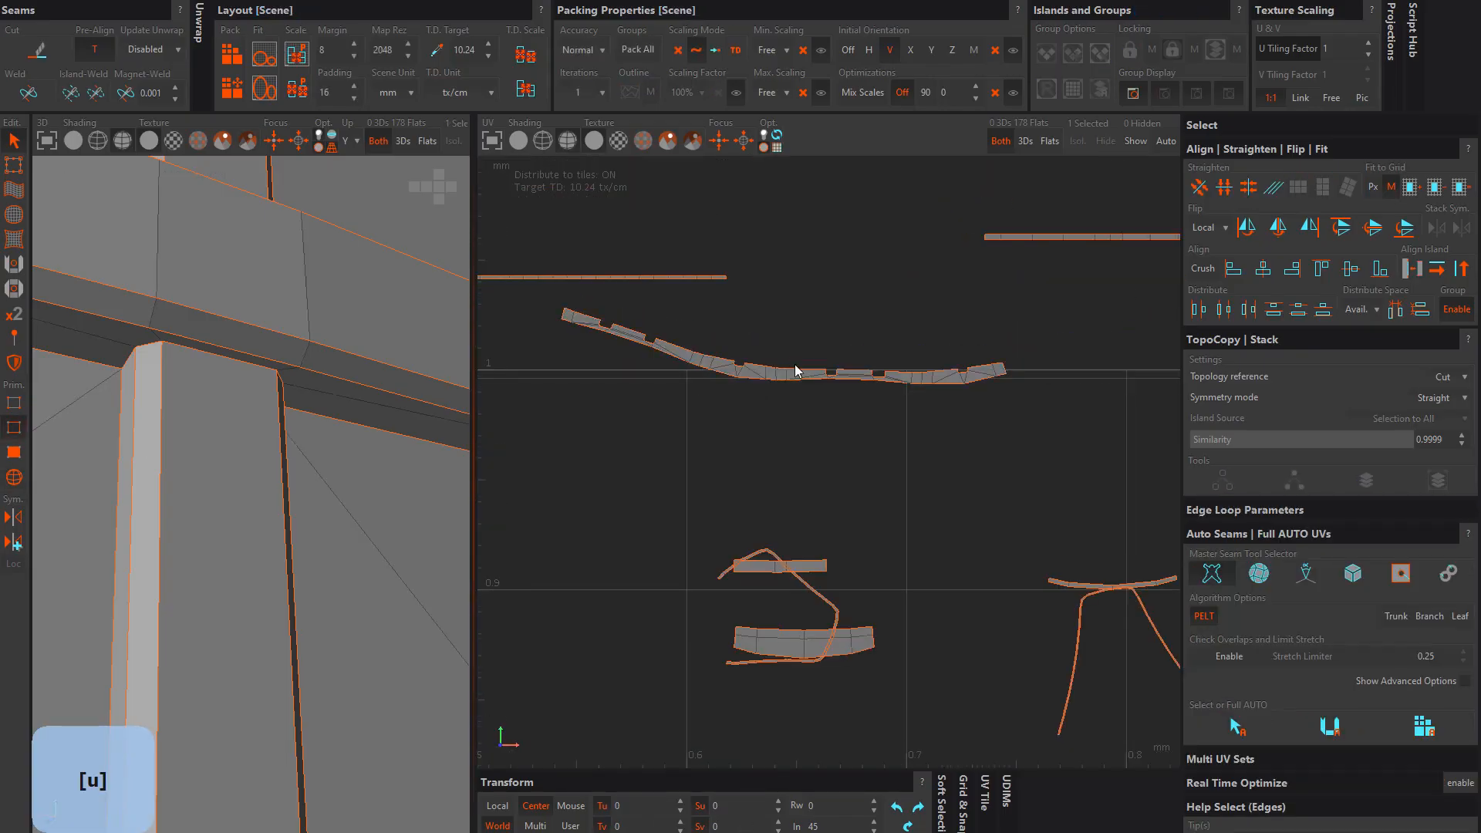
pyautogui.click(14, 477)
pyautogui.moveTo(698, 533); pyautogui.dragTo(899, 683)
pyautogui.click(1323, 187)
# Step: Straighten the remaining thin curved strips near the tile's upper edge
pyautogui.keyDown('alt'); pyautogui.moveTo(1026, 555); pyautogui.dragTo(860, 472, button='middle'); pyautogui.keyUp('alt')
pyautogui.click(833, 555)
pyautogui.click(1323, 187)
pyautogui.scroll(4, 810, 537)
# Step: Move the small wedge-shaped island above the UV tile and straighten it
pyautogui.click(814, 533)
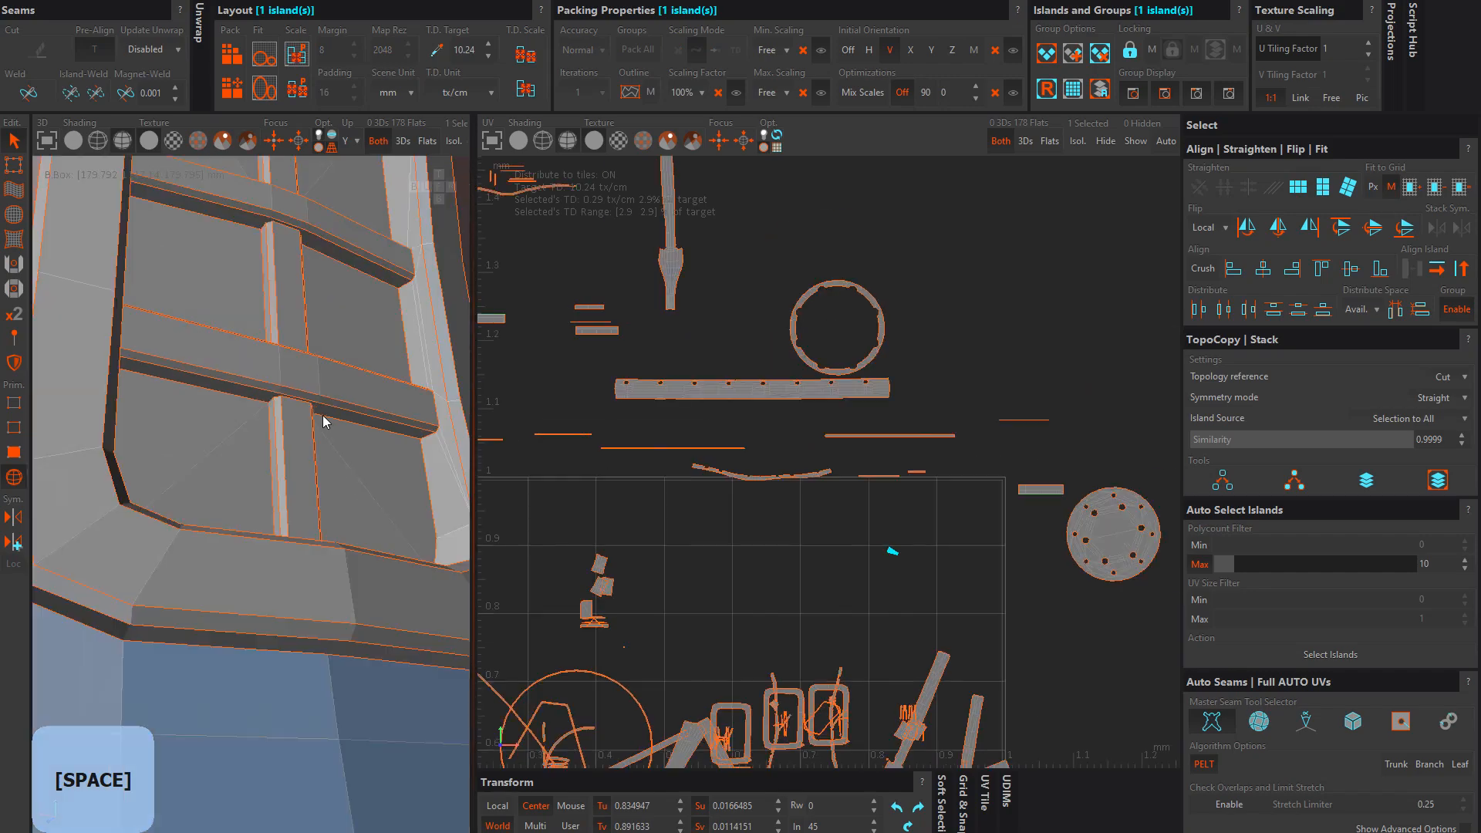
pyautogui.keyDown('alt'); pyautogui.moveTo(324, 420); pyautogui.dragTo(400, 298, button='right'); pyautogui.keyUp('alt')
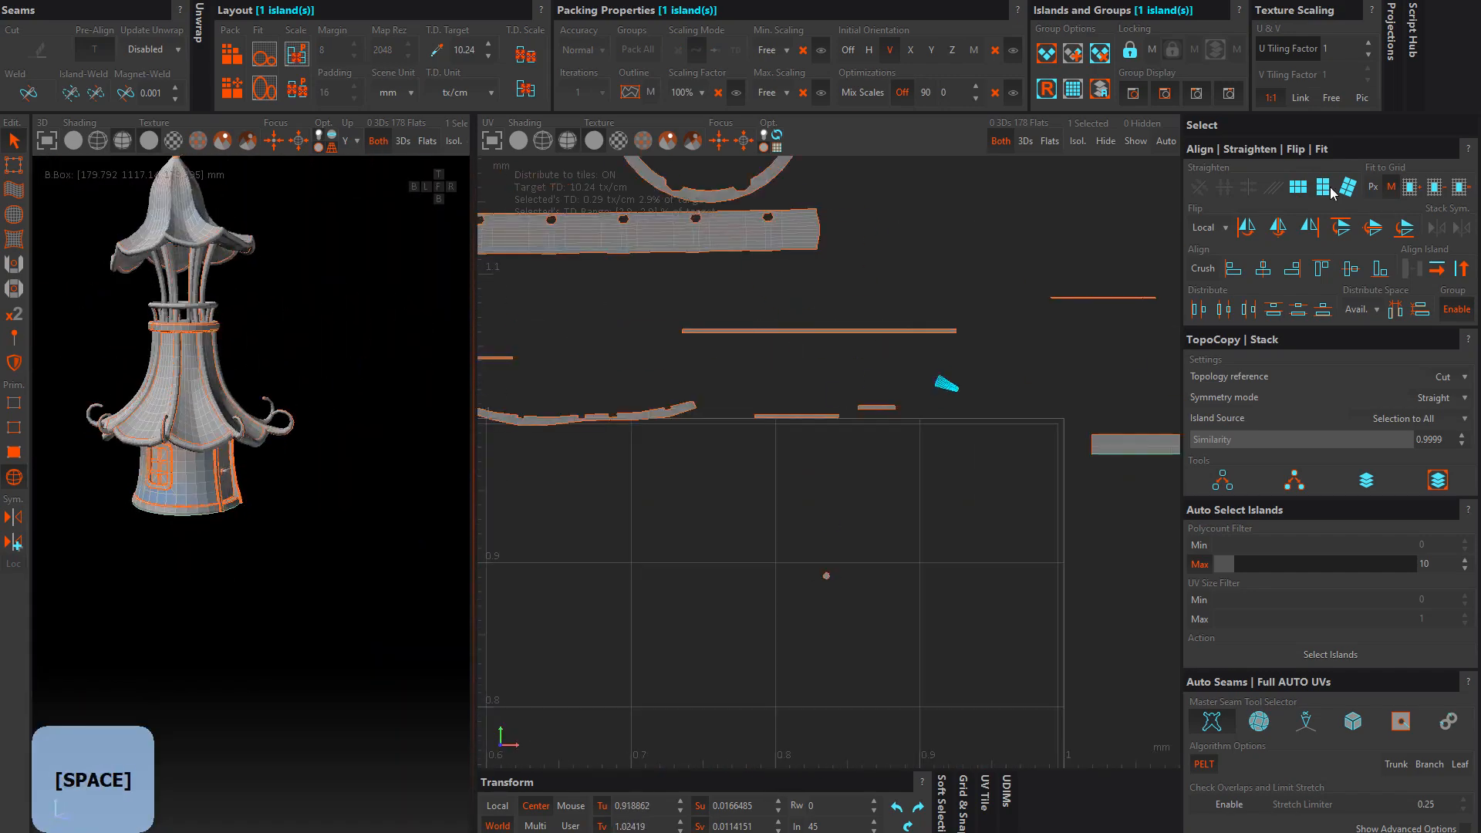
pyautogui.scroll(-15, 838, 397)
pyautogui.moveTo(867, 373); pyautogui.dragTo(929, 321, button='middle')
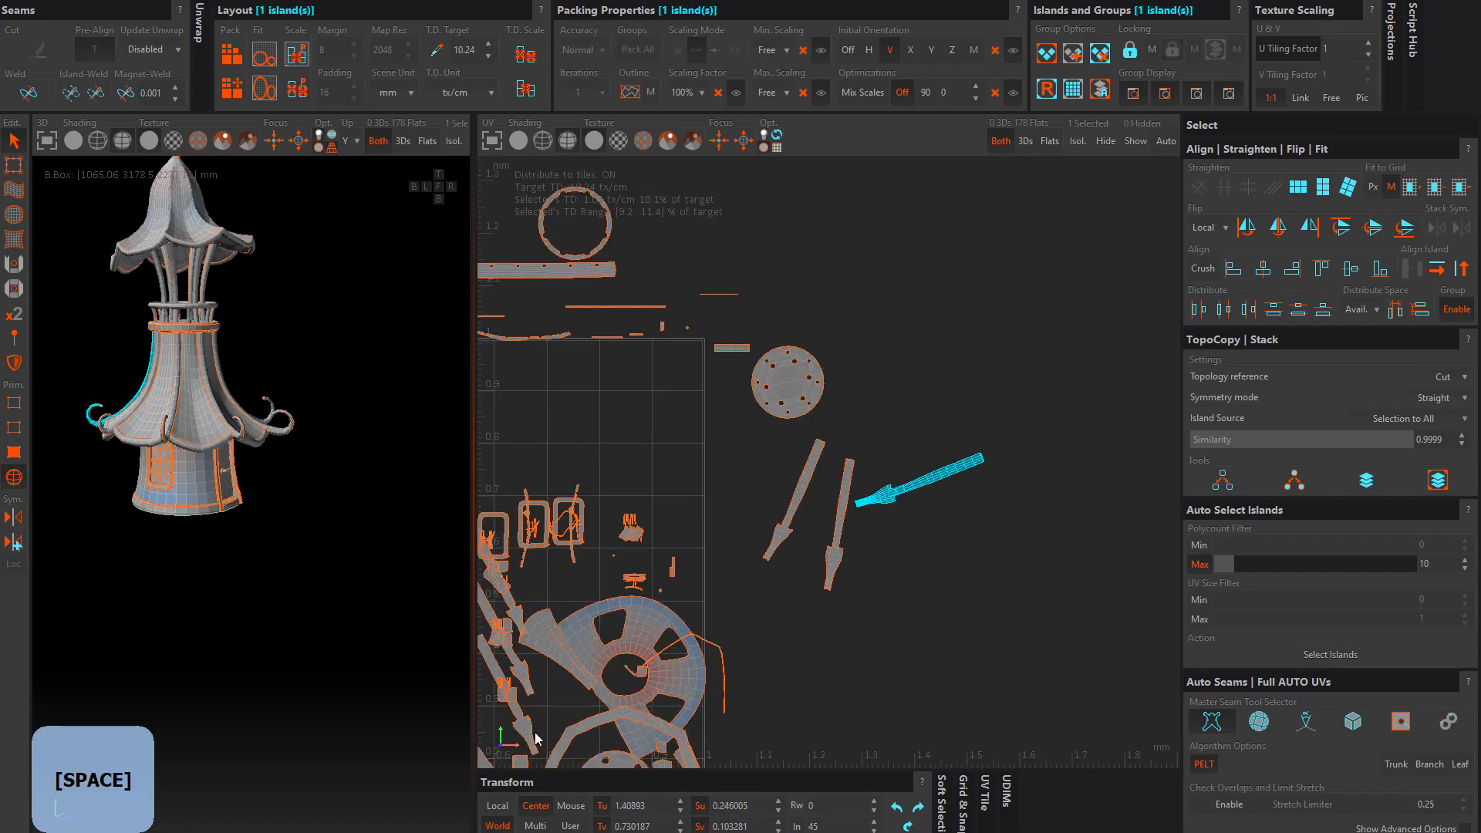
# Step: Move the spear-shaped roof trims to the right of the tile and align one upright by its edge loop
pyautogui.moveTo(808, 594); pyautogui.dragTo(1003, 420)
pyautogui.keyDown('alt'); pyautogui.moveTo(1044, 619); pyautogui.dragTo(973, 548, button='middle'); pyautogui.keyUp('alt')
pyautogui.scroll(2, 694, 395)
pyautogui.press('F2')
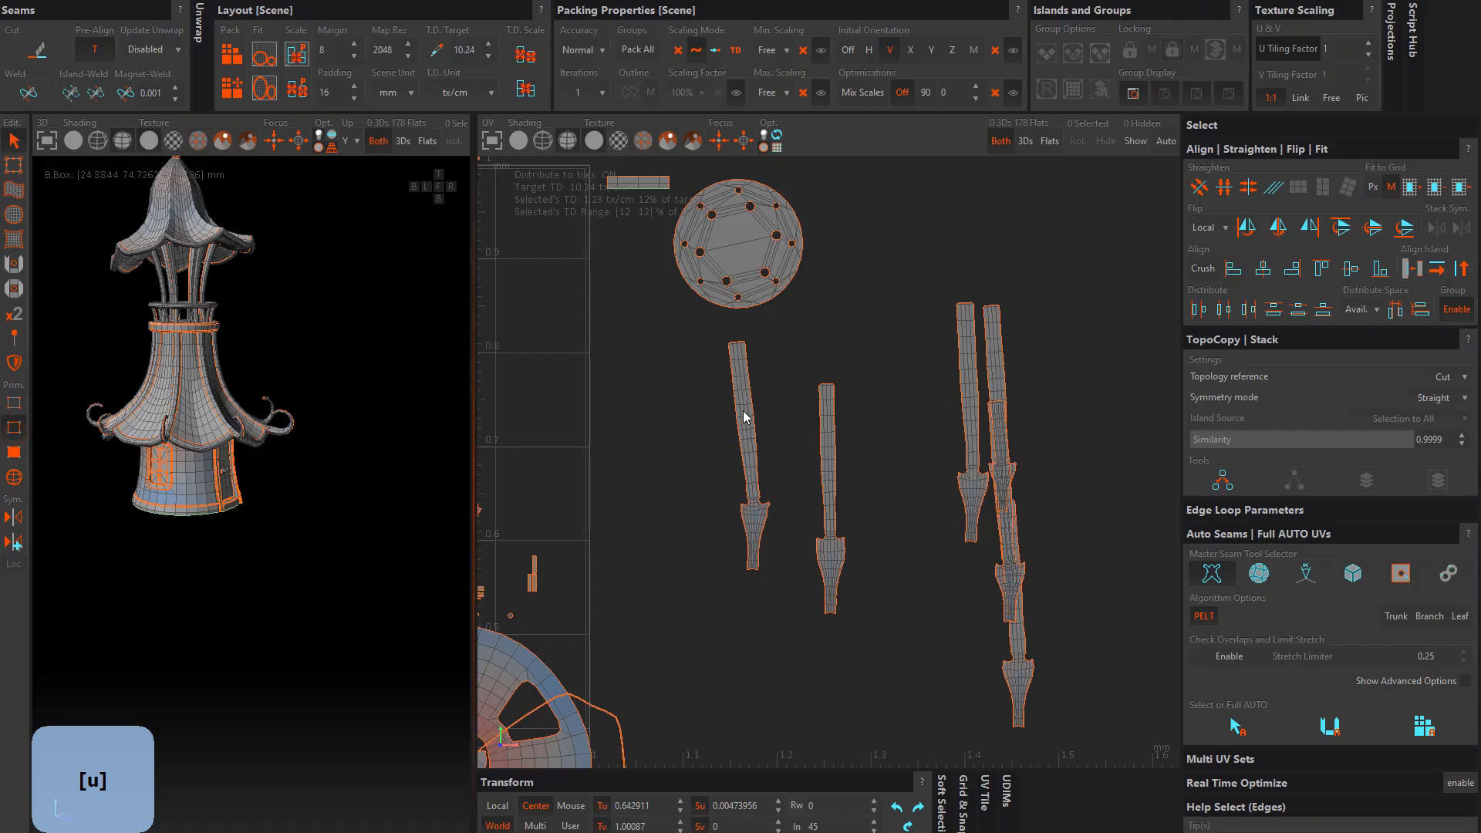
pyautogui.doubleClick(742, 418)
pyautogui.scroll(1, 806, 417)
pyautogui.keyDown('alt'); pyautogui.moveTo(1084, 581); pyautogui.dragTo(1016, 515, button='middle'); pyautogui.keyUp('alt')
pyautogui.press('F4')
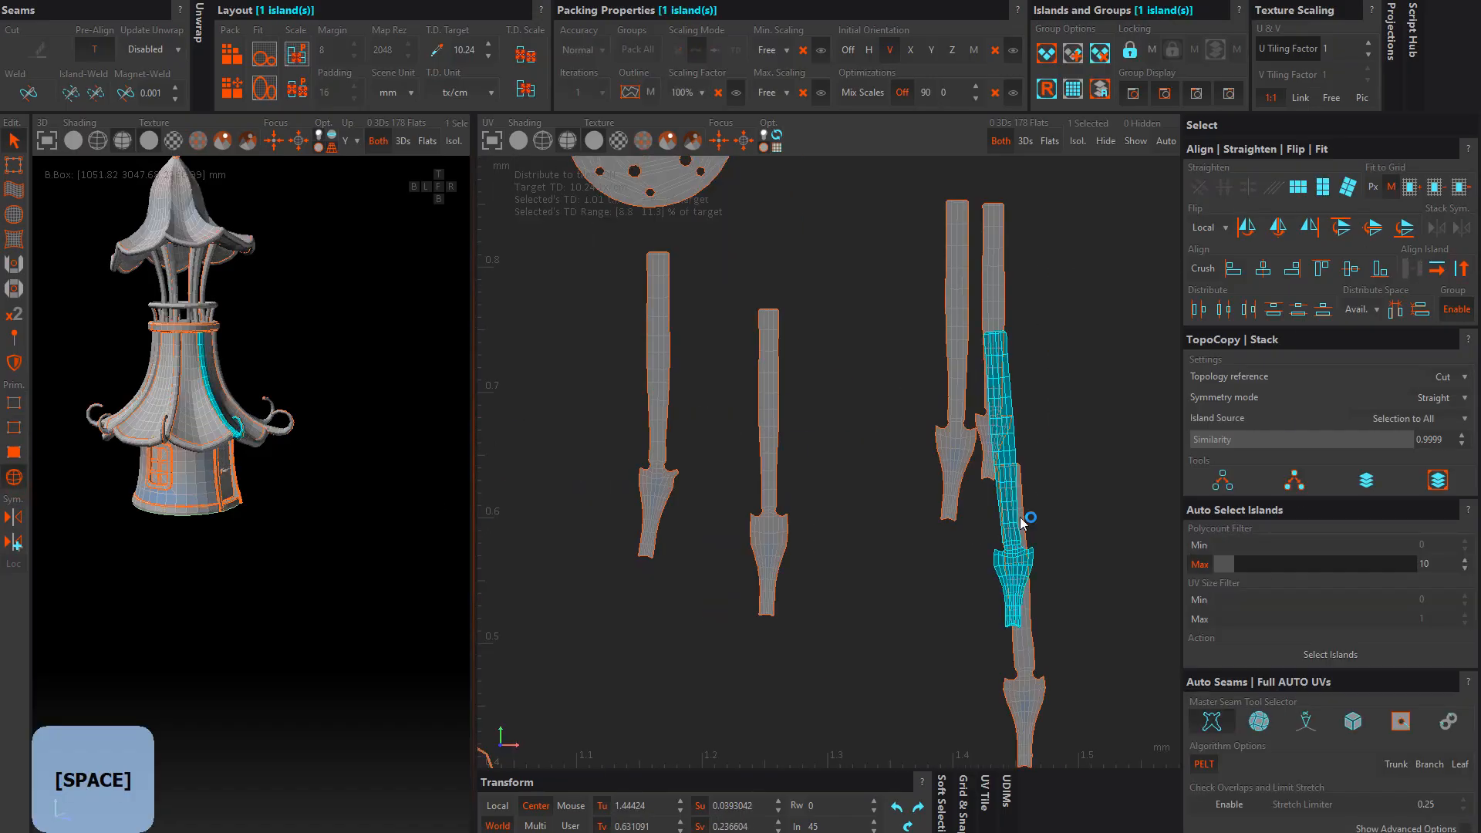
# Step: Align the other spear-shaped roof trims upright by their lengthwise edge loops
pyautogui.click(20, 432)
pyautogui.doubleClick(848, 401)
pyautogui.doubleClick(1111, 403)
pyautogui.scroll(-5, 1010, 308)
# Step: Move the band with three window openings right of the tile, cut it open, unfold it and align it by an edge loop
pyautogui.click(17, 476)
pyautogui.moveTo(814, 424); pyautogui.dragTo(995, 421)
pyautogui.click(17, 429)
pyautogui.press('c')
pyautogui.click(17, 481)
pyautogui.press('u')
pyautogui.click(17, 428)
pyautogui.doubleClick(1016, 423)
# Step: Move the roof-rim ring out of the tile, cut it open across its width and unfold it
pyautogui.scroll(-4, 928, 548)
pyautogui.moveTo(780, 575); pyautogui.dragTo(962, 607)
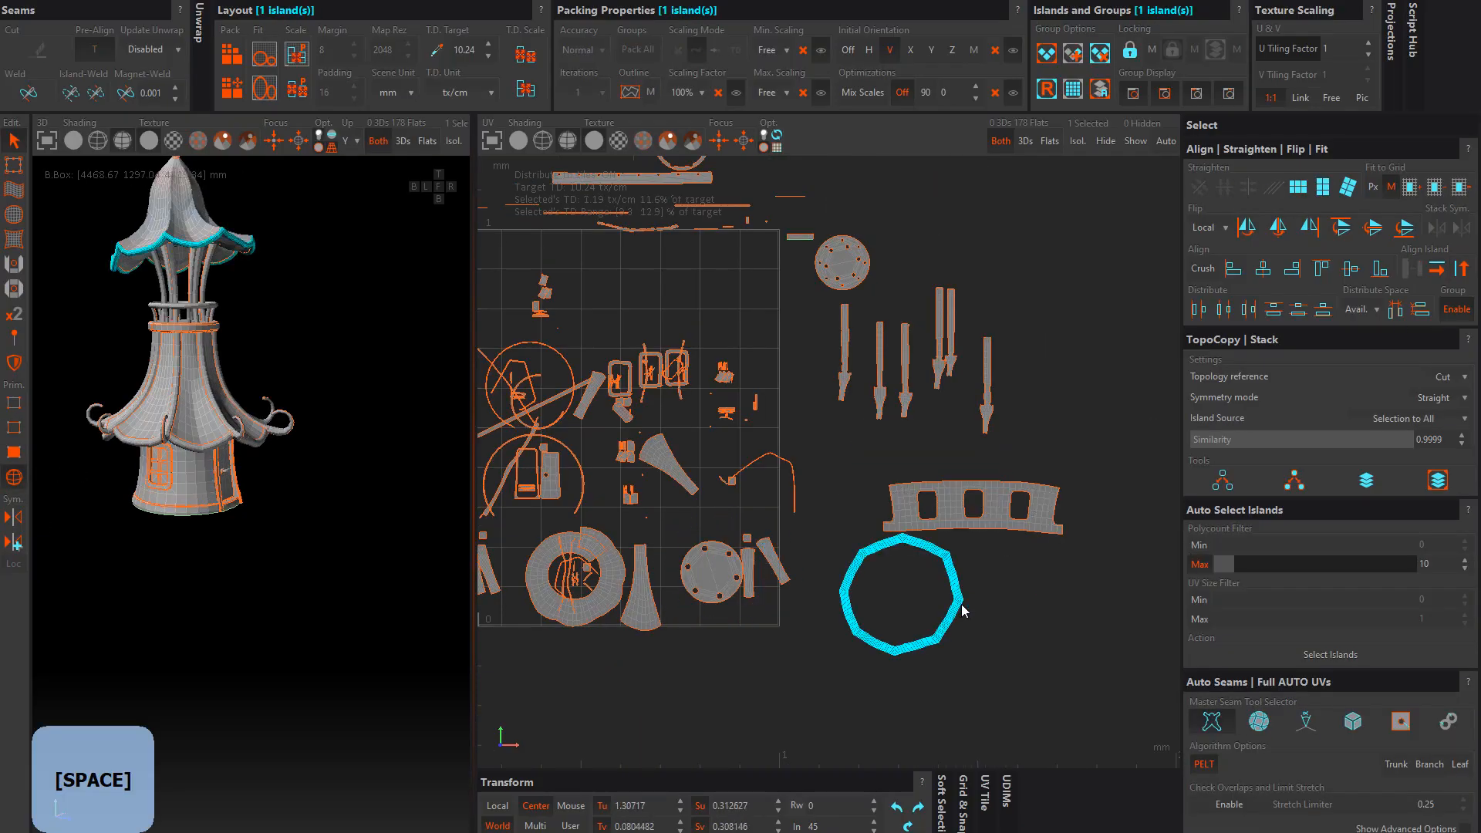
pyautogui.scroll(5, 963, 606)
pyautogui.click(676, 576)
pyautogui.press('c')
pyautogui.press('F4')
pyautogui.press('u')
# Step: Move the tapered post islands to the right of the tile and align them upright
pyautogui.scroll(-5, 955, 309)
pyautogui.moveTo(707, 432); pyautogui.dragTo(841, 359)
pyautogui.doubleClick(839, 362)
pyautogui.moveTo(580, 493); pyautogui.dragTo(747, 407)
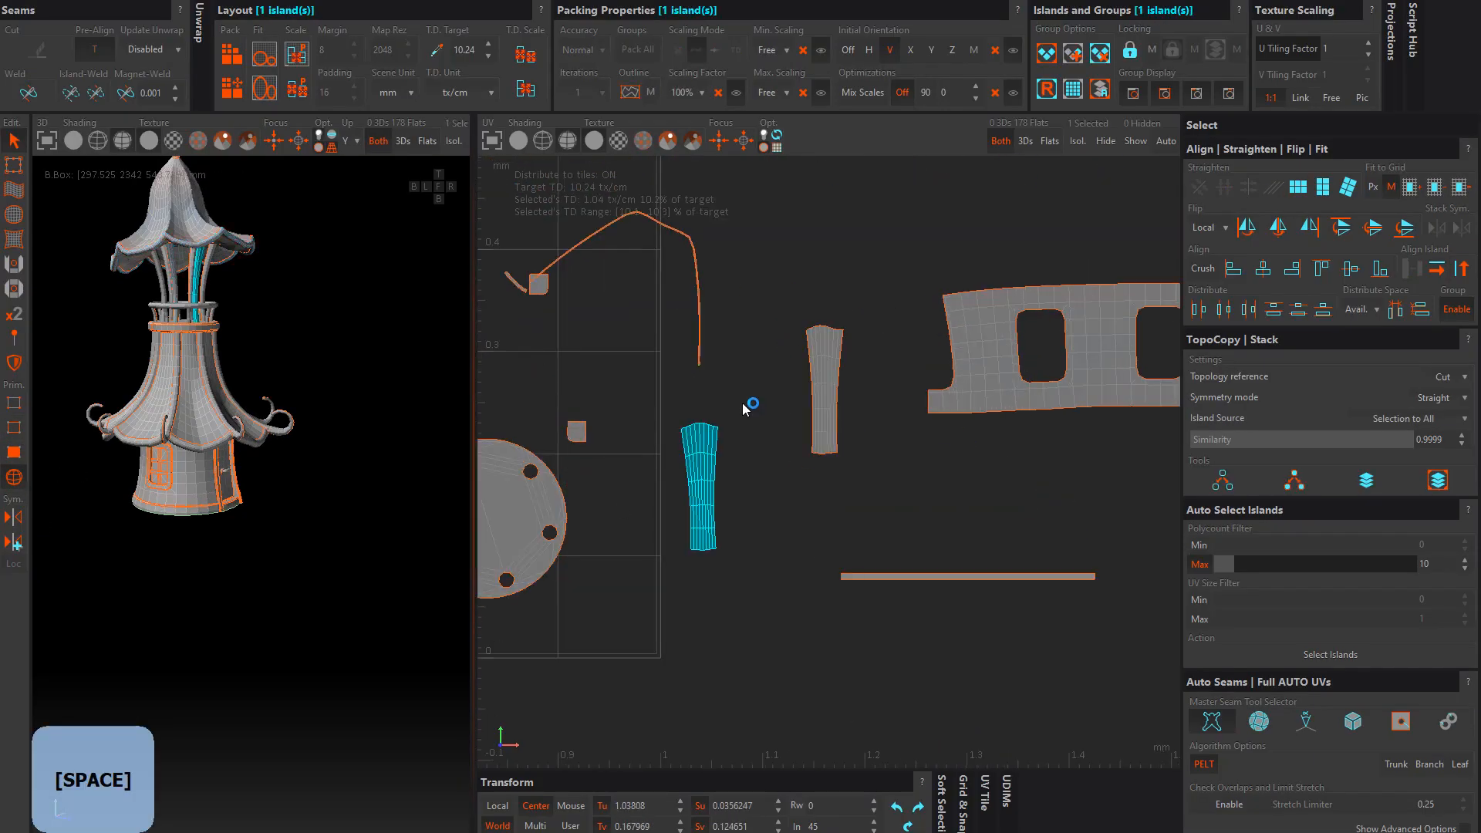
pyautogui.keyDown('alt'); pyautogui.moveTo(676, 228); pyautogui.dragTo(743, 350, button='middle'); pyautogui.keyUp('alt')
pyautogui.moveTo(748, 366); pyautogui.dragTo(1064, 319)
# Step: Move the flared roof panel to the lower left outside the tile and align it upright
pyautogui.scroll(-5, 937, 414)
pyautogui.click(818, 503)
pyautogui.keyDown('alt'); pyautogui.moveTo(820, 506); pyautogui.dragTo(1091, 487, button='middle'); pyautogui.keyUp('alt')
pyautogui.moveTo(987, 491); pyautogui.dragTo(713, 503)
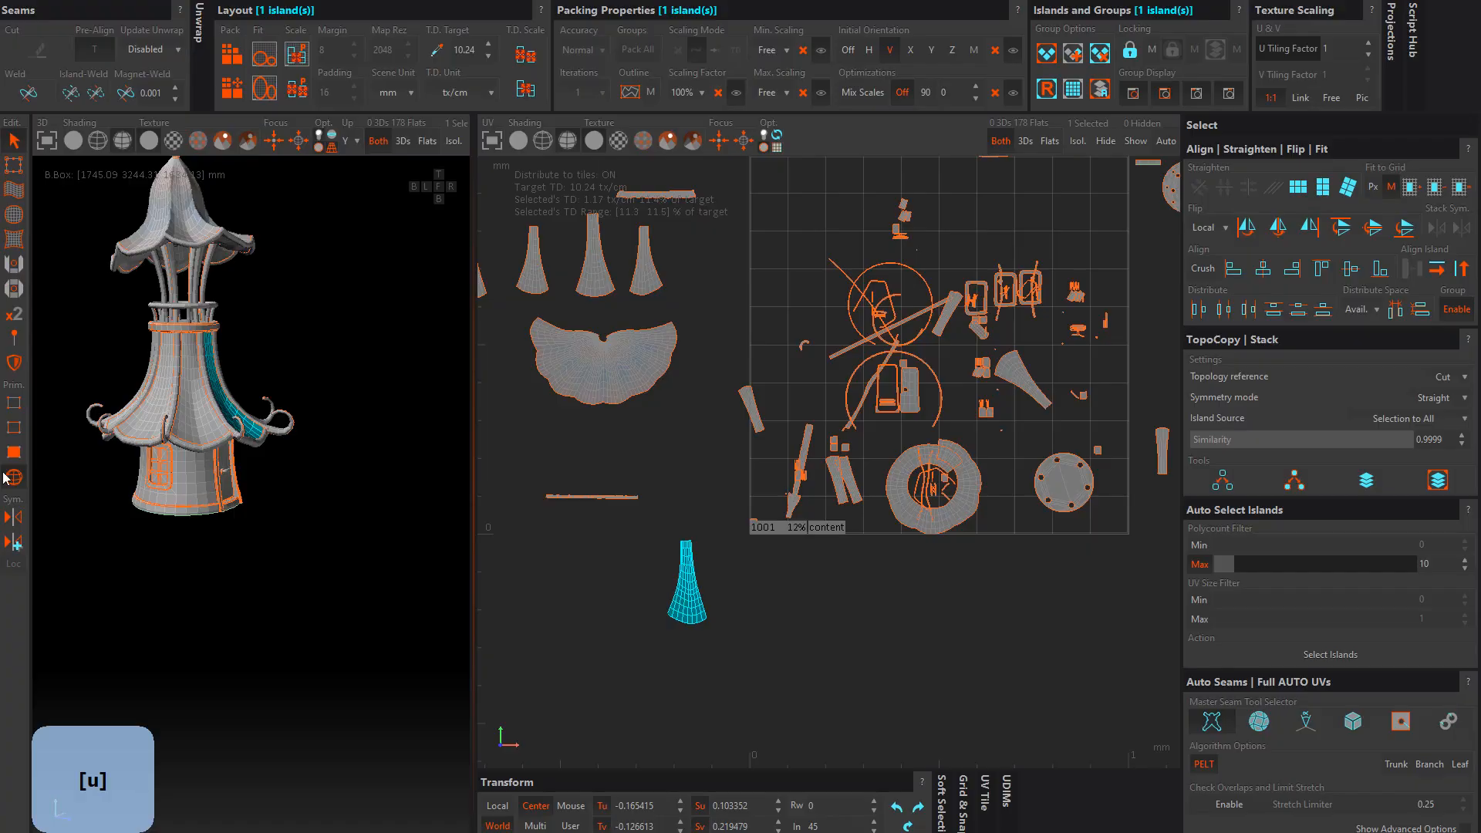
pyautogui.click(14, 427)
pyautogui.scroll(5, 705, 572)
pyautogui.press('u')
# Step: Move the spear-shaped trim from the tile's lower left corner beside the flared roof panel and align it vertically
pyautogui.click(14, 477)
pyautogui.moveTo(1008, 281); pyautogui.dragTo(737, 571)
pyautogui.click(1462, 268)
pyautogui.press('u')
pyautogui.click(14, 428)
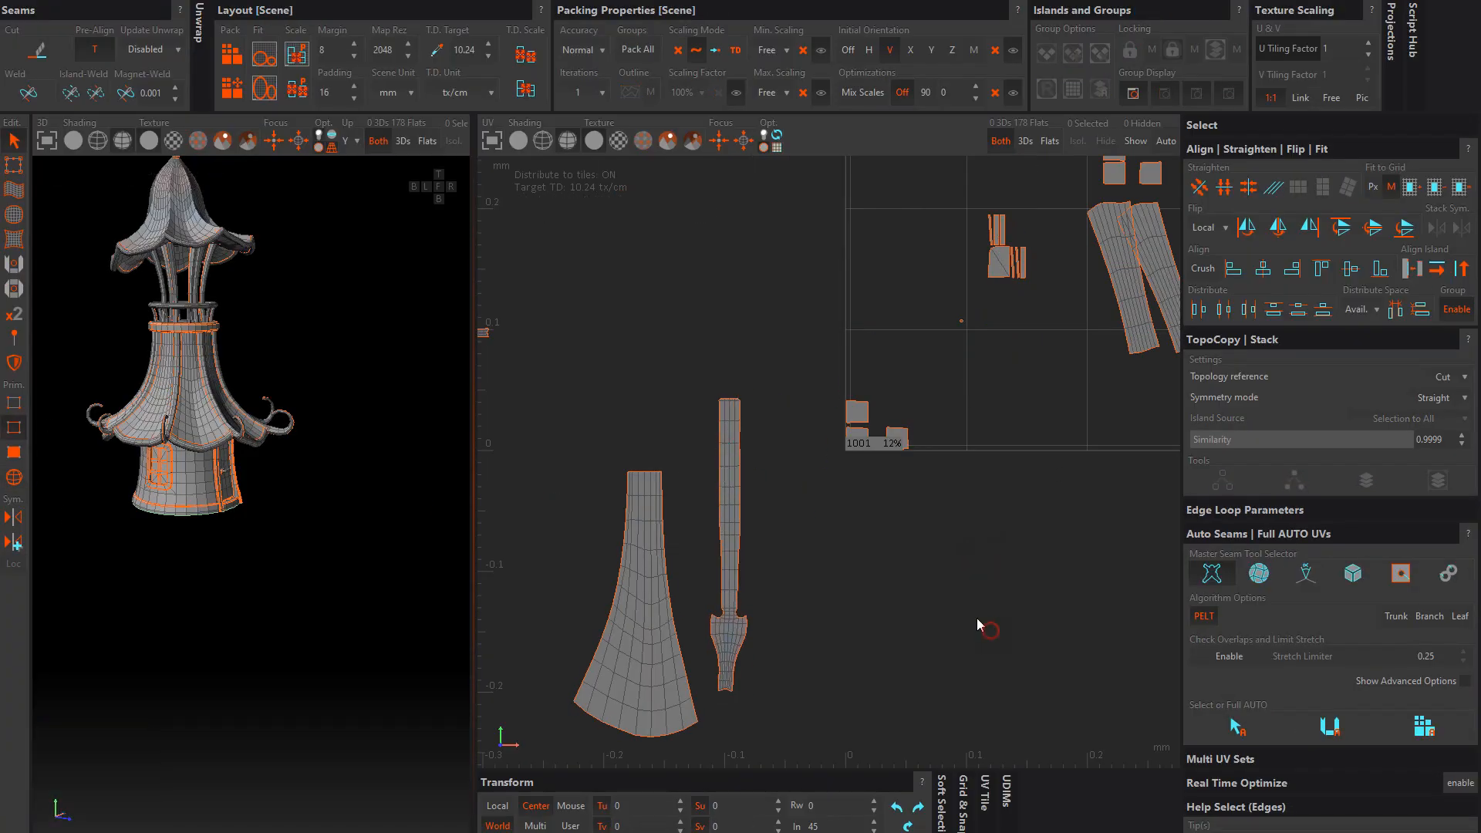
# Step: Move the small square and narrow strip islands from the tile's lower left area to below the tile
pyautogui.click(14, 477)
pyautogui.moveTo(934, 472); pyautogui.dragTo(832, 390)
pyautogui.moveTo(999, 368); pyautogui.dragTo(1012, 507)
pyautogui.scroll(5, 1041, 204)
pyautogui.keyDown('ctrl'); pyautogui.moveTo(988, 426); pyautogui.dragTo(678, 462); pyautogui.keyUp('ctrl')
pyautogui.scroll(-6, 914, 459)
pyautogui.keyDown('ctrl'); pyautogui.click(923, 456); pyautogui.keyUp('ctrl')
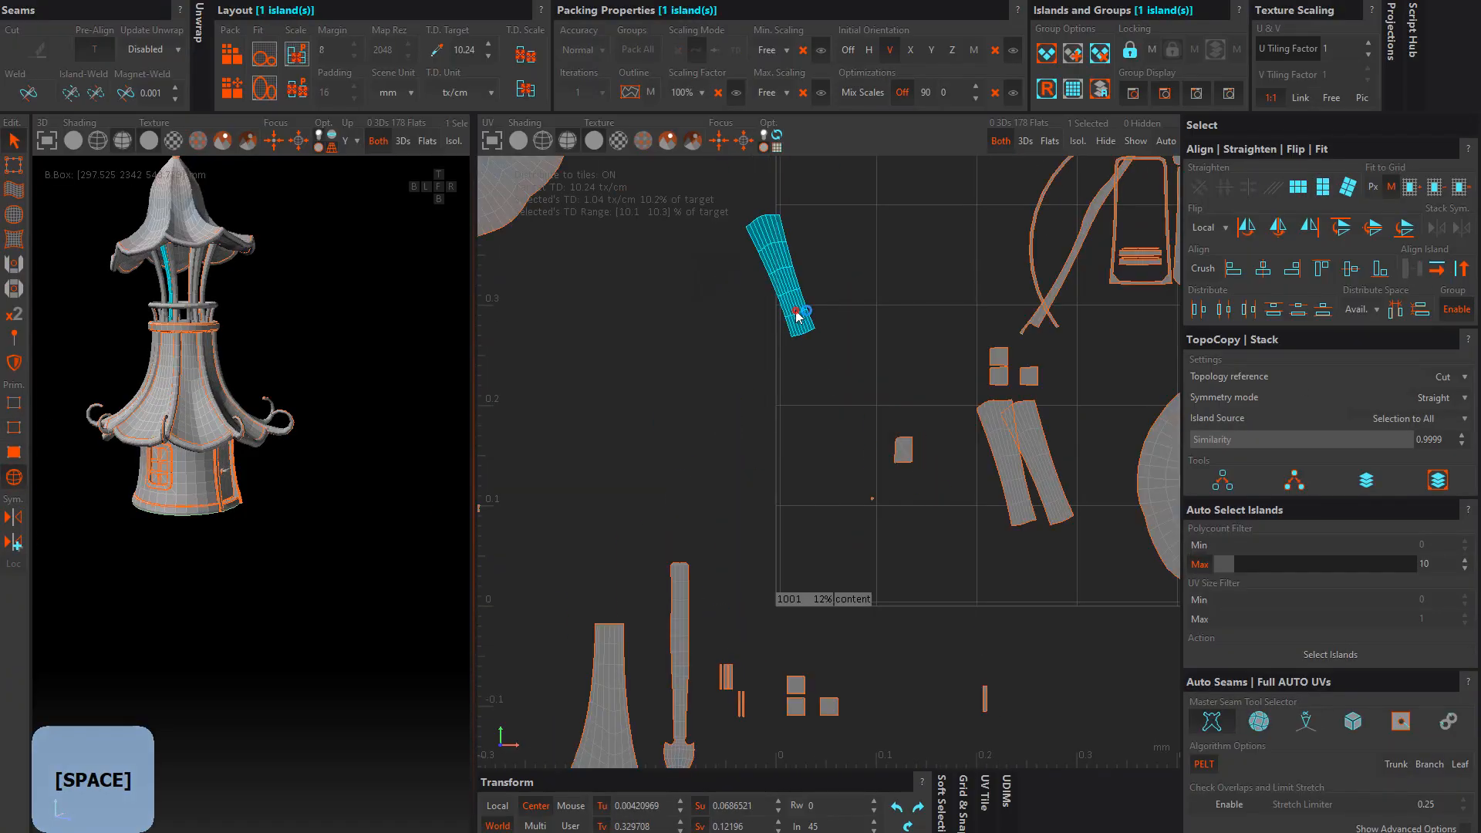
# Step: Sort the small pane islands below the tile and straighten the selected pieces into a grid
pyautogui.moveTo(941, 340); pyautogui.dragTo(1064, 522)
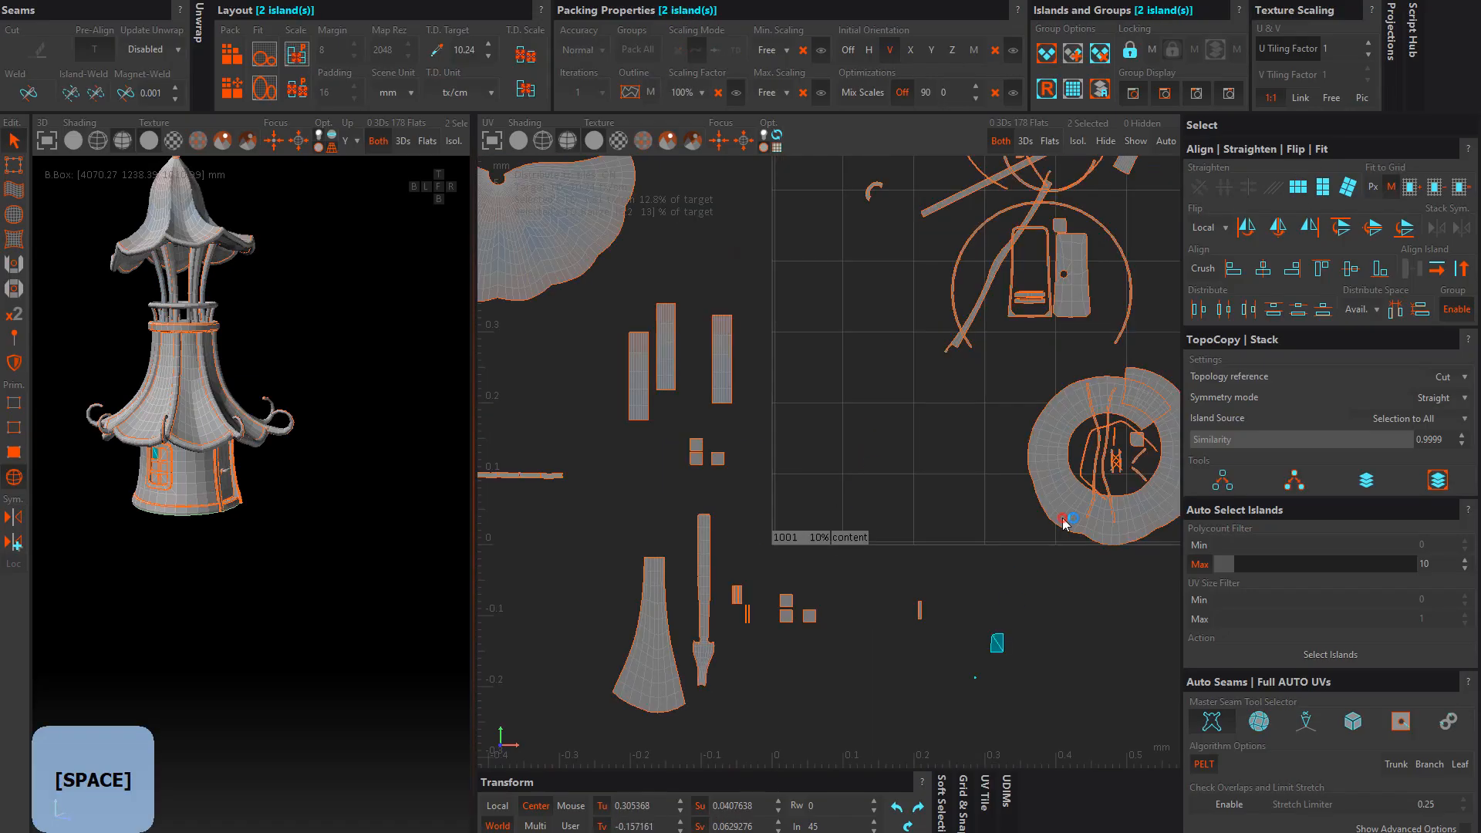
pyautogui.moveTo(918, 405); pyautogui.dragTo(978, 531)
pyautogui.click(1298, 187)
pyautogui.press('u')
# Step: Straighten the next group of small islands inside the large ring and move them apart
pyautogui.scroll(6, 903, 401)
pyautogui.moveTo(646, 395); pyautogui.dragTo(803, 512)
pyautogui.click(1298, 187)
pyautogui.moveTo(887, 332); pyautogui.dragTo(865, 439)
pyautogui.scroll(8, 788, 353)
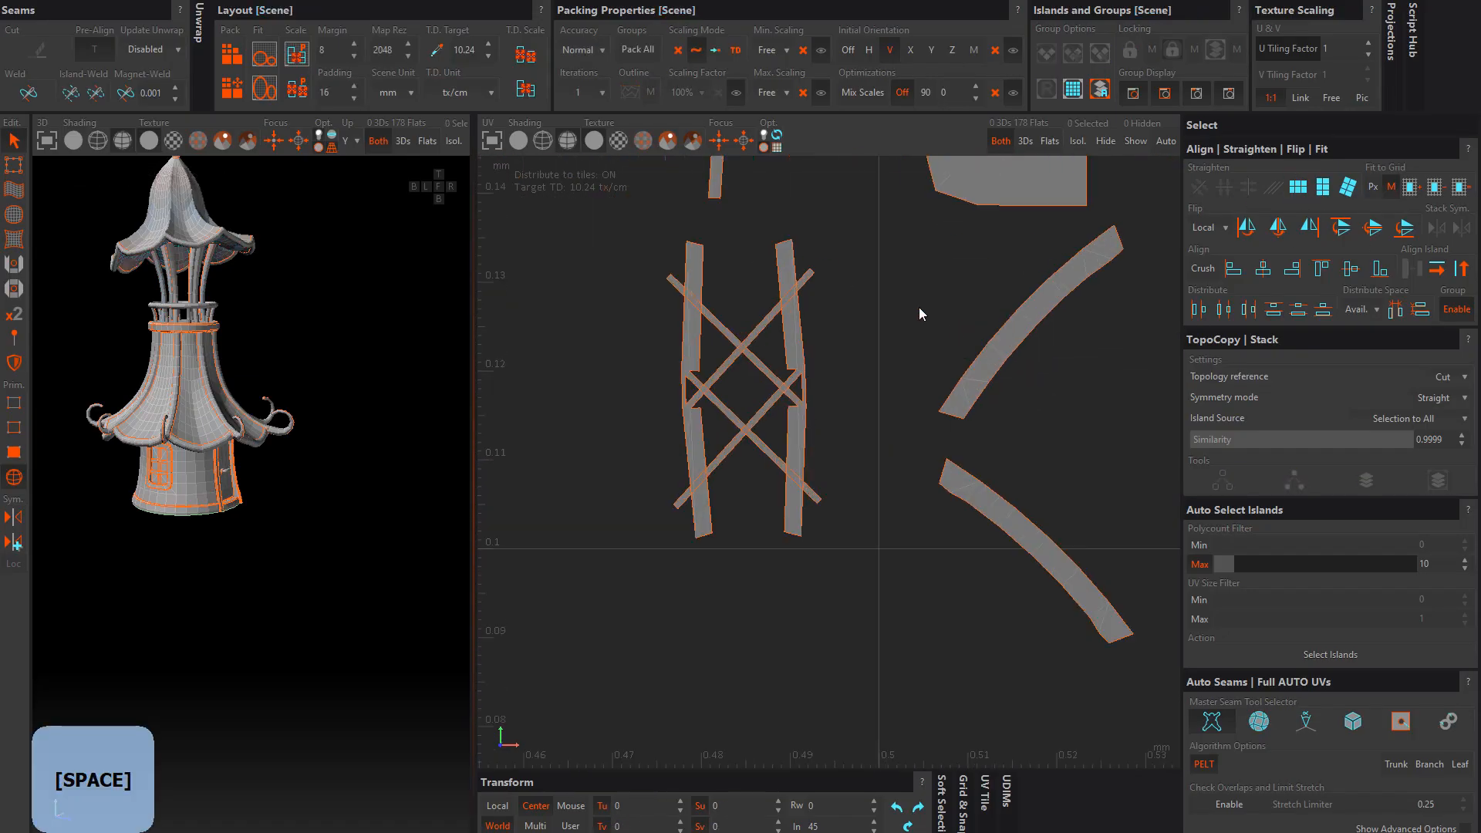
# Step: Select the two curved strips beside the crossing bars and align the islands vertically by their edges
pyautogui.moveTo(918, 309); pyautogui.dragTo(1080, 587)
pyautogui.click(14, 428)
pyautogui.click(889, 590)
pyautogui.click(1462, 268)
pyautogui.click(873, 269)
pyautogui.click(1462, 268)
# Step: Cut the crossing window bars from the notched strips along their short corner edges
pyautogui.scroll(-9, 821, 594)
pyautogui.scroll(10, 860, 444)
pyautogui.click(660, 477)
pyautogui.keyDown('ctrl'); pyautogui.click(657, 399); pyautogui.keyUp('ctrl')
pyautogui.press('c')
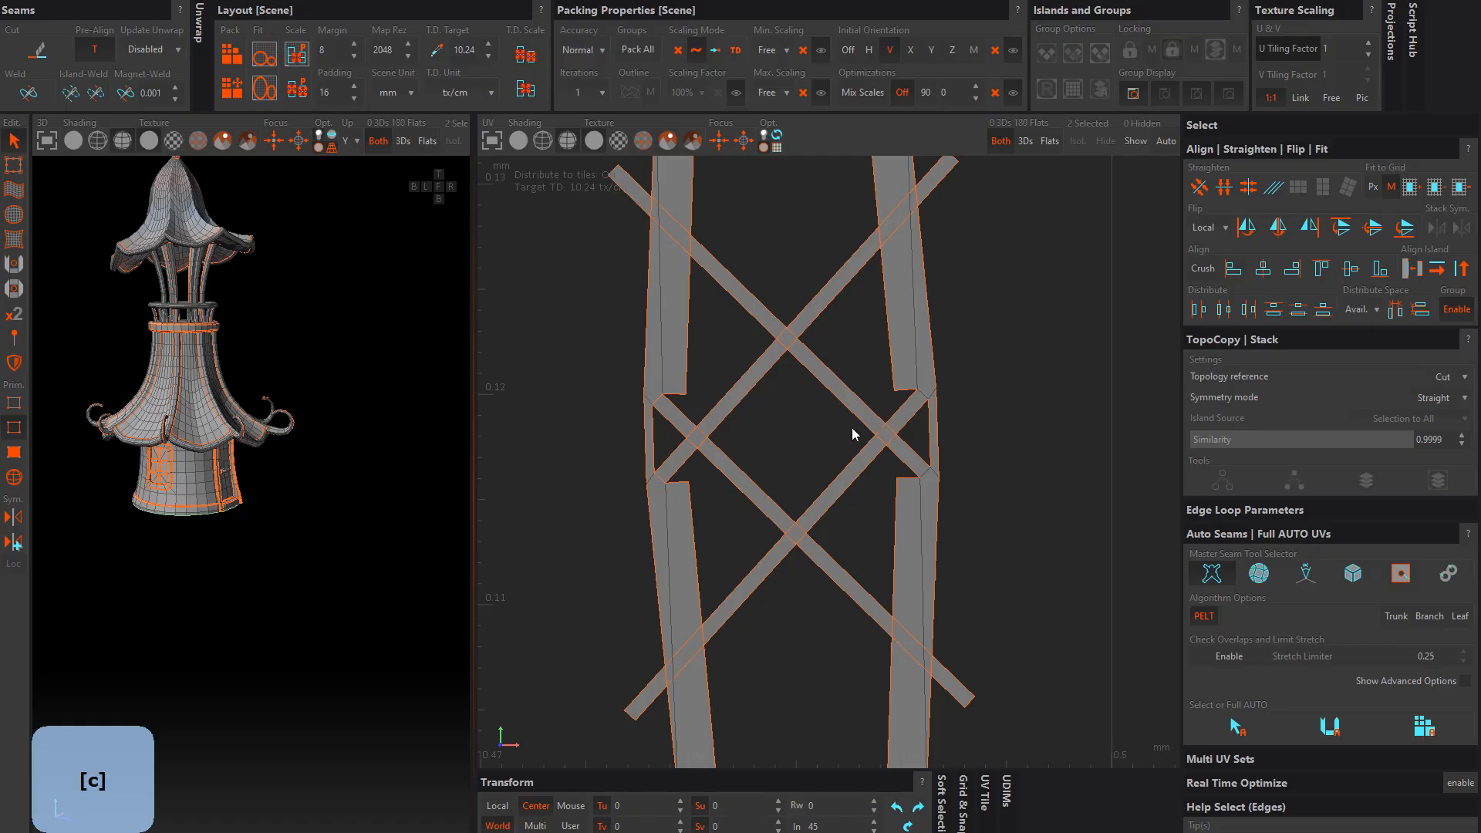
# Step: Select the four crossing bar islands together and align them horizontally
pyautogui.click(14, 477)
pyautogui.click(745, 484)
pyautogui.keyDown('ctrl'); pyautogui.click(841, 483); pyautogui.keyUp('ctrl')
pyautogui.keyDown('ctrl'); pyautogui.click(742, 387); pyautogui.keyUp('ctrl')
pyautogui.keyDown('ctrl'); pyautogui.click(836, 386); pyautogui.keyUp('ctrl')
pyautogui.click(1436, 268)
# Step: Lay out the notched frame strips horizontally, aligning them by a selected edge
pyautogui.scroll(-10, 812, 472)
pyautogui.moveTo(811, 472); pyautogui.dragTo(873, 798)
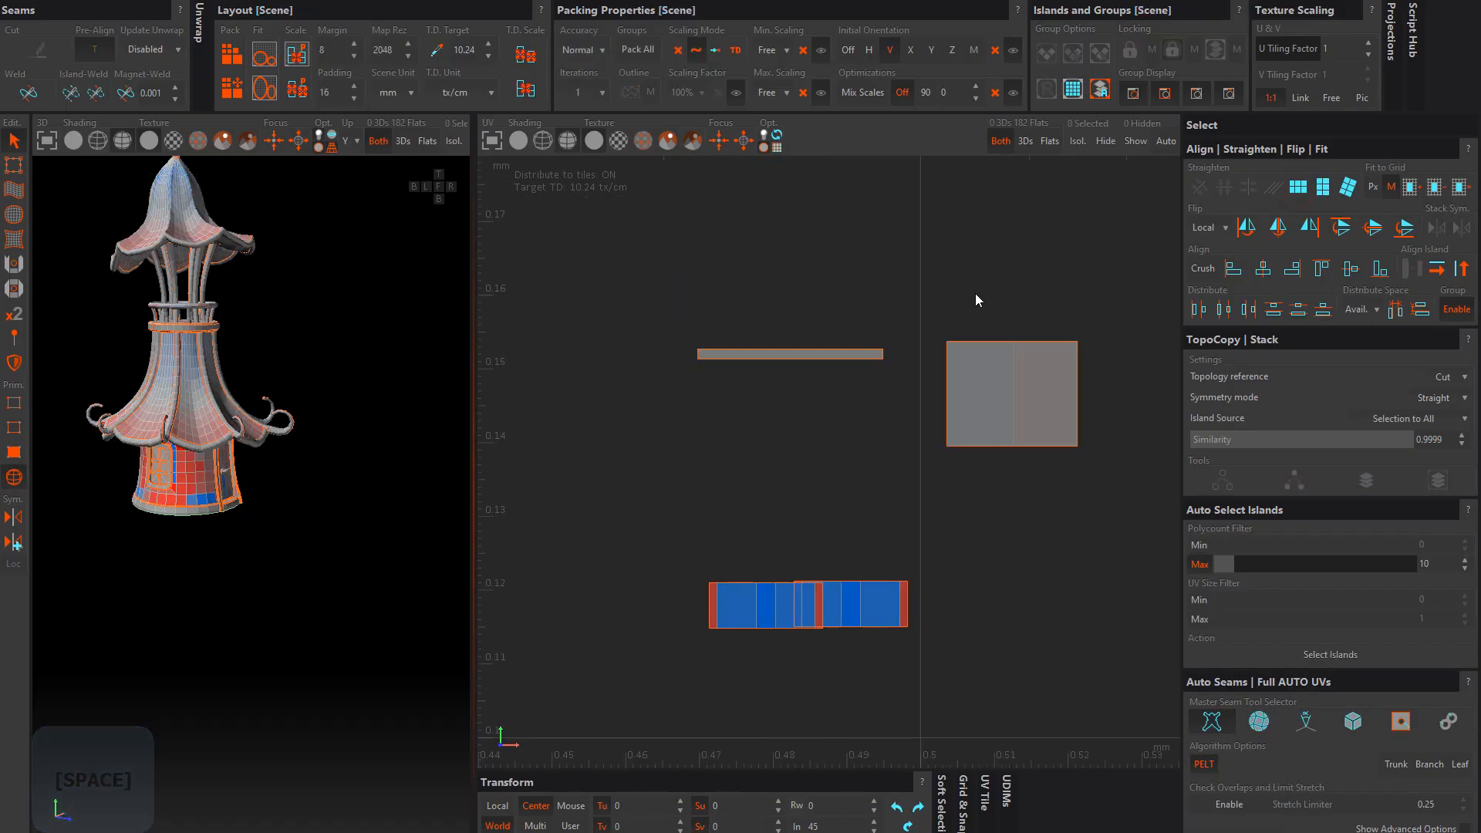
pyautogui.click(1302, 188)
pyautogui.click(14, 427)
pyautogui.click(758, 606)
pyautogui.click(14, 477)
pyautogui.click(968, 616)
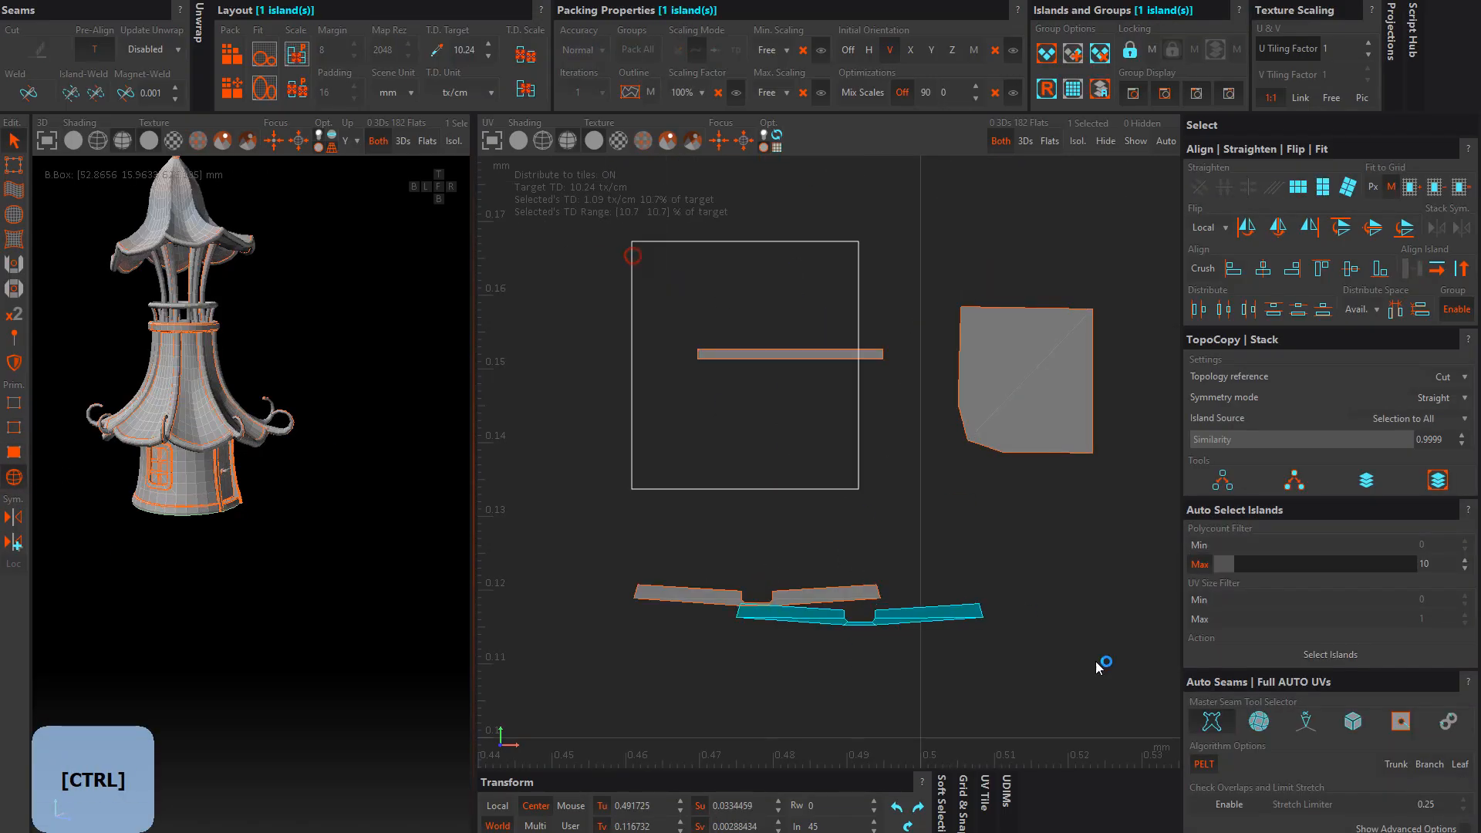
# Step: Move the sorted frame strips below the tile and straighten the next selected island
pyautogui.scroll(-10, 990, 505)
pyautogui.moveTo(1081, 494); pyautogui.dragTo(1103, 606)
pyautogui.click(744, 423)
pyautogui.keyDown('alt'); pyautogui.moveTo(1103, 463); pyautogui.dragTo(618, 308, button='middle'); pyautogui.keyUp('alt')
pyautogui.scroll(5, 864, 540)
pyautogui.click(1298, 188)
pyautogui.press('F2')
pyautogui.press('F4')
# Step: Move the next curved strip islands to the lower left outside the tile and unfold them
pyautogui.scroll(-5, 762, 416)
pyautogui.scroll(-5, 762, 416)
pyautogui.moveTo(788, 401); pyautogui.dragTo(647, 650)
pyautogui.click(890, 650)
pyautogui.scroll(10, 636, 594)
pyautogui.click(688, 517)
pyautogui.press('u')
# Step: Align the curved strip islands below the tile horizontally, using a selected edge on each strip
pyautogui.scroll(4, 739, 530)
pyautogui.moveTo(609, 305); pyautogui.dragTo(802, 276)
pyautogui.press('F2')
pyautogui.click(651, 580)
pyautogui.press('F4')
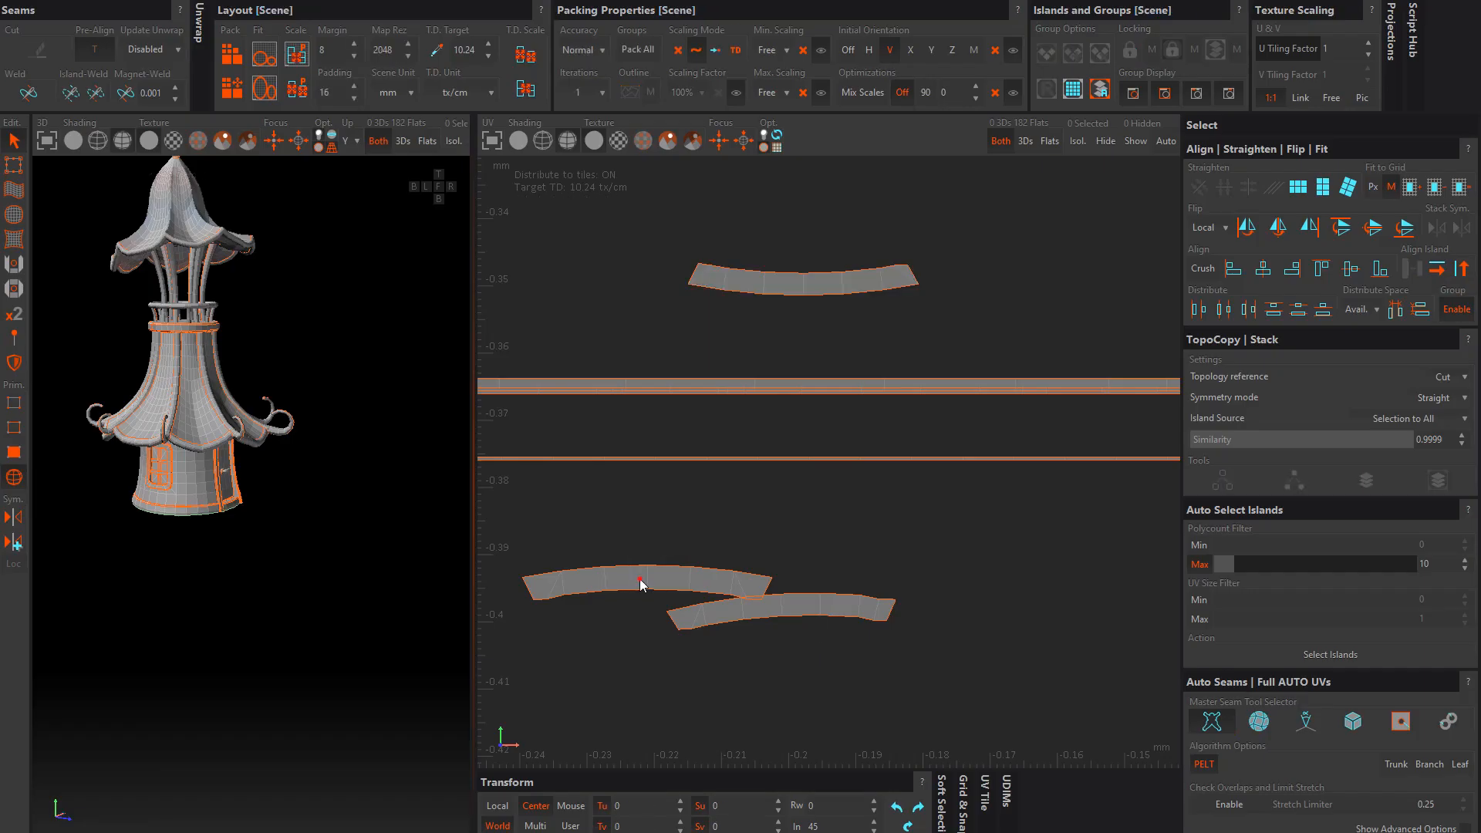
pyautogui.press('F2')
pyautogui.click(791, 616)
pyautogui.press('F4')
pyautogui.click(754, 588)
# Step: Move the small arc-shaped island out of the tile to the left side and work on its edges
pyautogui.scroll(-10, 787, 608)
pyautogui.scroll(5, 1133, 210)
pyautogui.keyDown('alt'); pyautogui.moveTo(1134, 210); pyautogui.dragTo(839, 378, button='middle'); pyautogui.keyUp('alt')
pyautogui.click(833, 372)
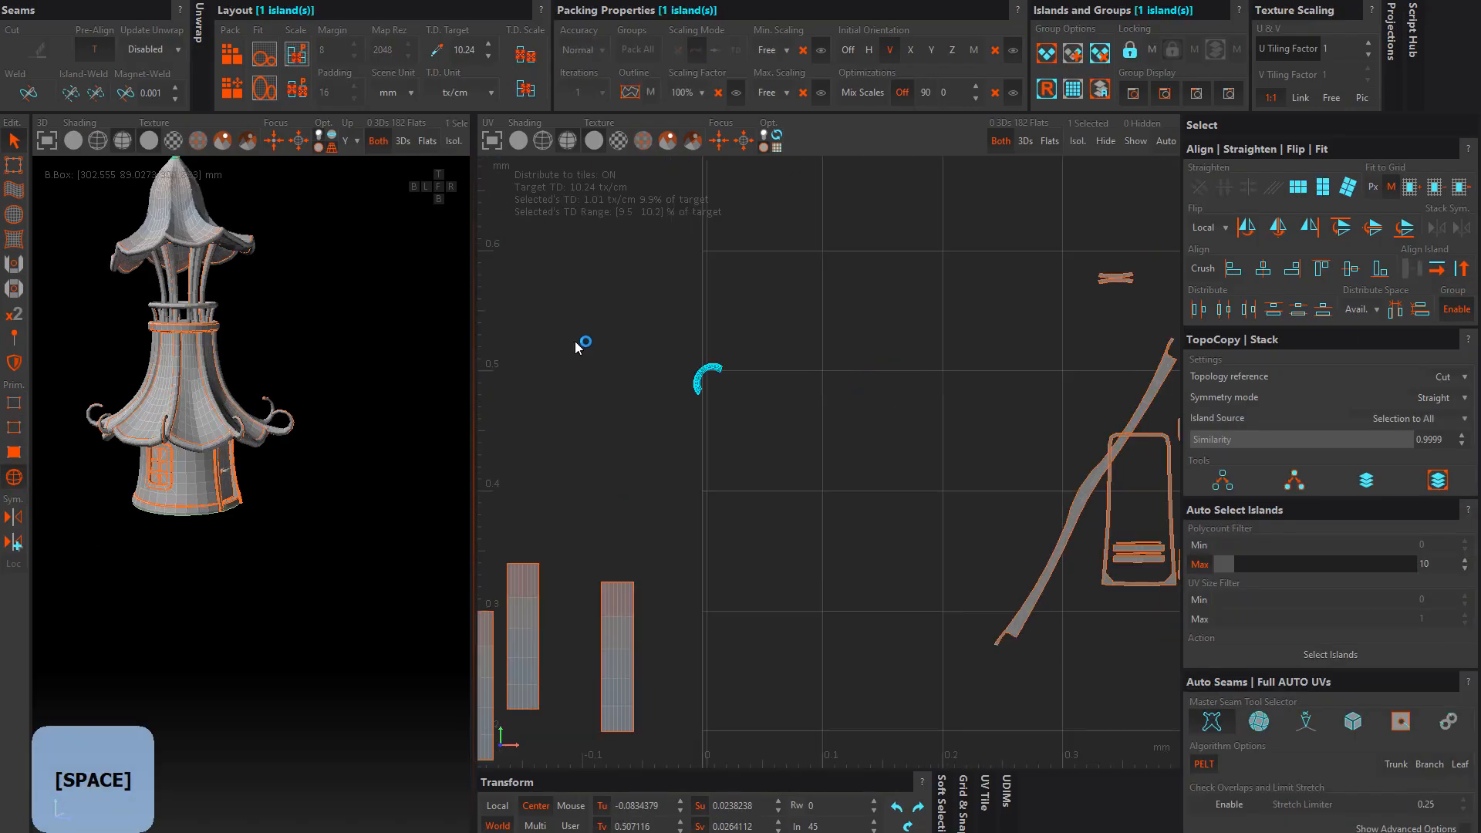
pyautogui.moveTo(833, 378); pyautogui.dragTo(576, 344)
pyautogui.scroll(10, 576, 341)
pyautogui.press('F2')
pyautogui.keyDown('alt'); pyautogui.moveTo(576, 345); pyautogui.dragTo(614, 391, button='middle'); pyautogui.keyUp('alt')
pyautogui.scroll(-10, 919, 451)
# Step: Move the long slanted strip island out of the tile, above the flared roof panels
pyautogui.press('F4')
pyautogui.click(832, 464)
pyautogui.moveTo(831, 464); pyautogui.dragTo(613, 256)
pyautogui.press('F2')
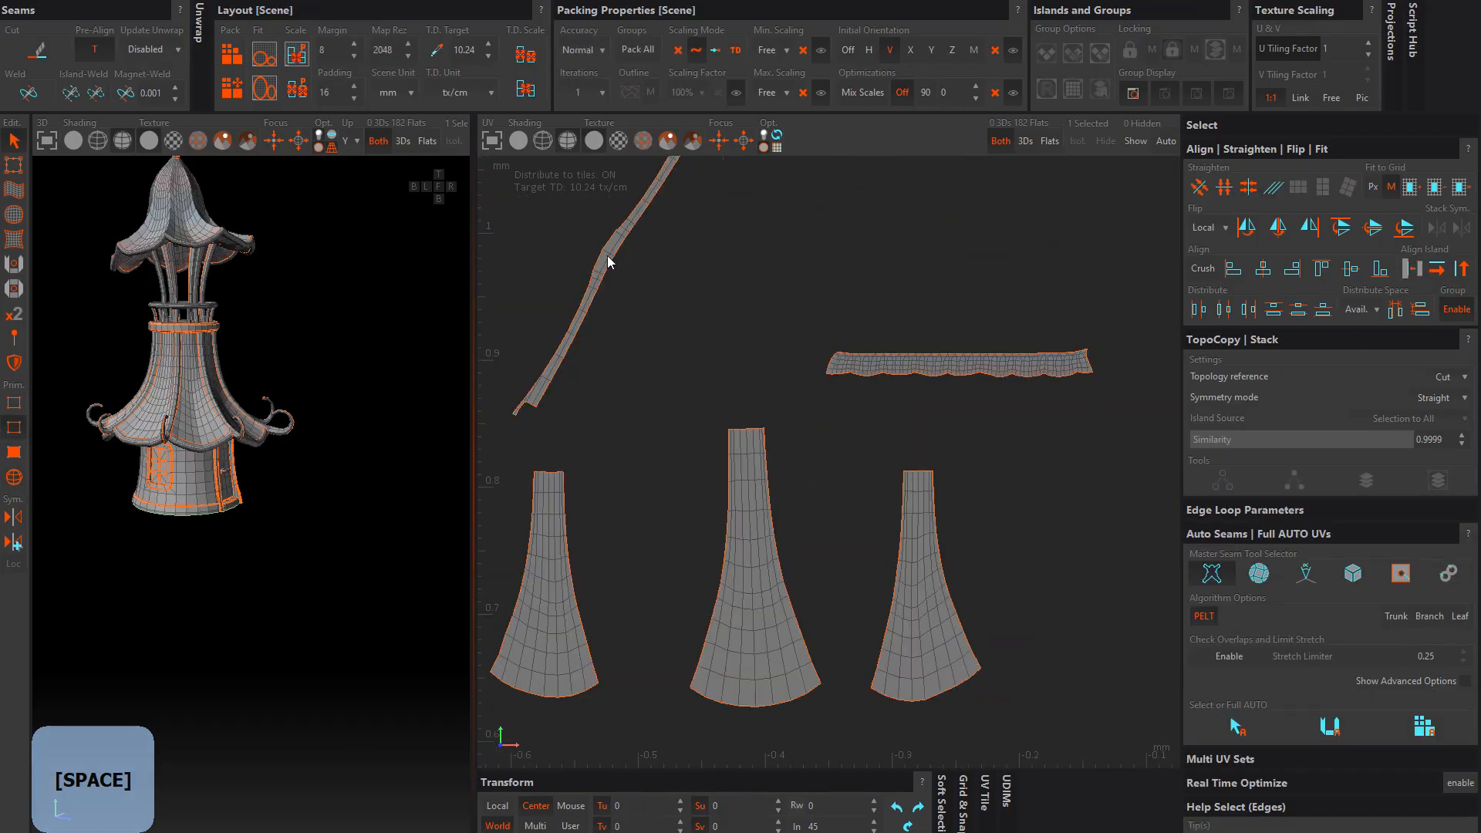
pyautogui.press('F4')
# Step: Gather the matching rectangular grid panel islands side by side outside the tile
pyautogui.scroll(-5, 848, 386)
pyautogui.scroll(5, 925, 385)
pyautogui.moveTo(872, 311)
pyautogui.mouseDown()
pyautogui.moveTo(1006, 437)
pyautogui.moveTo(694, 390)
pyautogui.mouseUp()
pyautogui.scroll(5, 694, 390)
pyautogui.moveTo(609, 192); pyautogui.dragTo(840, 418)
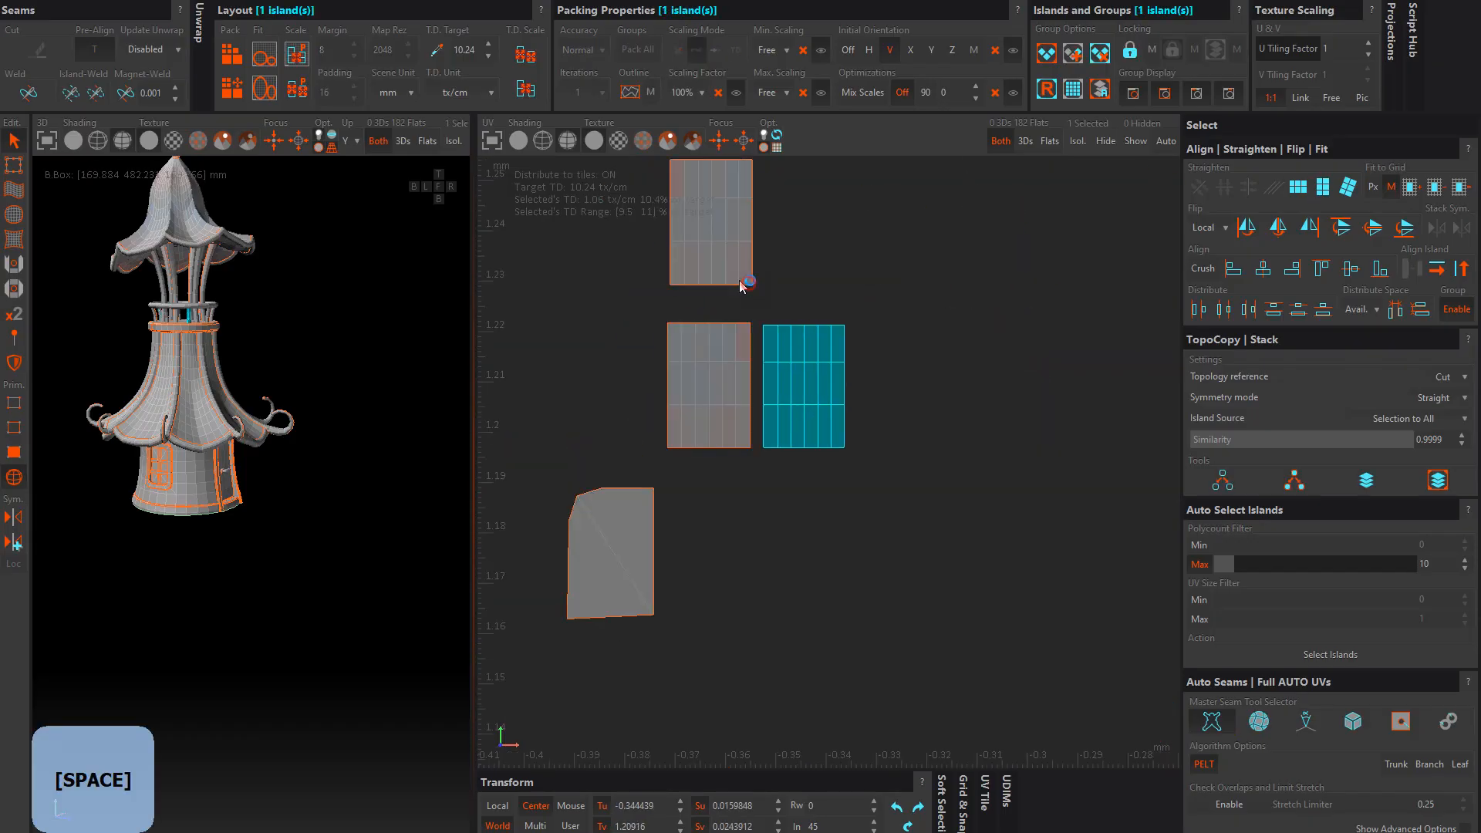
pyautogui.moveTo(748, 285); pyautogui.dragTo(649, 445)
# Step: Select the small window pane islands around the tower on the model and unfold them
pyautogui.click(617, 552)
pyautogui.keyDown('alt'); pyautogui.moveTo(193, 370); pyautogui.dragTo(178, 211); pyautogui.keyUp('alt')
pyautogui.scroll(5, 201, 373)
pyautogui.keyDown('ctrl'); pyautogui.click(197, 371); pyautogui.keyUp('ctrl')
pyautogui.keyDown('ctrl'); pyautogui.click(193, 430); pyautogui.keyUp('ctrl')
pyautogui.scroll(-5, 192, 417)
pyautogui.keyDown('alt'); pyautogui.moveTo(167, 437); pyautogui.dragTo(308, 478); pyautogui.keyUp('alt')
pyautogui.scroll(5, 301, 478)
pyautogui.keyDown('ctrl'); pyautogui.click(245, 420); pyautogui.keyUp('ctrl')
pyautogui.keyDown('ctrl'); pyautogui.click(287, 416); pyautogui.keyUp('ctrl')
pyautogui.keyDown('ctrl'); pyautogui.click(297, 545); pyautogui.keyUp('ctrl')
pyautogui.scroll(-5, 296, 533)
pyautogui.keyDown('alt'); pyautogui.moveTo(296, 532); pyautogui.dragTo(232, 532); pyautogui.keyUp('alt')
pyautogui.scroll(-10, 935, 579)
pyautogui.hotkey('ctrl', 'z')
pyautogui.press('u')
# Step: Match the first window's panes on the model to their islands and group them outside the tile
pyautogui.scroll(-8, 822, 432)
pyautogui.scroll(10, 627, 479)
pyautogui.keyDown('alt'); pyautogui.moveTo(355, 525); pyautogui.dragTo(289, 513); pyautogui.keyUp('alt')
pyautogui.scroll(6, 286, 510)
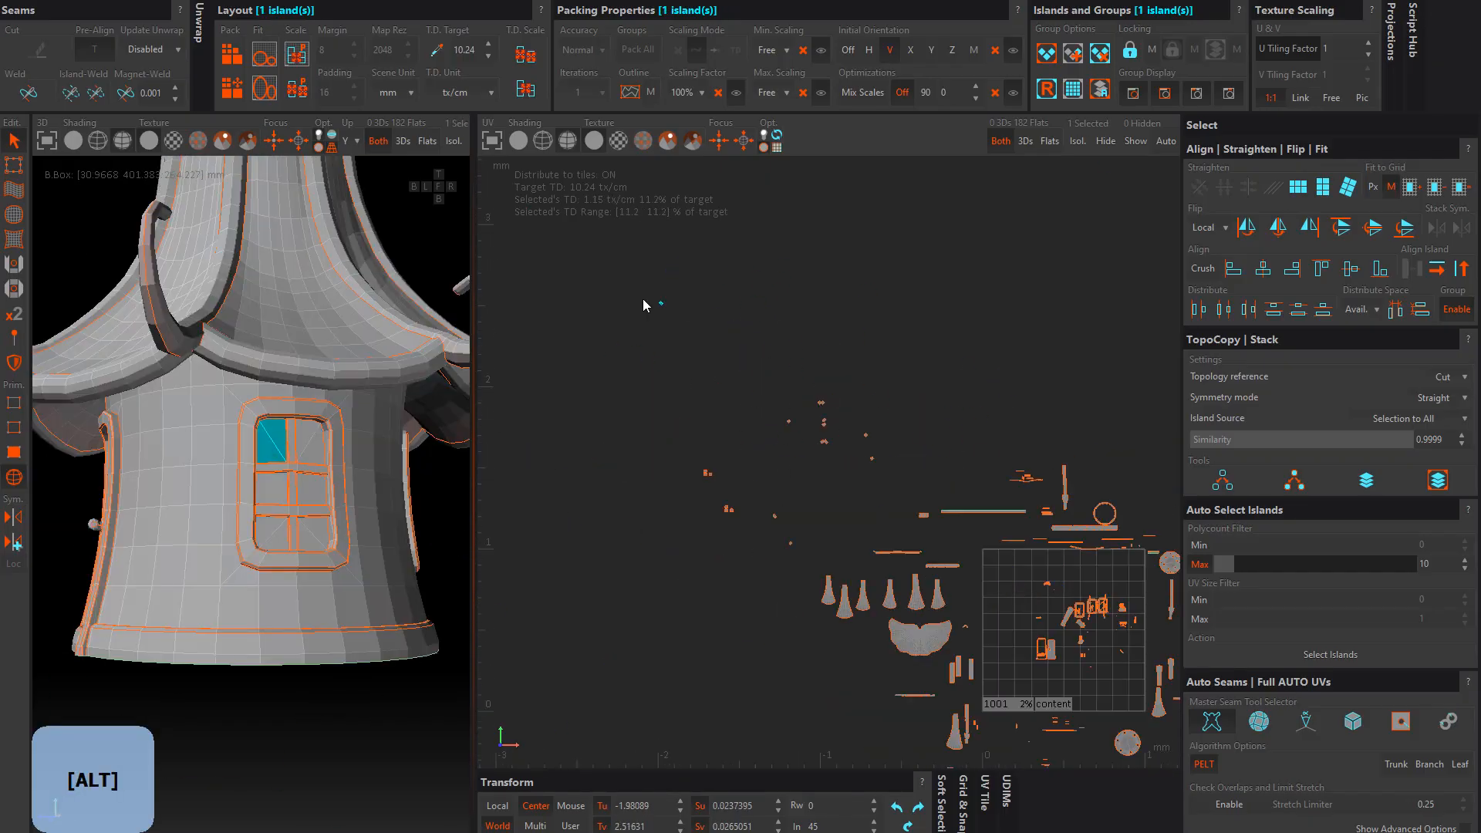
pyautogui.scroll(-5, 1002, 502)
pyautogui.click(1041, 499)
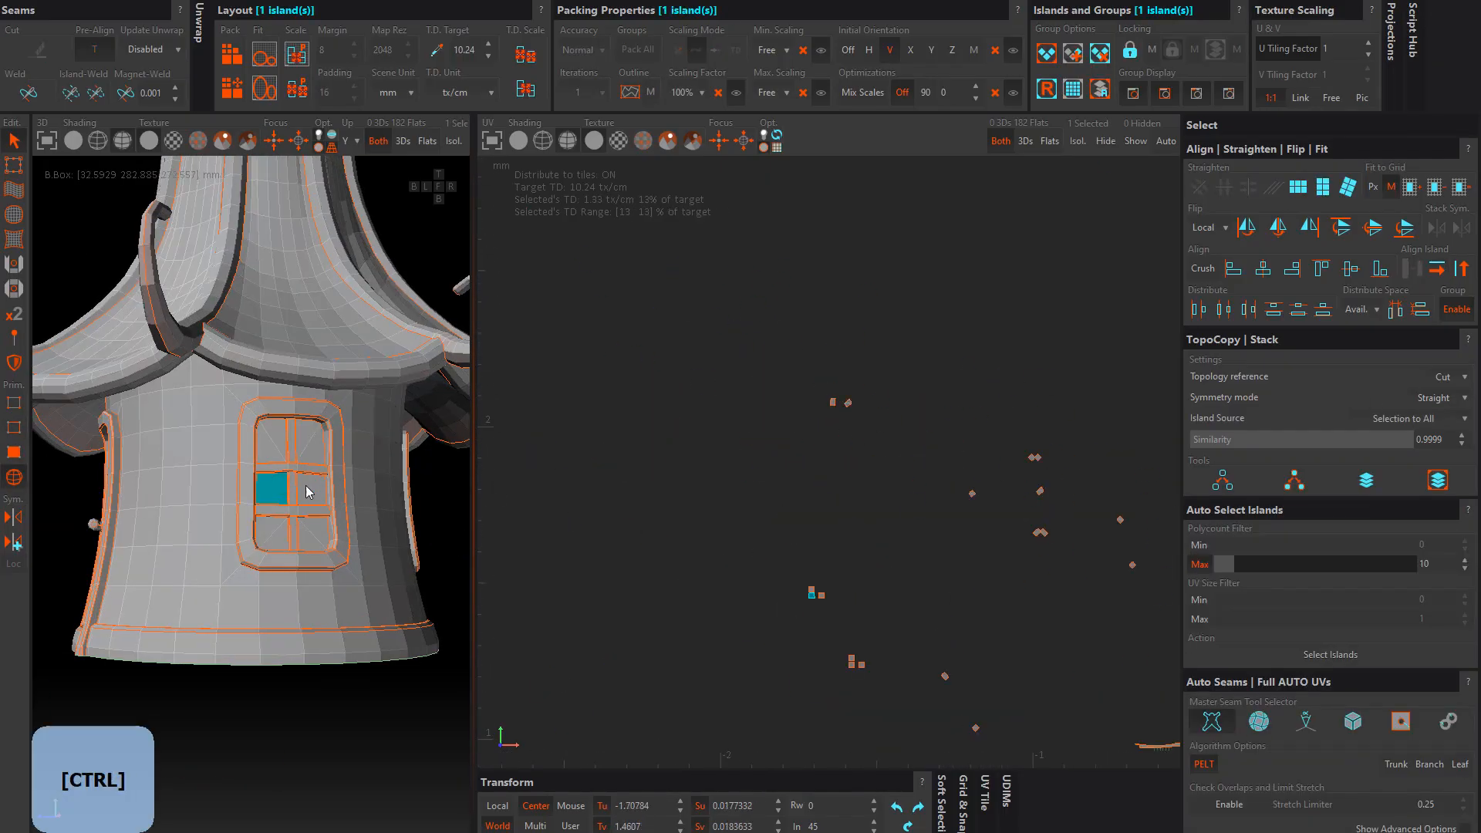
pyautogui.moveTo(44, 438); pyautogui.dragTo(23, 438)
pyautogui.moveTo(629, 349); pyautogui.dragTo(718, 468, button='middle')
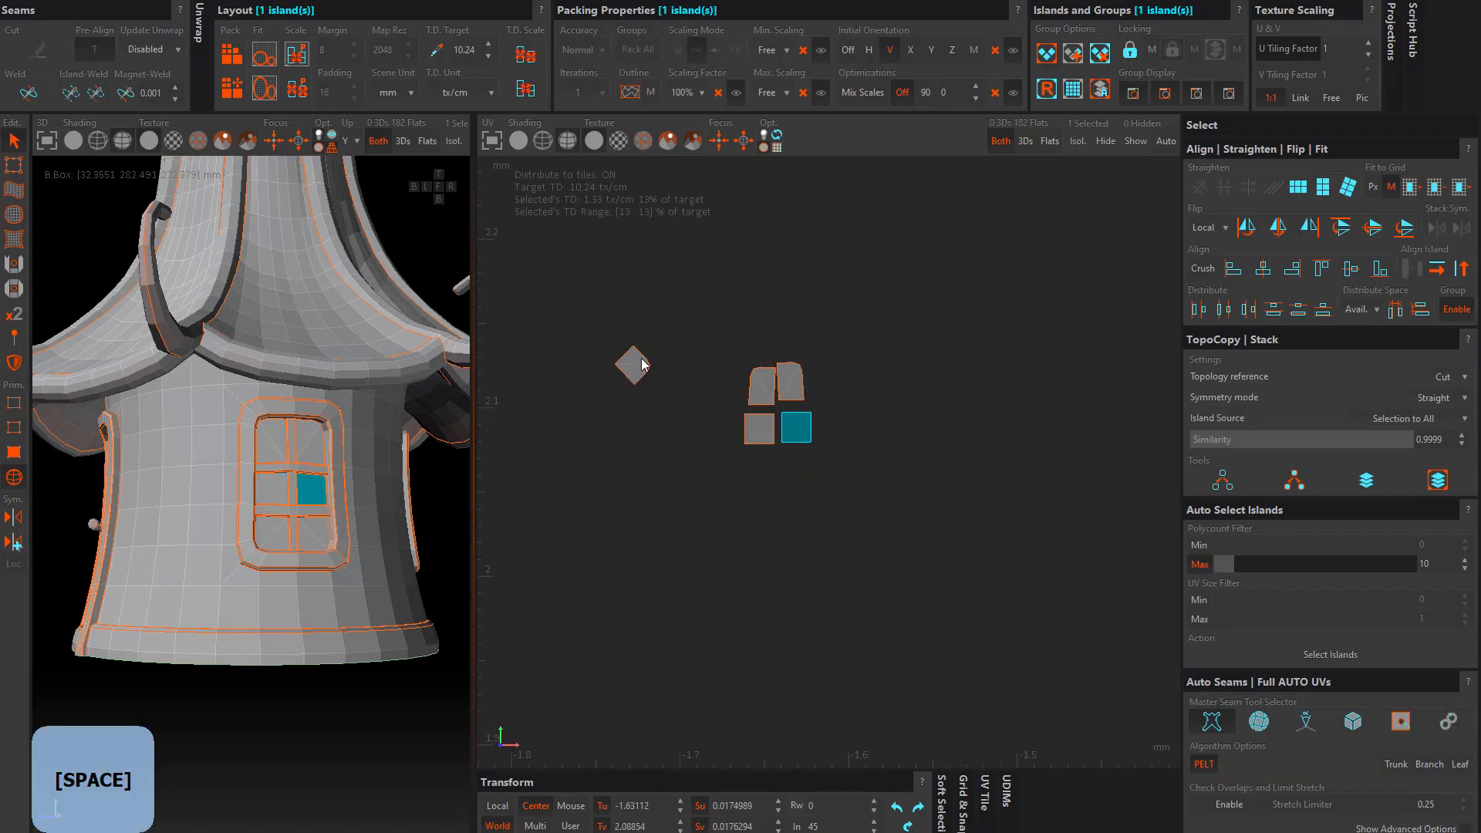
# Step: Align the first window's remaining pane islands horizontally by their edges
pyautogui.moveTo(787, 507); pyautogui.dragTo(778, 463, button='middle')
pyautogui.scroll(10, 777, 462)
pyautogui.click(760, 457)
pyautogui.click(1437, 268)
pyautogui.click(950, 445)
pyautogui.click(1436, 268)
pyautogui.scroll(-6, 866, 539)
pyautogui.keyDown('alt'); pyautogui.moveTo(370, 497); pyautogui.dragTo(218, 494); pyautogui.keyUp('alt')
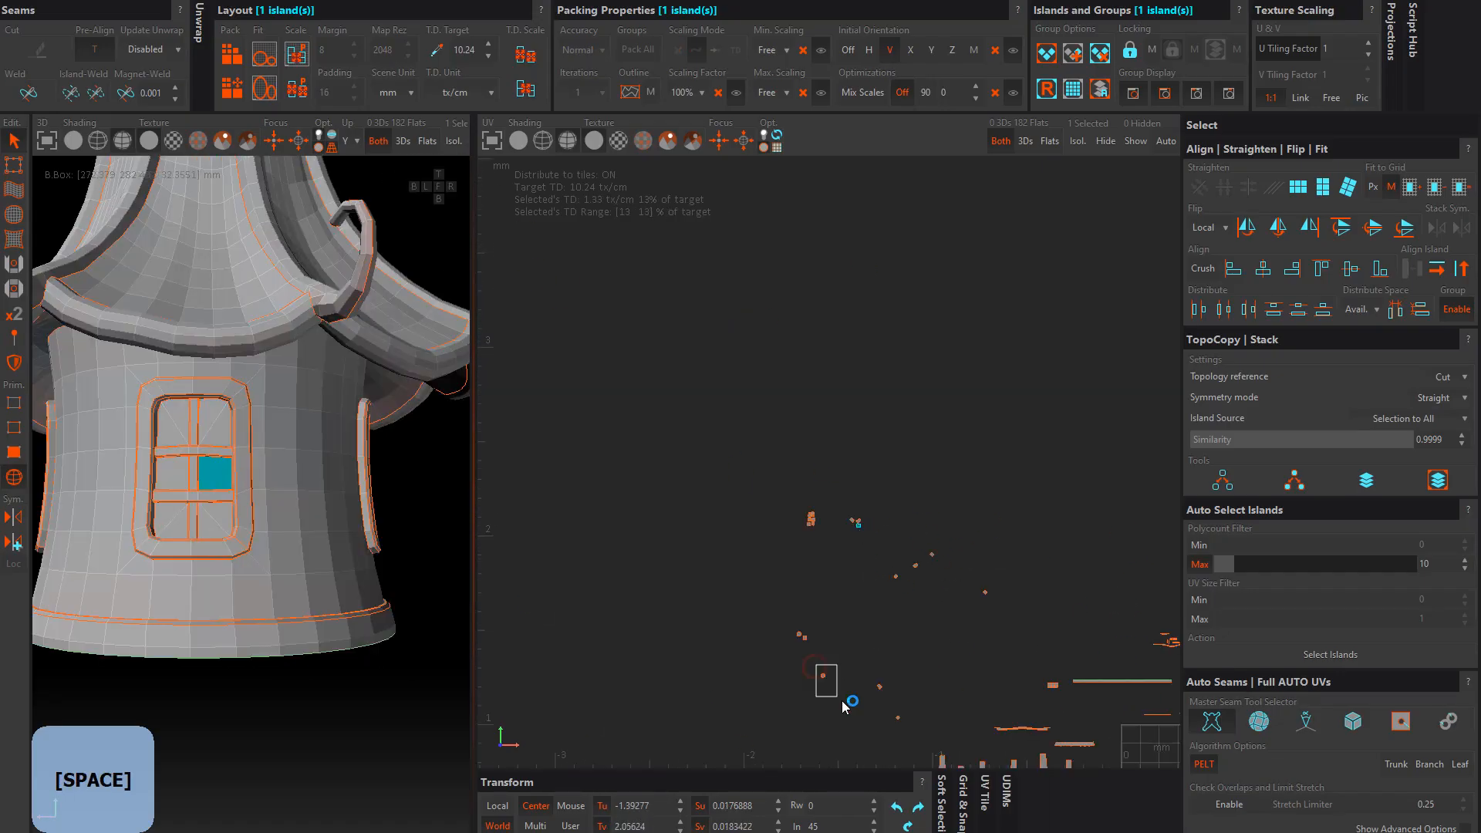
# Step: Straighten the second window's pane islands by their edges and arrange them in the window's three-row layout
pyautogui.press('F2')
pyautogui.click(807, 449)
pyautogui.click(1436, 269)
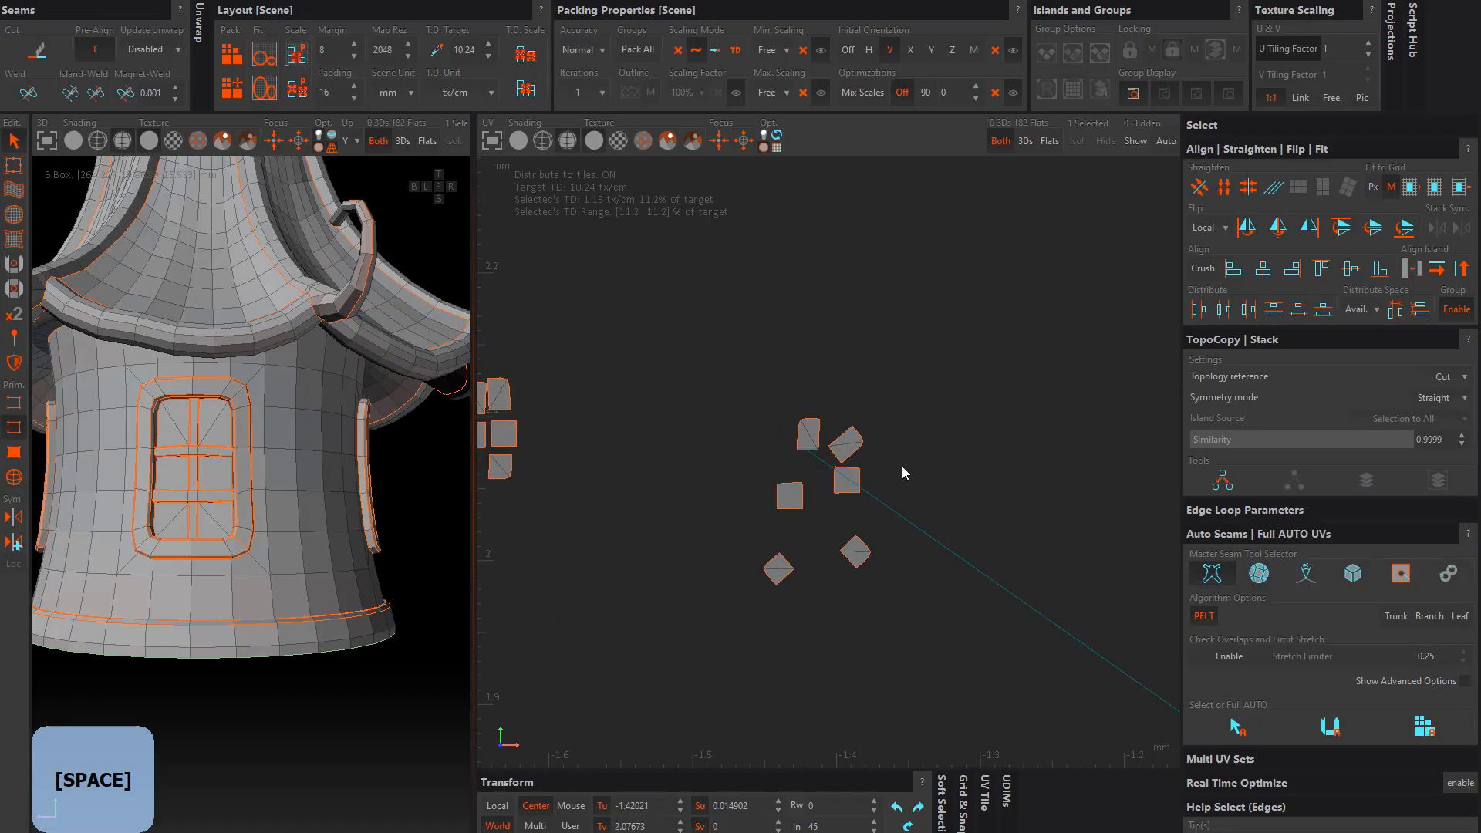
pyautogui.press('space')
pyautogui.click(794, 497)
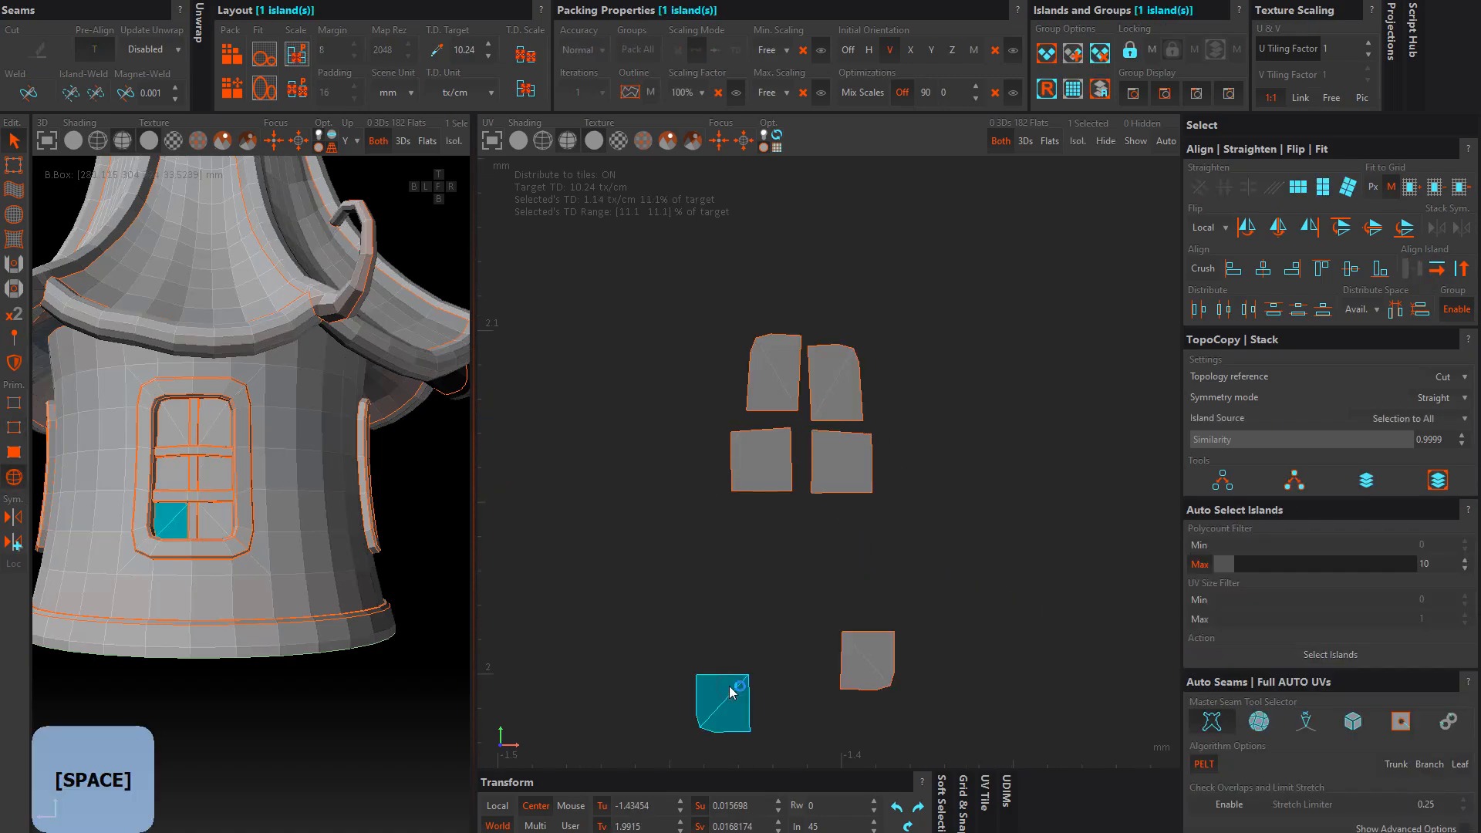
pyautogui.moveTo(729, 688); pyautogui.dragTo(766, 524)
pyautogui.moveTo(868, 661); pyautogui.dragTo(840, 529)
# Step: Find the third window's pane islands from the model and align them horizontally by selected edges
pyautogui.scroll(-5, 231, 463)
pyautogui.keyDown('alt'); pyautogui.moveTo(324, 462); pyautogui.dragTo(224, 462); pyautogui.keyUp('alt')
pyautogui.scroll(5, 332, 470)
pyautogui.click(346, 470)
pyautogui.scroll(-10, 815, 428)
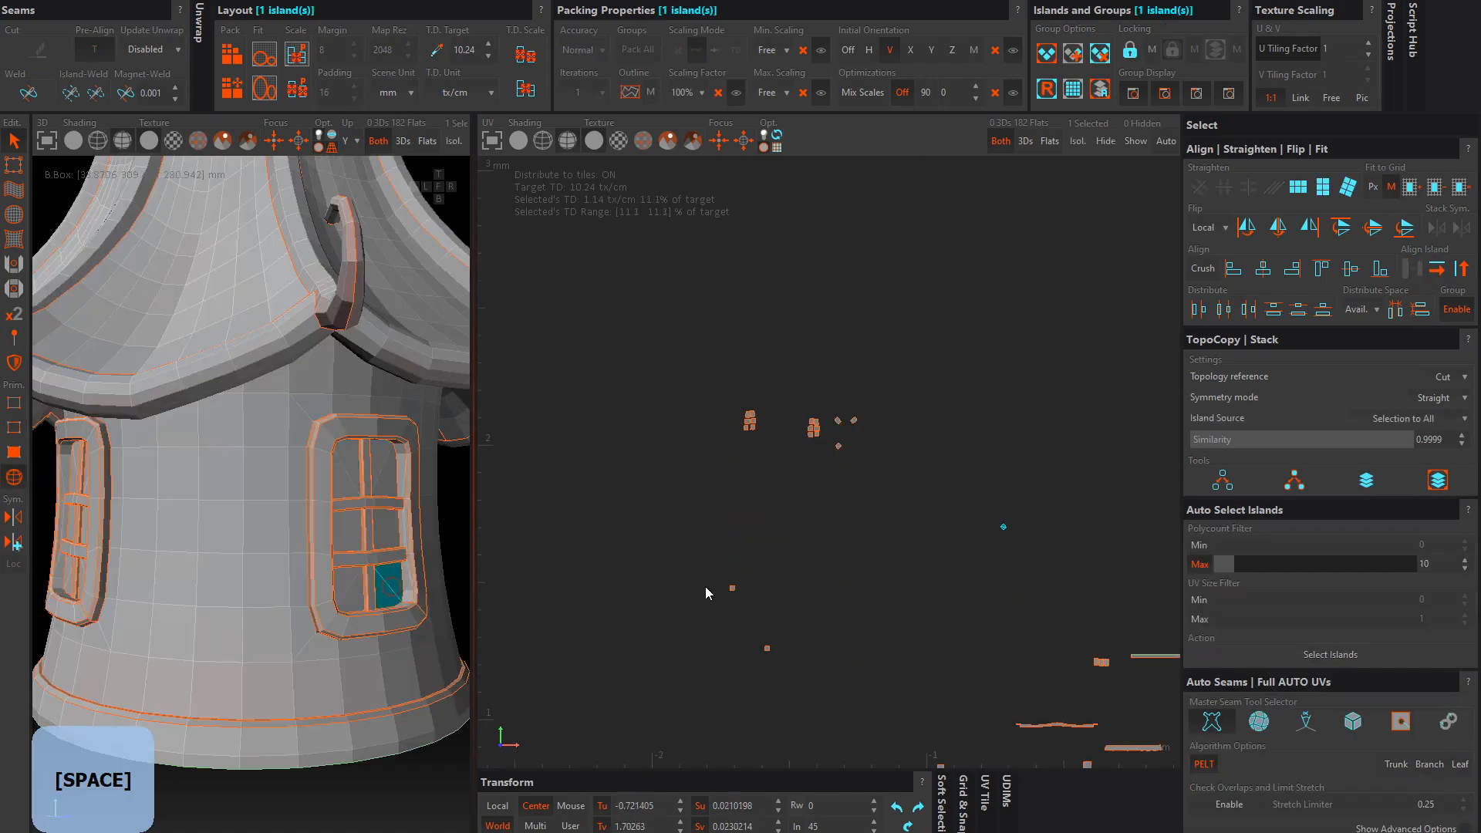
pyautogui.click(17, 435)
pyautogui.click(720, 410)
pyautogui.click(1437, 269)
pyautogui.click(881, 403)
pyautogui.click(1437, 269)
pyautogui.keyDown('alt'); pyautogui.moveTo(786, 663); pyautogui.dragTo(756, 582, button='middle'); pyautogui.keyUp('alt')
pyautogui.click(693, 624)
pyautogui.click(1437, 269)
# Step: Cut the next island along a selected edge, then align the selected pair vertically and move it away
pyautogui.click(14, 476)
pyautogui.click(387, 525)
pyautogui.click(13, 428)
pyautogui.scroll(10, 816, 469)
pyautogui.click(726, 363)
pyautogui.press('c')
pyautogui.click(14, 477)
pyautogui.click(856, 441)
pyautogui.keyDown('ctrl'); pyautogui.click(799, 424); pyautogui.keyUp('ctrl')
pyautogui.click(1461, 269)
pyautogui.moveTo(799, 455); pyautogui.dragTo(830, 267)
# Step: Move the next sorted islands aside, then unfold and straighten the following one into a rectangular grid
pyautogui.moveTo(697, 540); pyautogui.dragTo(918, 231)
pyautogui.scroll(-5, 862, 466)
pyautogui.moveTo(862, 466); pyautogui.dragTo(634, 266)
pyautogui.click(788, 395)
pyautogui.moveTo(790, 398); pyautogui.dragTo(654, 459)
pyautogui.scroll(7, 918, 687)
pyautogui.click(852, 473)
pyautogui.press('u')
pyautogui.moveTo(852, 474); pyautogui.dragTo(498, 668)
pyautogui.click(1298, 187)
# Step: Move the next small islands out of the cluster and unfold the selected one
pyautogui.scroll(-12, 759, 408)
pyautogui.keyDown('ctrl'); pyautogui.click(737, 424); pyautogui.keyUp('ctrl')
pyautogui.moveTo(760, 413); pyautogui.dragTo(679, 567)
pyautogui.scroll(7, 803, 370)
pyautogui.click(840, 337)
pyautogui.moveTo(820, 338); pyautogui.dragTo(922, 376)
pyautogui.scroll(12, 818, 339)
pyautogui.press('u')
# Step: Select three neighbouring islands and move them together out to the right of the cluster
pyautogui.click(829, 316)
pyautogui.keyDown('ctrl'); pyautogui.click(748, 324); pyautogui.keyUp('ctrl')
pyautogui.keyDown('ctrl'); pyautogui.click(660, 354); pyautogui.keyUp('ctrl')
pyautogui.scroll(-7, 661, 353)
pyautogui.moveTo(679, 336); pyautogui.dragTo(1142, 263)
# Step: Move the next pair of islands out of the cluster and pick out the narrow rectangular bars
pyautogui.scroll(8, 609, 378)
pyautogui.click(737, 487)
pyautogui.keyDown('ctrl'); pyautogui.click(873, 486); pyautogui.keyUp('ctrl')
pyautogui.moveTo(721, 644); pyautogui.dragTo(887, 309)
pyautogui.scroll(7, 733, 679)
pyautogui.press('space')
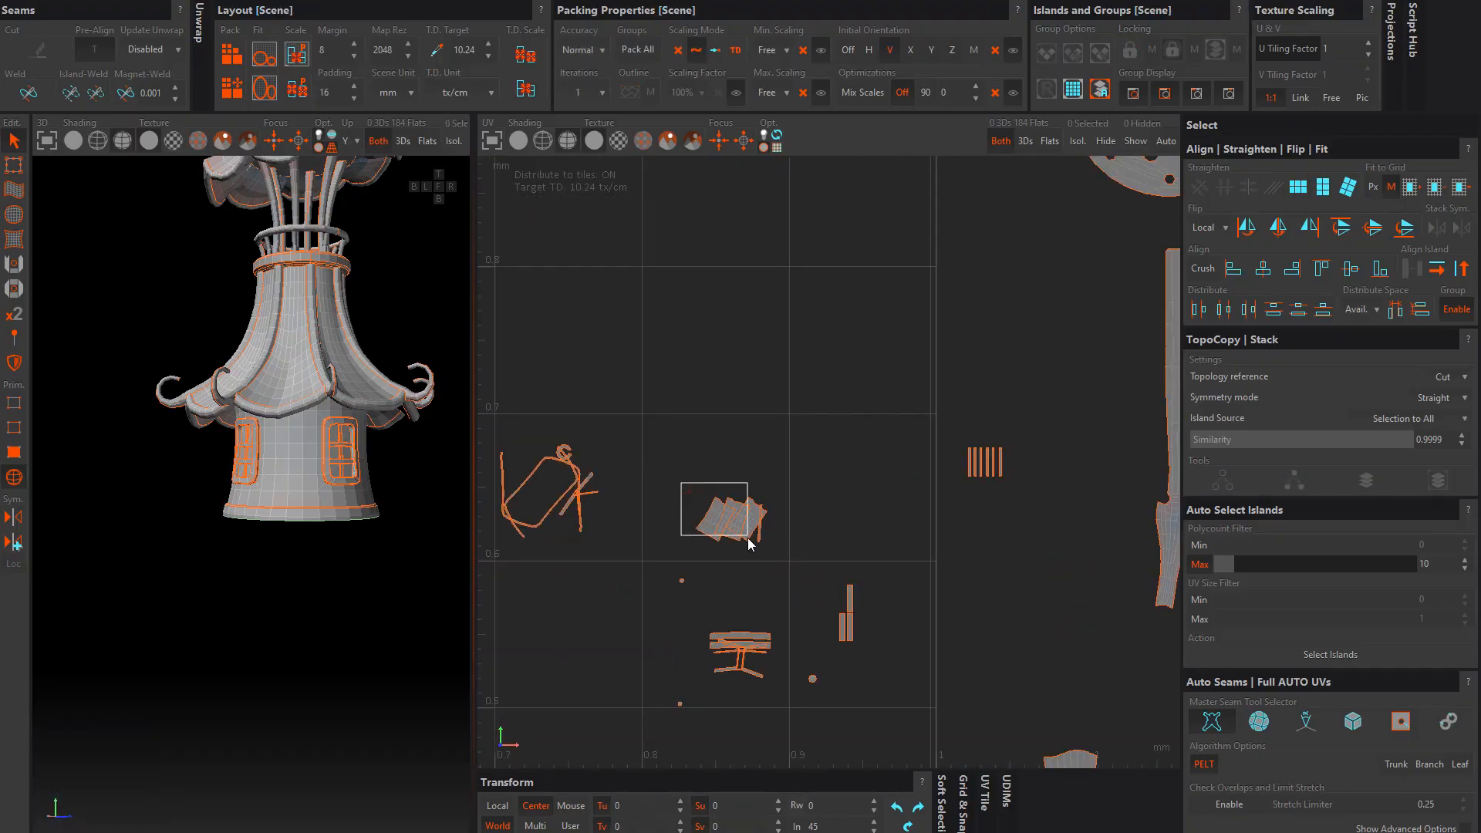
pyautogui.click(740, 642)
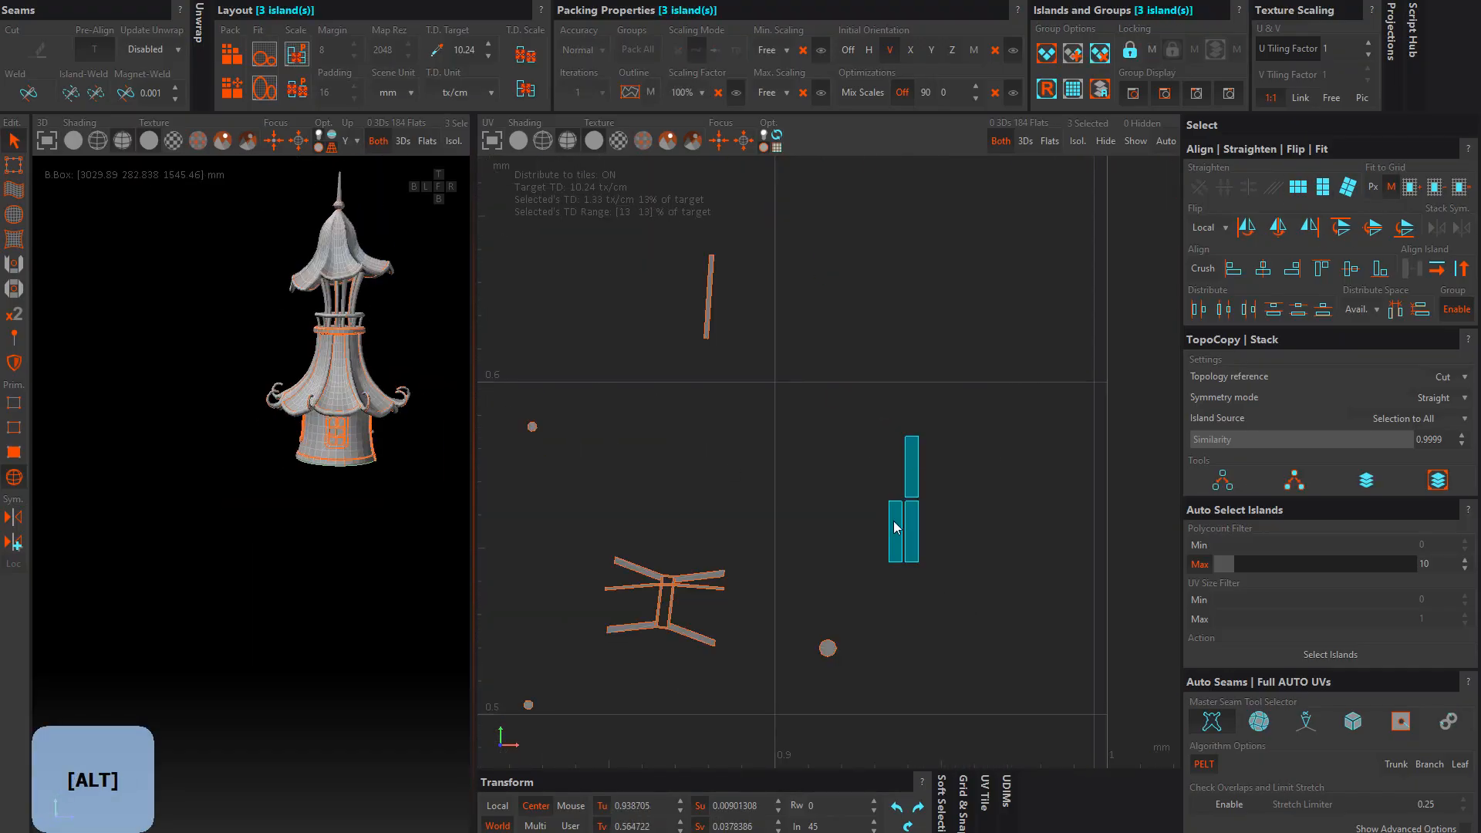
pyautogui.click(309, 475)
# Step: Cut the H-shaped frame islands into separate strips at the crossbar edges, unfold them, and move them outside the tile
pyautogui.scroll(10, 798, 300)
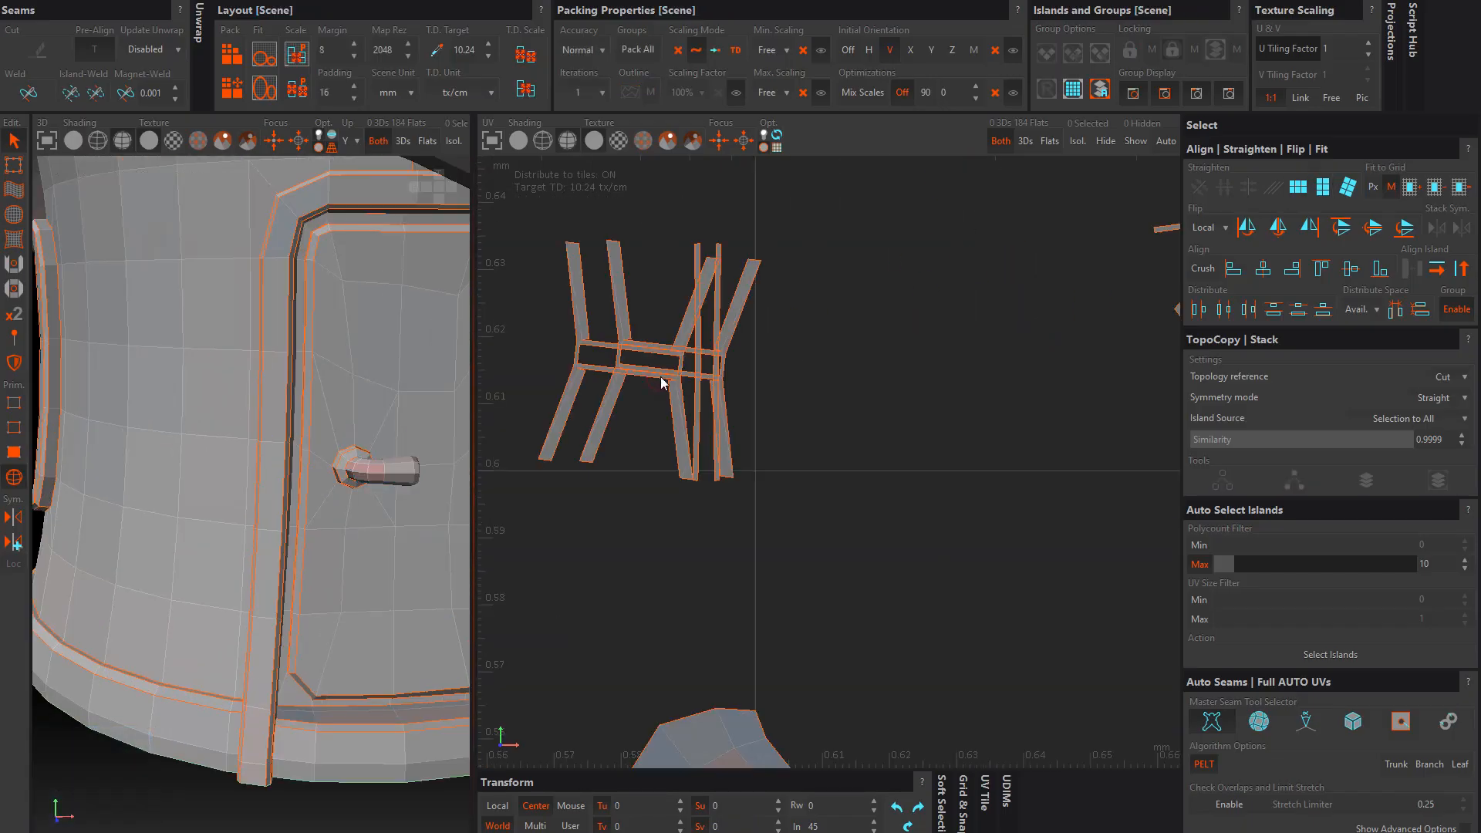
pyautogui.scroll(-5, 799, 301)
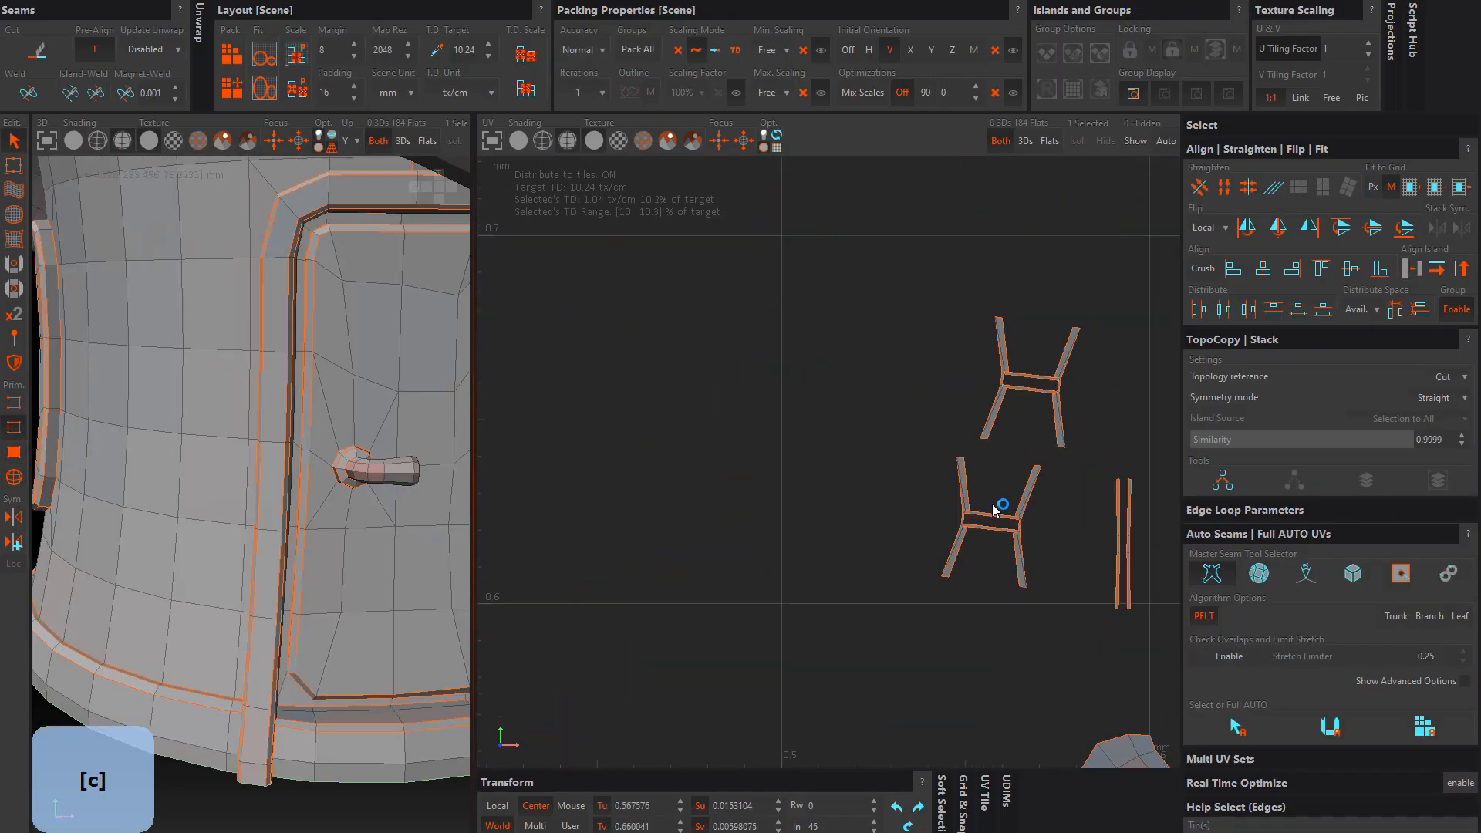
pyautogui.scroll(5, 993, 503)
pyautogui.keyDown('ctrl'); pyautogui.click(951, 500); pyautogui.keyUp('ctrl')
pyautogui.scroll(-4, 947, 470)
pyautogui.press('u')
pyautogui.scroll(3, 949, 455)
pyautogui.keyDown('ctrl'); pyautogui.click(953, 440); pyautogui.keyUp('ctrl')
pyautogui.scroll(-5, 826, 463)
pyautogui.press('space')
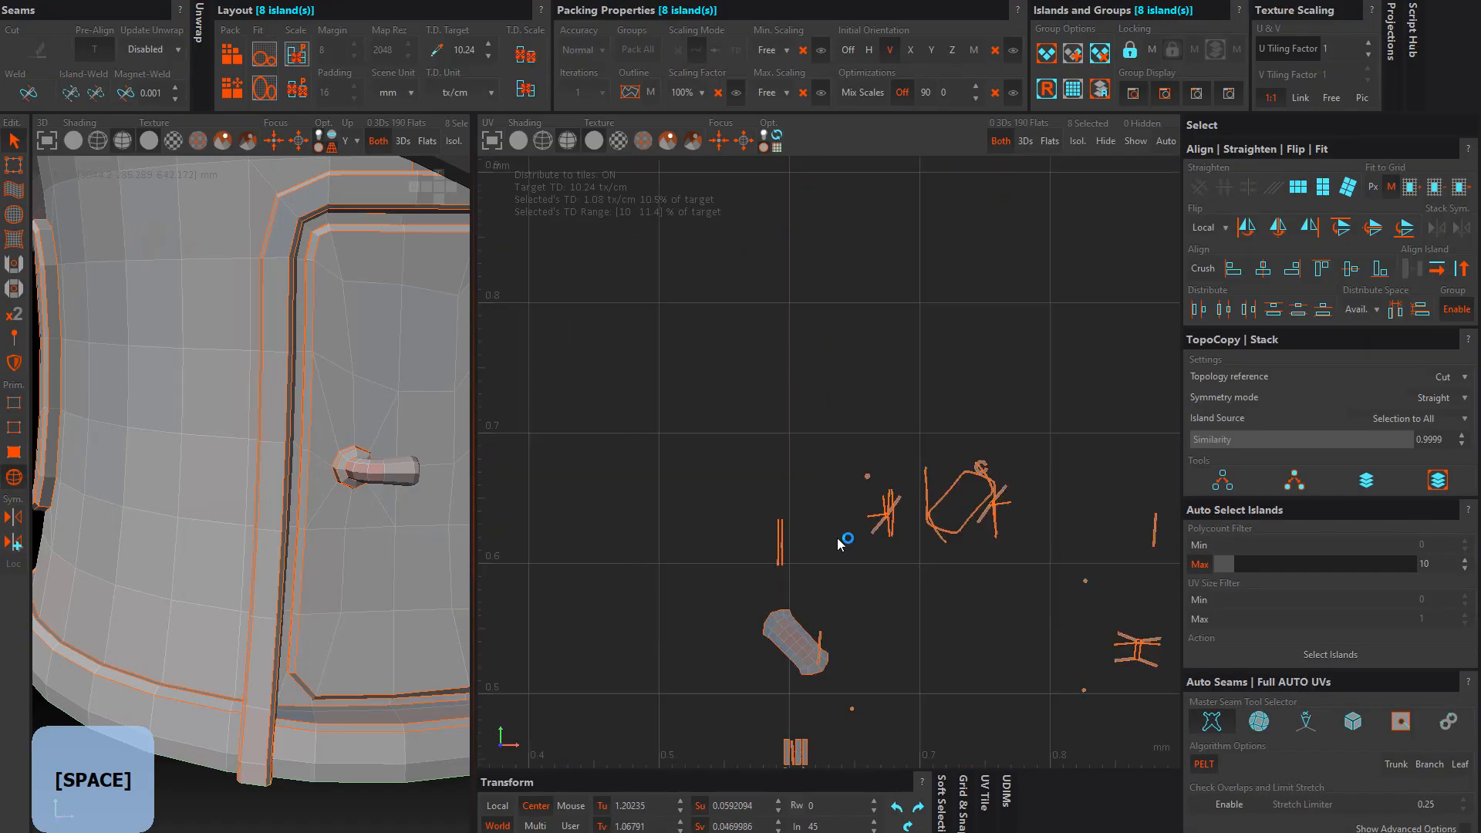
pyautogui.scroll(-5, 920, 469)
# Step: Move the five sorted islands below the tile and lay out the rounded frame's two long strips horizontally
pyautogui.scroll(3, 918, 463)
pyautogui.scroll(-5, 896, 407)
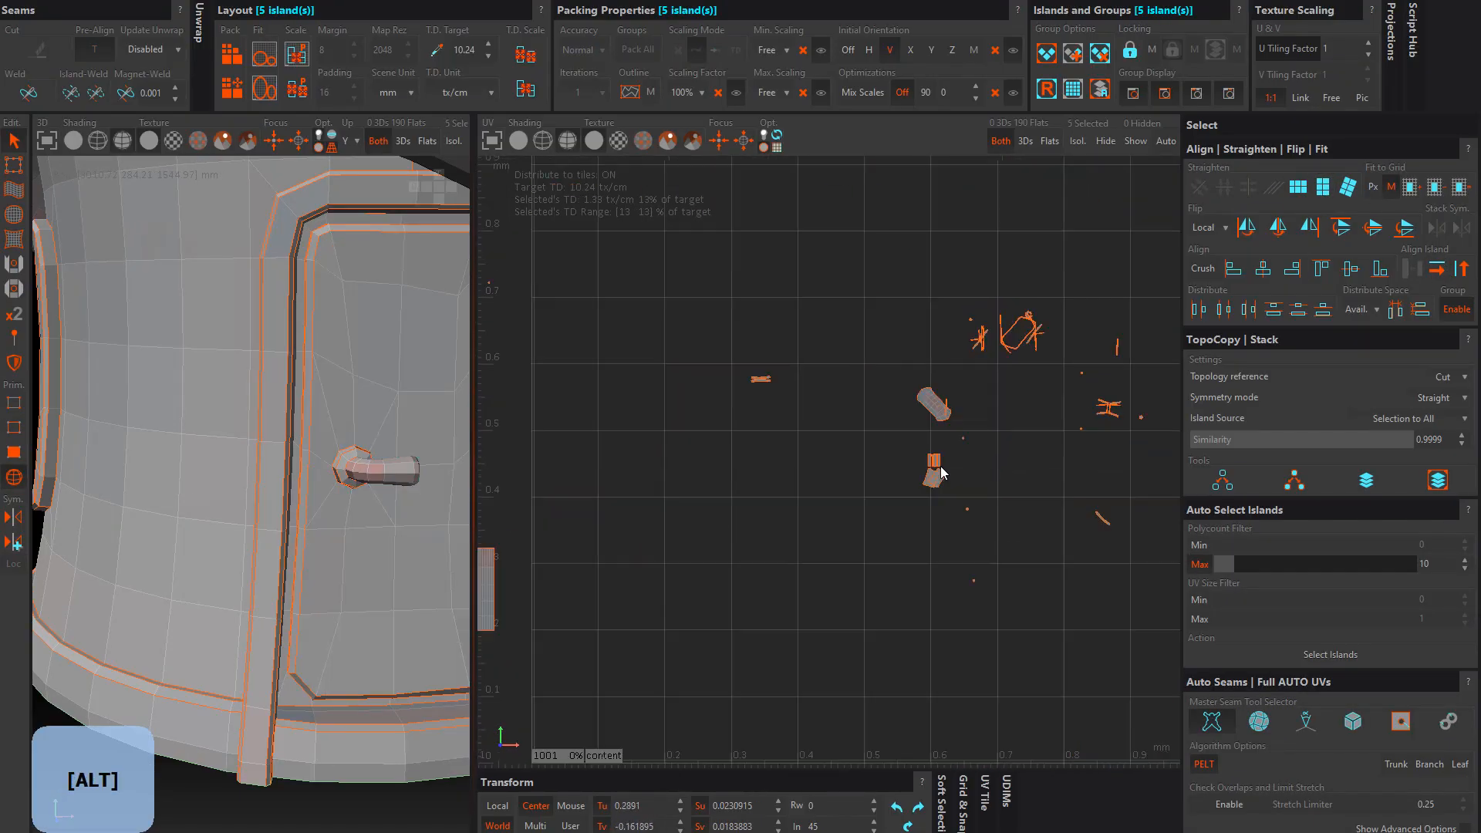
pyautogui.scroll(8, 897, 407)
pyautogui.scroll(-3, 849, 463)
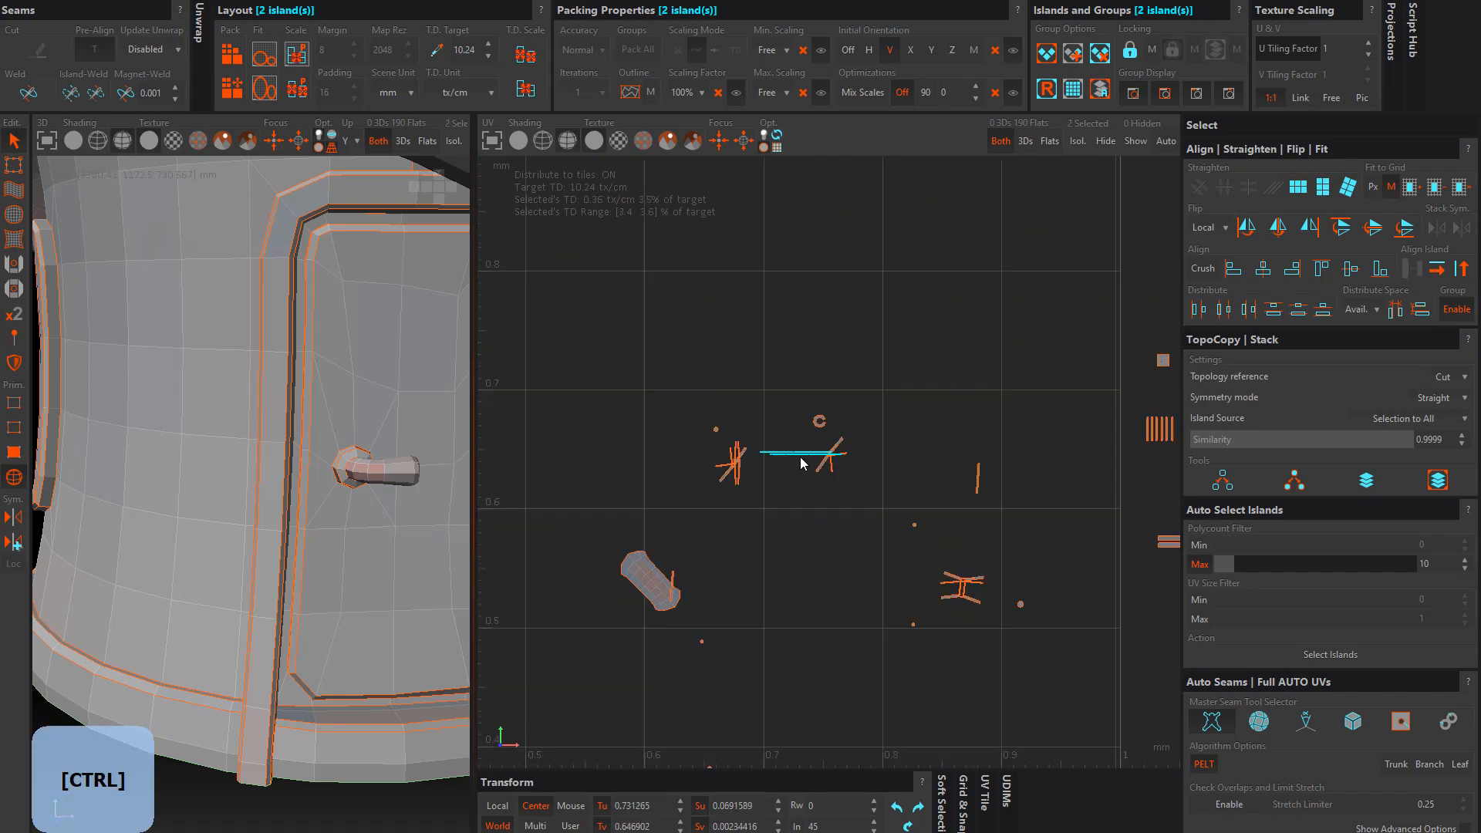
# Step: Cut the crossed thin strips apart at their joint edges and lay the loose strips out horizontally
pyautogui.scroll(10, 762, 498)
pyautogui.press('space')
pyautogui.scroll(5, 756, 497)
pyautogui.press('c')
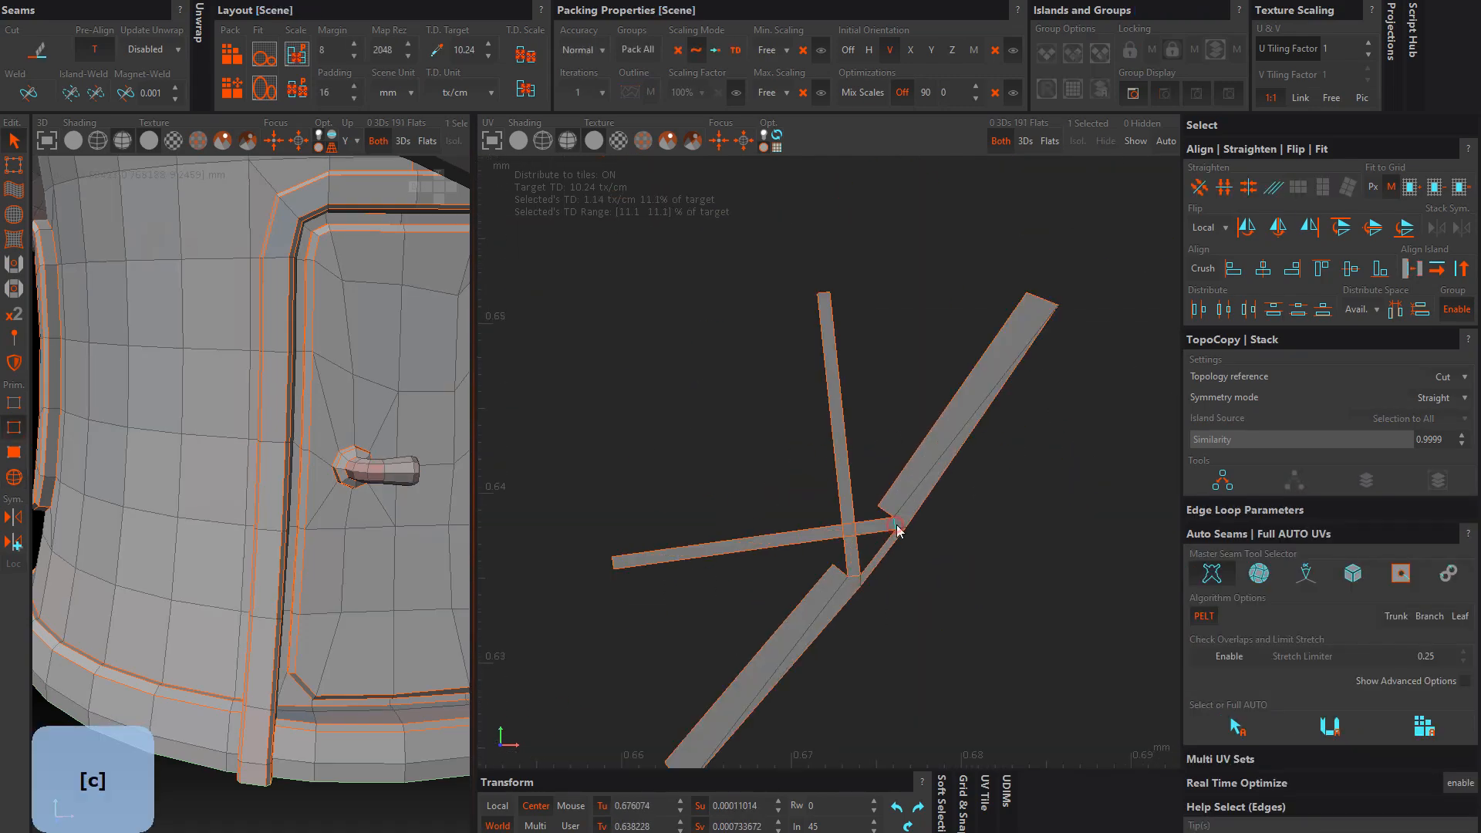
pyautogui.scroll(-8, 755, 497)
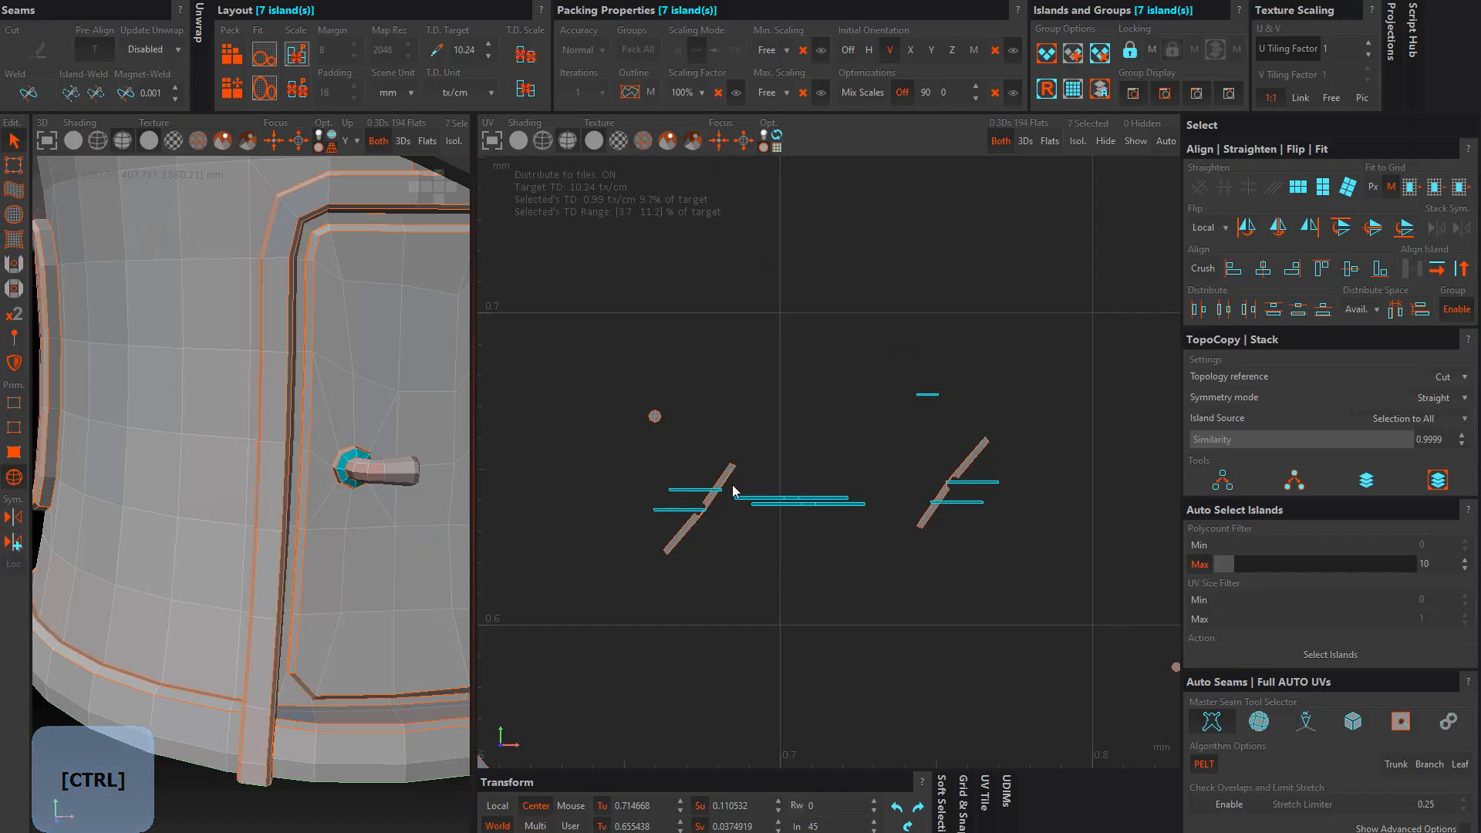
# Step: Lay out the two diagonal notched strips horizontally alongside the other loose strips
pyautogui.scroll(5, 711, 498)
pyautogui.click(820, 440)
pyautogui.press('F2')
pyautogui.click(14, 479)
pyautogui.scroll(-10, 1026, 478)
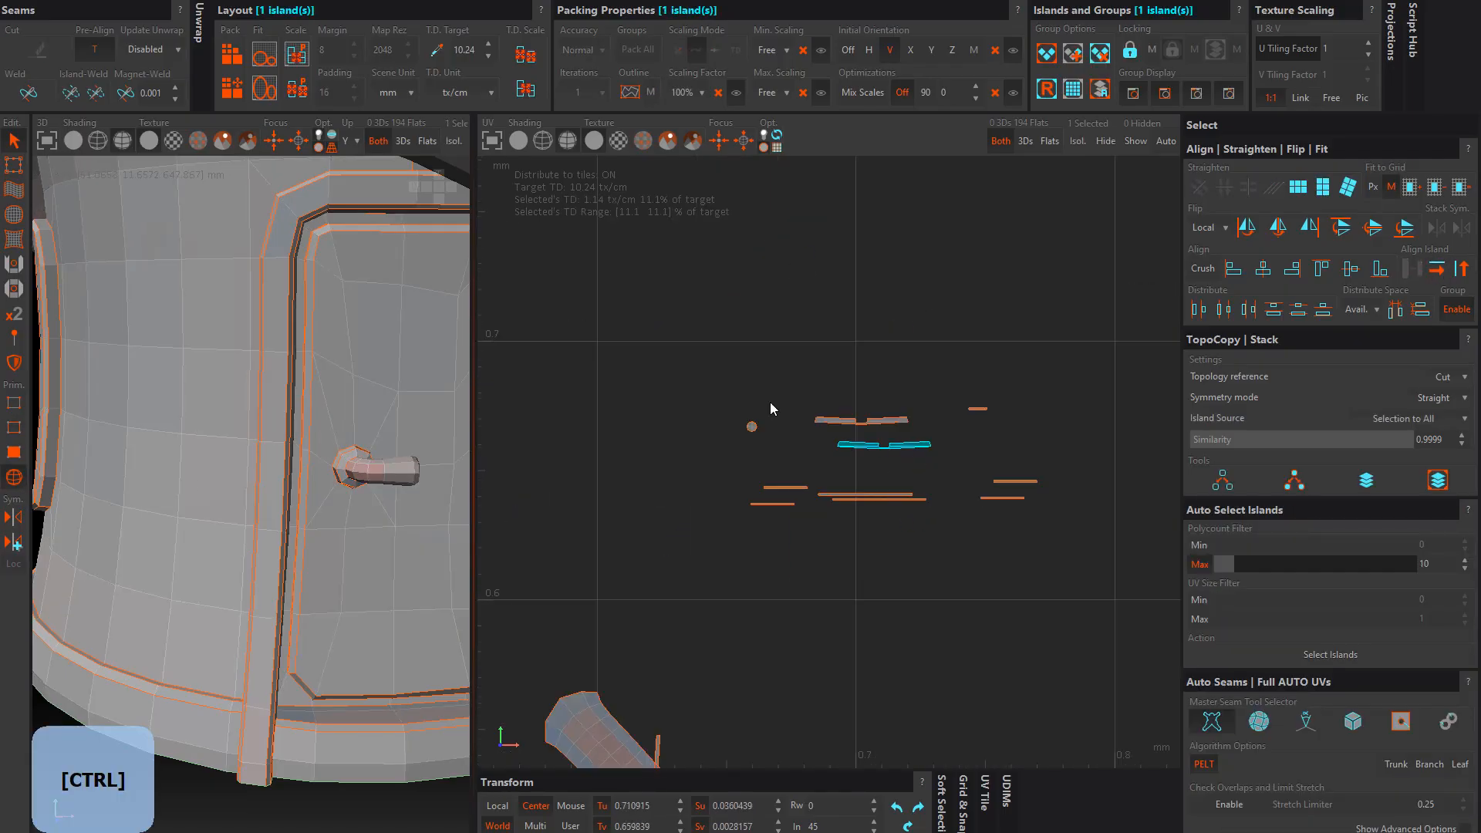
# Step: Cut the crossed frame island apart at its bar joints and lay out the thin bars horizontally
pyautogui.click(894, 520)
pyautogui.scroll(5, 895, 521)
pyautogui.keyDown('alt'); pyautogui.moveTo(254, 462); pyautogui.dragTo(254, 386); pyautogui.keyUp('alt')
pyautogui.scroll(-5, 772, 462)
pyautogui.scroll(8, 1030, 523)
pyautogui.press('F2')
pyautogui.scroll(3, 755, 381)
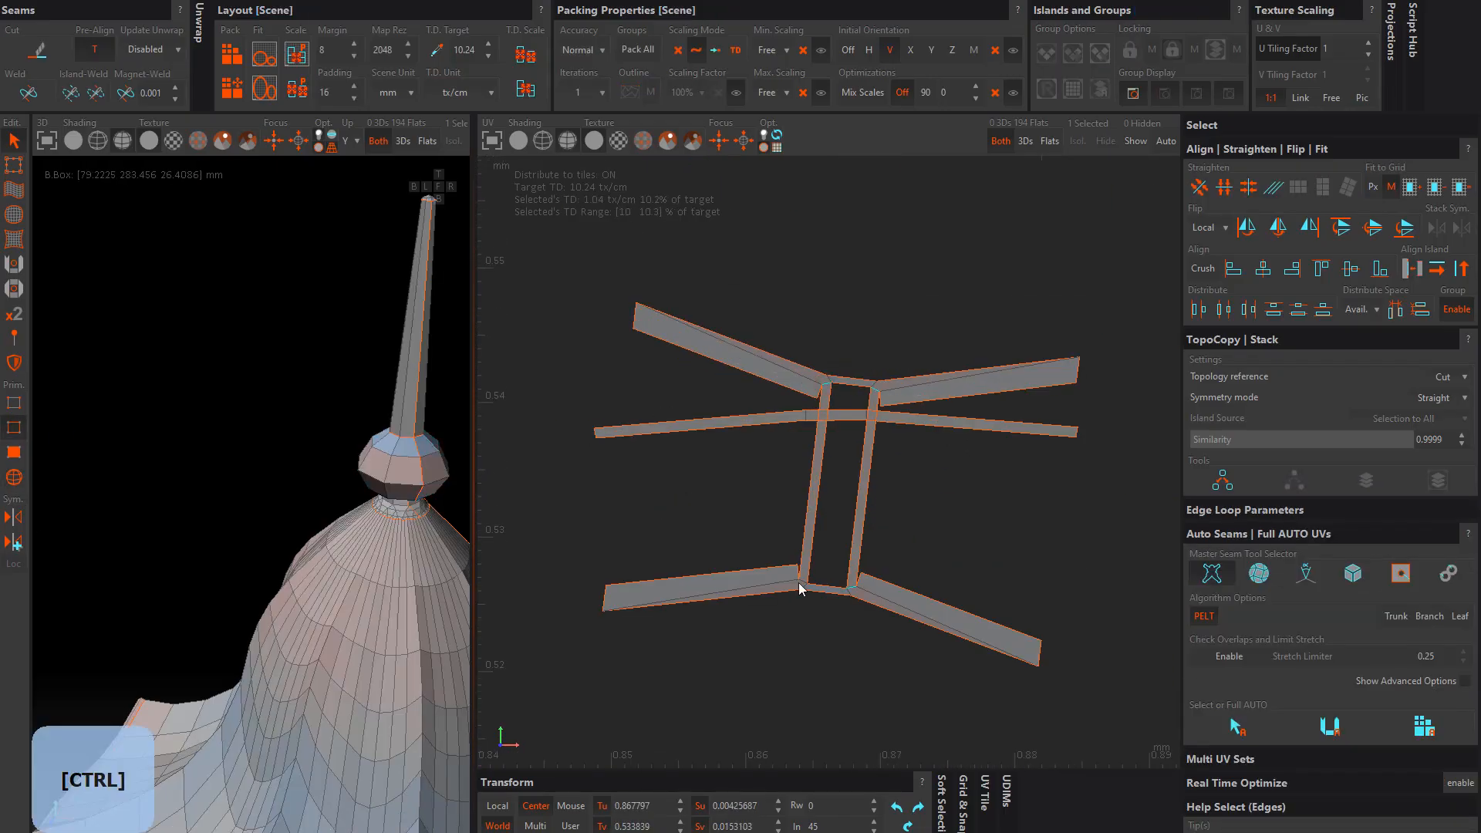
pyautogui.press('F4')
pyautogui.press('F2')
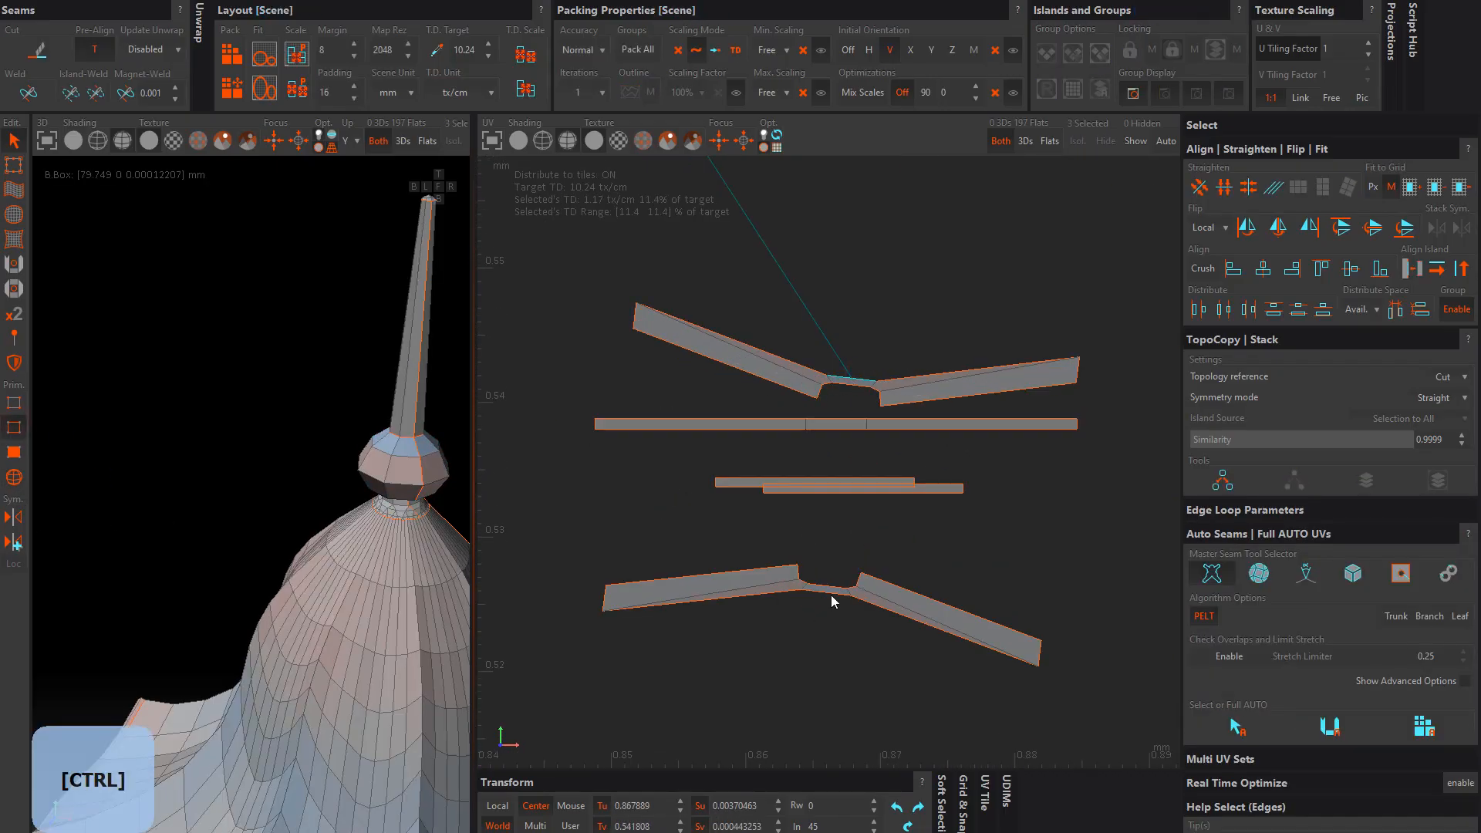
# Step: Cut the remaining bent strips at their short bridging edges, unfold them, and move the loose strip clear of the cluster
pyautogui.press('F4')
pyautogui.press('u')
pyautogui.press('f')
pyautogui.press('F2')
pyautogui.press('F4')
pyautogui.scroll(-5, 944, 423)
pyautogui.moveTo(857, 507); pyautogui.dragTo(905, 403)
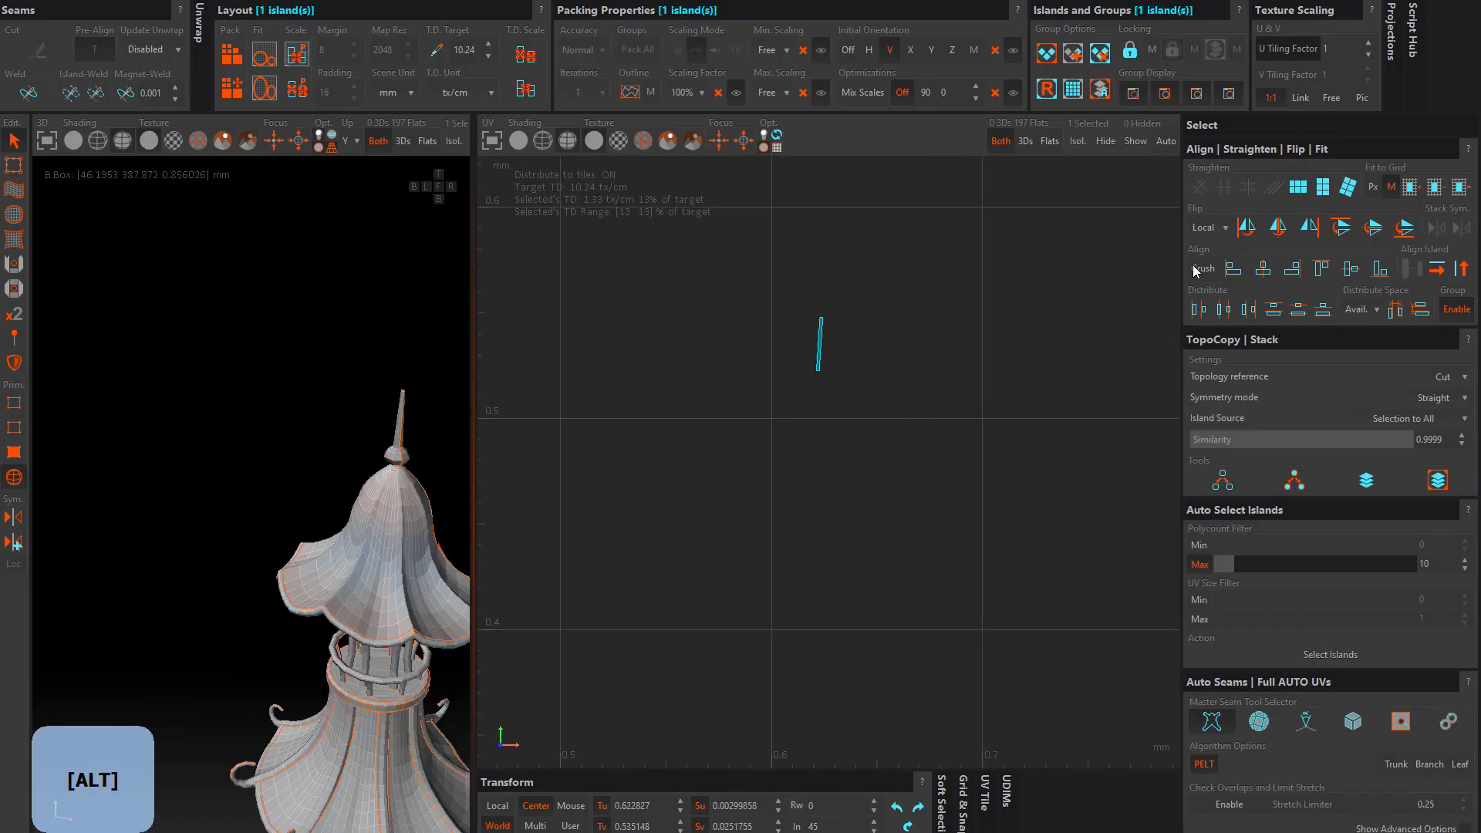
# Step: Pack all the unwrapped tower islands into the UV tile
pyautogui.scroll(-5, 817, 347)
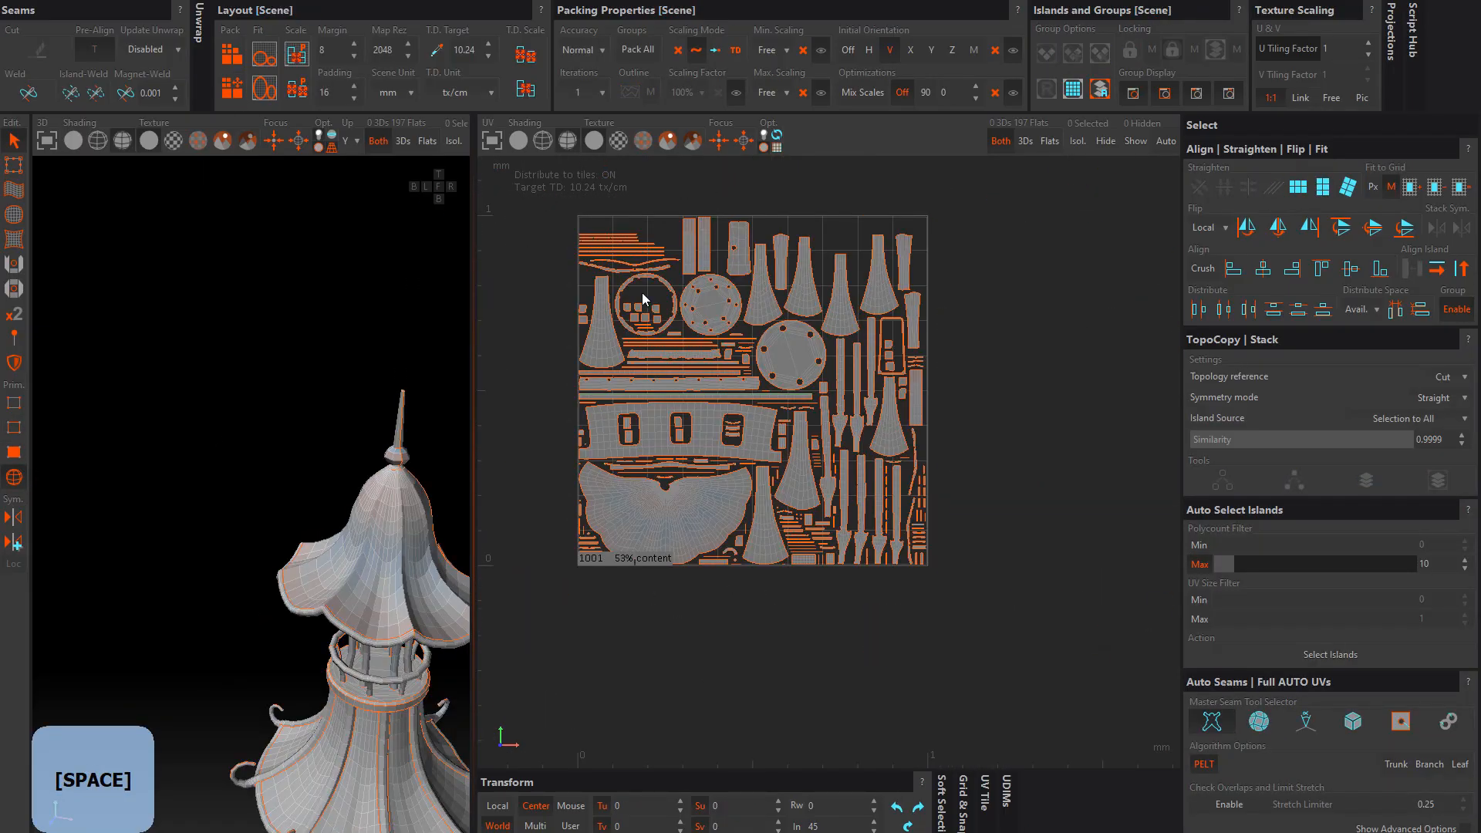
pyautogui.click(872, 376)
pyautogui.moveTo(871, 375); pyautogui.dragTo(868, 388, button='right')
pyautogui.moveTo(868, 387); pyautogui.dragTo(871, 307, button='middle')
pyautogui.scroll(-5, 870, 307)
pyautogui.keyDown('alt'); pyautogui.moveTo(370, 533); pyautogui.dragTo(426, 409); pyautogui.keyUp('alt')
pyautogui.scroll(-3, 655, 453)
pyautogui.keyDown('alt'); pyautogui.moveTo(655, 453); pyautogui.dragTo(877, 437, button='middle'); pyautogui.keyUp('alt')
# Step: Select the window's six panes, scale up their UV islands, and repack the tile
pyautogui.keyDown('alt'); pyautogui.moveTo(309, 448); pyautogui.dragTo(309, 516); pyautogui.keyUp('alt')
pyautogui.keyDown('ctrl'); pyautogui.click(317, 585); pyautogui.keyUp('ctrl')
pyautogui.keyDown('ctrl'); pyautogui.click(216, 584); pyautogui.keyUp('ctrl')
pyautogui.keyDown('ctrl'); pyautogui.click(252, 583); pyautogui.keyUp('ctrl')
pyautogui.keyDown('ctrl'); pyautogui.click(228, 505); pyautogui.keyUp('ctrl')
pyautogui.keyDown('ctrl'); pyautogui.click(279, 502); pyautogui.keyUp('ctrl')
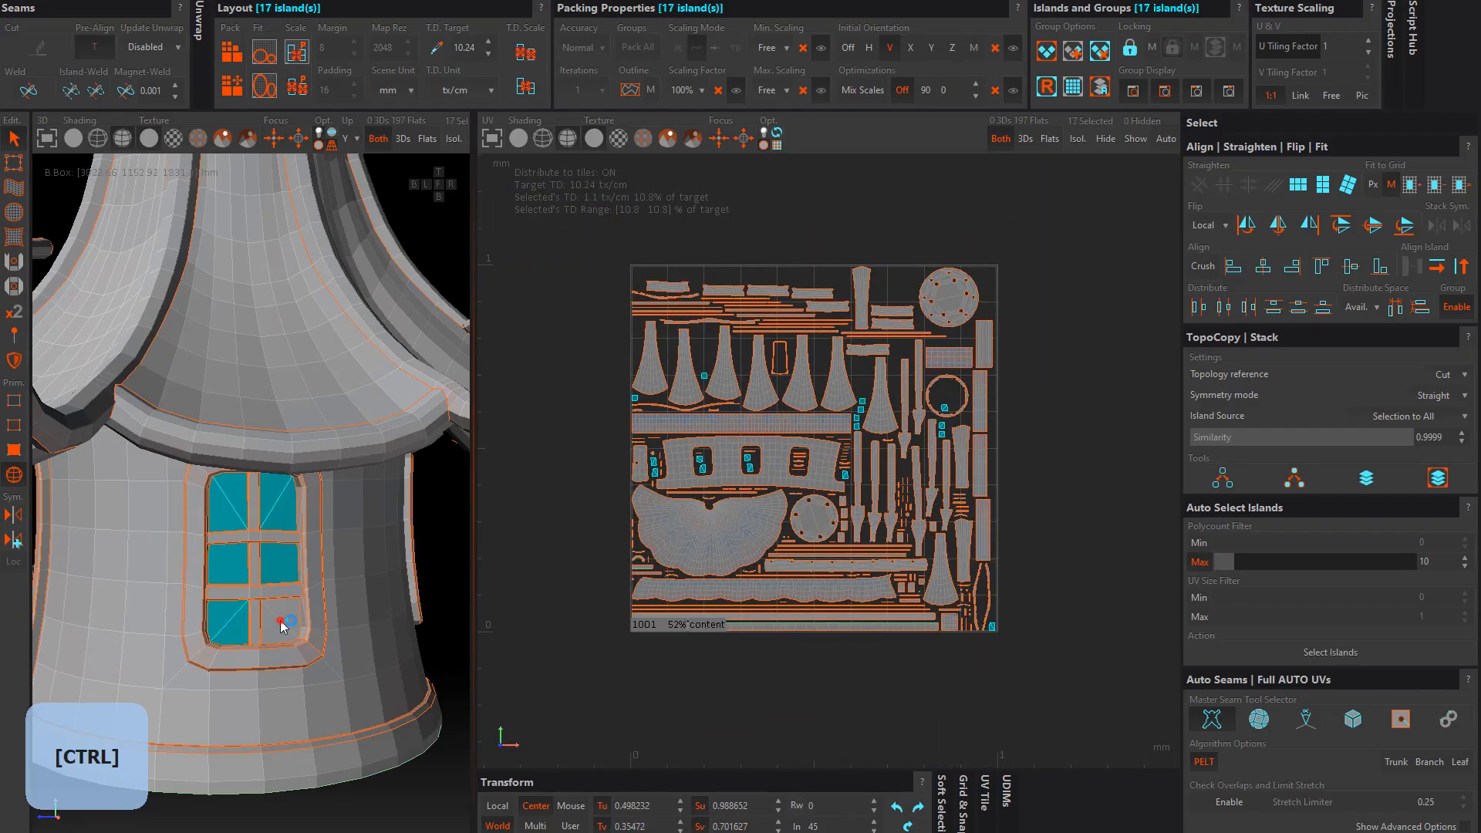
pyautogui.keyDown('ctrl'); pyautogui.click(281, 622); pyautogui.keyUp('ctrl')
pyautogui.scroll(-3, 682, 602)
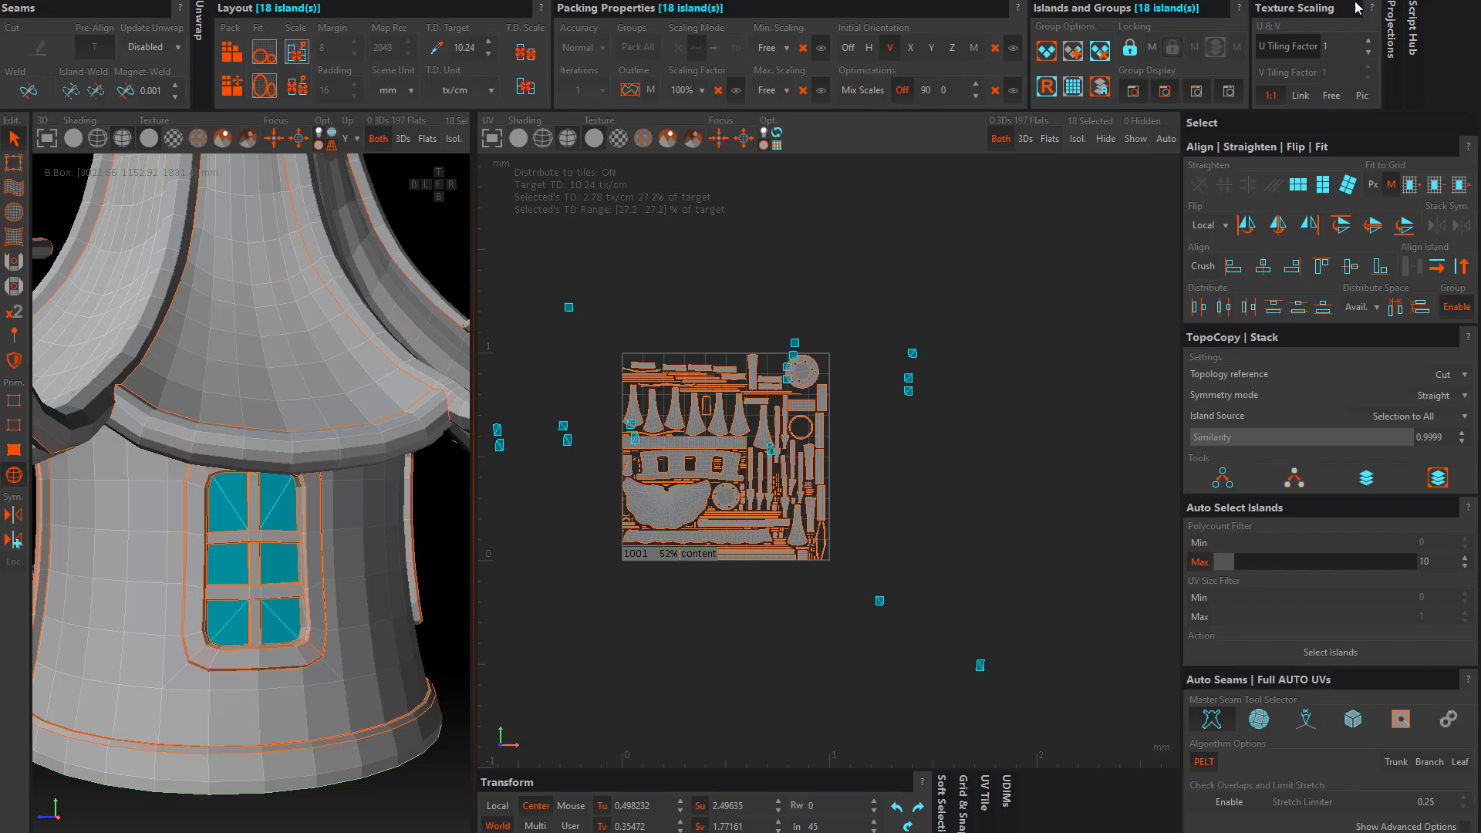
pyautogui.hotkey('ctrl', 'p')
# Step: Select the door handle's islands, scale them up, and repack them into the tile
pyautogui.scroll(3, 682, 358)
pyautogui.click(683, 357)
pyautogui.keyDown('alt'); pyautogui.moveTo(370, 463); pyautogui.dragTo(212, 561); pyautogui.keyUp('alt')
pyautogui.scroll(5, 212, 561)
pyautogui.keyDown('ctrl'); pyautogui.click(428, 453); pyautogui.keyUp('ctrl')
pyautogui.keyDown('ctrl'); pyautogui.click(285, 463); pyautogui.keyUp('ctrl')
pyautogui.scroll(3, 880, 617)
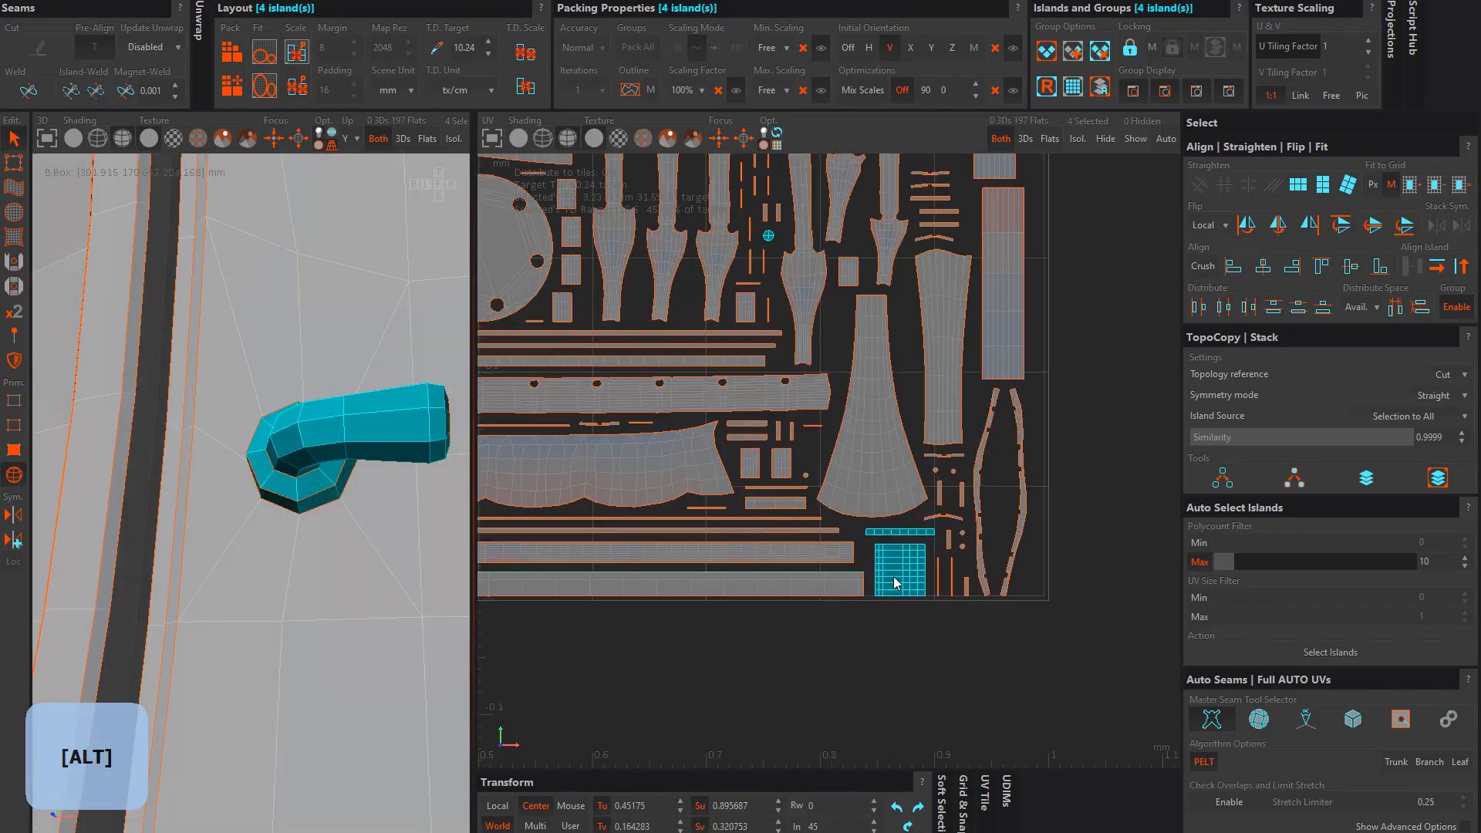
pyautogui.press('p')
pyautogui.scroll(-3, 893, 575)
pyautogui.click(887, 694)
pyautogui.scroll(-10, 311, 509)
pyautogui.keyDown('alt'); pyautogui.moveTo(311, 509); pyautogui.dragTo(334, 351); pyautogui.keyUp('alt')
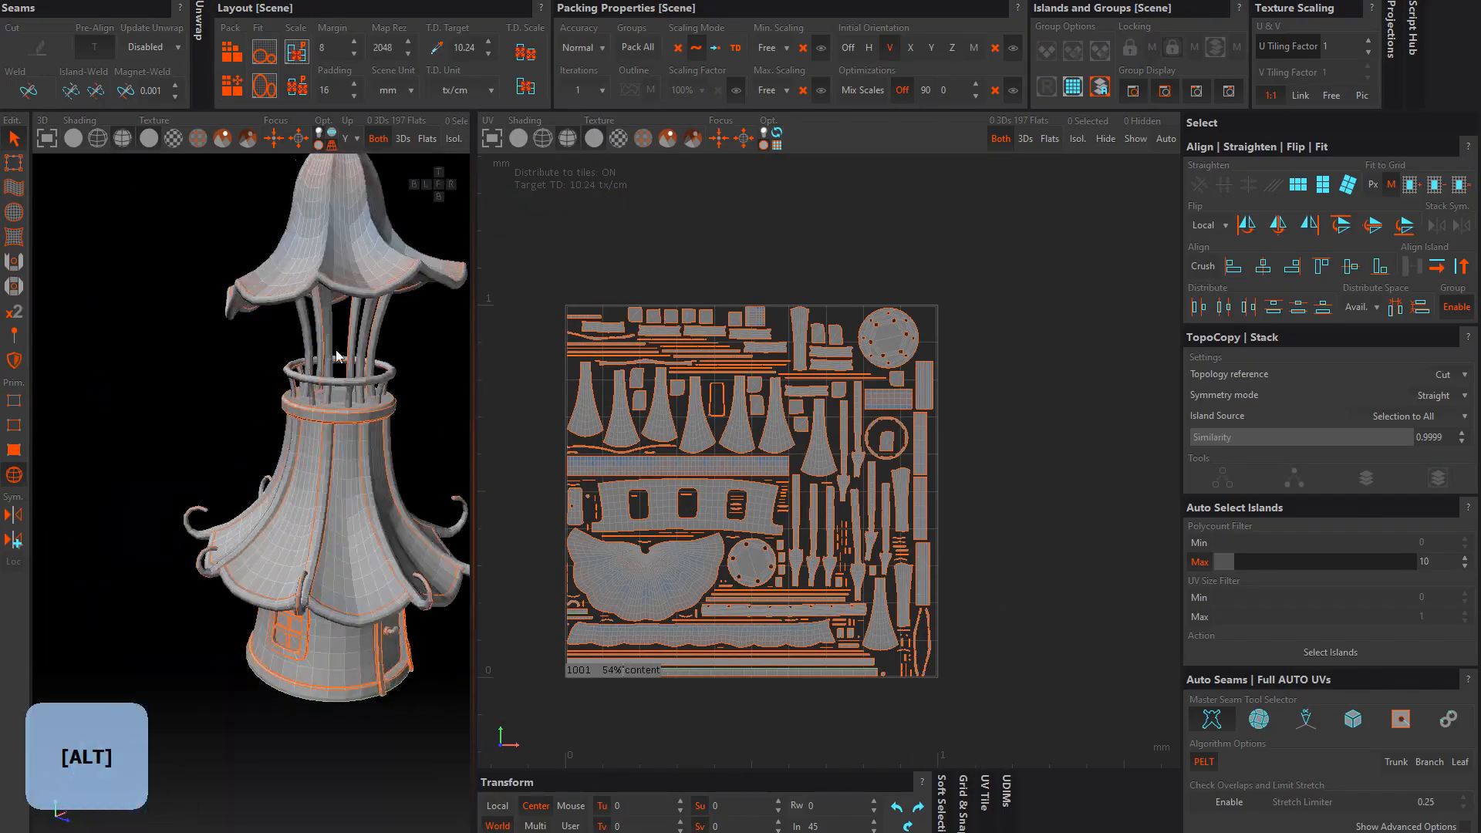
# Step: Select several more islands on the tower model and repack the UV tile
pyautogui.keyDown('ctrl'); pyautogui.click(290, 457); pyautogui.keyUp('ctrl')
pyautogui.keyDown('ctrl'); pyautogui.click(252, 436); pyautogui.keyUp('ctrl')
pyautogui.keyDown('ctrl'); pyautogui.click(270, 402); pyautogui.keyUp('ctrl')
pyautogui.keyDown('ctrl'); pyautogui.click(373, 463); pyautogui.keyUp('ctrl')
pyautogui.keyDown('alt'); pyautogui.moveTo(410, 464); pyautogui.dragTo(378, 463); pyautogui.keyUp('alt')
pyautogui.keyDown('ctrl'); pyautogui.click(394, 452); pyautogui.keyUp('ctrl')
pyautogui.keyDown('ctrl'); pyautogui.click(363, 402); pyautogui.keyUp('ctrl')
pyautogui.scroll(8, 300, 398)
pyautogui.scroll(6, 817, 603)
pyautogui.moveTo(817, 603); pyautogui.dragTo(658, 430, button='right')
pyautogui.press('p')
pyautogui.scroll(-6, 786, 540)
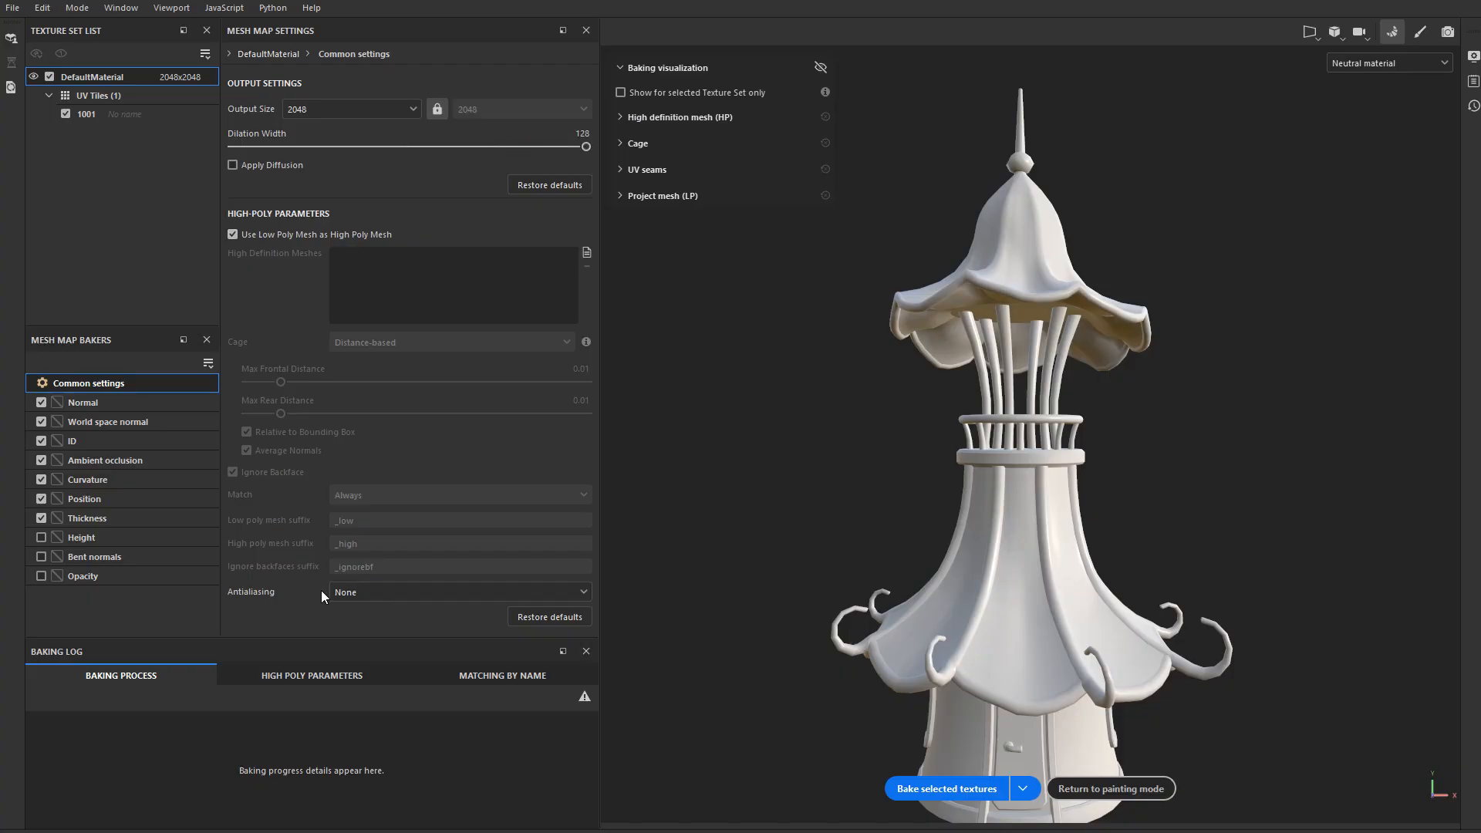
# Step: Switch to Substance 3D Painter and bake the mesh maps at 2048 output size, leaving out the ID map
pyautogui.click(35, 445)
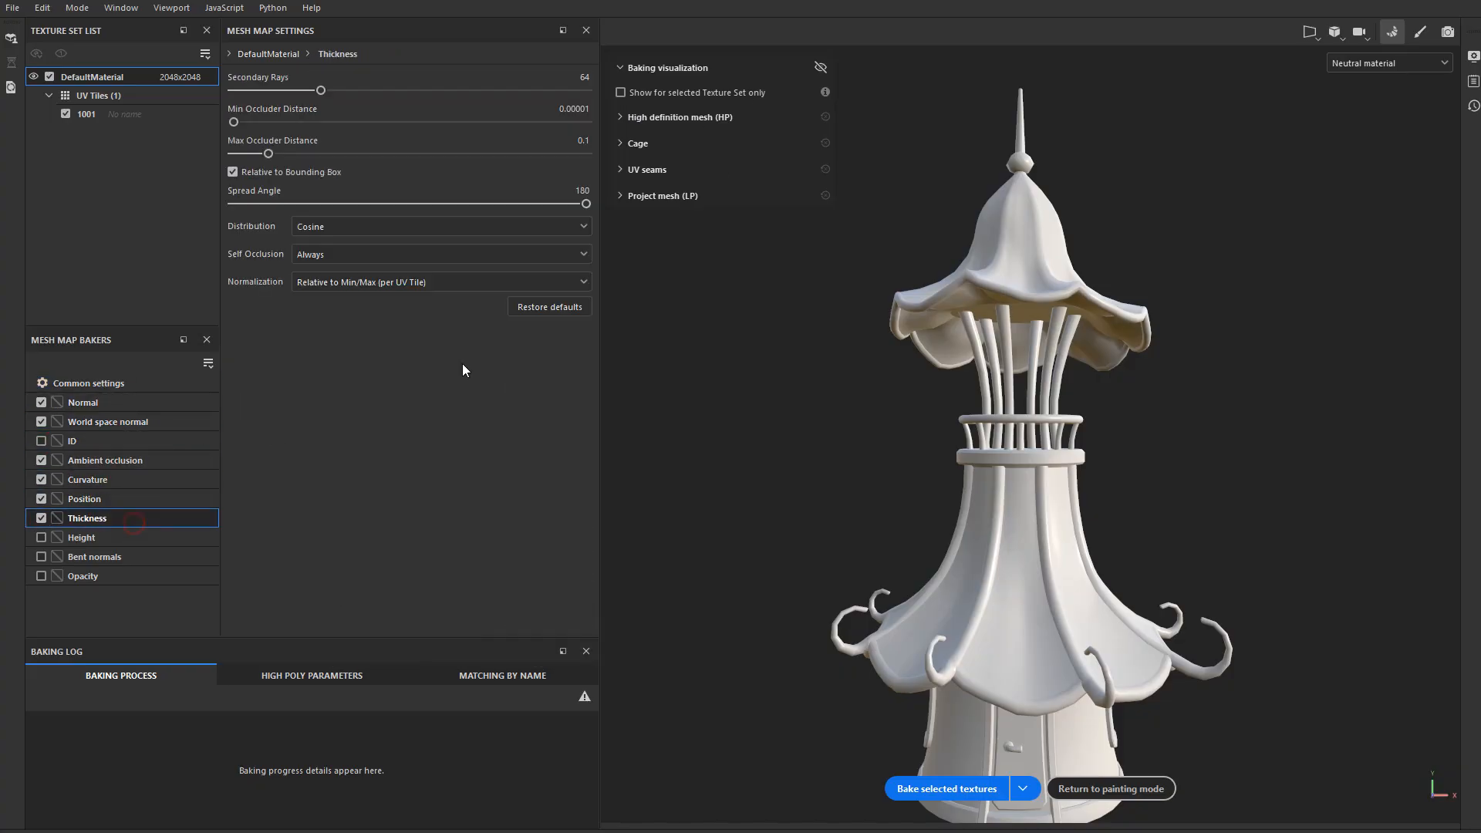
pyautogui.click(947, 788)
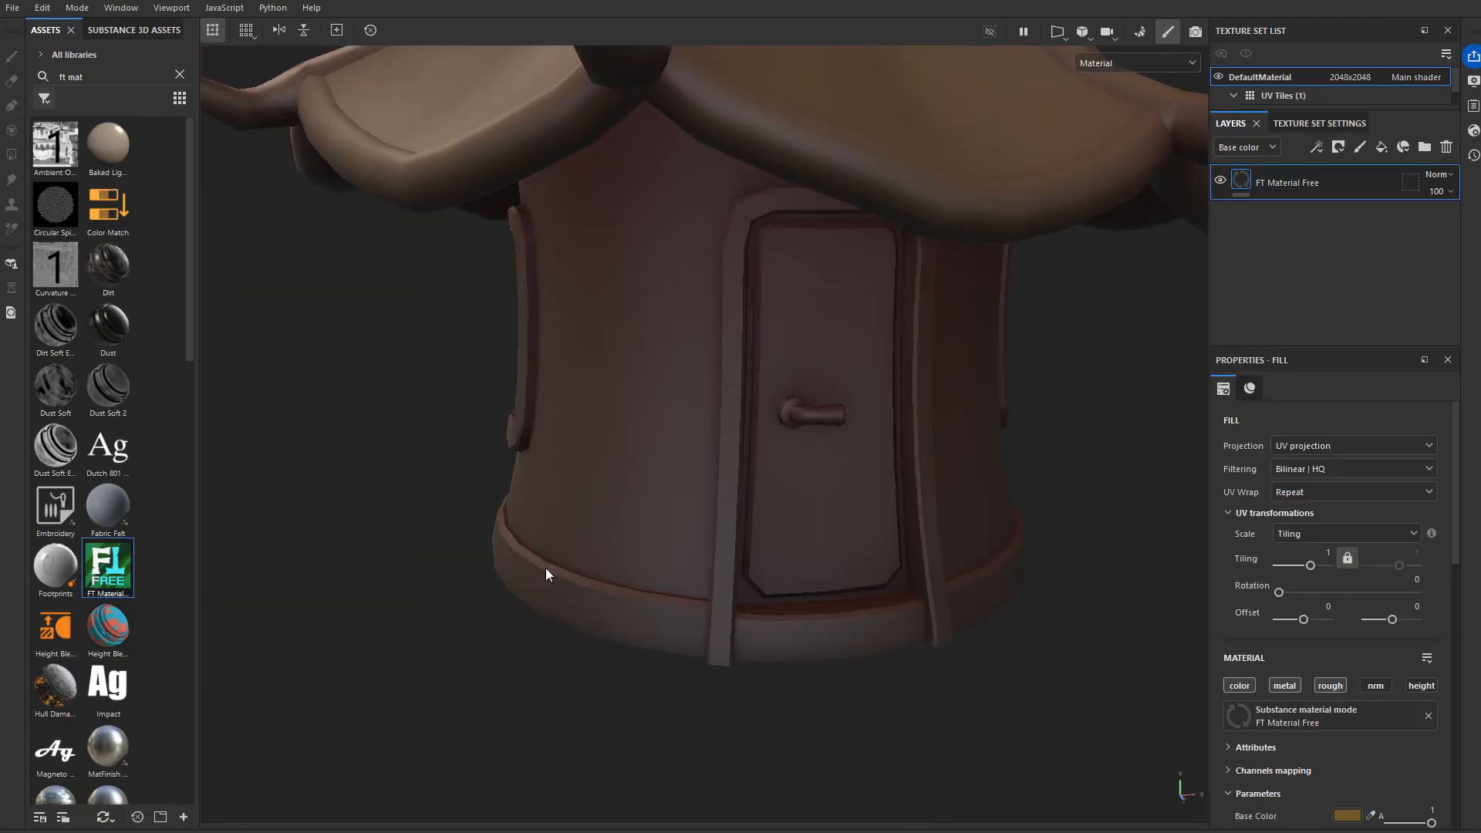
# Step: Set up the Foundation&Frames group with a black mask and polygon-fill the base ring and door frame into it
pyautogui.doubleClick(1309, 183)
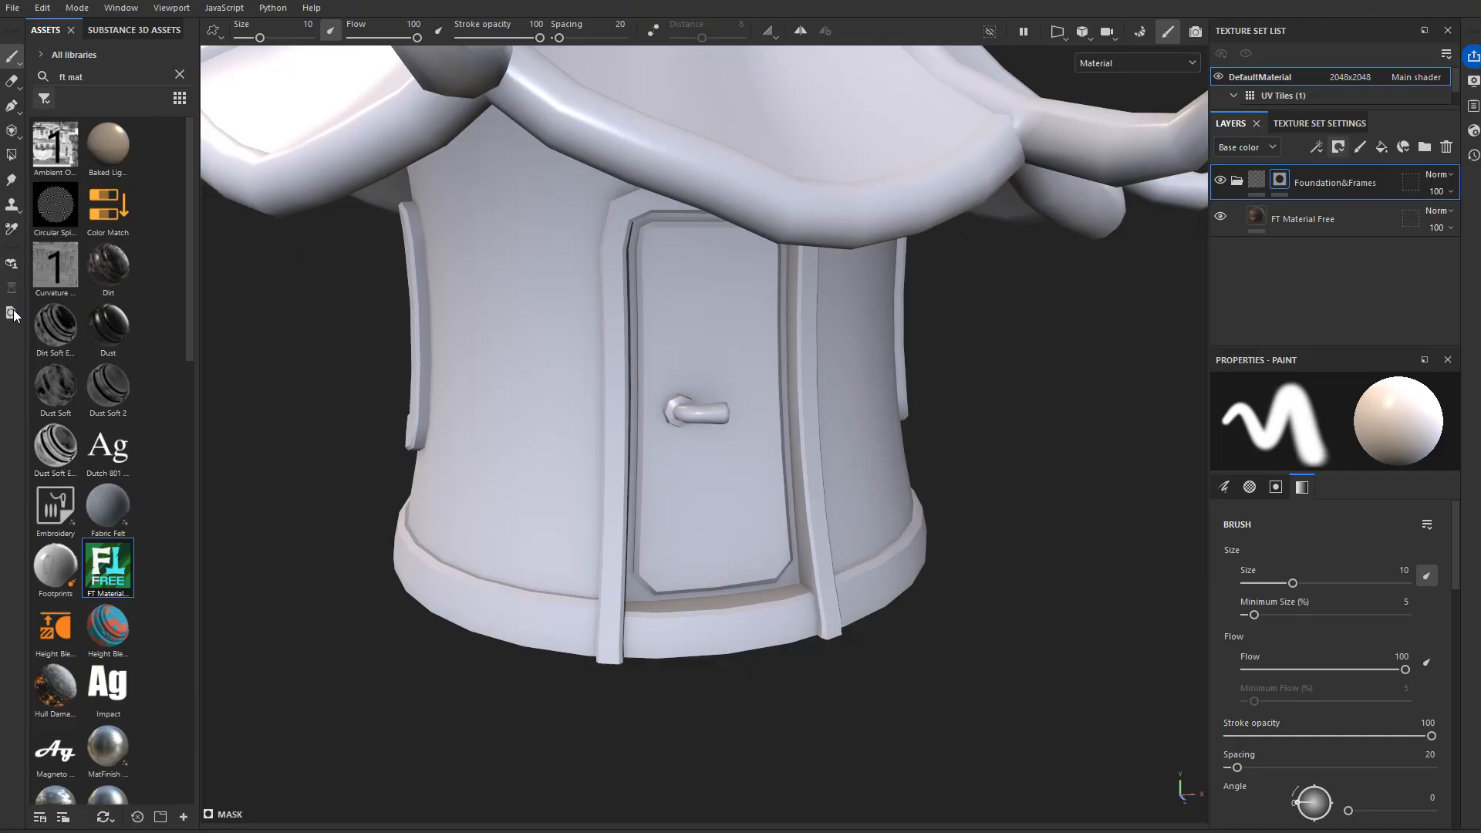
pyautogui.press('4')
pyautogui.scroll(5, 758, 626)
pyautogui.scroll(-8, 757, 626)
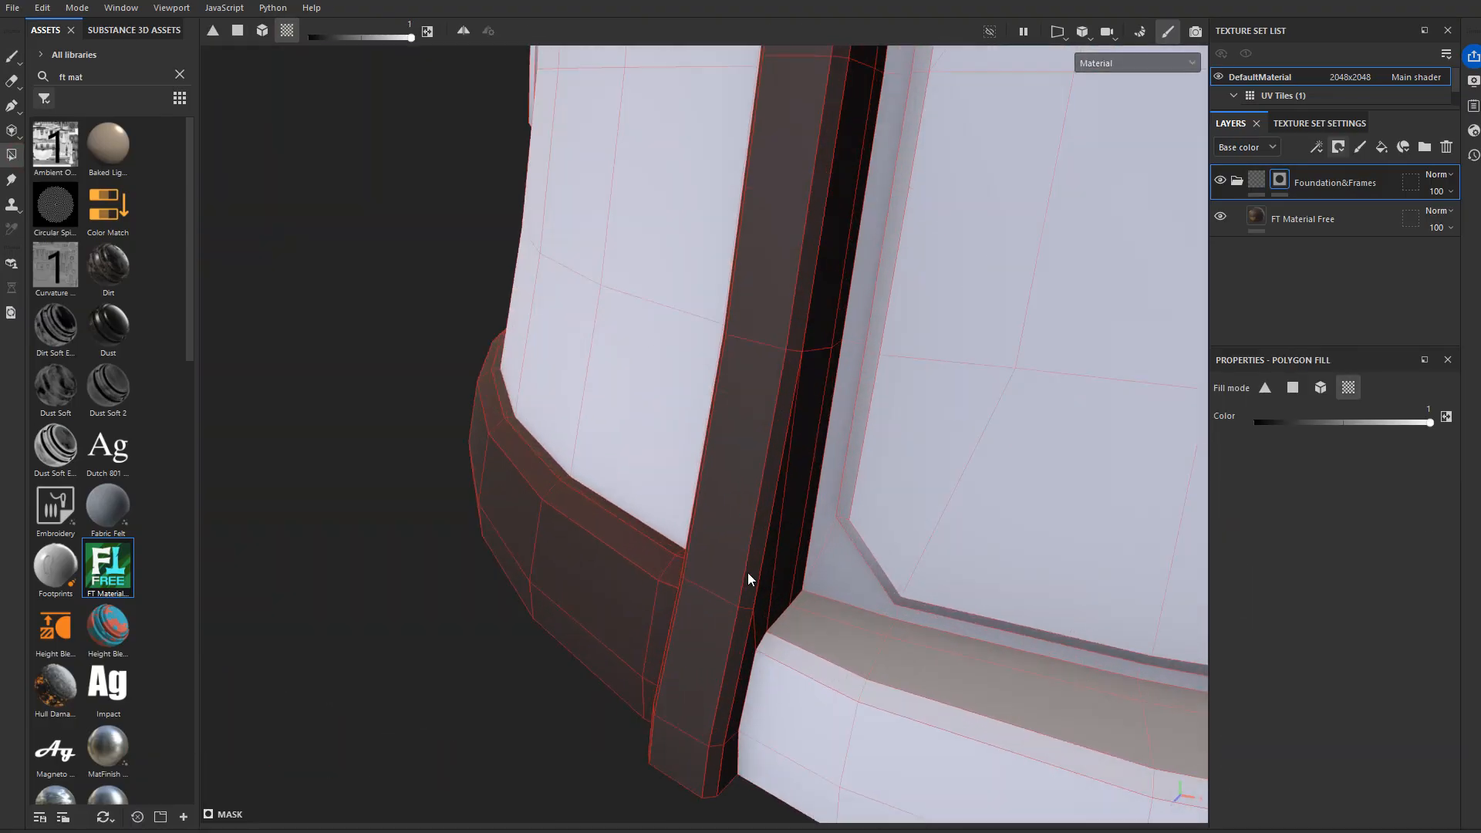
pyautogui.press('1')
# Step: Set the Foundation&Frames material's Top Gradient to 0.97 and its AO Color to a dark grey
pyautogui.click(1303, 219)
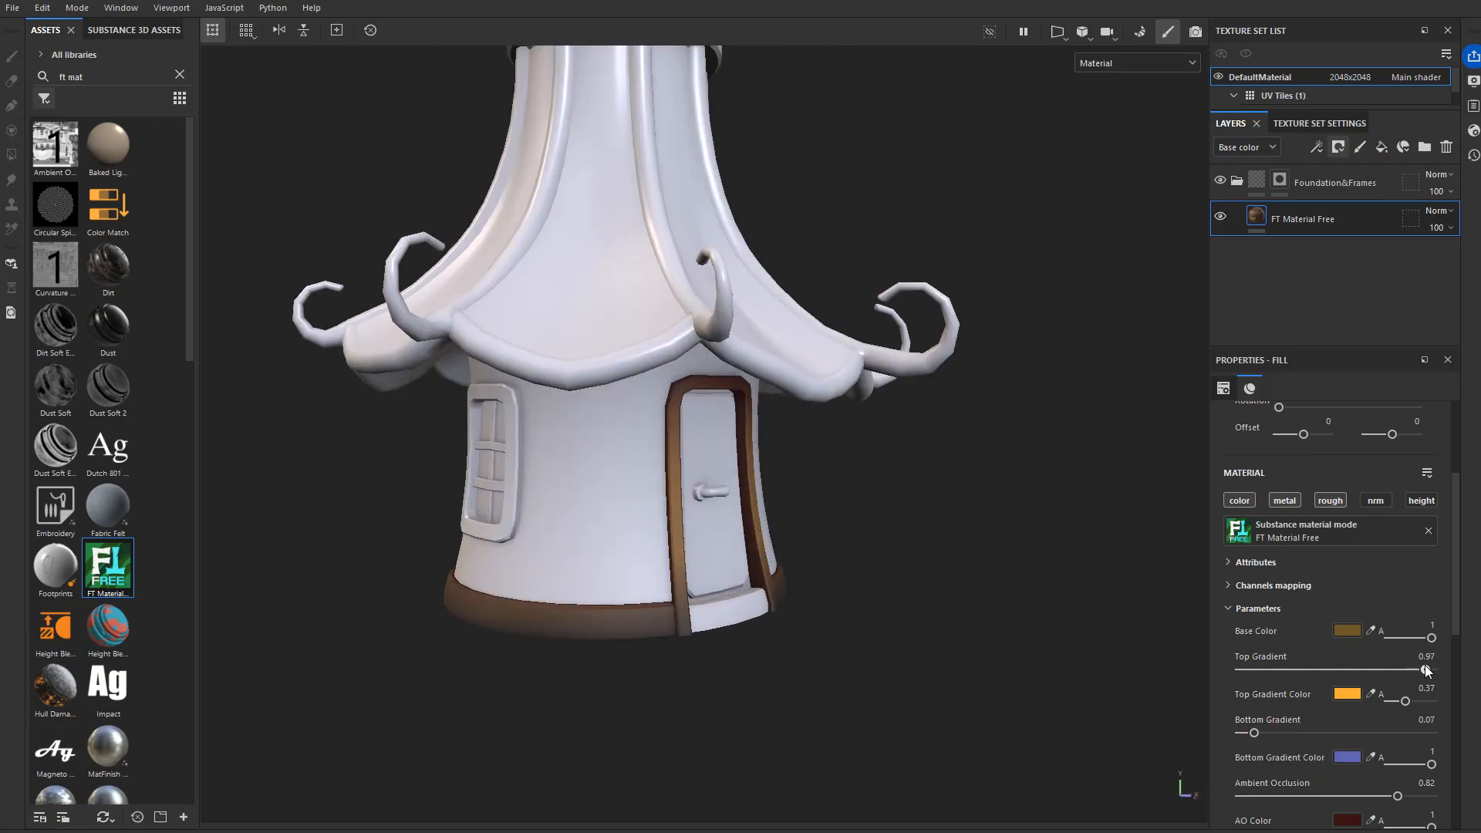
pyautogui.scroll(-1, 1350, 694)
pyautogui.click(1347, 774)
pyautogui.moveTo(1170, 500); pyautogui.dragTo(1152, 446)
pyautogui.click(1116, 593)
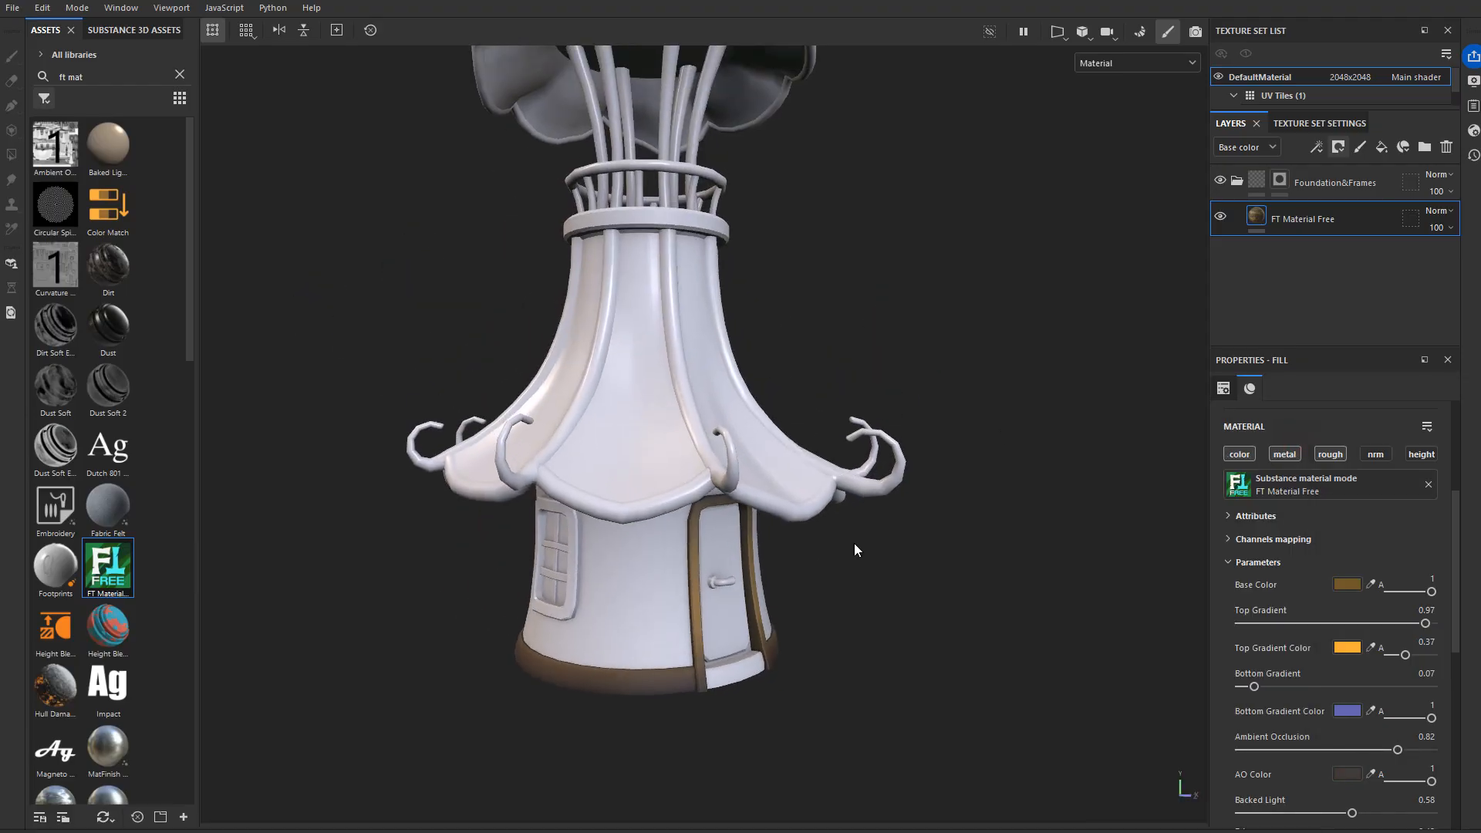
# Step: Duplicate the Foundation&Frames group, rename the copy Walls, and mask it to the tower's walls
pyautogui.rightClick(1279, 180)
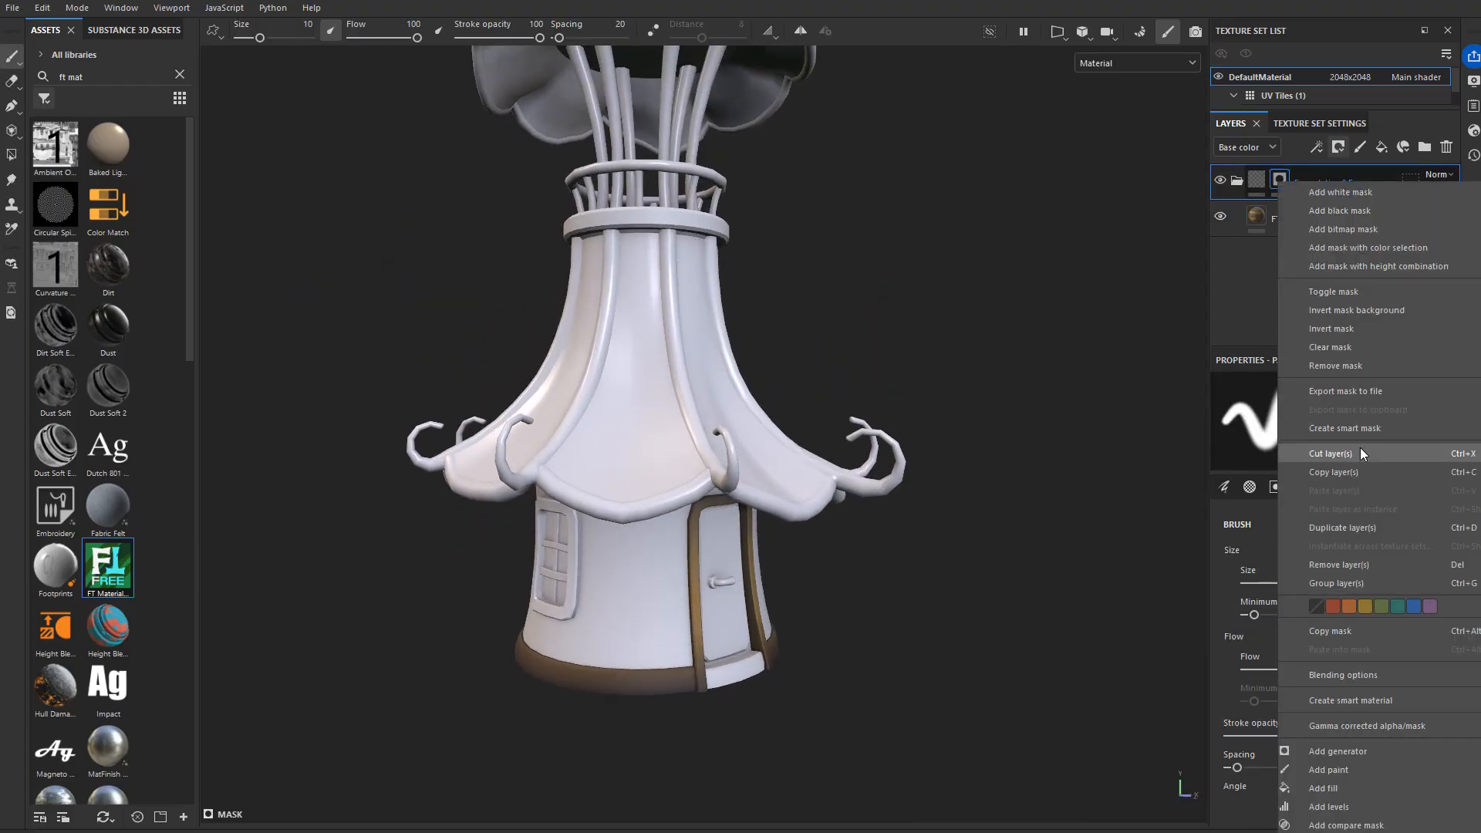
pyautogui.click(1343, 528)
pyautogui.doubleClick(1322, 178)
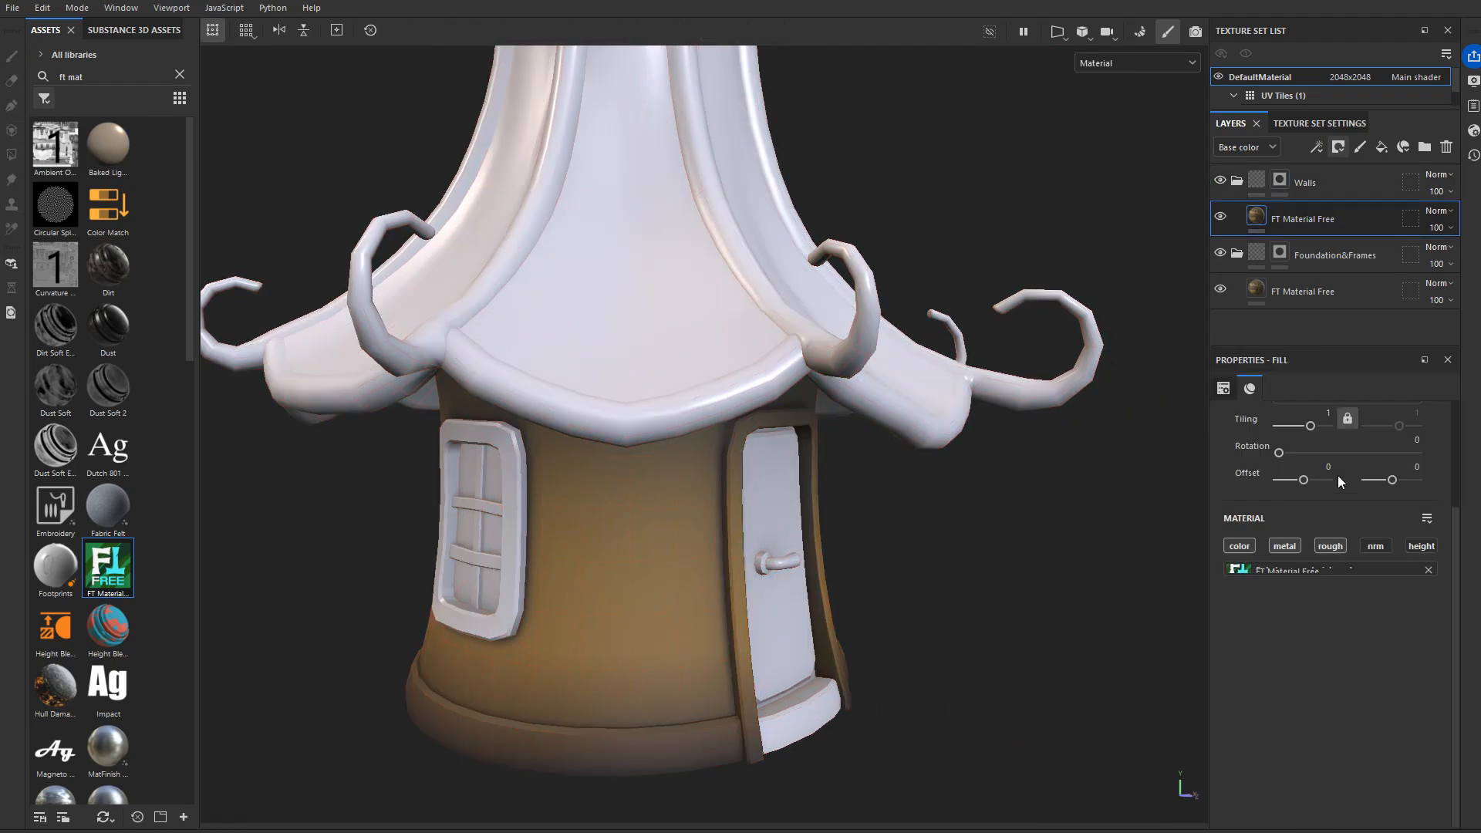
# Step: Pick a new Base Color and a muted brown Bottom Gradient Color for the Walls material
pyautogui.click(1348, 629)
pyautogui.click(1189, 673)
pyautogui.click(1326, 576)
pyautogui.scroll(-2, 1326, 682)
pyautogui.click(1348, 664)
pyautogui.click(1318, 784)
pyautogui.moveTo(1217, 745); pyautogui.dragTo(1183, 729)
pyautogui.click(1327, 576)
# Step: Set the Walls material's Cavity Color to the light grey BFB9B5
pyautogui.scroll(-3, 1297, 625)
pyautogui.scroll(-2, 1297, 624)
pyautogui.click(1347, 716)
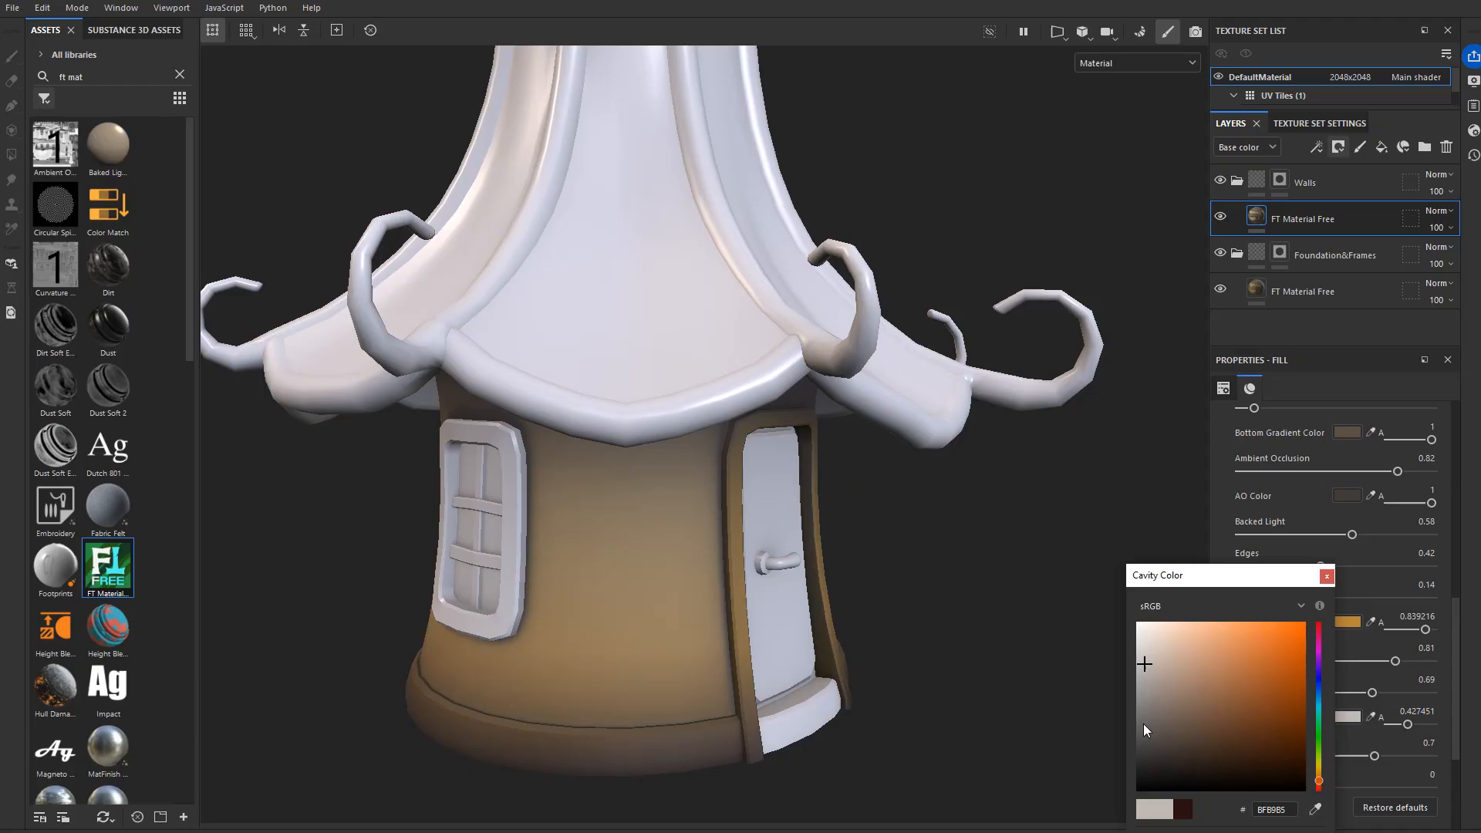
pyautogui.click(1327, 576)
pyautogui.scroll(-5, 887, 463)
pyautogui.keyDown('alt'); pyautogui.moveTo(887, 463); pyautogui.dragTo(734, 489); pyautogui.keyUp('alt')
# Step: Change the Foundation&Frames material's Bottom Gradient Color to a reddish brown
pyautogui.click(1303, 292)
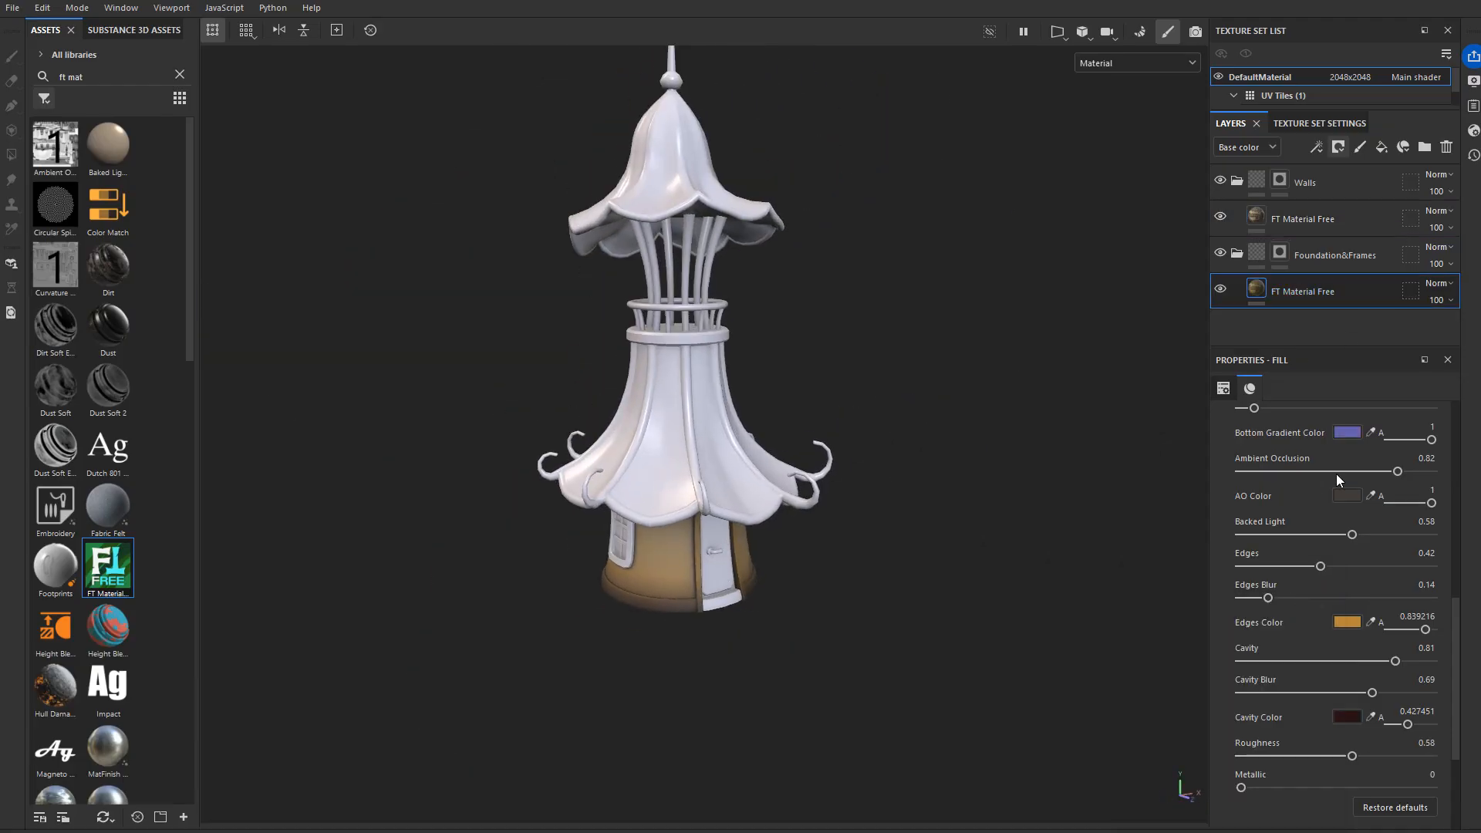
pyautogui.scroll(3, 1339, 479)
pyautogui.click(1348, 445)
pyautogui.scroll(3, 709, 593)
pyautogui.scroll(3, 710, 593)
pyautogui.click(1327, 576)
pyautogui.click(1348, 572)
pyautogui.click(1210, 674)
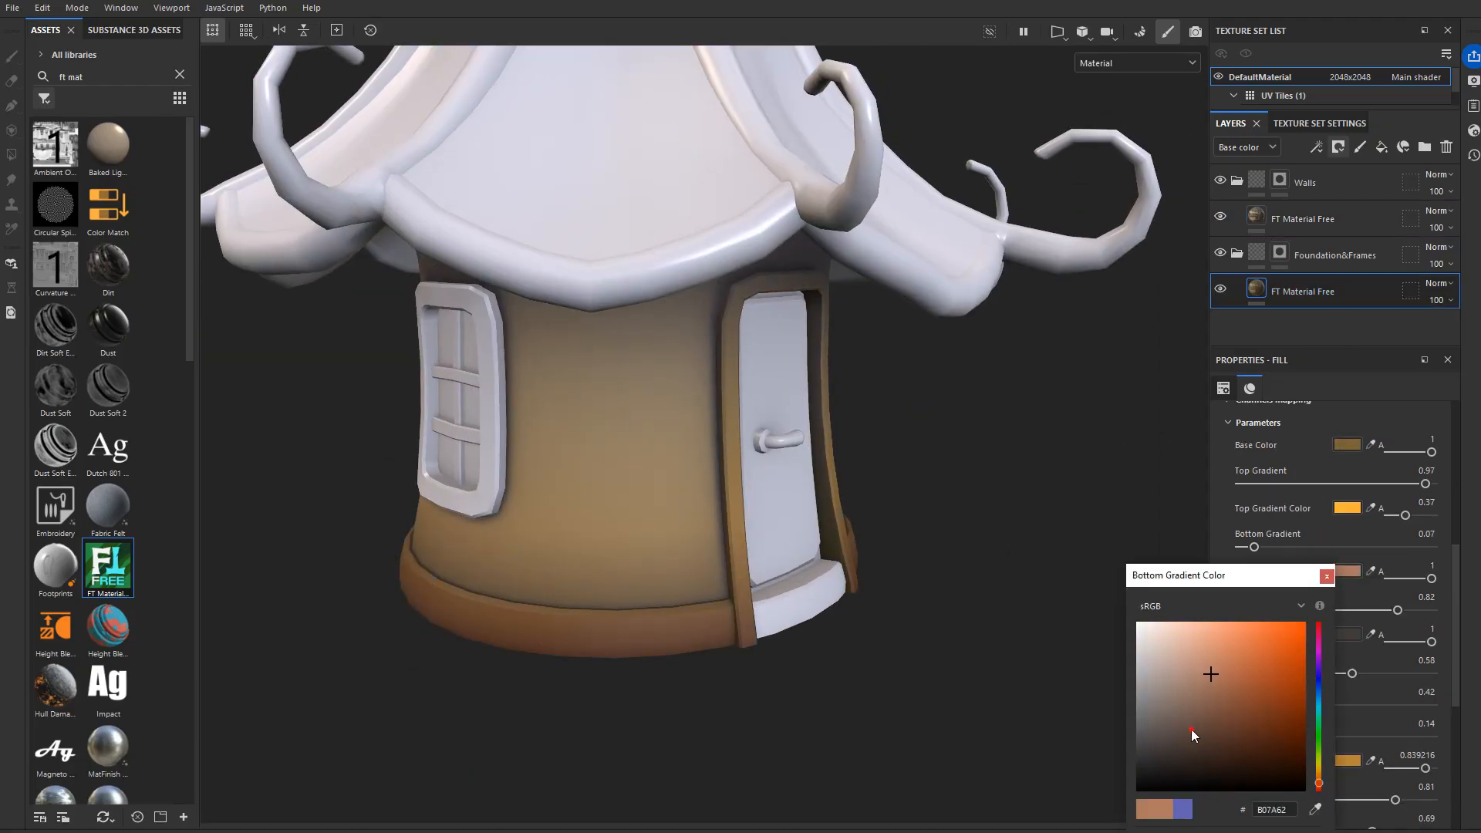
# Step: Set the Foundation&Frames material's Base Color to a desaturated greyish tone
pyautogui.click(1344, 447)
pyautogui.click(1150, 711)
pyautogui.scroll(-5, 899, 516)
pyautogui.keyDown('alt'); pyautogui.moveTo(899, 516); pyautogui.dragTo(779, 470); pyautogui.keyUp('alt')
pyautogui.click(1327, 576)
# Step: Fill the window frames and crossbars around the tower into the Foundation&Frames mask with Polygon Fill
pyautogui.click(1279, 252)
pyautogui.scroll(5, 656, 455)
pyautogui.press('4')
pyautogui.scroll(-4, 609, 373)
pyautogui.keyDown('alt'); pyautogui.moveTo(609, 374); pyautogui.dragTo(741, 421); pyautogui.keyUp('alt')
pyautogui.moveTo(692, 488); pyautogui.dragTo(699, 495)
pyautogui.keyDown('alt'); pyautogui.moveTo(740, 432); pyautogui.dragTo(1306, 468); pyautogui.keyUp('alt')
pyautogui.scroll(-4, 771, 401)
pyautogui.scroll(4, 635, 423)
pyautogui.keyDown('alt'); pyautogui.moveTo(515, 390); pyautogui.dragTo(494, 366); pyautogui.keyUp('alt')
pyautogui.moveTo(482, 359); pyautogui.dragTo(549, 484)
pyautogui.keyDown('alt'); pyautogui.moveTo(550, 485); pyautogui.dragTo(403, 565); pyautogui.keyUp('alt')
pyautogui.scroll(4, 645, 478)
pyautogui.moveTo(679, 515); pyautogui.dragTo(630, 385)
pyautogui.moveTo(630, 385)
pyautogui.keyDown('alt'); pyautogui.mouseDown()
pyautogui.moveTo(822, 405)
pyautogui.moveTo(842, 493)
pyautogui.moveTo(569, 449)
pyautogui.mouseUp(); pyautogui.keyUp('alt')
pyautogui.press('1')
# Step: Refine the Foundation&Frames mask around the door opening and doorstep with Polygon Fill
pyautogui.scroll(-4, 842, 493)
pyautogui.moveTo(879, 493)
pyautogui.keyDown('alt'); pyautogui.mouseDown()
pyautogui.moveTo(1032, 472)
pyautogui.moveTo(375, 511)
pyautogui.moveTo(664, 502)
pyautogui.mouseUp(); pyautogui.keyUp('alt')
pyautogui.scroll(5, 741, 493)
pyautogui.click(1285, 254)
pyautogui.click(11, 155)
pyautogui.scroll(3, 772, 551)
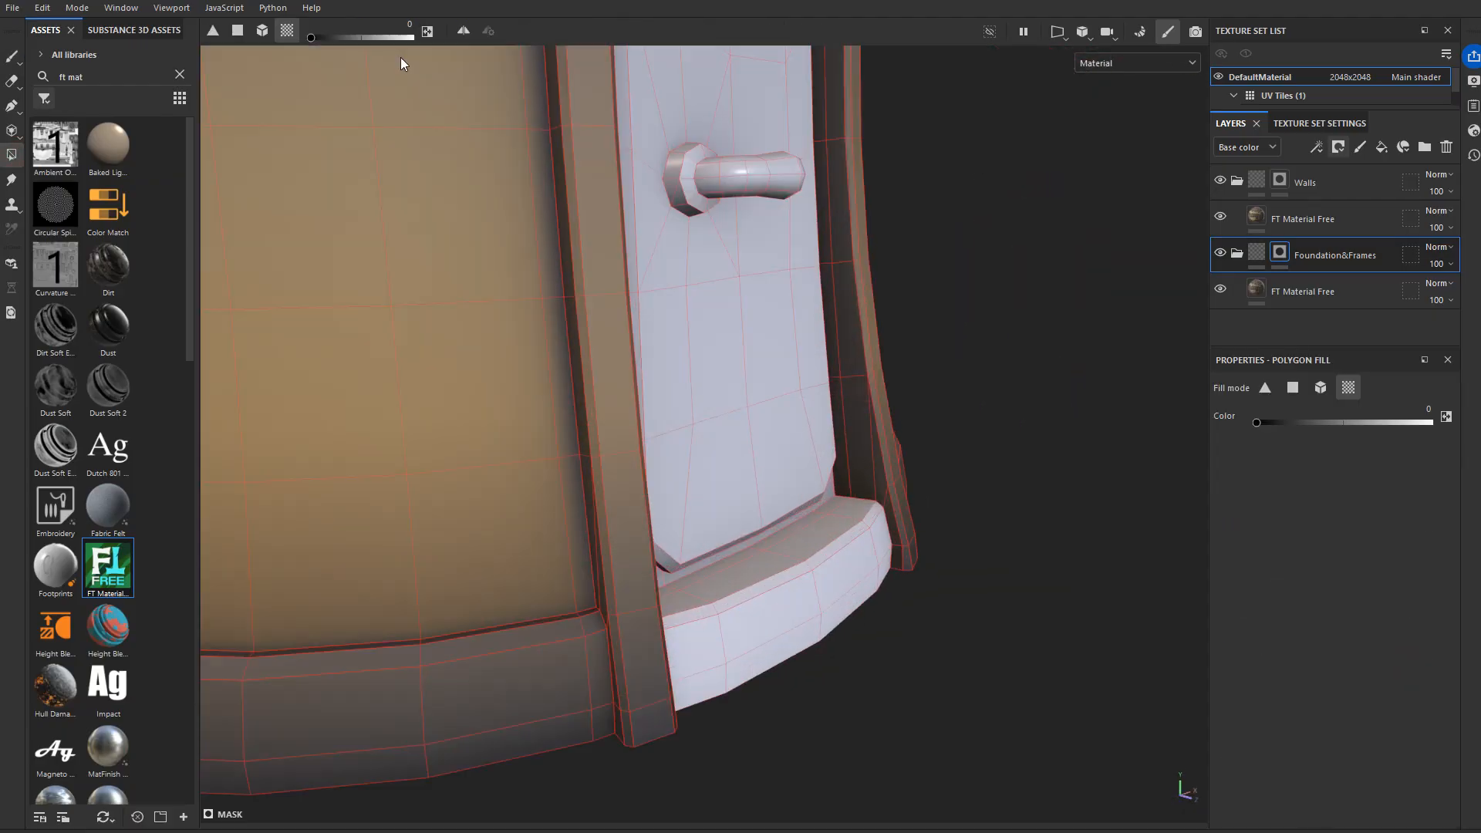
pyautogui.scroll(-6, 763, 587)
pyautogui.press('1')
pyautogui.keyDown('alt'); pyautogui.moveTo(572, 413); pyautogui.dragTo(1209, 390); pyautogui.keyUp('alt')
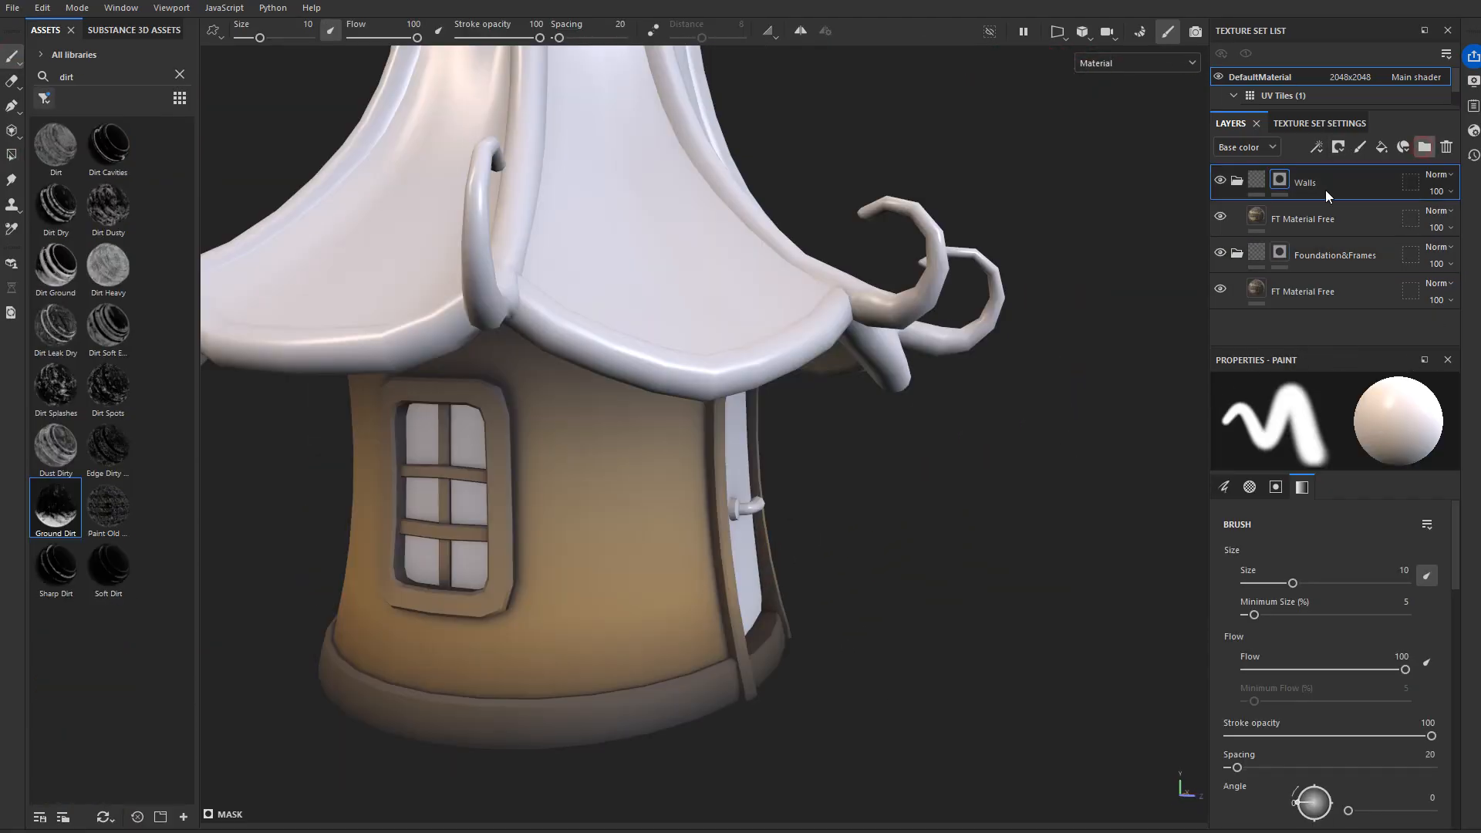
# Step: Add a fill layer in a Wall_Grunges group and mask it with Grunge Map 009, inverted with Balance 1
pyautogui.click(1381, 147)
pyautogui.doubleClick(66, 76)
pyautogui.write('grunge 009')
pyautogui.moveTo(105, 154); pyautogui.dragTo(1295, 255)
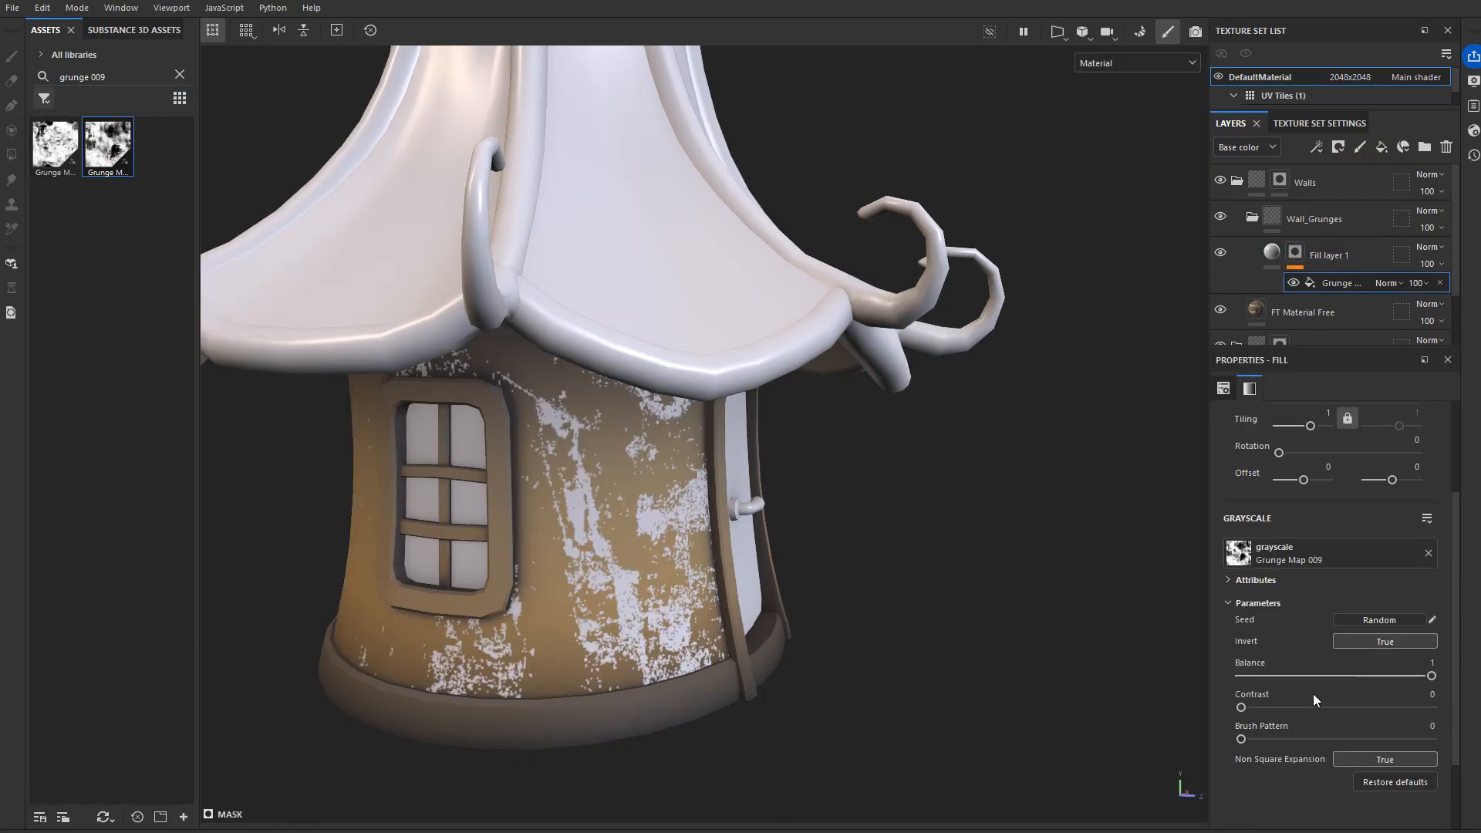
# Step: Try Grunge Map 009 at a tiling of 0.5
pyautogui.scroll(3, 1316, 701)
pyautogui.click(1326, 553)
pyautogui.write('0.5')
pyautogui.press('Return')
# Step: Set the tiling of Grunge Map 009 to 2
pyautogui.click(1328, 553)
pyautogui.write('2')
pyautogui.press('Return')
pyautogui.keyDown('alt'); pyautogui.moveTo(848, 493); pyautogui.dragTo(887, 479); pyautogui.keyUp('alt')
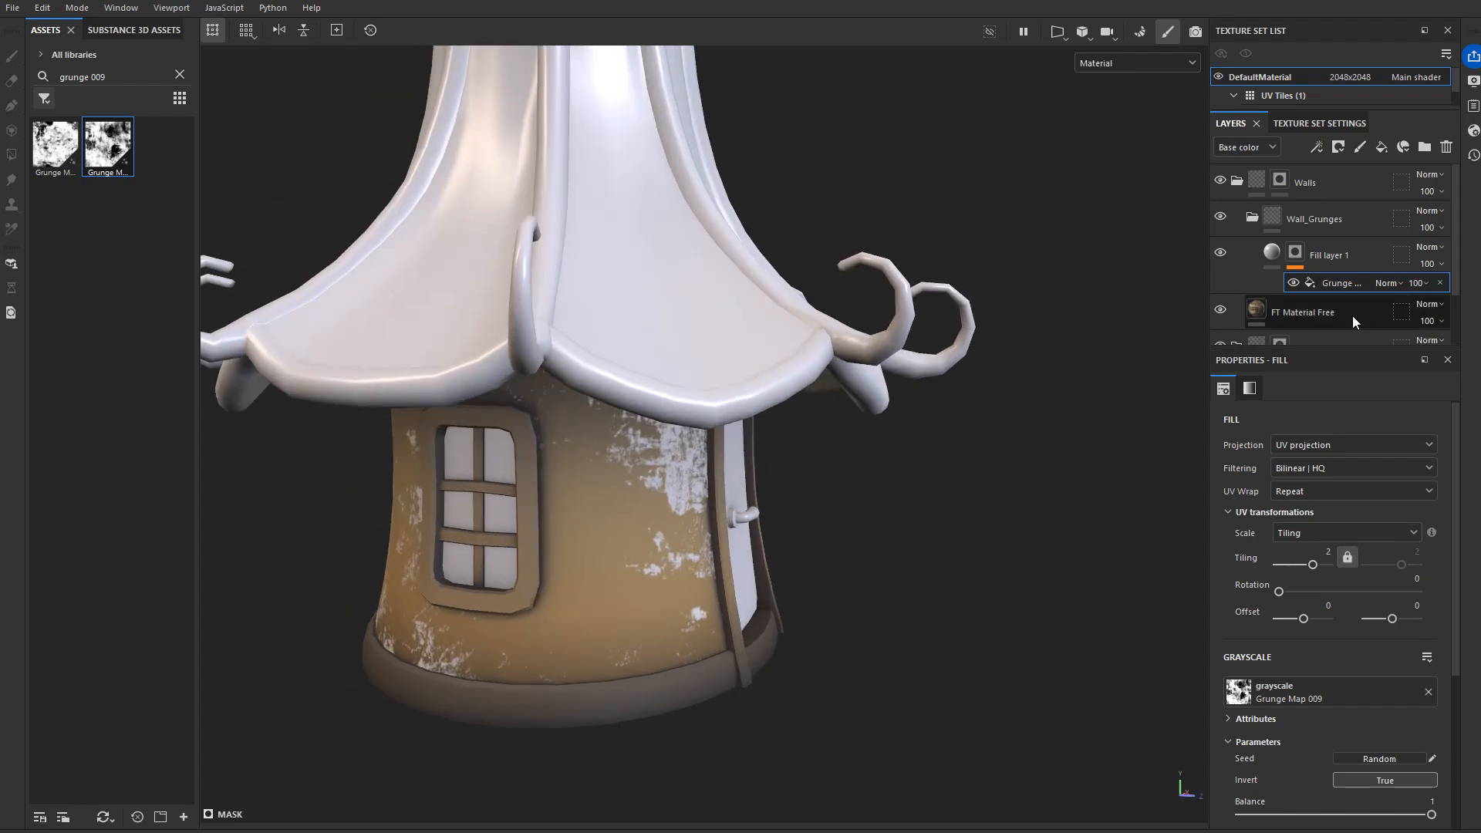
# Step: Change the base colour of Fill layer 1 to a neutral grey
pyautogui.click(1356, 623)
pyautogui.click(1165, 682)
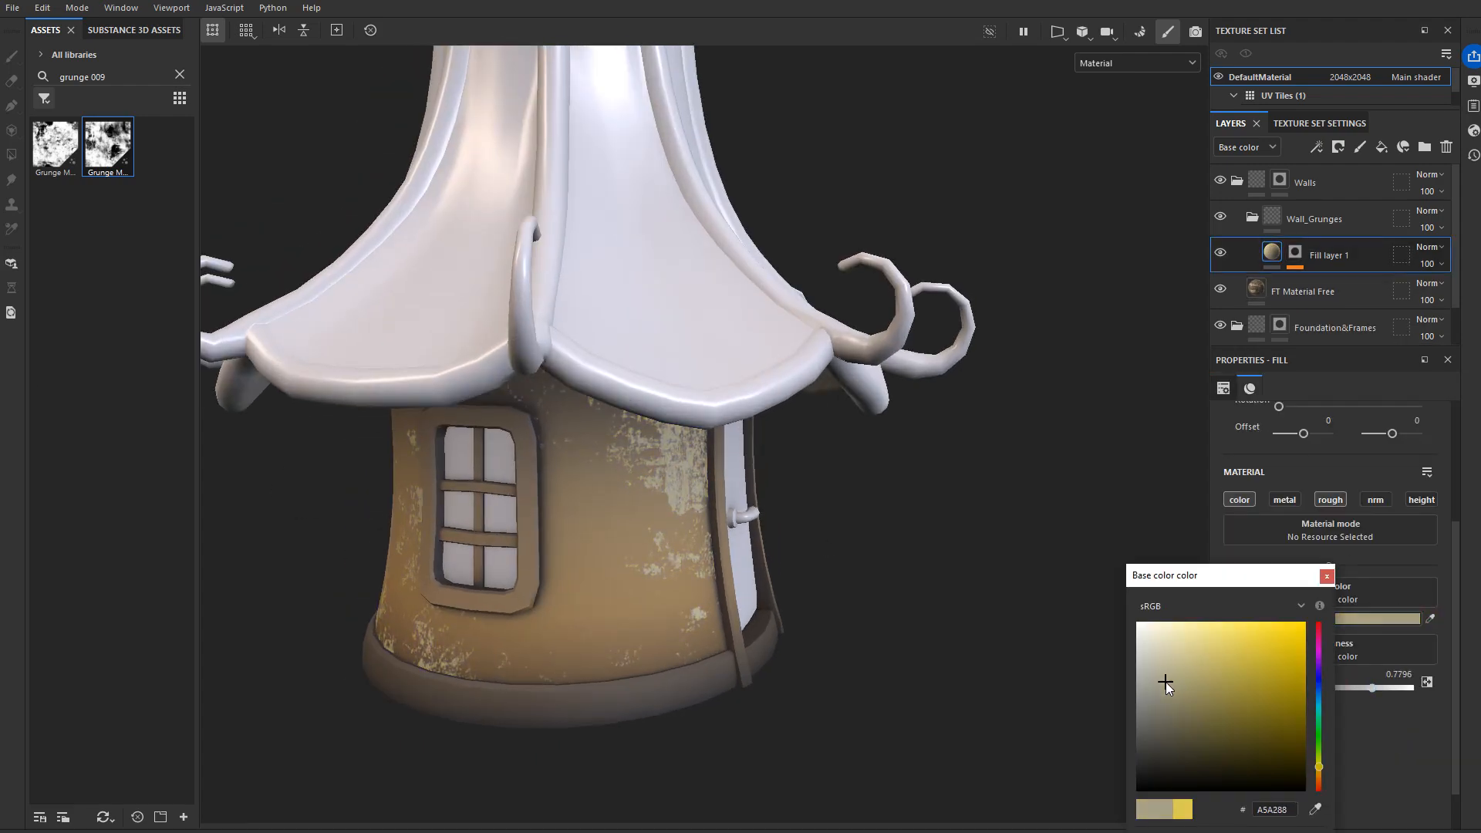
pyautogui.moveTo(1202, 670); pyautogui.dragTo(1146, 683)
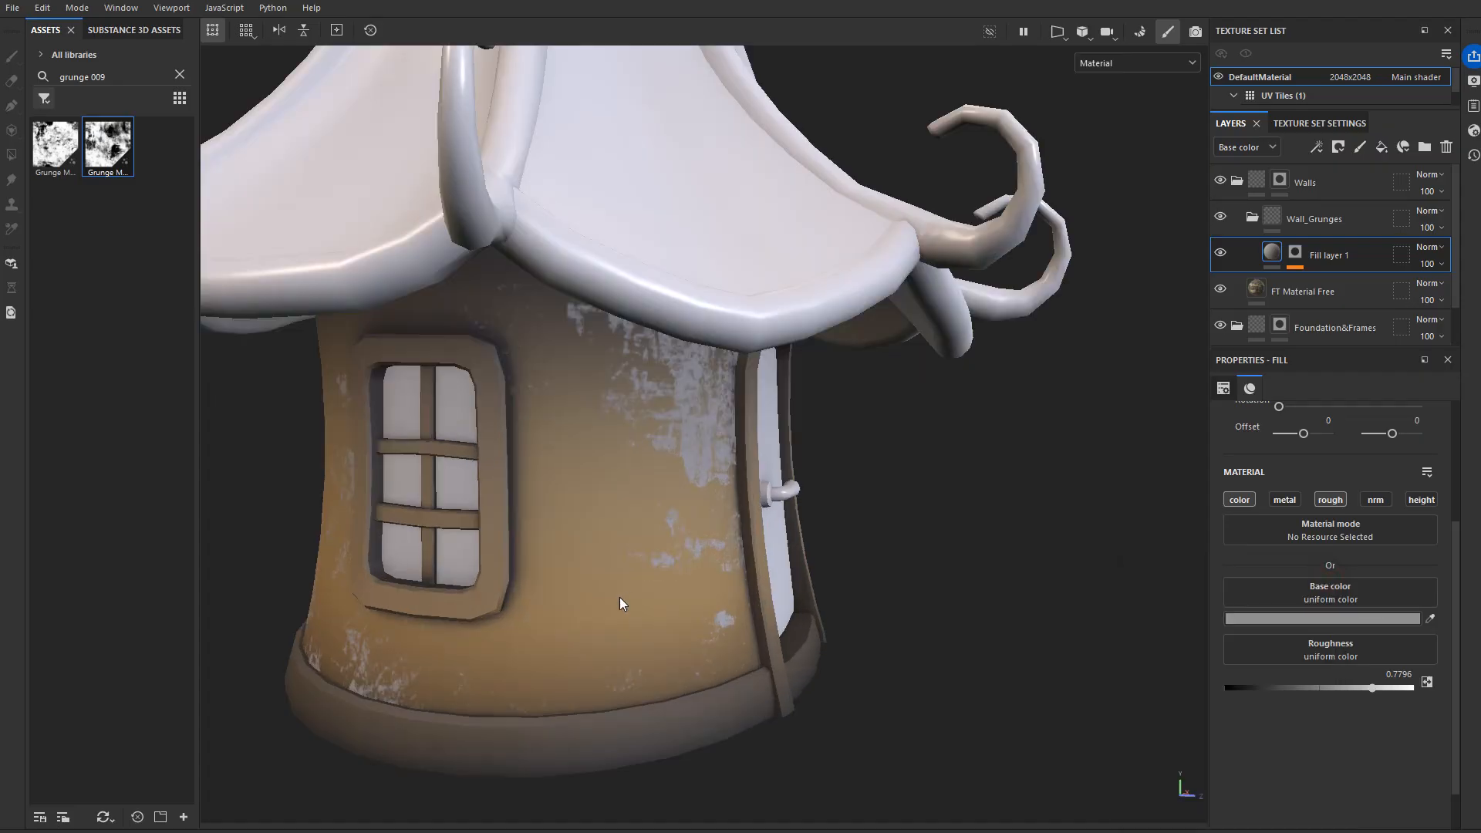
# Step: Add a Blur Slope filter to the content of Fill layer 1 with an Intensity Divider of 10
pyautogui.scroll(-5, 620, 596)
pyautogui.keyDown('alt'); pyautogui.moveTo(632, 511); pyautogui.dragTo(663, 540); pyautogui.keyUp('alt')
pyautogui.rightClick(1278, 249)
pyautogui.click(1333, 830)
pyautogui.click(1287, 456)
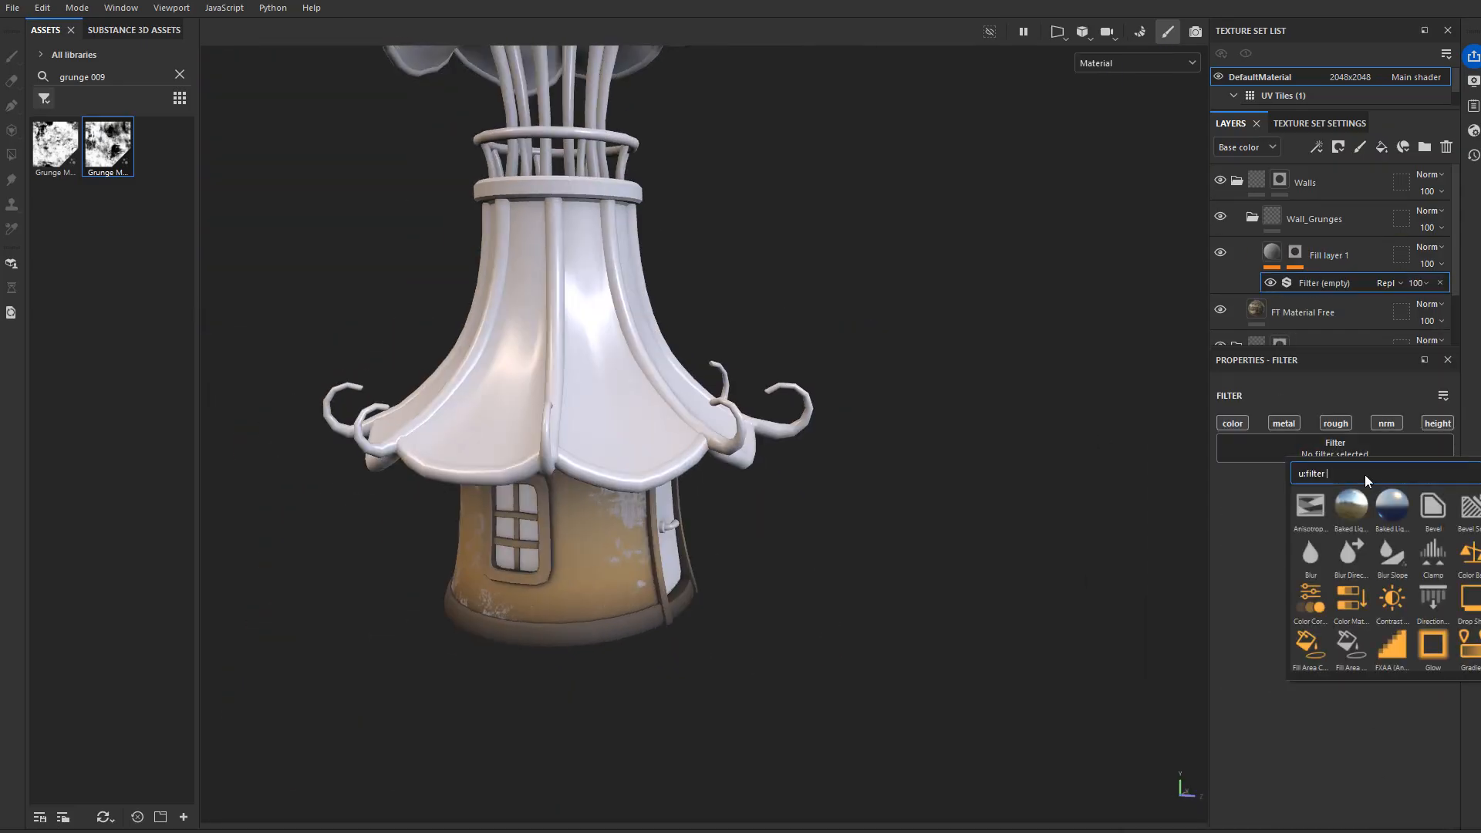
pyautogui.scroll(8, 562, 561)
pyautogui.click(1363, 569)
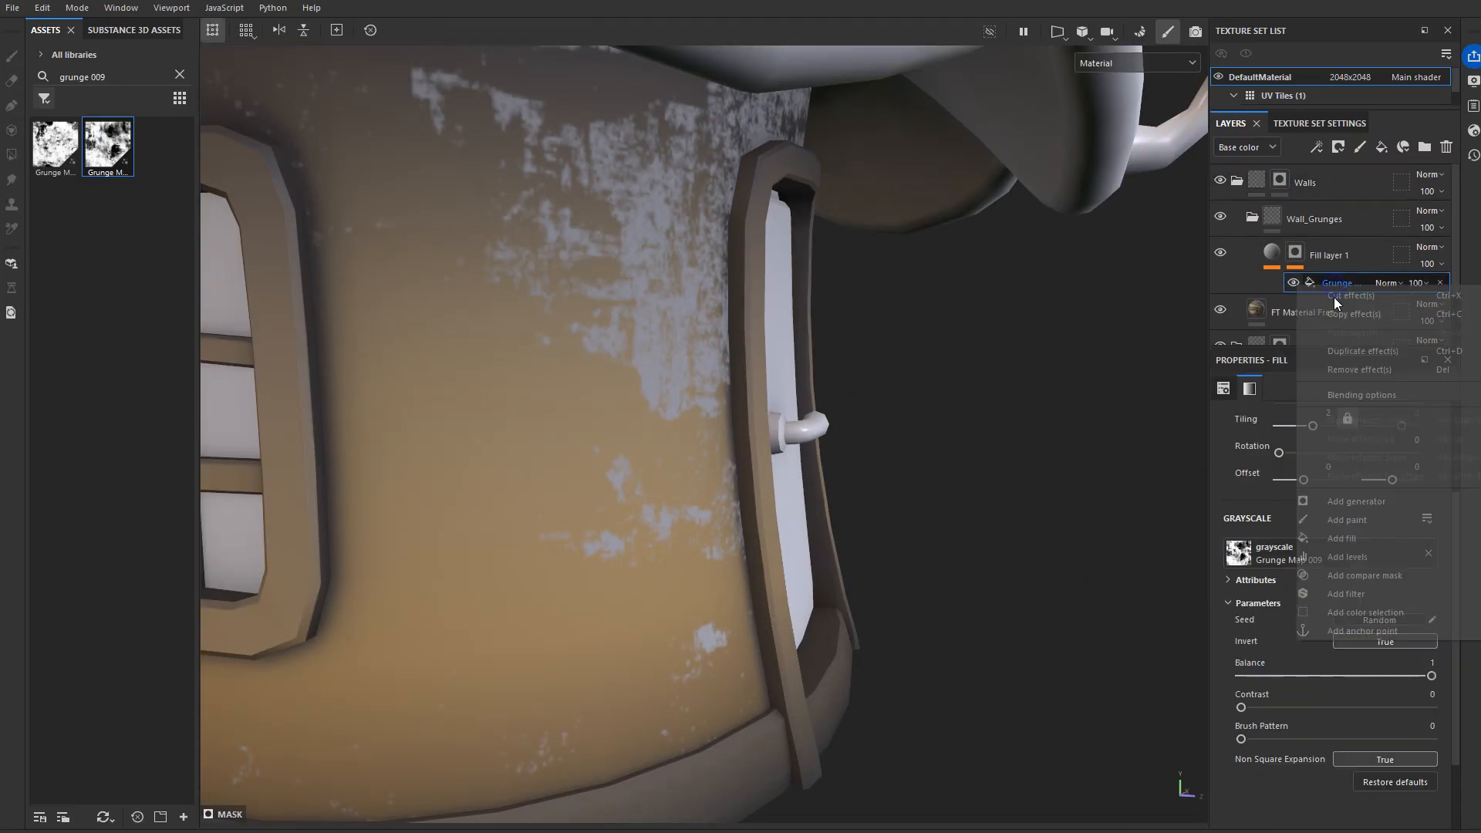
# Step: Add a Blur Slope filter to the mask of Fill layer 1, adjust its Intensity Divider, and rework the grunge pattern
pyautogui.click(1325, 429)
pyautogui.click(1333, 544)
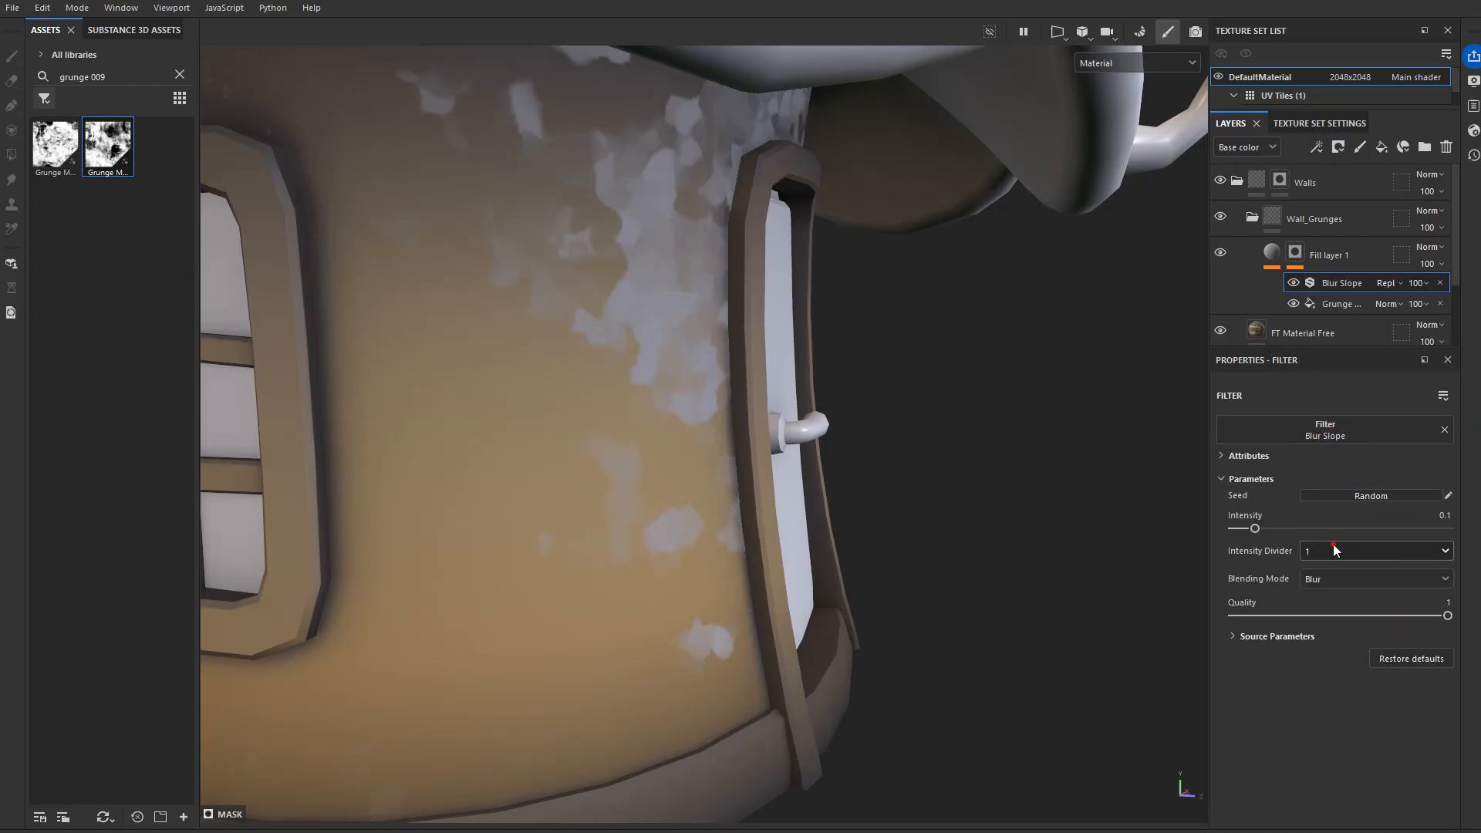
pyautogui.click(1373, 552)
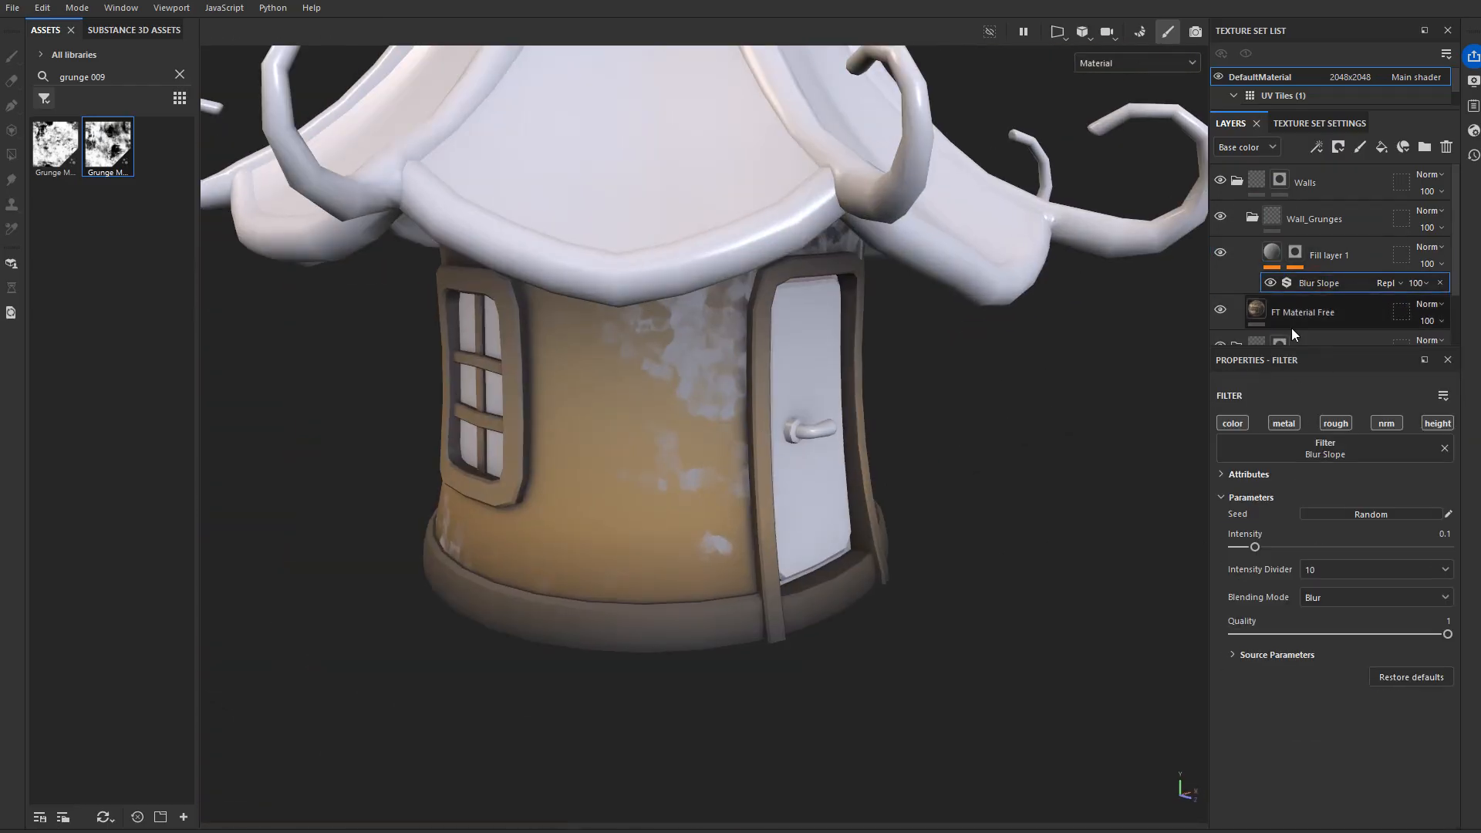
pyautogui.click(1339, 304)
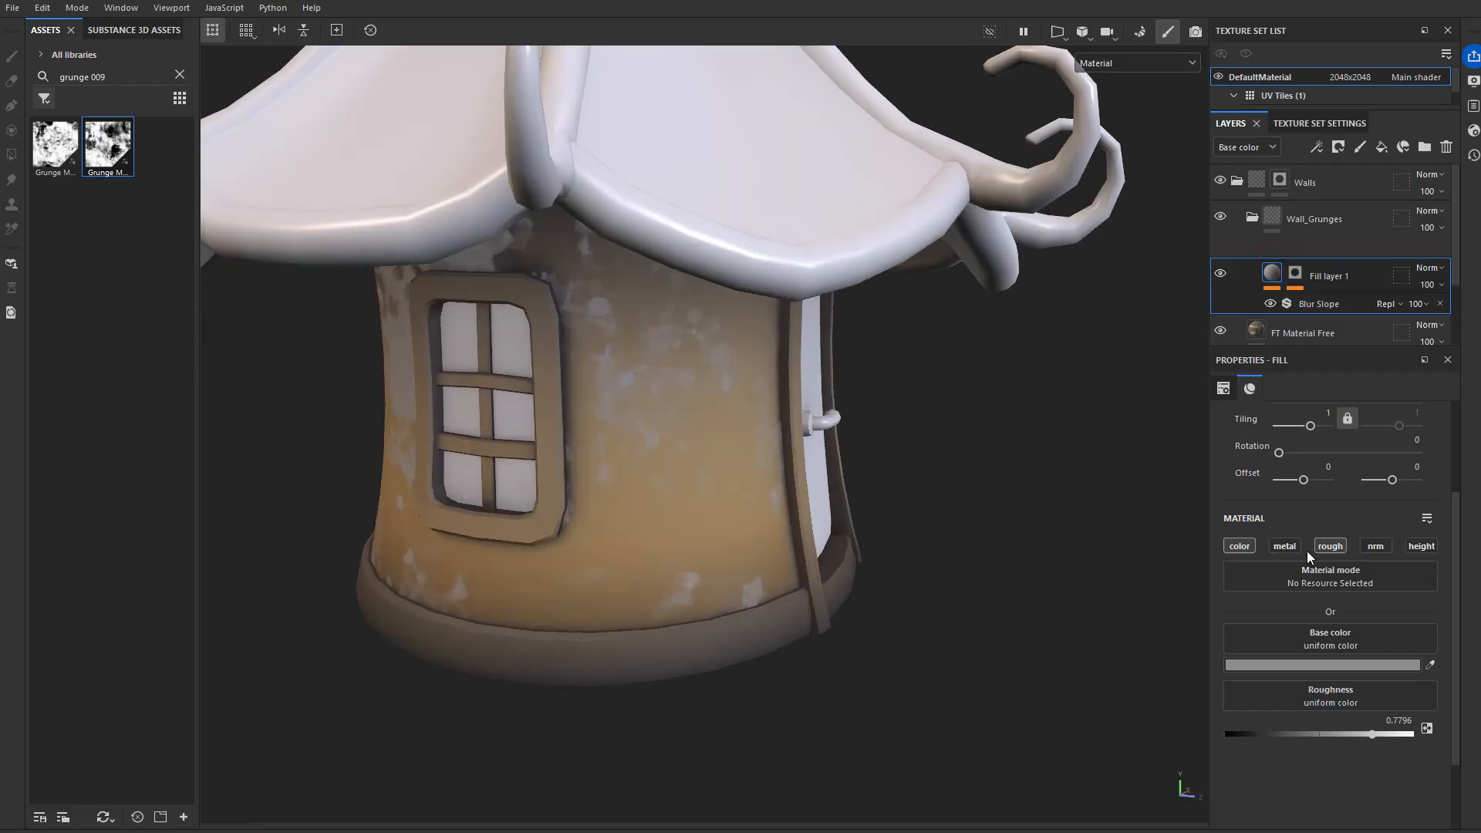
# Step: Set the base colour of Fill layer 1 to the warm beige 9A8A77 and duplicate it as Fill layer 2
pyautogui.click(1377, 665)
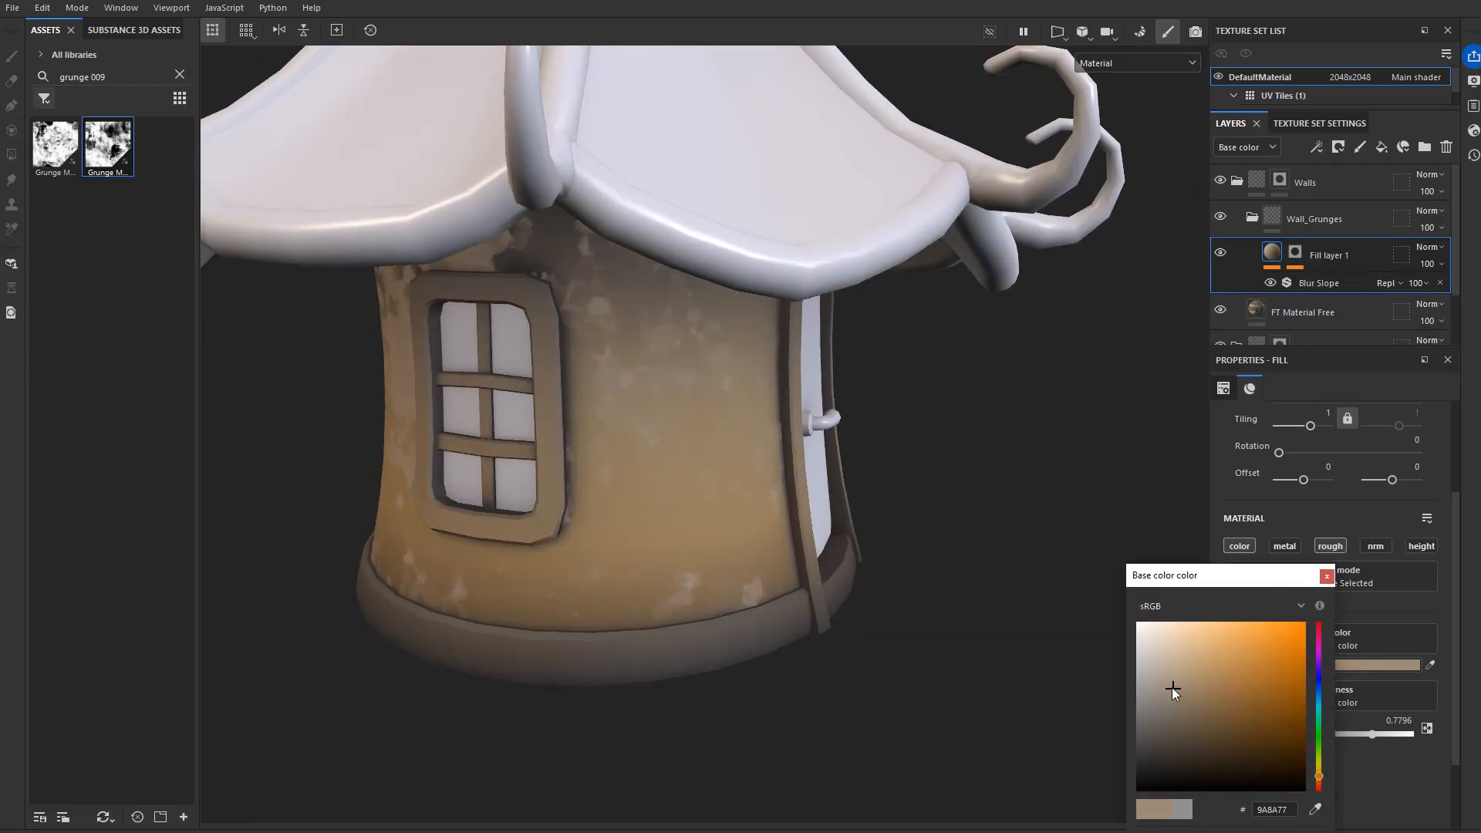
pyautogui.click(1326, 576)
pyautogui.rightClick(1333, 256)
pyautogui.click(1348, 592)
pyautogui.click(1295, 253)
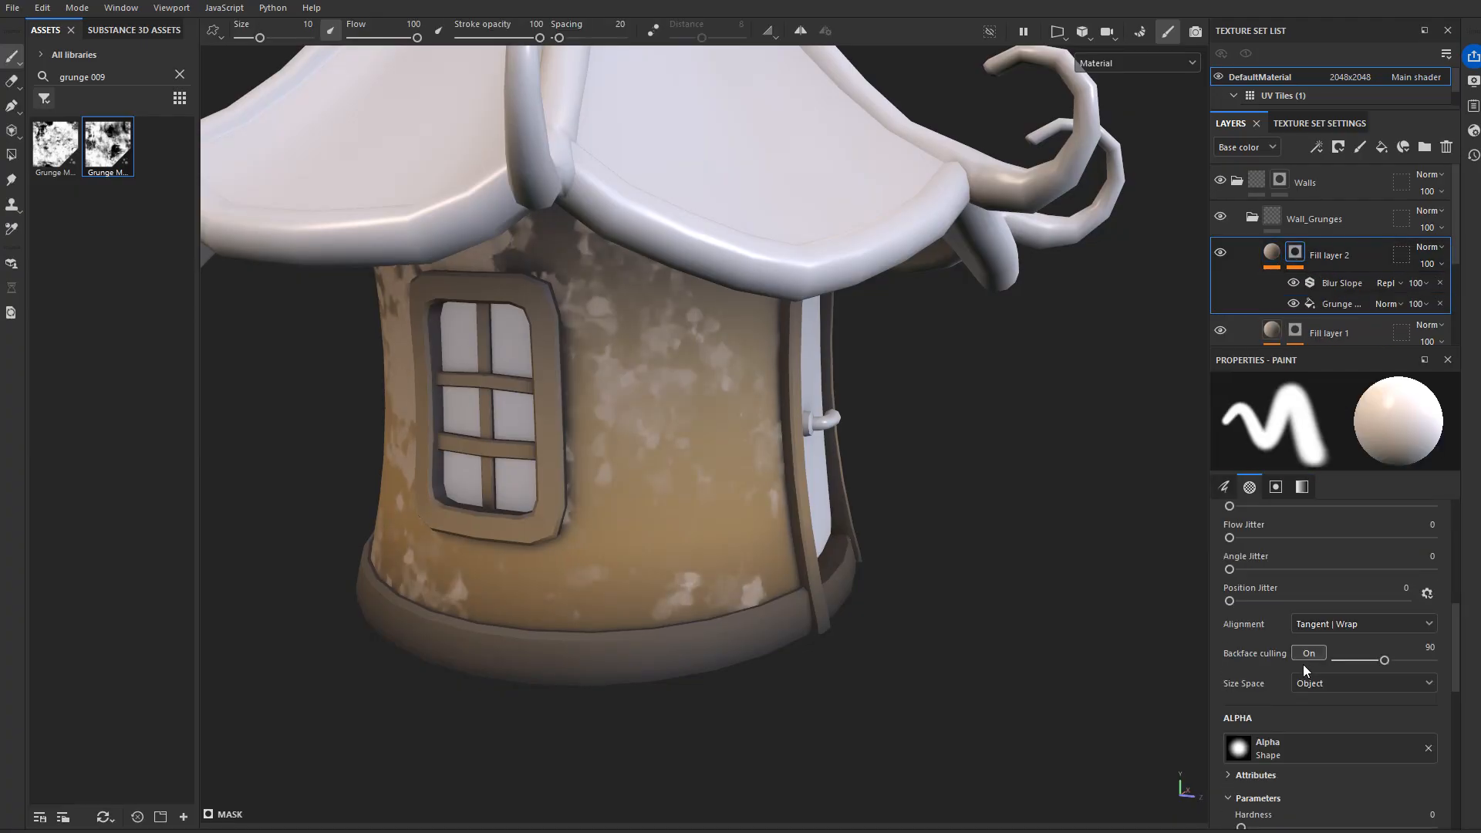
# Step: Replace the grunge in Fill layer 2's mask with Grunge Marble Shapes, adjust its balance and set Invert to True
pyautogui.click(1340, 304)
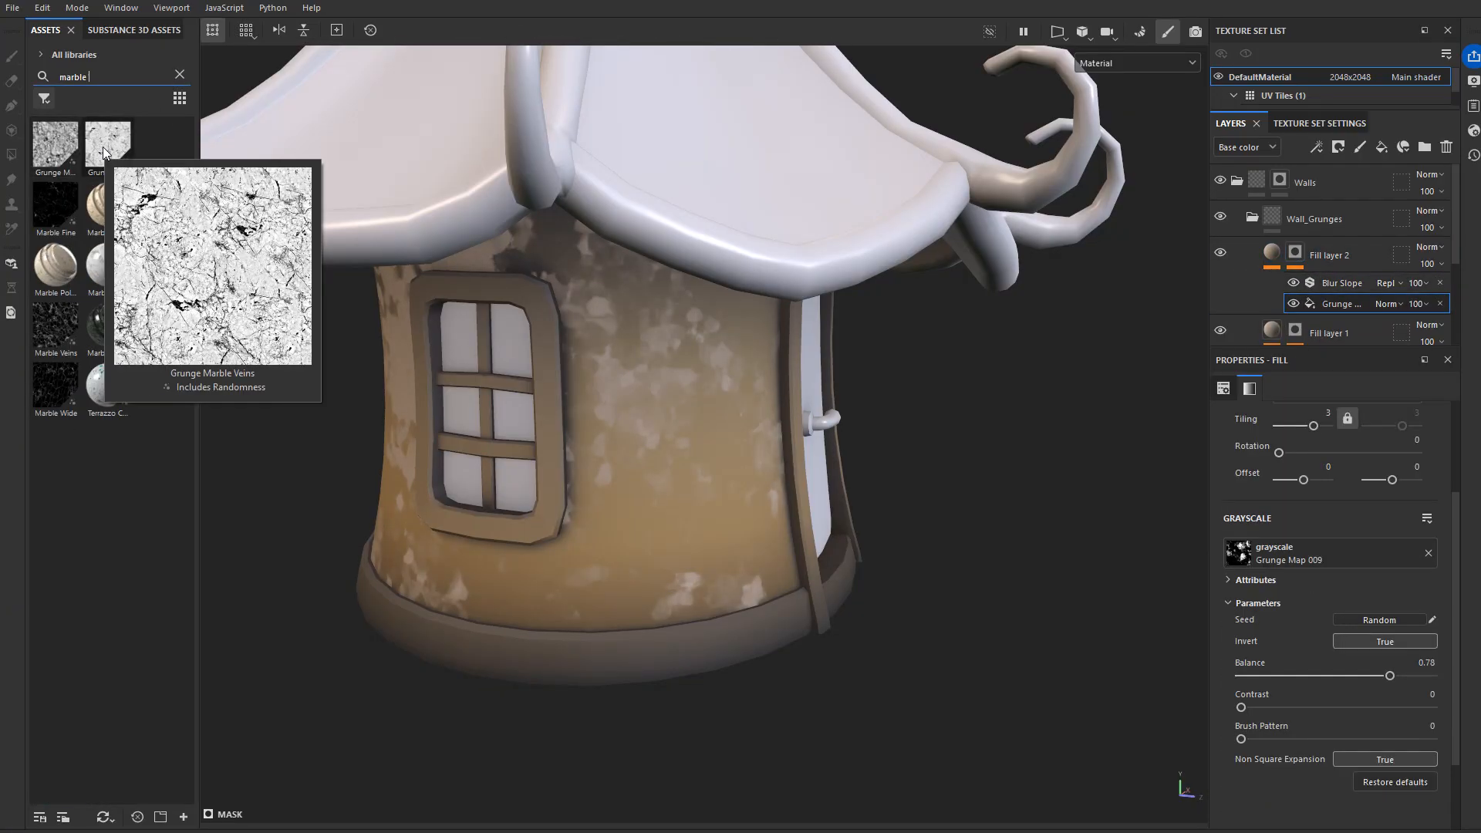
pyautogui.moveTo(55, 144); pyautogui.dragTo(1270, 555)
pyautogui.scroll(-3, 1376, 633)
pyautogui.moveTo(1391, 652); pyautogui.dragTo(1328, 654)
pyautogui.click(1373, 703)
# Step: Change the base colour of Fill layer 2 to a muted pinkish brown
pyautogui.click(1272, 253)
pyautogui.click(1327, 665)
pyautogui.moveTo(1166, 680)
pyautogui.mouseDown()
pyautogui.moveTo(1150, 717)
pyautogui.moveTo(1162, 707)
pyautogui.mouseUp()
pyautogui.click(1319, 782)
pyautogui.scroll(-5, 848, 571)
pyautogui.moveTo(729, 552)
pyautogui.keyDown('alt'); pyautogui.mouseDown()
pyautogui.moveTo(773, 555)
pyautogui.moveTo(779, 532)
pyautogui.moveTo(714, 533)
pyautogui.mouseUp(); pyautogui.keyUp('alt')
pyautogui.scroll(5, 713, 532)
pyautogui.moveTo(1161, 707); pyautogui.dragTo(1170, 684)
pyautogui.scroll(-5, 849, 602)
pyautogui.keyDown('alt'); pyautogui.moveTo(864, 617); pyautogui.dragTo(737, 602); pyautogui.keyUp('alt')
pyautogui.scroll(4, 737, 602)
pyautogui.click(1327, 576)
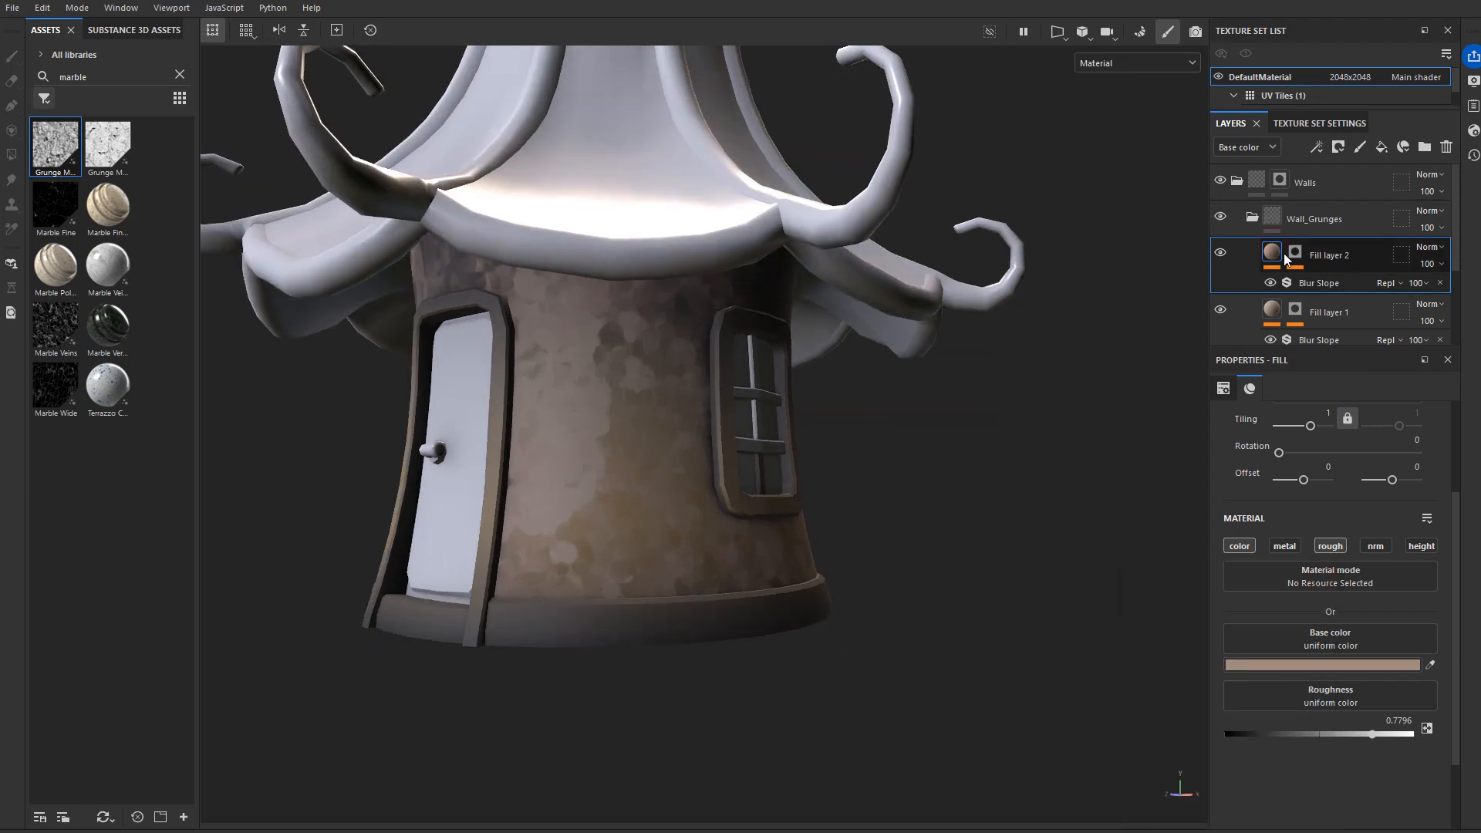
# Step: Delete the Blur Slope filters from the content of Fill layer 2 and Fill layer 1, keeping the mask filters
pyautogui.click(1273, 253)
pyautogui.click(1318, 284)
pyautogui.press('Delete')
pyautogui.click(1324, 320)
pyautogui.press('Delete')
# Step: Try different balance values for the marble grunge in Fill layer 2's mask
pyautogui.click(1295, 253)
pyautogui.click(1341, 304)
pyautogui.moveTo(1327, 654); pyautogui.dragTo(1351, 653)
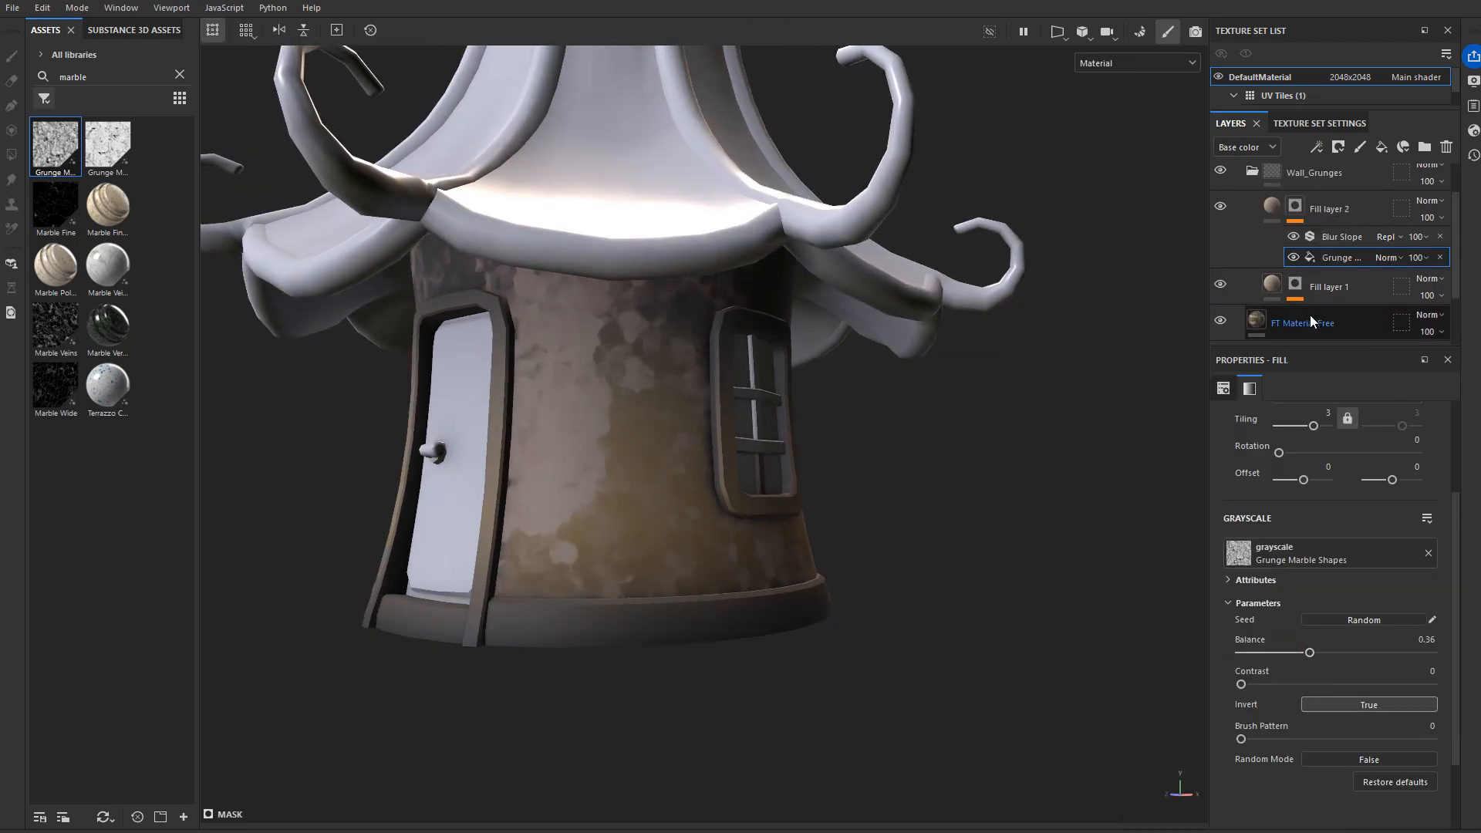
pyautogui.click(1295, 286)
pyautogui.click(1339, 335)
pyautogui.click(1323, 260)
pyautogui.moveTo(1351, 653); pyautogui.dragTo(1276, 653)
# Step: Hide Fill layer 2 and randomize the seed of the grunge in Fill layer 1's mask
pyautogui.click(1221, 206)
pyautogui.scroll(-4, 818, 432)
pyautogui.keyDown('alt'); pyautogui.moveTo(787, 428); pyautogui.dragTo(945, 416); pyautogui.keyUp('alt')
pyautogui.click(1295, 290)
pyautogui.click(1340, 336)
pyautogui.click(1368, 621)
pyautogui.keyDown('alt'); pyautogui.moveTo(587, 432); pyautogui.dragTo(929, 443); pyautogui.keyUp('alt')
# Step: Raise the marble grunge balance in Fill layer 2's mask and duplicate the layer as Fill layer 3
pyautogui.click(1340, 258)
pyautogui.moveTo(1276, 654); pyautogui.dragTo(1320, 653)
pyautogui.scroll(-4, 557, 469)
pyautogui.keyDown('alt'); pyautogui.moveTo(557, 469); pyautogui.dragTo(300, 467); pyautogui.keyUp('alt')
pyautogui.scroll(5, 661, 429)
pyautogui.scroll(3, 803, 424)
pyautogui.keyDown('alt'); pyautogui.moveTo(661, 430); pyautogui.dragTo(695, 432); pyautogui.keyUp('alt')
pyautogui.scroll(-5, 694, 432)
pyautogui.rightClick(1295, 206)
pyautogui.click(1359, 548)
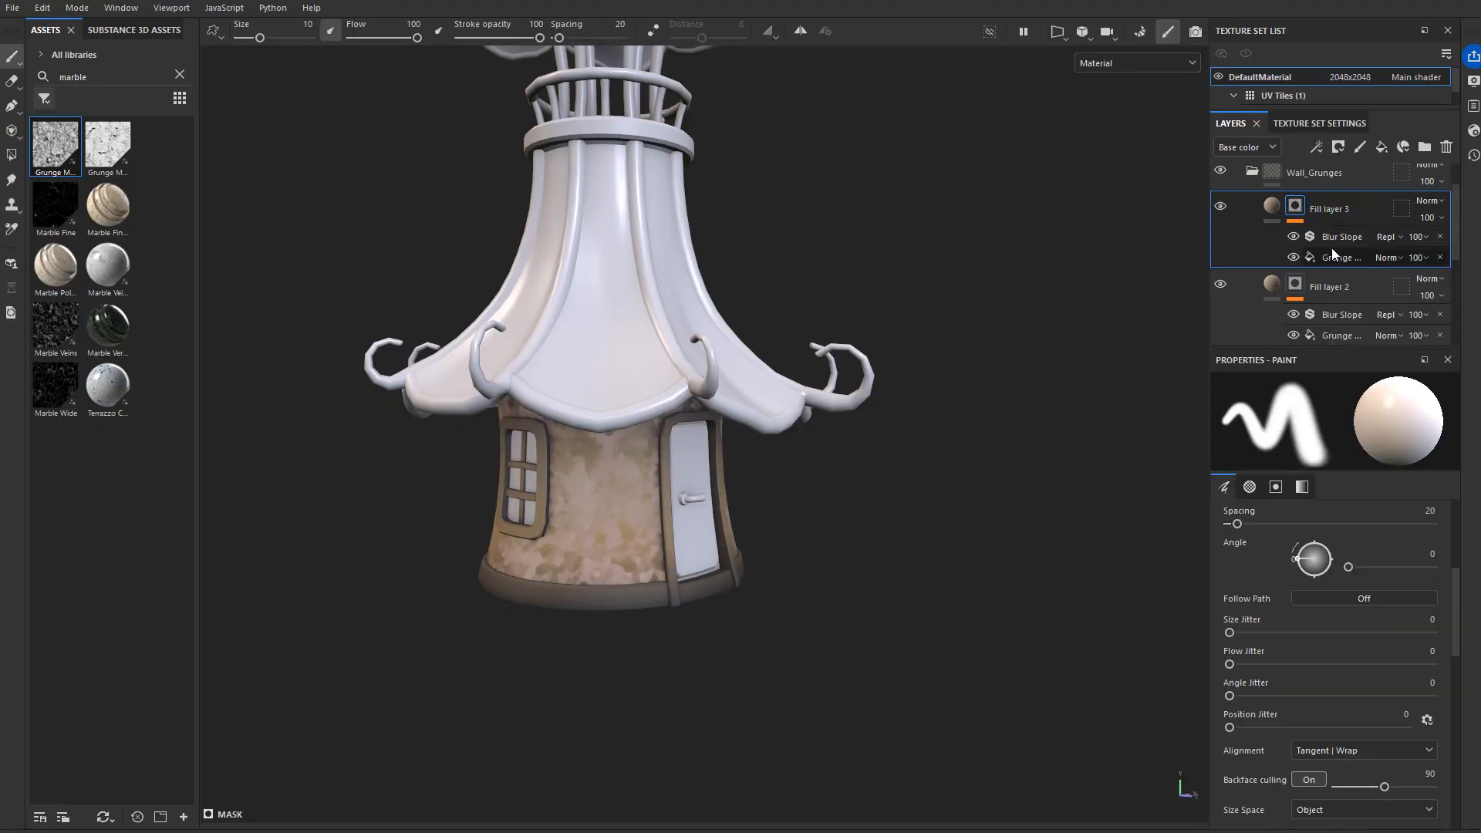
# Step: Remove the existing effects from Fill layer 3's mask and apply the Ground Dirt smart mask instead
pyautogui.click(1439, 257)
pyautogui.press('BackSpace')
pyautogui.click(1272, 206)
pyautogui.moveTo(108, 146); pyautogui.dragTo(1295, 207)
pyautogui.click(1439, 237)
pyautogui.click(1439, 237)
pyautogui.click(1439, 237)
pyautogui.moveTo(108, 146); pyautogui.dragTo(1295, 207)
# Step: Set the Global Balance of the Mask Editor generator in Fill layer 3's mask to 0.55
pyautogui.click(1342, 237)
pyautogui.click(1342, 258)
pyautogui.moveTo(1418, 738); pyautogui.dragTo(1347, 738)
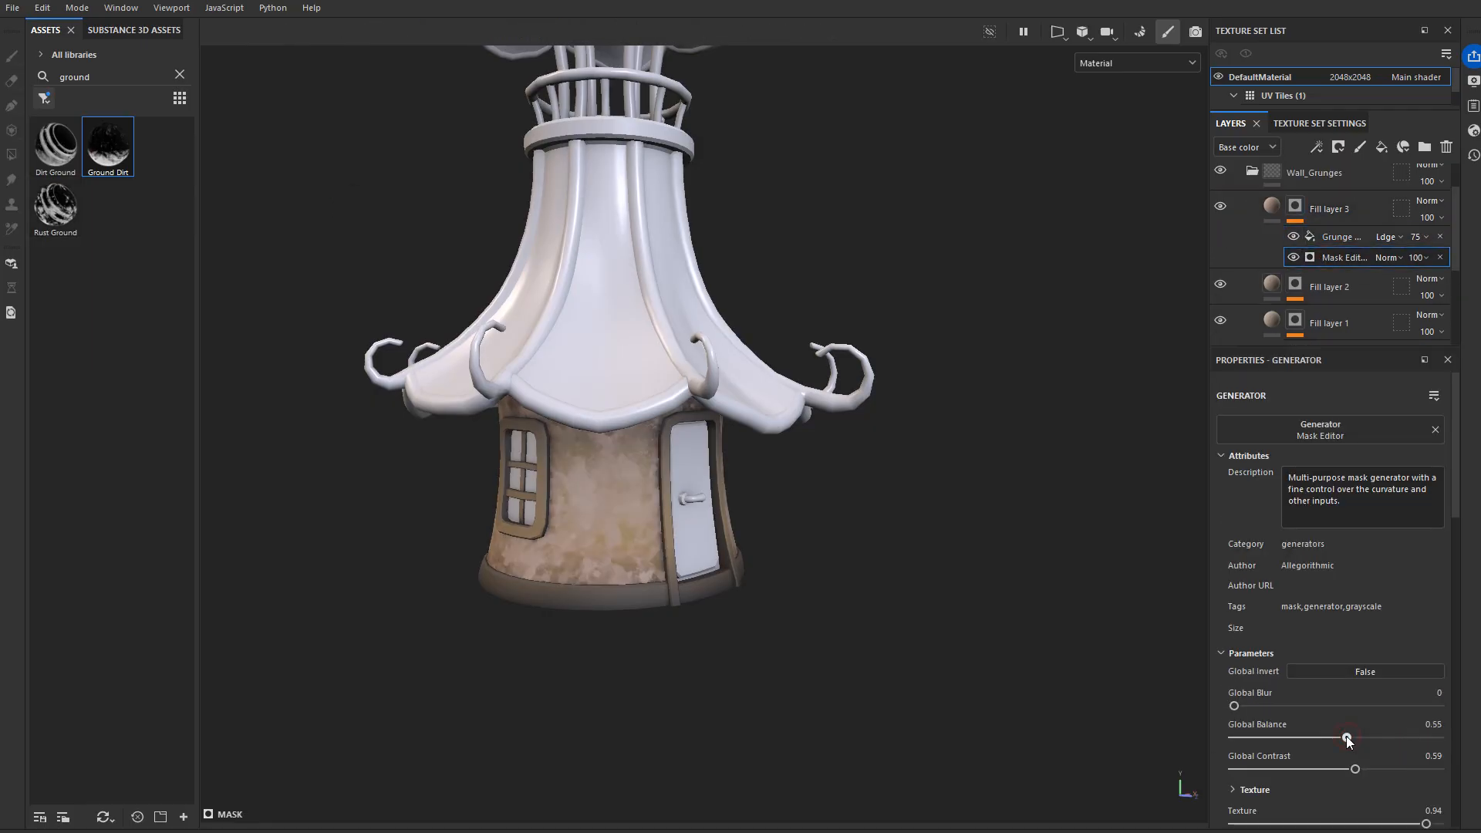
# Step: Set the base colour of Fill layer 3 to the dark olive green 474F36
pyautogui.scroll(-3, 558, 503)
pyautogui.scroll(5, 586, 503)
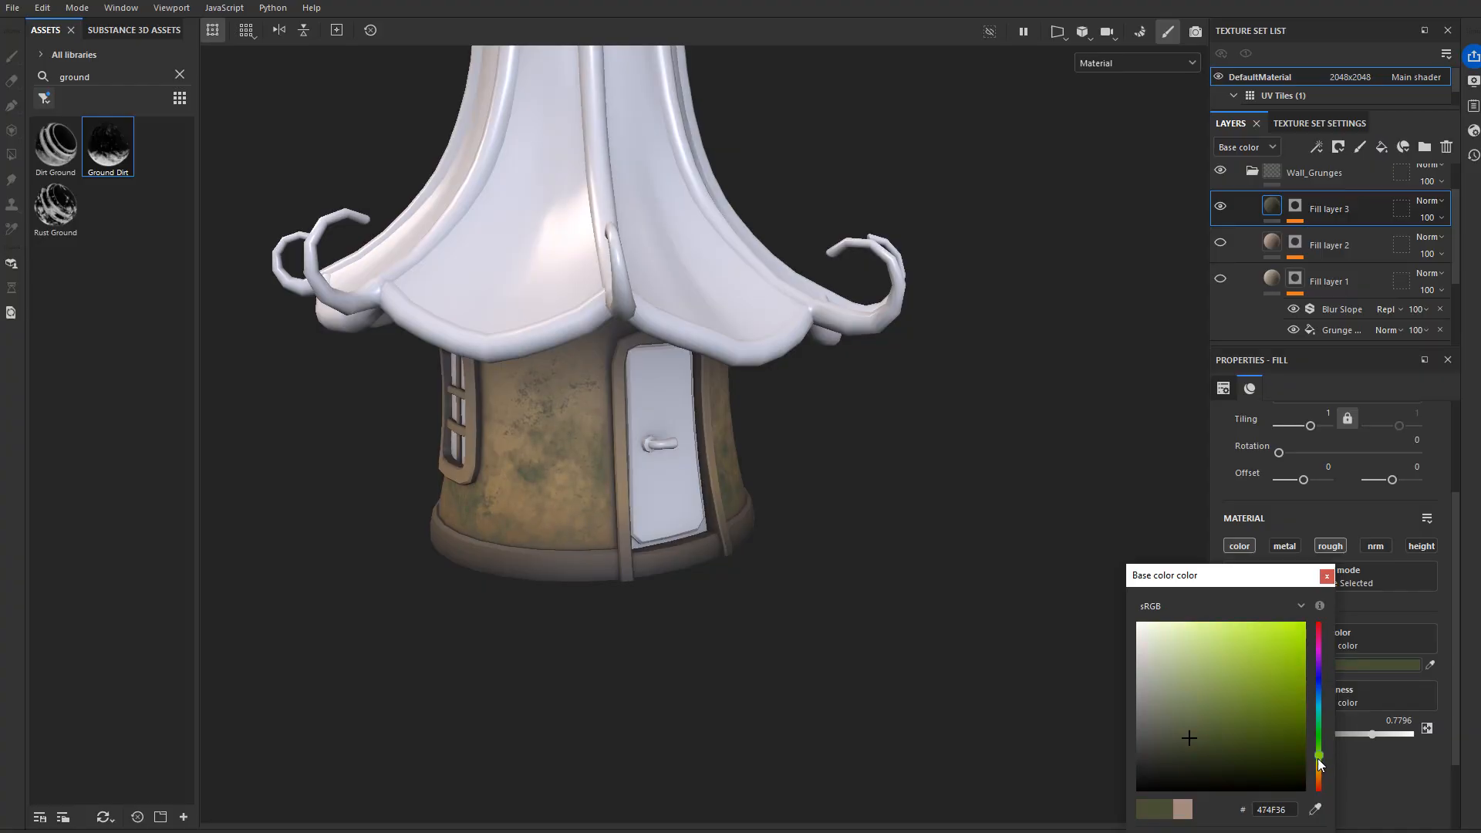
pyautogui.click(1326, 576)
# Step: Add a Blur Slope filter to Fill layer 3's mask with an Intensity Divider of 10
pyautogui.click(1325, 429)
pyautogui.click(1377, 550)
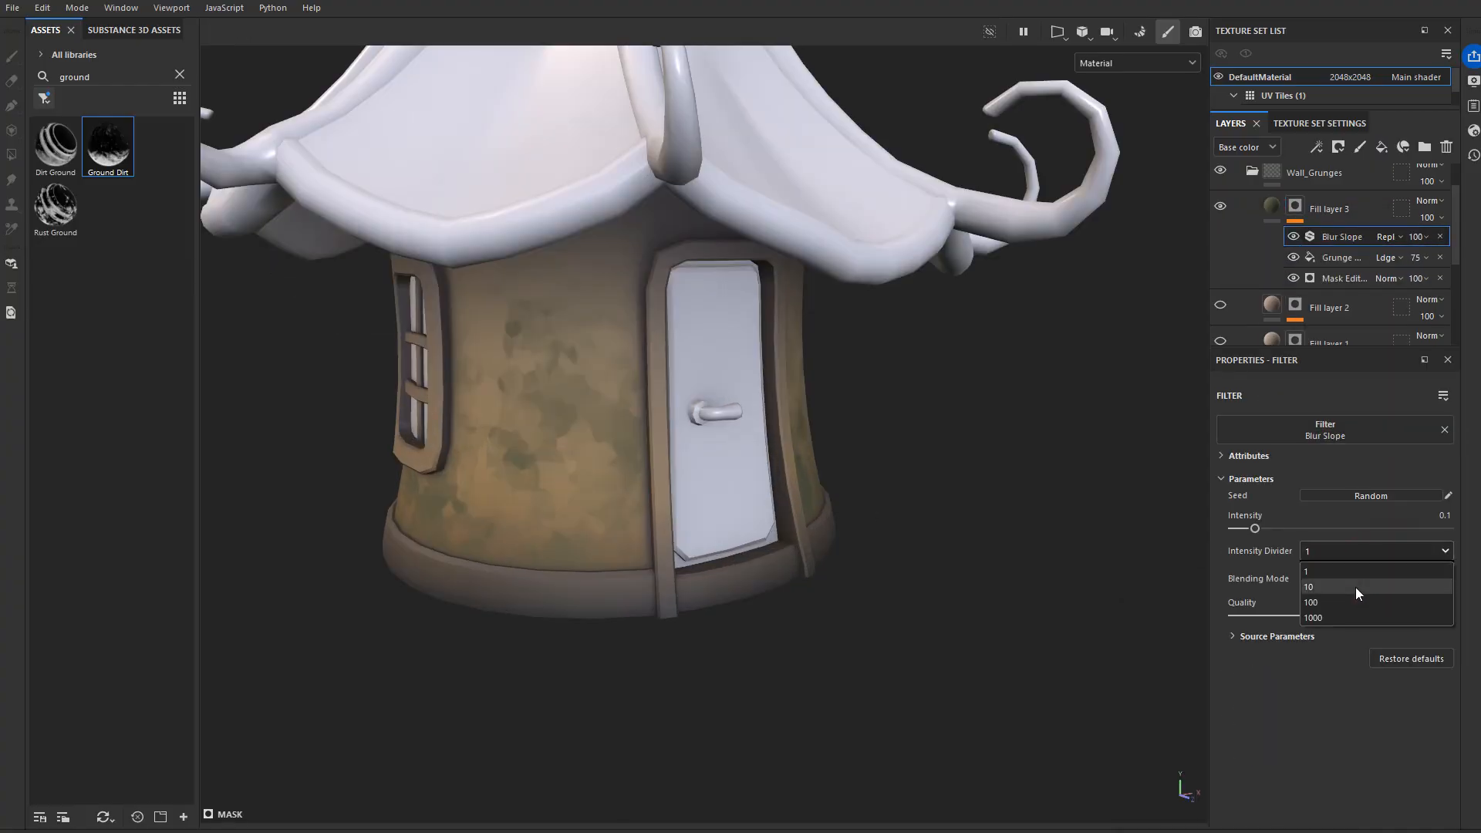
pyautogui.click(1356, 587)
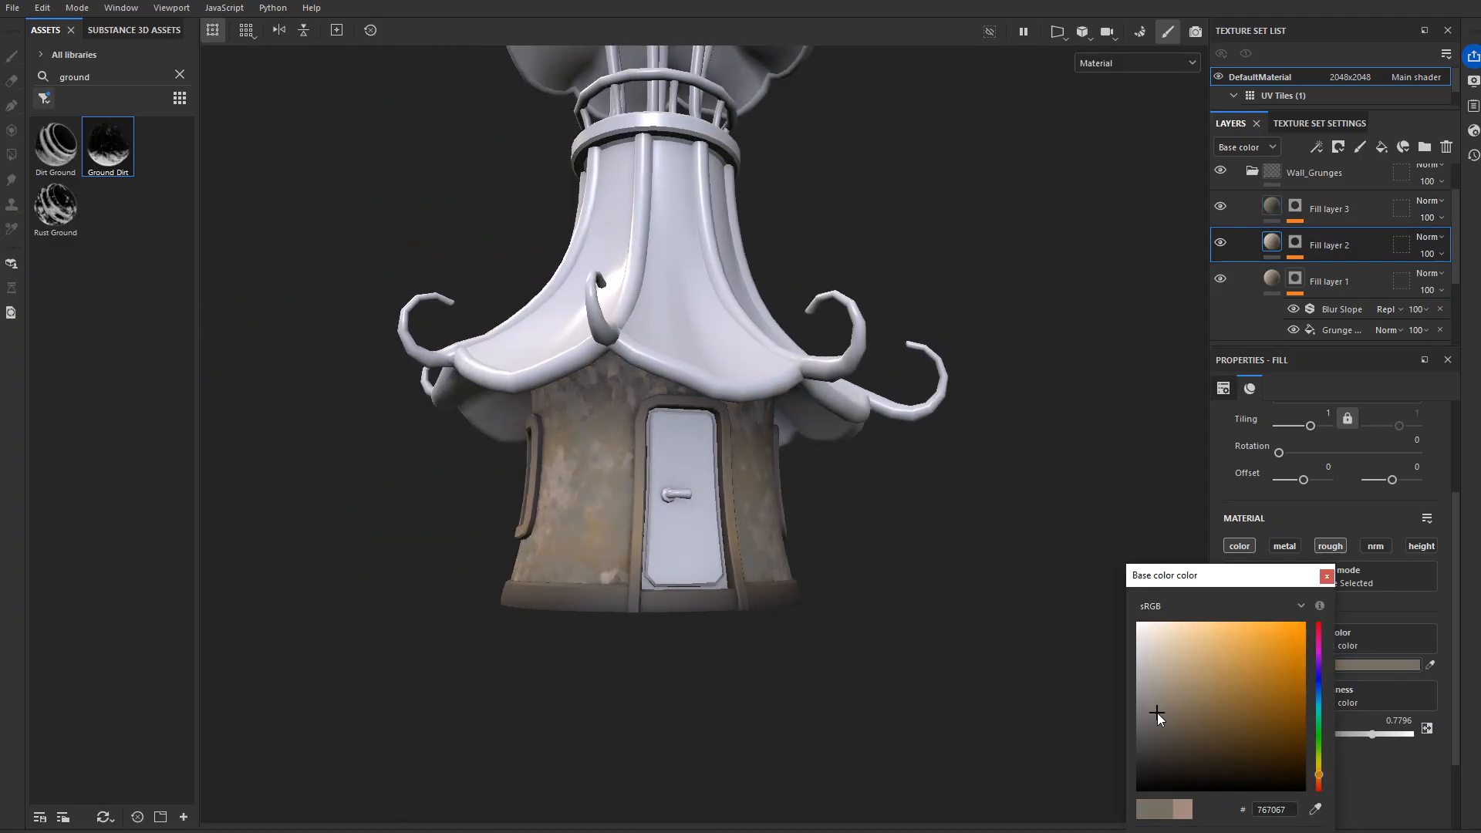
# Step: Change the base colour of Fill layer 2 to a light warm grey
pyautogui.moveTo(1157, 713); pyautogui.dragTo(1164, 701)
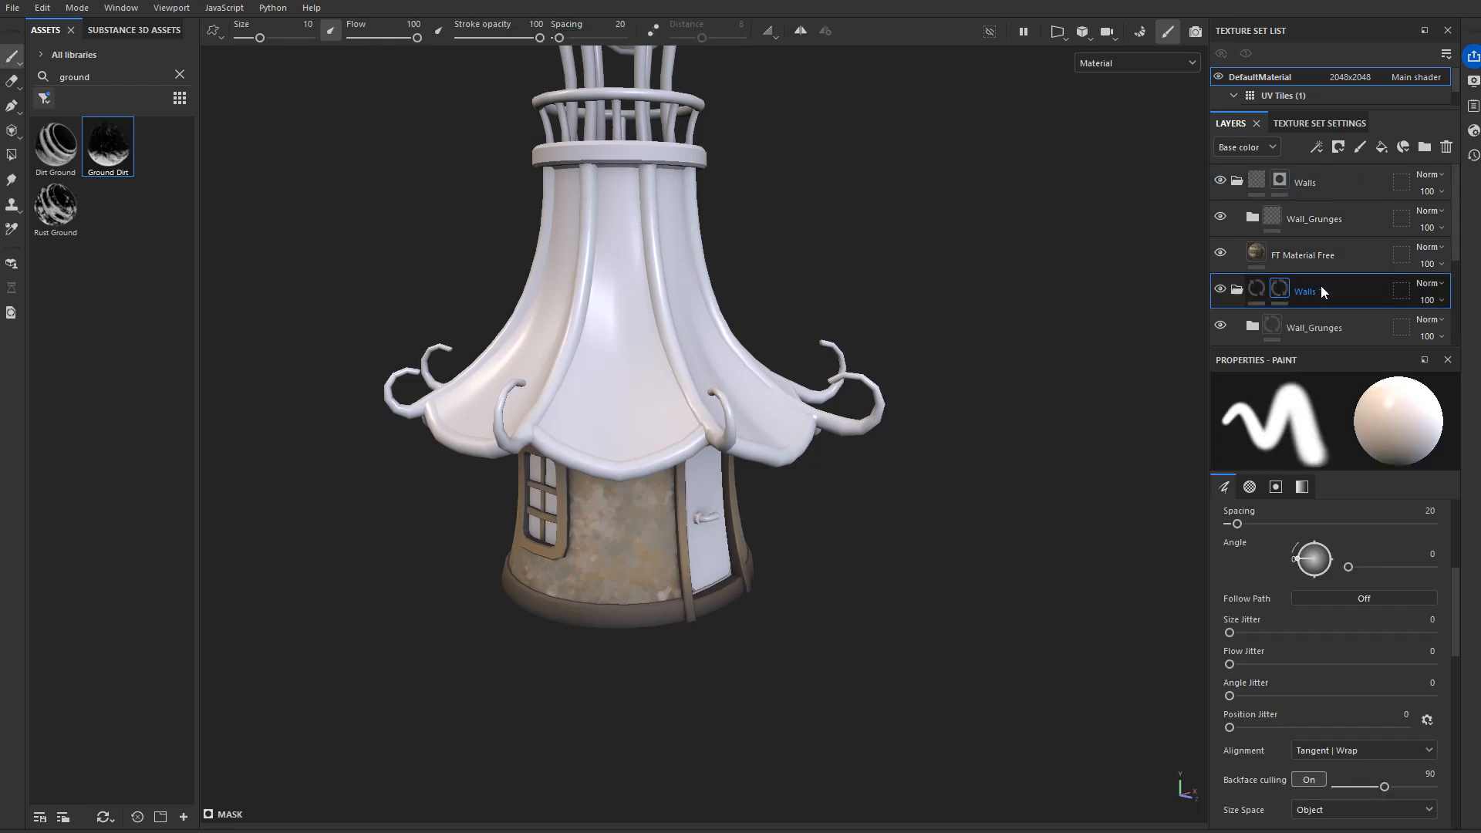
# Step: Name the duplicated walls folder Foundation_Grunges and restrict its mask to the tower's foundation ring with Polygon Fill
pyautogui.click(10, 155)
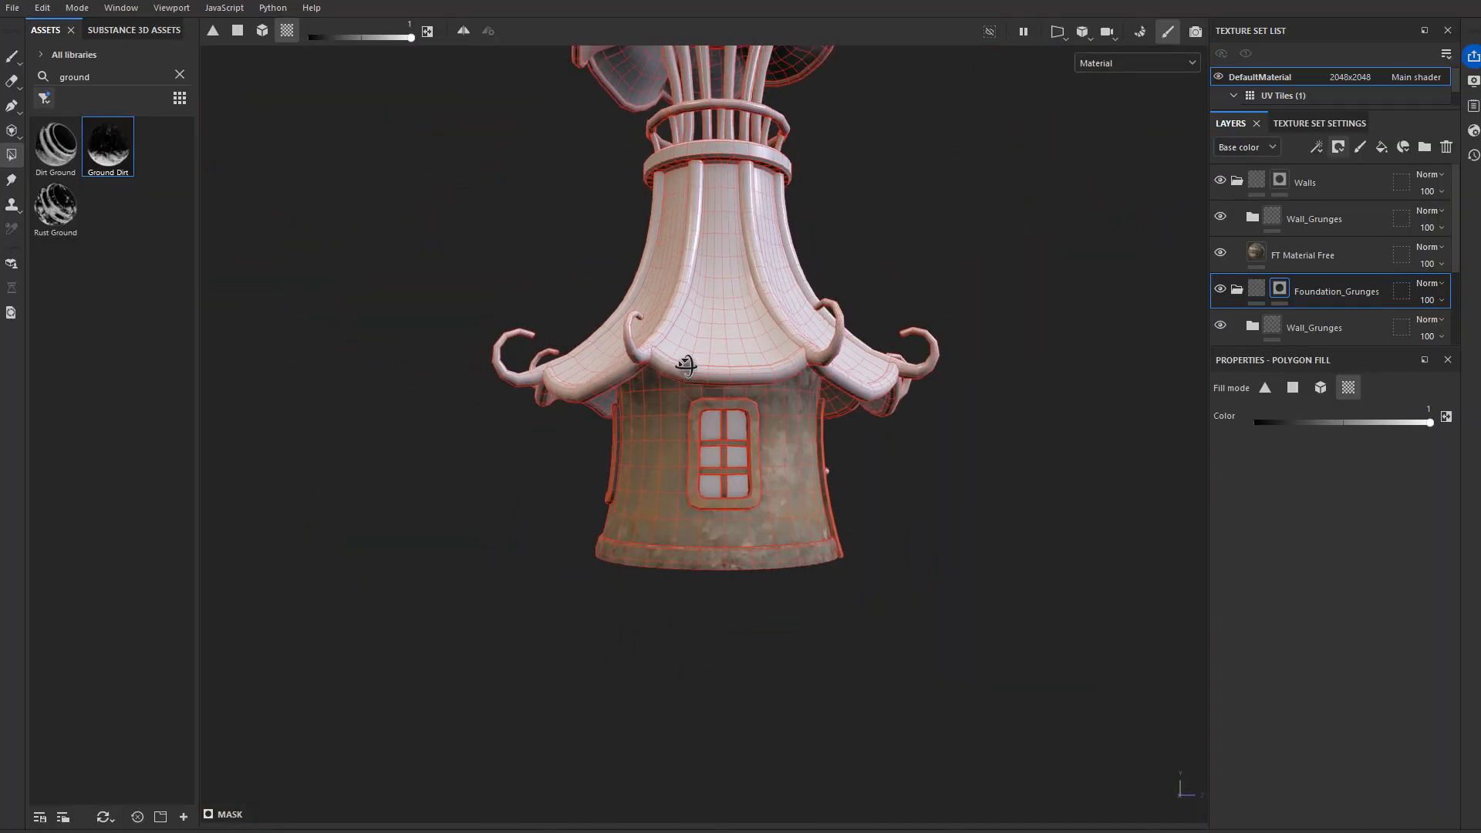
pyautogui.keyDown('alt'); pyautogui.moveTo(719, 513); pyautogui.dragTo(864, 427); pyautogui.keyUp('alt')
pyautogui.moveTo(863, 427); pyautogui.dragTo(667, 501)
pyautogui.press('x')
pyautogui.click(667, 501)
pyautogui.click(674, 562)
pyautogui.click(731, 572)
pyautogui.moveTo(731, 572)
pyautogui.keyDown('alt'); pyautogui.mouseDown()
pyautogui.moveTo(949, 544)
pyautogui.moveTo(691, 546)
pyautogui.mouseUp(); pyautogui.keyUp('alt')
pyautogui.scroll(-5, 691, 545)
pyautogui.keyDown('alt'); pyautogui.moveTo(691, 545); pyautogui.dragTo(494, 417, button='middle'); pyautogui.keyUp('alt')
pyautogui.scroll(5, 494, 416)
pyautogui.click(12, 57)
# Step: Change the base colours of Fill layer 1 and Fill layer 2 in the foundation's grunge folder to muted olive-brown tones
pyautogui.click(1220, 279)
pyautogui.click(1220, 279)
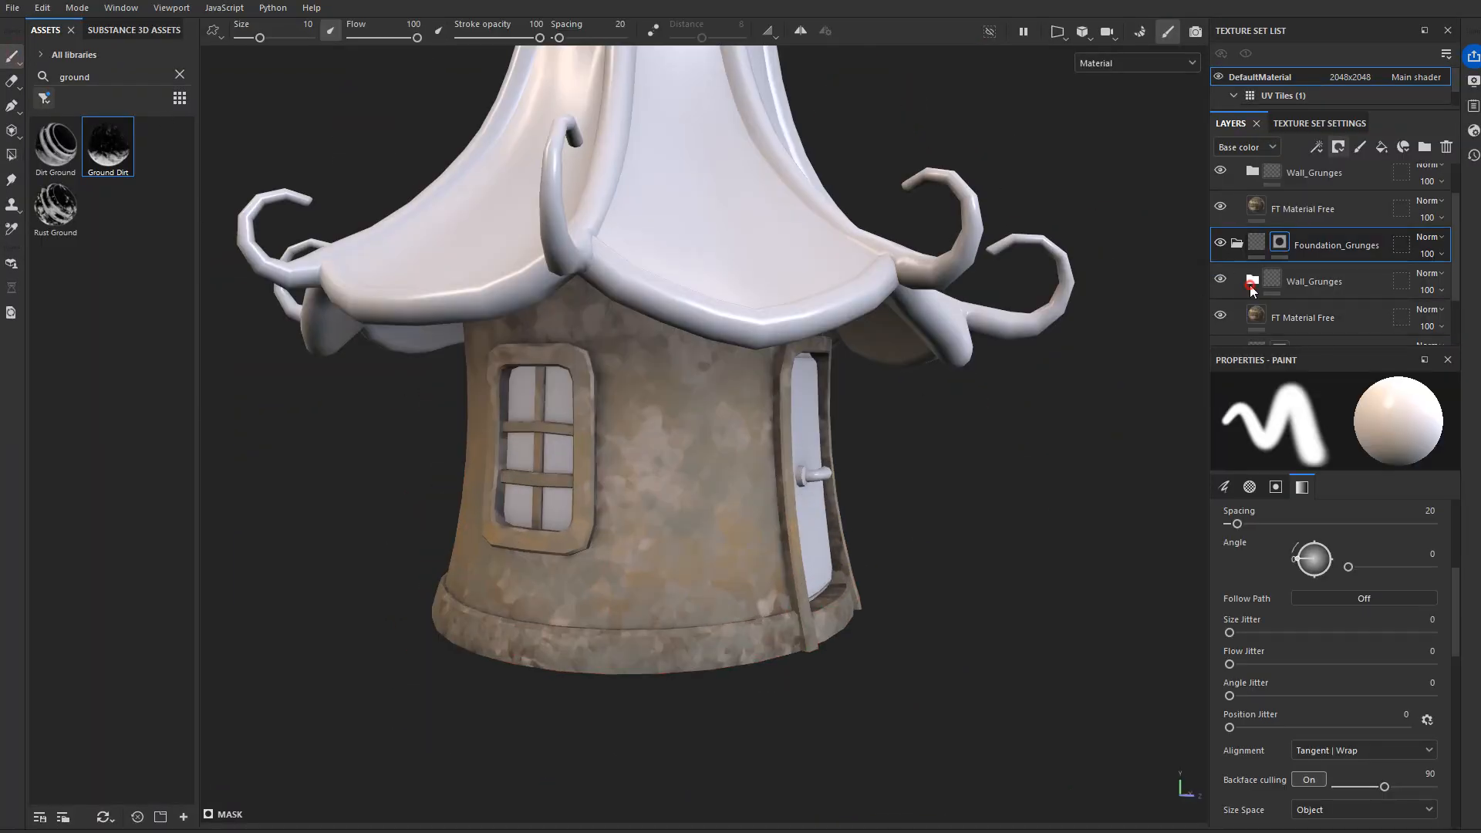
pyautogui.click(1251, 281)
pyautogui.scroll(-2, 1265, 297)
pyautogui.click(1271, 294)
pyautogui.scroll(-5, 1312, 579)
pyautogui.click(1327, 665)
pyautogui.click(1271, 258)
pyautogui.click(1310, 665)
pyautogui.click(1172, 728)
# Step: Change the base colour of Fill layer 3 in the foundation's grunge folder to a dark olive brown
pyautogui.click(1271, 222)
pyautogui.click(1316, 665)
pyautogui.click(1173, 731)
pyautogui.scroll(-5, 694, 463)
pyautogui.click(1323, 579)
# Step: Collapse the Foundation_Grunges folder and create a new folder named L_Roof_Frames for the lower roof trim
pyautogui.keyDown('alt'); pyautogui.moveTo(879, 494); pyautogui.dragTo(998, 473); pyautogui.keyUp('alt')
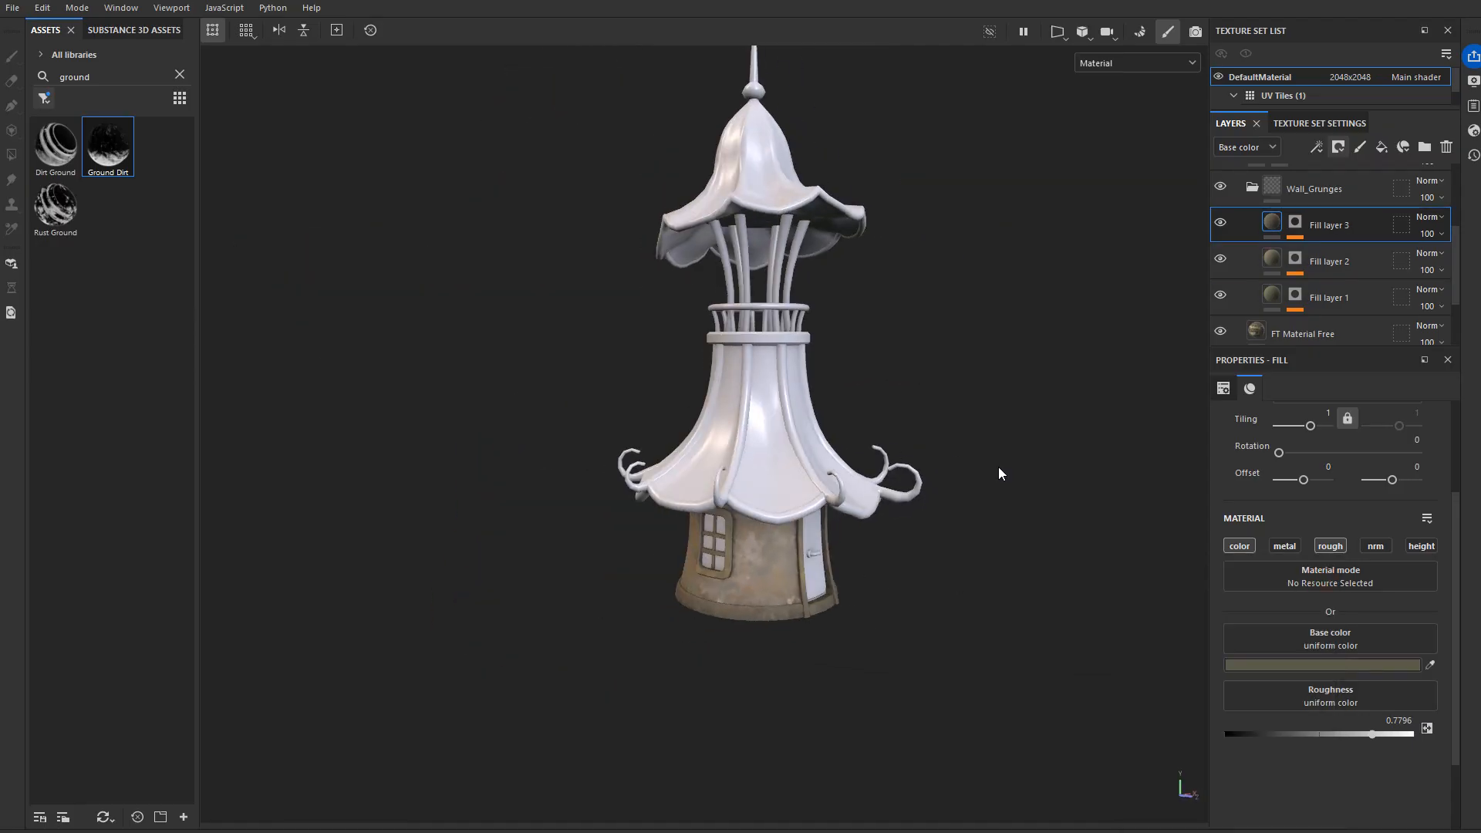
pyautogui.scroll(5, 998, 472)
pyautogui.scroll(3, 1311, 231)
pyautogui.click(1238, 181)
pyautogui.click(1424, 146)
pyautogui.doubleClick(1334, 186)
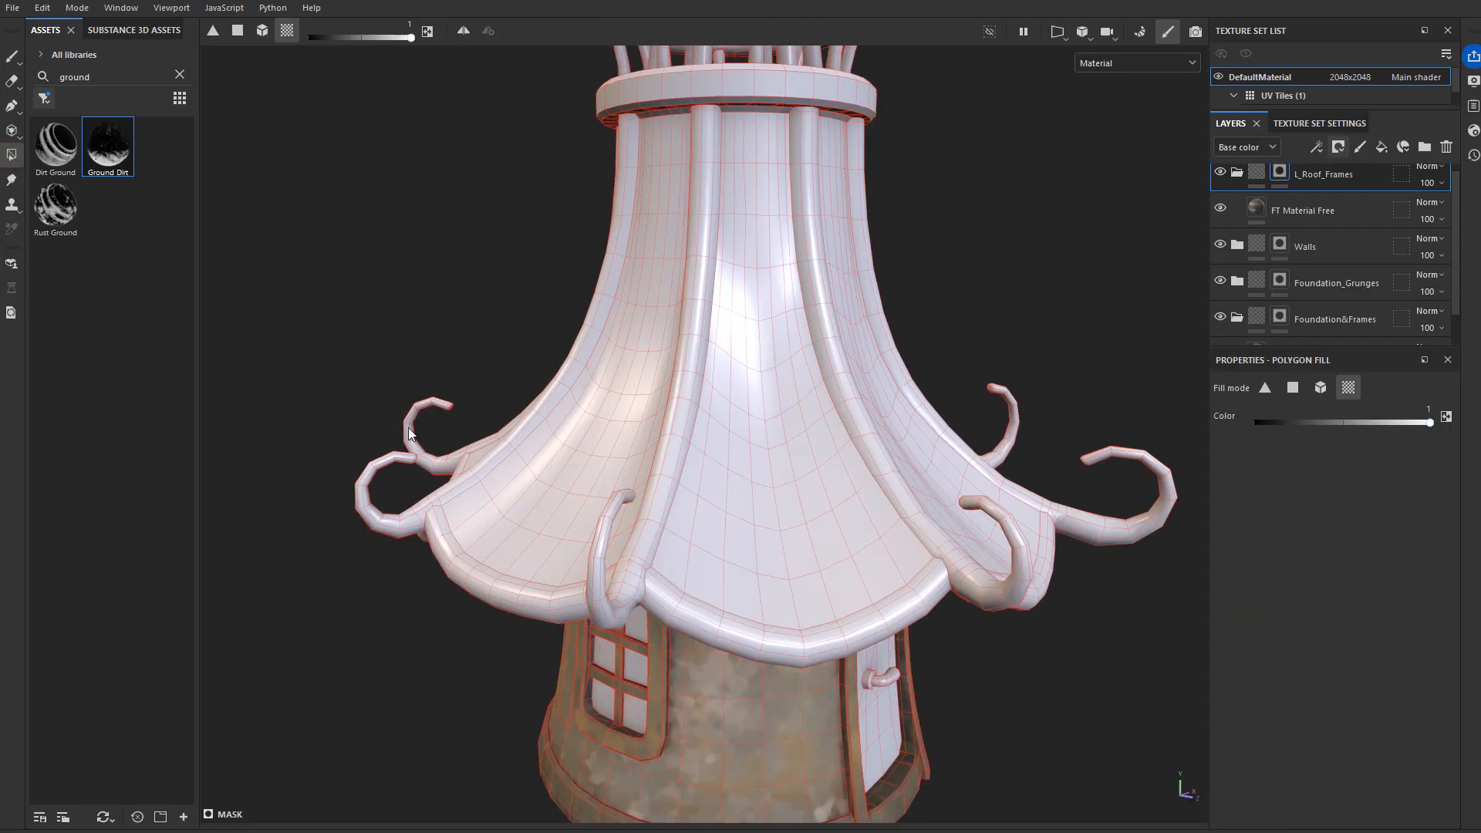
# Step: Mask the L_Roof_Frames folder to the lower roof's ribs, curls, edge trim and top collar with Polygon Fill
pyautogui.click(409, 433)
pyautogui.keyDown('alt'); pyautogui.moveTo(409, 433); pyautogui.dragTo(723, 456); pyautogui.keyUp('alt')
pyautogui.scroll(4, 724, 455)
pyautogui.scroll(-5, 717, 377)
pyautogui.keyDown('alt'); pyautogui.moveTo(717, 377); pyautogui.dragTo(848, 503); pyautogui.keyUp('alt')
pyautogui.keyDown('alt'); pyautogui.moveTo(1033, 415); pyautogui.dragTo(530, 580); pyautogui.keyUp('alt')
pyautogui.scroll(-3, 872, 320)
pyautogui.scroll(6, 539, 360)
pyautogui.keyDown('alt'); pyautogui.moveTo(539, 359); pyautogui.dragTo(532, 438); pyautogui.keyUp('alt')
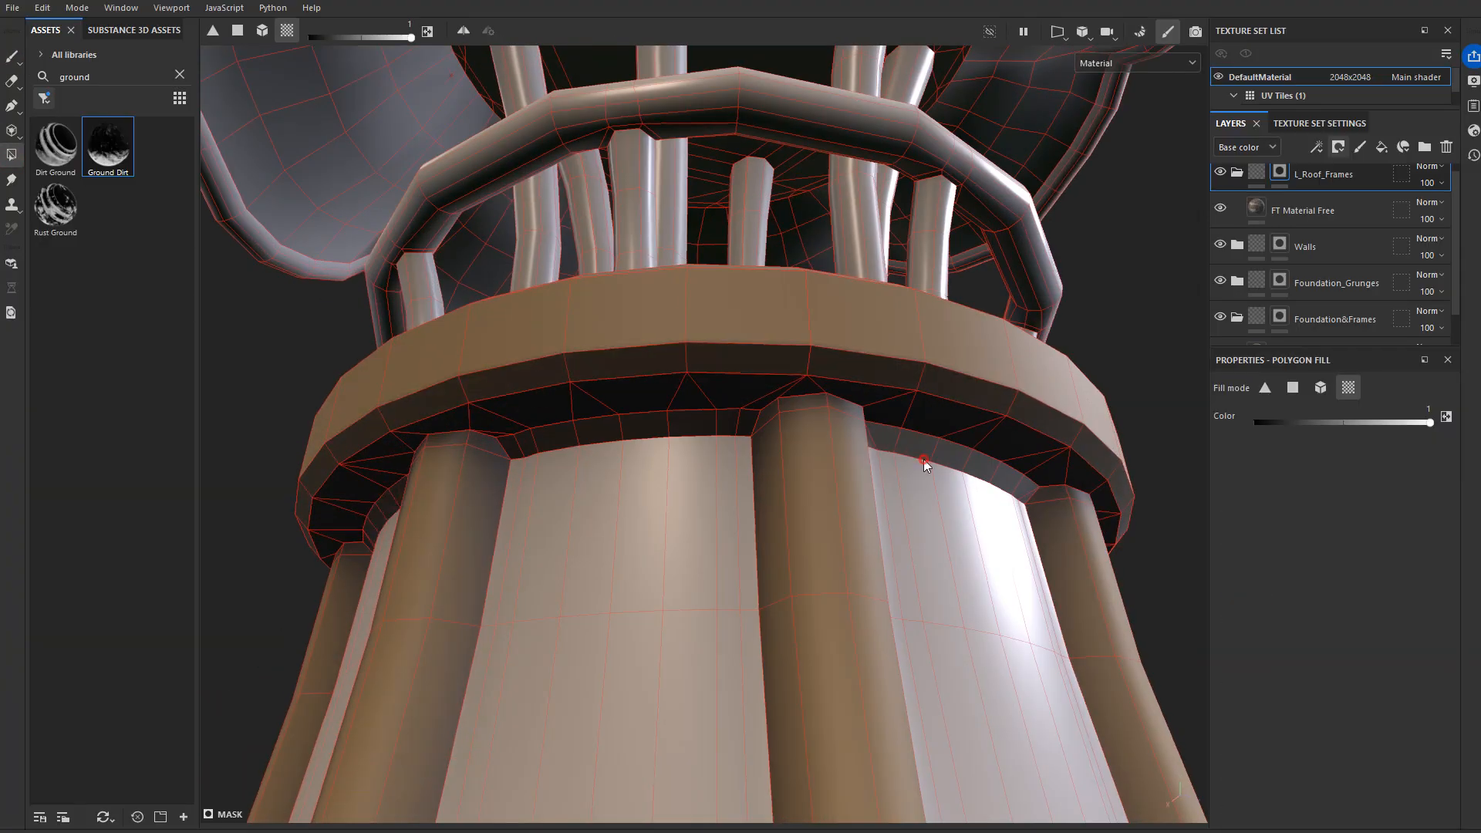
pyautogui.scroll(-3, 932, 457)
pyautogui.scroll(4, 945, 357)
pyautogui.keyDown('alt'); pyautogui.moveTo(945, 362); pyautogui.dragTo(719, 325); pyautogui.keyUp('alt')
pyautogui.press('1')
pyautogui.scroll(-5, 1041, 347)
pyautogui.moveTo(1041, 347)
pyautogui.keyDown('alt'); pyautogui.mouseDown()
pyautogui.moveTo(939, 317)
pyautogui.moveTo(943, 378)
pyautogui.mouseUp(); pyautogui.keyUp('alt')
pyautogui.scroll(3, 942, 378)
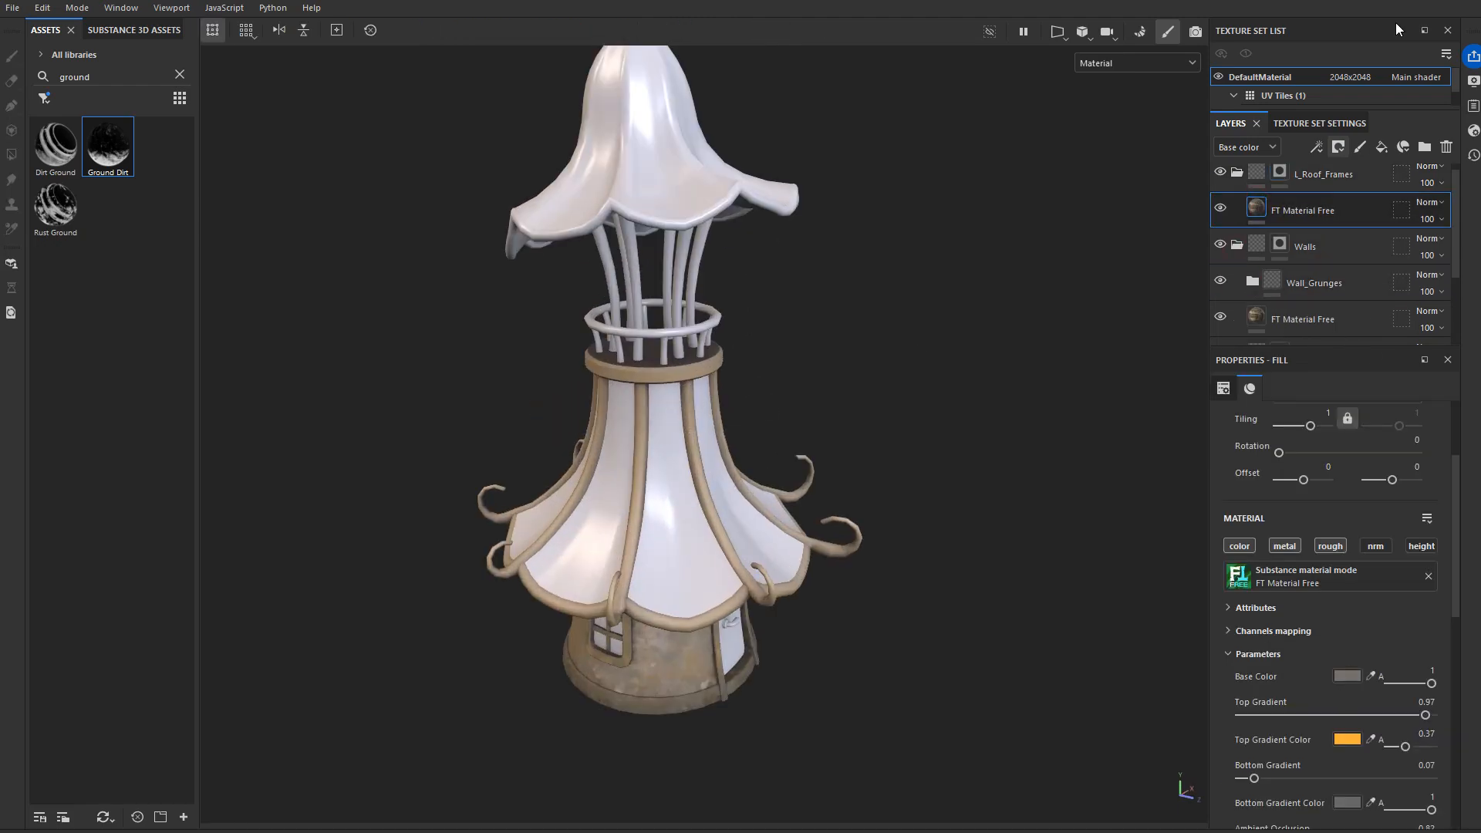
# Step: Set the Base Color of the Walls folder's FT Material Free to the pale beige D2C6B1
pyautogui.keyDown('alt'); pyautogui.moveTo(956, 339); pyautogui.dragTo(953, 320); pyautogui.keyUp('alt')
pyautogui.scroll(1, 953, 320)
pyautogui.scroll(-3, 1295, 293)
pyautogui.click(1291, 318)
pyautogui.click(1346, 675)
pyautogui.click(1162, 651)
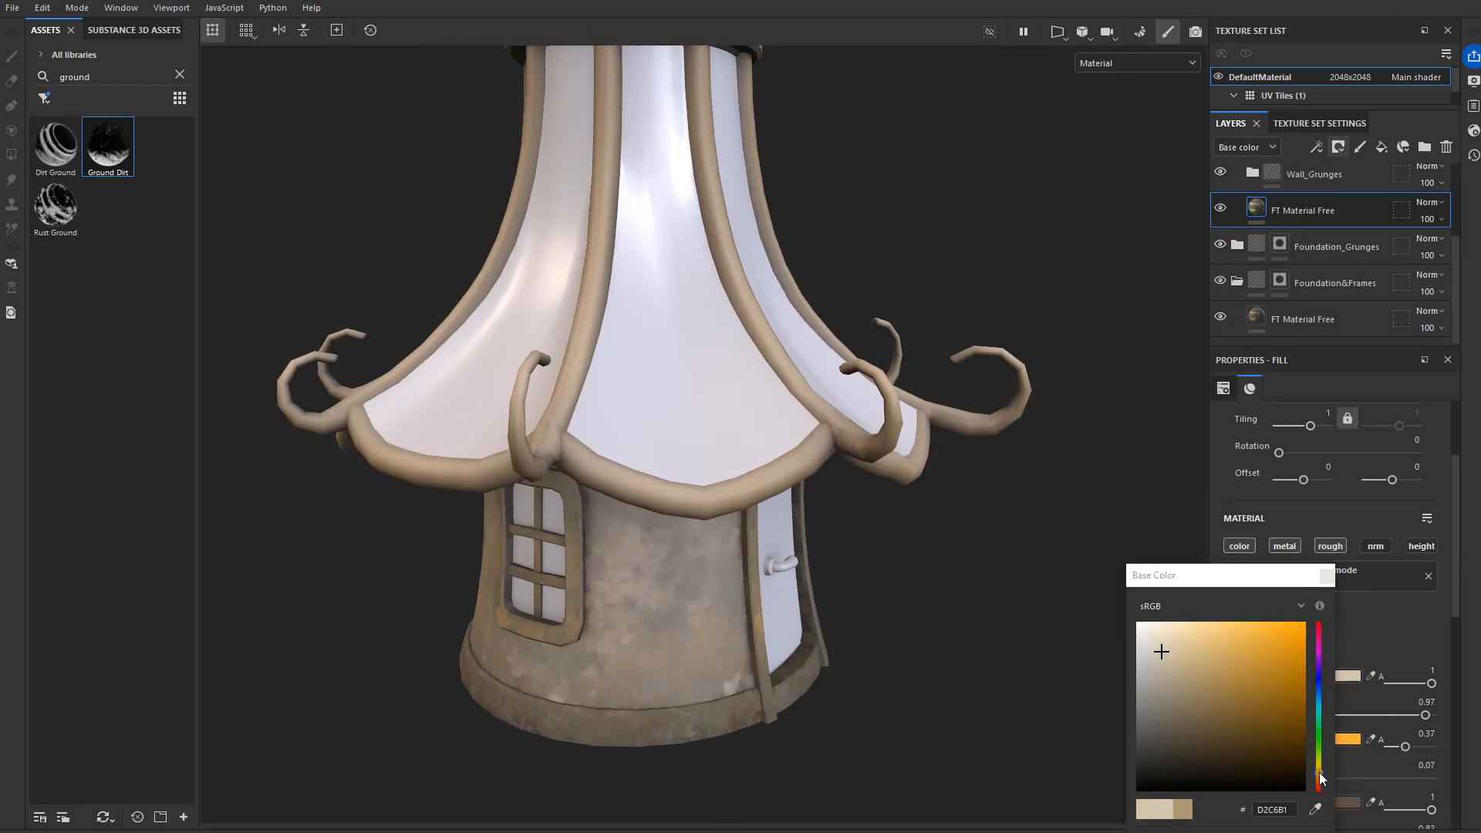
pyautogui.click(1327, 576)
# Step: Lighten the base colours of Fill layer 1 and Fill layer 3 in the wall grunge folder
pyautogui.click(1262, 281)
pyautogui.click(1376, 665)
pyautogui.click(1167, 661)
pyautogui.click(1166, 685)
pyautogui.click(1326, 576)
pyautogui.click(1272, 208)
pyautogui.click(1373, 665)
pyautogui.click(1160, 692)
# Step: Set the base colour of the wall grunges' Fill layer 1 to the light beige CCBBA7
pyautogui.click(1265, 289)
pyautogui.click(1372, 665)
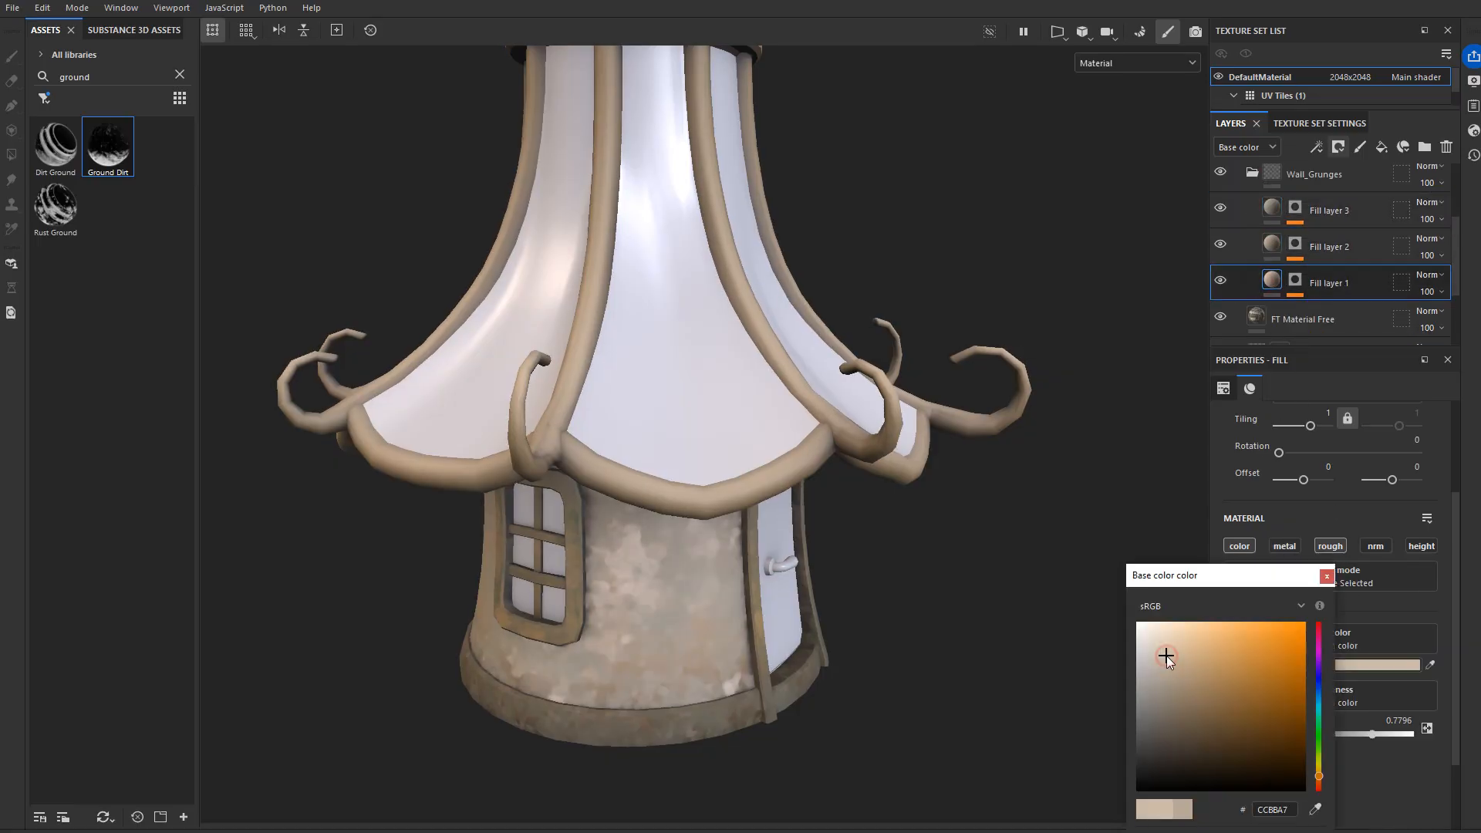
pyautogui.click(1165, 658)
pyautogui.scroll(-6, 625, 648)
pyautogui.click(1327, 576)
pyautogui.scroll(6, 628, 713)
pyautogui.scroll(-5, 963, 551)
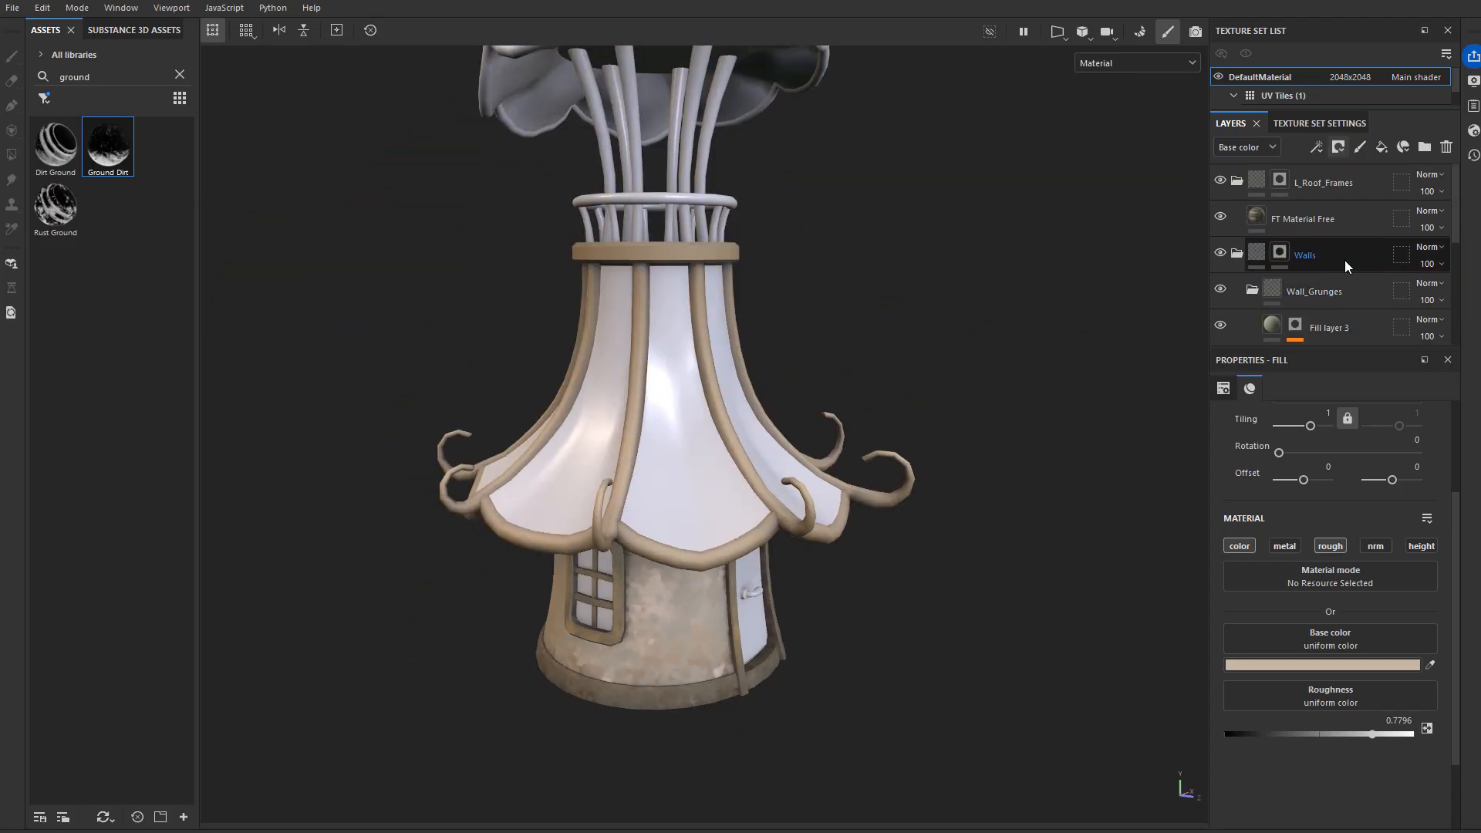
# Step: Set the roof frame material's Top Gradient Color to a pale cream and its Top Gradient to 0.83
pyautogui.click(1349, 261)
pyautogui.click(1354, 742)
pyautogui.click(1166, 621)
pyautogui.click(1327, 576)
pyautogui.scroll(-1, 1315, 656)
pyautogui.moveTo(1303, 669); pyautogui.dragTo(1411, 673)
# Step: Set the roof frame material's Bottom Gradient Color to light orange and its Base Color to golden brown
pyautogui.click(1347, 756)
pyautogui.click(1200, 664)
pyautogui.click(1327, 576)
pyautogui.click(1347, 630)
pyautogui.click(1191, 660)
pyautogui.moveTo(1233, 654); pyautogui.dragTo(1238, 696)
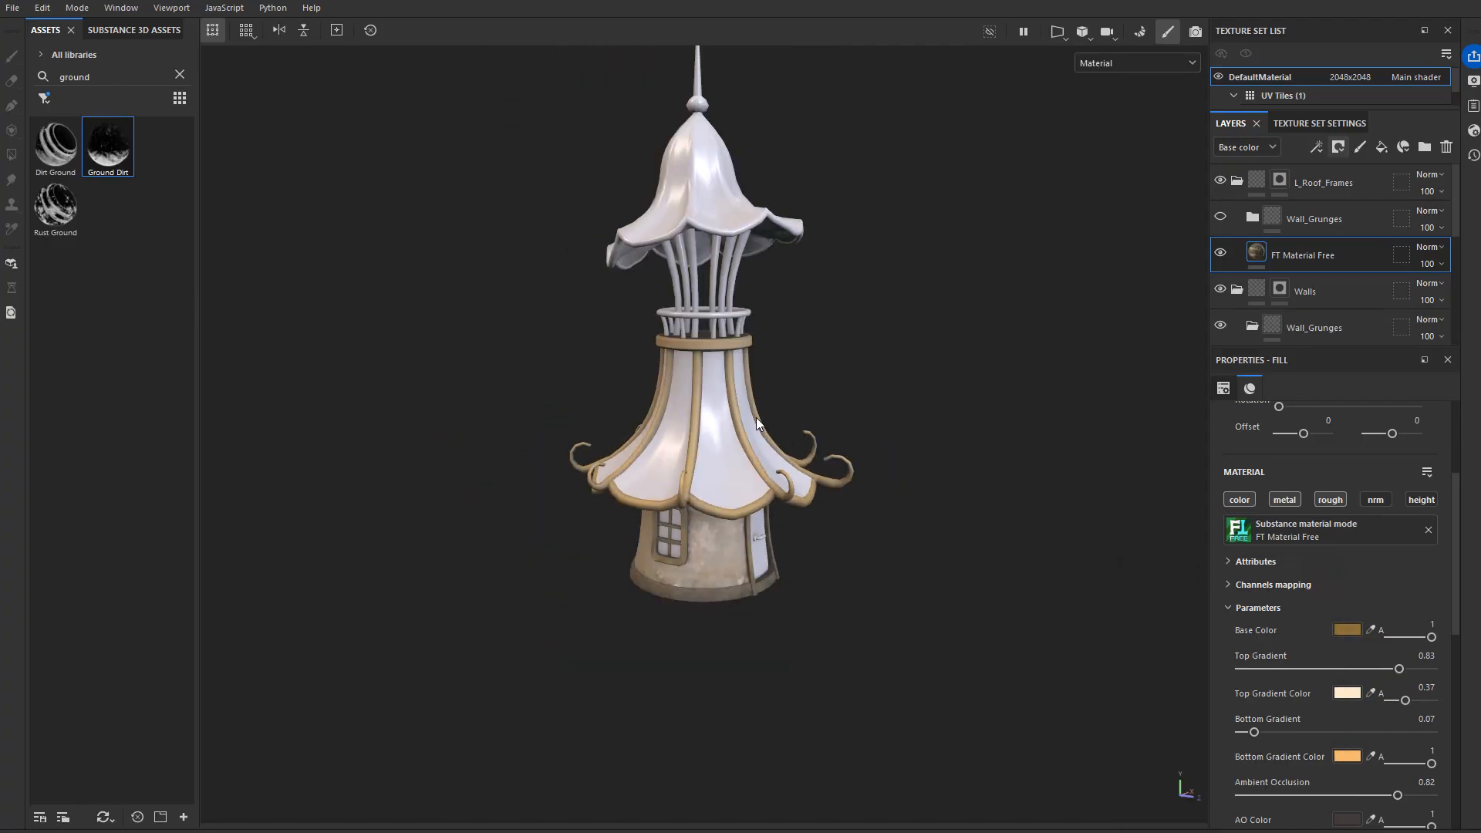
# Step: Set the opacity of the Wall_Grunges folder inside L_Roof_Frames to 58
pyautogui.scroll(3, 757, 424)
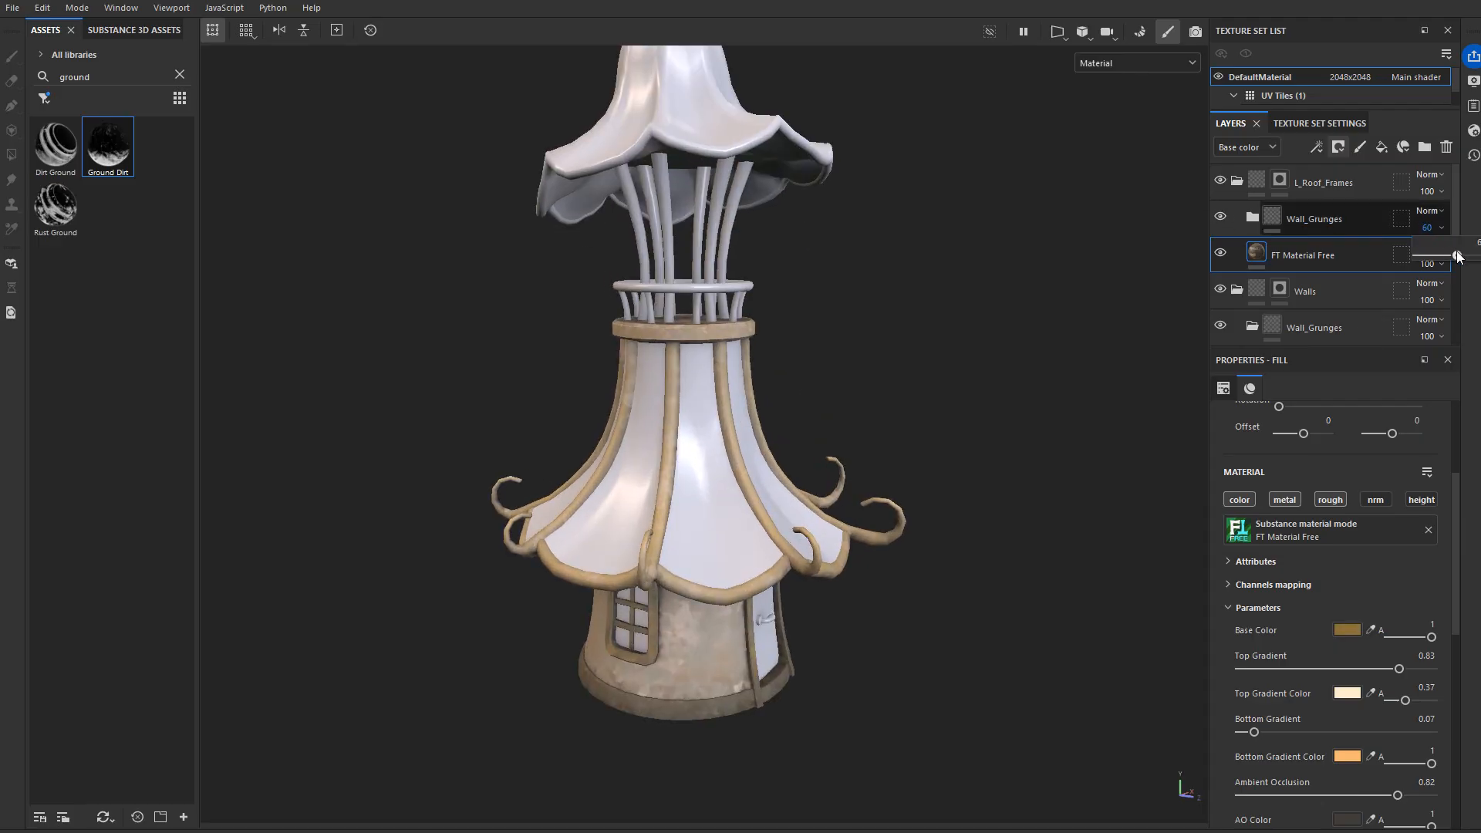
pyautogui.moveTo(1455, 250); pyautogui.dragTo(1456, 251)
pyautogui.keyDown('alt'); pyautogui.moveTo(711, 671); pyautogui.dragTo(722, 532, button='middle'); pyautogui.keyUp('alt')
pyautogui.scroll(-2, 724, 533)
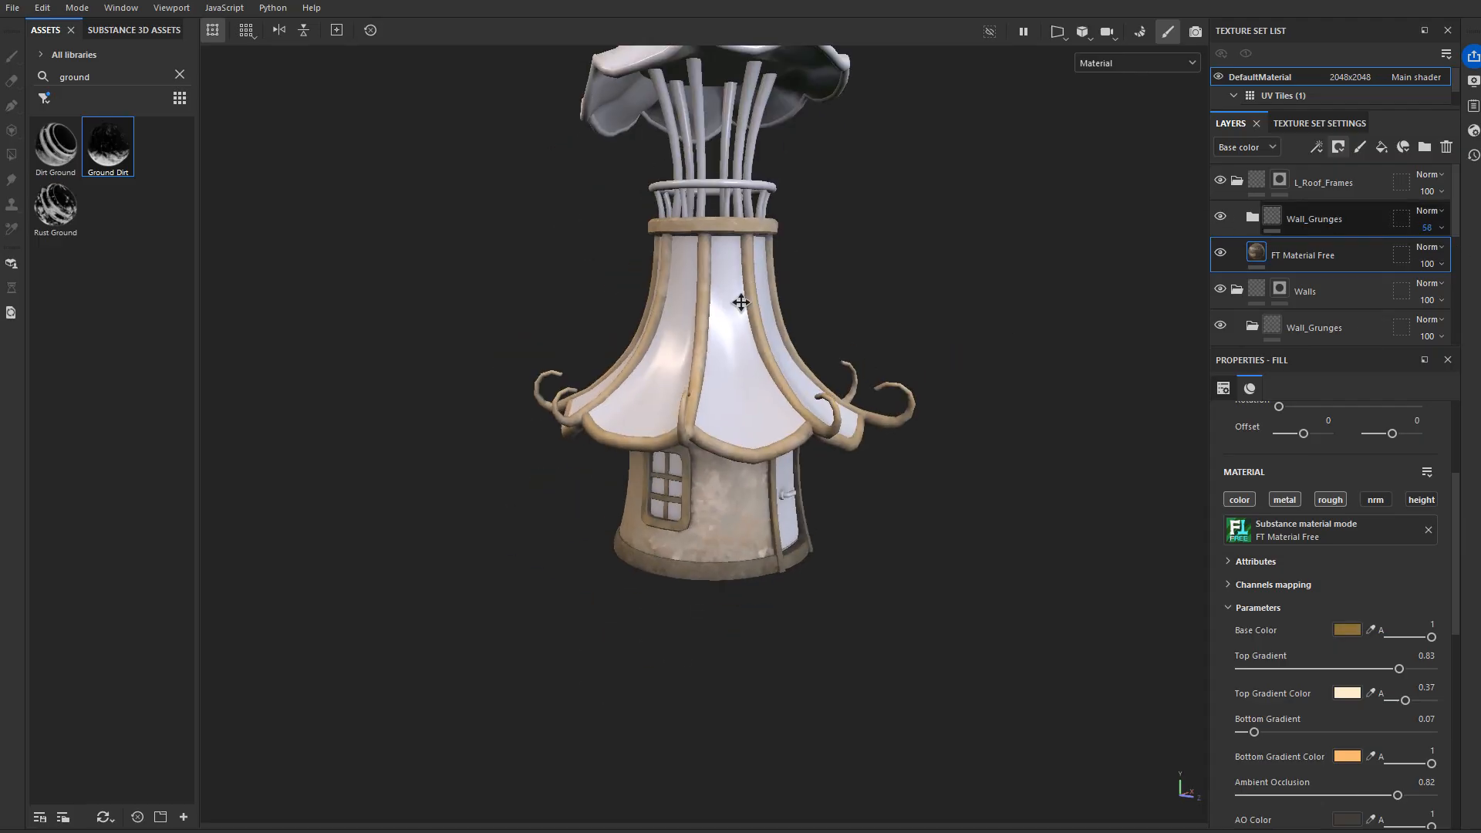
# Step: Create a new folder above L_Roof_Frames and name it L_Roof
pyautogui.keyDown('alt'); pyautogui.moveTo(740, 300); pyautogui.dragTo(578, 408, button='middle'); pyautogui.keyUp('alt')
pyautogui.click(1344, 183)
pyautogui.click(1425, 147)
pyautogui.doubleClick(1340, 185)
pyautogui.write('L_Roof')
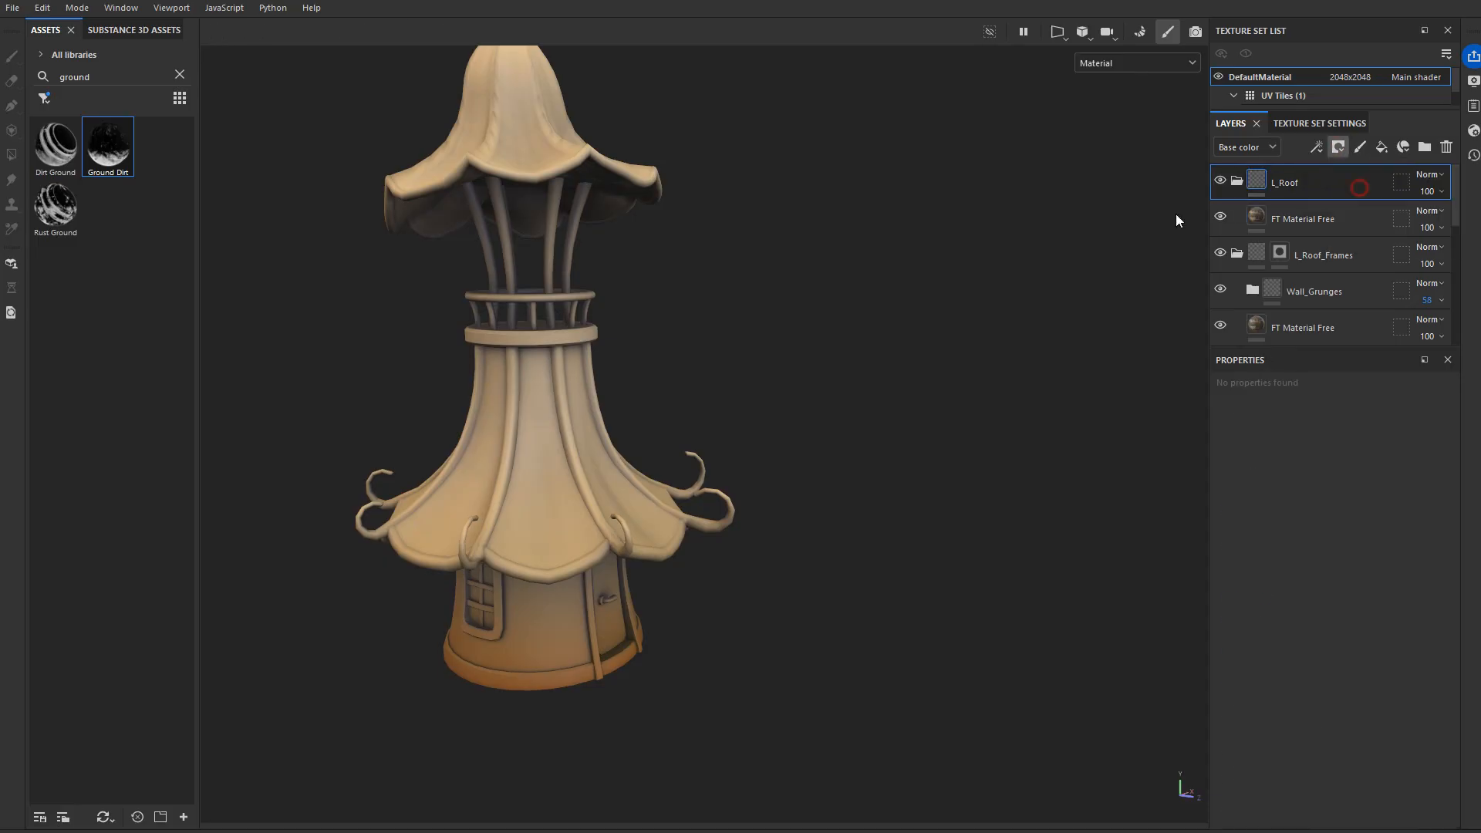
# Step: Mask the L_Roof folder to the lower roof's panels with Polygon Fill
pyautogui.press('4')
pyautogui.keyDown('alt'); pyautogui.moveTo(613, 489); pyautogui.dragTo(222, 529); pyautogui.keyUp('alt')
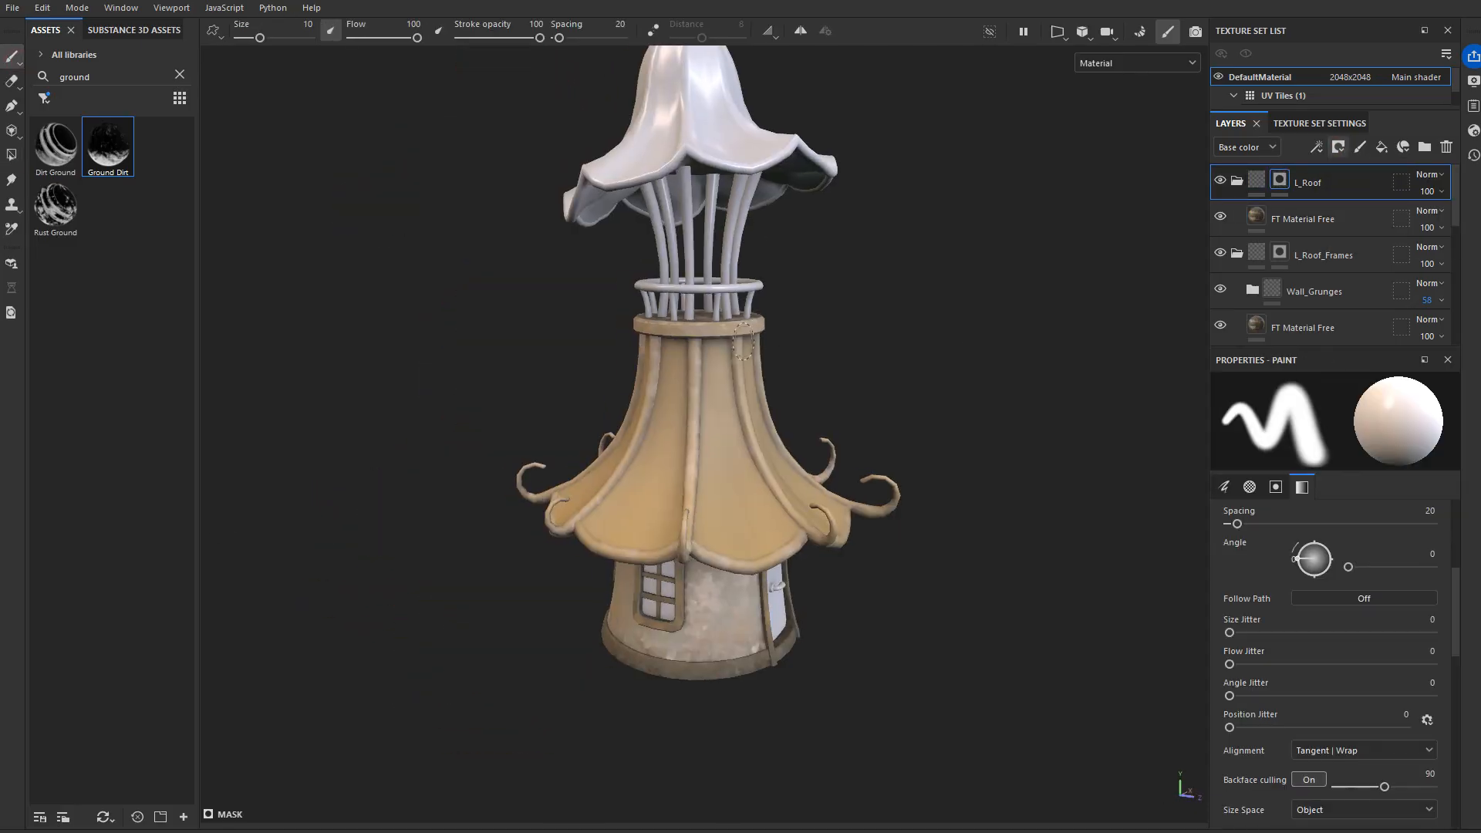
# Step: Set the L_Roof material's Base Color to light blue and its Bottom Gradient Color to a deeper blue
pyautogui.click(1303, 218)
pyautogui.scroll(-2, 1290, 711)
pyautogui.click(1348, 583)
pyautogui.click(1186, 623)
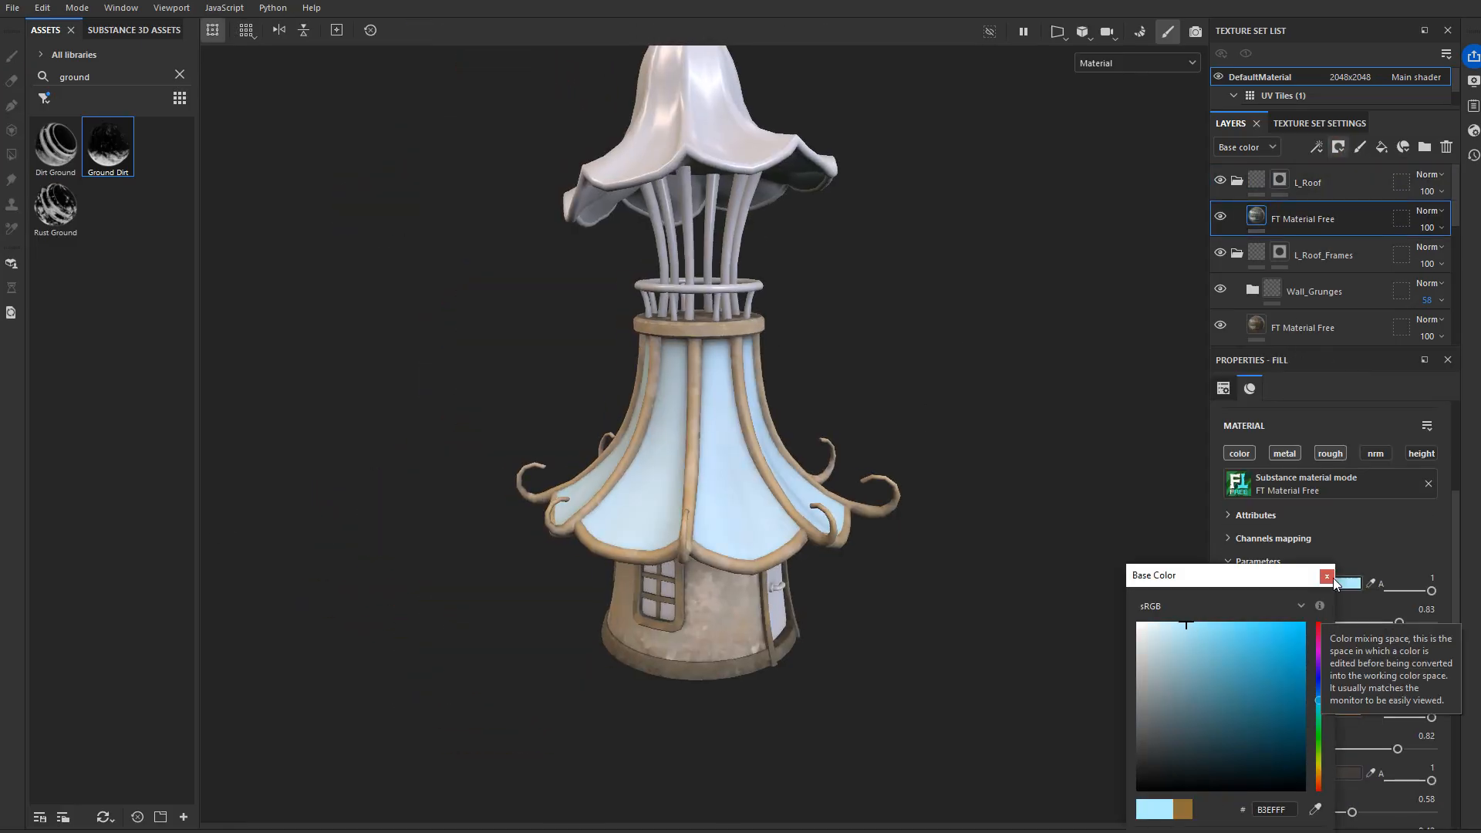
pyautogui.click(1342, 602)
pyautogui.click(1352, 711)
pyautogui.click(1254, 702)
# Step: Give the L_Roof material a pale cyan Top Gradient Color, Bottom Gradient 0.21 and Top Gradient 0.73
pyautogui.click(1347, 646)
pyautogui.click(1347, 647)
pyautogui.click(1169, 623)
pyautogui.click(1307, 622)
pyautogui.click(1287, 685)
pyautogui.moveTo(1397, 622); pyautogui.dragTo(1381, 622)
# Step: Change the L_Roof material's Base Color to pale yellow and its Top Gradient Color to CDFFFE
pyautogui.click(1347, 583)
pyautogui.click(1154, 622)
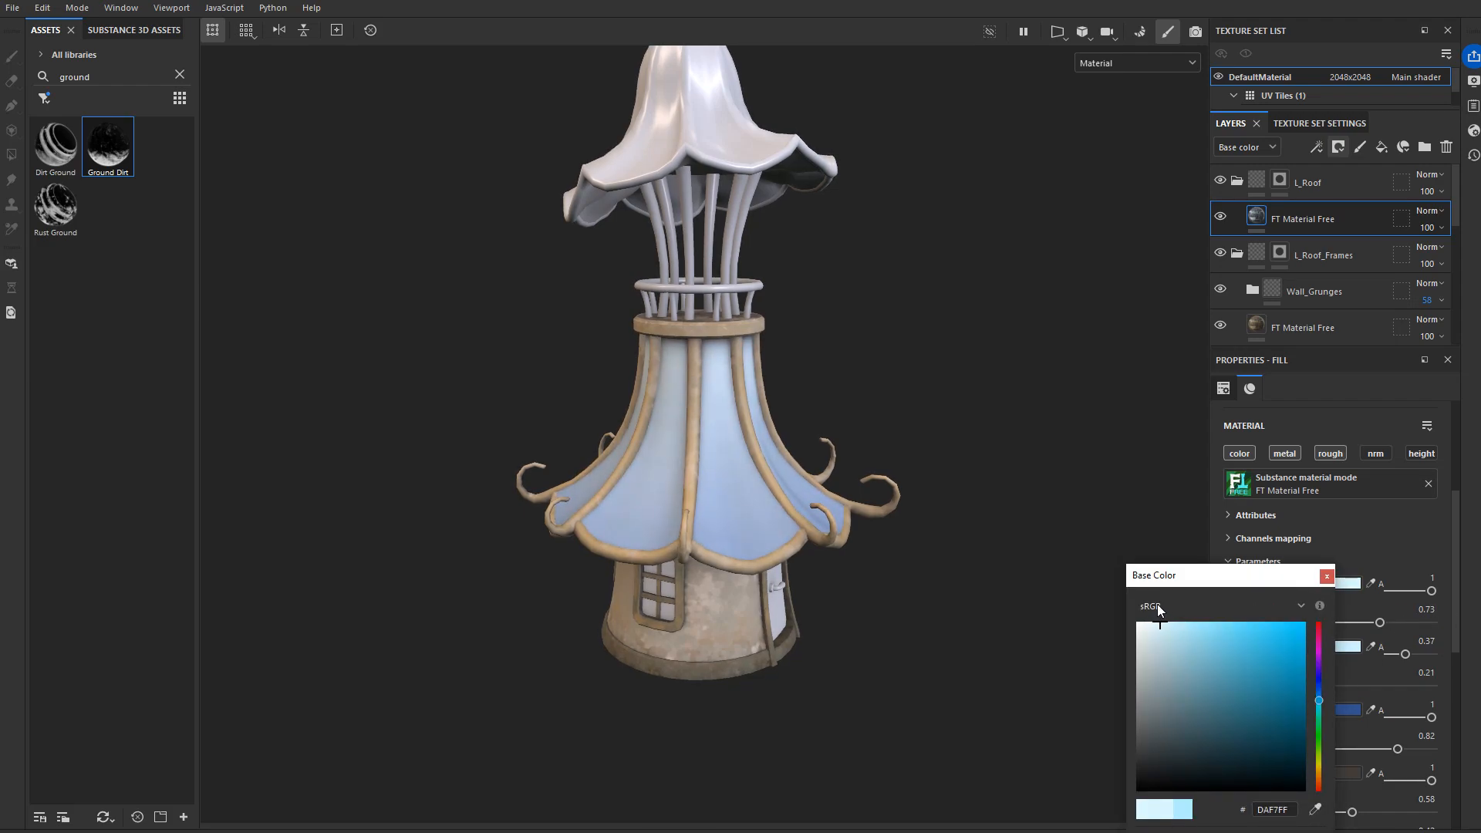
pyautogui.click(1326, 576)
pyautogui.click(1347, 647)
pyautogui.click(1319, 707)
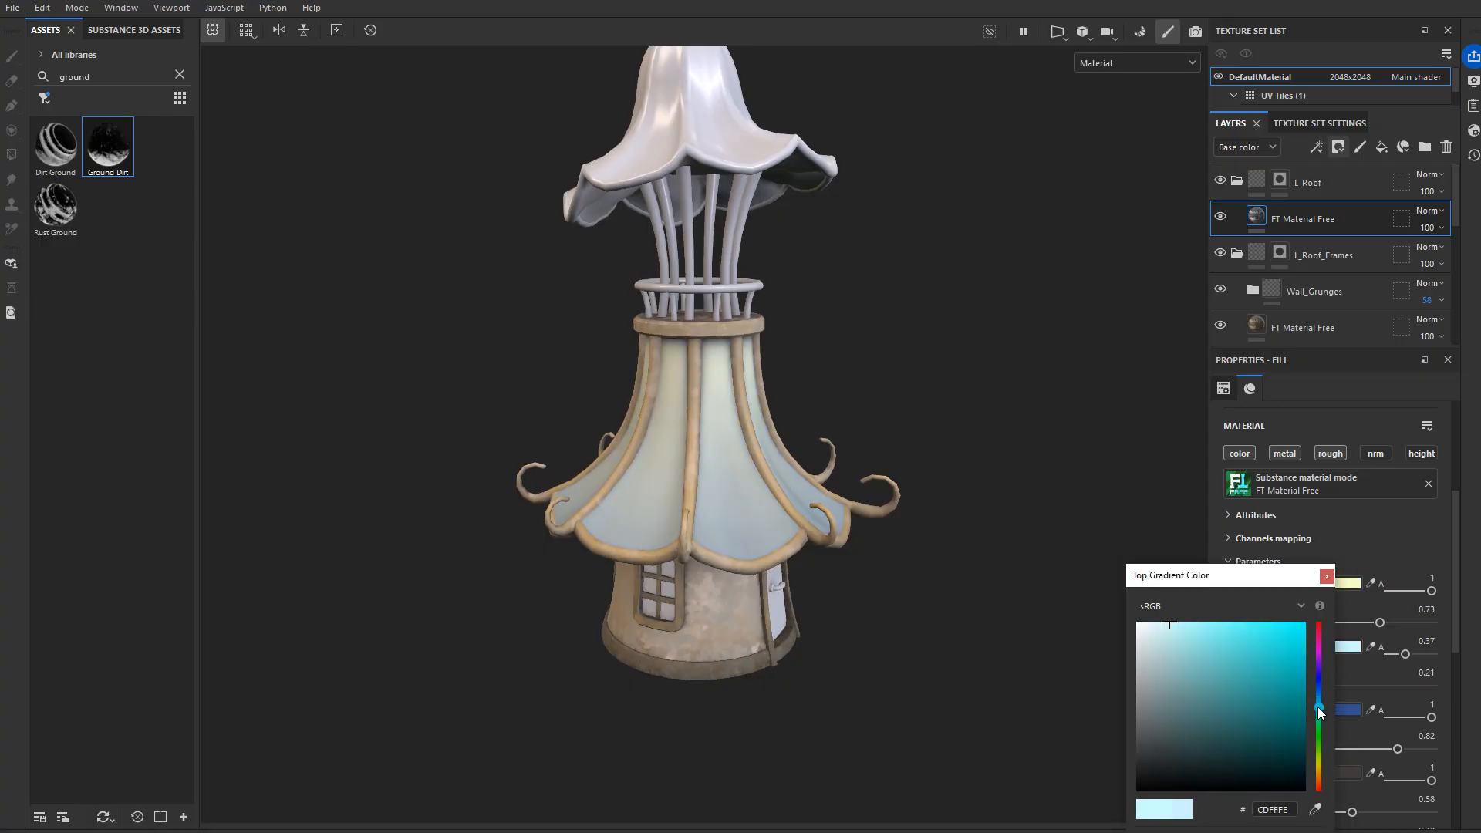
pyautogui.click(1323, 575)
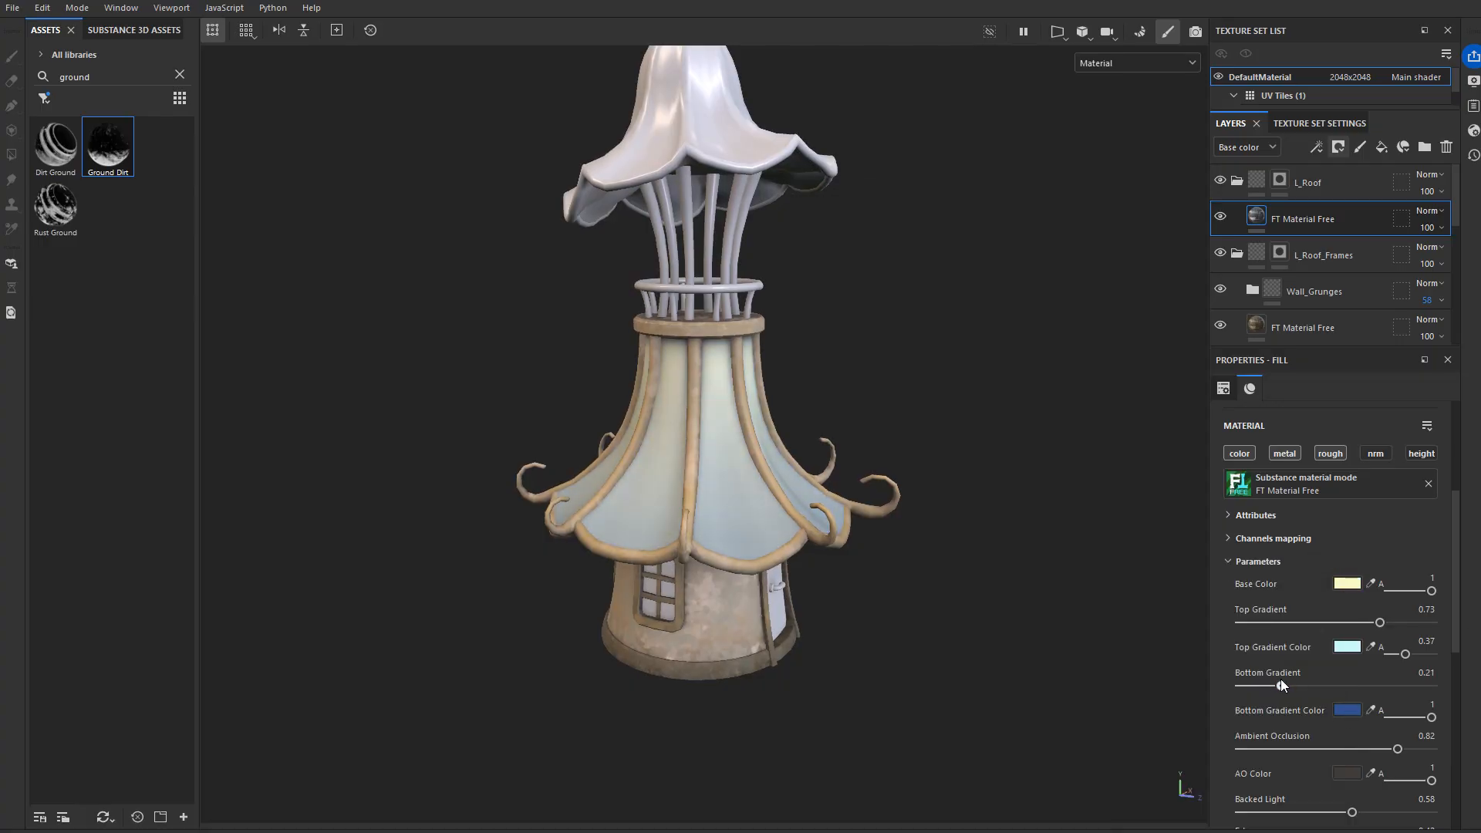
# Step: Add a masked fill layer above the L_Roof material and search the assets for leak textures for its mask
pyautogui.click(1382, 146)
pyautogui.doubleClick(76, 76)
pyautogui.write('l')
pyautogui.moveTo(1278, 224); pyautogui.dragTo(1279, 220)
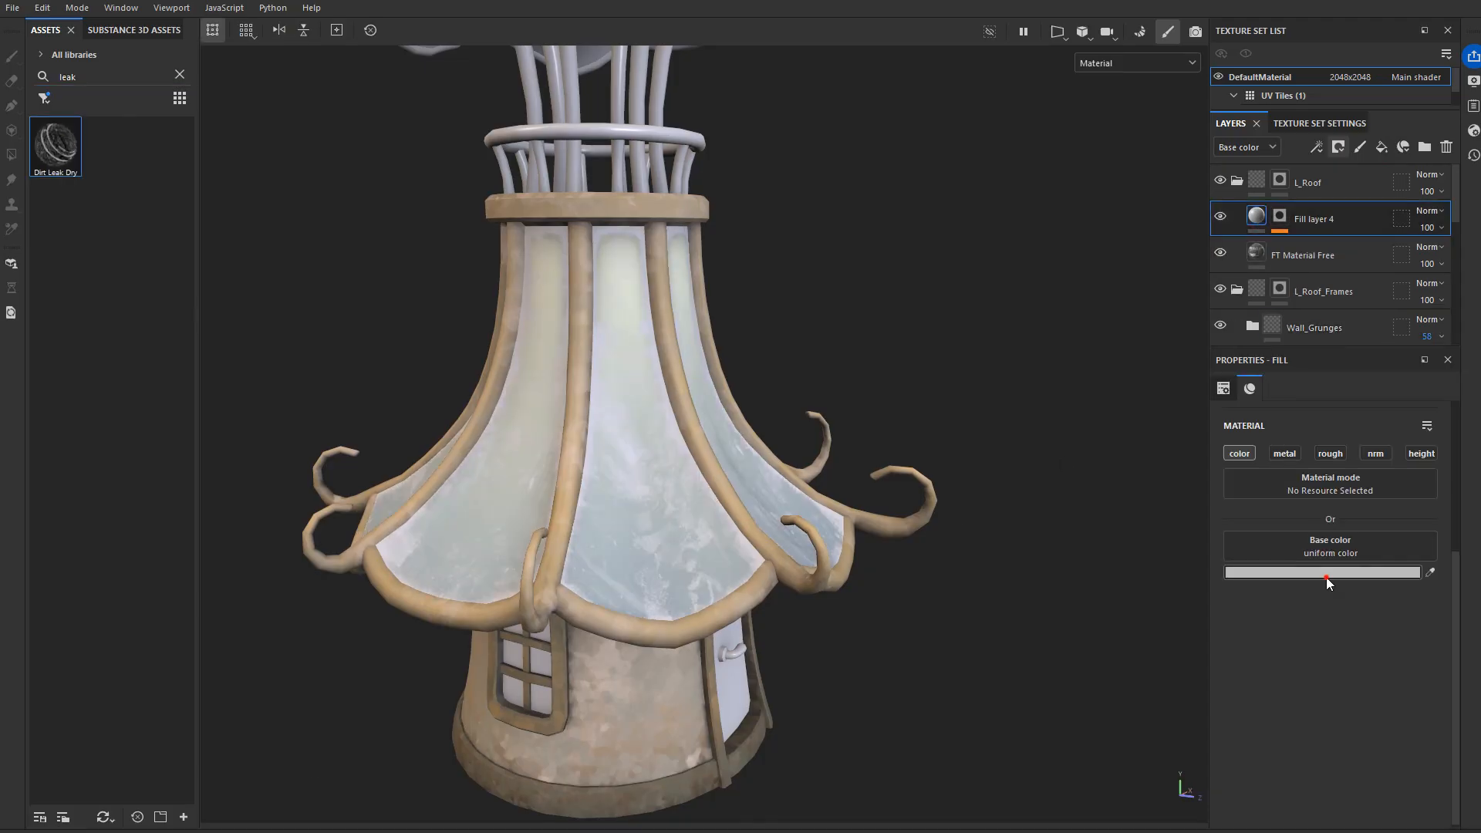
# Step: Set the base color of Fill layer 4 on the lower roof to pale blue BADCE3
pyautogui.click(1322, 572)
pyautogui.click(1166, 640)
pyautogui.scroll(-3, 1098, 639)
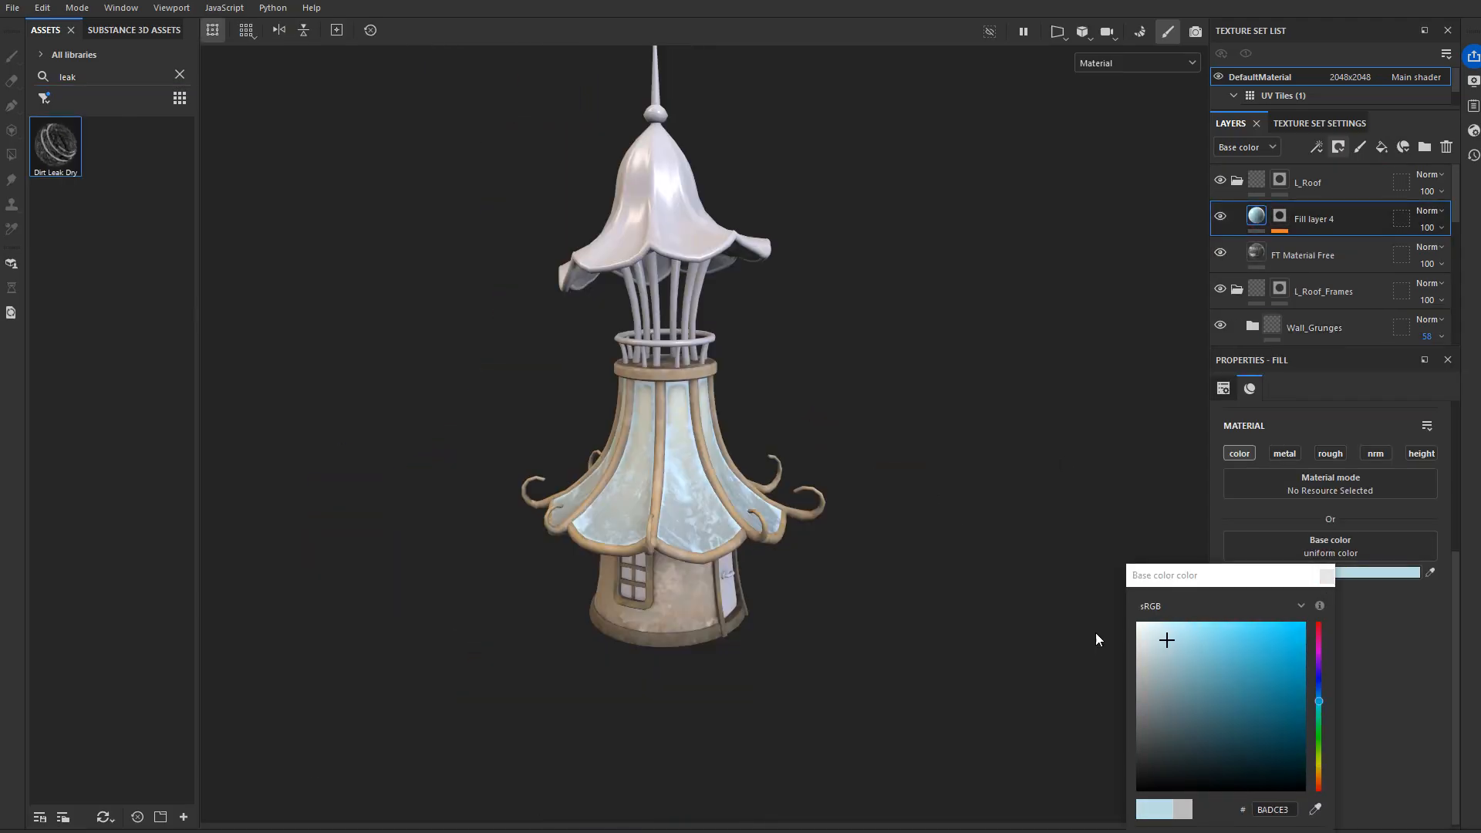
pyautogui.scroll(5, 694, 479)
pyautogui.click(1326, 576)
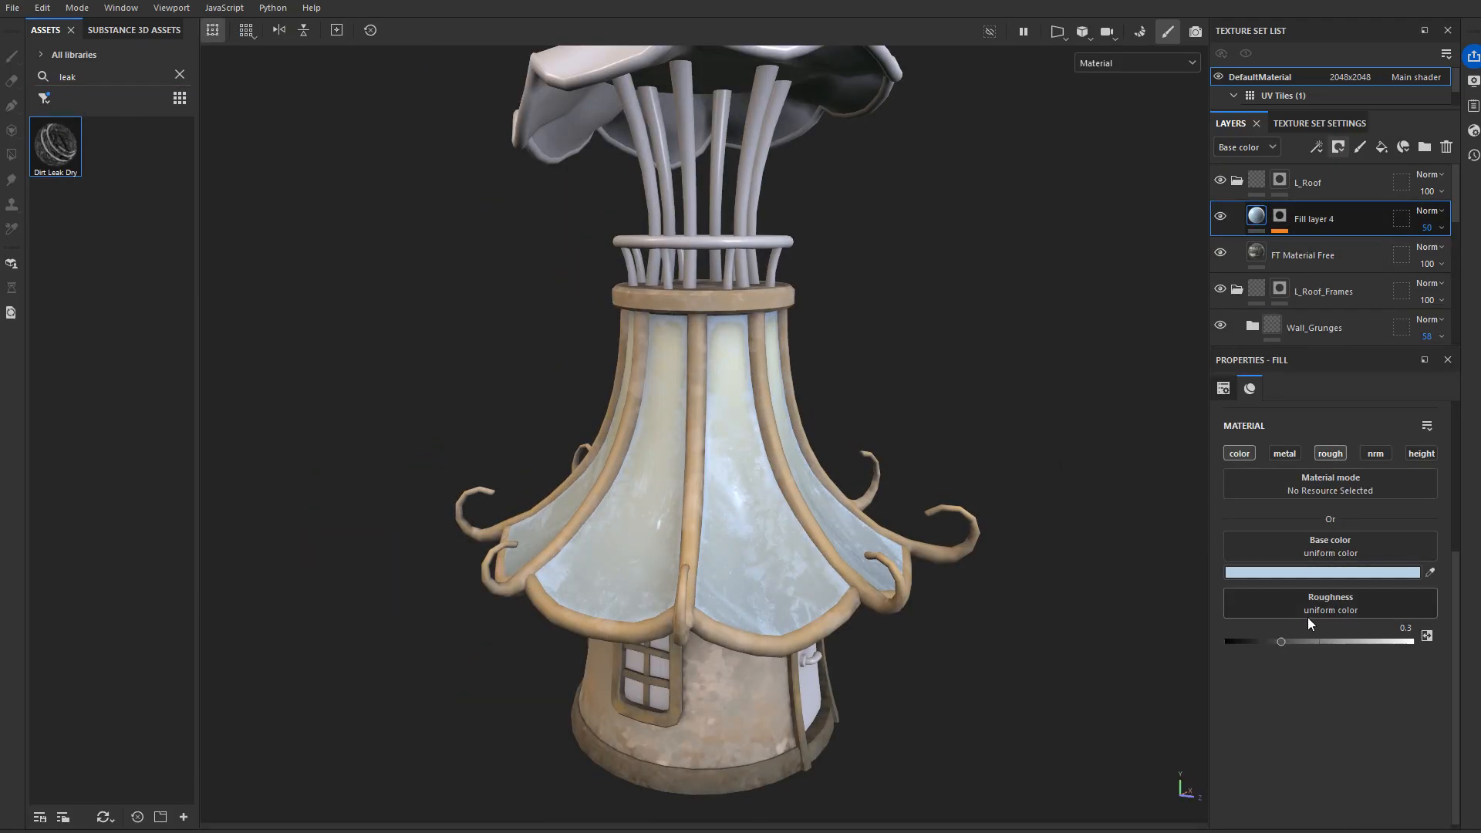
# Step: Add a Blur Slope filter with intensity 0.1 above the Grunge Leak Small fill in Fill layer 4's mask
pyautogui.scroll(3, 725, 496)
pyautogui.click(1279, 217)
pyautogui.click(1328, 247)
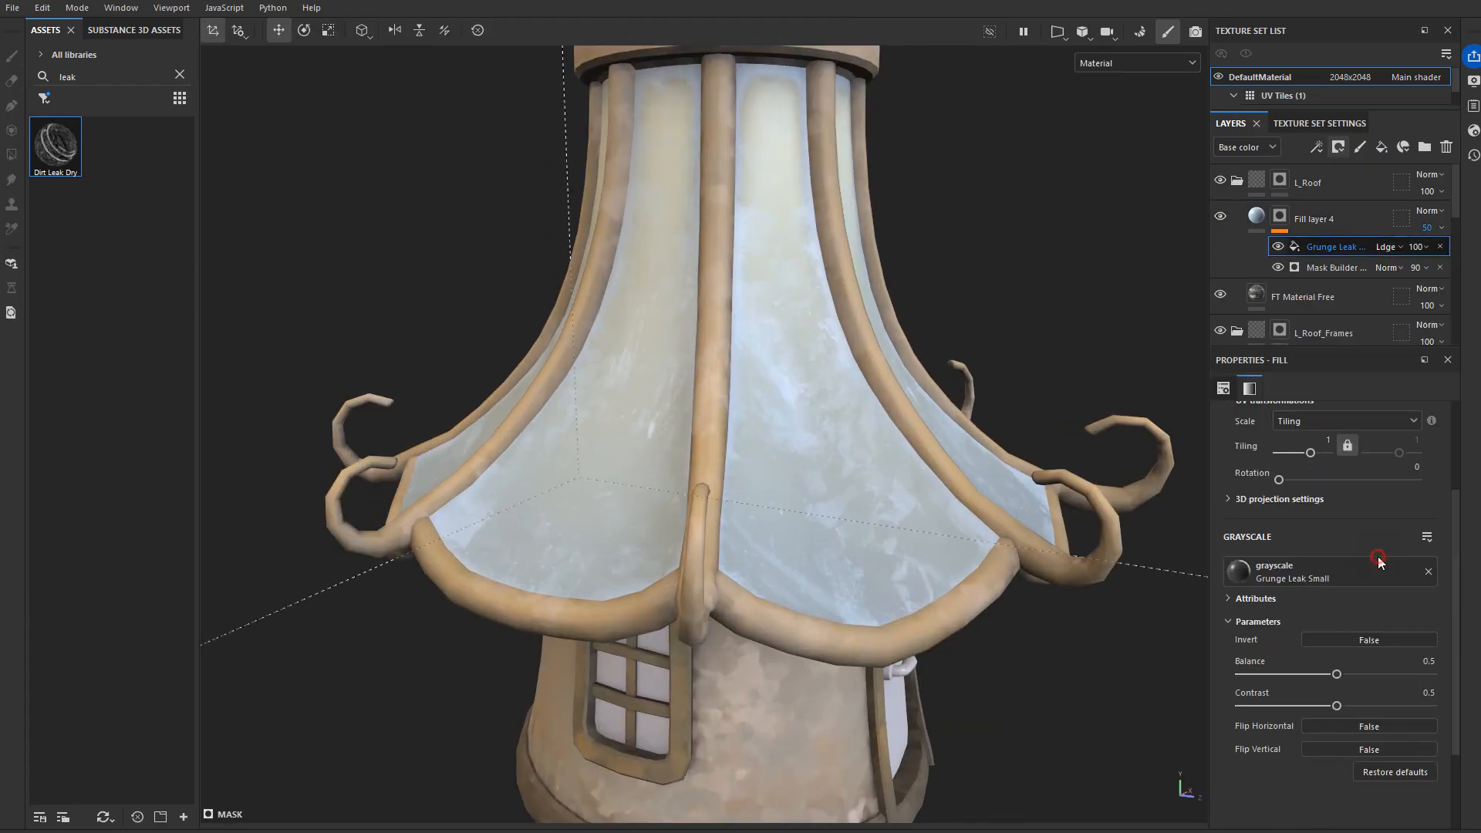
pyautogui.scroll(-5, 1018, 446)
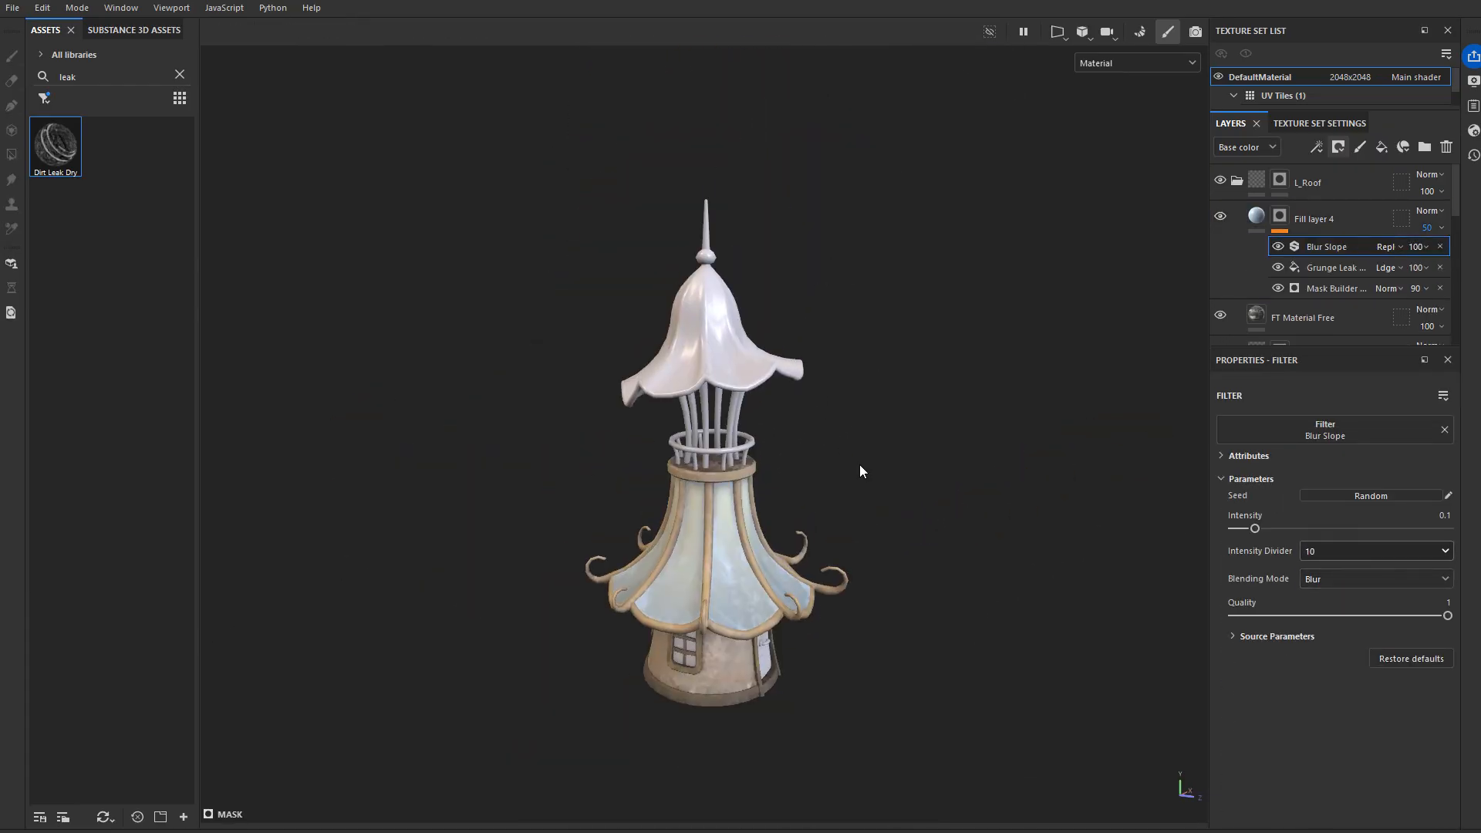
# Step: Name the duplicated roof folder Top and replace its mask to cover the upper roof
pyautogui.doubleClick(1325, 183)
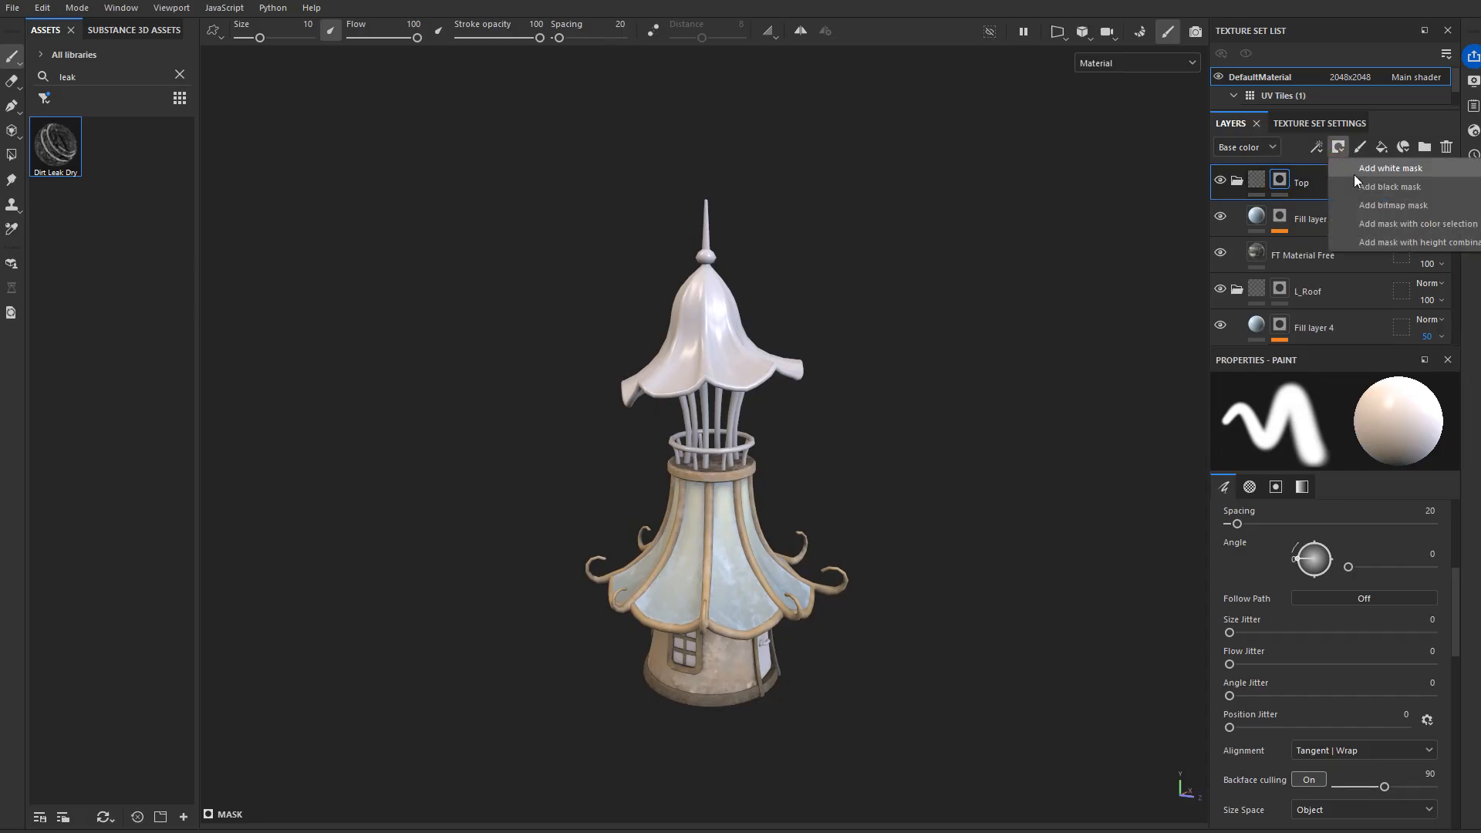
pyautogui.click(1356, 170)
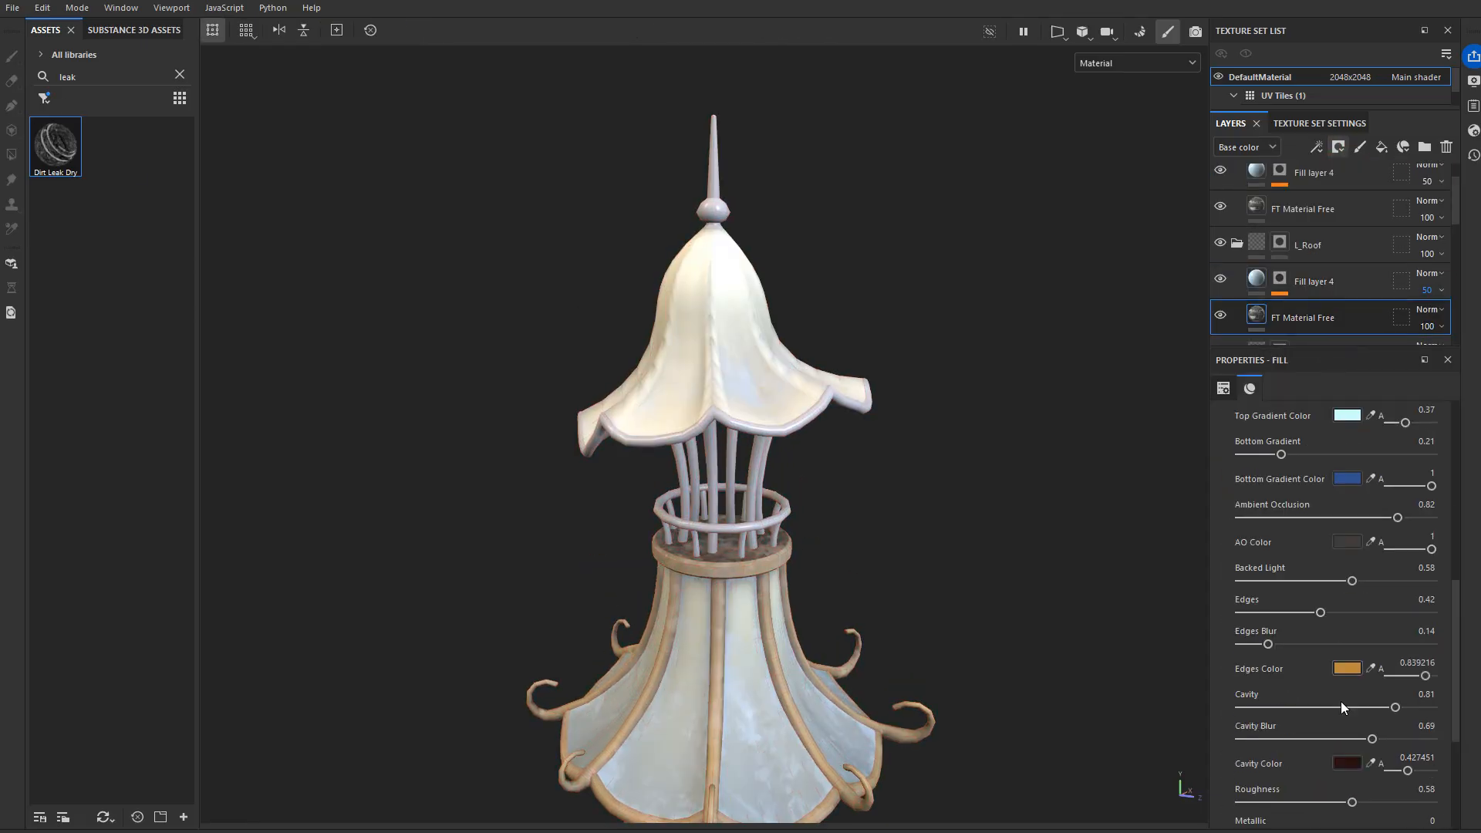
# Step: Set the L_Roof material's Cavity to 0, Ambient Occlusion to 0.48 and Bottom Gradient to 0.29
pyautogui.scroll(-3, 1340, 701)
pyautogui.moveTo(1283, 571); pyautogui.dragTo(1234, 571)
pyautogui.scroll(3, 1294, 586)
pyautogui.moveTo(1364, 518); pyautogui.dragTo(1332, 507)
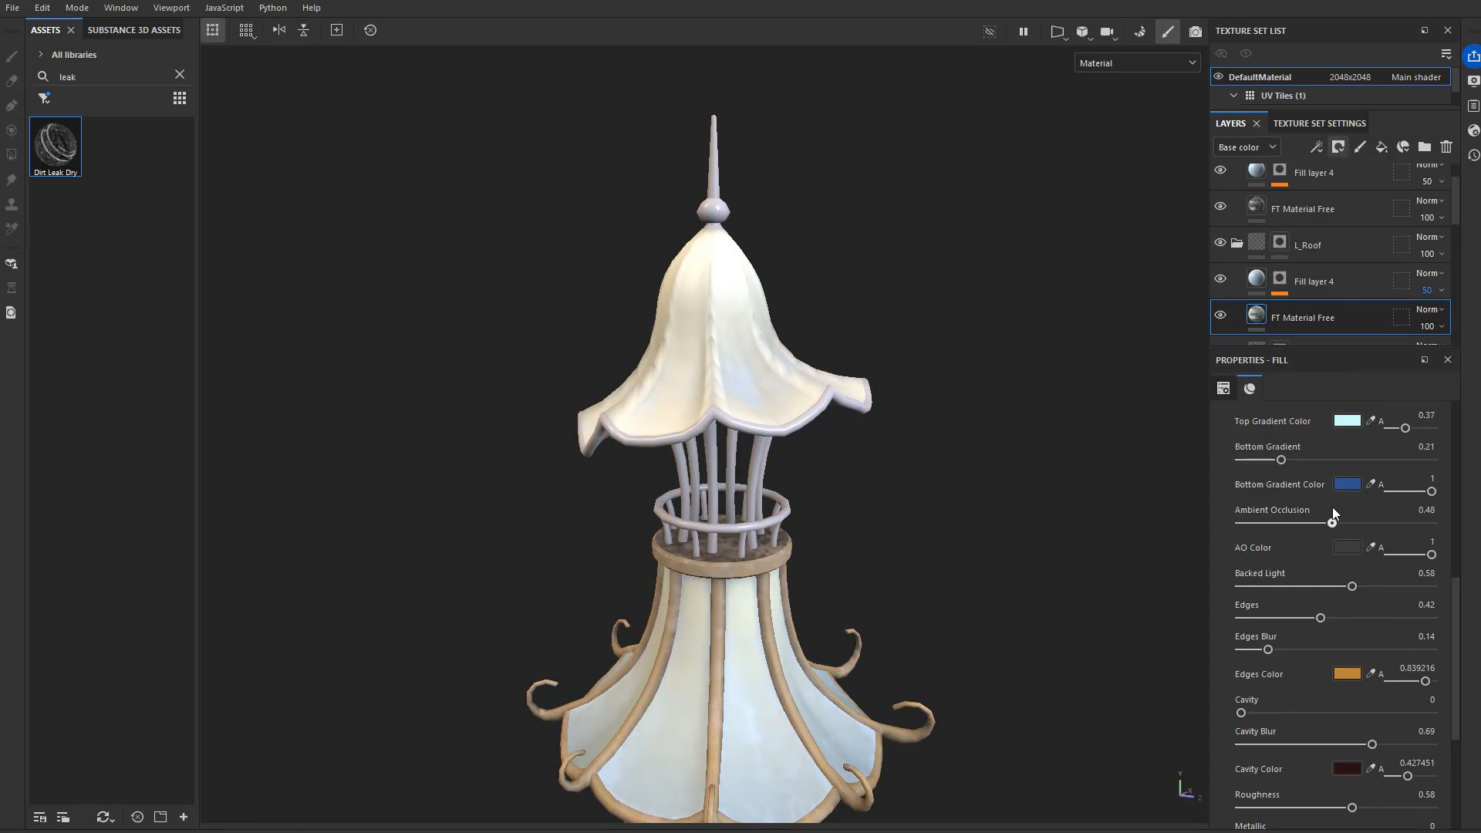
pyautogui.moveTo(1281, 459); pyautogui.dragTo(1295, 458)
pyautogui.press('f')
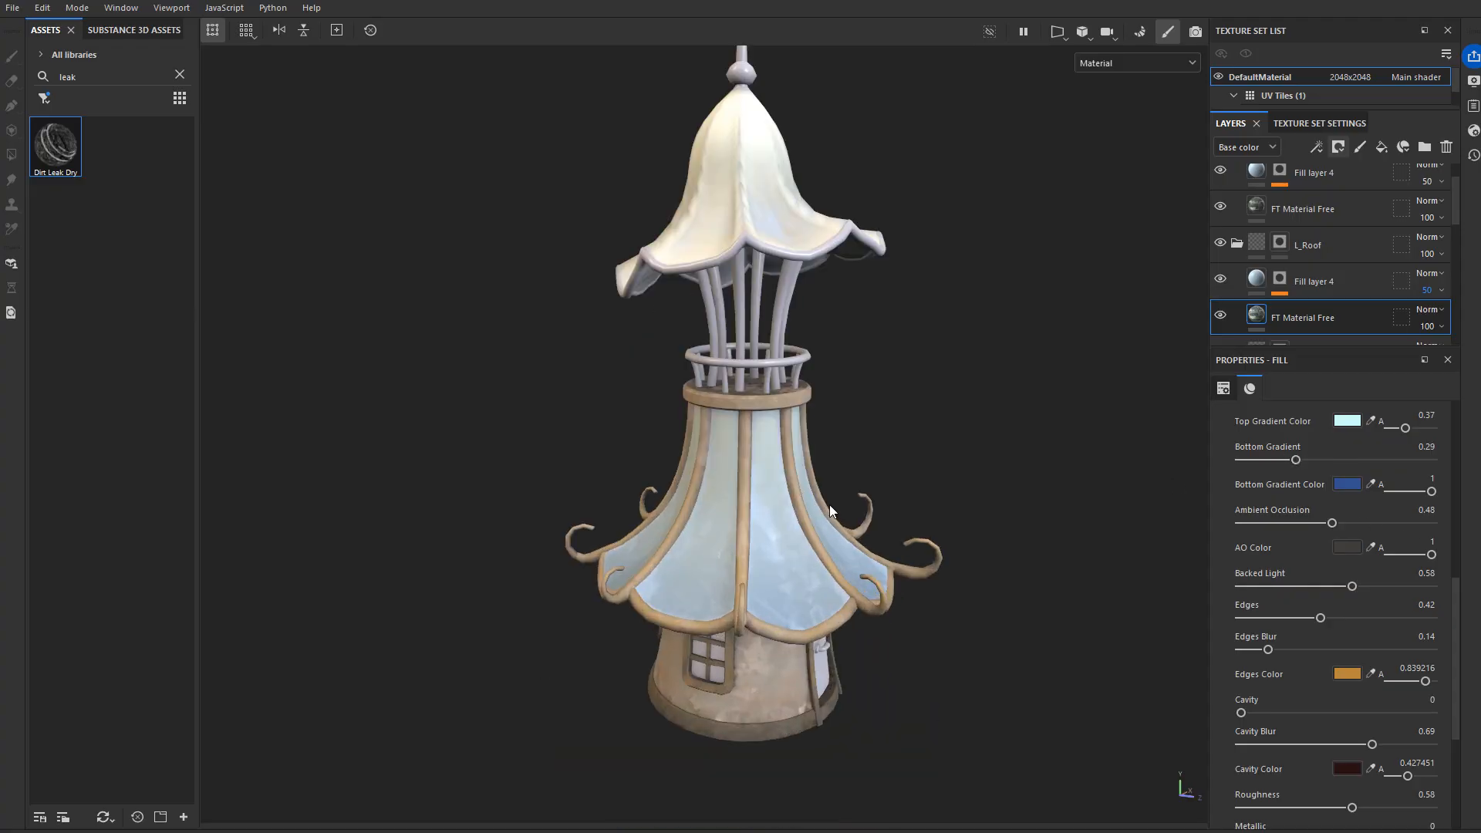
# Step: Set the Top material's Ambient Occlusion to 0.24 and increase its Bottom Gradient
pyautogui.scroll(2, 1311, 266)
pyautogui.click(1303, 255)
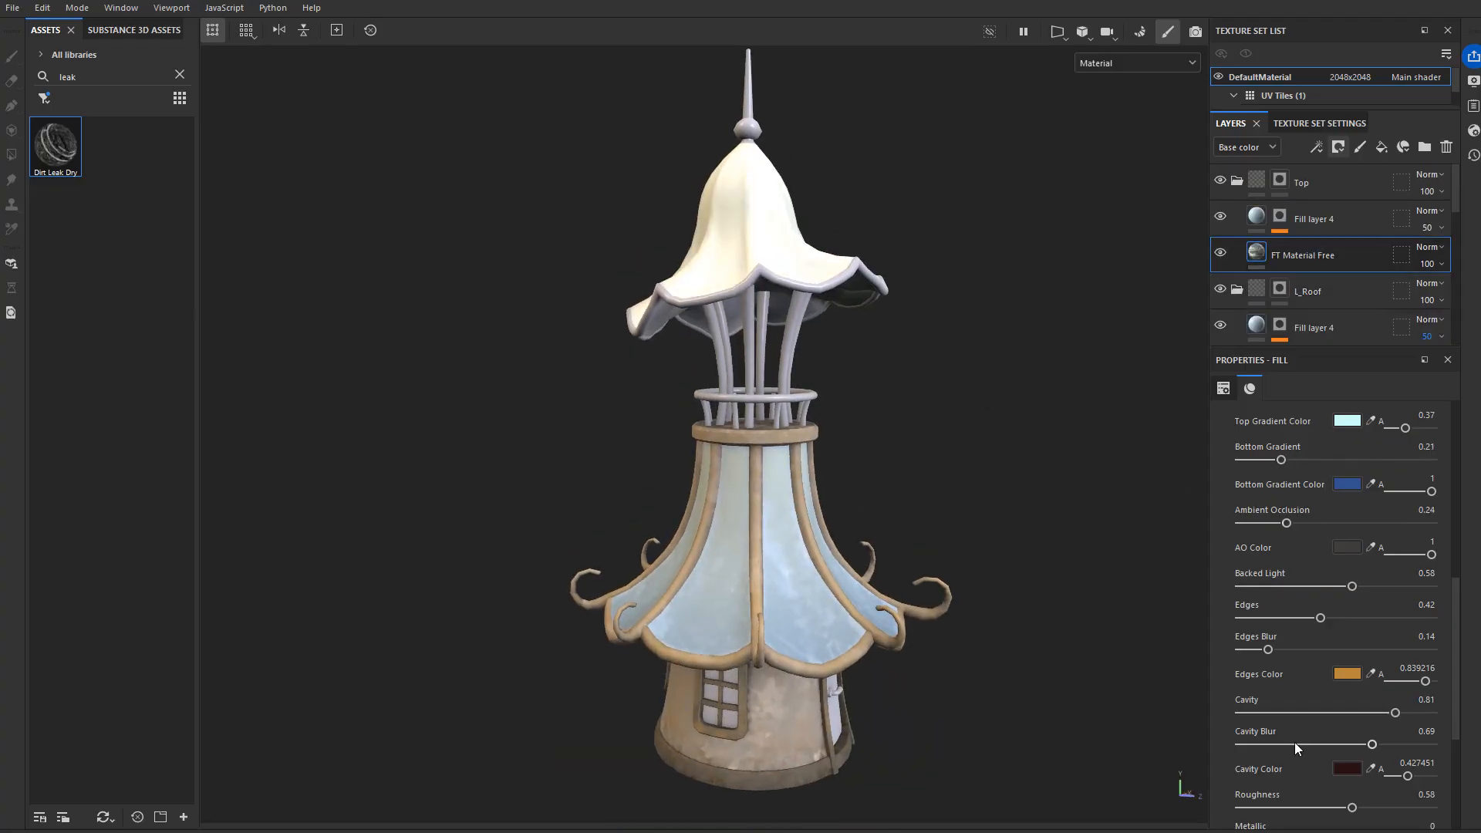
pyautogui.scroll(3, 1342, 694)
pyautogui.moveTo(1346, 691); pyautogui.dragTo(1362, 690)
pyautogui.keyDown('alt'); pyautogui.moveTo(694, 501); pyautogui.dragTo(787, 324, button='right'); pyautogui.keyUp('alt')
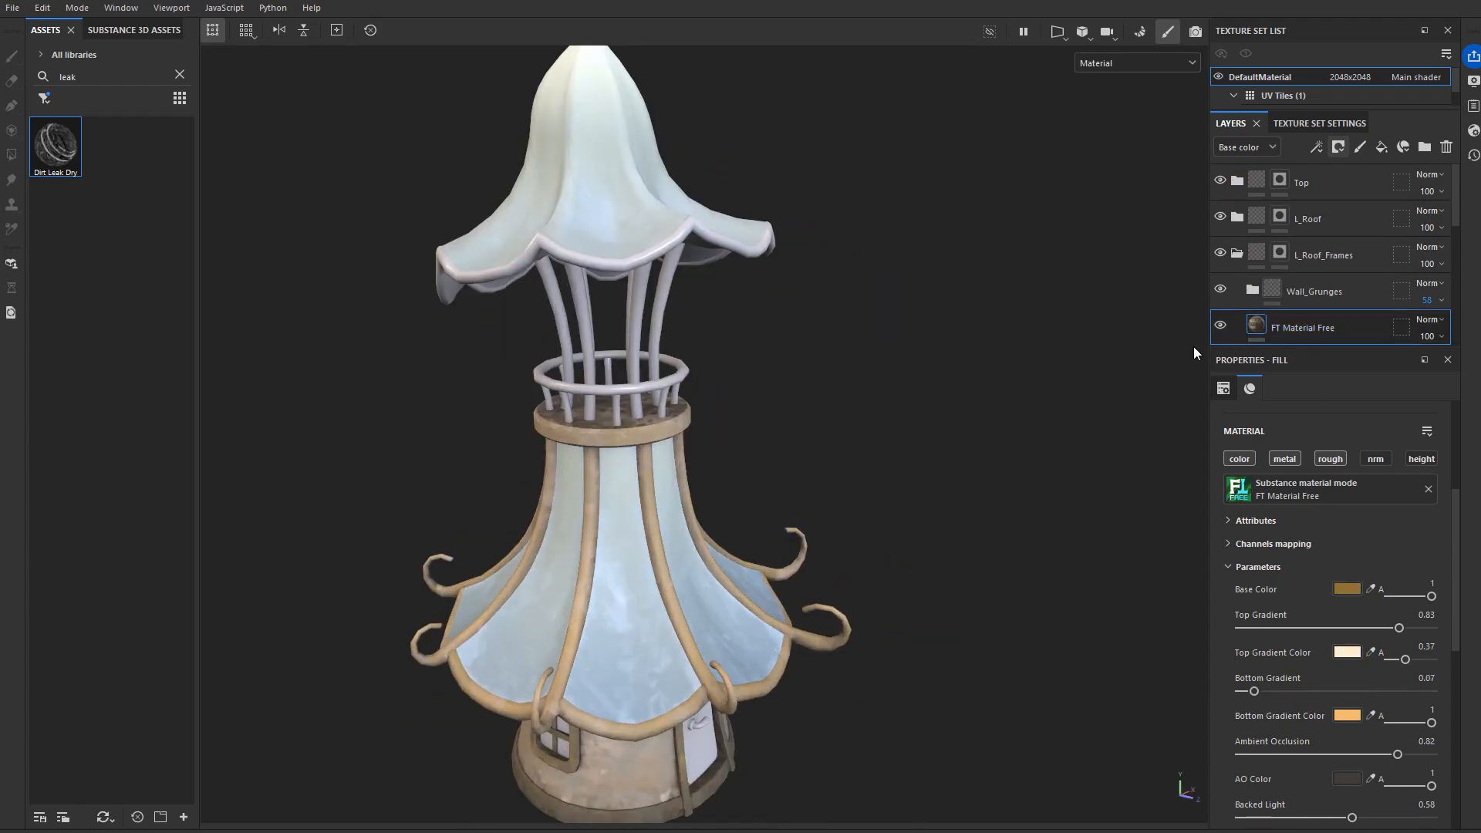
# Step: Lighten the L_Roof_Frames material's Base Color and set its Top Gradient Color to pale yellow FFE994
pyautogui.click(1347, 588)
pyautogui.moveTo(1242, 687); pyautogui.dragTo(1205, 647)
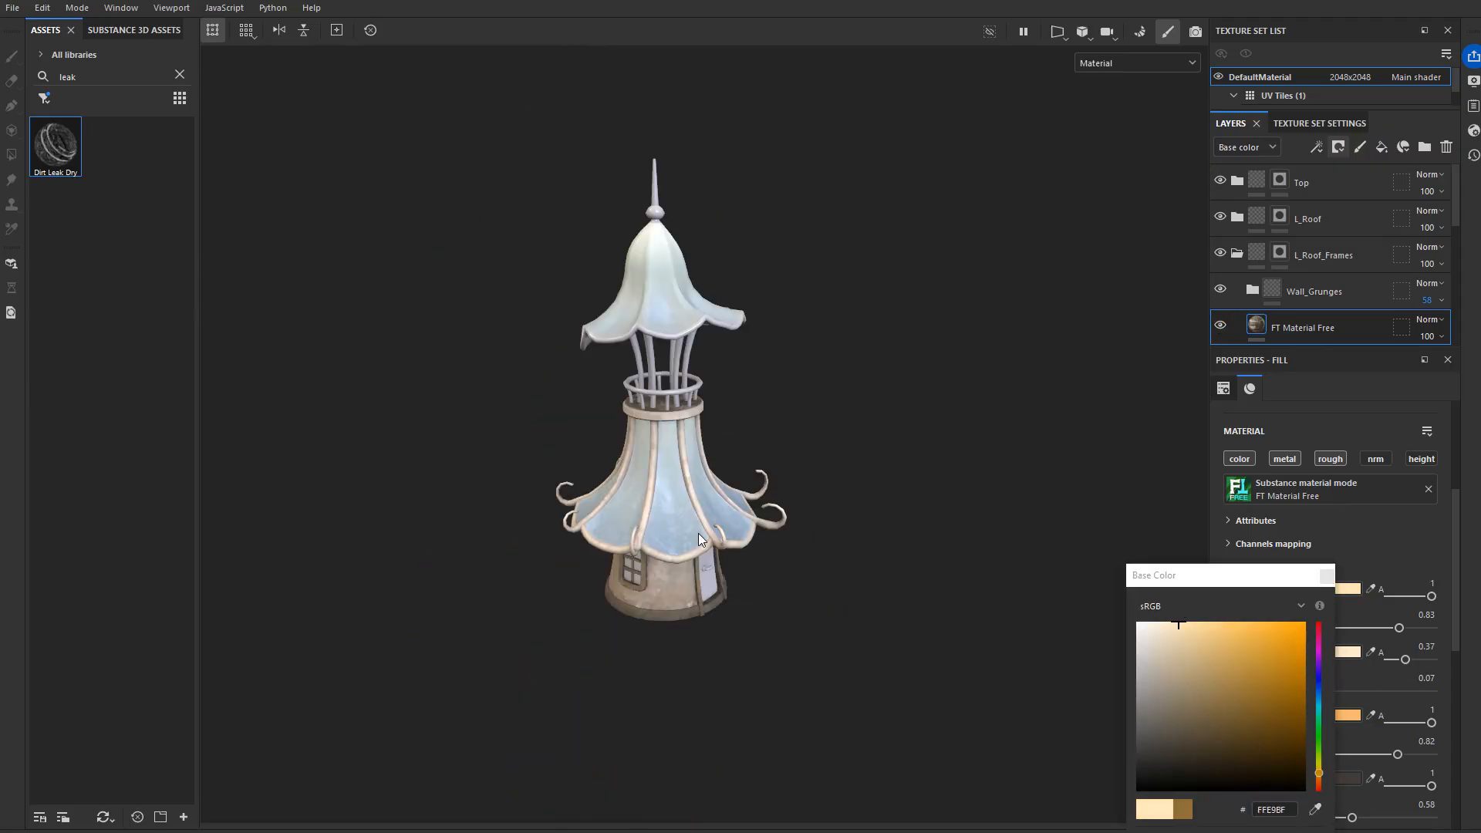
pyautogui.click(1170, 624)
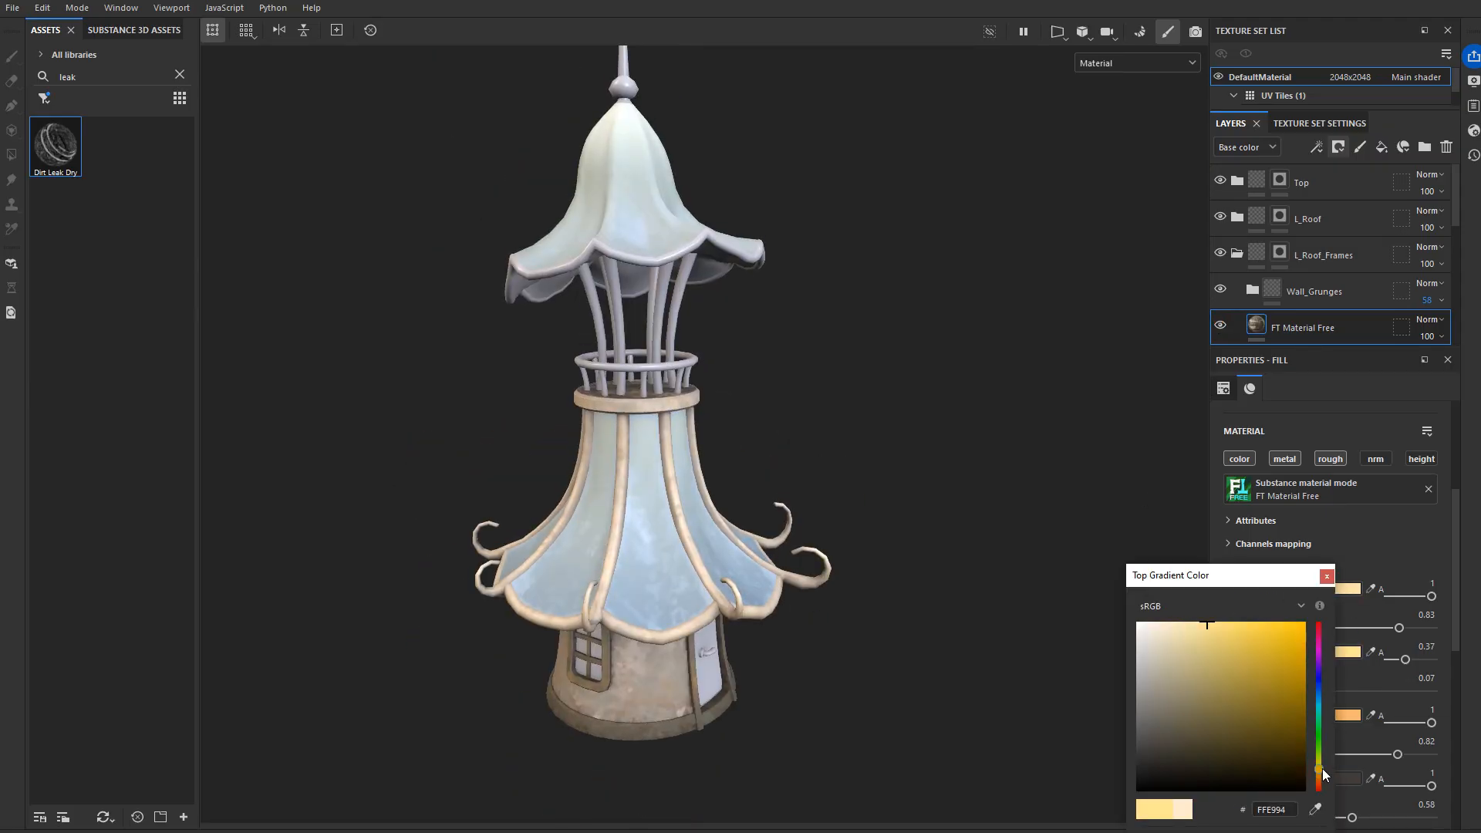
pyautogui.click(1184, 637)
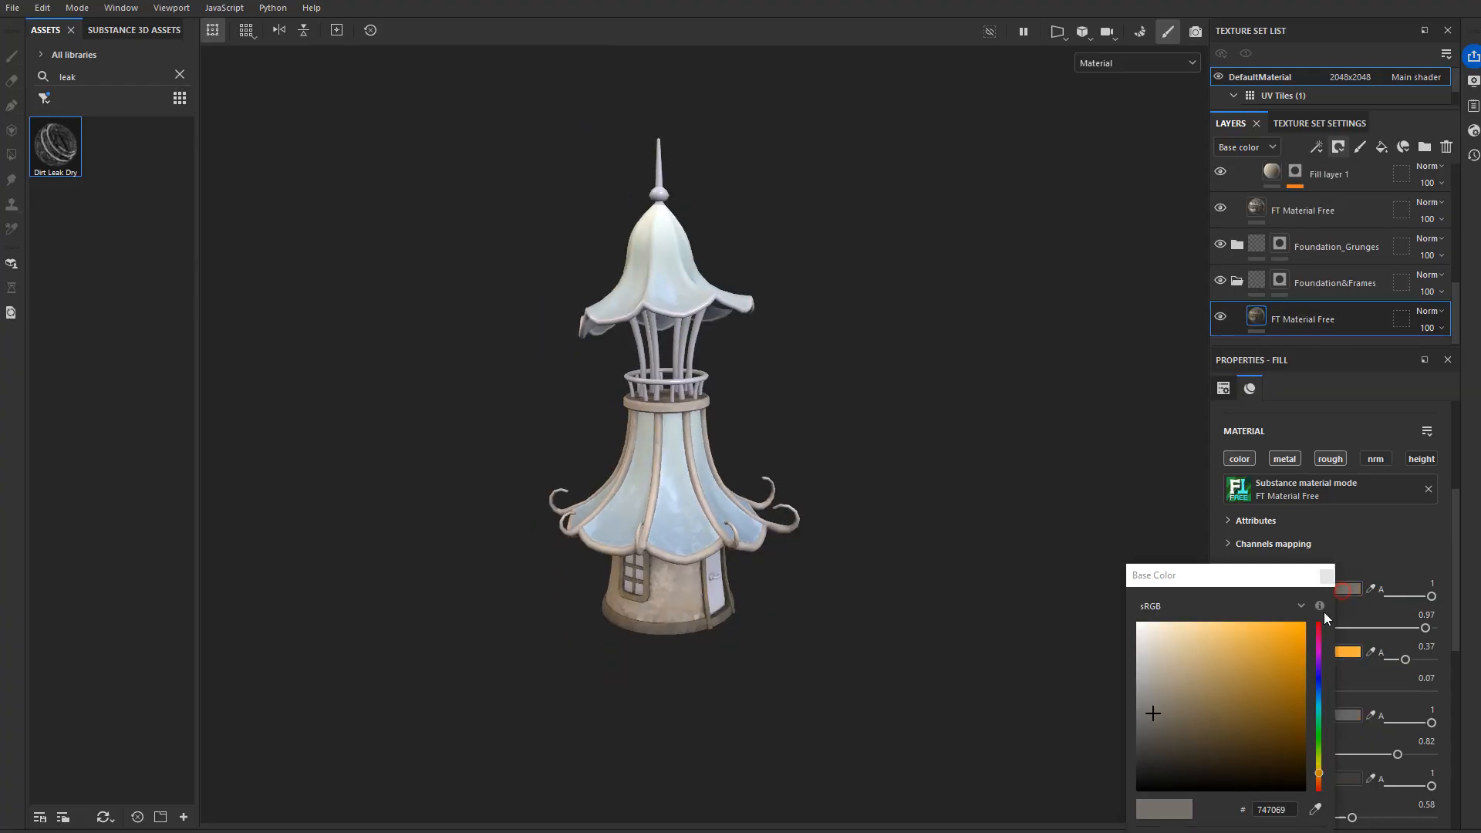
# Step: In the foundation's Wall_Grunges folder, set Fill layer 1's base color to B1AA8E and opacity to 58, and the folder's opacity to 52
pyautogui.click(1279, 303)
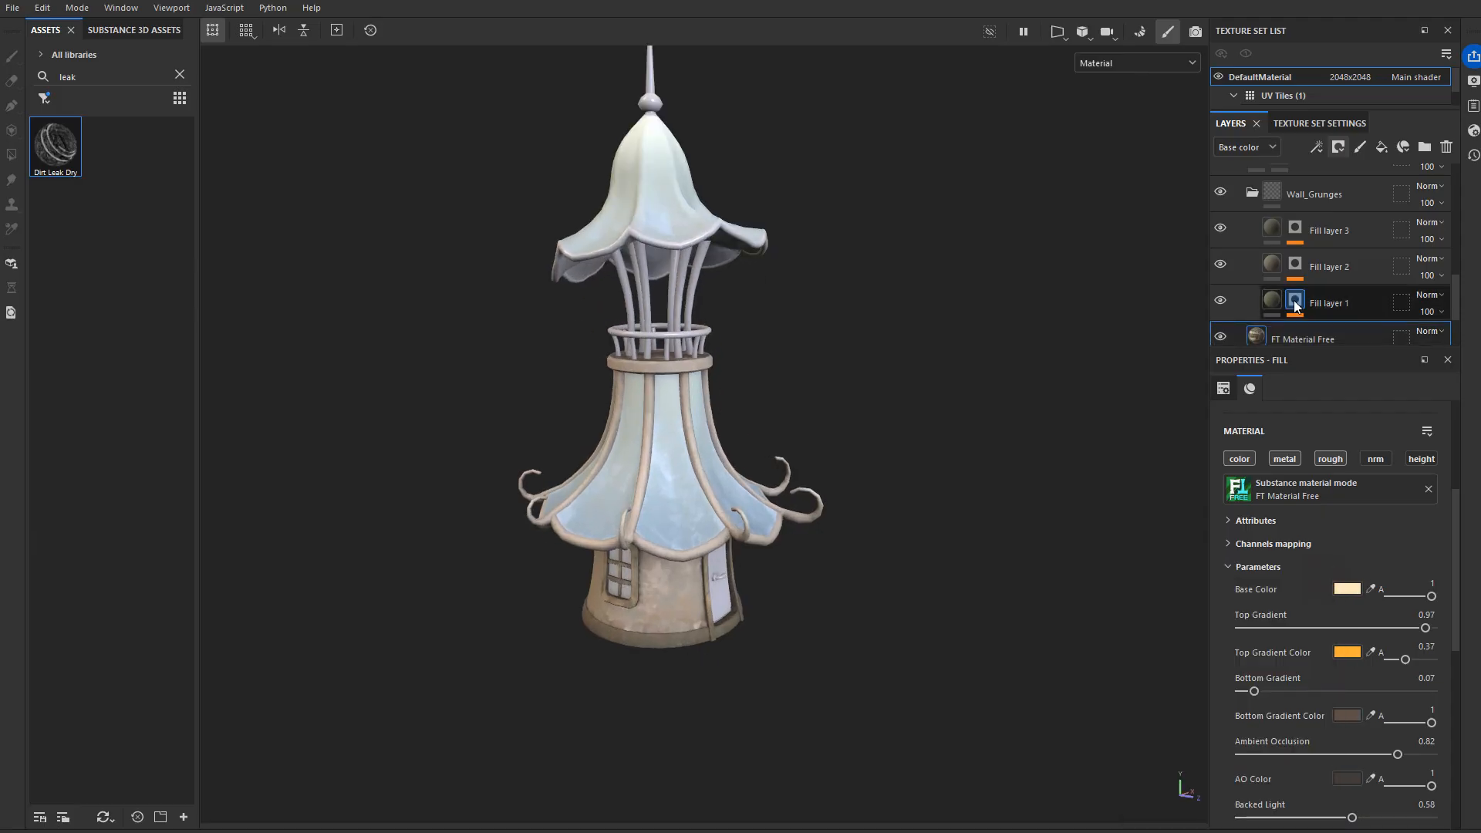
pyautogui.click(1173, 679)
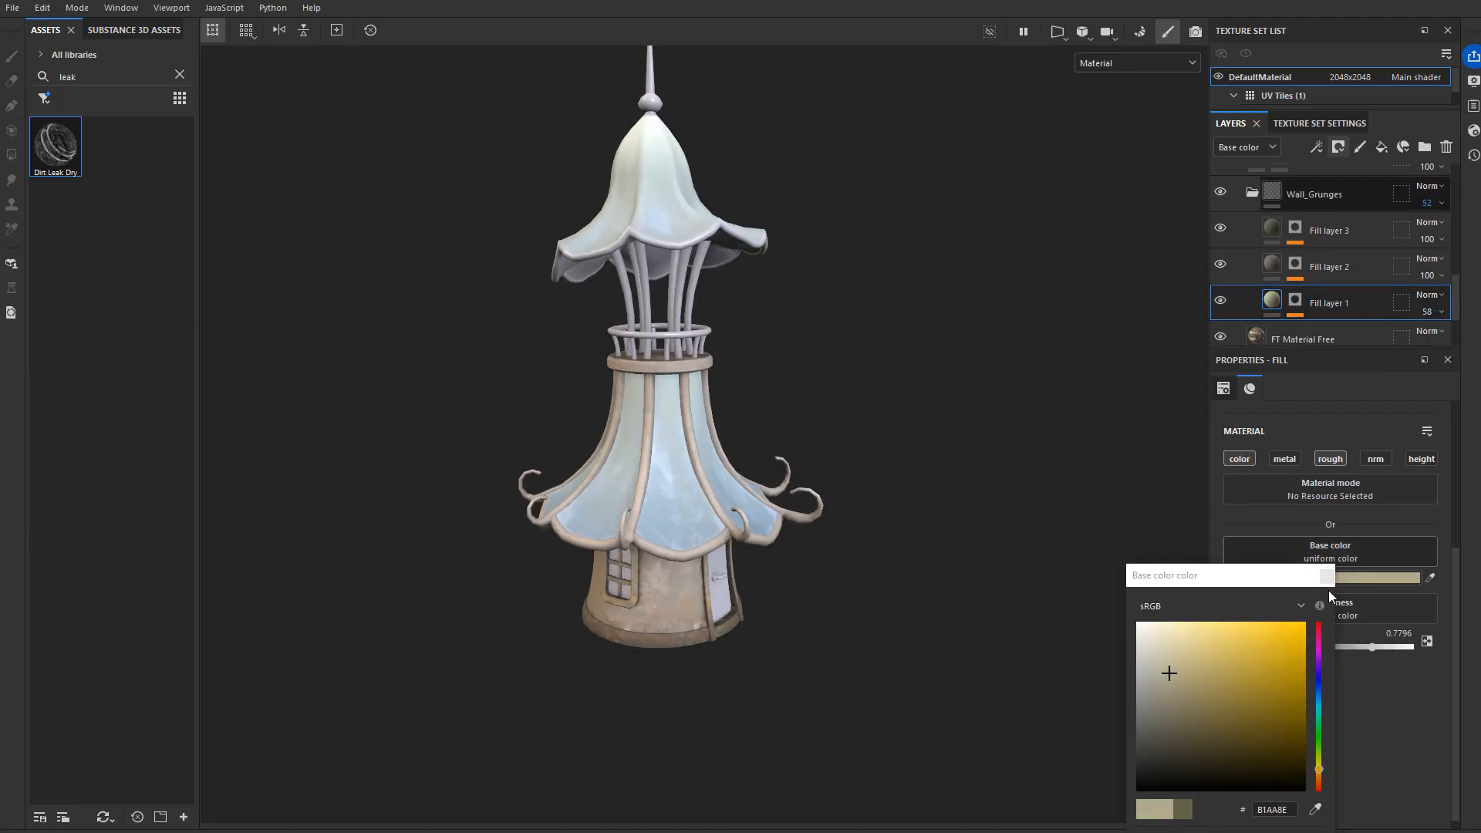
# Step: Set the Bottom Gradient Color of the Foundation&Frames material to a greyish brown
pyautogui.scroll(-1, 1334, 308)
pyautogui.click(1335, 332)
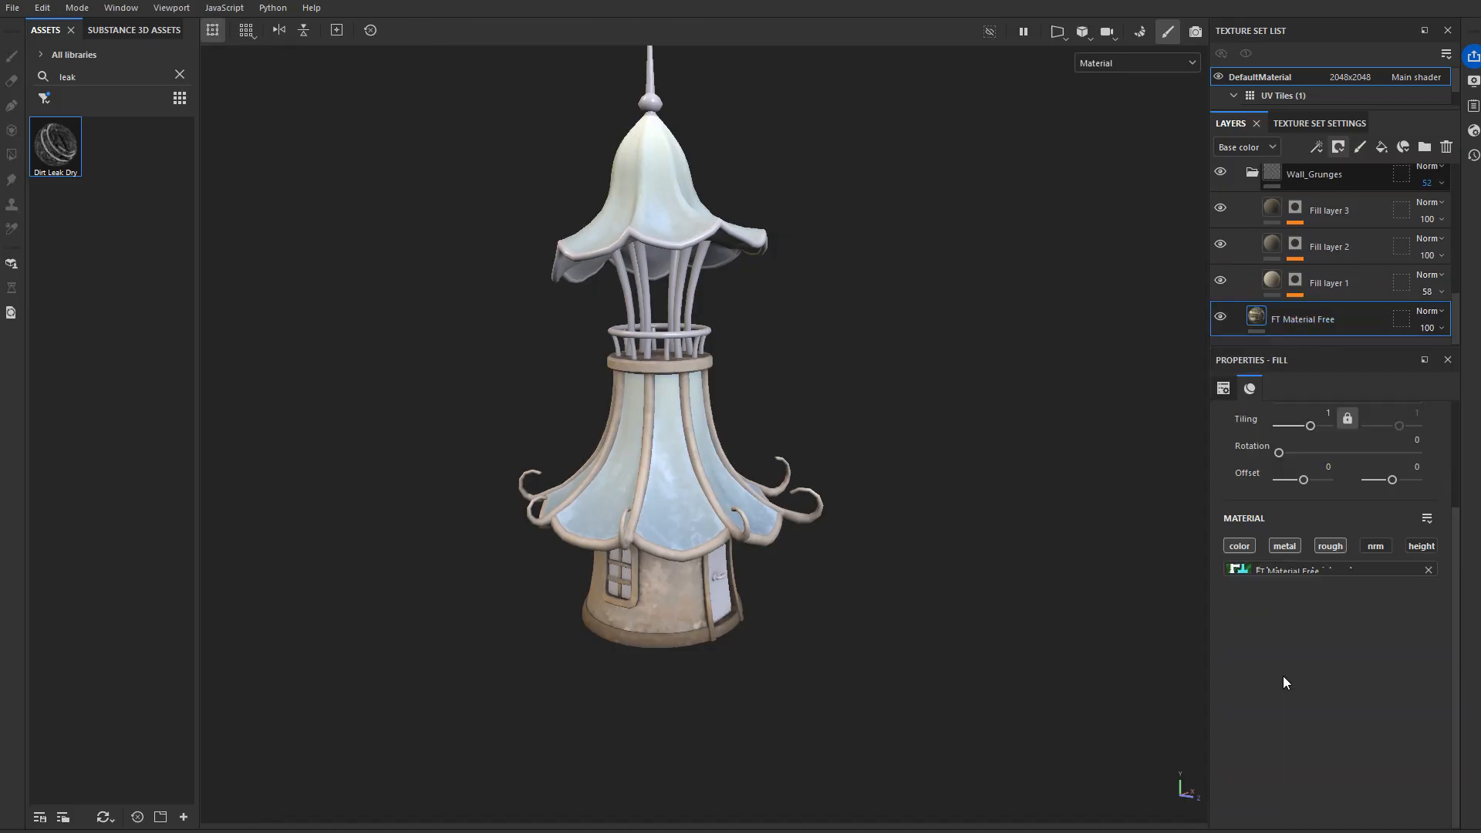
pyautogui.click(1348, 803)
pyautogui.click(1164, 697)
pyautogui.click(1317, 768)
pyautogui.click(1325, 575)
# Step: Set the Walls material's Bottom Gradient Color to greyish brown and its Wall_Grunges folder's opacity to 57
pyautogui.scroll(3, 1296, 276)
pyautogui.click(1336, 239)
pyautogui.scroll(2, 1358, 278)
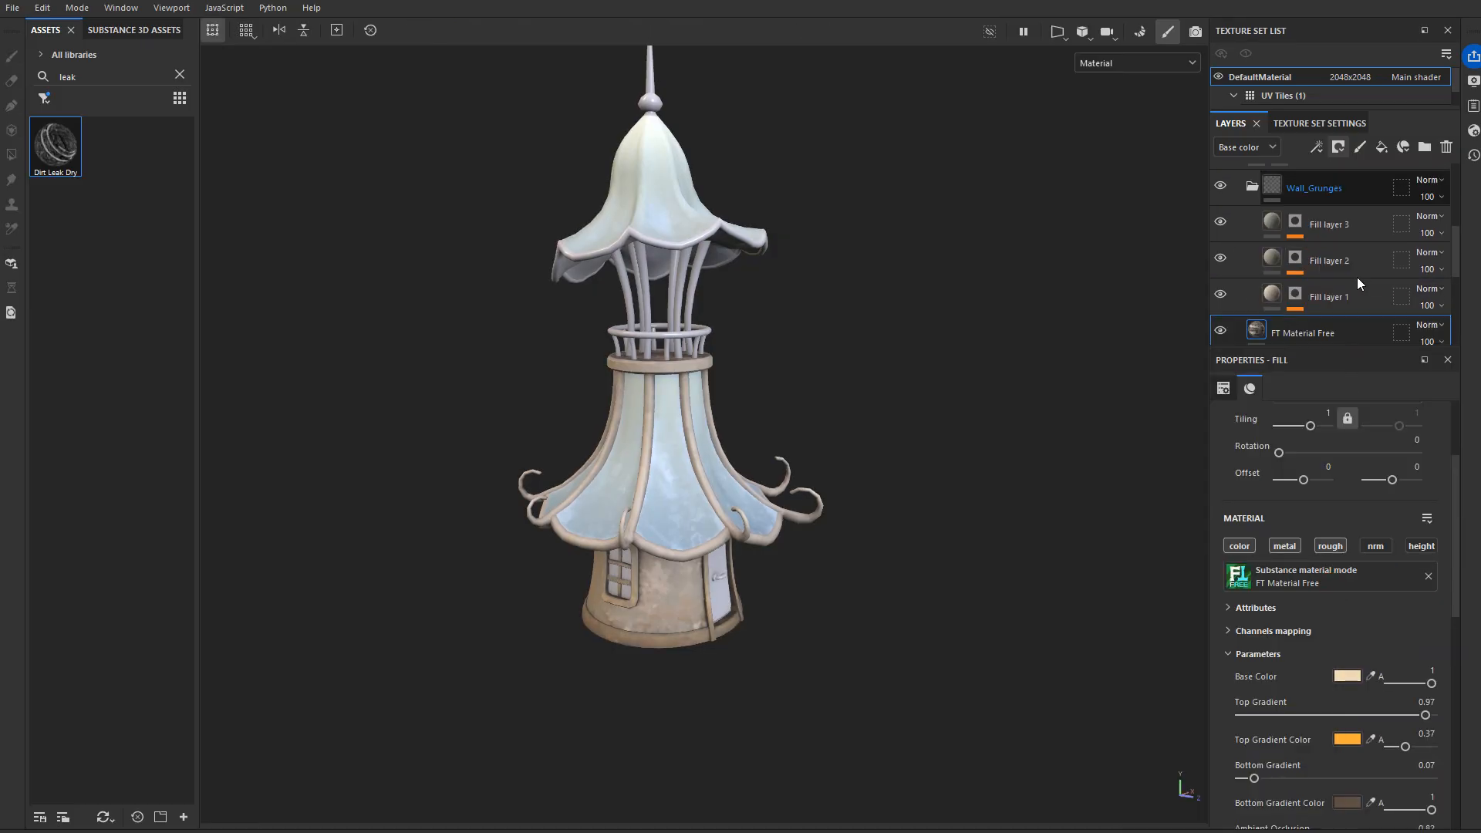
pyautogui.click(1348, 803)
pyautogui.click(1163, 695)
pyautogui.scroll(1, 1376, 242)
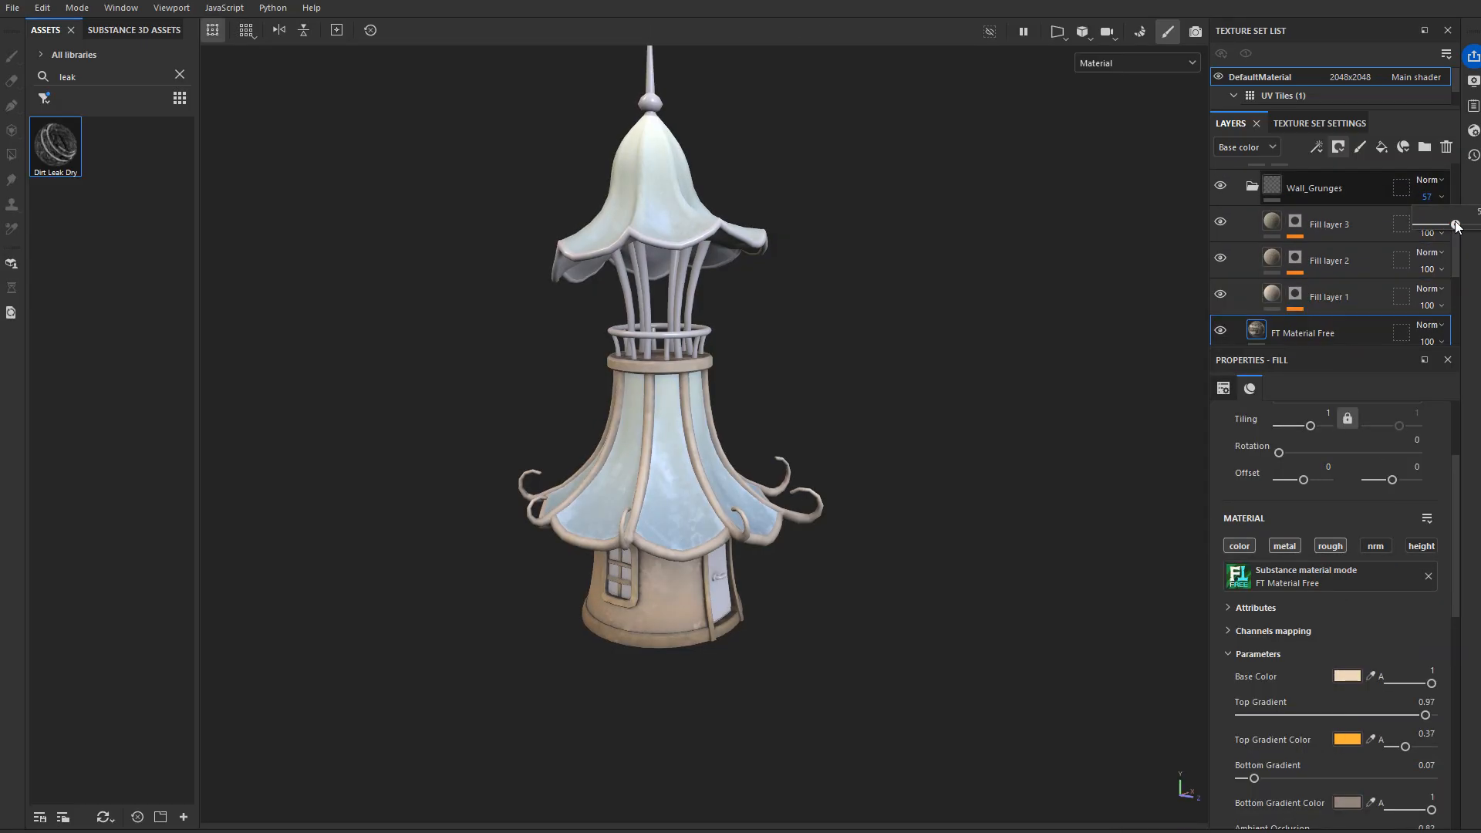
pyautogui.moveTo(1456, 224); pyautogui.dragTo(1457, 225)
# Step: Collapse the walls' Wall_Grunges folder and touch up the Top folder's mask on the upper roof with Polygon Fill
pyautogui.scroll(-3, 747, 561)
pyautogui.keyDown('alt'); pyautogui.moveTo(747, 562); pyautogui.dragTo(740, 431); pyautogui.keyUp('alt')
pyautogui.scroll(4, 740, 431)
pyautogui.click(1251, 187)
pyautogui.scroll(1, 1334, 255)
pyautogui.scroll(5, 1097, 355)
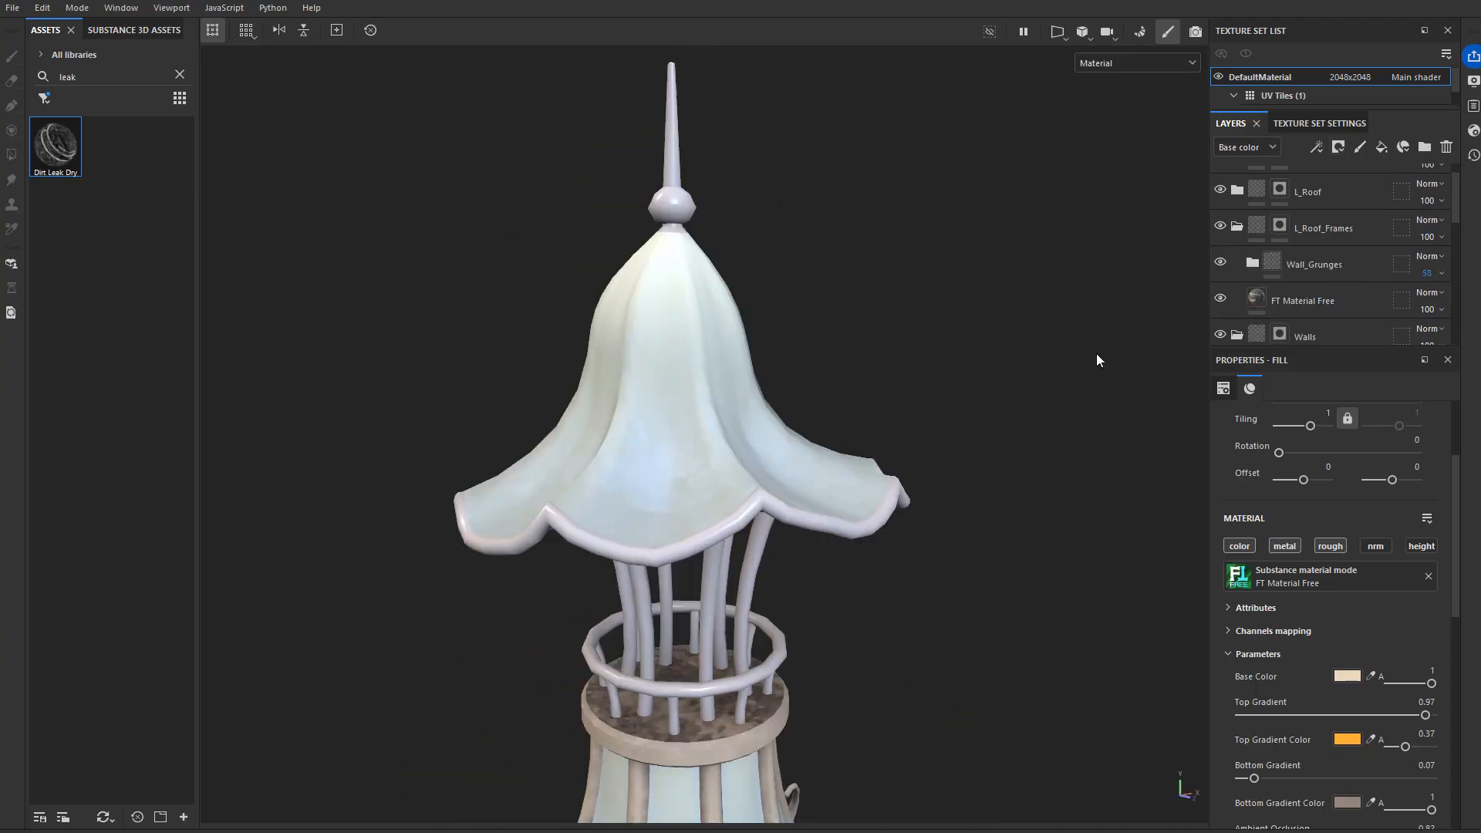
pyautogui.scroll(1, 1303, 254)
pyautogui.click(1279, 179)
pyautogui.click(12, 155)
pyautogui.scroll(4, 645, 258)
pyautogui.click(11, 56)
pyautogui.scroll(-7, 645, 257)
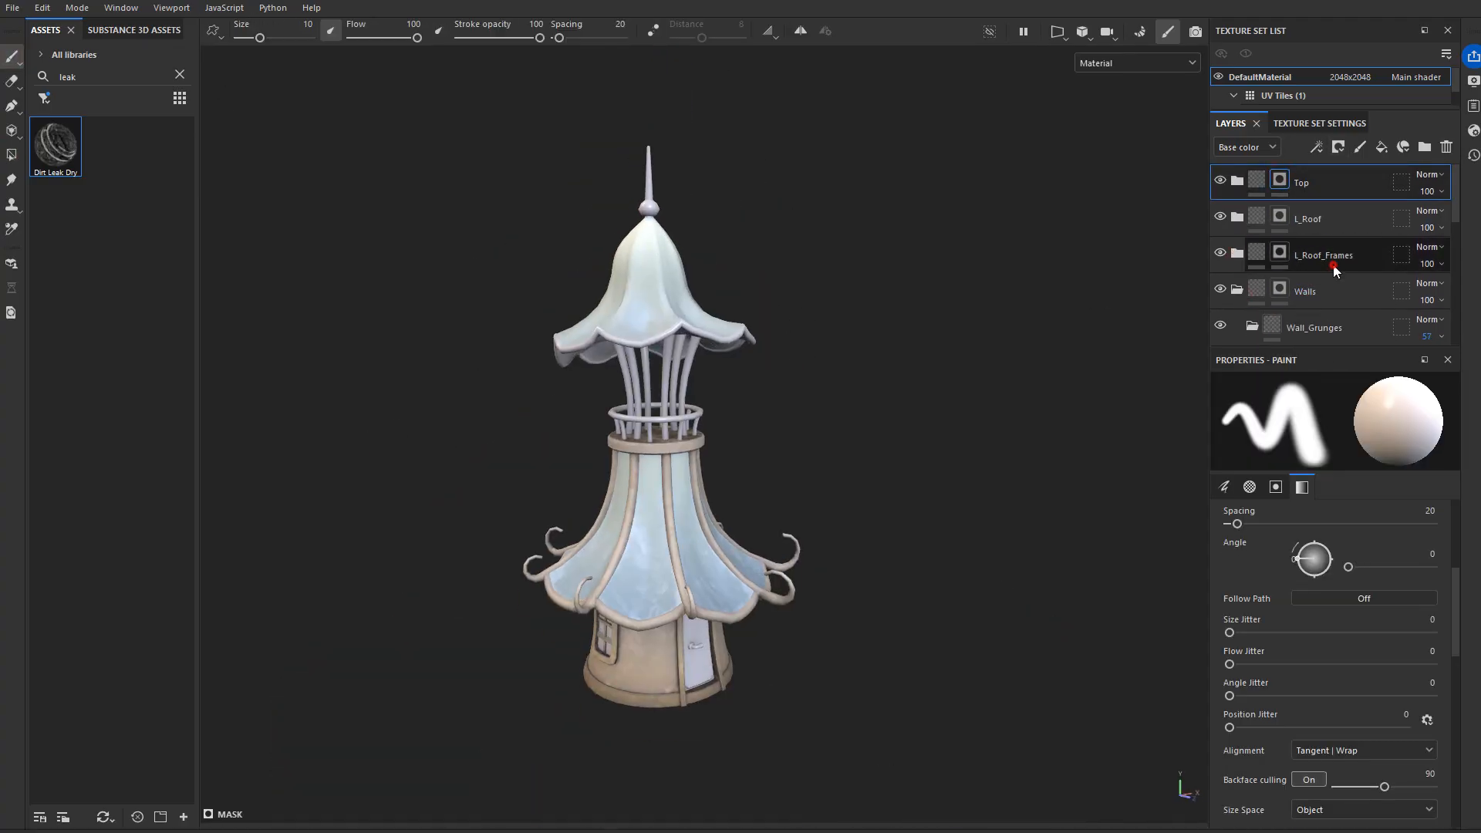
# Step: Mask the Top_Fence copy of L_Roof_Frames to the upper posts and railing with Polygon Fill
pyautogui.click(11, 155)
pyautogui.scroll(5, 656, 343)
pyautogui.moveTo(590, 512); pyautogui.dragTo(852, 575)
pyautogui.click(11, 56)
# Step: Set the Top_Fence material's Ambient Occlusion to 0.27 and its Top Gradient to 0.62
pyautogui.click(1237, 253)
pyautogui.scroll(-1, 1319, 293)
pyautogui.click(1303, 234)
pyautogui.click(1426, 207)
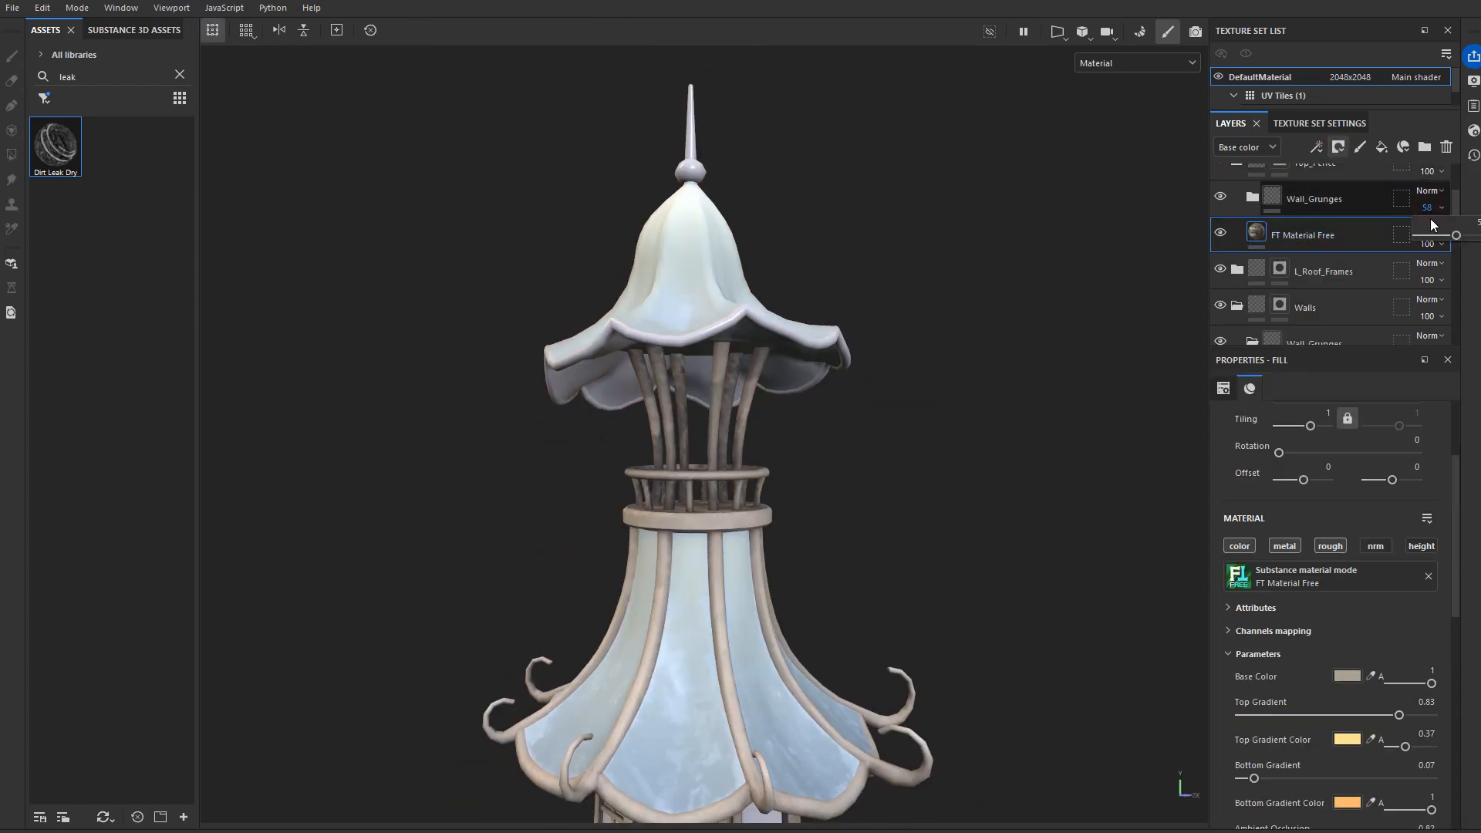
pyautogui.scroll(-3, 1327, 617)
pyautogui.moveTo(1396, 702); pyautogui.dragTo(1242, 704)
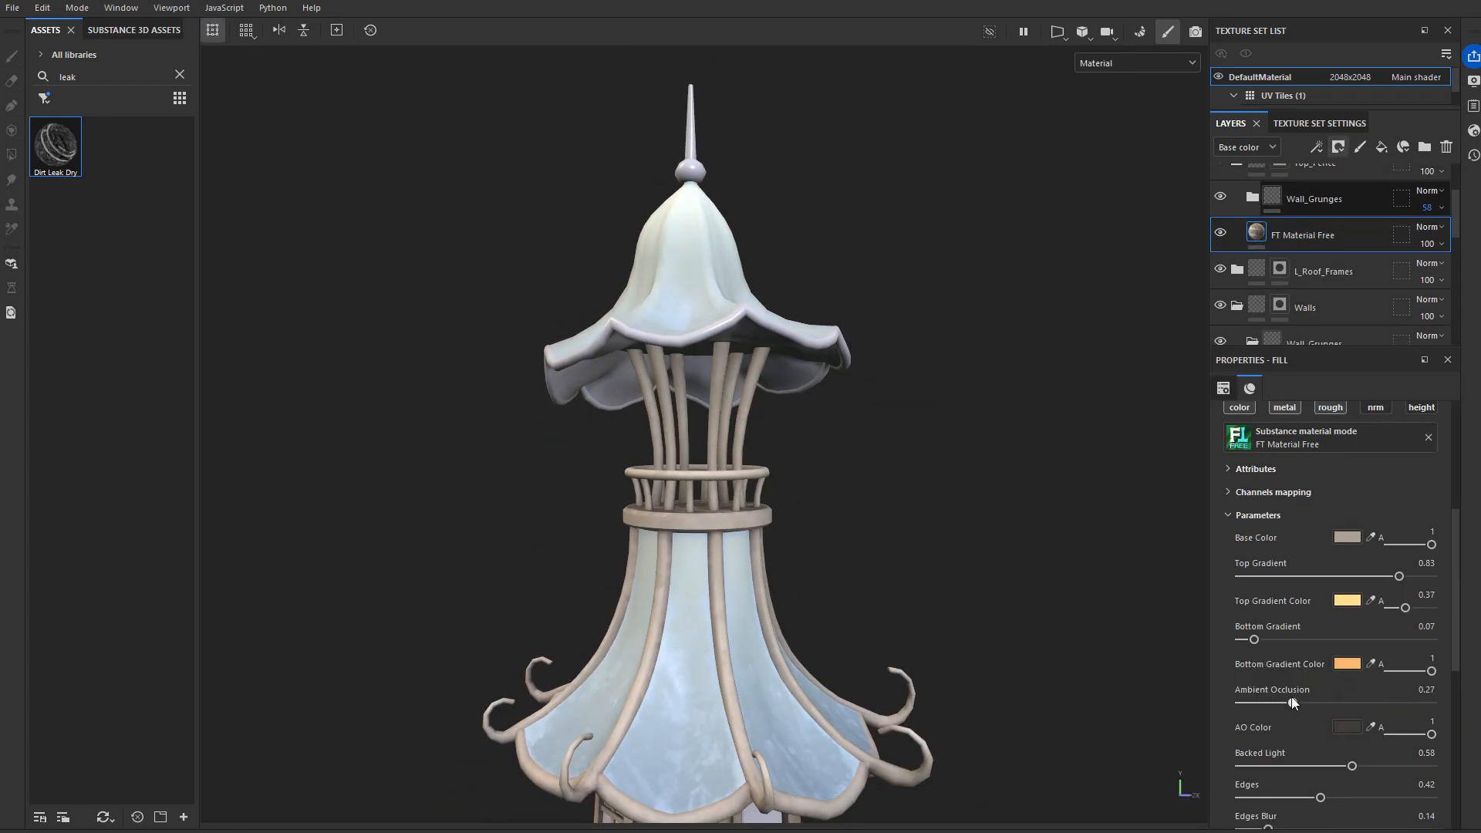
pyautogui.moveTo(1399, 576); pyautogui.dragTo(1359, 576)
# Step: Set the Top_Fence material's Base Color to orange EE9149
pyautogui.click(1347, 538)
pyautogui.click(1171, 626)
pyautogui.scroll(-5, 740, 471)
pyautogui.click(1319, 779)
pyautogui.click(1211, 639)
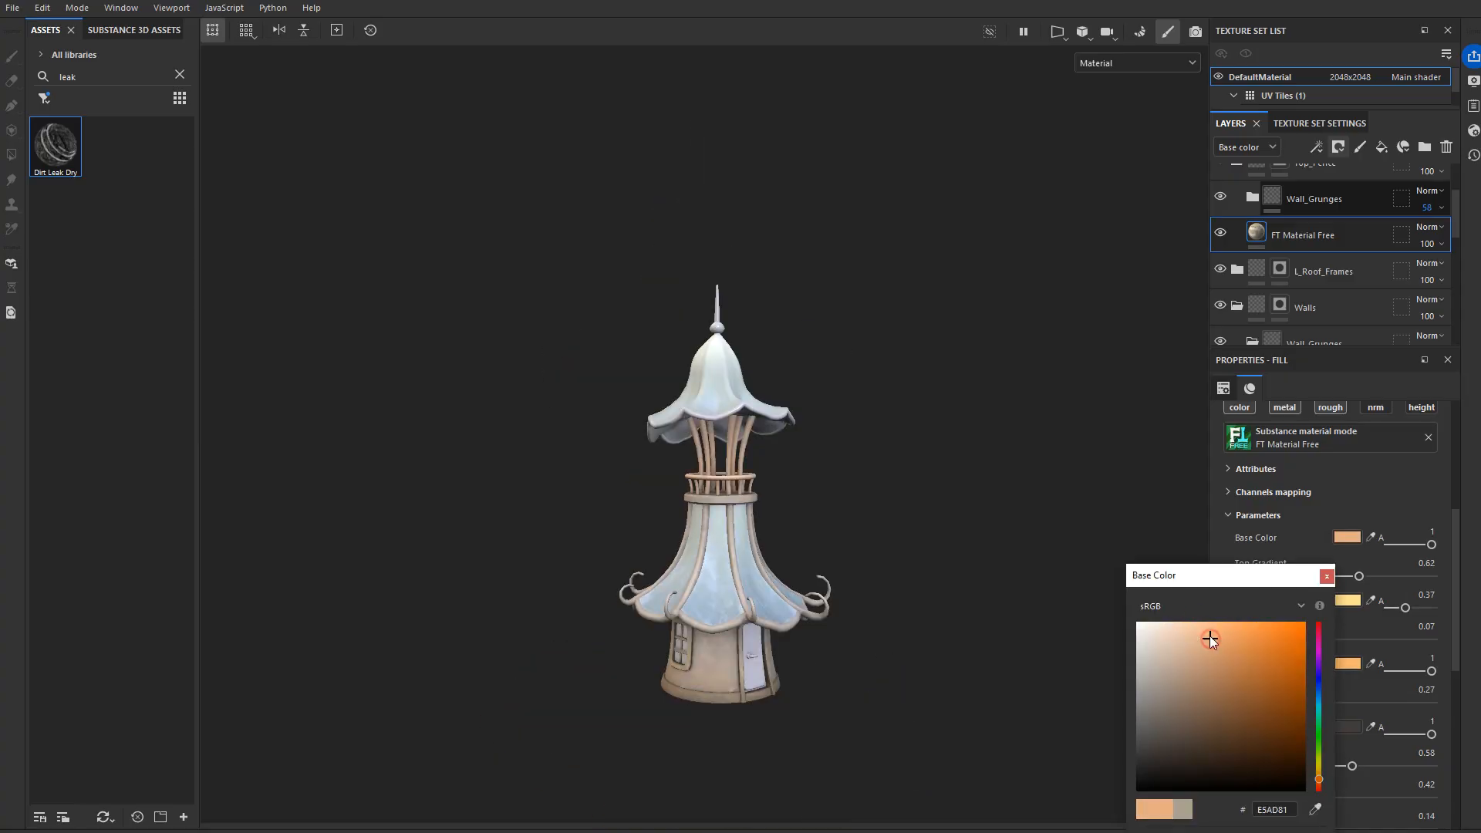
pyautogui.moveTo(1224, 627); pyautogui.dragTo(1254, 634)
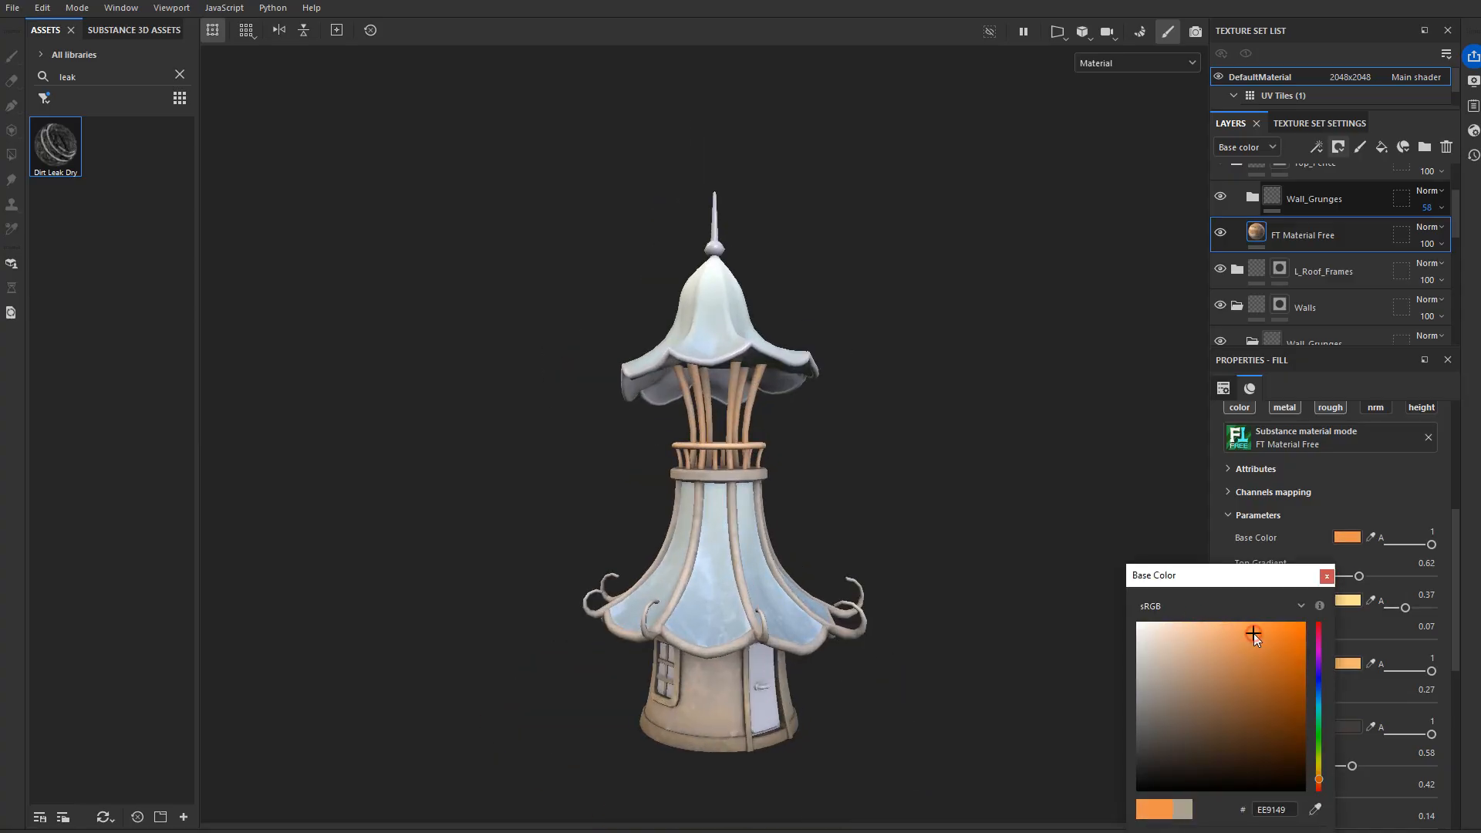
pyautogui.click(1325, 575)
# Step: Set the Top_Fence material's Top Gradient to 0.72, Bottom Gradient to 0.59 and Bottom Gradient Color to a muted brown
pyautogui.moveTo(1359, 577); pyautogui.dragTo(1355, 578)
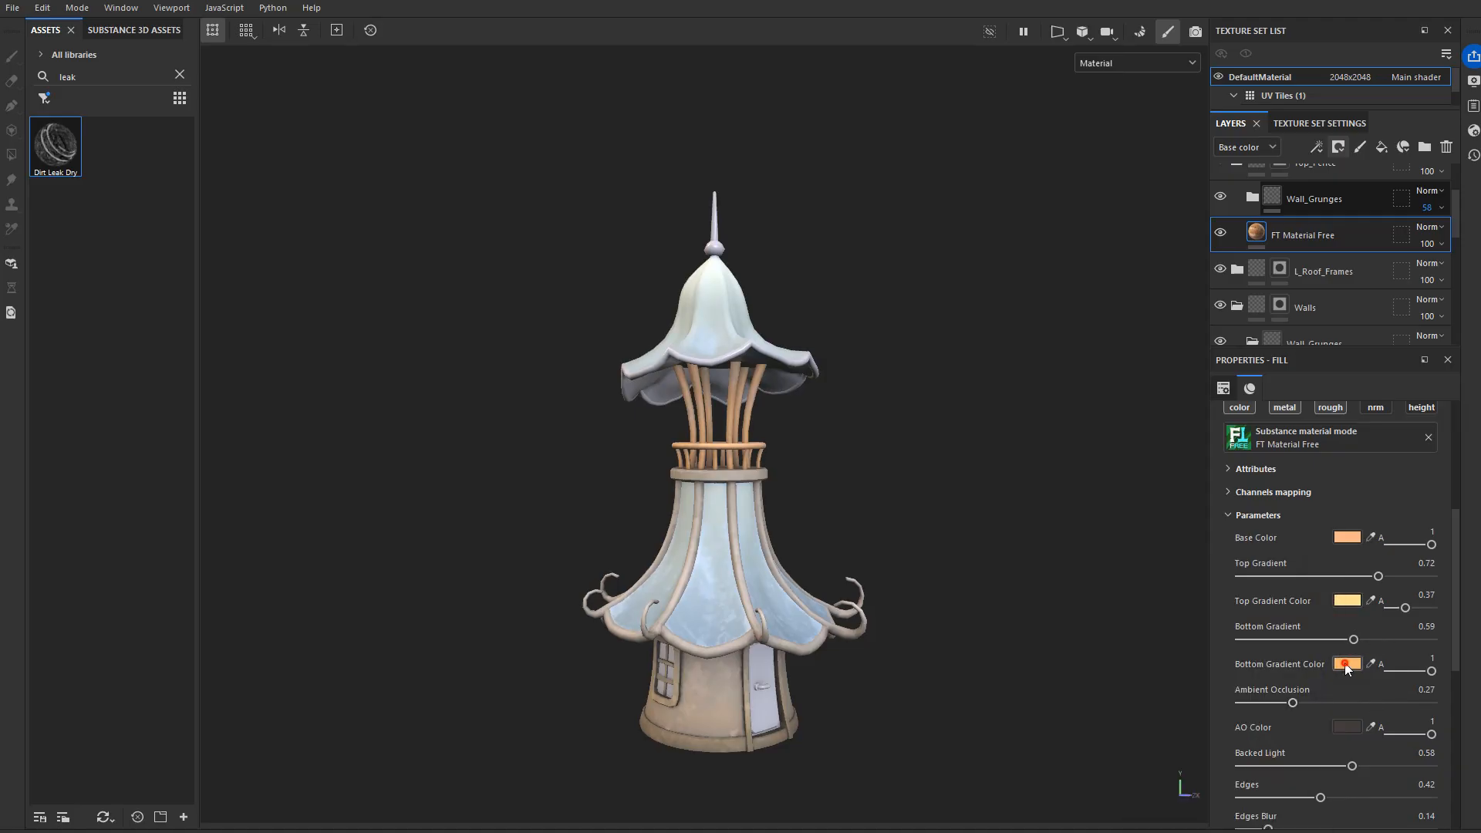
pyautogui.click(1347, 664)
pyautogui.click(1187, 683)
pyautogui.click(1206, 668)
pyautogui.click(1188, 681)
pyautogui.click(1326, 572)
# Step: Extend the Top_Fence mask to the upper roof's rim and the spire with Polygon Fill
pyautogui.scroll(-1, 1245, 279)
pyautogui.scroll(3, 1273, 266)
pyautogui.click(1277, 258)
pyautogui.scroll(5, 540, 266)
pyautogui.keyDown('alt'); pyautogui.moveTo(533, 255); pyautogui.dragTo(544, 312); pyautogui.keyUp('alt')
pyautogui.click(8, 58)
pyautogui.scroll(-5, 810, 432)
pyautogui.moveTo(818, 463)
pyautogui.keyDown('alt'); pyautogui.mouseDown()
pyautogui.moveTo(864, 350)
pyautogui.moveTo(812, 461)
pyautogui.moveTo(962, 424)
pyautogui.moveTo(795, 443)
pyautogui.moveTo(779, 501)
pyautogui.mouseUp(); pyautogui.keyUp('alt')
pyautogui.scroll(6, 812, 461)
pyautogui.scroll(-3, 857, 362)
pyautogui.click(11, 155)
pyautogui.scroll(3, 550, 160)
pyautogui.click(10, 58)
pyautogui.scroll(-5, 890, 439)
pyautogui.scroll(5, 781, 348)
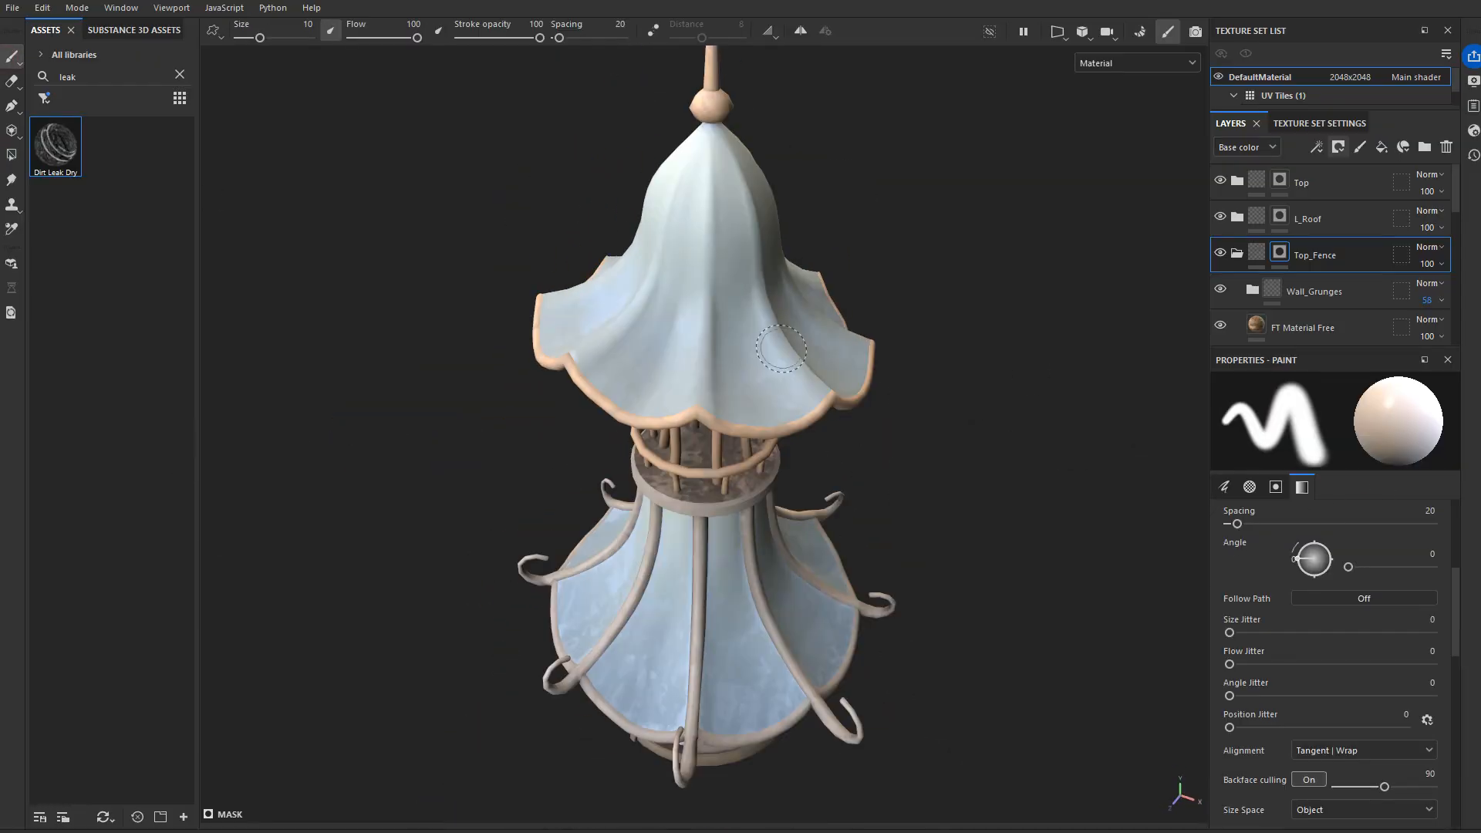
# Step: Set the L_Roof_Frames material's Base Color to orange EC9C5D
pyautogui.click(1237, 182)
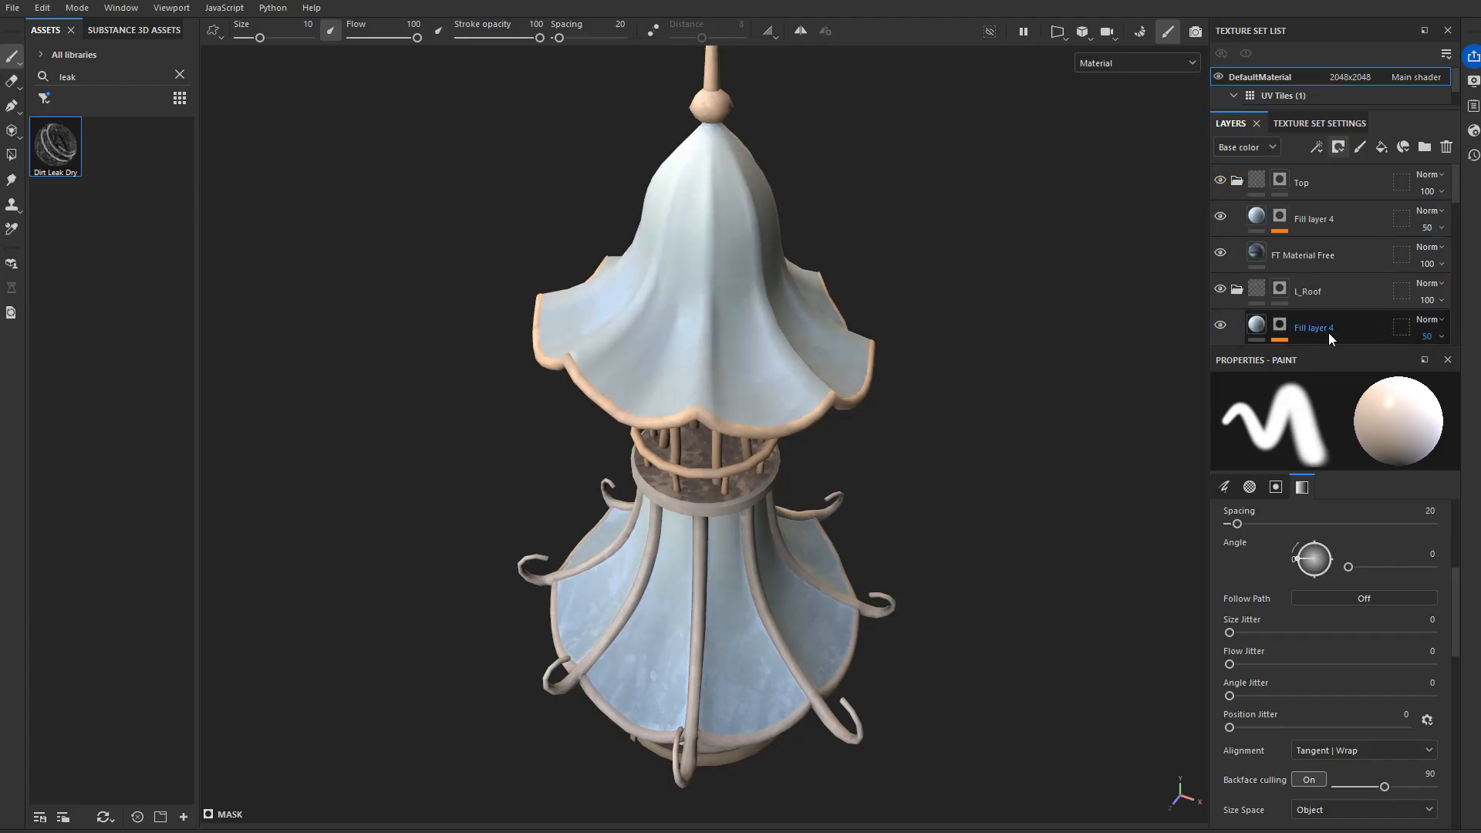
pyautogui.scroll(-3, 1069, 326)
pyautogui.scroll(-5, 1316, 312)
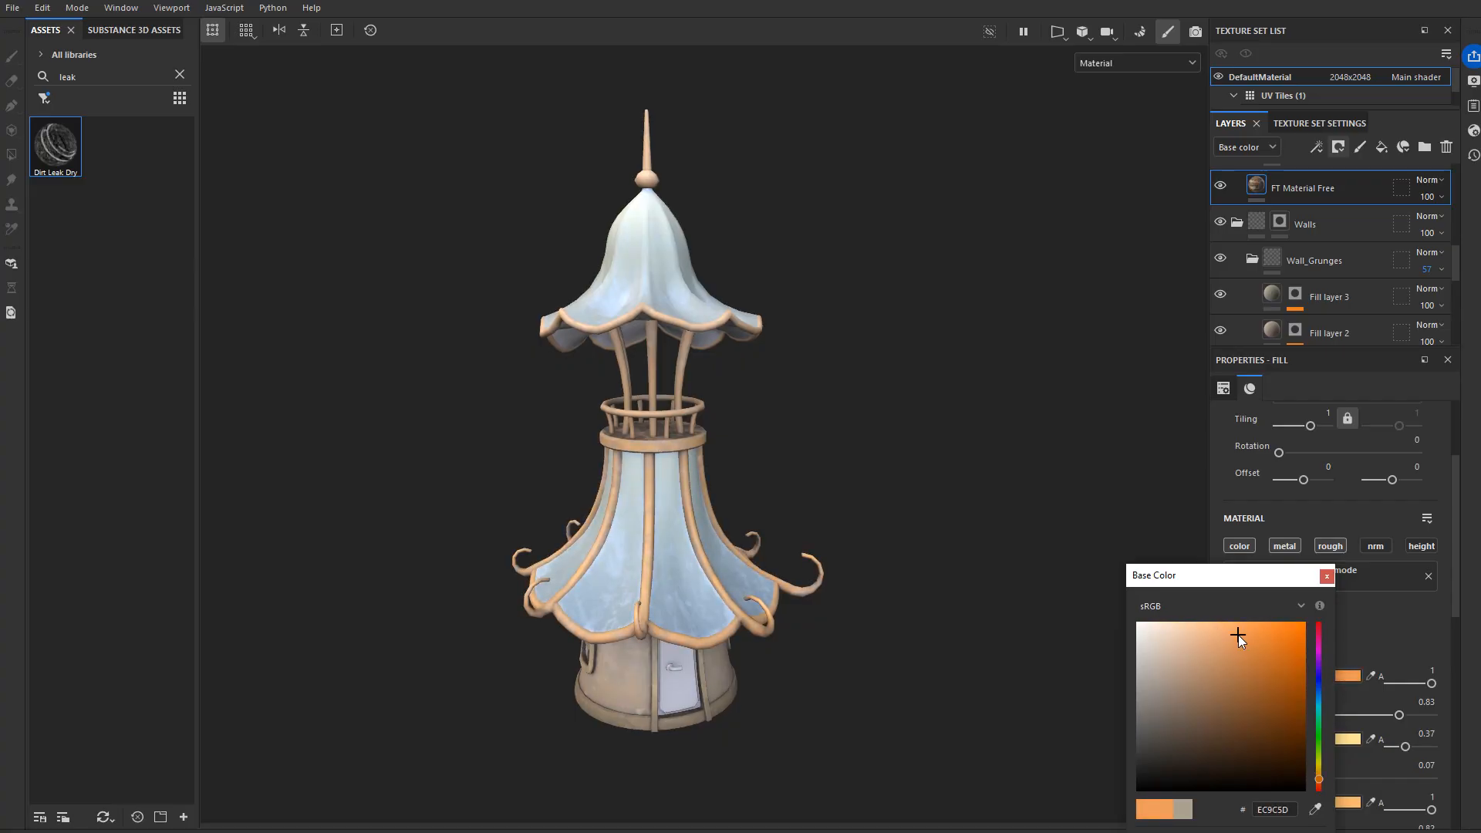
# Step: Set the Foundation&Frames material's Base Color to orange EE8534
pyautogui.scroll(-2, 1361, 327)
pyautogui.click(1347, 676)
pyautogui.click(1261, 630)
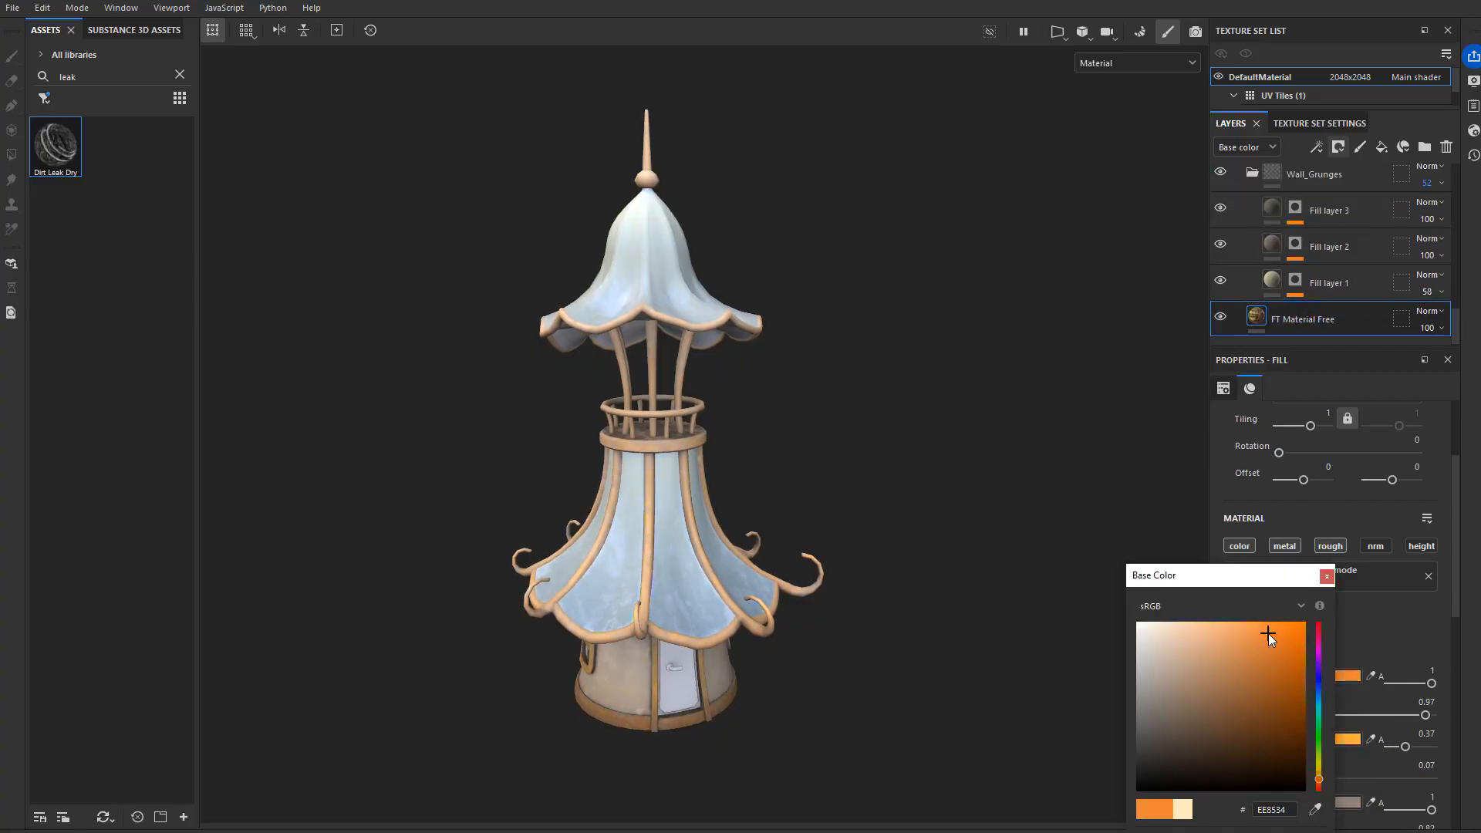
pyautogui.keyDown('alt'); pyautogui.moveTo(1111, 502); pyautogui.dragTo(453, 536); pyautogui.keyUp('alt')
pyautogui.scroll(5, 694, 462)
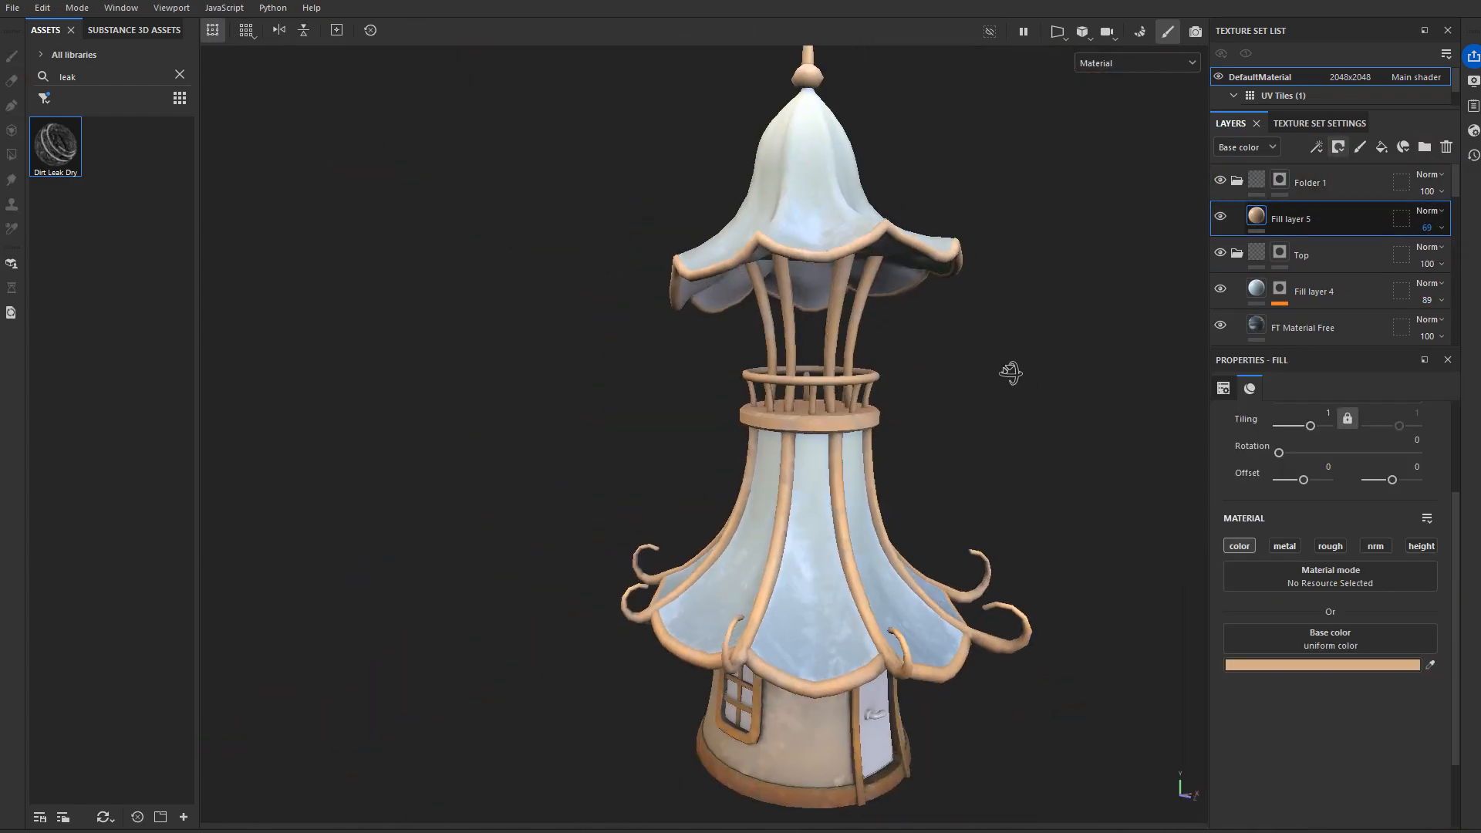
# Step: Rename the folder above Fill layer 5 as Cap and duplicate the L_Roof folder
pyautogui.doubleClick(1315, 179)
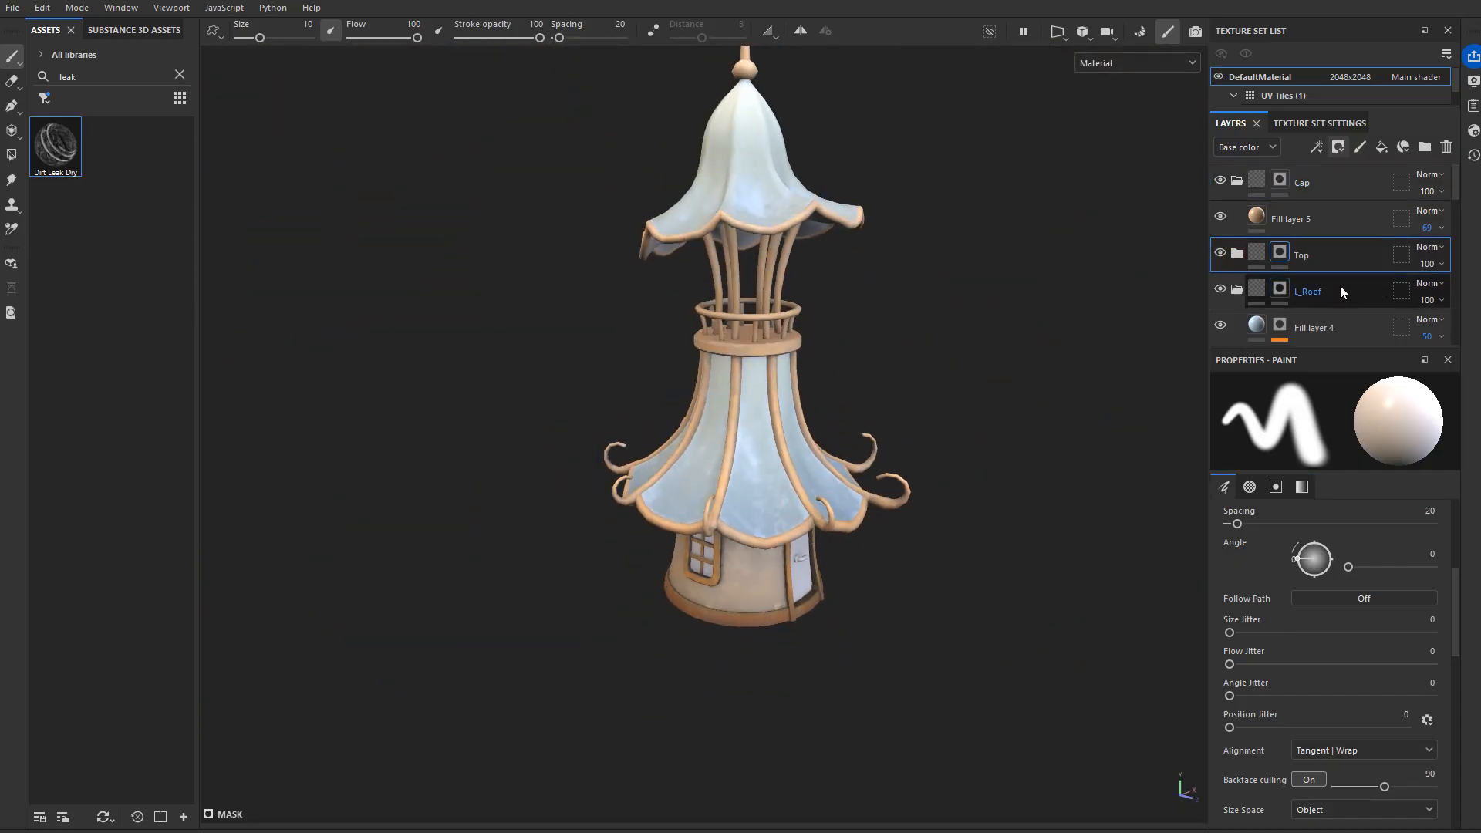
pyautogui.click(1218, 245)
pyautogui.scroll(-1, 1321, 247)
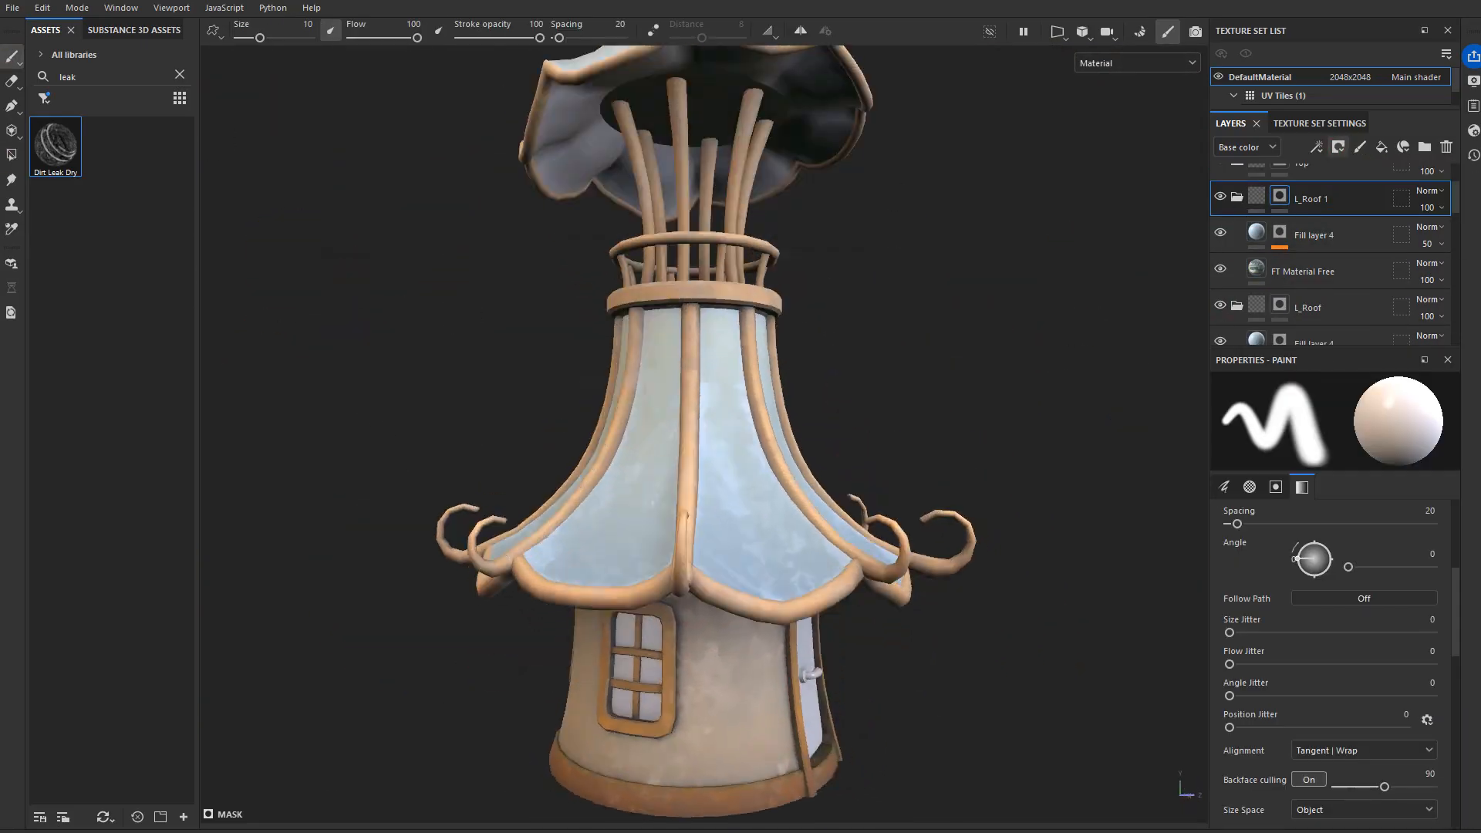
# Step: Duplicate the Top folder and check the tower's upper section under a different lighting direction
pyautogui.scroll(2, 1321, 255)
pyautogui.click(1345, 255)
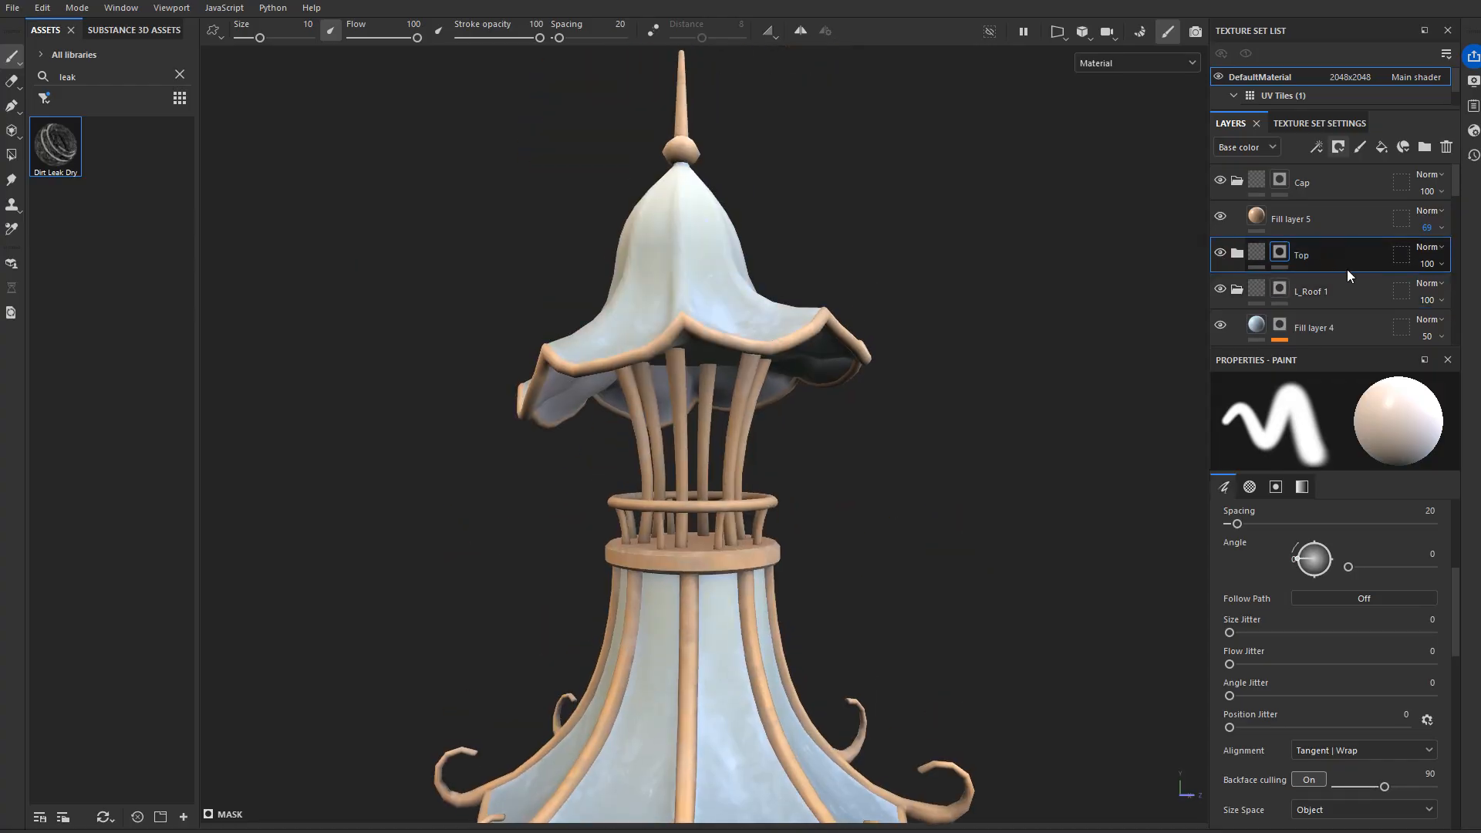
pyautogui.keyDown('alt'); pyautogui.moveTo(873, 444); pyautogui.dragTo(766, 417); pyautogui.keyUp('alt')
pyautogui.press('4')
pyautogui.press('1')
pyautogui.moveTo(695, 443)
pyautogui.keyDown('shift'); pyautogui.mouseDown(button='right')
pyautogui.moveTo(67, 443)
pyautogui.moveTo(748, 471)
pyautogui.mouseUp(button='right'); pyautogui.keyUp('shift')
pyautogui.keyDown('alt'); pyautogui.moveTo(748, 470); pyautogui.dragTo(702, 408); pyautogui.keyUp('alt')
# Step: Create a folder named Highlights above Cap and add a fill layer with a black mask inside it
pyautogui.doubleClick(1322, 186)
pyautogui.write('Highlights')
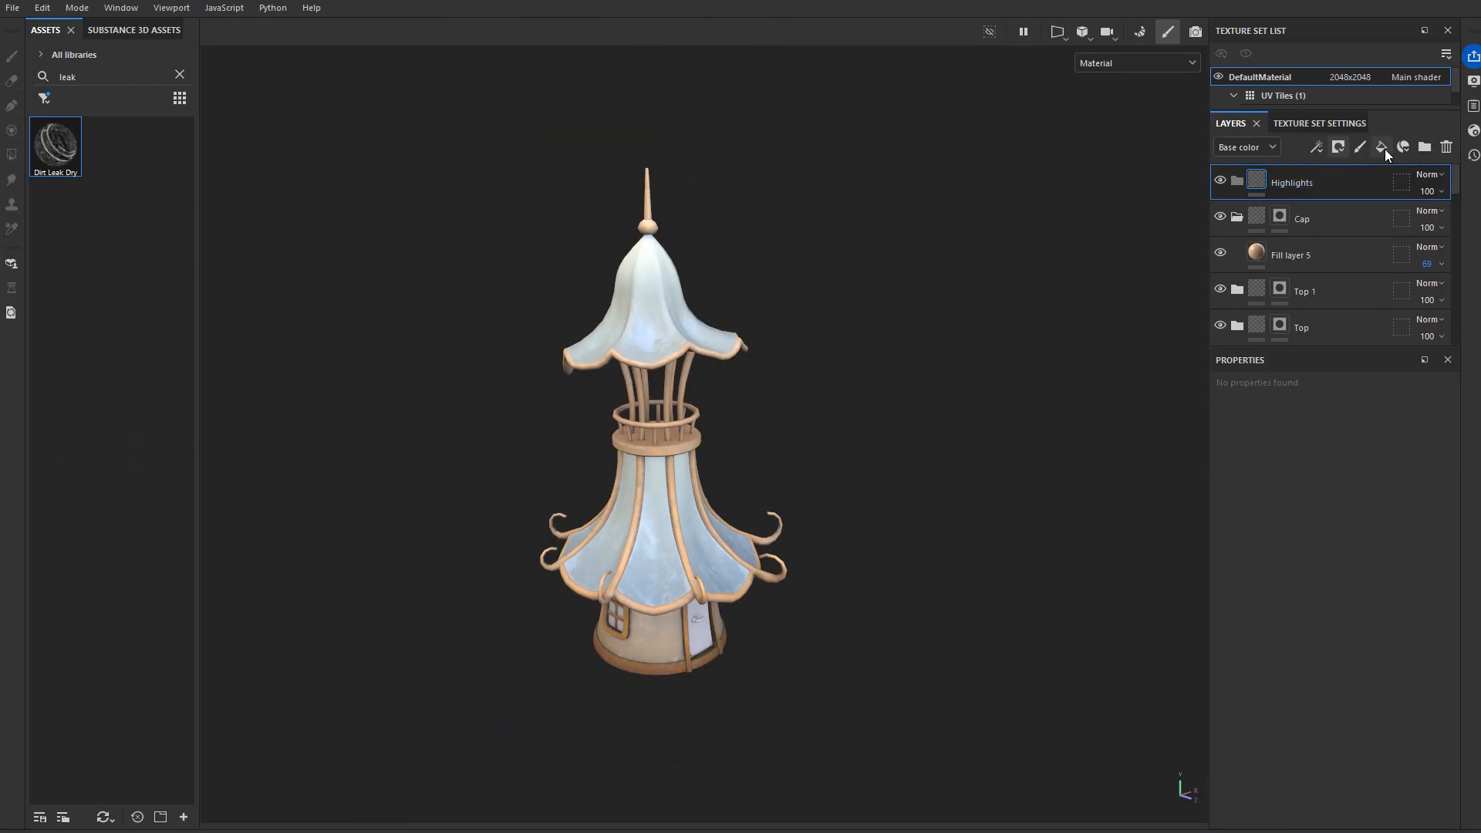
pyautogui.click(1382, 146)
pyautogui.click(1336, 149)
pyautogui.click(1365, 182)
# Step: Add a Mask Editor generator to the Highlights fill layer's mask and open its curvature settings
pyautogui.rightClick(1278, 223)
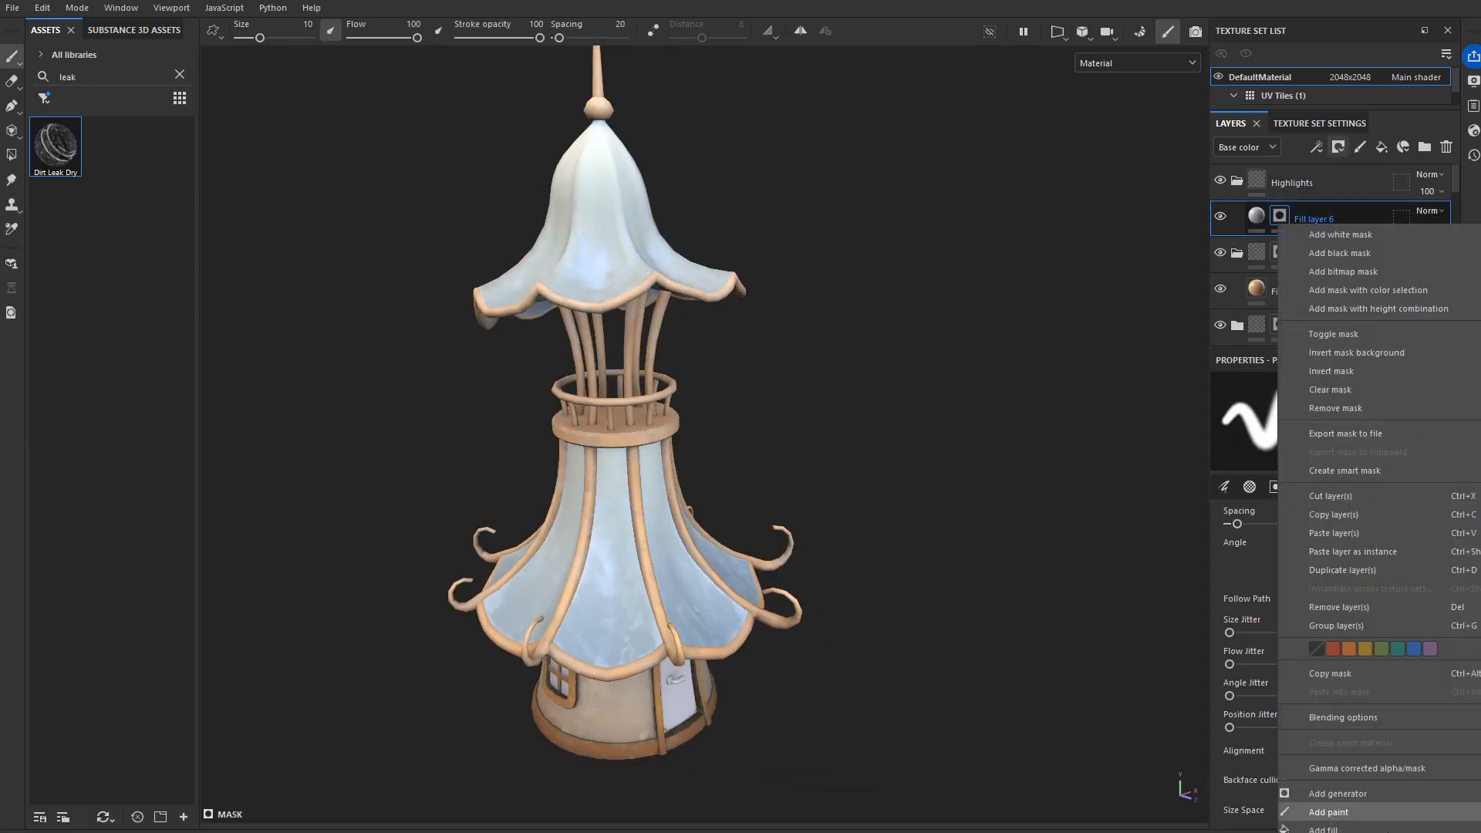
pyautogui.click(1338, 794)
pyautogui.click(1333, 423)
pyautogui.click(1388, 566)
pyautogui.scroll(-5, 1340, 683)
pyautogui.scroll(-3, 1341, 683)
pyautogui.click(1277, 445)
pyautogui.scroll(-2, 1290, 545)
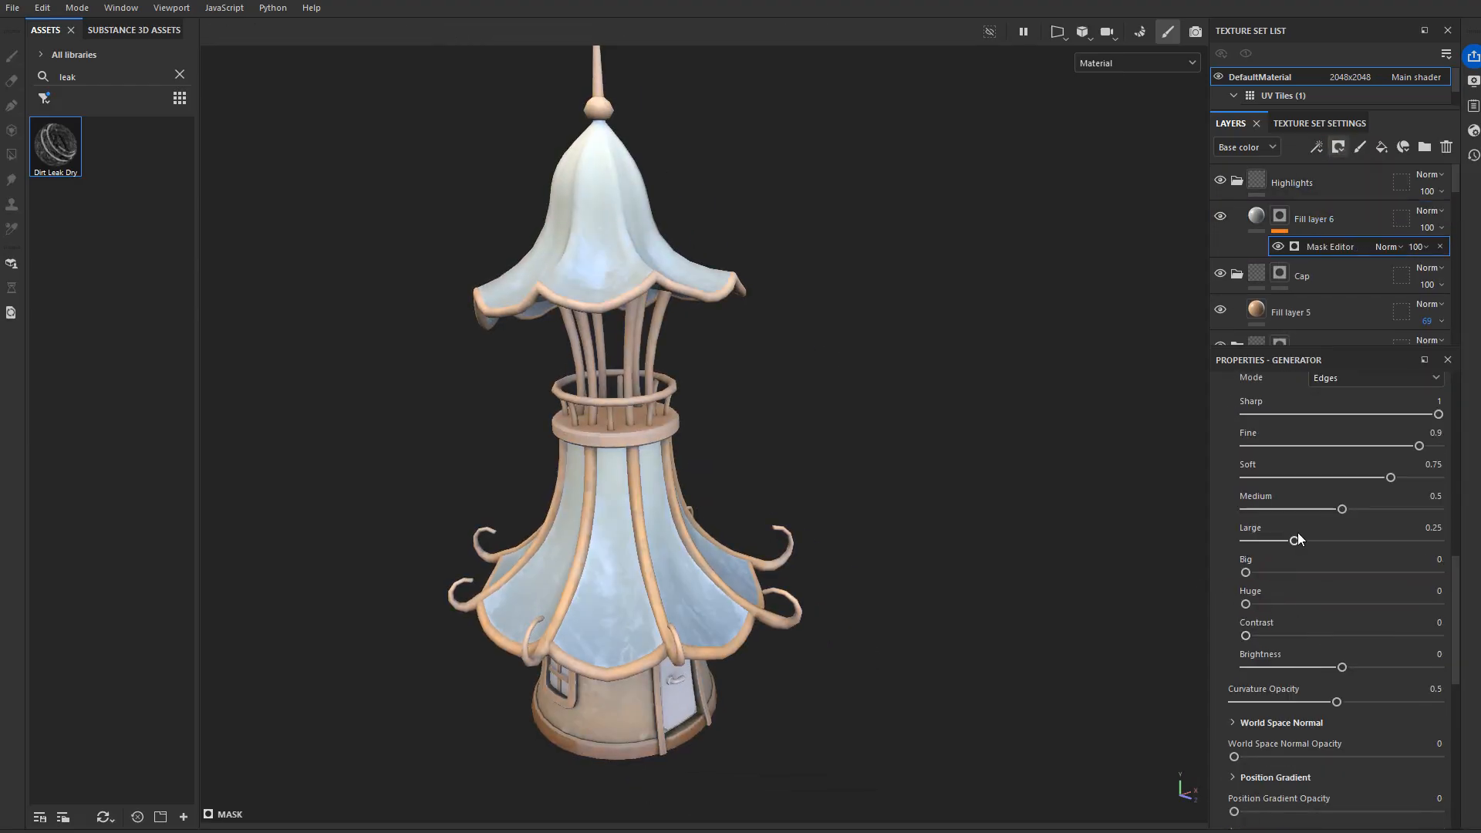
# Step: Set the Highlights fill layer's Base Color to pale yellow F5E4A6 and toggle its visibility to compare the effect
pyautogui.click(1257, 216)
pyautogui.click(1339, 668)
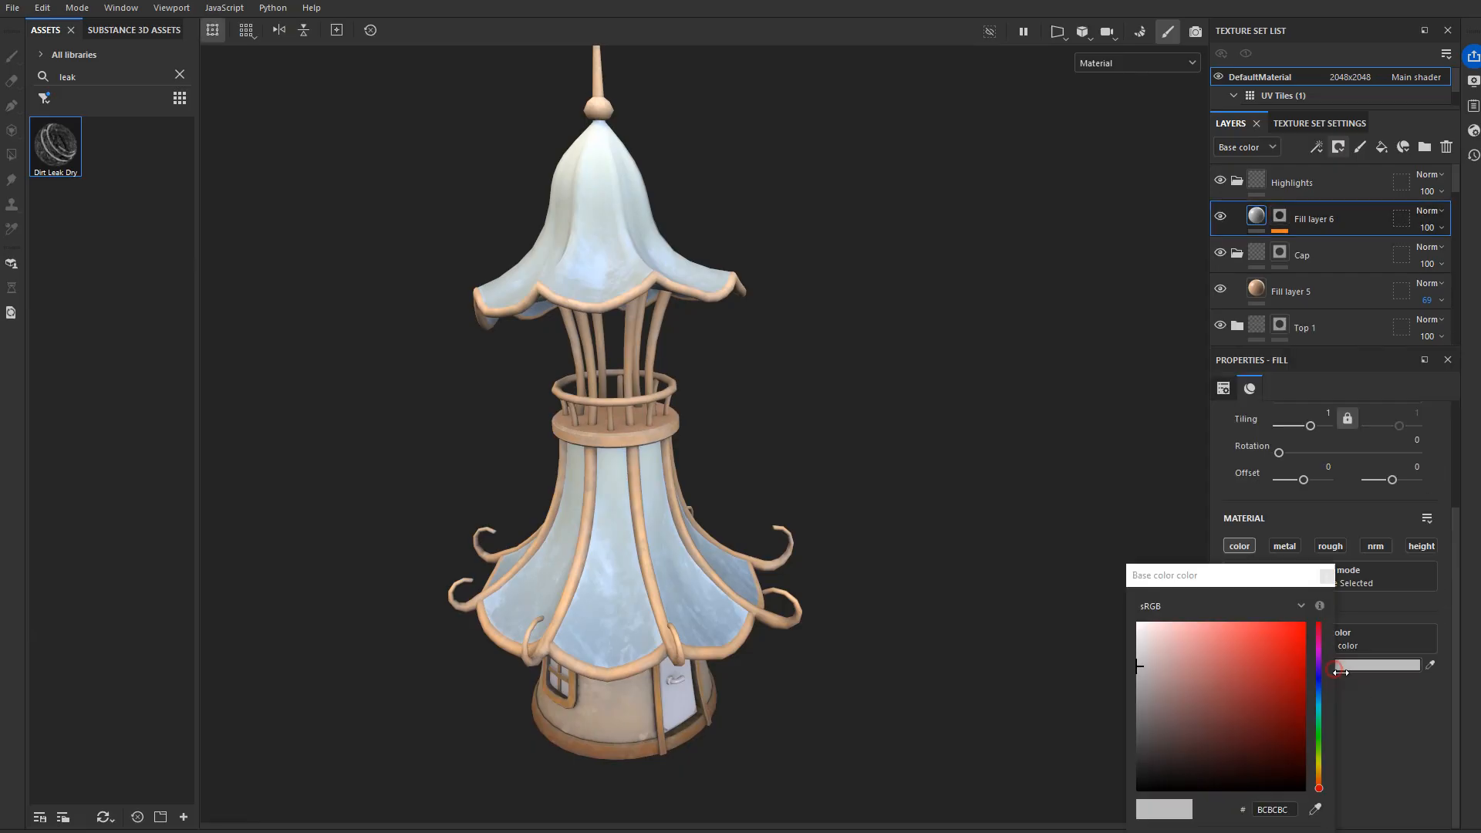
pyautogui.moveTo(1318, 769); pyautogui.dragTo(1318, 772)
pyautogui.scroll(8, 637, 729)
pyautogui.scroll(-8, 641, 728)
pyautogui.keyDown('alt'); pyautogui.moveTo(952, 406); pyautogui.dragTo(975, 658); pyautogui.keyUp('alt')
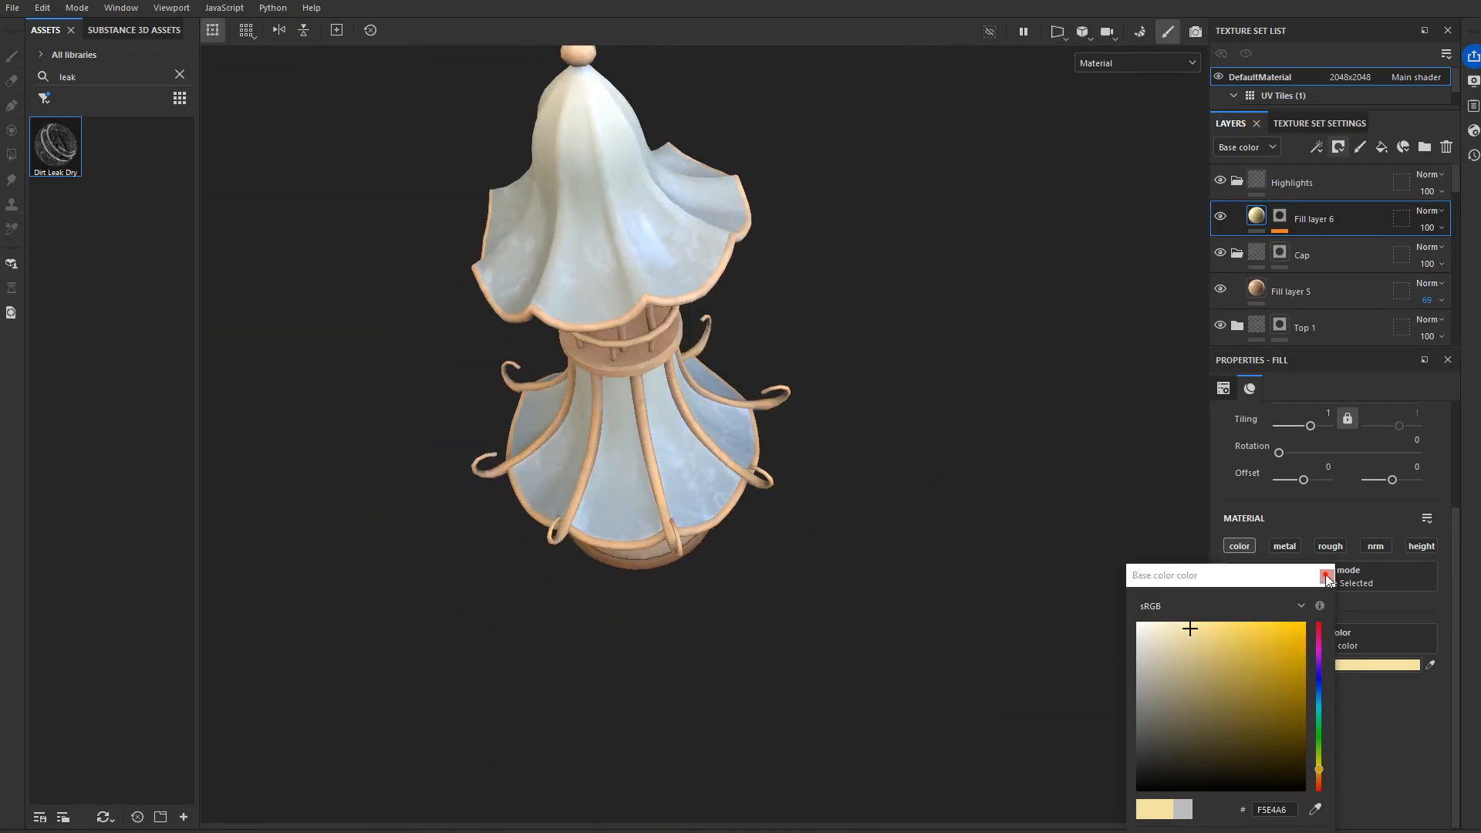
pyautogui.click(1326, 576)
pyautogui.click(1220, 217)
pyautogui.keyDown('alt'); pyautogui.moveTo(540, 555); pyautogui.dragTo(540, 439); pyautogui.keyUp('alt')
pyautogui.scroll(5, 670, 292)
pyautogui.scroll(-5, 669, 292)
pyautogui.keyDown('alt'); pyautogui.moveTo(725, 316); pyautogui.dragTo(771, 403); pyautogui.keyUp('alt')
# Step: Search the assets for "styli", place the Stylization filter above the Highlights folder and choose its Neon preset
pyautogui.click(179, 74)
pyautogui.write('styli')
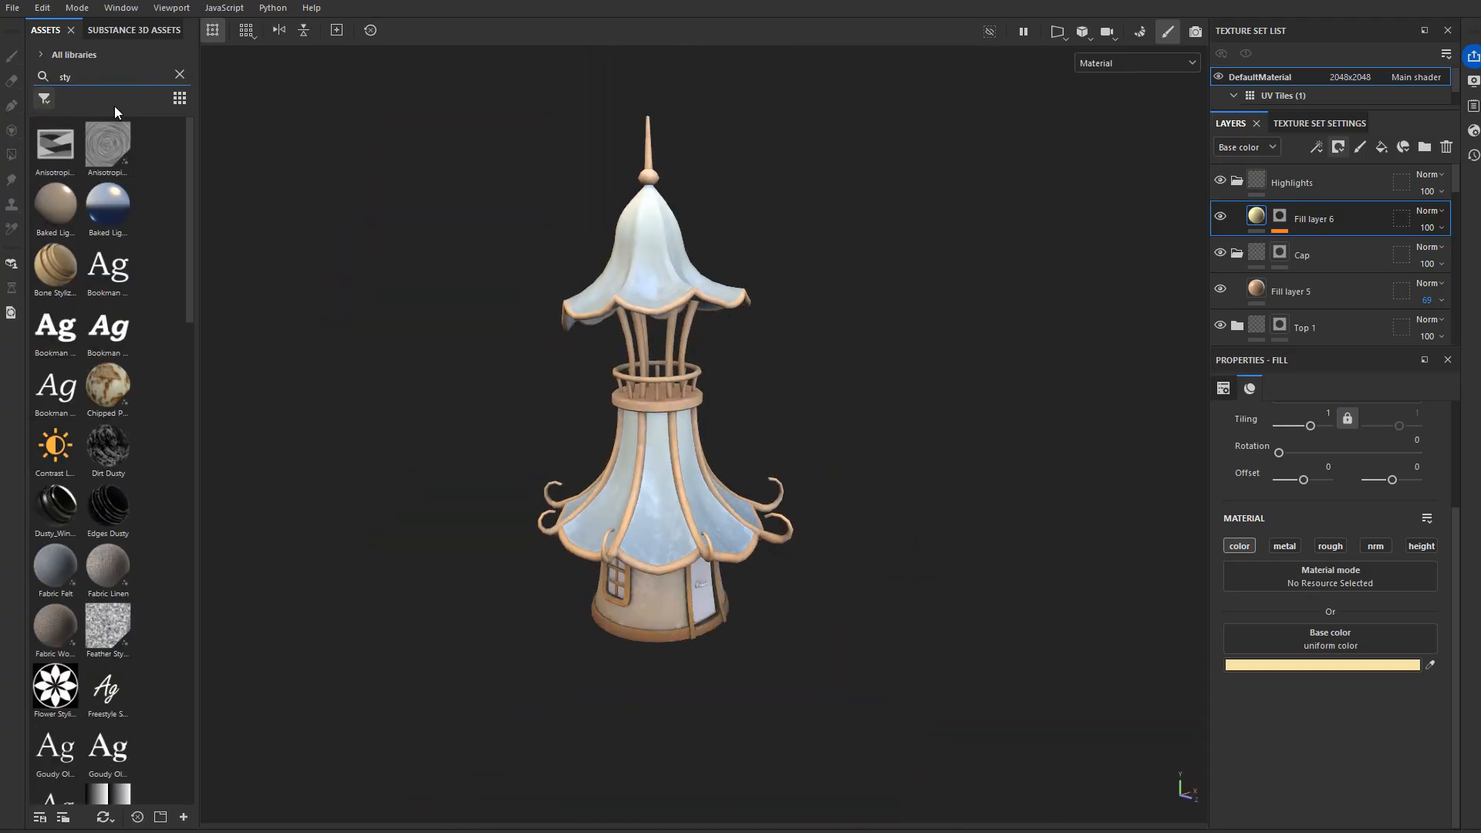
pyautogui.moveTo(55, 507); pyautogui.dragTo(1346, 169)
pyautogui.click(1326, 519)
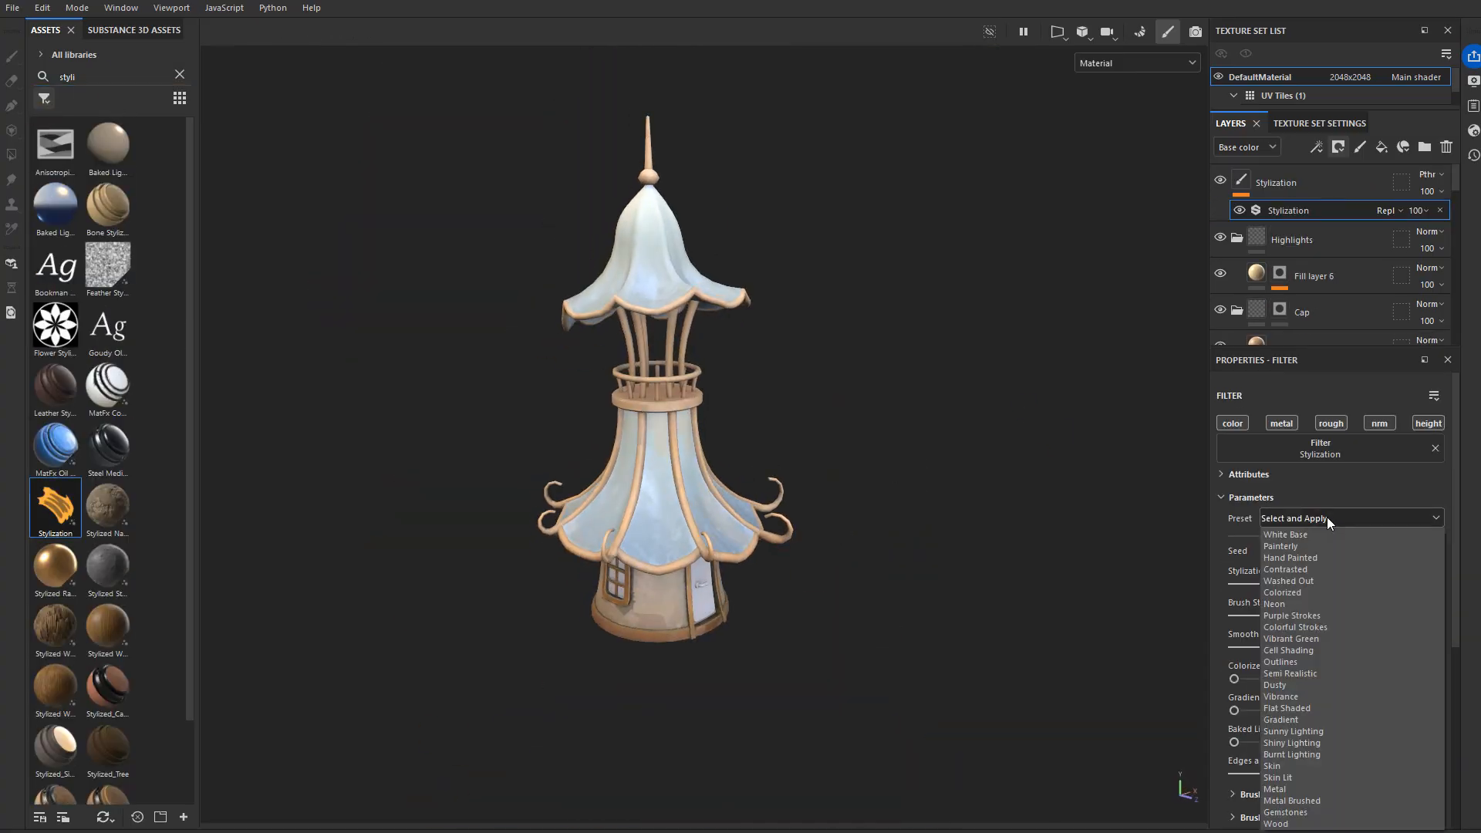
pyautogui.click(1330, 604)
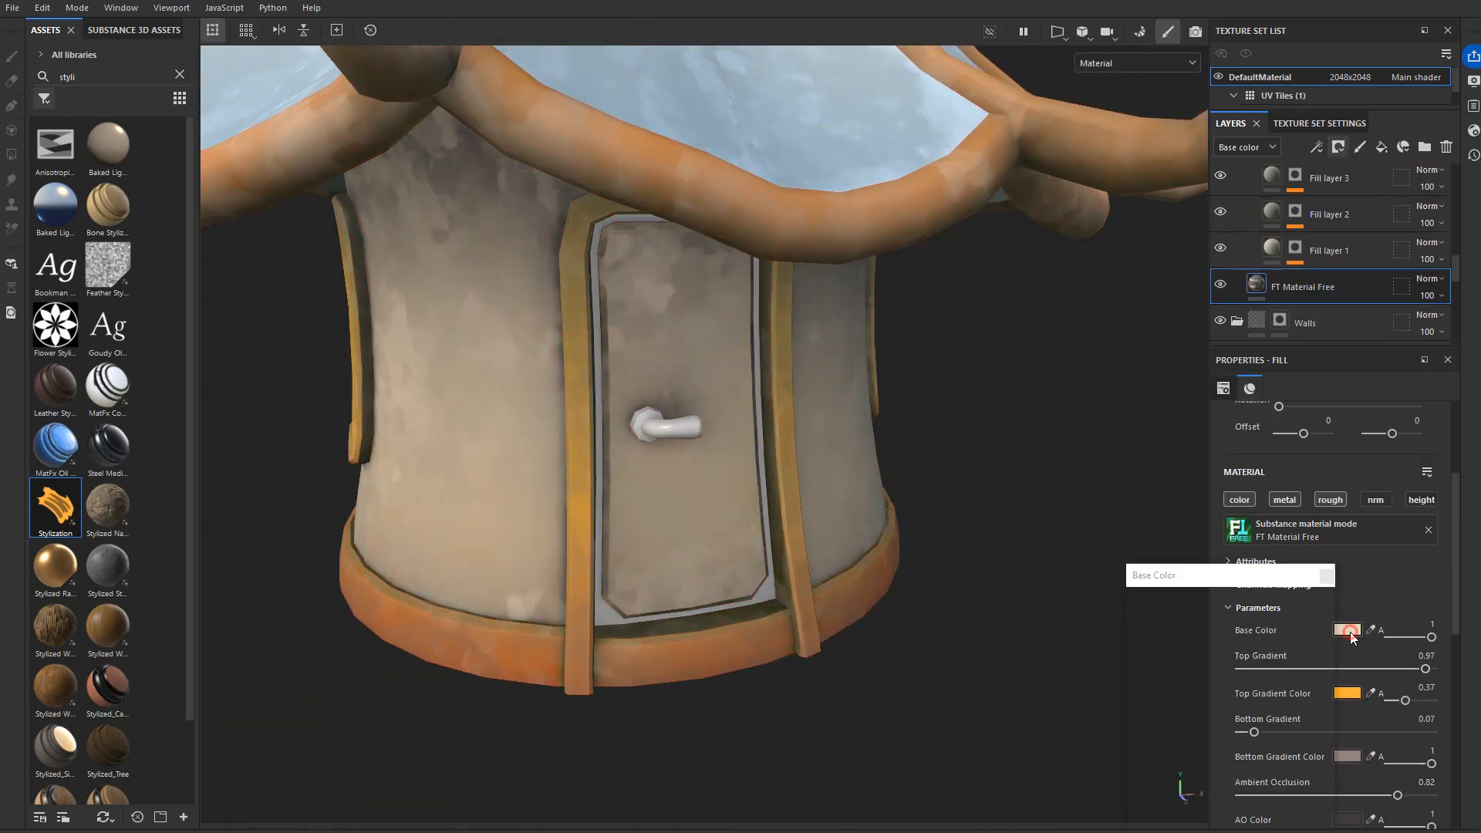
# Step: Set the Base Color of the door's FT Material Free layer to a medium brown
pyautogui.click(1349, 634)
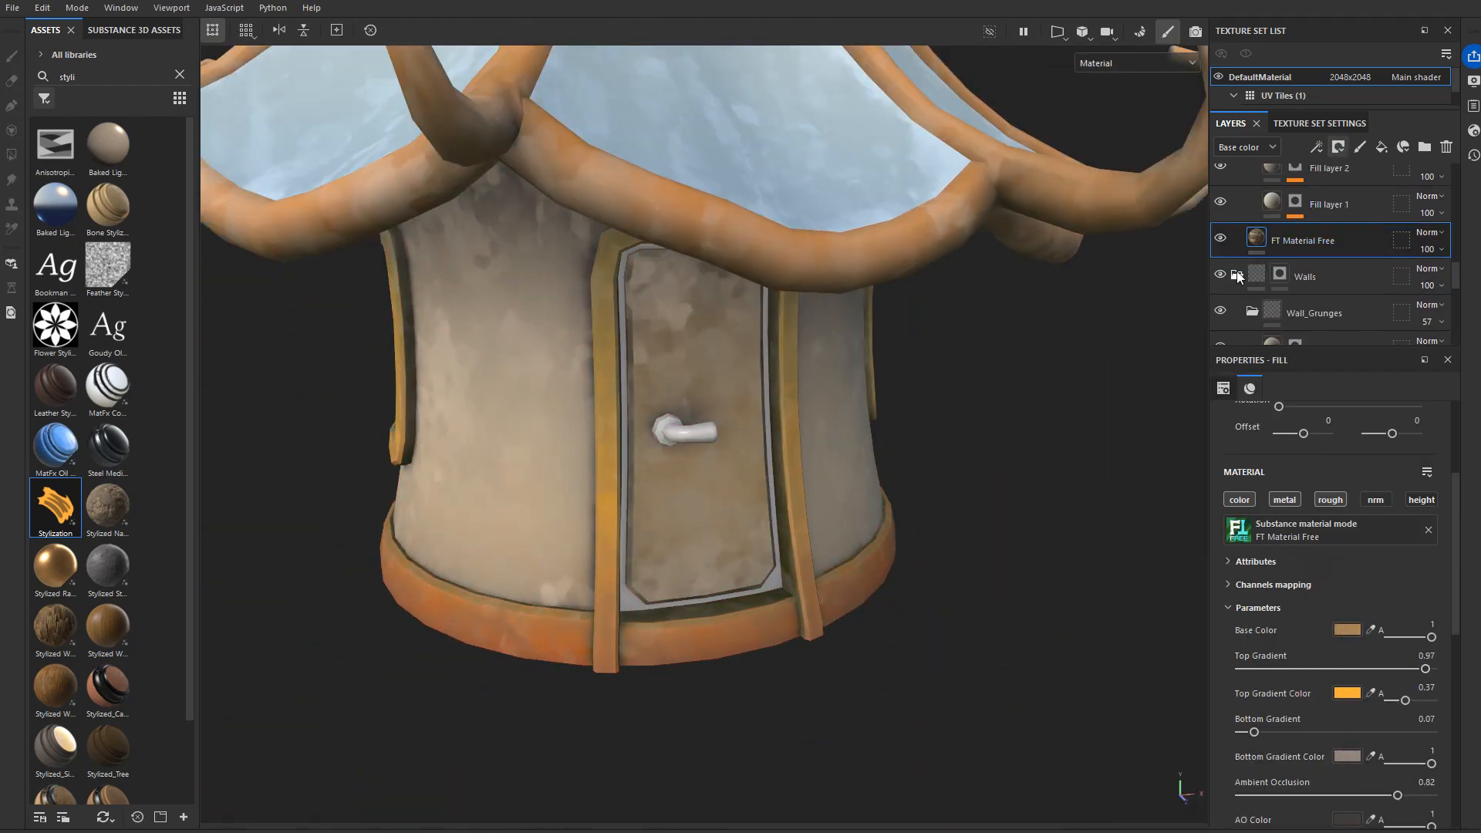
# Step: Create a folder named Dark_cavities and give its fill layer a near-black Base Color
pyautogui.doubleClick(1388, 312)
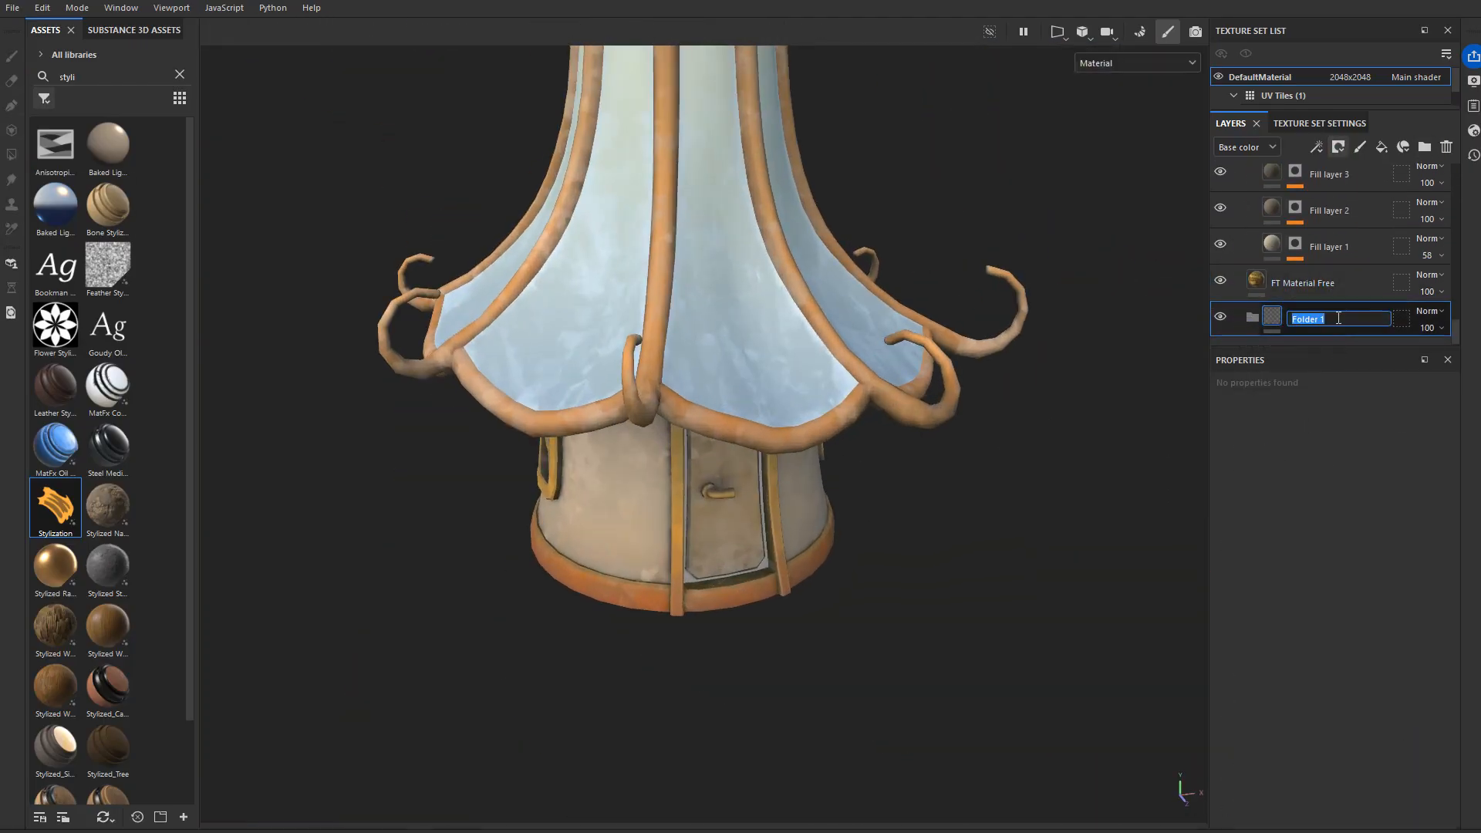
pyautogui.write('ties')
pyautogui.press('Return')
pyautogui.moveTo(1311, 283); pyautogui.dragTo(1268, 314)
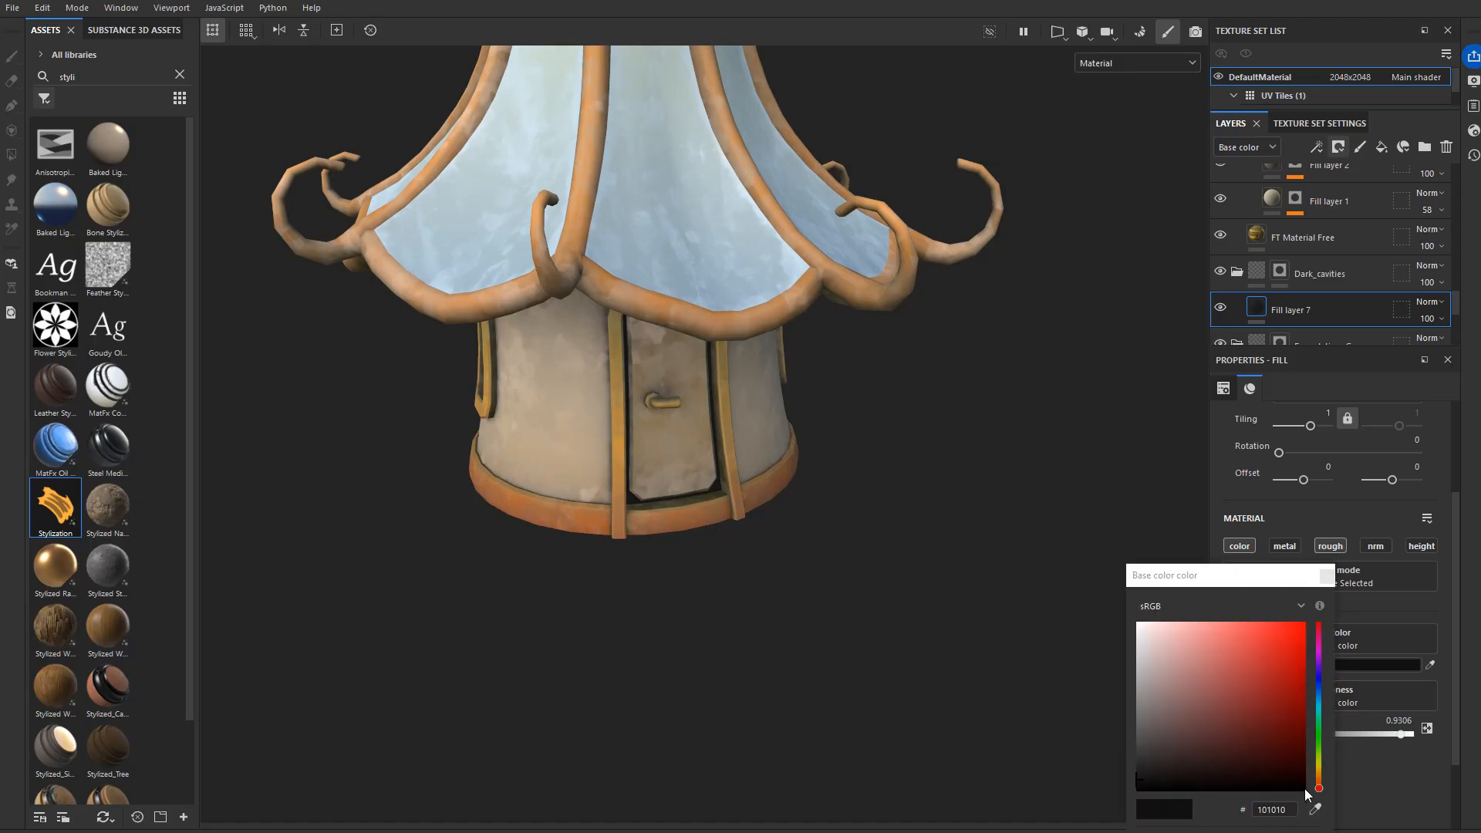
pyautogui.moveTo(1307, 794); pyautogui.dragTo(1309, 780)
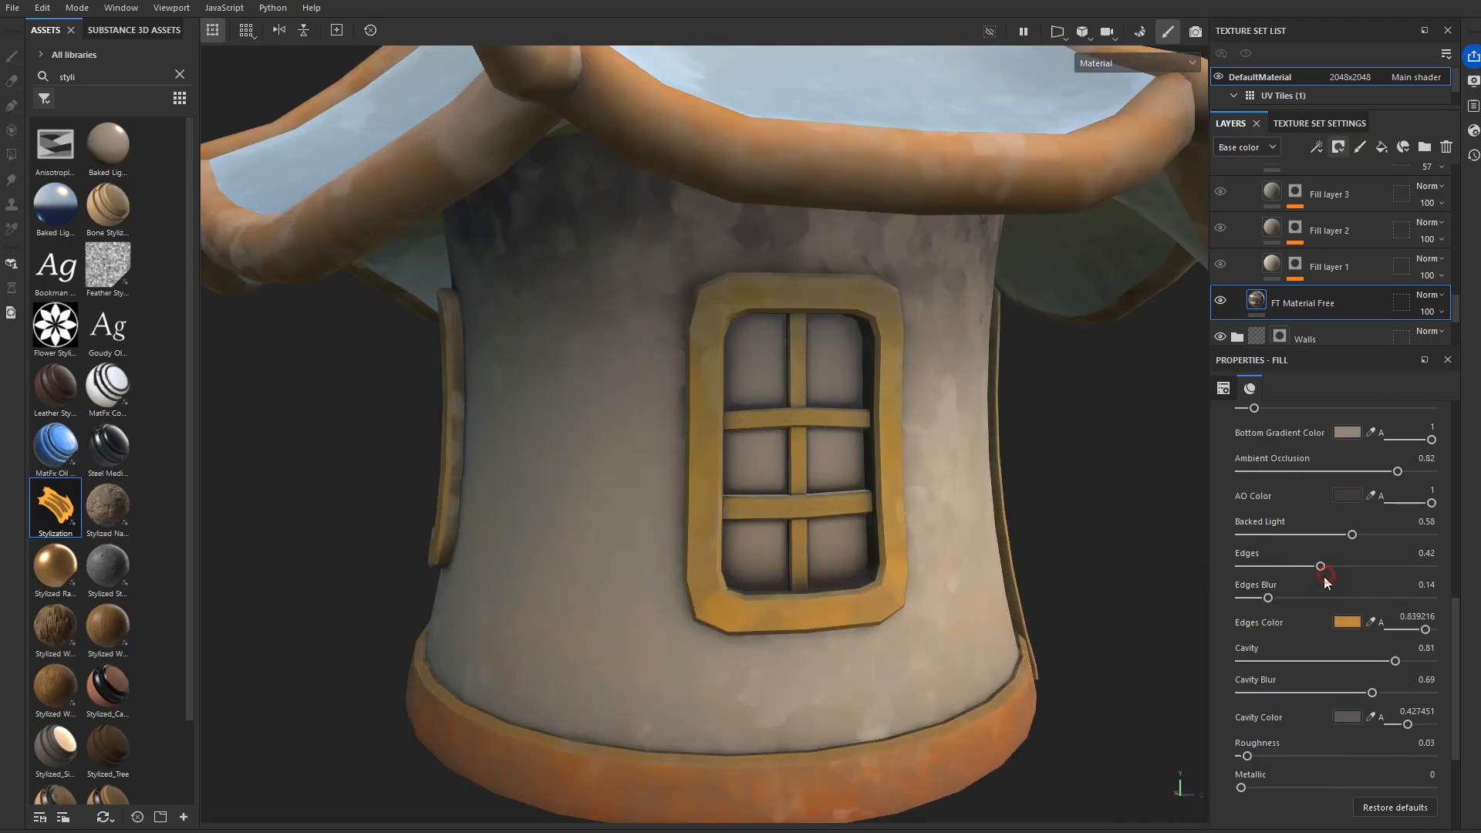
# Step: Set the Base Color of the window glass's FT Material Free layer to near-white
pyautogui.click(1346, 537)
pyautogui.click(1167, 630)
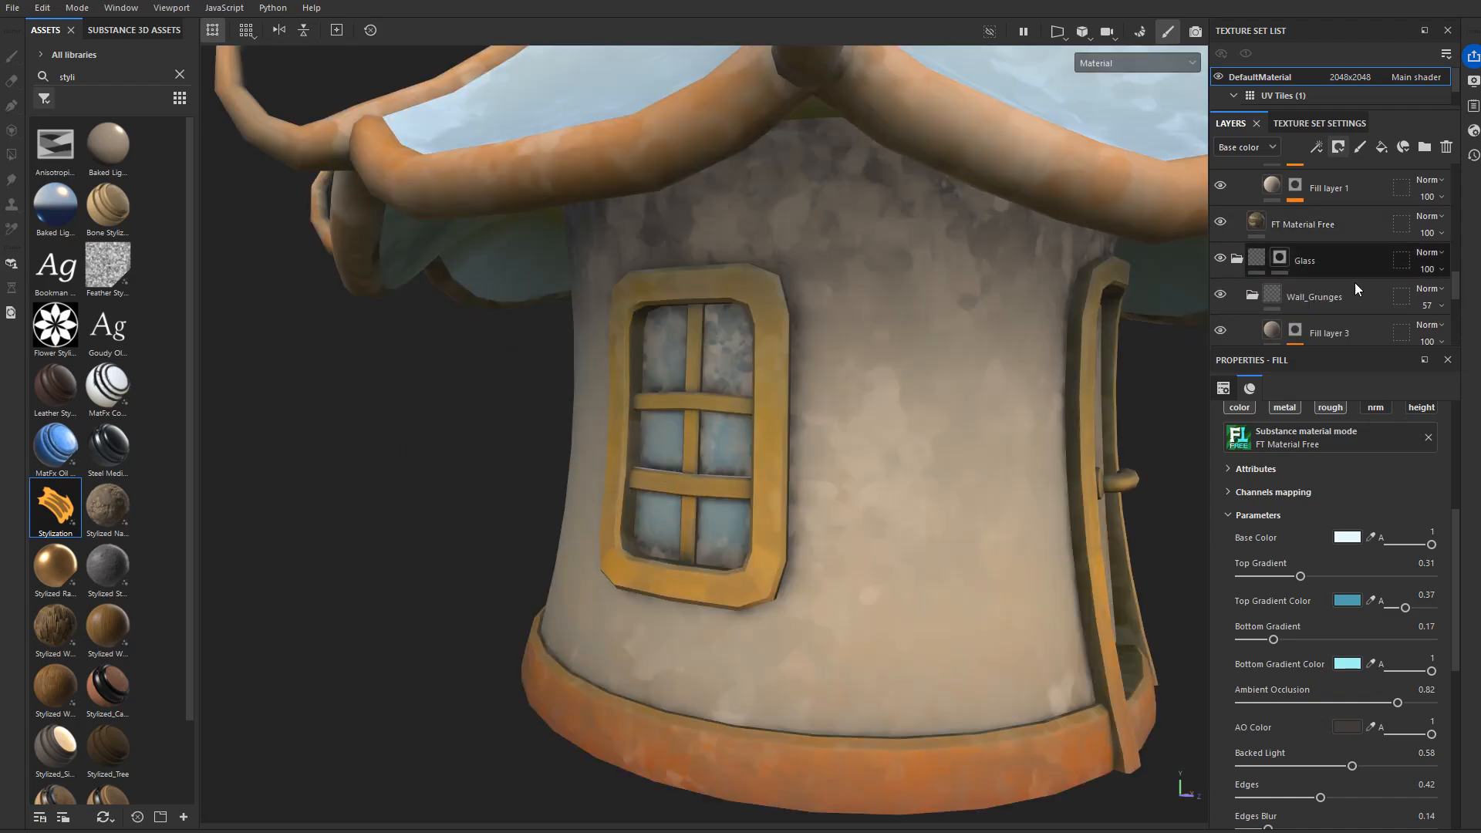
# Step: Lower the opacity of the Glass folder's Wall_Grunges and raise the Baked Lighting of its Stylization filter
pyautogui.click(1432, 286)
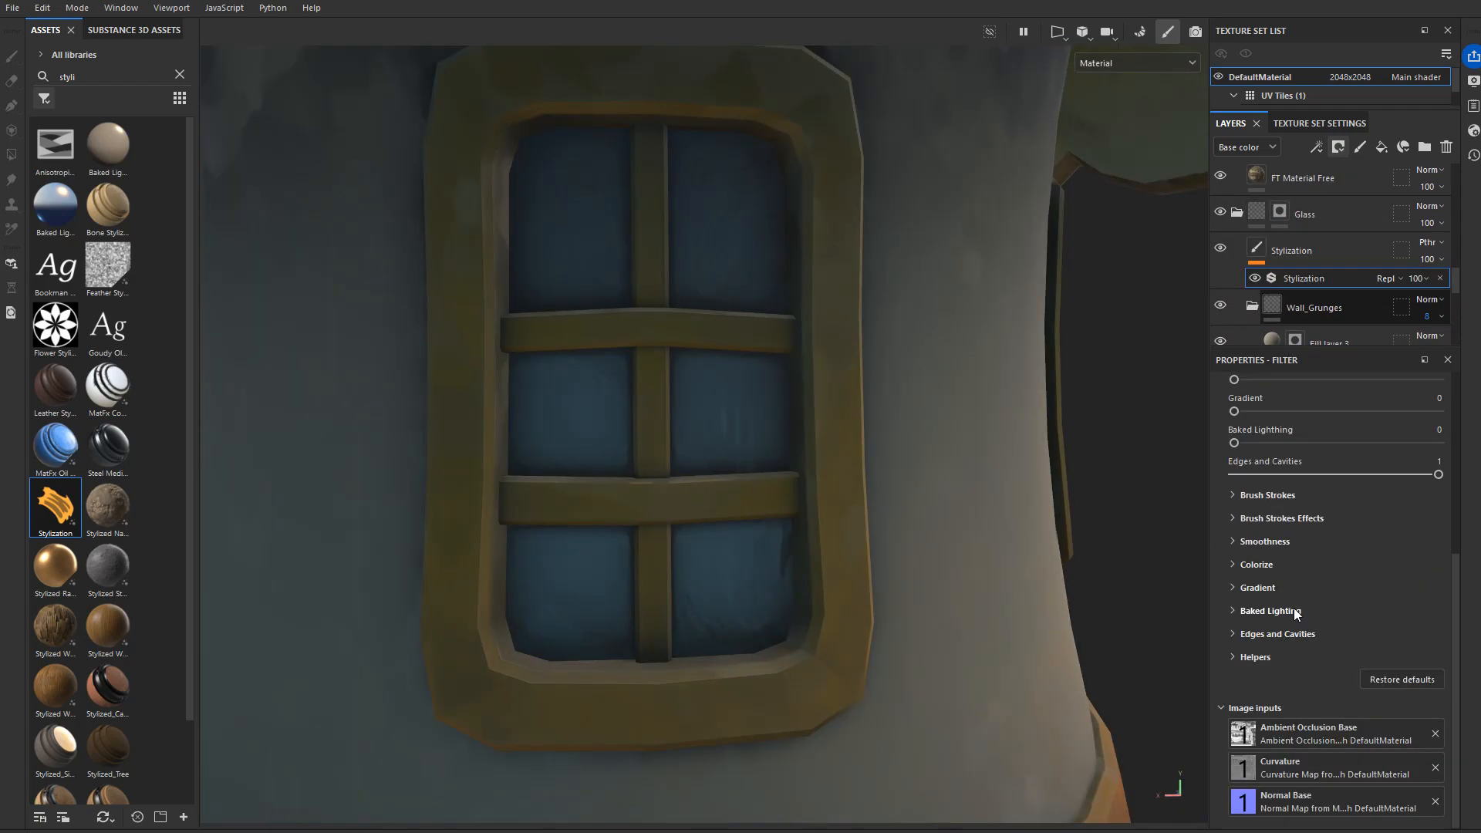
pyautogui.click(1336, 443)
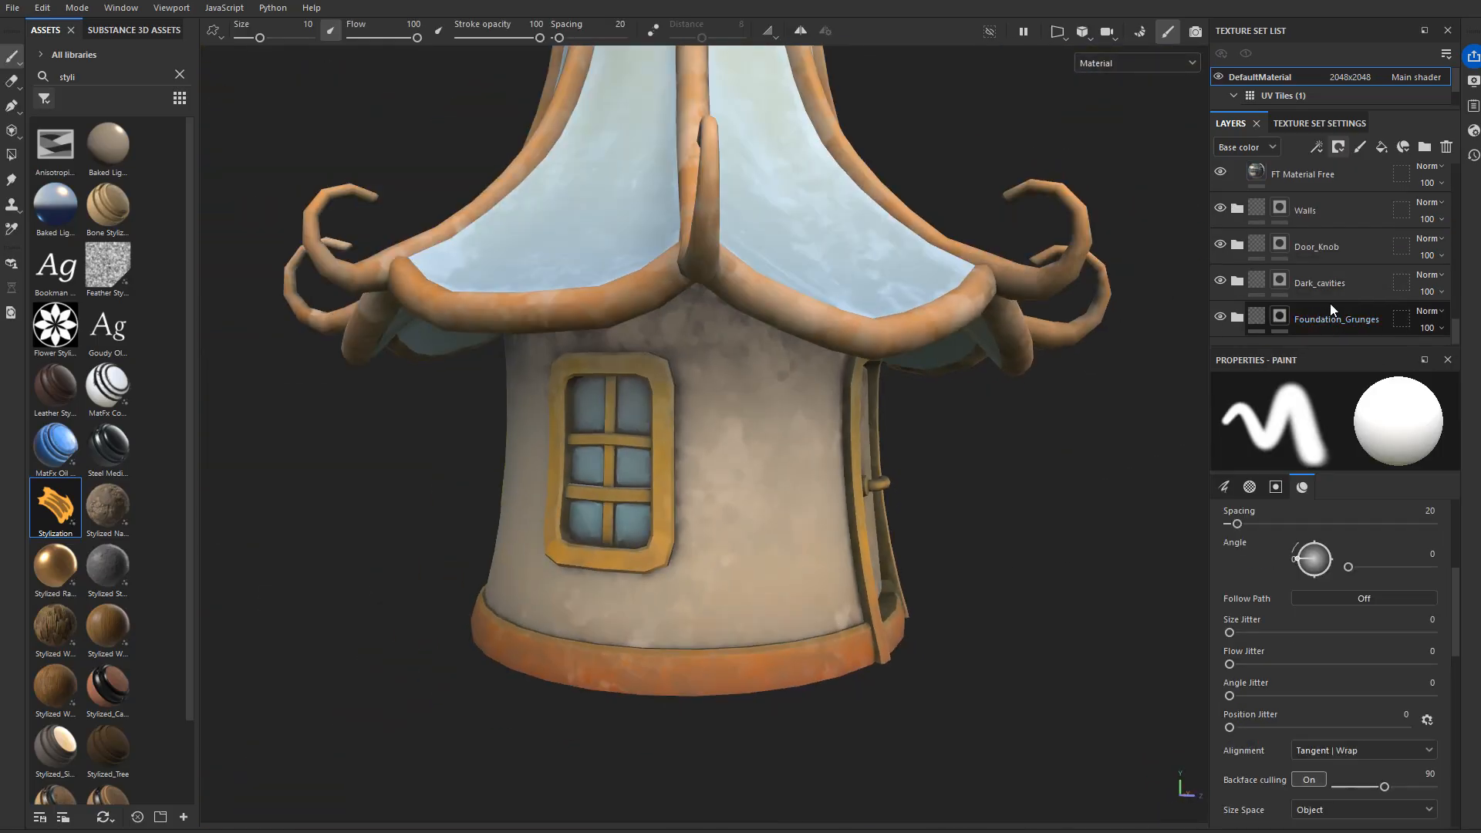
# Step: Paste a copy of the Stylization filter layer into the L_Roof_Frames folder
pyautogui.scroll(14, 1320, 270)
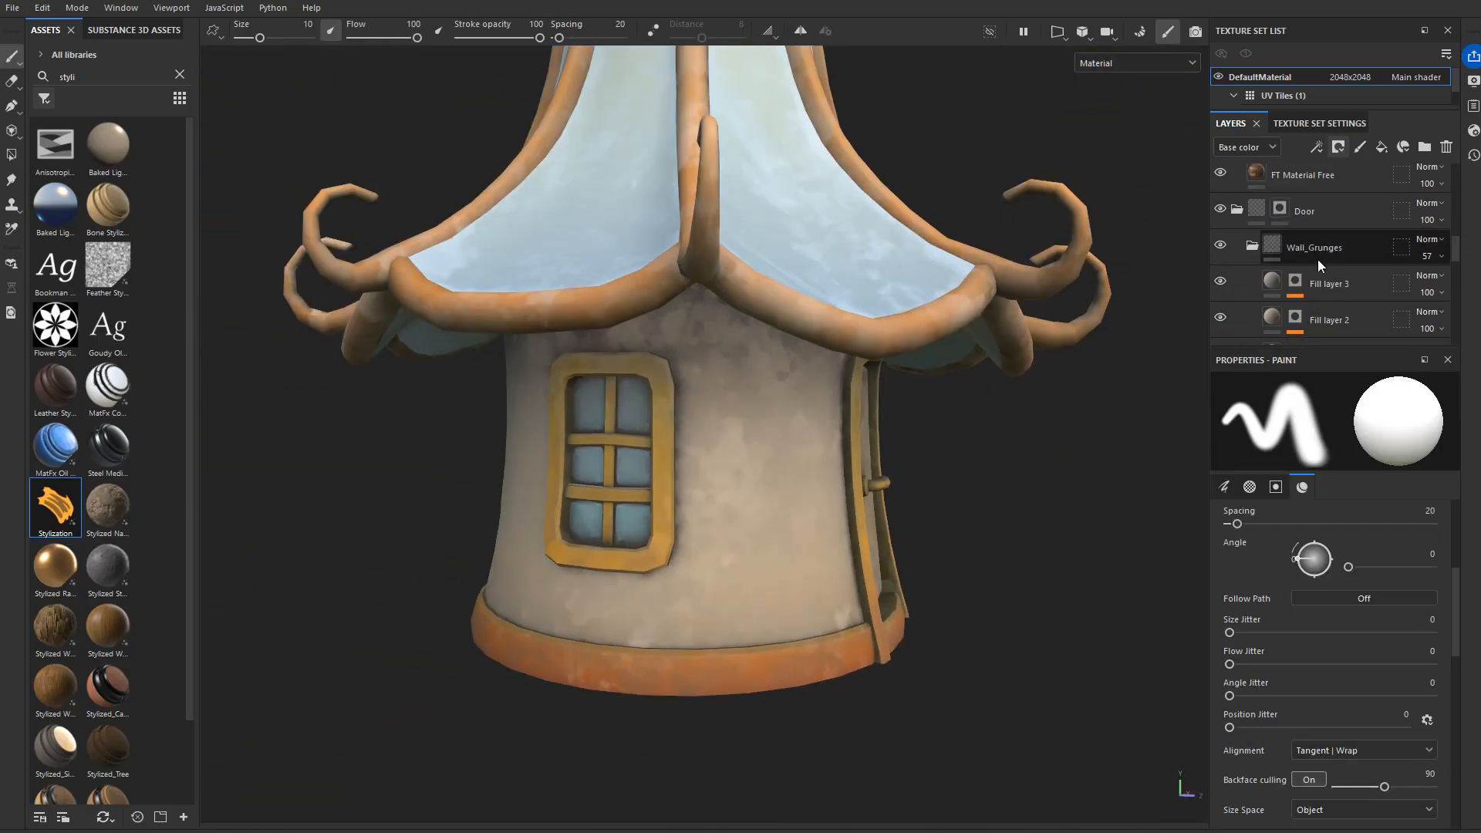
pyautogui.click(1336, 324)
pyautogui.scroll(-1, 1332, 297)
pyautogui.hotkey('ctrl', 'v')
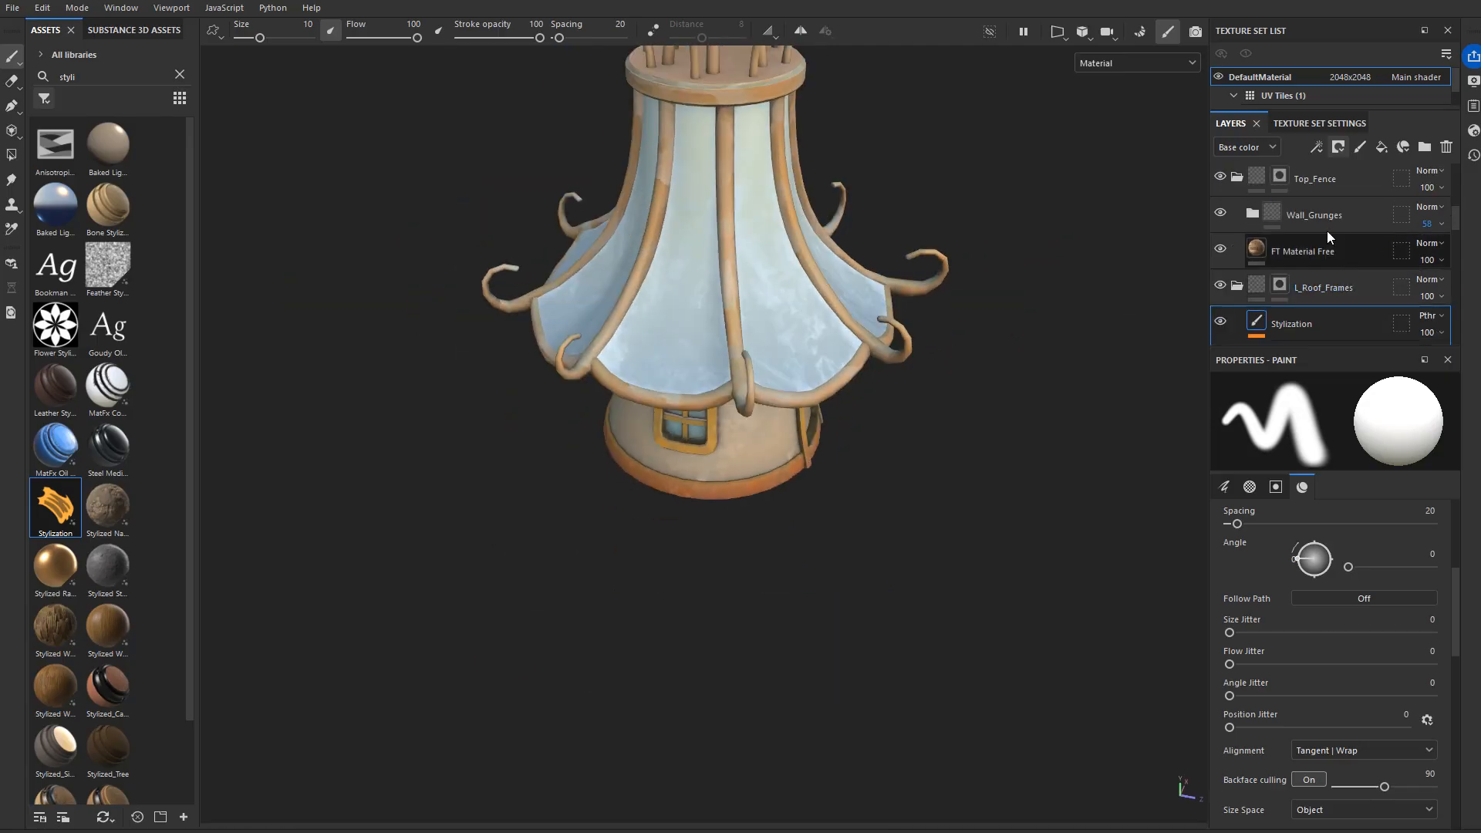
# Step: Expand the Top folder and paste the Stylization filter layer into it
pyautogui.keyDown('alt'); pyautogui.moveTo(1037, 429); pyautogui.dragTo(1002, 154, button='middle'); pyautogui.keyUp('alt')
pyautogui.keyDown('alt'); pyautogui.moveTo(1002, 155); pyautogui.dragTo(977, 403, button='right'); pyautogui.keyUp('alt')
pyautogui.scroll(2, 1309, 282)
pyautogui.click(1237, 299)
pyautogui.click(1314, 336)
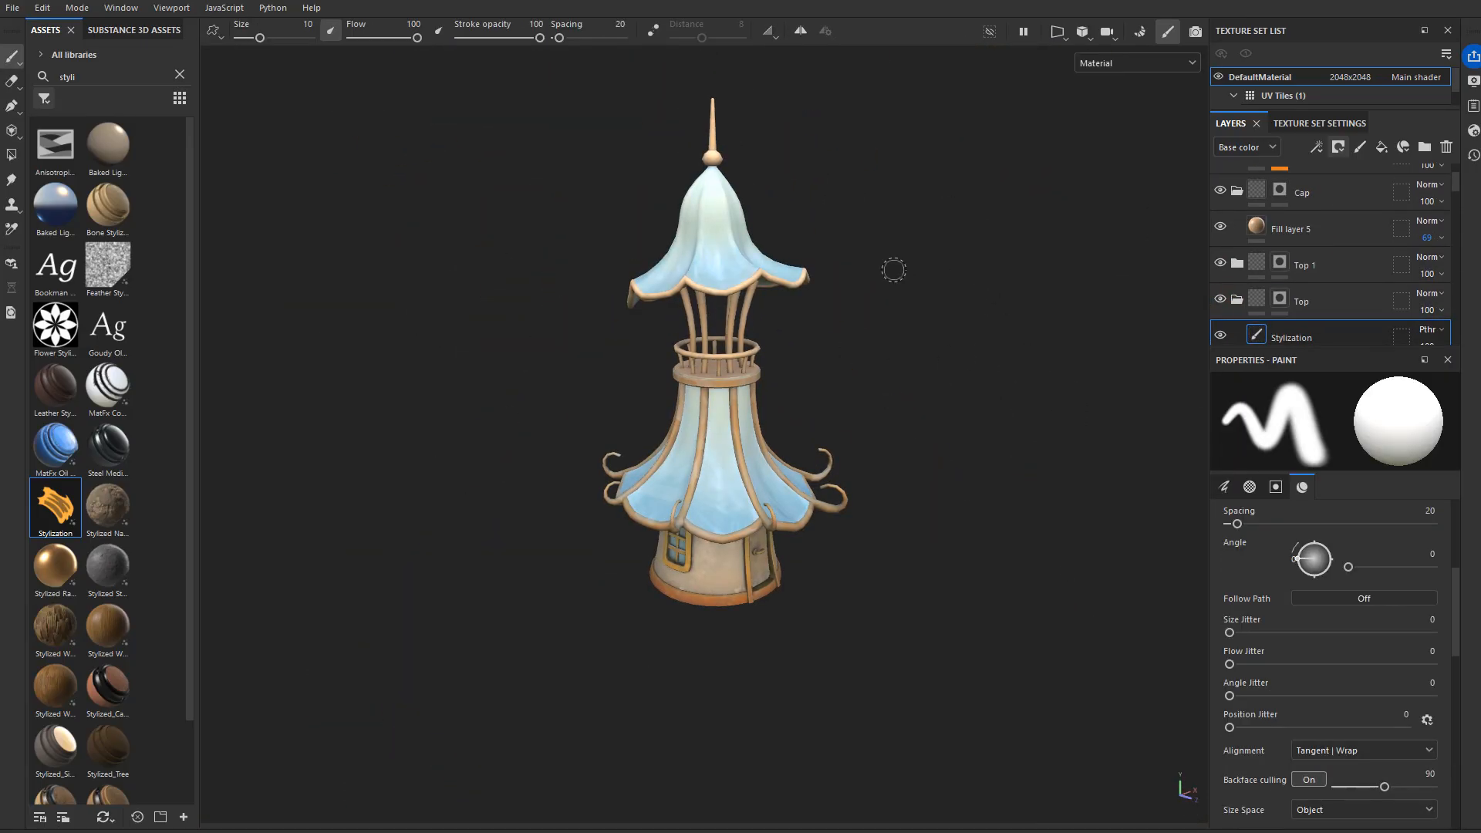
# Step: Set the window glass material's Top Gradient Color to light cyan ACF1F0 and frame the whole tower
pyautogui.scroll(3, 1350, 270)
pyautogui.scroll(2, 1337, 302)
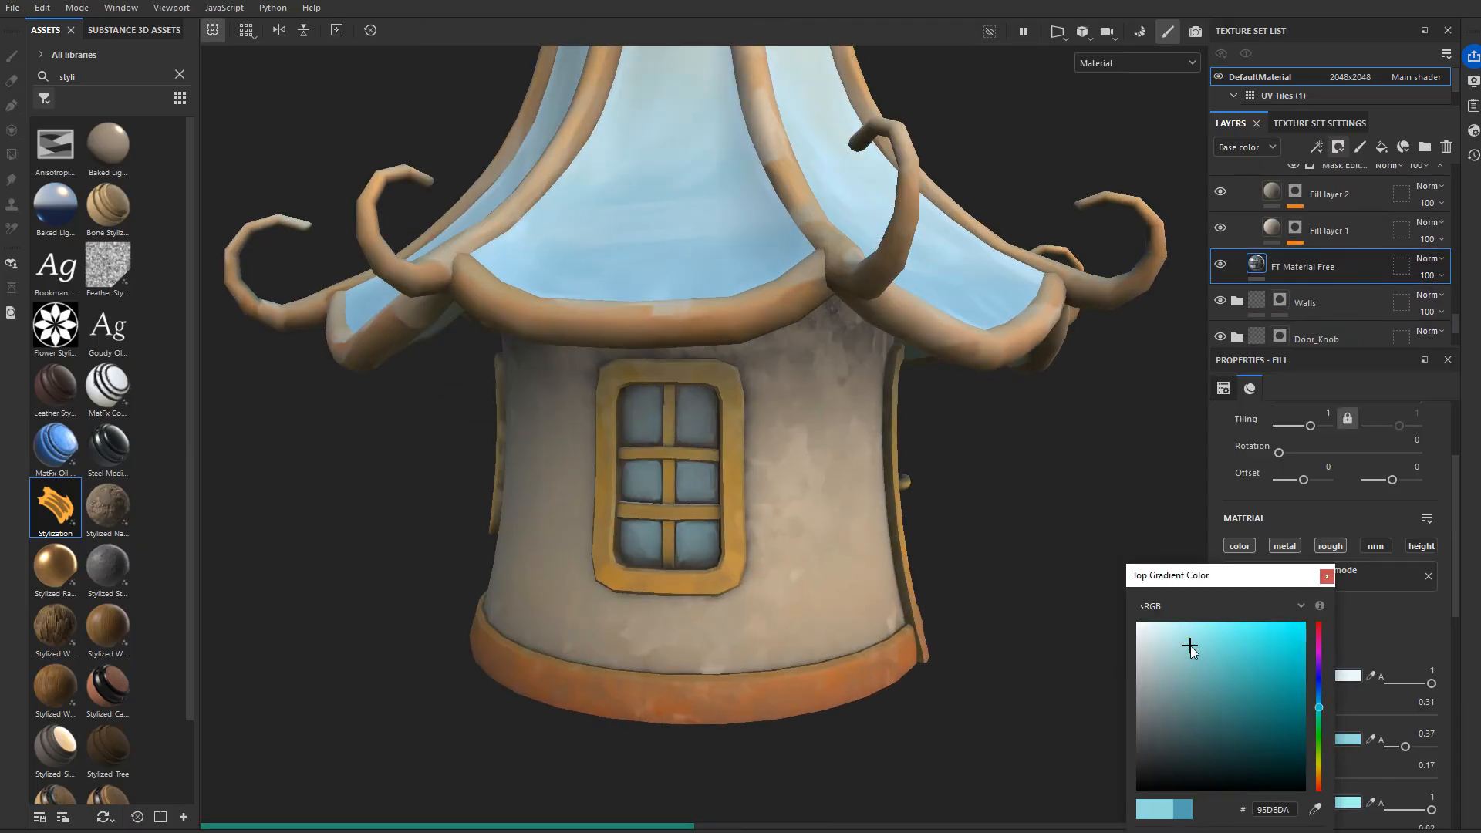
pyautogui.moveTo(1190, 647); pyautogui.dragTo(1183, 630)
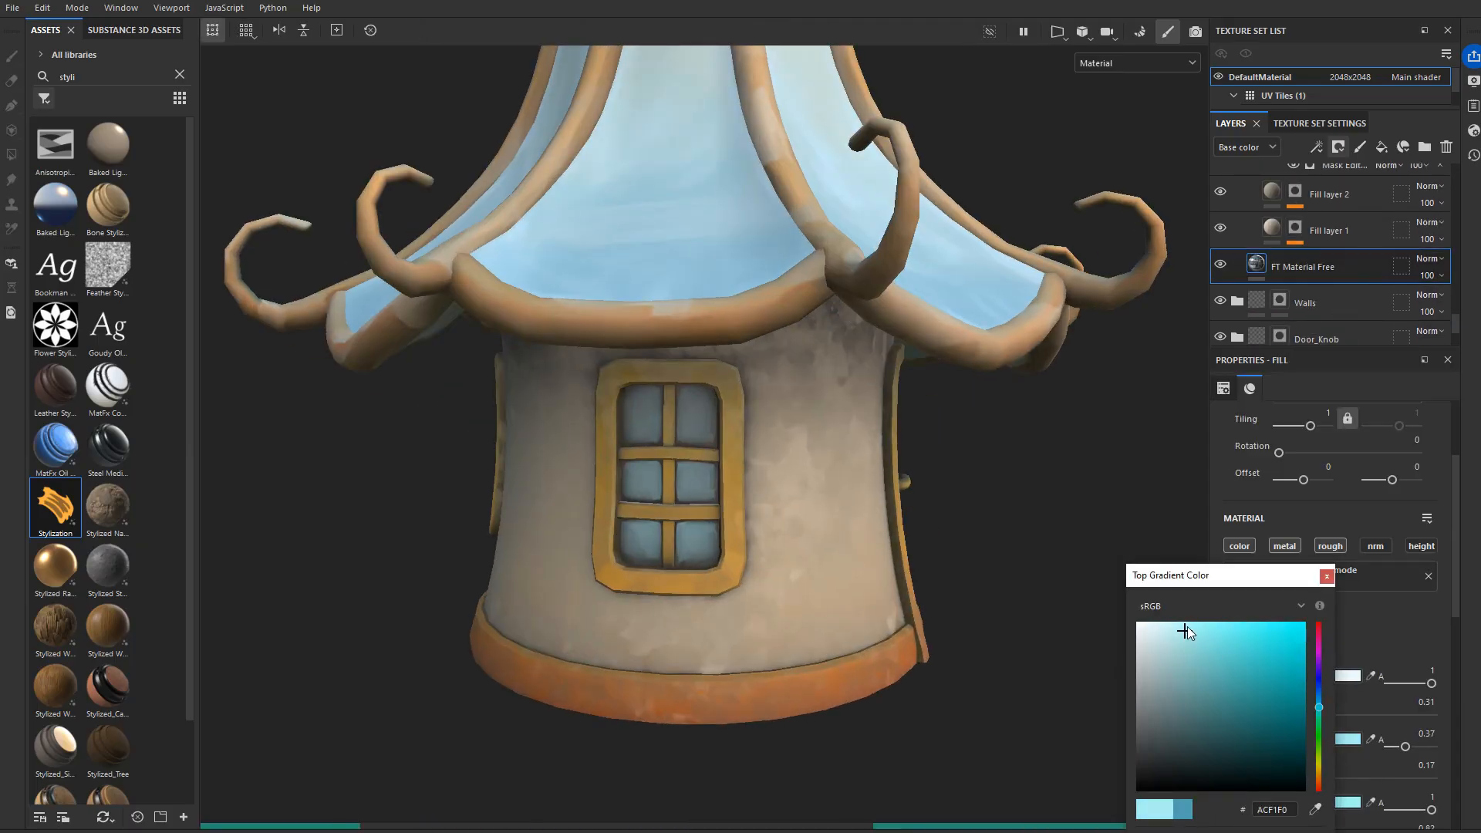
pyautogui.keyDown('alt'); pyautogui.moveTo(910, 378); pyautogui.dragTo(777, 515, button='right'); pyautogui.keyUp('alt')
pyautogui.keyDown('alt'); pyautogui.moveTo(777, 515); pyautogui.dragTo(725, 609); pyautogui.keyUp('alt')
pyautogui.click(1326, 576)
pyautogui.press('f')
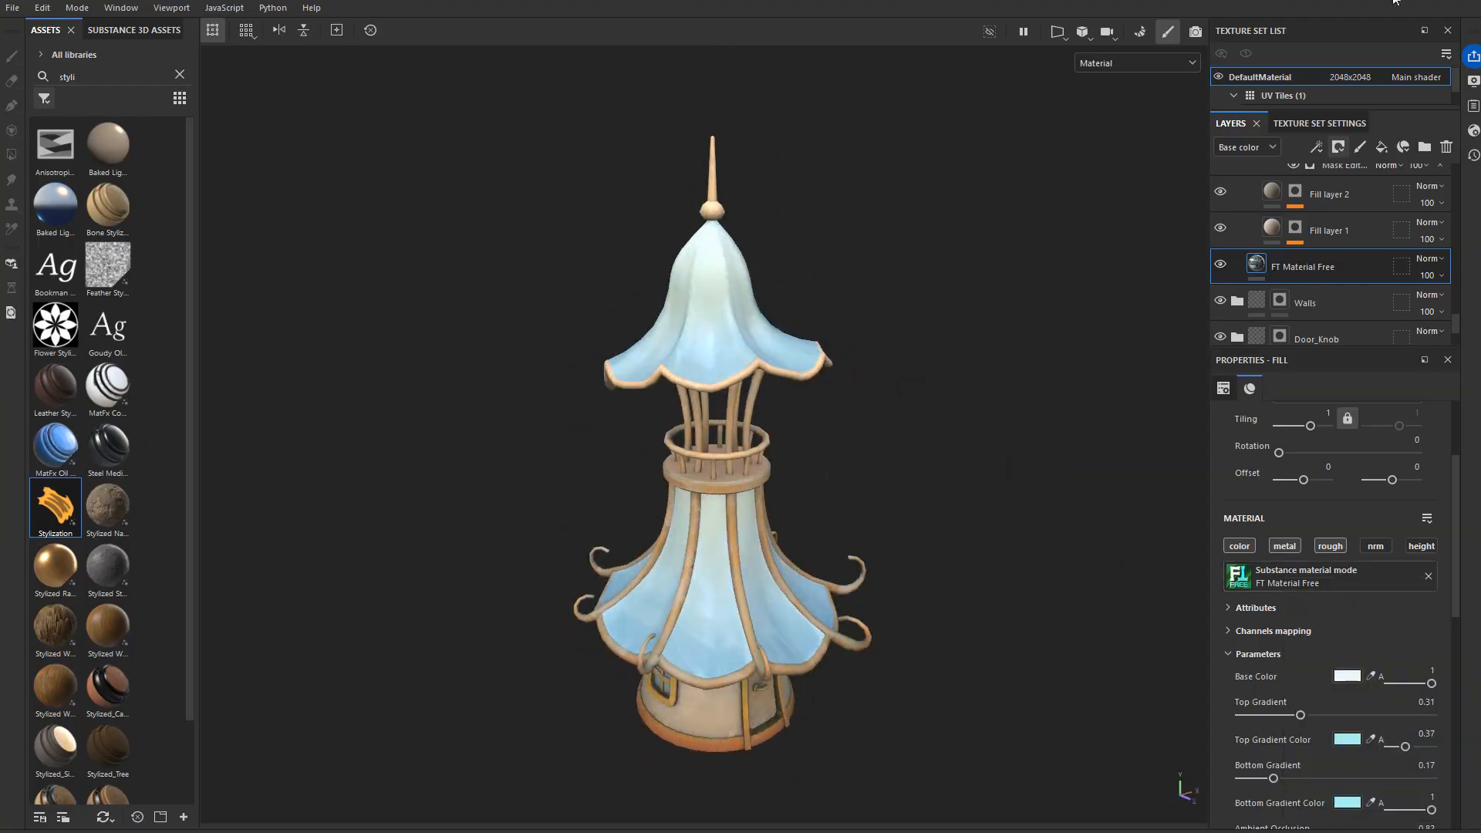